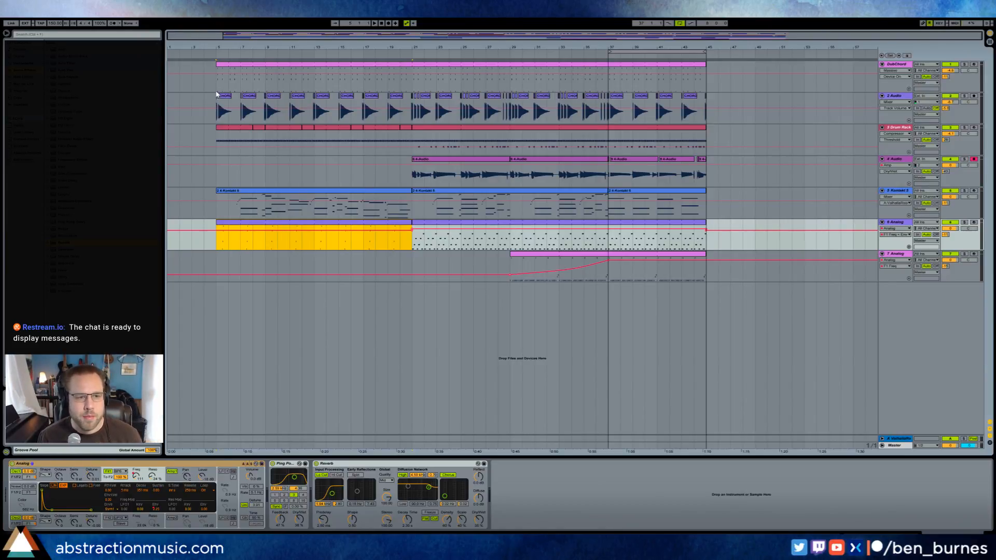
Launch the Git client, return to Ableton Live, and play the arrangement from the start of the DubChord clip.
{"action": "left_click", "coordinate": [218, 84]}
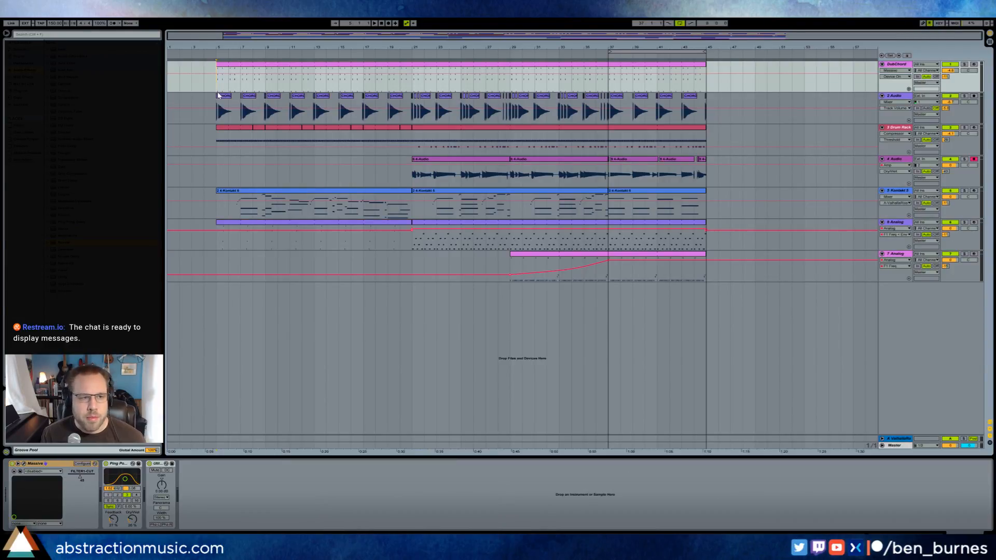
{"action": "right_click", "coordinate": [133, 519]}
{"action": "left_click", "coordinate": [158, 493]}
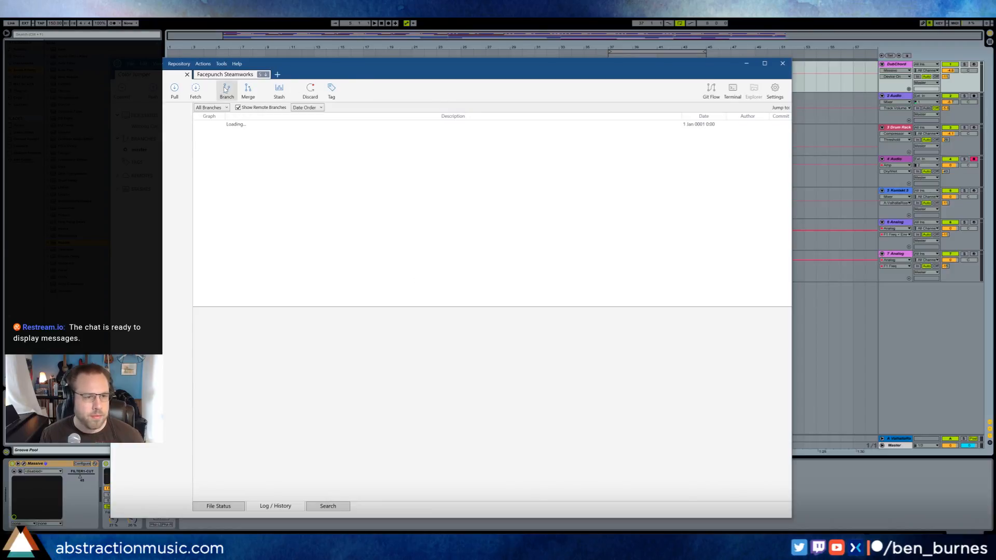
{"action": "left_click", "coordinate": [179, 64]}
{"action": "key", "text": "alt+Tab"}
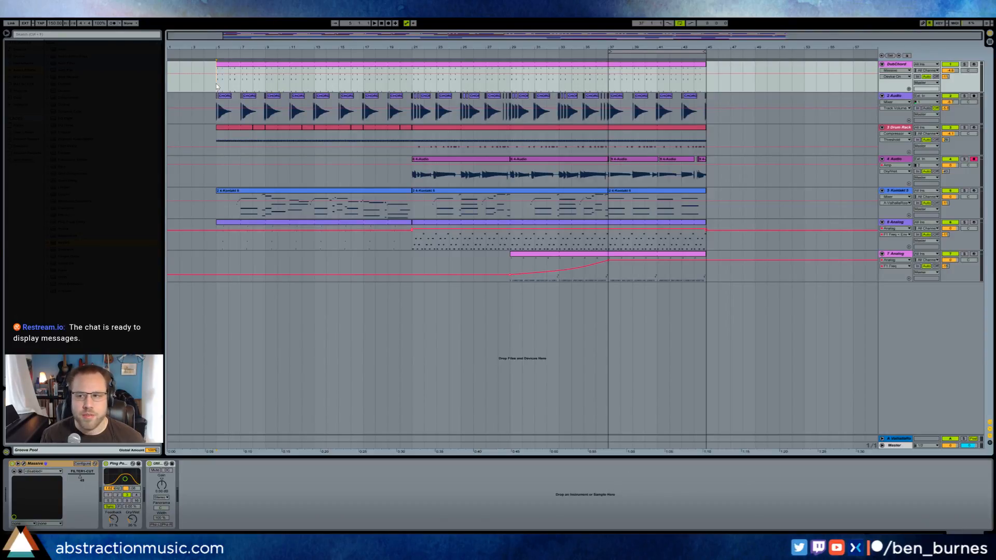
{"action": "key", "text": "space"}
Switch to the Git client, check the open repository's history and uncommitted changes, and minimize its window.
{"action": "left_click", "coordinate": [318, 542]}
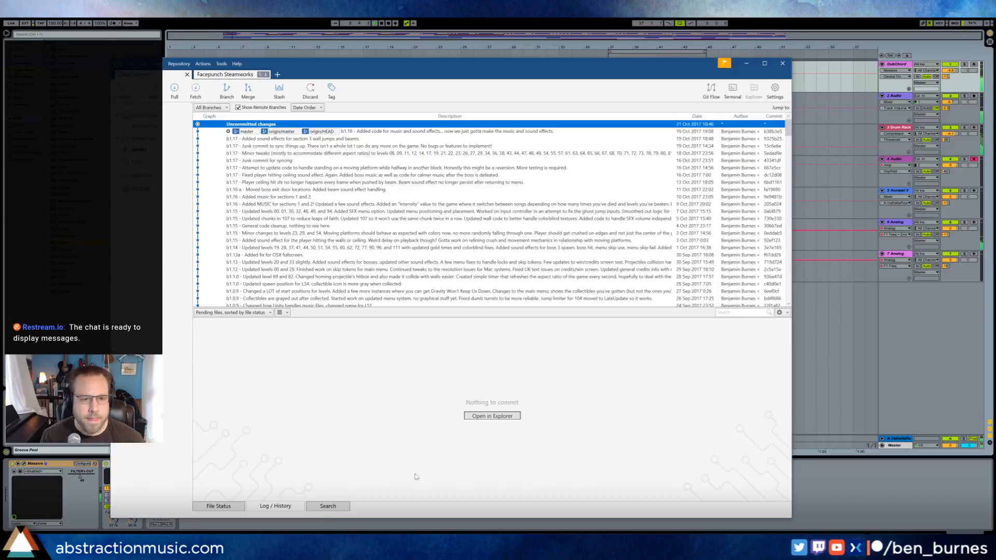
{"action": "left_click", "coordinate": [177, 63]}
{"action": "left_click", "coordinate": [179, 84]}
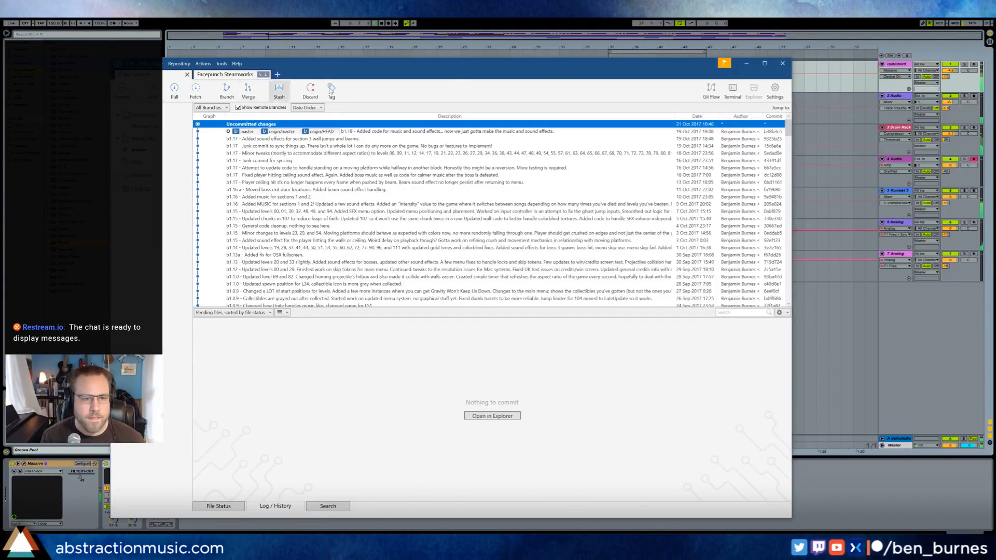
{"action": "left_click", "coordinate": [746, 65]}
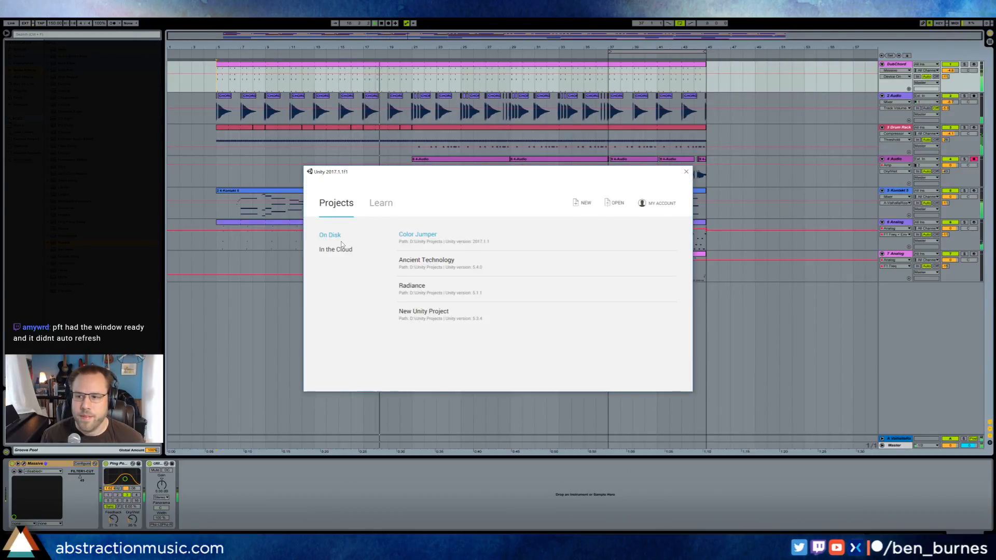
Open the Color Jumper project in Unity and return to the arrangement in Ableton Live.
{"action": "left_click", "coordinate": [458, 238]}
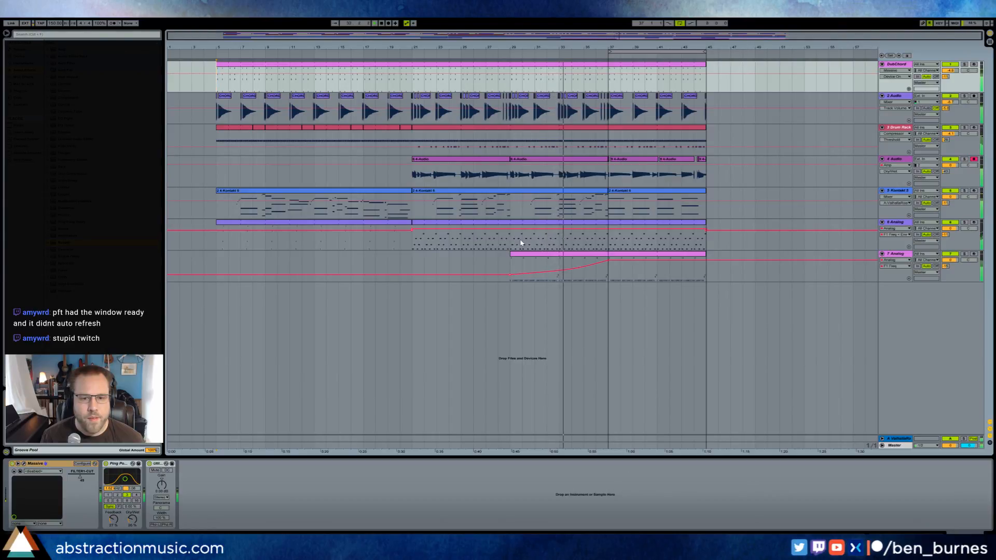
{"action": "key", "text": "alt+Tab"}
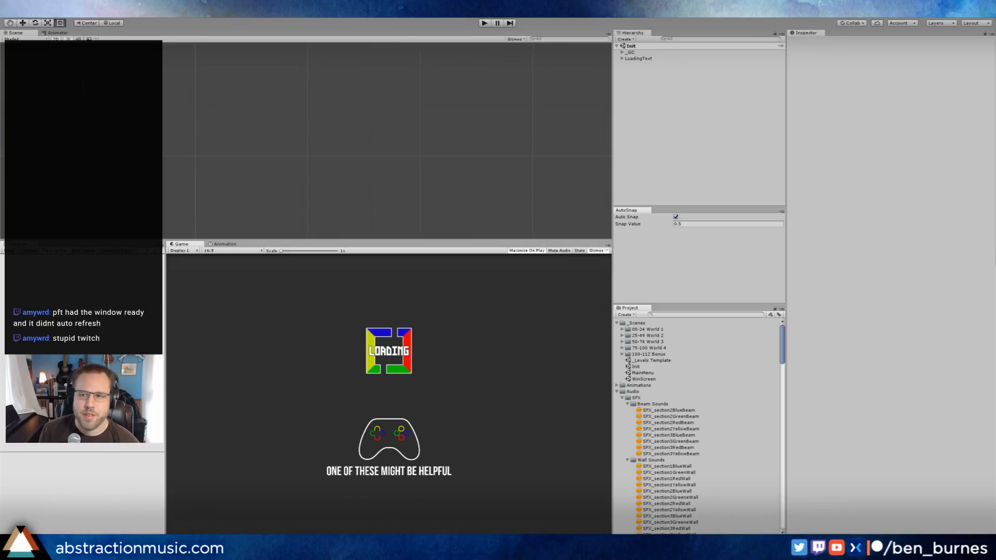
{"action": "key", "text": "alt+Tab"}
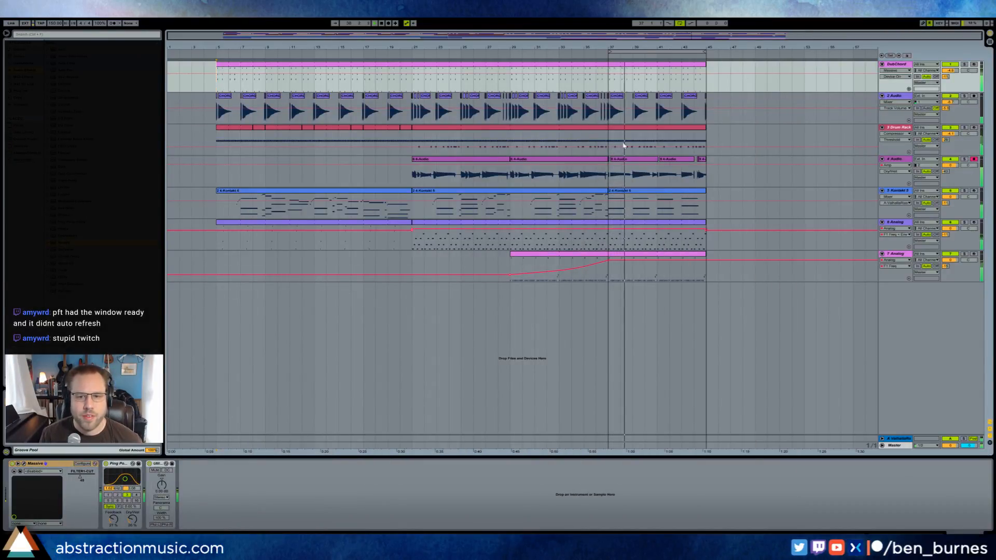
Select the 4 Audio clips from bar 37 to 45 and show the Amp's Volume automation on that track.
{"action": "left_click_drag", "start_coordinate": [495, 48], "coordinate": [237, 71]}
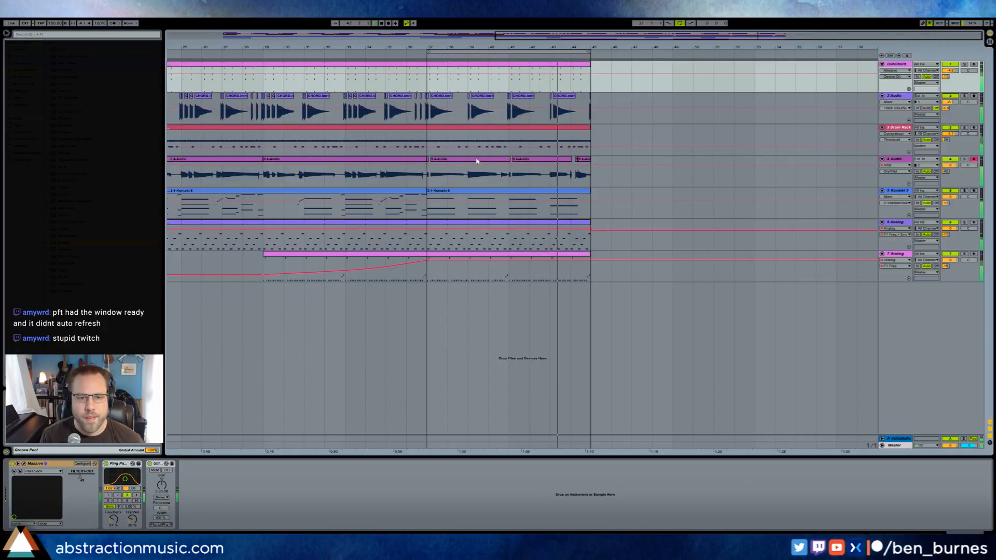
{"action": "left_click", "coordinate": [430, 162]}
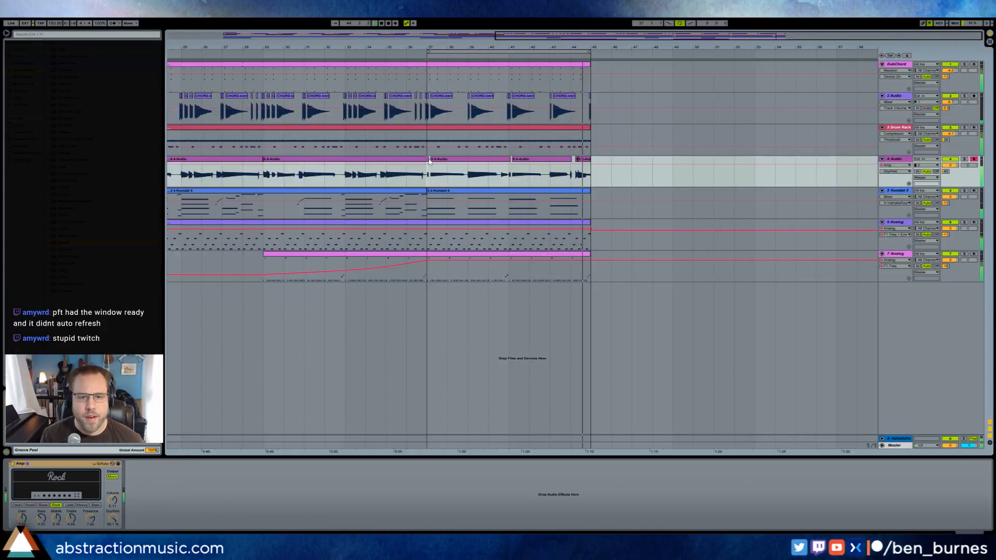
{"action": "left_click", "coordinate": [584, 160], "text": "shift"}
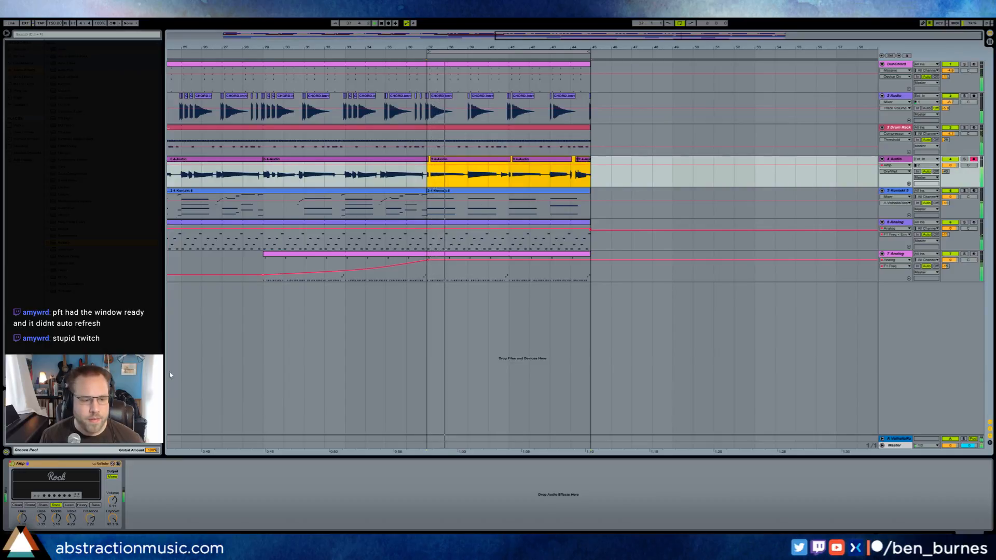
{"action": "left_click", "coordinate": [113, 502]}
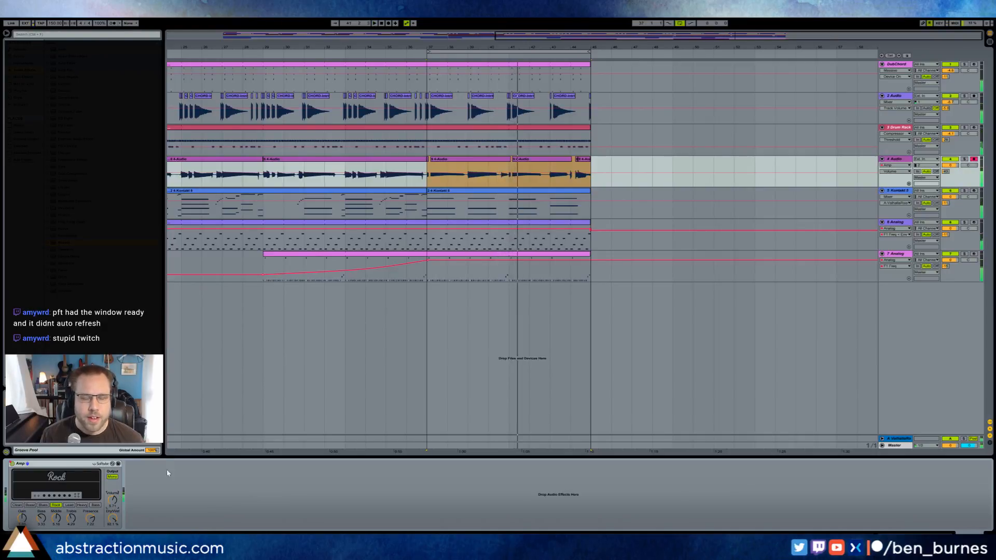
{"action": "left_click_drag", "start_coordinate": [576, 36], "coordinate": [576, 34]}
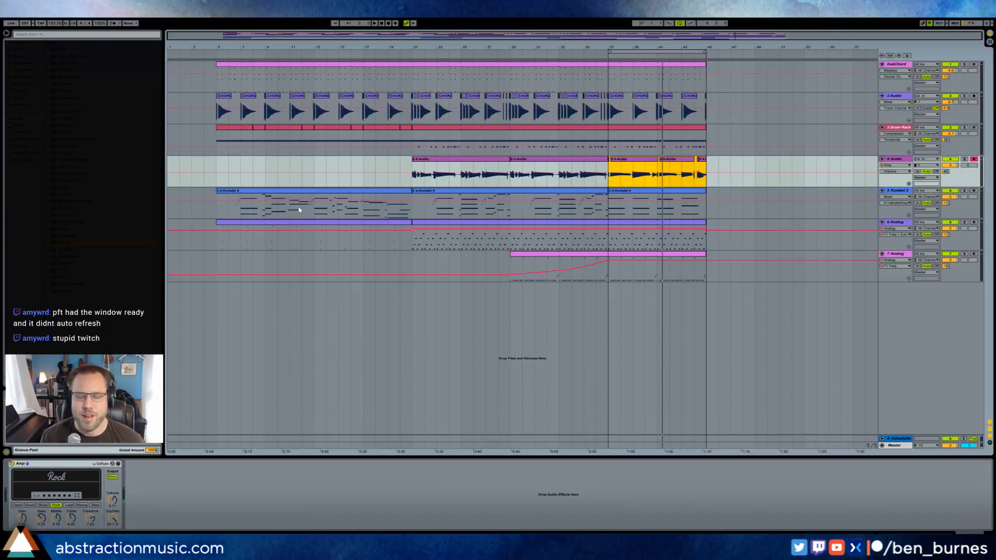
Add a locator named GOAL in the empty part of the timeline around bar 149.
{"action": "left_click", "coordinate": [492, 56]}
{"action": "left_click_drag", "start_coordinate": [732, 78], "coordinate": [986, 22]}
{"action": "double_click", "coordinate": [585, 34]}
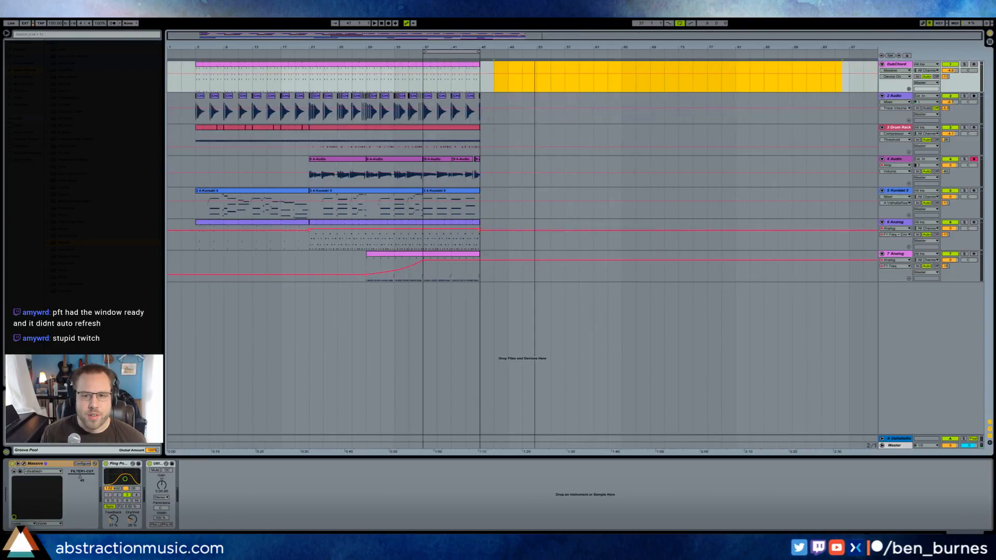
{"action": "left_click_drag", "start_coordinate": [722, 78], "coordinate": [877, 78]}
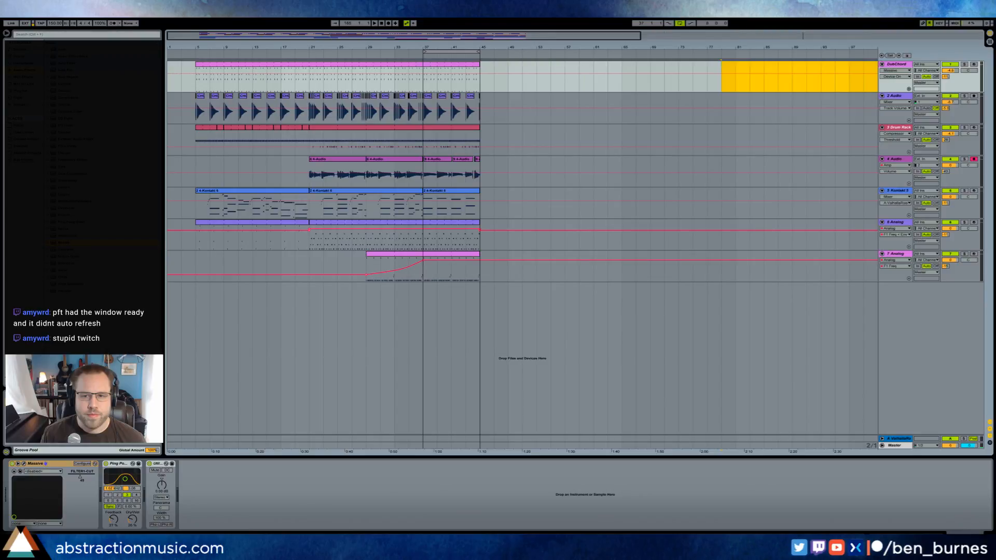
{"action": "left_click_drag", "start_coordinate": [609, 46], "coordinate": [611, 31]}
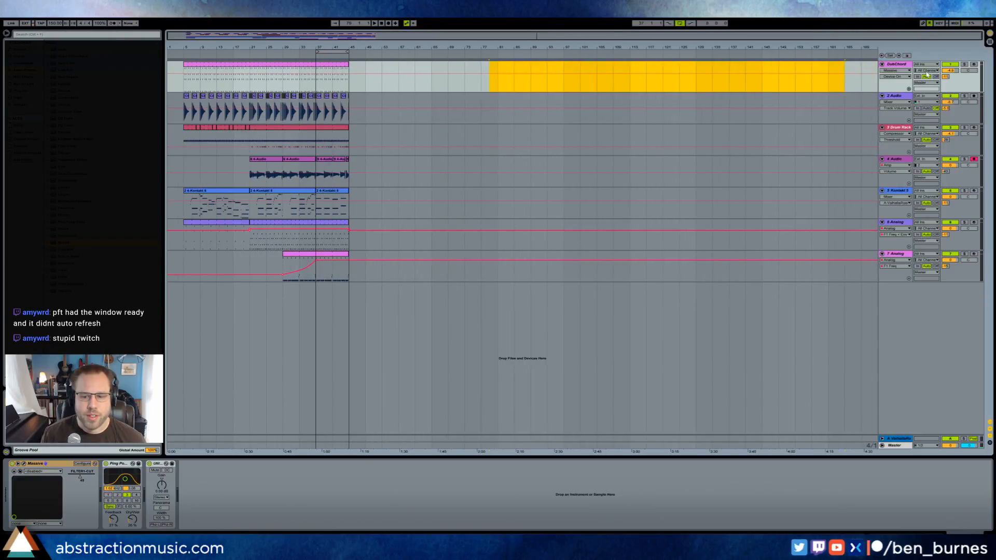
{"action": "right_click", "coordinate": [779, 54]}
{"action": "left_click", "coordinate": [788, 71]}
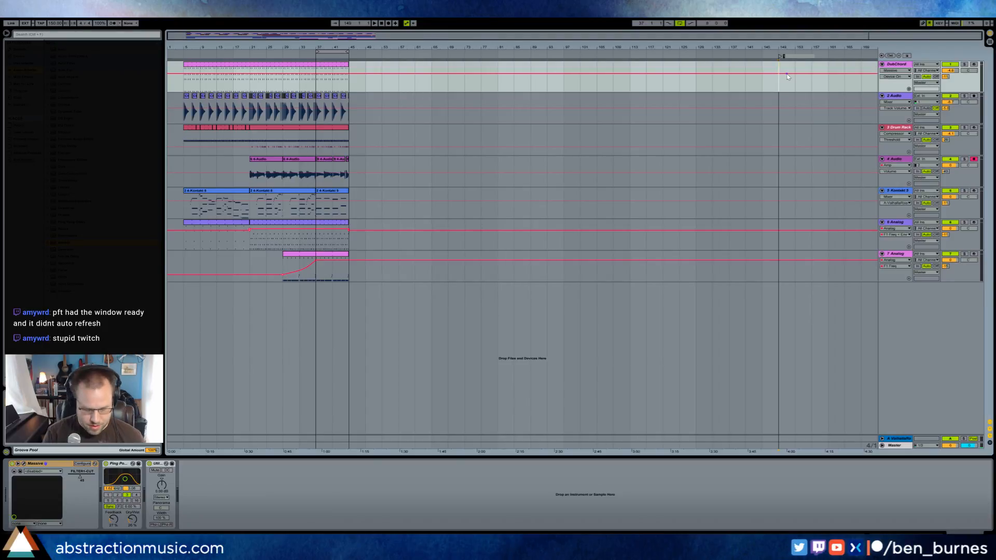
{"action": "key", "text": "Return"}
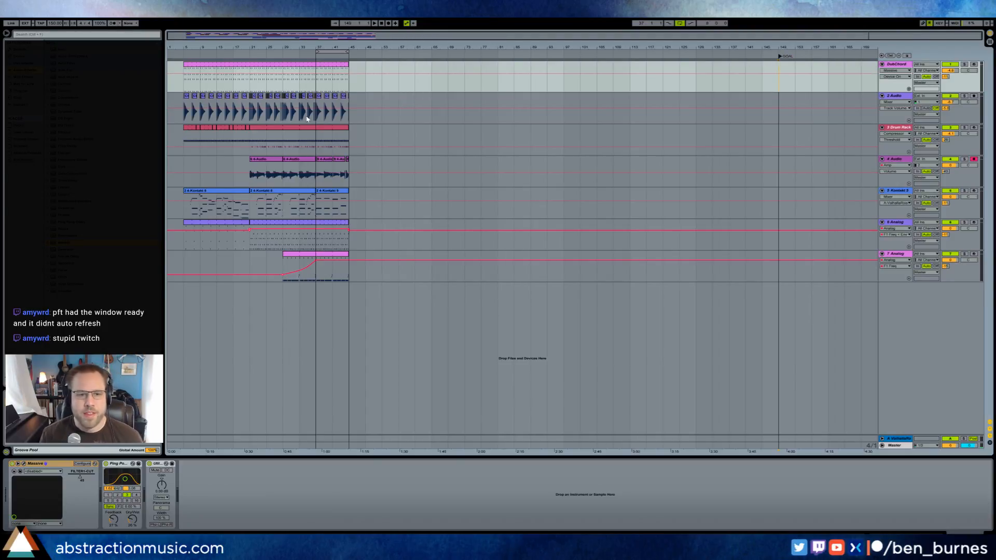
{"action": "left_click", "coordinate": [191, 89]}
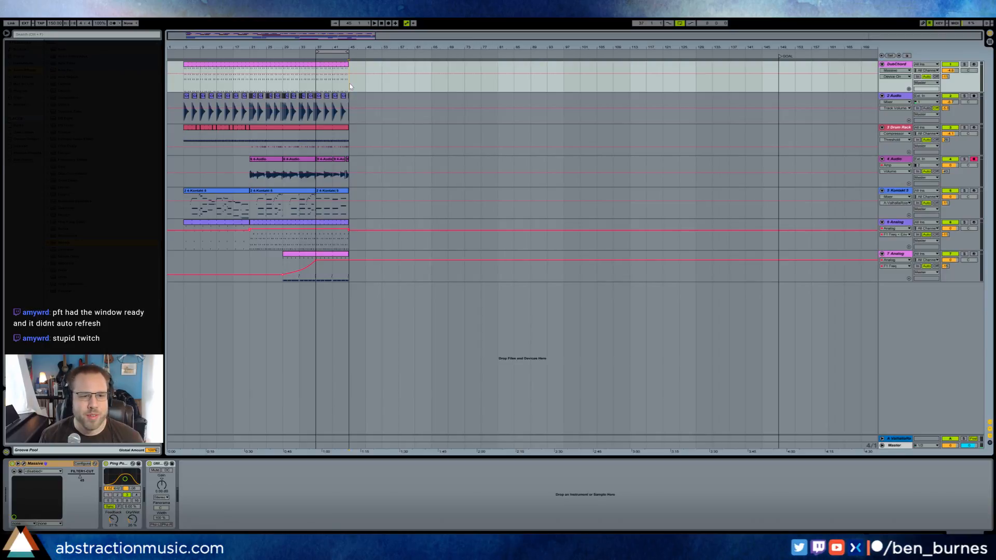
{"action": "left_click", "coordinate": [352, 118]}
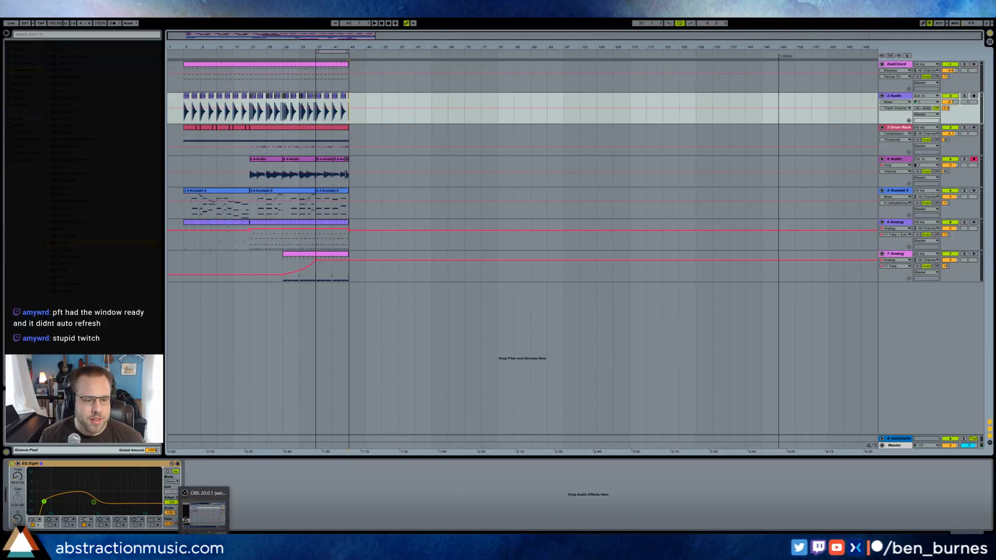
Switch to Unity, enlarge the Scene view, and look through the 100-112 Bonus and 75-100 World 4 scene folders.
{"action": "left_click", "coordinate": [148, 546]}
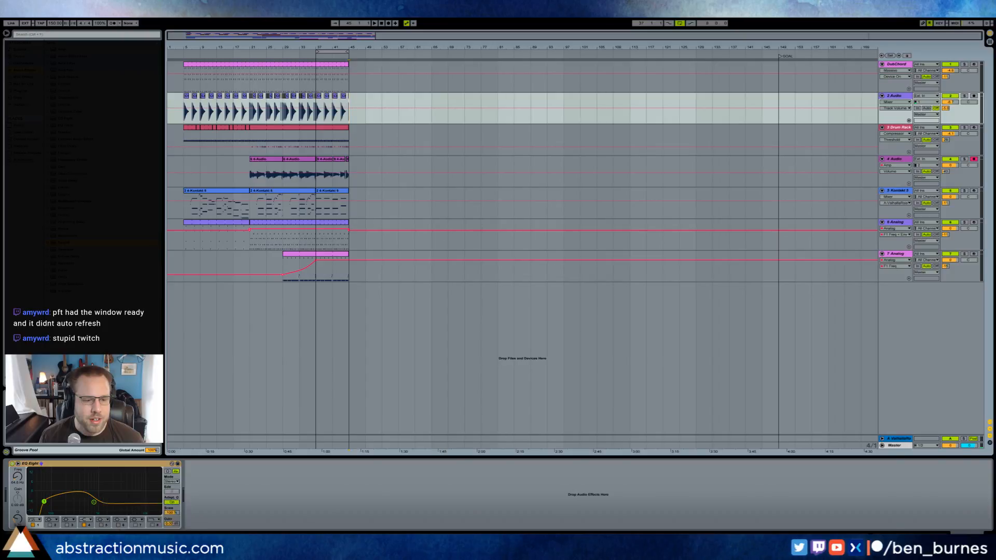
{"action": "left_click_drag", "start_coordinate": [436, 239], "coordinate": [449, 423]}
{"action": "double_click", "coordinate": [633, 355]}
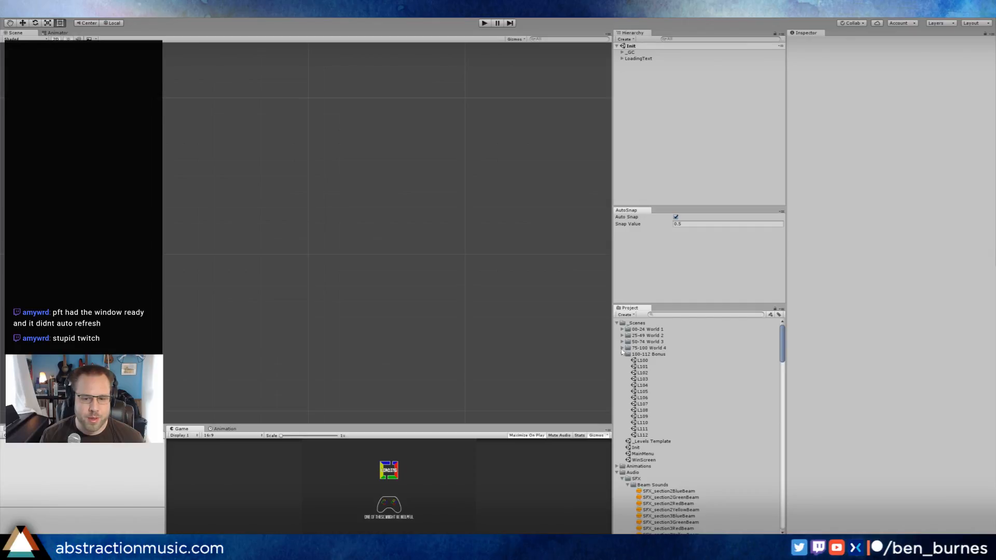
{"action": "left_click", "coordinate": [622, 349]}
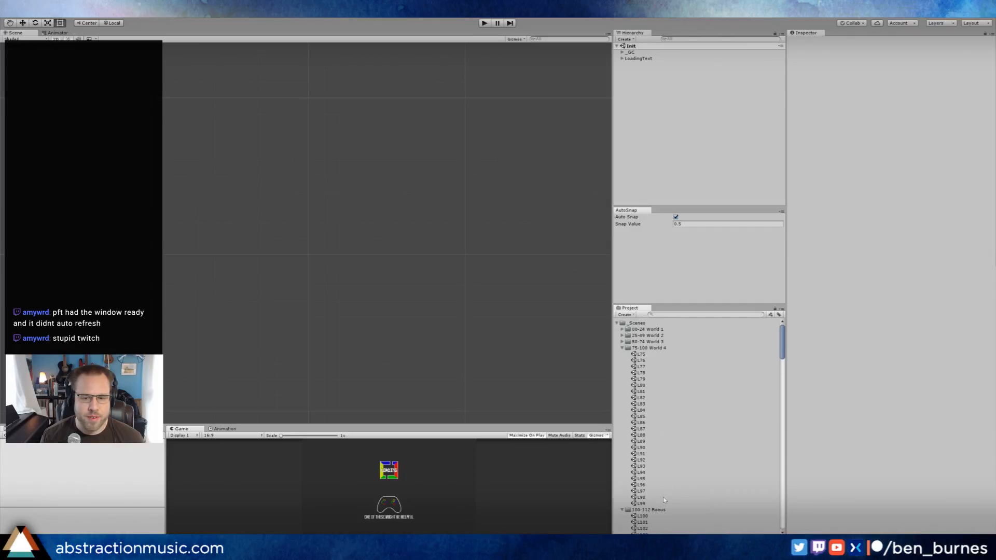
{"action": "left_click", "coordinate": [621, 348]}
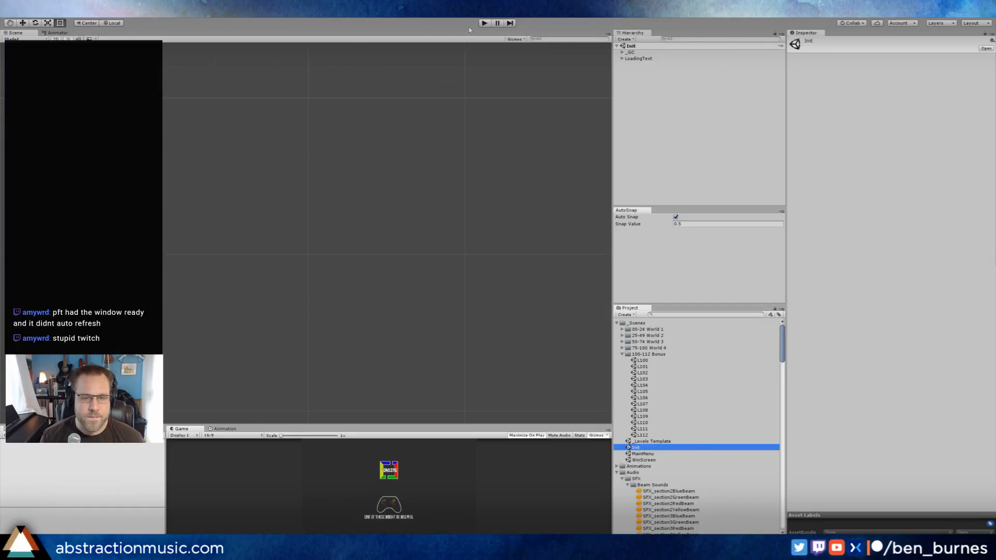
Run the game from the Init scene, look through the level selection, and start a level.
{"action": "left_click", "coordinate": [483, 25]}
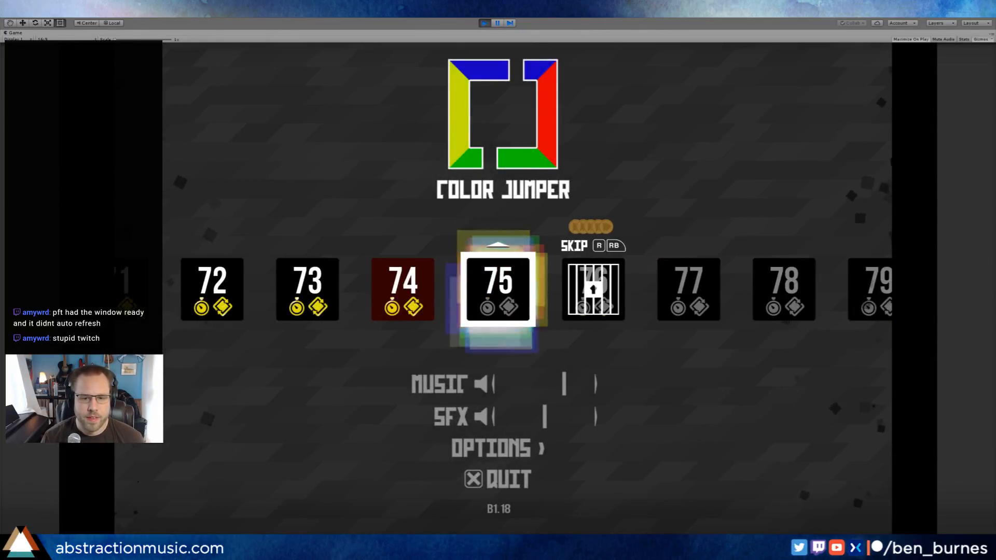
{"action": "key", "text": "Left"}
{"action": "key", "text": "Left"}
{"action": "key", "text": "Left"}
{"action": "key", "text": "Right"}
{"action": "key", "text": "Right"}
{"action": "key", "text": "Right"}
{"action": "key", "text": "Right"}
{"action": "key", "text": "Right"}
{"action": "key", "text": "Right"}
{"action": "key", "text": "Right"}
{"action": "key", "text": "Right"}
{"action": "key", "text": "Right"}
{"action": "key", "text": "Right"}
{"action": "key", "text": "Right"}
{"action": "key", "text": "Right"}
{"action": "key", "text": "Right"}
{"action": "key", "text": "Right"}
{"action": "key", "text": "Right"}
{"action": "key", "text": "Right"}
{"action": "key", "text": "Right"}
{"action": "key", "text": "Right"}
{"action": "key", "text": "Right"}
{"action": "key", "text": "Right"}
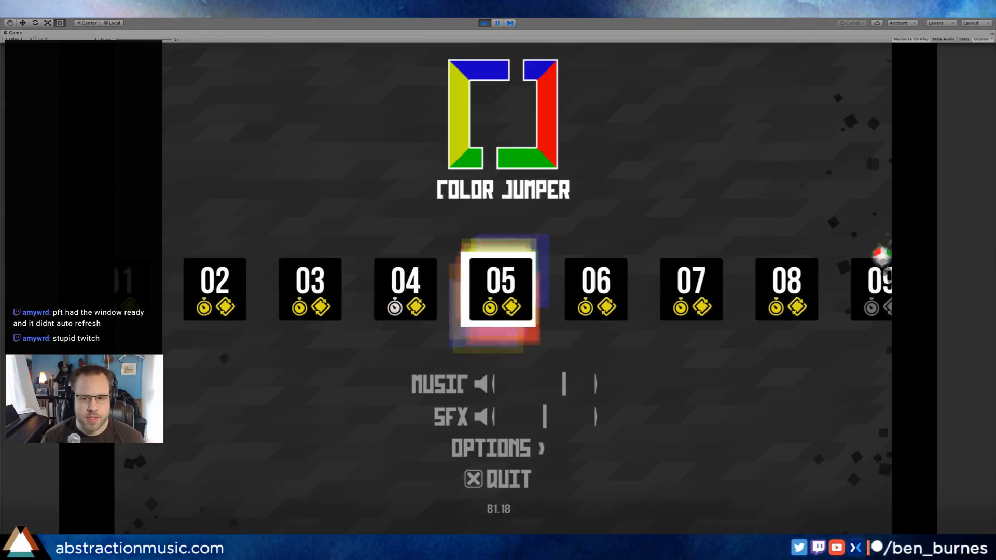
{"action": "key", "text": "Right"}
{"action": "key", "text": "Right"}
{"action": "key", "text": "Right"}
{"action": "key", "text": "Right"}
{"action": "key", "text": "Right"}
{"action": "key", "text": "Right"}
{"action": "key", "text": "Right"}
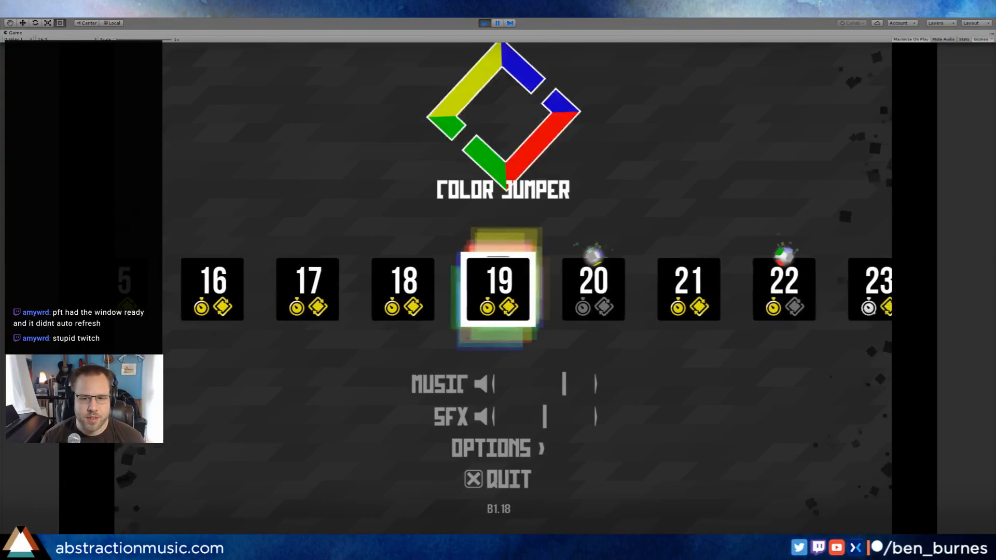
{"action": "key", "text": "End"}
{"action": "key", "text": "Return"}
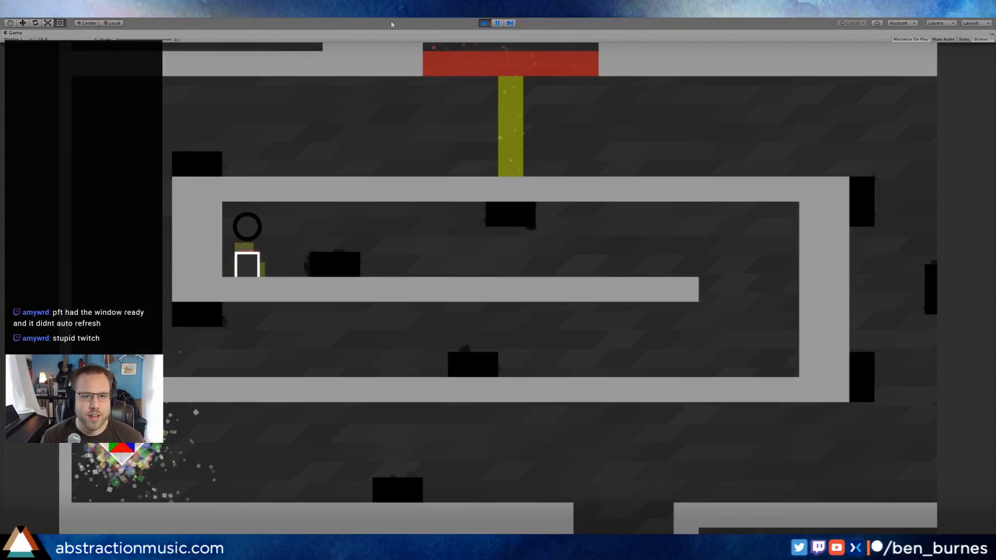
Stop the game, open the script behind the console's NullReferenceException, and switch to LevelController.cs.
{"action": "key", "text": "ctrl+p"}
{"action": "scroll", "coordinate": [104, 482], "scroll_direction": "down", "scroll_amount": 3}
{"action": "double_click", "coordinate": [130, 503]}
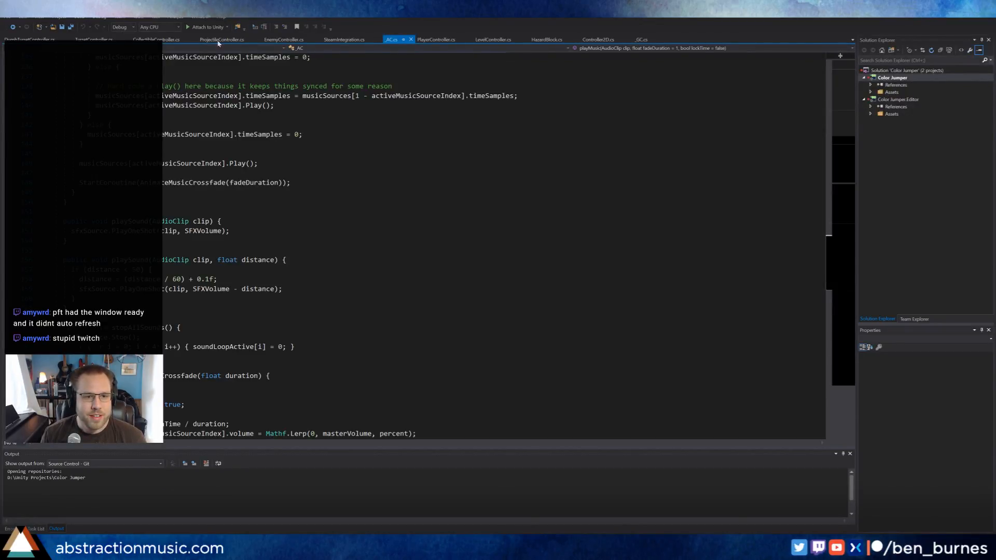
{"action": "left_click", "coordinate": [502, 41]}
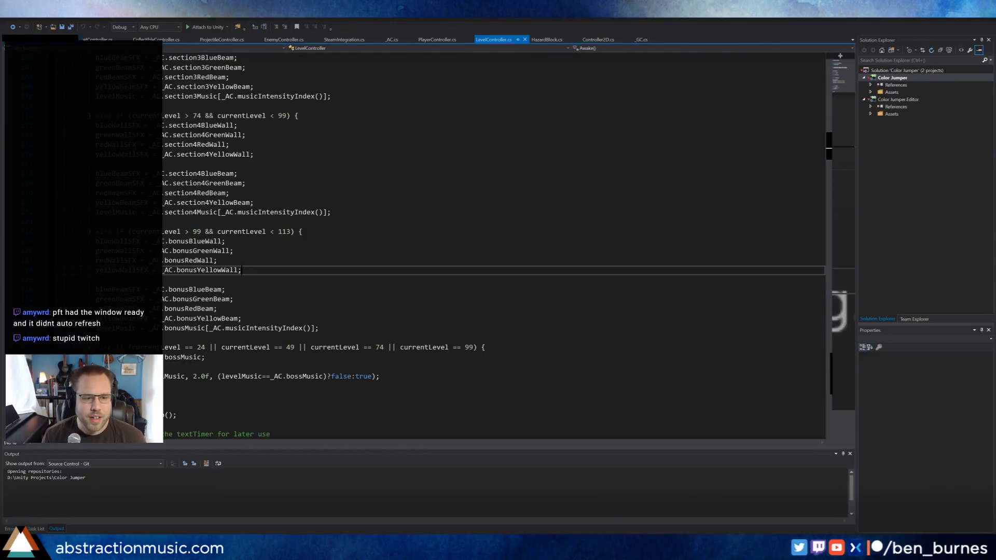
Replace the music assignments for levels 75–98 and the bonus levels with _AC.section1Music[_AC.musicIntensityIndex()], and return to Unity.
{"action": "left_click", "coordinate": [332, 213]}
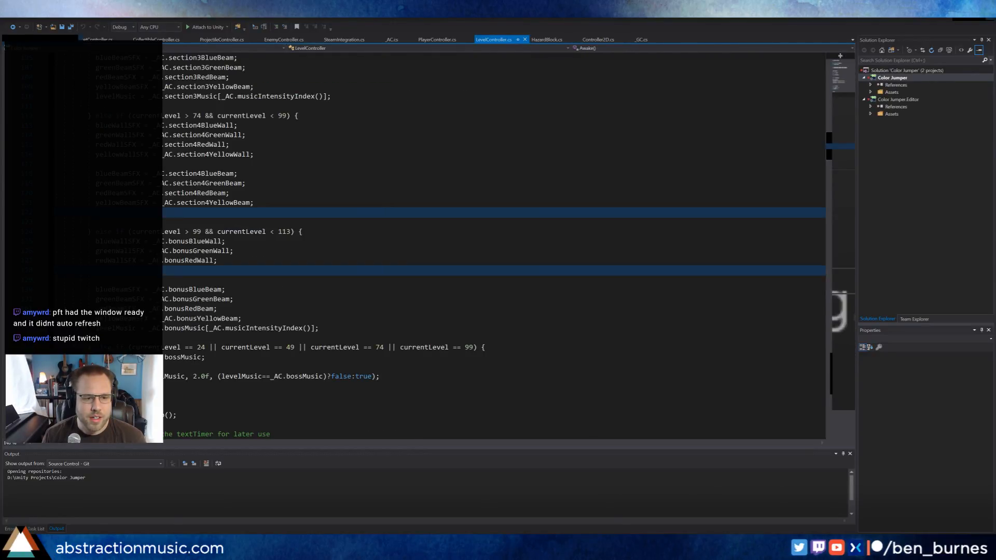
{"action": "double_click", "coordinate": [197, 213]}
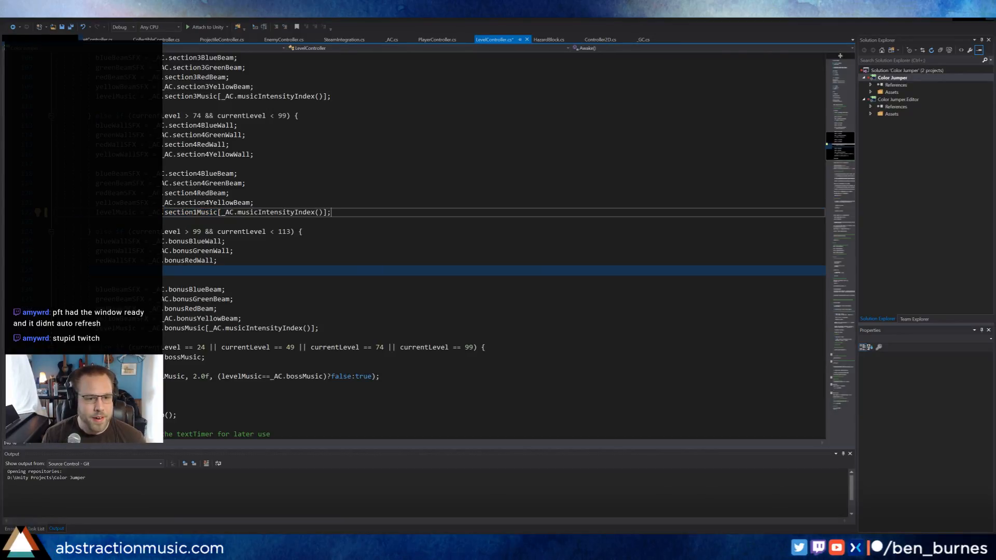
{"action": "key", "text": "shift+Up"}
{"action": "key", "text": "ctrl+c"}
{"action": "left_click", "coordinate": [319, 328]}
{"action": "key", "text": "shift+Up"}
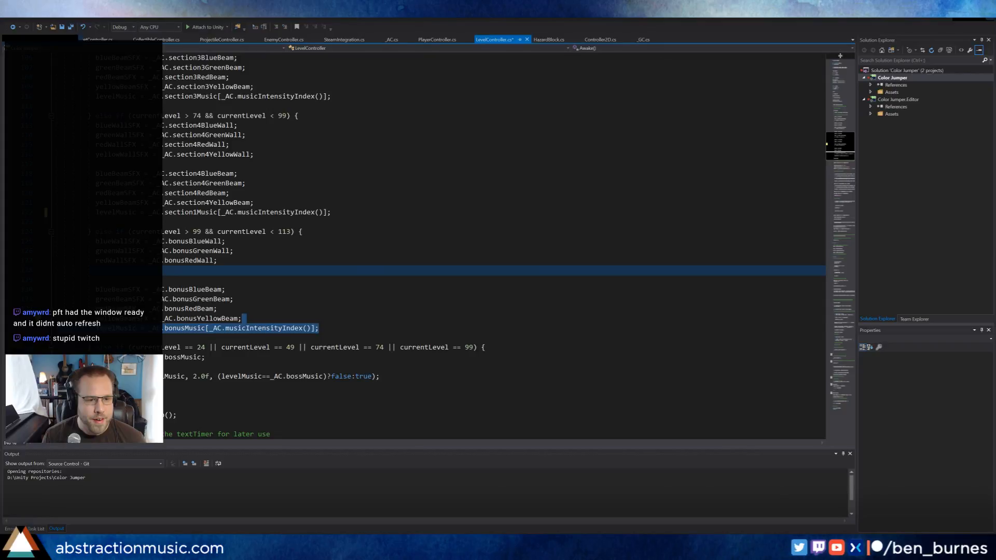
{"action": "key", "text": "ctrl+v"}
{"action": "key", "text": "alt+Tab"}
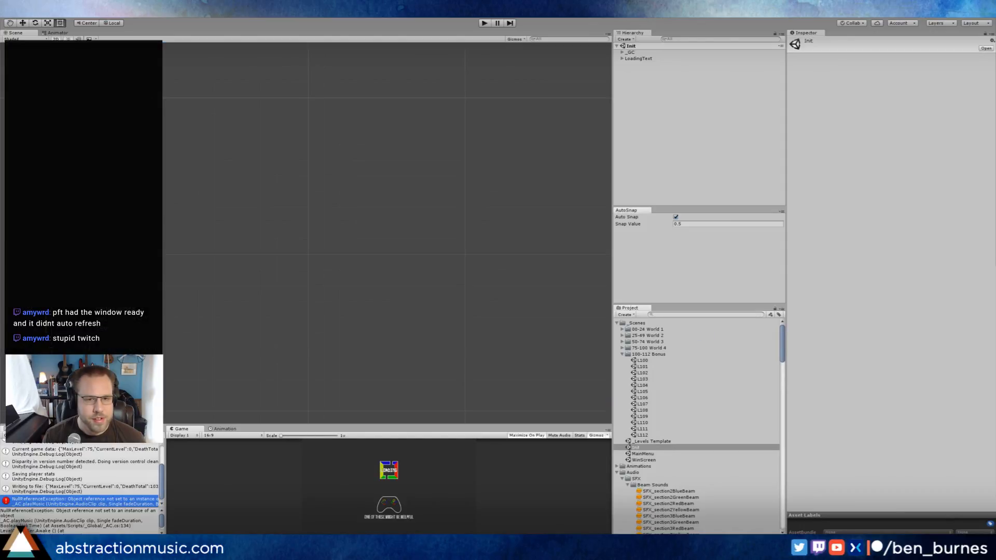
Run the game, start level 75, and skip level by level through World 4 until the level selection reaches level 99.
{"action": "left_click", "coordinate": [485, 23]}
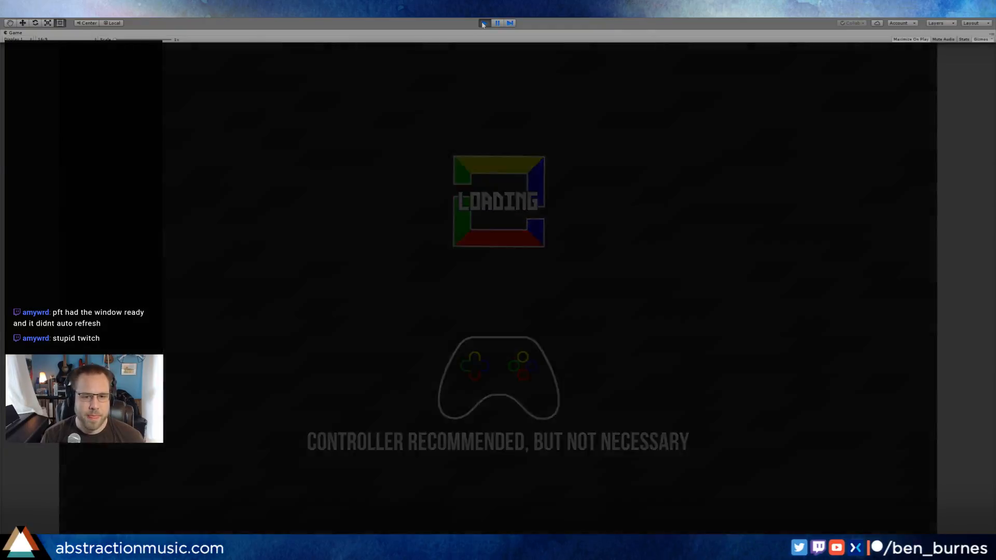
{"action": "key", "text": "space"}
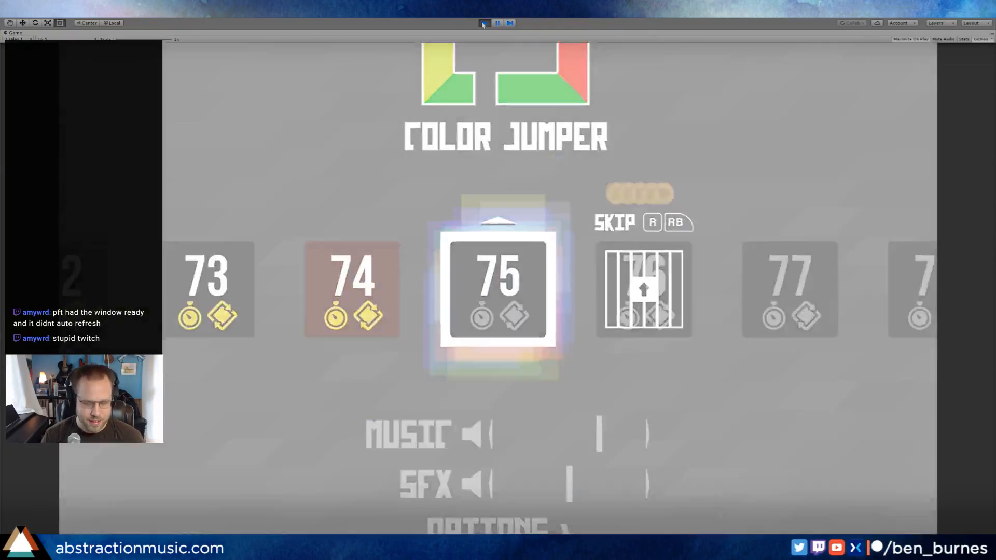
{"action": "key", "text": "n"}
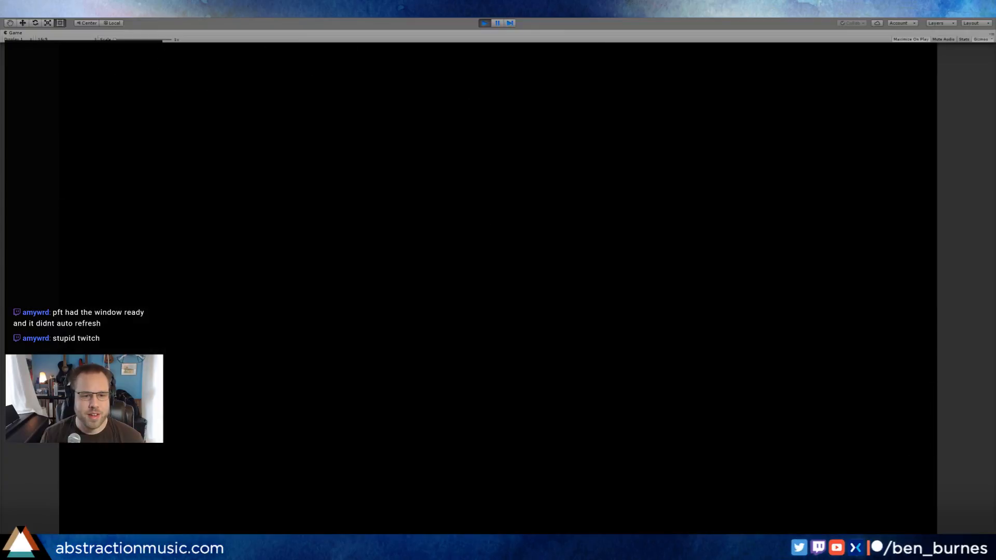
{"action": "key", "text": "n"}
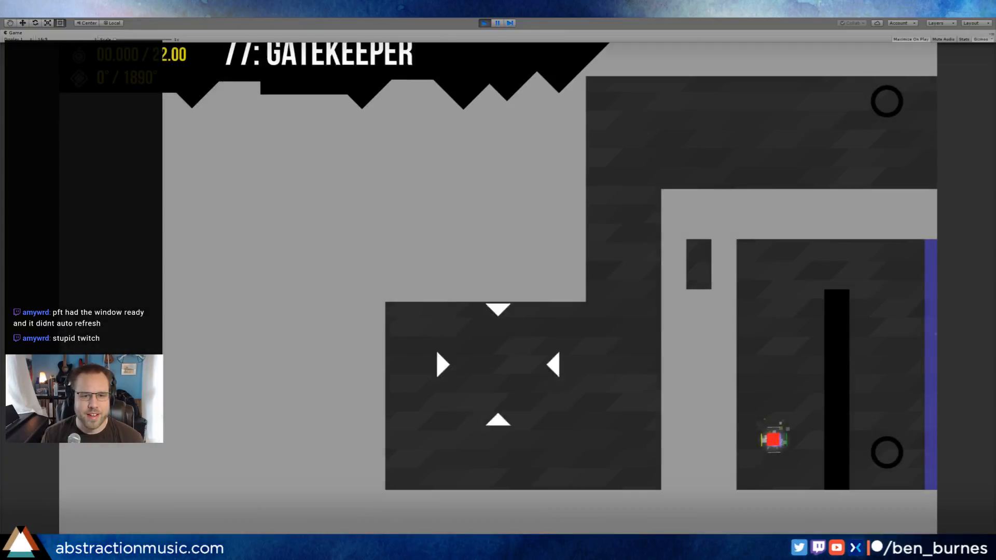
{"action": "key", "text": "n"}
{"action": "key", "text": "n"}
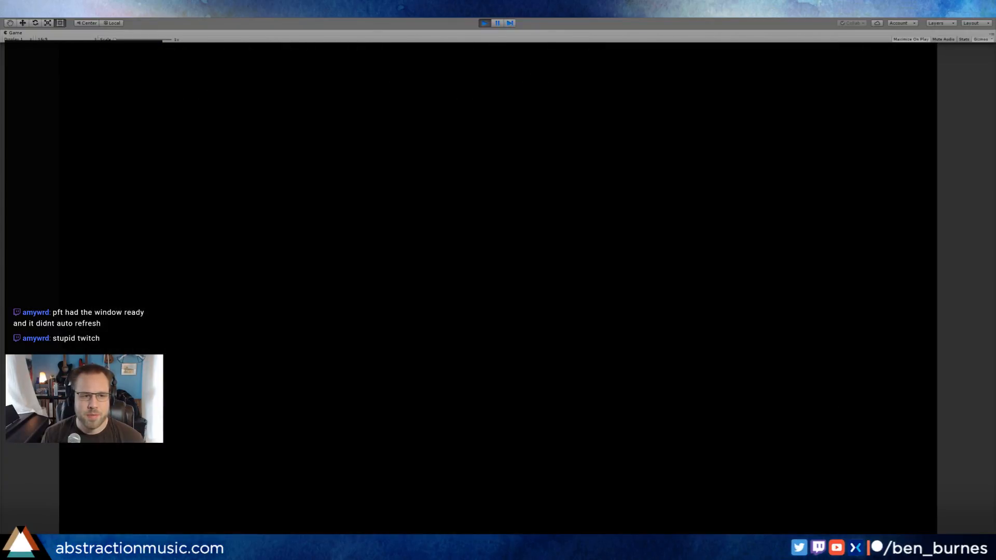
{"action": "key", "text": "n"}
{"action": "key", "text": "n"}
{"action": "key", "text": "n"}
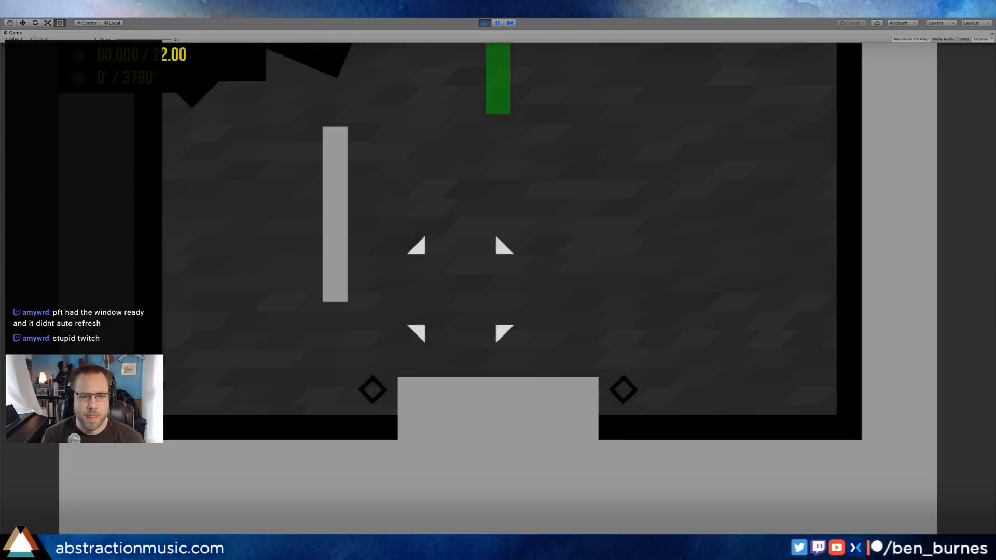
{"action": "key", "text": "n"}
{"action": "key", "text": "n"}
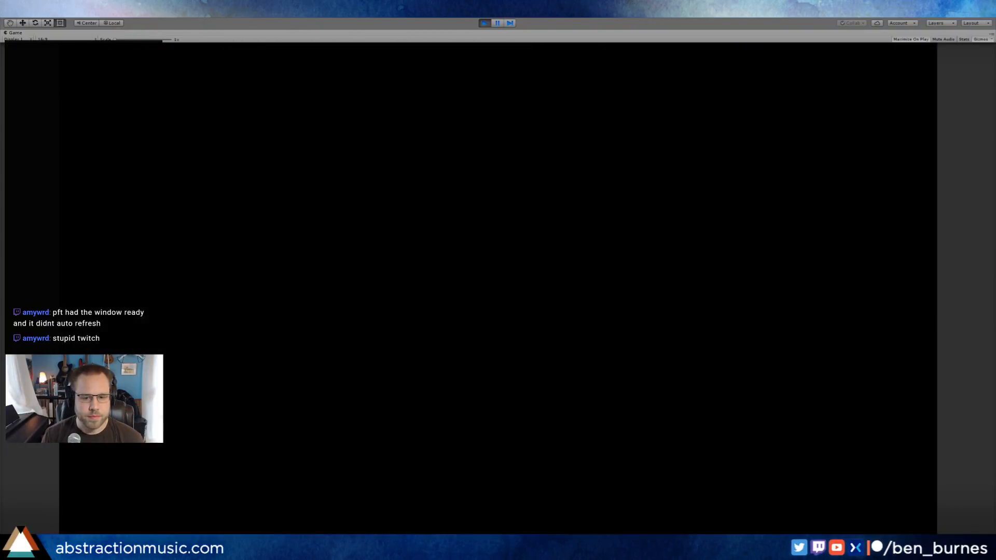
{"action": "key", "text": "n"}
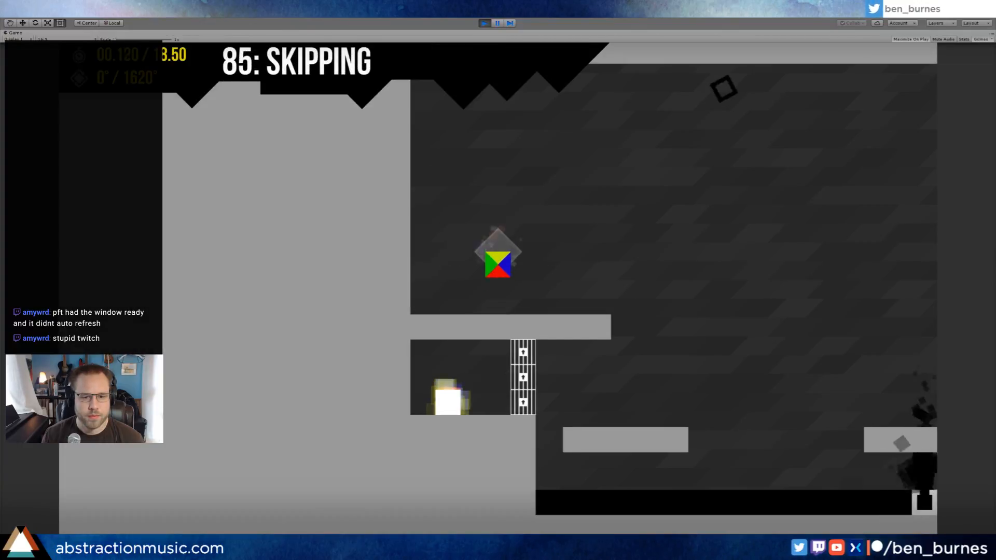
{"action": "key", "text": "n"}
{"action": "key", "text": "n"}
{"action": "key", "text": "n"}
{"action": "key", "text": "n"}
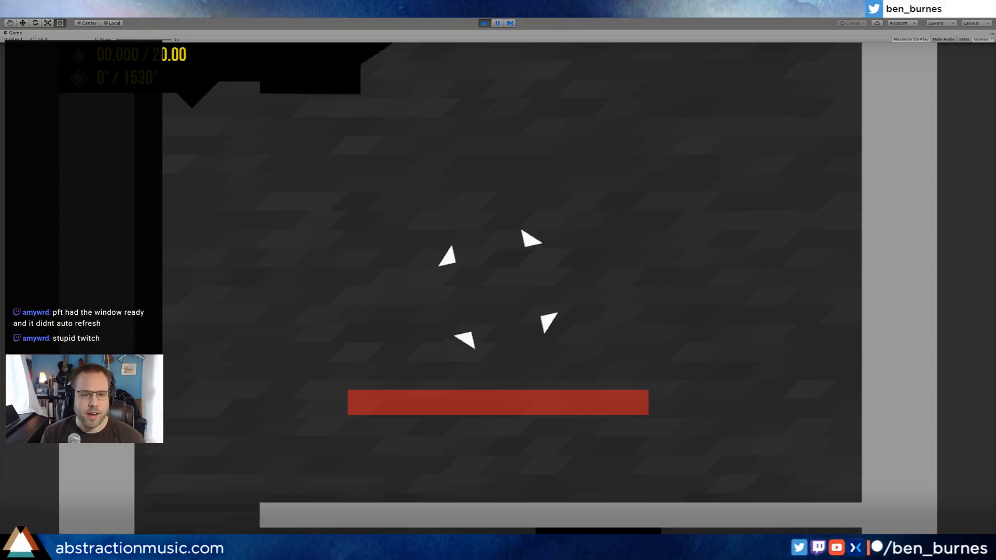
{"action": "key", "text": "n"}
{"action": "key", "text": "n"}
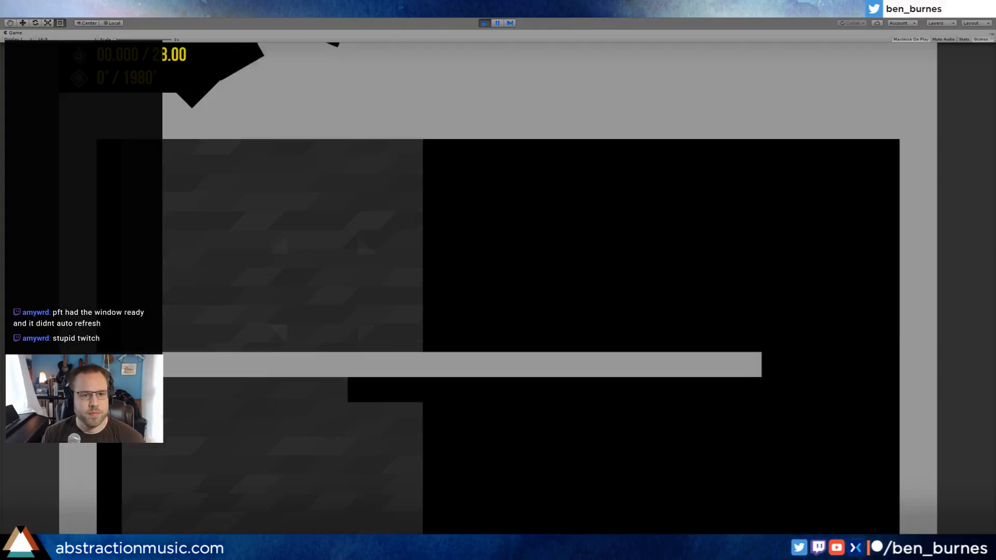
{"action": "key", "text": "n"}
{"action": "key", "text": "n"}
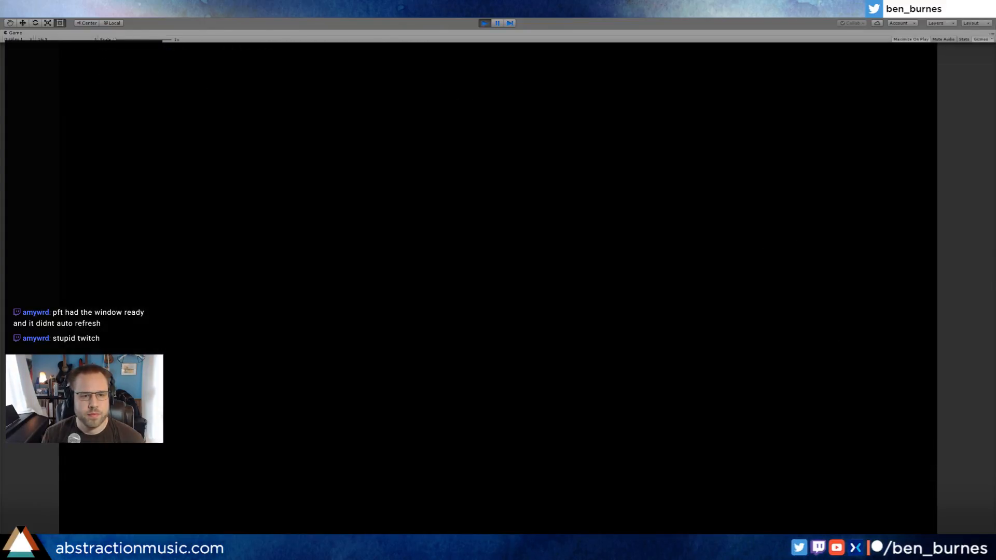
{"action": "key", "text": "n"}
{"action": "key", "text": "n"}
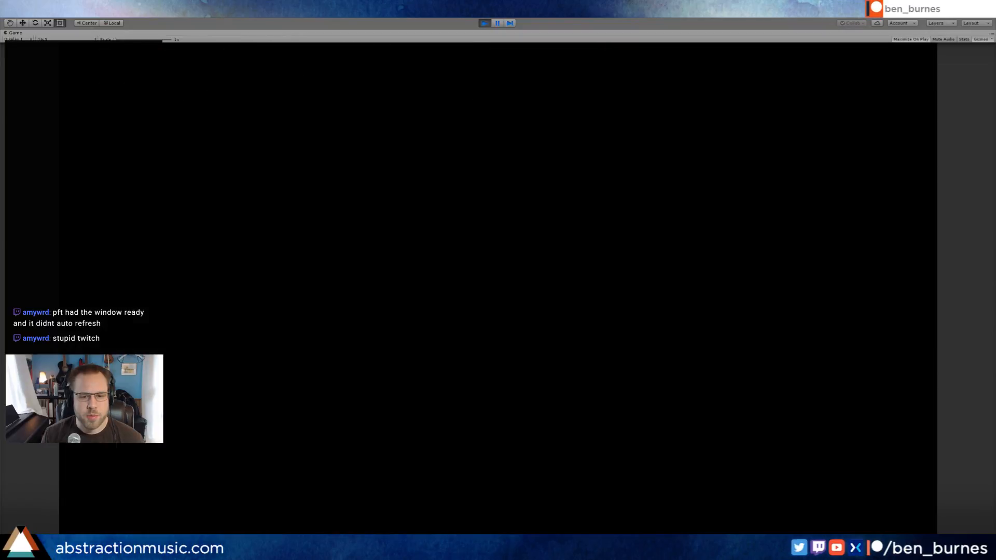
{"action": "key", "text": "n"}
{"action": "key", "text": "n"}
{"action": "key", "text": "n"}
{"action": "key", "text": "n"}
{"action": "key", "text": "n"}
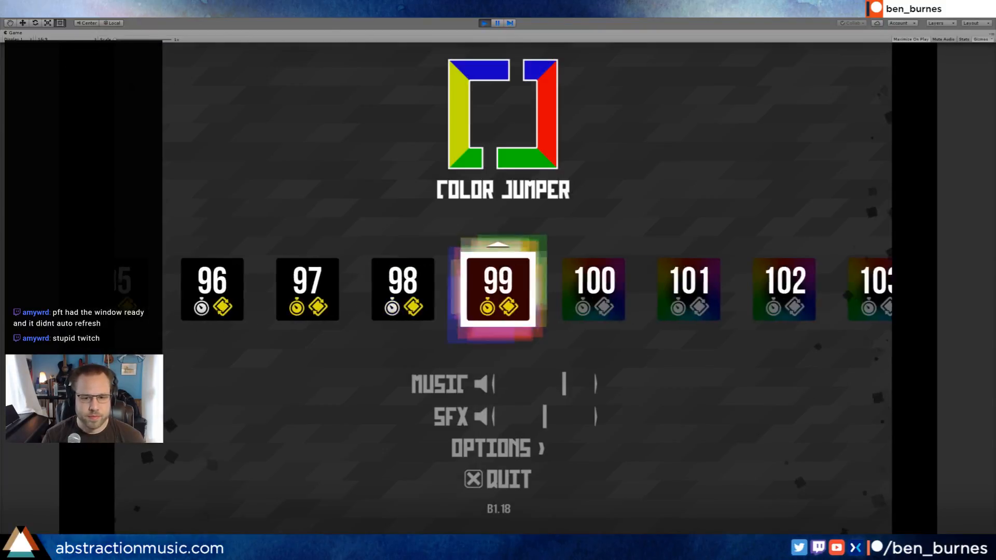
Look through the bonus levels from 100 onward in the level selection and start bonus level 101, It Follows.
{"action": "key", "text": "Right"}
{"action": "key", "text": "Right"}
{"action": "key", "text": "Right"}
{"action": "key", "text": "Right"}
{"action": "key", "text": "Right"}
{"action": "key", "text": "Left"}
{"action": "key", "text": "Left"}
{"action": "key", "text": "Left"}
{"action": "key", "text": "Left"}
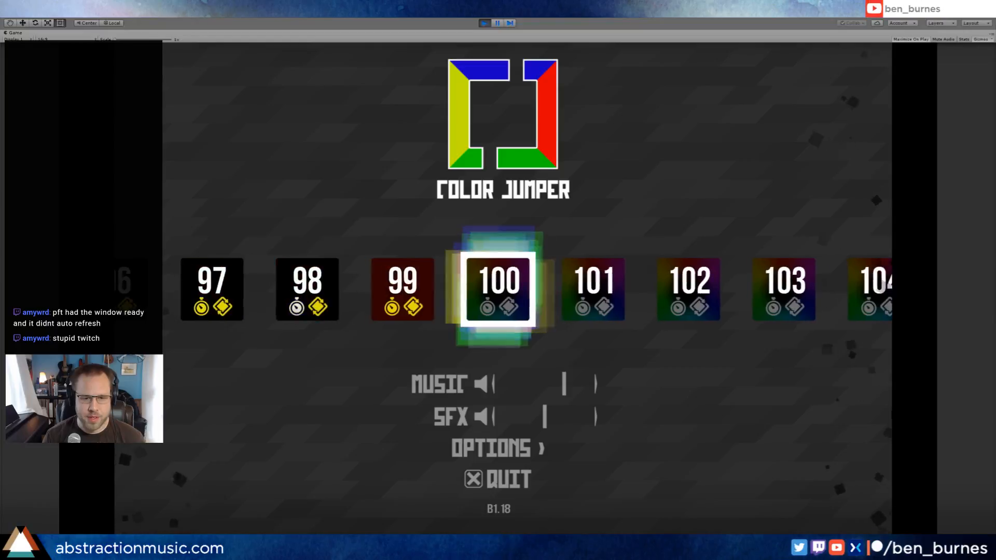
{"action": "key", "text": "Right"}
{"action": "key", "text": "Right"}
{"action": "key", "text": "Right"}
{"action": "key", "text": "Right"}
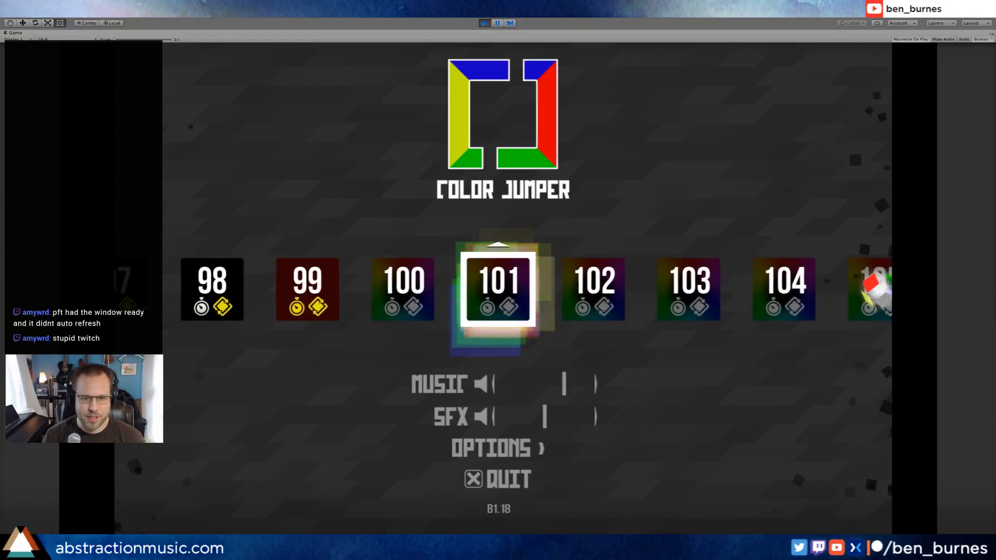
{"action": "key", "text": "Left"}
{"action": "key", "text": "Left"}
{"action": "key", "text": "Left"}
{"action": "key", "text": "Left"}
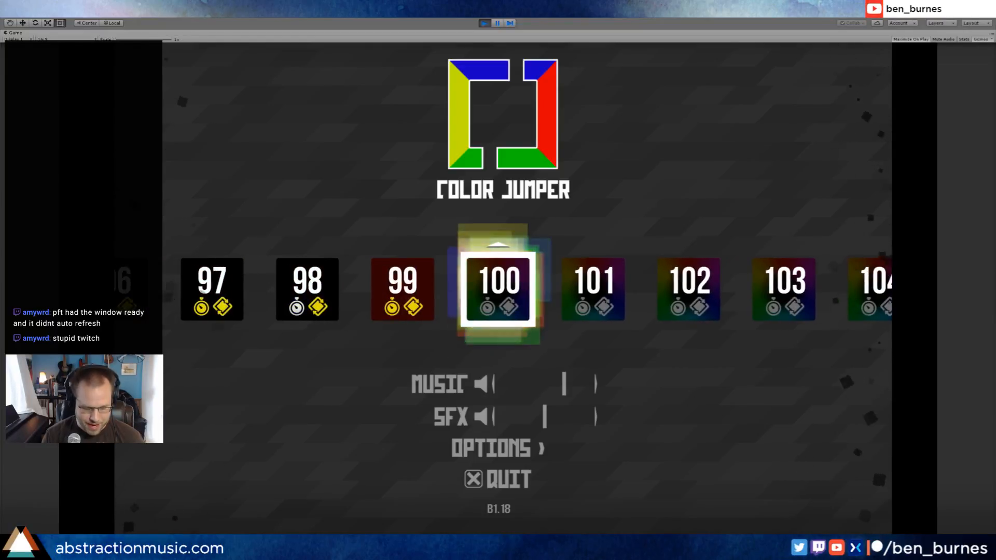
{"action": "key", "text": "Return"}
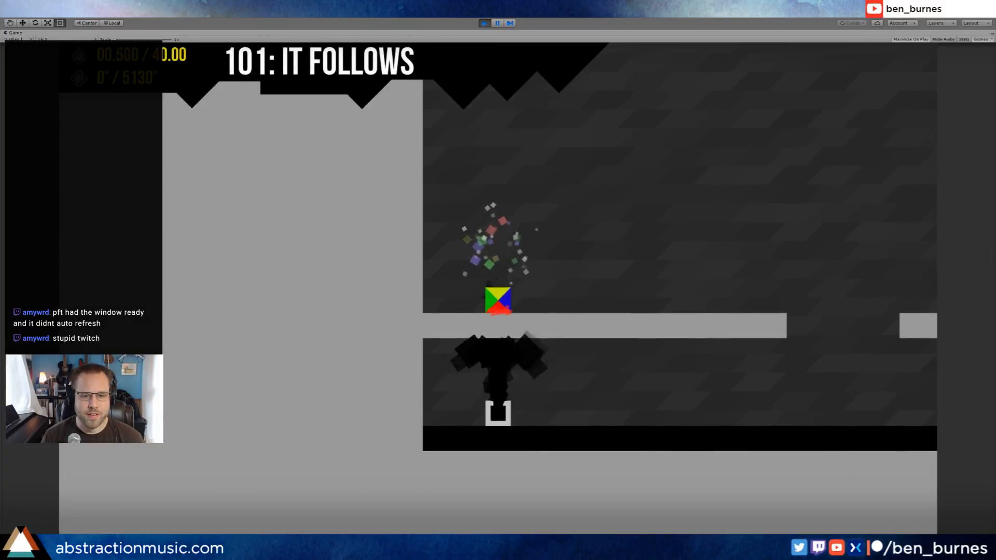
Play bonus level 101 across the moving platforms toward the coloured beams, and stop the game.
{"action": "key", "text": "Right"}
{"action": "key", "text": "Left"}
{"action": "key", "text": "Right"}
{"action": "key", "text": "space"}
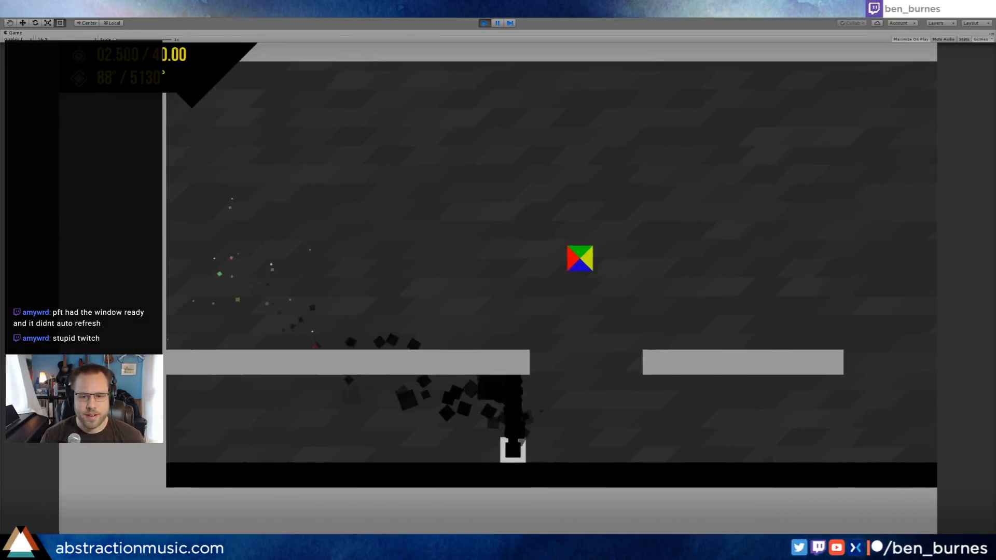
{"action": "key", "text": "space"}
{"action": "key", "text": "space"}
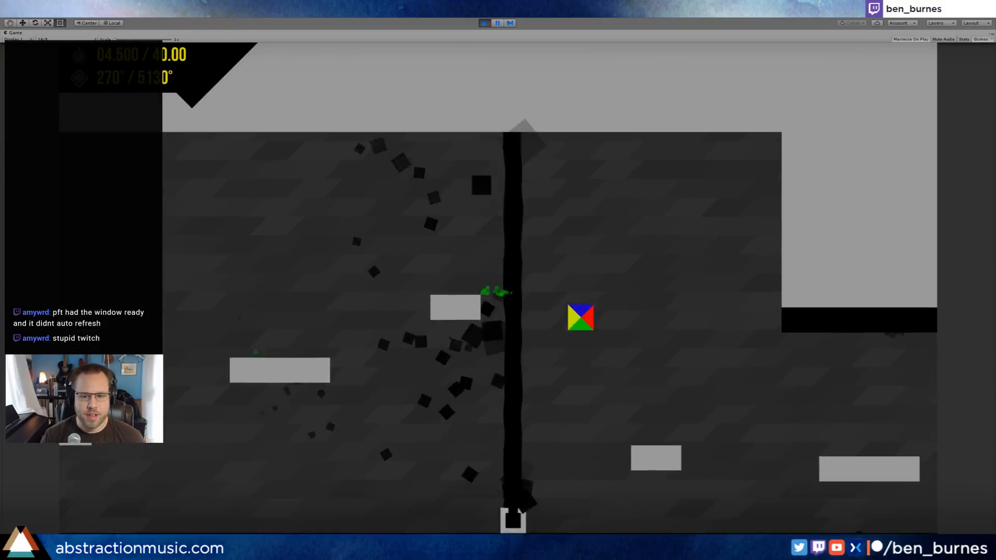
{"action": "key", "text": "space"}
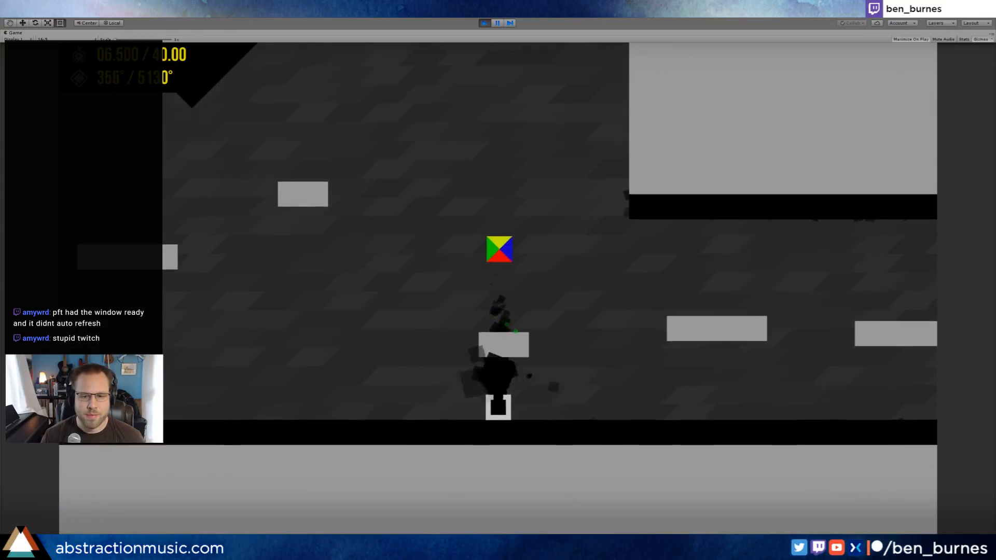
{"action": "key", "text": "Right"}
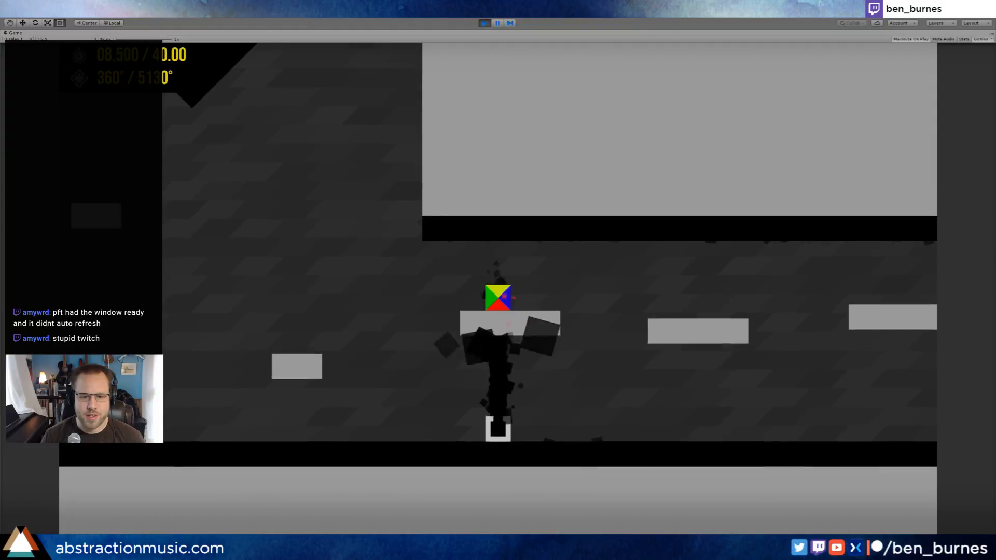
{"action": "key", "text": "space"}
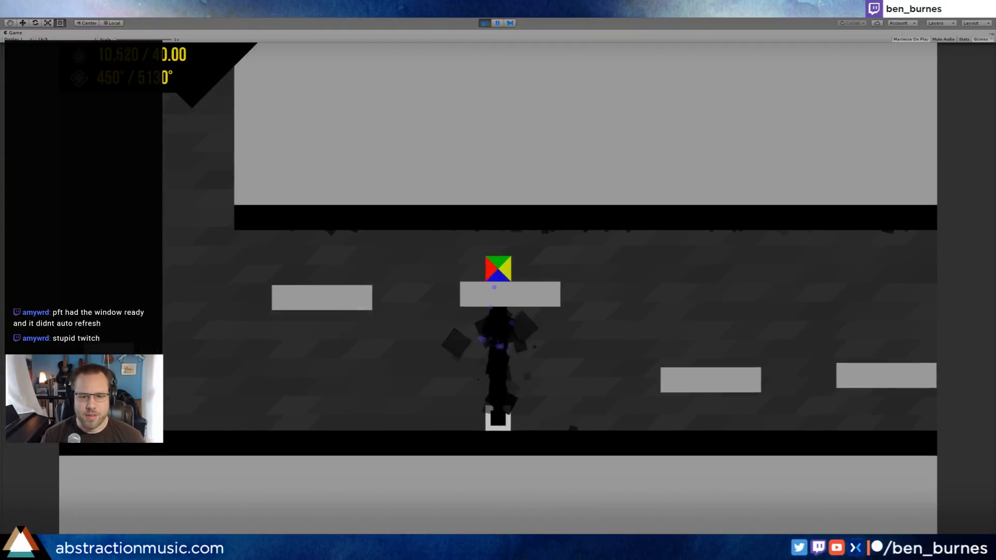
{"action": "key", "text": "space"}
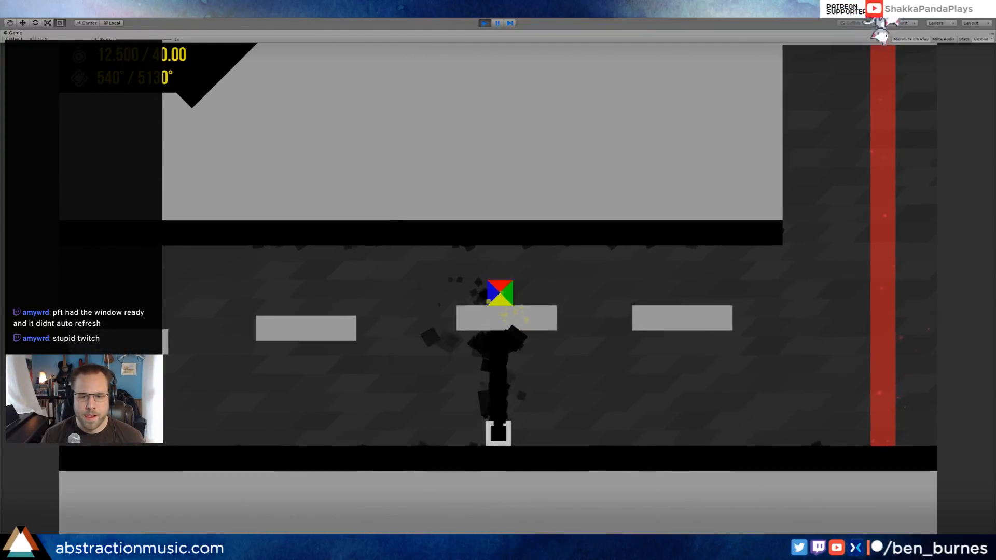
{"action": "key", "text": "Right"}
{"action": "key", "text": "space"}
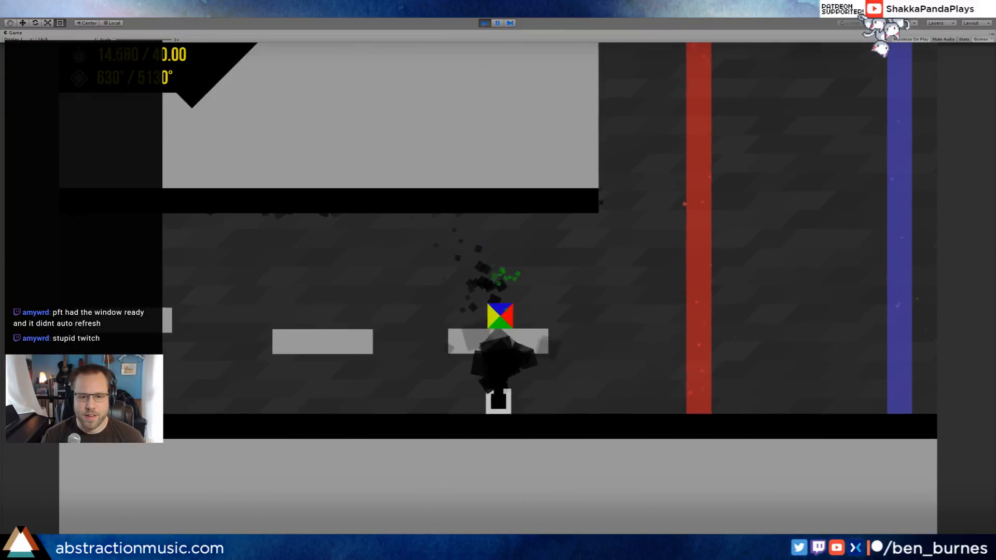
{"action": "key", "text": "Right"}
{"action": "key", "text": "space"}
{"action": "key", "text": "Right"}
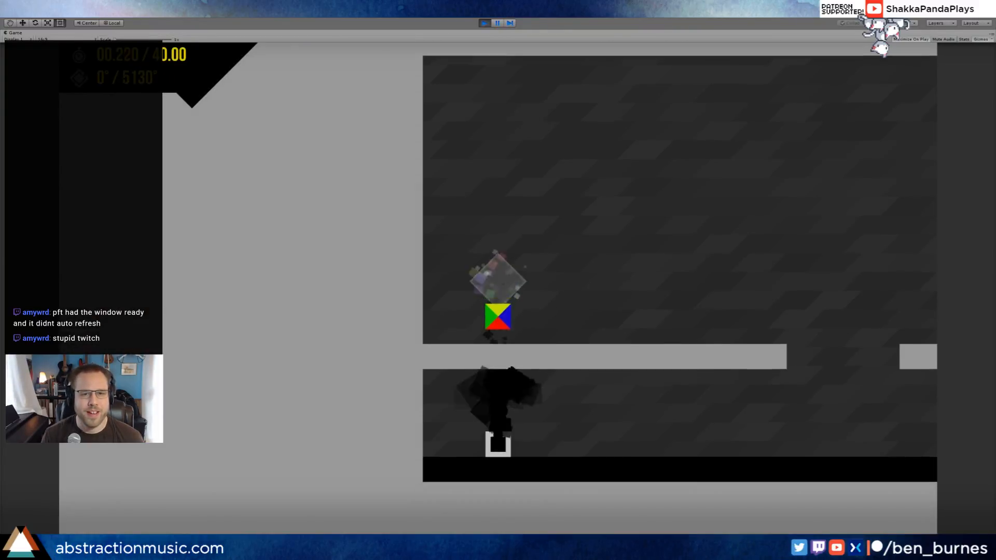
{"action": "left_click", "coordinate": [484, 23]}
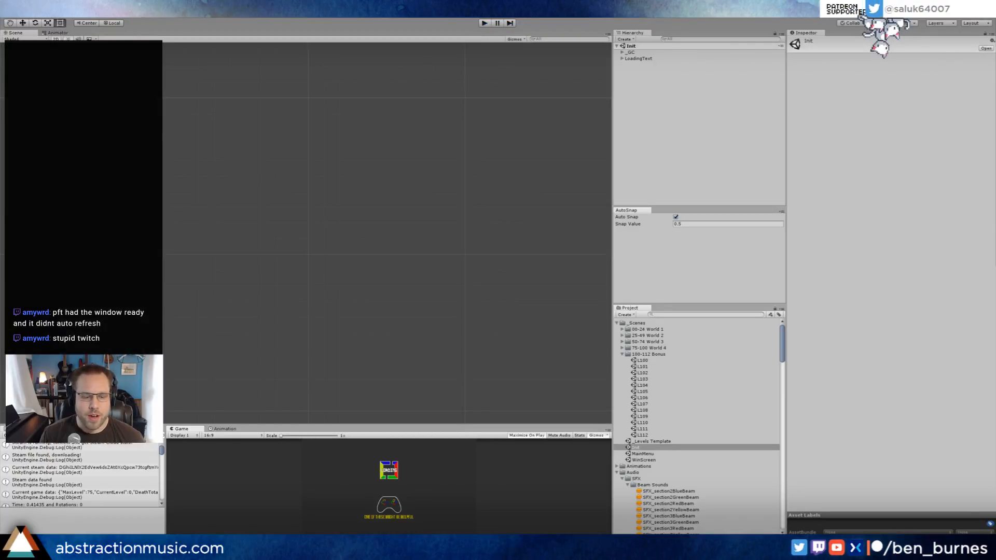
Switch to Visual Studio and review the section1Music assignments for levels 75–98 and the bonus levels in LevelController.cs.
{"action": "key", "text": "alt+Tab"}
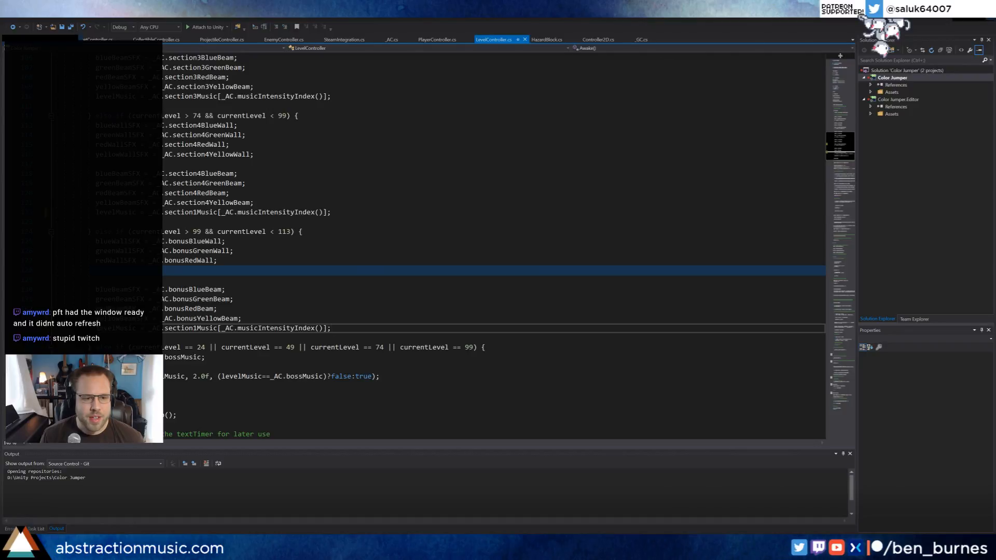
{"action": "left_click_drag", "start_coordinate": [193, 212], "coordinate": [197, 213]}
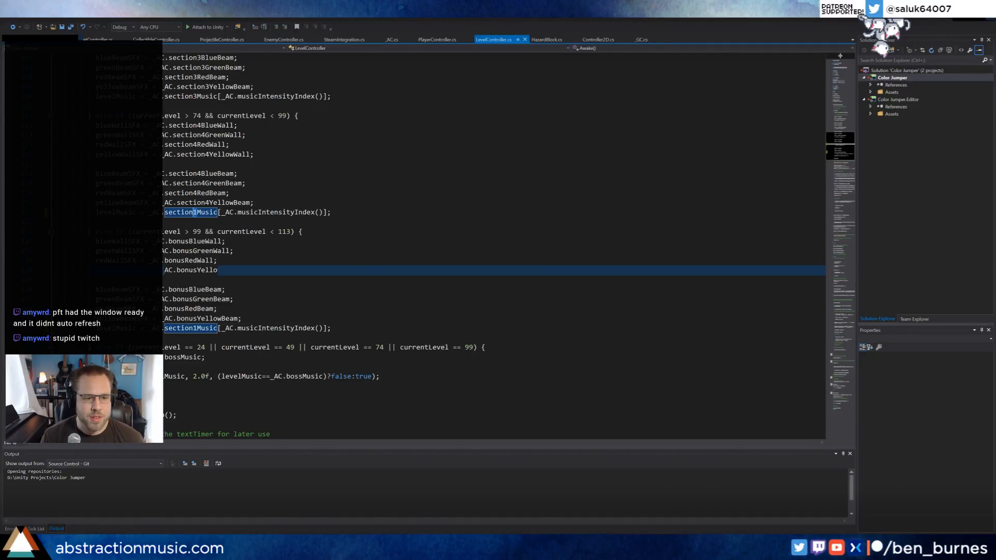
{"action": "left_click", "coordinate": [270, 241]}
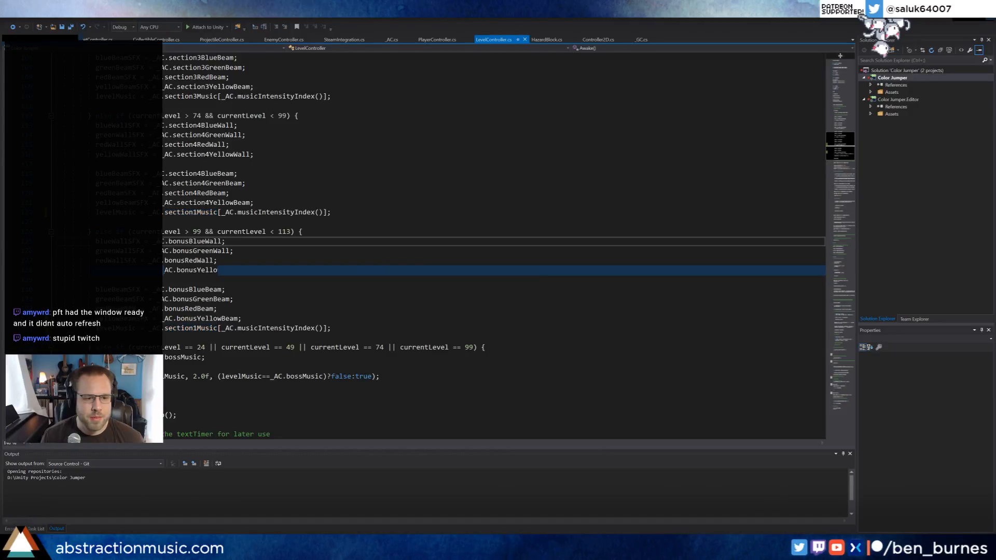
{"action": "scroll", "coordinate": [270, 242], "scroll_direction": "down", "scroll_amount": 4}
{"action": "scroll", "coordinate": [270, 241], "scroll_direction": "up", "scroll_amount": 7}
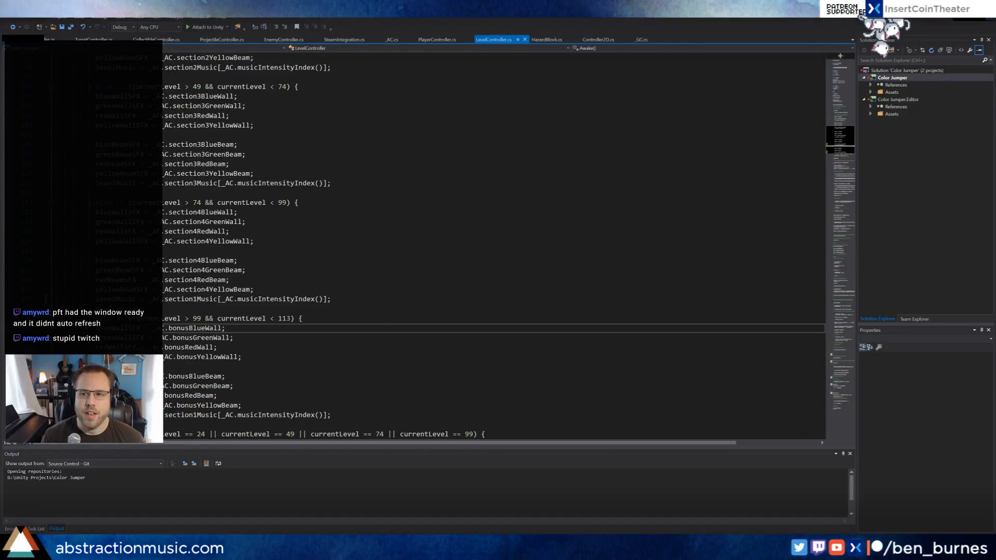
Switch to Ableton Live and play back the later part of the track, following the arrangement up to its last clips.
{"action": "left_click", "coordinate": [954, 8]}
{"action": "left_click", "coordinate": [953, 7]}
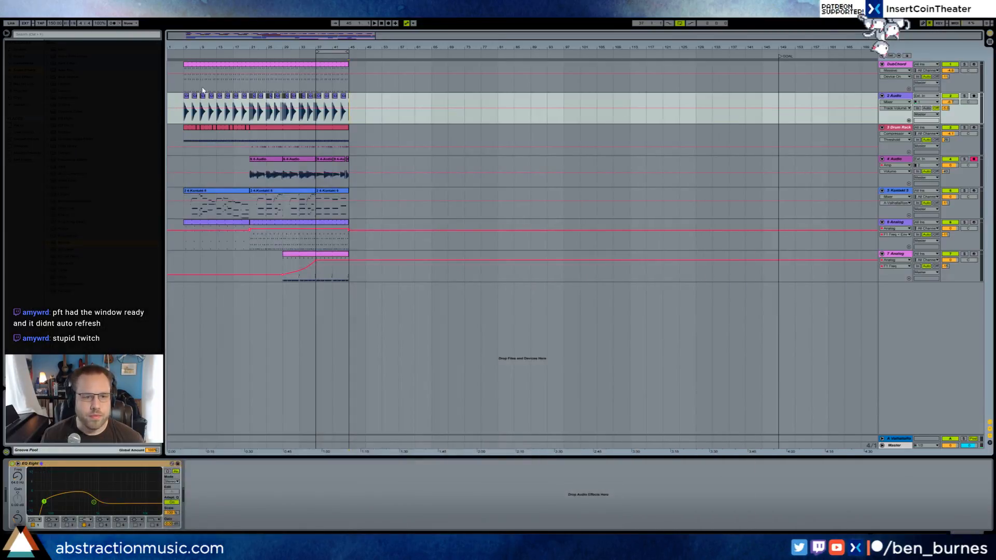
{"action": "mouse_move", "coordinate": [291, 35]}
{"action": "left_mouse_down"}
{"action": "mouse_move", "coordinate": [288, 87]}
{"action": "mouse_move", "coordinate": [301, 81]}
{"action": "mouse_move", "coordinate": [279, 40]}
{"action": "left_mouse_up"}
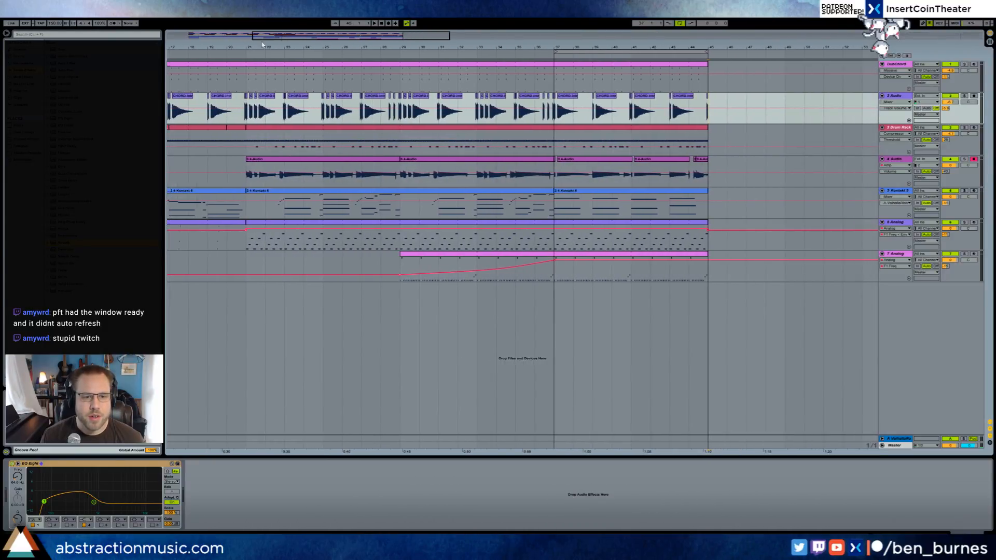
{"action": "key", "text": "space"}
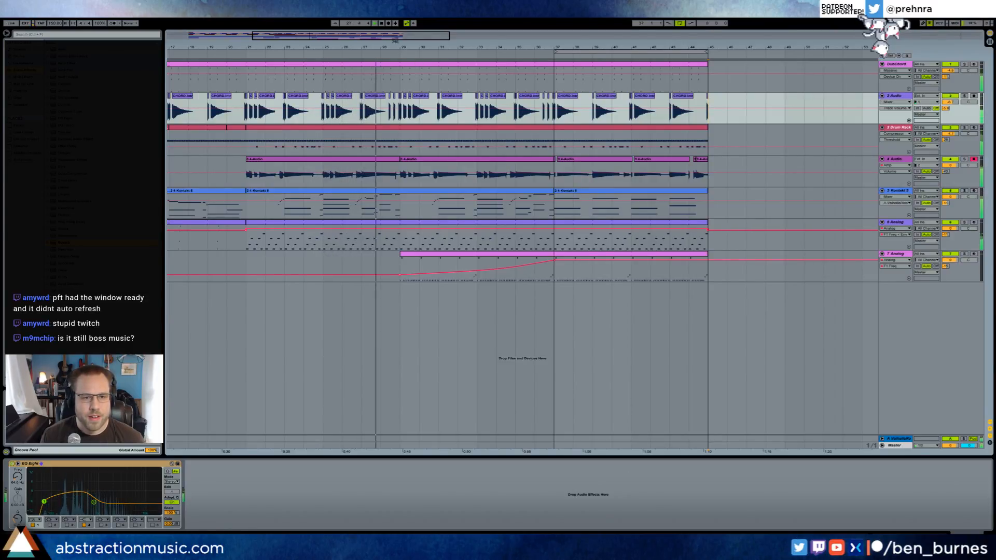
{"action": "left_click_drag", "start_coordinate": [371, 37], "coordinate": [391, 37]}
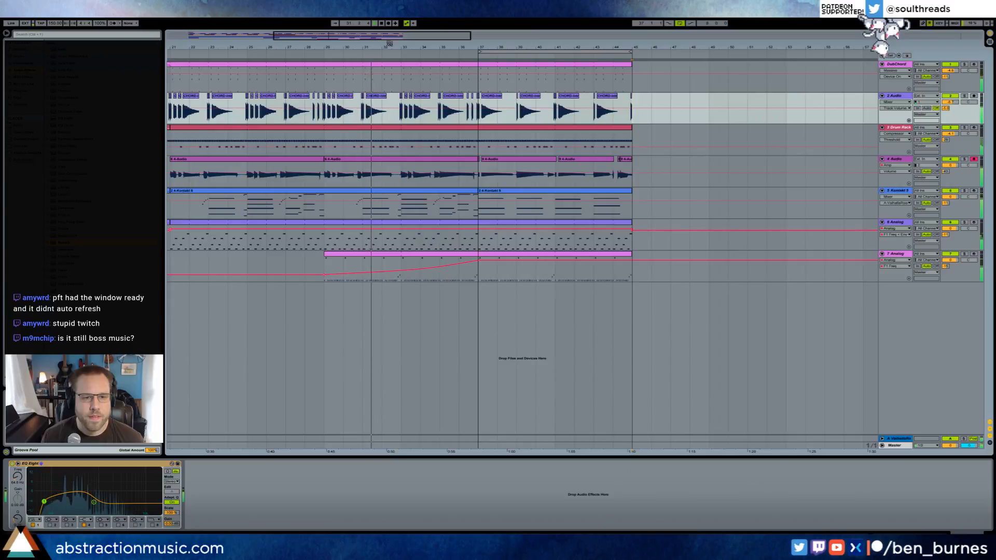
{"action": "left_click_drag", "start_coordinate": [390, 37], "coordinate": [402, 38]}
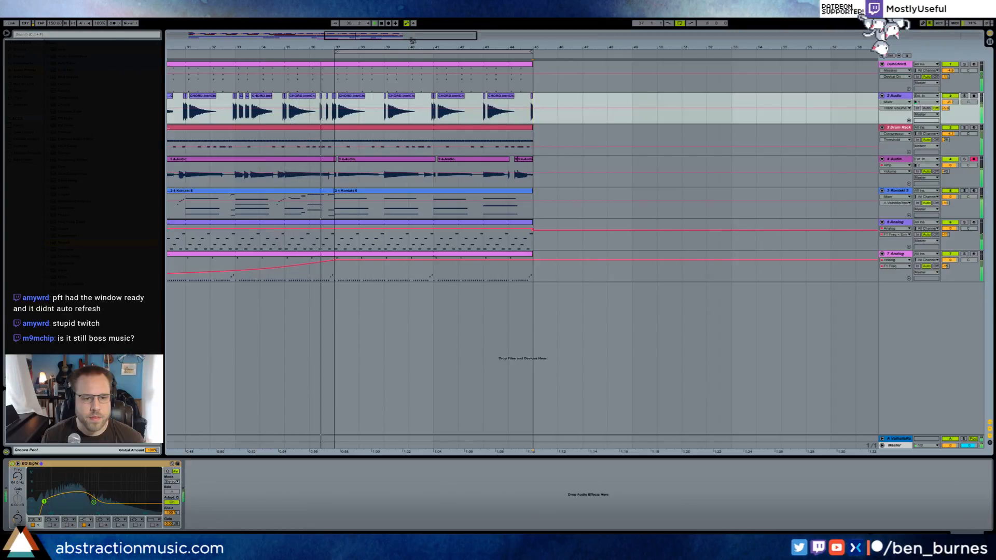
Duplicate the two lower chord notes to bar 9 of the earlier Kontakt clip and shorten them slightly.
{"action": "left_click_drag", "start_coordinate": [418, 38], "coordinate": [395, 37]}
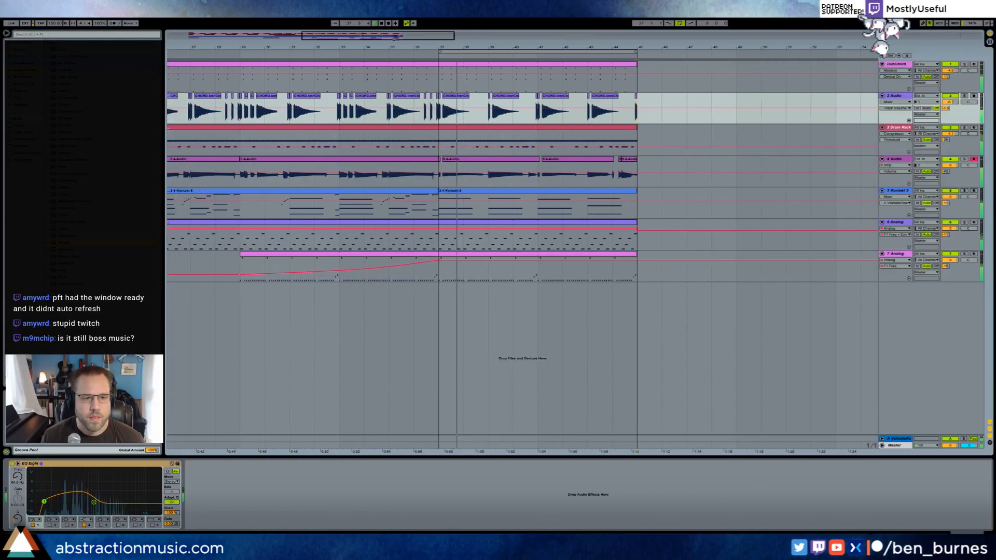
{"action": "double_click", "coordinate": [263, 193]}
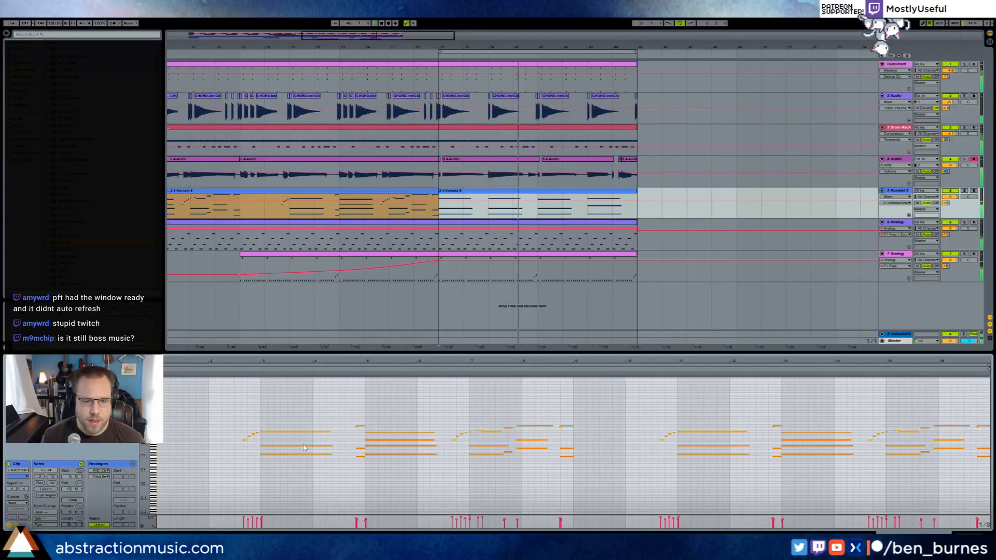
{"action": "left_click_drag", "start_coordinate": [306, 447], "coordinate": [307, 456]}
{"action": "left_click", "coordinate": [580, 436]}
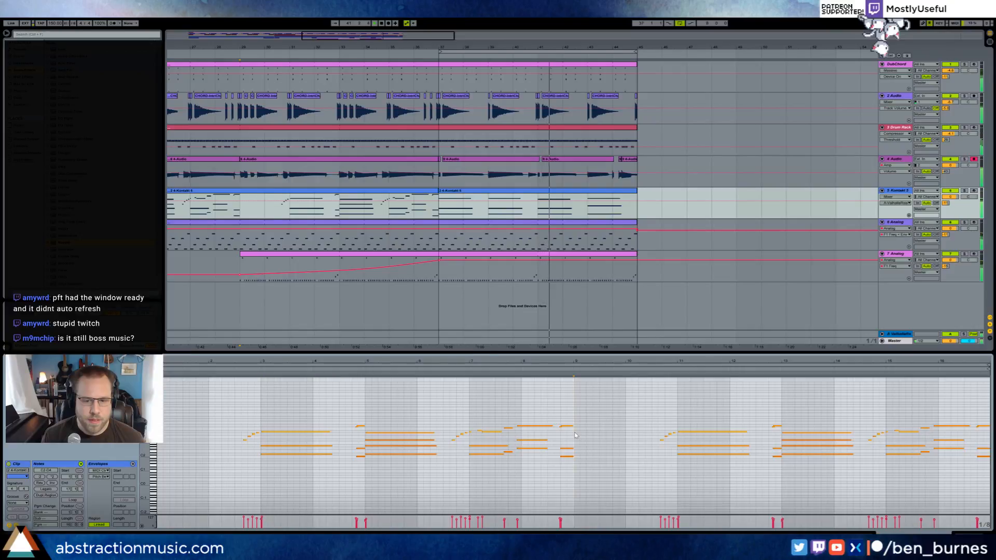
{"action": "key", "text": "ctrl+v"}
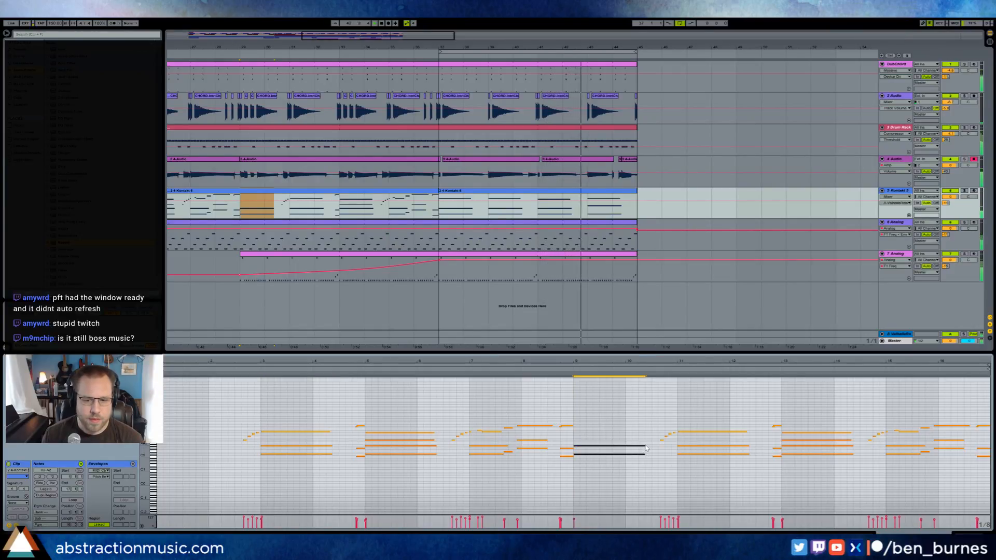
{"action": "left_click_drag", "start_coordinate": [645, 446], "coordinate": [642, 446]}
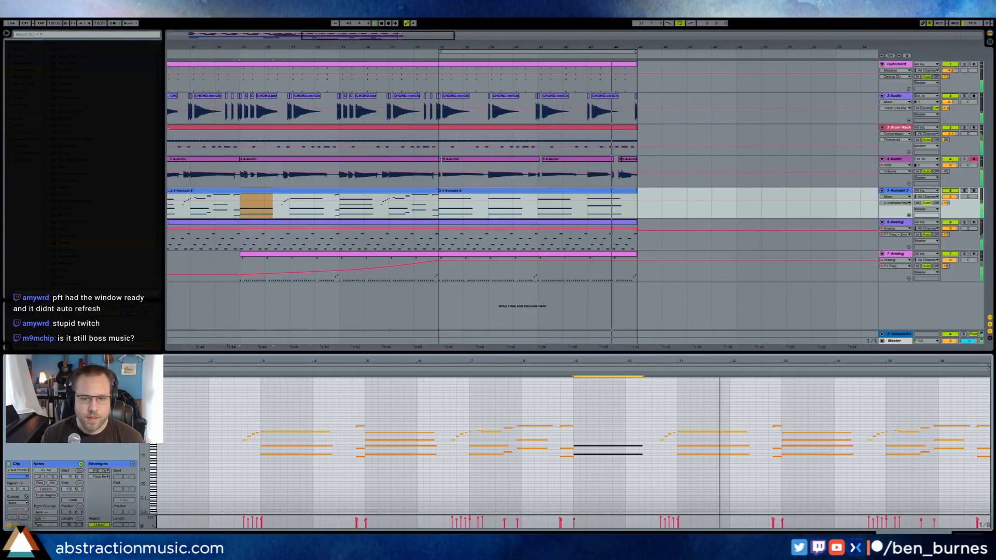
{"action": "key", "text": "shift+Tab"}
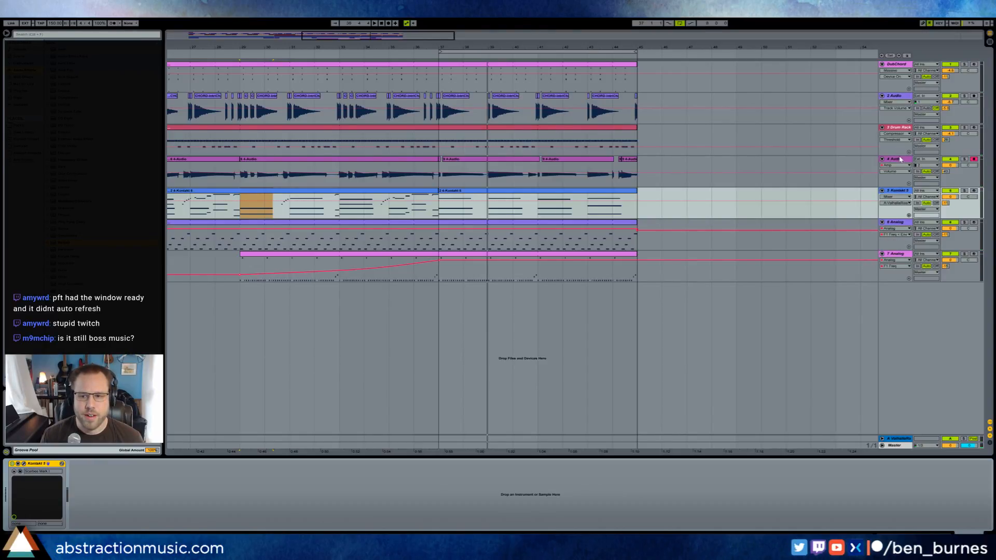
Insert a MIDI track below the 4 Audio track, create a one-bar clip at bar 44, and load the Analog instrument.
{"action": "key", "text": "ctrl+shift+t"}
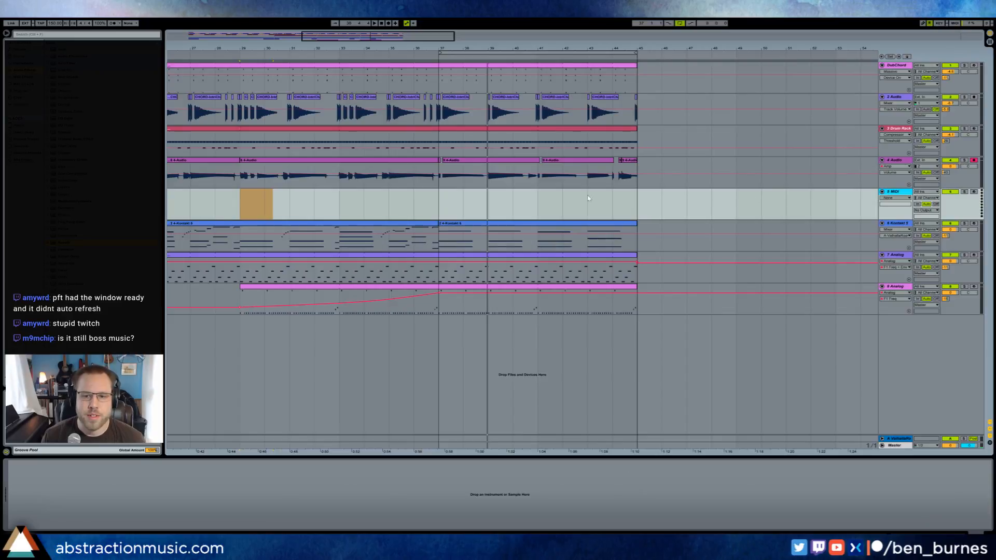
{"action": "left_click", "coordinate": [613, 204]}
{"action": "key", "text": "ctrl+shift+m"}
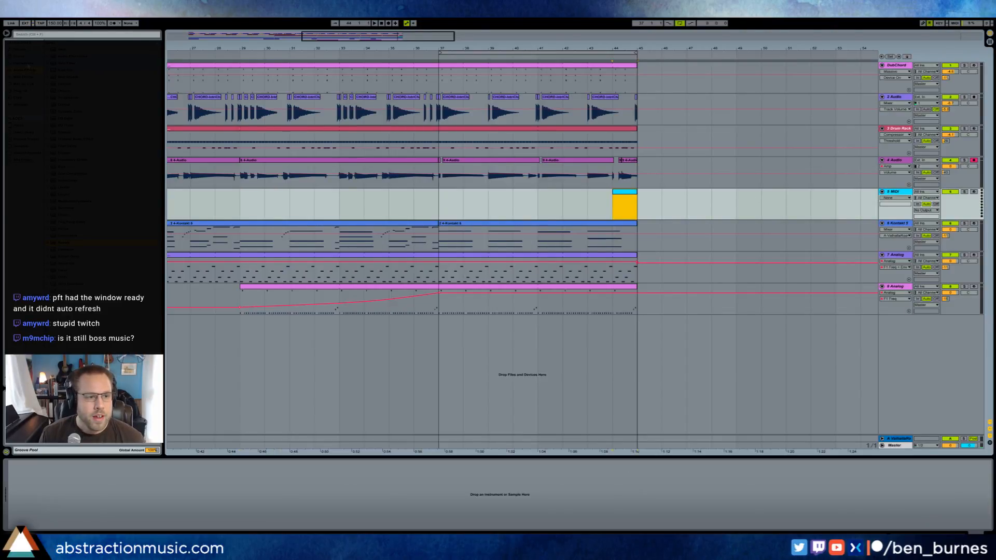
{"action": "left_click", "coordinate": [29, 65]}
{"action": "left_click_drag", "start_coordinate": [55, 52], "coordinate": [119, 478]}
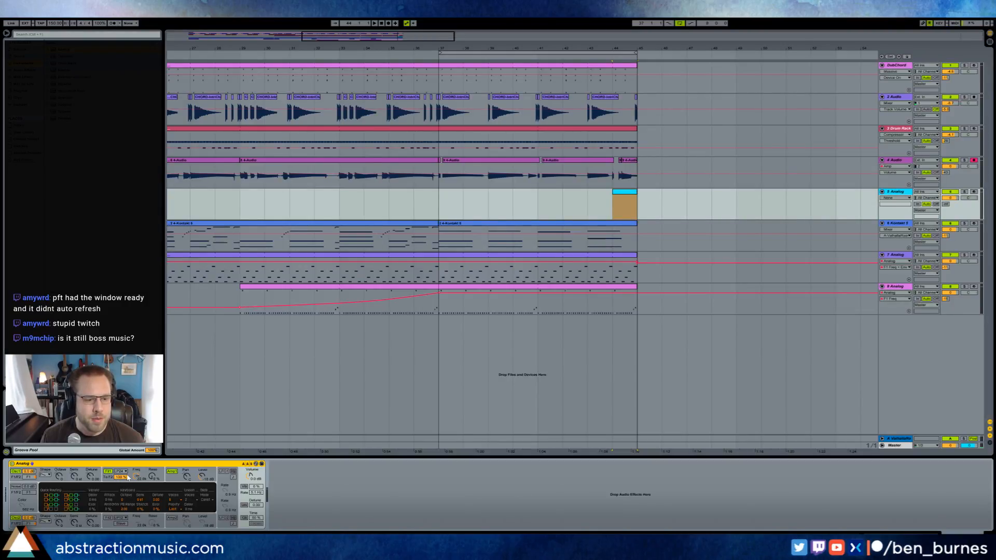
Turn on unison in Analog and slightly detune oscillators 1 and 2 against each other.
{"action": "left_click", "coordinate": [244, 505]}
{"action": "left_click", "coordinate": [254, 505]}
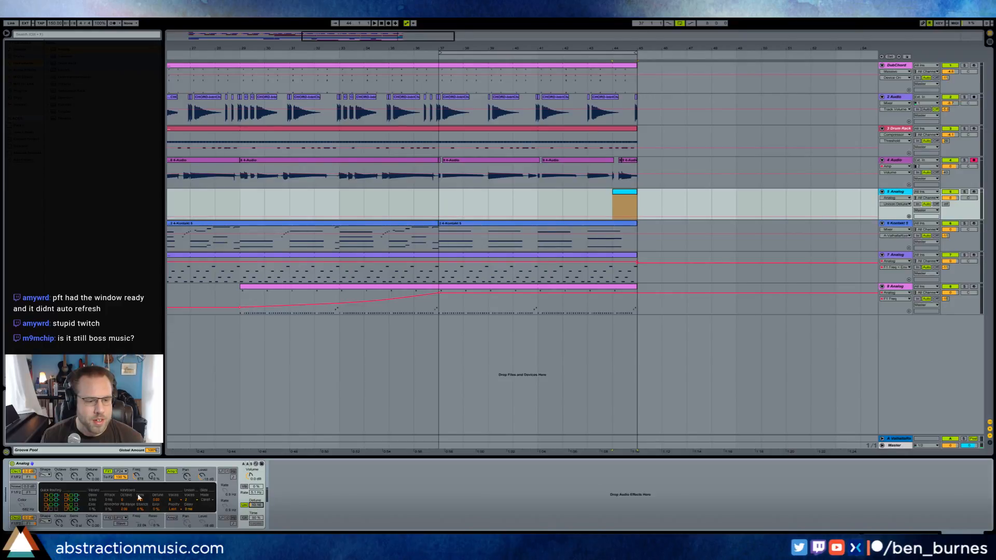
{"action": "left_click", "coordinate": [136, 476]}
{"action": "left_click", "coordinate": [91, 477]}
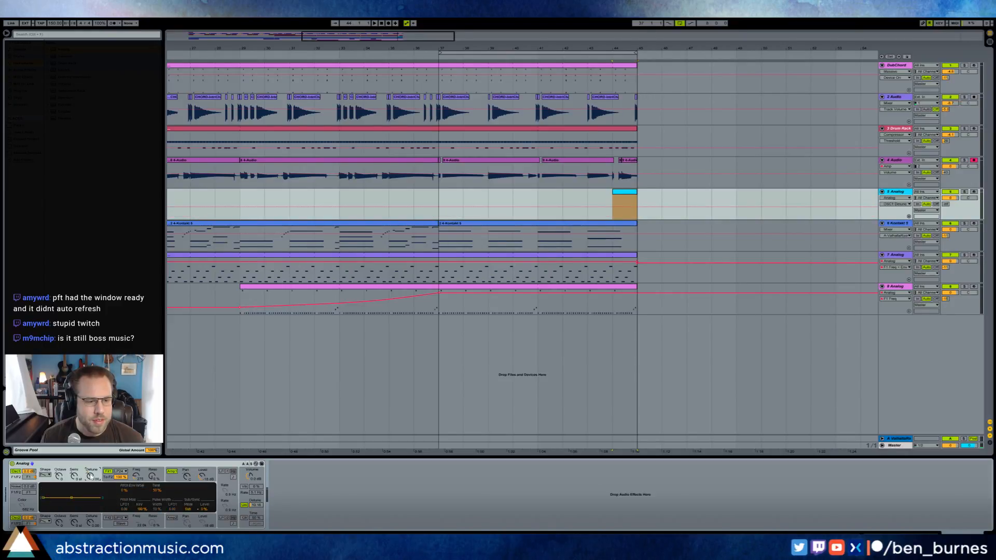
{"action": "left_click_drag", "start_coordinate": [91, 522], "coordinate": [91, 526]}
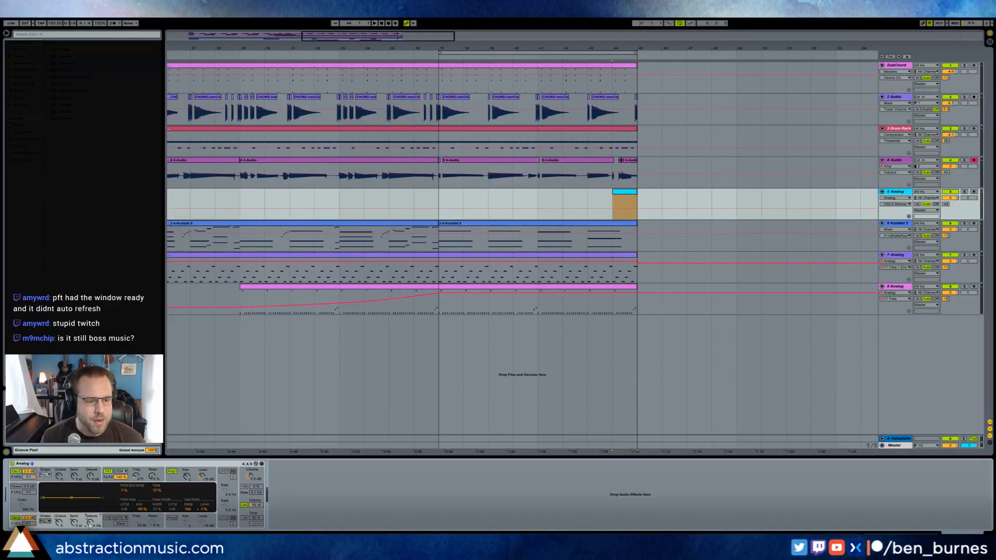
{"action": "left_click", "coordinate": [91, 478]}
{"action": "left_click_drag", "start_coordinate": [91, 476], "coordinate": [92, 478]}
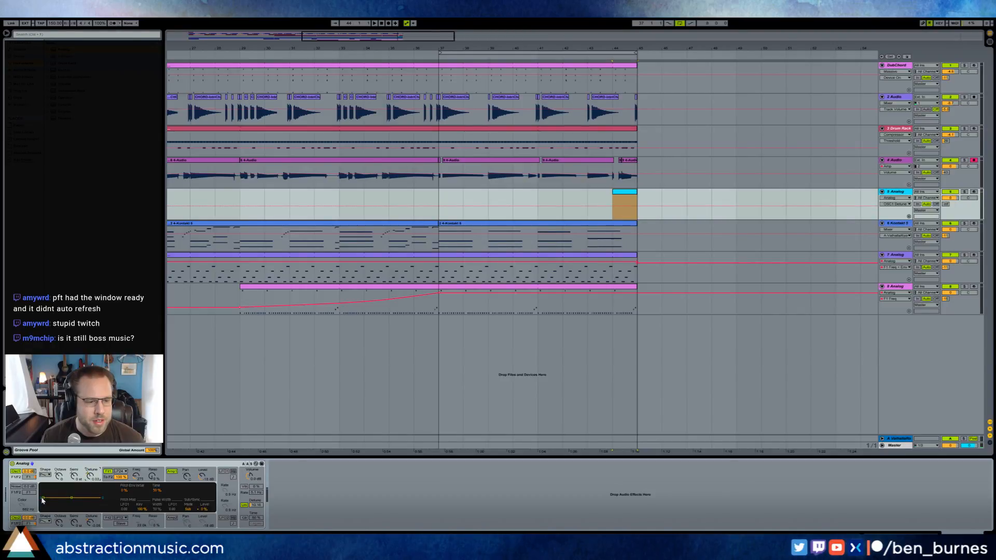
Lower Analog's filter 1 frequency and shape the filter and amplifier envelopes into short, plucky decays.
{"action": "left_click", "coordinate": [137, 476]}
{"action": "left_click_drag", "start_coordinate": [61, 506], "coordinate": [47, 507]}
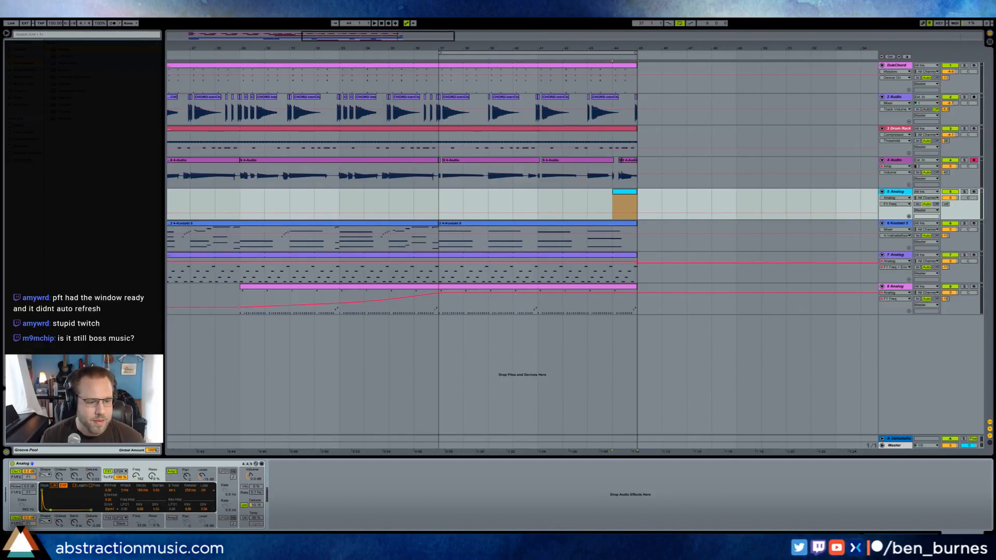
{"action": "left_click", "coordinate": [166, 482]}
{"action": "left_click_drag", "start_coordinate": [54, 506], "coordinate": [55, 511]}
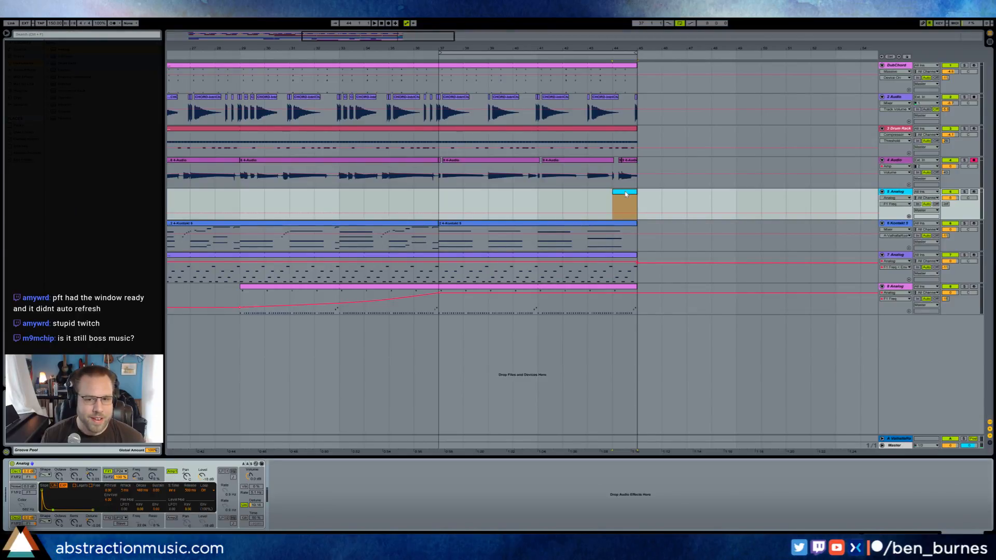
Enter a rising run of five short notes across the new one-bar Analog clip and play it back.
{"action": "double_click", "coordinate": [626, 194]}
{"action": "left_click_drag", "start_coordinate": [146, 446], "coordinate": [152, 364]}
{"action": "double_click", "coordinate": [187, 437]}
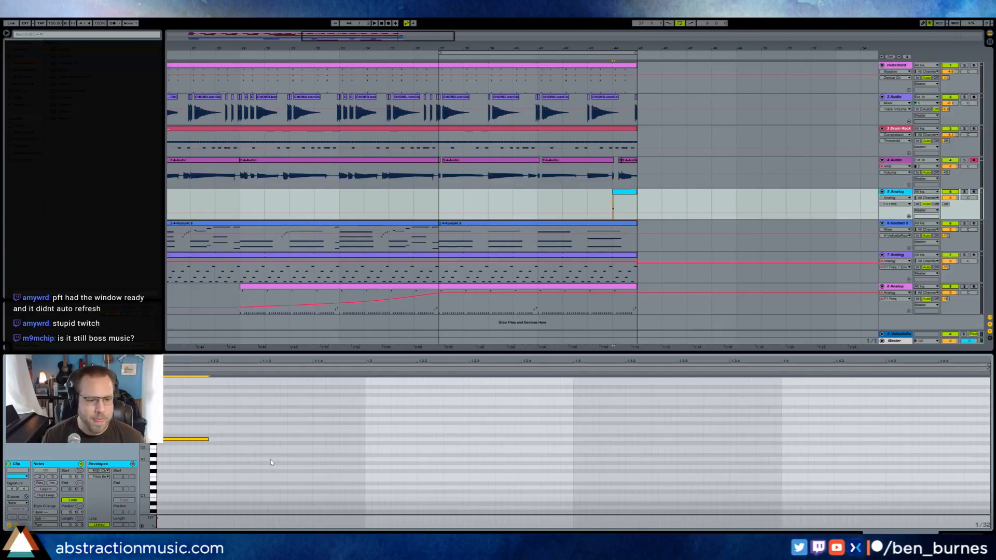
{"action": "double_click", "coordinate": [266, 427]}
{"action": "left_click", "coordinate": [564, 224]}
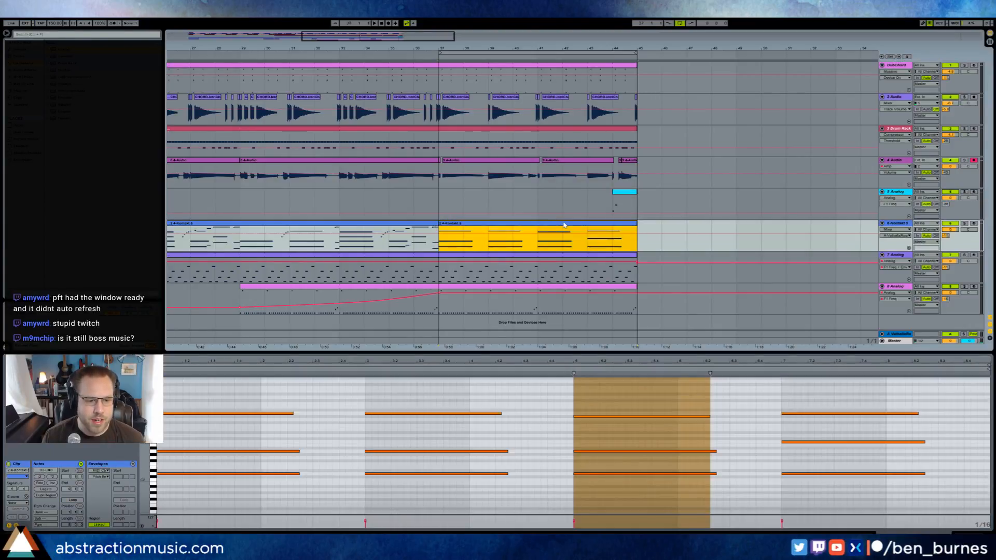
{"action": "left_click", "coordinate": [616, 192]}
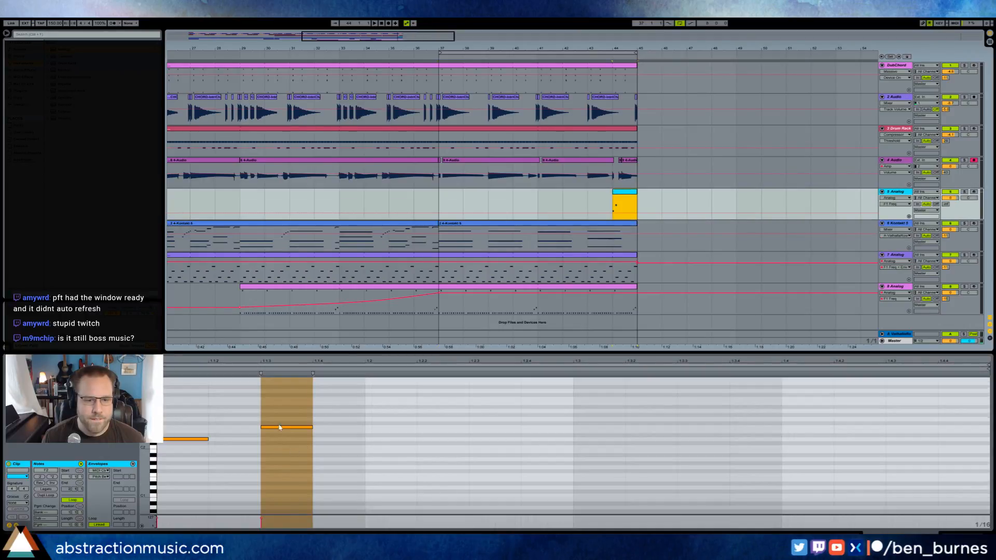
{"action": "left_click", "coordinate": [352, 362]}
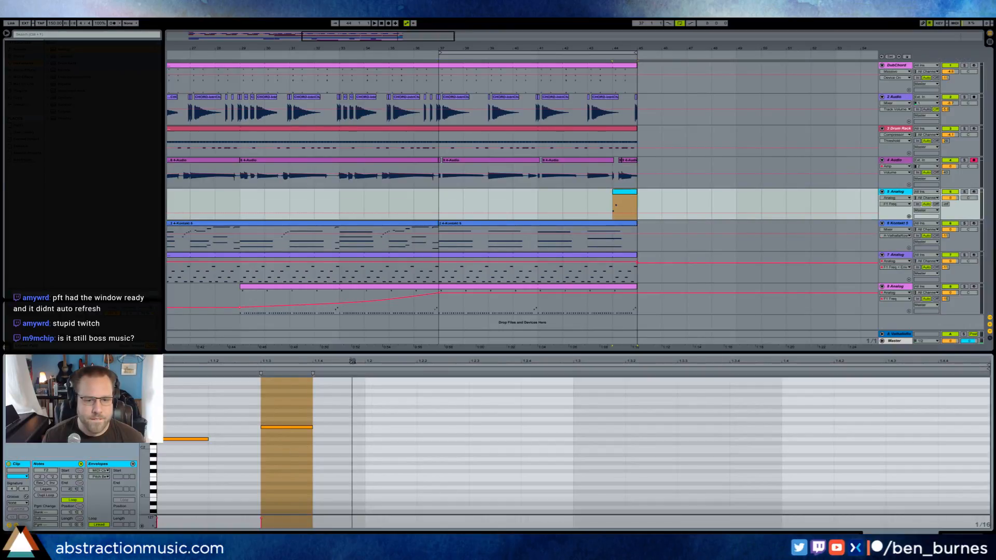
{"action": "double_click", "coordinate": [474, 421]}
{"action": "double_click", "coordinate": [682, 413]}
{"action": "double_click", "coordinate": [900, 409]}
{"action": "key", "text": "space"}
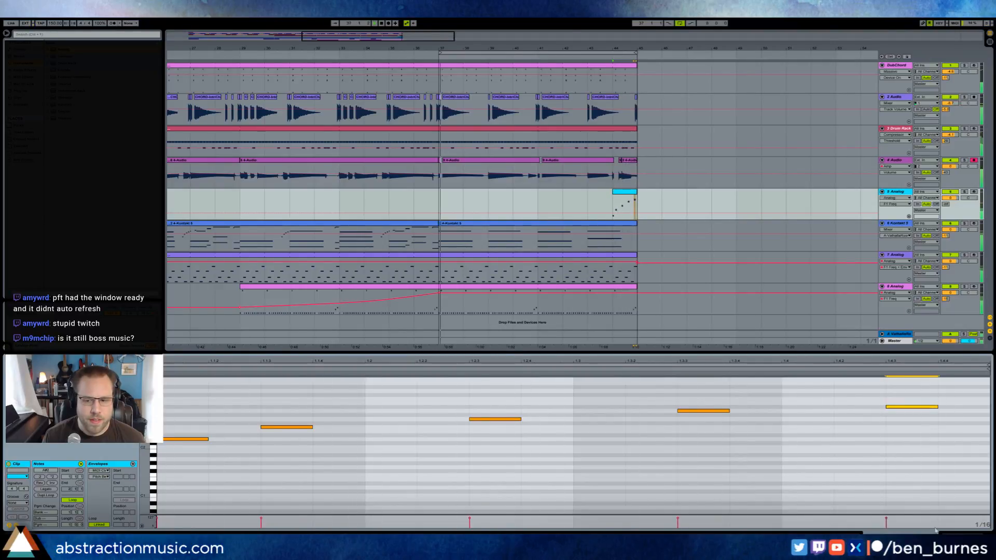
Assign a groove to the Analog clip and return to the instrument's settings.
{"action": "key", "text": "shift+Tab"}
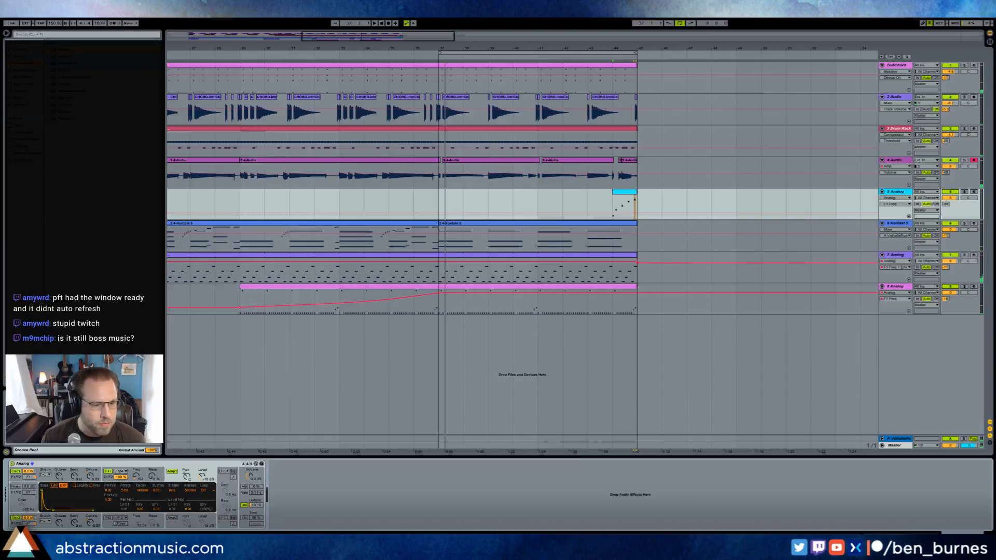
{"action": "key", "text": "shift+Tab"}
{"action": "left_click", "coordinate": [17, 503]}
{"action": "left_click", "coordinate": [19, 514]}
{"action": "left_click", "coordinate": [175, 404]}
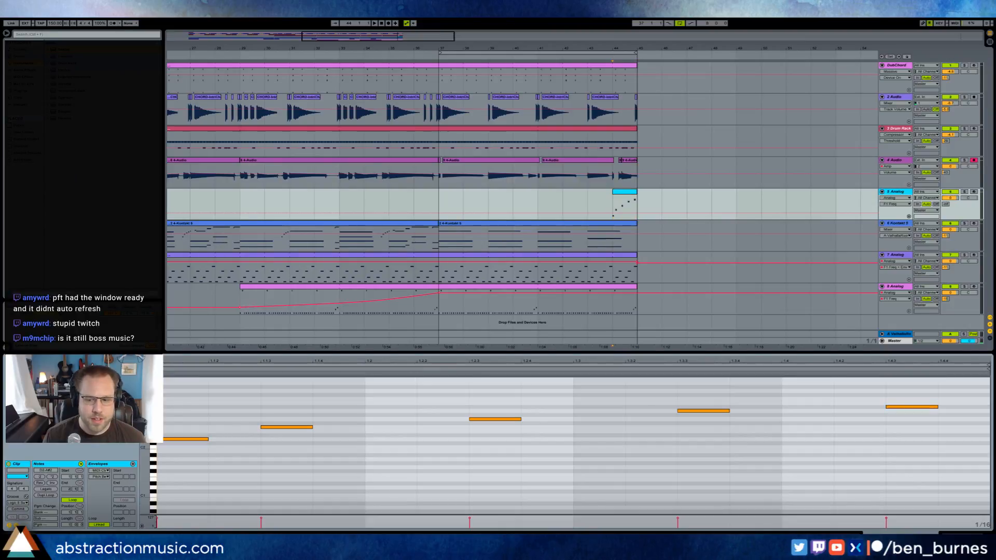
{"action": "key", "text": "shift+Tab"}
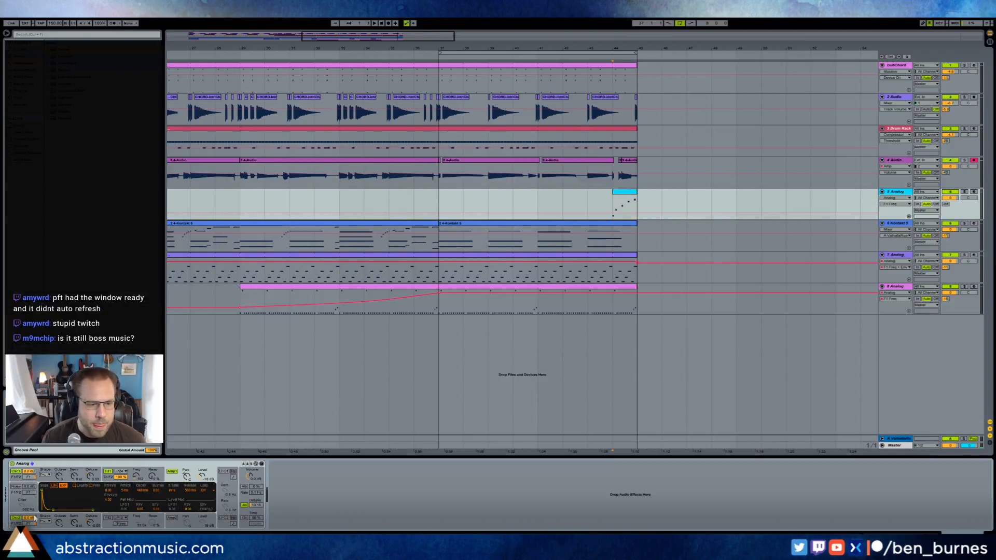
Solo the 5 Analog track and raise the last note of its run by two semitones.
{"action": "left_click", "coordinate": [965, 193]}
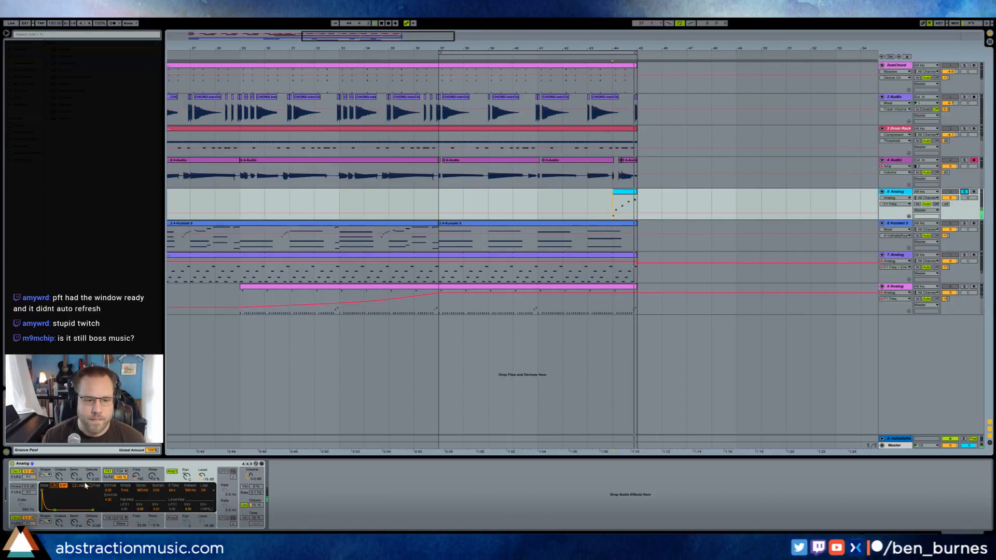
{"action": "double_click", "coordinate": [629, 192]}
{"action": "left_click_drag", "start_coordinate": [914, 446], "coordinate": [906, 395]}
{"action": "key", "text": "Up"}
{"action": "key", "text": "Up"}
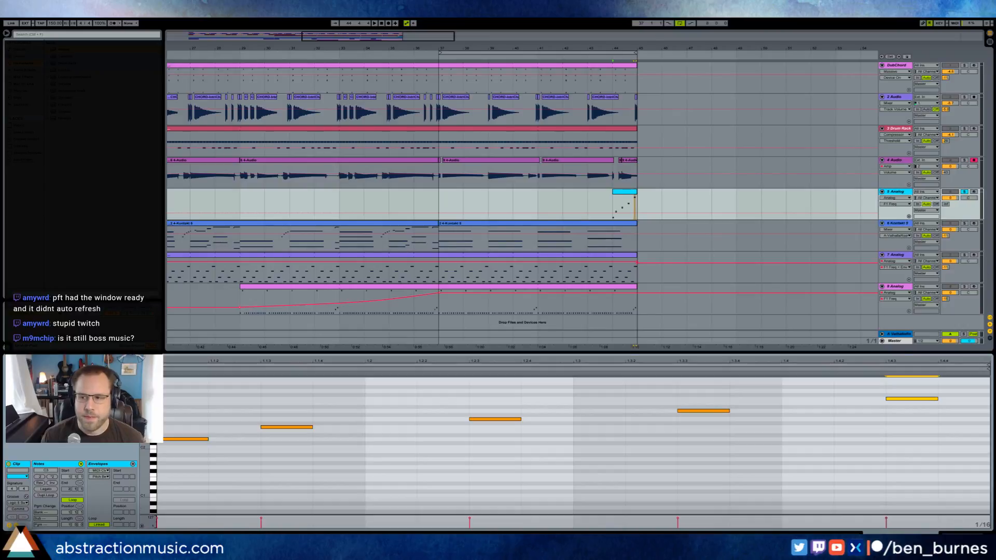
Raise Analog's filter 1 frequency to about 447 and lengthen the amplifier envelope's decay.
{"action": "key", "text": "shift+Tab"}
{"action": "left_click", "coordinate": [114, 471]}
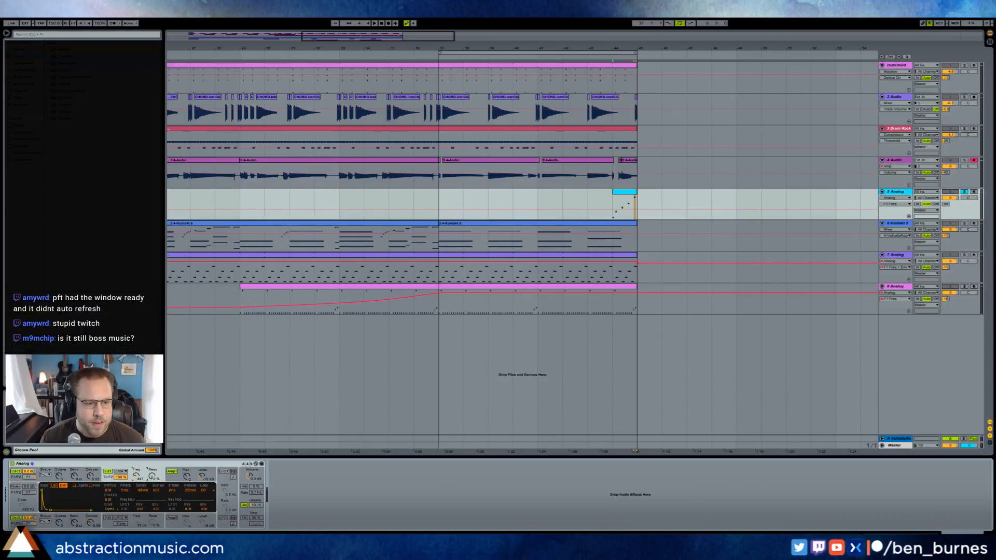
{"action": "left_click", "coordinate": [188, 478]}
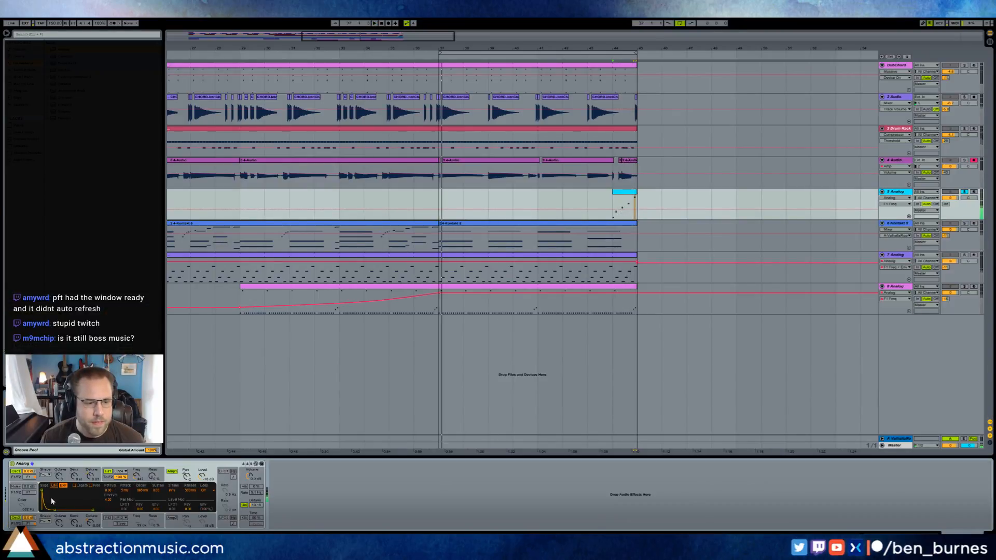
{"action": "left_click_drag", "start_coordinate": [55, 510], "coordinate": [59, 509]}
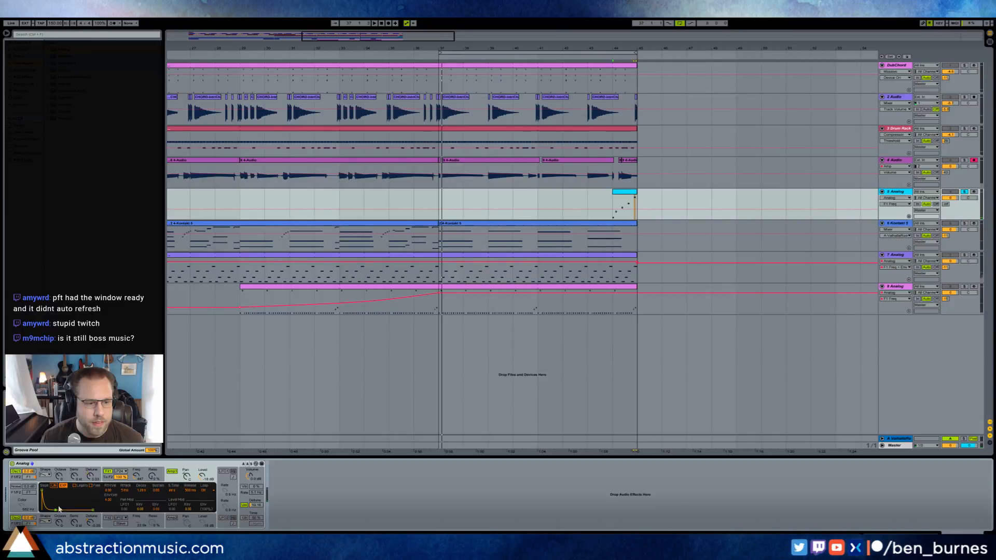
Increase Analog's filter 1 resonance and change the octave of oscillator 2.
{"action": "left_click", "coordinate": [106, 478]}
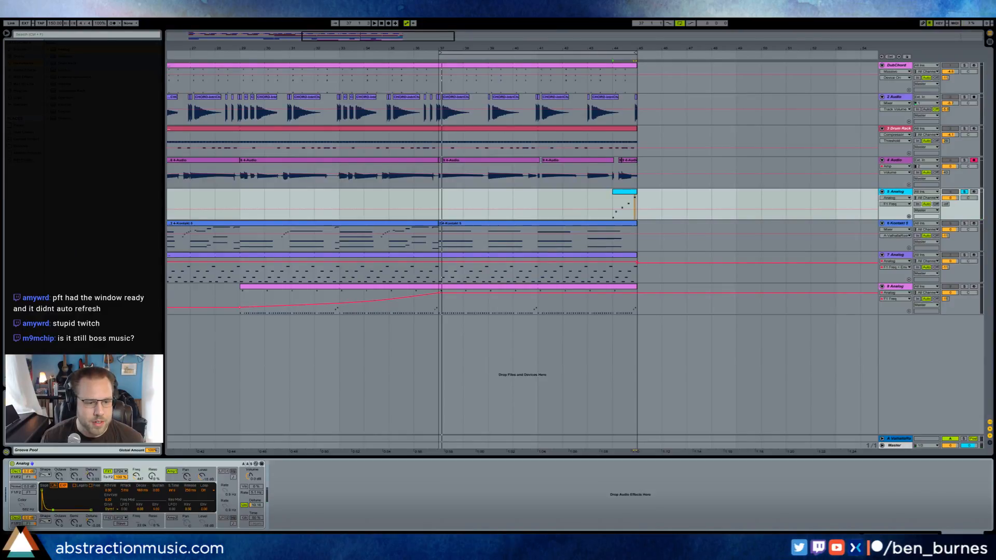
{"action": "left_click", "coordinate": [148, 474]}
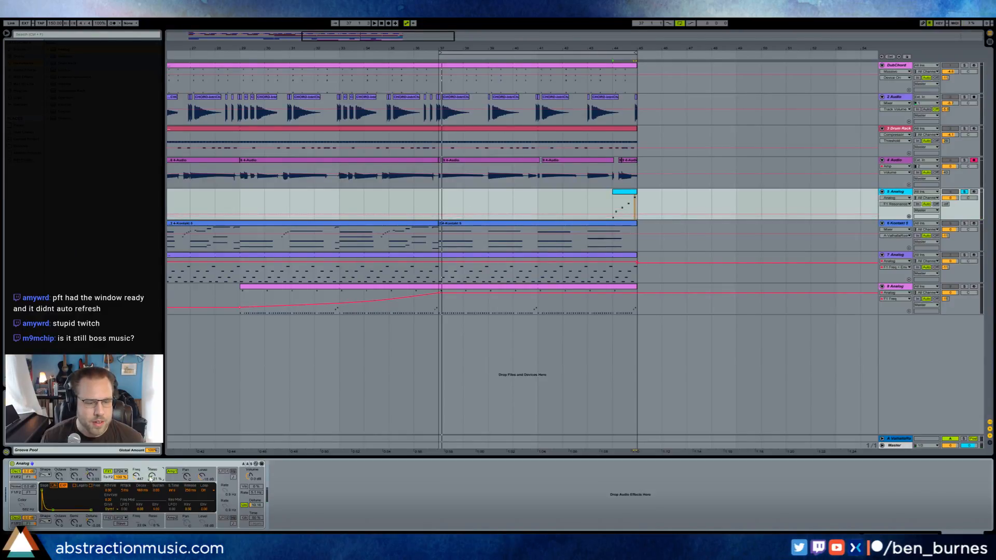
{"action": "left_click", "coordinate": [59, 523]}
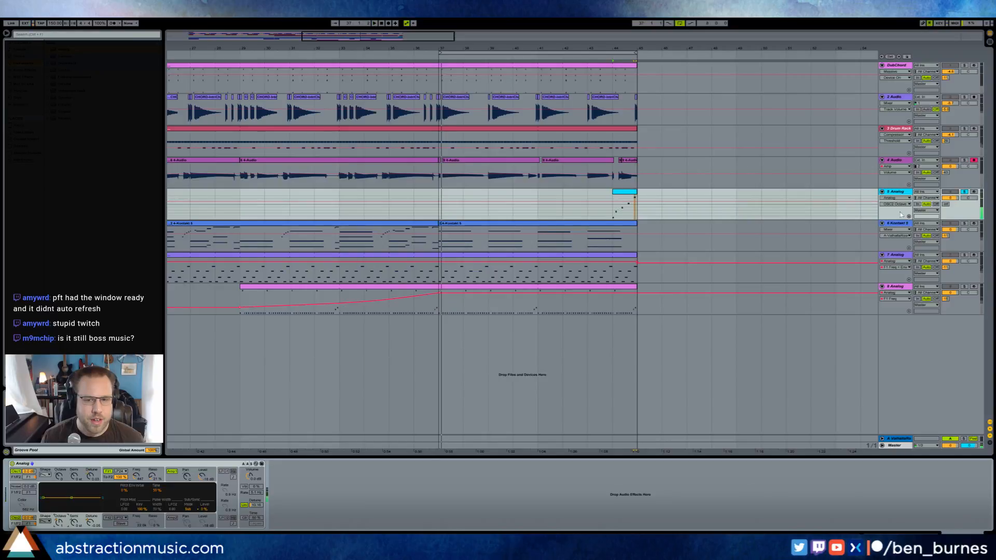
Unsolo the 5 Analog track and play the arrangement from bar 44 to hear the run in context.
{"action": "left_click", "coordinate": [964, 192]}
{"action": "left_click", "coordinate": [613, 208]}
{"action": "key", "text": "space"}
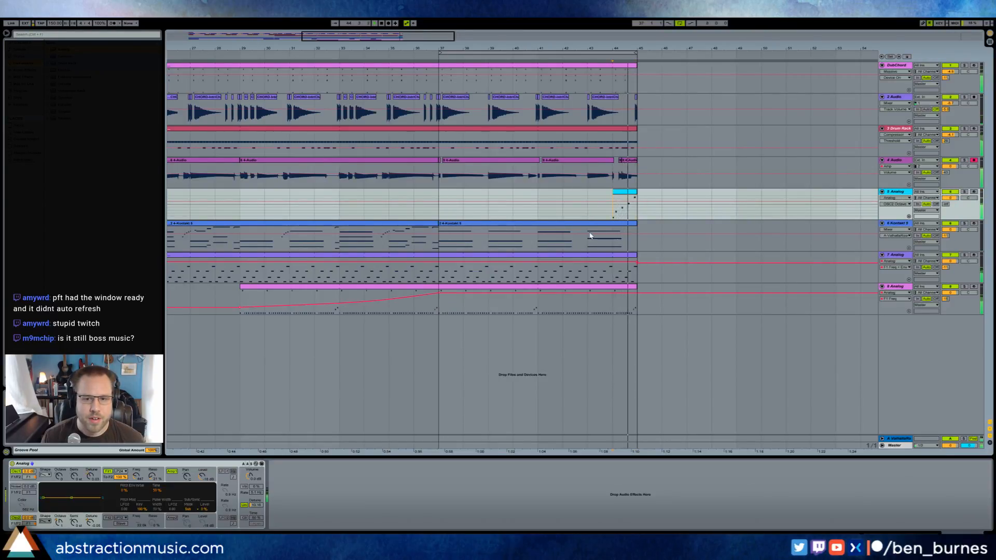
Raise the 5 Analog track's send to the ValhallaRoom return and readjust filter 1's frequency and resonance.
{"action": "left_click", "coordinate": [626, 192]}
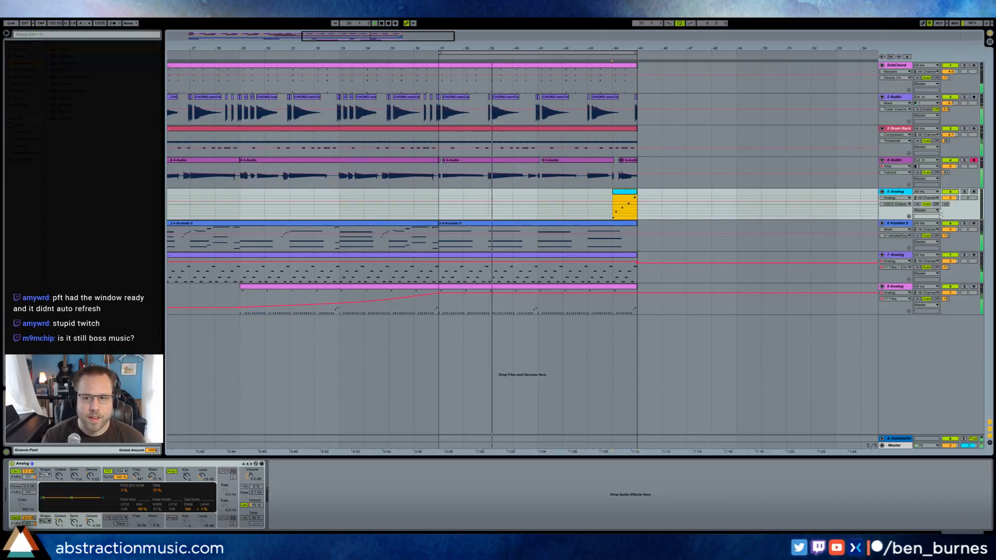
{"action": "left_click_drag", "start_coordinate": [946, 204], "coordinate": [946, 177]}
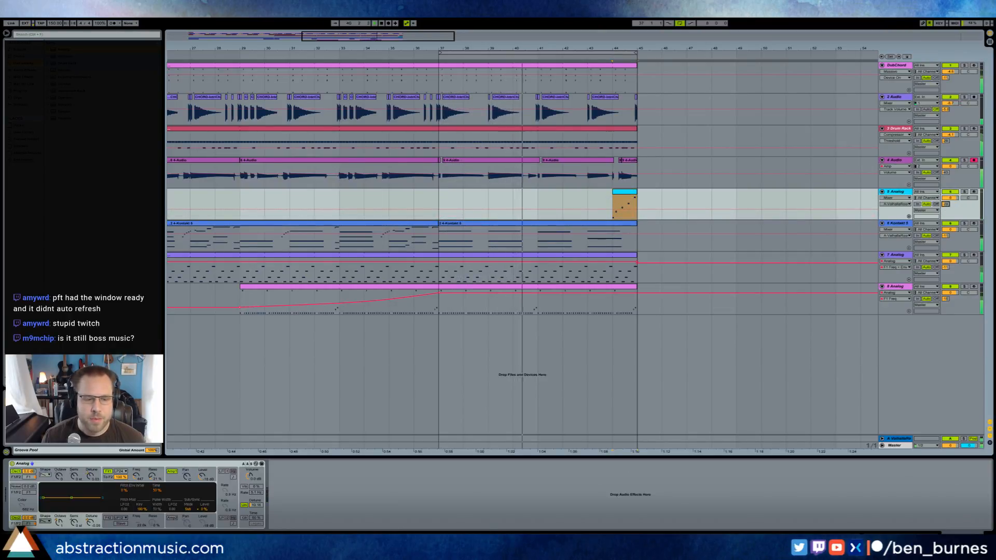
{"action": "mouse_move", "coordinate": [136, 476]}
{"action": "left_mouse_down"}
{"action": "mouse_move", "coordinate": [136, 467]}
{"action": "mouse_move", "coordinate": [152, 479]}
{"action": "left_mouse_up"}
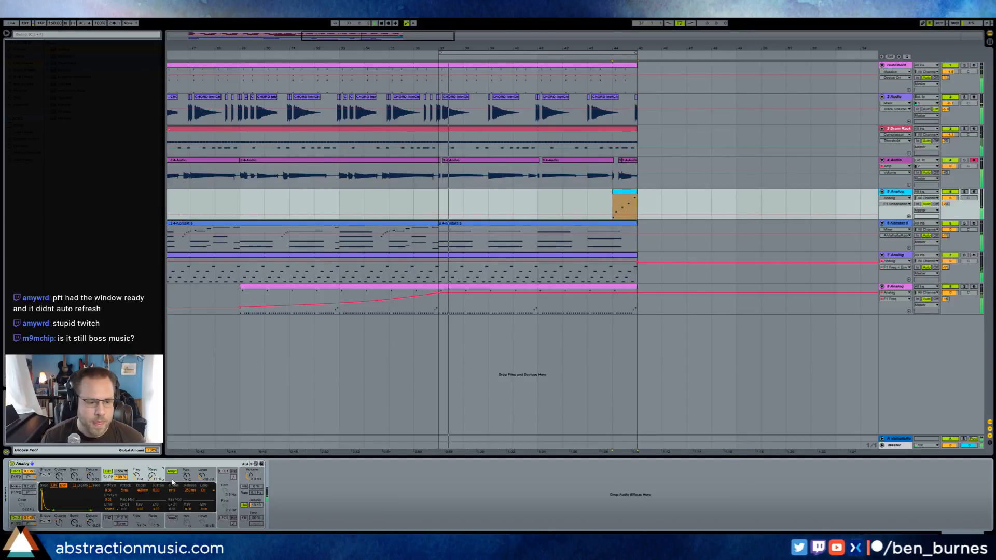
Change the voice count in Analog's global settings on the 5 Analog track and audition the run from bar 44.
{"action": "left_click", "coordinate": [170, 480]}
{"action": "key", "text": "space"}
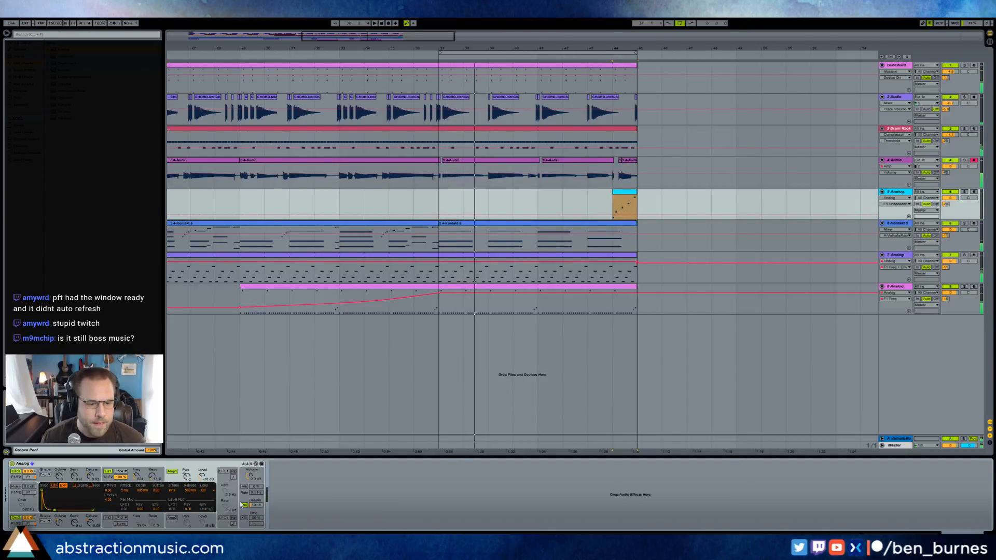
{"action": "left_click", "coordinate": [250, 500]}
{"action": "left_click", "coordinate": [191, 500]}
{"action": "left_click", "coordinate": [191, 512]}
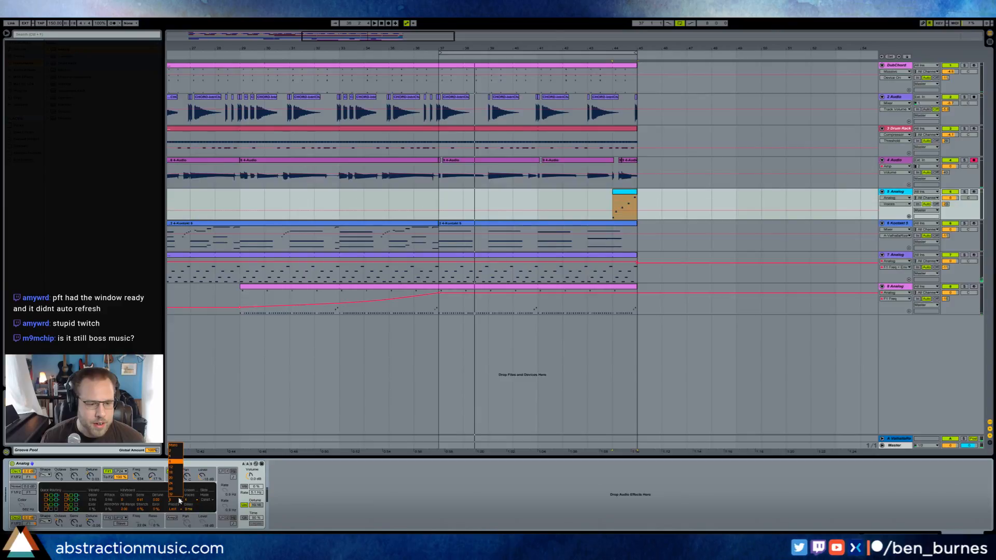
{"action": "left_click", "coordinate": [627, 193]}
{"action": "key", "text": "space"}
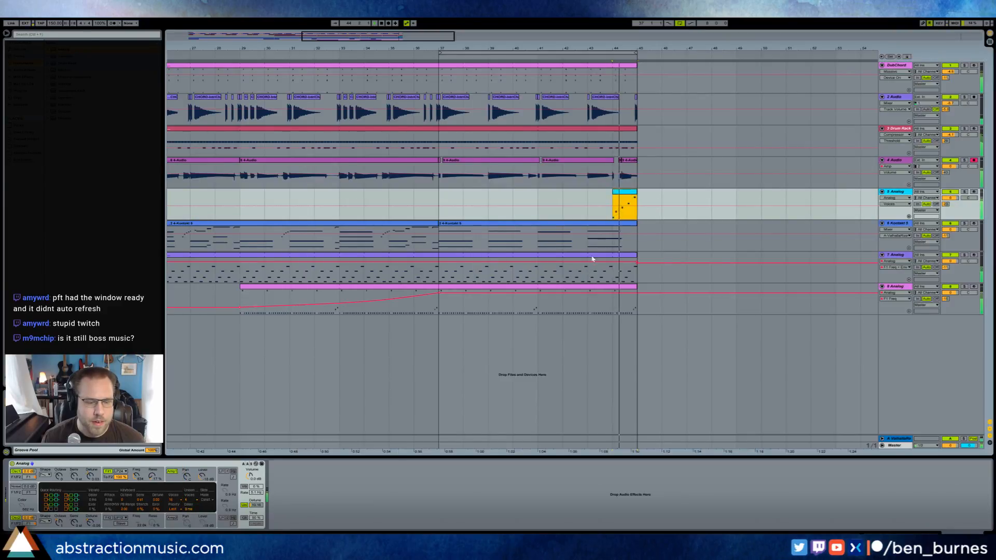
{"action": "key", "text": "space"}
Adjust the decay of Analog's amplifier envelope, check the filter 1 envelope, and play the run from bar 44.
{"action": "left_click", "coordinate": [179, 478]}
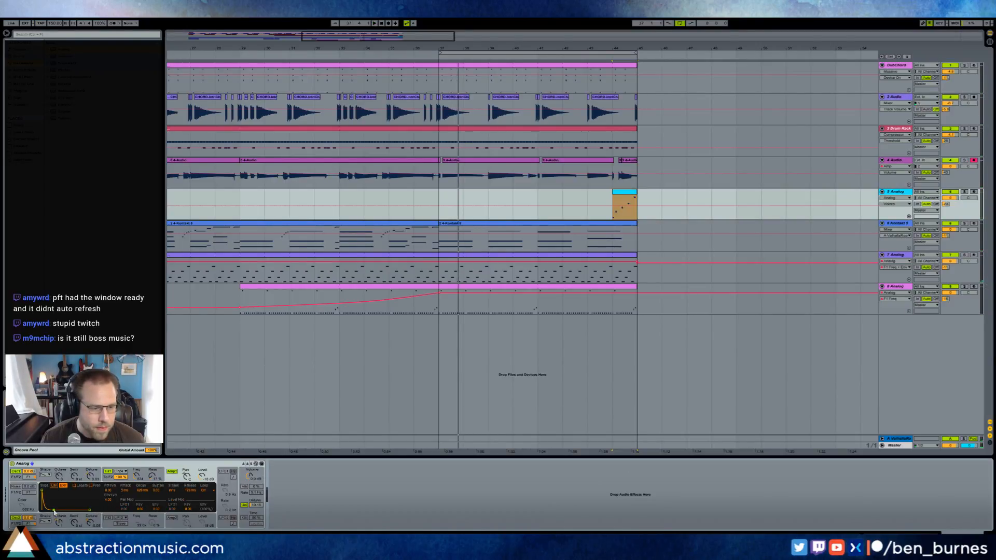
{"action": "left_click", "coordinate": [108, 482]}
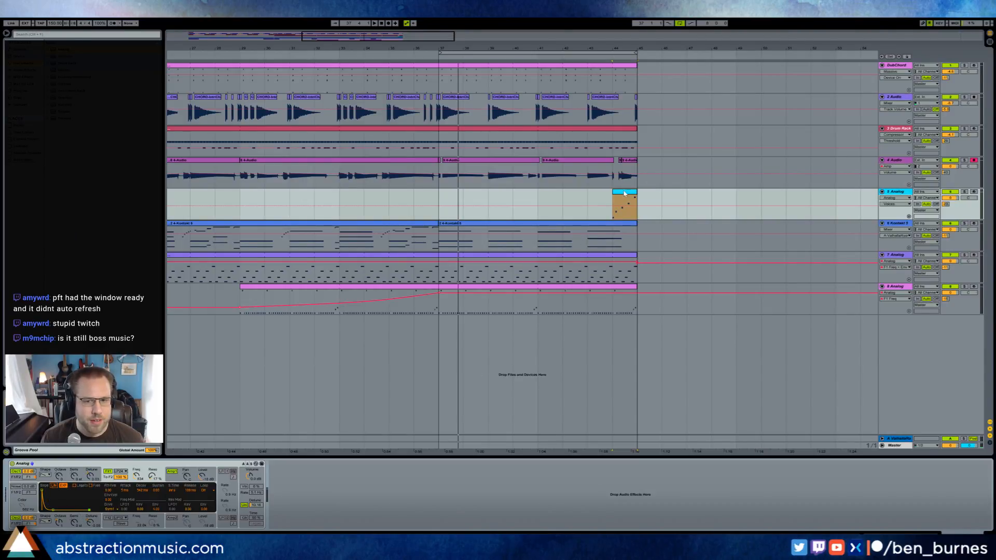
{"action": "left_click", "coordinate": [613, 202]}
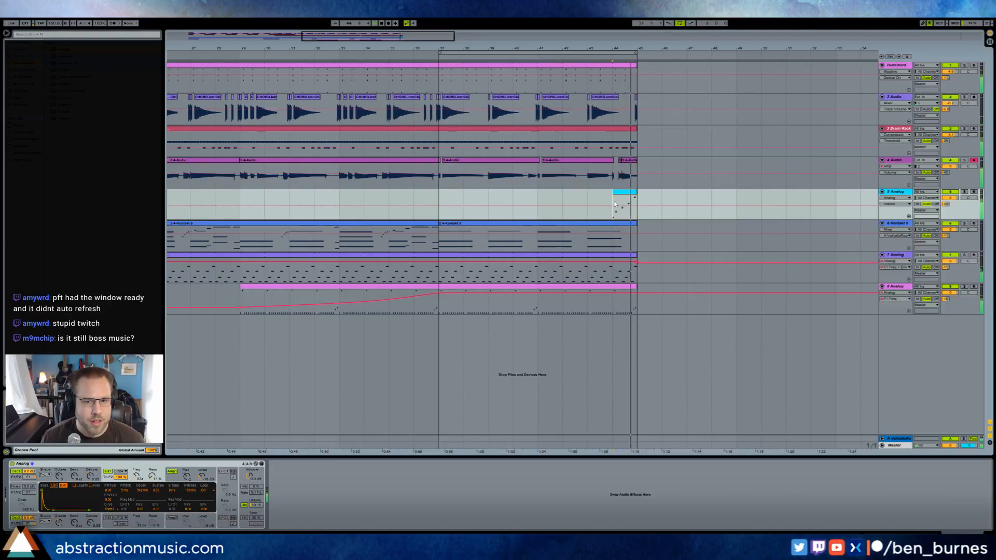
{"action": "left_click", "coordinate": [632, 196]}
Readjust the amplifier envelope's decay, then play the section from bar 37 to hear the run in context.
{"action": "left_click", "coordinate": [172, 478]}
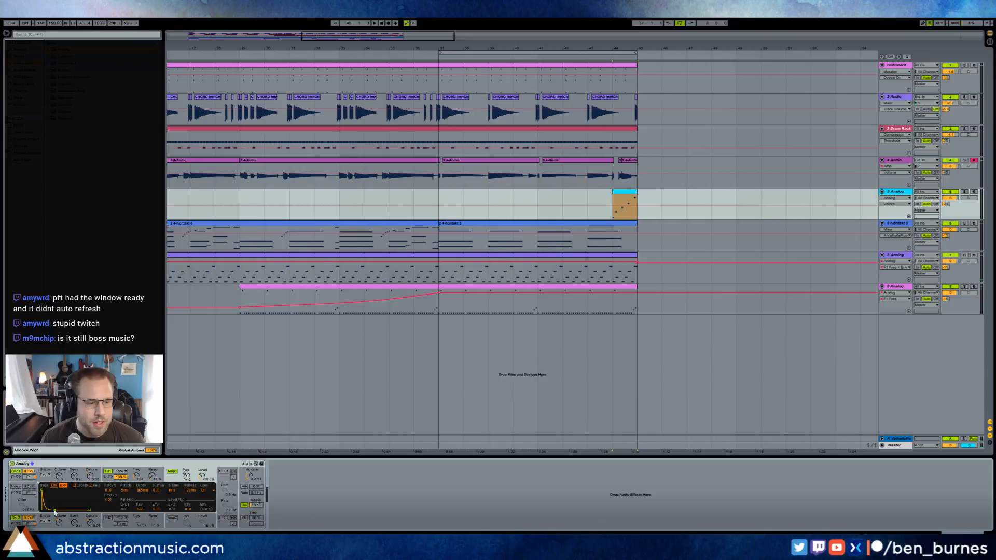
{"action": "left_click", "coordinate": [622, 194]}
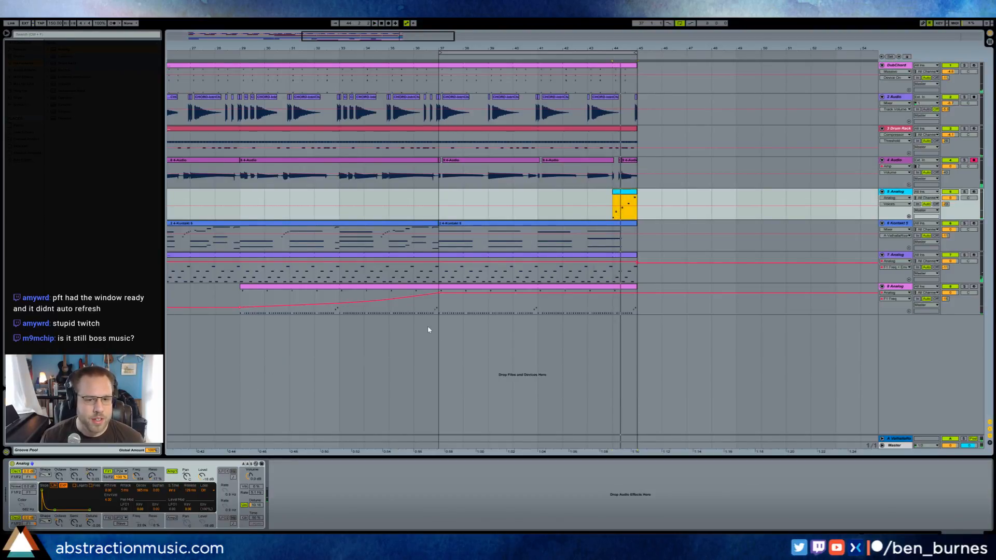
{"action": "left_click", "coordinate": [440, 195]}
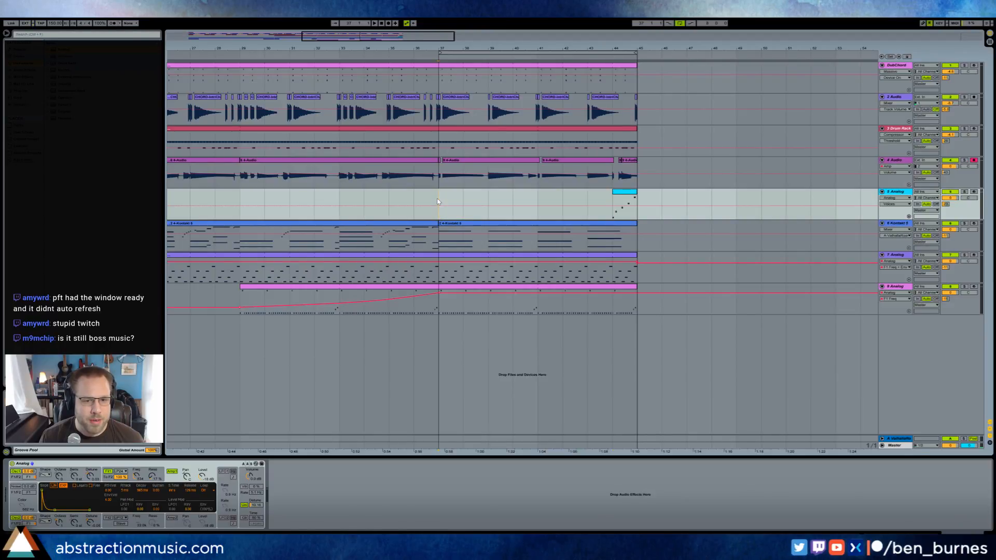
{"action": "key", "text": "space"}
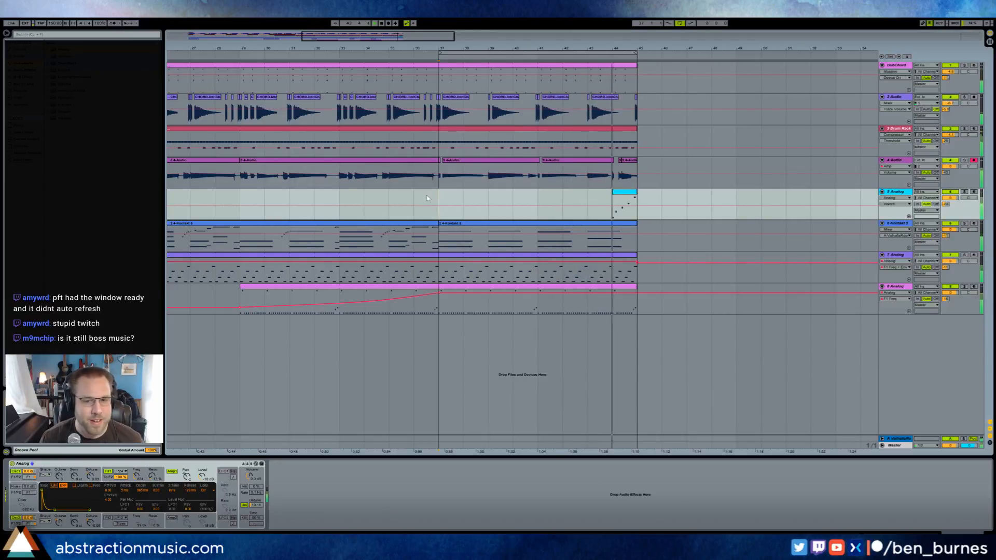
Lengthen the decay of Analog's amplifier and filter 1 envelopes and play the run from bar 44.
{"action": "left_click", "coordinate": [628, 196]}
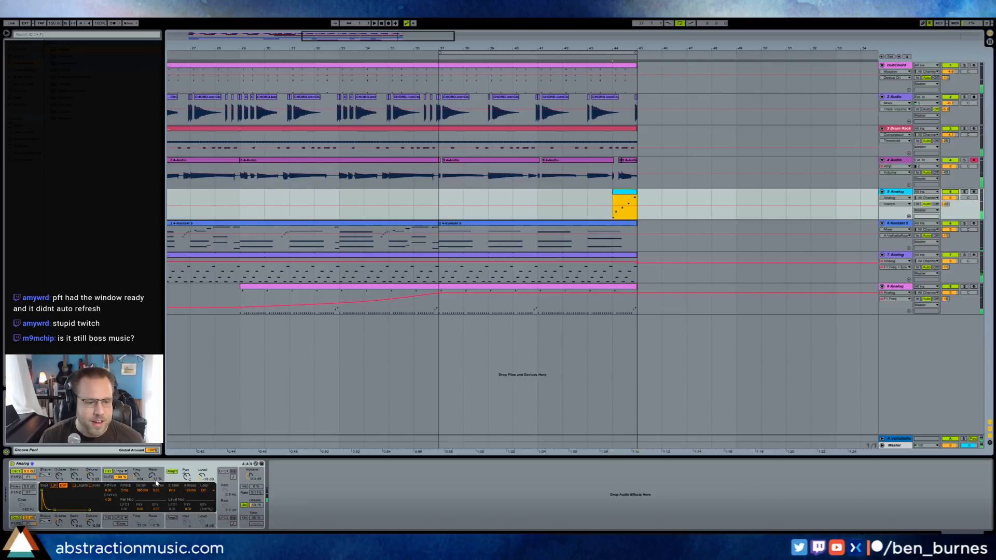
{"action": "left_click", "coordinate": [111, 481]}
{"action": "left_click", "coordinate": [166, 482]}
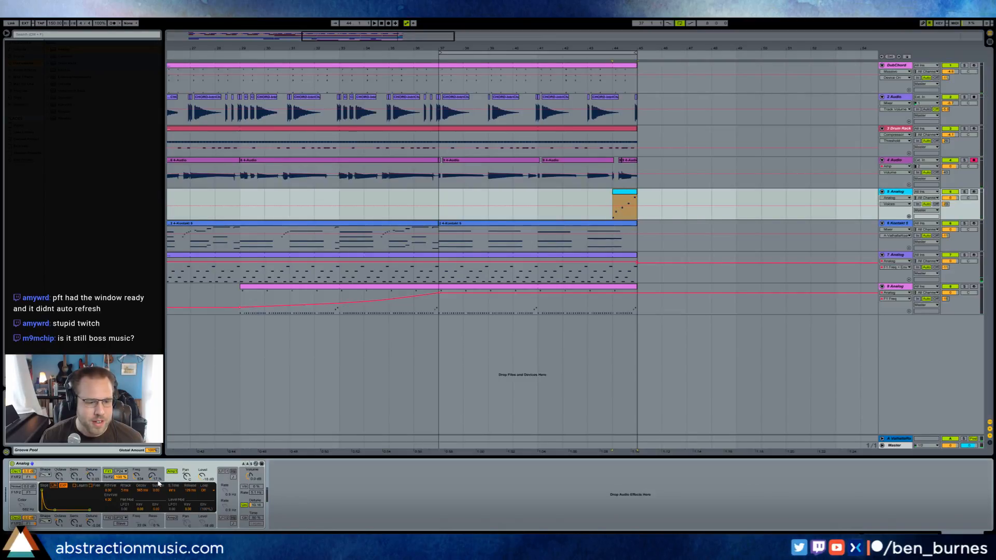
{"action": "left_click_drag", "start_coordinate": [56, 513], "coordinate": [56, 511]}
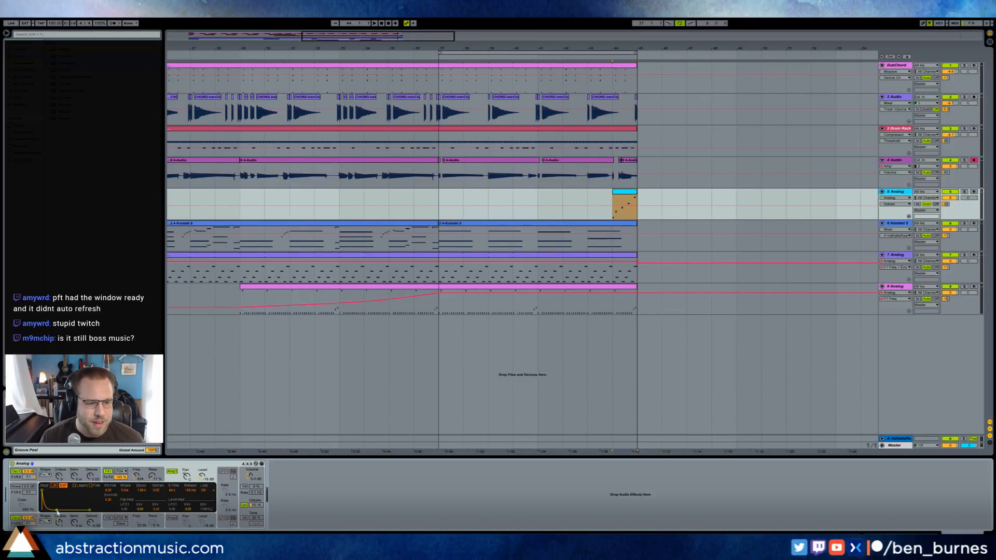
{"action": "left_click", "coordinate": [107, 483]}
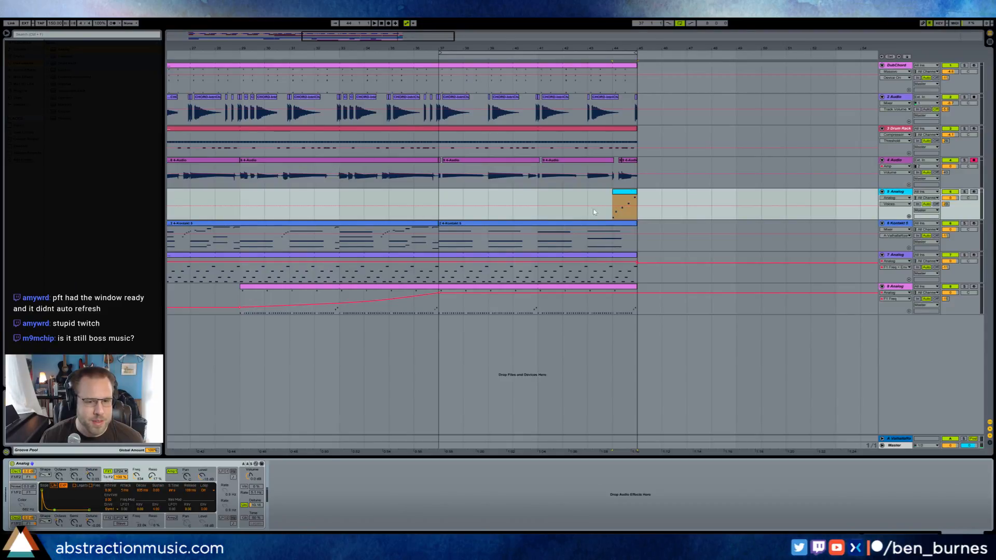
{"action": "left_click", "coordinate": [610, 200]}
{"action": "key", "text": "space"}
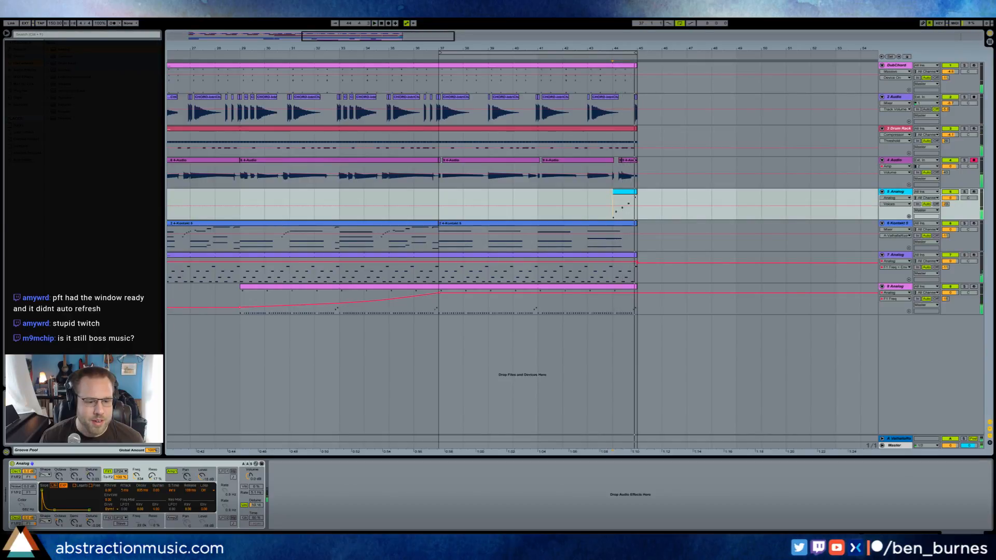
Change Analog's unison detune and lengthen the notes after the first one in the run's MIDI clip.
{"action": "left_click", "coordinate": [256, 505]}
{"action": "double_click", "coordinate": [627, 207]}
{"action": "left_click_drag", "start_coordinate": [214, 441], "coordinate": [232, 444]}
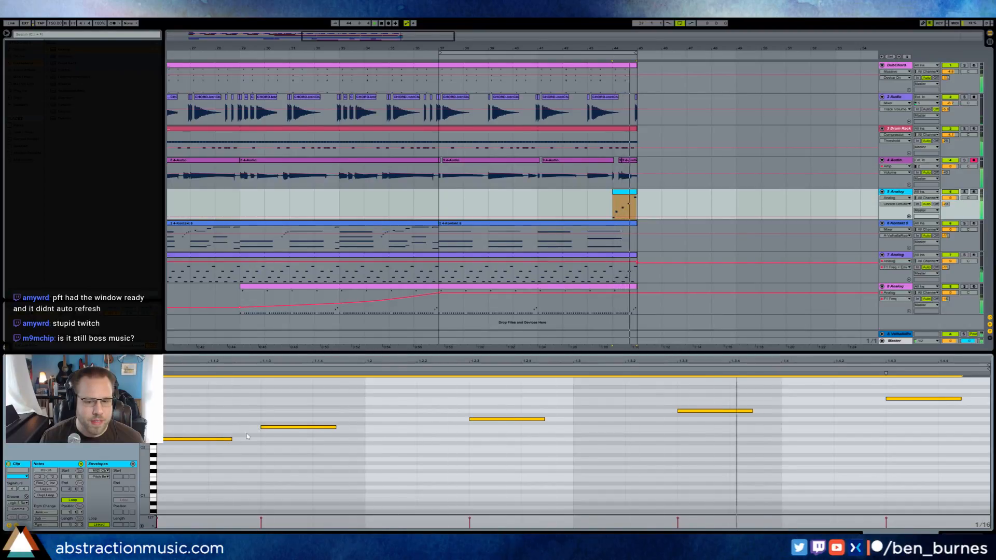
{"action": "left_click_drag", "start_coordinate": [304, 444], "coordinate": [976, 400]}
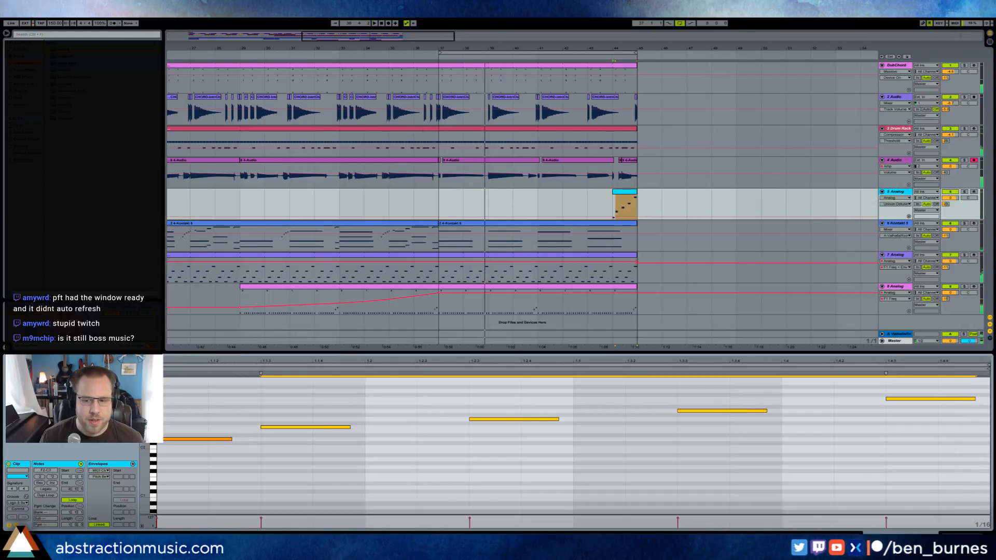
Add a Ping Pong Delay after Analog on the 5 Analog track and adjust its feedback, dry/wet mix and filter.
{"action": "key", "text": "shift+Tab"}
{"action": "left_click", "coordinate": [19, 70]}
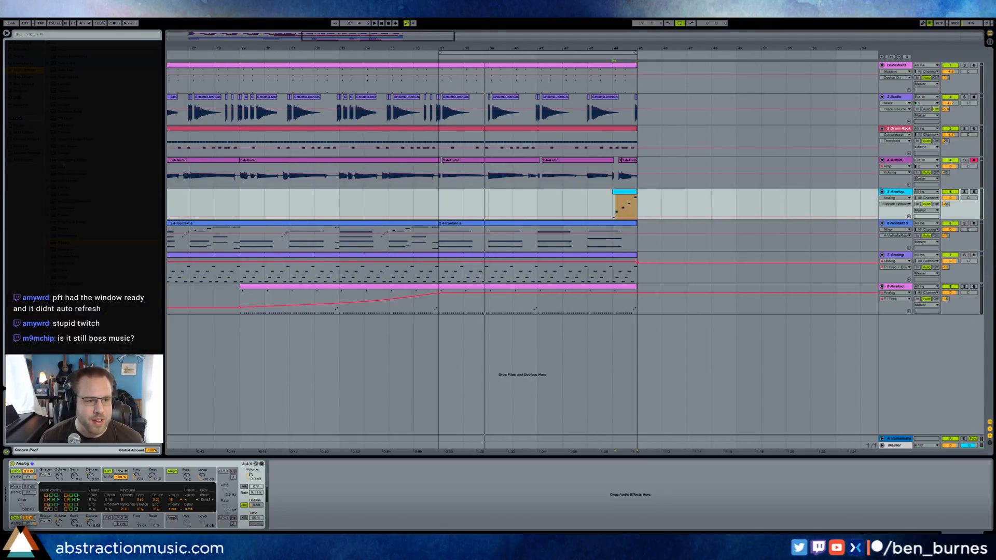
{"action": "left_click_drag", "start_coordinate": [351, 380], "coordinate": [293, 478]}
{"action": "left_click_drag", "start_coordinate": [280, 520], "coordinate": [299, 531]}
{"action": "key", "text": "space"}
{"action": "left_click_drag", "start_coordinate": [280, 519], "coordinate": [280, 507]}
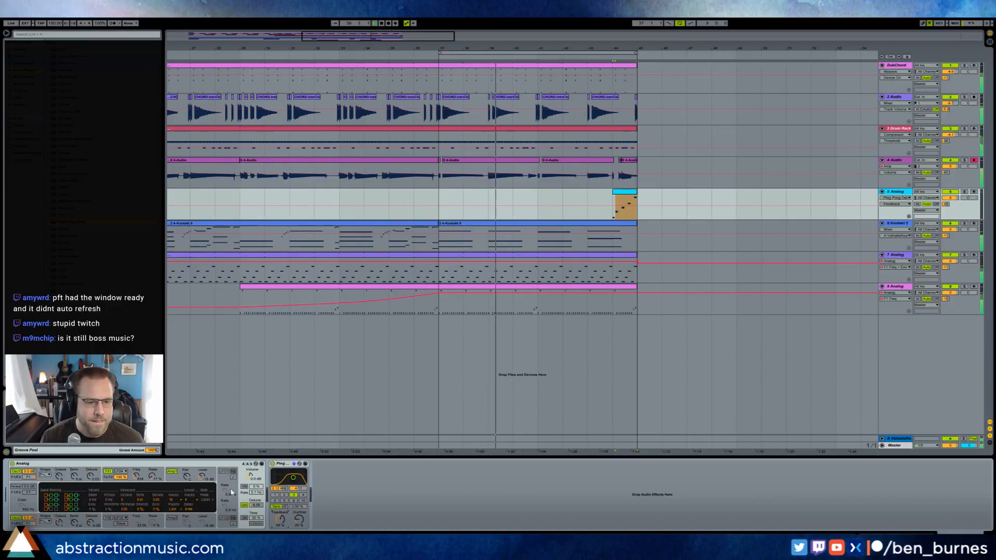
{"action": "left_click_drag", "start_coordinate": [294, 477], "coordinate": [295, 477]}
Solo the 5 Analog track, play the run from bar 44 with the delay, and check its notes and filter settings.
{"action": "key", "text": "space"}
{"action": "left_click", "coordinate": [964, 193]}
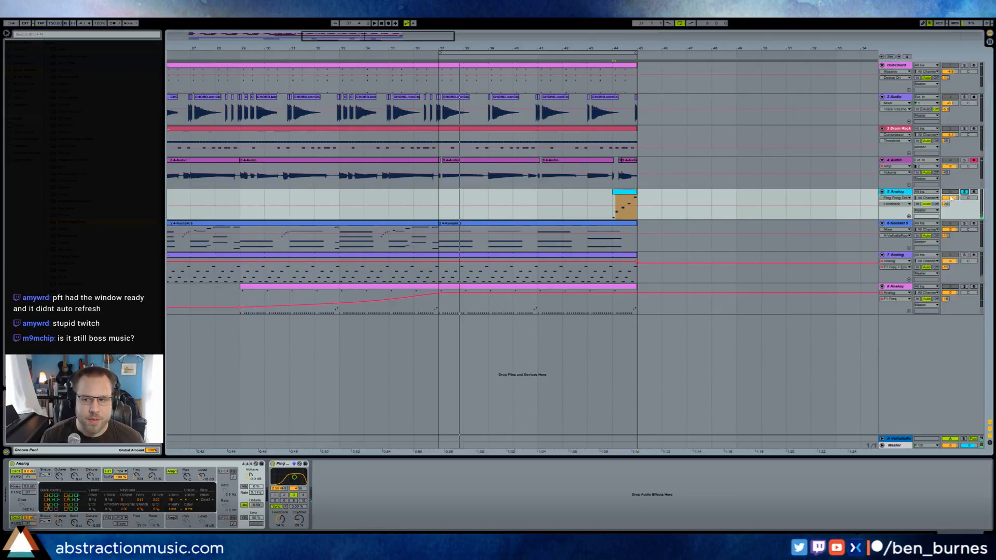
{"action": "left_click", "coordinate": [612, 202]}
{"action": "key", "text": "space"}
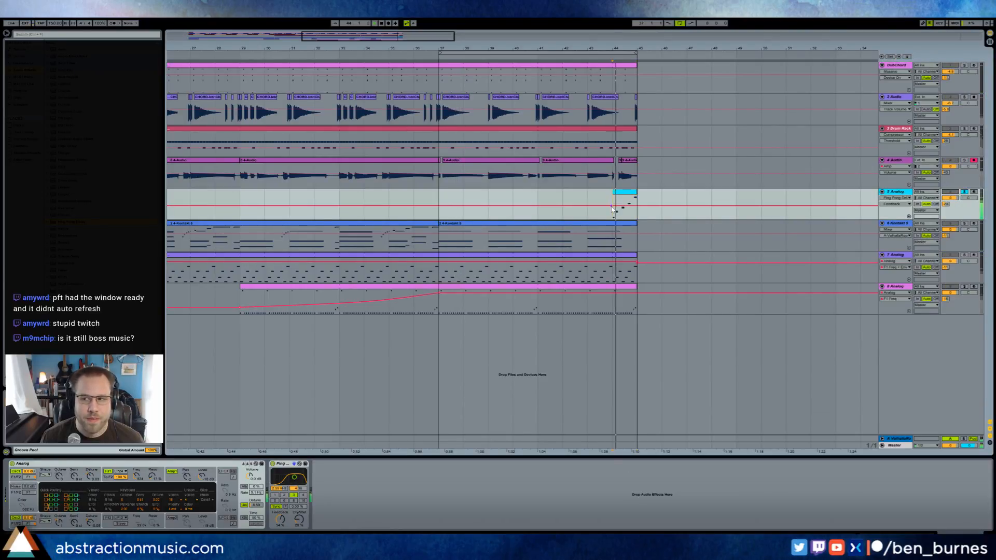
{"action": "left_click", "coordinate": [109, 484]}
{"action": "double_click", "coordinate": [622, 193]}
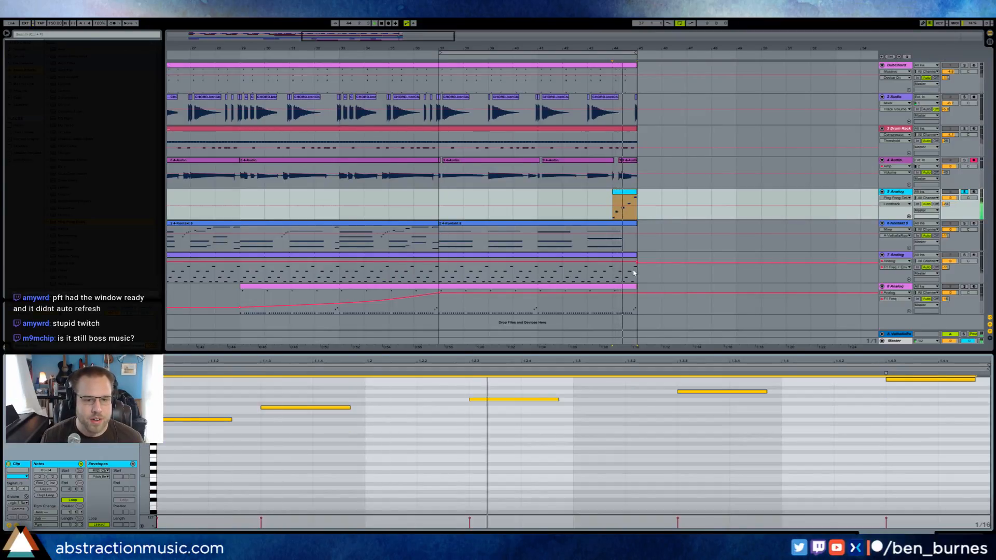
{"action": "key", "text": "shift+Tab"}
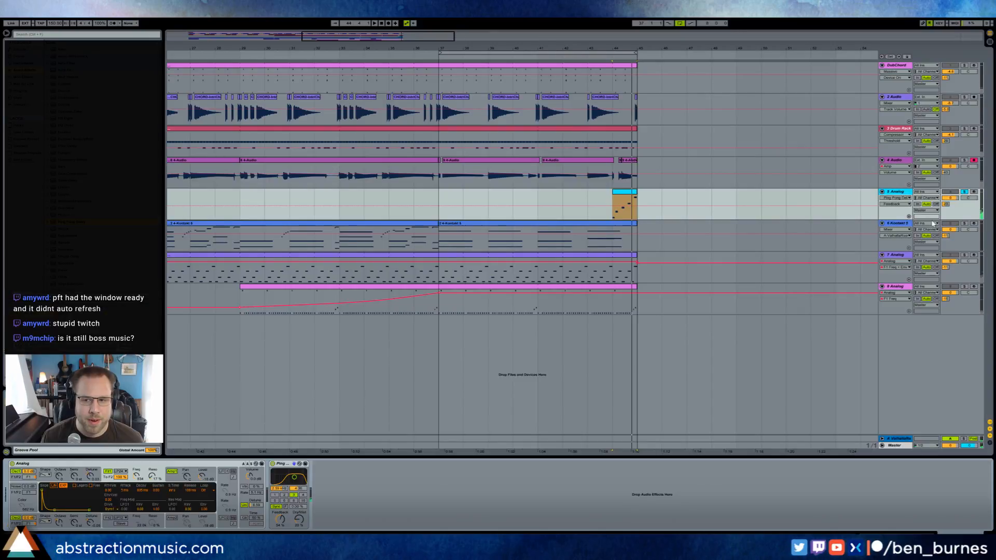
Unsolo the 5 Analog track and adjust its volume and panning while the arrangement plays.
{"action": "left_click", "coordinate": [963, 193]}
{"action": "left_click", "coordinate": [602, 193]}
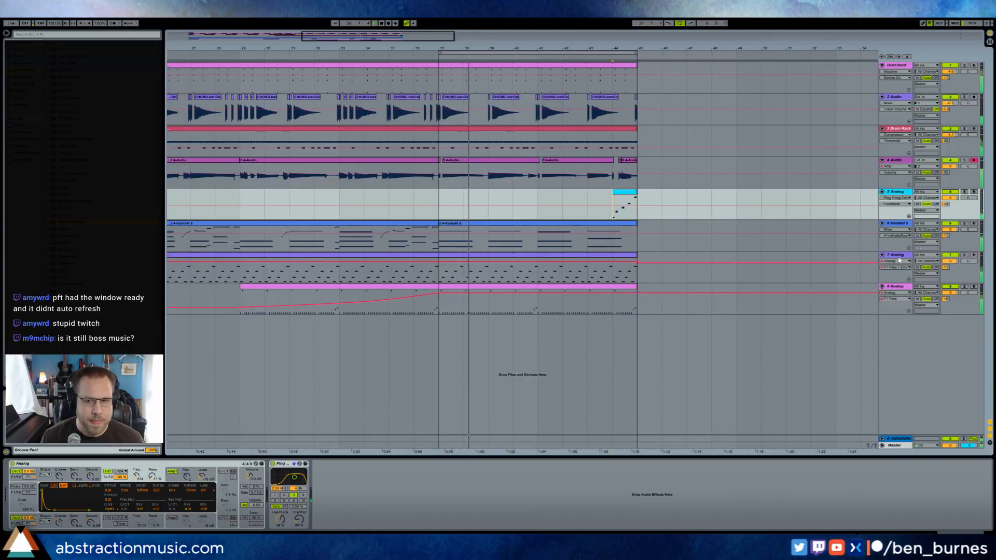
{"action": "mouse_move", "coordinate": [951, 198]}
{"action": "left_mouse_down"}
{"action": "mouse_move", "coordinate": [950, 209]}
{"action": "mouse_move", "coordinate": [946, 188]}
{"action": "mouse_move", "coordinate": [969, 193]}
{"action": "left_mouse_up"}
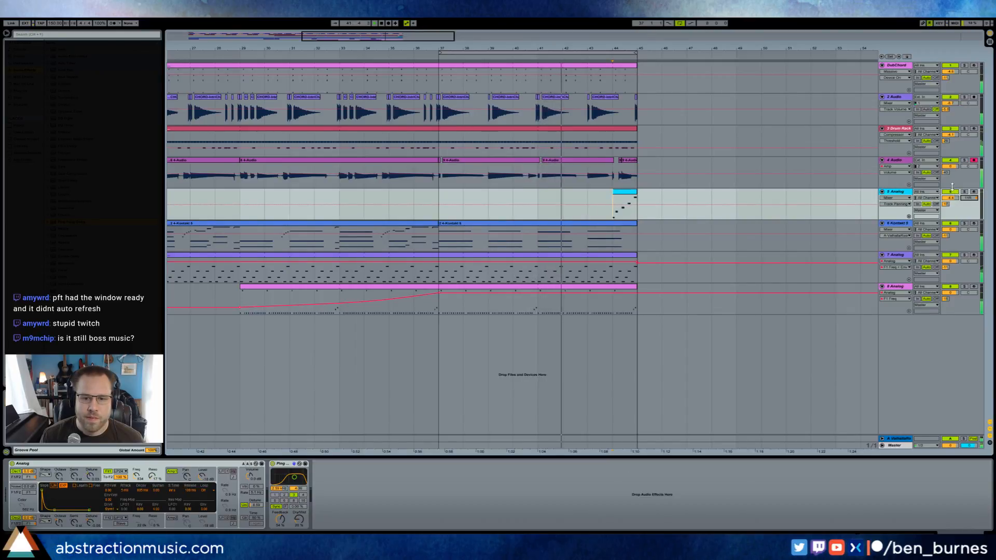
Select the drum part between bars 37 and 45 on the 3 Drum Rack track as its own clip.
{"action": "left_click", "coordinate": [500, 125]}
{"action": "left_click", "coordinate": [402, 149]}
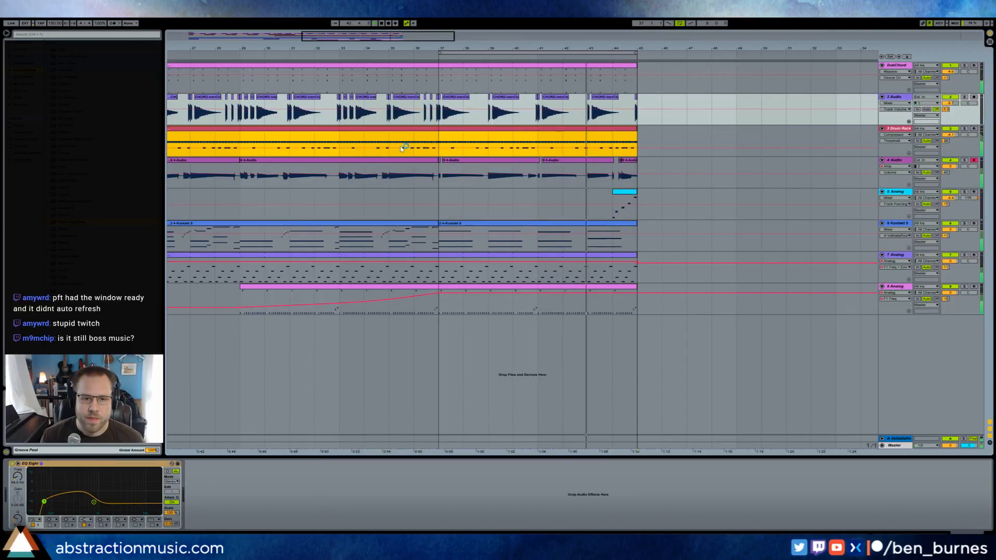
{"action": "left_click_drag", "start_coordinate": [438, 138], "coordinate": [641, 150]}
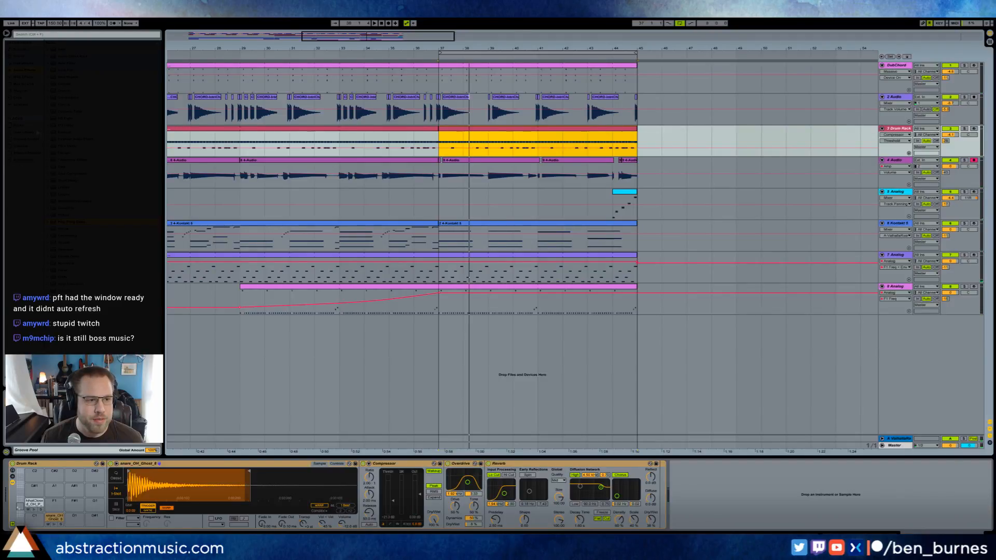
Browse the drum samples and load two MaxV - Roland samples onto empty pads of the drum rack.
{"action": "left_click", "coordinate": [25, 147]}
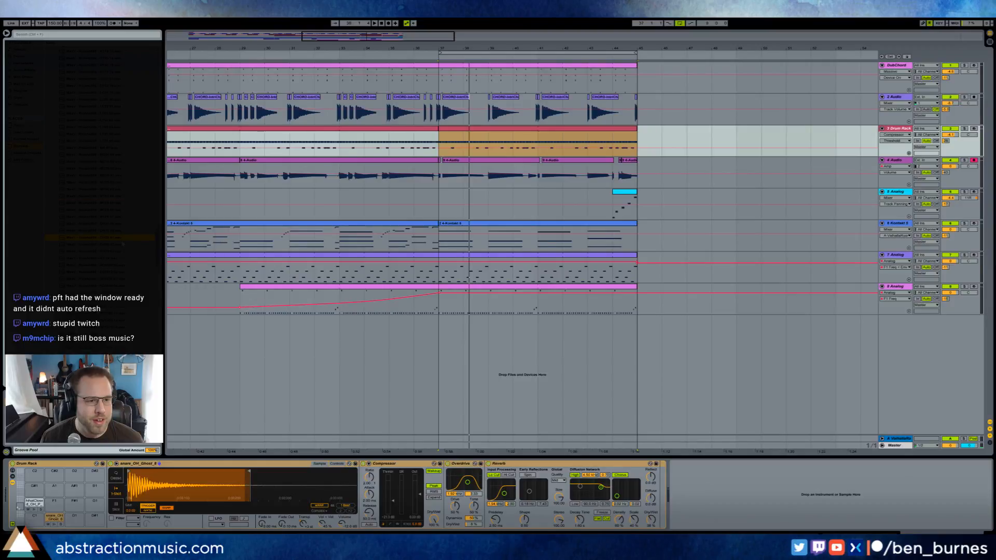
{"action": "key", "text": "Up"}
{"action": "key", "text": "Up"}
{"action": "key", "text": "Up"}
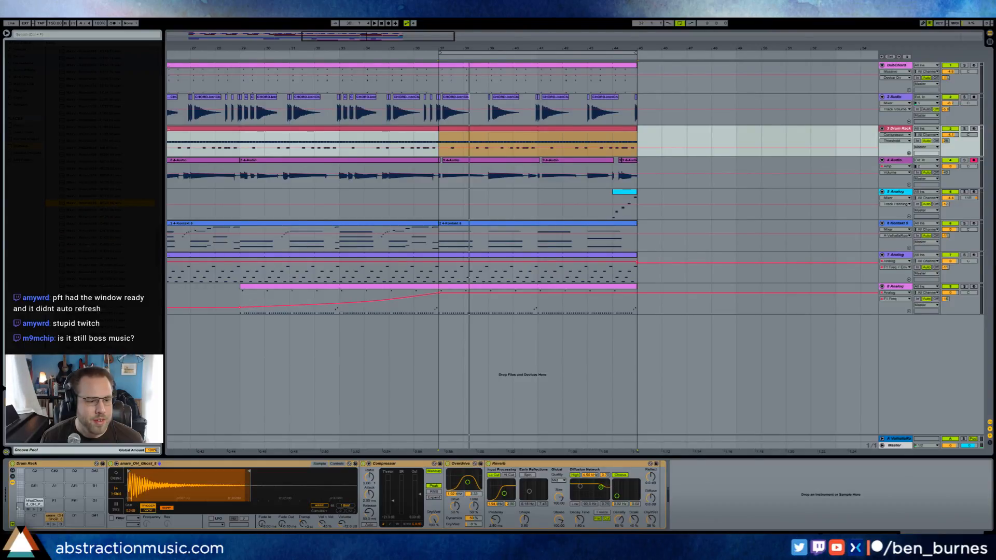
{"action": "key", "text": "Return"}
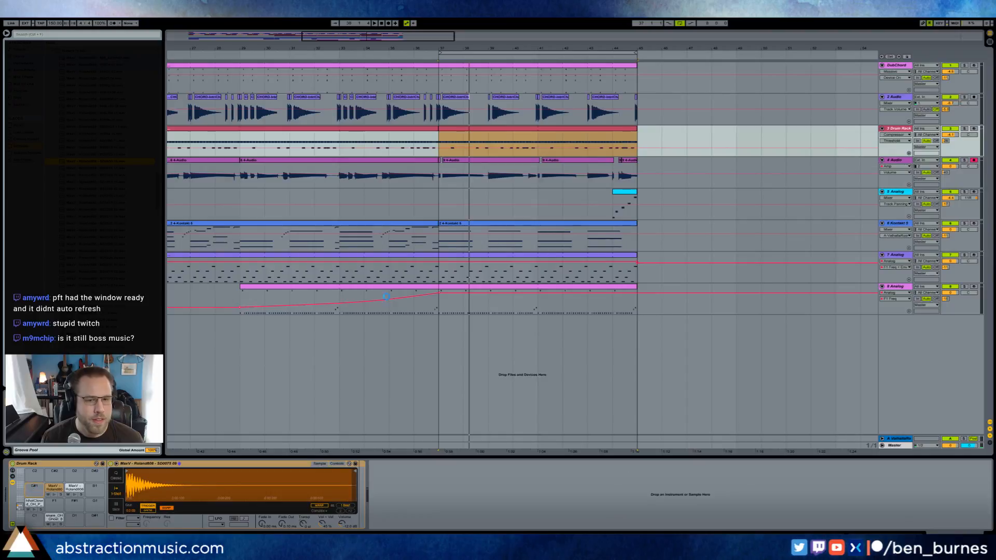
In the drum clip starting at bar 37, add eighth-note hits for the two MaxV - Roland samples, one at 1 and one at 1.3.
{"action": "double_click", "coordinate": [498, 129]}
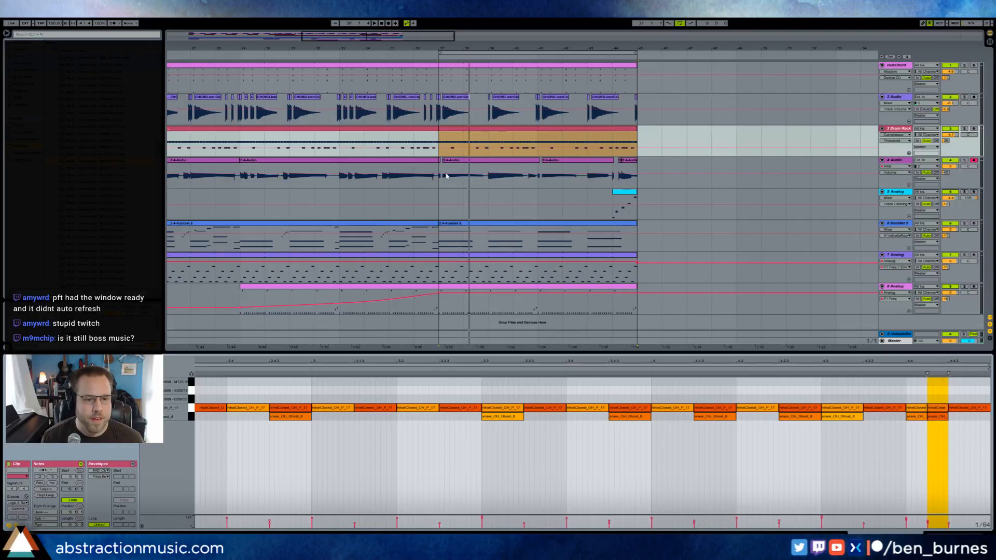
{"action": "double_click", "coordinate": [235, 362]}
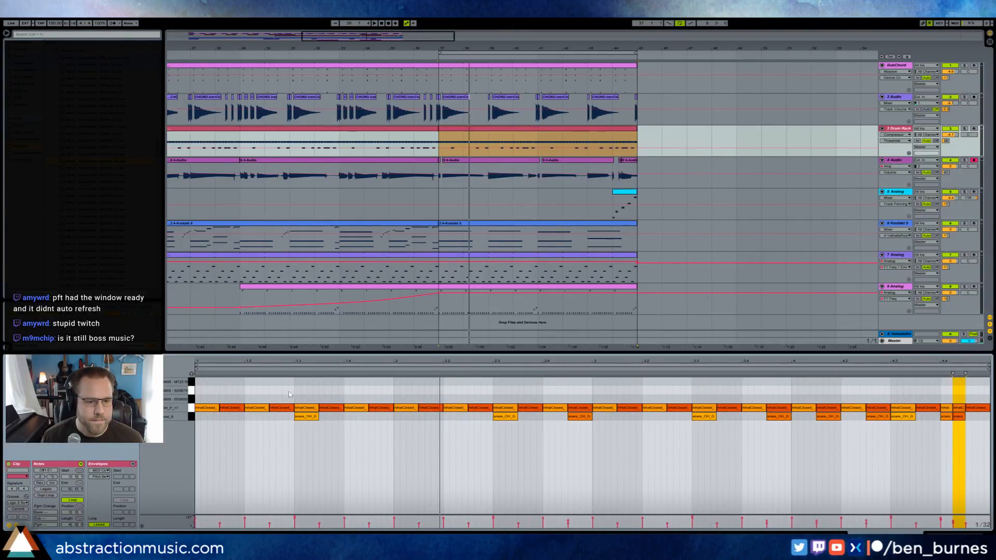
{"action": "double_click", "coordinate": [197, 400]}
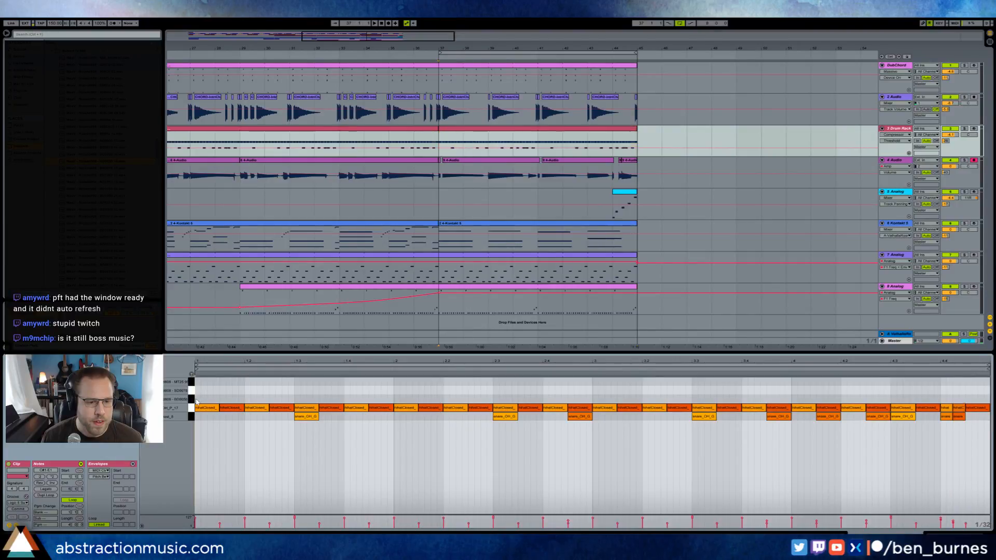
{"action": "left_click_drag", "start_coordinate": [201, 399], "coordinate": [220, 399]}
{"action": "key", "text": "space"}
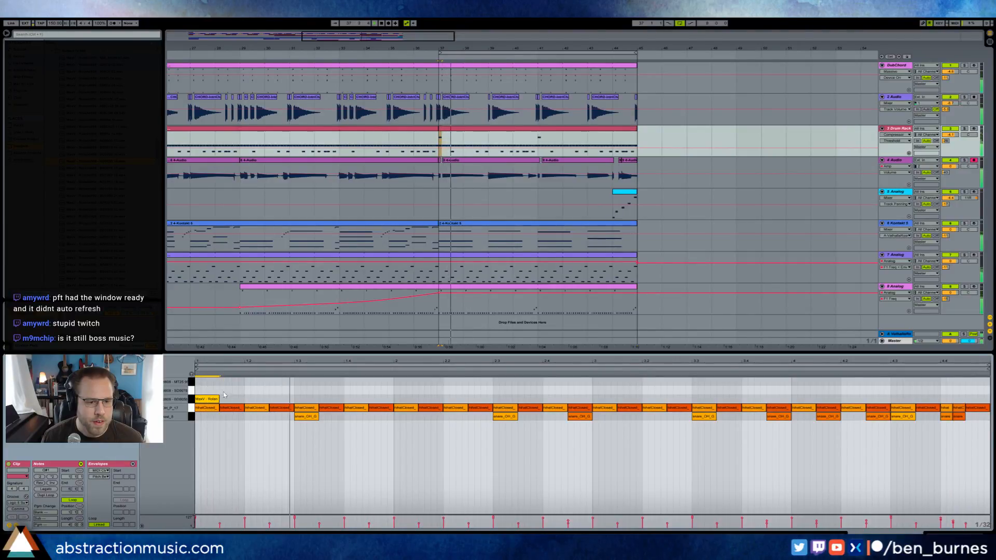
{"action": "double_click", "coordinate": [297, 390]}
{"action": "left_click_drag", "start_coordinate": [300, 390], "coordinate": [319, 389]}
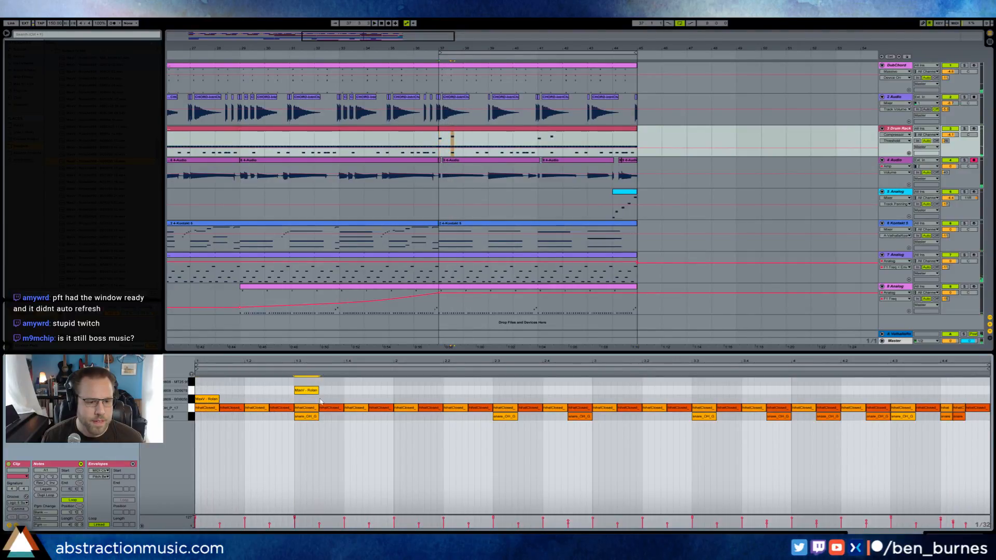
Add an eighth-note MaxV - Roland bass drum hit at 1.2.3, just before the snare hit, and play the loop.
{"action": "double_click", "coordinate": [270, 400]}
{"action": "left_click_drag", "start_coordinate": [276, 400], "coordinate": [290, 400]}
{"action": "key", "text": "Right"}
{"action": "key", "text": "space"}
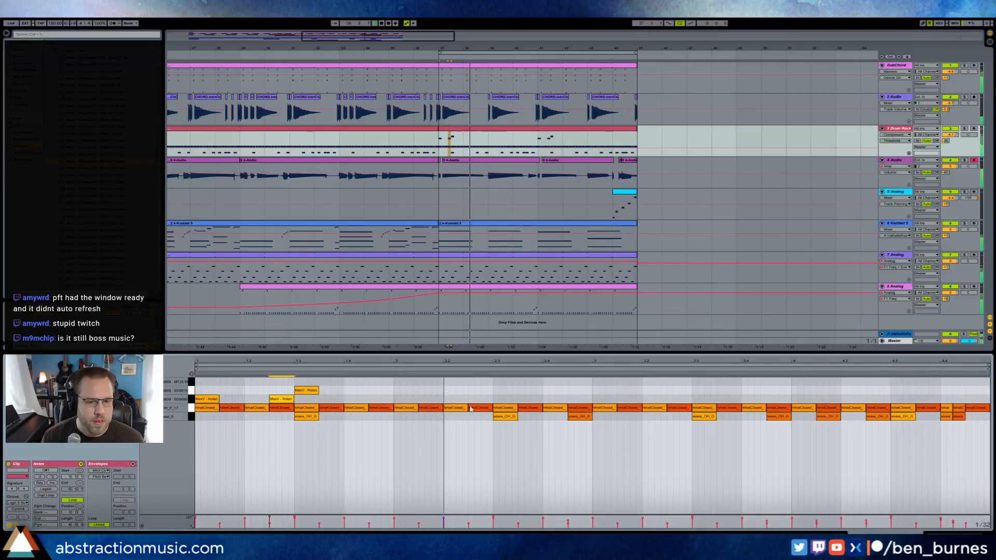
Add MaxV - Roland hits at 2.2, 2.3, 2.3.3 and 2.4.3, and duplicate the two-bar pattern into bars 3 and 4.
{"action": "double_click", "coordinate": [449, 399]}
{"action": "mouse_move", "coordinate": [466, 399]}
{"action": "left_mouse_down"}
{"action": "mouse_move", "coordinate": [517, 391]}
{"action": "mouse_move", "coordinate": [592, 399]}
{"action": "mouse_move", "coordinate": [197, 402]}
{"action": "left_mouse_up"}
{"action": "double_click", "coordinate": [497, 390]}
{"action": "double_click", "coordinate": [522, 399]}
{"action": "double_click", "coordinate": [571, 400]}
{"action": "key", "text": "ctrl+d"}
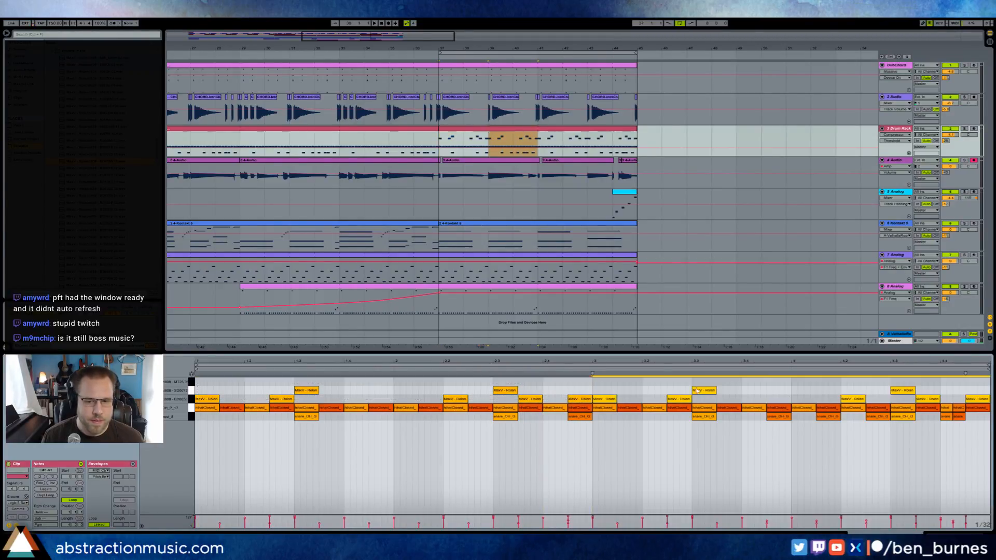
Add a three-note sixteenth roll of the third MaxV - Roland sample at 4.4 and delete the bass drum hit at 3.
{"action": "double_click", "coordinate": [946, 384]}
{"action": "key", "text": "ctrl+d"}
{"action": "key", "text": "ctrl+d"}
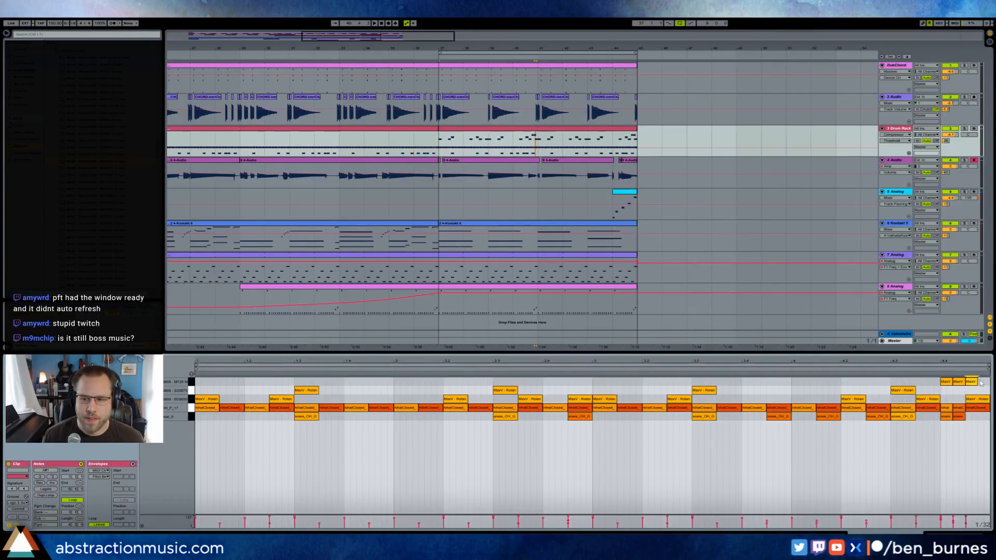
{"action": "key", "text": "space"}
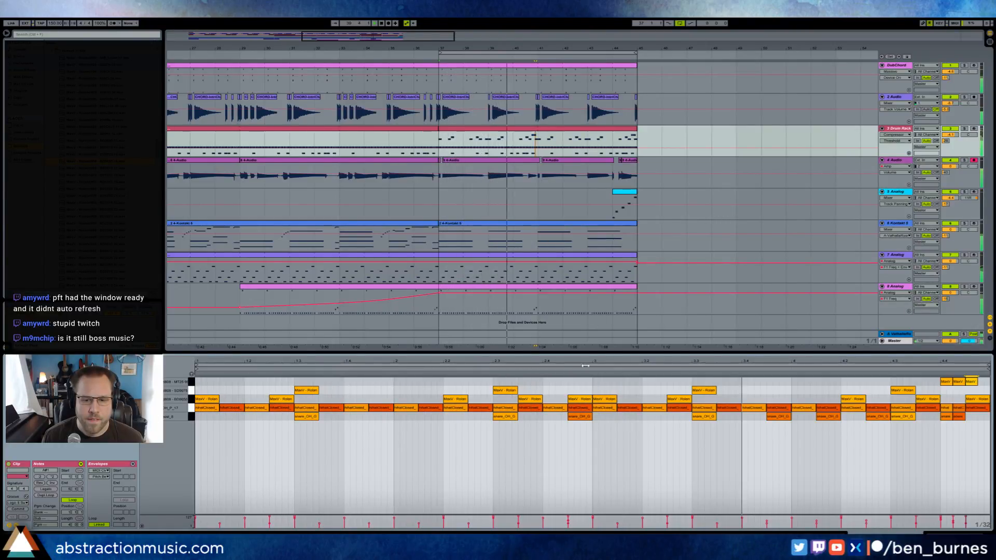
{"action": "double_click", "coordinate": [602, 399]}
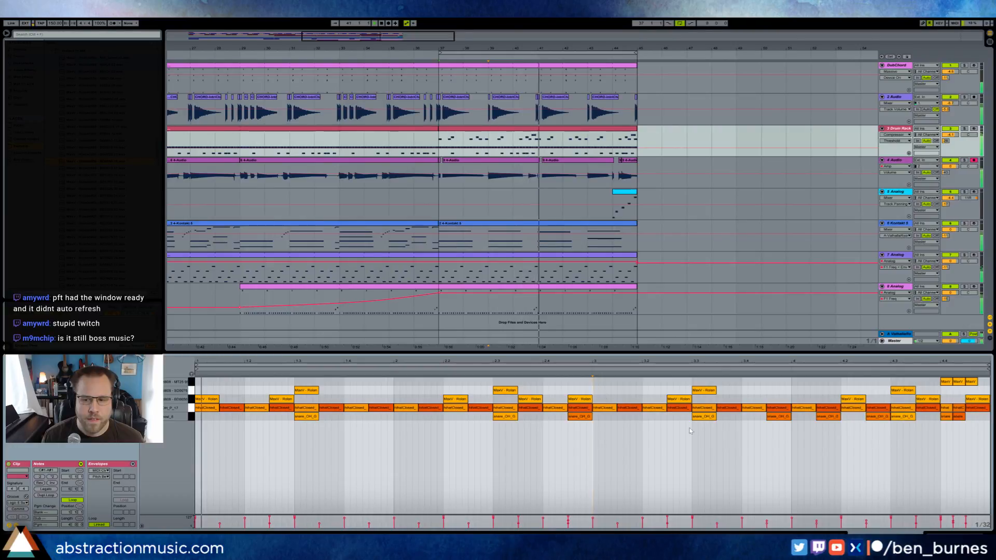
Replace the bass drum pad's sample in the drum rack with another MaxV - Roland808 bass drum.
{"action": "key", "text": "shift+Tab"}
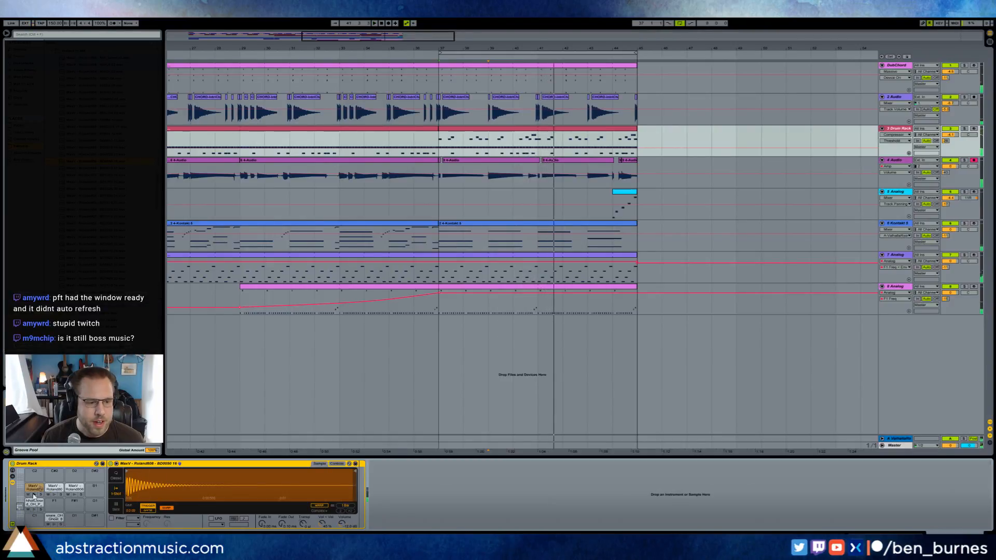
{"action": "left_click", "coordinate": [114, 216]}
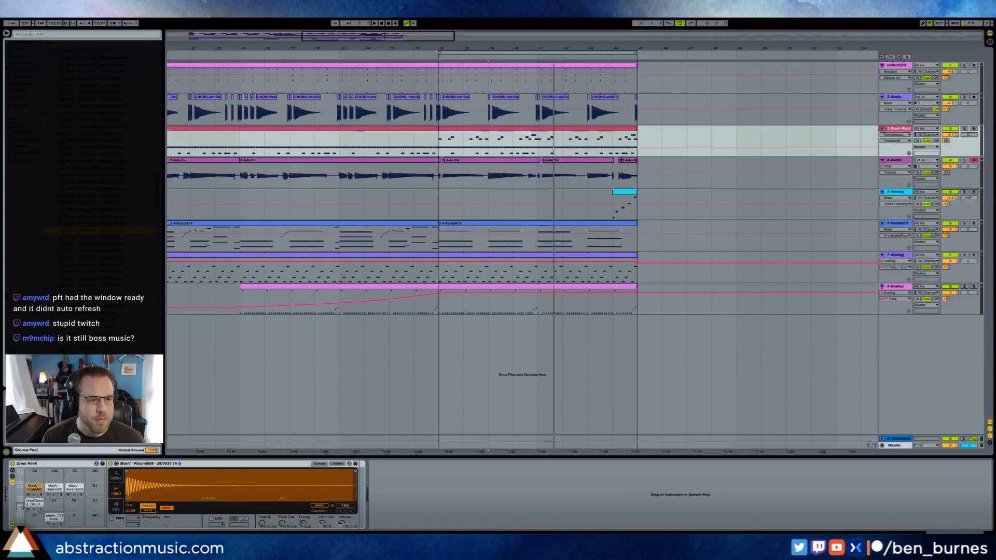
{"action": "double_click", "coordinate": [117, 267]}
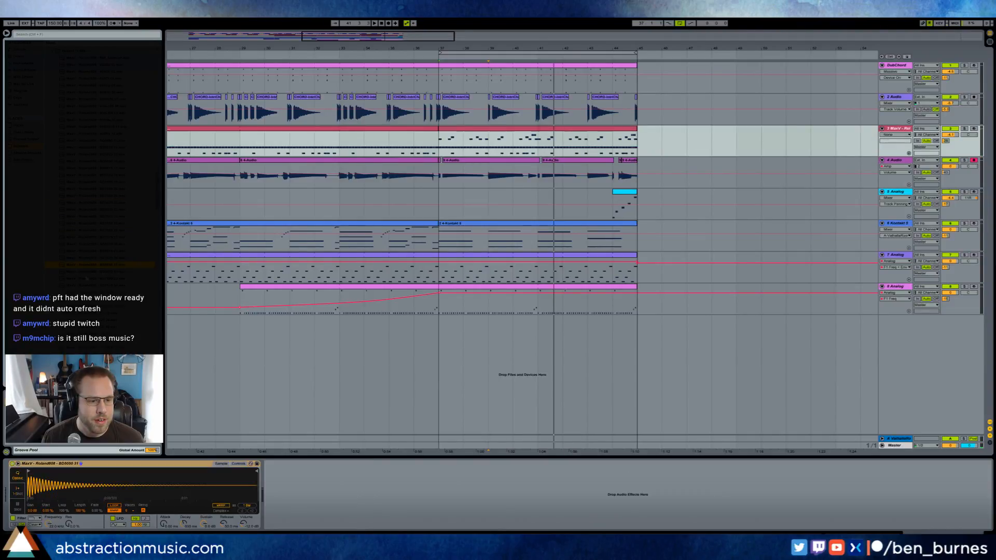
{"action": "key", "text": "ctrl+z"}
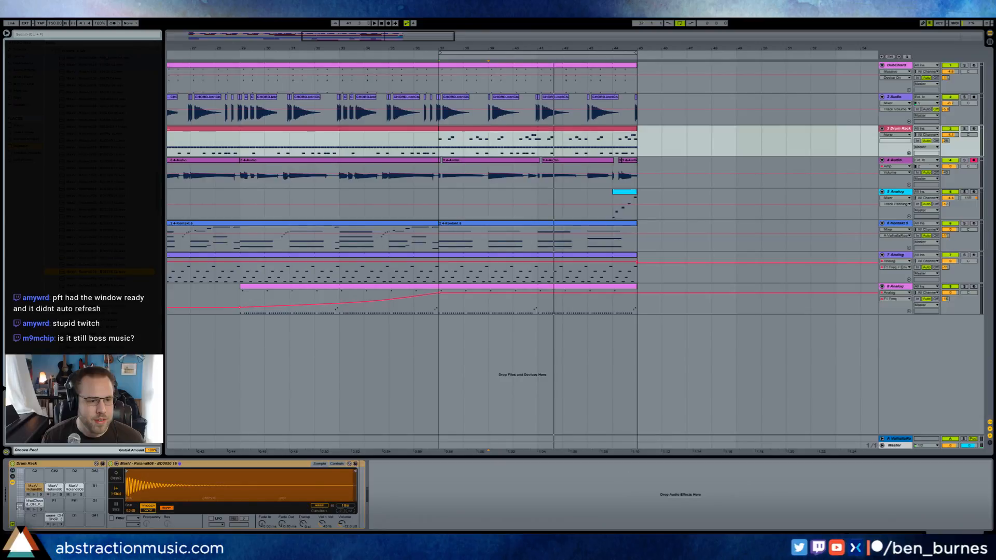
{"action": "left_click_drag", "start_coordinate": [103, 272], "coordinate": [35, 488]}
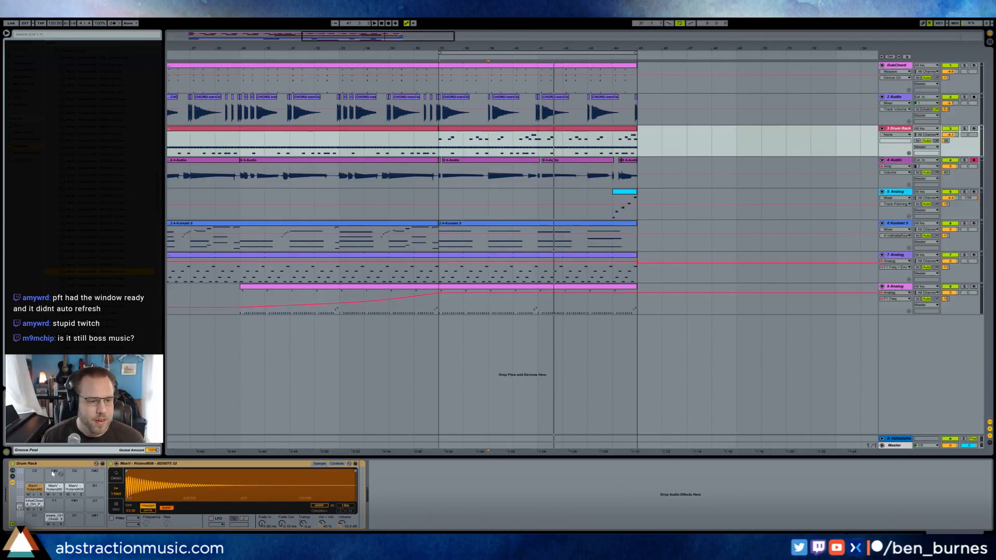
Shorten the end of the MaxV bass drum sample, try Classic mode, return to 1-Shot and play the loop.
{"action": "left_click_drag", "start_coordinate": [356, 473], "coordinate": [206, 488]}
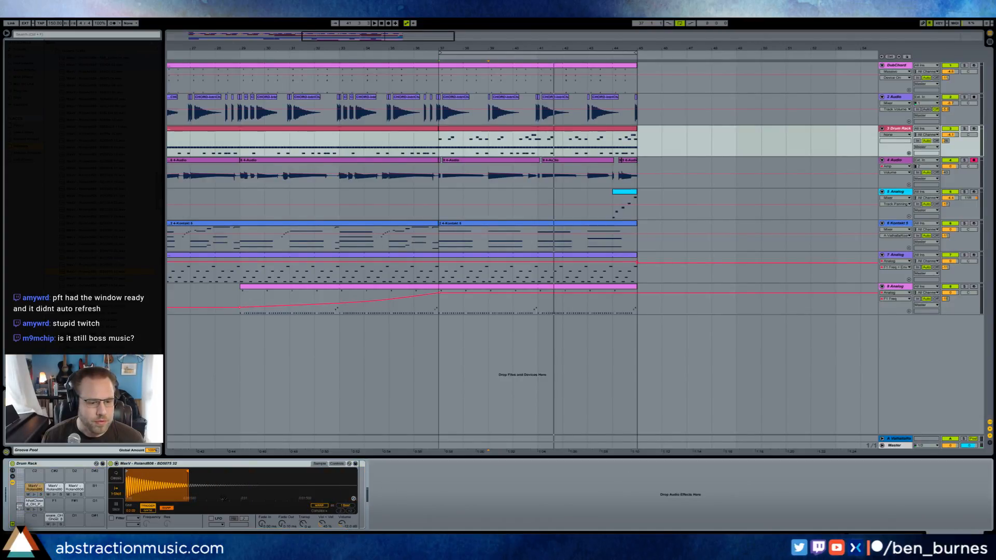
{"action": "left_click", "coordinate": [120, 483]}
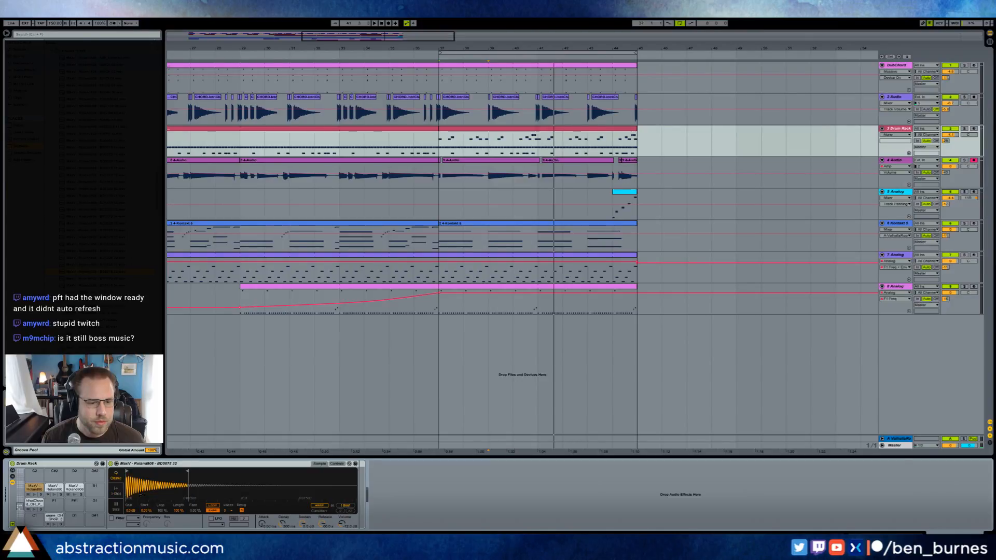
{"action": "left_click", "coordinate": [119, 494]}
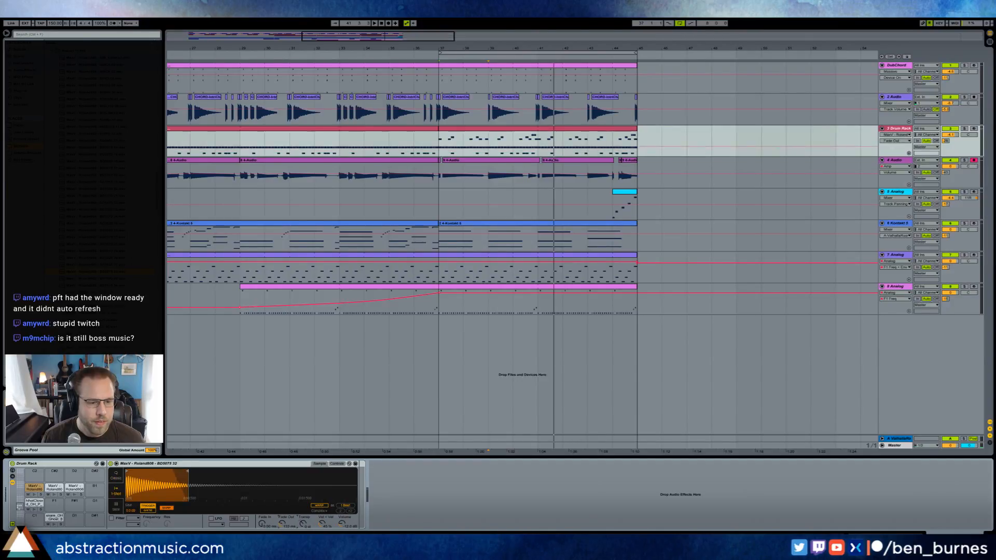
{"action": "key", "text": "space"}
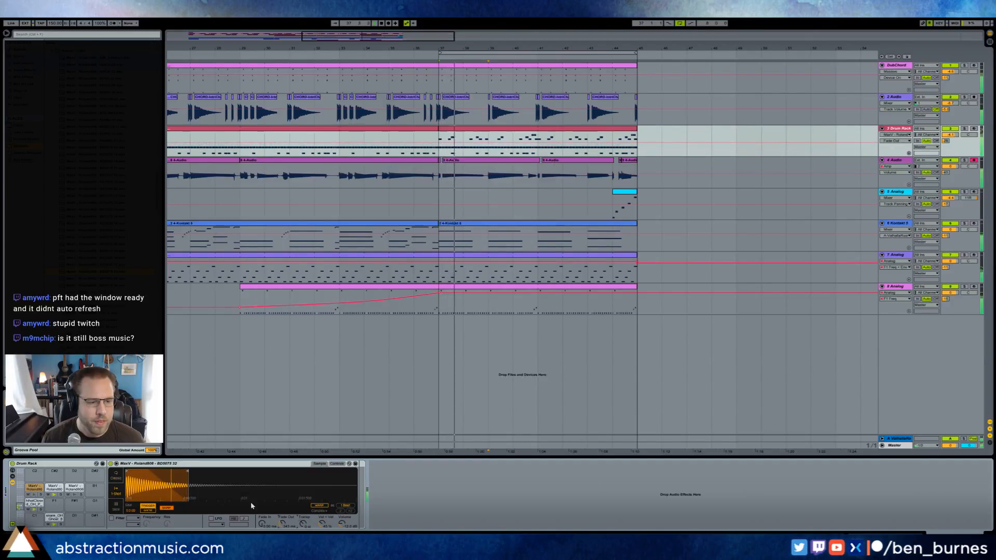
Browse the bass drum samples, load VMH1 Bassdrums 020 onto the bass drum pad and play the loop.
{"action": "left_click_drag", "start_coordinate": [157, 196], "coordinate": [163, 203]}
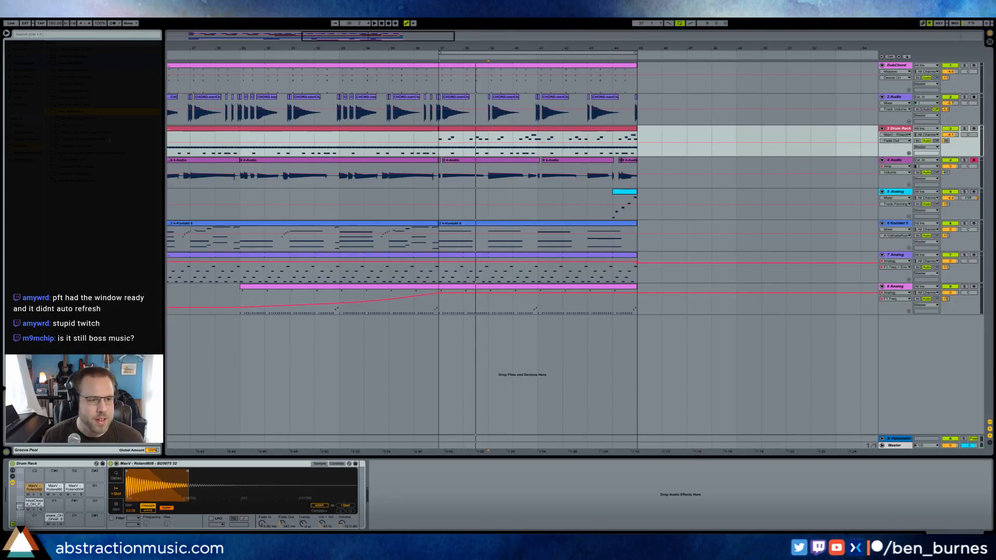
{"action": "left_click", "coordinate": [53, 147]}
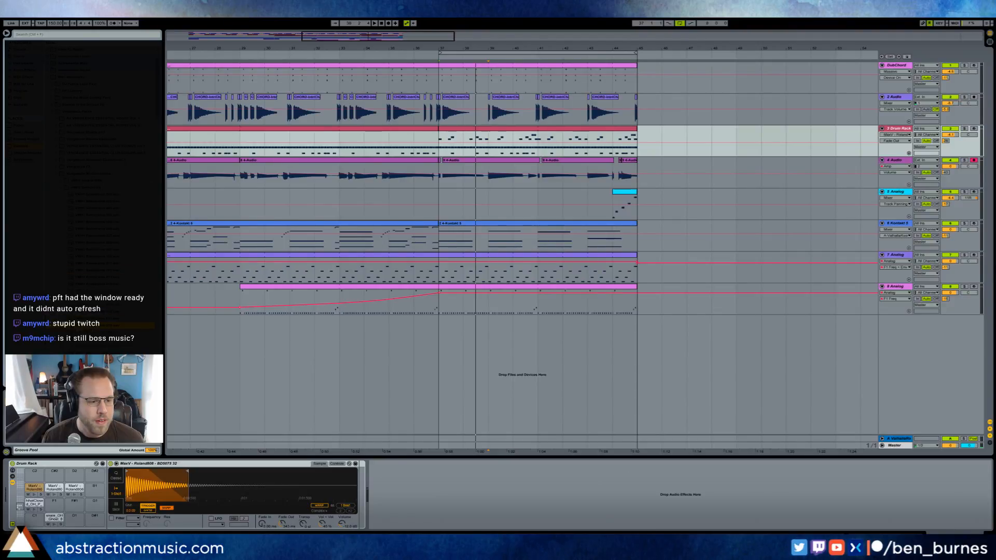
{"action": "key", "text": "space"}
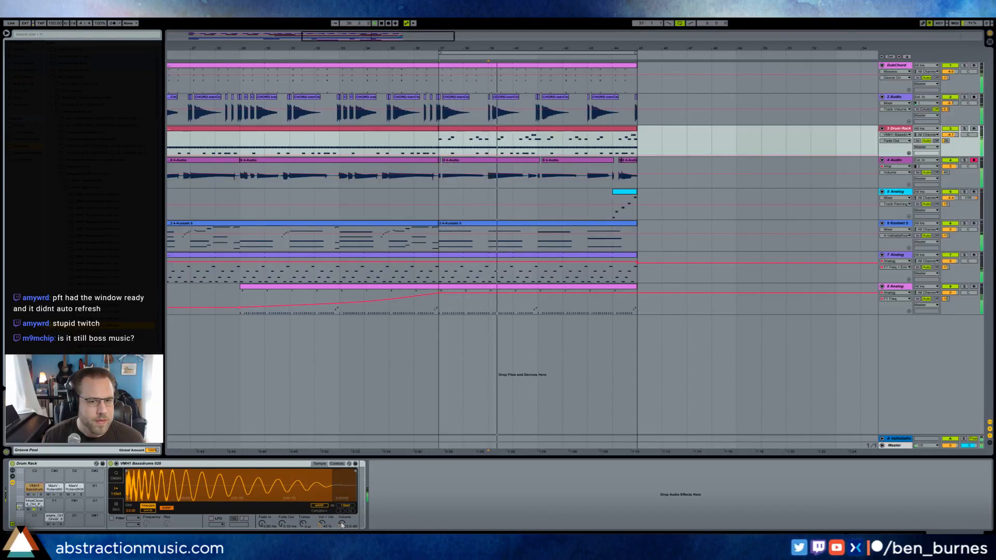
Lower the VMH1 Bassdrums 020 sample's volume, enable its filter and adjust the filter frequency.
{"action": "left_click_drag", "start_coordinate": [342, 525], "coordinate": [342, 532]}
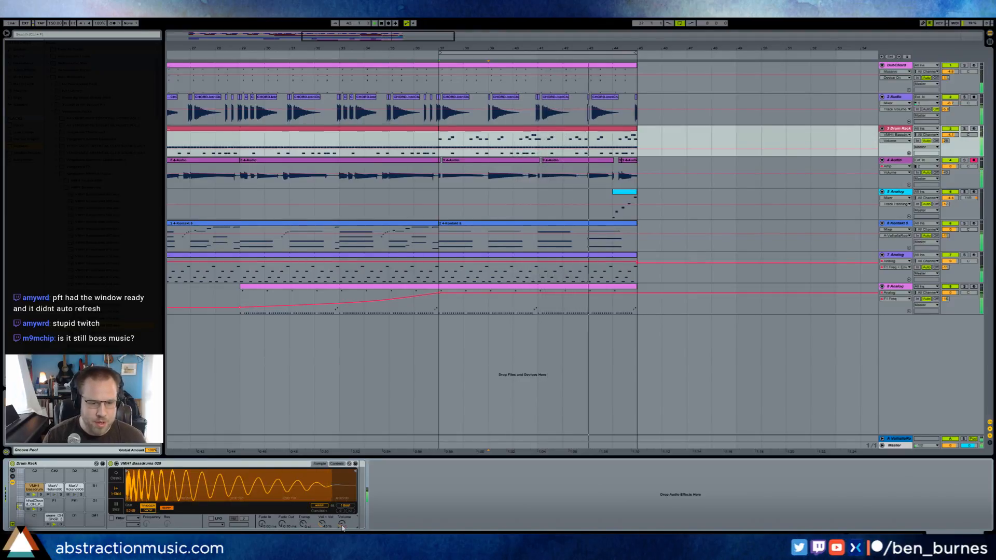
{"action": "left_click", "coordinate": [112, 519]}
{"action": "mouse_move", "coordinate": [147, 525]}
{"action": "left_mouse_down"}
{"action": "mouse_move", "coordinate": [147, 550]}
{"action": "mouse_move", "coordinate": [148, 519]}
{"action": "left_mouse_up"}
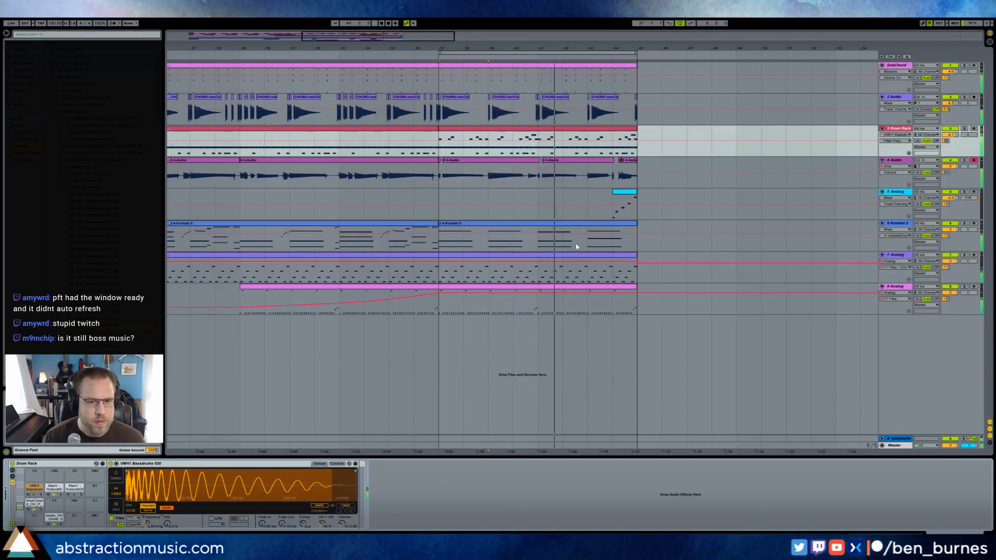
Shorten the end of the MaxV - Roland808 snare pad's sample and adjust its fade-out.
{"action": "left_click", "coordinate": [54, 488]}
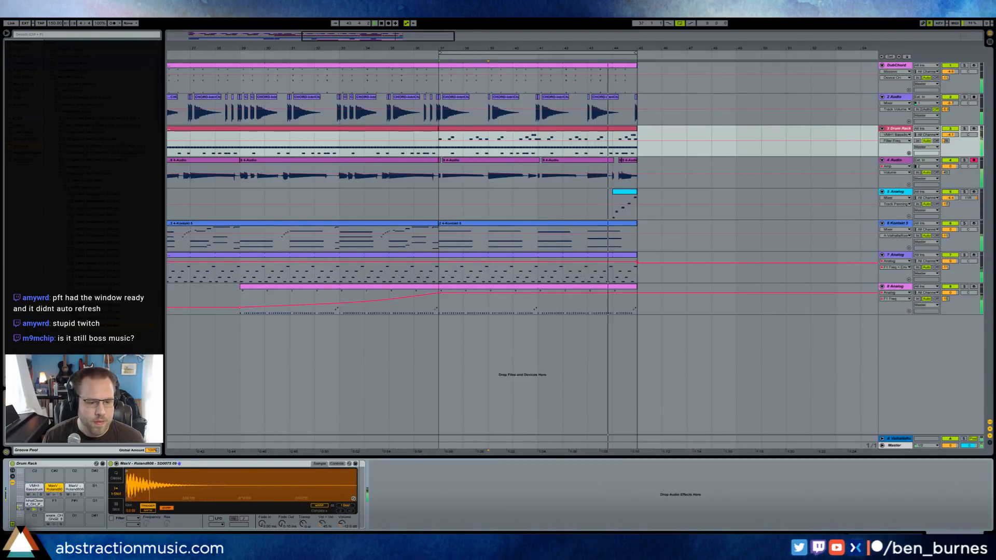
{"action": "left_click_drag", "start_coordinate": [356, 474], "coordinate": [169, 475]}
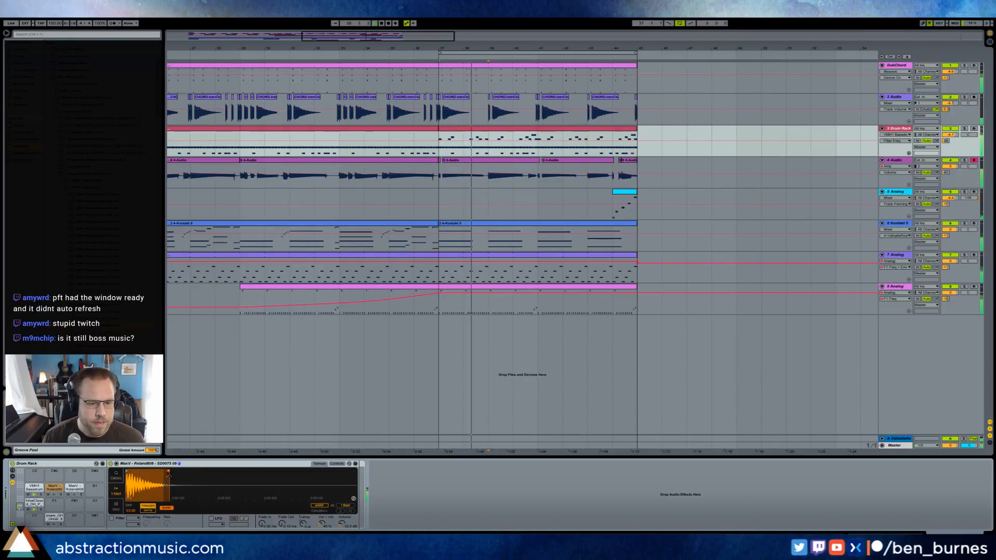
{"action": "left_click", "coordinate": [282, 521]}
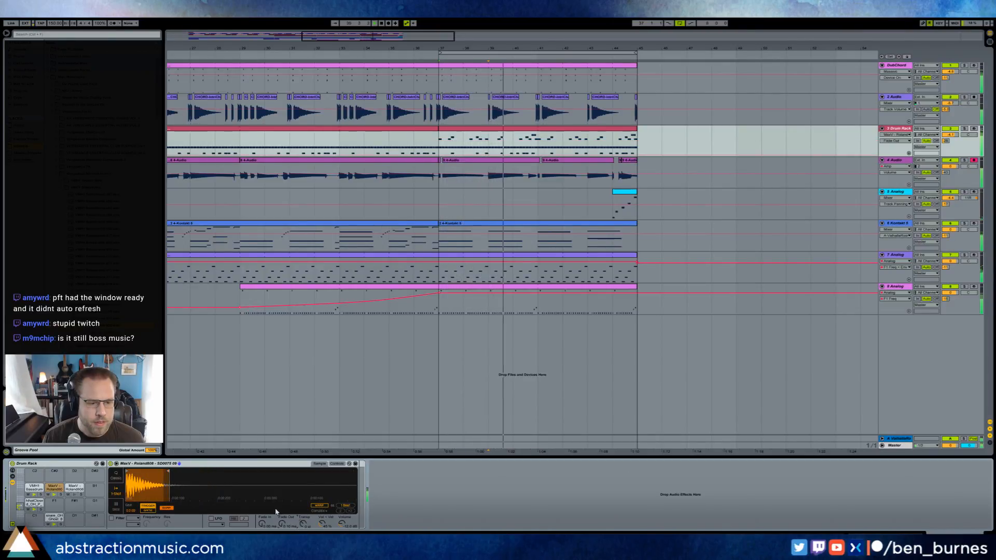
{"action": "left_click_drag", "start_coordinate": [280, 523], "coordinate": [281, 514]}
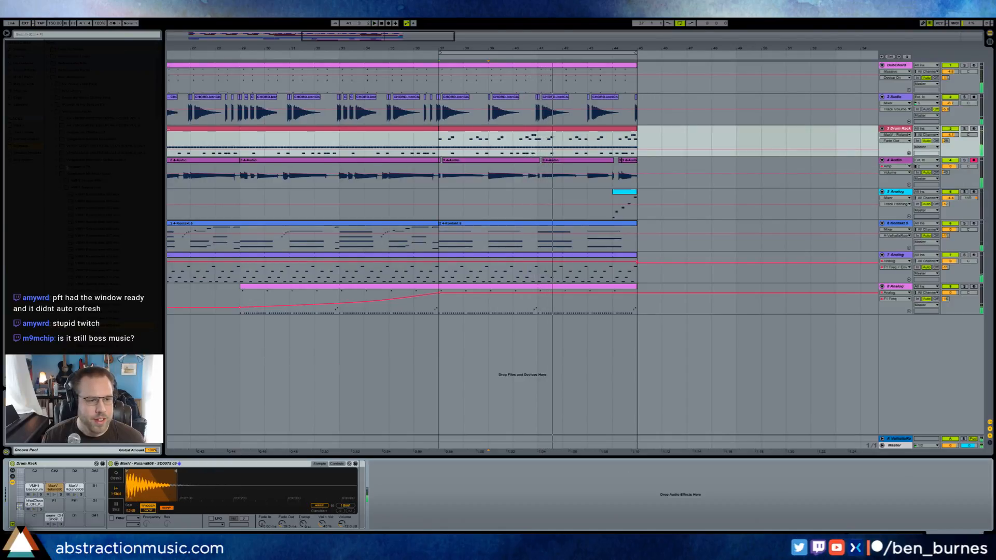
Add a Compressor and an Overdrive effect after the snare sample on its pad.
{"action": "left_click", "coordinate": [24, 71]}
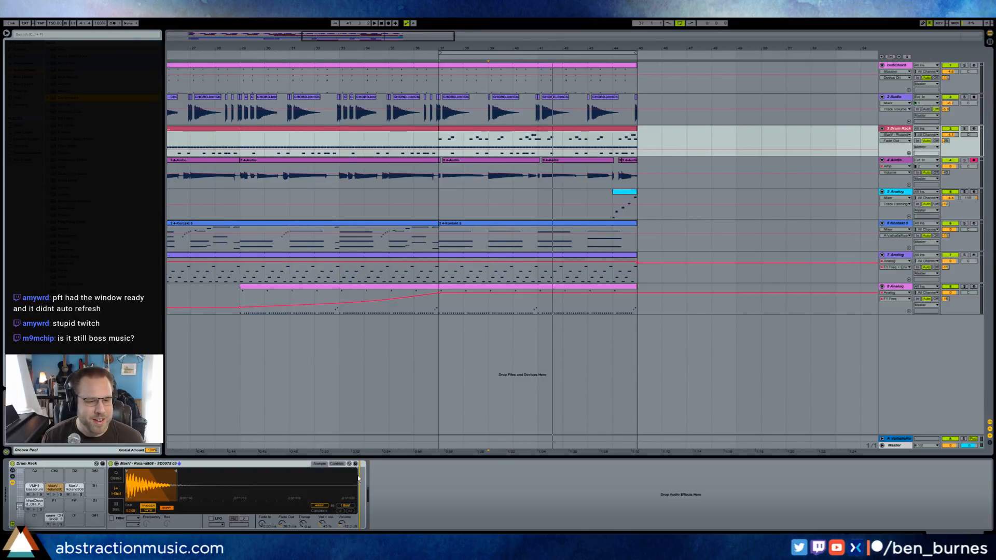
{"action": "left_click_drag", "start_coordinate": [358, 478], "coordinate": [359, 479]}
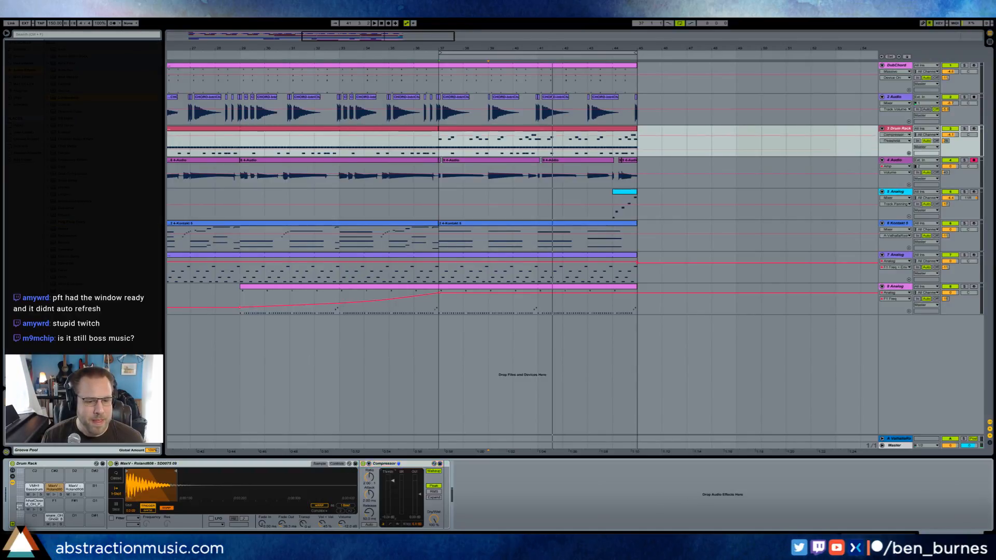
{"action": "left_click_drag", "start_coordinate": [59, 208], "coordinate": [431, 498]}
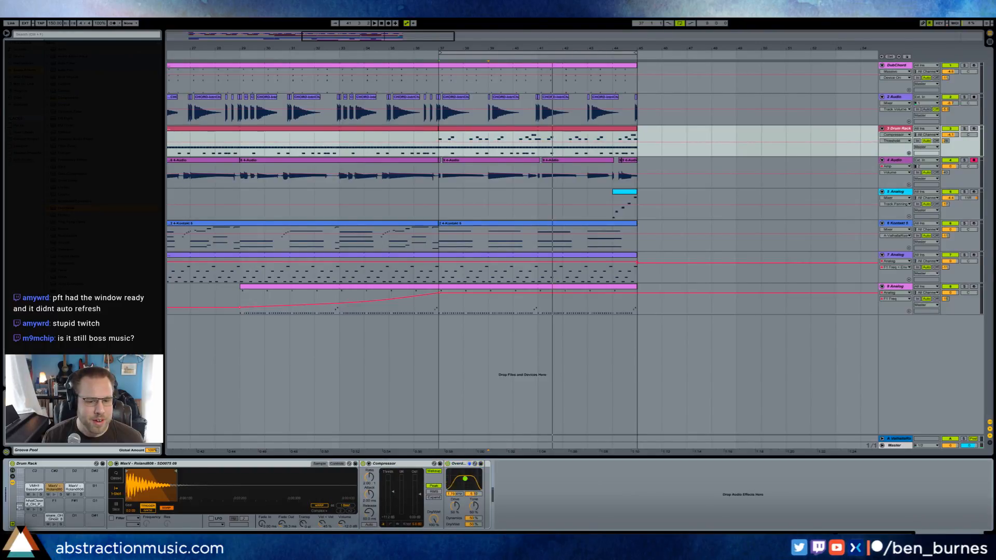
Adjust the snare pad's Overdrive dry/wet amount and lower the Compressor threshold during playback.
{"action": "left_click_drag", "start_coordinate": [478, 525], "coordinate": [478, 526]}
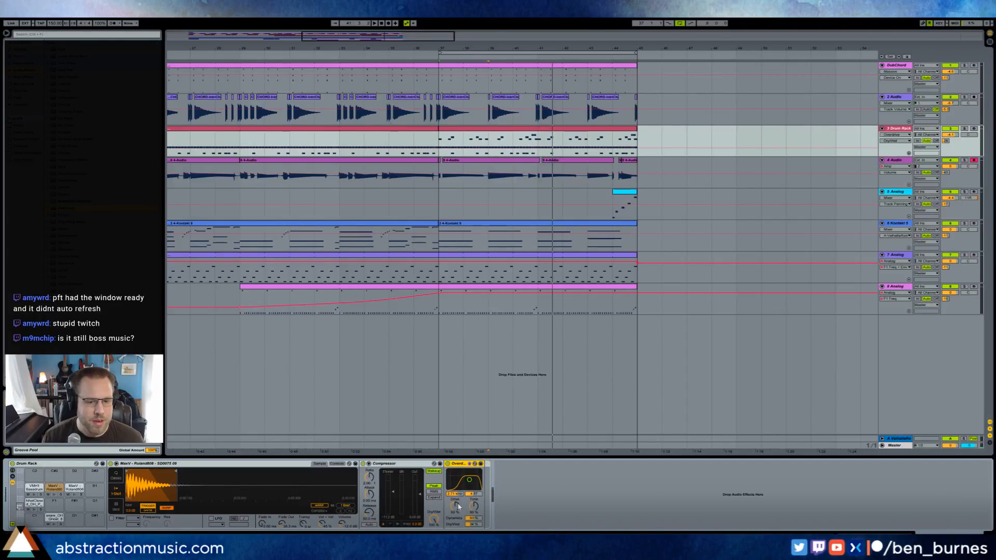
{"action": "left_click_drag", "start_coordinate": [473, 525], "coordinate": [474, 526]}
{"action": "key", "text": "space"}
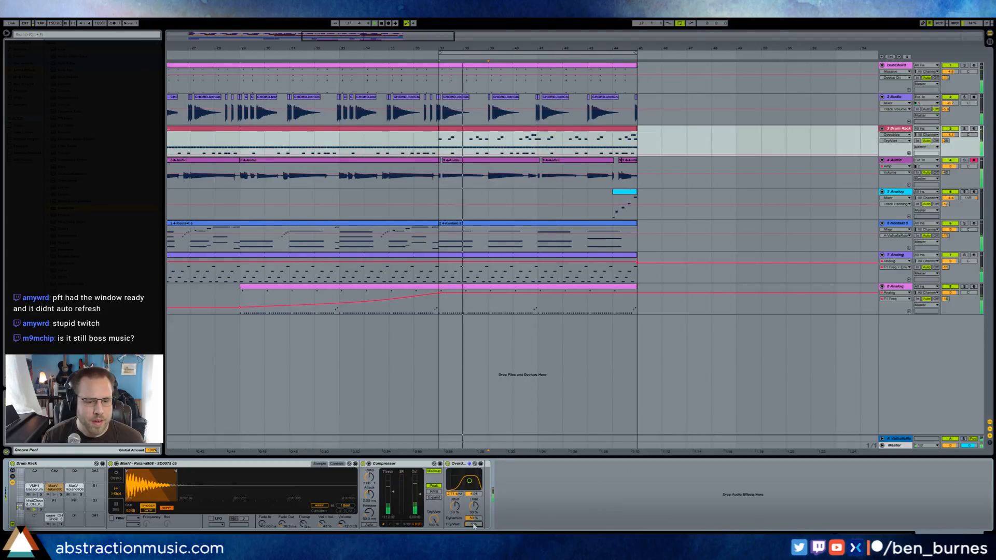
{"action": "left_click_drag", "start_coordinate": [394, 494], "coordinate": [394, 498]}
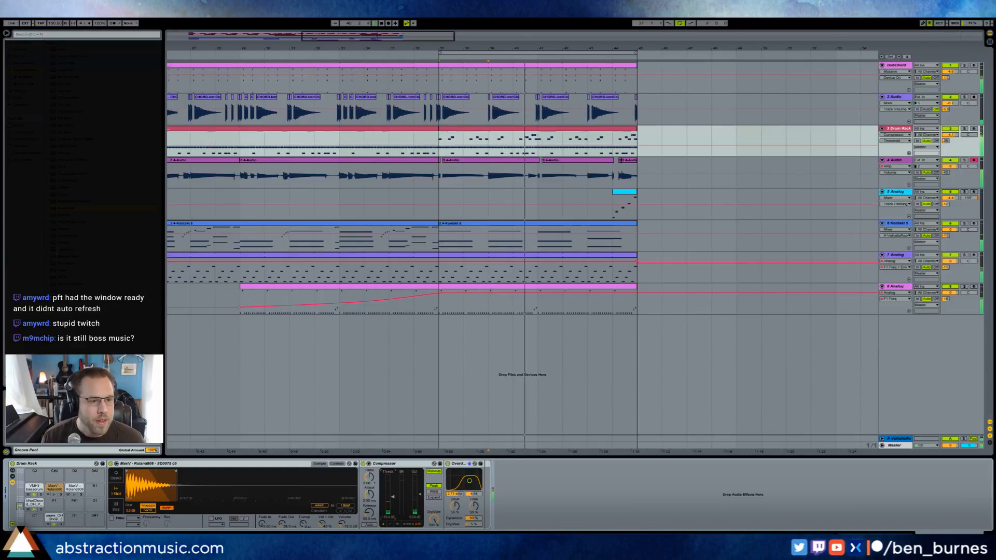
Add a Reverb to the snare pad's effects, enable its input high cut, and adjust its predelay, decay time, input filter and dry/wet mix.
{"action": "left_click_drag", "start_coordinate": [68, 243], "coordinate": [485, 477]}
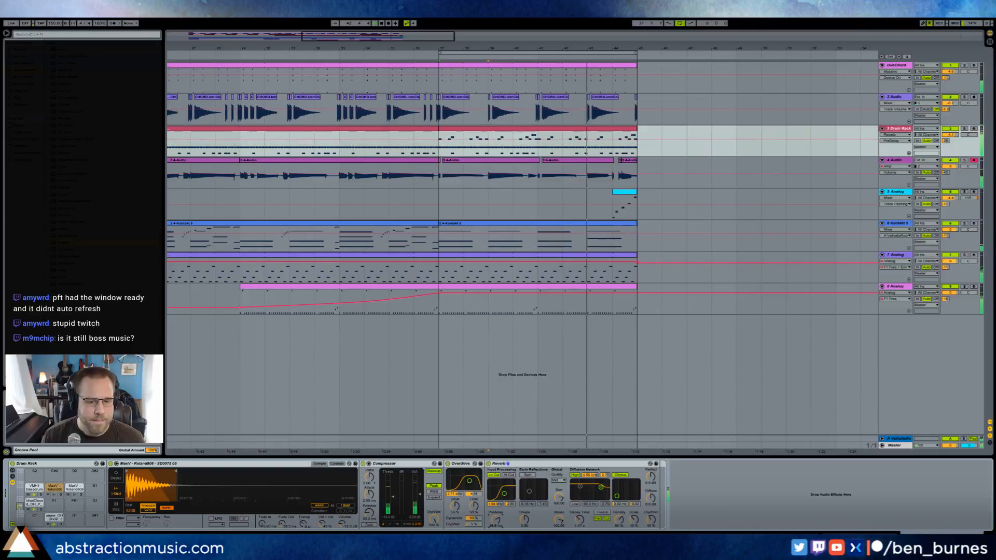
{"action": "left_click_drag", "start_coordinate": [495, 520], "coordinate": [496, 518]}
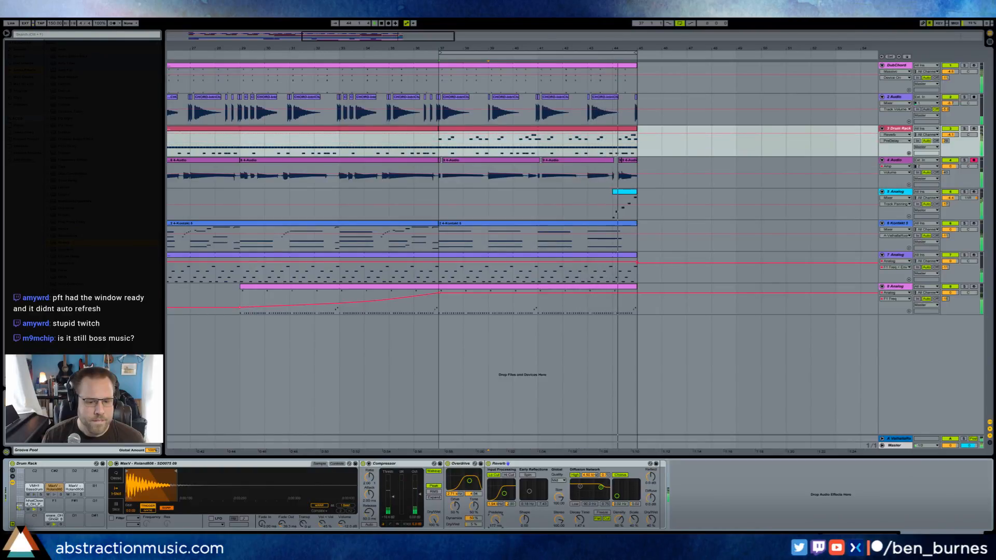
{"action": "left_click_drag", "start_coordinate": [579, 520], "coordinate": [580, 514]}
{"action": "left_click_drag", "start_coordinate": [651, 520], "coordinate": [651, 532]}
{"action": "left_click_drag", "start_coordinate": [504, 493], "coordinate": [500, 492]}
{"action": "left_click", "coordinate": [508, 475]}
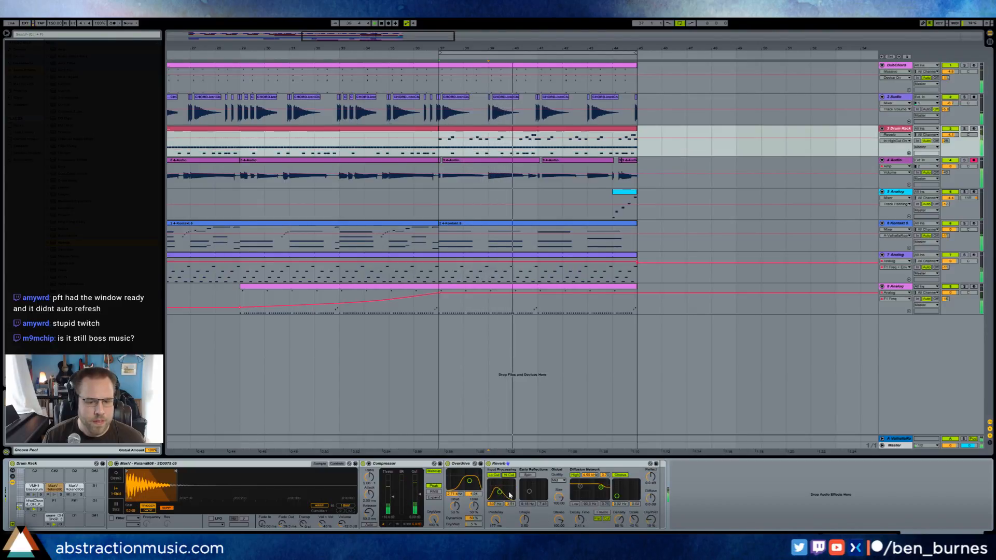
{"action": "left_click_drag", "start_coordinate": [501, 488], "coordinate": [504, 488]}
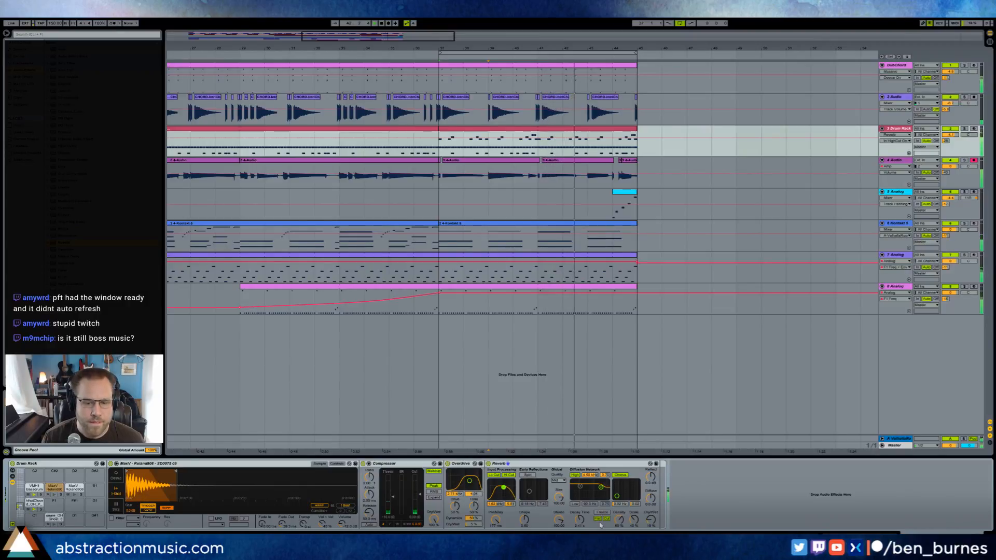
{"action": "left_click_drag", "start_coordinate": [651, 520], "coordinate": [651, 517]}
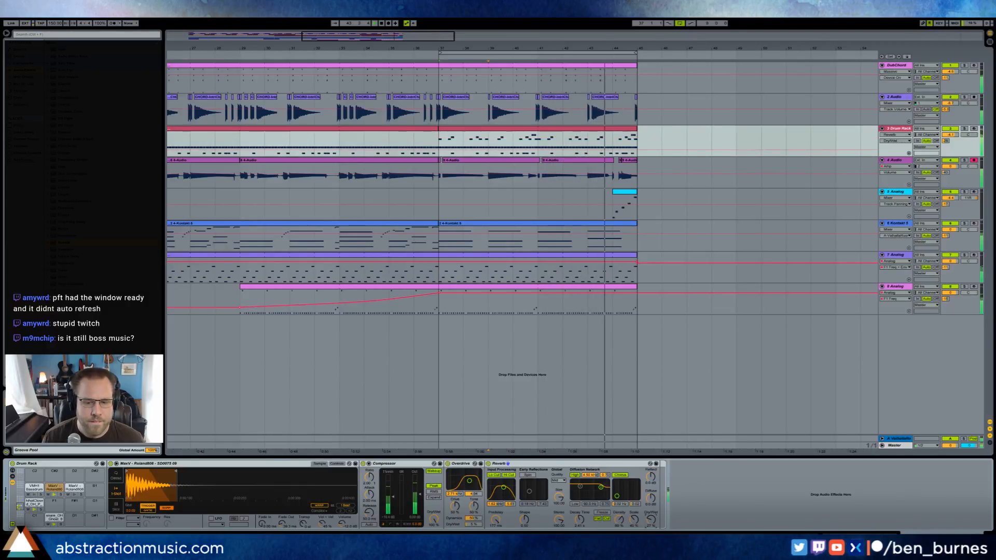
Adjust the filter frequency and resonance of the 5 Analog synth run during playback, then adjust its track volume.
{"action": "left_click", "coordinate": [622, 193]}
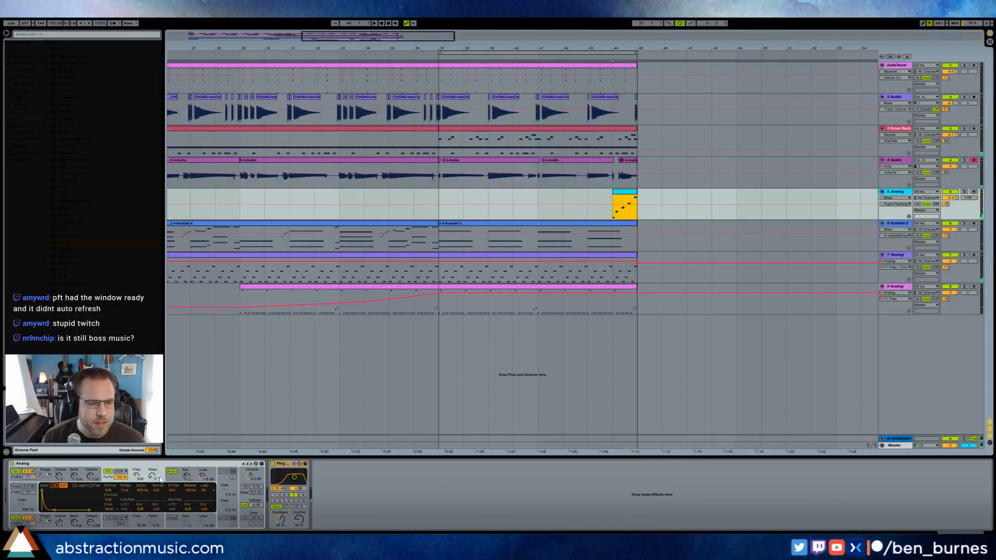
{"action": "mouse_move", "coordinate": [138, 480]}
{"action": "left_mouse_down"}
{"action": "mouse_move", "coordinate": [139, 462]}
{"action": "mouse_move", "coordinate": [139, 479]}
{"action": "mouse_move", "coordinate": [153, 476]}
{"action": "left_mouse_up"}
{"action": "key", "text": "space"}
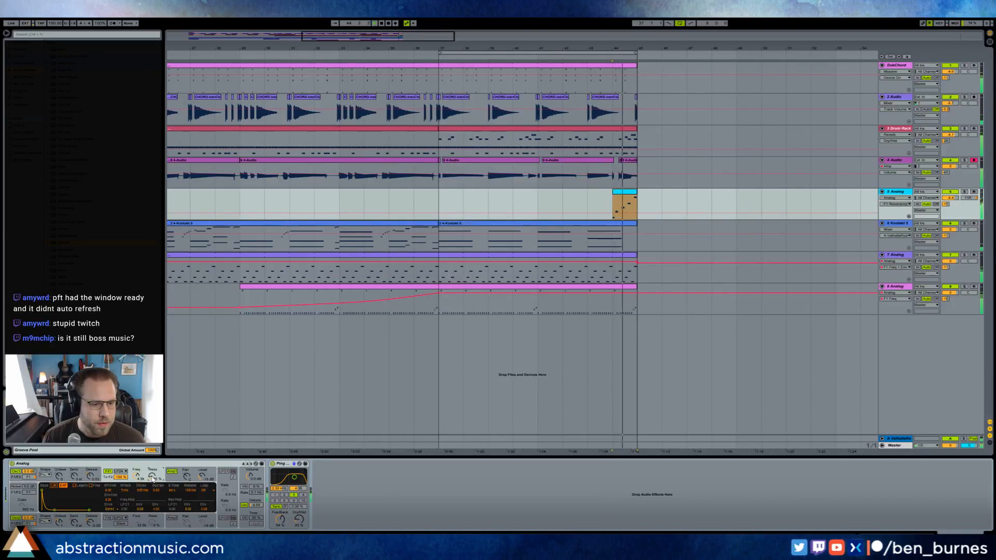
{"action": "left_click_drag", "start_coordinate": [137, 477], "coordinate": [136, 484]}
{"action": "key", "text": "space"}
{"action": "left_click_drag", "start_coordinate": [951, 199], "coordinate": [951, 204]}
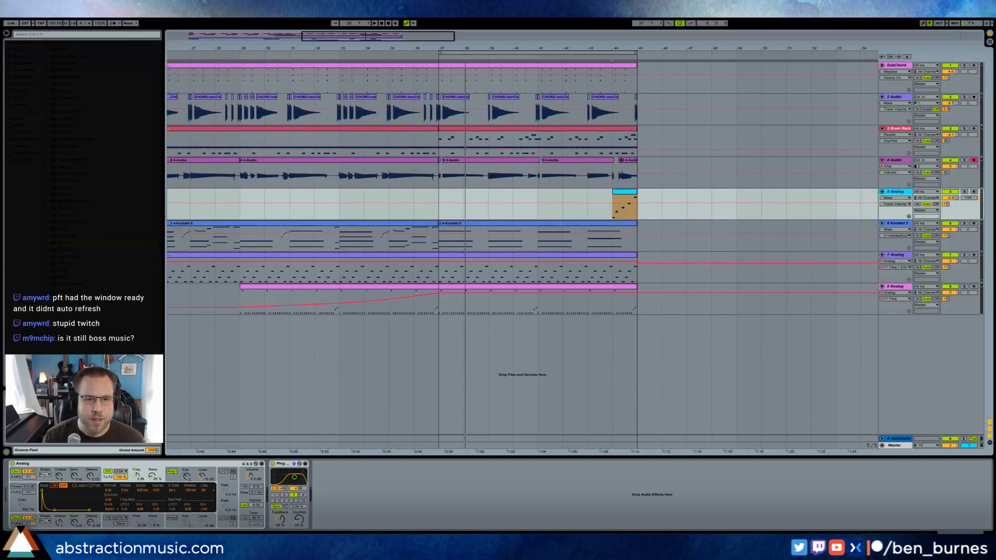
Play the section leading into bar 37 and remove the automation drop at bar 45 on the 7 Analog track.
{"action": "left_click_drag", "start_coordinate": [369, 37], "coordinate": [369, 32]}
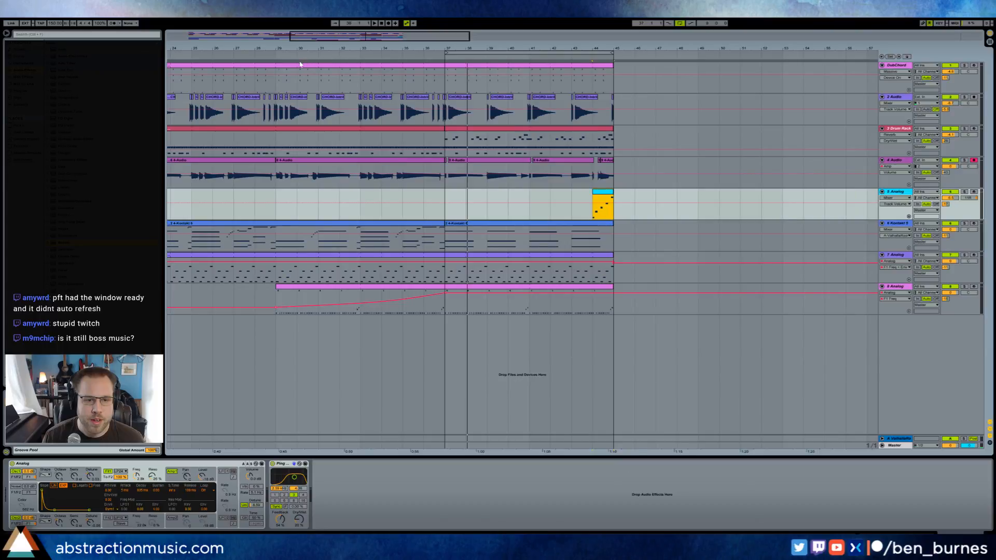
{"action": "left_click", "coordinate": [270, 66]}
{"action": "key", "text": "space"}
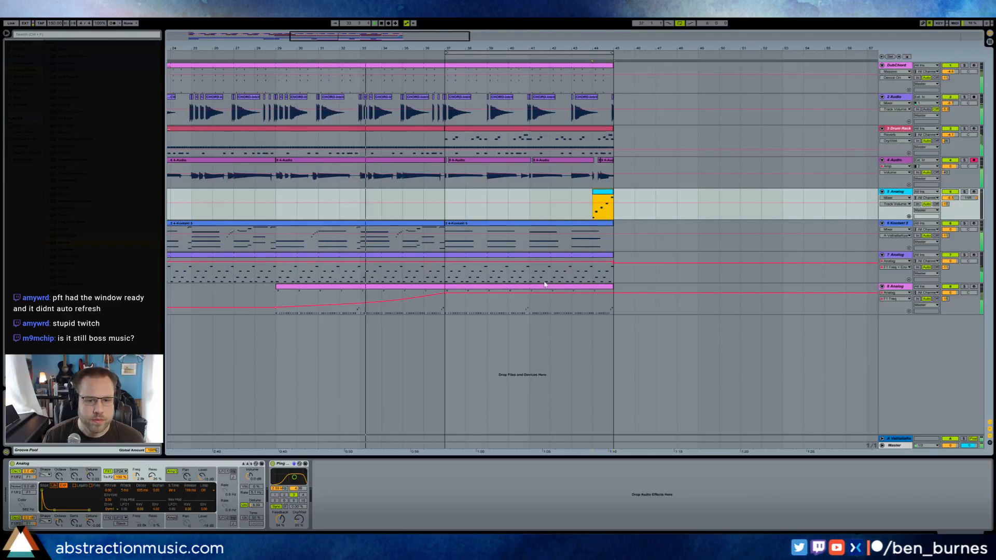
{"action": "left_click", "coordinate": [613, 265]}
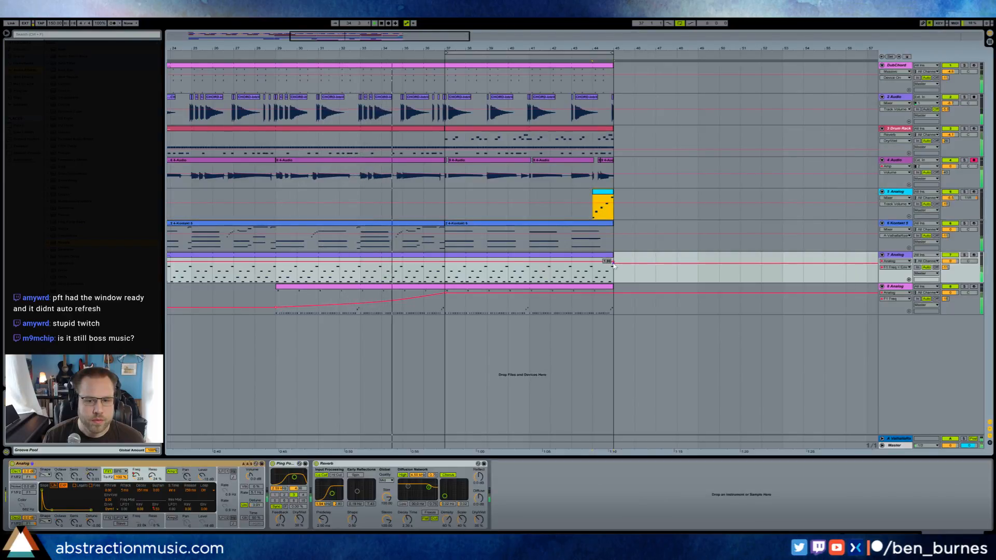
{"action": "left_click", "coordinate": [623, 271]}
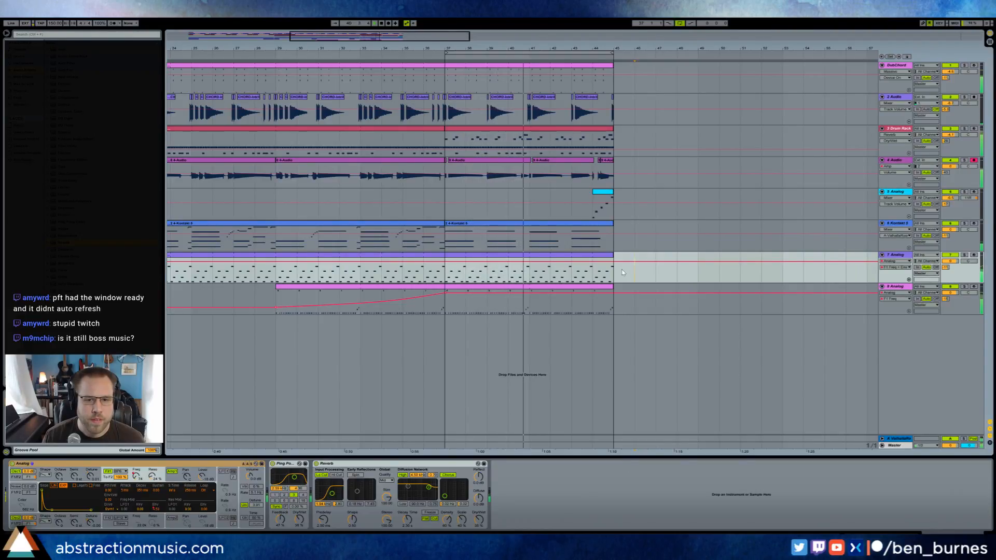
Select the MaxV - Roland808 MT25 pad in the Drum Rack and add an Overdrive after its sample.
{"action": "left_click", "coordinate": [535, 132]}
{"action": "double_click", "coordinate": [535, 131]}
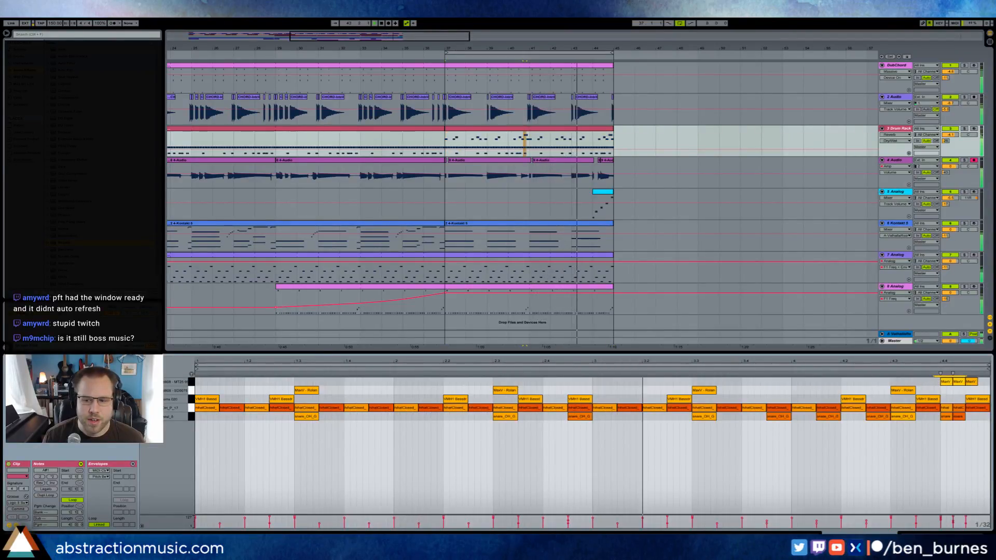
{"action": "key", "text": "shift+Tab"}
{"action": "left_click", "coordinate": [74, 488]}
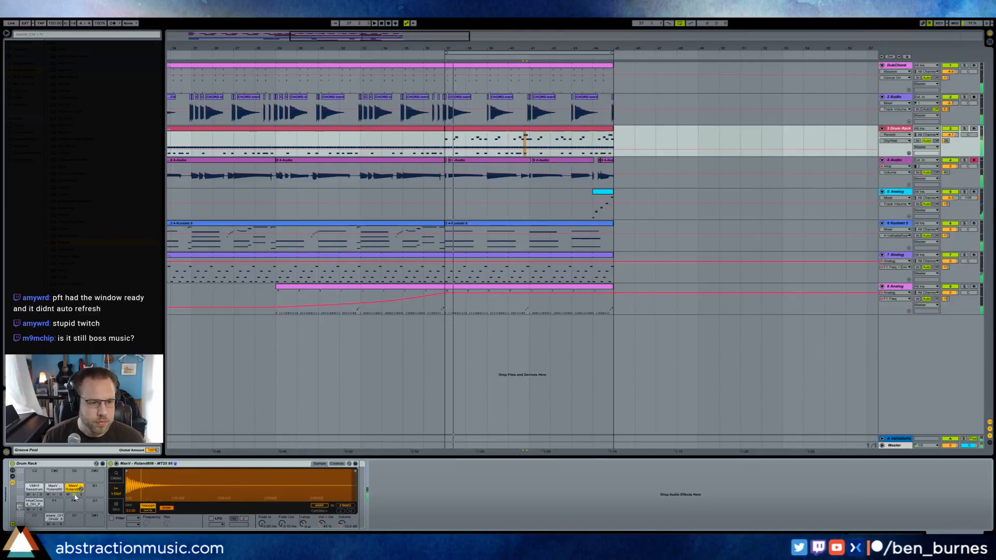
{"action": "left_click_drag", "start_coordinate": [59, 209], "coordinate": [373, 494]}
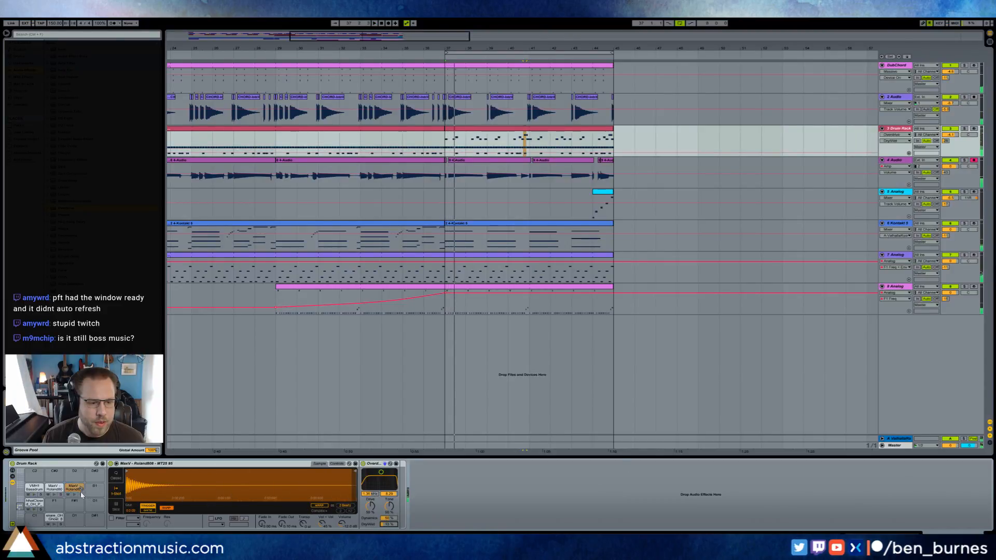
Replace the MT25 pad's sample with hiTom_OH_P_5 and relocate the pad to the empty slot below.
{"action": "left_click", "coordinate": [22, 147]}
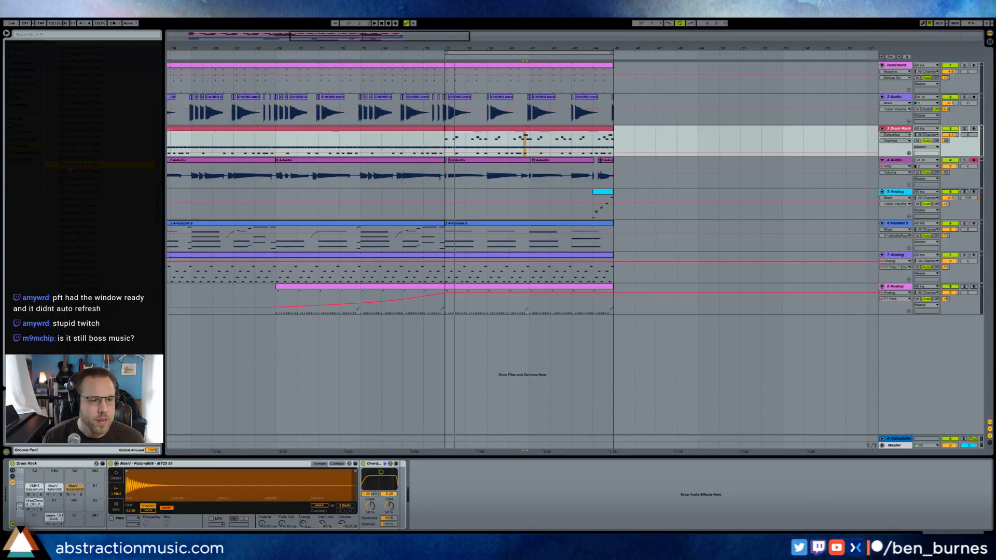
{"action": "key", "text": "space"}
{"action": "left_click_drag", "start_coordinate": [71, 492], "coordinate": [81, 490]}
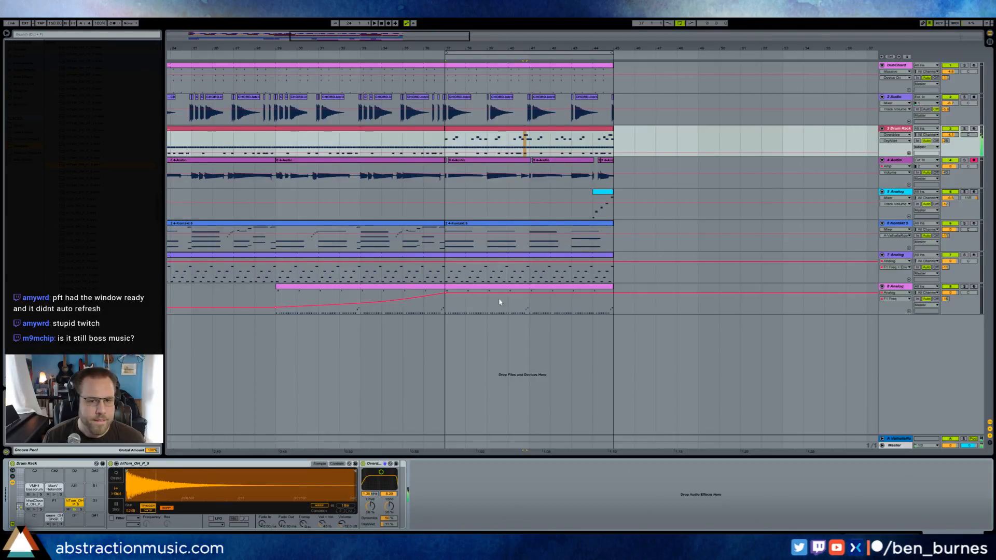
Move the three fill notes at the end of the drum clip down to the tom pad's row and play them.
{"action": "double_click", "coordinate": [595, 130]}
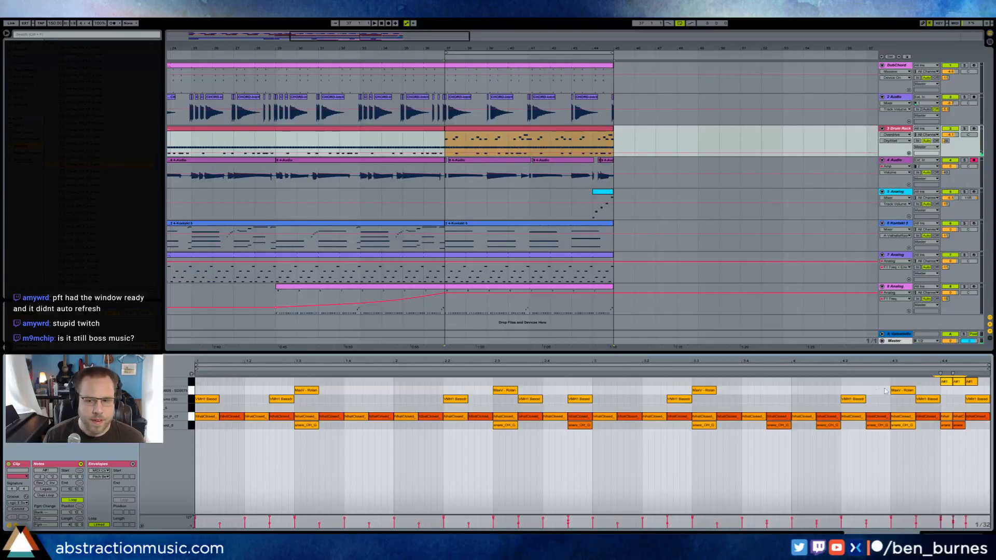
{"action": "left_click_drag", "start_coordinate": [929, 379], "coordinate": [978, 387]}
{"action": "key", "text": "Down"}
{"action": "key", "text": "Down"}
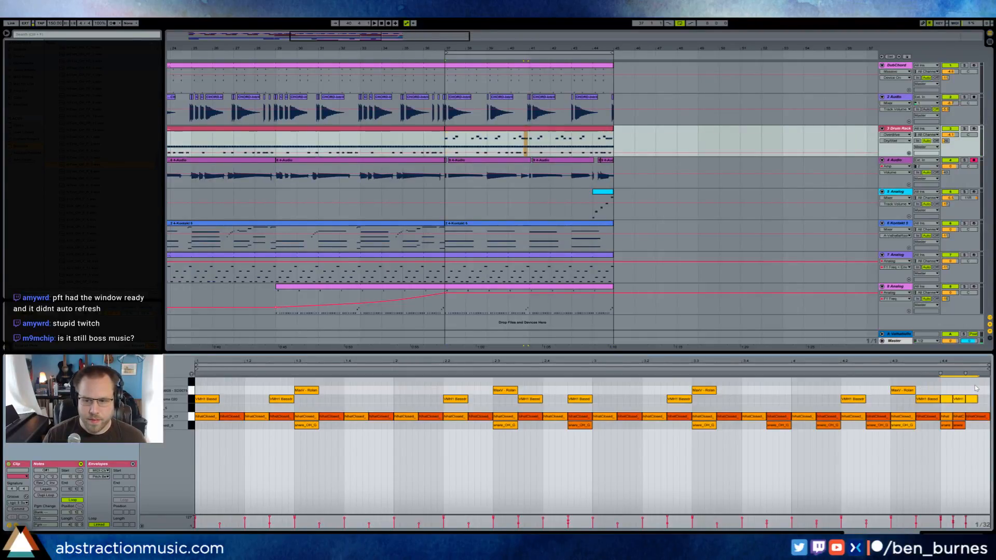
{"action": "key", "text": "space"}
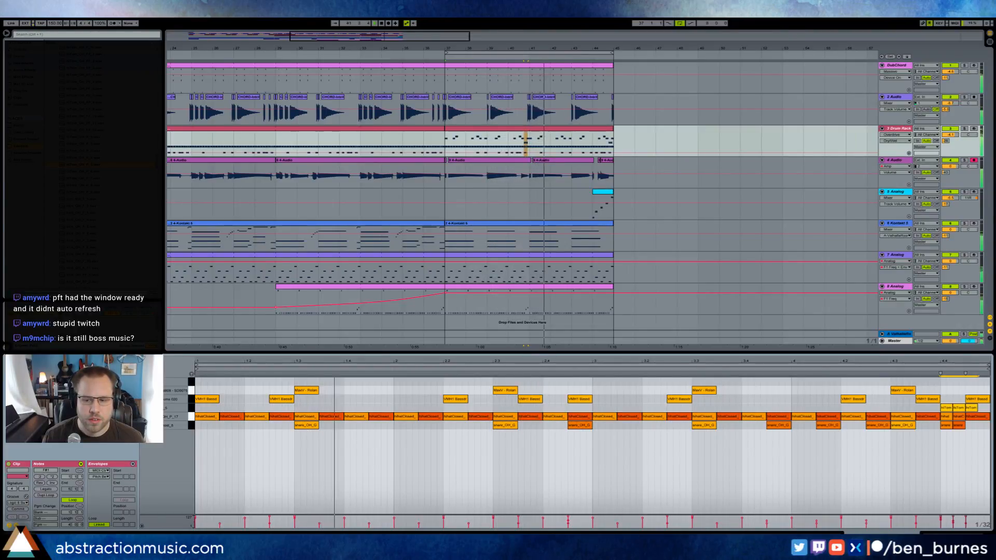
Shorten the end of the tom pad's sample and adjust its fade-out and volume.
{"action": "key", "text": "shift+Tab"}
{"action": "left_click_drag", "start_coordinate": [356, 471], "coordinate": [170, 472]}
{"action": "left_click_drag", "start_coordinate": [282, 524], "coordinate": [283, 493]}
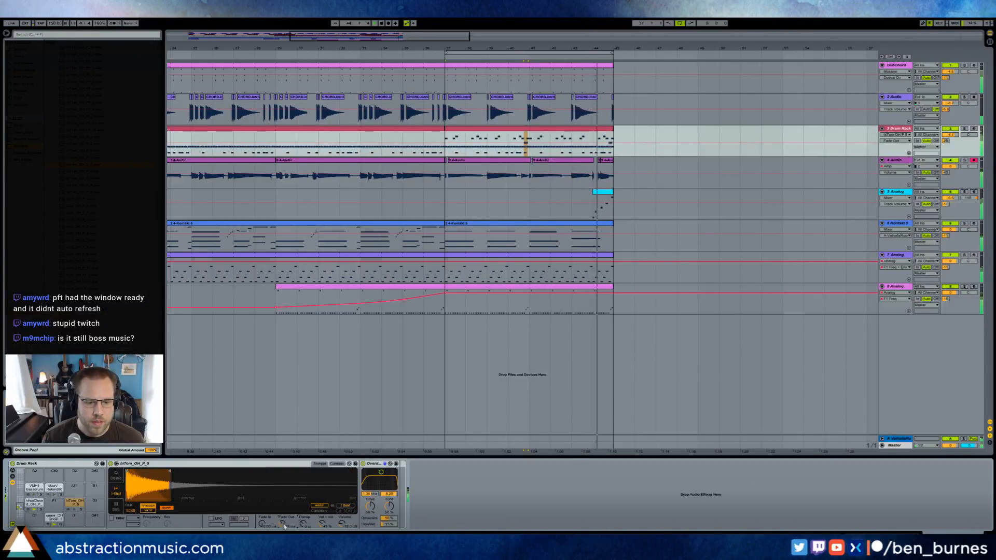
{"action": "left_click_drag", "start_coordinate": [342, 526], "coordinate": [341, 518]}
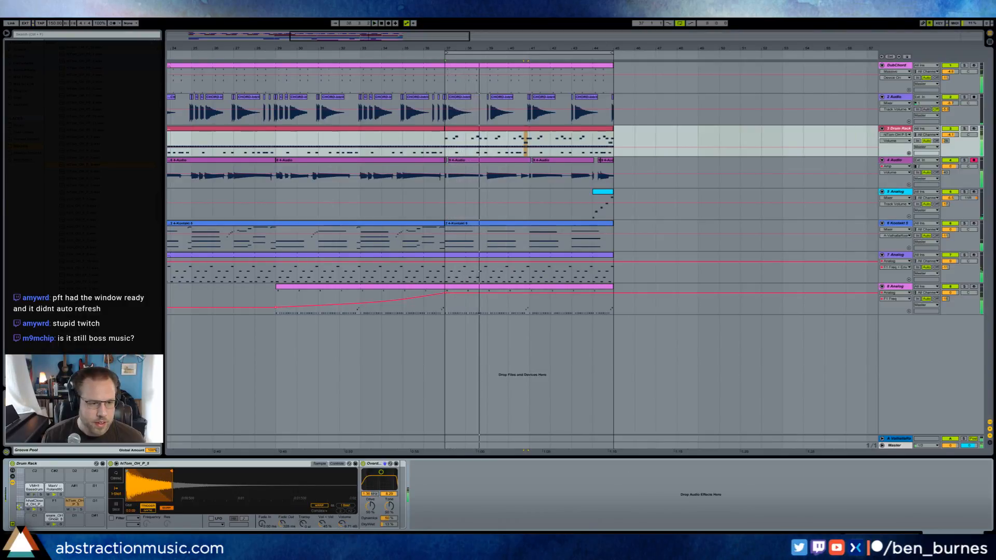
Swap the tom pad's sample for hiTom_OH_FF_10 and adjust its fade-out.
{"action": "left_click", "coordinate": [87, 124]}
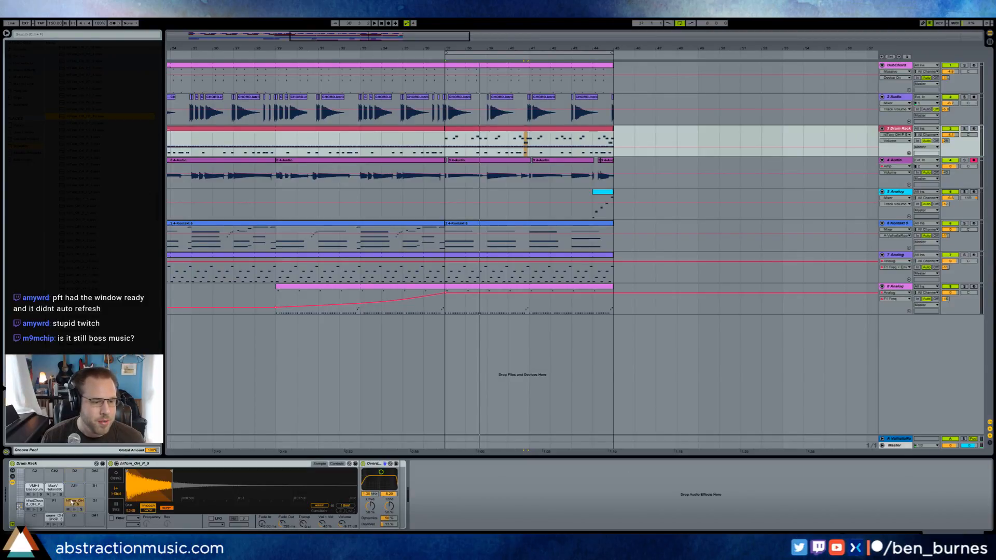
{"action": "left_click_drag", "start_coordinate": [87, 116], "coordinate": [183, 470]}
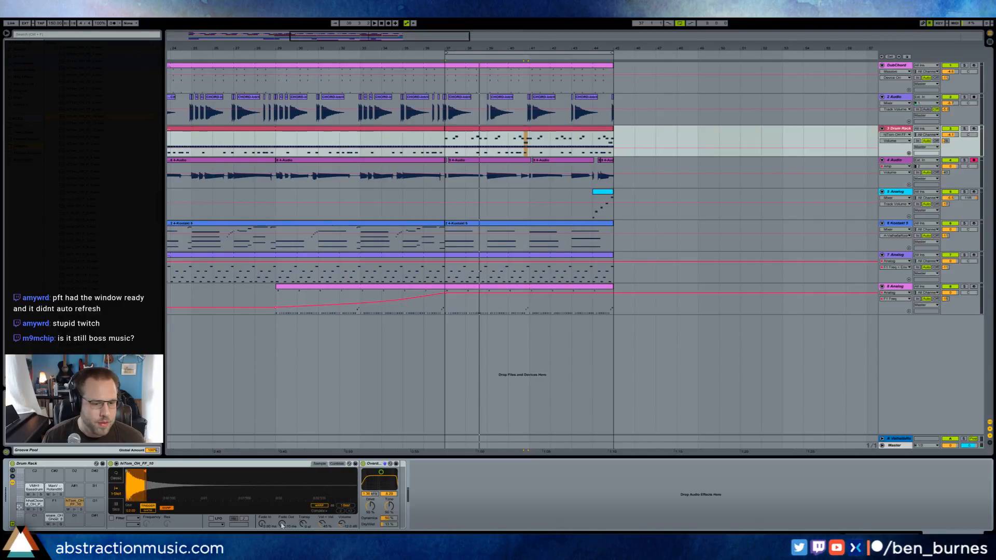
{"action": "left_click_drag", "start_coordinate": [282, 523], "coordinate": [282, 516]}
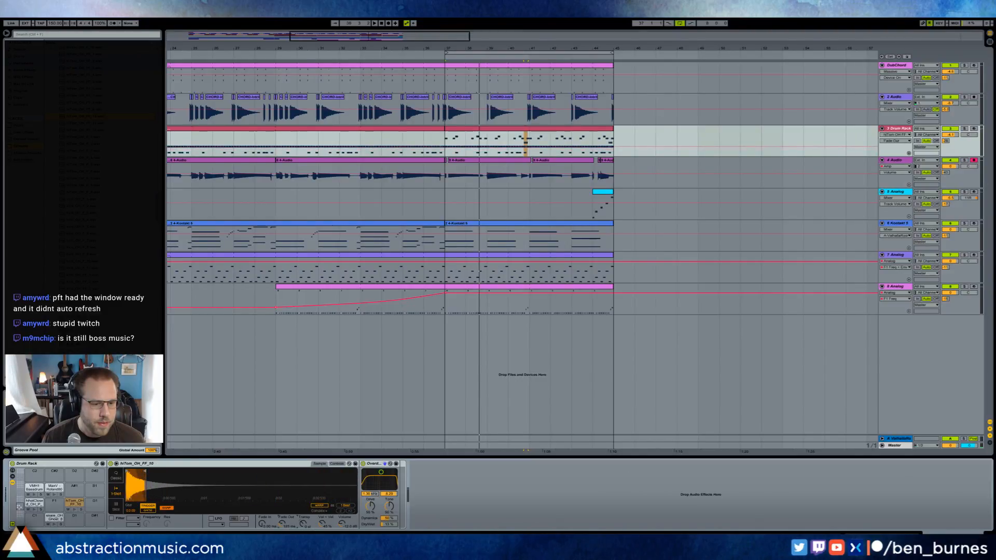
Adjust the tom pad's Overdrive dry/wet amount and filter frequency while playing the loop.
{"action": "left_click", "coordinate": [389, 524]}
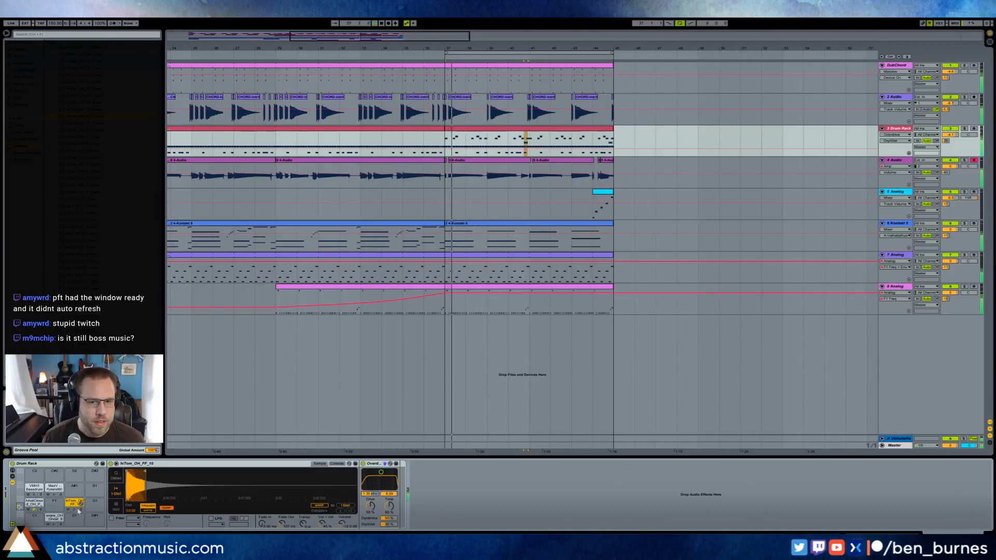
{"action": "mouse_move", "coordinate": [381, 473]}
{"action": "left_mouse_down"}
{"action": "mouse_move", "coordinate": [365, 516]}
{"action": "mouse_move", "coordinate": [381, 478]}
{"action": "left_mouse_up"}
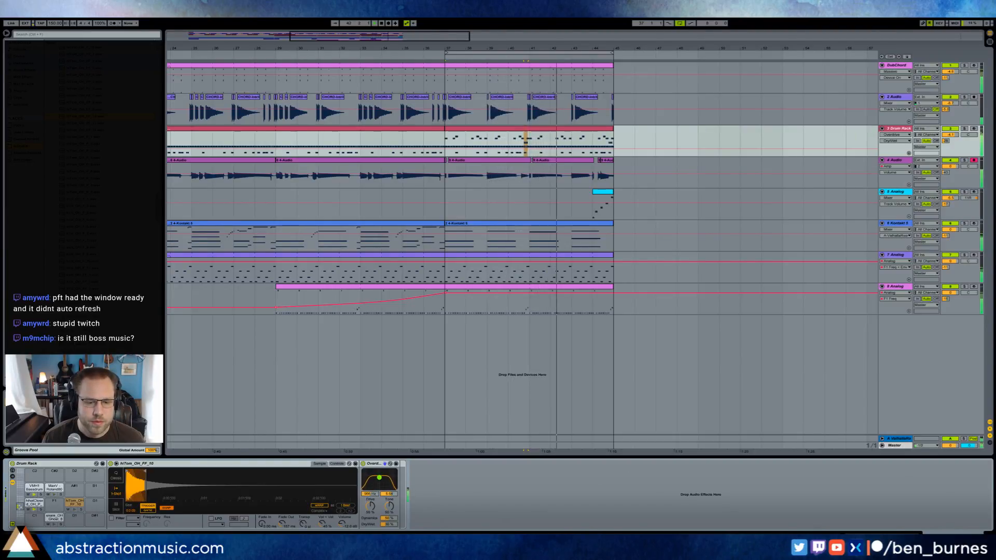
{"action": "key", "text": "space"}
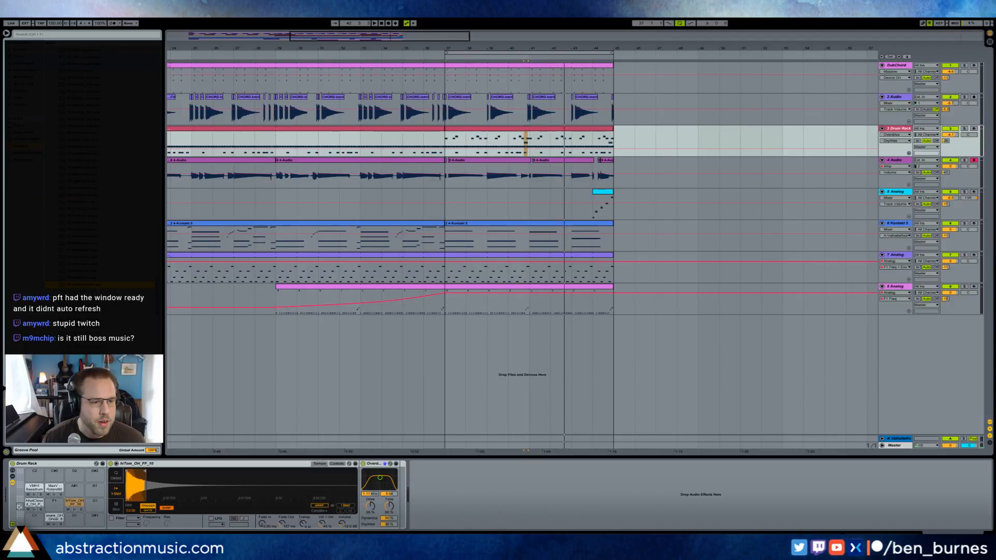
Delete the tom pad from the Drum Rack and load the TR-808Shaker01 sample on the pad above it.
{"action": "left_click", "coordinate": [81, 489]}
{"action": "left_click", "coordinate": [73, 503]}
{"action": "left_click", "coordinate": [75, 487]}
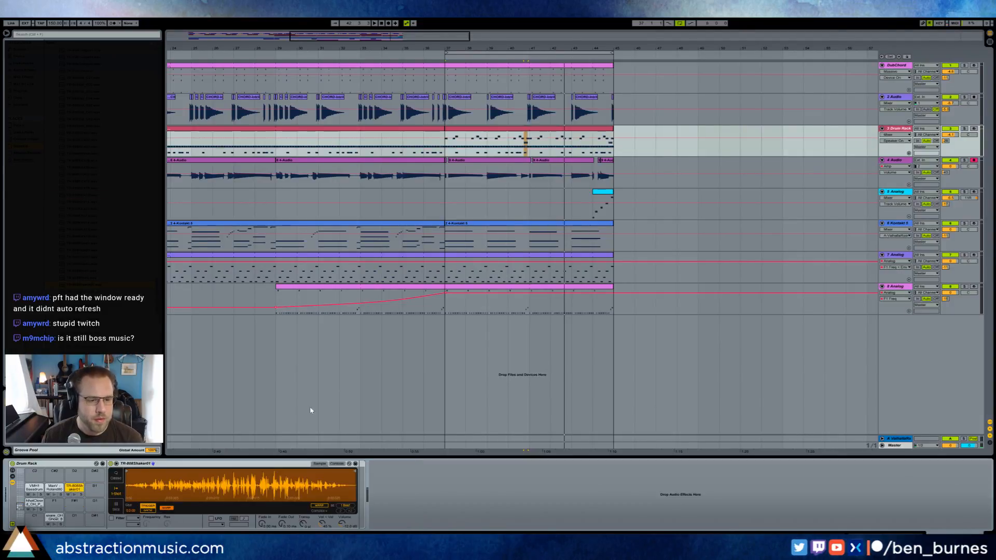
Move the three fill notes at the end of the drum clip up to the shaker pad's row and play them.
{"action": "double_click", "coordinate": [582, 128]}
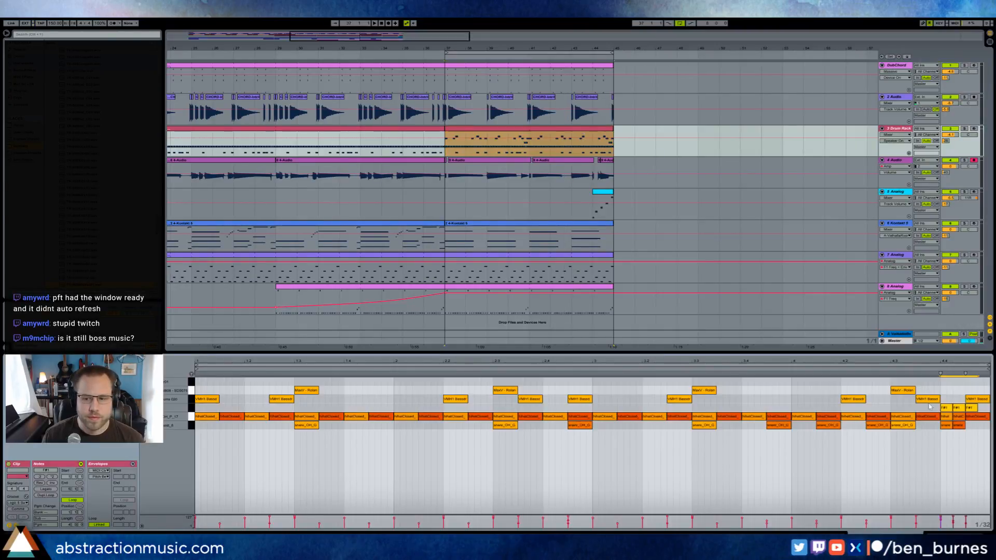
{"action": "key", "text": "Up"}
{"action": "key", "text": "Up"}
{"action": "key", "text": "Up"}
{"action": "key", "text": "Up"}
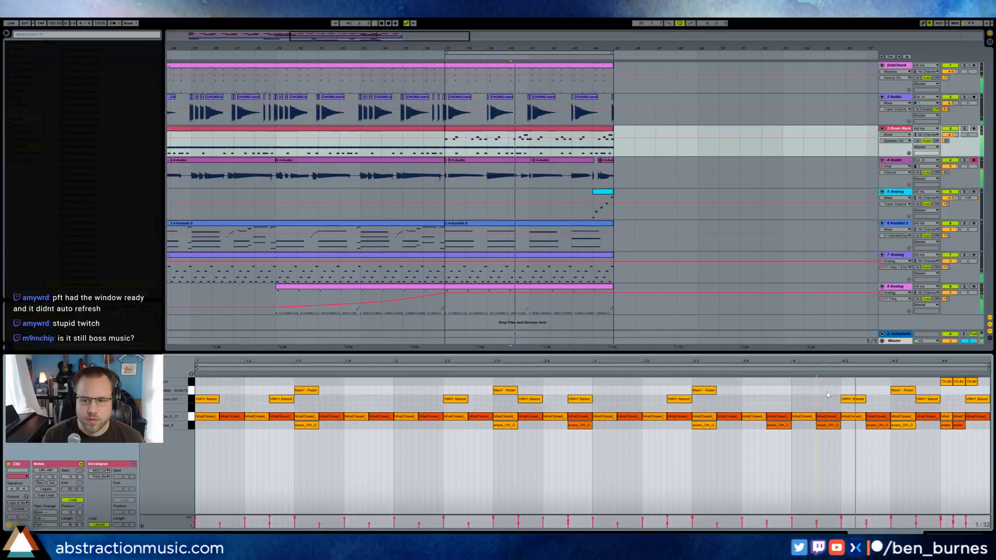
{"action": "key", "text": "shift+Tab"}
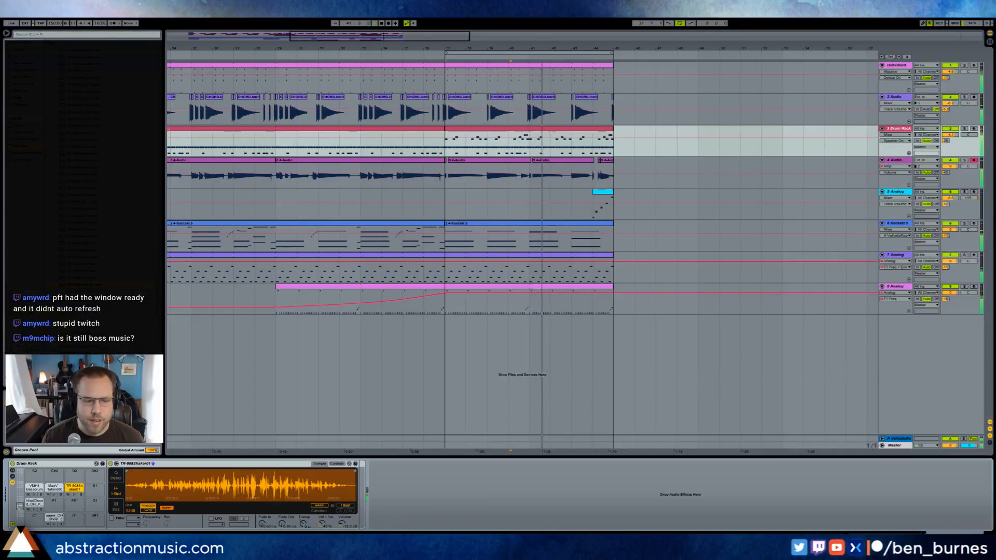
Adjust the shaker sample's volume, show the Drum Rack's chain list and lower the shaker chain's volume.
{"action": "left_click_drag", "start_coordinate": [343, 523], "coordinate": [276, 514]}
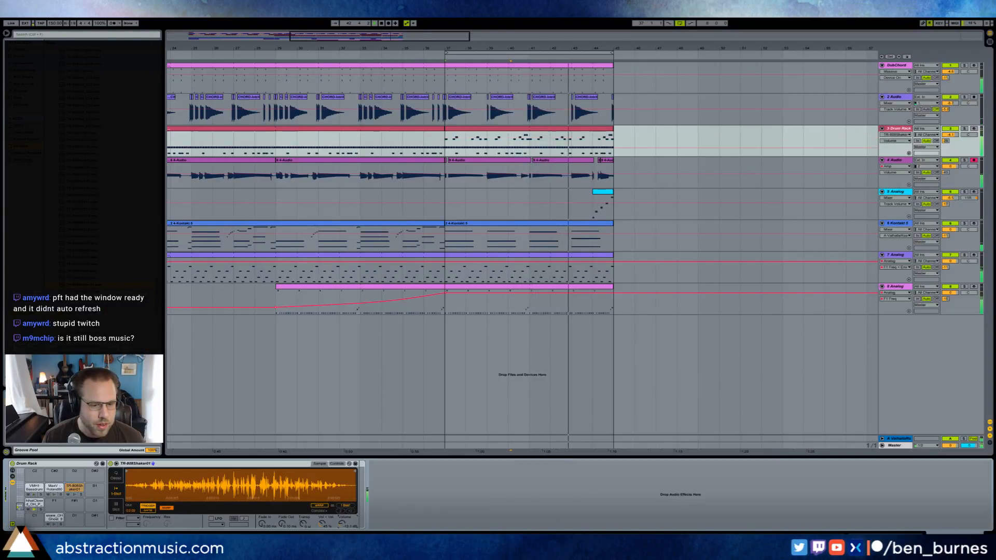
{"action": "left_click", "coordinate": [13, 482]}
{"action": "left_click_drag", "start_coordinate": [157, 504], "coordinate": [158, 514]}
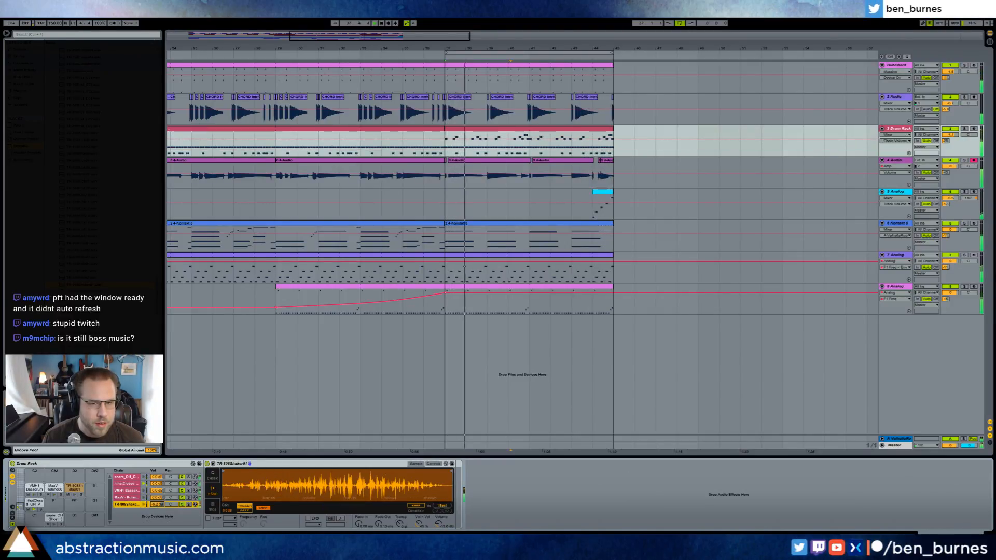
{"action": "left_click", "coordinate": [521, 60]}
{"action": "left_click_drag", "start_coordinate": [157, 505], "coordinate": [157, 510]}
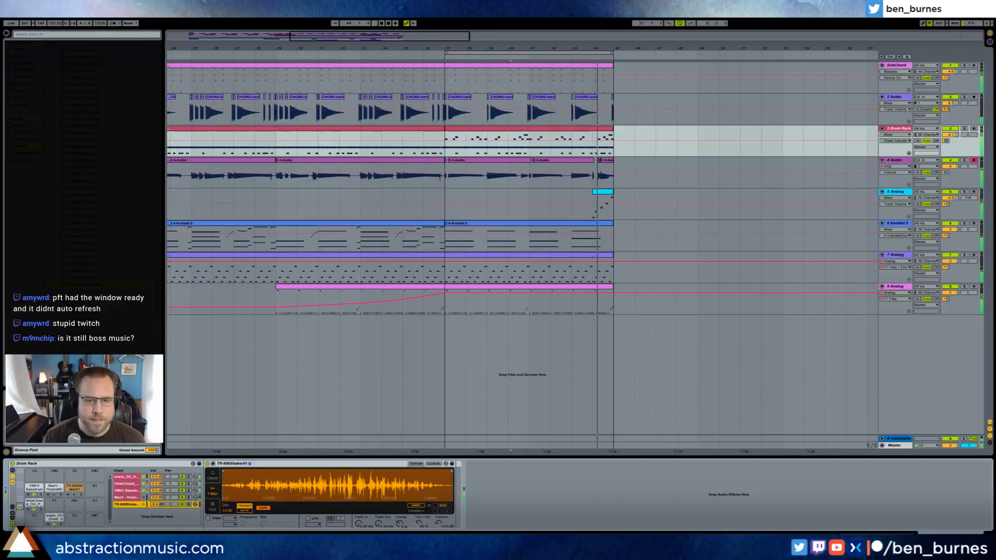
Duplicate the eight bars from bar 37 on the DubChord and 2 Audio tracks and move the copies to start at bar 47.
{"action": "left_click_drag", "start_coordinate": [368, 37], "coordinate": [582, 80]}
{"action": "left_click", "coordinate": [390, 63]}
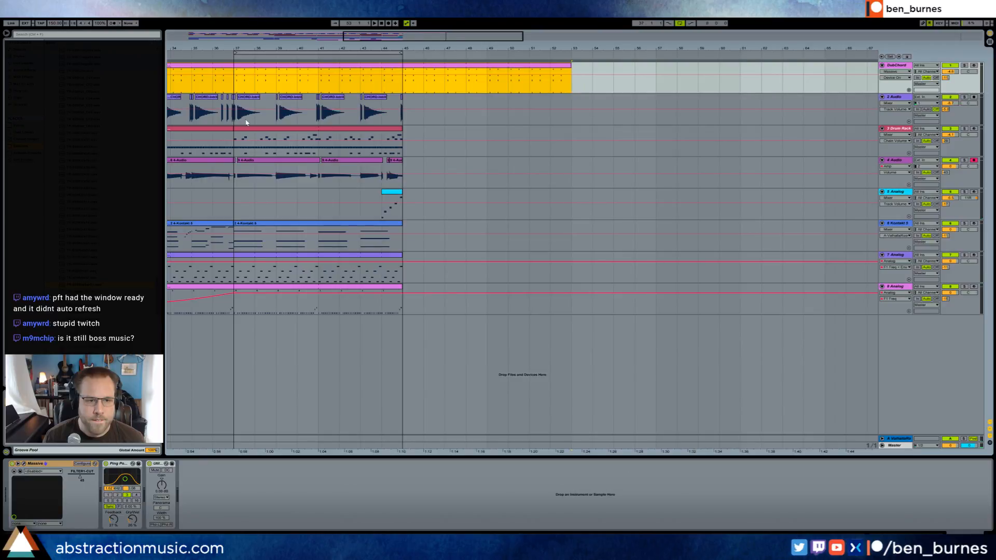
{"action": "left_click_drag", "start_coordinate": [236, 115], "coordinate": [399, 115]}
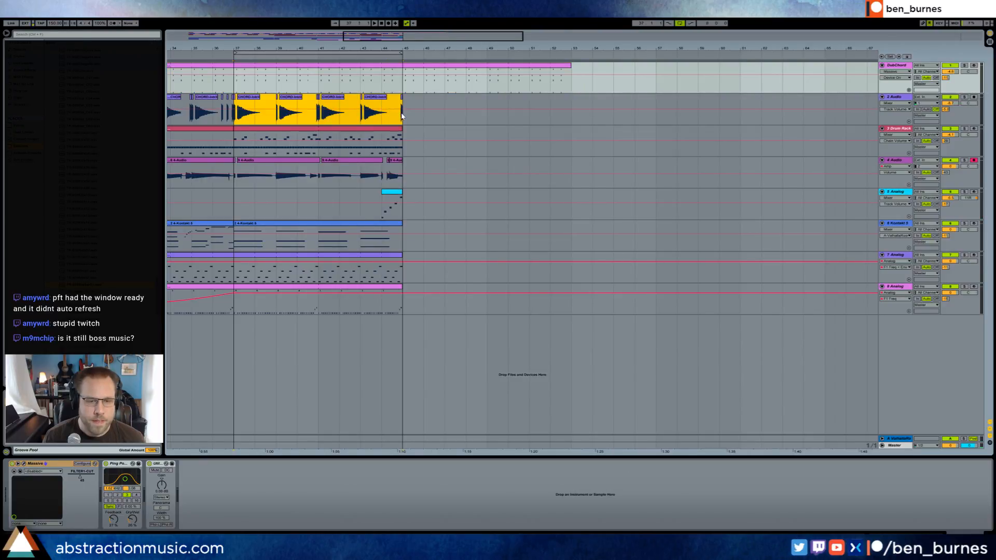
{"action": "key", "text": "ctrl+d"}
{"action": "mouse_move", "coordinate": [403, 129]}
{"action": "left_mouse_down"}
{"action": "mouse_move", "coordinate": [573, 139]}
{"action": "mouse_move", "coordinate": [406, 148]}
{"action": "left_mouse_up"}
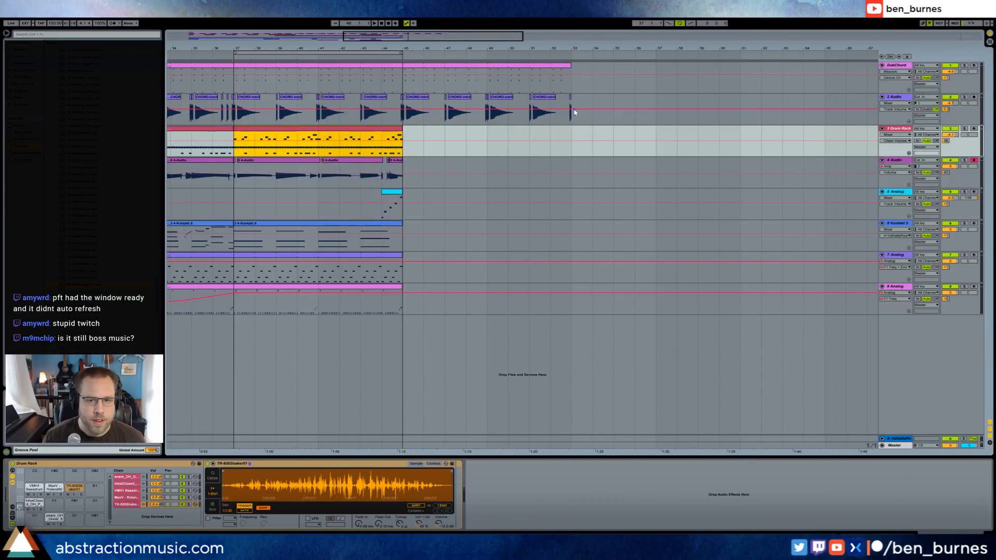
{"action": "left_click_drag", "start_coordinate": [573, 117], "coordinate": [450, 68]}
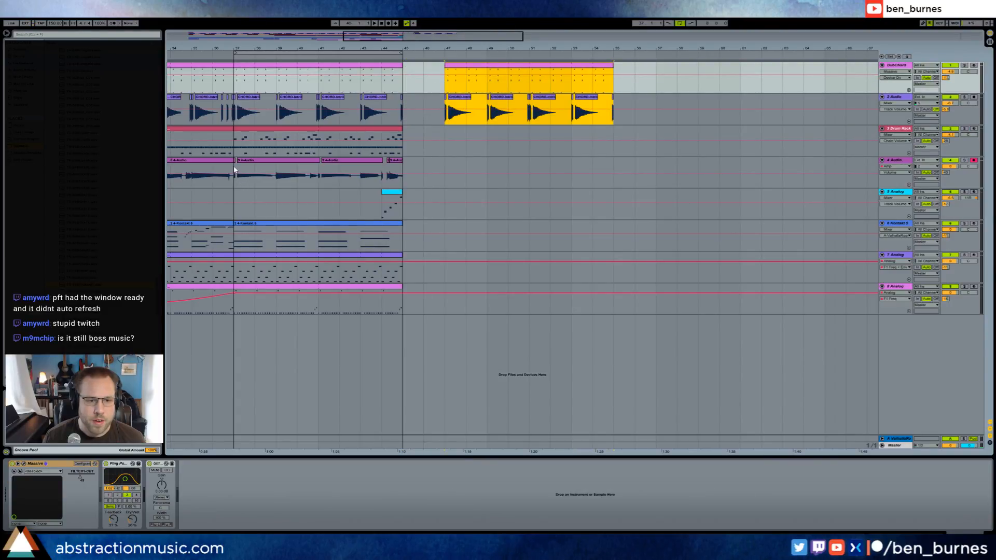
Copy the 4 Audio material from bars 37 to 39 and paste it at bar 45.
{"action": "left_click_drag", "start_coordinate": [234, 169], "coordinate": [275, 170]}
{"action": "key", "text": "ctrl+c"}
{"action": "left_click", "coordinate": [404, 169]}
{"action": "key", "text": "ctrl+v"}
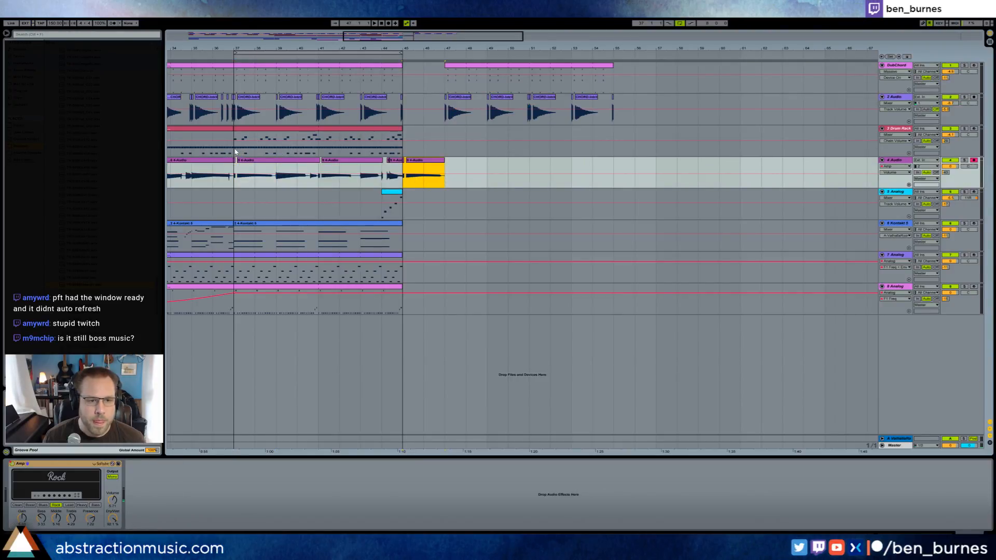
Copy the 3 Drum Rack clip from bars 37 to 45 and paste it at bar 47.
{"action": "left_click", "coordinate": [250, 131]}
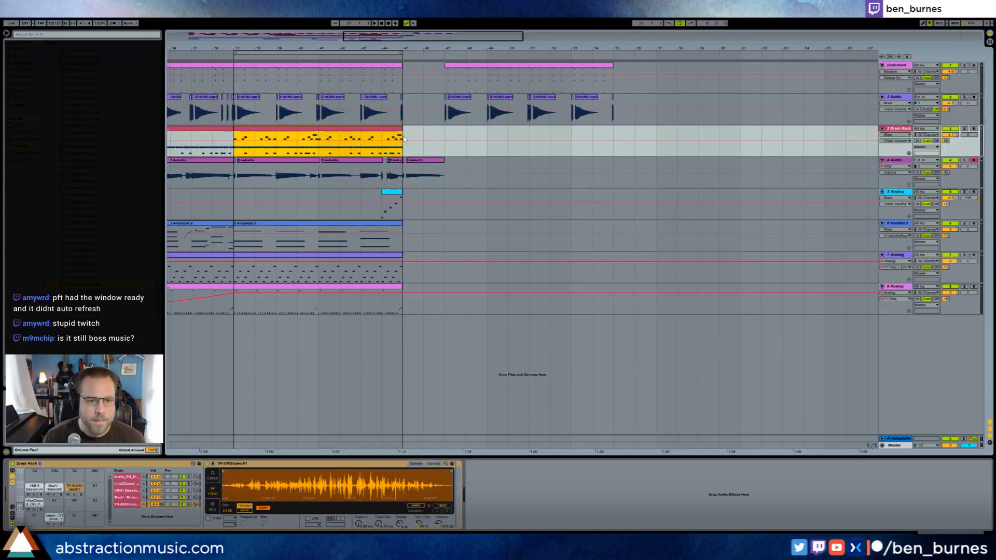
{"action": "left_click", "coordinate": [445, 153]}
{"action": "key", "text": "ctrl+v"}
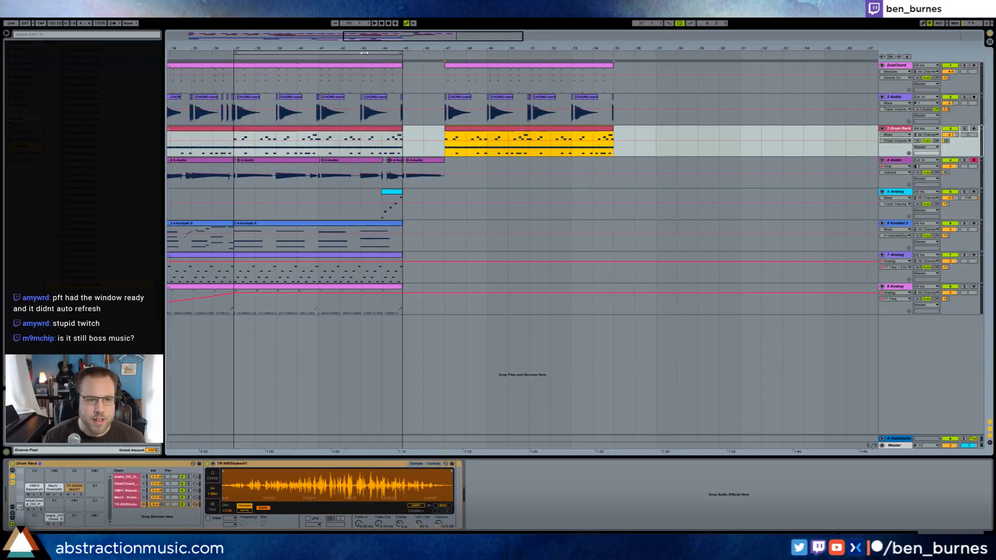
Fill bars 45 to 47 of the 3 Drum Rack track with the drum pattern from bar 29 and open the new clip's notes.
{"action": "scroll", "coordinate": [234, 184], "scroll_direction": "left", "scroll_amount": 5}
{"action": "scroll", "coordinate": [219, 154], "scroll_direction": "left", "scroll_amount": 2}
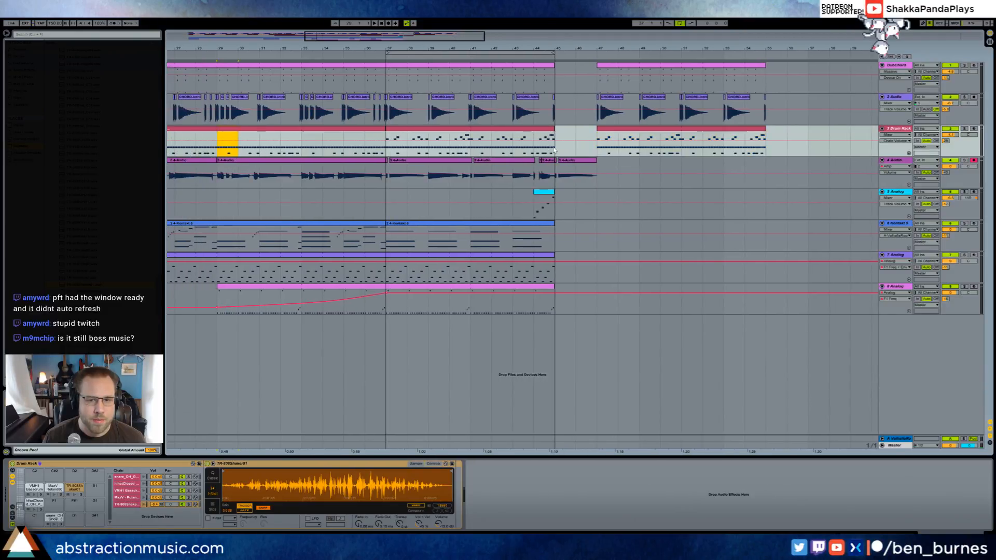
{"action": "double_click", "coordinate": [573, 135]}
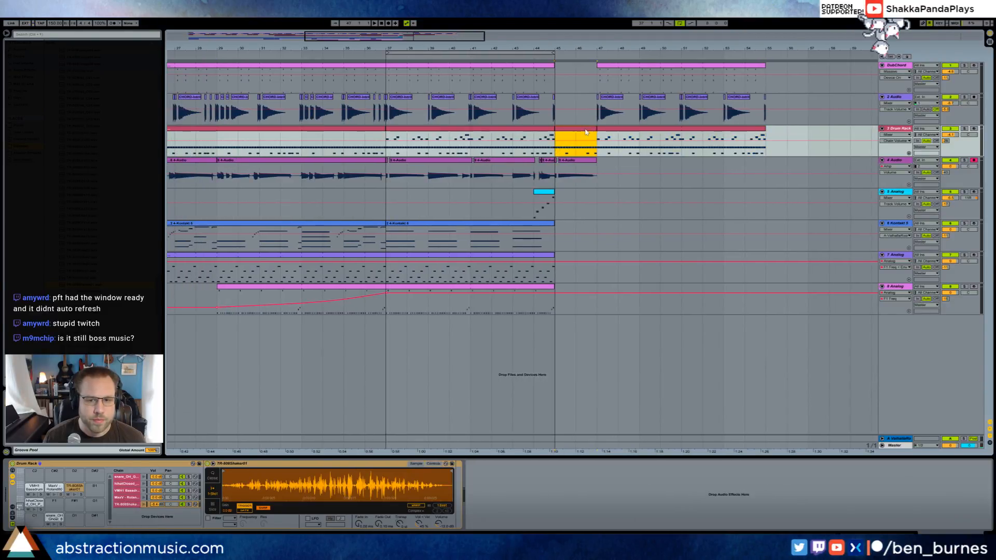
{"action": "left_click", "coordinate": [248, 466]}
{"action": "left_click_drag", "start_coordinate": [271, 364], "coordinate": [854, 183]}
{"action": "left_click", "coordinate": [585, 132]}
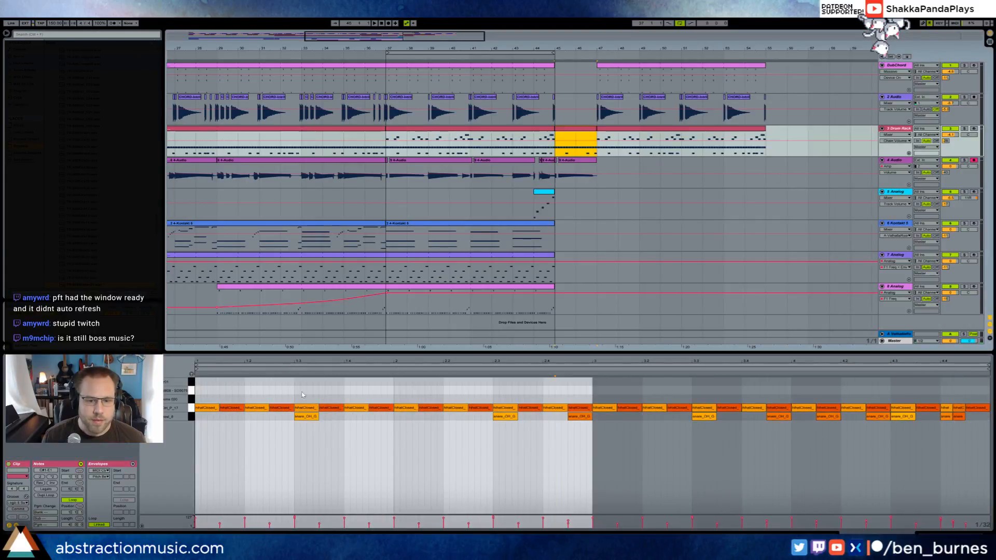
Add two bass drum notes in the new drum clip's first bar and delete the hi-hat and snare notes ahead of its closing hits.
{"action": "left_click", "coordinate": [198, 399]}
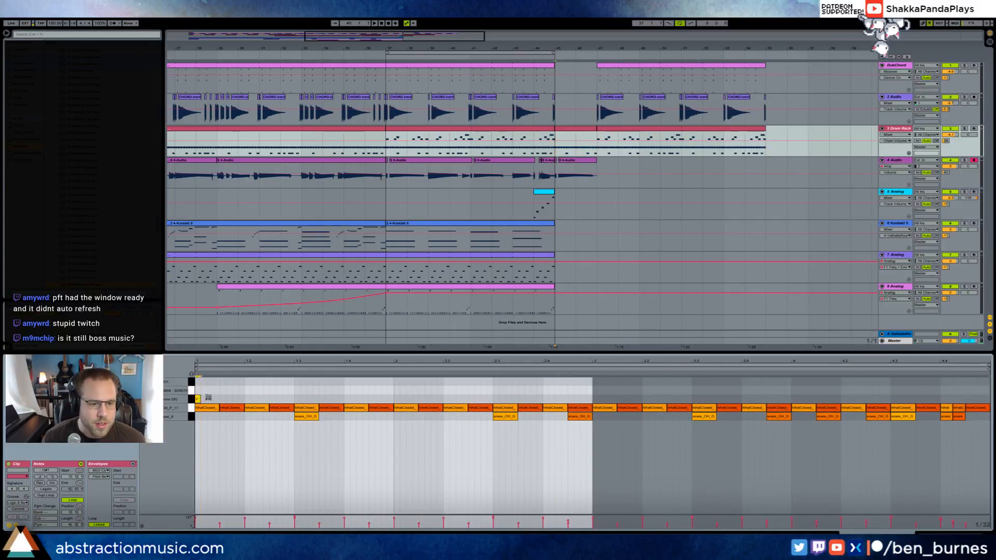
{"action": "double_click", "coordinate": [273, 401]}
{"action": "left_click_drag", "start_coordinate": [282, 400], "coordinate": [295, 400]}
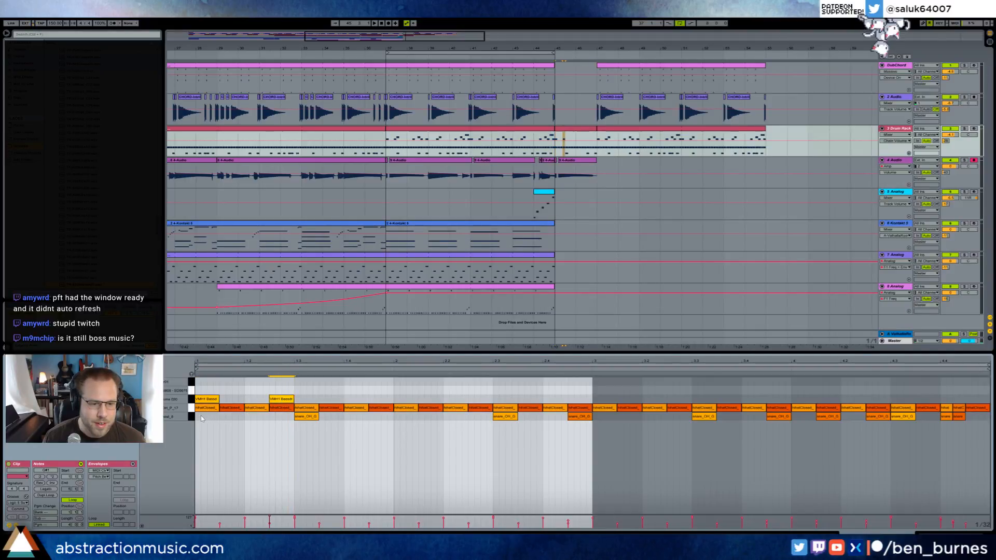
{"action": "left_click_drag", "start_coordinate": [200, 408], "coordinate": [556, 408]}
{"action": "key", "text": "Delete"}
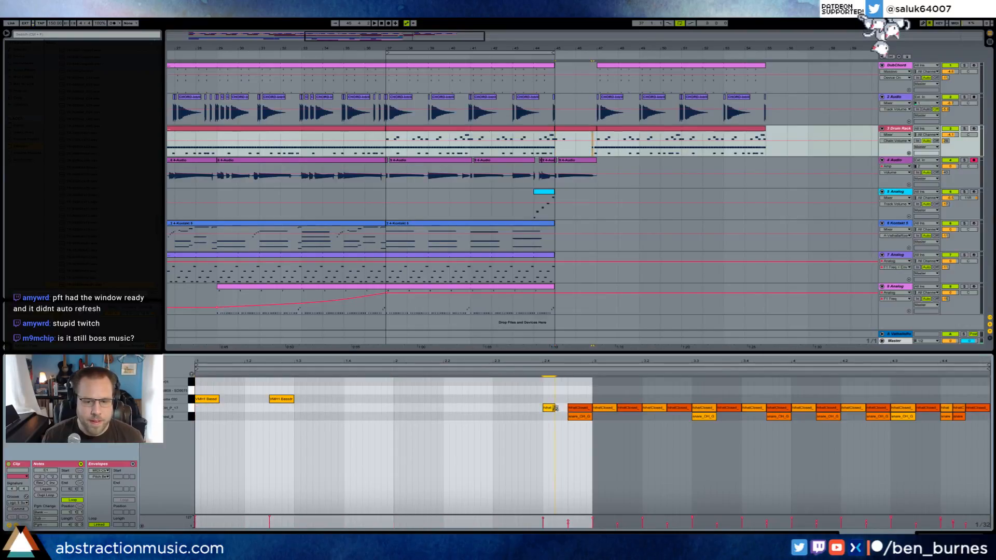
Play the drum break and move the second bass drum note earlier so it directly follows the first one.
{"action": "key", "text": "space"}
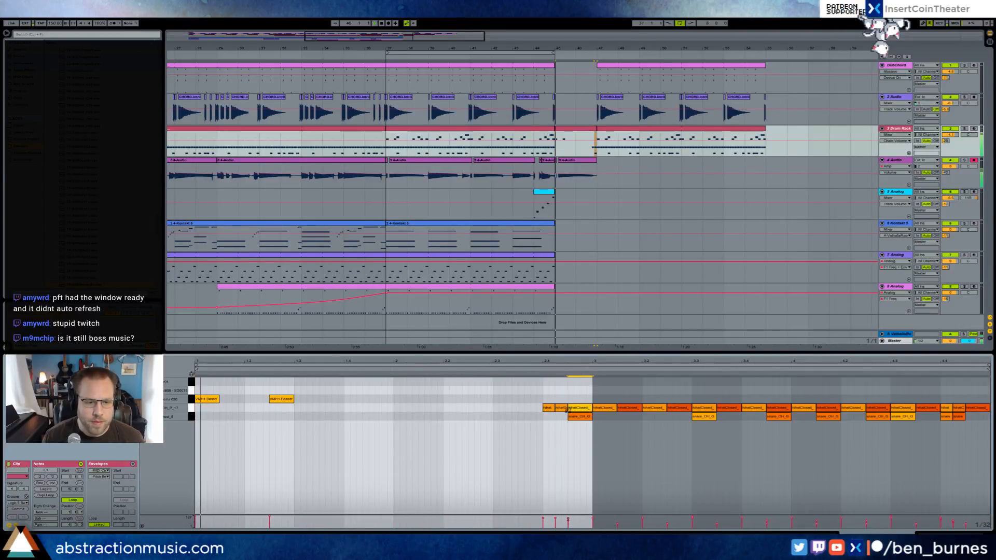
{"action": "left_click_drag", "start_coordinate": [283, 399], "coordinate": [233, 399]}
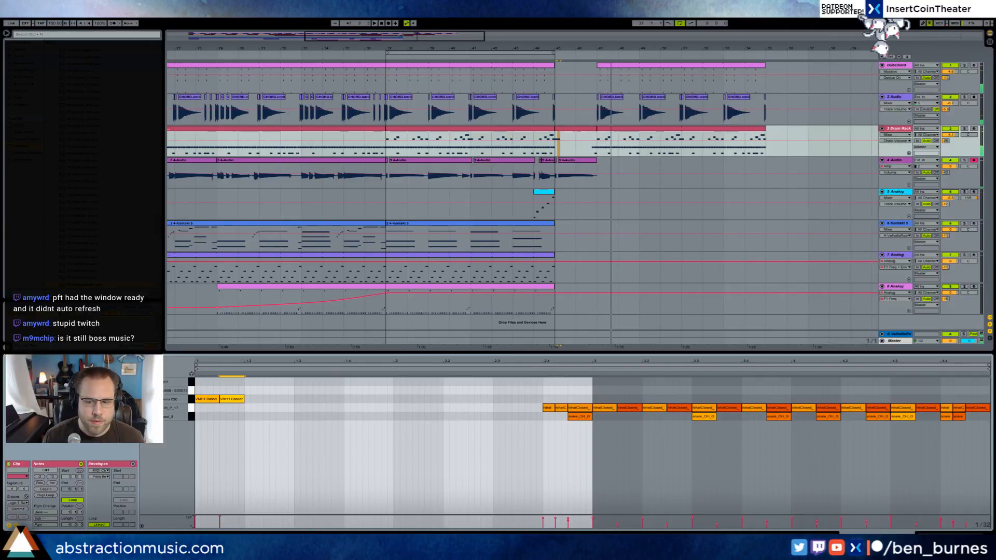
{"action": "key", "text": "shift+Tab"}
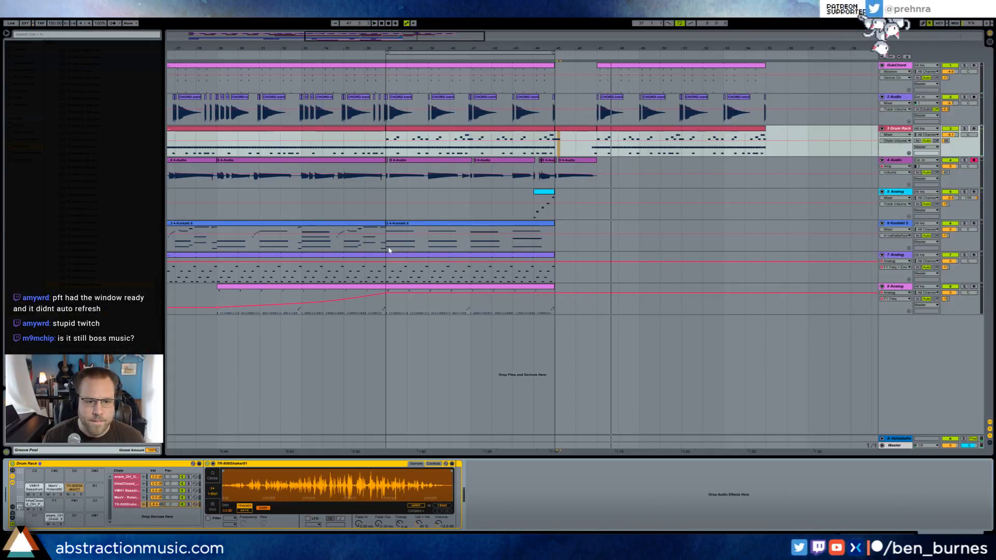
Copy the 6 Kontakt 5 material from bars 37 to 39 and paste it at bar 45.
{"action": "left_click_drag", "start_coordinate": [387, 238], "coordinate": [428, 241]}
{"action": "key", "text": "ctrl+v"}
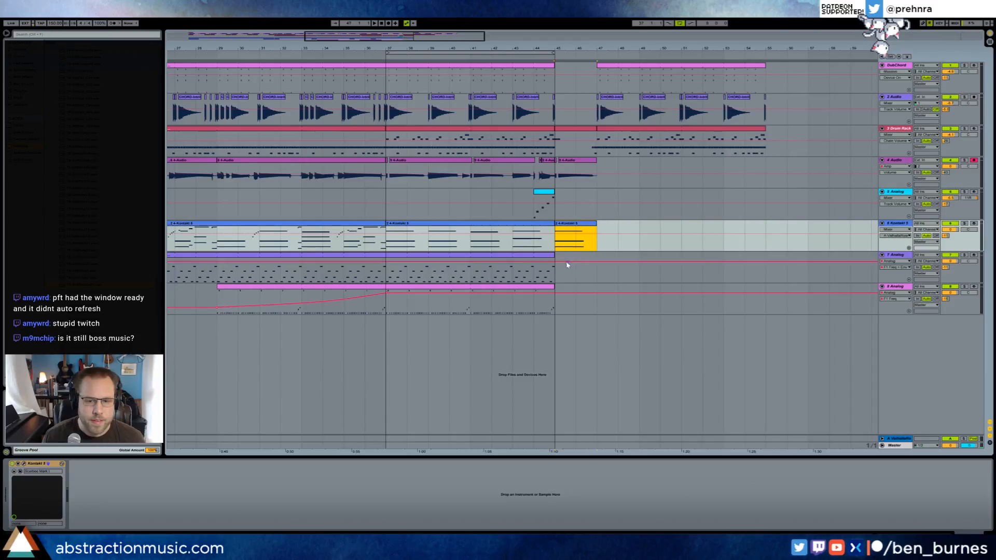
Extend the 7 Analog part from bar 45 to bar 46 and delete the added notes except those on the first hit.
{"action": "left_click_drag", "start_coordinate": [553, 255], "coordinate": [573, 257]}
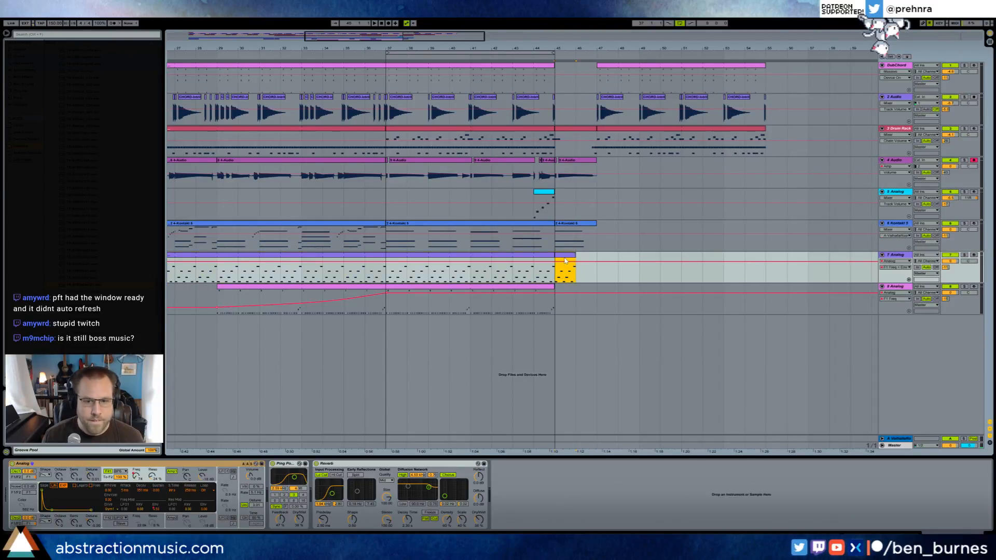
{"action": "double_click", "coordinate": [559, 277]}
{"action": "left_click_drag", "start_coordinate": [295, 482], "coordinate": [940, 378]}
{"action": "key", "text": "Delete"}
{"action": "key", "text": "shift+Tab"}
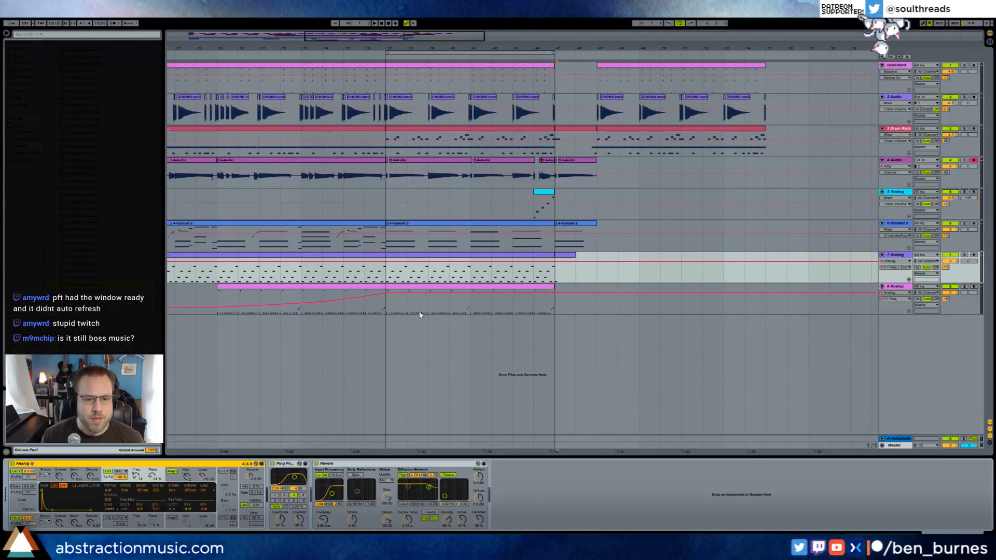
Copy the eight bars from bar 37 on the 8 Analog track and paste them at bar 47.
{"action": "left_click_drag", "start_coordinate": [390, 311], "coordinate": [427, 311]}
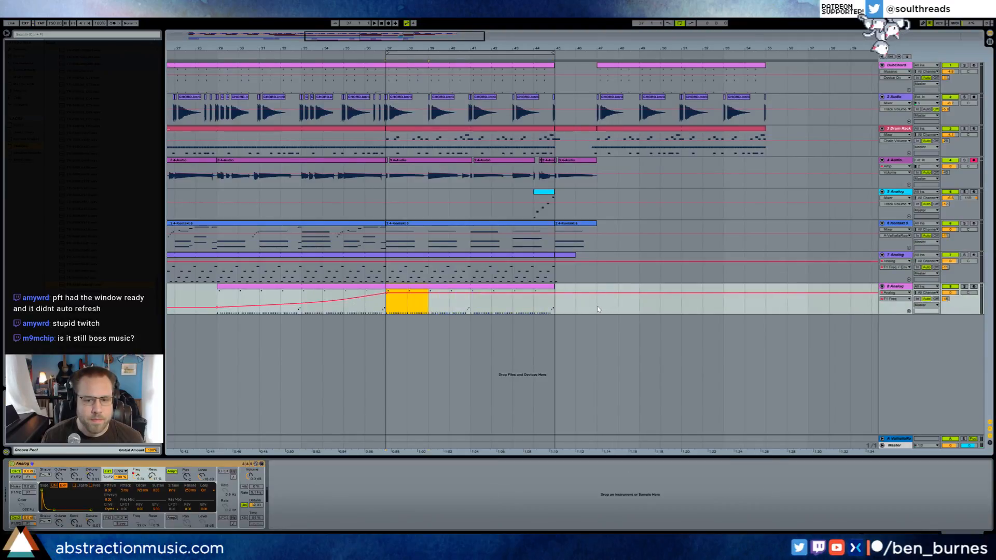
{"action": "left_click_drag", "start_coordinate": [637, 286], "coordinate": [766, 281]}
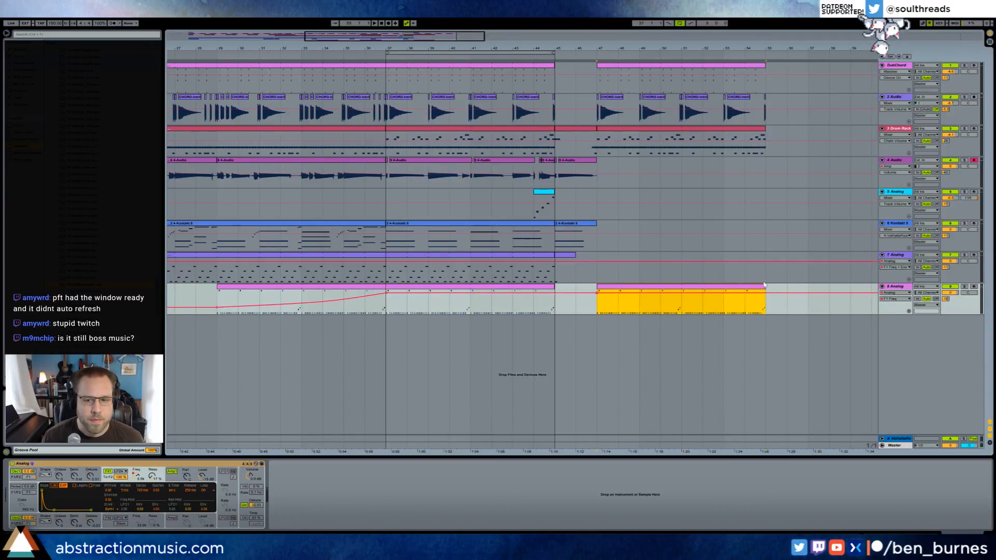
Extend the 8 Analog part from bar 45 to bar 46 and delete the notes that follow its first hit.
{"action": "left_click", "coordinate": [602, 306]}
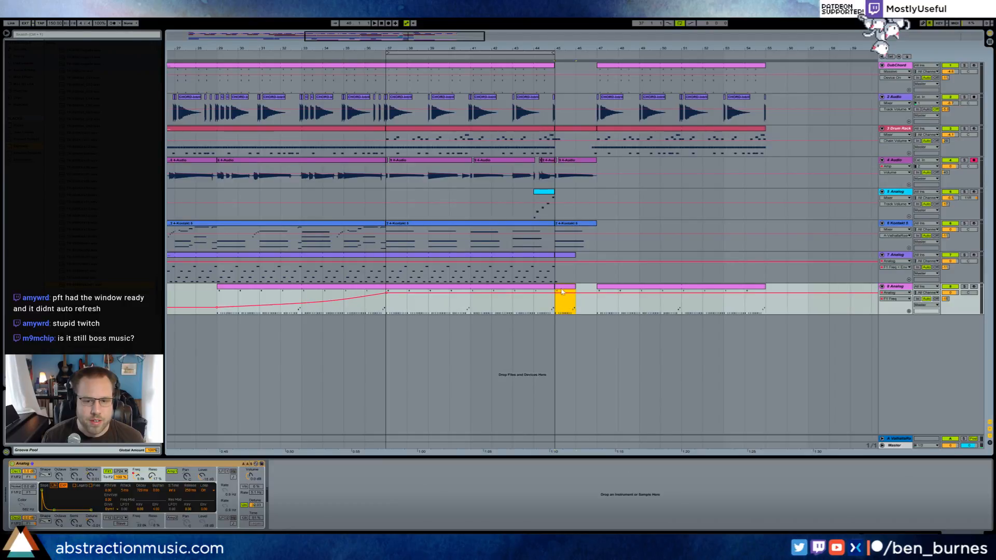
{"action": "double_click", "coordinate": [563, 292]}
{"action": "left_click_drag", "start_coordinate": [798, 385], "coordinate": [983, 513]}
{"action": "key", "text": "Delete"}
{"action": "key", "text": "shift+Tab"}
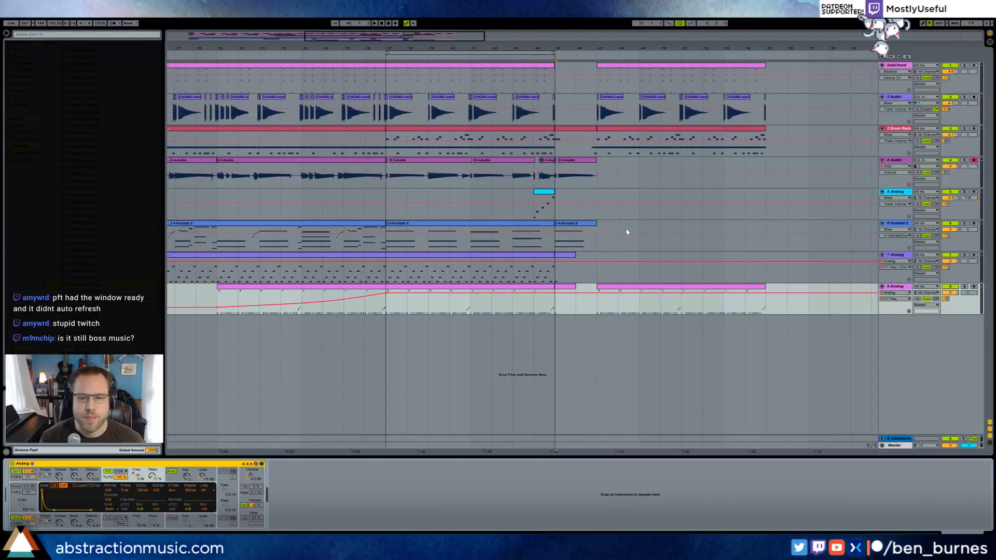
Extend the 5 Analog run clip to bar 47 and draw a one-bar held note at bar 45 above the run's last note.
{"action": "scroll", "coordinate": [422, 195], "scroll_direction": "right", "scroll_amount": 5}
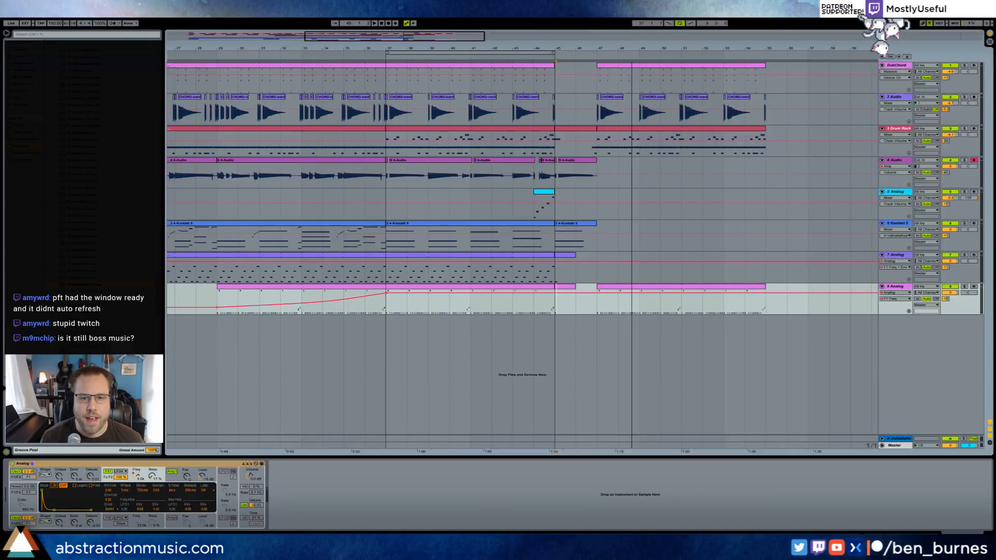
{"action": "left_click", "coordinate": [419, 194]}
{"action": "left_click_drag", "start_coordinate": [420, 193], "coordinate": [456, 195]}
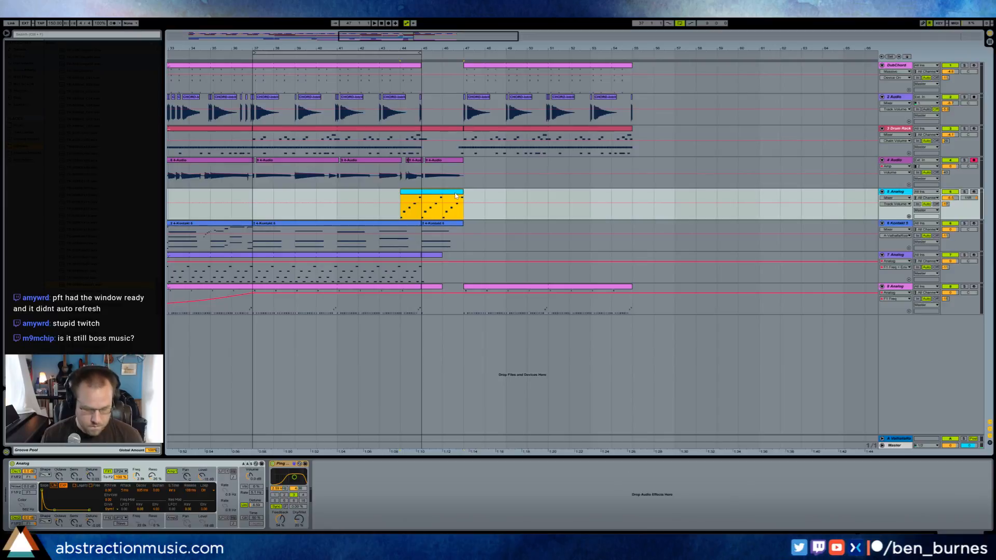
{"action": "double_click", "coordinate": [451, 194]}
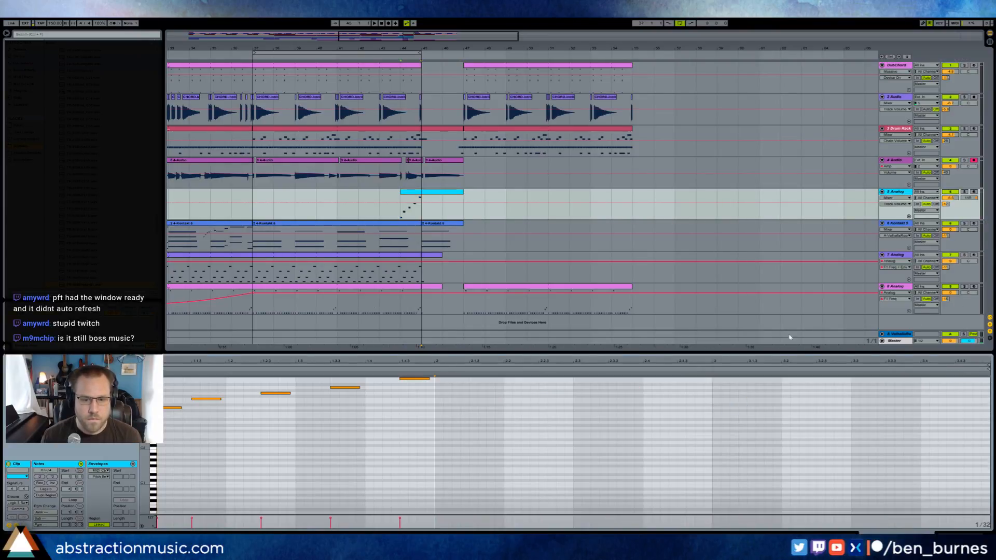
{"action": "scroll", "coordinate": [445, 393], "scroll_direction": "up", "scroll_amount": 2}
{"action": "left_click_drag", "start_coordinate": [439, 390], "coordinate": [653, 396]}
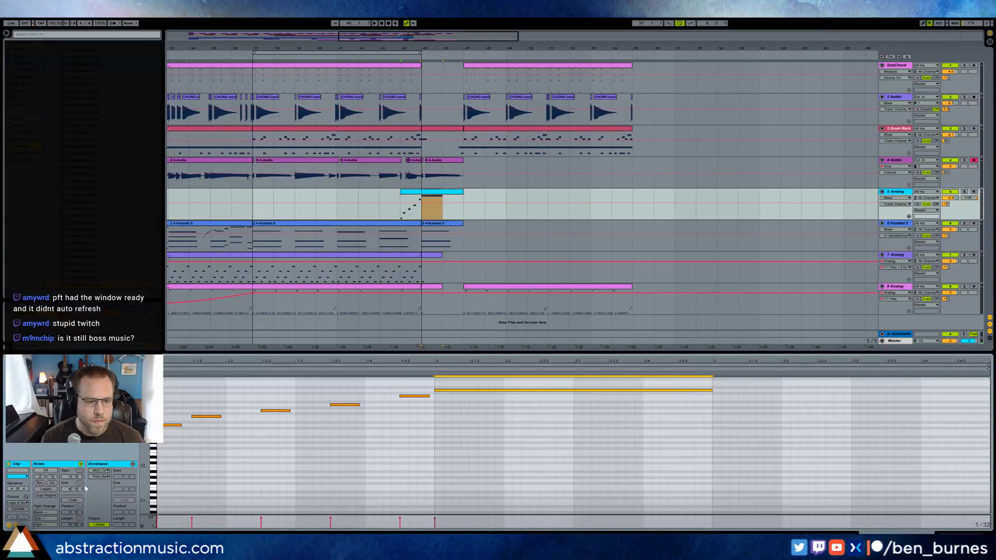
Draw a curved pitch-bend envelope in the 5 Analog clip, rising from the minimum to centre over the held note's first beat.
{"action": "key", "text": "shift+Tab"}
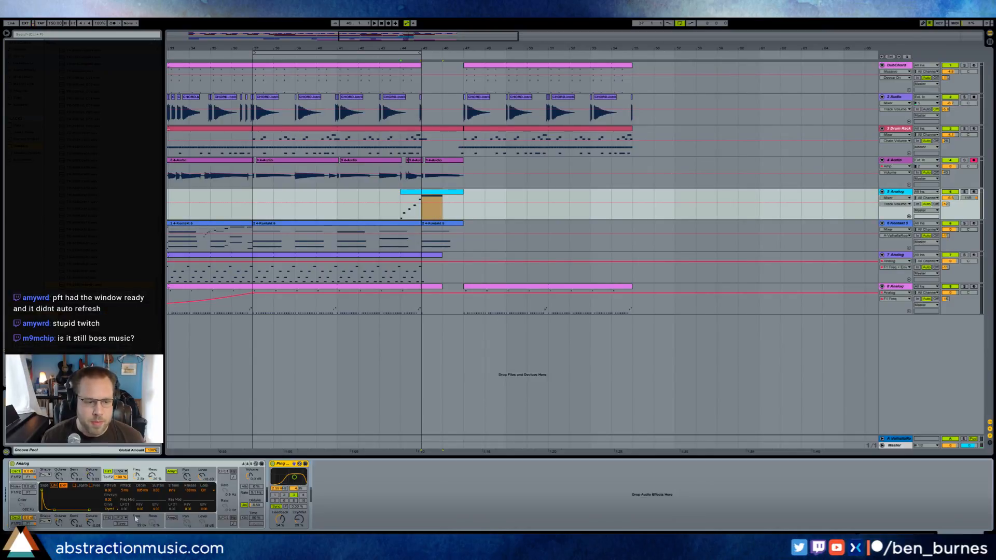
{"action": "left_click", "coordinate": [241, 506]}
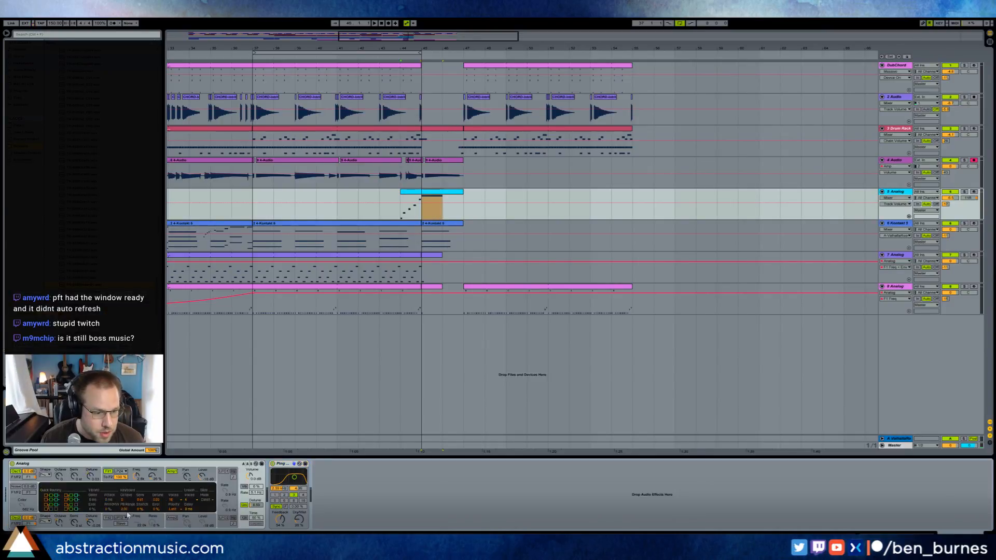
{"action": "left_click", "coordinate": [430, 196]}
{"action": "key", "text": "shift+Tab"}
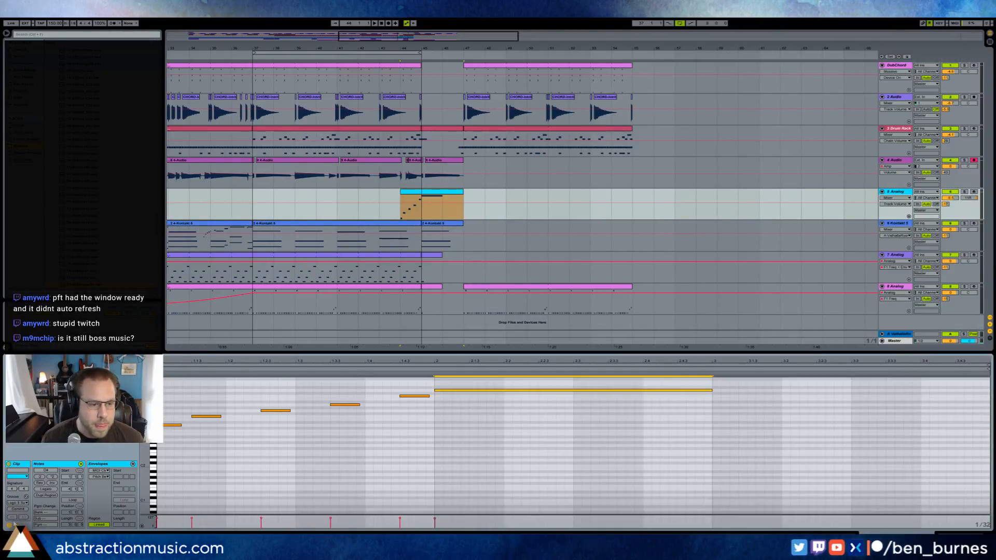
{"action": "double_click", "coordinate": [17, 525]}
{"action": "left_click", "coordinate": [428, 425]}
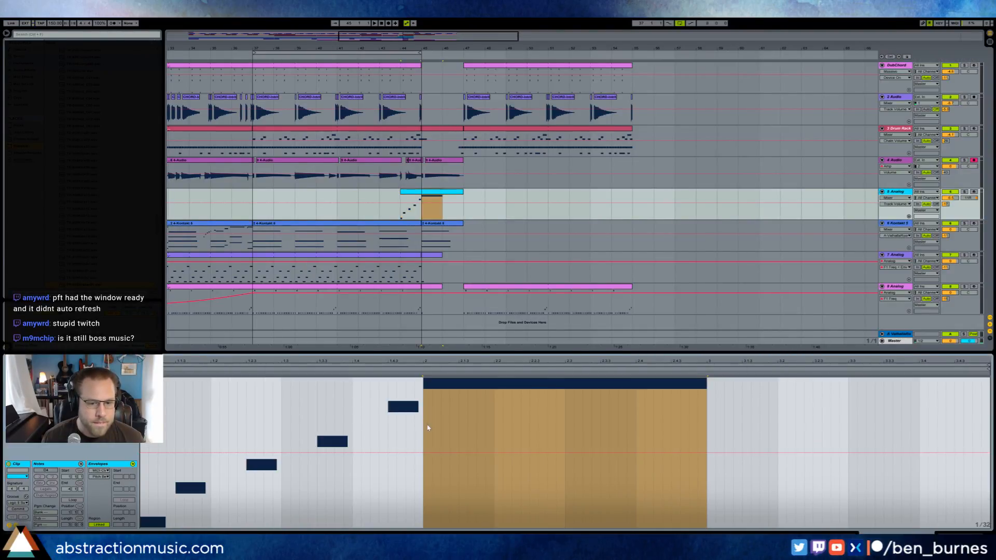
{"action": "left_click_drag", "start_coordinate": [425, 429], "coordinate": [489, 529]}
{"action": "left_click", "coordinate": [494, 528]}
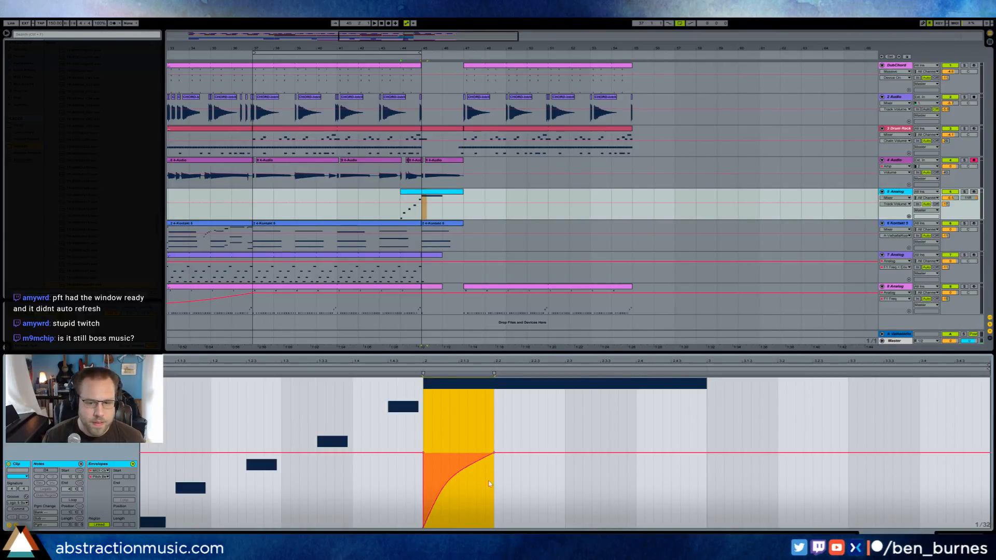
{"action": "left_click", "coordinate": [625, 463]}
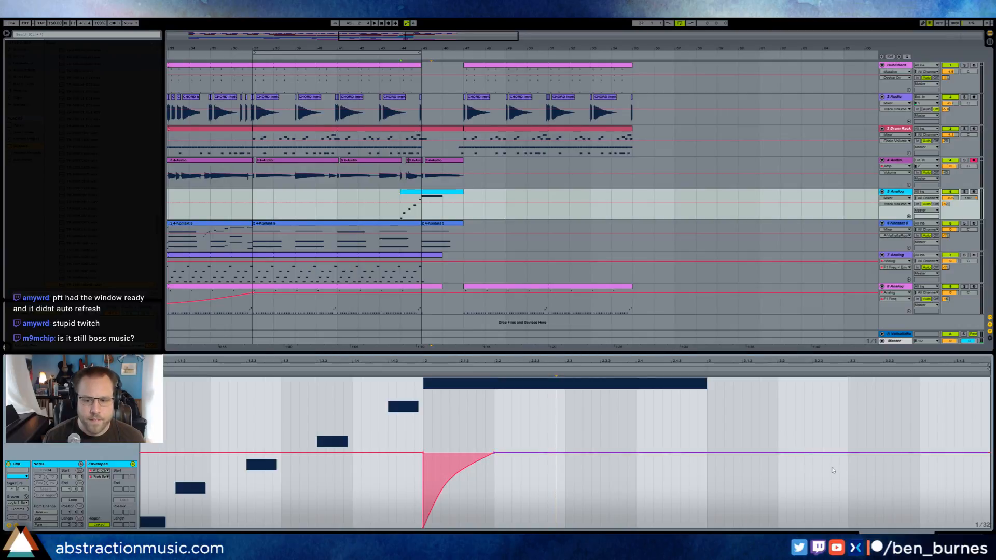
Raise the 5 Analog synth's vibrato amount, adjust the vibrato delay and play the section.
{"action": "key", "text": "shift+Tab"}
{"action": "left_click_drag", "start_coordinate": [256, 487], "coordinate": [256, 456]}
{"action": "left_click", "coordinate": [90, 500]}
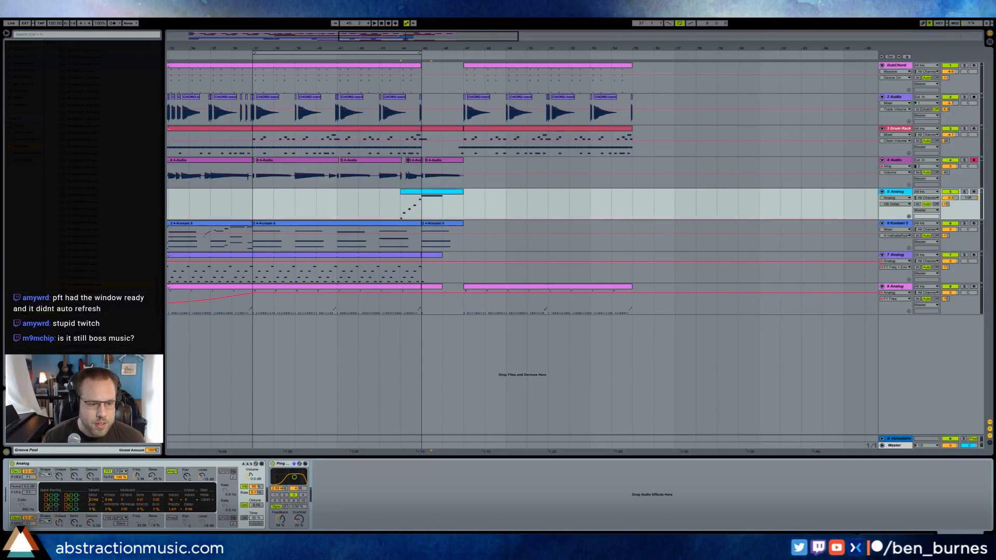
{"action": "key", "text": "space"}
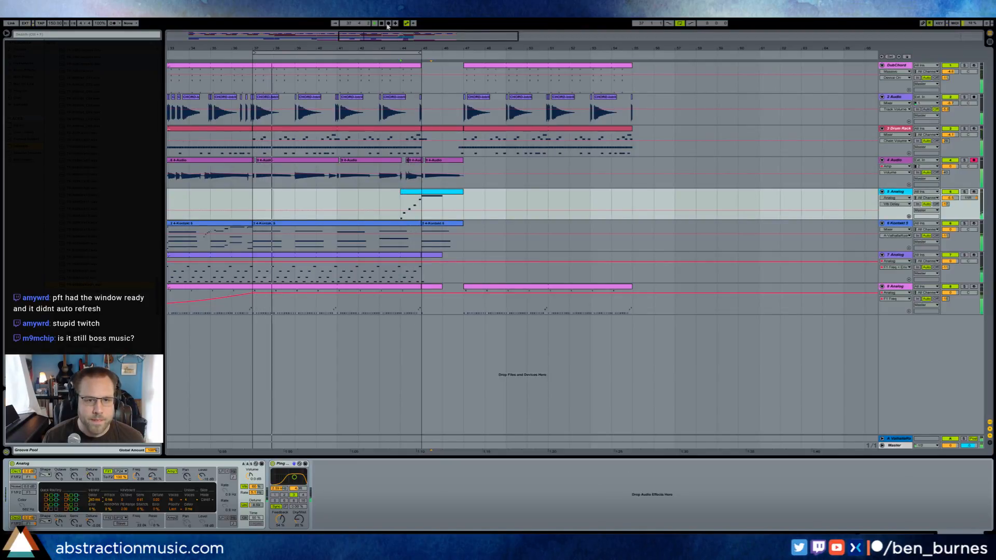
Move the loop to bars 47 to 55 and copy the 4 Audio clips from bars 37 to 45 to bar 47.
{"action": "left_click_drag", "start_coordinate": [397, 52], "coordinate": [608, 53]}
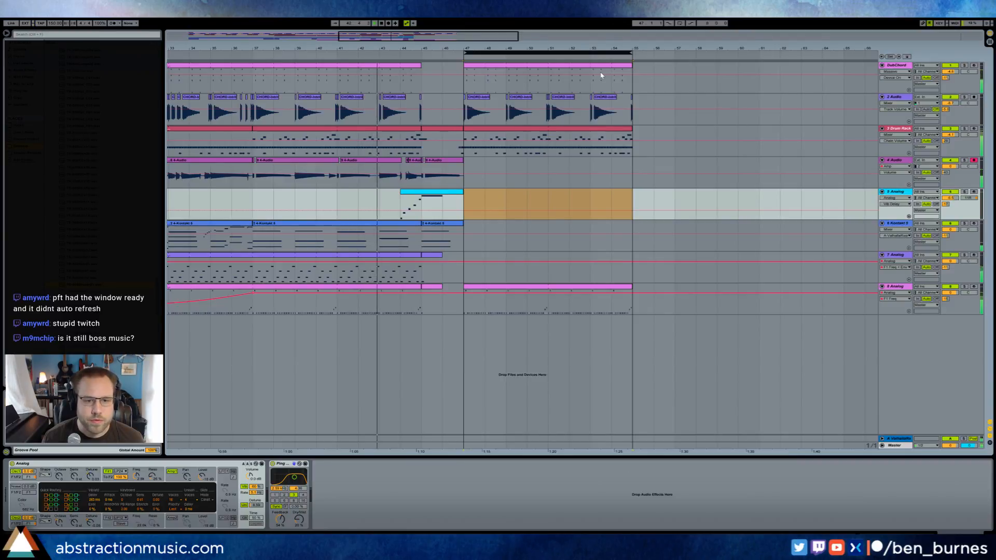
{"action": "left_click", "coordinate": [297, 165]}
{"action": "left_click", "coordinate": [415, 162], "text": "shift"}
{"action": "key", "text": "ctrl+c"}
{"action": "left_click", "coordinate": [469, 165]}
{"action": "key", "text": "ctrl+v"}
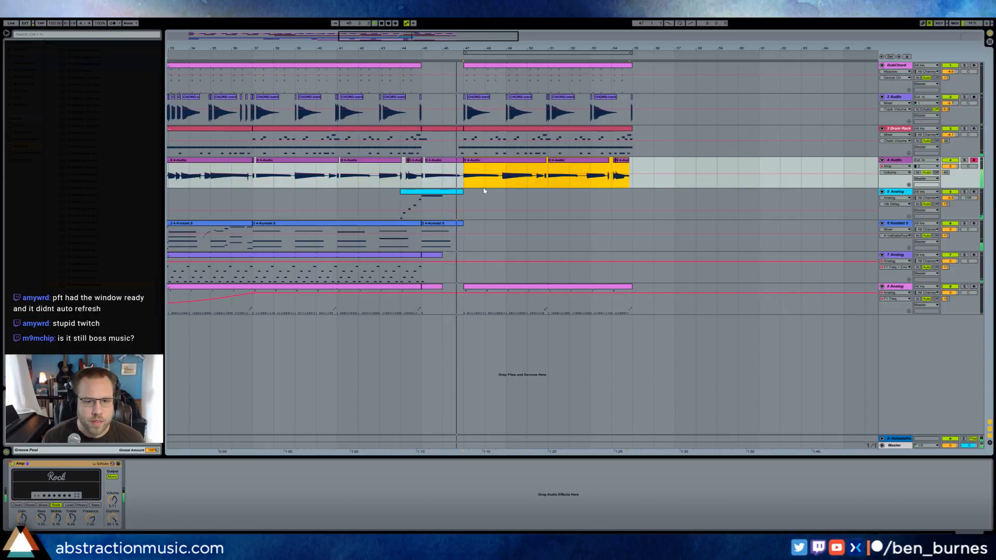
Reshape the 5 Analog clip's pitch-bend curve to rise slowly at first and steeply at the end, and play the held note.
{"action": "double_click", "coordinate": [451, 196]}
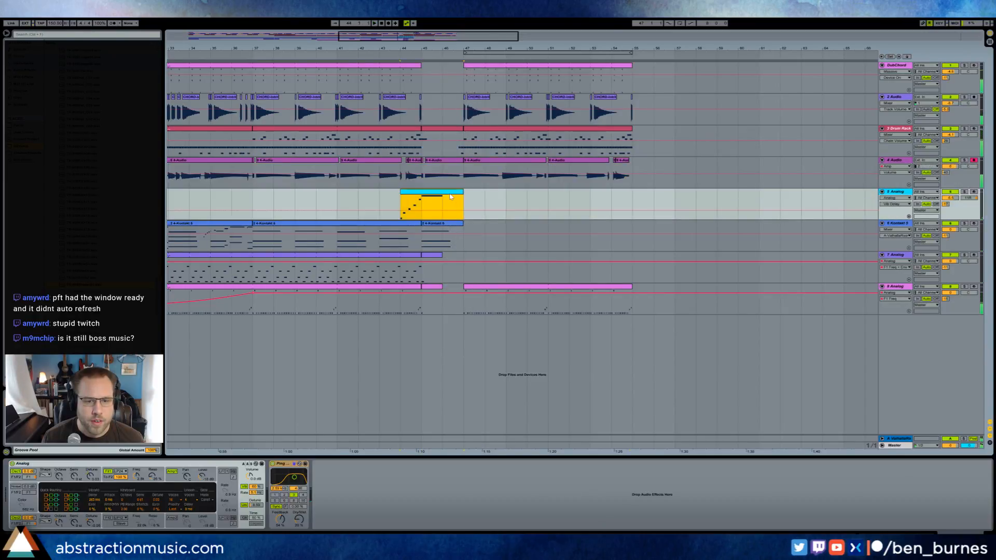
{"action": "left_click", "coordinate": [469, 426]}
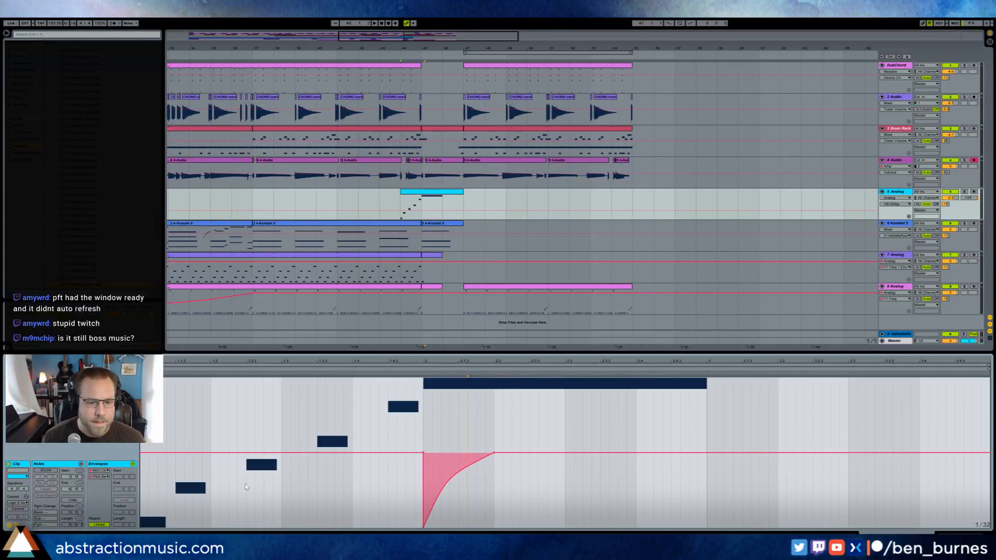
{"action": "left_click", "coordinate": [360, 372]}
{"action": "left_click_drag", "start_coordinate": [443, 493], "coordinate": [443, 511]}
{"action": "left_click", "coordinate": [378, 374]}
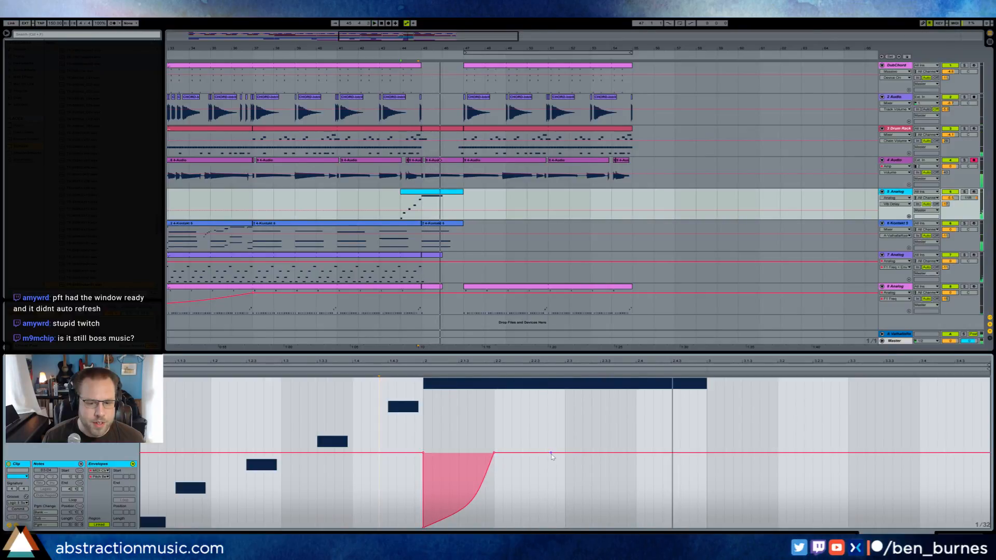
Stretch the 5 Analog clip's pitch-bend rise to about 1.8 beats with a gentler curve, and adjust the synth's filter frequency.
{"action": "left_click", "coordinate": [495, 454]}
{"action": "mouse_move", "coordinate": [498, 488]}
{"action": "left_mouse_down"}
{"action": "mouse_move", "coordinate": [498, 473]}
{"action": "mouse_move", "coordinate": [499, 482]}
{"action": "left_mouse_up"}
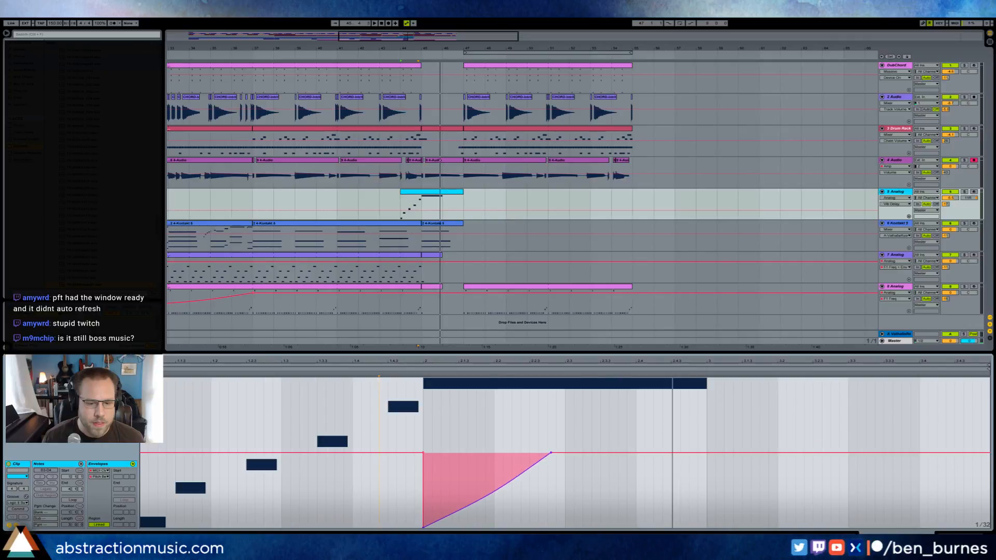
{"action": "key", "text": "shift+Tab"}
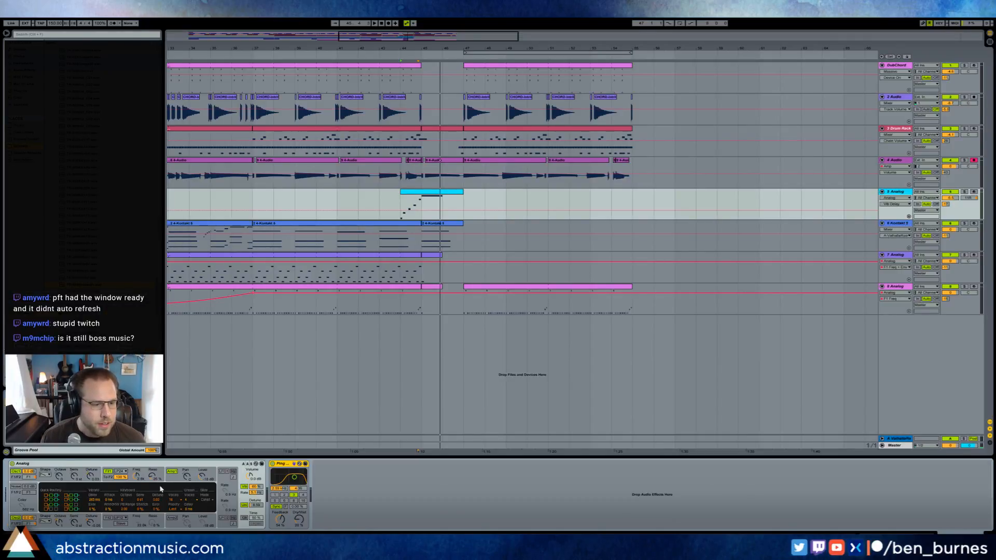
{"action": "left_click", "coordinate": [137, 477]}
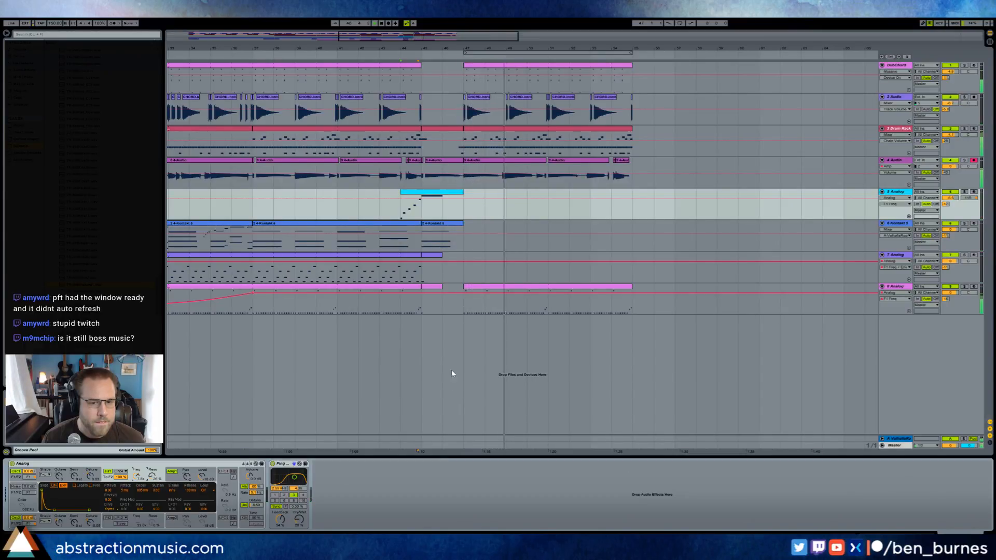
Raise the 9 Analog track's filter frequency automation at bar 47.
{"action": "left_click", "coordinate": [522, 295]}
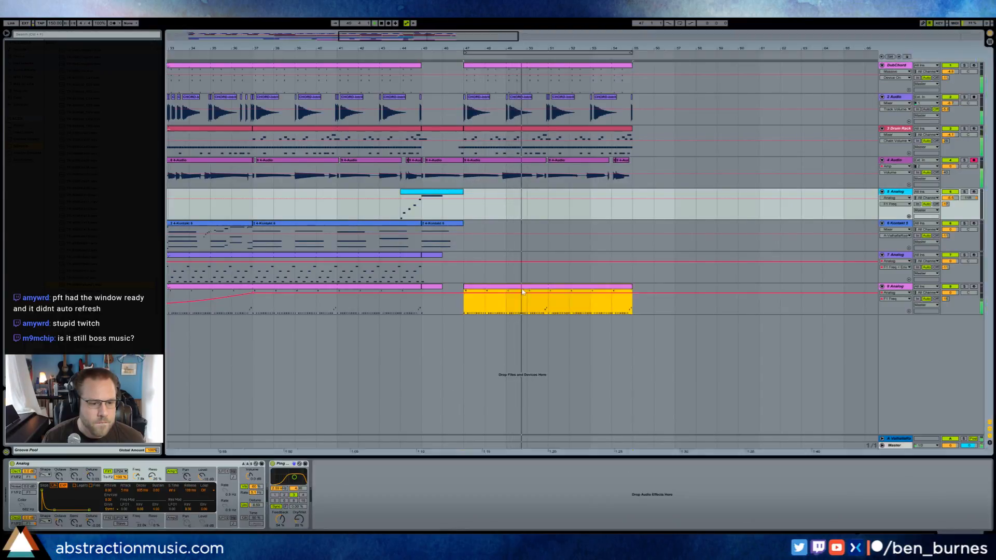
{"action": "left_click", "coordinate": [474, 291]}
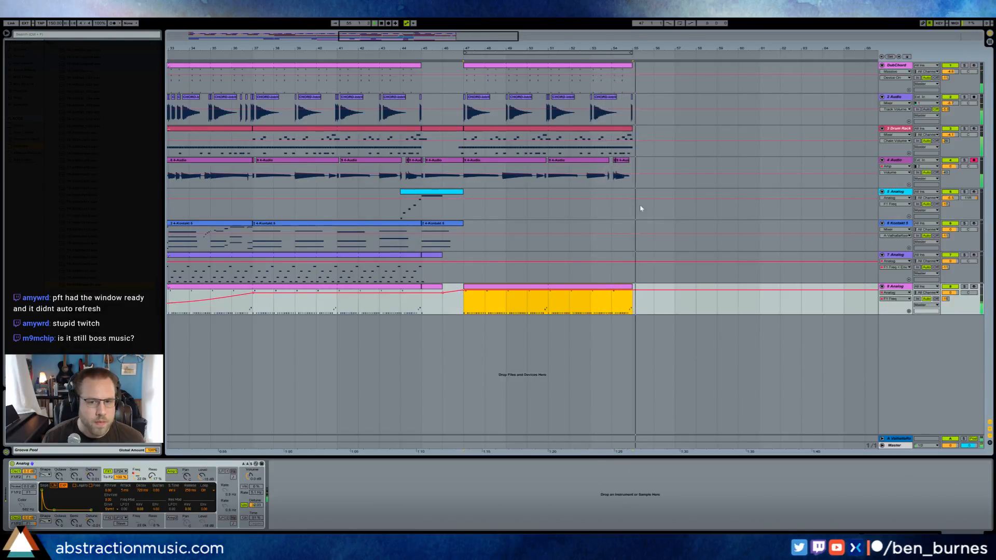
Replace the 4 Audio clips from bar 47 with a copy of bars 37 to 45 that keeps the original clip offset.
{"action": "left_click_drag", "start_coordinate": [463, 41], "coordinate": [461, 89]}
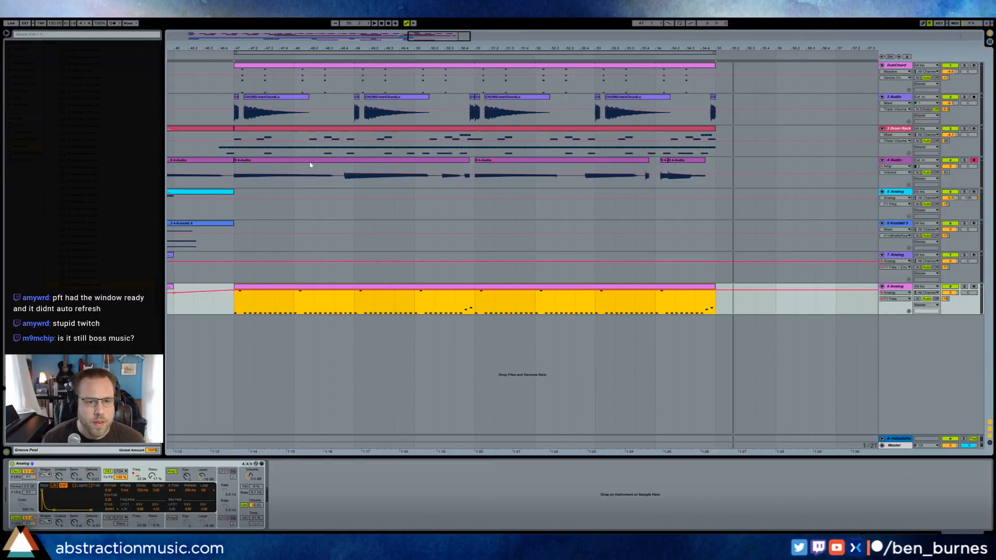
{"action": "mouse_move", "coordinate": [338, 48]}
{"action": "left_mouse_down"}
{"action": "mouse_move", "coordinate": [418, 33]}
{"action": "mouse_move", "coordinate": [645, 33]}
{"action": "mouse_move", "coordinate": [341, 48]}
{"action": "mouse_move", "coordinate": [341, 34]}
{"action": "left_mouse_up"}
{"action": "left_click", "coordinate": [214, 161]}
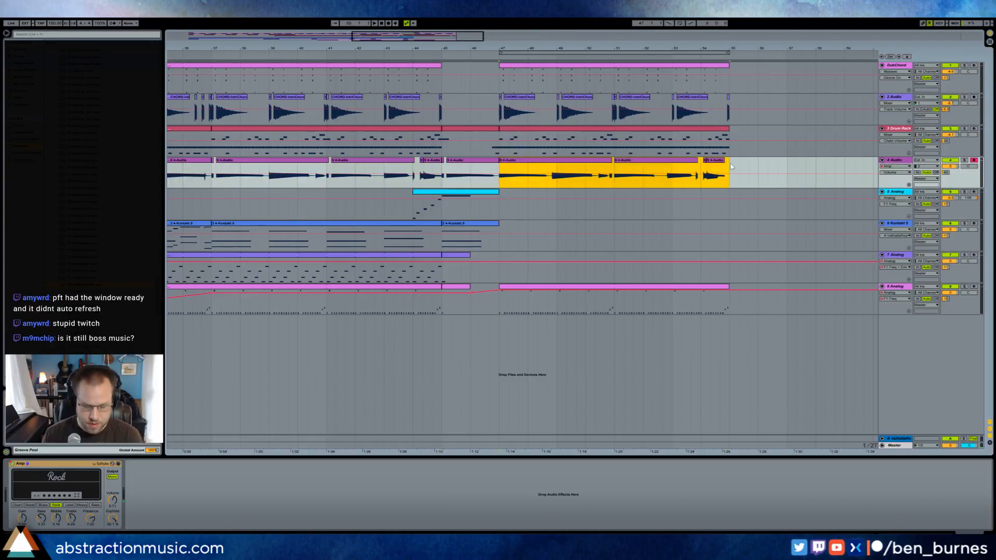
{"action": "key", "text": "Delete"}
{"action": "key", "text": "ctrl+z"}
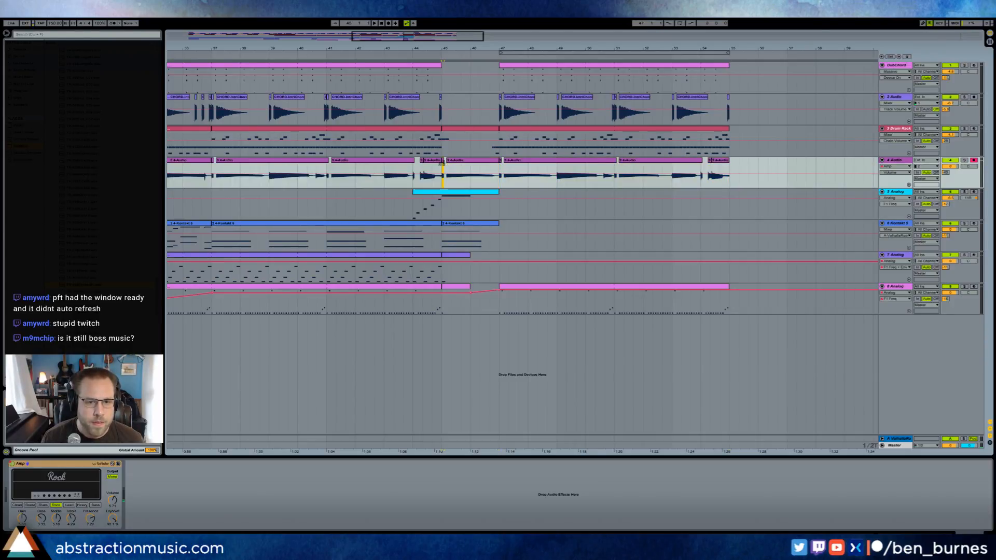
{"action": "right_click", "coordinate": [12, 465]}
{"action": "left_click", "coordinate": [30, 468]}
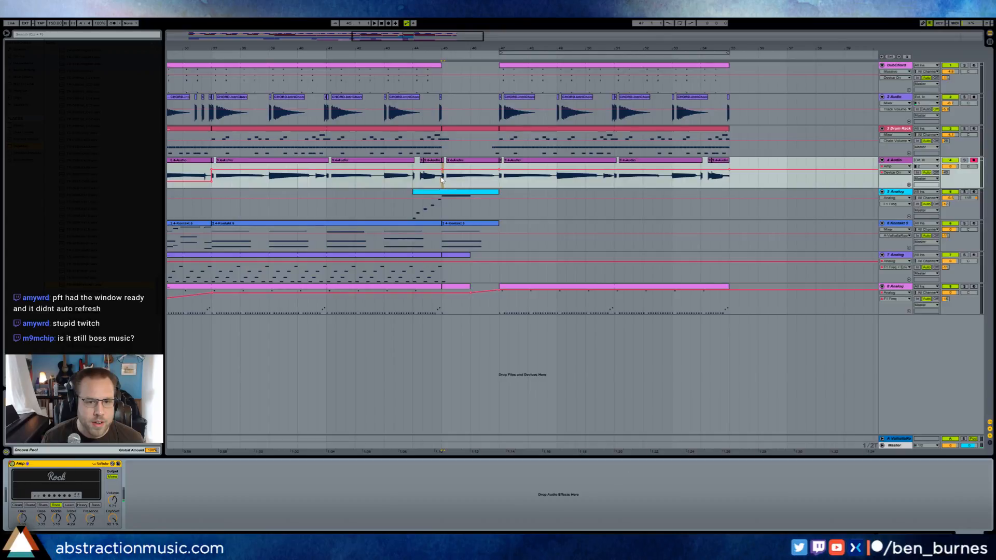
{"action": "left_click_drag", "start_coordinate": [499, 179], "coordinate": [456, 180]}
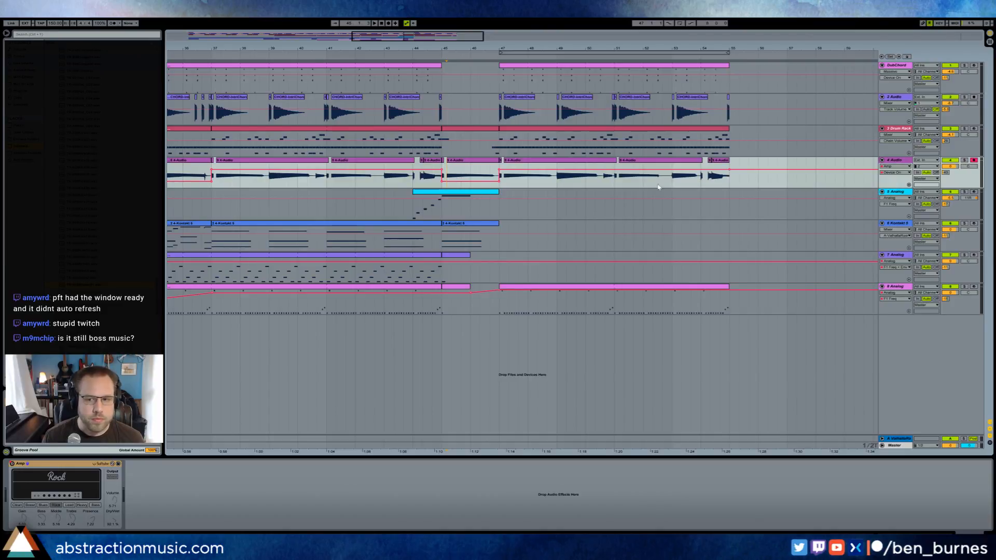
Insert an audio track below 5 Analog and load the Roland808 CY1010 cymbal sample onto a Drum Rack pad.
{"action": "left_click", "coordinate": [897, 193]}
{"action": "key", "text": "ctrl+t"}
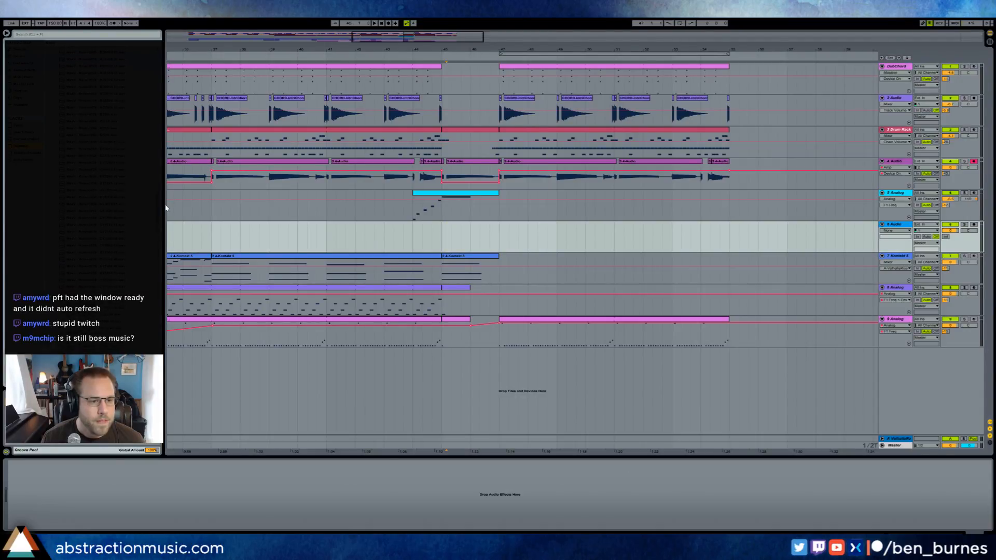
{"action": "left_click", "coordinate": [460, 134]}
{"action": "left_click", "coordinate": [98, 197]}
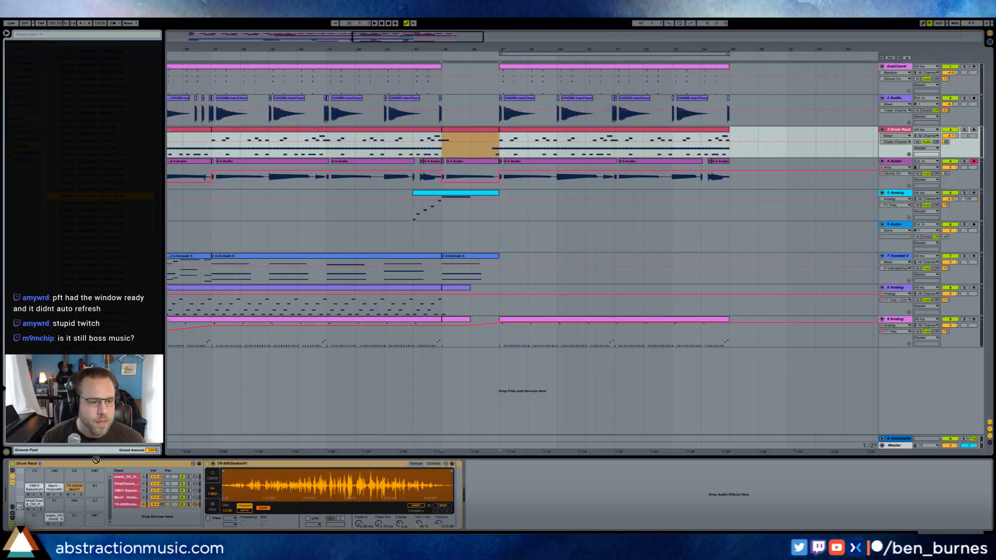
Add a one-bar cymbal note at the start of the bar 45 drum clip and a short Roland drum hit at its end.
{"action": "double_click", "coordinate": [452, 145]}
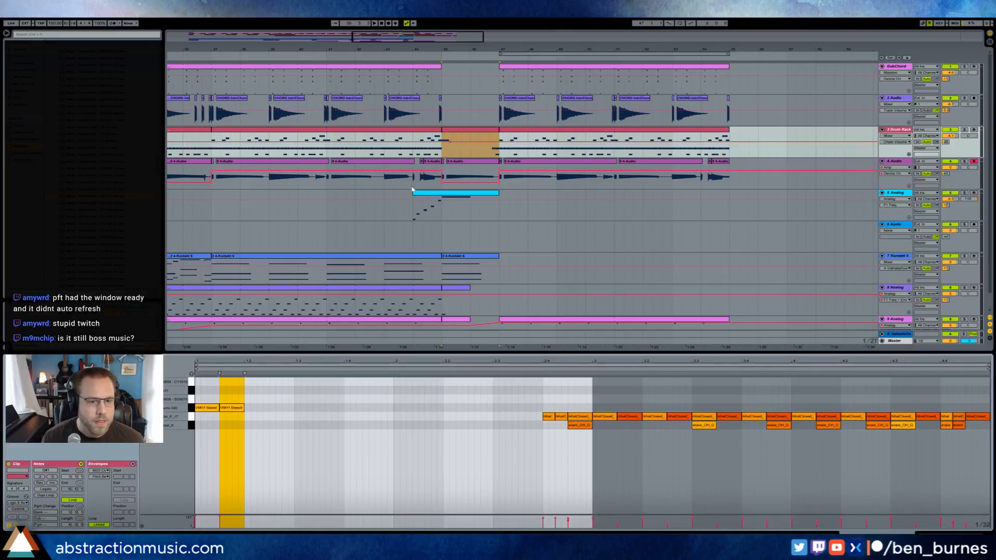
{"action": "mouse_move", "coordinate": [198, 384]}
{"action": "left_mouse_down"}
{"action": "mouse_move", "coordinate": [516, 375]}
{"action": "mouse_move", "coordinate": [367, 373]}
{"action": "left_mouse_up"}
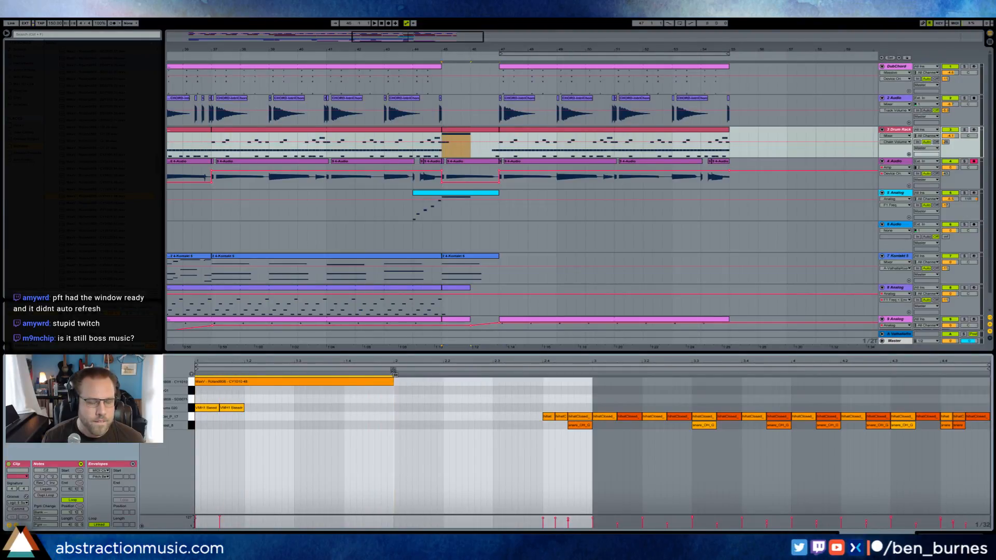
{"action": "key", "text": "space"}
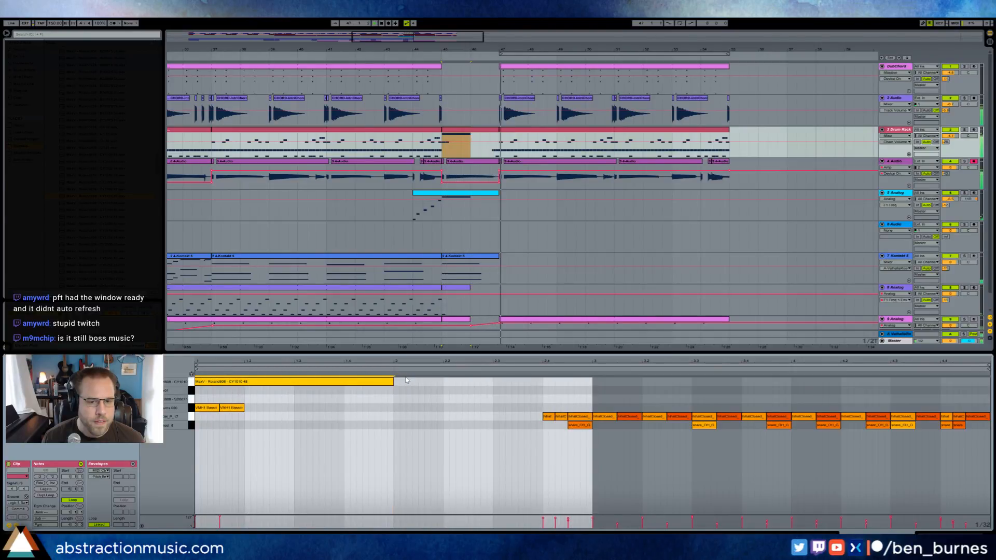
{"action": "left_click", "coordinate": [571, 399]}
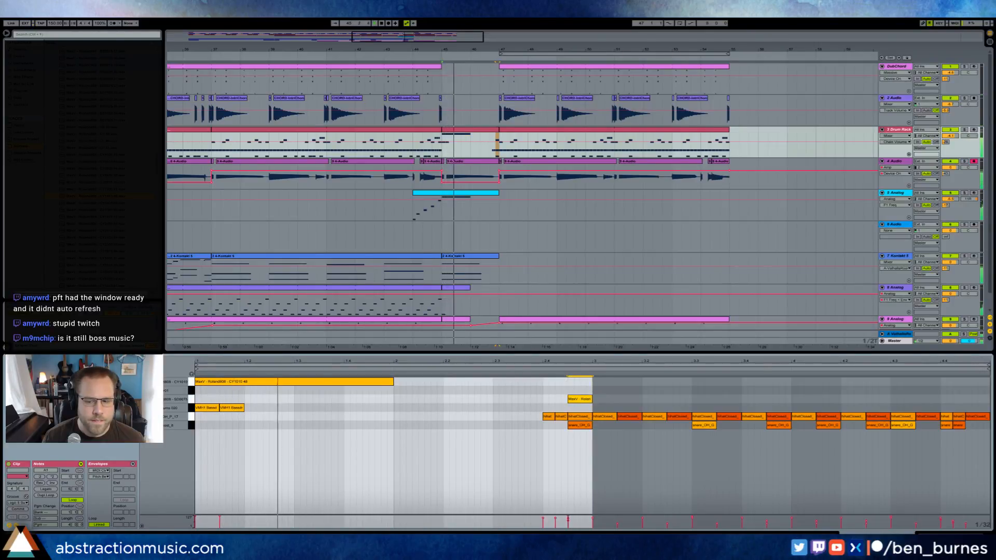
{"action": "key", "text": "shift+Tab"}
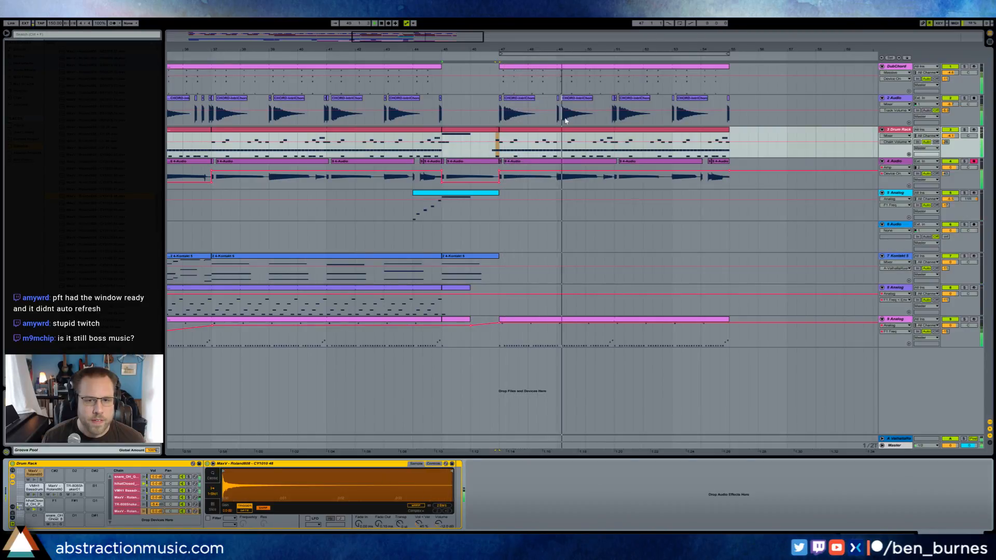
Enable looping for bars 47 to 55 and try adjusting 9 Analog's filter 1 resonance.
{"action": "left_click", "coordinate": [681, 24]}
{"action": "left_click", "coordinate": [597, 321]}
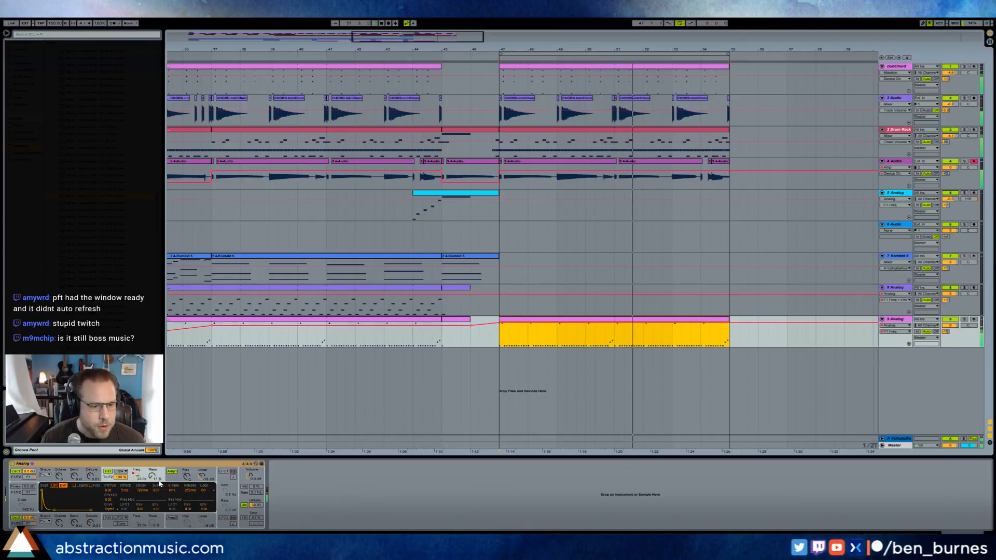
{"action": "left_click_drag", "start_coordinate": [154, 478], "coordinate": [185, 533]}
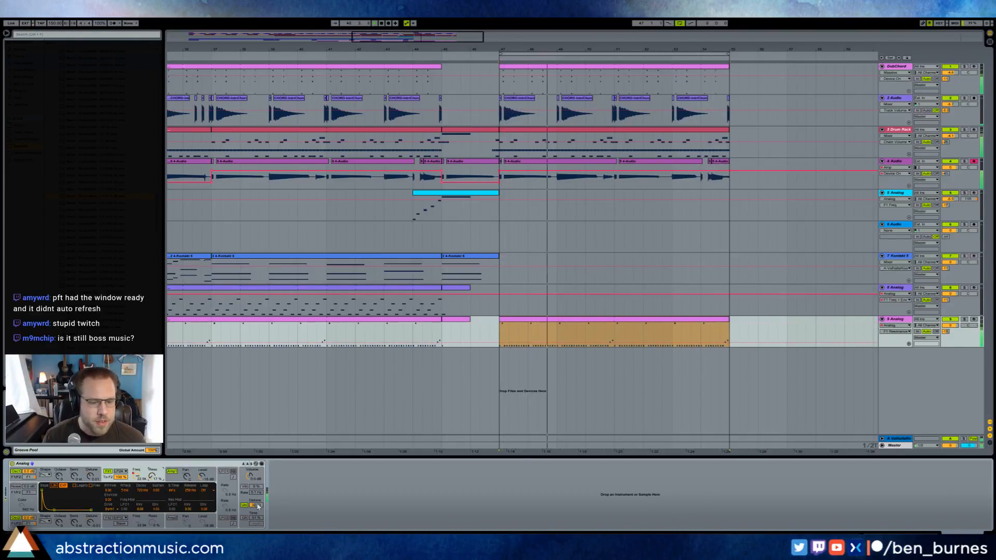
Copy the 9 Analog clip at bars 47 to 55 onto a new MIDI track and load the Massive synth on it.
{"action": "left_click", "coordinate": [613, 323]}
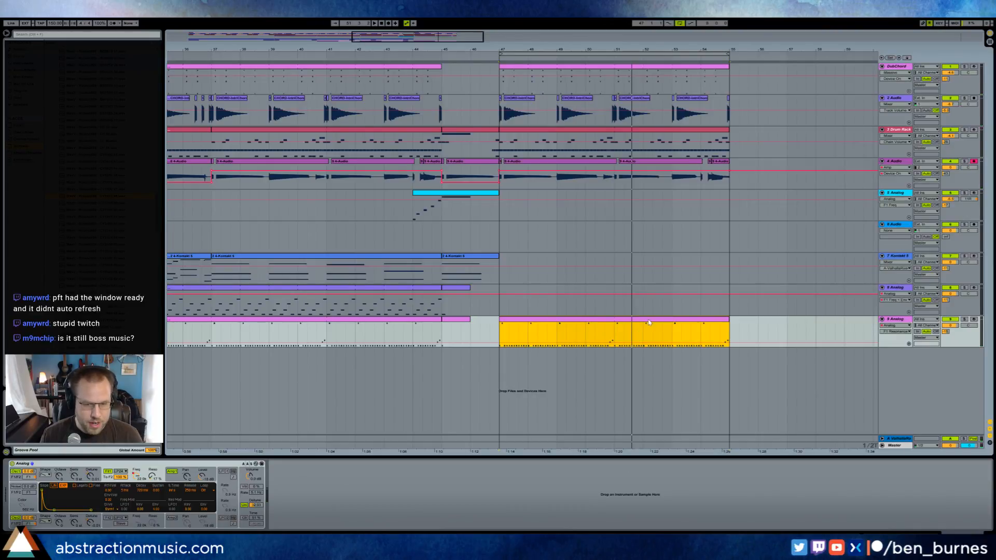
{"action": "left_click_drag", "start_coordinate": [649, 323], "coordinate": [635, 357]}
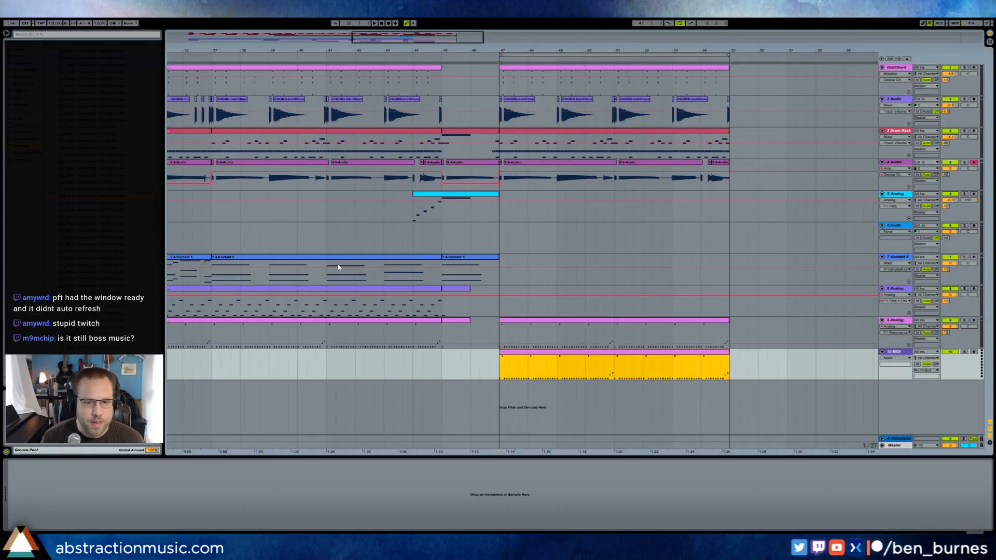
{"action": "left_click", "coordinate": [30, 93]}
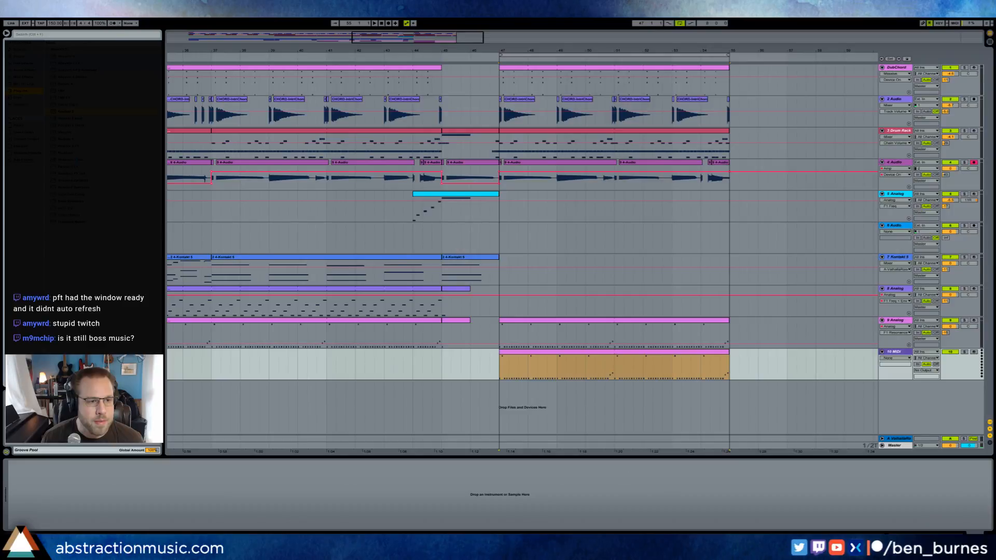
{"action": "left_click_drag", "start_coordinate": [548, 364], "coordinate": [549, 364]}
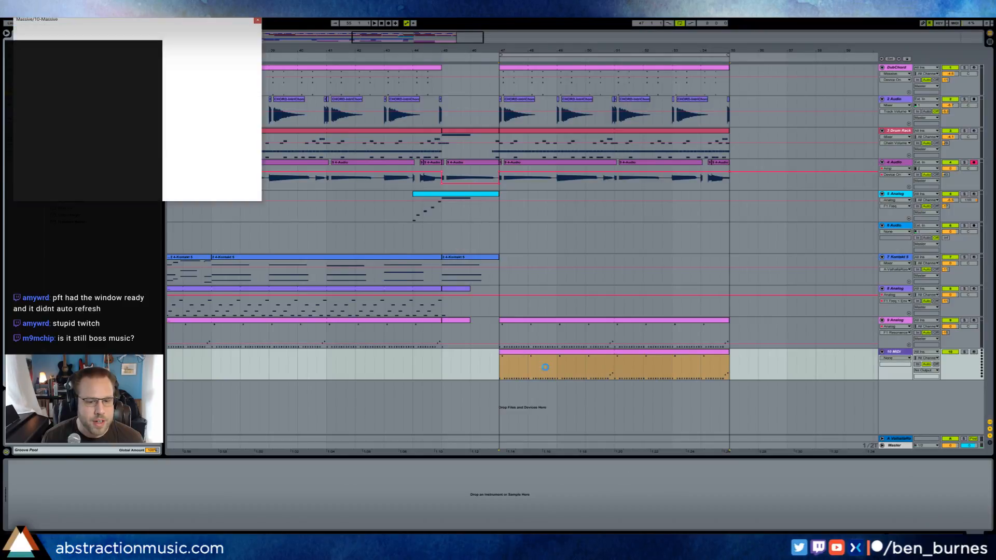
{"action": "left_click_drag", "start_coordinate": [111, 20], "coordinate": [306, 255]}
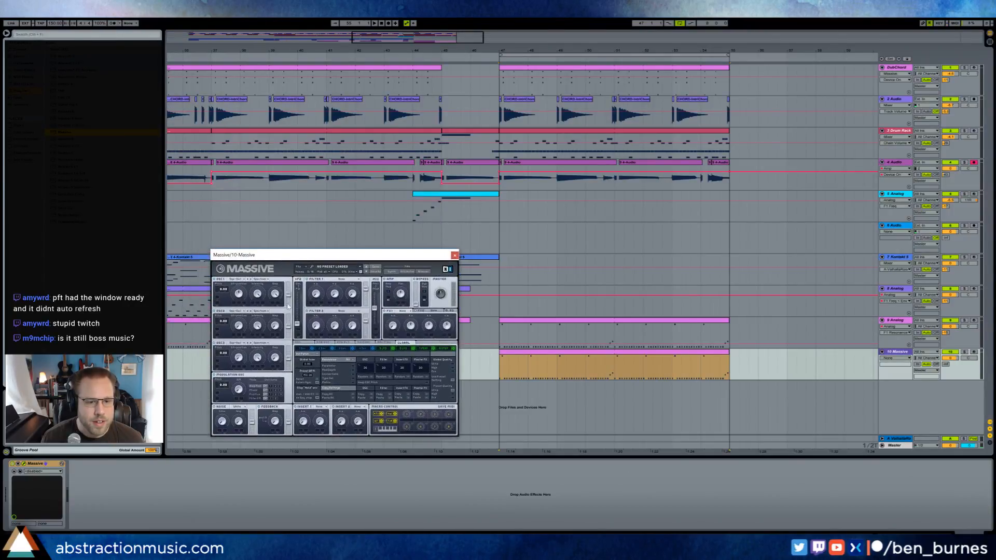
Set Massive's oscillator 2 pitch to 12.00, choose a different wavetable for it and adjust its level and wavetable position.
{"action": "left_click", "coordinate": [366, 350]}
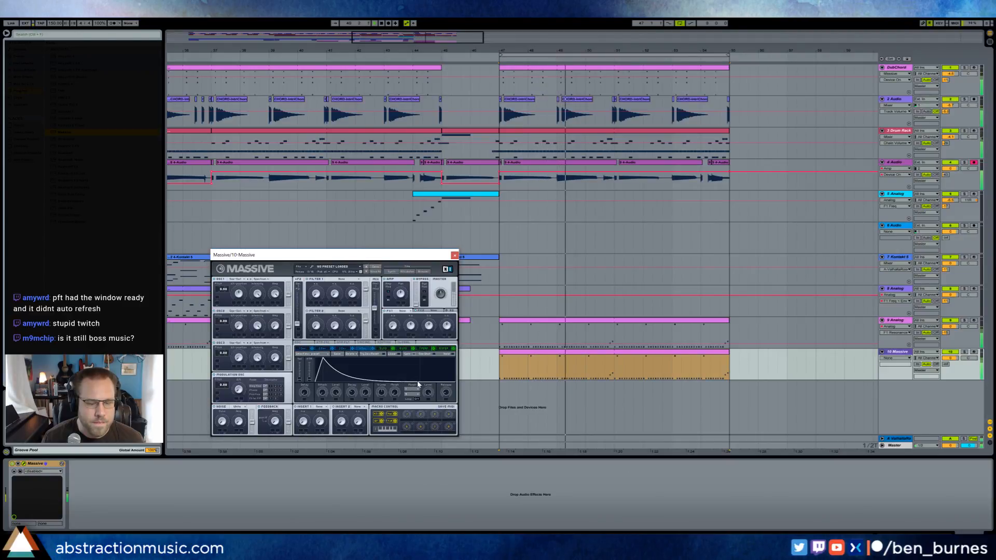
{"action": "left_click_drag", "start_coordinate": [222, 323], "coordinate": [231, 314]}
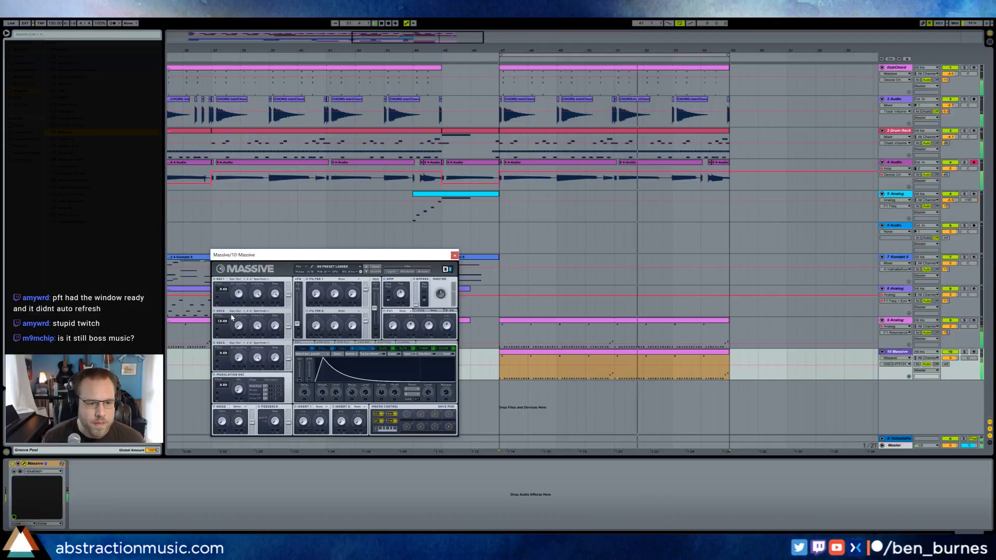
{"action": "left_click", "coordinate": [276, 327]}
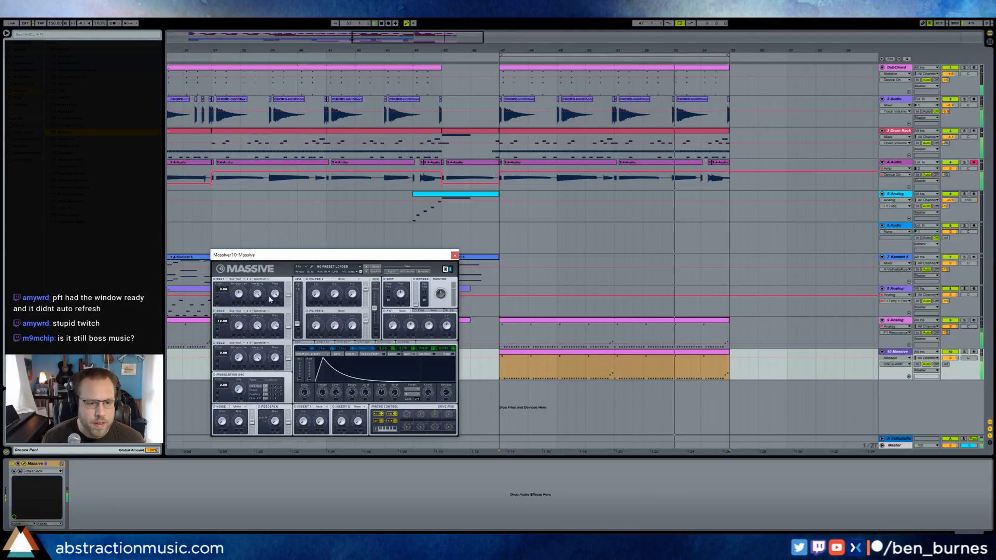
{"action": "left_click", "coordinate": [236, 310]}
{"action": "left_click", "coordinate": [256, 327]}
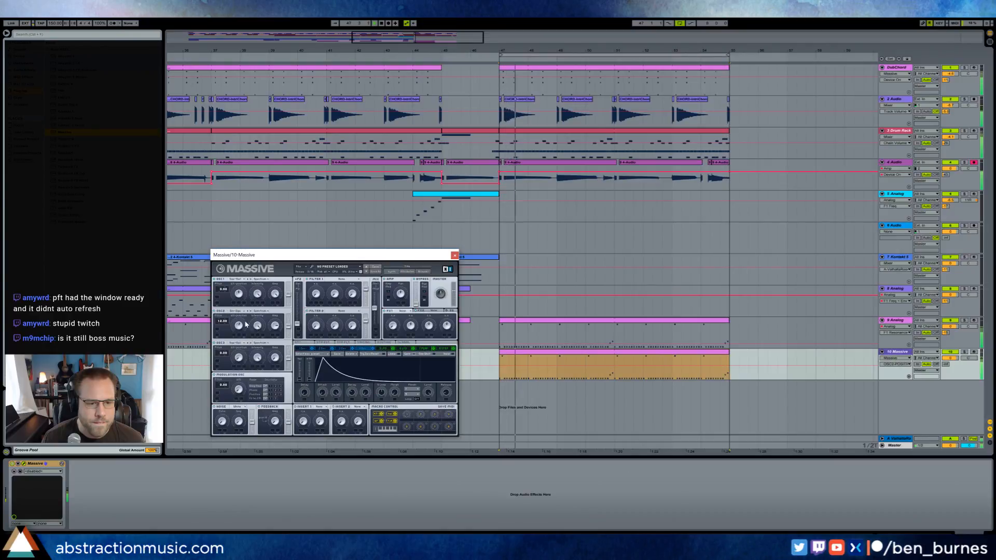
{"action": "left_click", "coordinate": [236, 311]}
{"action": "left_click", "coordinate": [263, 342]}
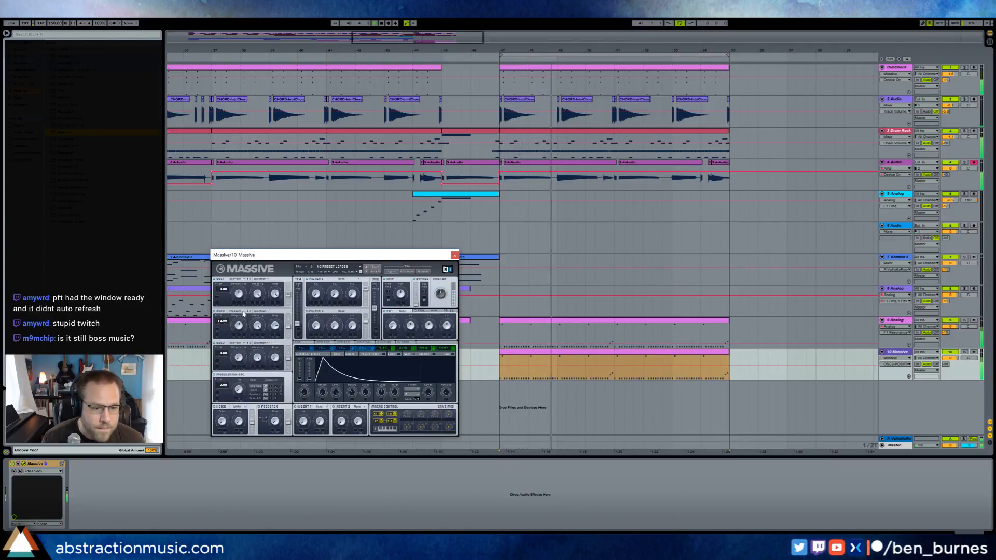
{"action": "left_click_drag", "start_coordinate": [258, 326], "coordinate": [244, 296]}
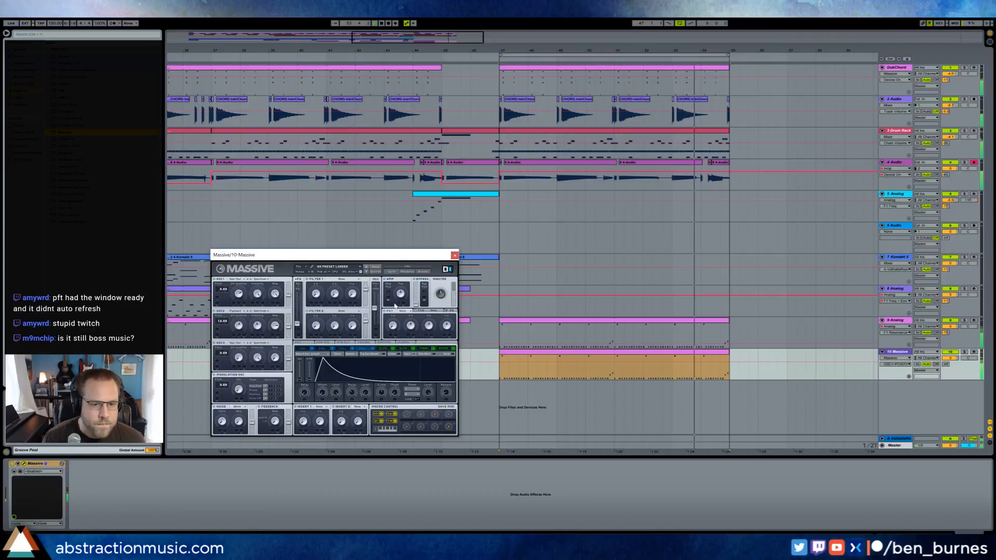
Mix envelope-modulated noise into the Massive sound, audition the track soloed and in the mix, and adjust the envelope's decay.
{"action": "left_click_drag", "start_coordinate": [238, 423], "coordinate": [232, 356]}
{"action": "left_click_drag", "start_coordinate": [239, 421], "coordinate": [249, 444]}
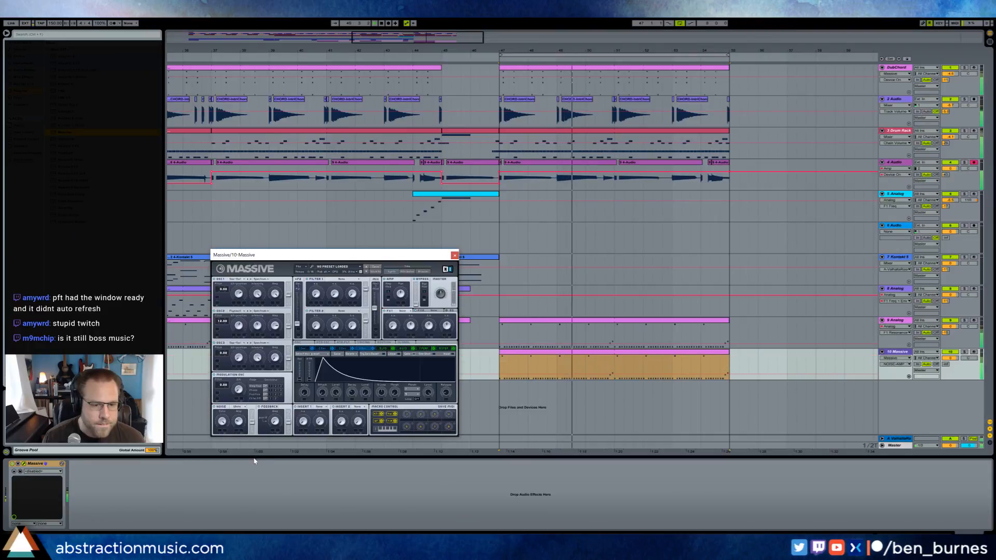
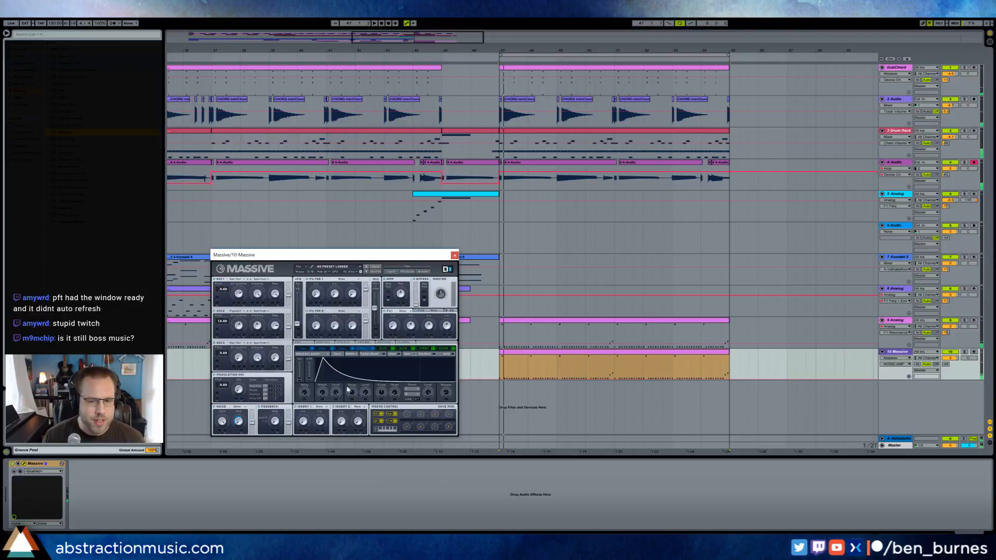
{"action": "left_click", "coordinate": [964, 352]}
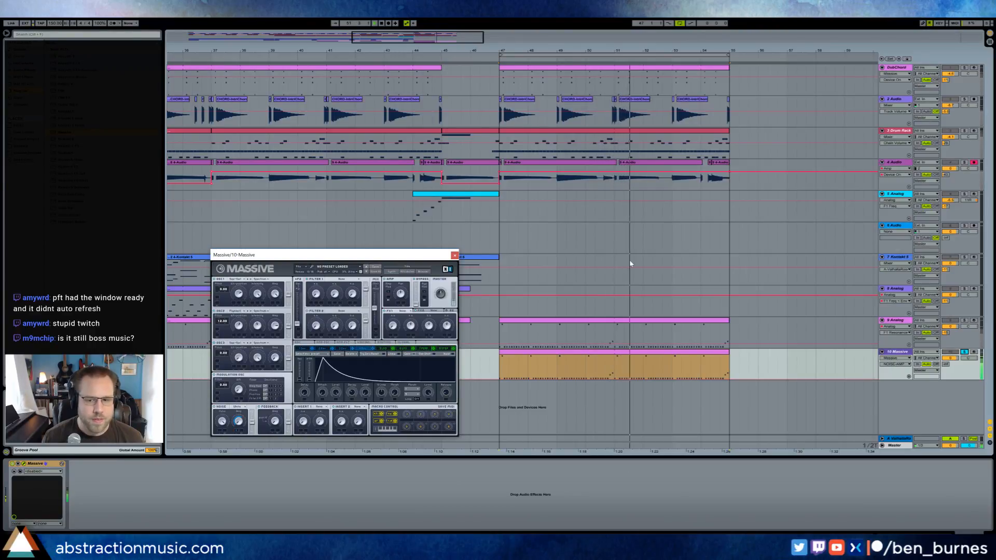
{"action": "left_click", "coordinate": [964, 353]}
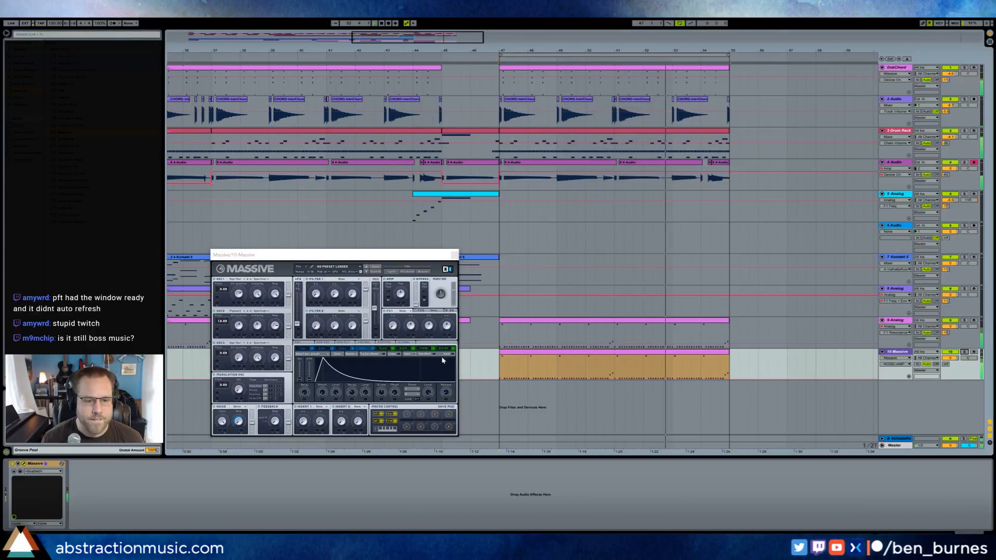
{"action": "left_click", "coordinate": [351, 392]}
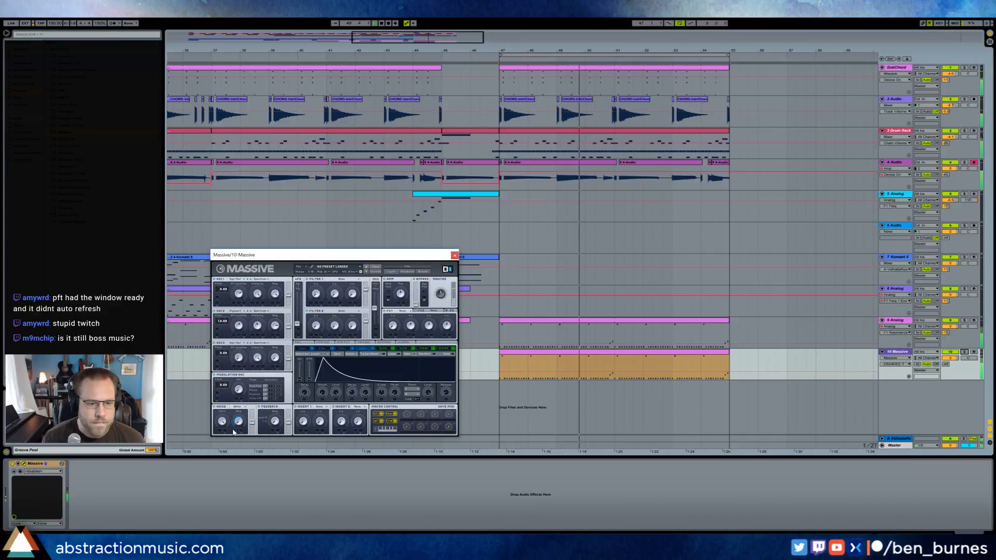
Fine-tune the noise level in Massive and adjust the envelope's shape and release time.
{"action": "left_click_drag", "start_coordinate": [239, 422], "coordinate": [240, 419]}
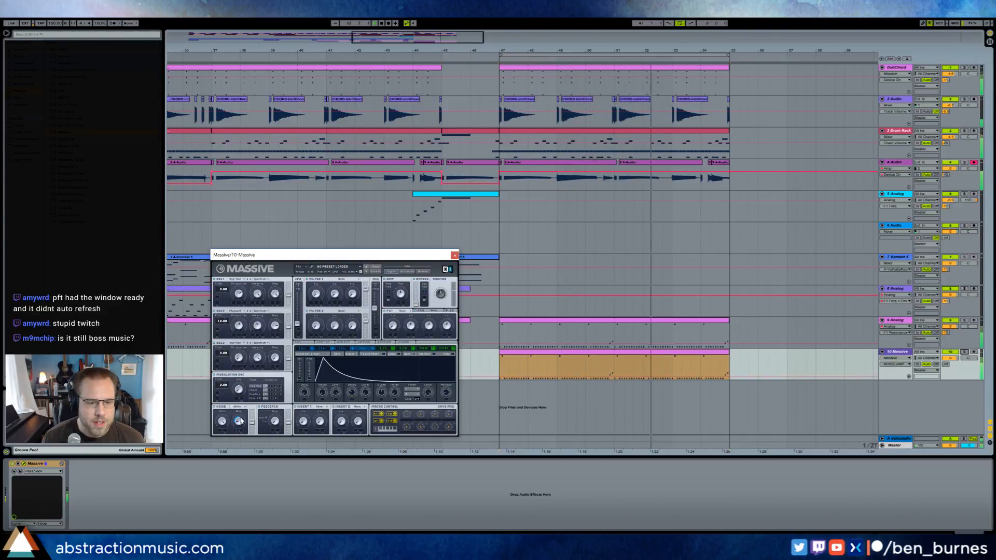
{"action": "left_click_drag", "start_coordinate": [353, 395], "coordinate": [350, 380]}
{"action": "left_click_drag", "start_coordinate": [445, 394], "coordinate": [443, 392]}
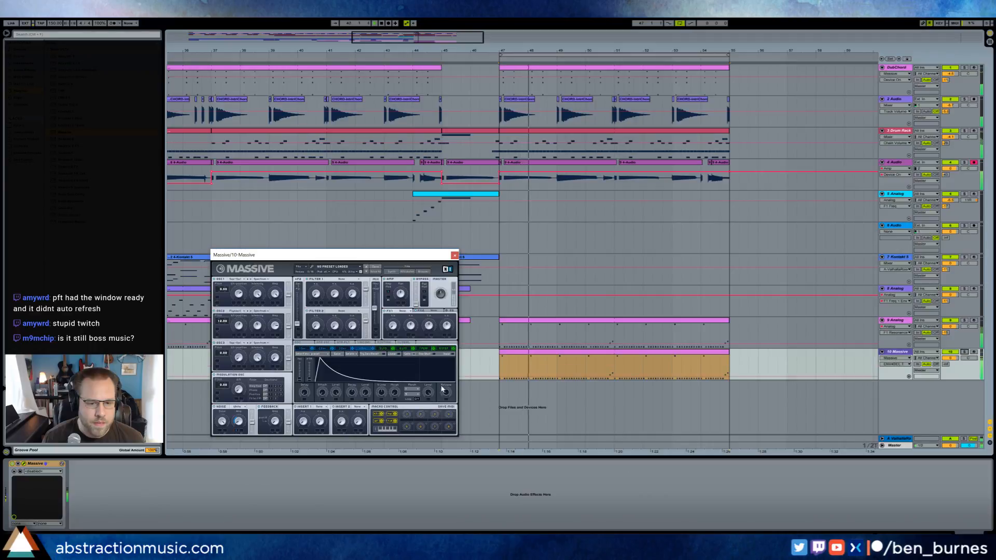
{"action": "left_click", "coordinate": [357, 397]}
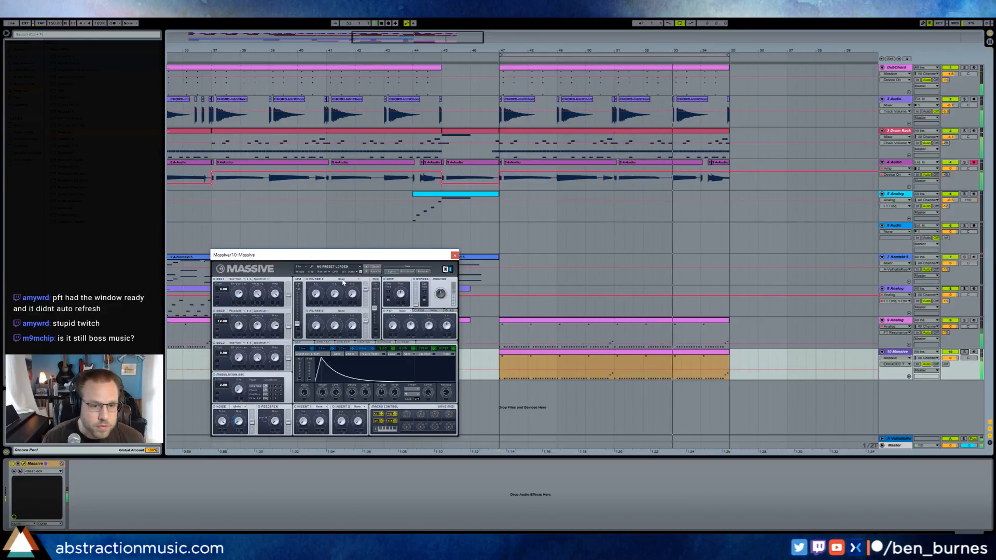
Try several effects in Massive's Insert 1 slot, settle on one and adjust its setting.
{"action": "left_click", "coordinate": [318, 407]}
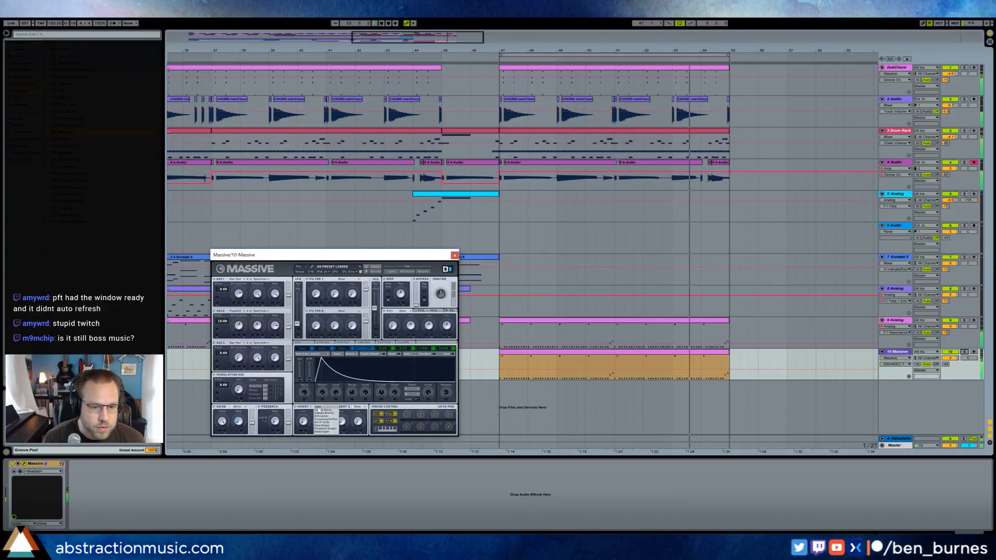
{"action": "left_click", "coordinate": [331, 428]}
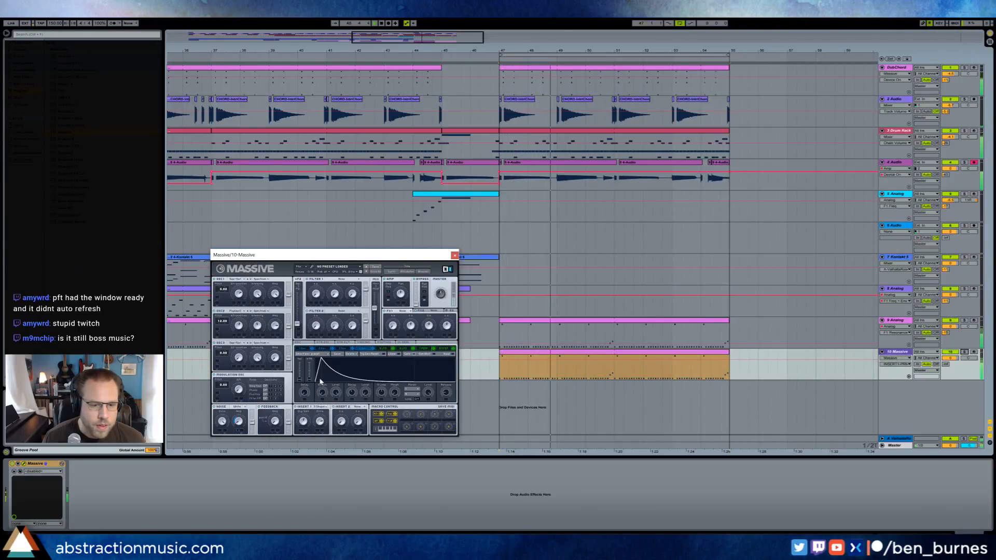
{"action": "left_click", "coordinate": [318, 407]}
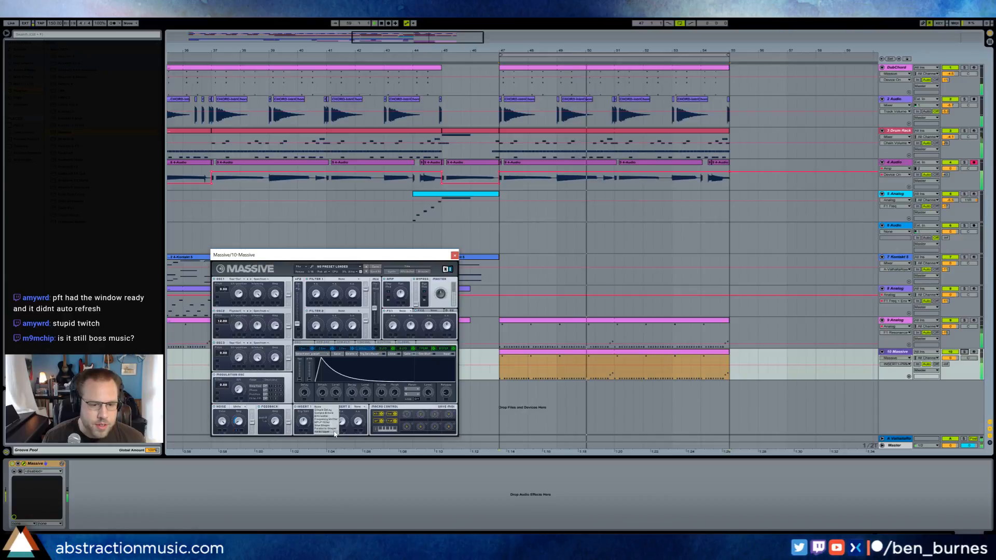
{"action": "left_click", "coordinate": [323, 432]}
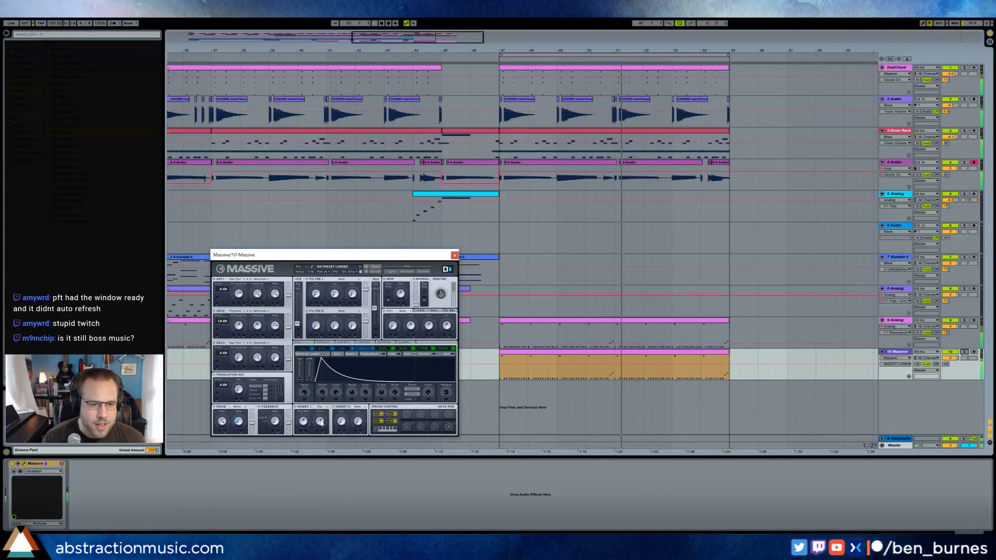
{"action": "left_click", "coordinate": [319, 407]}
{"action": "left_click", "coordinate": [331, 429]}
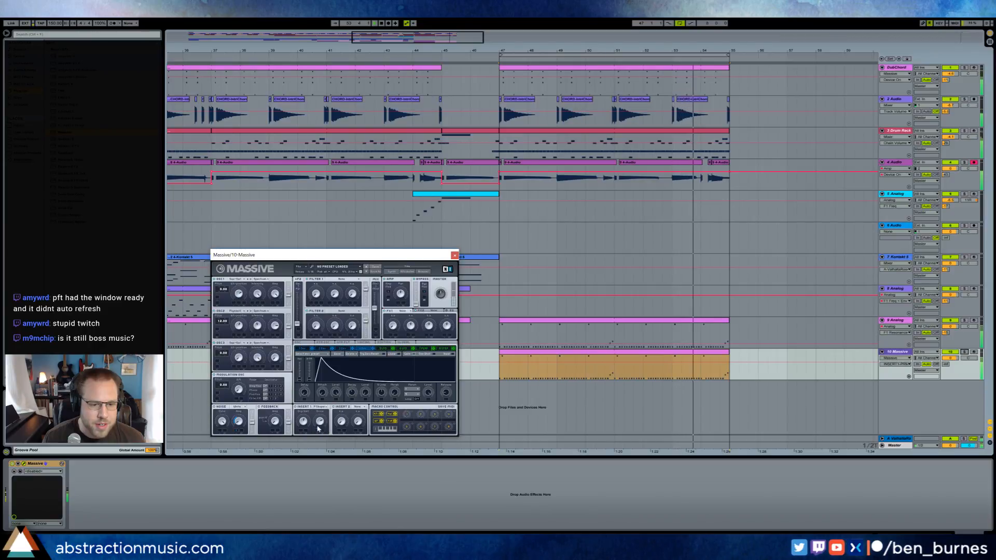
{"action": "left_click", "coordinate": [319, 407]}
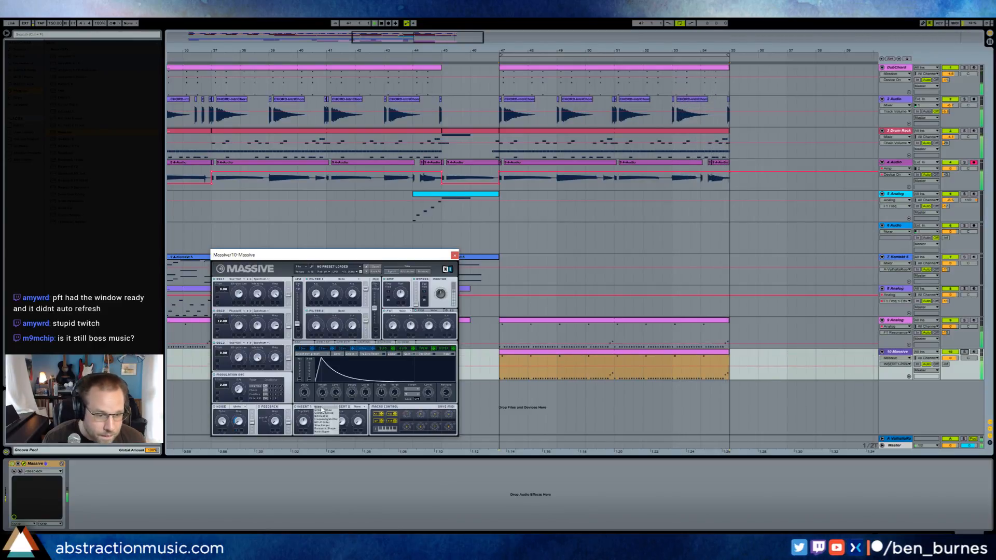
{"action": "left_click", "coordinate": [334, 417]}
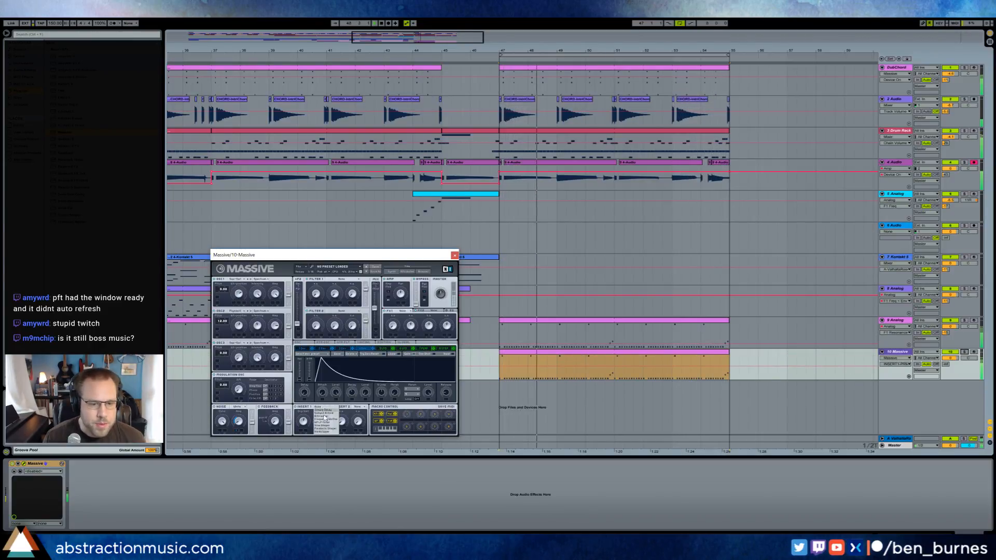
{"action": "left_click_drag", "start_coordinate": [322, 416], "coordinate": [306, 426]}
{"action": "left_click", "coordinate": [445, 395]}
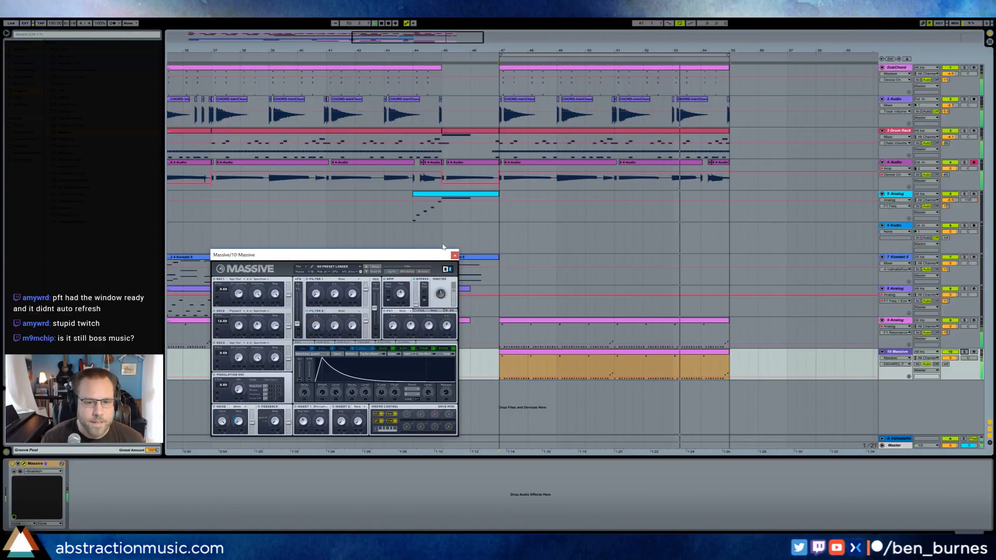
Move and hide the Massive window, adjust the 10 Massive track's send to the ValhallaRoom return, and resume playback.
{"action": "left_click_drag", "start_coordinate": [390, 260], "coordinate": [353, 229]}
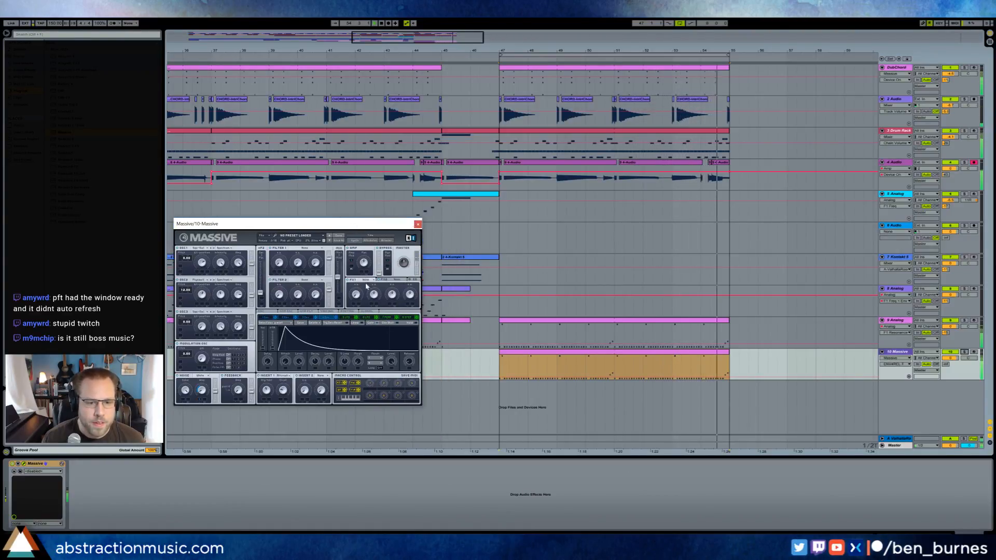
{"action": "key", "text": "ctrl+alt+p"}
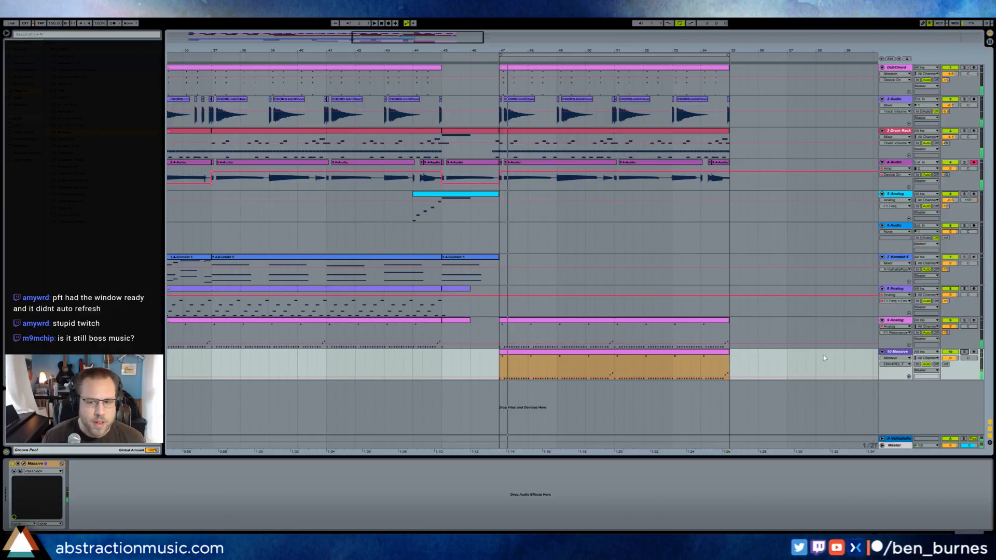
{"action": "left_click", "coordinate": [946, 364]}
{"action": "key", "text": "space"}
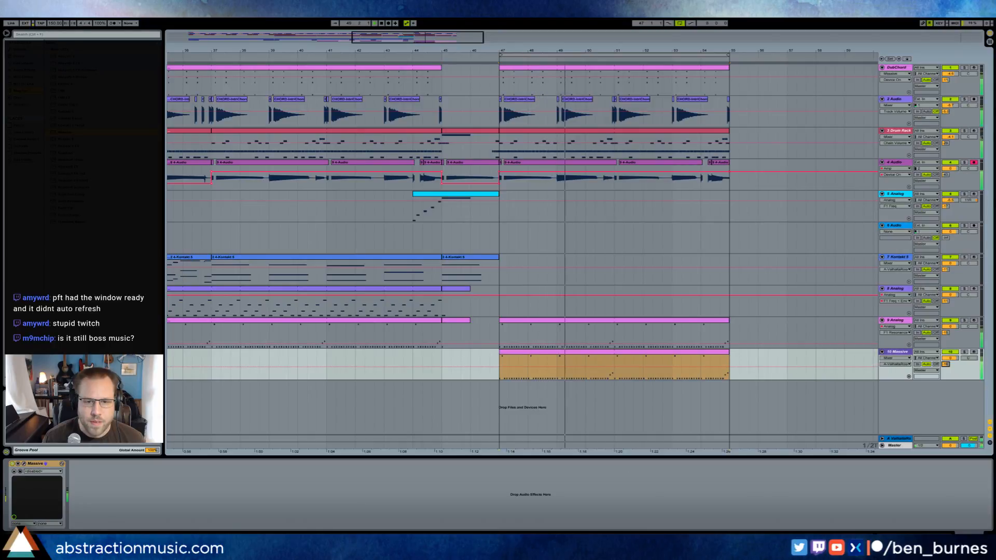
Open the 10 Massive clip at bars 47 to 55 for note editing and play it back.
{"action": "left_click_drag", "start_coordinate": [600, 381], "coordinate": [372, 384]}
{"action": "key", "text": "space"}
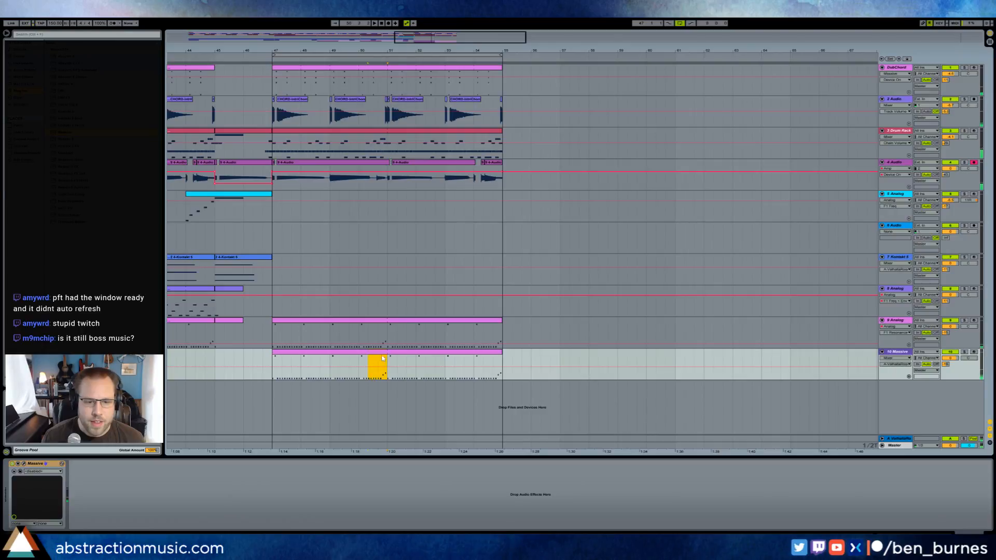
{"action": "double_click", "coordinate": [380, 360]}
{"action": "left_click", "coordinate": [715, 439]}
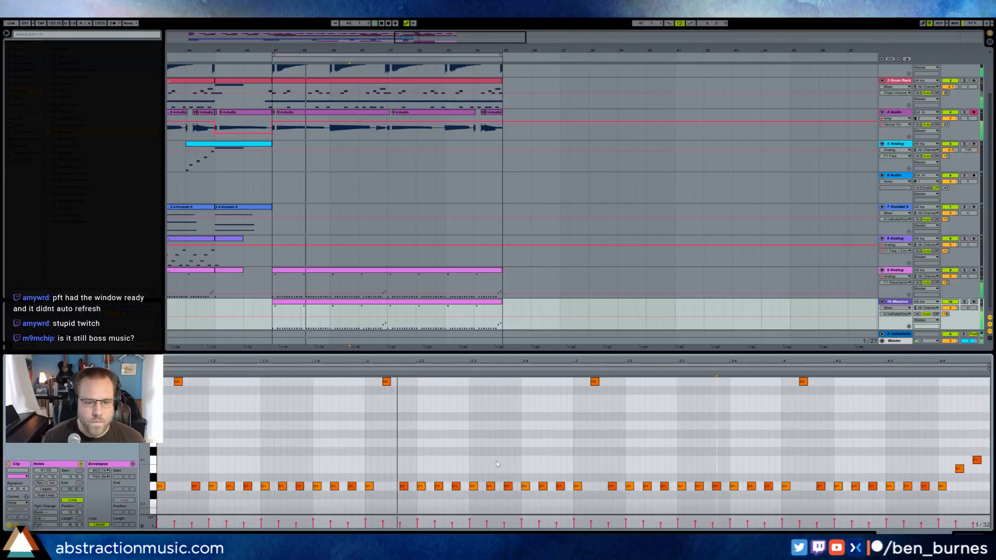
{"action": "key", "text": "space"}
Raise four of the repeated bass notes between beats 2.3 and 3 into a descending run and play it back.
{"action": "left_click", "coordinate": [473, 487]}
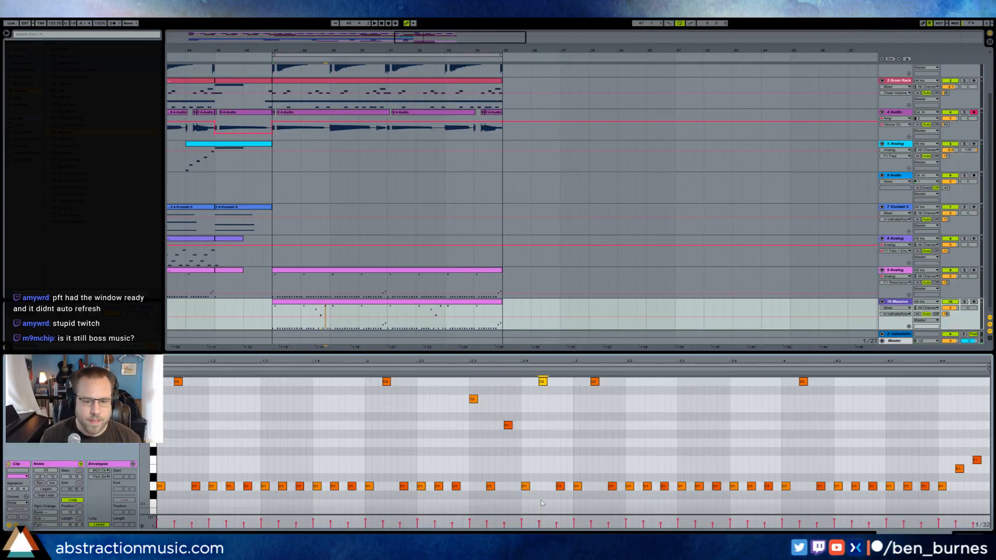
{"action": "key", "text": "shift+Up"}
{"action": "key", "text": "shift+Up"}
{"action": "key", "text": "shift+Down"}
{"action": "key", "text": "shift+Down"}
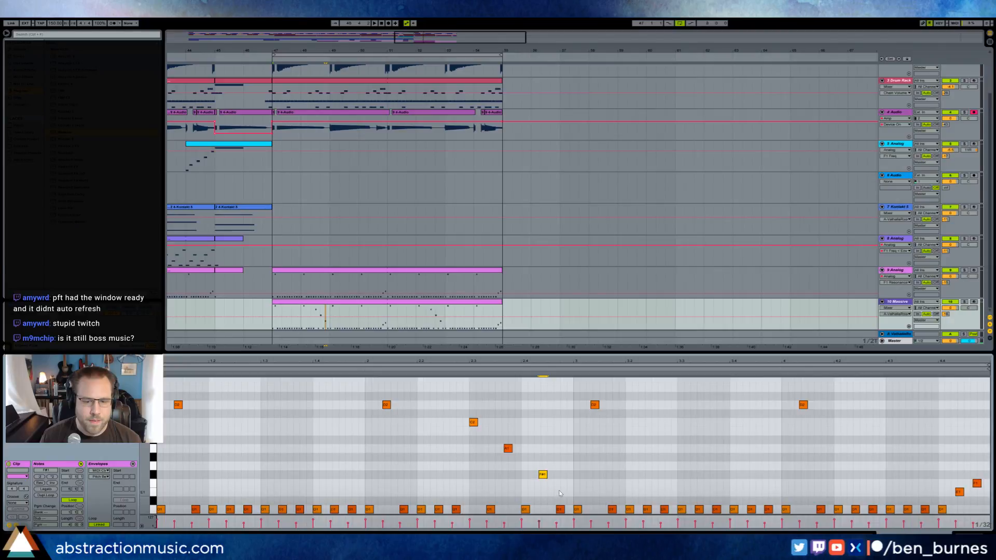
{"action": "key", "text": "space"}
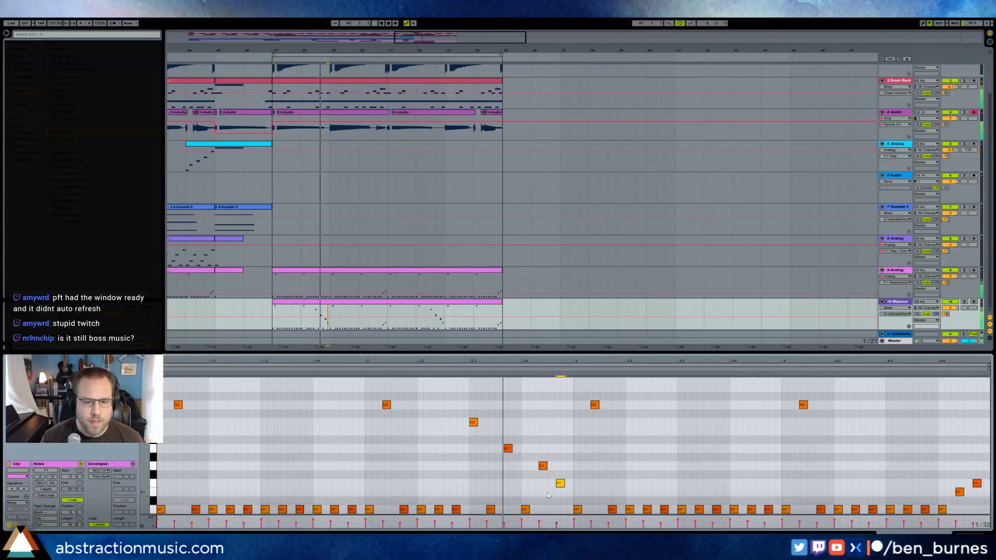
{"action": "scroll", "coordinate": [557, 492], "scroll_direction": "down", "scroll_amount": 2}
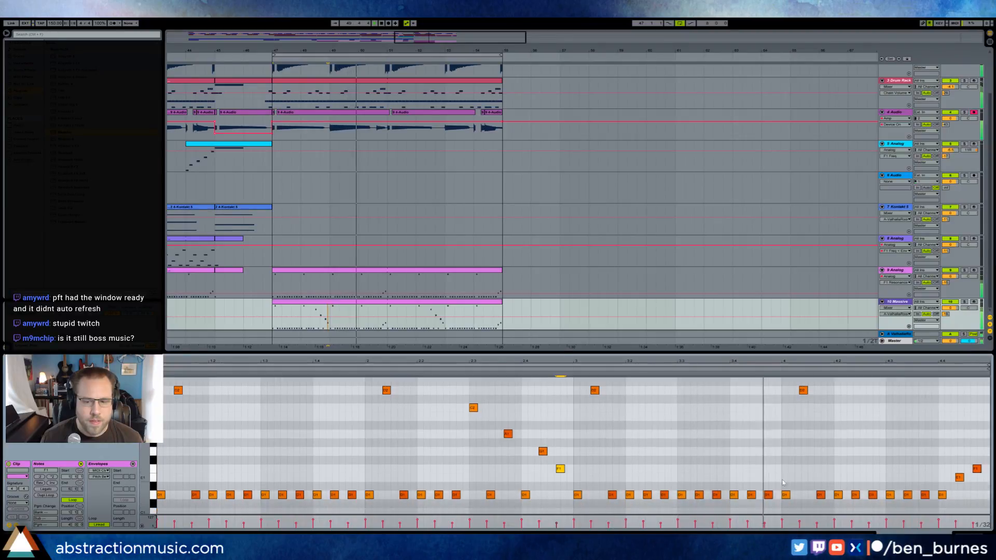
Raise two bass notes between beats 4.3 and 4.4 and transpose the bar's last two notes up an octave.
{"action": "left_click", "coordinate": [889, 495]}
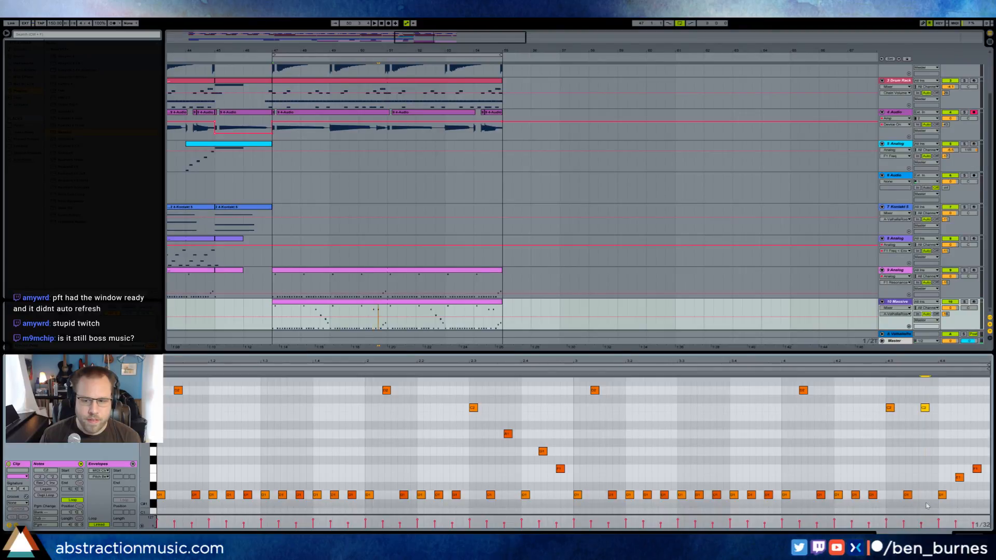
{"action": "left_click_drag", "start_coordinate": [943, 446], "coordinate": [986, 485]}
{"action": "key", "text": "shift+Up"}
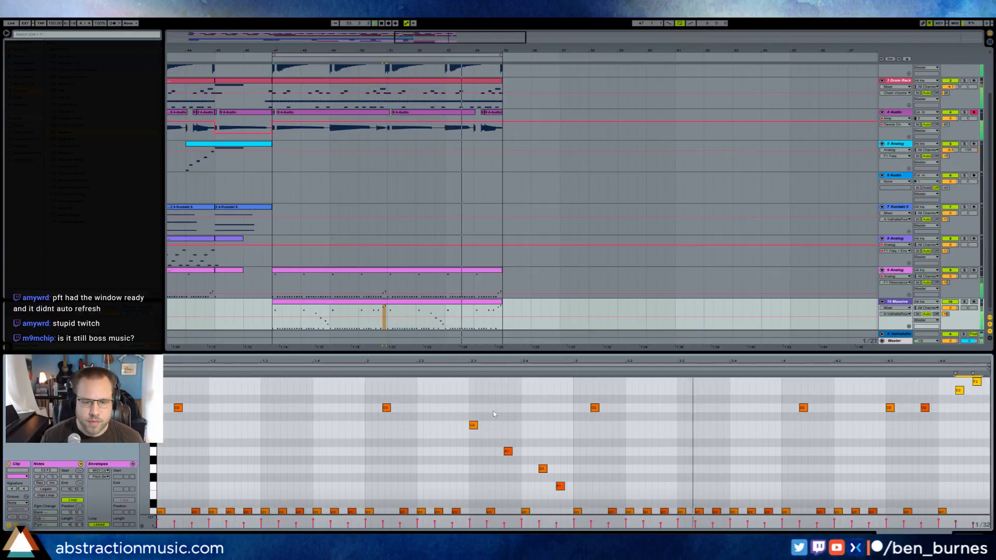
Transpose the last three notes of the descending run up an octave.
{"action": "left_click_drag", "start_coordinate": [473, 425], "coordinate": [569, 497]}
{"action": "key", "text": "shift+Up"}
{"action": "key", "text": "Down"}
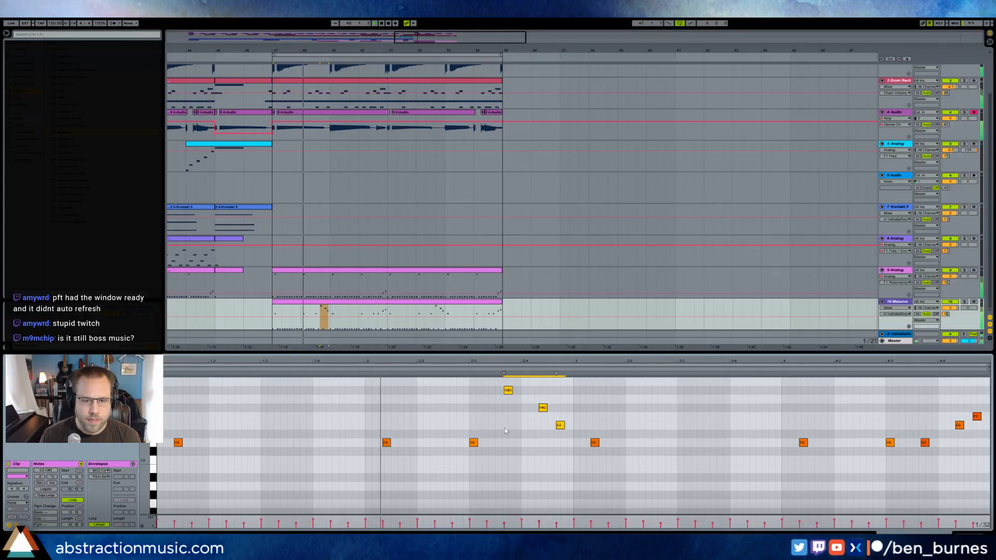
{"action": "left_click_drag", "start_coordinate": [508, 392], "coordinate": [508, 383]}
Lower the first of the three raised notes until it matches the pitch of the note before it.
{"action": "left_click", "coordinate": [508, 384]}
{"action": "key", "text": "Down"}
{"action": "key", "text": "Down"}
{"action": "key", "text": "Down"}
{"action": "key", "text": "Down"}
{"action": "key", "text": "Down"}
{"action": "key", "text": "Up"}
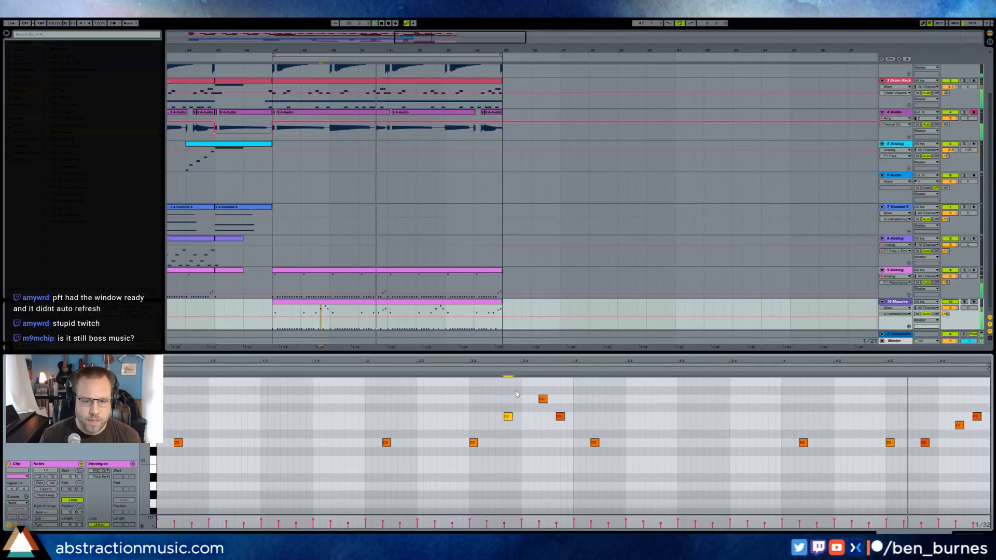
{"action": "key", "text": "Down"}
{"action": "key", "text": "Down"}
{"action": "key", "text": "Down"}
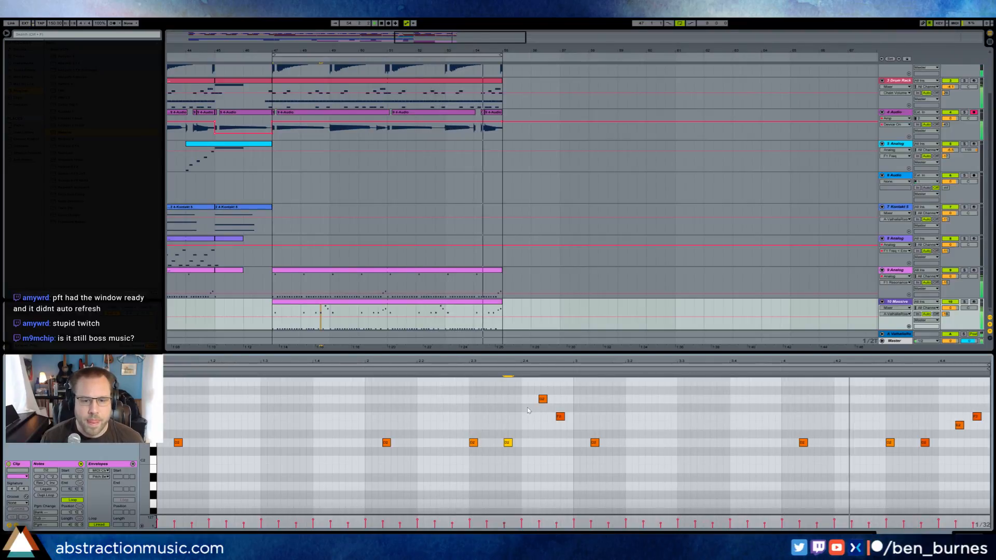
Return to the Massive device, adjust its amp section and oscillator 3's amp level, and close the plug-in window.
{"action": "key", "text": "shift+Tab"}
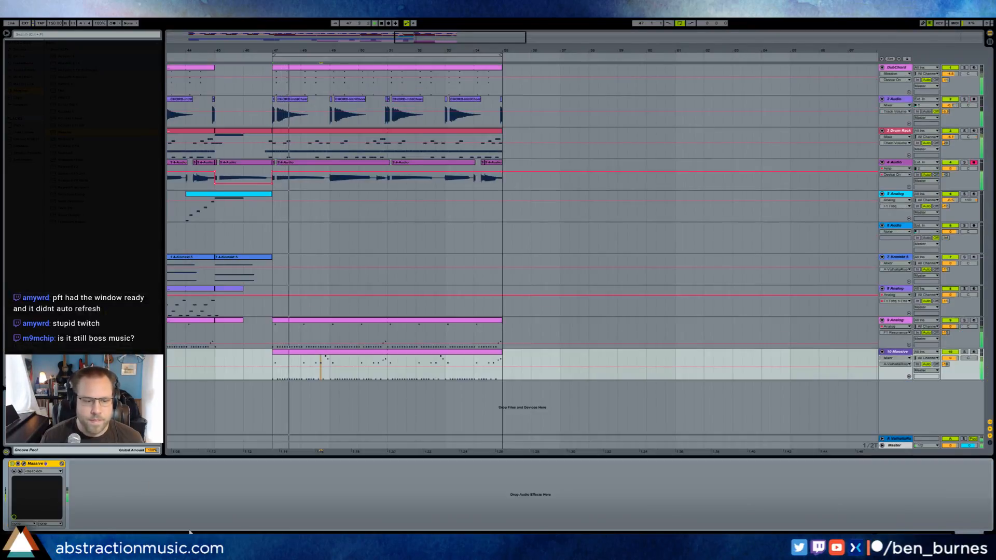
{"action": "left_click", "coordinate": [25, 464]}
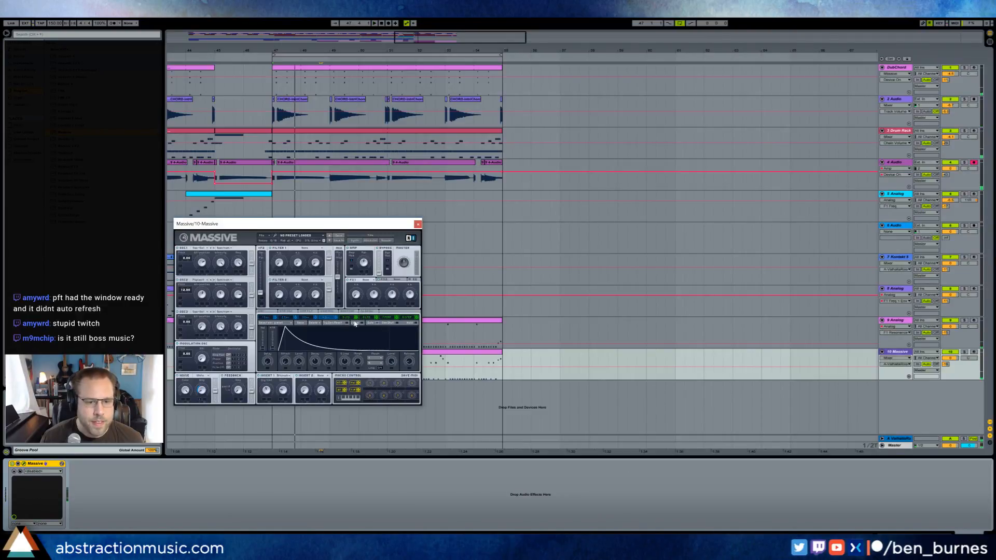
{"action": "left_click", "coordinate": [362, 275]}
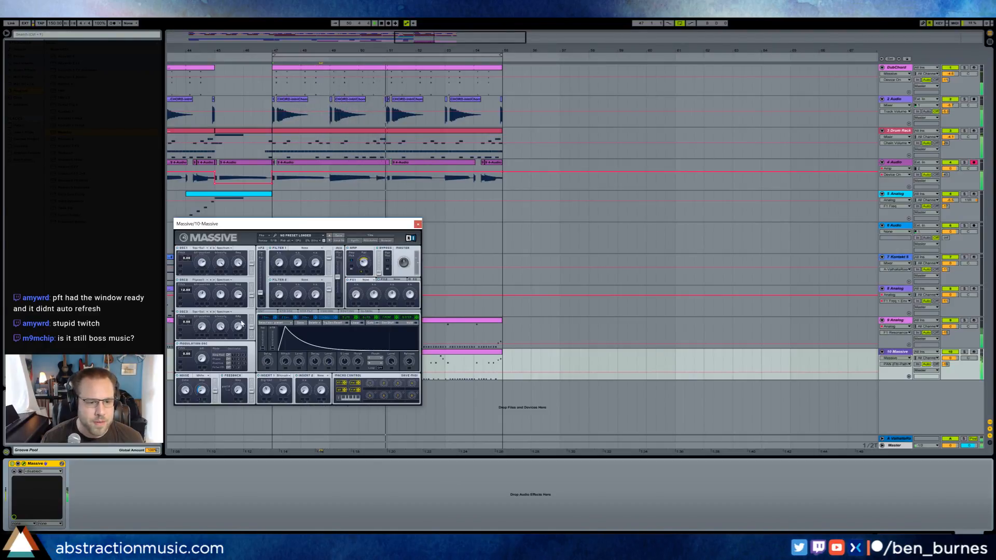
{"action": "mouse_move", "coordinate": [239, 328]}
{"action": "left_mouse_down"}
{"action": "mouse_move", "coordinate": [242, 294]}
{"action": "mouse_move", "coordinate": [241, 329]}
{"action": "left_mouse_up"}
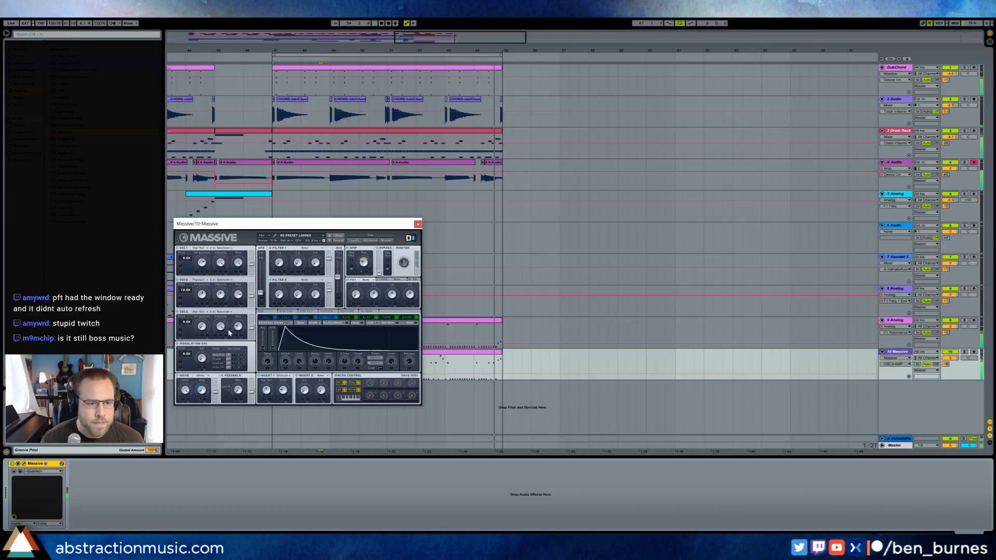
{"action": "left_click", "coordinate": [419, 225]}
Play the section from bar 47 in a wider arrangement view and inspect the 10 Massive clip.
{"action": "key", "text": "space"}
{"action": "left_click_drag", "start_coordinate": [238, 51], "coordinate": [424, 48]}
{"action": "left_click", "coordinate": [322, 57]}
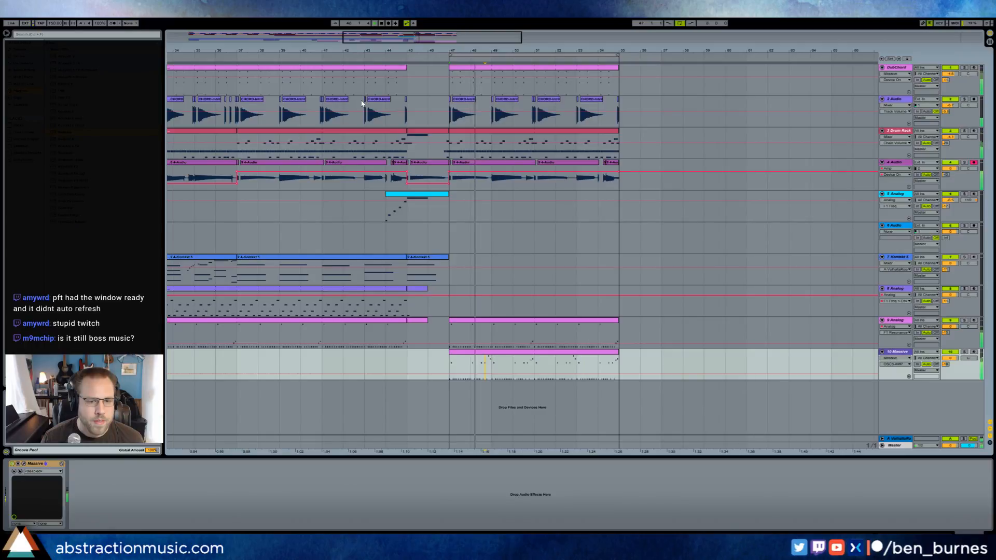
{"action": "double_click", "coordinate": [538, 363]}
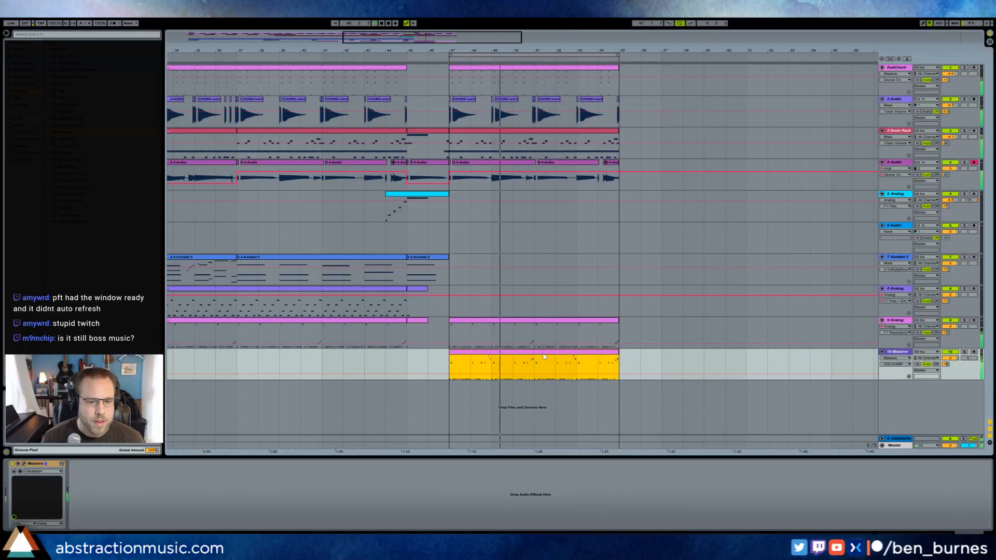
{"action": "left_click", "coordinate": [970, 537]}
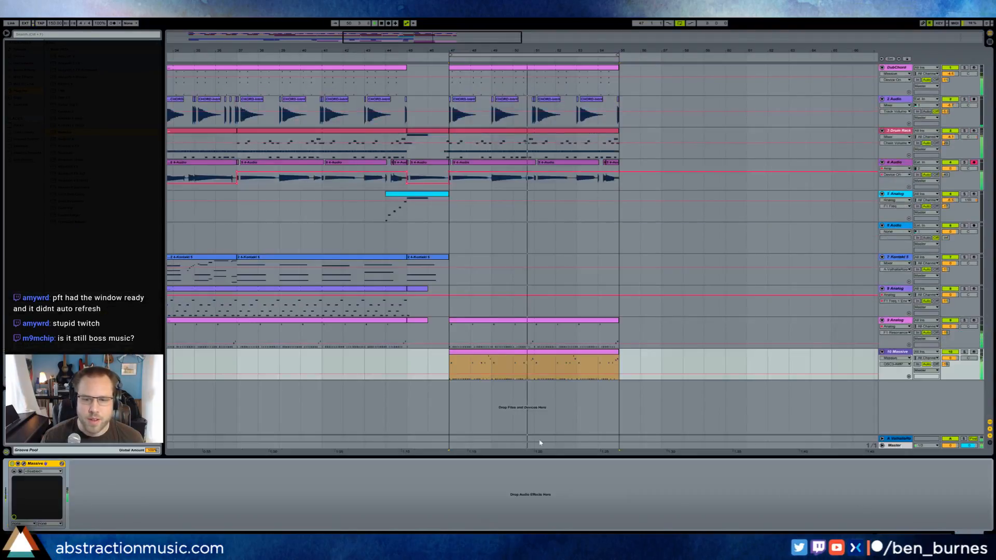
Adjust oscillator 3's wavetable position and wavetable selection in the Massive device, and close the plug-in window.
{"action": "left_click", "coordinate": [24, 464]}
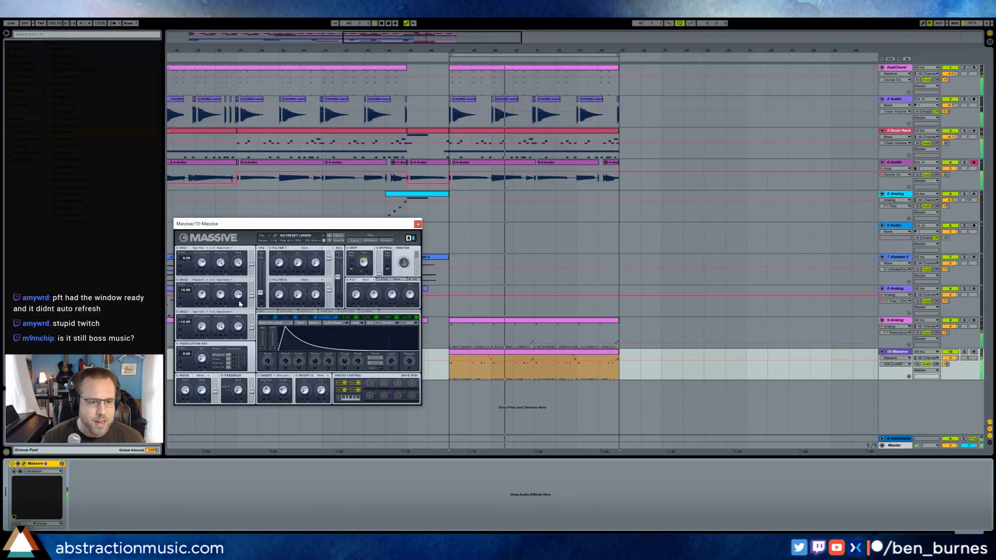
{"action": "left_click", "coordinate": [202, 326]}
{"action": "mouse_move", "coordinate": [204, 326]}
{"action": "left_mouse_down"}
{"action": "mouse_move", "coordinate": [204, 294]}
{"action": "mouse_move", "coordinate": [220, 335]}
{"action": "left_mouse_up"}
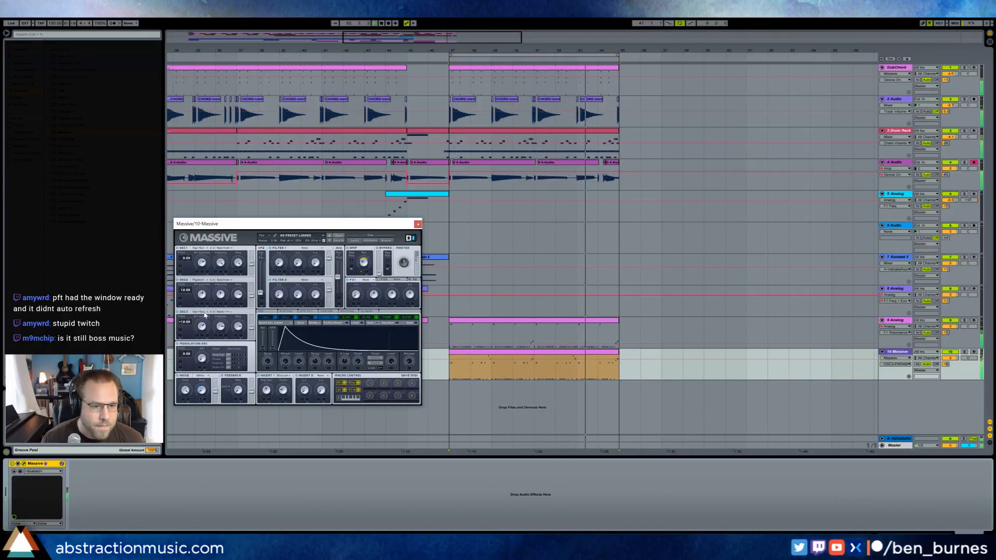
{"action": "left_click", "coordinate": [206, 314]}
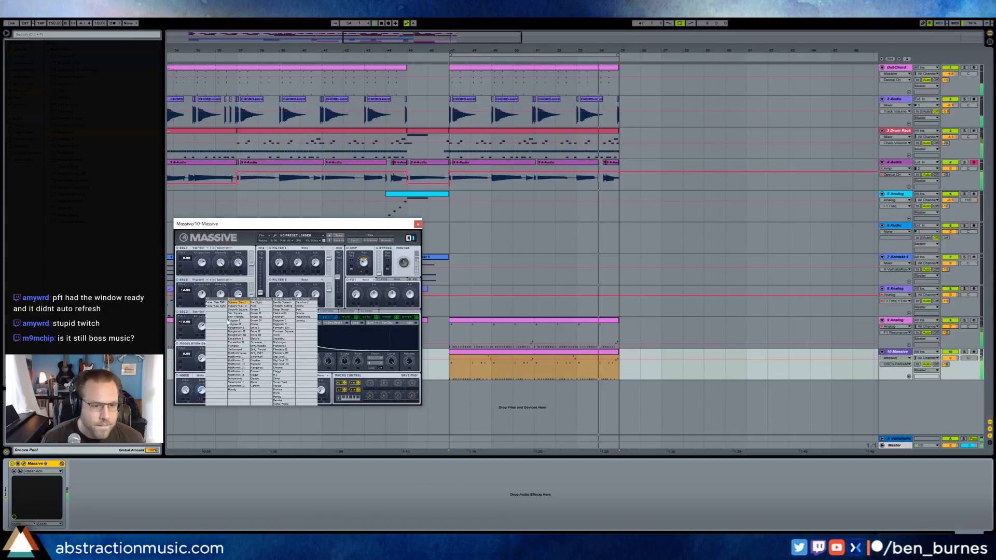
{"action": "left_click", "coordinate": [241, 310]}
{"action": "left_click", "coordinate": [225, 312]}
{"action": "left_click", "coordinate": [226, 315]}
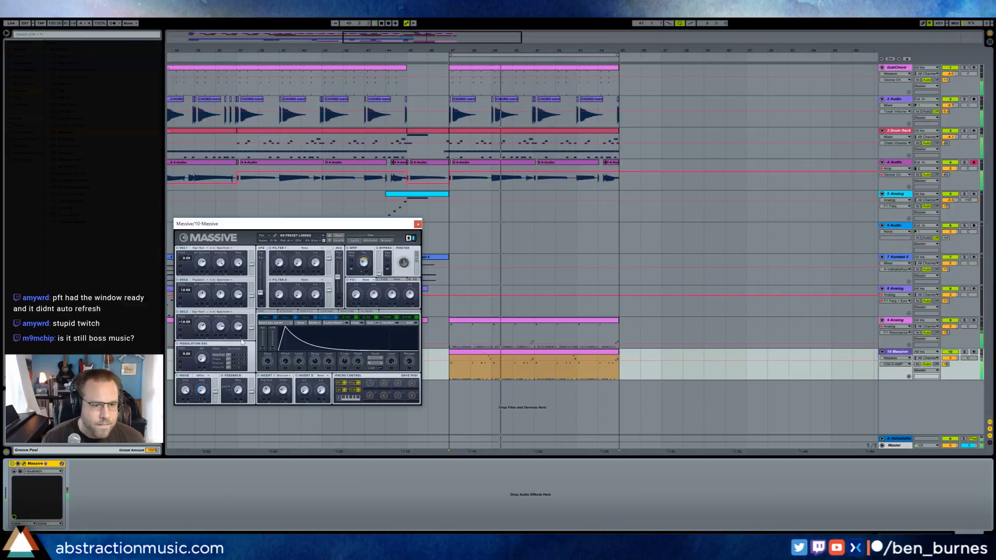
{"action": "left_click", "coordinate": [418, 224]}
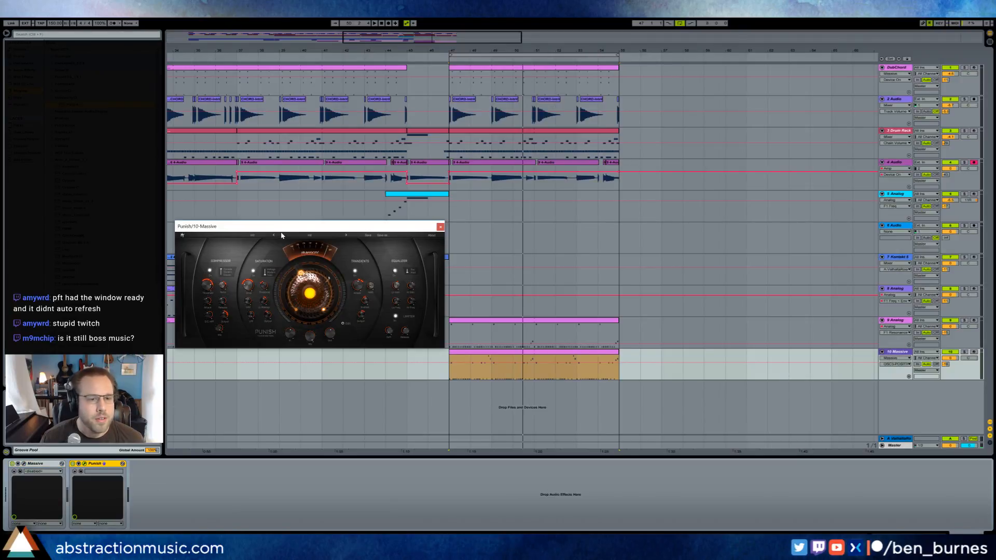
Play the section, load the first Bass preset in the Punish effect on the 10 Massive track, and adjust its main Punish knob.
{"action": "key", "text": "space"}
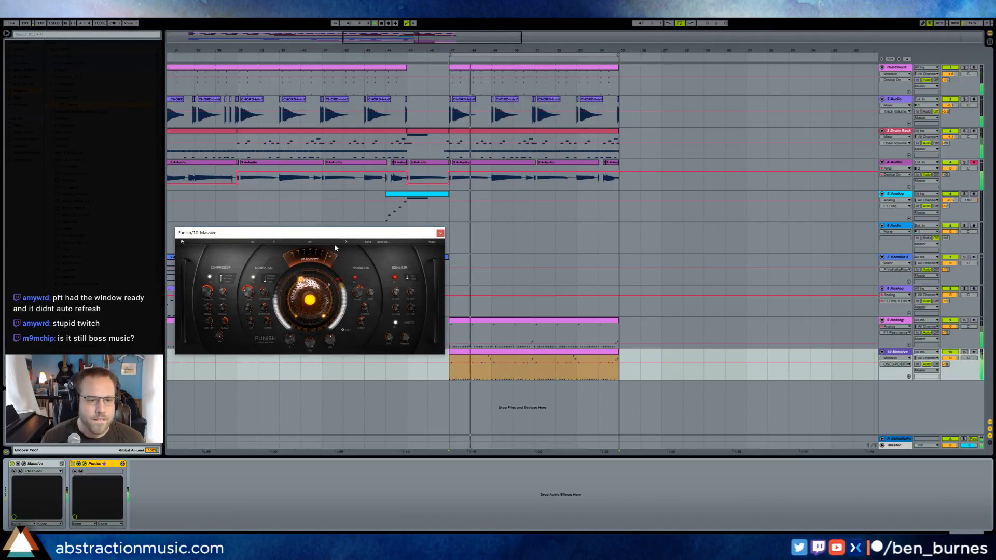
{"action": "left_click", "coordinate": [310, 270]}
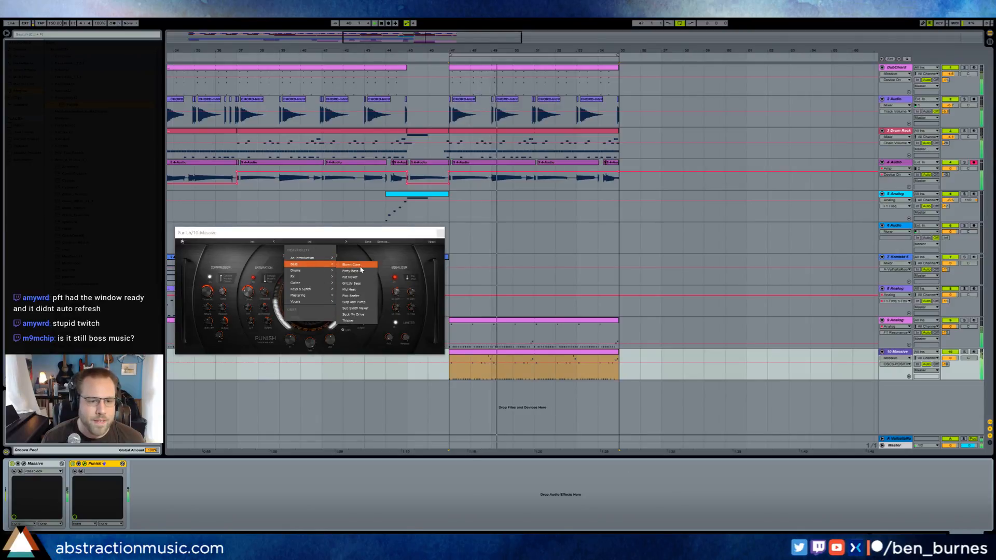
{"action": "left_click", "coordinate": [355, 265]}
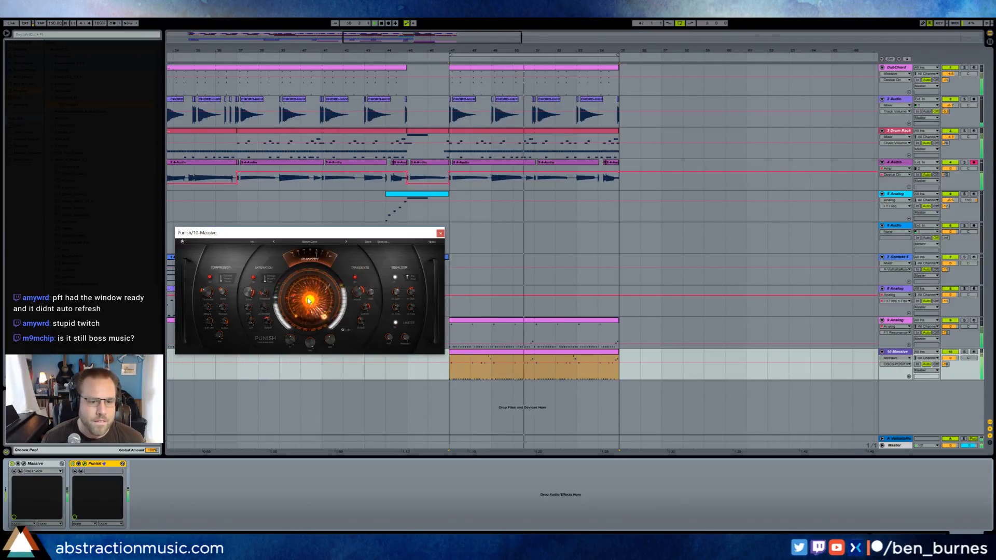
{"action": "left_click", "coordinate": [308, 300]}
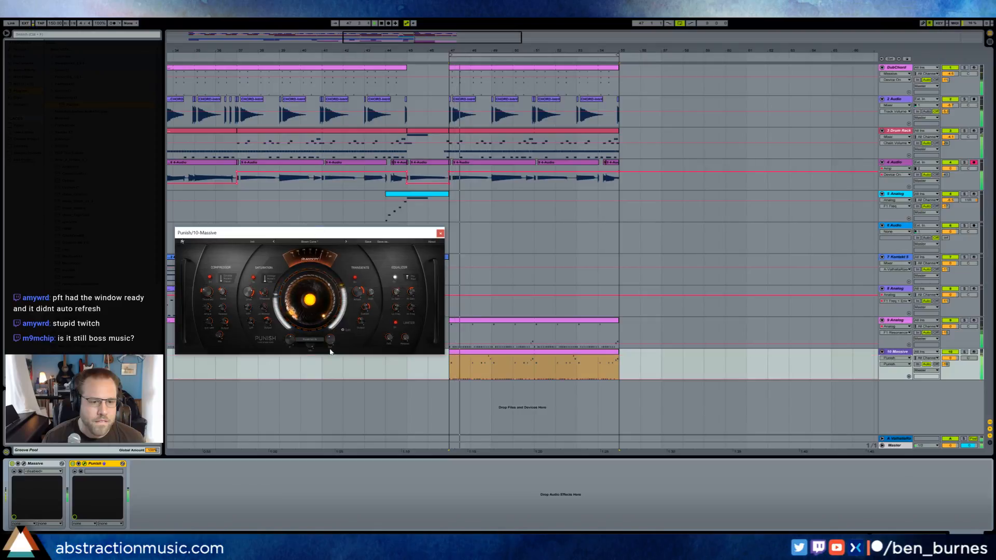
Adjust Punish's saturation drive and compressor threshold, and resume playback of the section.
{"action": "left_click", "coordinate": [248, 292]}
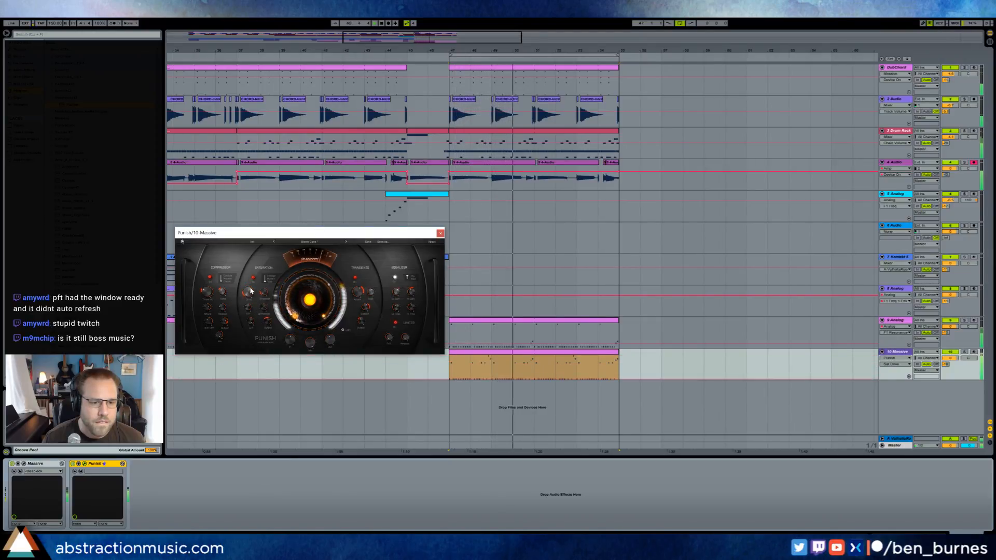
{"action": "mouse_move", "coordinate": [249, 296]}
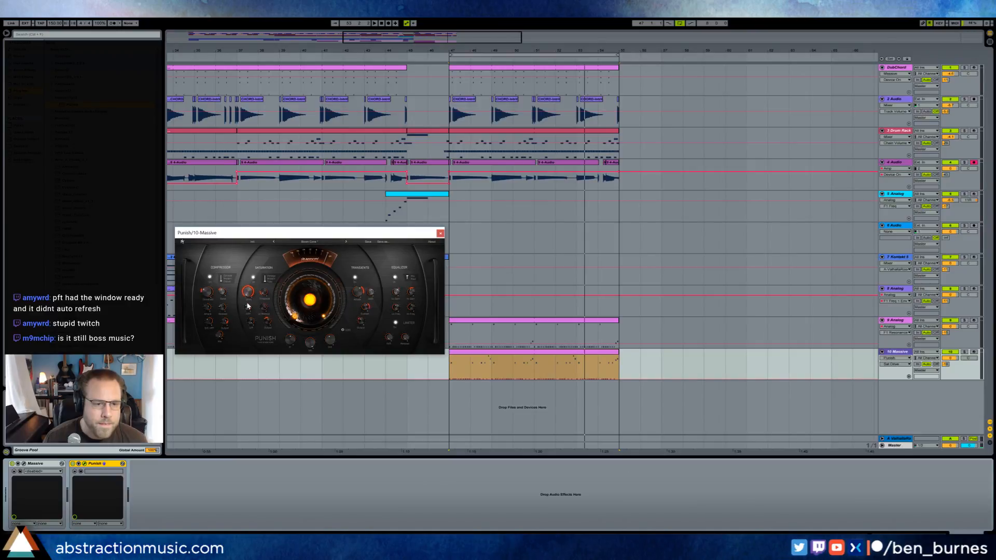
{"action": "left_click", "coordinate": [207, 294]}
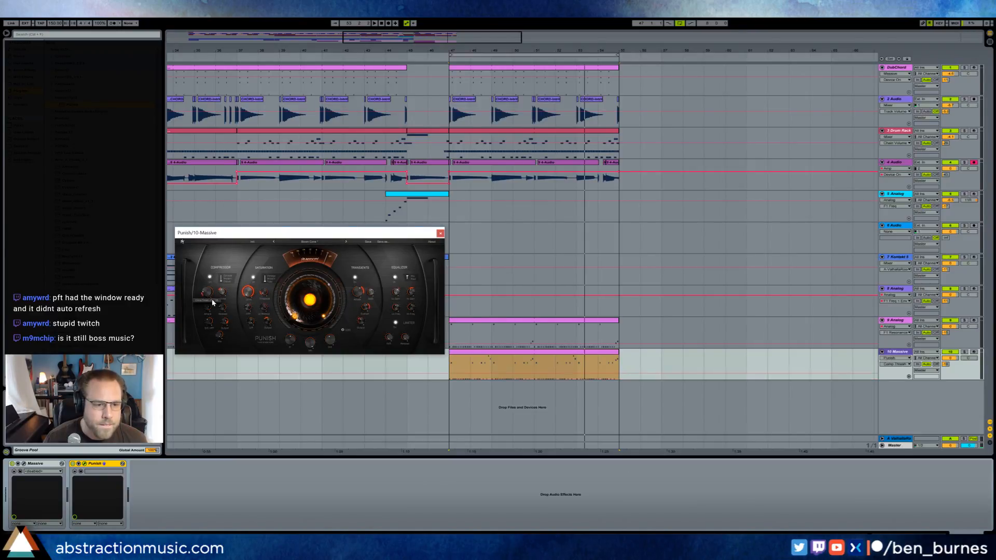
{"action": "key", "text": "space"}
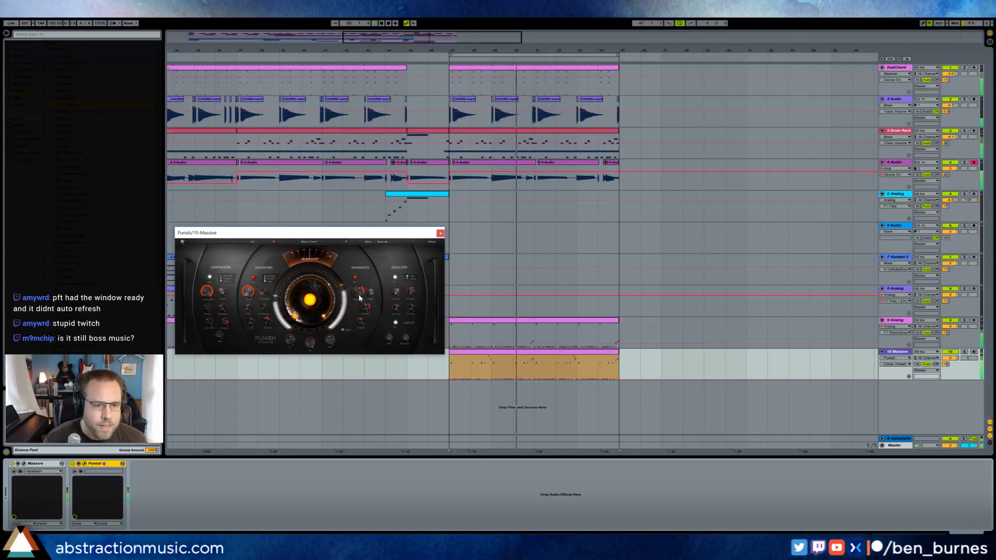
Adjust Punish's transient attack and transient output, and sweep the main Punish knob while the section plays.
{"action": "left_click_drag", "start_coordinate": [360, 295], "coordinate": [362, 298]}
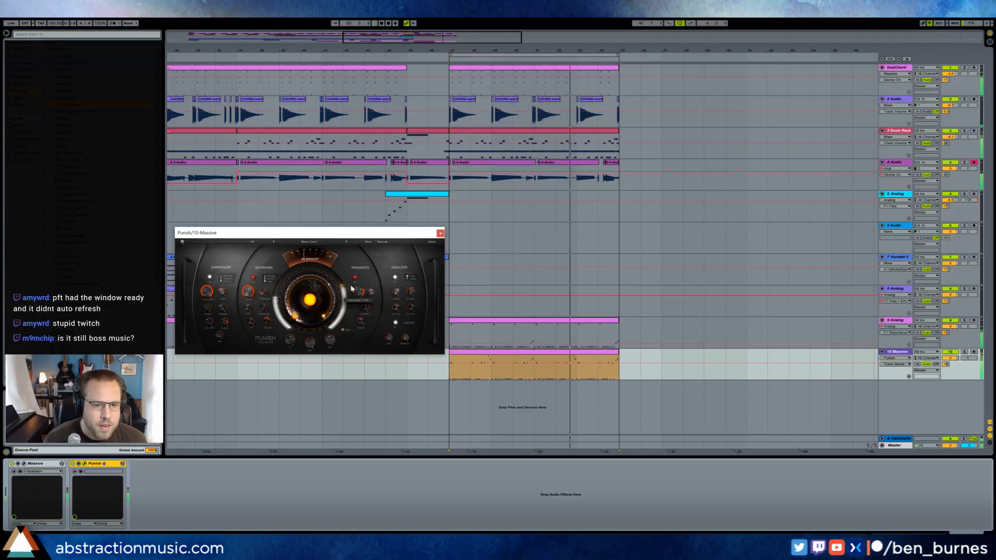
{"action": "mouse_move", "coordinate": [367, 307]}
{"action": "left_mouse_down"}
{"action": "mouse_move", "coordinate": [372, 300]}
{"action": "mouse_move", "coordinate": [364, 325]}
{"action": "left_mouse_up"}
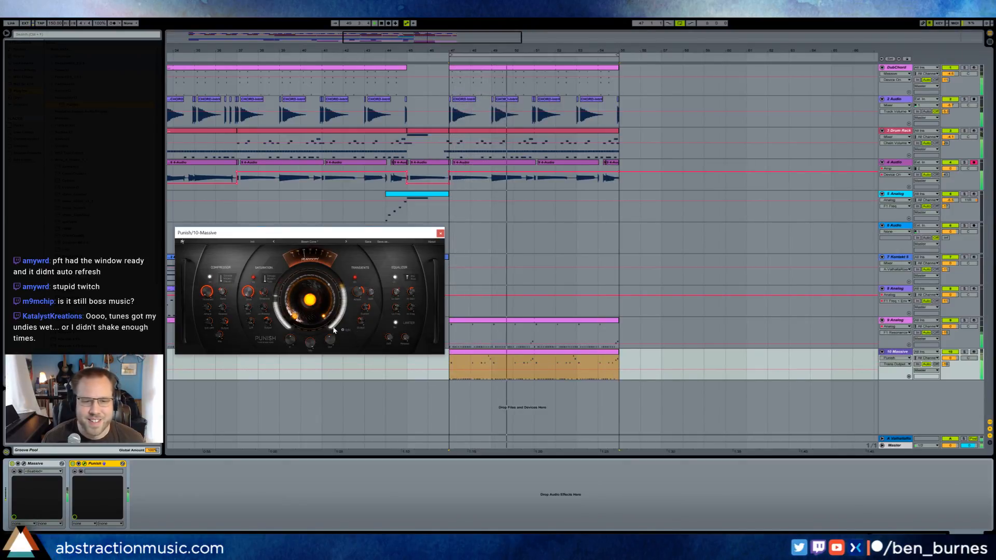
{"action": "left_click_drag", "start_coordinate": [316, 310], "coordinate": [319, 290]}
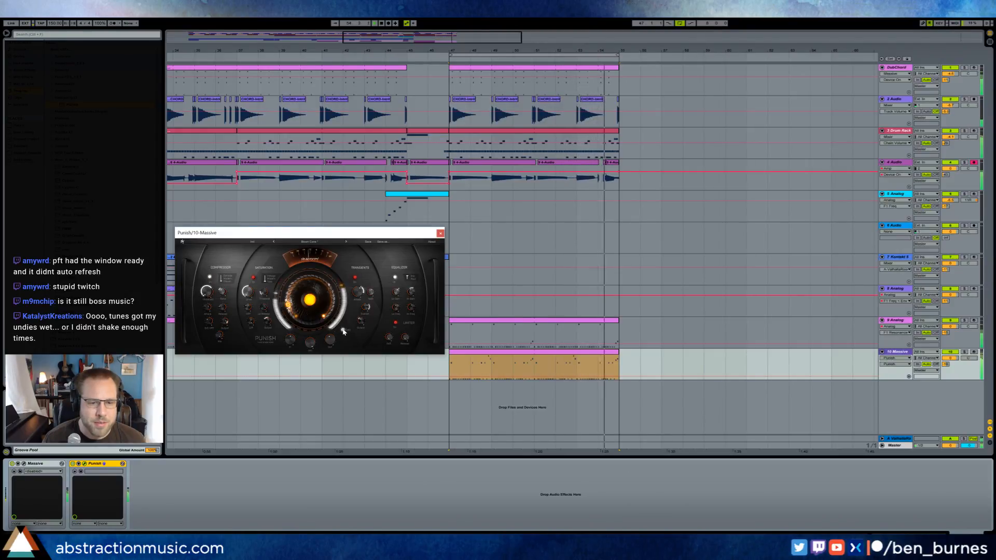
{"action": "left_click", "coordinate": [358, 293]}
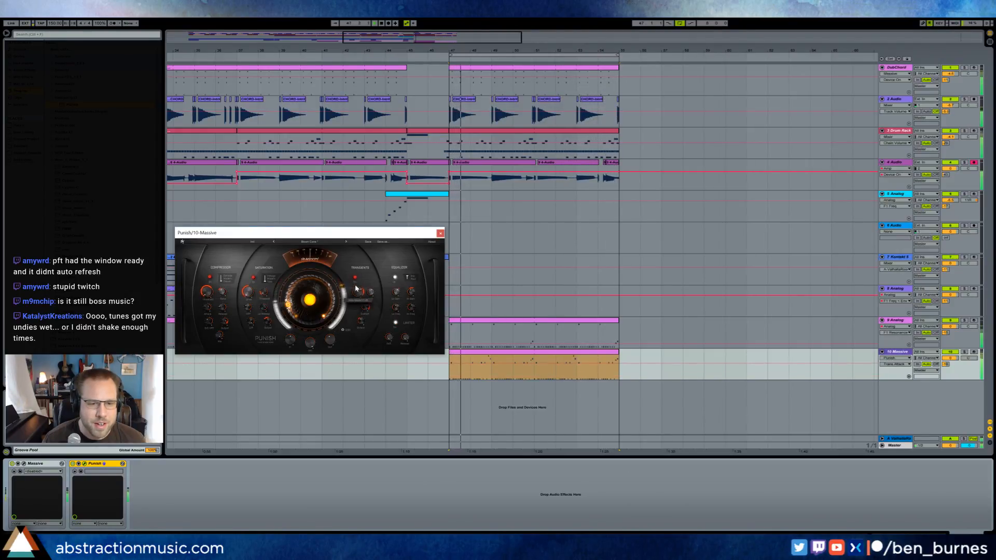
{"action": "left_click_drag", "start_coordinate": [326, 301], "coordinate": [334, 250]}
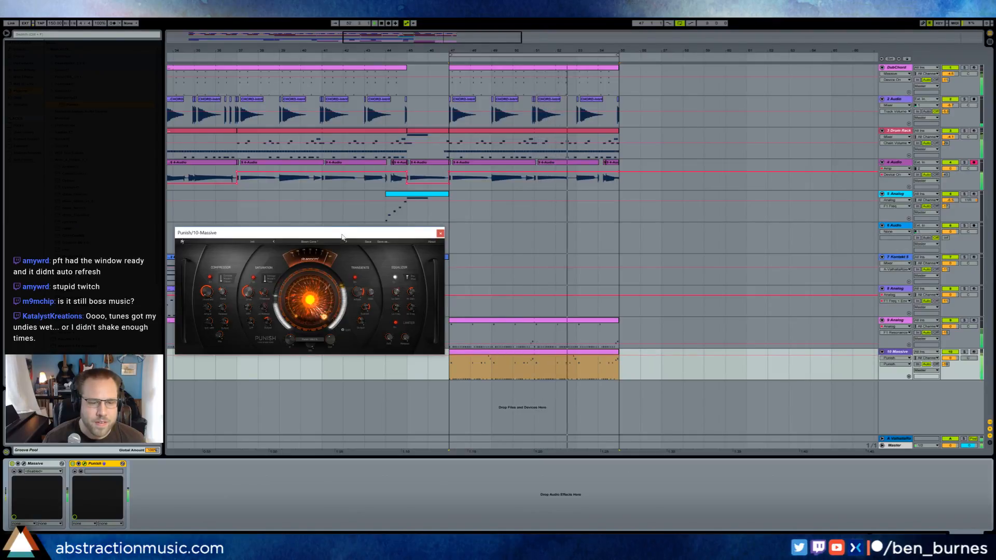
{"action": "left_click_drag", "start_coordinate": [342, 243], "coordinate": [348, 314]}
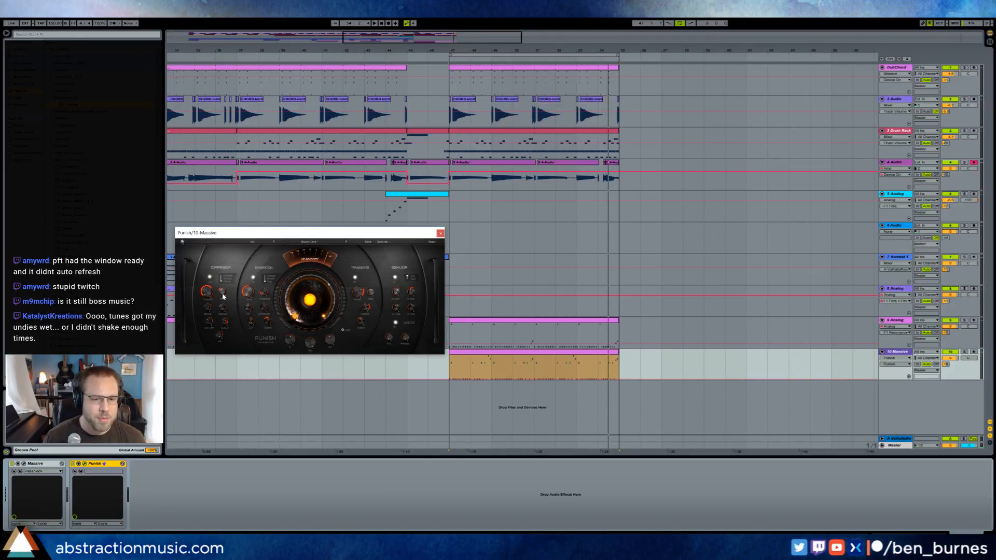
Try further amounts of the main Punish knob before and during playback, and readjust the transient attack.
{"action": "mouse_move", "coordinate": [307, 298]}
{"action": "left_mouse_down"}
{"action": "mouse_move", "coordinate": [318, 226]}
{"action": "mouse_move", "coordinate": [317, 316]}
{"action": "left_mouse_up"}
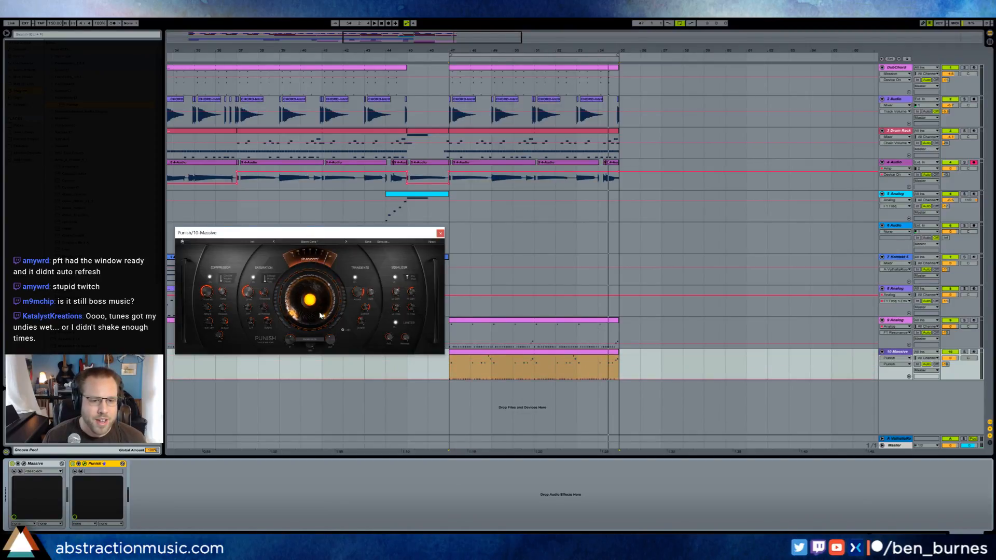
{"action": "left_click_drag", "start_coordinate": [304, 310], "coordinate": [316, 326]}
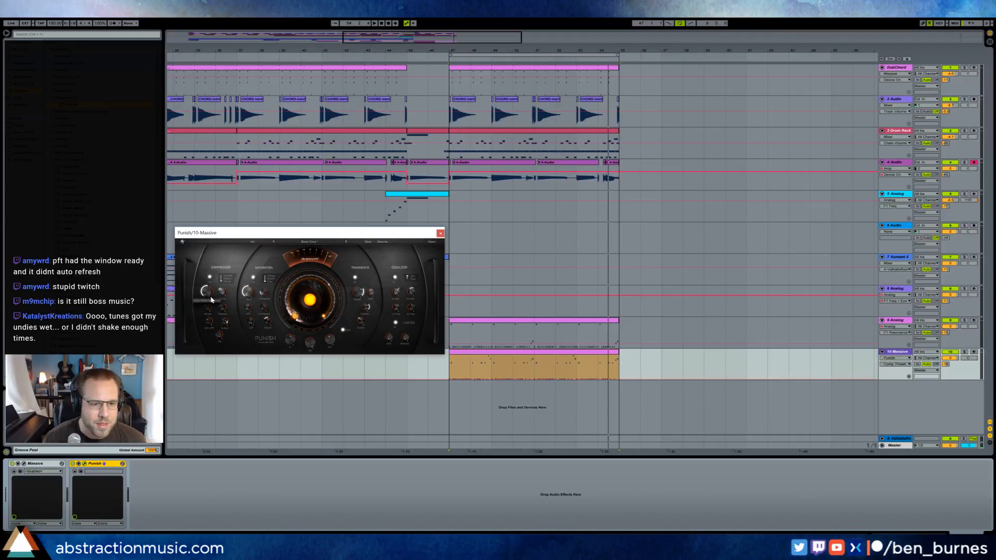
{"action": "key", "text": "space"}
{"action": "left_click_drag", "start_coordinate": [314, 305], "coordinate": [313, 241]}
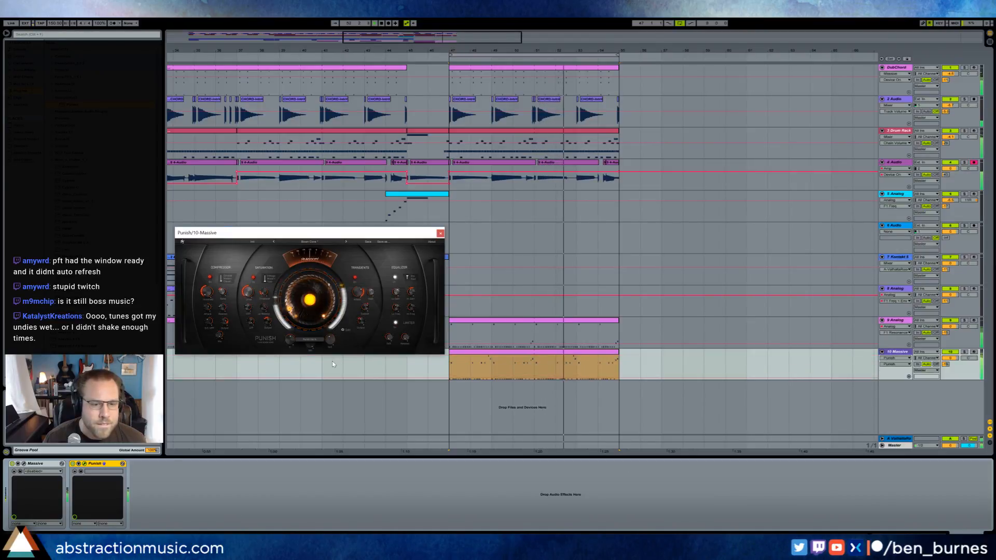
{"action": "left_click_drag", "start_coordinate": [358, 293], "coordinate": [359, 305]}
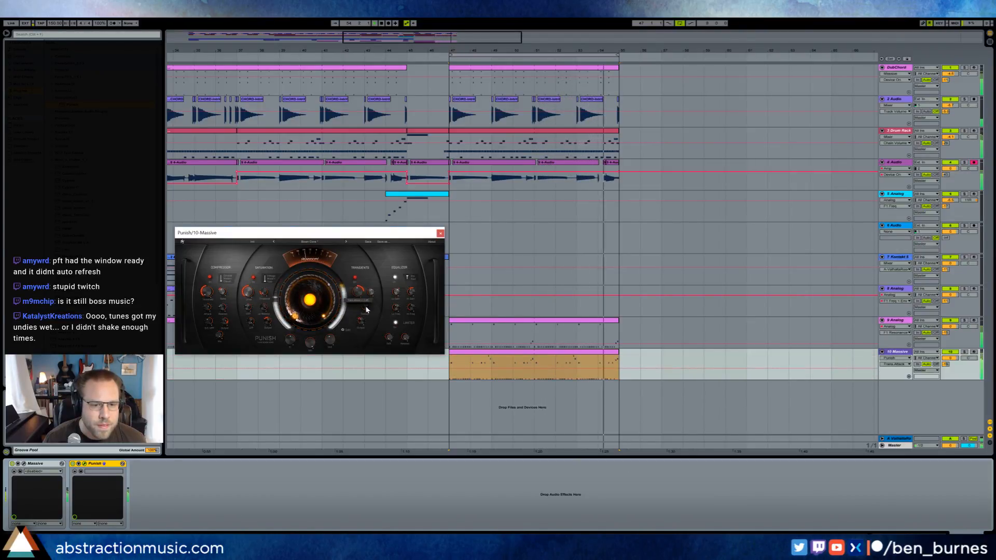
Compare the sound with Punish and its individual compressor, transient and equalizer sections switched off and on.
{"action": "left_click", "coordinate": [85, 464]}
{"action": "left_click", "coordinate": [84, 464]}
{"action": "left_click", "coordinate": [73, 464]}
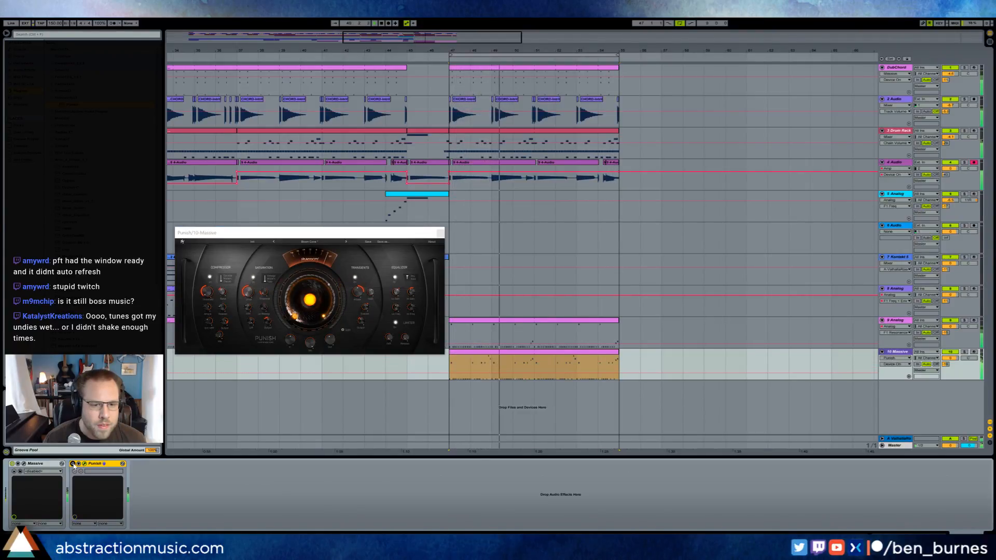
{"action": "left_click", "coordinate": [73, 464]}
{"action": "left_click", "coordinate": [395, 278]}
{"action": "left_click", "coordinate": [355, 277]}
{"action": "left_click", "coordinate": [355, 278]}
{"action": "left_click", "coordinate": [210, 278]}
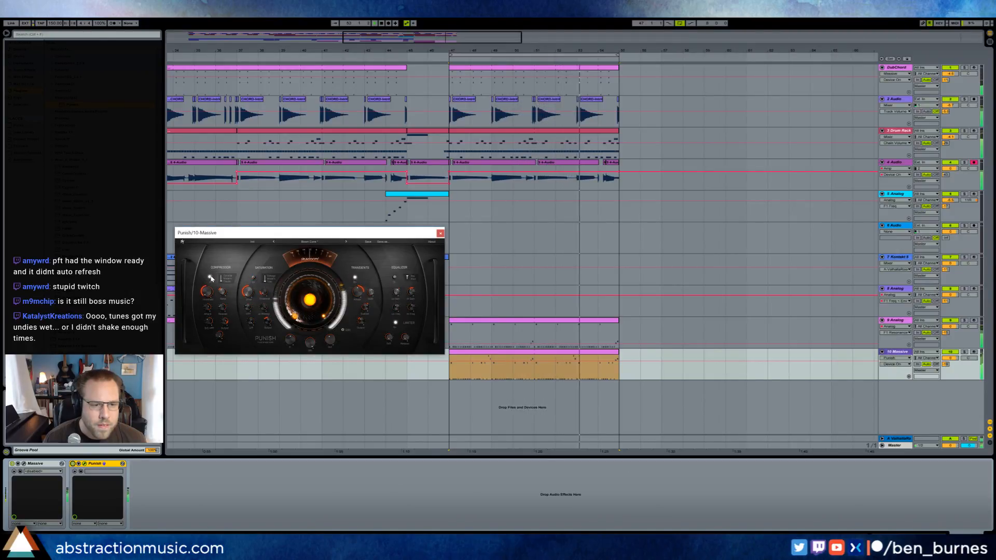
{"action": "left_click", "coordinate": [394, 277]}
Set the compressor threshold in and out of Punish's knob edit mode, and raise the main Punish amount.
{"action": "left_click_drag", "start_coordinate": [206, 290], "coordinate": [203, 275]}
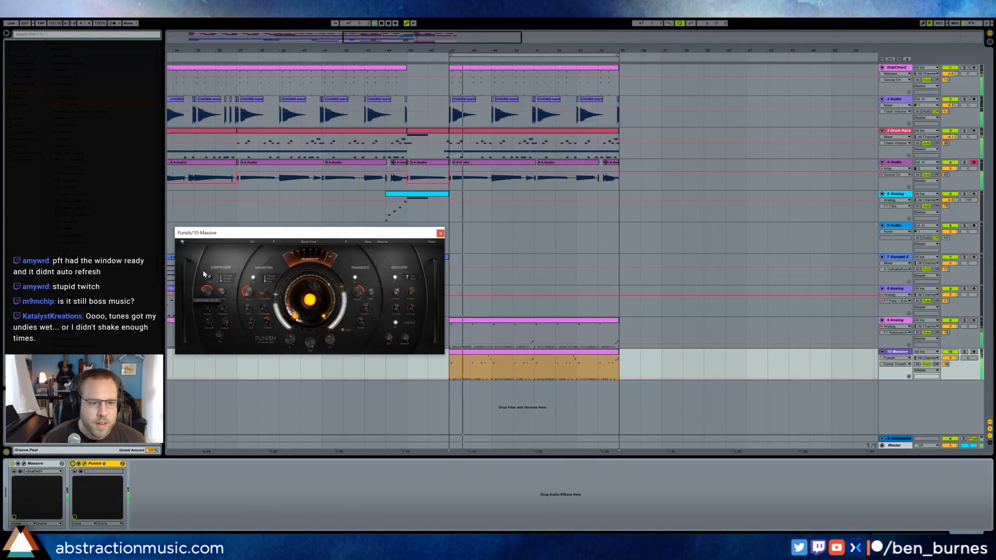
{"action": "left_click", "coordinate": [344, 330]}
{"action": "left_click_drag", "start_coordinate": [207, 292], "coordinate": [219, 319]}
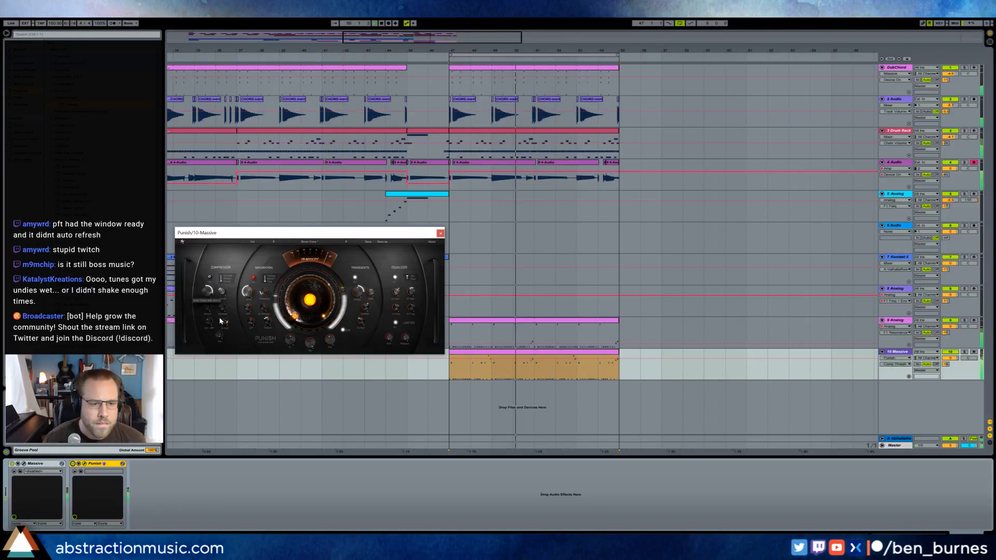
{"action": "left_click", "coordinate": [343, 330]}
{"action": "left_click_drag", "start_coordinate": [315, 301], "coordinate": [325, 236]}
{"action": "left_click_drag", "start_coordinate": [207, 292], "coordinate": [220, 269]}
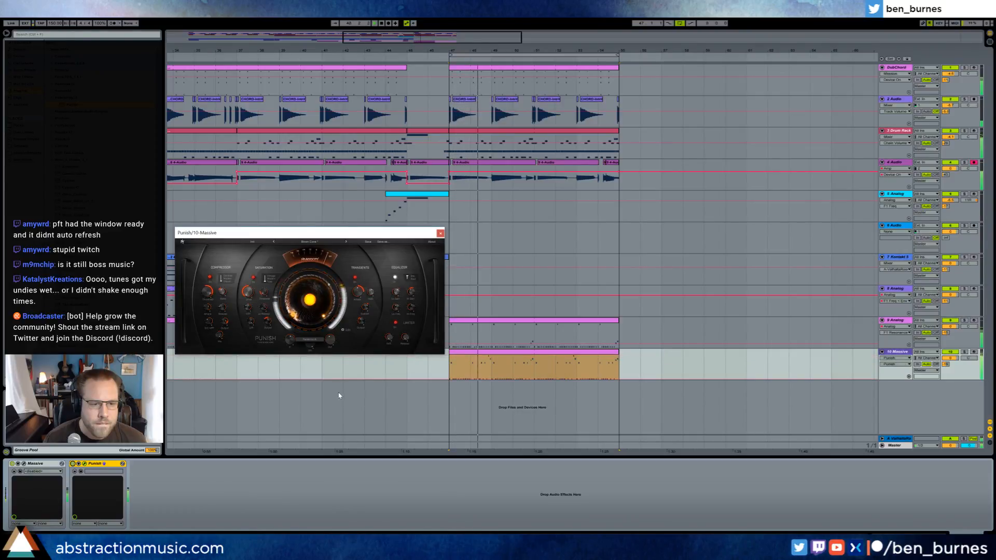
Fine-tune Punish's transient, compressor threshold and saturation controls, and restart playback of the section.
{"action": "left_click_drag", "start_coordinate": [359, 292], "coordinate": [372, 333]}
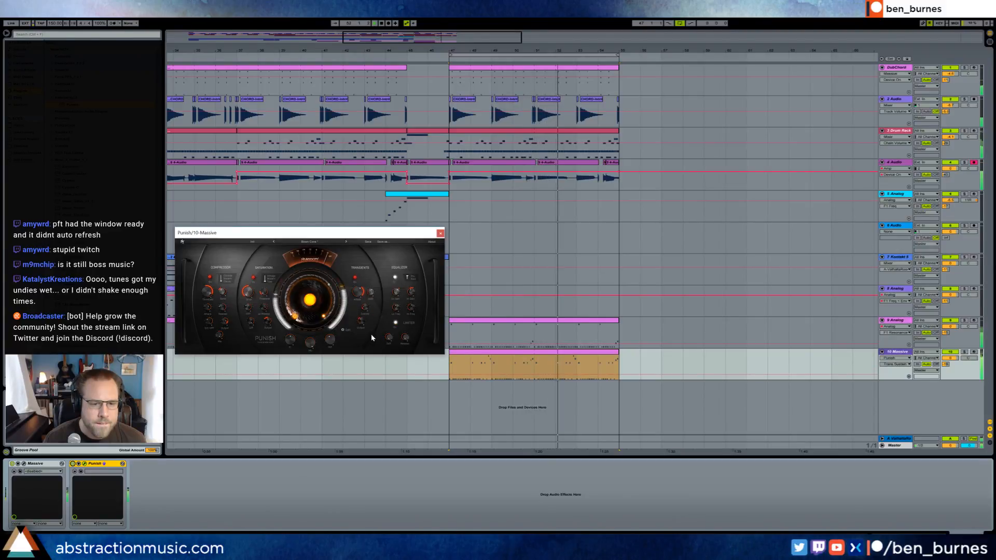
{"action": "left_click", "coordinate": [365, 319]}
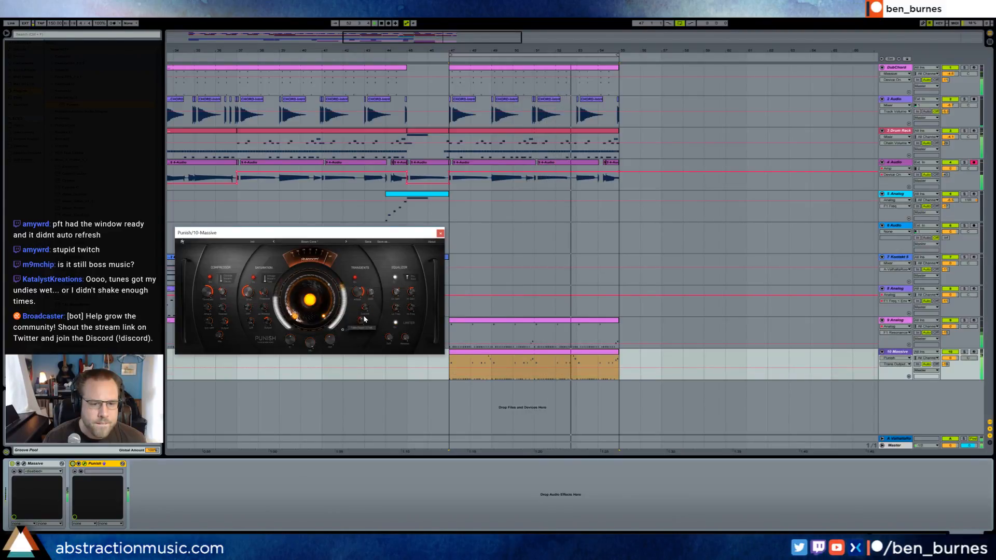
{"action": "left_click", "coordinate": [207, 293]}
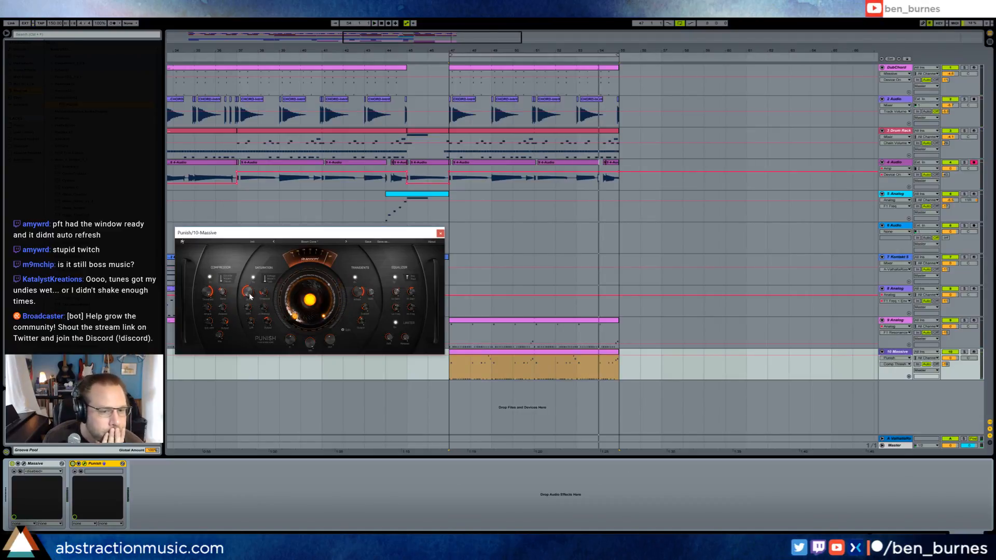
{"action": "left_click", "coordinate": [266, 293]}
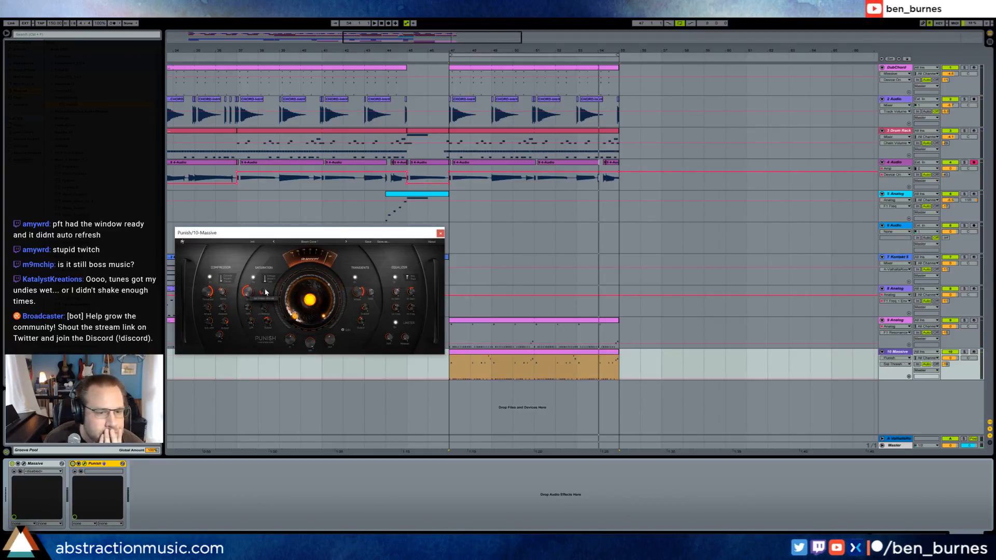
{"action": "left_click", "coordinate": [208, 292]}
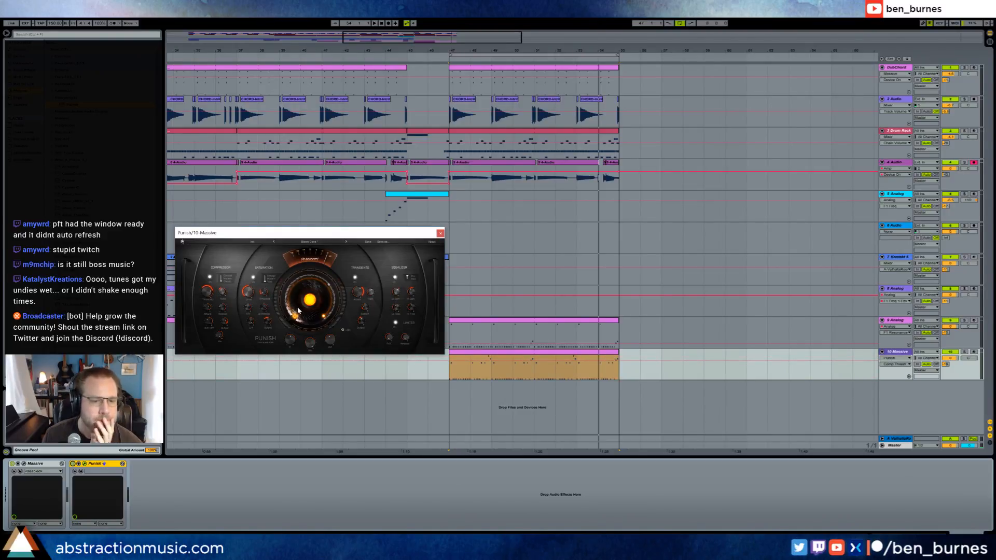
{"action": "key", "text": "space"}
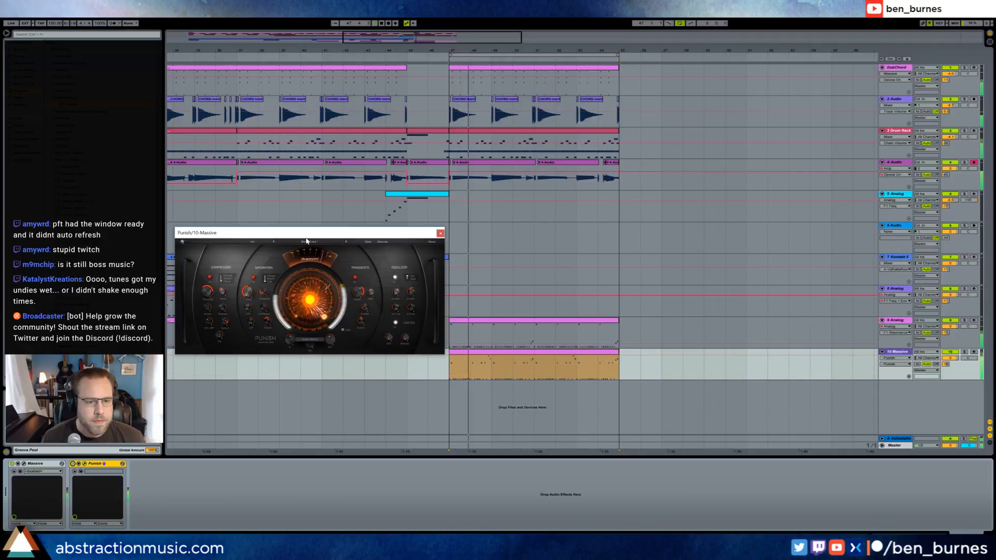
Readjust the compressor threshold, toggle Punish's transient section, and tweak the transient attack.
{"action": "mouse_move", "coordinate": [209, 292]}
{"action": "left_mouse_down"}
{"action": "mouse_move", "coordinate": [231, 337]}
{"action": "mouse_move", "coordinate": [222, 284]}
{"action": "left_mouse_up"}
{"action": "left_click", "coordinate": [355, 277]}
{"action": "mouse_move", "coordinate": [358, 293]}
{"action": "left_mouse_down"}
{"action": "mouse_move", "coordinate": [365, 325]}
{"action": "mouse_move", "coordinate": [353, 271]}
{"action": "mouse_move", "coordinate": [355, 284]}
{"action": "left_mouse_up"}
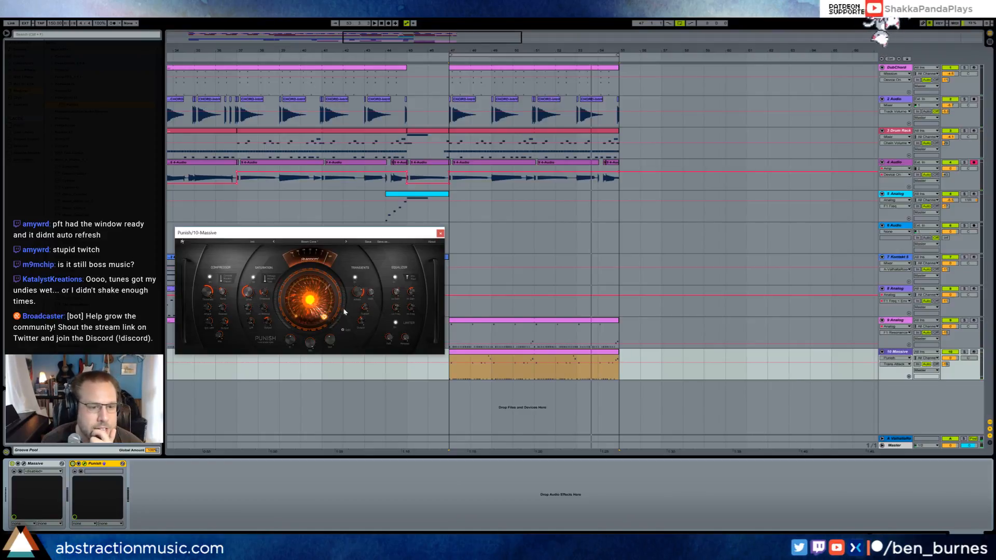
Tweak Punish's compressor controls and transient attack while auditioning the section.
{"action": "left_click_drag", "start_coordinate": [218, 289], "coordinate": [226, 313]}
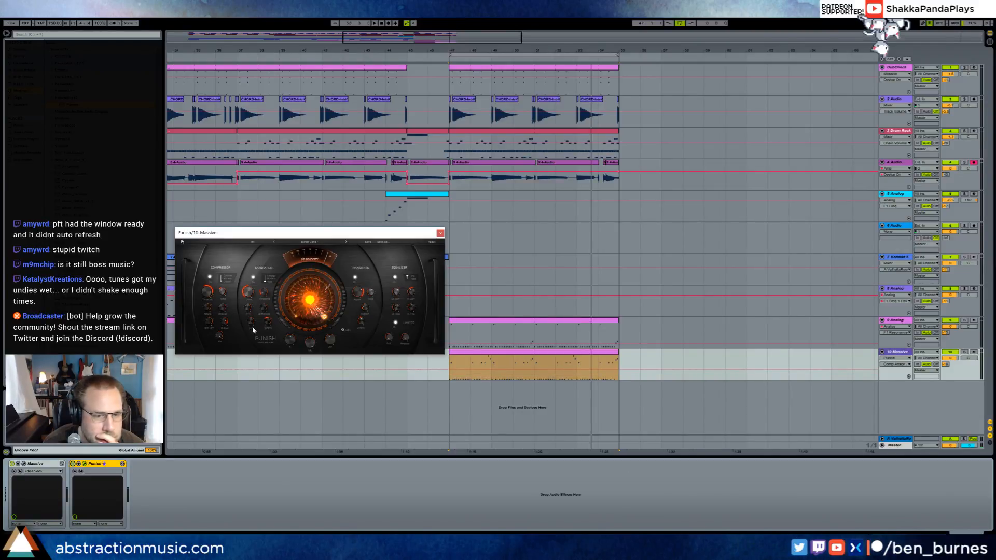
{"action": "left_click", "coordinate": [360, 294]}
{"action": "left_click_drag", "start_coordinate": [360, 296], "coordinate": [365, 305]}
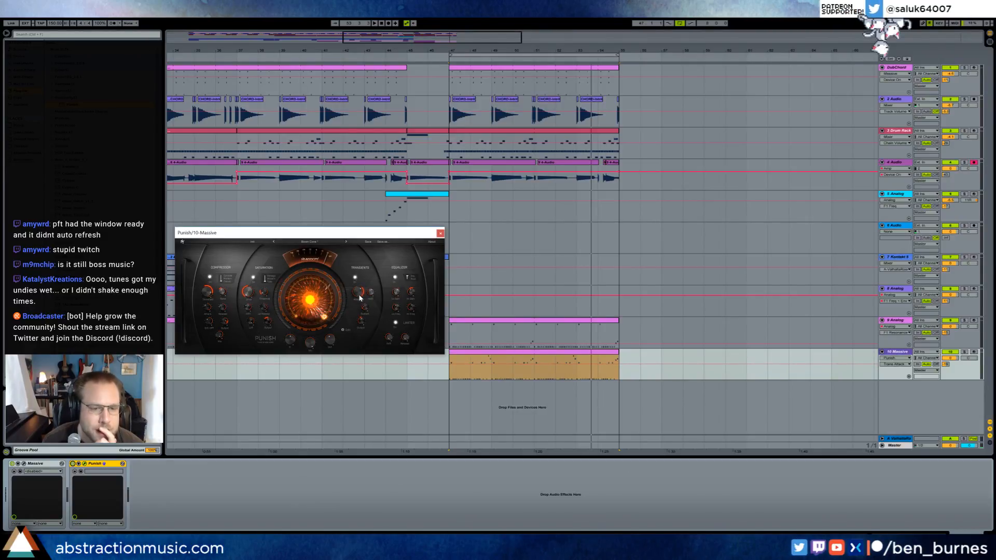
{"action": "key", "text": "space"}
{"action": "left_click_drag", "start_coordinate": [206, 307], "coordinate": [216, 341]}
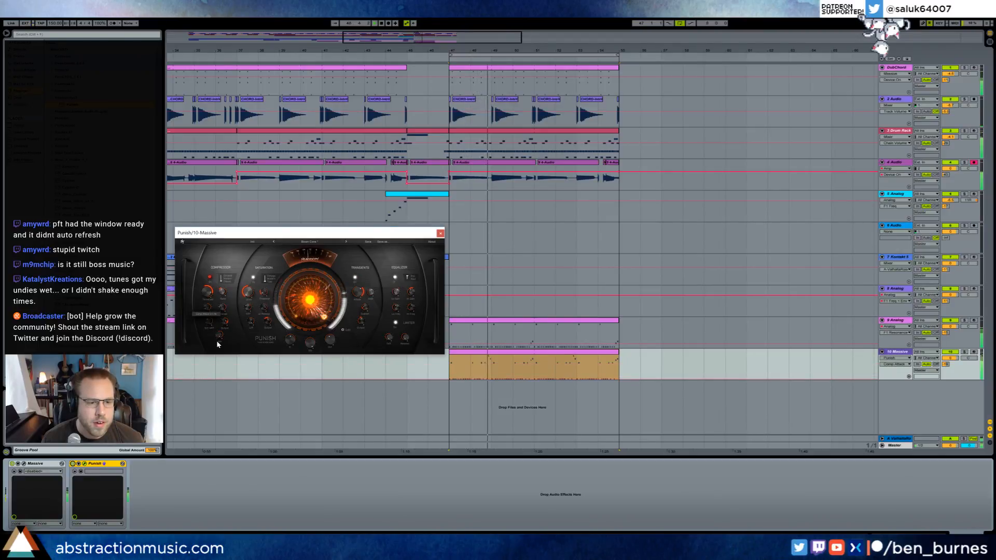
{"action": "left_click_drag", "start_coordinate": [208, 291], "coordinate": [208, 281]}
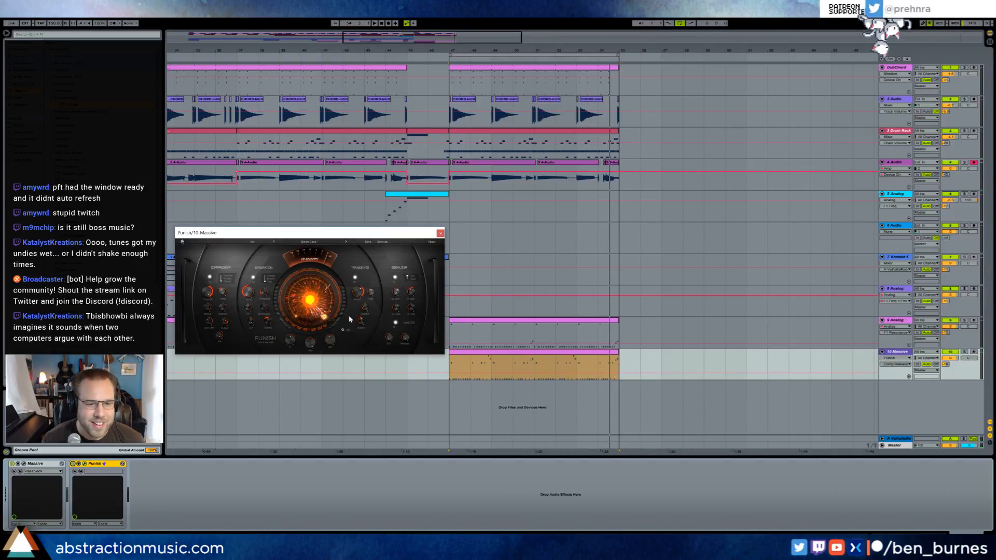
Adjust the sustain and output of Punish's transient section, and restart playback.
{"action": "left_click", "coordinate": [368, 308]}
{"action": "left_click", "coordinate": [362, 322]}
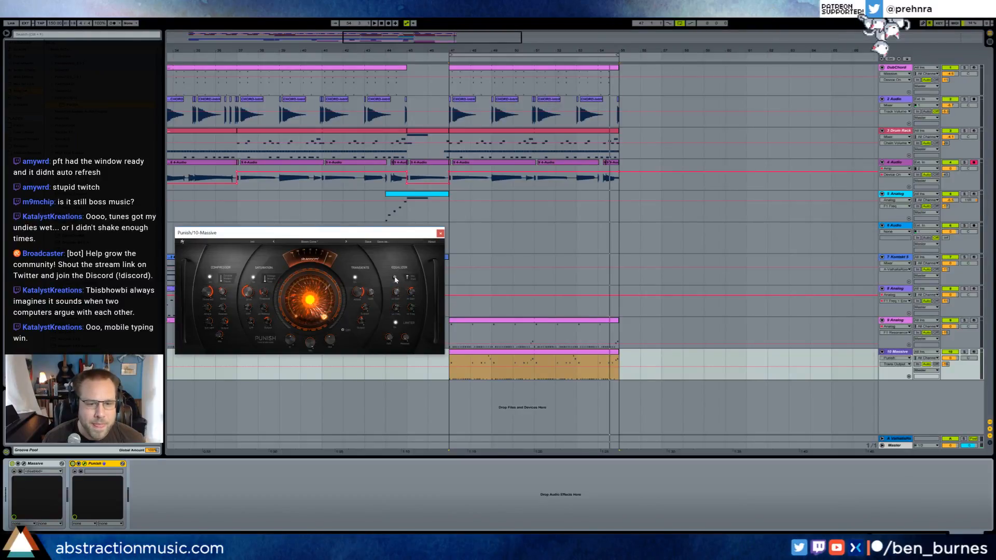
{"action": "key", "text": "space"}
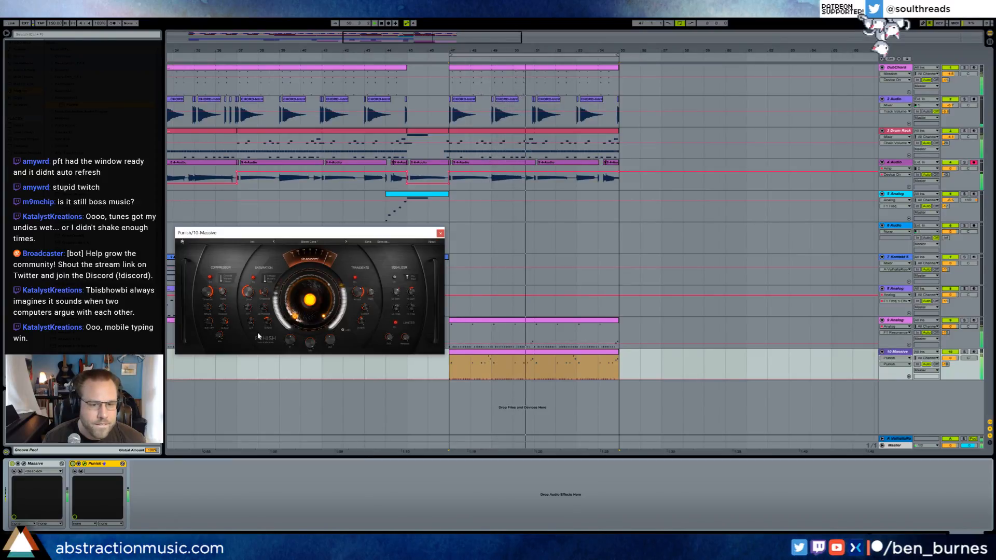
Solo the Massive track and adjust Punish's saturation controls.
{"action": "left_click", "coordinate": [965, 353]}
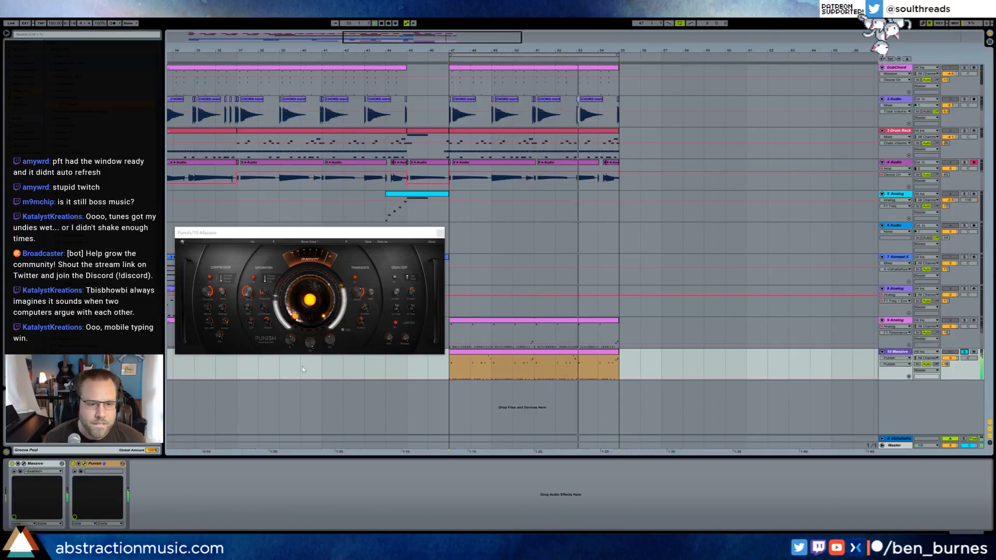
{"action": "left_click", "coordinate": [263, 295]}
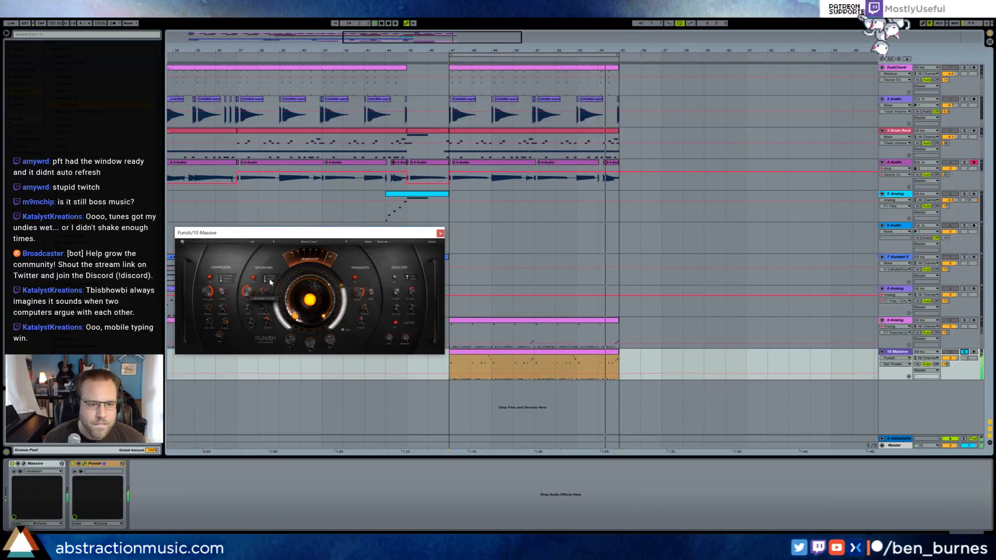
{"action": "left_click", "coordinate": [248, 292]}
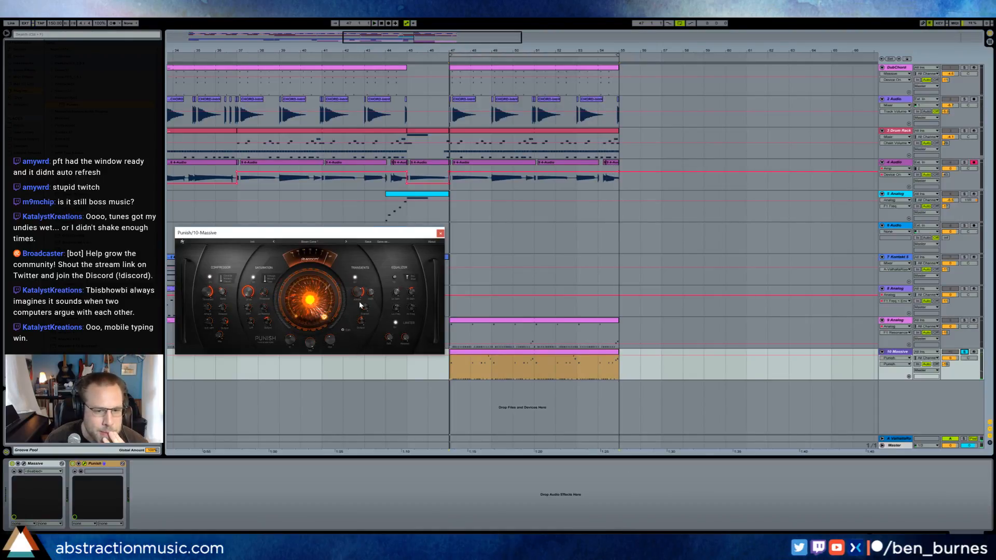
Readjust Punish's transient attack, sustain and output while listening to the soloed Massive track.
{"action": "mouse_move", "coordinate": [360, 300]}
{"action": "left_mouse_down"}
{"action": "mouse_move", "coordinate": [367, 319]}
{"action": "mouse_move", "coordinate": [346, 290]}
{"action": "left_mouse_up"}
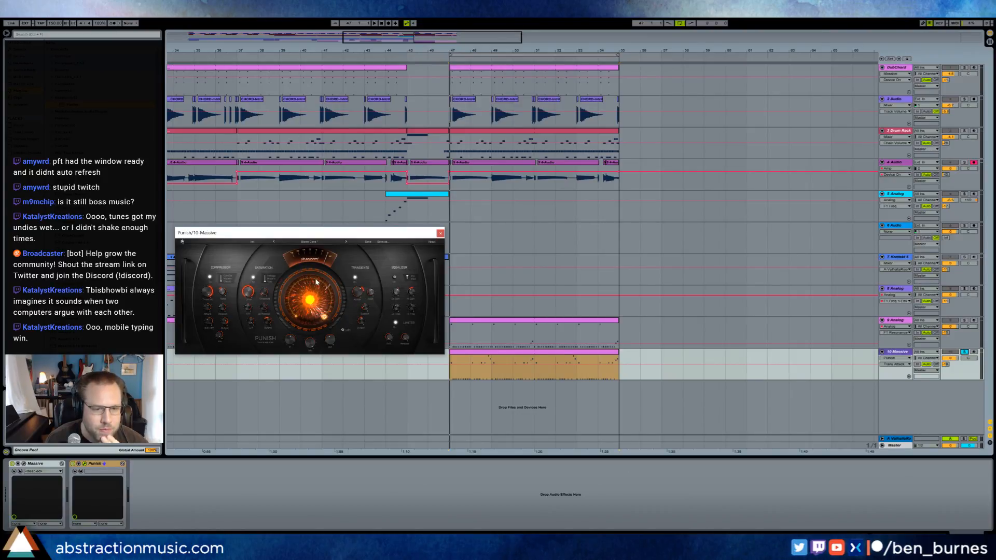
{"action": "key", "text": "space"}
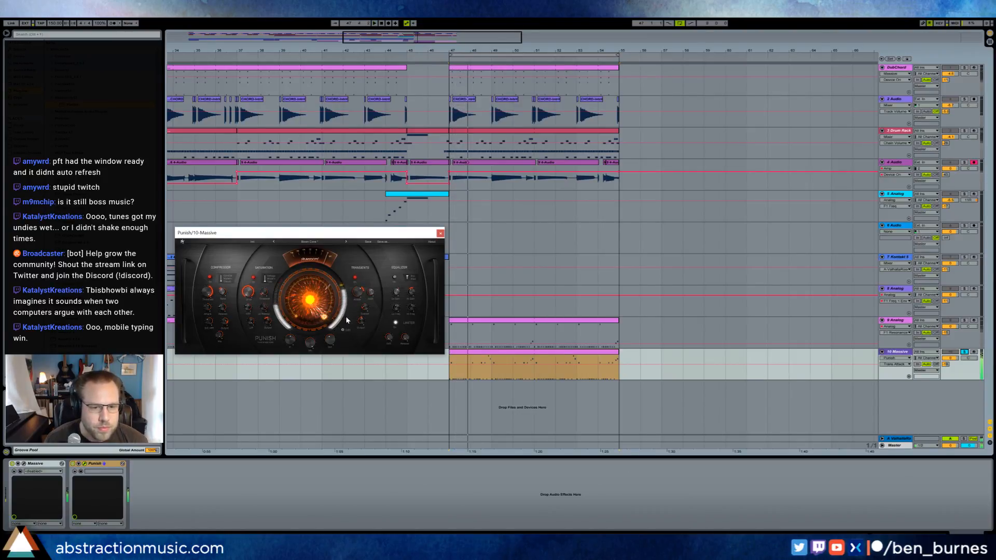
{"action": "left_click_drag", "start_coordinate": [368, 307], "coordinate": [367, 302]}
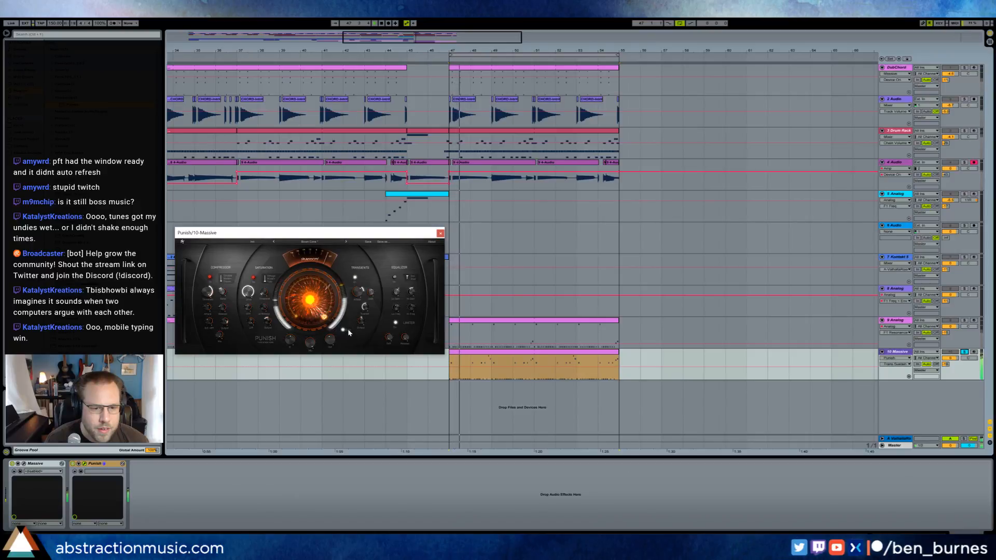
{"action": "left_click_drag", "start_coordinate": [314, 305], "coordinate": [363, 291]}
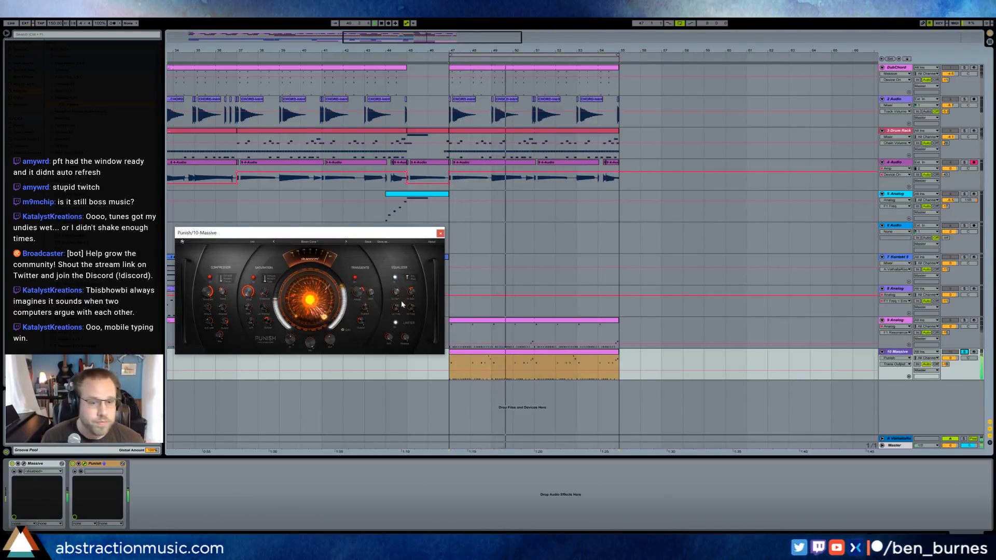
Fine-tune Punish's low equalizer frequency, limiter controls and main Punish amount.
{"action": "mouse_move", "coordinate": [399, 309]}
{"action": "left_mouse_down"}
{"action": "mouse_move", "coordinate": [399, 299]}
{"action": "mouse_move", "coordinate": [399, 307]}
{"action": "left_mouse_up"}
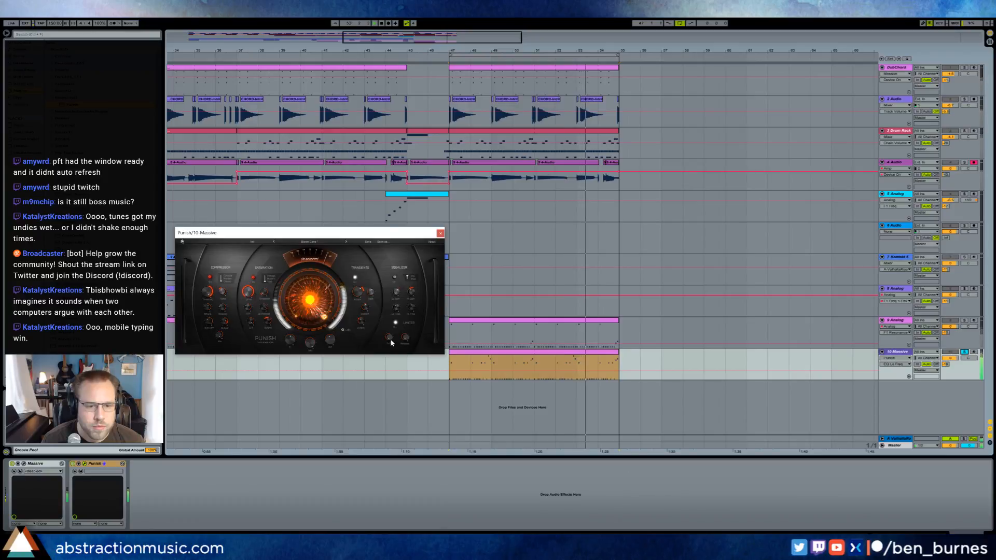
{"action": "left_click", "coordinate": [407, 340]}
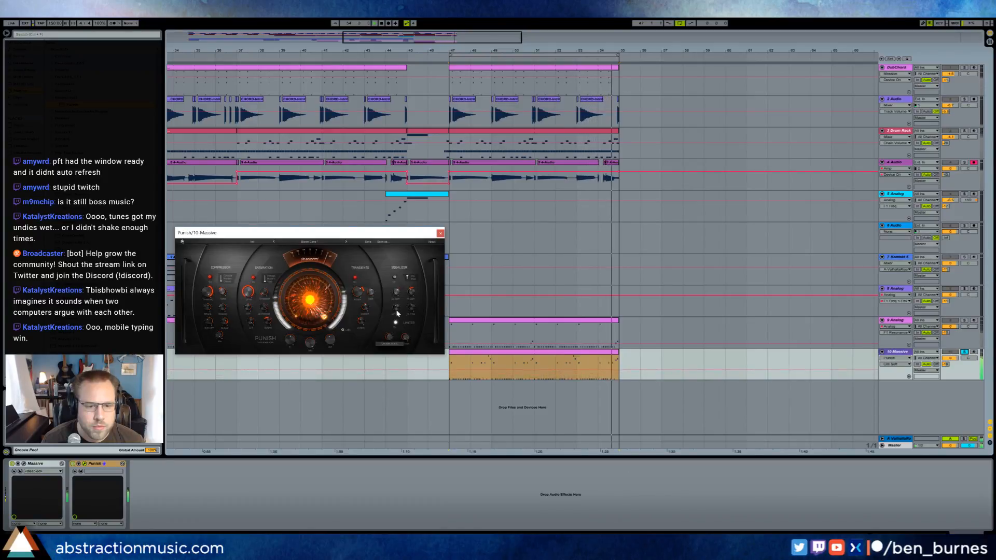
{"action": "left_click", "coordinate": [390, 337]}
{"action": "left_click_drag", "start_coordinate": [391, 337], "coordinate": [396, 351]}
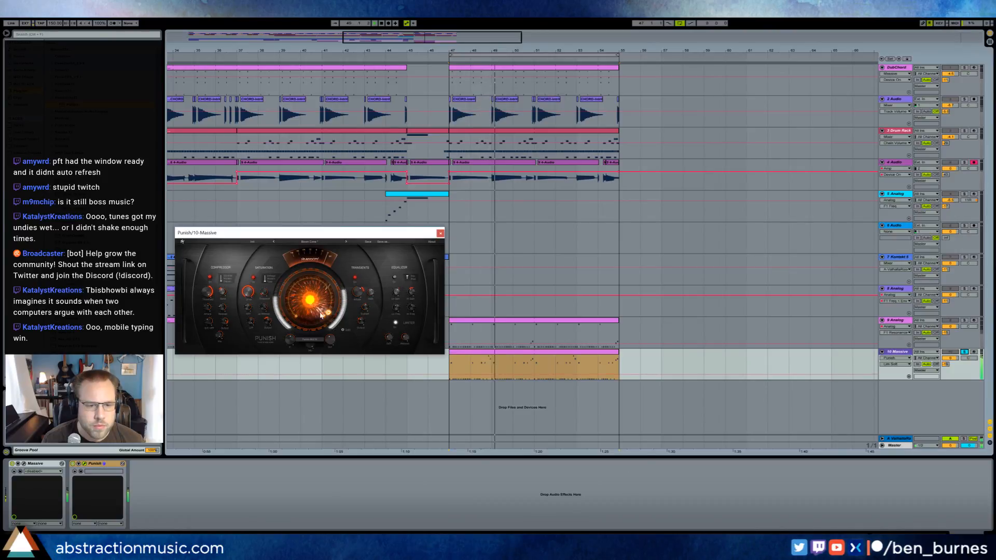
{"action": "left_click_drag", "start_coordinate": [323, 308], "coordinate": [337, 394]}
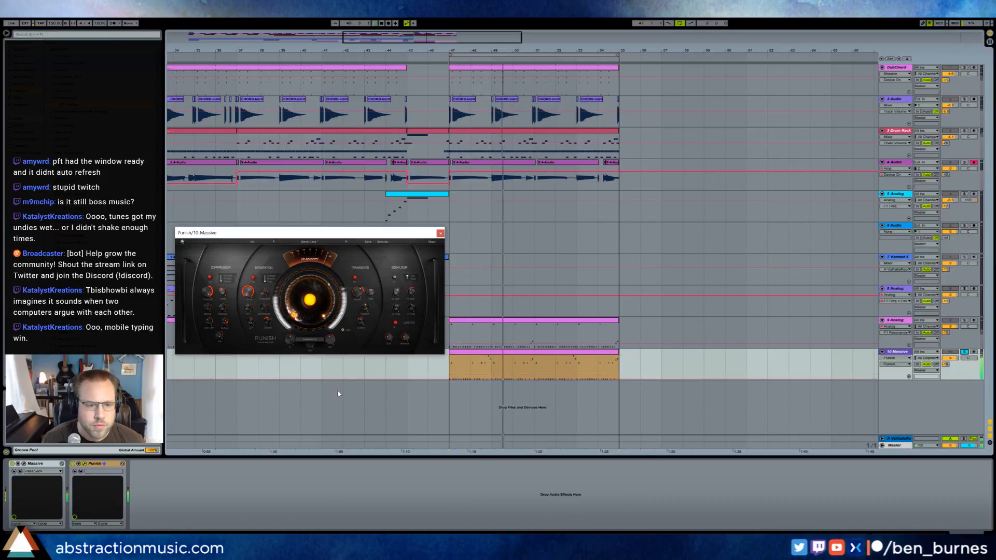
Unsolo the Massive track, close the Punish window and play the full mix from about bar 41.
{"action": "left_click", "coordinate": [965, 353]}
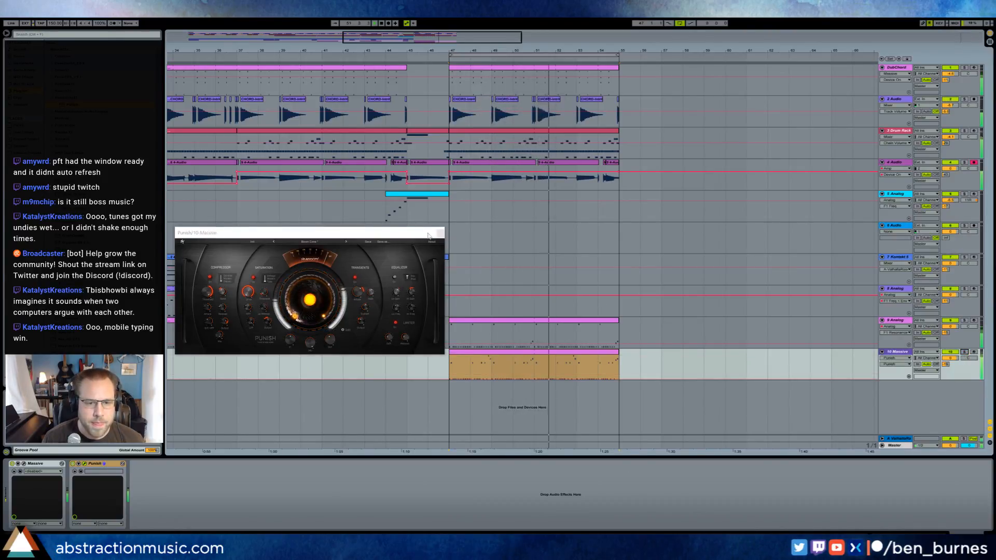
{"action": "left_click", "coordinate": [441, 234]}
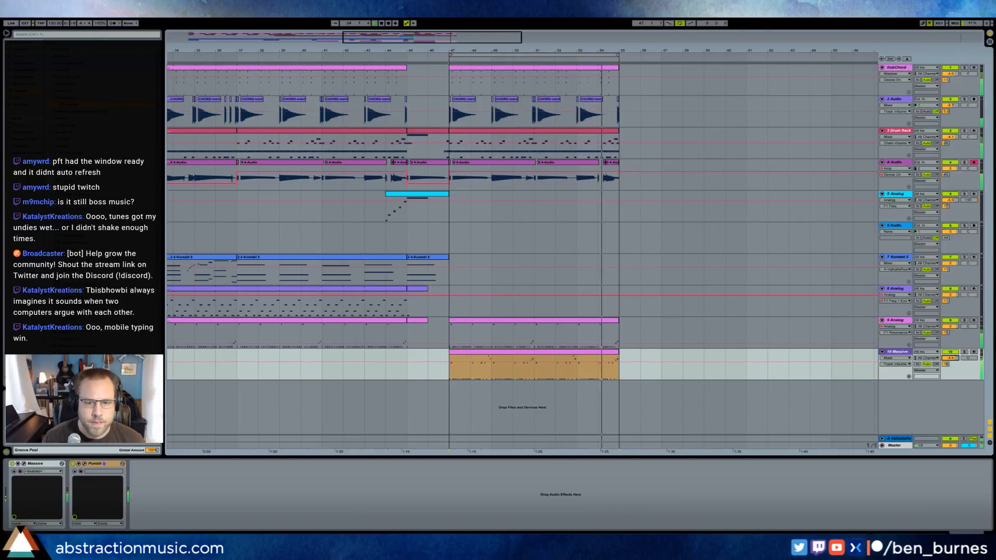
{"action": "left_click", "coordinate": [315, 59]}
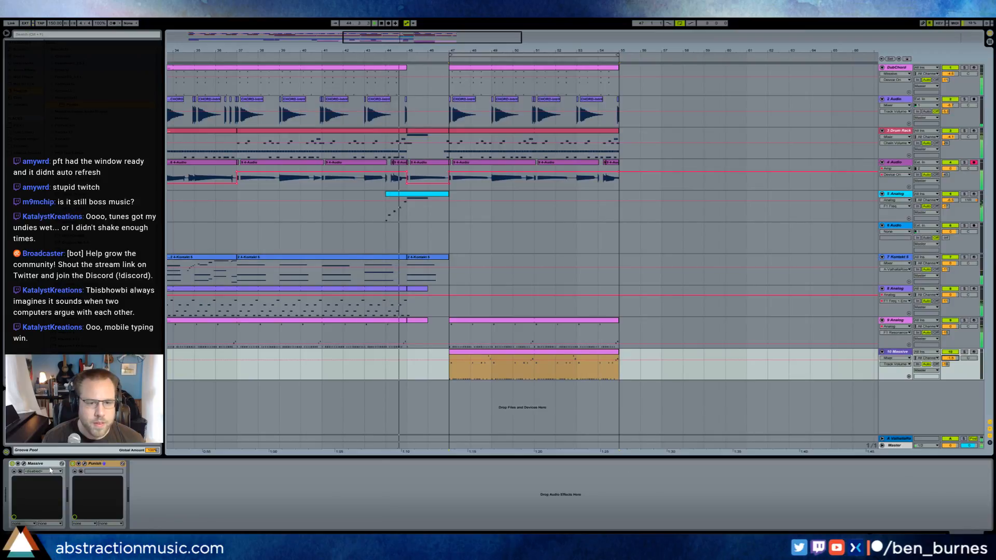
Reduce the starting depth of the pitch bend envelope on the long note in the 5 Analog rising clip.
{"action": "double_click", "coordinate": [417, 197]}
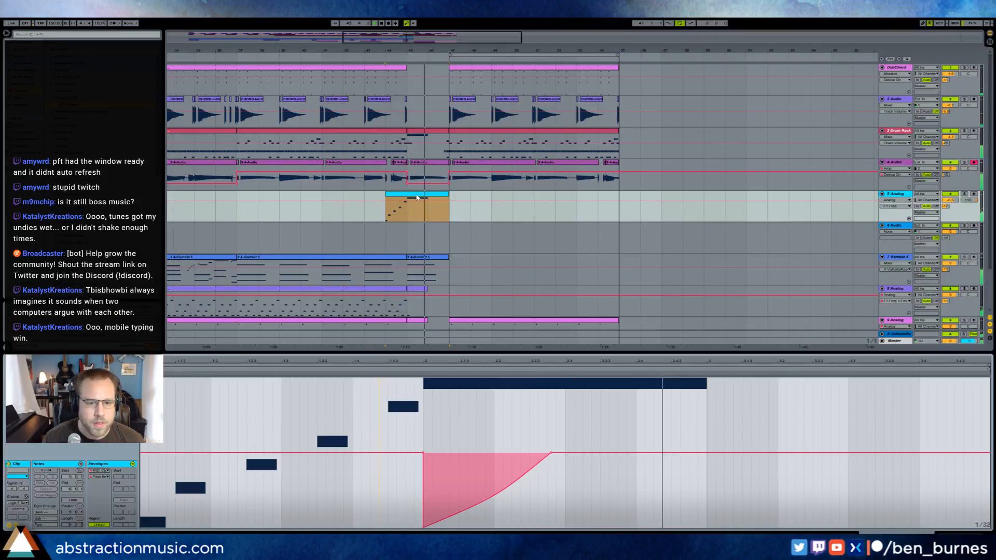
{"action": "left_click_drag", "start_coordinate": [423, 529], "coordinate": [424, 481]}
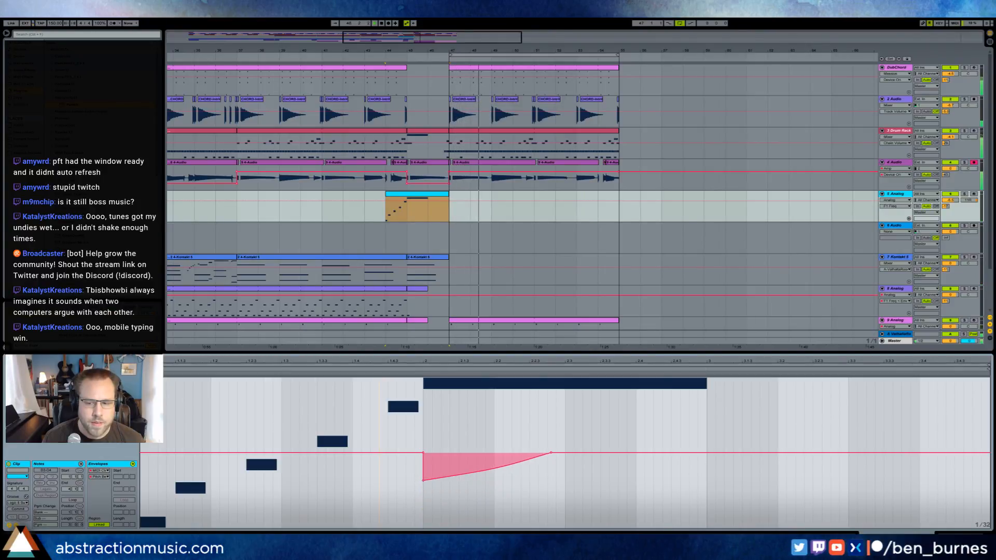
{"action": "key", "text": "shift+Tab"}
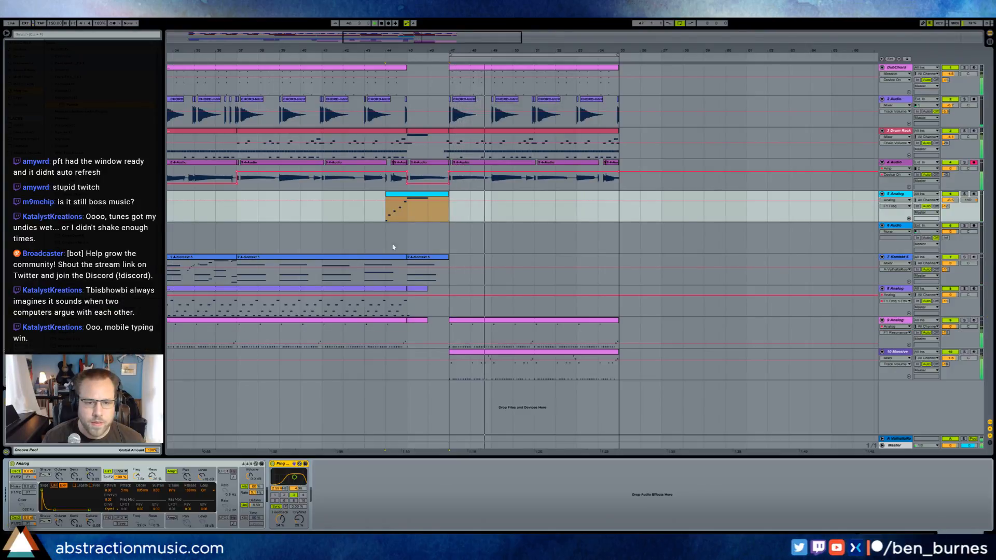
Copy the DubChord clip at bar 47 down to the same position on the 5 Analog track.
{"action": "left_click", "coordinate": [448, 241]}
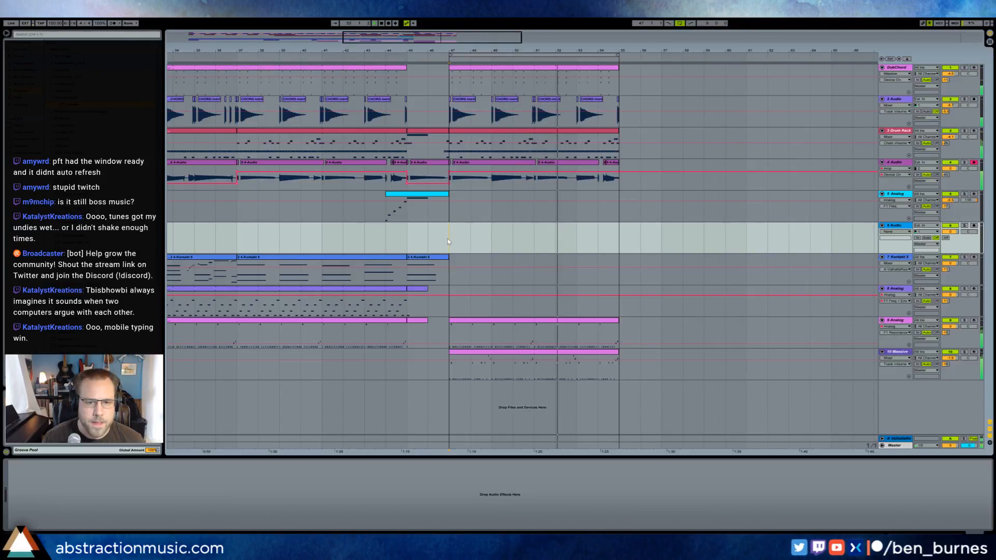
{"action": "left_click", "coordinate": [449, 216]}
{"action": "left_click_drag", "start_coordinate": [518, 67], "coordinate": [517, 195]}
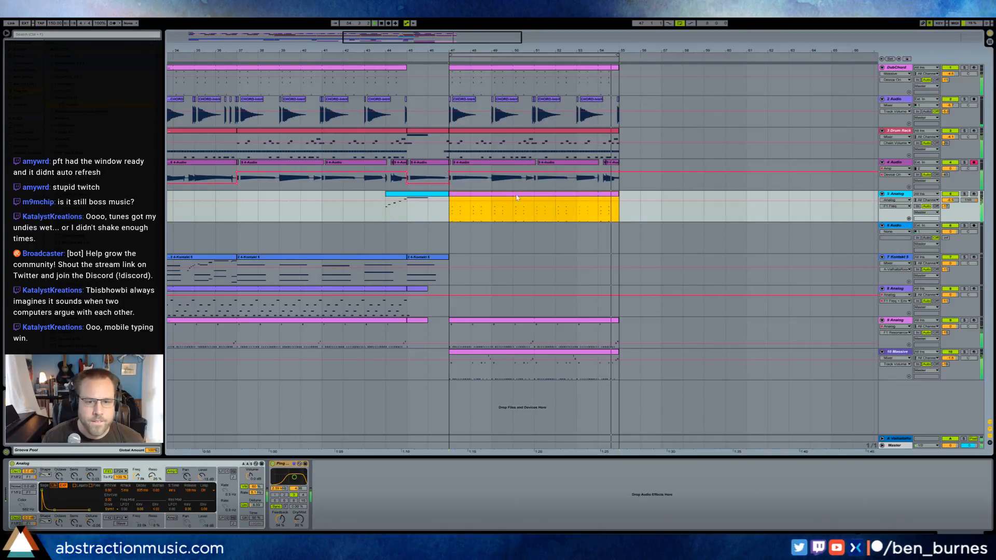
Open the 5 Analog clip at bar 47 for note editing, hide its envelopes and transpose all its notes up one octave.
{"action": "double_click", "coordinate": [517, 195]}
{"action": "left_click", "coordinate": [439, 430]}
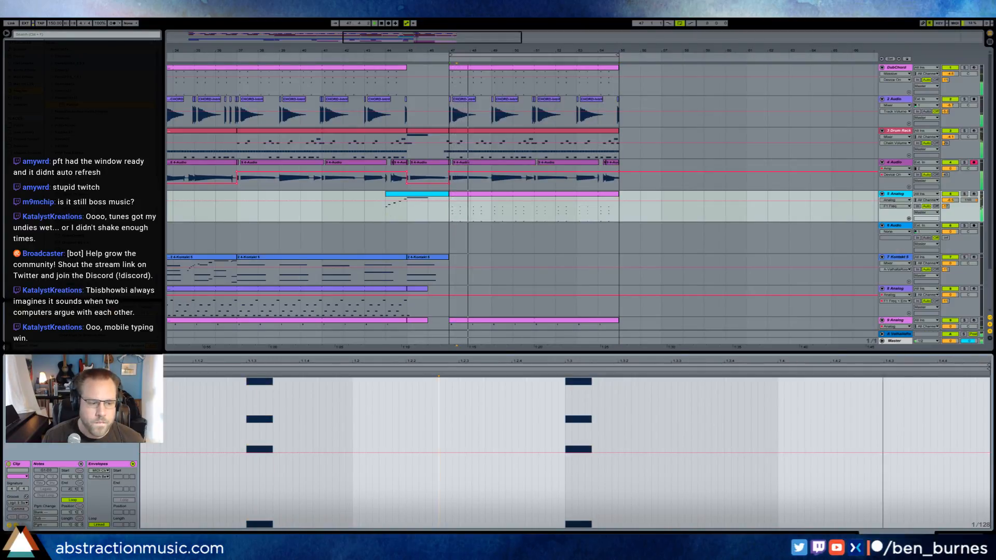
{"action": "left_click", "coordinate": [15, 525]}
{"action": "key", "text": "ctrl+a"}
{"action": "key", "text": "shift+Up"}
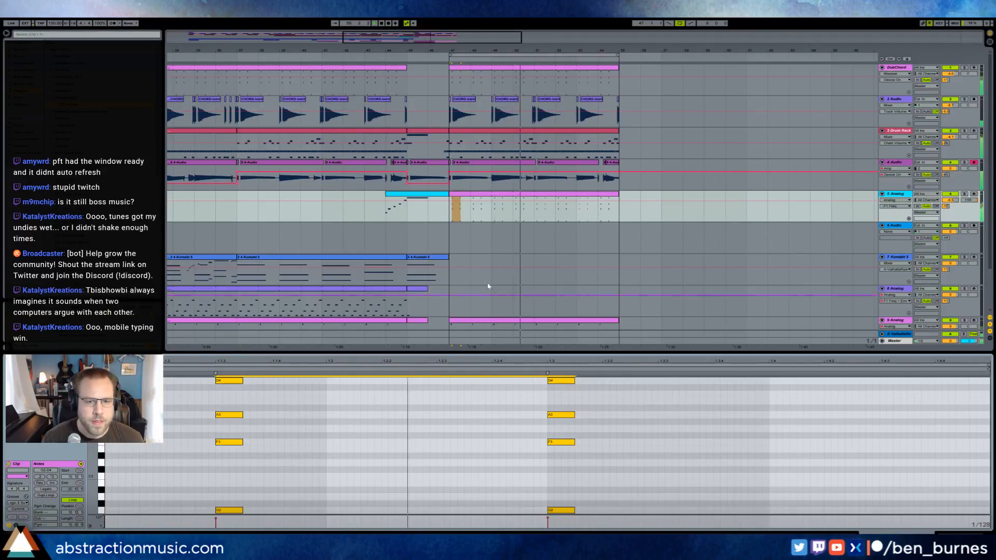
Consolidate bars 47–48 and bars 49–50 of the 5 Analog part into separate two-bar clips.
{"action": "left_click", "coordinate": [459, 210]}
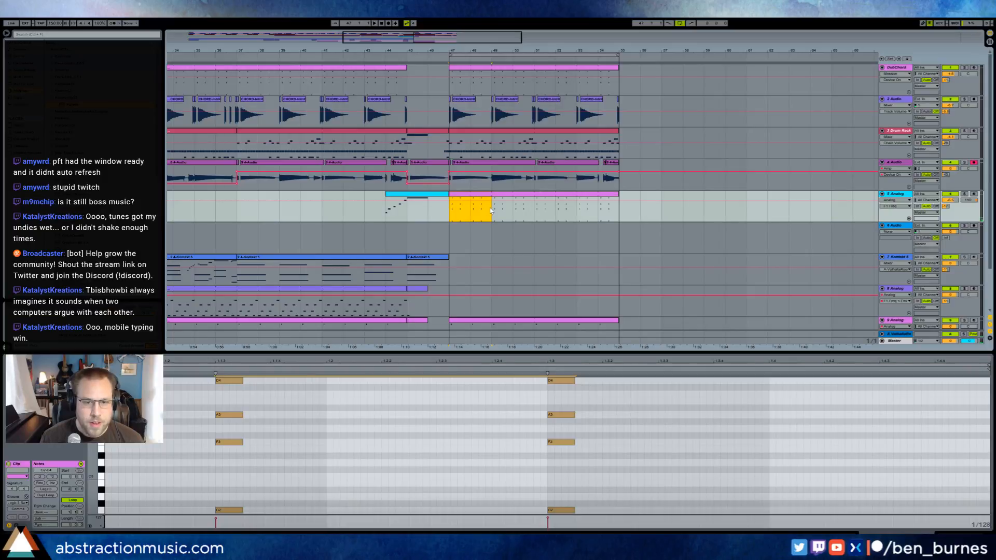
{"action": "key", "text": "ctrl+j"}
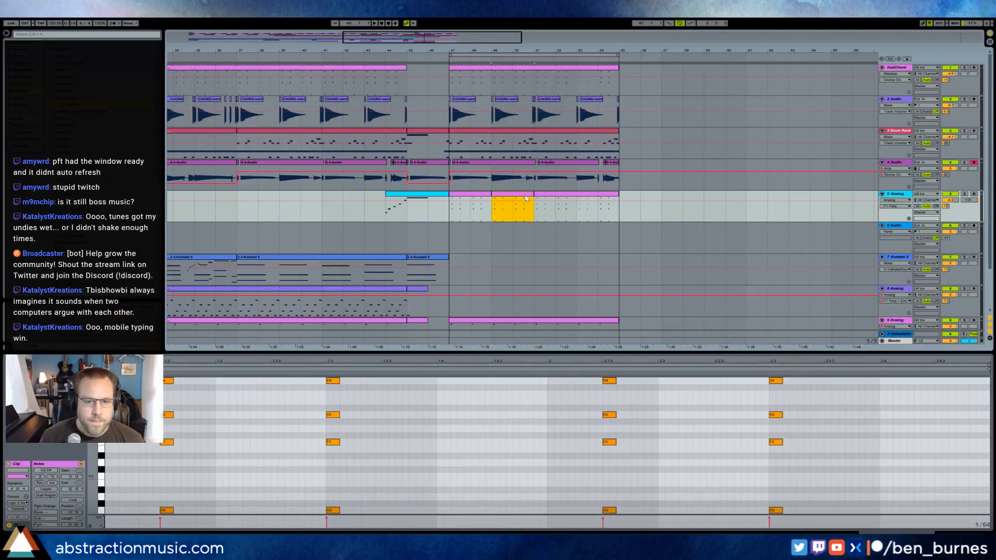
{"action": "left_click", "coordinate": [499, 197], "text": "shift"}
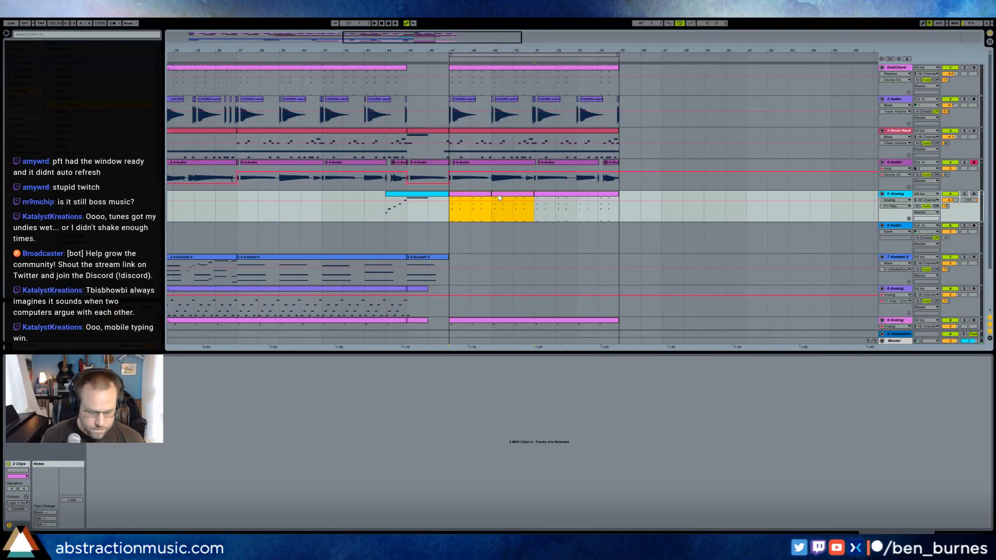
Add an ascending sixteenth-note run D3, E3, F3 at the end of the first two-bar 5 Analog clip and play it back.
{"action": "left_click", "coordinate": [476, 197]}
{"action": "left_click_drag", "start_coordinate": [94, 456], "coordinate": [73, 445]}
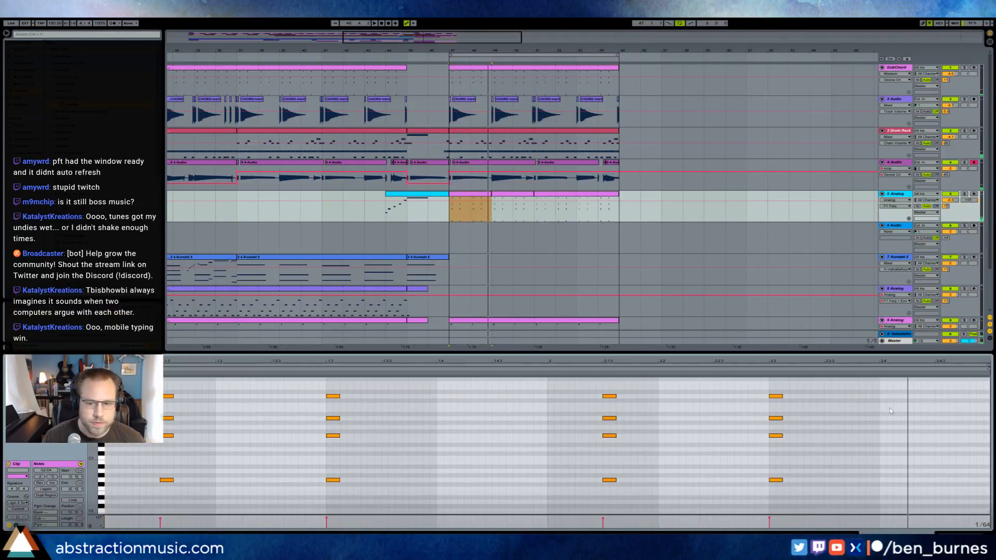
{"action": "double_click", "coordinate": [883, 449]}
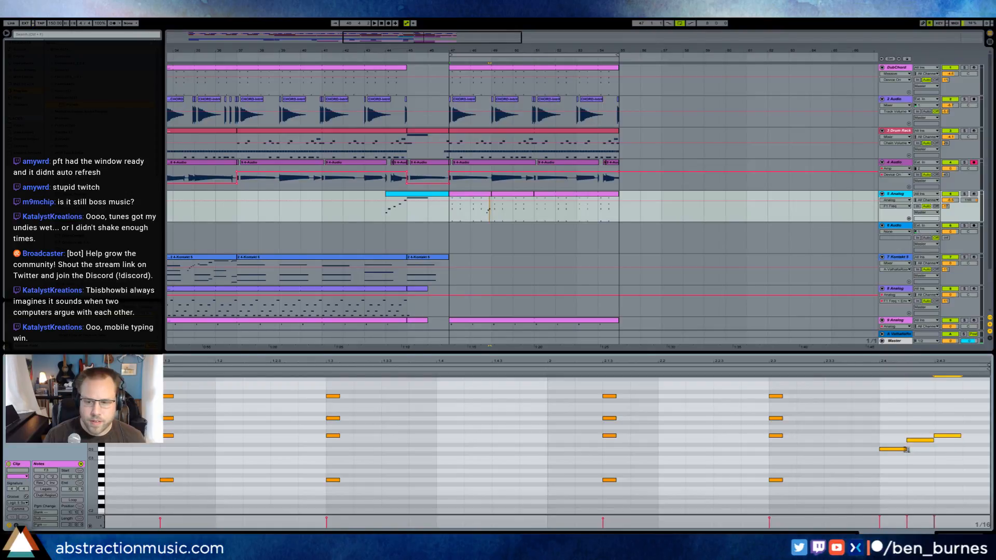
{"action": "left_click_drag", "start_coordinate": [880, 415], "coordinate": [987, 497]}
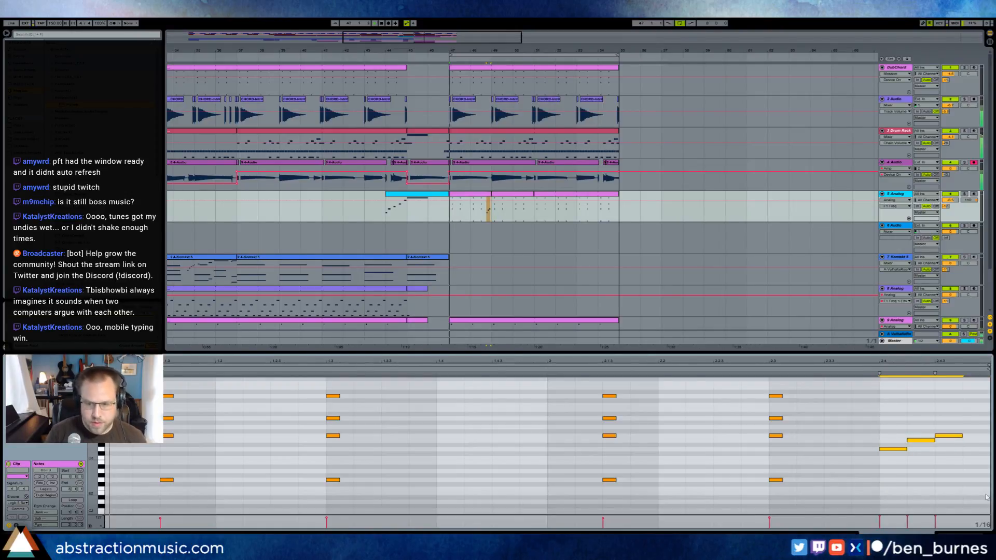
{"action": "key", "text": "space"}
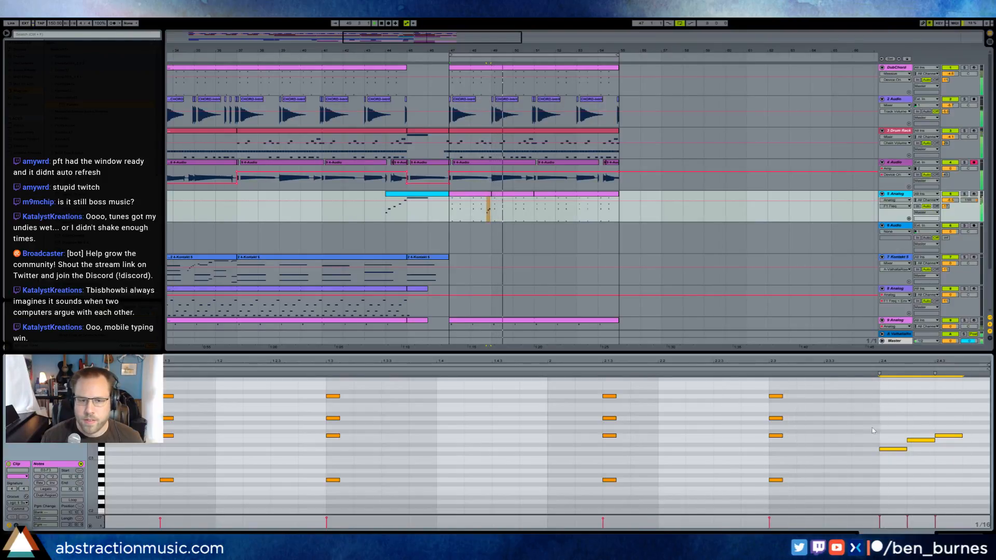
Add sixteenth notes D4, C4, A3, C4, A3, F3 to the end of the second two-bar 5 Analog clip and audition them.
{"action": "left_click", "coordinate": [523, 196]}
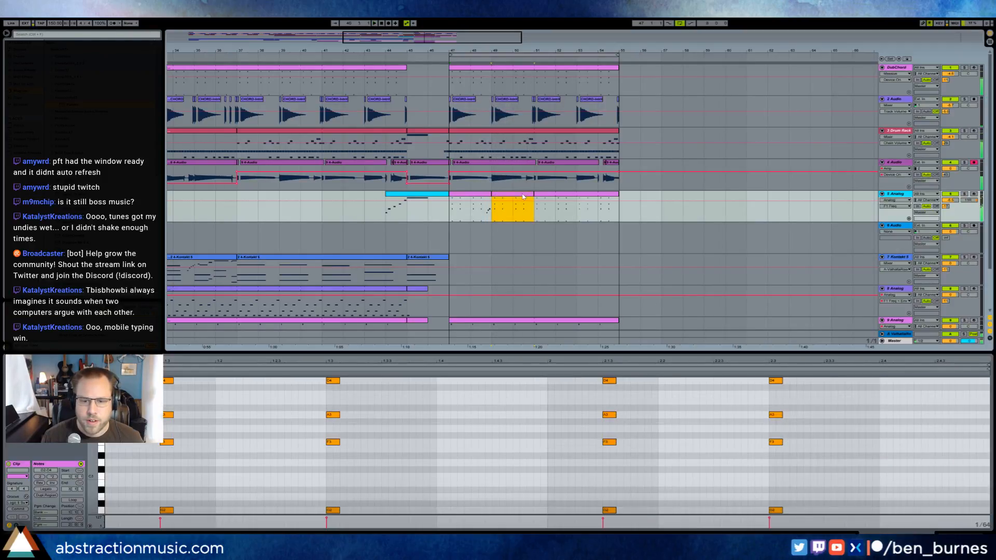
{"action": "left_click", "coordinate": [810, 455]}
{"action": "mouse_move", "coordinate": [91, 419]}
{"action": "left_mouse_down"}
{"action": "mouse_move", "coordinate": [68, 429]}
{"action": "mouse_move", "coordinate": [74, 424]}
{"action": "left_mouse_up"}
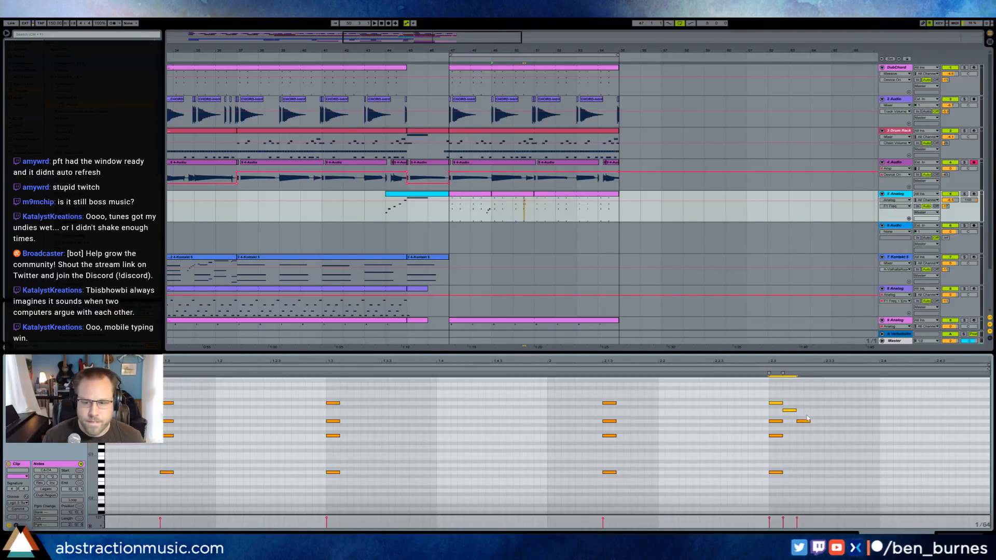
{"action": "left_click_drag", "start_coordinate": [796, 373], "coordinate": [812, 375]}
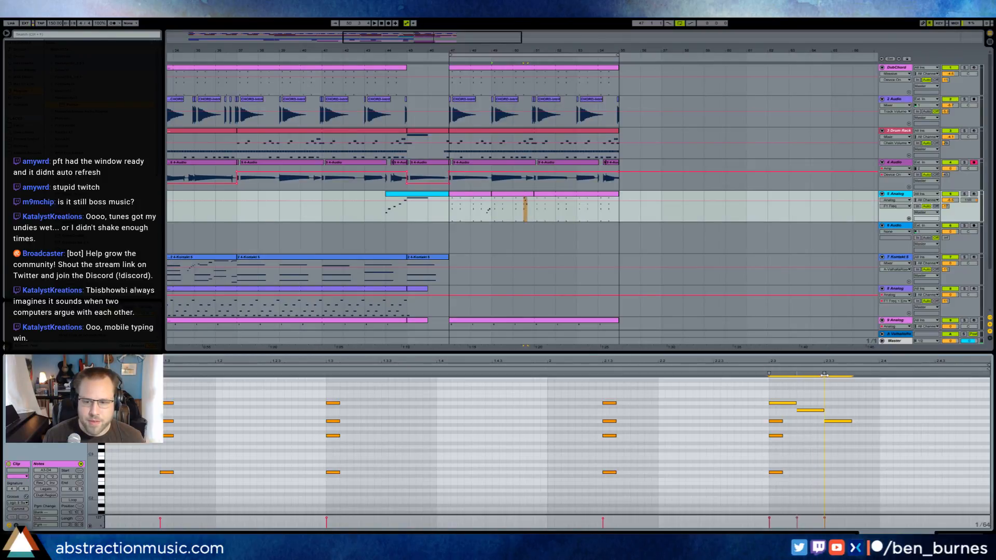
{"action": "key", "text": "ctrl+d"}
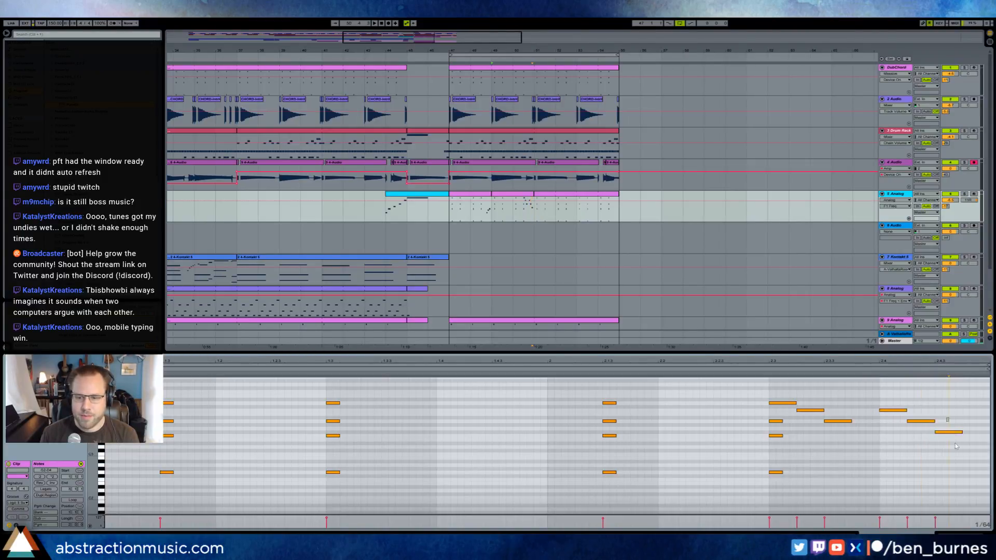
{"action": "key", "text": "space"}
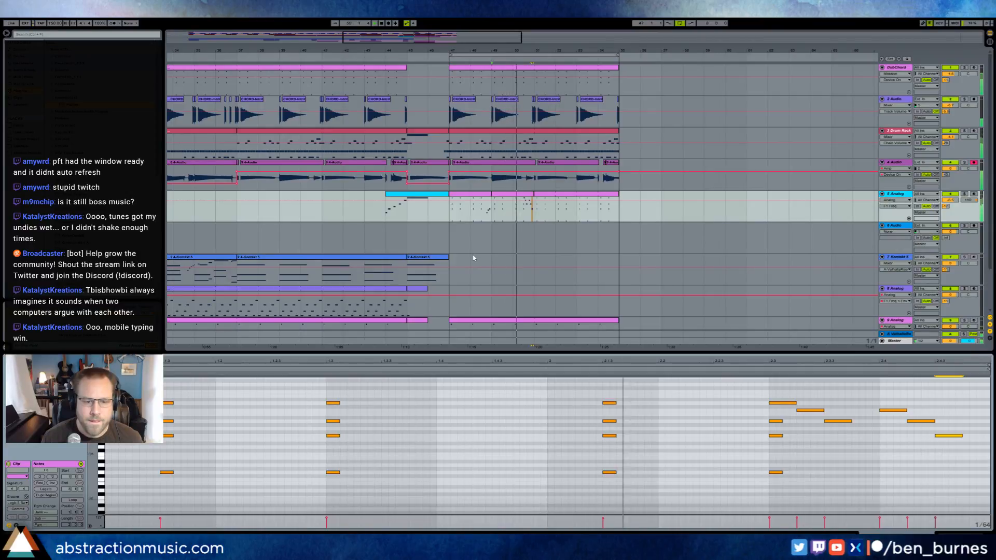
Consolidate the two edited two-bar 5 Analog clips into one four-bar clip.
{"action": "left_click", "coordinate": [520, 197]}
{"action": "key", "text": "space"}
{"action": "left_click", "coordinate": [482, 196], "text": "shift"}
{"action": "key", "text": "ctrl+j"}
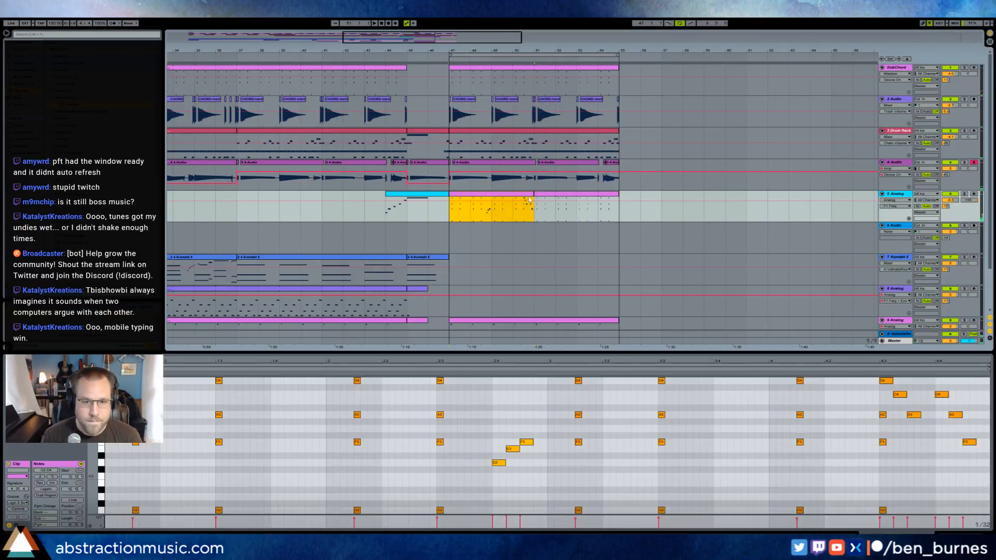
Shorten the notes of the ascending and descending runs in the four-bar clip, checking them in playback.
{"action": "left_click", "coordinate": [497, 441]}
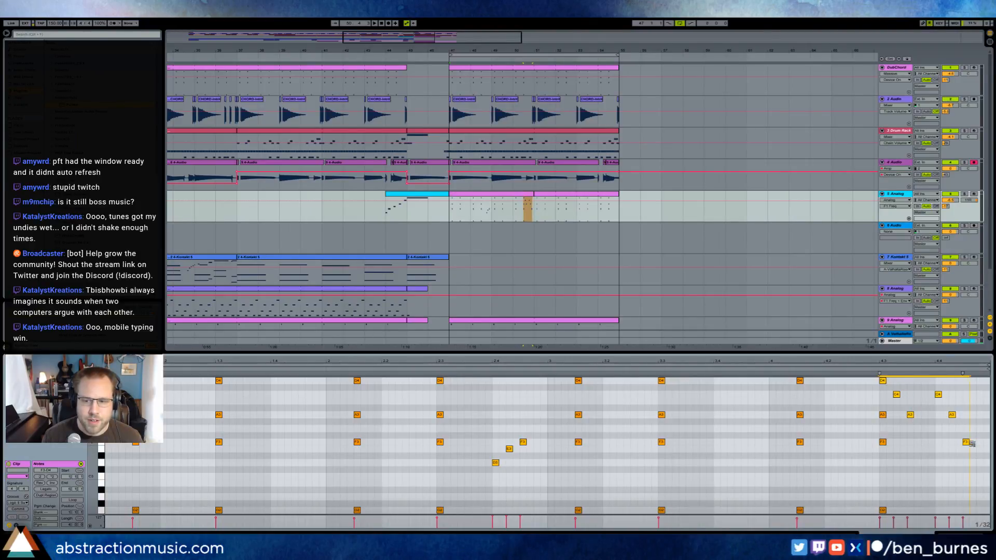
{"action": "key", "text": "space"}
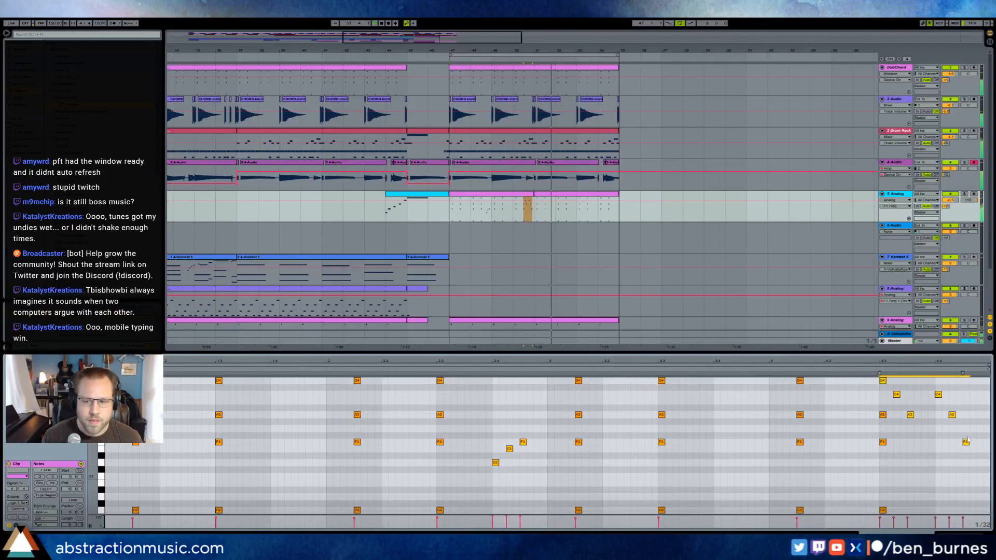
{"action": "left_click_drag", "start_coordinate": [492, 425], "coordinate": [552, 494]}
{"action": "left_click_drag", "start_coordinate": [528, 442], "coordinate": [529, 442]}
Loop the four-bar 5 Analog clip through bar 54 and lengthen the second C4 of its closing run.
{"action": "left_click", "coordinate": [72, 500]}
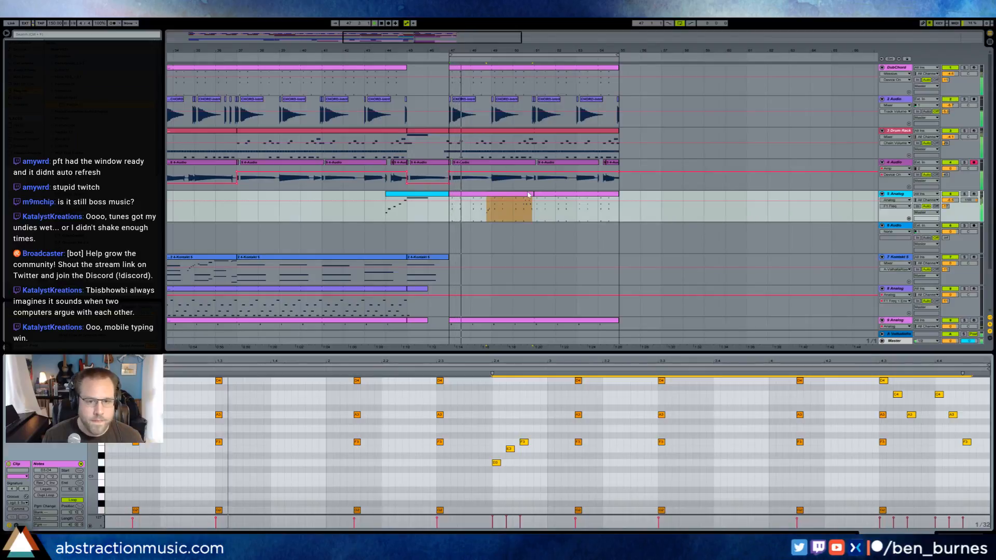
{"action": "left_click_drag", "start_coordinate": [452, 208], "coordinate": [615, 207]}
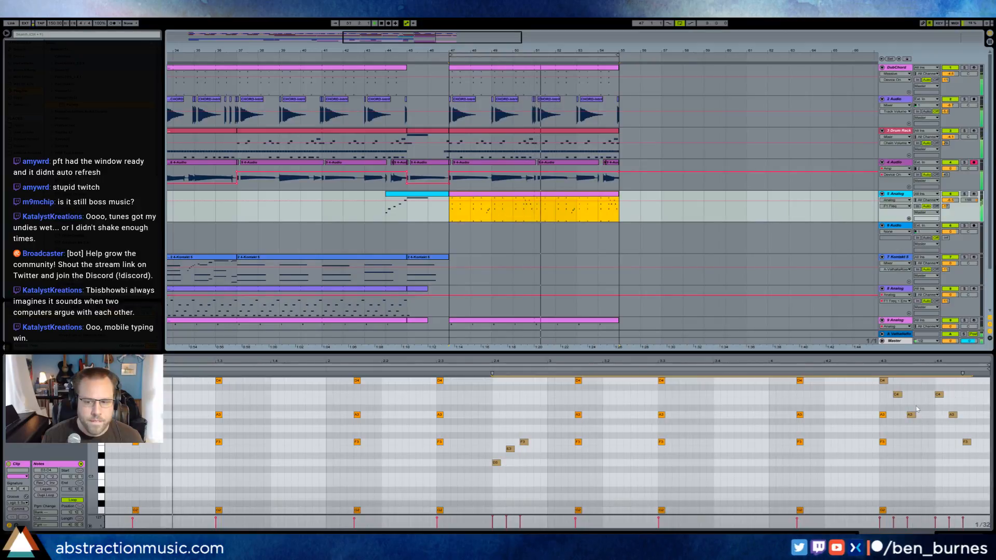
{"action": "left_click", "coordinate": [940, 395]}
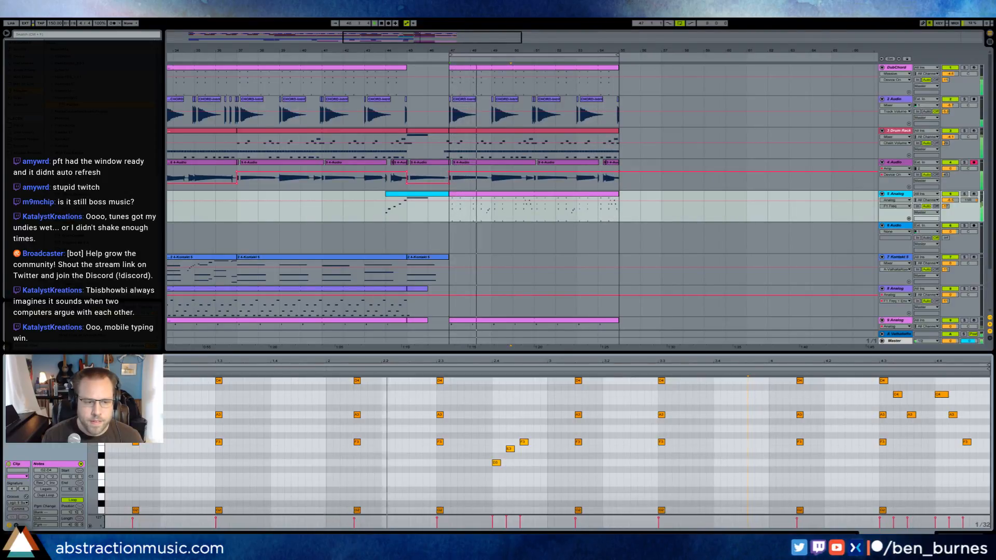
Select the chord notes across the four-bar clip, leaving the closing run's notes out of the selection.
{"action": "scroll", "coordinate": [338, 449], "scroll_direction": "down", "scroll_amount": 2}
{"action": "mouse_move", "coordinate": [124, 501]}
{"action": "left_mouse_down"}
{"action": "mouse_move", "coordinate": [502, 386]}
{"action": "mouse_move", "coordinate": [176, 498]}
{"action": "mouse_move", "coordinate": [130, 498]}
{"action": "left_mouse_up"}
{"action": "left_click", "coordinate": [477, 387]}
{"action": "mouse_move", "coordinate": [559, 384]}
{"action": "left_mouse_down"}
{"action": "mouse_move", "coordinate": [840, 501]}
{"action": "mouse_move", "coordinate": [860, 499]}
{"action": "left_mouse_up"}
{"action": "left_click_drag", "start_coordinate": [866, 409], "coordinate": [897, 485]}
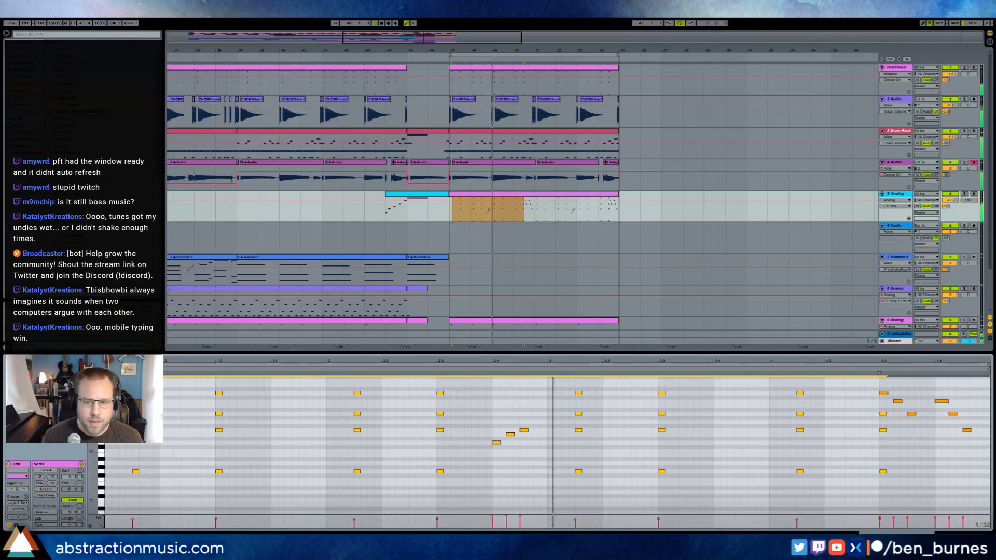
Consolidate the looped 5 Analog part into one eight-bar clip and open it for note editing.
{"action": "left_click", "coordinate": [947, 534]}
{"action": "left_click", "coordinate": [578, 196]}
{"action": "key", "text": "space"}
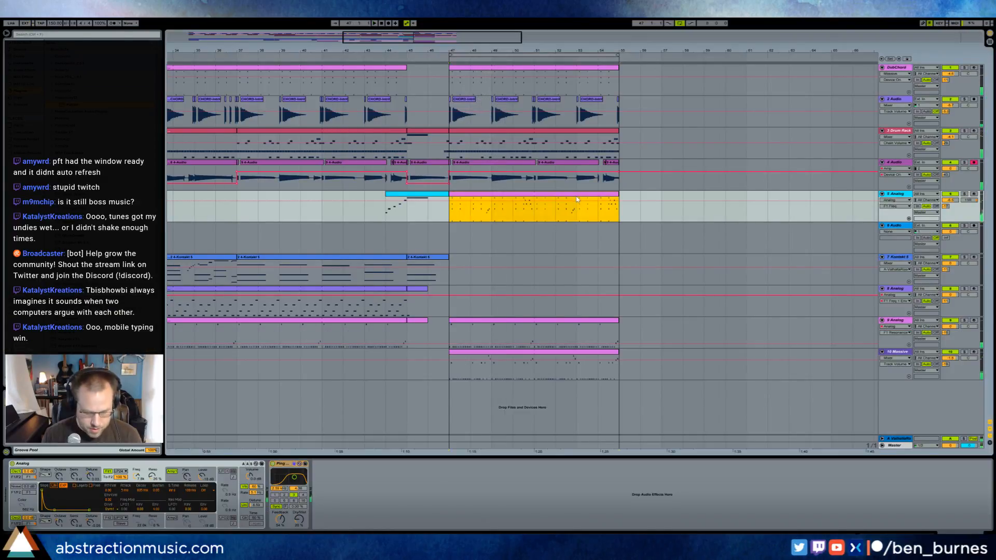
{"action": "double_click", "coordinate": [578, 199]}
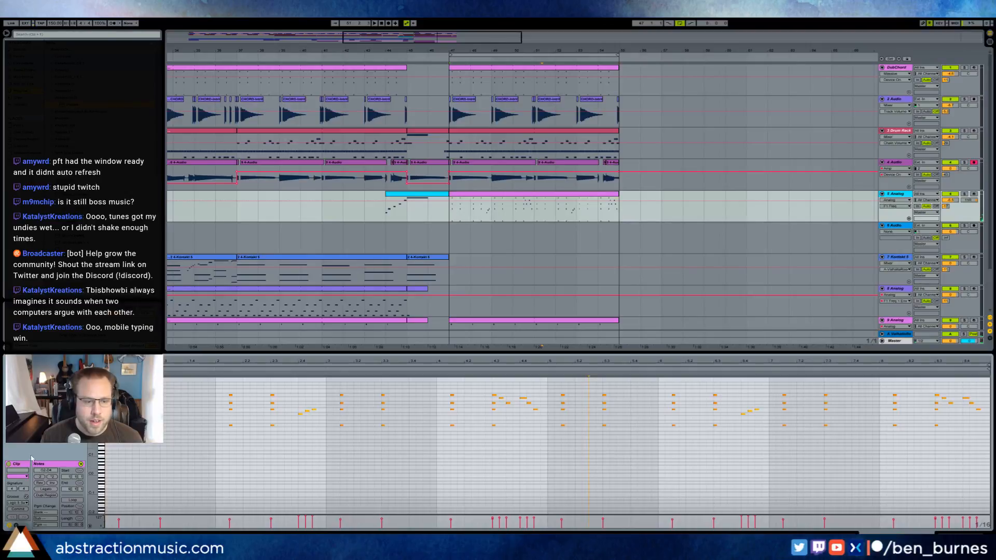
Change the ascending run at the end of bar 6 to F3, G3, A3 and add G3, A3, B3 early in bar 8.
{"action": "left_click_drag", "start_coordinate": [93, 427], "coordinate": [132, 492]}
{"action": "scroll", "coordinate": [732, 419], "scroll_direction": "up", "scroll_amount": 2}
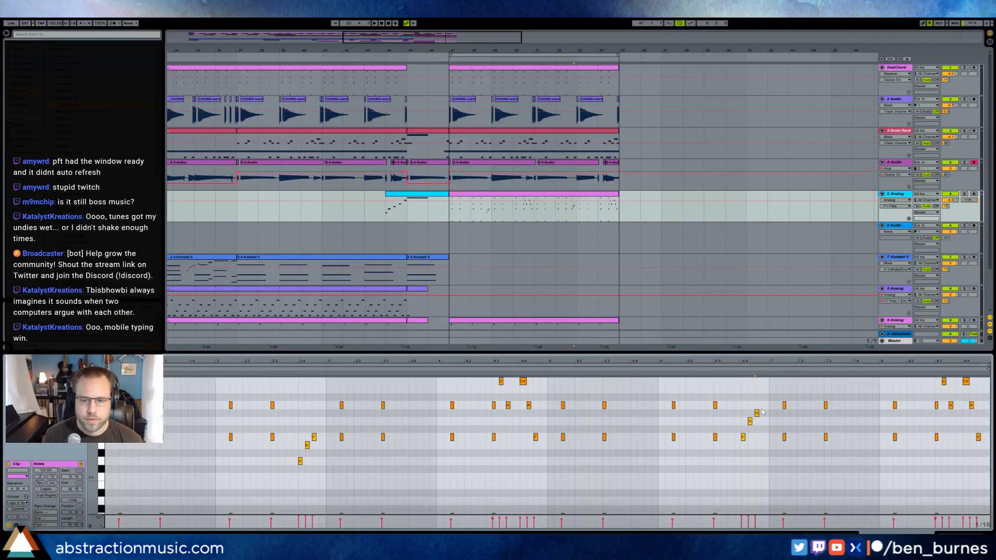
{"action": "left_click", "coordinate": [543, 372]}
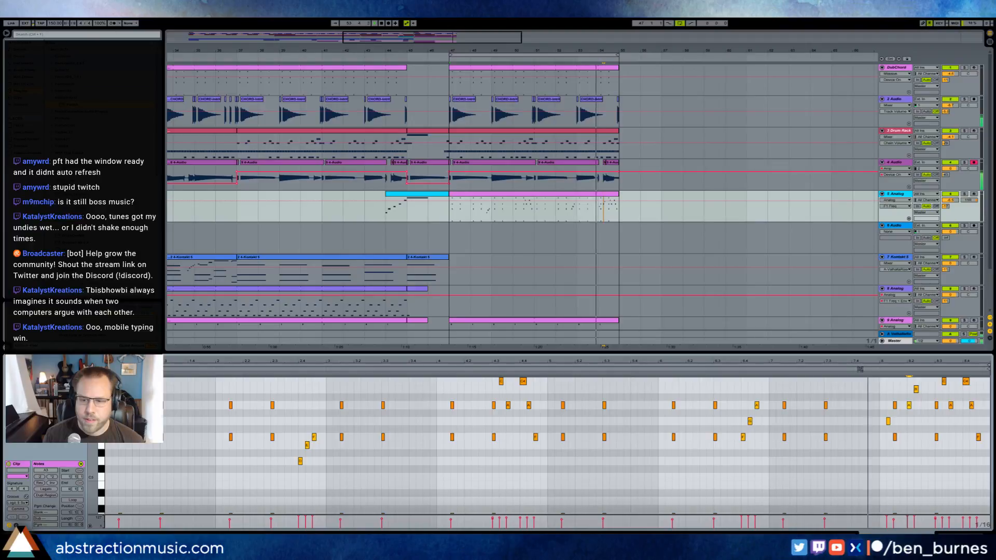
Raise the B3 in bar 8 to C4 and set two of the closing run's notes to D4 and E4.
{"action": "key", "text": "space"}
{"action": "scroll", "coordinate": [917, 427], "scroll_direction": "up", "scroll_amount": 1}
{"action": "scroll", "coordinate": [917, 427], "scroll_direction": "up", "scroll_amount": 1}
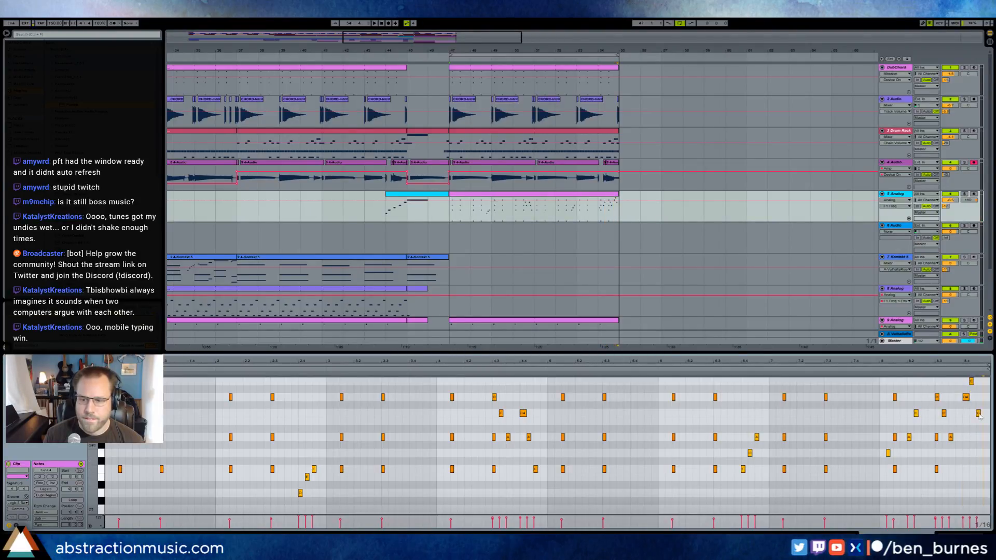
Raise the clip's last note to A4 and the note before it to F4, and play the part back.
{"action": "key", "text": "Up"}
{"action": "key", "text": "Up"}
{"action": "key", "text": "Up"}
{"action": "key", "text": "Up"}
{"action": "key", "text": "Up"}
{"action": "key", "text": "Up"}
{"action": "key", "text": "Up"}
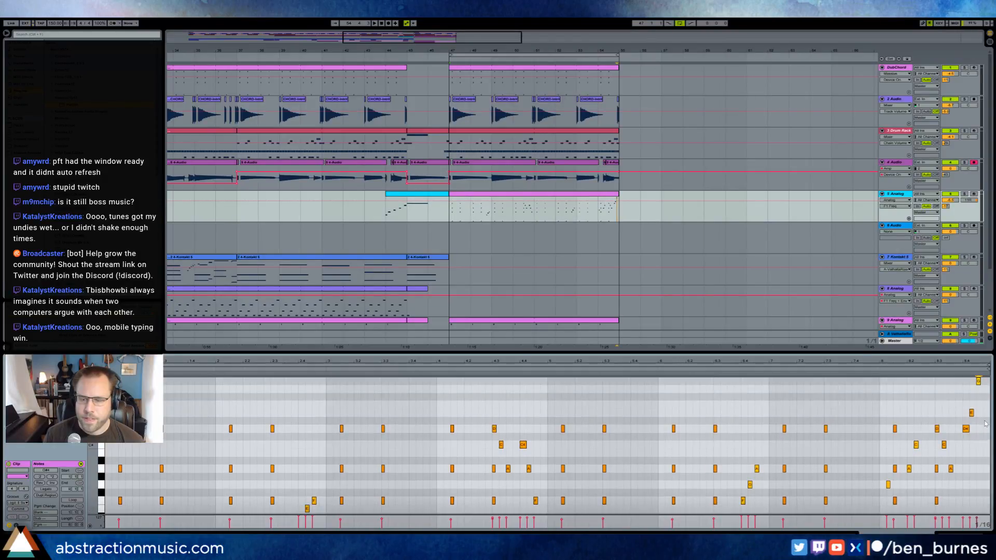
{"action": "key", "text": "Up"}
{"action": "key", "text": "Up"}
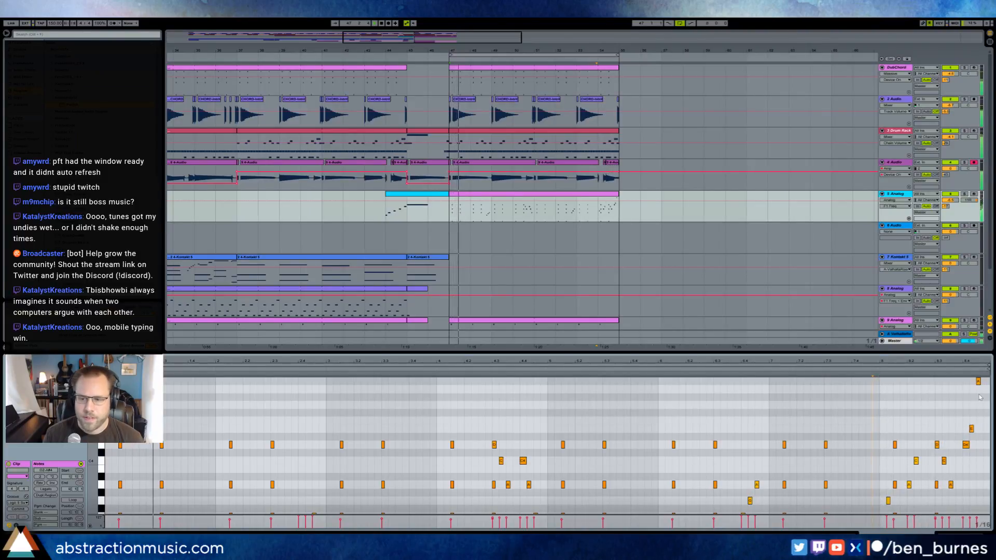
{"action": "key", "text": "Down"}
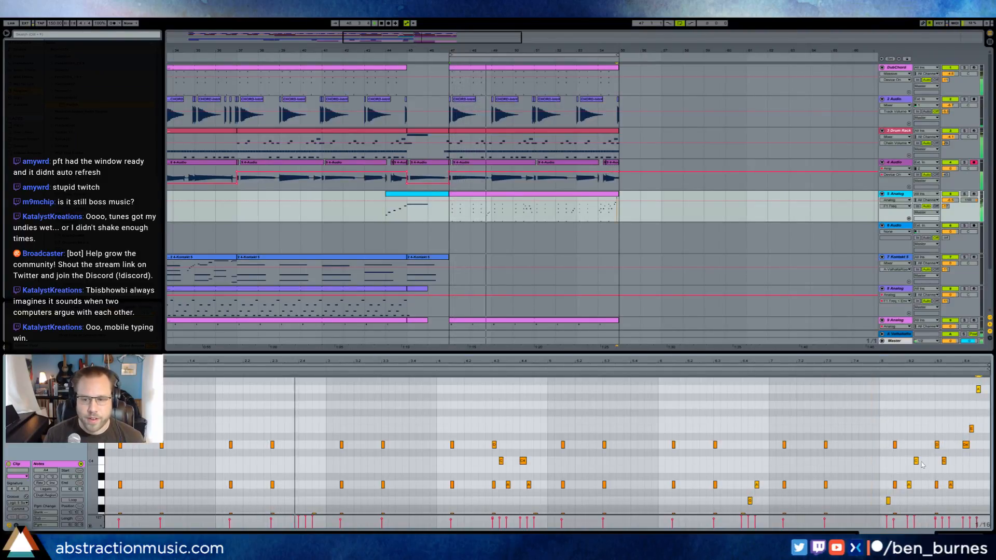
{"action": "left_click", "coordinate": [972, 429]}
{"action": "key", "text": "Up"}
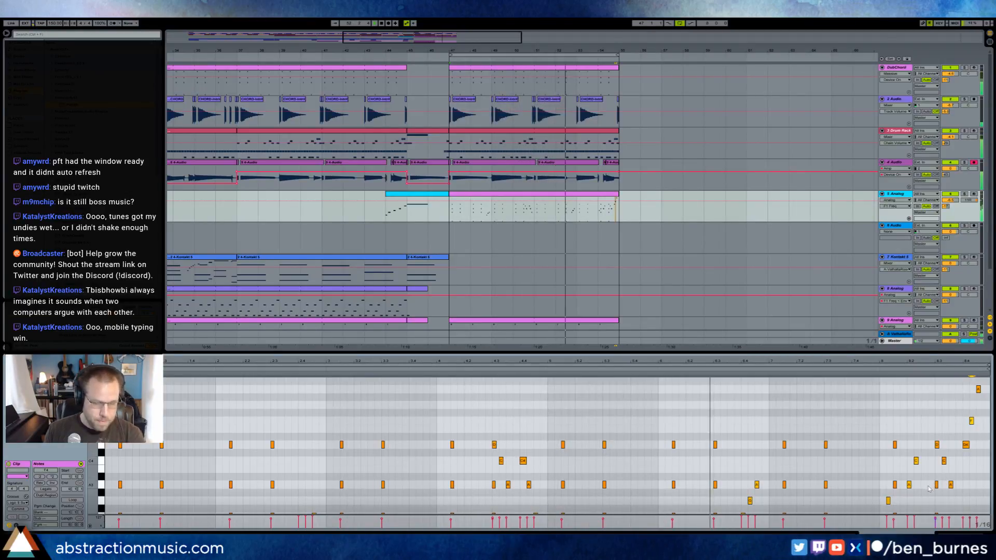
{"action": "key", "text": "shift+Tab"}
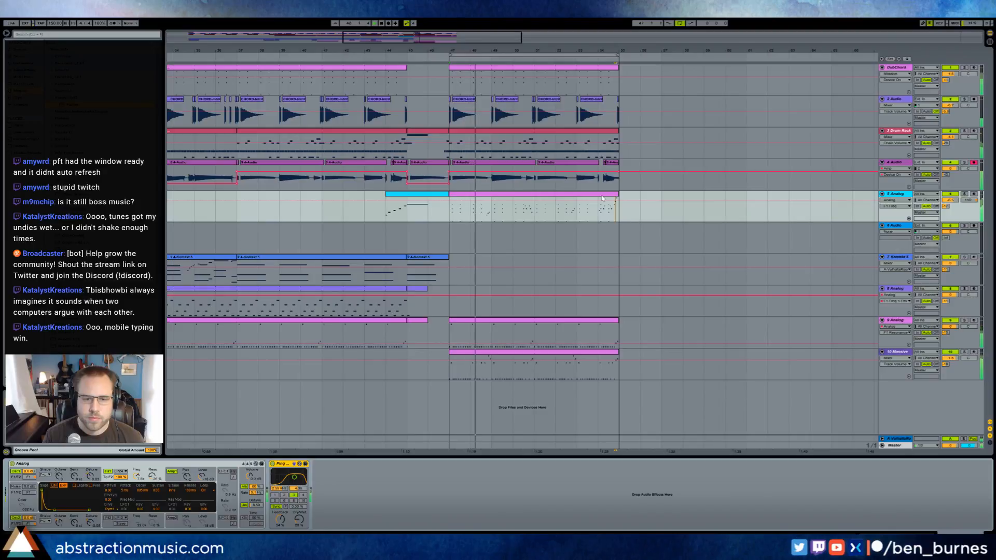
{"action": "left_click", "coordinate": [603, 198]}
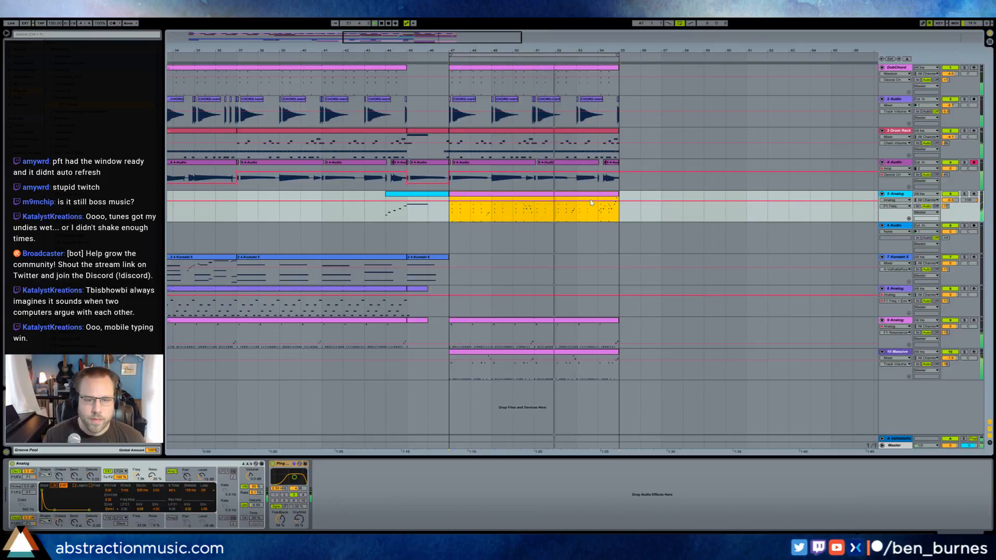
Look at the selected drum clip and its Drum Rack devices, and audition the MaxV - Roland808 pad.
{"action": "double_click", "coordinate": [555, 132]}
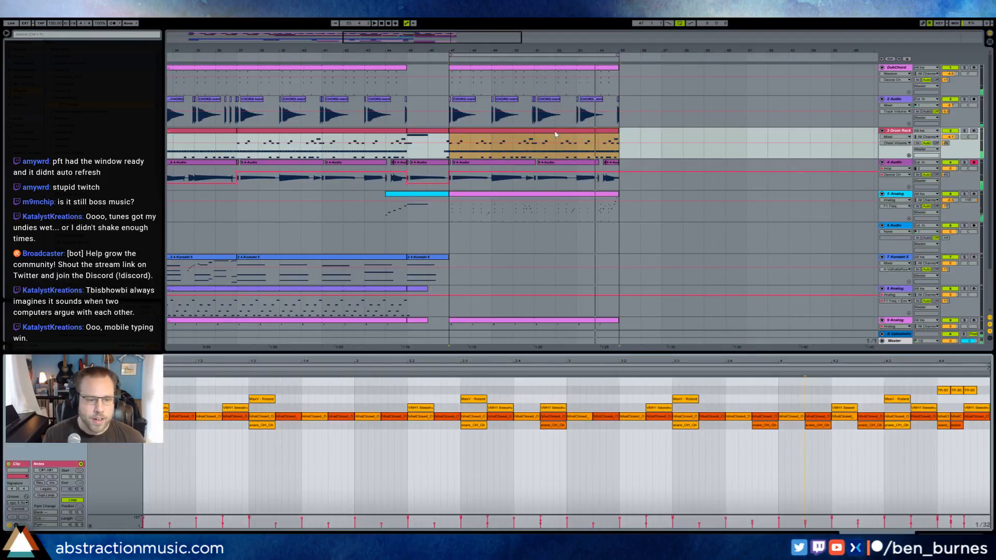
{"action": "key", "text": "shift+Tab"}
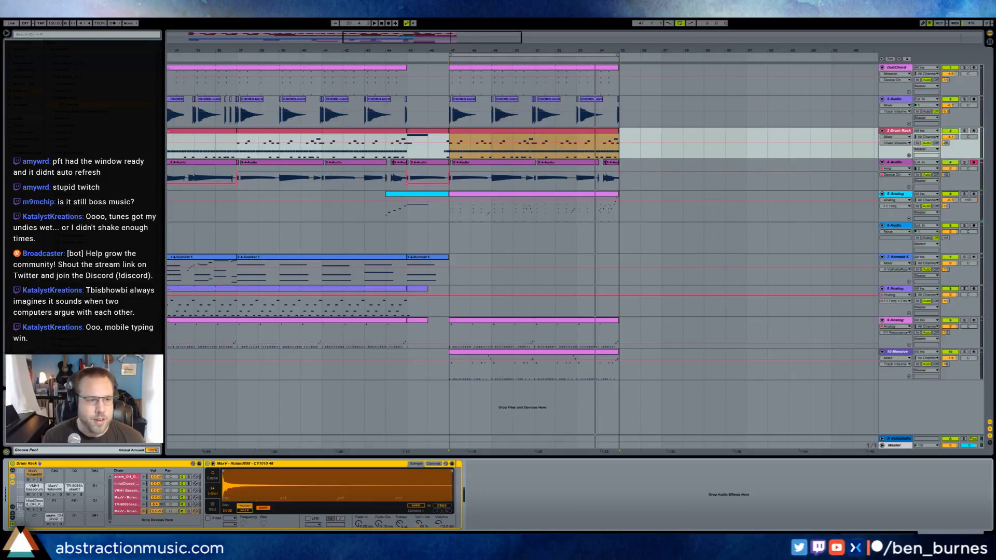
{"action": "left_click", "coordinate": [21, 146]}
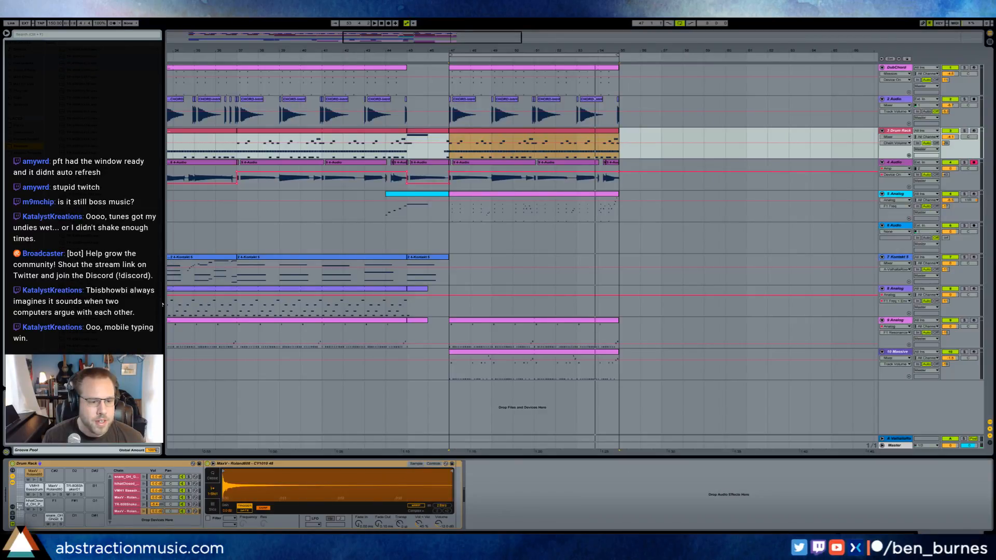
{"action": "left_click", "coordinate": [33, 477]}
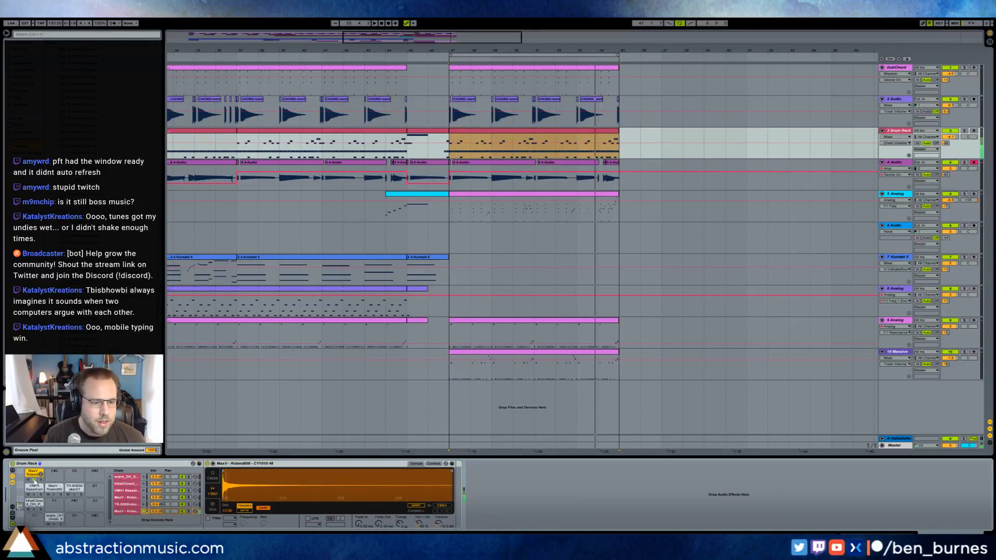
Add a Roland808 CY1010 cymbal note just under two beats long at the start of the drum clip.
{"action": "double_click", "coordinate": [524, 133]}
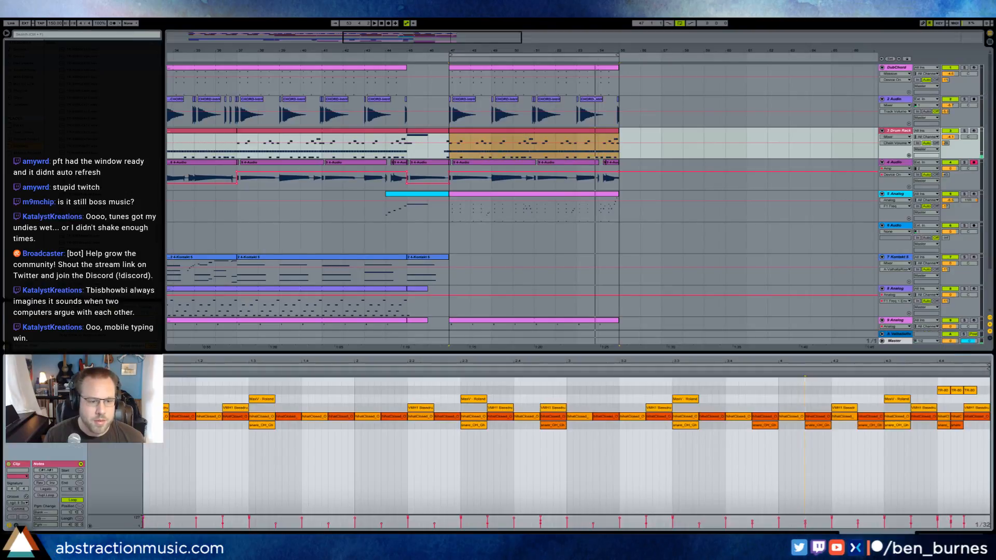
{"action": "double_click", "coordinate": [147, 381]}
{"action": "left_click_drag", "start_coordinate": [149, 382], "coordinate": [249, 381]}
{"action": "key", "text": "space"}
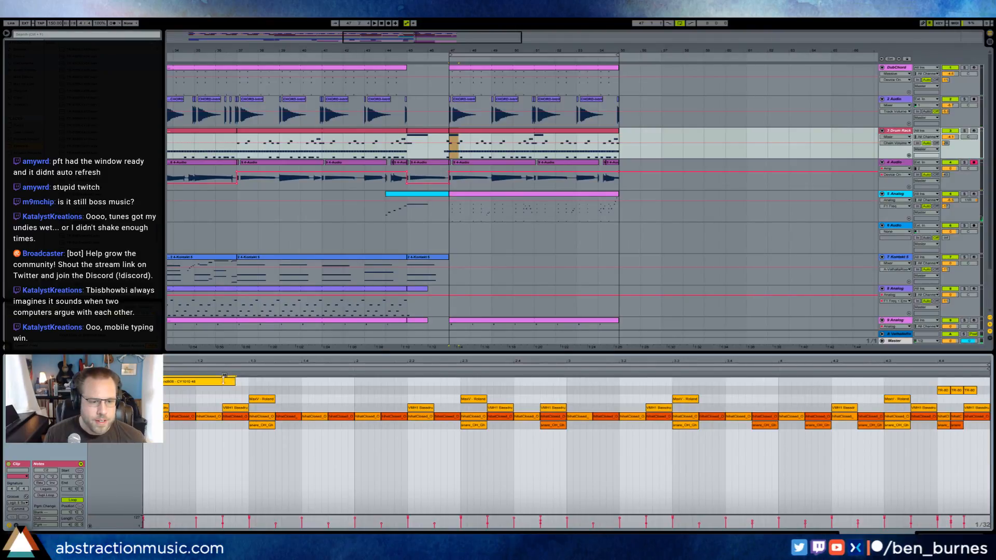
Duplicate the cymbal note every two beats through the four-bar drum clip and adjust the velocity of all cymbal notes together.
{"action": "key", "text": "ctrl+d"}
{"action": "key", "text": "ctrl+d"}
{"action": "key", "text": "ctrl+d"}
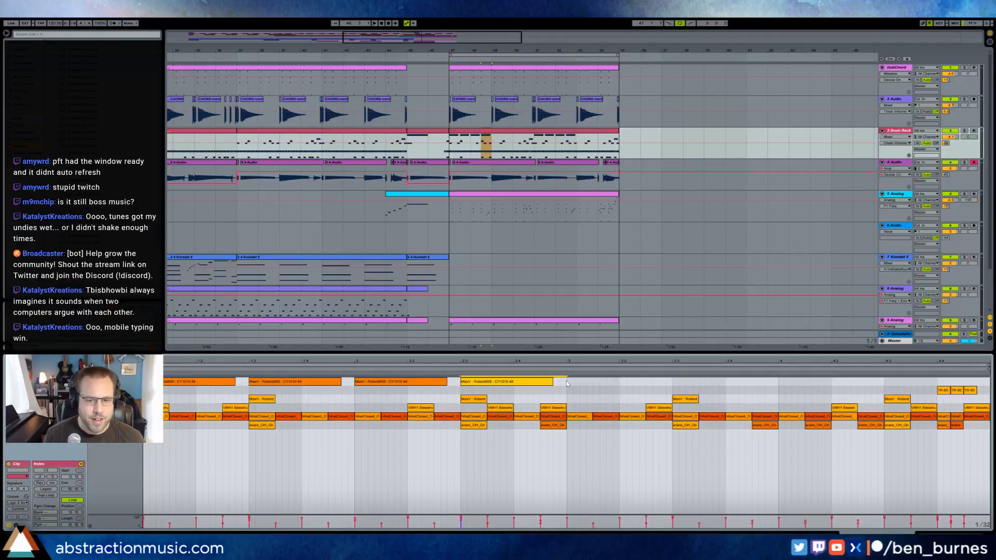
{"action": "key", "text": "ctrl+d"}
{"action": "key", "text": "ctrl+d"}
{"action": "key", "text": "ctrl+d"}
{"action": "key", "text": "ctrl+d"}
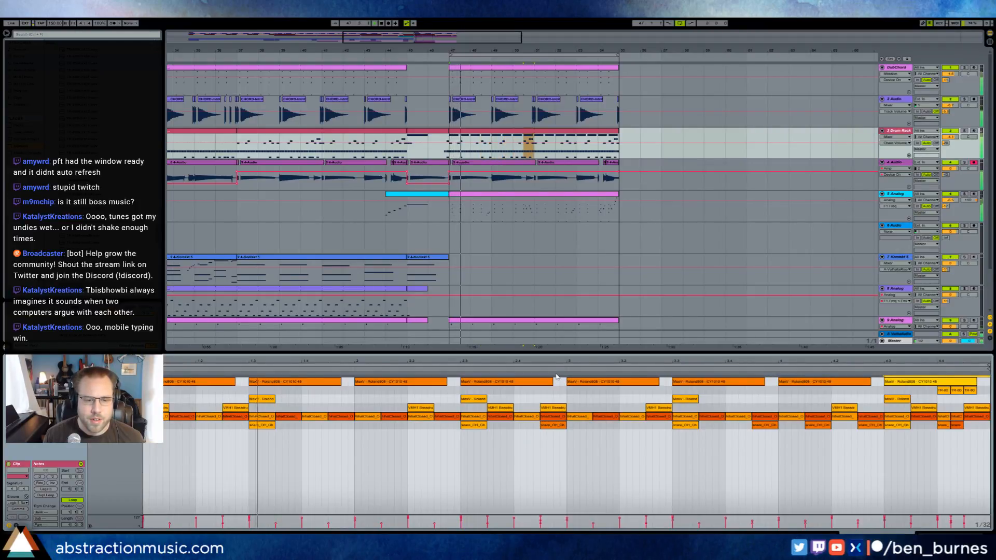
{"action": "left_click", "coordinate": [119, 382]}
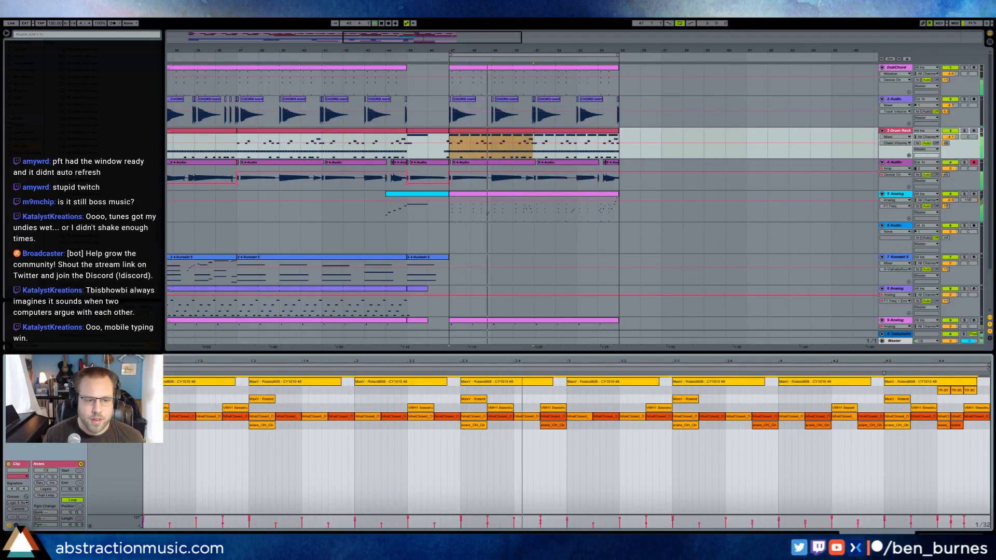
{"action": "left_click_drag", "start_coordinate": [778, 521], "coordinate": [779, 519]}
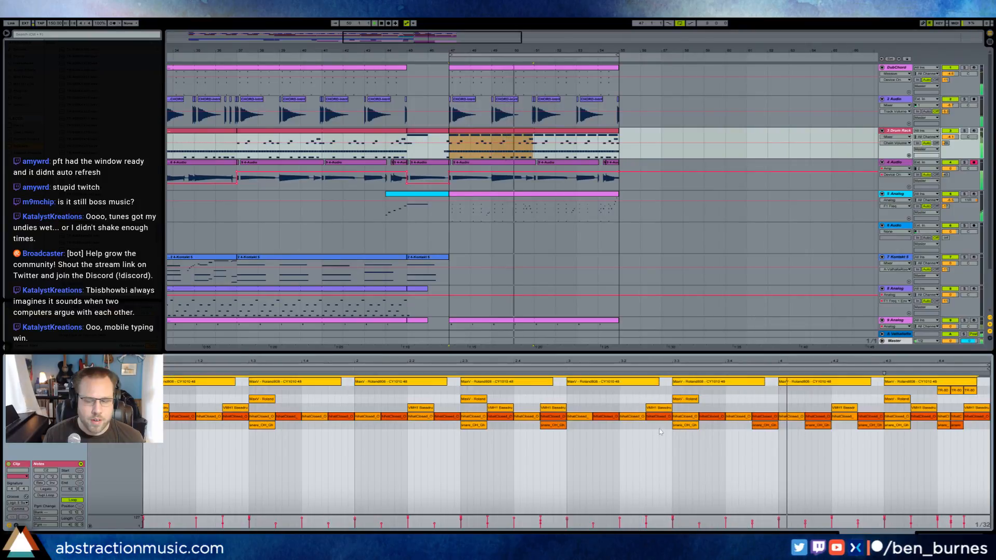
Insert an Auto Pan after the cymbal's sampler in the Drum Rack, sync its rate to tempo, and solo the drum track.
{"action": "key", "text": "shift+Tab"}
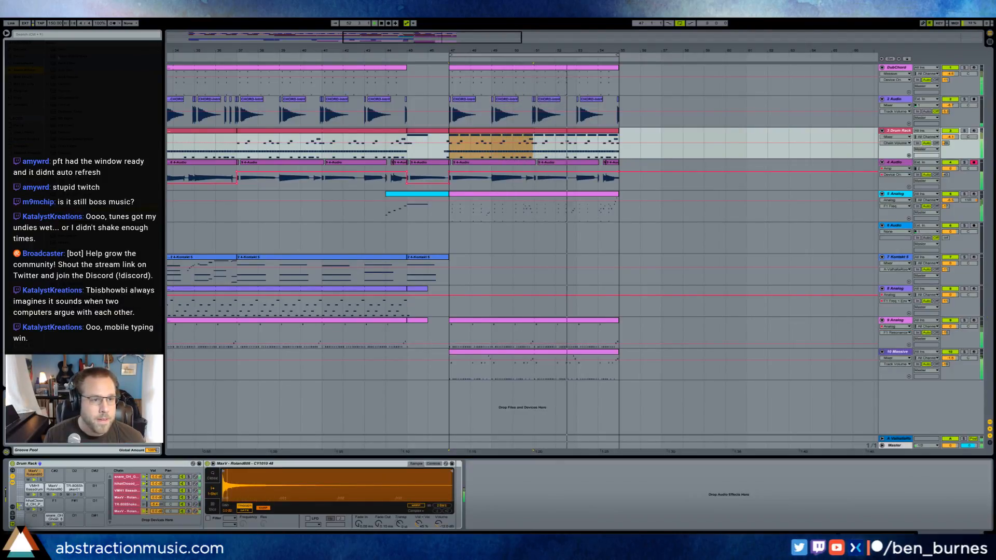
{"action": "left_click_drag", "start_coordinate": [61, 70], "coordinate": [519, 488]}
{"action": "left_click", "coordinate": [483, 522]}
{"action": "left_click", "coordinate": [965, 131]}
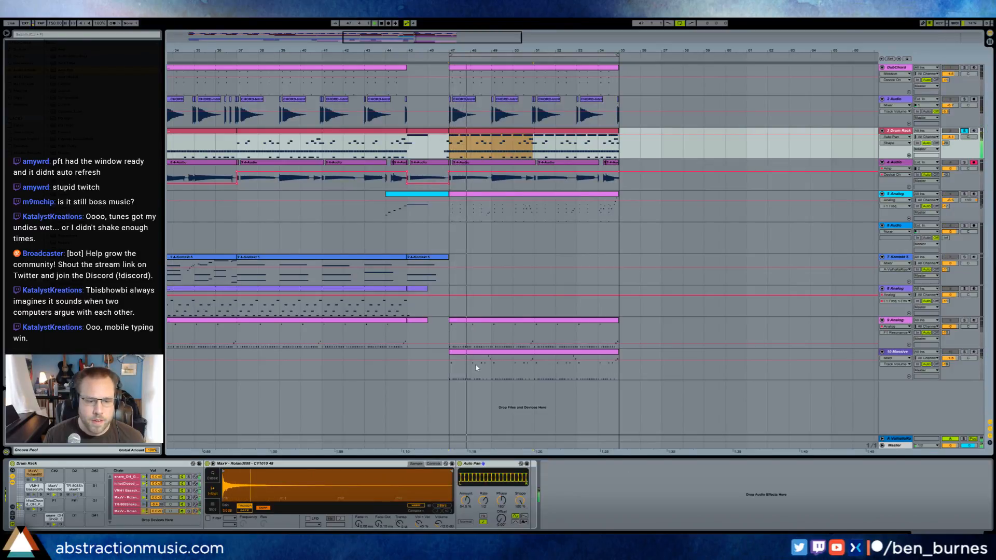
Adjust the cymbal Auto Pan's synced rate, amount and shape by ear.
{"action": "left_click_drag", "start_coordinate": [483, 501], "coordinate": [484, 517]}
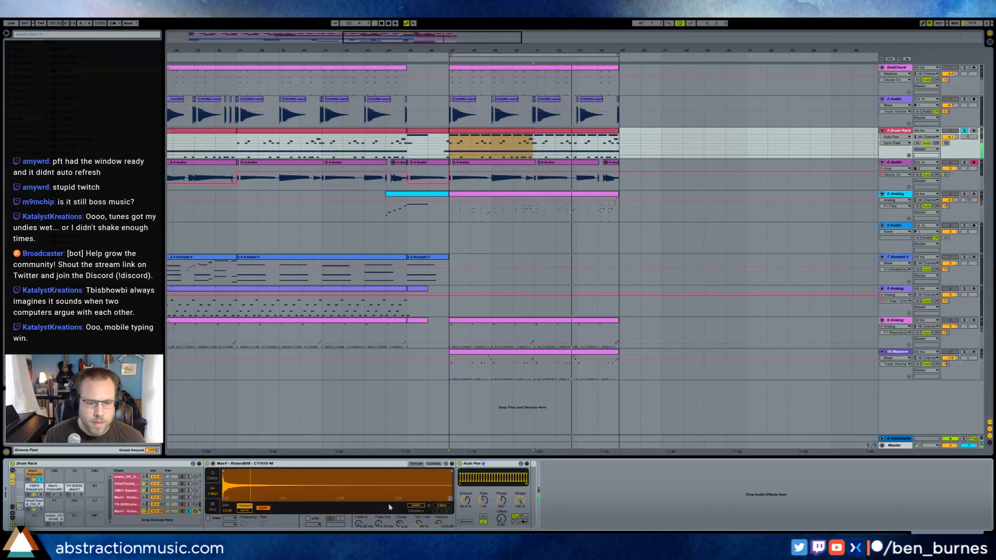
{"action": "left_click_drag", "start_coordinate": [486, 508], "coordinate": [487, 502]}
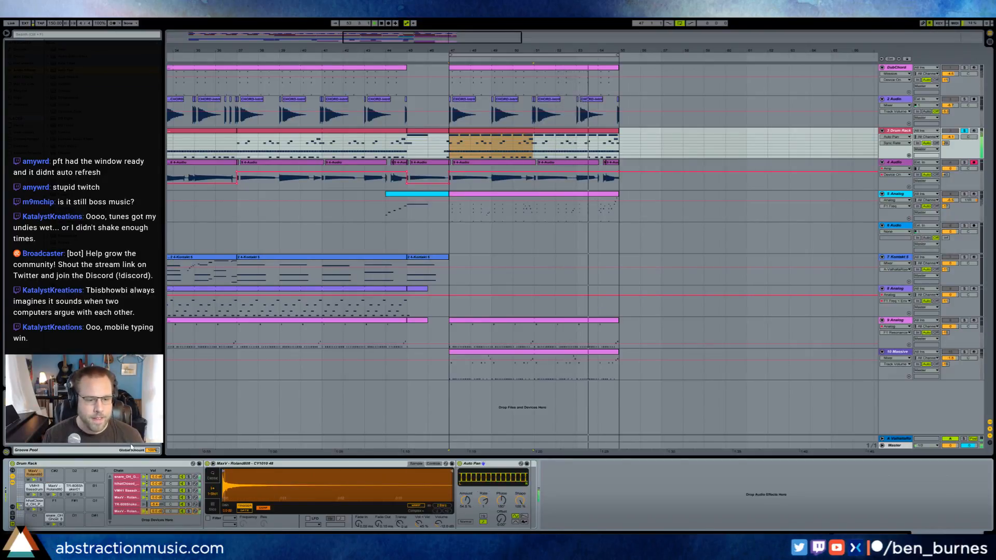
{"action": "left_click_drag", "start_coordinate": [466, 501], "coordinate": [465, 497]}
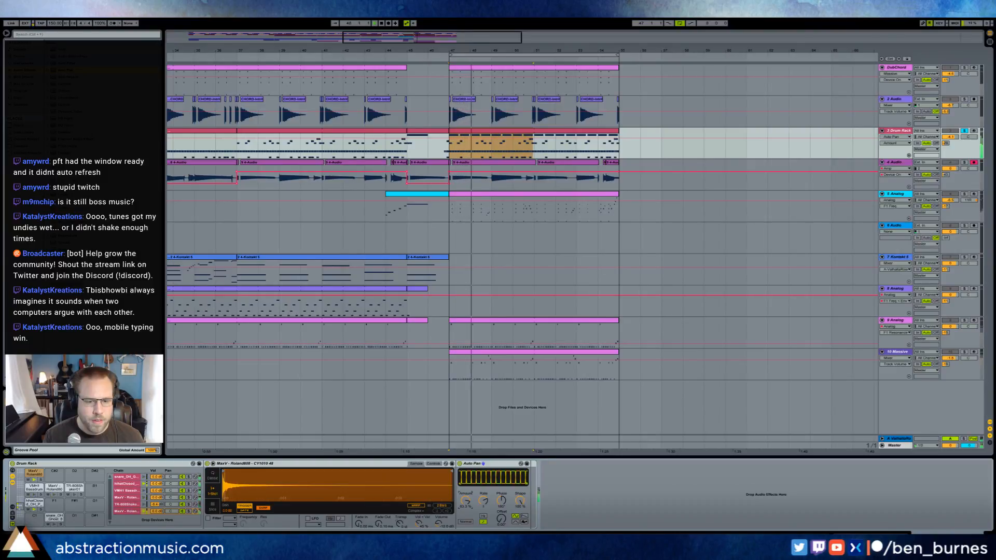
{"action": "left_click_drag", "start_coordinate": [521, 502], "coordinate": [522, 502]}
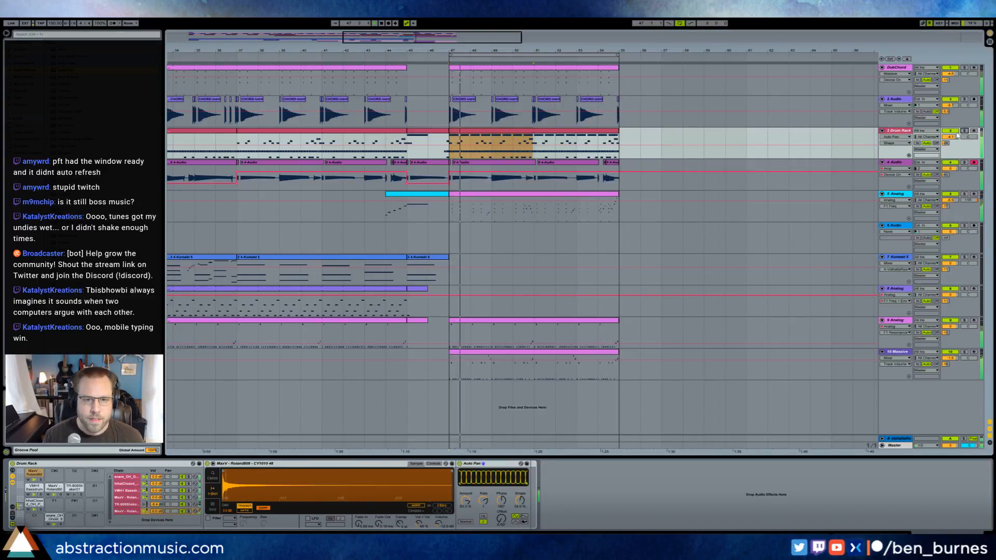
Adjust the global voice settings of the 5 Analog synth and raise its filter 1 frequency.
{"action": "left_click", "coordinate": [508, 195]}
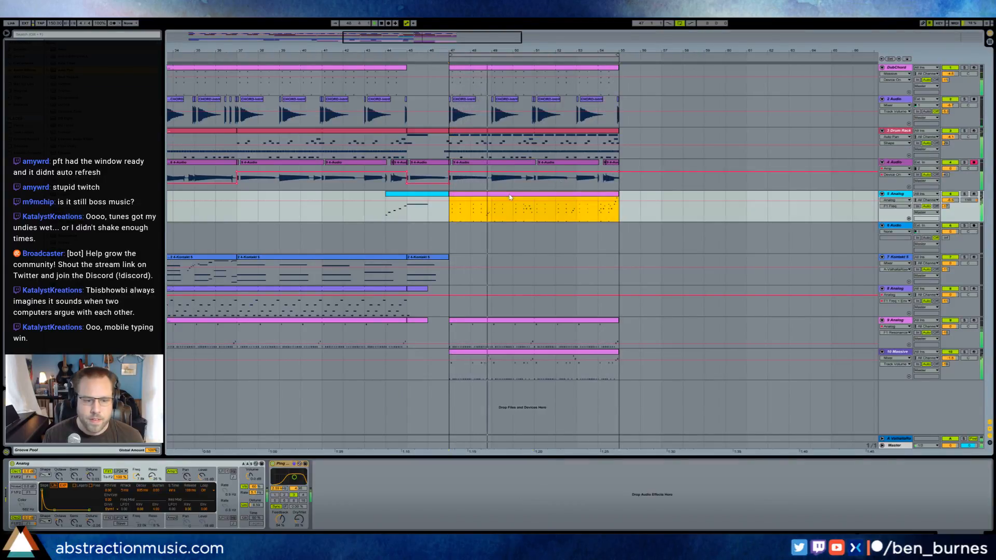
{"action": "left_click", "coordinate": [174, 500]}
{"action": "left_click", "coordinate": [176, 492]}
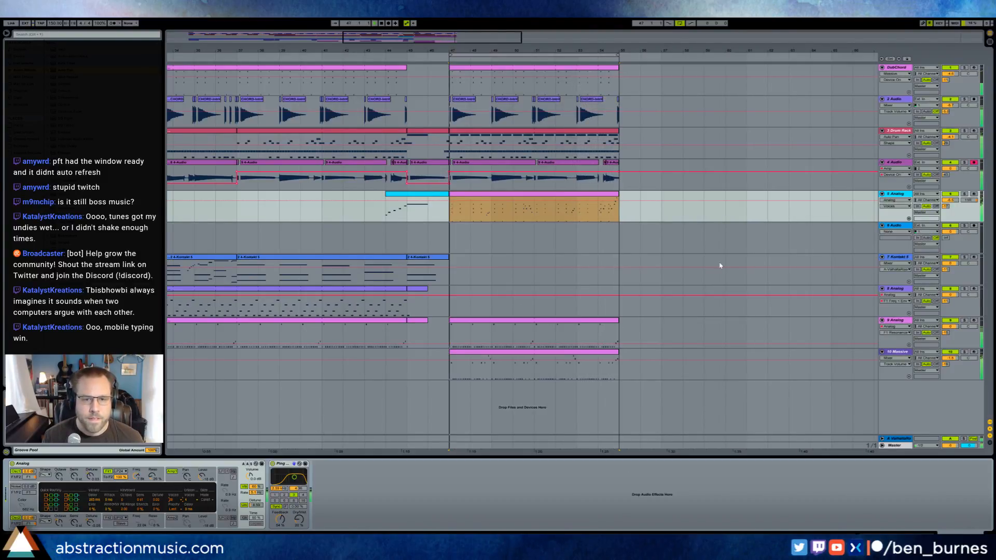
{"action": "left_click_drag", "start_coordinate": [440, 39], "coordinate": [485, 39]}
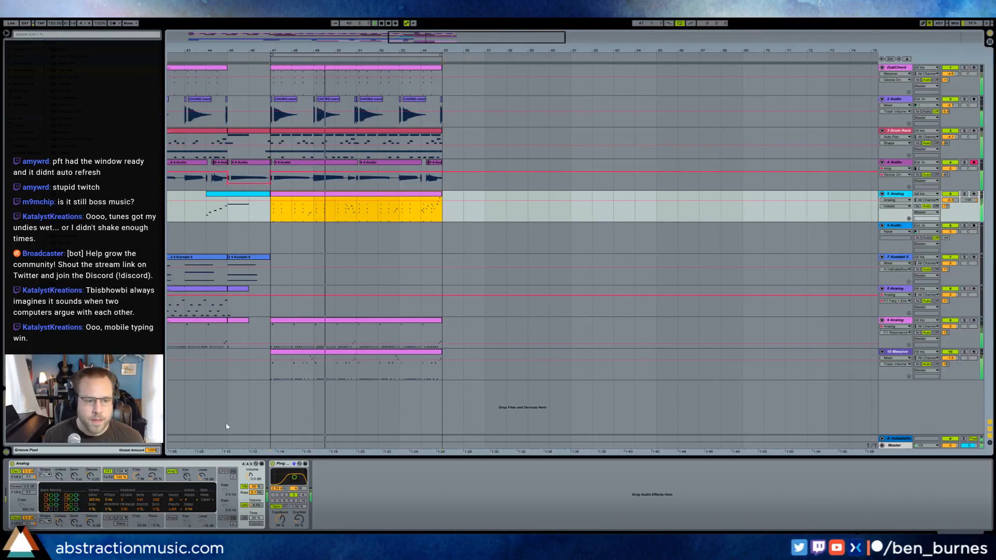
{"action": "left_click", "coordinate": [137, 476]}
{"action": "left_click_drag", "start_coordinate": [136, 476], "coordinate": [137, 464]}
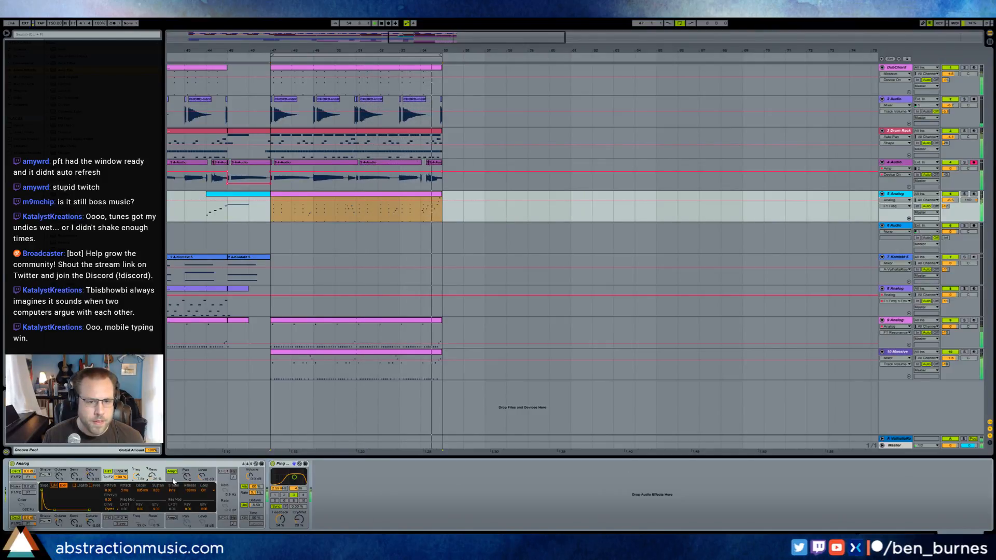
Duplicate the eight-bar section starting at bar 47 across all tracks, directly after itself.
{"action": "left_click", "coordinate": [443, 373]}
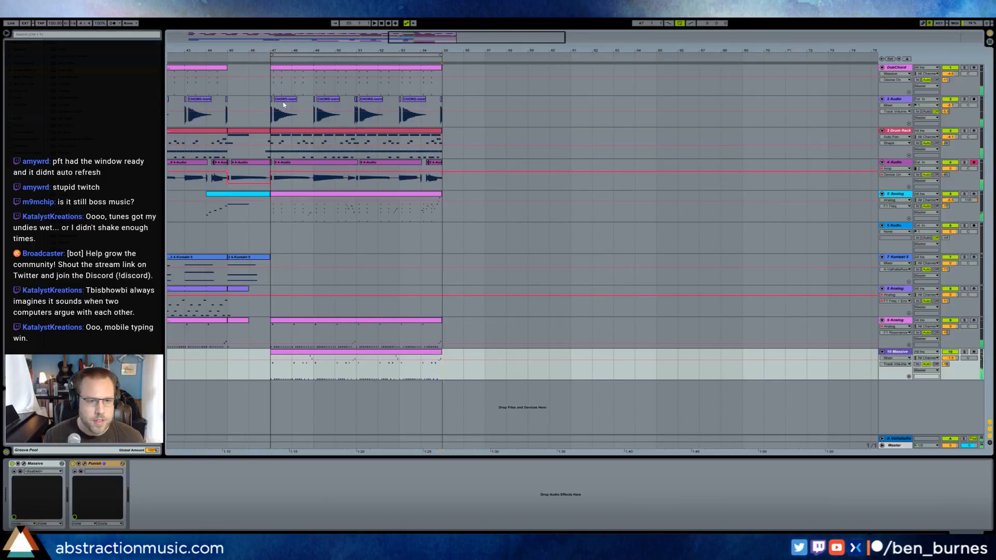
{"action": "left_click", "coordinate": [272, 82], "text": "shift"}
{"action": "key", "text": "ctrl+d"}
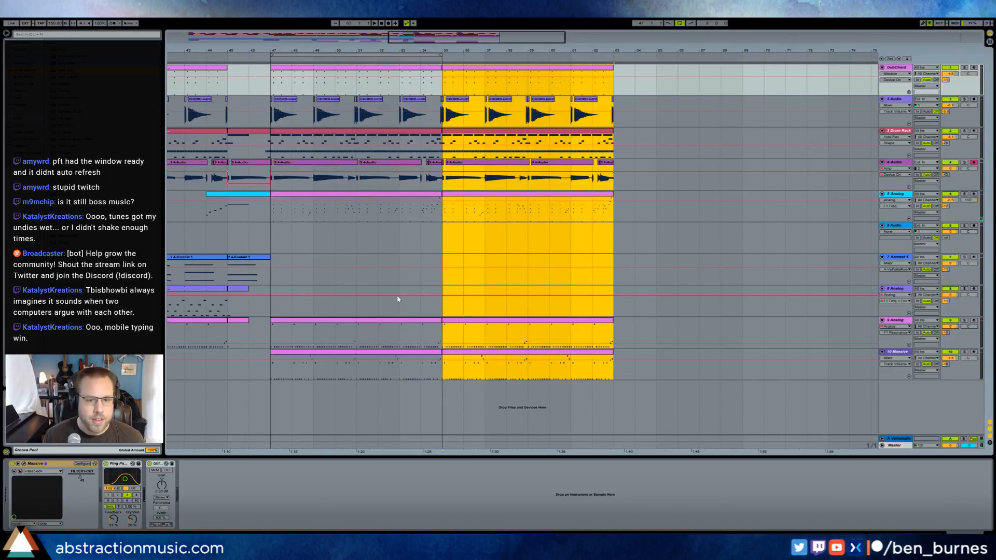
Automate the Punish amount on 10 Massive to ramp up from its minimum at bar 53 to its maximum at bar 59.
{"action": "left_click", "coordinate": [486, 370]}
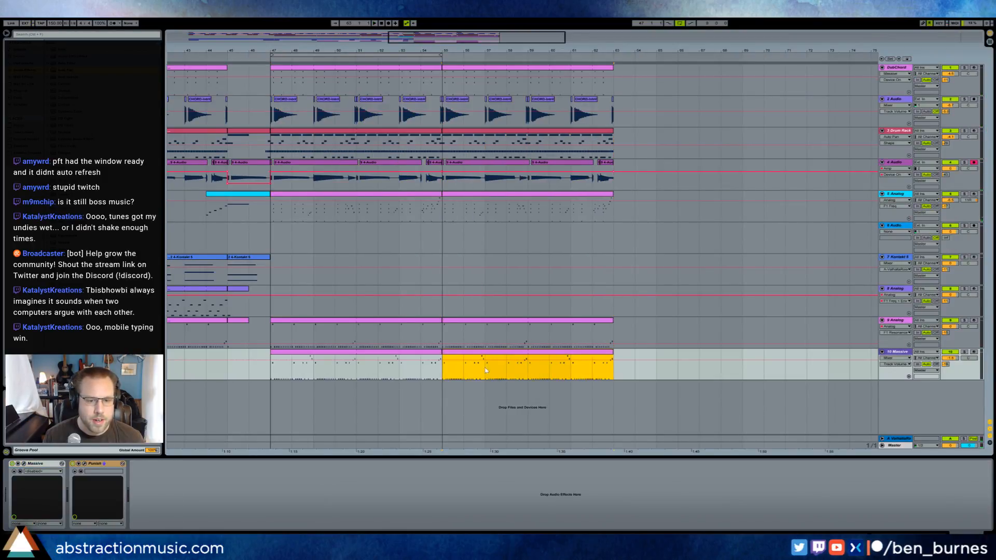
{"action": "left_click", "coordinate": [85, 464]}
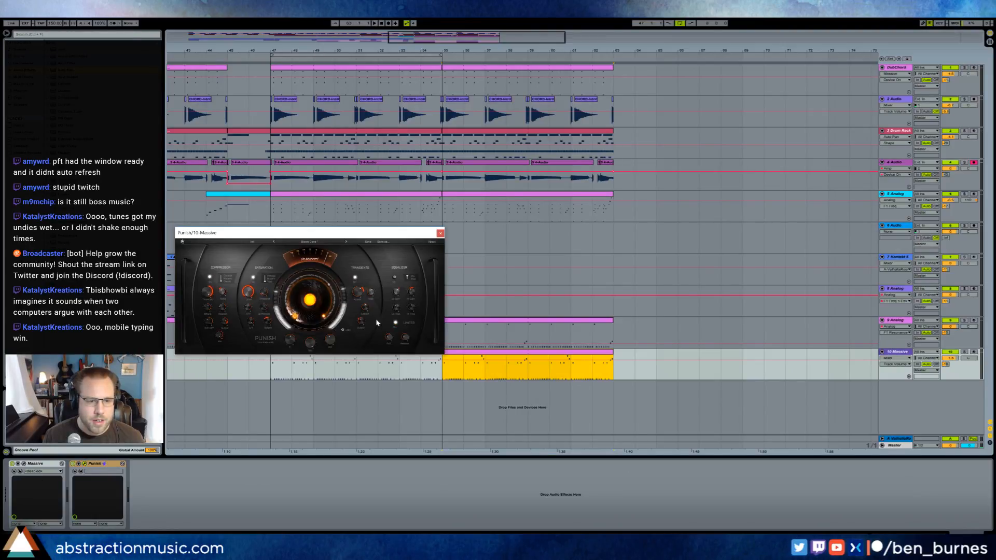
{"action": "left_click_drag", "start_coordinate": [363, 230], "coordinate": [353, 107]}
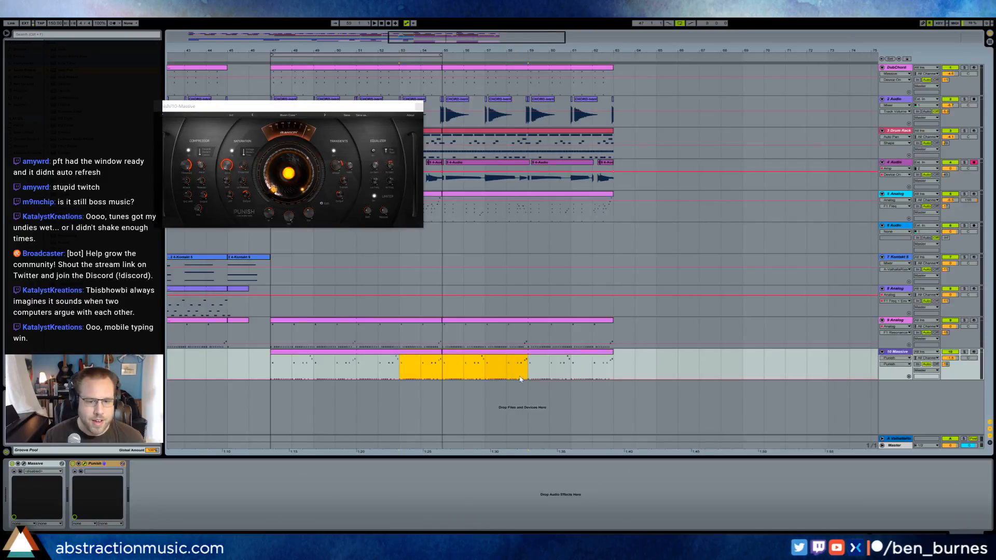
{"action": "left_click_drag", "start_coordinate": [520, 380], "coordinate": [519, 357]}
{"action": "left_click", "coordinate": [399, 356]}
{"action": "left_click", "coordinate": [509, 369]}
{"action": "left_click", "coordinate": [528, 379]}
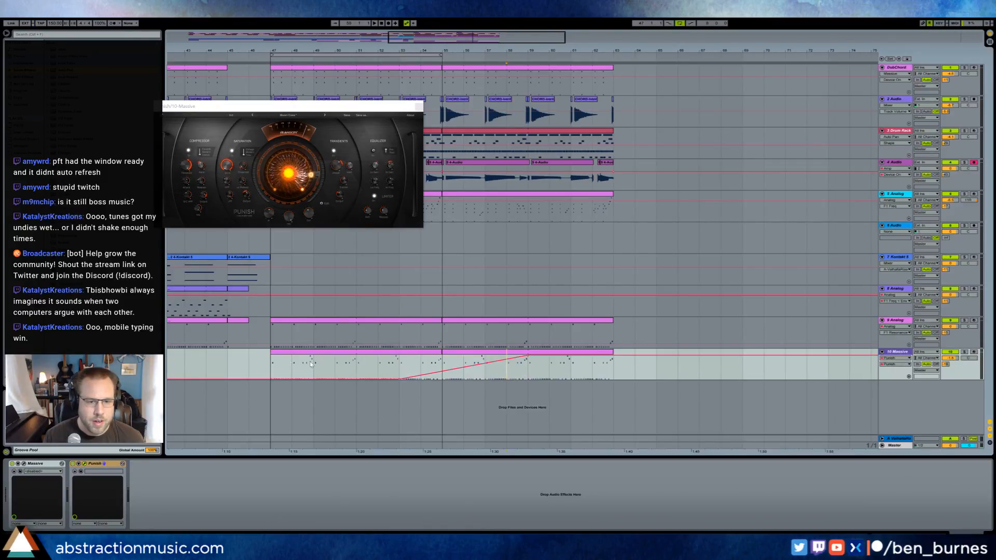
Play from the start of the new section, extend the loop to sixteen bars, and close the Punish window.
{"action": "left_click", "coordinate": [273, 367]}
{"action": "key", "text": "space"}
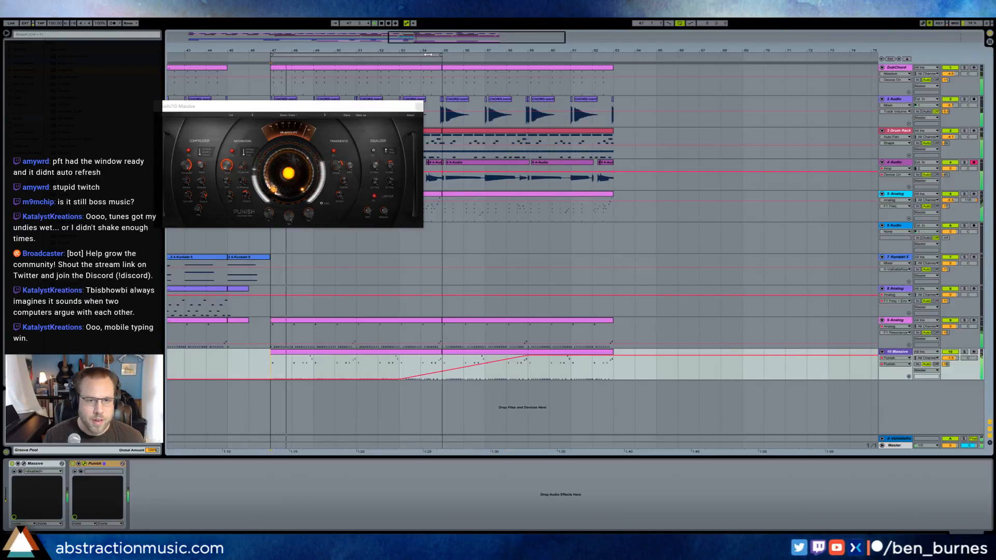
{"action": "left_click_drag", "start_coordinate": [444, 55], "coordinate": [614, 55]}
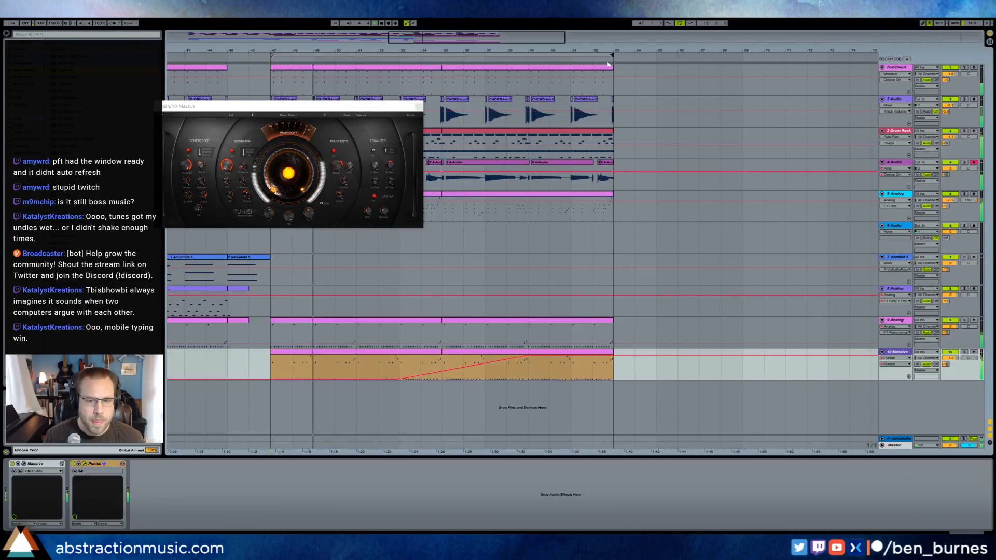
{"action": "left_click", "coordinate": [418, 107]}
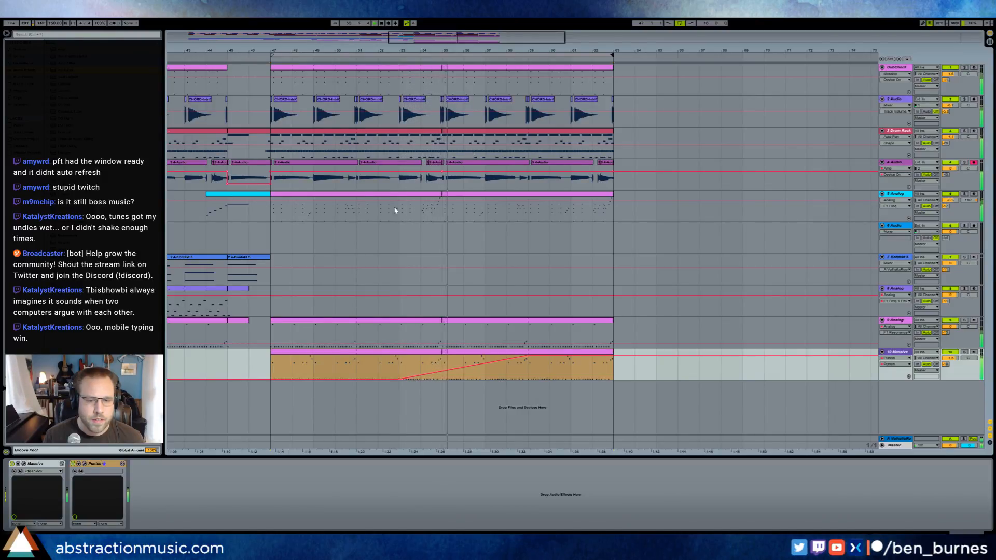
Automate the filter 1 frequency of 9 Analog to sweep down from bar 53 to its minimum at bar 57.
{"action": "left_click", "coordinate": [400, 334]}
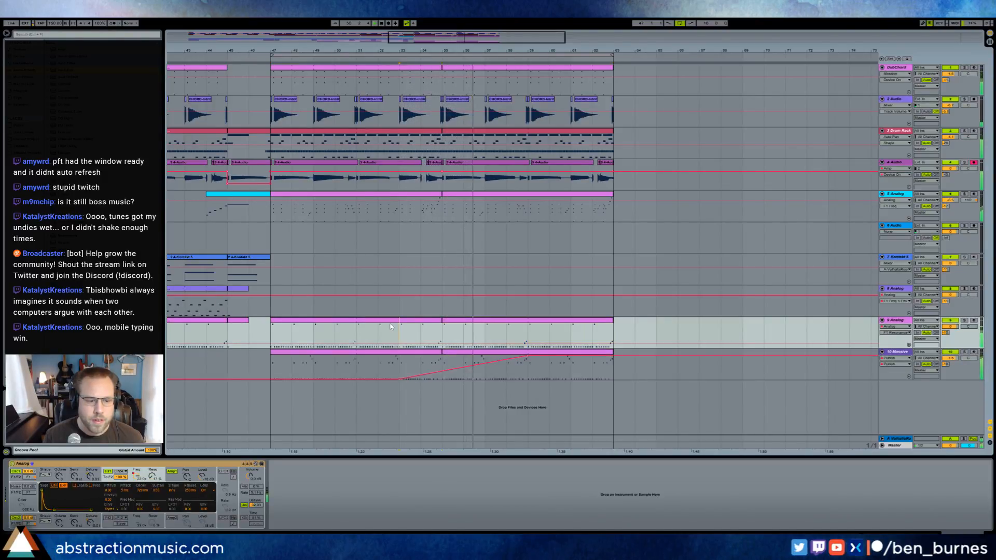
{"action": "left_click", "coordinate": [415, 321]}
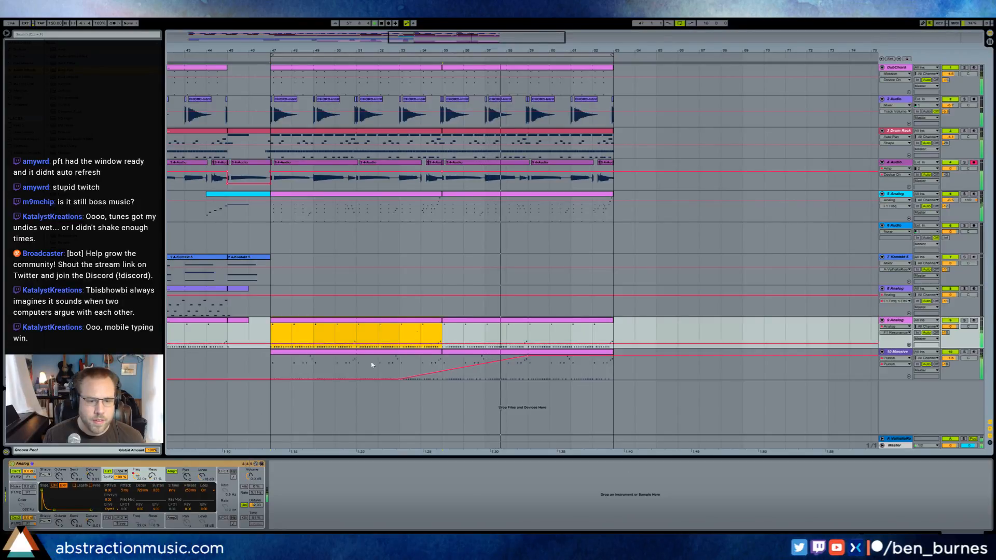
{"action": "left_click", "coordinate": [138, 475]}
{"action": "left_click_drag", "start_coordinate": [407, 338], "coordinate": [474, 330]}
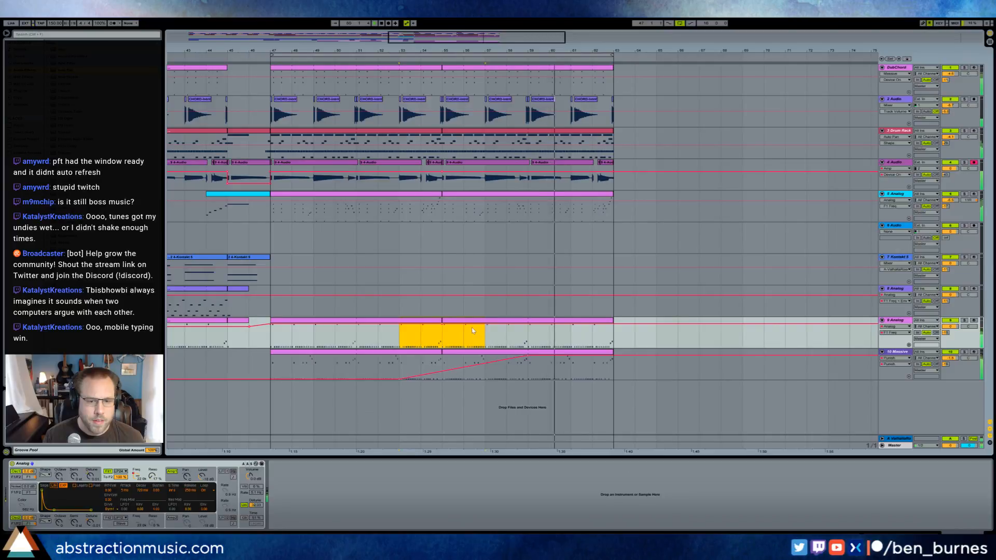
{"action": "left_click", "coordinate": [400, 350]}
{"action": "left_click", "coordinate": [399, 348]}
{"action": "left_click", "coordinate": [488, 329]}
{"action": "left_click", "coordinate": [488, 329]}
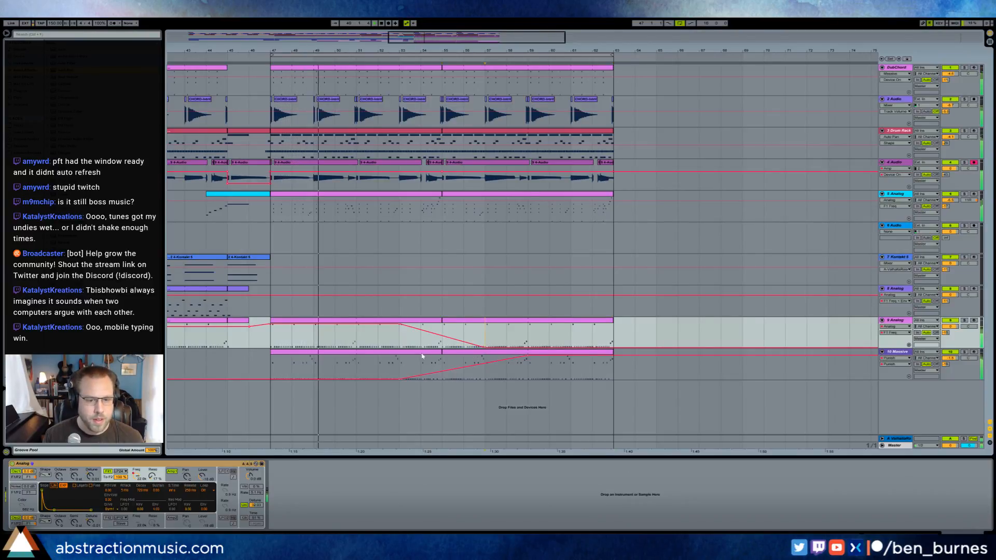
Reopen the Punish plug-in on 10 Massive and watch its automated amount during playback.
{"action": "left_click", "coordinate": [457, 366]}
{"action": "left_click", "coordinate": [84, 464]}
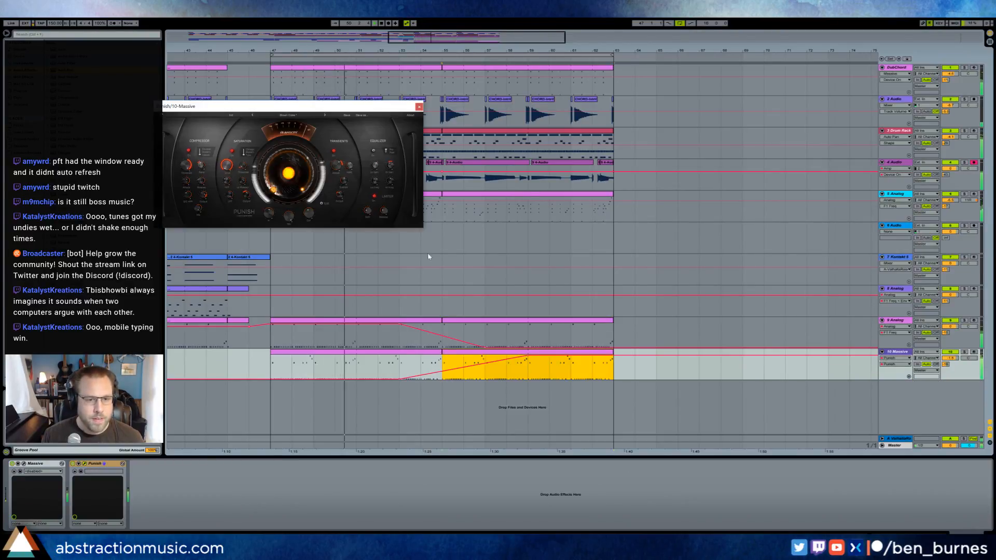
{"action": "left_click_drag", "start_coordinate": [336, 106], "coordinate": [546, 210]}
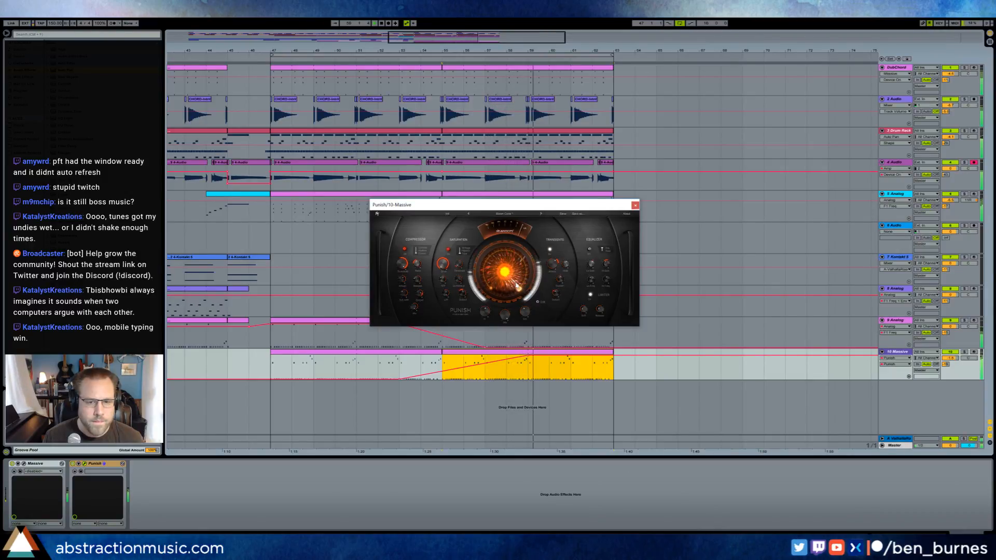
Adjust the saturation output in Punish on 10 Massive, replay from bar 53, and close the plug-in window.
{"action": "left_click", "coordinate": [463, 297]}
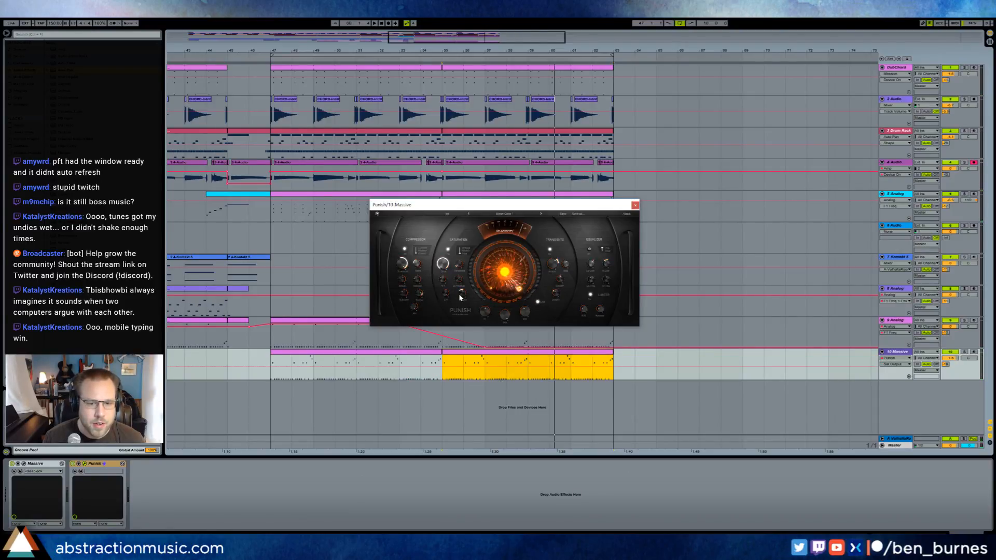
{"action": "left_click", "coordinate": [403, 364]}
{"action": "left_click", "coordinate": [539, 304]}
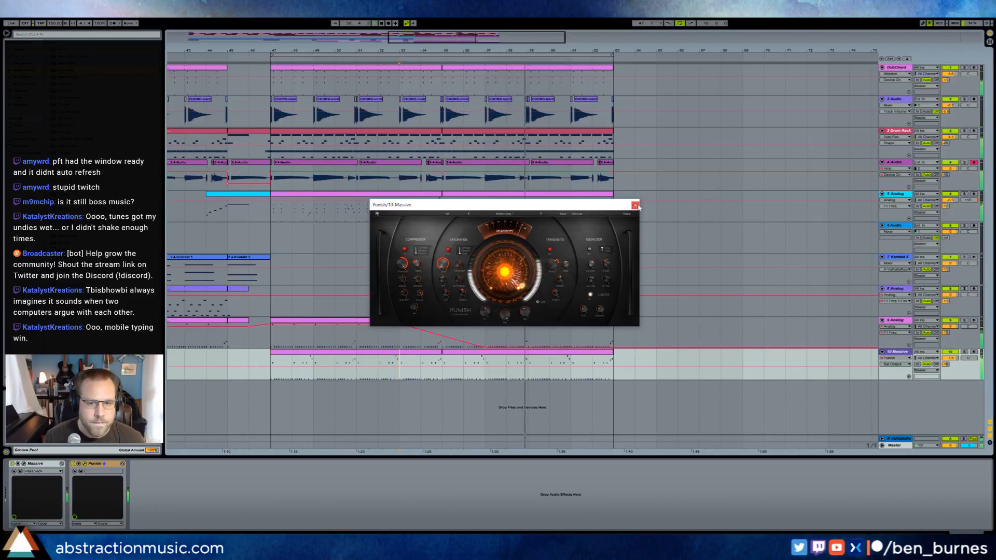
{"action": "left_click", "coordinate": [635, 205]}
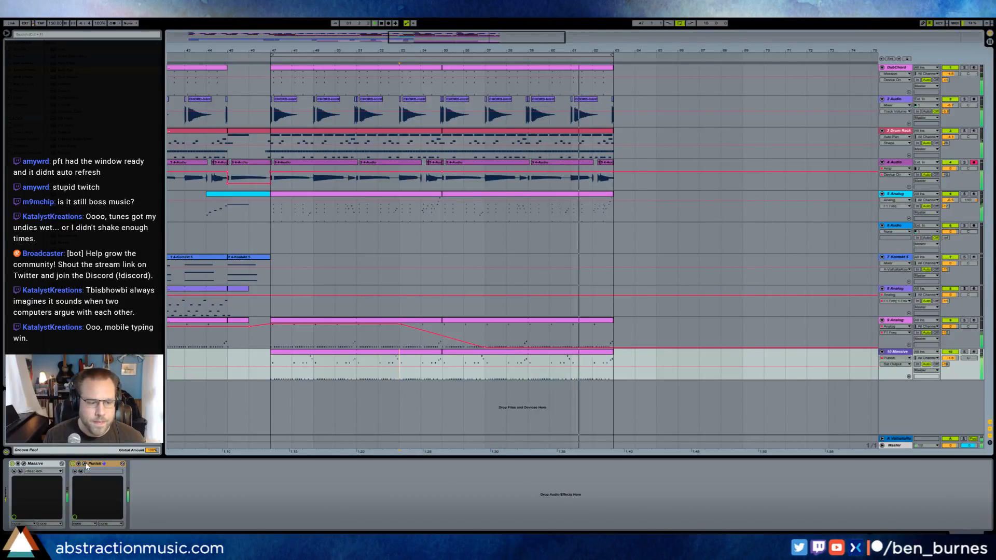
Show the Punish amount automation on 10 Massive and move the end of its ramp to bar 57.
{"action": "left_click", "coordinate": [895, 364]}
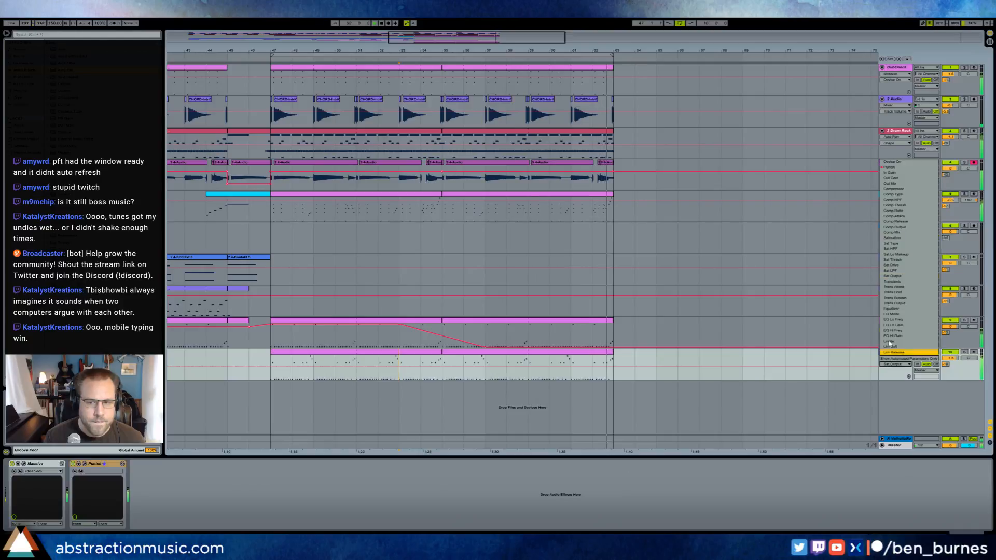
{"action": "left_click", "coordinate": [897, 173]}
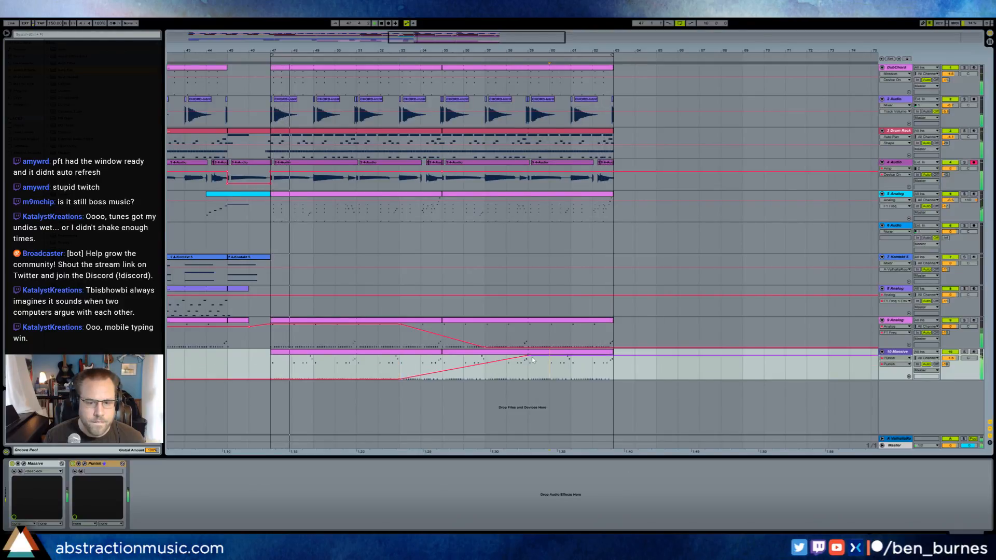
{"action": "left_click_drag", "start_coordinate": [529, 359], "coordinate": [487, 359]}
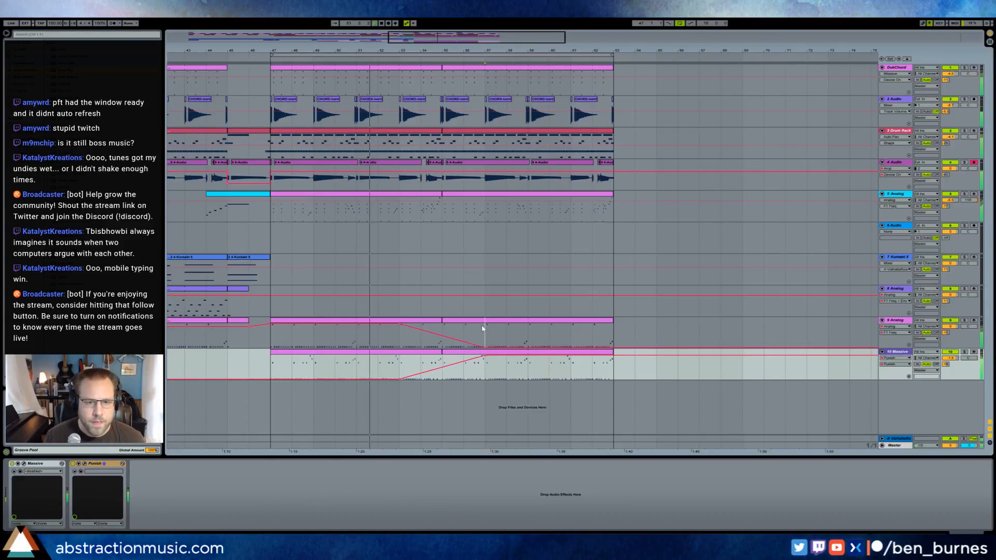
{"action": "left_click", "coordinate": [506, 347]}
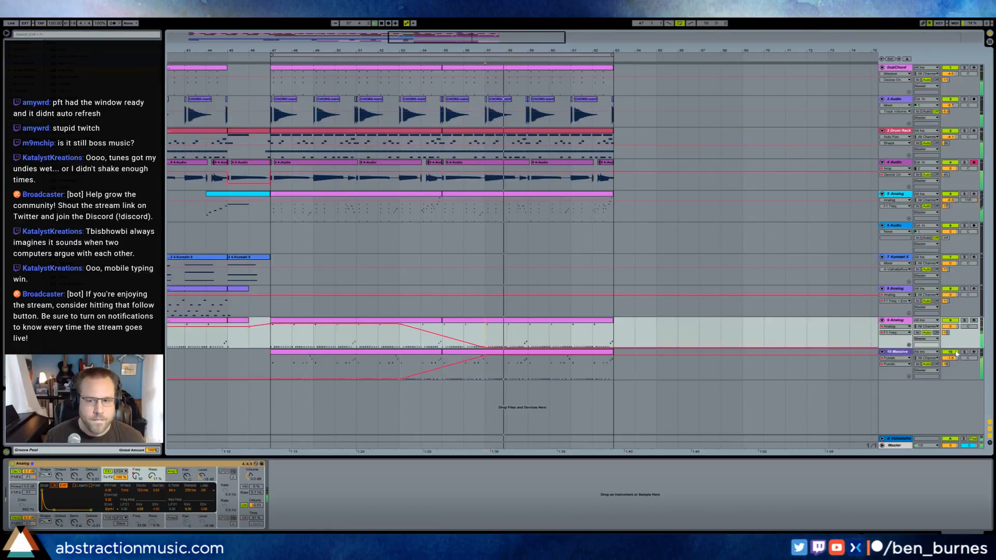
Add Redux before the Limiter on the Master and automate its downsampling in a curved rise from bar 61 to bar 63.
{"action": "left_click", "coordinate": [889, 447]}
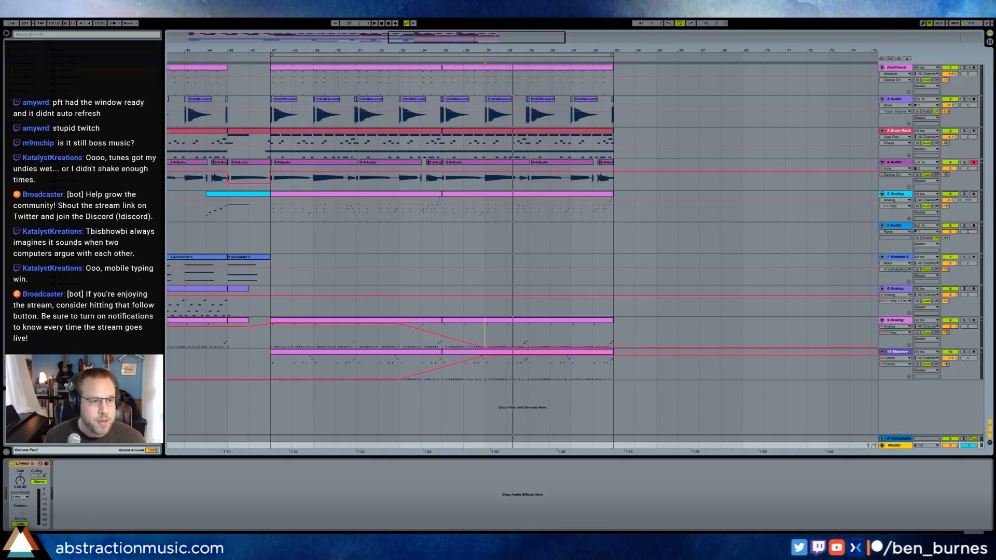
{"action": "left_click_drag", "start_coordinate": [63, 228], "coordinate": [22, 484]}
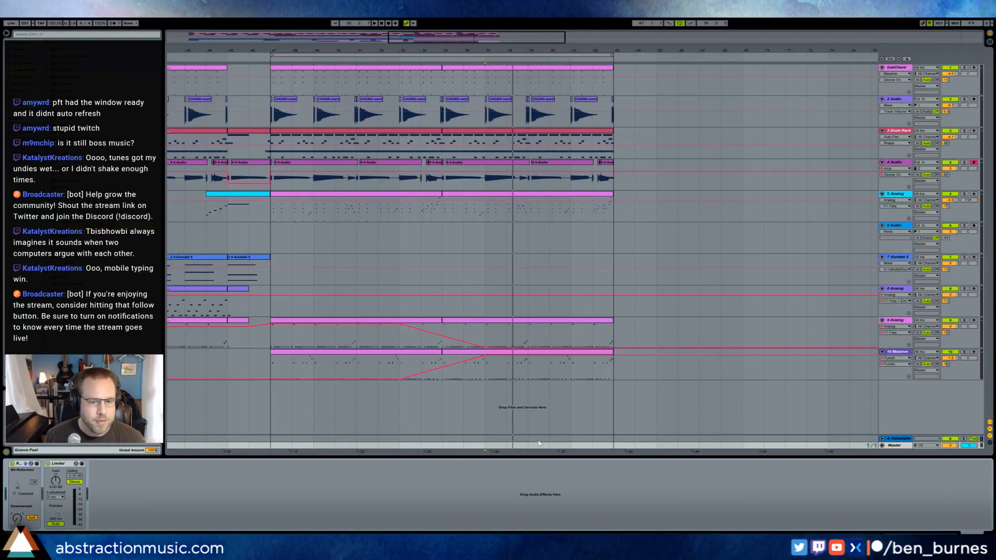
{"action": "left_click", "coordinate": [882, 446]}
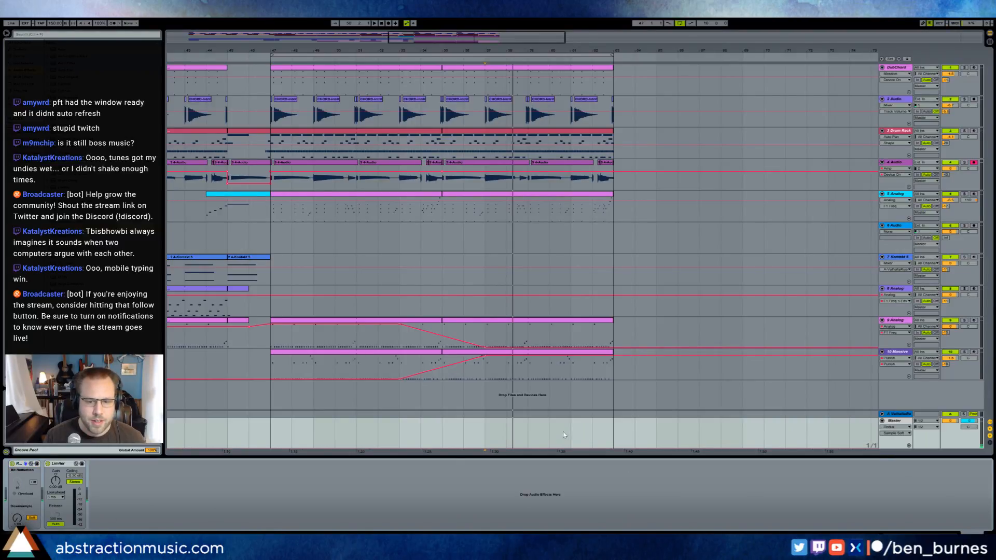
{"action": "left_click_drag", "start_coordinate": [579, 440], "coordinate": [608, 439]}
{"action": "left_click", "coordinate": [603, 449]}
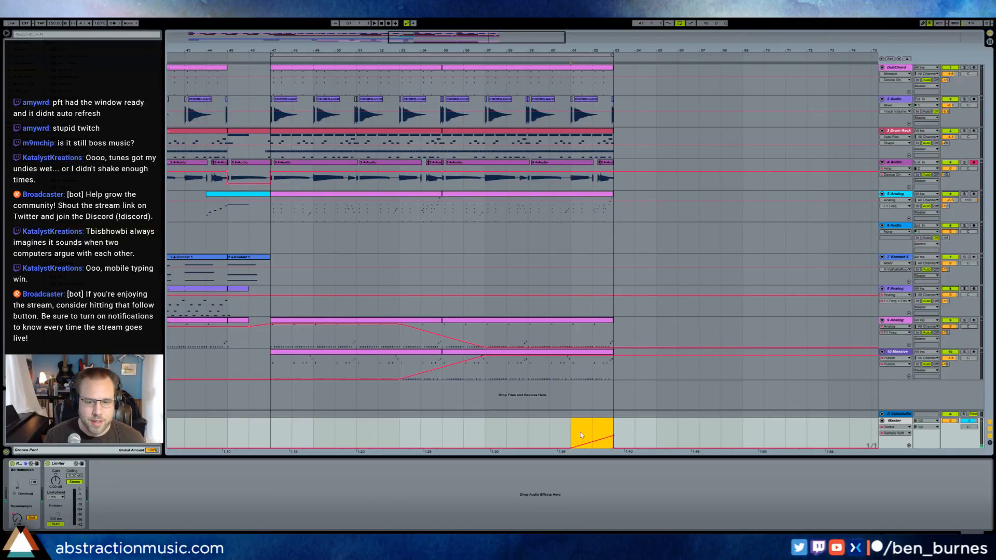
{"action": "key", "text": "space"}
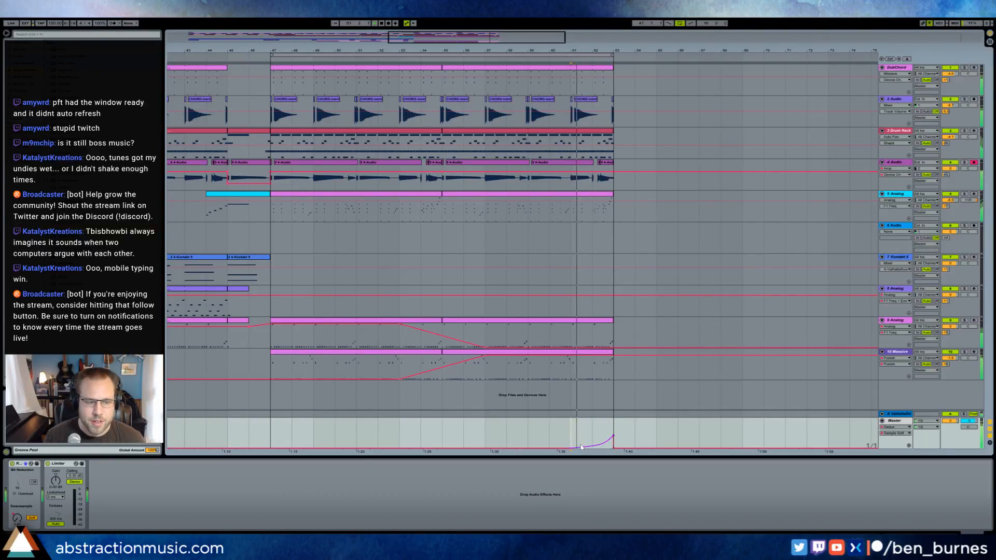
{"action": "left_click_drag", "start_coordinate": [614, 437], "coordinate": [614, 423]}
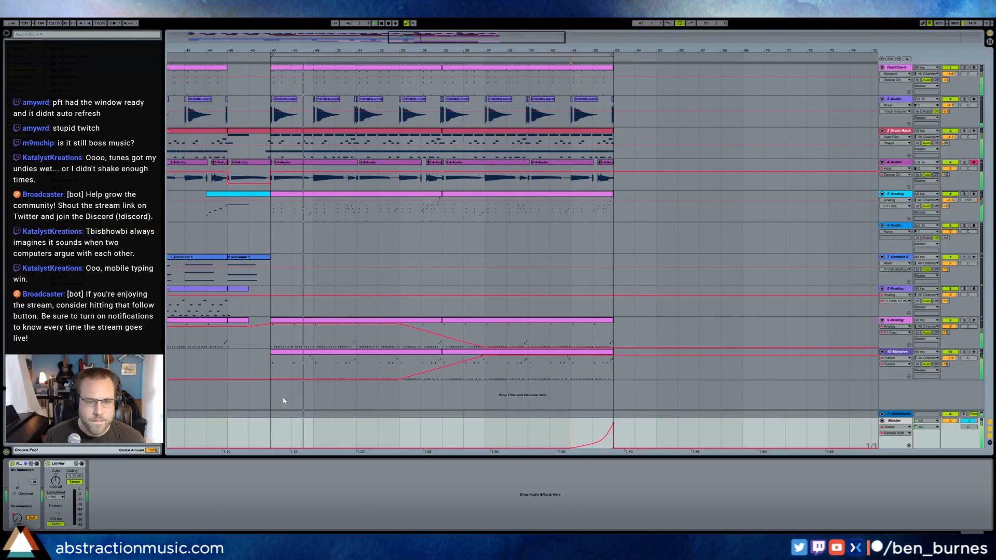
Try the bit reduction in the Master's Redux and switch it off again.
{"action": "left_click", "coordinate": [34, 482]}
{"action": "mouse_move", "coordinate": [17, 483]}
{"action": "left_mouse_down"}
{"action": "mouse_move", "coordinate": [18, 501]}
{"action": "mouse_move", "coordinate": [19, 485]}
{"action": "left_mouse_up"}
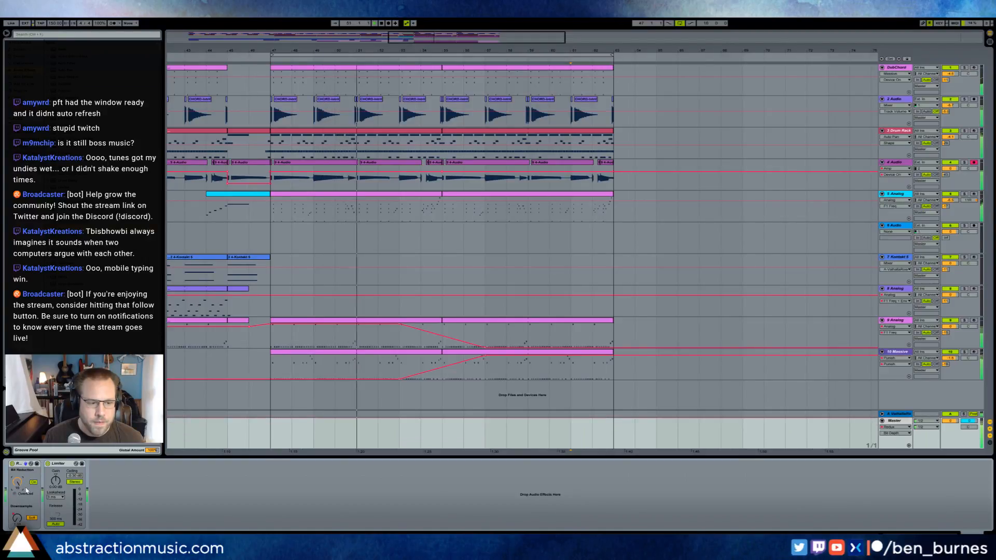
{"action": "left_click", "coordinate": [33, 482]}
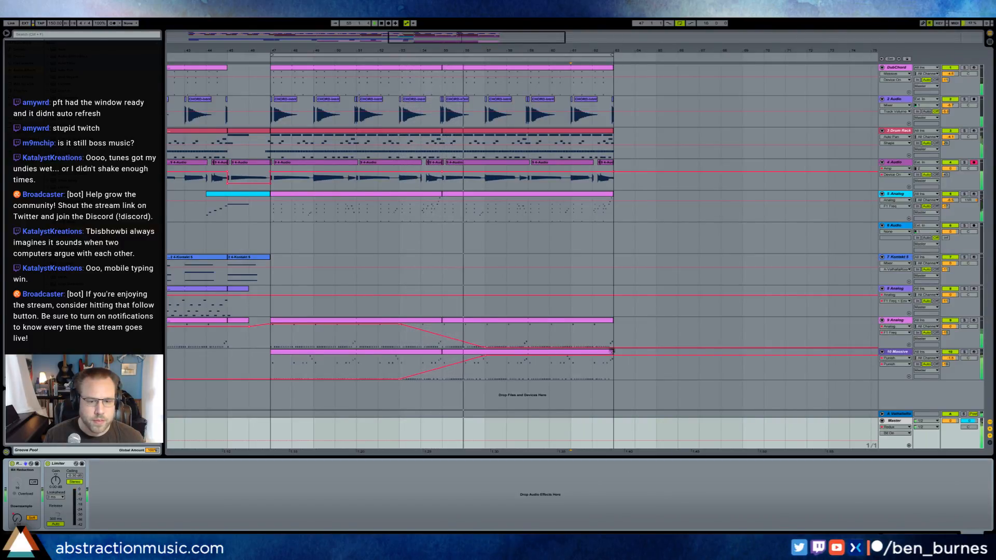
Add a Compressor after Punish on 10 Massive and enable its sidechain with the Drum Rack as source.
{"action": "left_click", "coordinate": [505, 134]}
{"action": "left_click", "coordinate": [485, 356]}
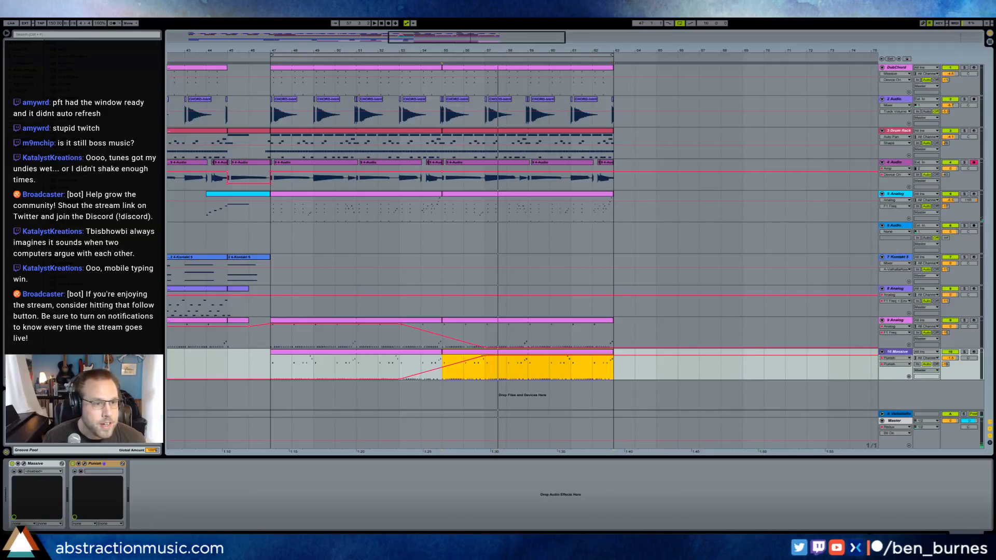
{"action": "left_click", "coordinate": [281, 491]}
{"action": "left_click_drag", "start_coordinate": [148, 487], "coordinate": [147, 486]}
{"action": "left_click", "coordinate": [139, 464]}
{"action": "left_click", "coordinate": [145, 471]}
{"action": "left_click", "coordinate": [144, 421]}
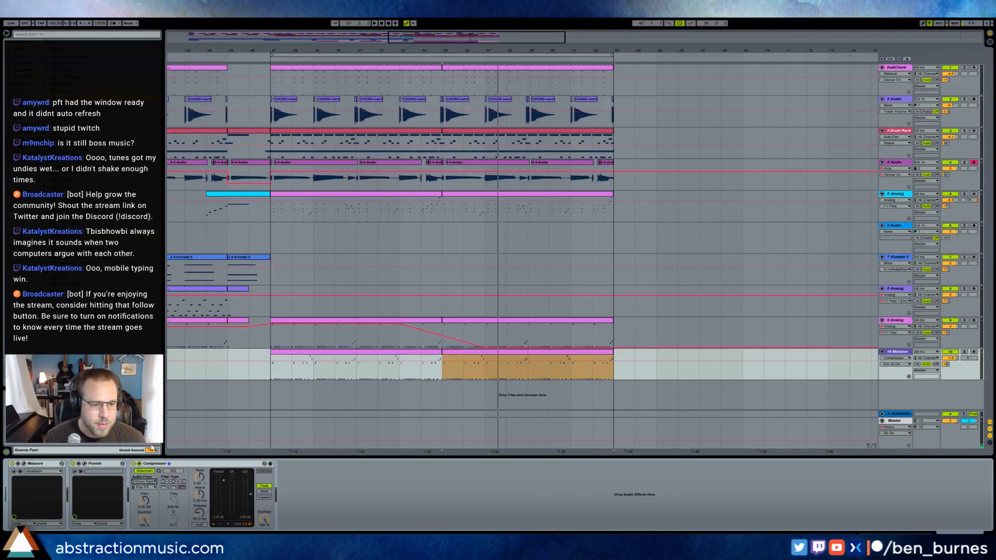
Feed the Compressor's sidechain from the bass drum pad's Post Mixer signal and lower the threshold.
{"action": "left_click", "coordinate": [149, 488]}
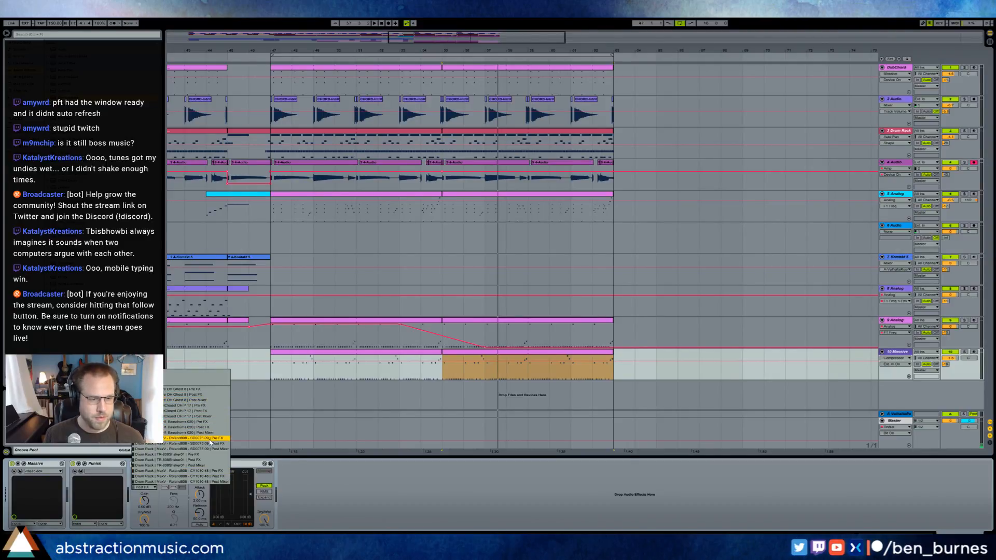
{"action": "left_click", "coordinate": [214, 433]}
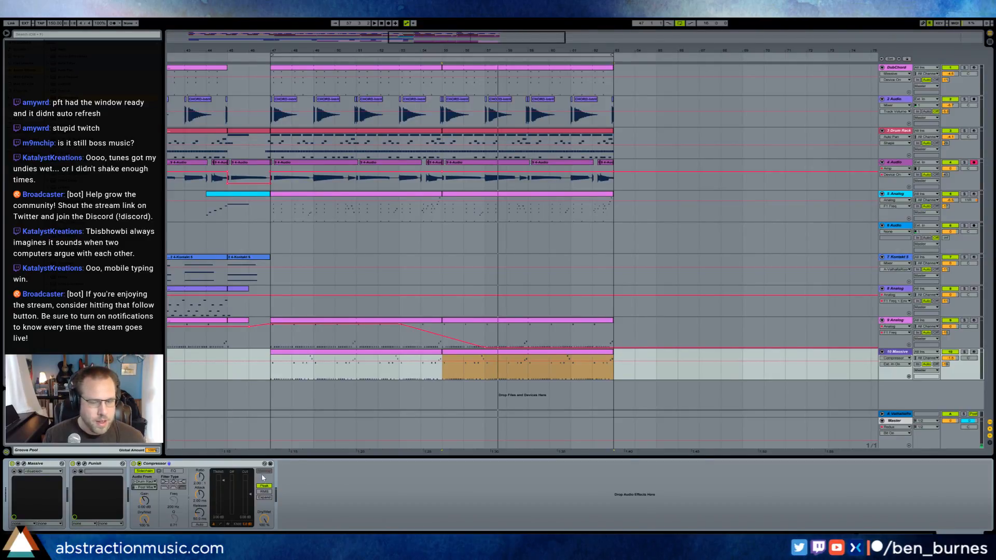
{"action": "mouse_move", "coordinate": [223, 481]}
{"action": "left_mouse_down"}
{"action": "mouse_move", "coordinate": [201, 520]}
{"action": "mouse_move", "coordinate": [200, 473]}
{"action": "mouse_move", "coordinate": [226, 497]}
{"action": "left_mouse_up"}
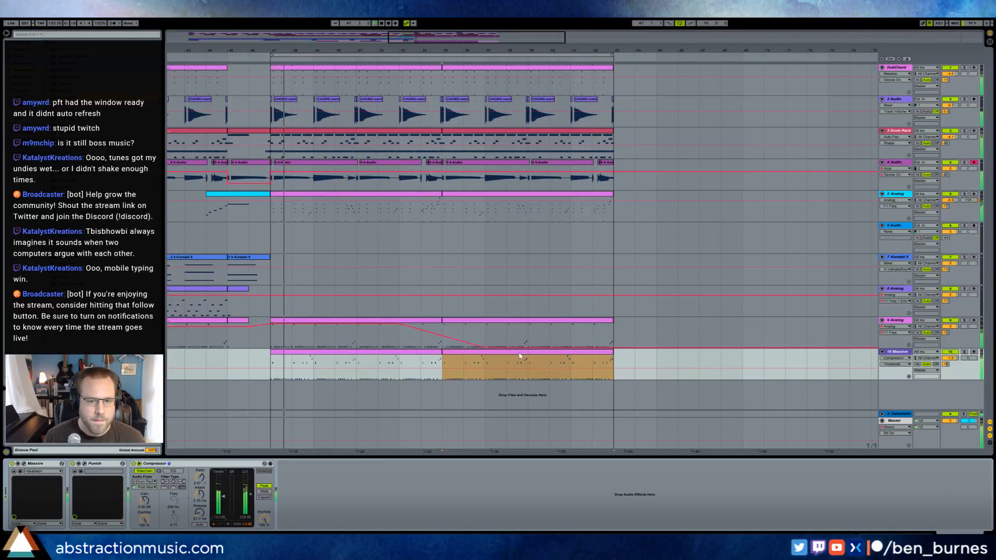
Duplicate the last eight-bar clips of 10 Massive and the Drum Rack to bars 63 through 71.
{"action": "left_click", "coordinate": [470, 358]}
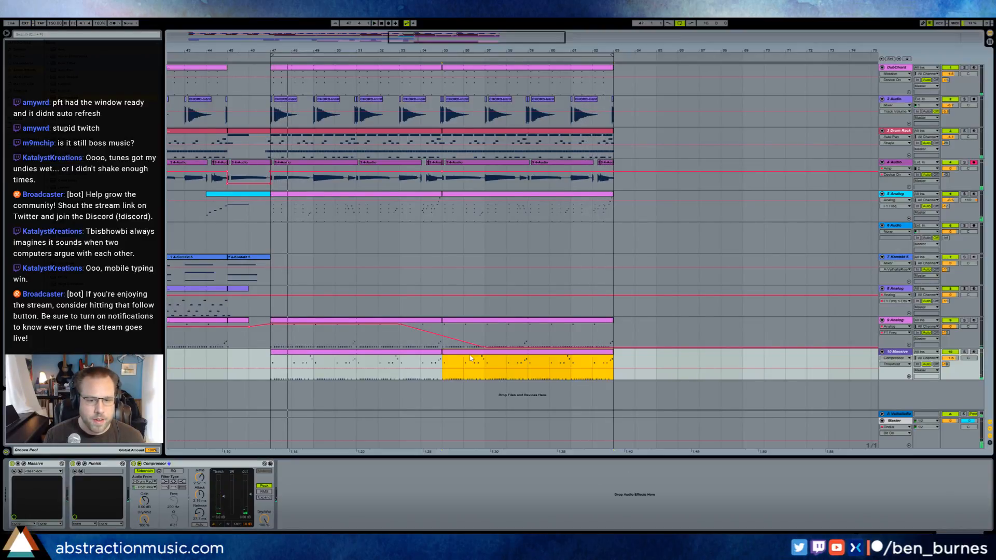
{"action": "key", "text": "ctrl+d"}
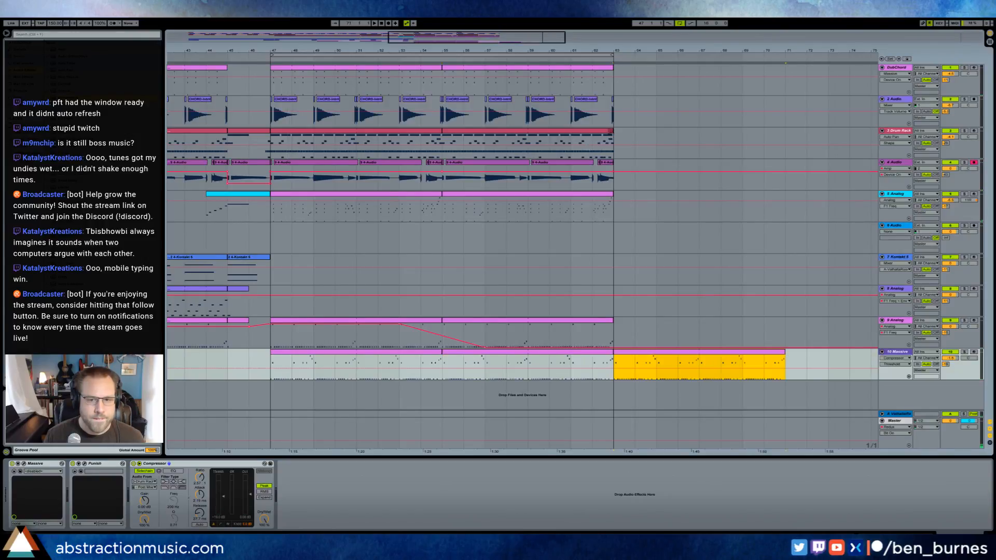
{"action": "left_click", "coordinate": [611, 131]}
{"action": "key", "text": "ctrl+d"}
Rework the bass drum in the duplicated drum clip into a steady hit on every beat.
{"action": "key", "text": "shift+Tab"}
{"action": "left_click", "coordinate": [195, 444]}
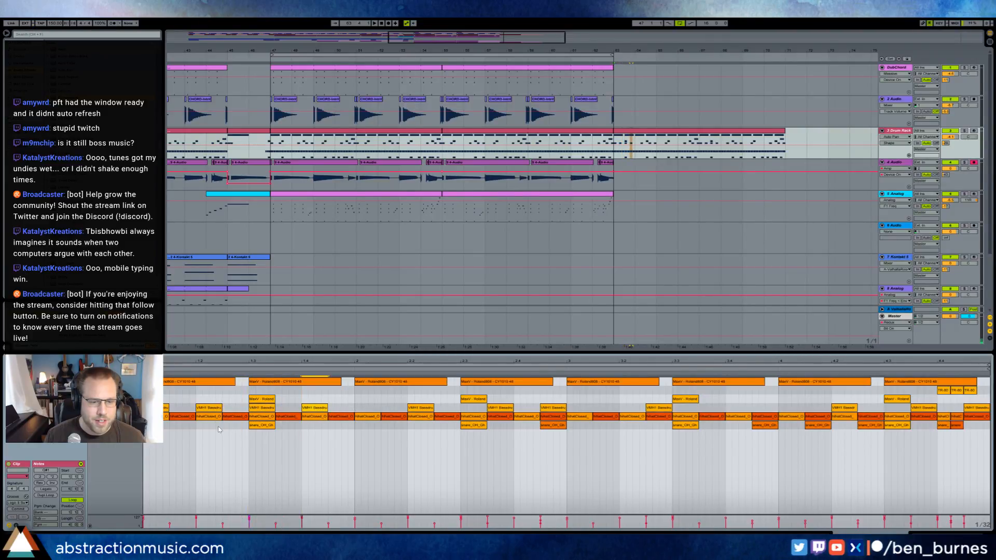
{"action": "left_click_drag", "start_coordinate": [359, 408], "coordinate": [989, 399]}
{"action": "key", "text": "Delete"}
{"action": "left_click_drag", "start_coordinate": [355, 410], "coordinate": [226, 399]}
{"action": "key", "text": "ctrl+d"}
{"action": "key", "text": "ctrl+d"}
{"action": "key", "text": "ctrl+d"}
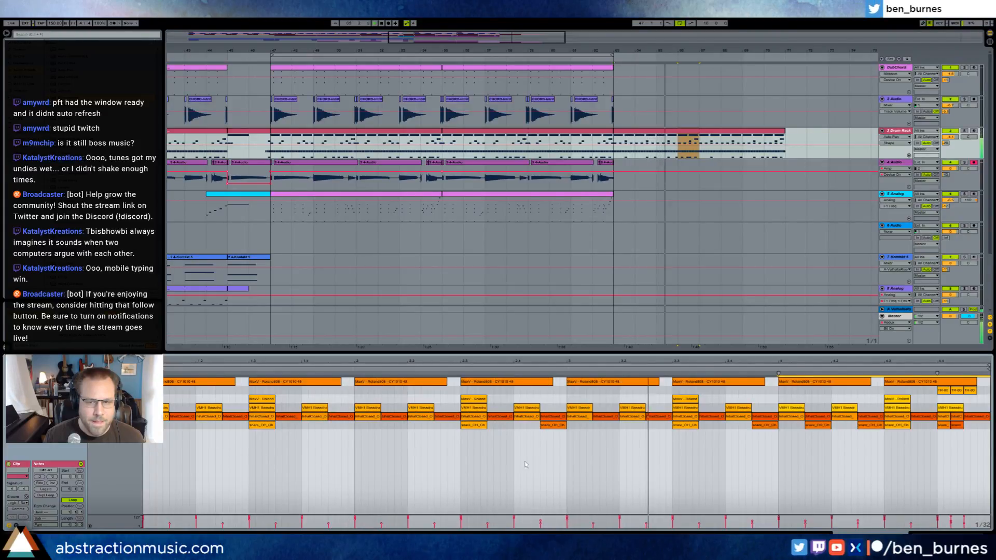
Loop playback over the duplicated drum clip from bar 63 to bar 71.
{"action": "left_click", "coordinate": [749, 136]}
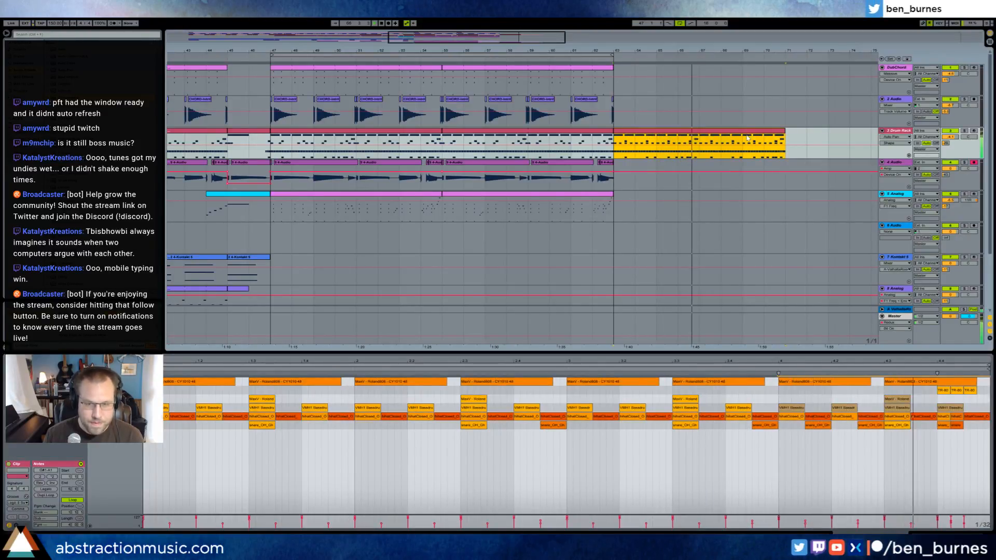
{"action": "double_click", "coordinate": [747, 139]}
{"action": "key", "text": "ctrl+z"}
{"action": "key", "text": "ctrl+l"}
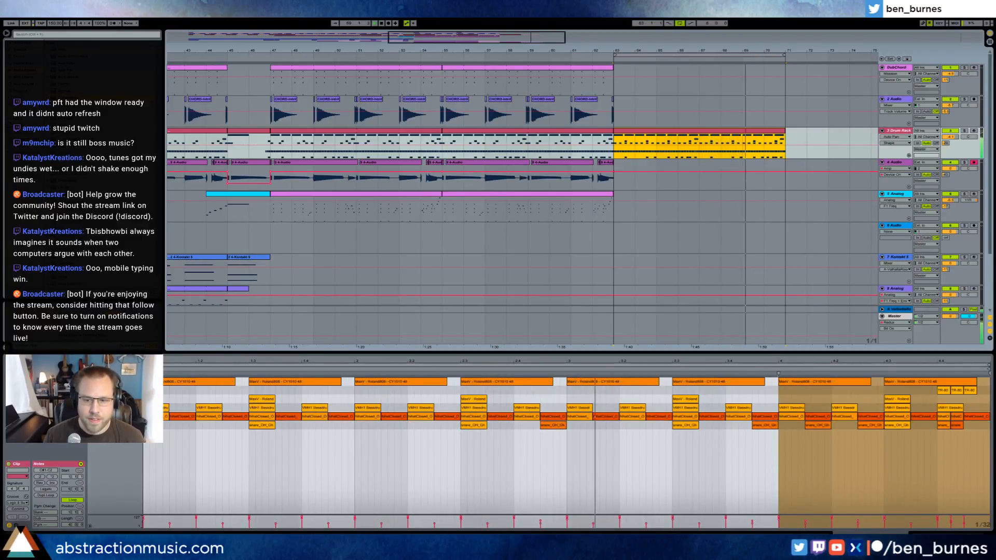
Lower the Compressor's threshold further on 10 Massive and adjust its release while the new section plays.
{"action": "key", "text": "shift+Tab"}
{"action": "left_click", "coordinate": [682, 354]}
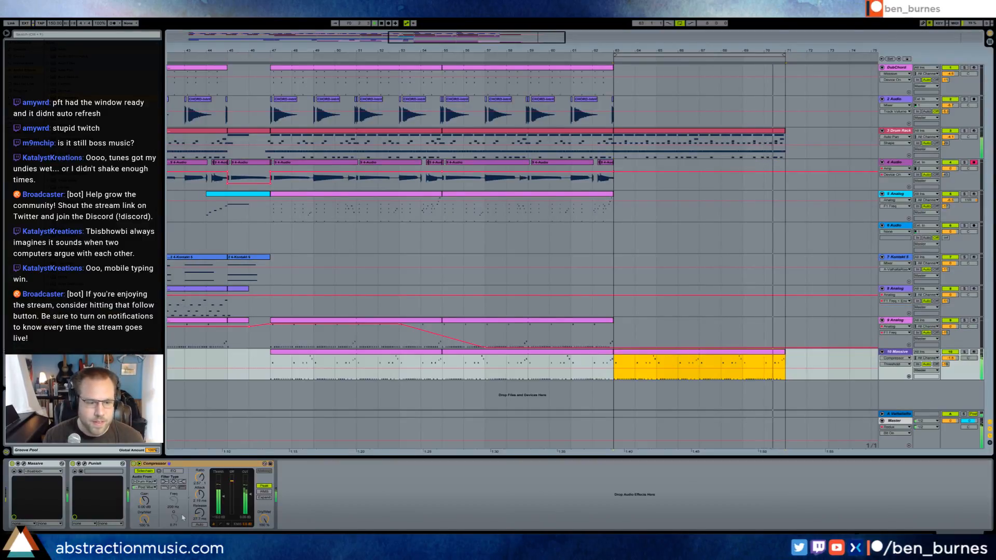
{"action": "left_click_drag", "start_coordinate": [223, 496], "coordinate": [224, 505]}
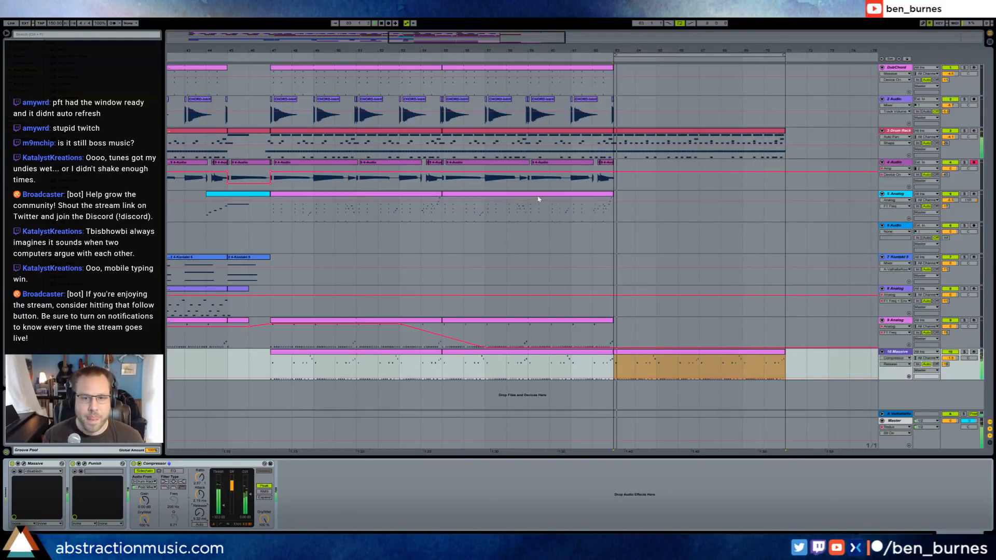
Move the Roland snare to every second and fourth beat across the new drum clip, removing the leftover hits.
{"action": "double_click", "coordinate": [636, 135]}
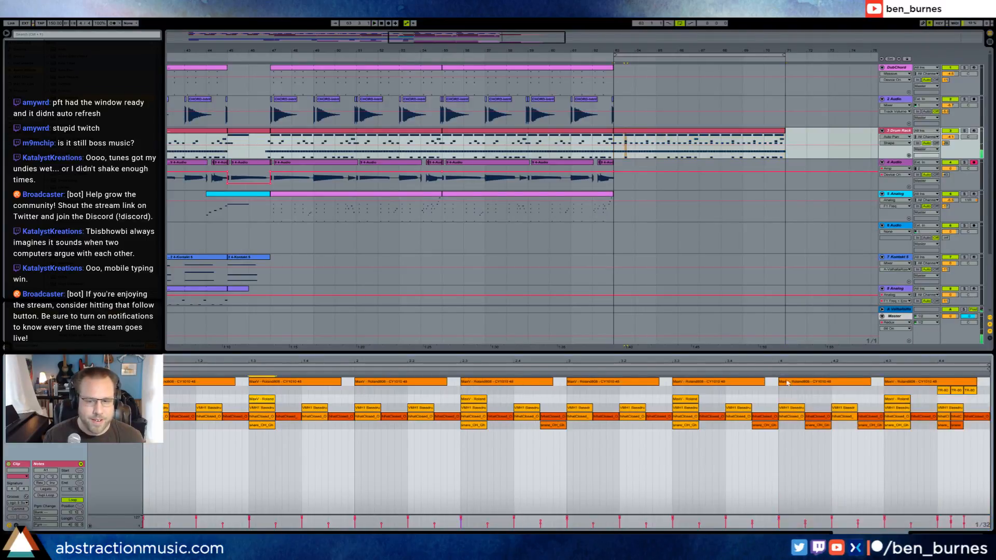
{"action": "left_click_drag", "start_coordinate": [258, 402], "coordinate": [214, 400]}
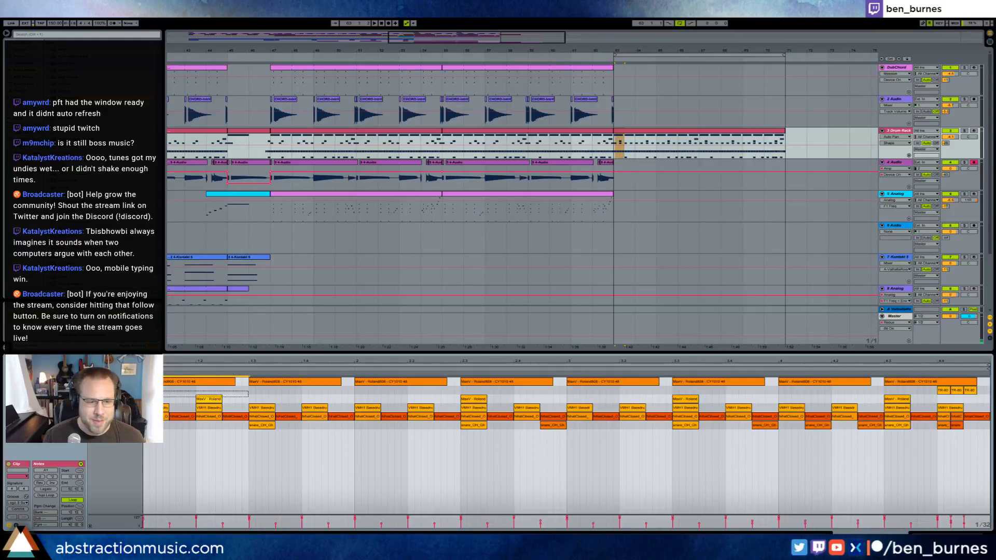
{"action": "left_click_drag", "start_coordinate": [248, 391], "coordinate": [144, 400]}
{"action": "key", "text": "ctrl+d"}
{"action": "key", "text": "ctrl+d"}
{"action": "key", "text": "ctrl+d"}
{"action": "key", "text": "ctrl+d"}
{"action": "key", "text": "ctrl+d"}
{"action": "key", "text": "ctrl+d"}
{"action": "key", "text": "ctrl+d"}
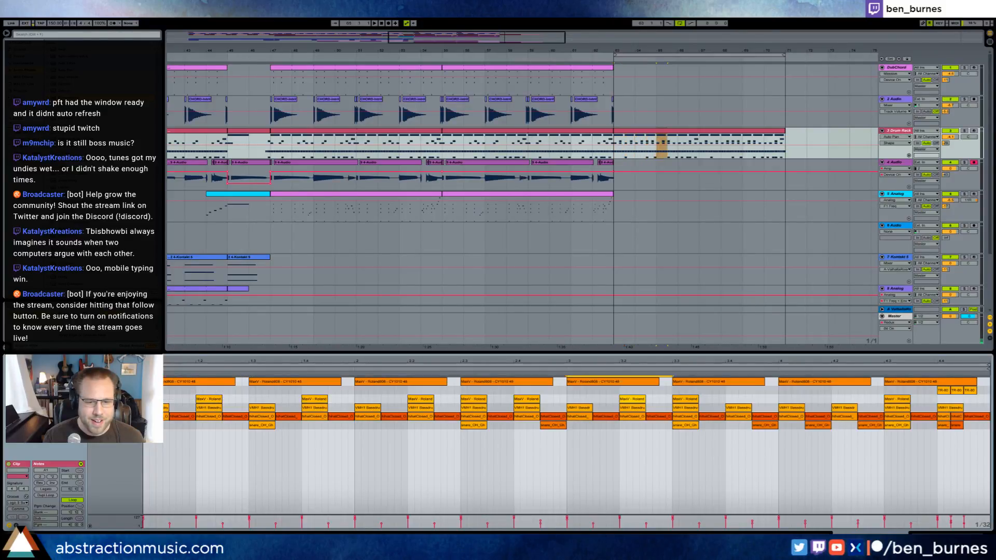
{"action": "double_click", "coordinate": [473, 401]}
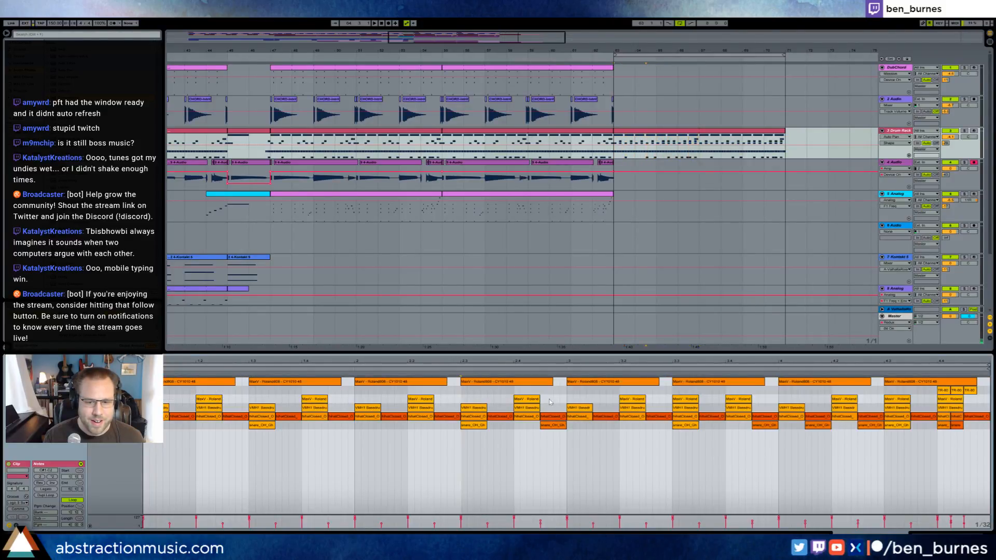
{"action": "double_click", "coordinate": [908, 398]}
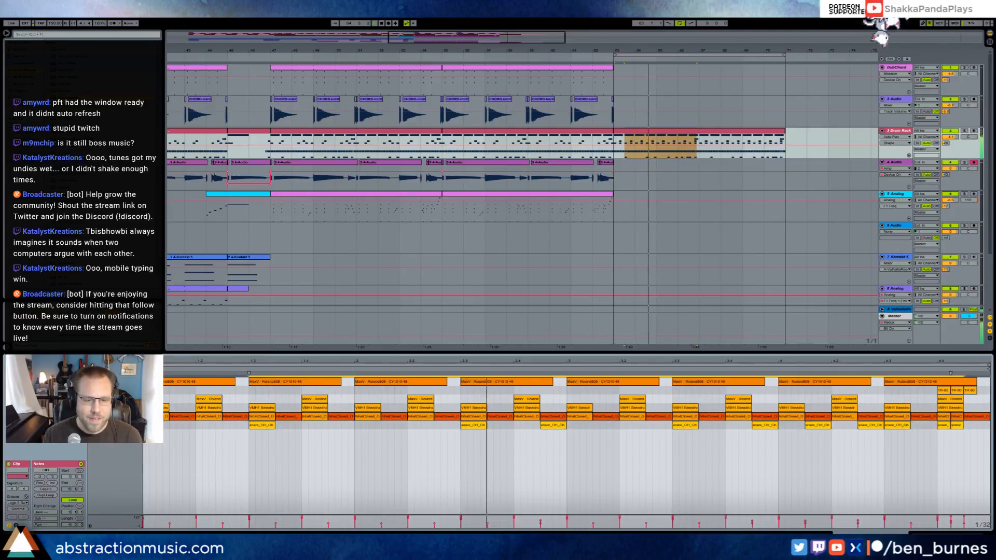
Delete all ghost snare and closed hi-hat notes from the new drum clip.
{"action": "key", "text": "Delete"}
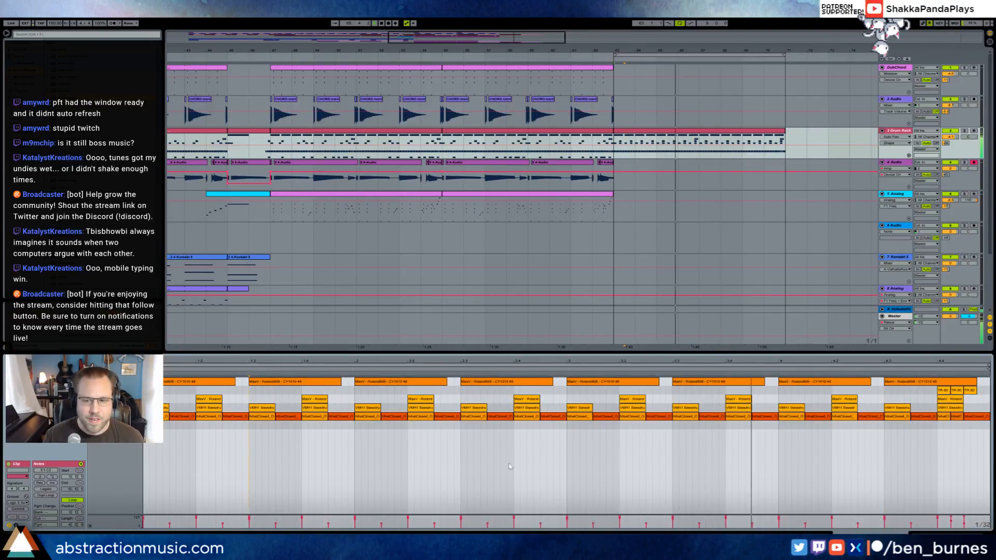
{"action": "left_click_drag", "start_coordinate": [984, 428], "coordinate": [155, 415]}
{"action": "key", "text": "Delete"}
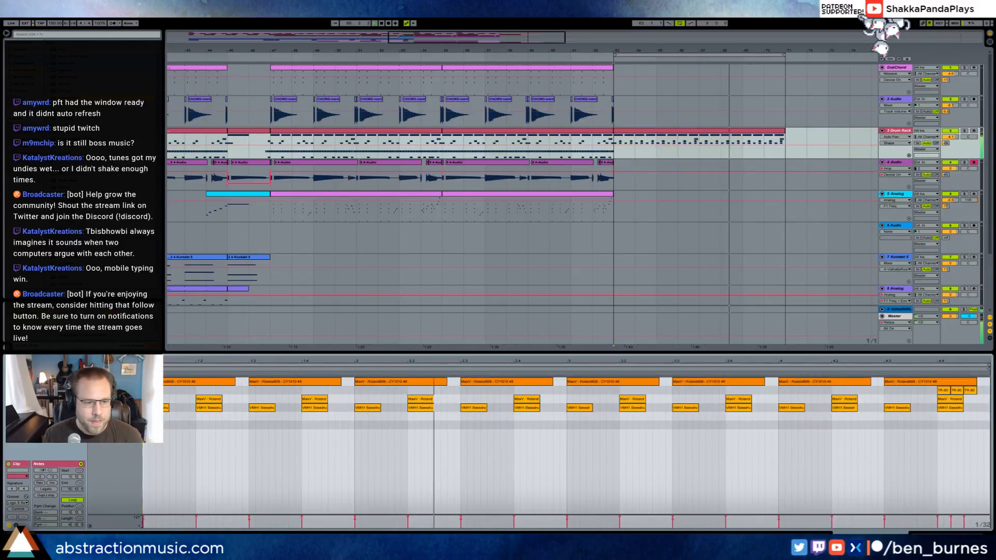
Add closed hi-hat notes at the start of the new drum clip and repeat the pattern through to its end.
{"action": "double_click", "coordinate": [165, 417]}
{"action": "double_click", "coordinate": [180, 419]}
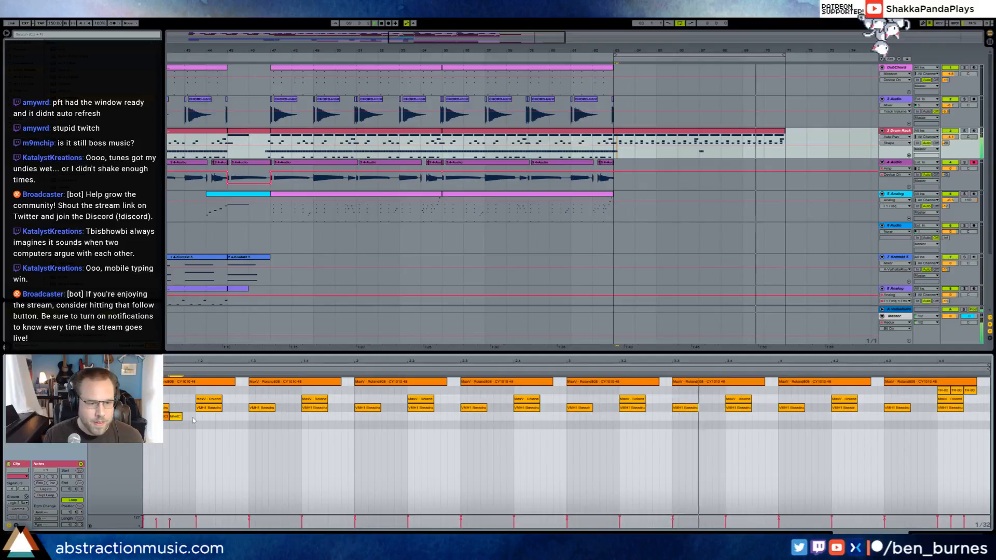
{"action": "key", "text": "ctrl+d"}
{"action": "key", "text": "ctrl+d"}
{"action": "key", "text": "ctrl+d"}
{"action": "key", "text": "ctrl+d"}
{"action": "key", "text": "ctrl+d"}
{"action": "key", "text": "ctrl+d"}
{"action": "key", "text": "ctrl+d"}
{"action": "key", "text": "ctrl+d"}
{"action": "key", "text": "ctrl+d"}
{"action": "key", "text": "ctrl+d"}
{"action": "key", "text": "ctrl+d"}
{"action": "key", "text": "ctrl+d"}
{"action": "key", "text": "ctrl+d"}
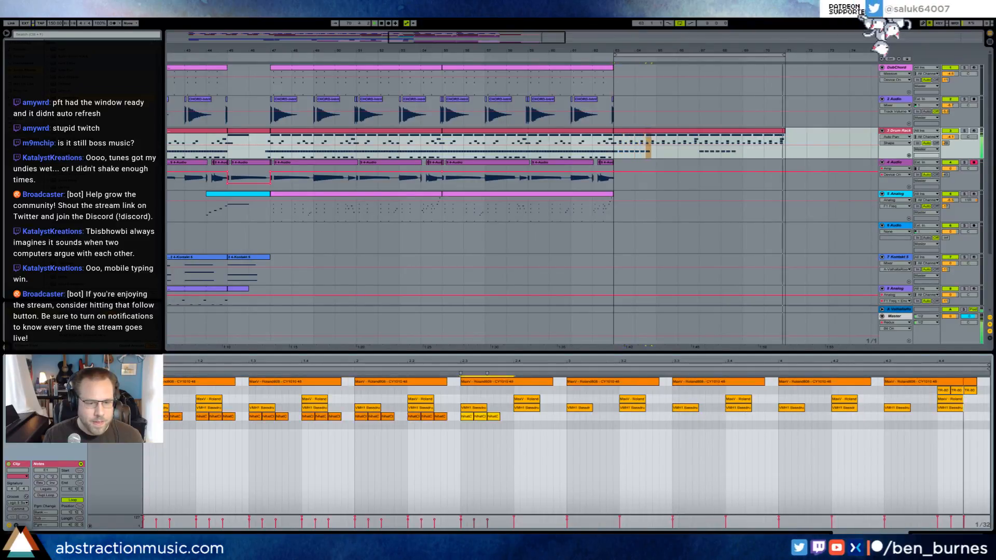
{"action": "key", "text": "ctrl+d"}
{"action": "key", "text": "ctrl+d"}
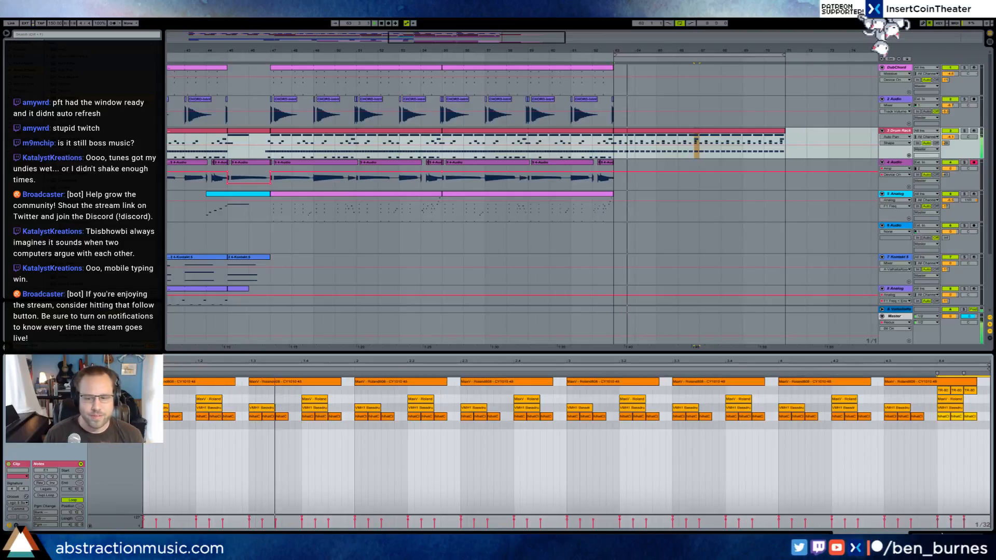
Copy a chord sample clip on 2 Audio to bar 63 and repeat it four bars on at bar 67.
{"action": "key", "text": "shift+Tab"}
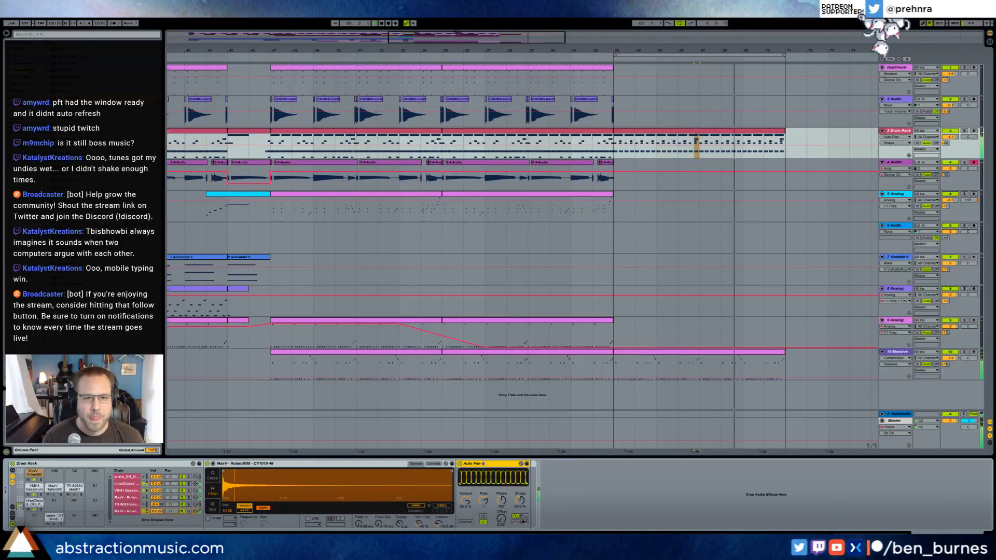
{"action": "left_click", "coordinate": [287, 99]}
{"action": "left_click", "coordinate": [618, 109]}
{"action": "key", "text": "ctrl+v"}
{"action": "mouse_move", "coordinate": [625, 100]}
{"action": "left_mouse_down"}
{"action": "mouse_move", "coordinate": [646, 101]}
{"action": "mouse_move", "coordinate": [613, 103]}
{"action": "left_mouse_up"}
{"action": "left_click_drag", "start_coordinate": [699, 113], "coordinate": [619, 111]}
{"action": "key", "text": "ctrl+d"}
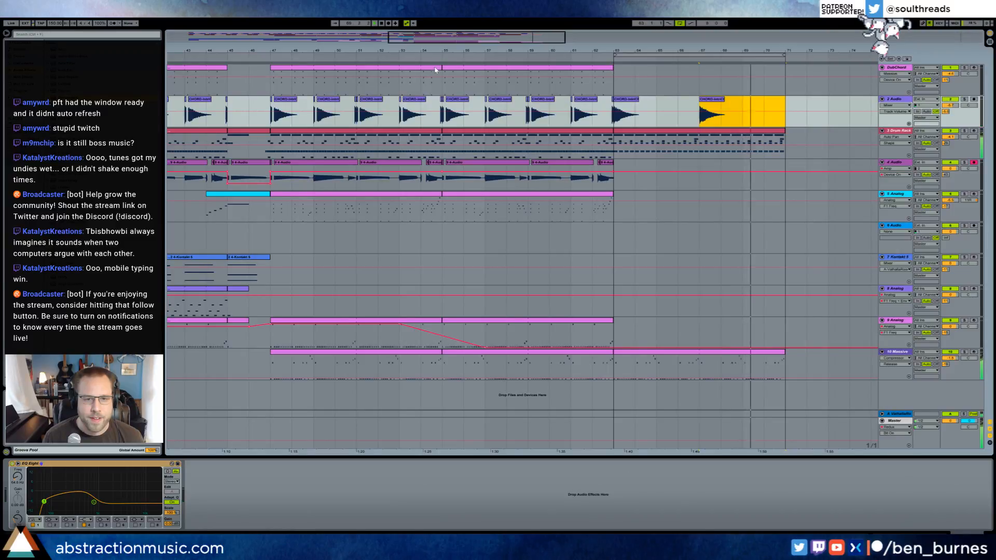
{"action": "left_click_drag", "start_coordinate": [611, 69], "coordinate": [778, 69]}
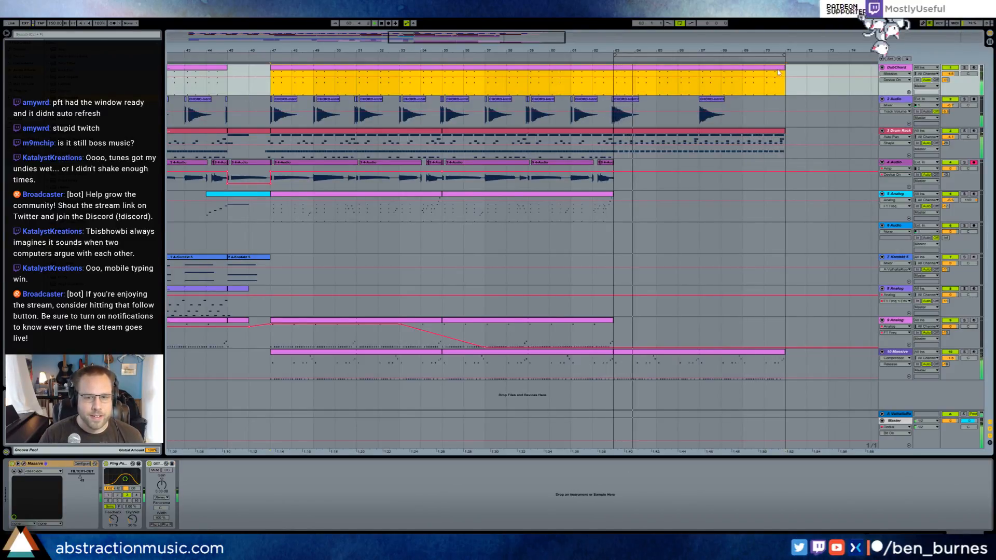
{"action": "left_click_drag", "start_coordinate": [779, 73], "coordinate": [617, 78]}
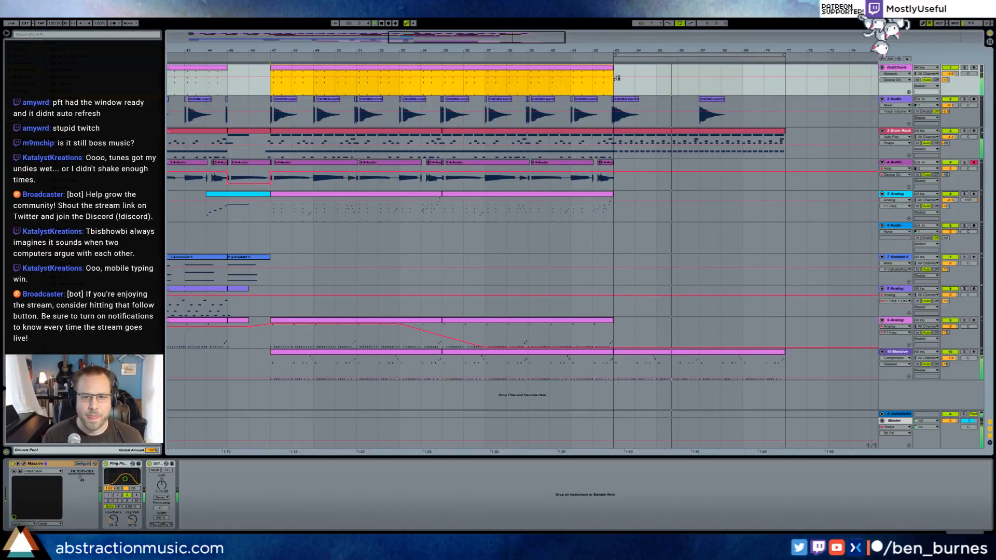
{"action": "left_click", "coordinate": [626, 113]}
{"action": "left_click", "coordinate": [705, 103], "text": "shift"}
{"action": "key", "text": "Delete"}
{"action": "key", "text": "ctrl+z"}
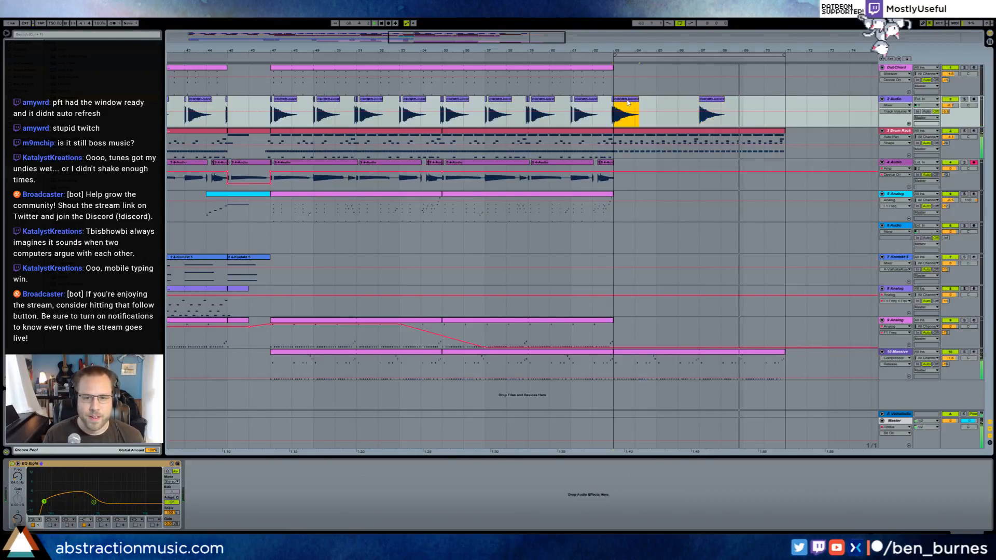
Open the chord clip at bar 63 on 2 Audio and lengthen it slightly to include the sample's tail.
{"action": "key", "text": "shift+Tab"}
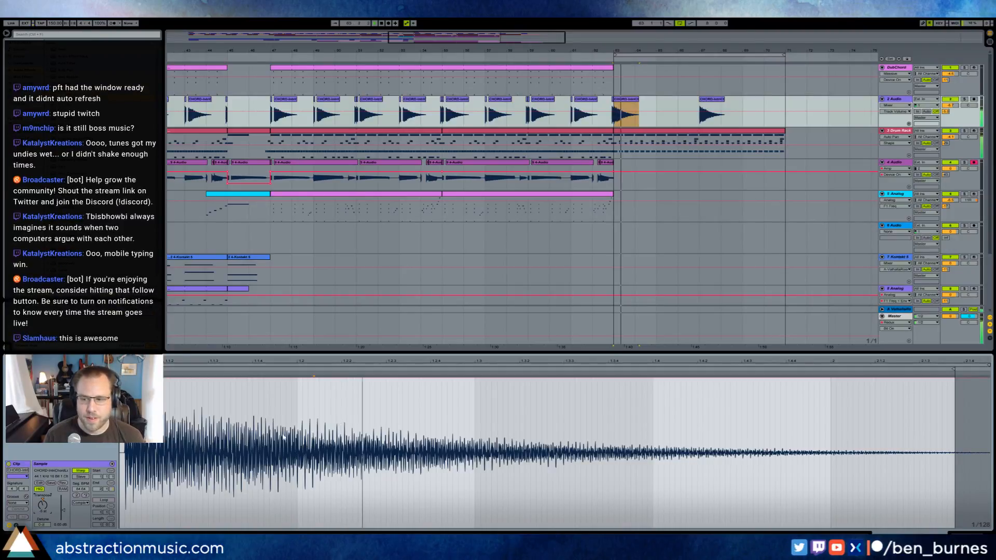
{"action": "left_click", "coordinate": [641, 105]}
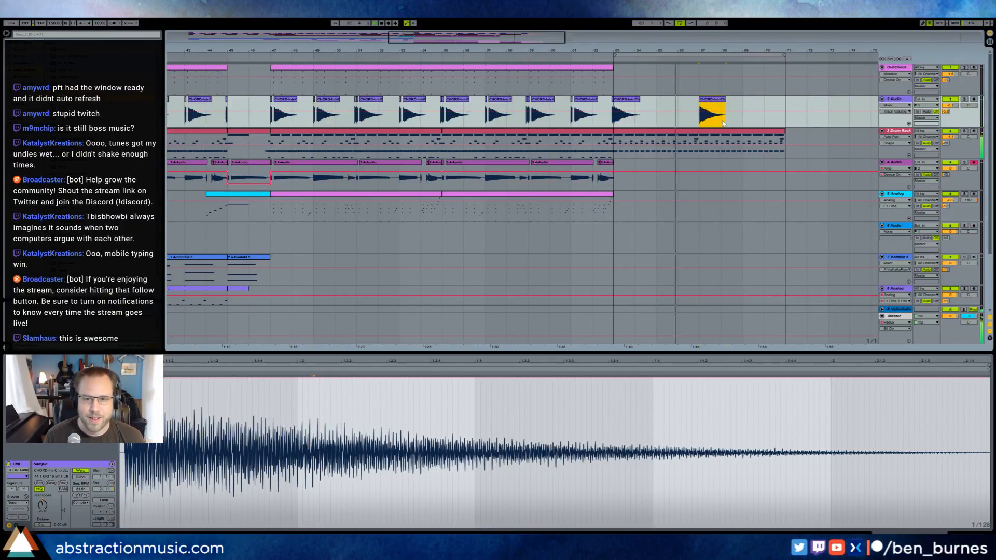
Copy the last 5 Analog clip to bar 63 so it covers the new section through bar 71.
{"action": "left_click", "coordinate": [604, 214]}
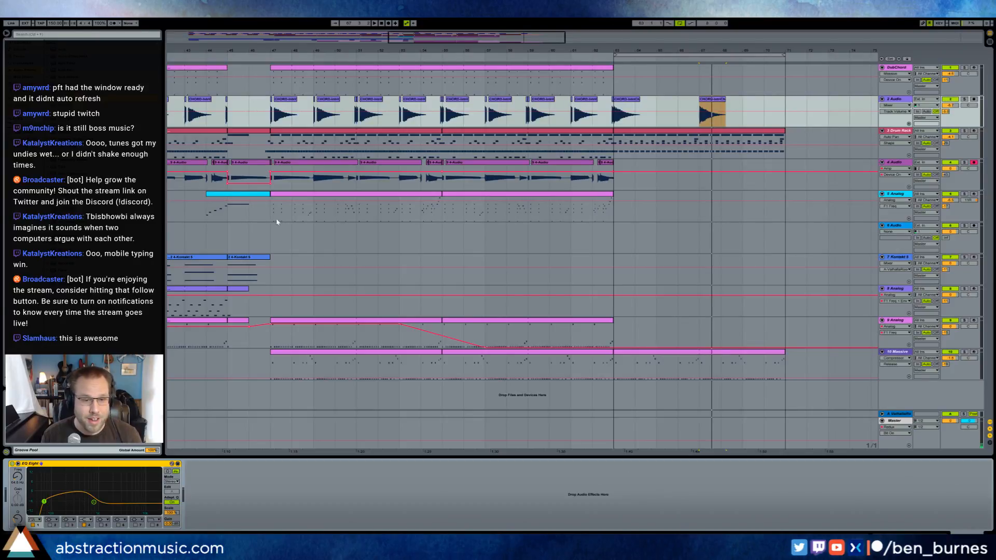
{"action": "left_click", "coordinate": [436, 202]}
{"action": "left_click", "coordinate": [616, 210]}
{"action": "key", "text": "ctrl+v"}
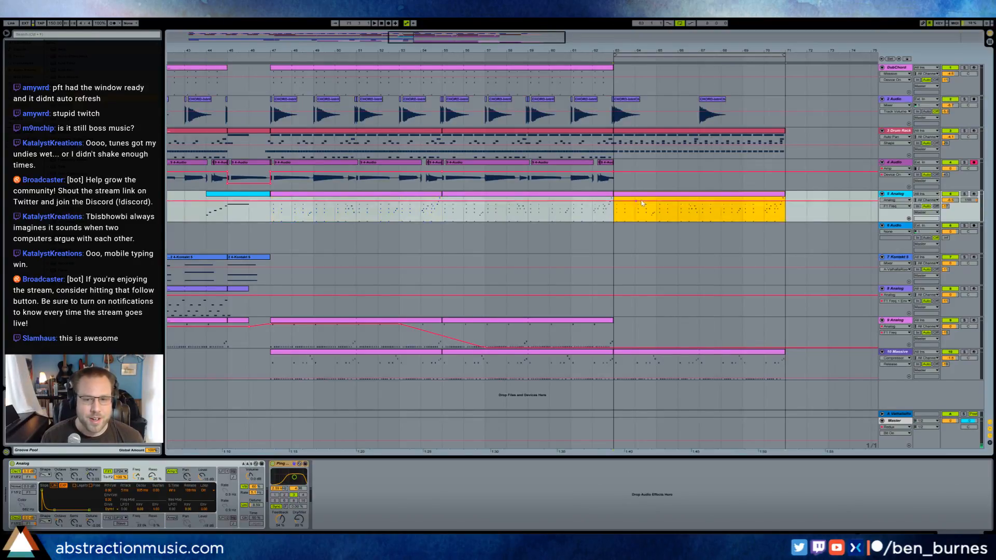
Remove the melodic fill notes from the new 5 Analog clip, leaving only the repeating chords.
{"action": "double_click", "coordinate": [653, 196]}
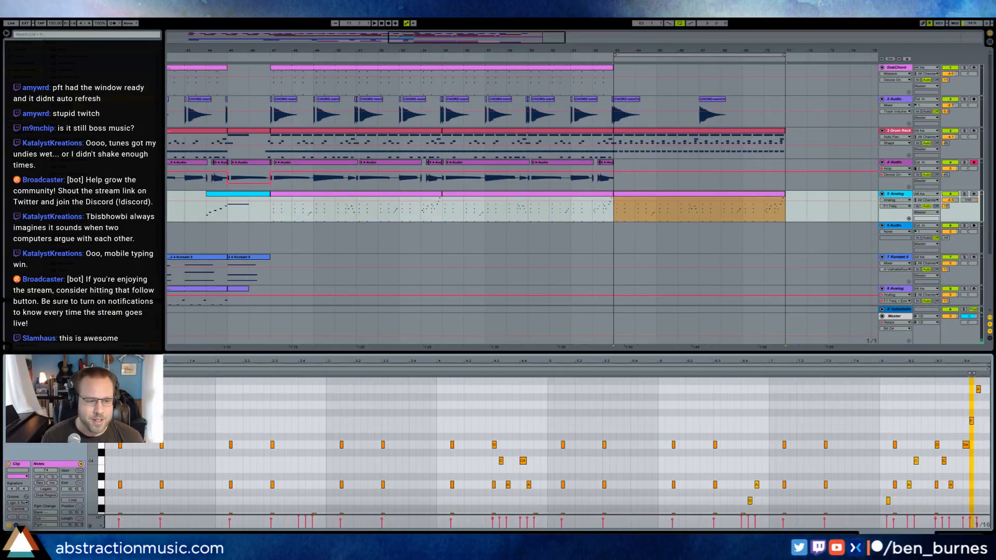
{"action": "left_click_drag", "start_coordinate": [297, 455], "coordinate": [326, 481]}
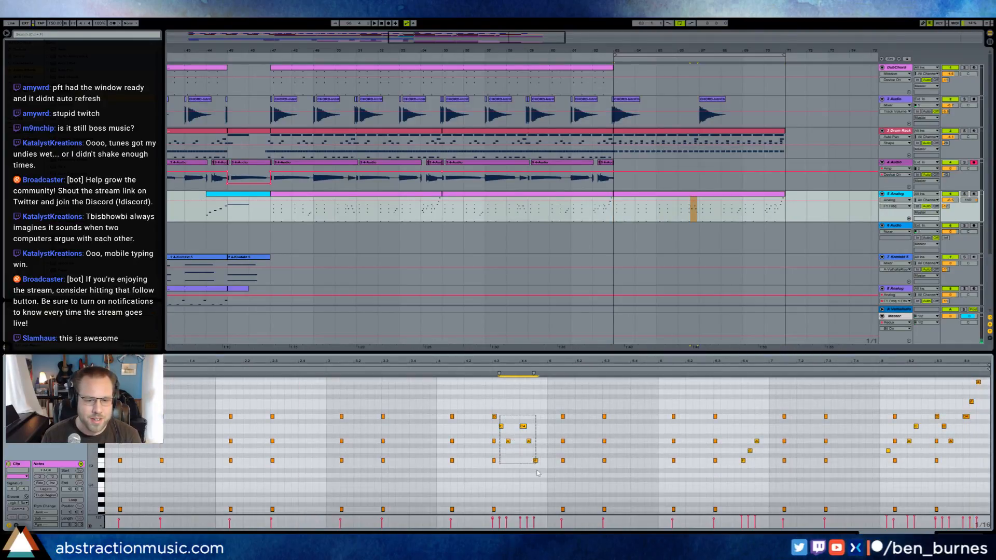
{"action": "left_click", "coordinate": [551, 79]}
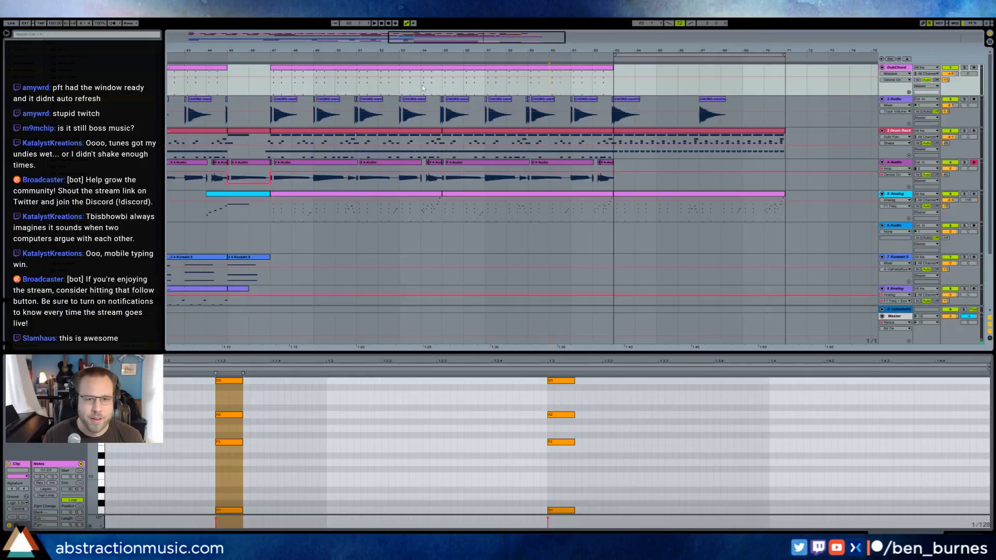
{"action": "mouse_move", "coordinate": [596, 69]}
{"action": "left_mouse_down"}
{"action": "mouse_move", "coordinate": [730, 235]}
{"action": "mouse_move", "coordinate": [794, 214]}
{"action": "mouse_move", "coordinate": [790, 194]}
{"action": "left_mouse_up"}
{"action": "left_click", "coordinate": [807, 224]}
{"action": "left_click", "coordinate": [633, 447]}
{"action": "key", "text": "ctrl+a"}
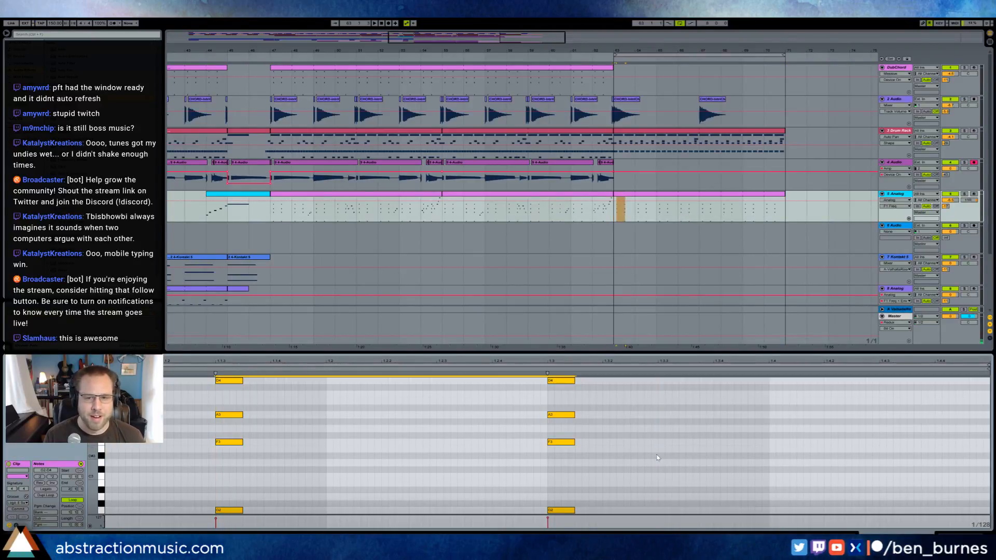
{"action": "left_click", "coordinate": [967, 534]}
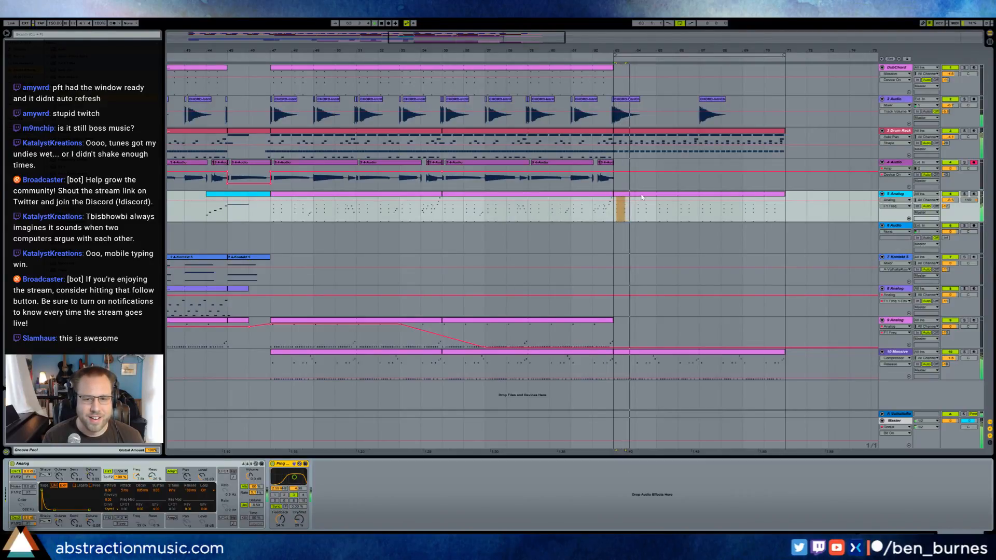
Split the new 5 Analog clip at bar 65 and move the chord on its first bar's third beat half a beat later.
{"action": "double_click", "coordinate": [640, 199]}
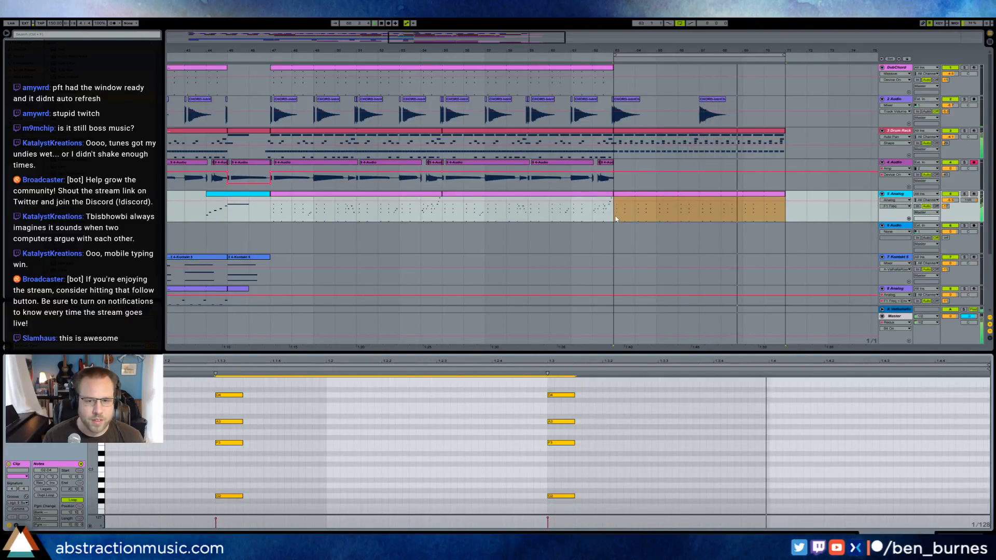
{"action": "left_click_drag", "start_coordinate": [616, 218], "coordinate": [649, 216]}
{"action": "key", "text": "ctrl+e"}
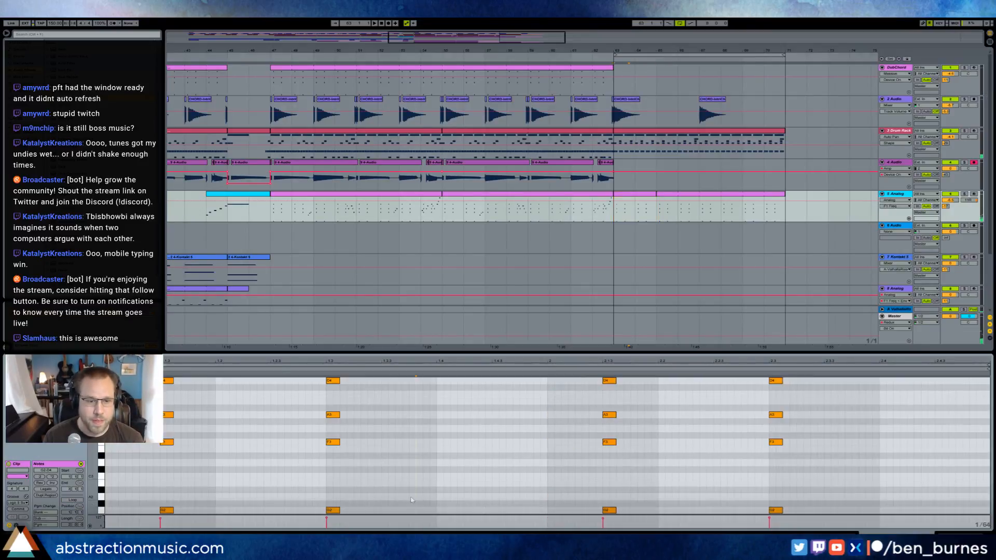
{"action": "left_click", "coordinate": [417, 502]}
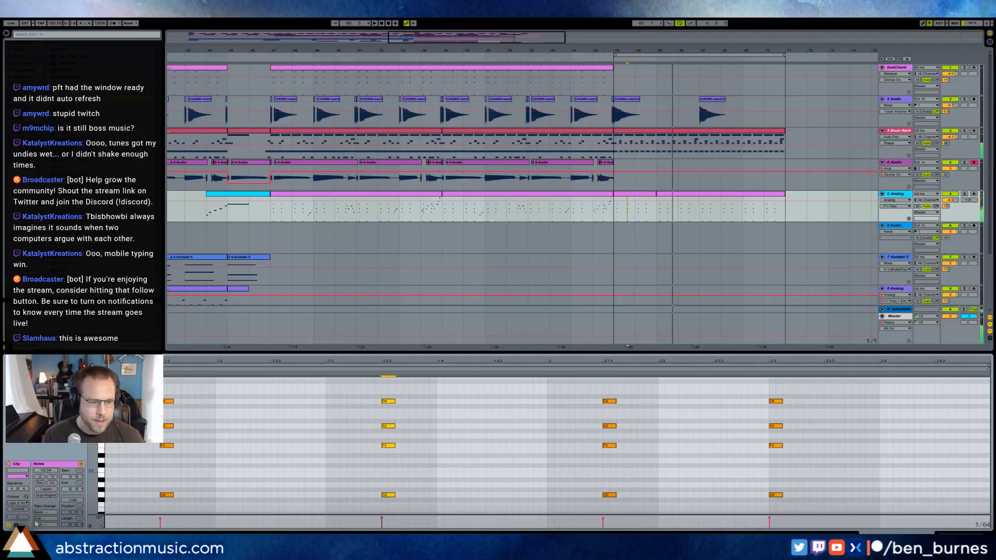
Turn on looping for the two-bar 5 Analog clip and extend it to bar 71.
{"action": "left_click", "coordinate": [71, 501]}
{"action": "left_click_drag", "start_coordinate": [653, 195], "coordinate": [780, 200]}
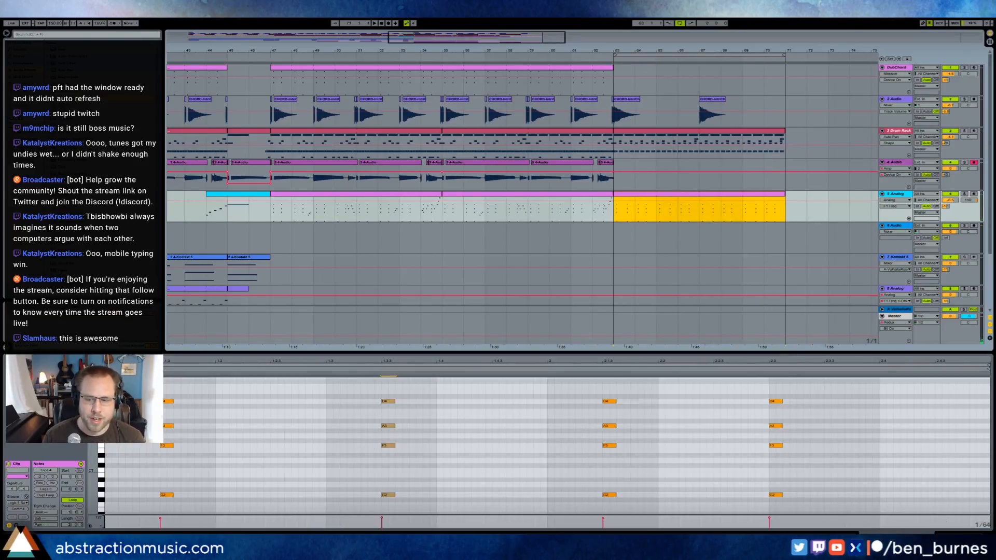
Lower the automation of Analog's filter 1 frequency and resonance on 5 Analog between bars 63 and 71.
{"action": "key", "text": "shift+Tab"}
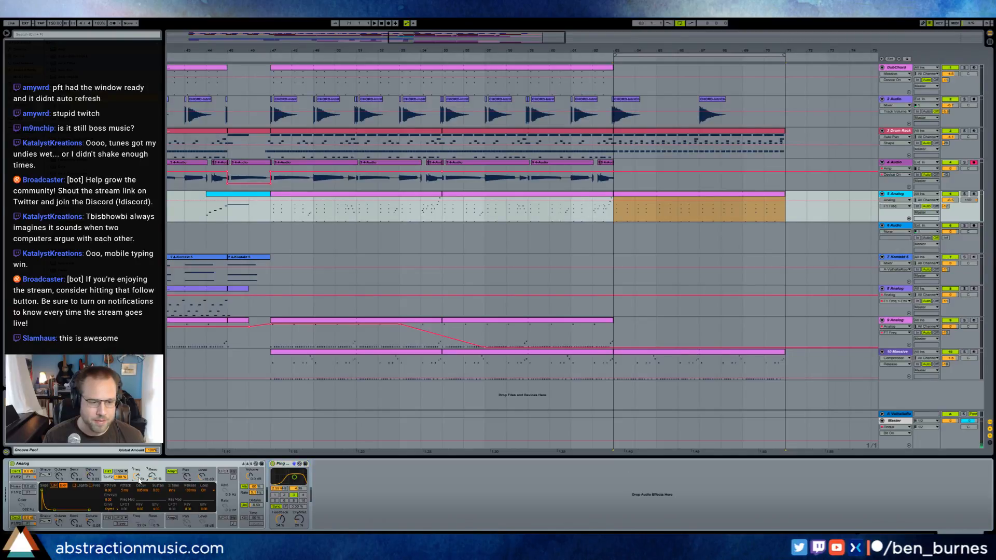
{"action": "left_click", "coordinate": [677, 205]}
{"action": "key", "text": "space"}
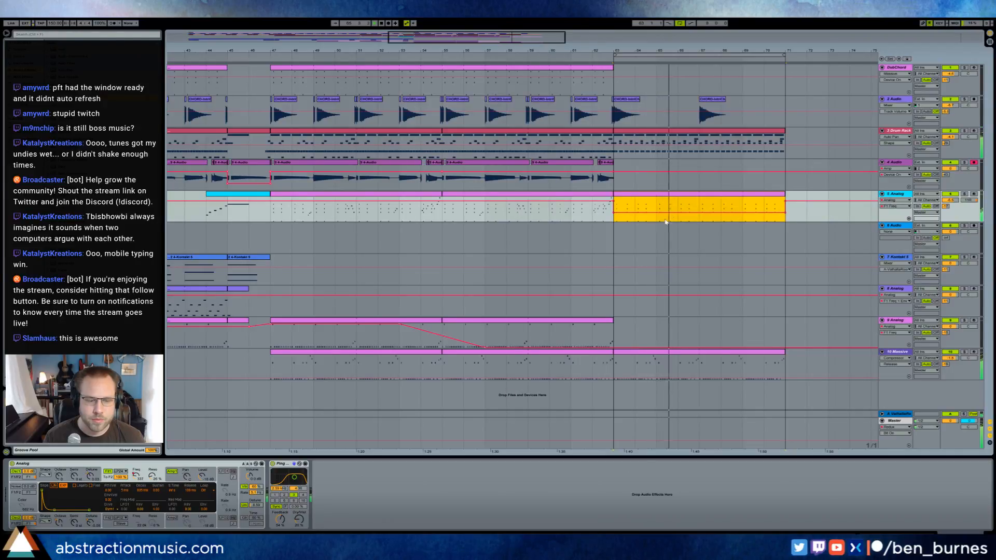
{"action": "left_click", "coordinate": [151, 475]}
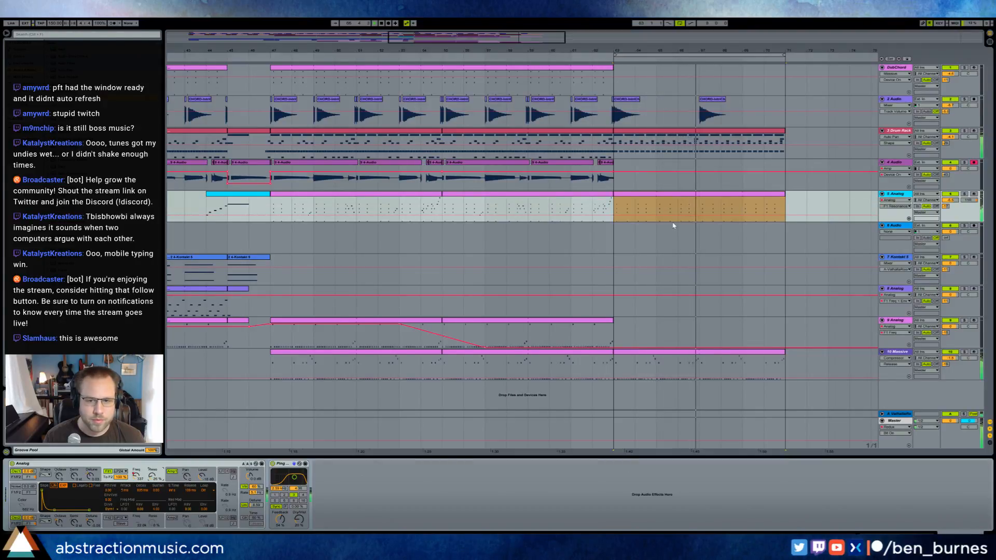
{"action": "left_click_drag", "start_coordinate": [681, 220], "coordinate": [681, 223]}
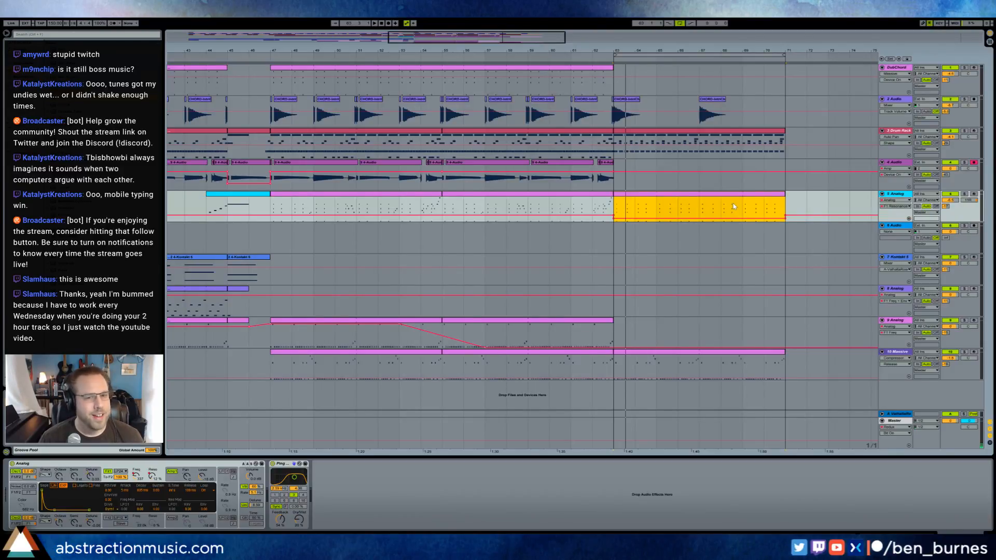
Move the section from bars 63 to 71 on all tracks to bar 81 and duplicate it twice.
{"action": "left_click_drag", "start_coordinate": [521, 34], "coordinate": [563, 34]}
{"action": "left_click_drag", "start_coordinate": [563, 390], "coordinate": [444, 396]}
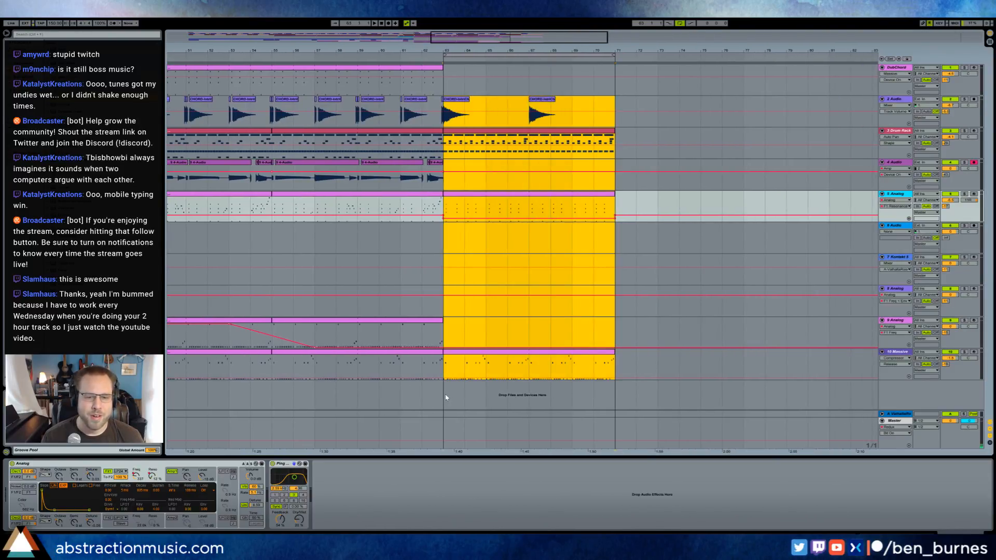
{"action": "left_click_drag", "start_coordinate": [455, 100], "coordinate": [757, 105]}
{"action": "left_click_drag", "start_coordinate": [562, 38], "coordinate": [545, 15]}
{"action": "left_click_drag", "start_coordinate": [483, 100], "coordinate": [687, 102]}
{"action": "left_click_drag", "start_coordinate": [653, 37], "coordinate": [653, 21]}
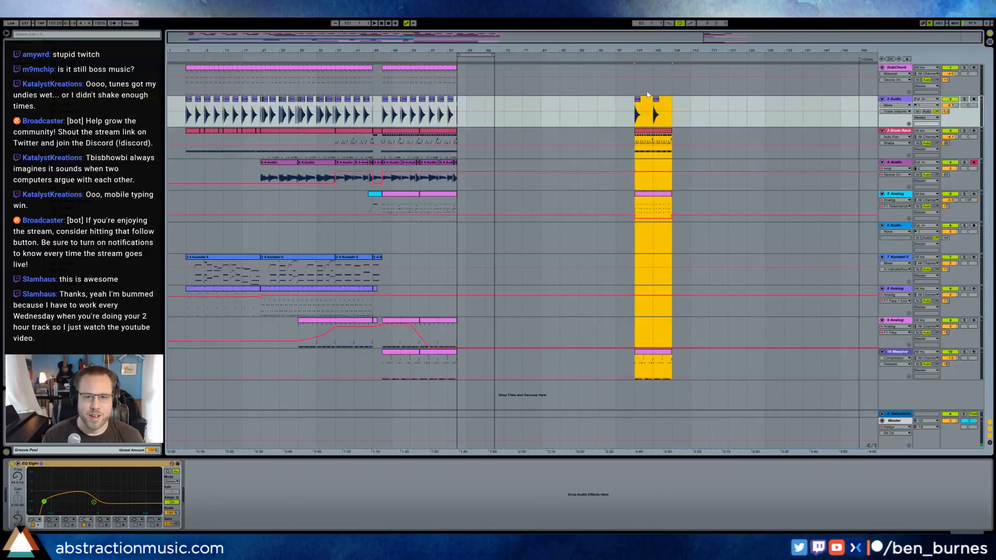
{"action": "left_click_drag", "start_coordinate": [644, 101], "coordinate": [543, 110]}
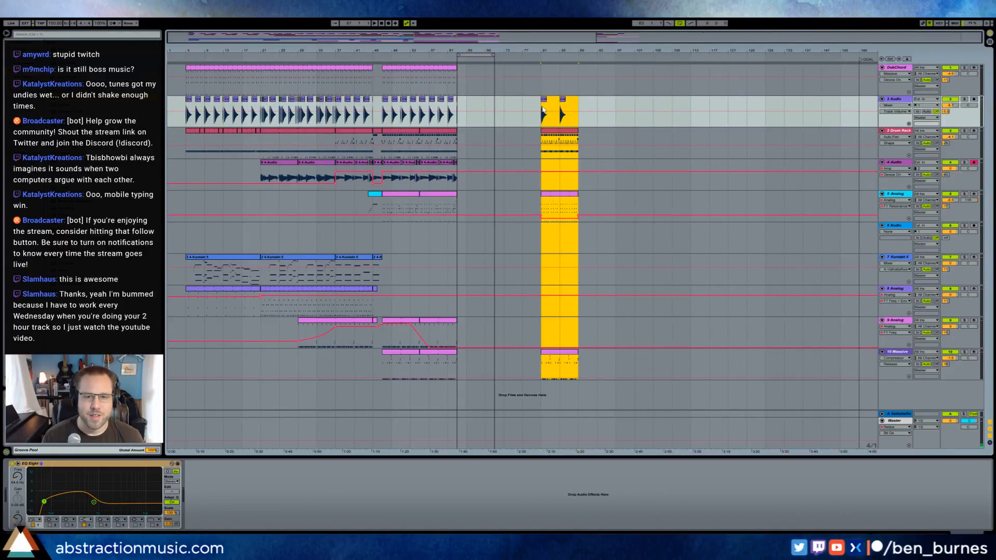
{"action": "key", "text": "ctrl+d"}
{"action": "key", "text": "ctrl+d"}
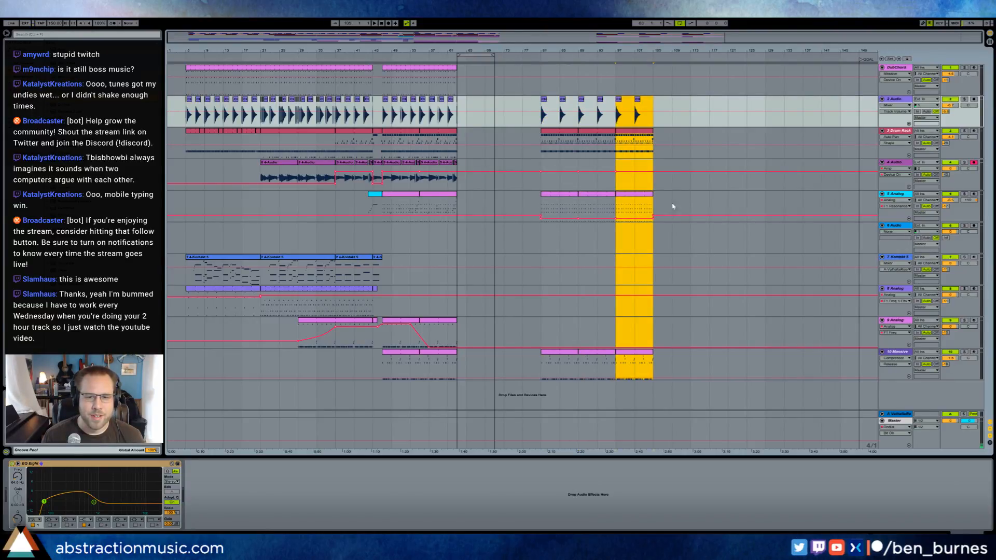
Insert an empty marker clip on DubChord from bar 77 to 81, name it BREA and colour it red.
{"action": "left_click", "coordinate": [578, 222]}
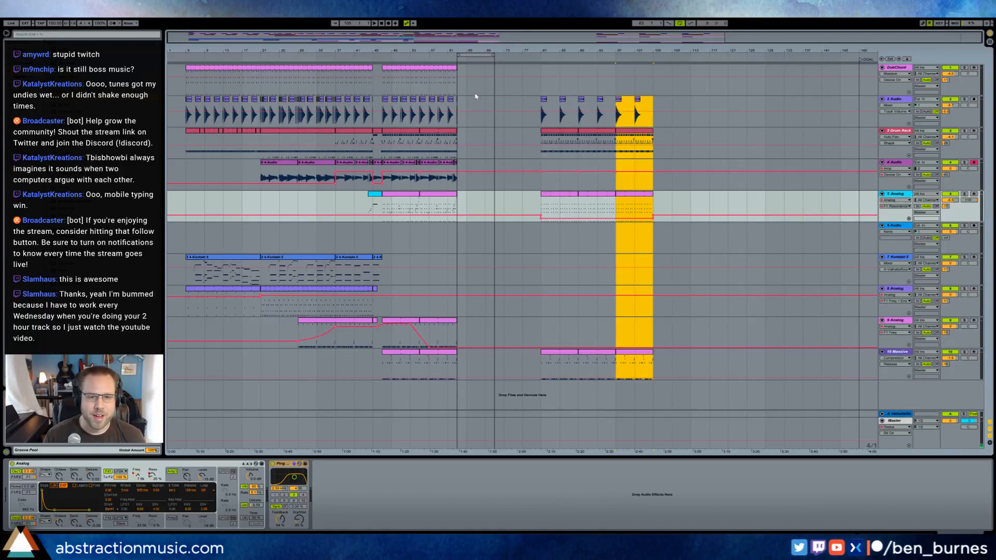
{"action": "left_click_drag", "start_coordinate": [460, 88], "coordinate": [518, 386]}
{"action": "left_click_drag", "start_coordinate": [523, 76], "coordinate": [534, 75]}
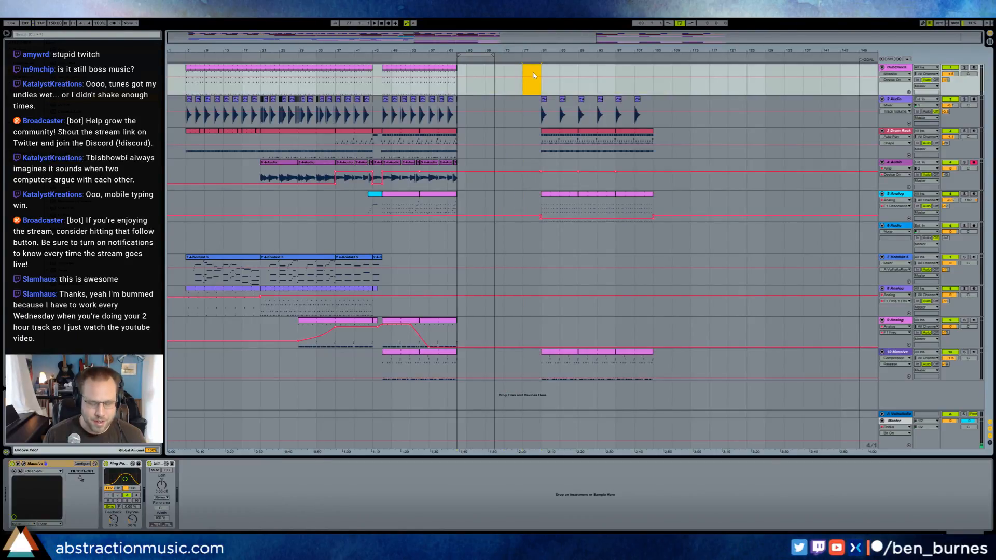
{"action": "key", "text": "ctrl+shift+m"}
{"action": "type", "text": "BREA"}
{"action": "key", "text": "Return"}
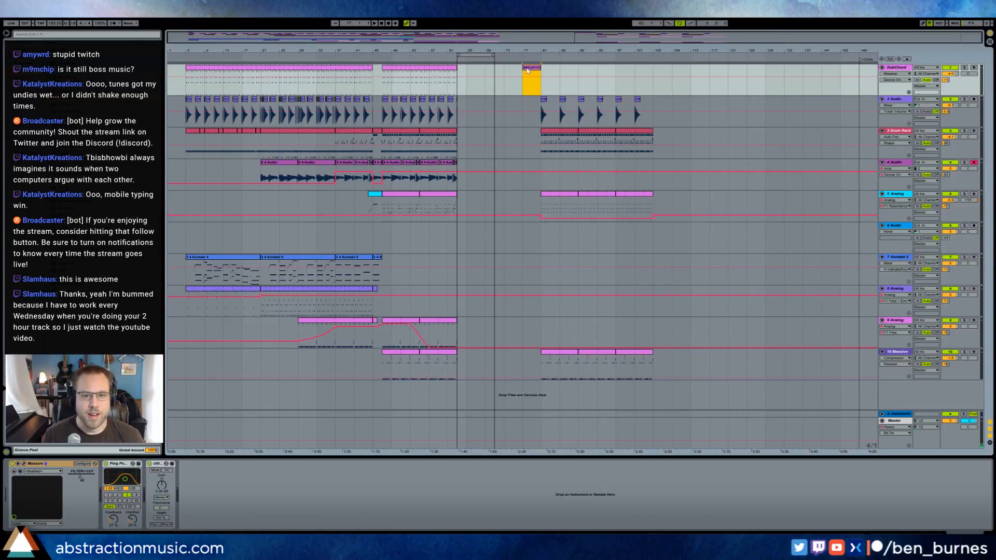
{"action": "right_click", "coordinate": [527, 67]}
{"action": "left_click", "coordinate": [548, 185]}
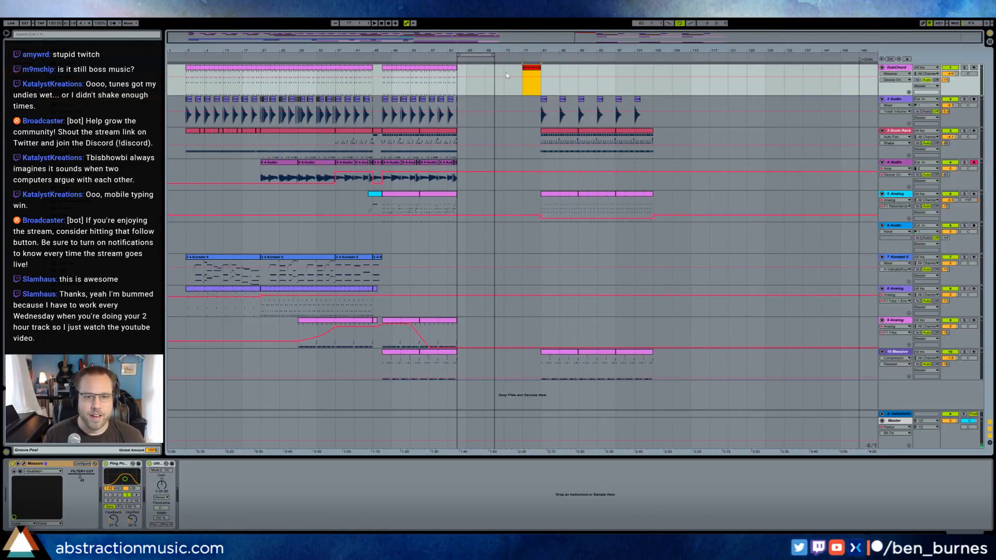
Delete the last repeat of the moved section, from bar 97 to 105, across all tracks.
{"action": "left_click_drag", "start_coordinate": [540, 118], "coordinate": [663, 388]}
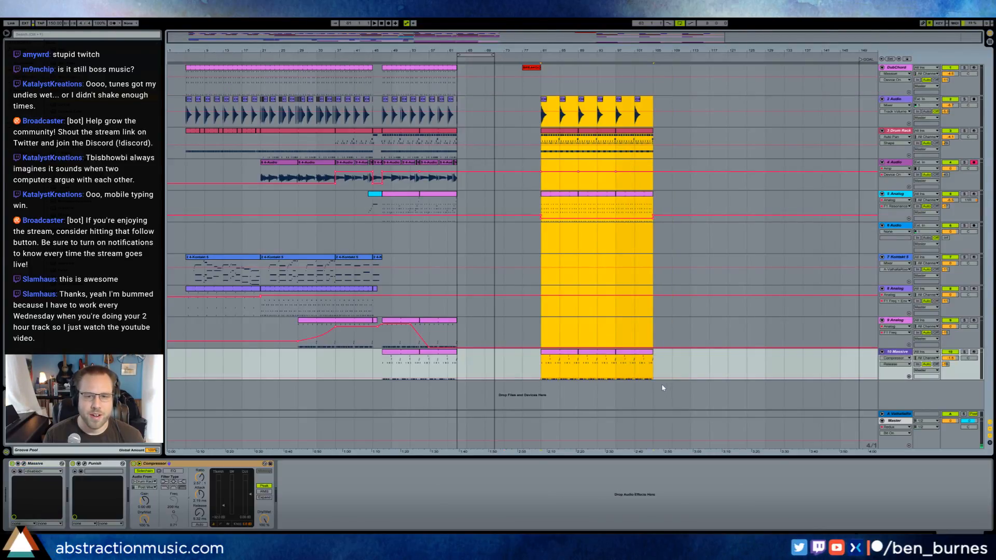
{"action": "left_click", "coordinate": [618, 123]}
{"action": "left_click_drag", "start_coordinate": [618, 133], "coordinate": [655, 394]}
{"action": "key", "text": "Delete"}
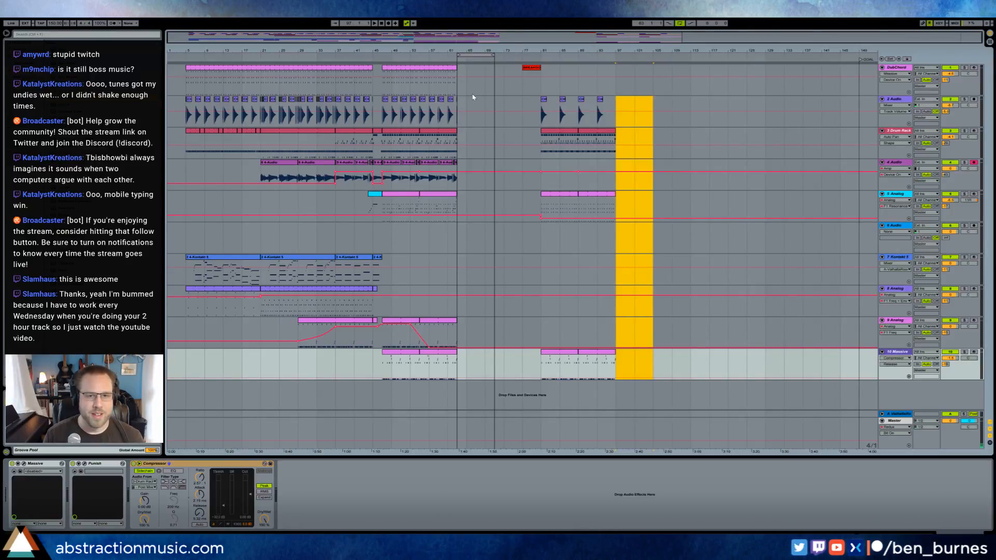
Play the track from bar 5 and copy the 4 Audio clips of bars 21 to 37 to bar 63.
{"action": "left_click", "coordinate": [185, 117]}
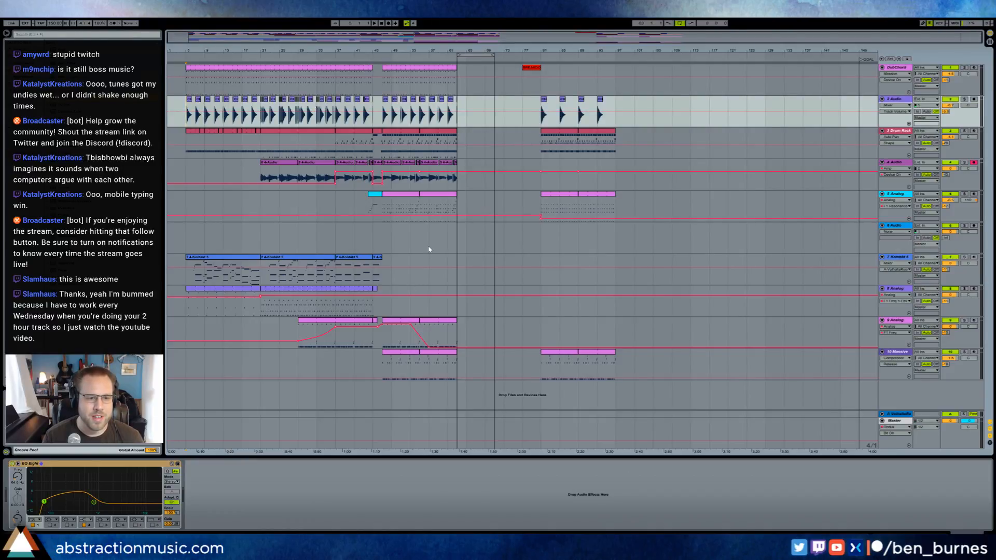
{"action": "key", "text": "space"}
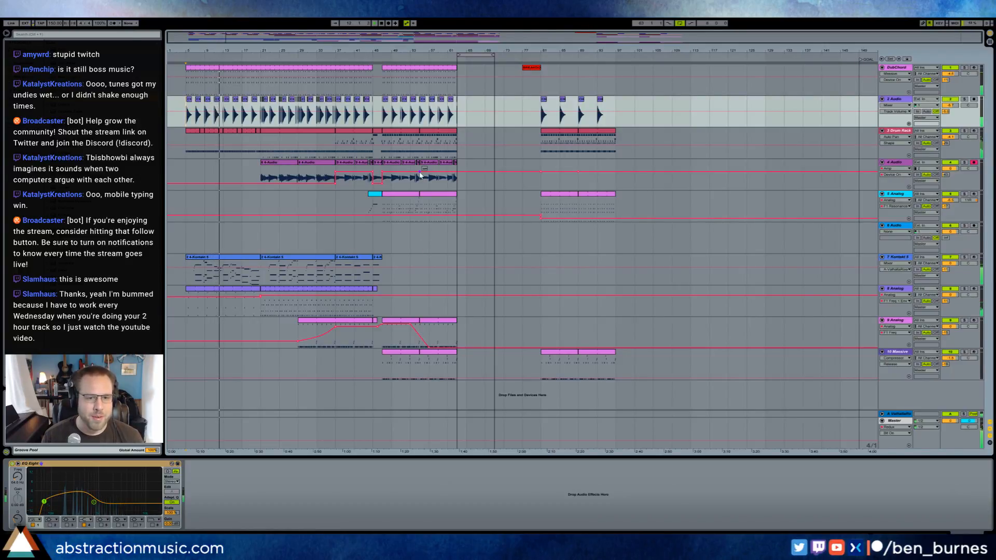
{"action": "left_click", "coordinate": [421, 175]}
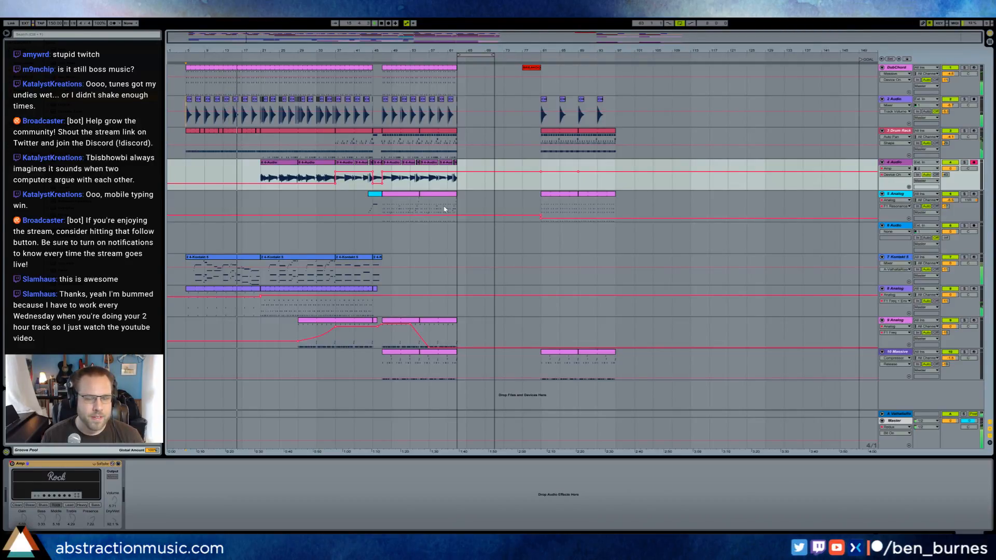
{"action": "left_click", "coordinate": [289, 165]}
{"action": "key", "text": "ctrl+c"}
{"action": "left_click", "coordinate": [459, 181]}
{"action": "key", "text": "ctrl+v"}
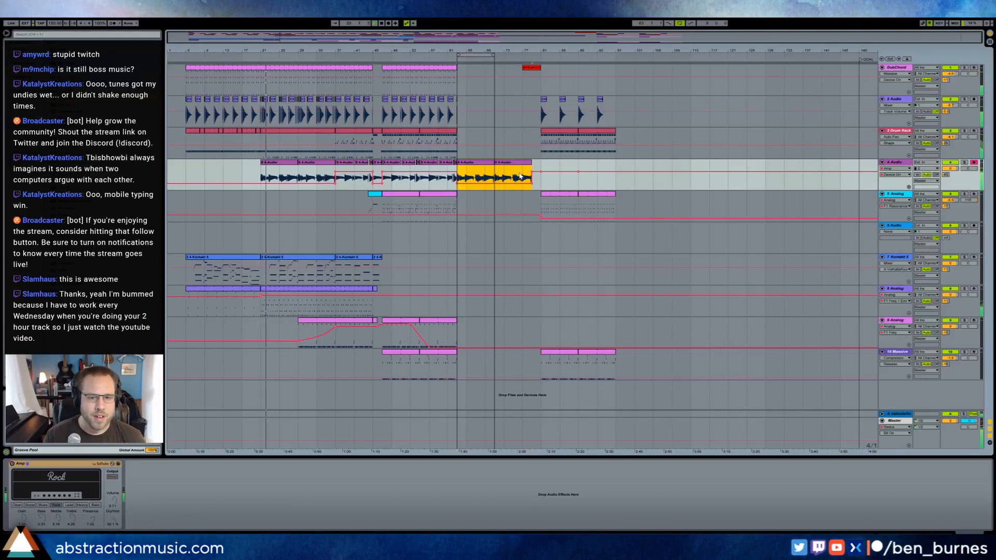
Shorten the red break marker clip on DubChord so that it starts at bar 79.
{"action": "key", "text": "Up"}
{"action": "left_click_drag", "start_coordinate": [540, 48], "coordinate": [517, 71]}
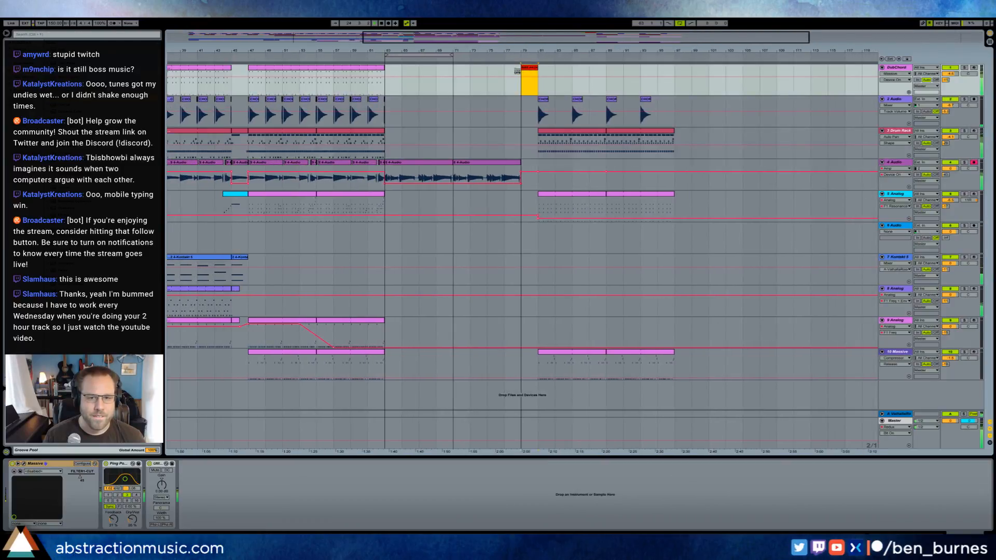
{"action": "left_click_drag", "start_coordinate": [546, 41], "coordinate": [466, 27]}
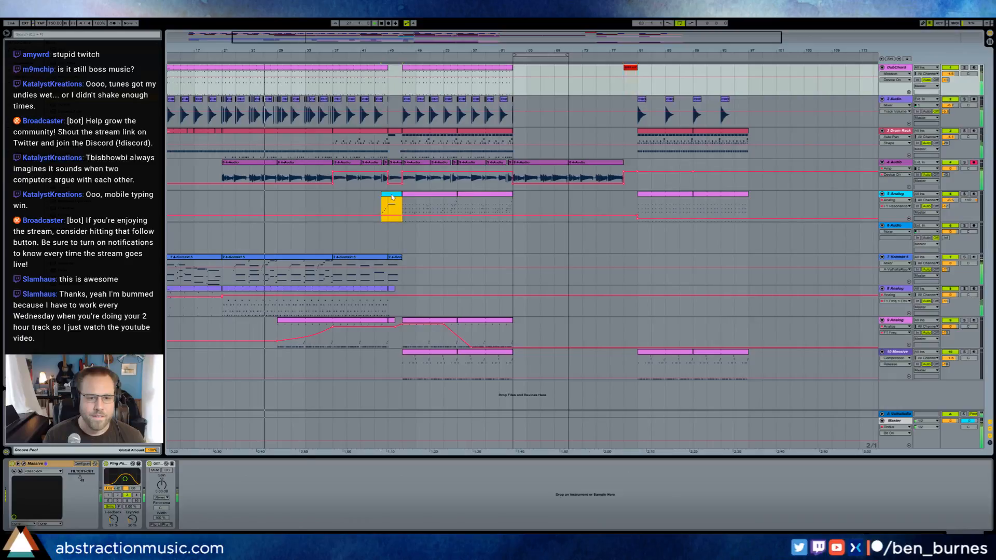
Deepen the starting dip of the pitch bend envelope under the held note in the cyan 5 Analog clip.
{"action": "double_click", "coordinate": [390, 195]}
{"action": "left_click", "coordinate": [16, 525]}
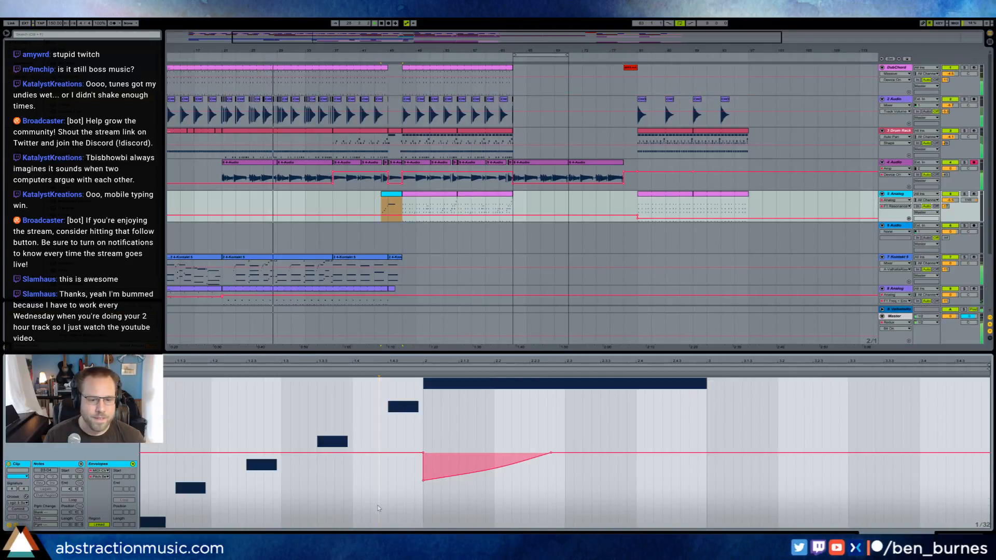
{"action": "left_click_drag", "start_coordinate": [424, 483], "coordinate": [424, 490]}
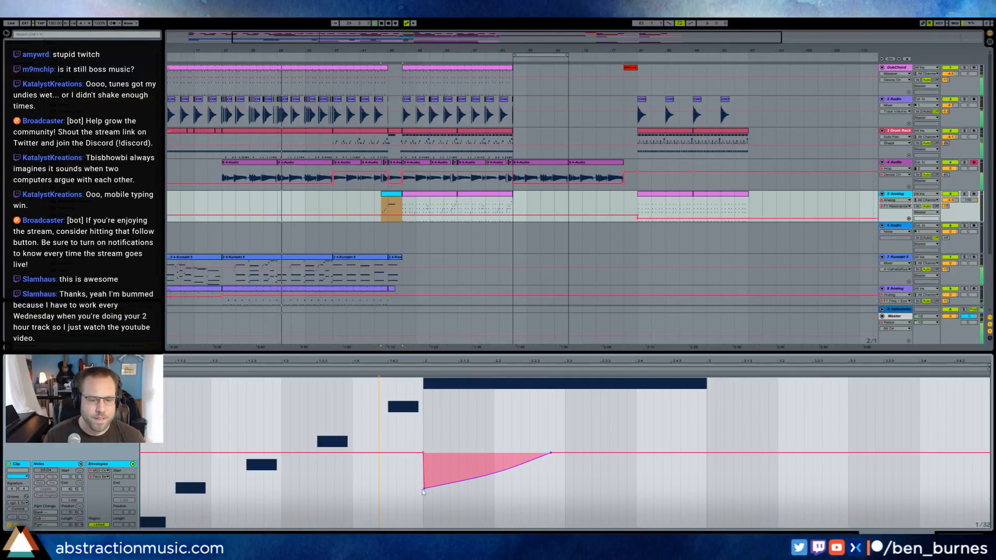
{"action": "left_click", "coordinate": [392, 208]}
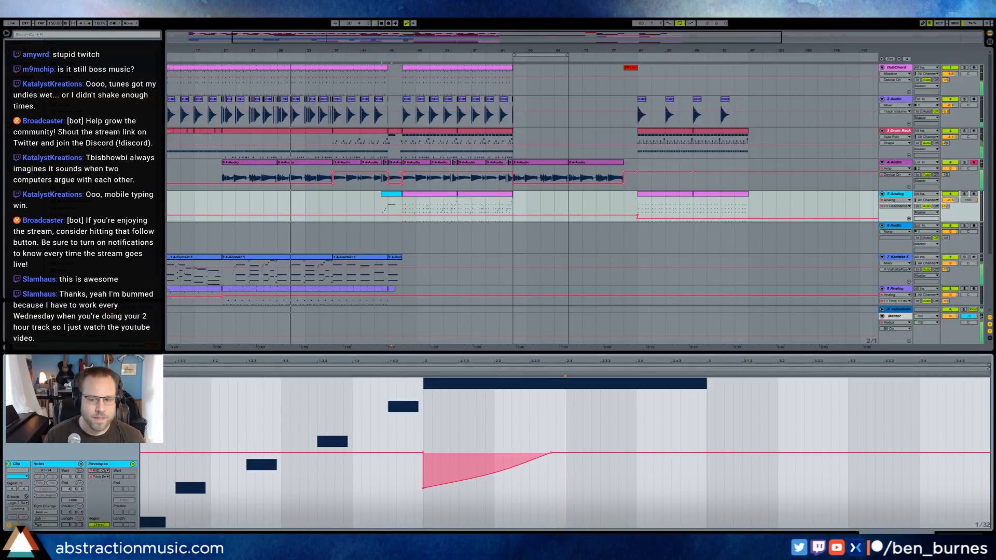
{"action": "key", "text": "shift+Tab"}
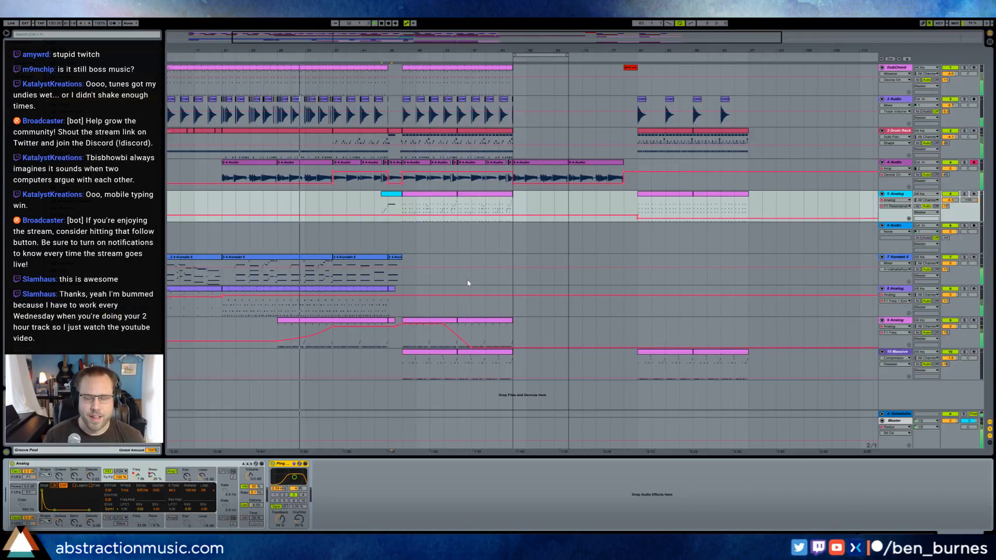
{"action": "left_click_drag", "start_coordinate": [751, 72], "coordinate": [845, 282]}
{"action": "double_click", "coordinate": [648, 35]}
{"action": "left_click_drag", "start_coordinate": [861, 72], "coordinate": [616, 369]}
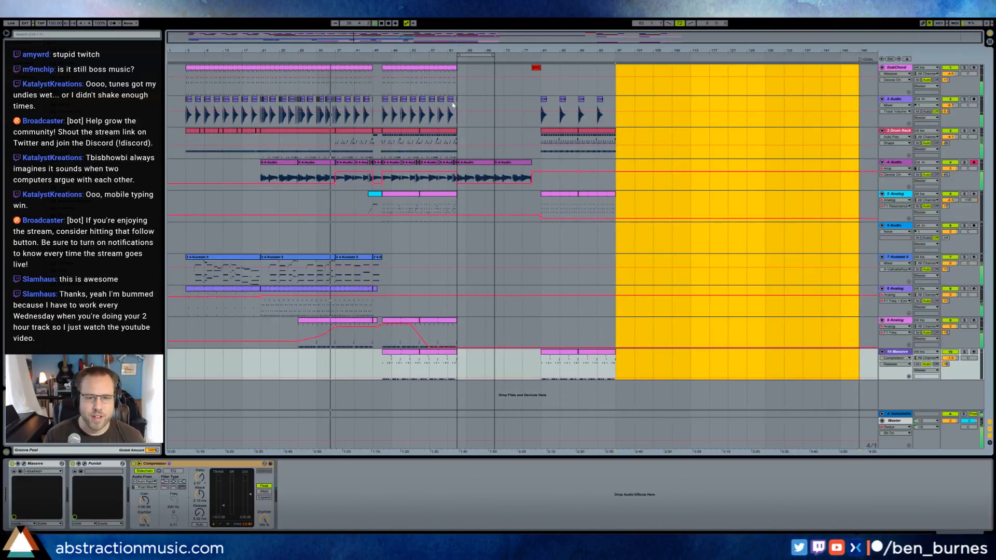
{"action": "left_click", "coordinate": [466, 84]}
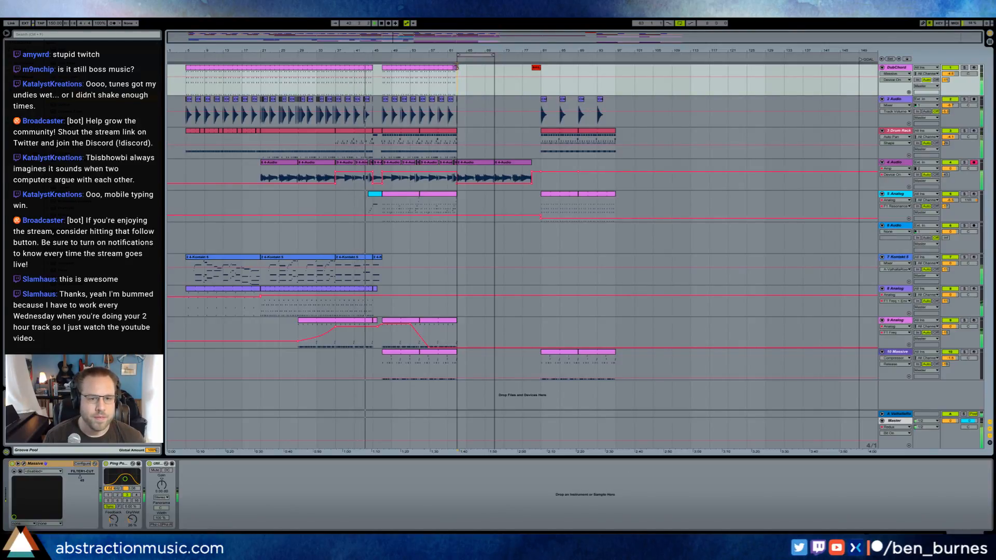
Duplicate the two 5 Analog clips of bars 47 to 63 so they repeat from bar 63 to 79.
{"action": "left_click", "coordinate": [408, 194]}
{"action": "left_click", "coordinate": [432, 195], "text": "shift"}
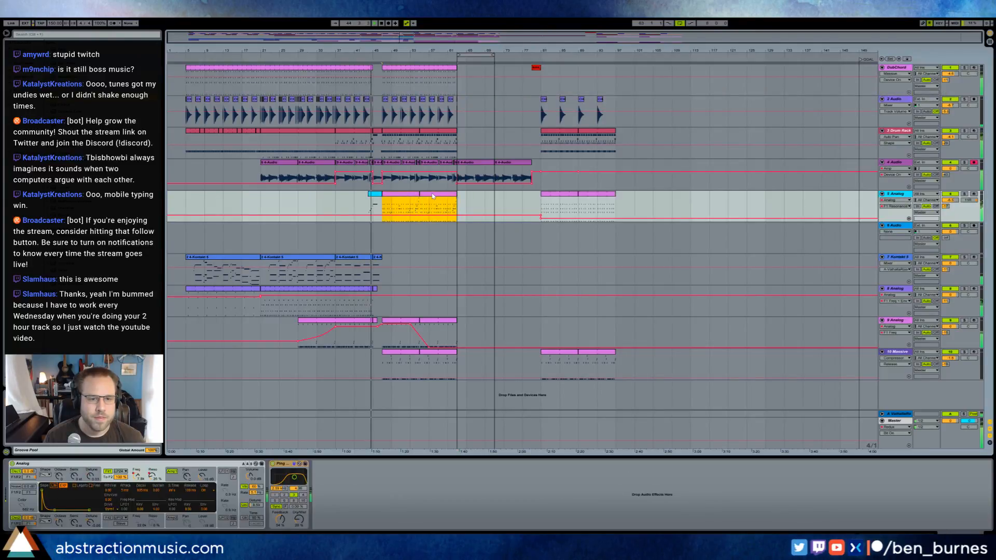
{"action": "key", "text": "ctrl+d"}
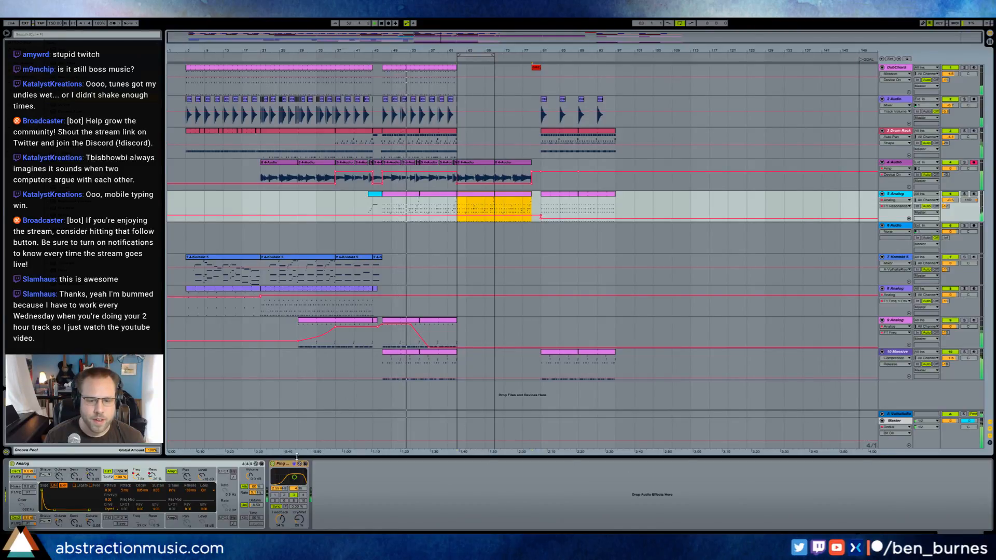
Show the automation of Redux's downsample parameter on the Master track around bar 63.
{"action": "left_click", "coordinate": [865, 432]}
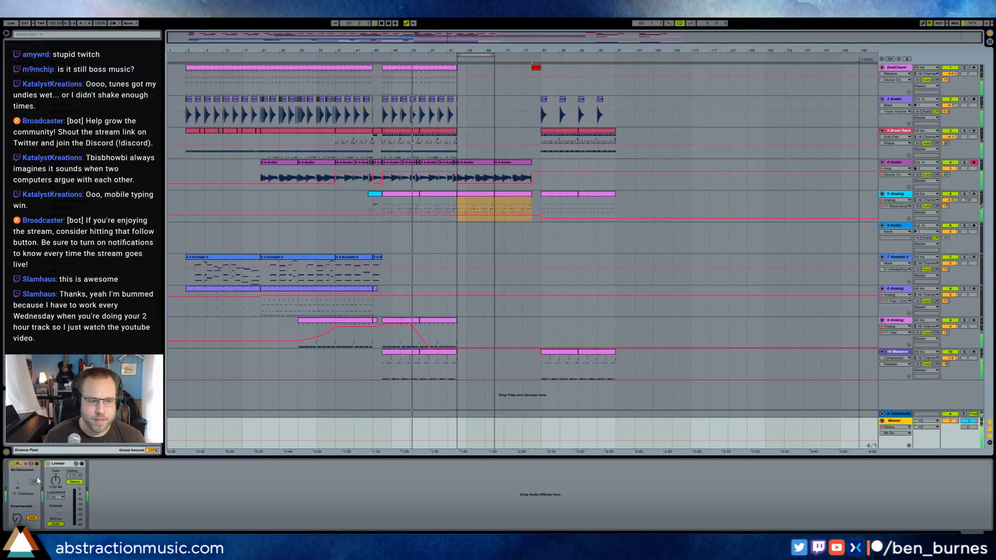
{"action": "left_click", "coordinate": [19, 520]}
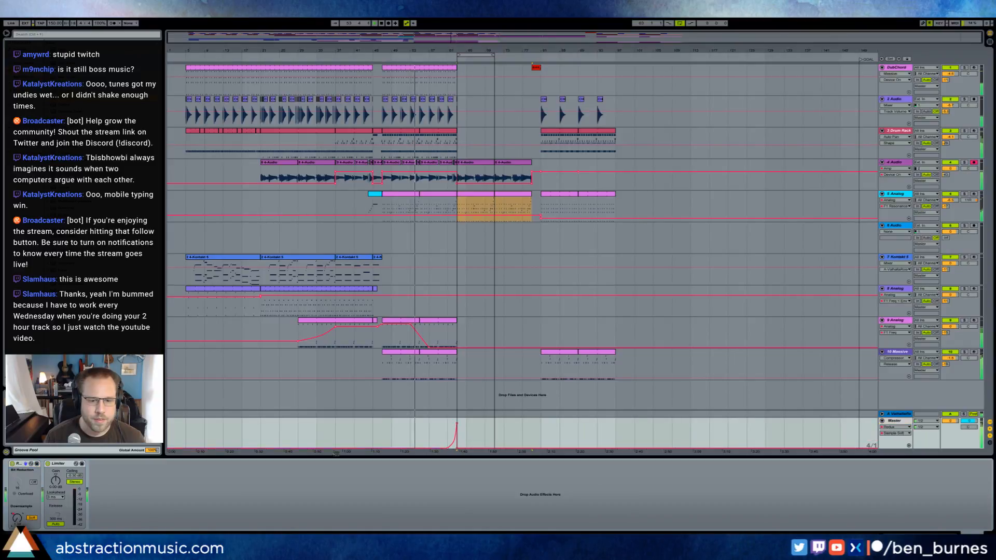
{"action": "left_click", "coordinate": [414, 436]}
{"action": "left_click_drag", "start_coordinate": [434, 435], "coordinate": [450, 435]}
{"action": "left_click_drag", "start_coordinate": [460, 51], "coordinate": [459, 87]}
{"action": "left_click_drag", "start_coordinate": [358, 439], "coordinate": [454, 440]}
{"action": "key", "text": "ctrl+d"}
{"action": "key", "text": "ctrl+z"}
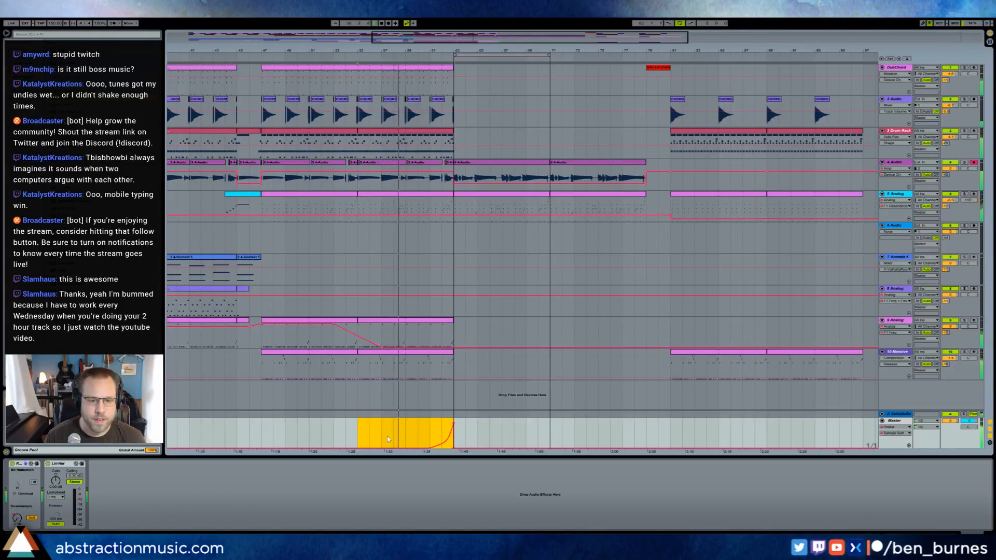
Duplicate the Master's downsample automation of bars 47 to 63 onto bars 63 to 79.
{"action": "left_click_drag", "start_coordinate": [260, 438], "coordinate": [455, 440]}
{"action": "key", "text": "ctrl+d"}
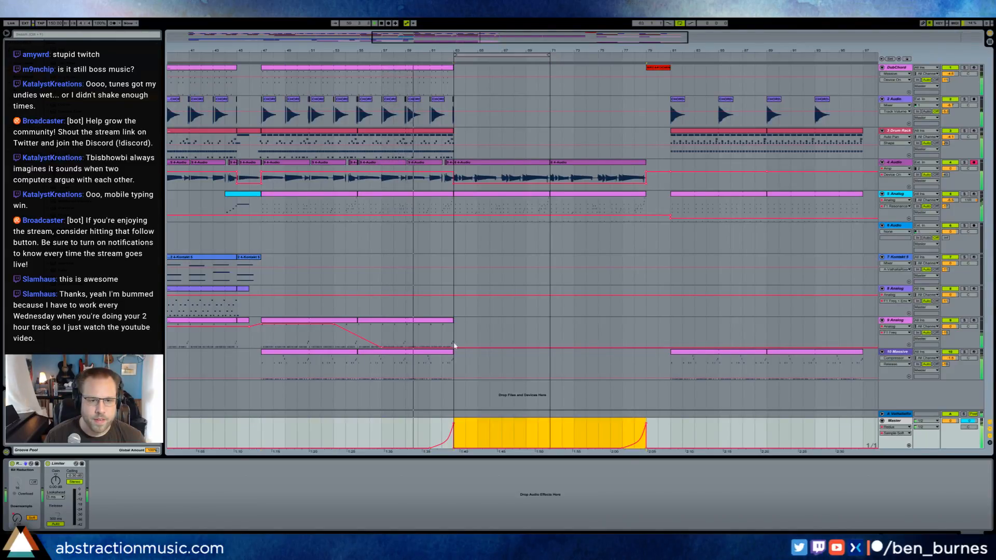
In the 5 Analog clip at bar 55, raise the last three notes of the run ending bar 4 and add a note at bar 5.
{"action": "double_click", "coordinate": [411, 197]}
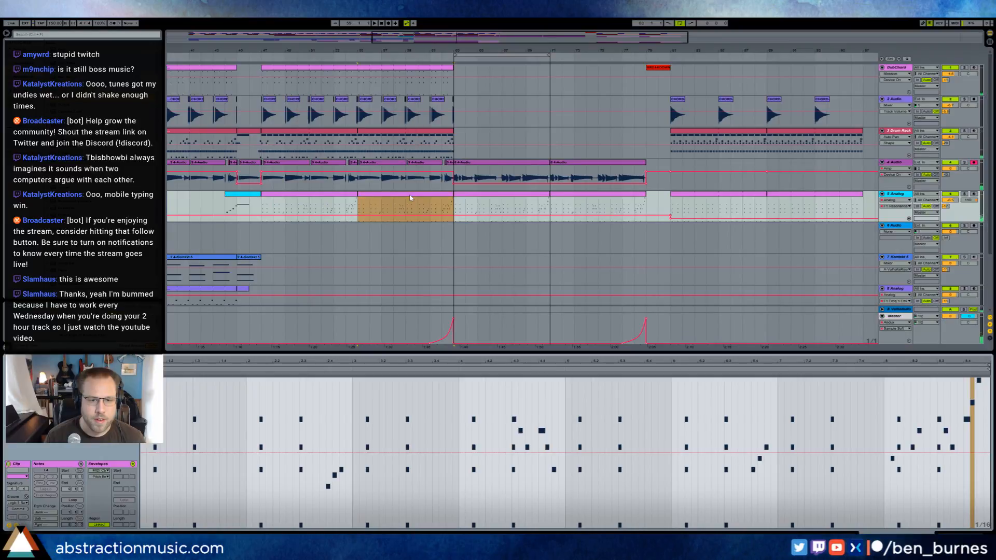
{"action": "key", "text": "ctrl+a"}
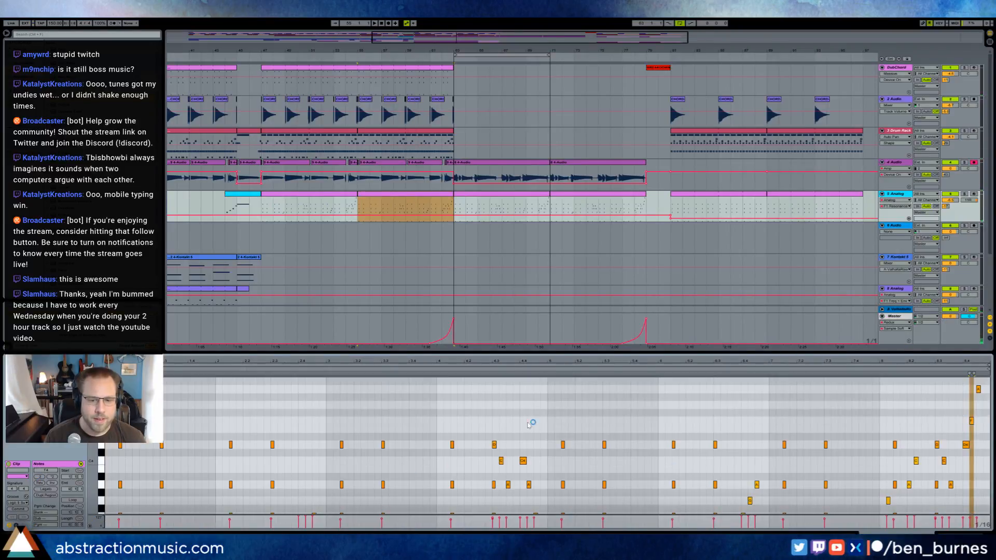
{"action": "left_click_drag", "start_coordinate": [88, 447], "coordinate": [67, 429]}
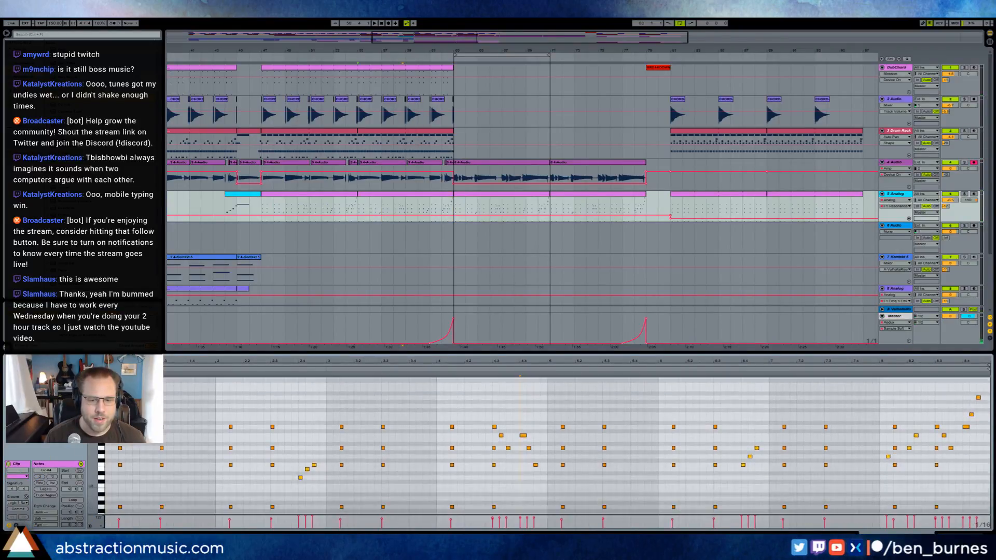
{"action": "key", "text": "Up"}
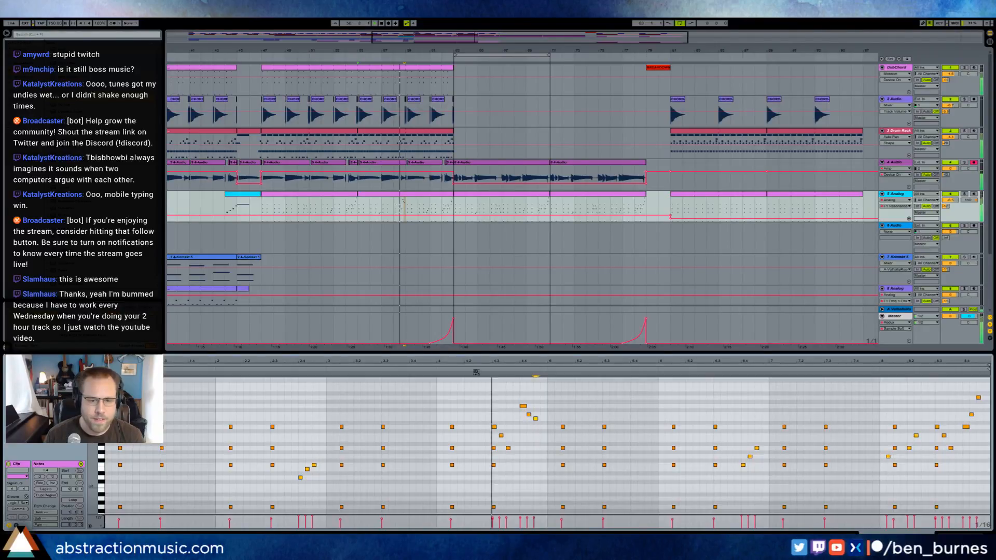
{"action": "left_click", "coordinate": [551, 427]}
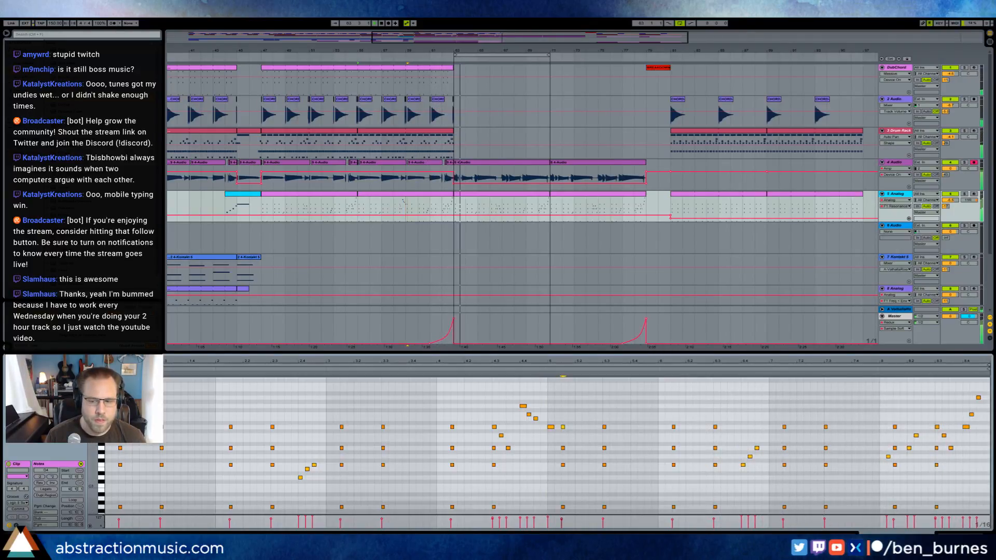
{"action": "key", "text": "shift+Tab"}
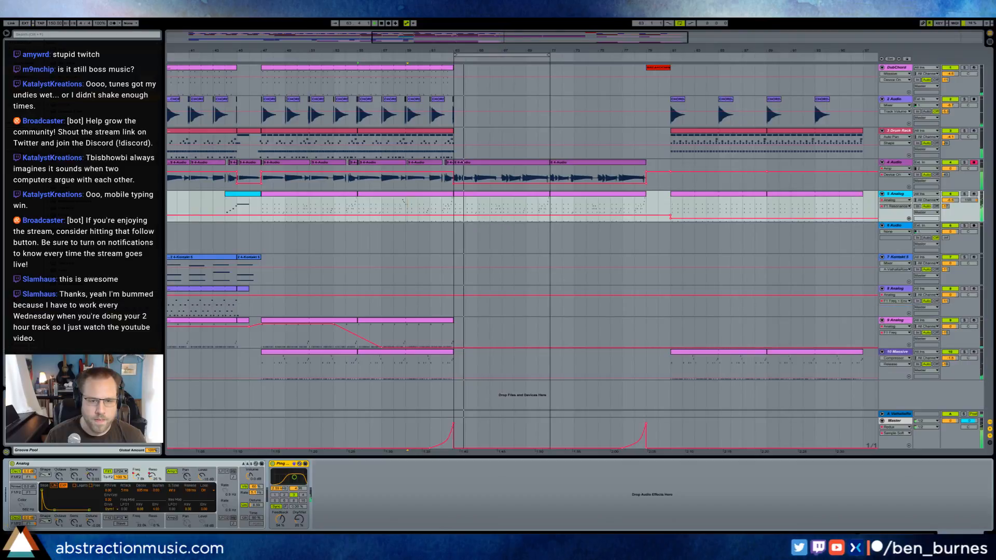
{"action": "key", "text": "space"}
Extend the DubChord clip from bar 63 to bar 71.
{"action": "left_click", "coordinate": [491, 200]}
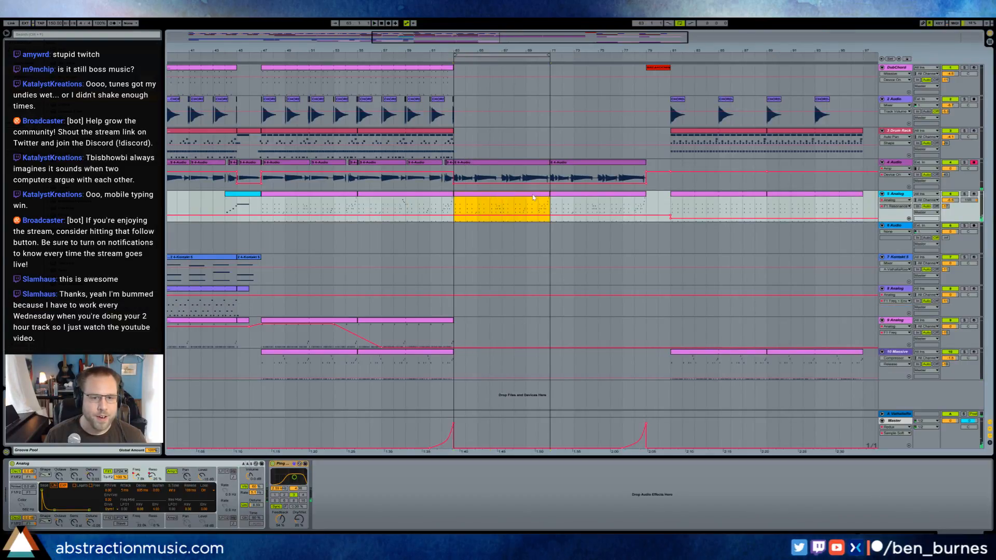
{"action": "left_click_drag", "start_coordinate": [452, 70], "coordinate": [551, 73]}
{"action": "mouse_move", "coordinate": [648, 68]}
{"action": "left_mouse_down"}
{"action": "mouse_move", "coordinate": [458, 69]}
{"action": "mouse_move", "coordinate": [648, 69]}
{"action": "left_mouse_up"}
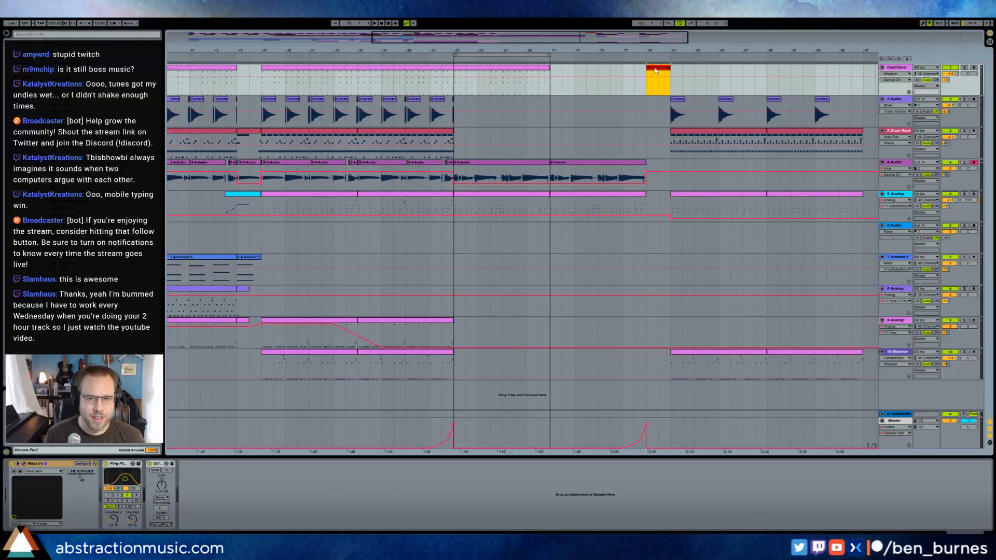
Play the section from bar 81 and slightly raise 5 Analog's filter 1 resonance automation there.
{"action": "left_click_drag", "start_coordinate": [659, 121], "coordinate": [859, 369]}
{"action": "left_click", "coordinate": [672, 122]}
{"action": "key", "text": "space"}
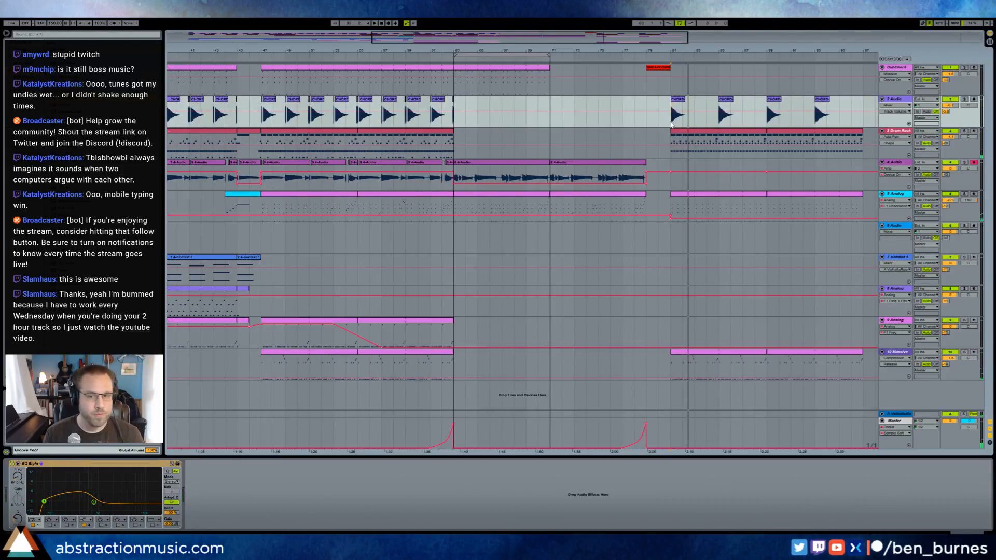
{"action": "key", "text": "space"}
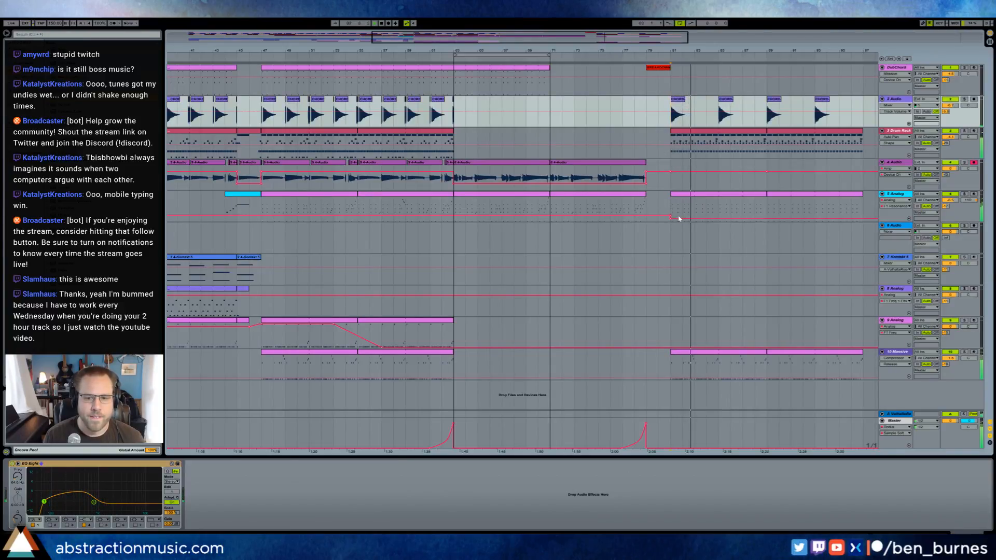
{"action": "left_click", "coordinate": [682, 220]}
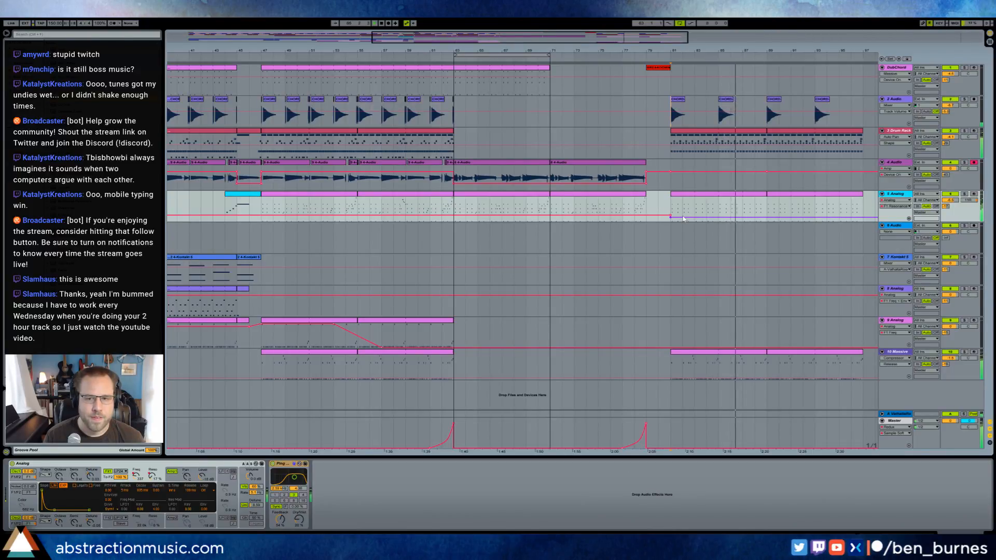
Extend the DubChord clip to bar 79 and delete the 5 Analog clips between bars 63 and 79.
{"action": "left_click_drag", "start_coordinate": [546, 70], "coordinate": [646, 70]}
{"action": "left_click", "coordinate": [400, 58]}
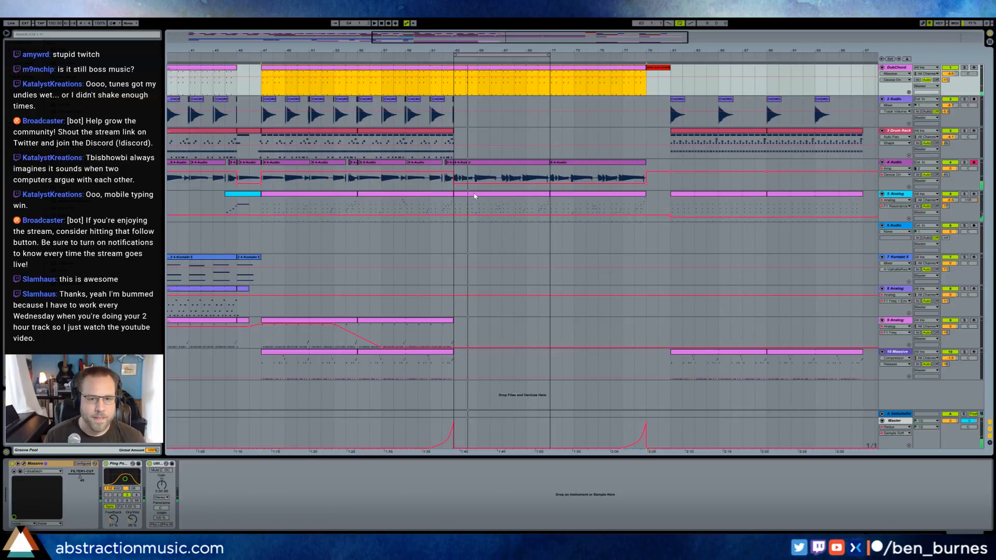
{"action": "left_click_drag", "start_coordinate": [475, 195], "coordinate": [546, 198]}
{"action": "left_click", "coordinate": [563, 199]}
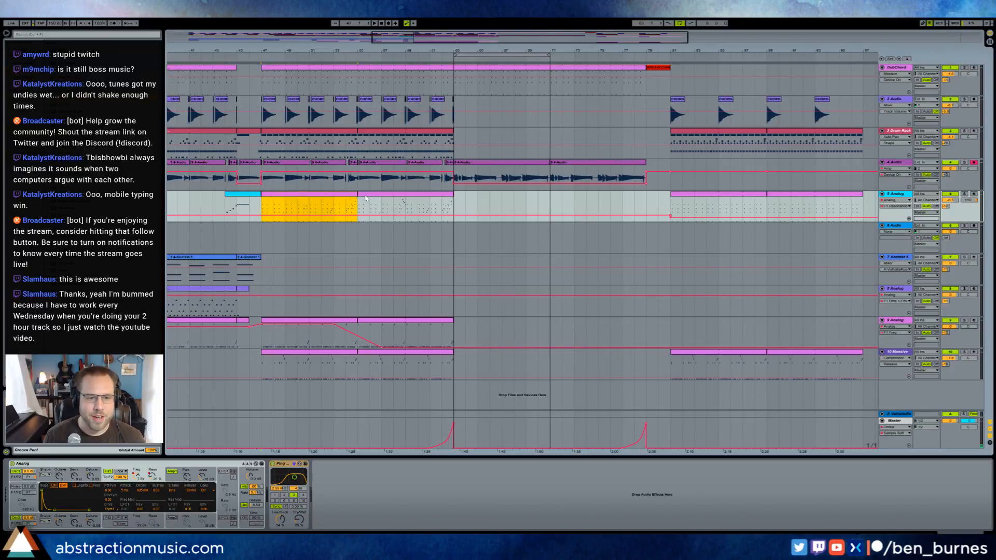
Copy the two 5 Analog clips of bars 47 to 63 onto DubChord from bar 63 to 79.
{"action": "left_click", "coordinate": [534, 86]}
{"action": "left_click", "coordinate": [395, 197]}
{"action": "left_click_drag", "start_coordinate": [395, 198], "coordinate": [589, 82]}
In the DubChord clip at bar 63, audition the part and raise the three-note run at the end of bar 2 by an octave.
{"action": "double_click", "coordinate": [537, 69]}
{"action": "key", "text": "space"}
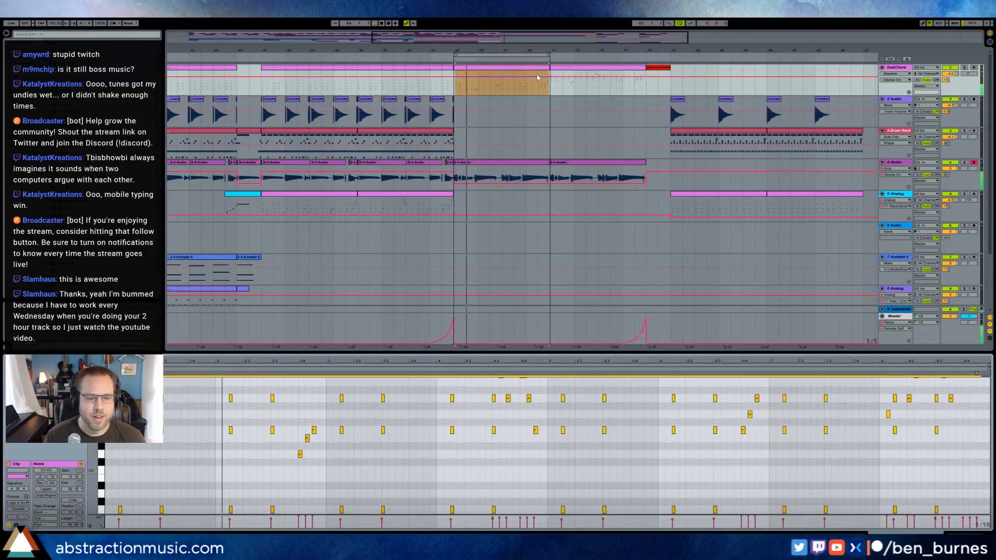
{"action": "key", "text": "space"}
{"action": "left_click_drag", "start_coordinate": [293, 410], "coordinate": [319, 472]}
{"action": "key", "text": "shift+Up"}
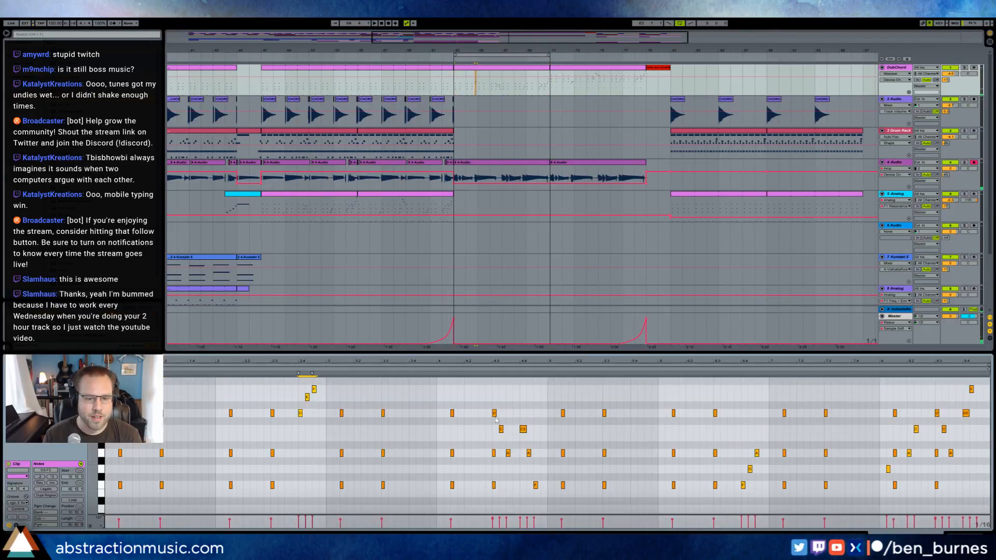
Raise the run at the end of bar 4 and the chord note just before it by an octave in the DubChord clip.
{"action": "left_click_drag", "start_coordinate": [501, 408], "coordinate": [540, 492]}
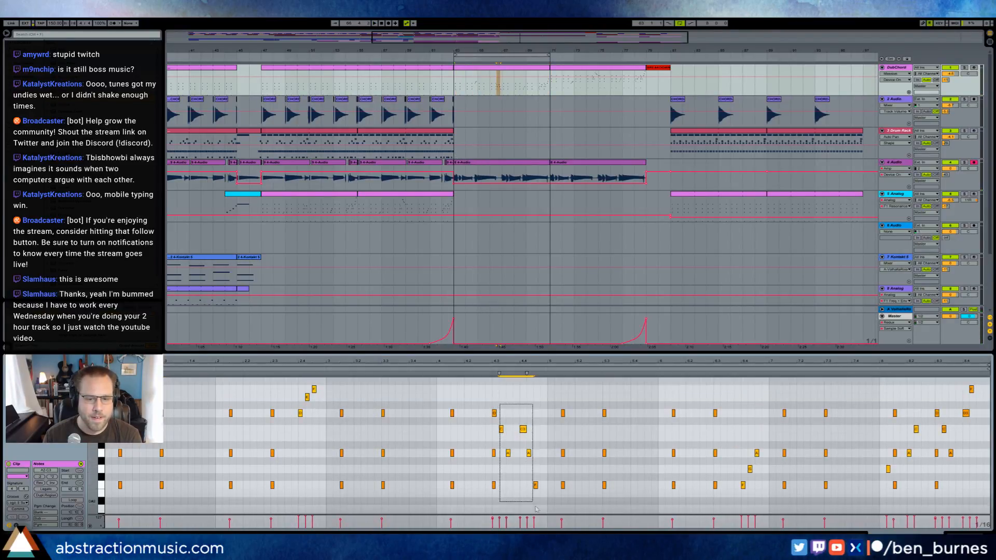
{"action": "key", "text": "shift+Up"}
{"action": "left_click", "coordinate": [494, 460]}
{"action": "key", "text": "shift+Up"}
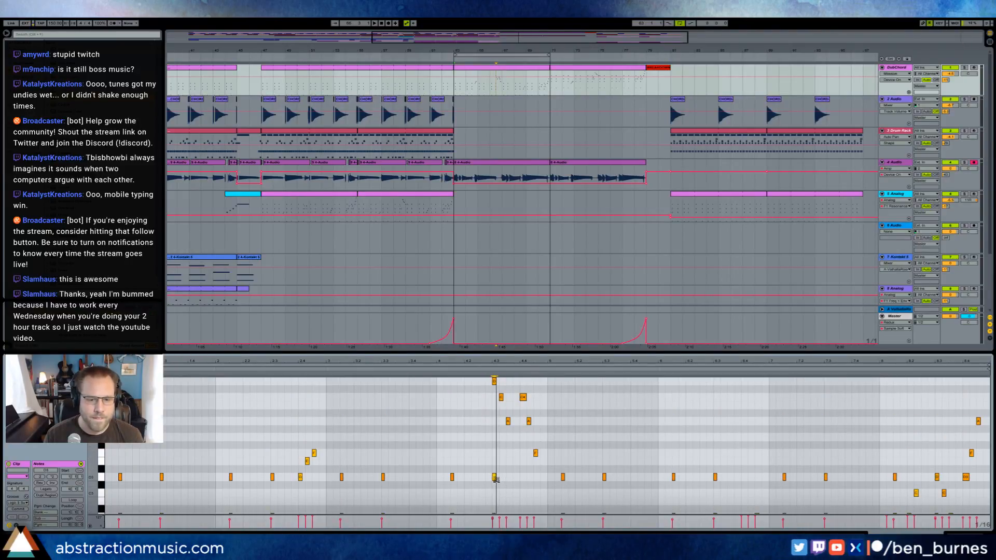
Raise the short melodic runs in bars 2, 4, 6 and 8 of the DubChord clip at bar 71 by an octave.
{"action": "key", "text": "space"}
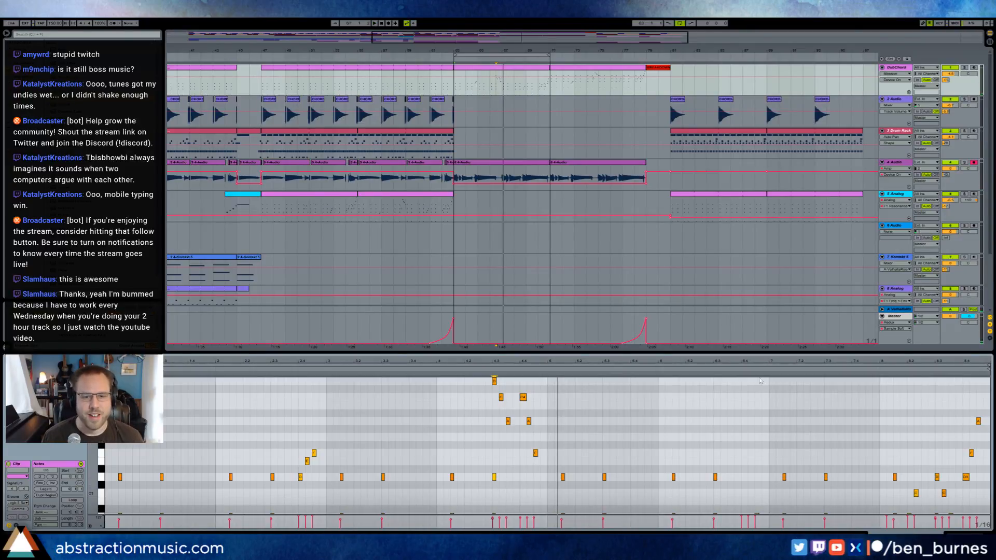
{"action": "key", "text": "shift+Tab"}
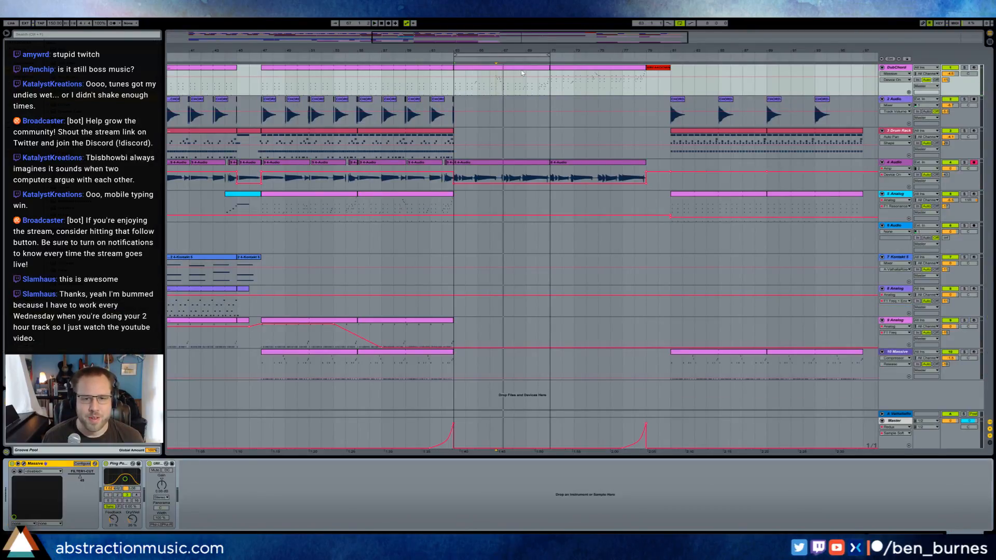
{"action": "left_click", "coordinate": [522, 76]}
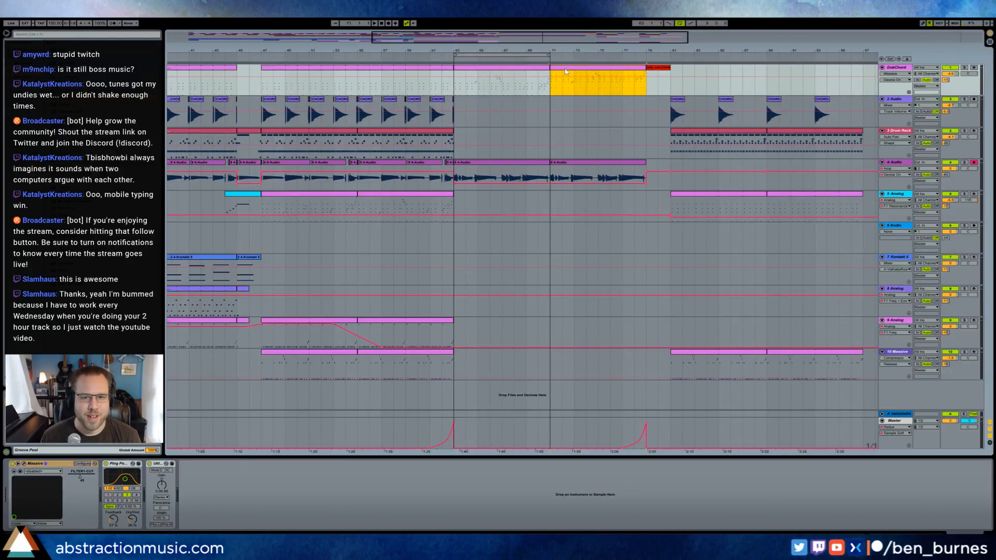
{"action": "key", "text": "shift+Tab"}
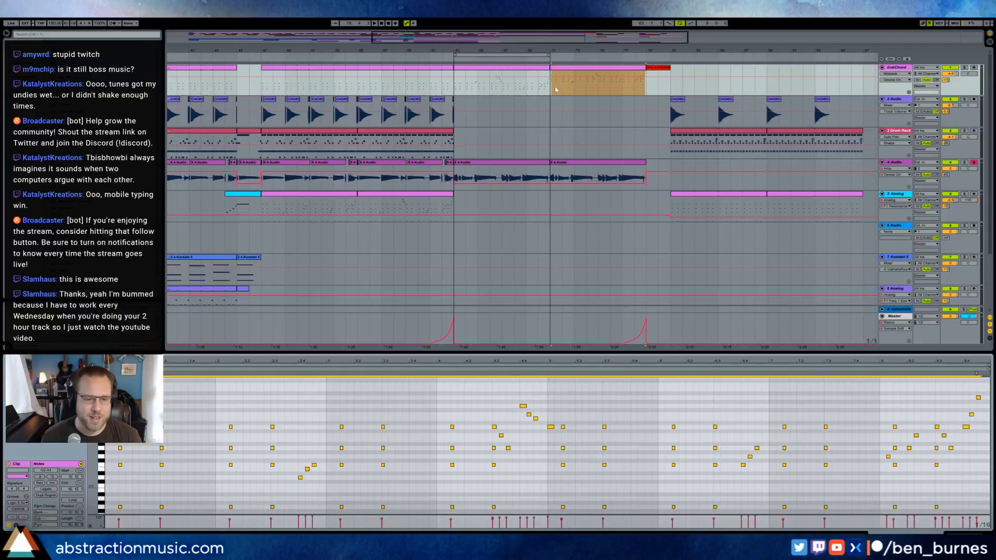
{"action": "key", "text": "shift+Down"}
{"action": "left_click_drag", "start_coordinate": [292, 436], "coordinate": [321, 488]}
{"action": "left_click_drag", "start_coordinate": [499, 398], "coordinate": [537, 468]}
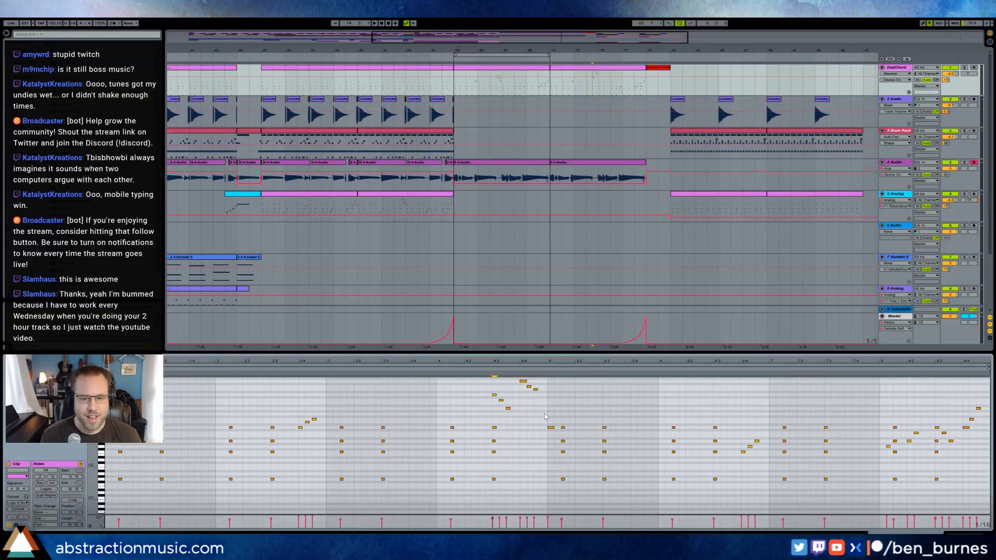
{"action": "left_click_drag", "start_coordinate": [728, 424], "coordinate": [762, 470]}
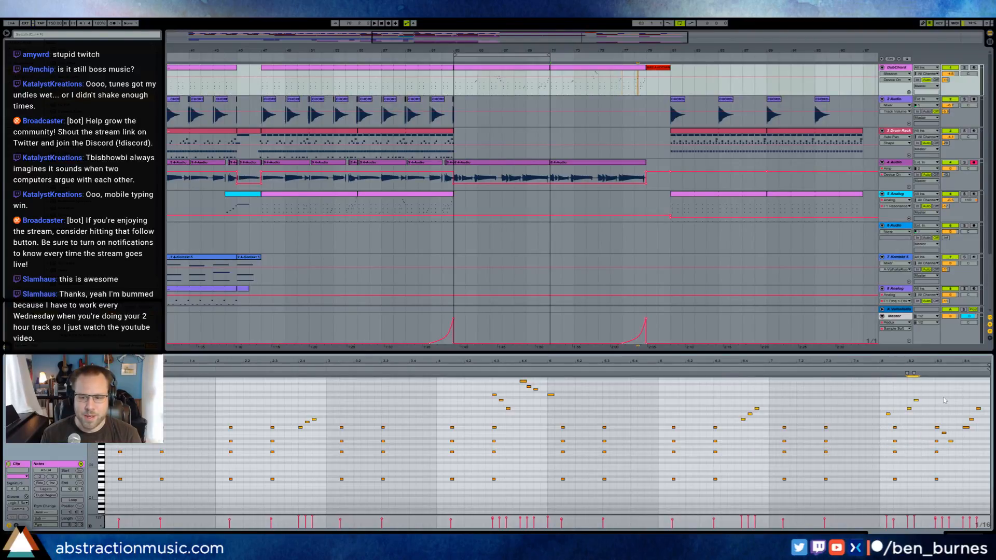
{"action": "left_click_drag", "start_coordinate": [979, 455], "coordinate": [979, 455]}
{"action": "key", "text": "shift+Up"}
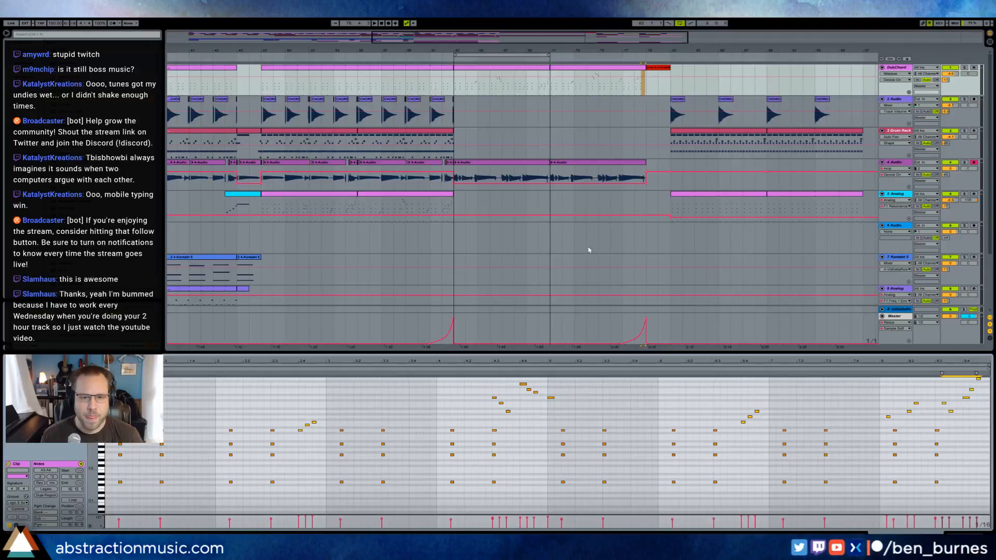
Audition the section from bar 63 and copy the Drum Rack part of bars 21 to 37 to bars 63 to 79.
{"action": "key", "text": "space"}
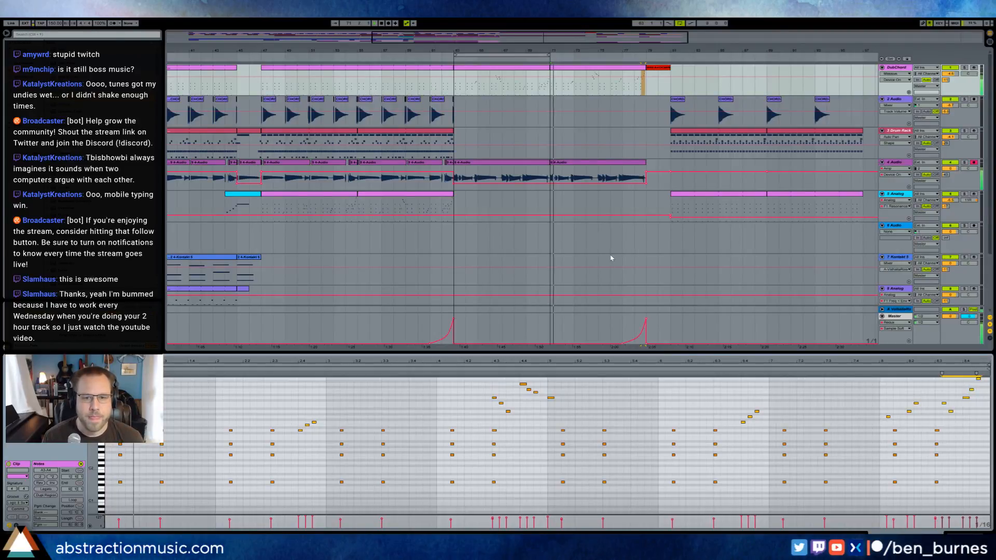
{"action": "left_click", "coordinate": [457, 91]}
{"action": "key", "text": "space"}
{"action": "key", "text": "space"}
{"action": "key", "text": "shift+Tab"}
{"action": "left_click_drag", "start_coordinate": [456, 51], "coordinate": [554, 36]}
{"action": "left_click", "coordinate": [328, 133]}
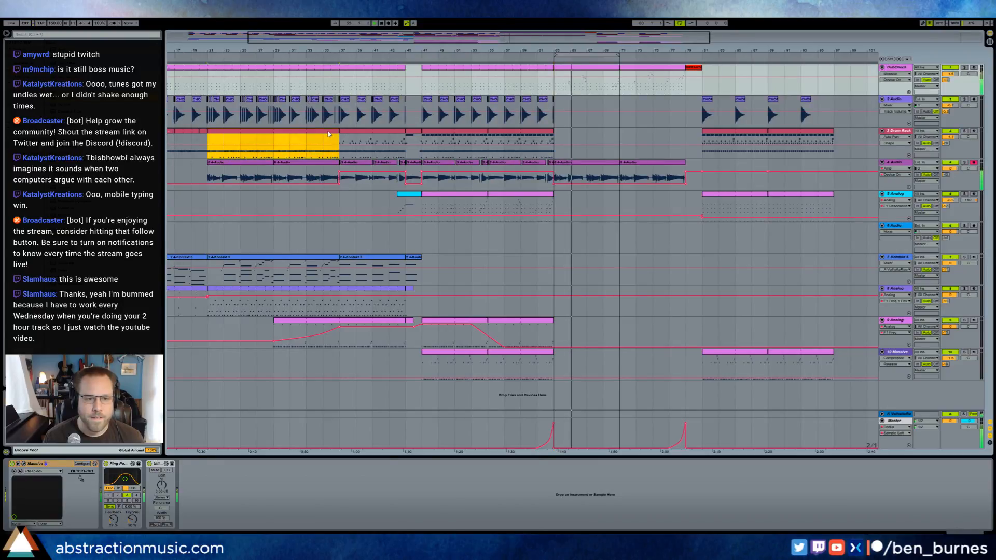
{"action": "left_click_drag", "start_coordinate": [307, 151], "coordinate": [339, 151]}
{"action": "left_click", "coordinate": [558, 149]}
{"action": "key", "text": "ctrl+v"}
{"action": "left_click_drag", "start_coordinate": [586, 131], "coordinate": [678, 134]}
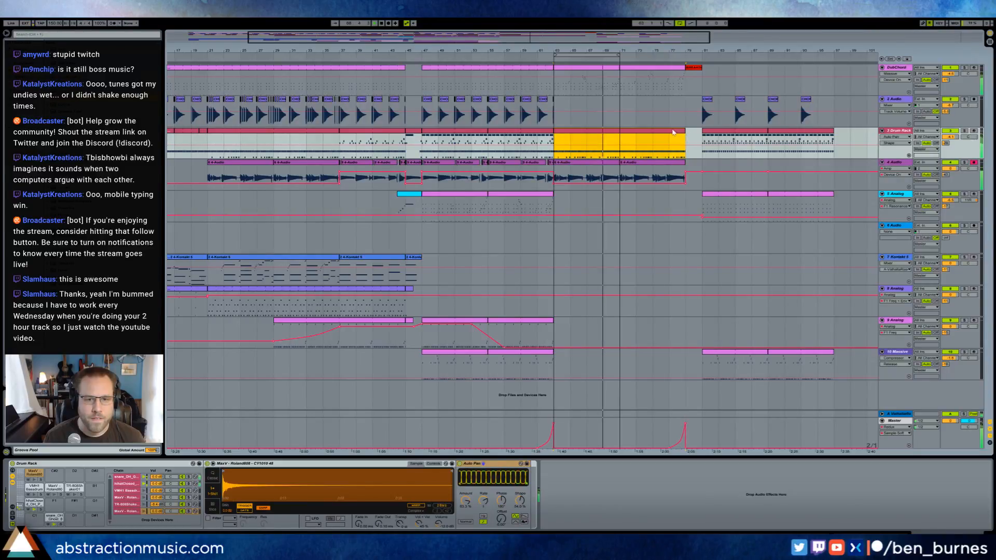
Copy the Roland808 CY1010 cymbal notes from the Drum Rack clip at bar 55 into the one at bar 63 and play it back.
{"action": "double_click", "coordinate": [549, 132]}
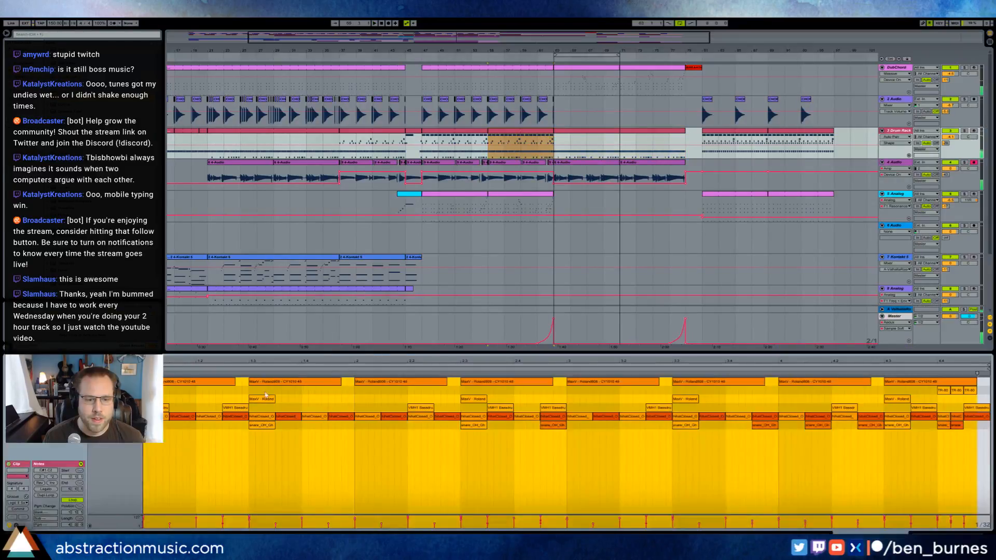
{"action": "left_click", "coordinate": [118, 382]}
{"action": "left_click", "coordinate": [588, 135]}
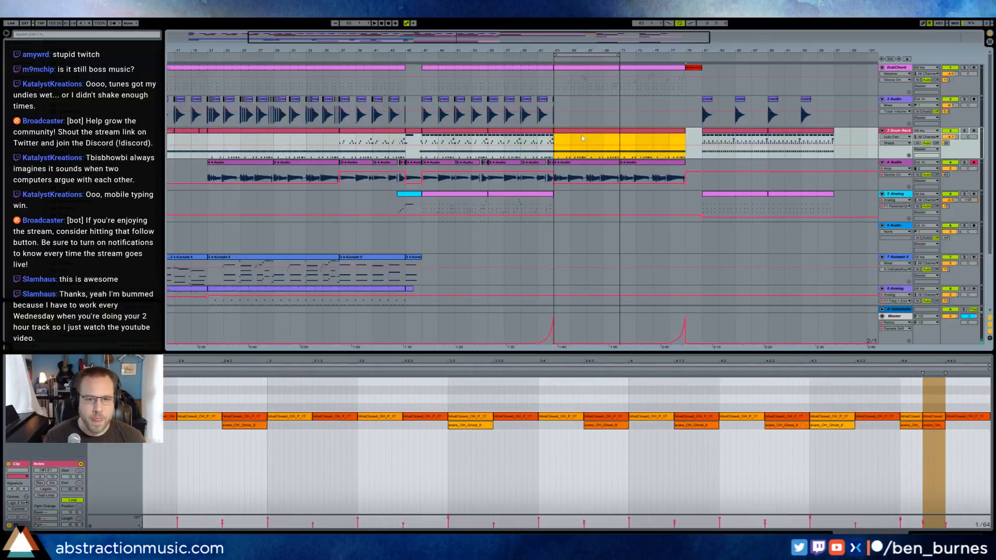
{"action": "left_click_drag", "start_coordinate": [502, 361], "coordinate": [502, 335]}
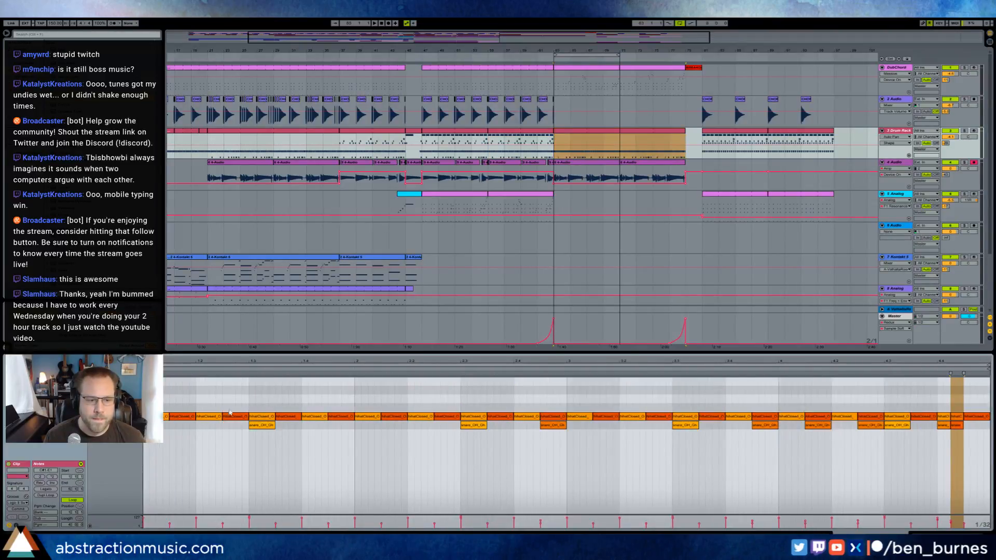
{"action": "left_click", "coordinate": [145, 389]}
{"action": "key", "text": "ctrl+v"}
{"action": "key", "text": "space"}
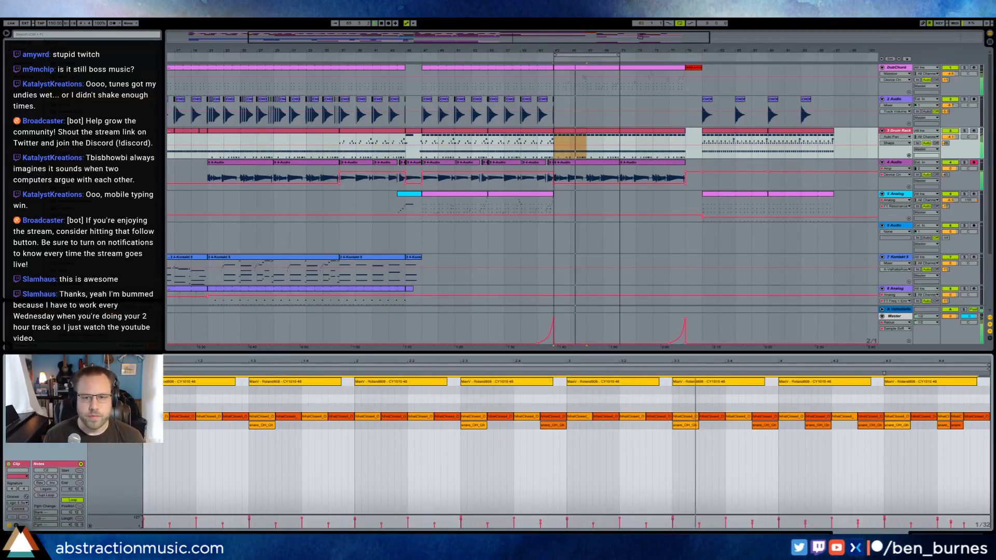
Extend the loop from bar 63 to bar 97 and adjust the 10 Massive track's volume while auditioning the section from bar 81.
{"action": "left_click_drag", "start_coordinate": [618, 54], "coordinate": [834, 55]}
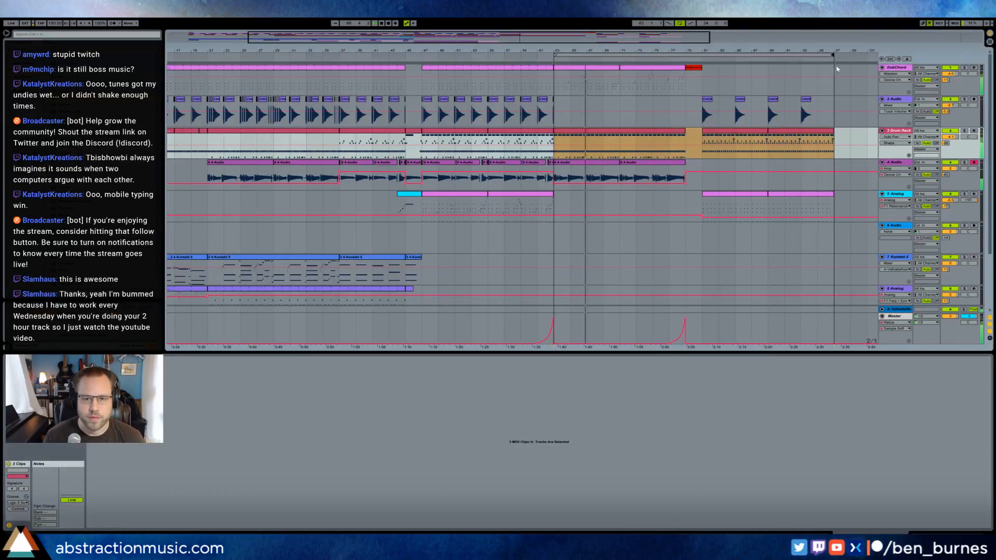
{"action": "left_click", "coordinate": [940, 537]}
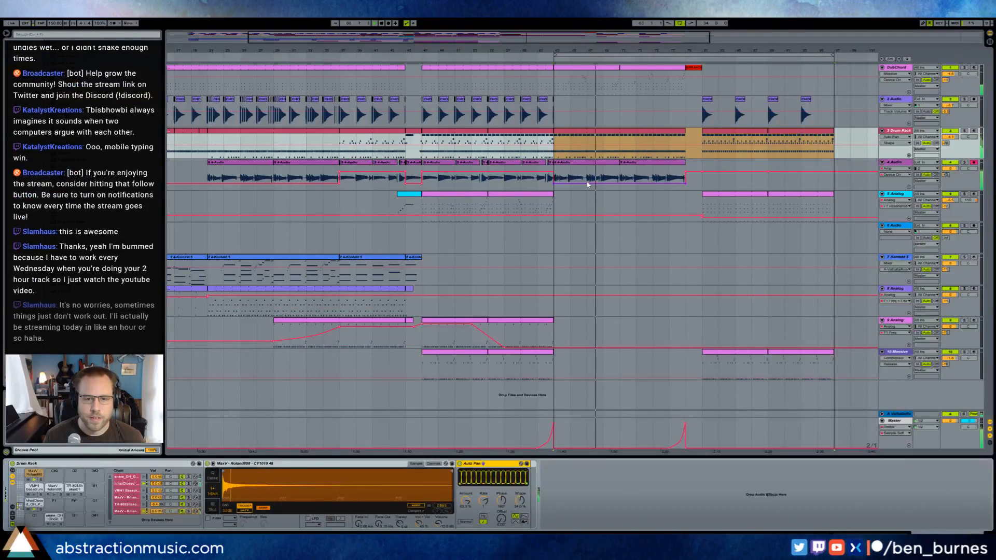
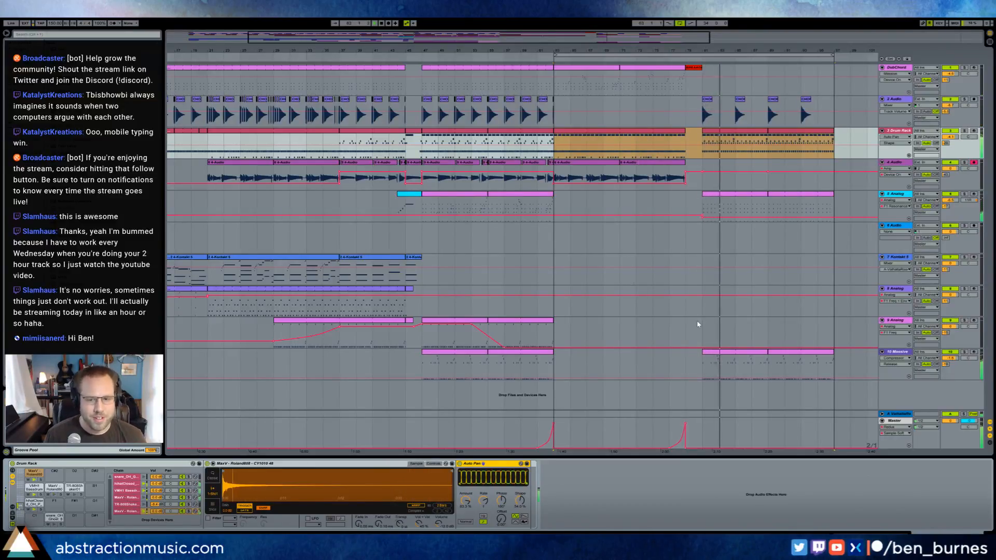
{"action": "left_click", "coordinate": [713, 351]}
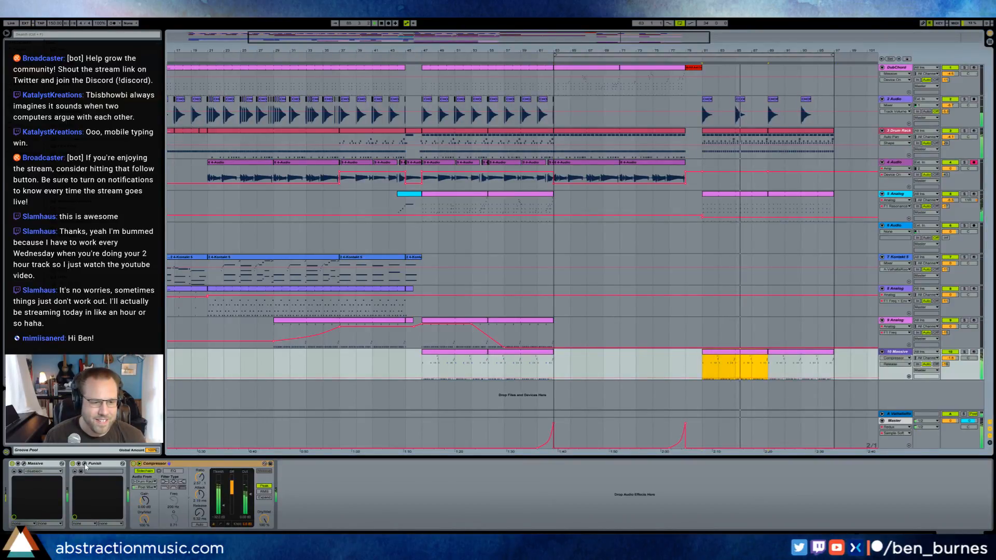
{"action": "left_click_drag", "start_coordinate": [951, 358], "coordinate": [951, 352]}
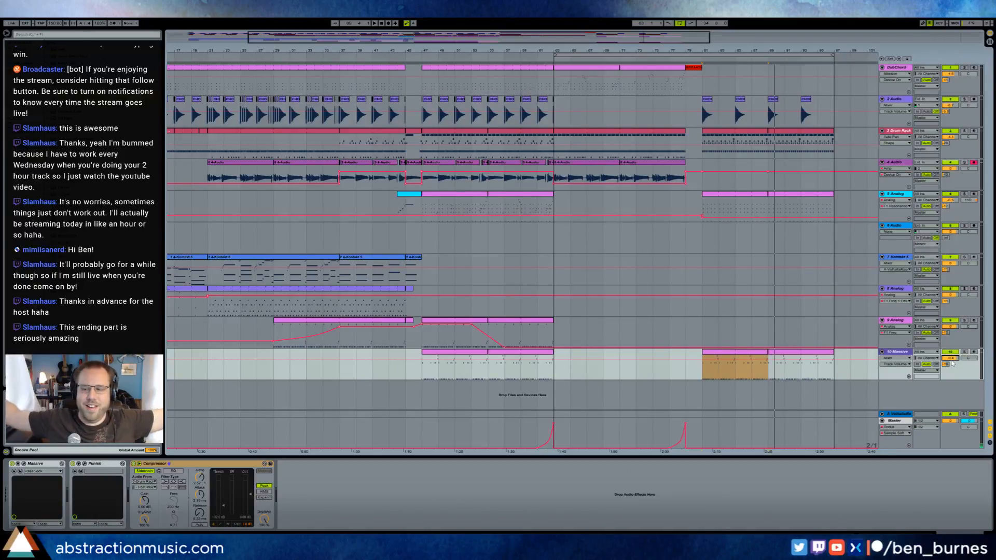
{"action": "left_click", "coordinate": [703, 138]}
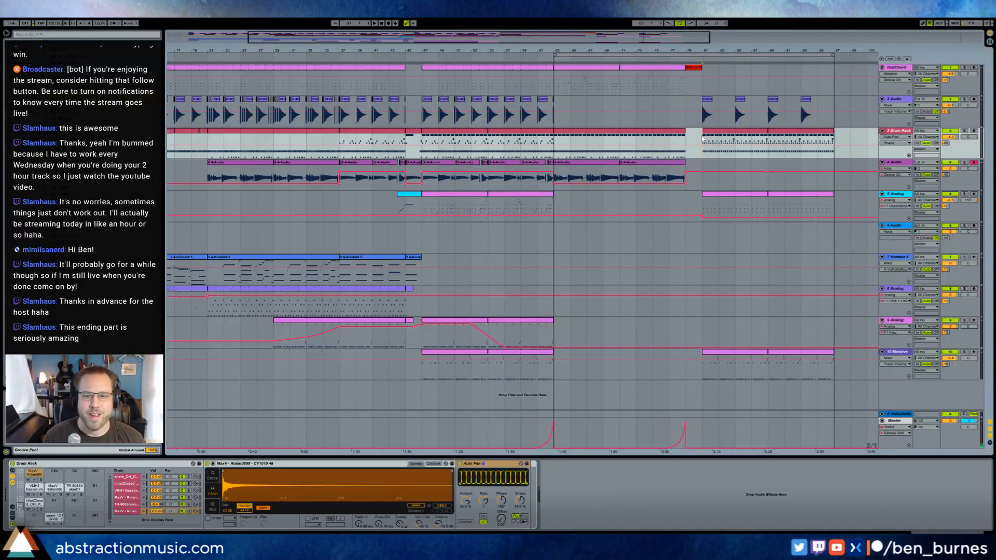
{"action": "key", "text": "space"}
{"action": "left_click_drag", "start_coordinate": [771, 50], "coordinate": [715, 30]}
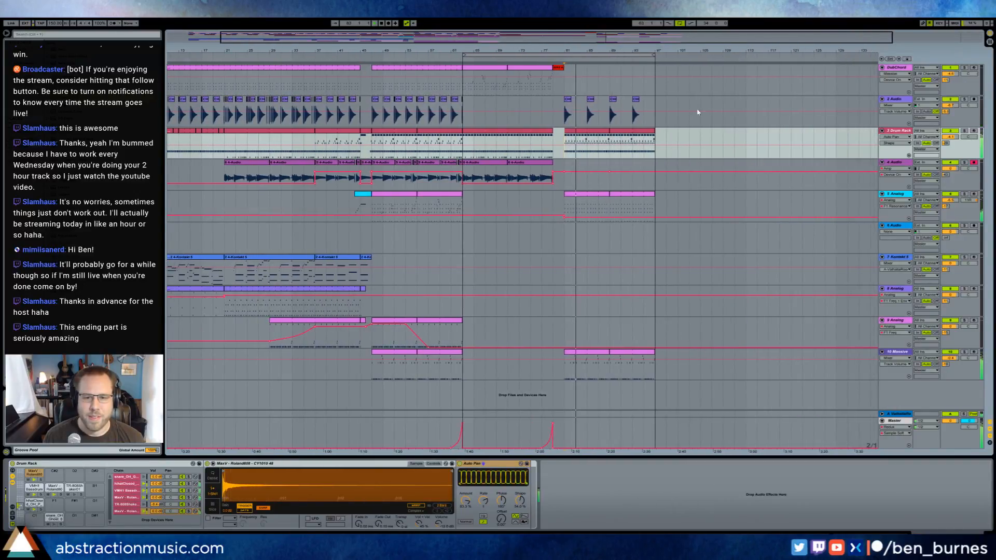
Copy the chord hit on 2 Audio to bar 63 and repeat it every two bars up to bar 81.
{"action": "left_click", "coordinate": [606, 192]}
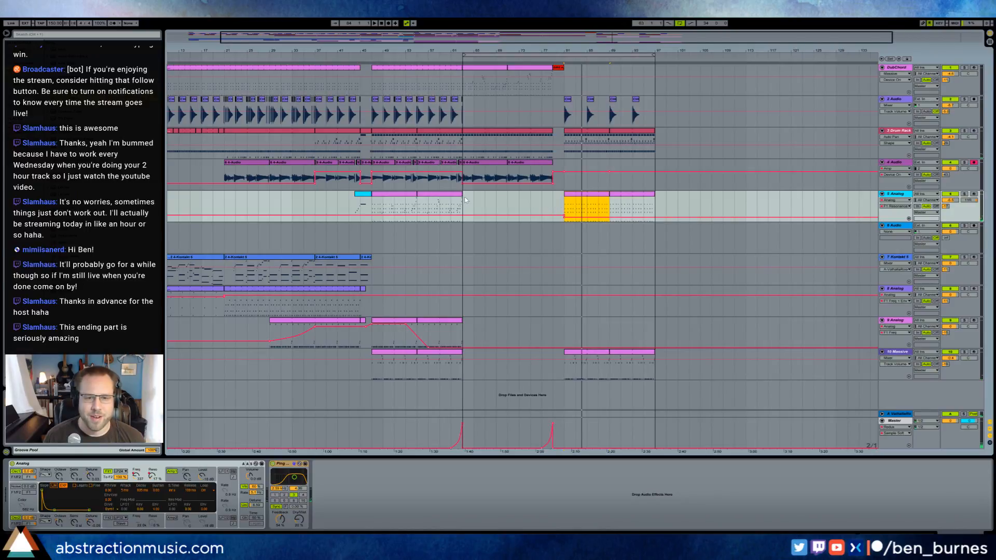
{"action": "left_click", "coordinate": [463, 93]}
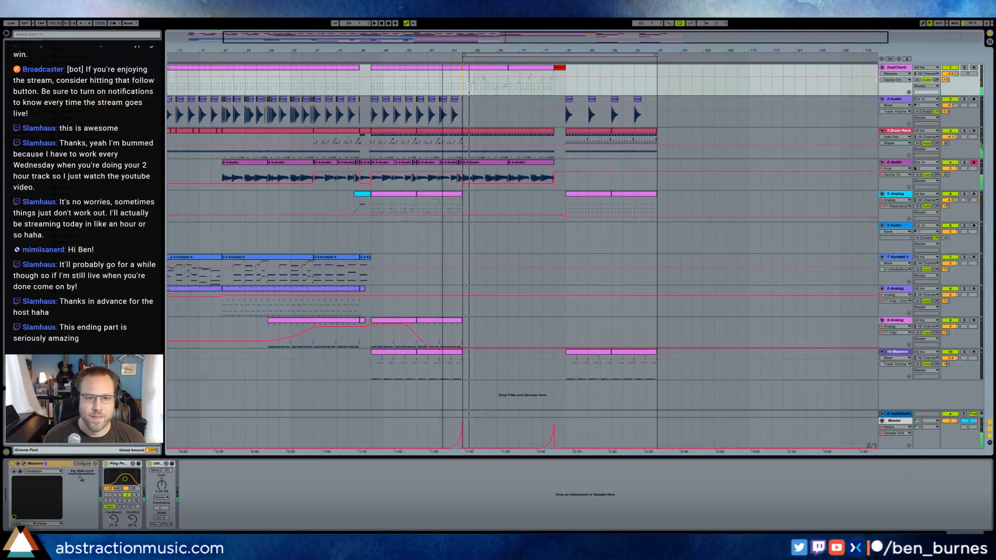
{"action": "key", "text": "plus"}
{"action": "key", "text": "plus"}
{"action": "left_click", "coordinate": [497, 103]}
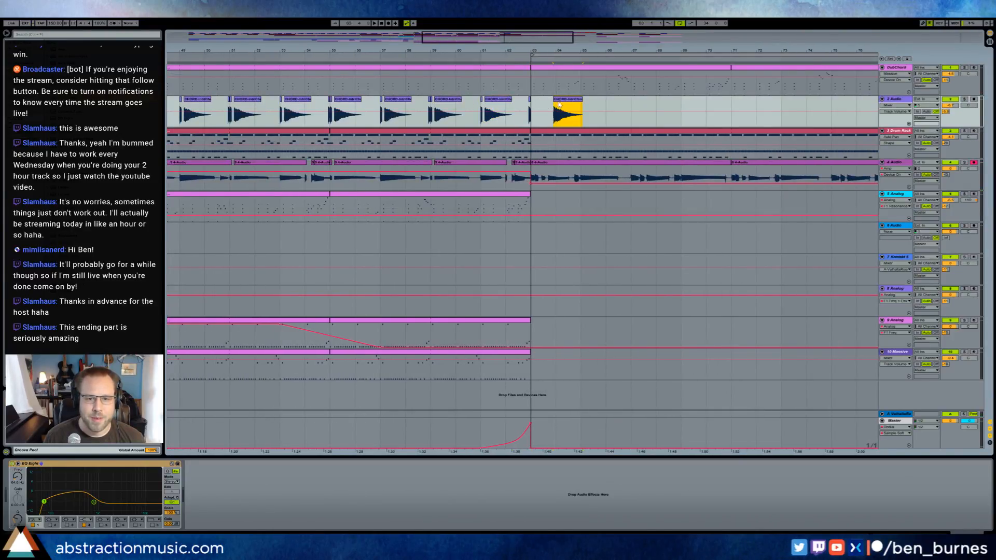
{"action": "left_click_drag", "start_coordinate": [566, 102], "coordinate": [549, 102]}
{"action": "left_click_drag", "start_coordinate": [518, 44], "coordinate": [463, 90]}
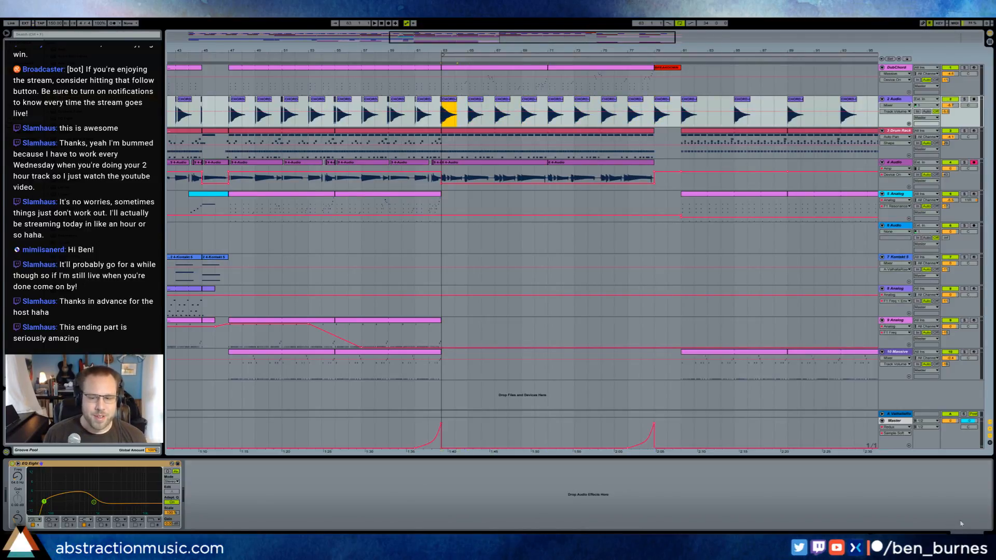
Add a Ping Pong Delay after the EQ Eight on the 2 Audio track.
{"action": "key", "text": "shift+Tab"}
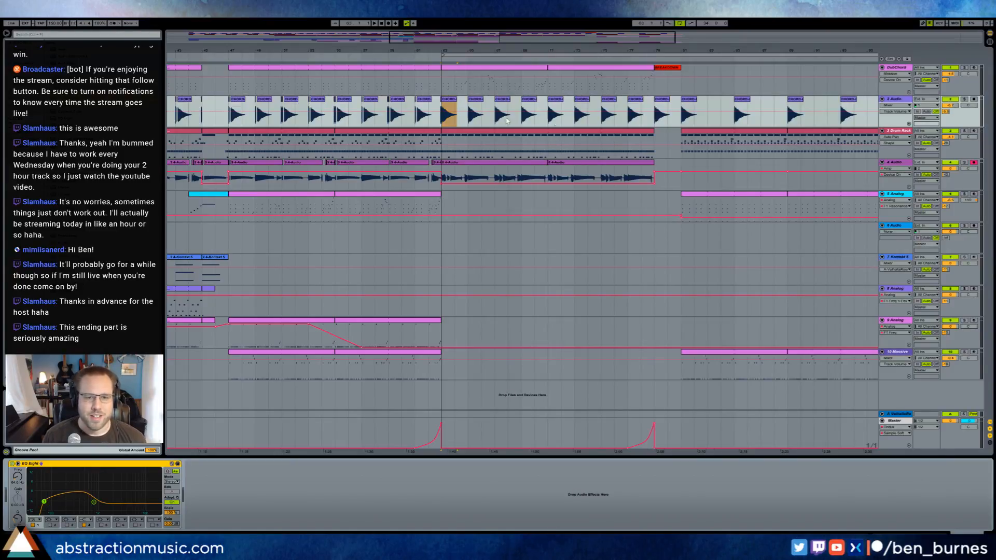
{"action": "left_click", "coordinate": [893, 100]}
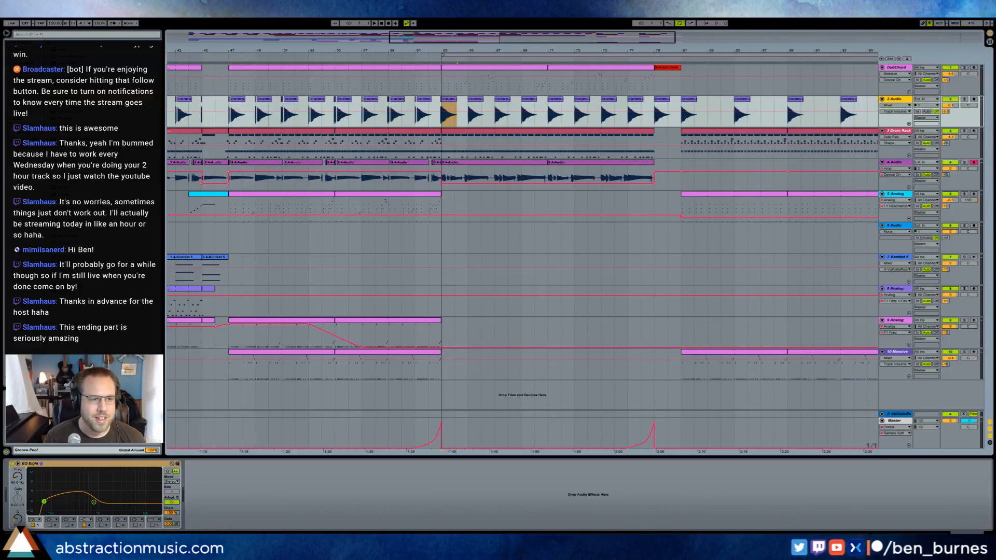
{"action": "left_click_drag", "start_coordinate": [71, 222], "coordinate": [226, 492]}
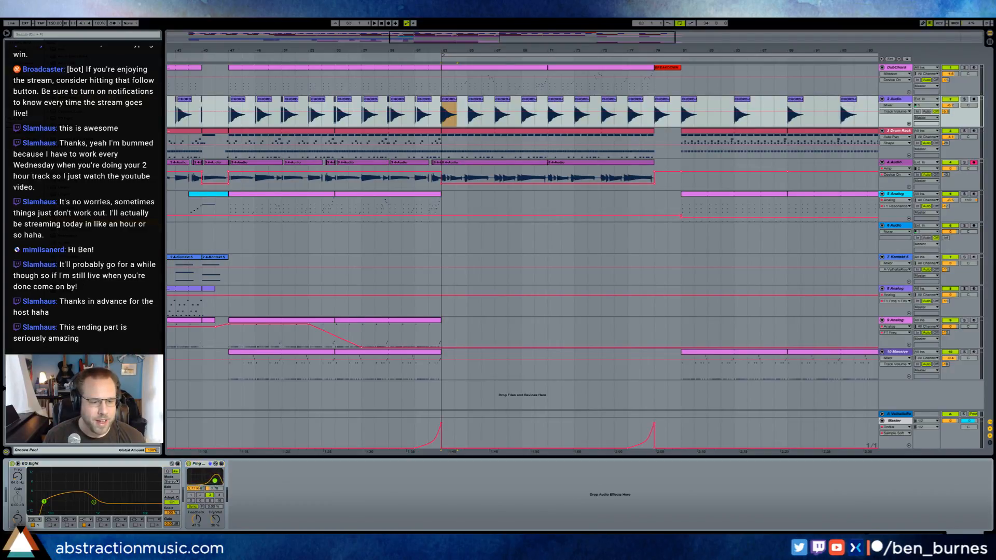
{"action": "left_click", "coordinate": [198, 520]}
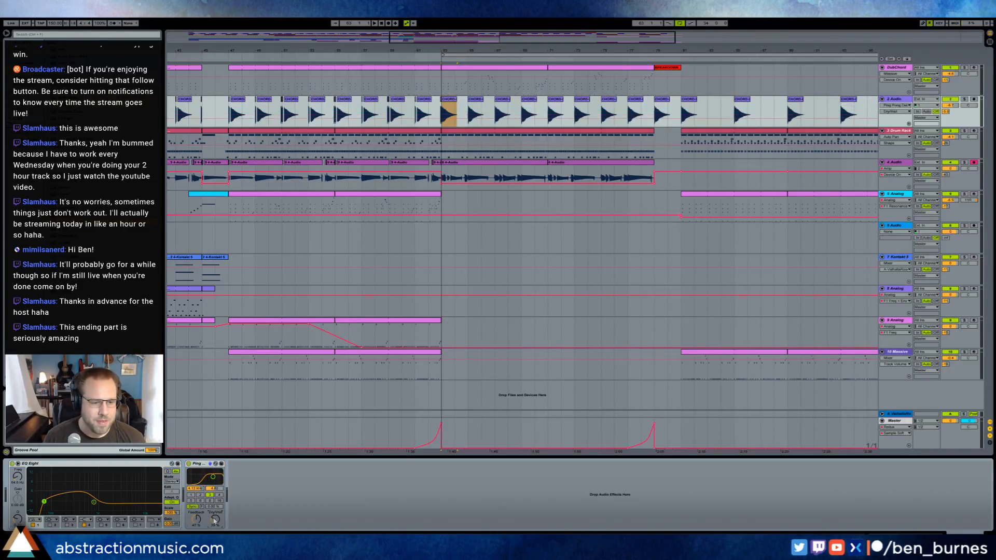
Automate the Ping Pong Delay's Device On on 2 Audio, switching it on for bars 63 to 81.
{"action": "left_click", "coordinate": [189, 465]}
{"action": "left_click", "coordinate": [449, 116]}
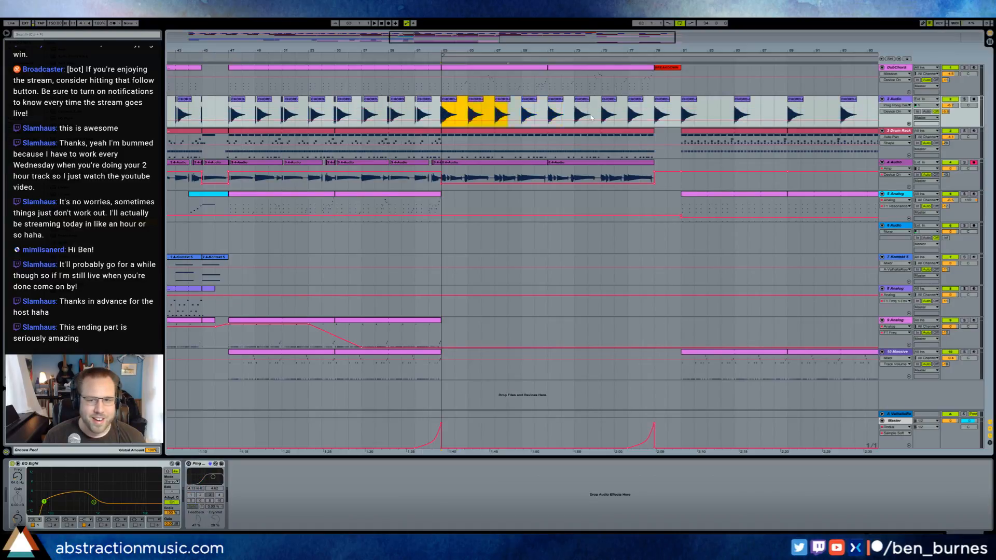
{"action": "left_click_drag", "start_coordinate": [449, 120], "coordinate": [449, 110]}
Adjust the Ping Pong Delay's filter, beat division, feedback and dry/wet on 2 Audio while playing from bar 63.
{"action": "key", "text": "space"}
{"action": "left_click_drag", "start_coordinate": [208, 480], "coordinate": [205, 477]}
{"action": "left_click_drag", "start_coordinate": [196, 520], "coordinate": [214, 521]}
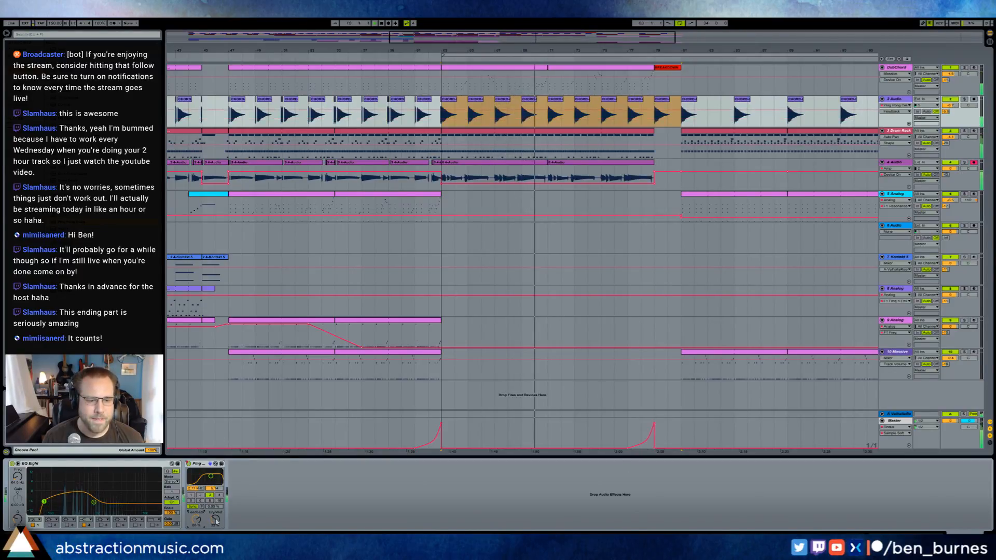
{"action": "left_click", "coordinate": [200, 501]}
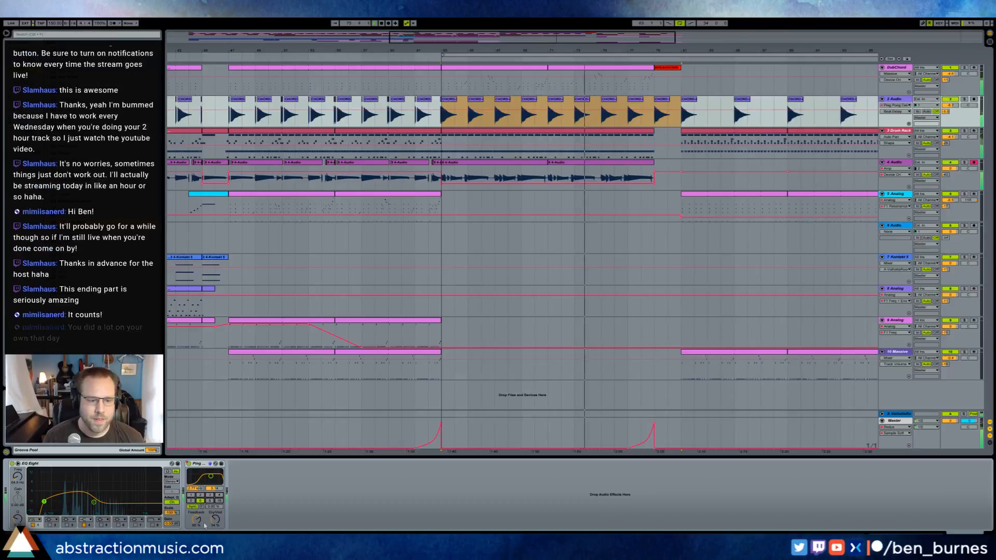
{"action": "left_click_drag", "start_coordinate": [215, 519], "coordinate": [196, 523]}
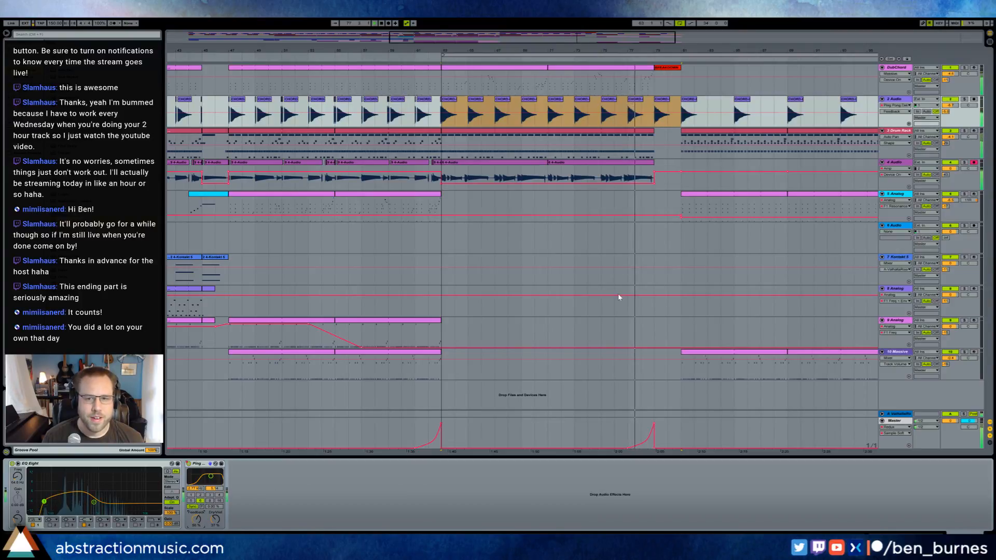
Copy the final high note of the DubChord clip ending at bar 79 to the start of the red clip at bar 79 and play it.
{"action": "double_click", "coordinate": [663, 71]}
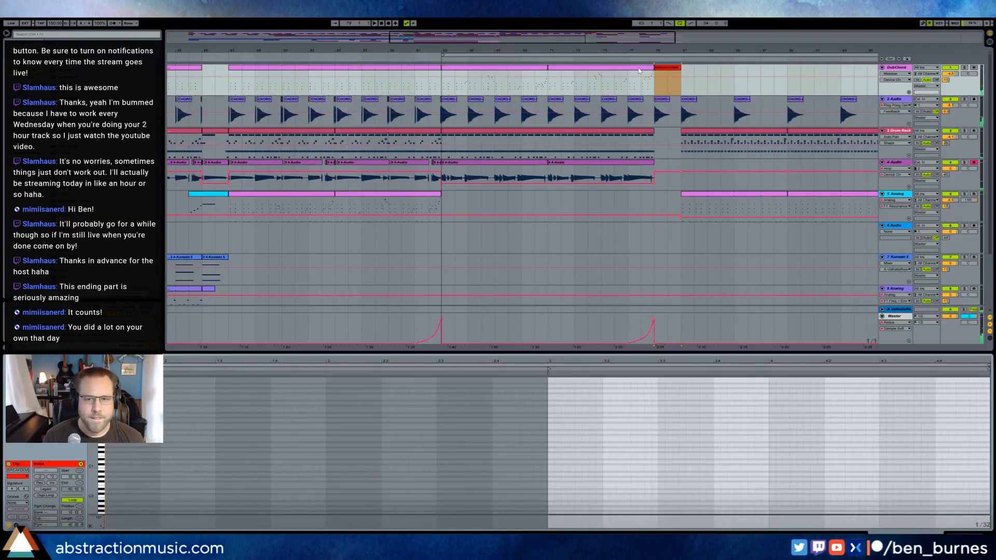
{"action": "left_click", "coordinate": [640, 71]}
{"action": "left_click", "coordinate": [978, 379]}
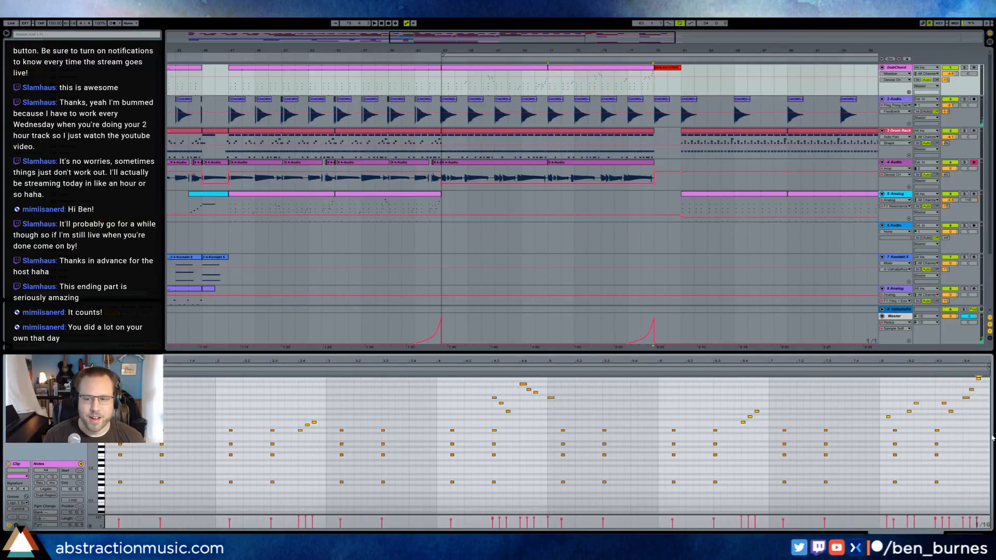
{"action": "scroll", "coordinate": [986, 428], "scroll_direction": "up", "scroll_amount": 2}
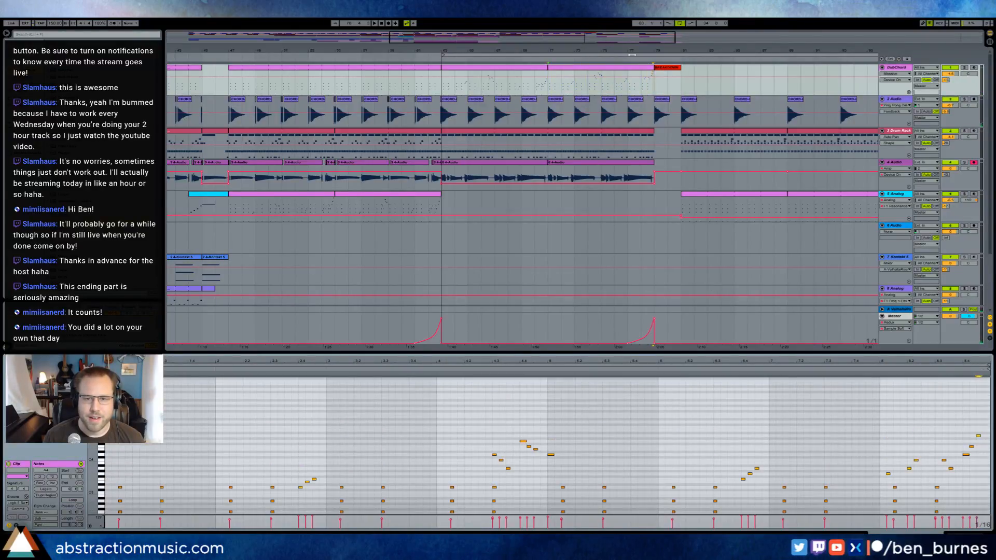
{"action": "left_click", "coordinate": [663, 71]}
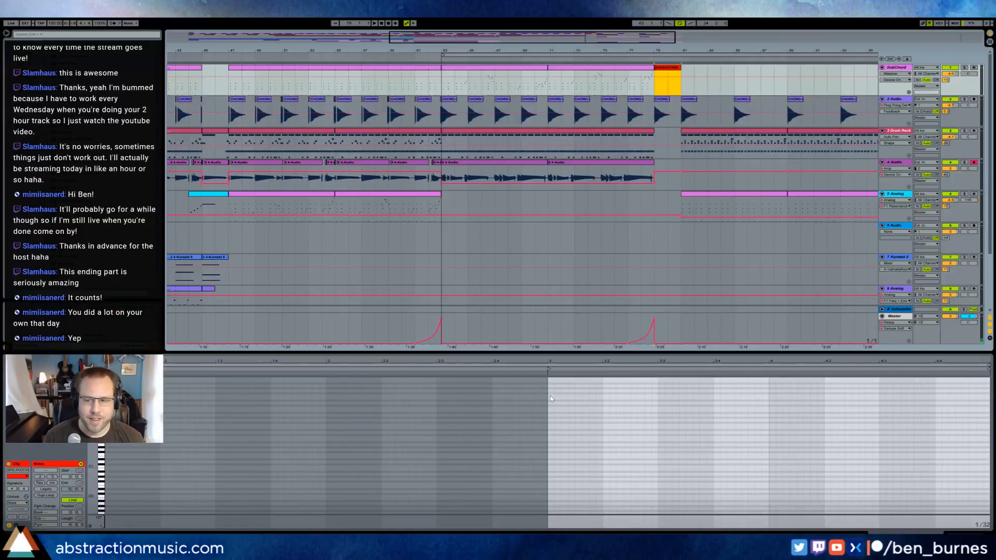
{"action": "left_click", "coordinate": [642, 433]}
{"action": "key", "text": "ctrl+v"}
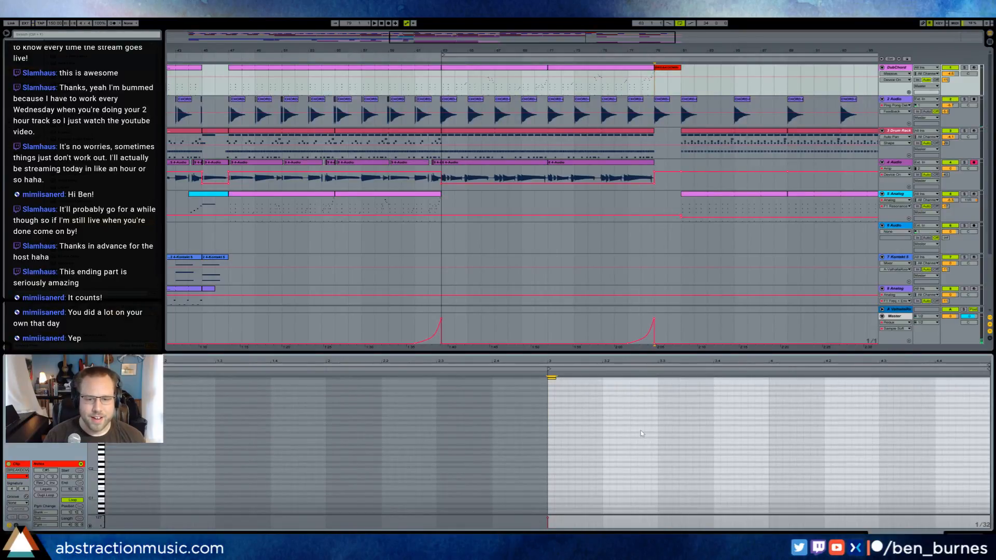
{"action": "key", "text": "space"}
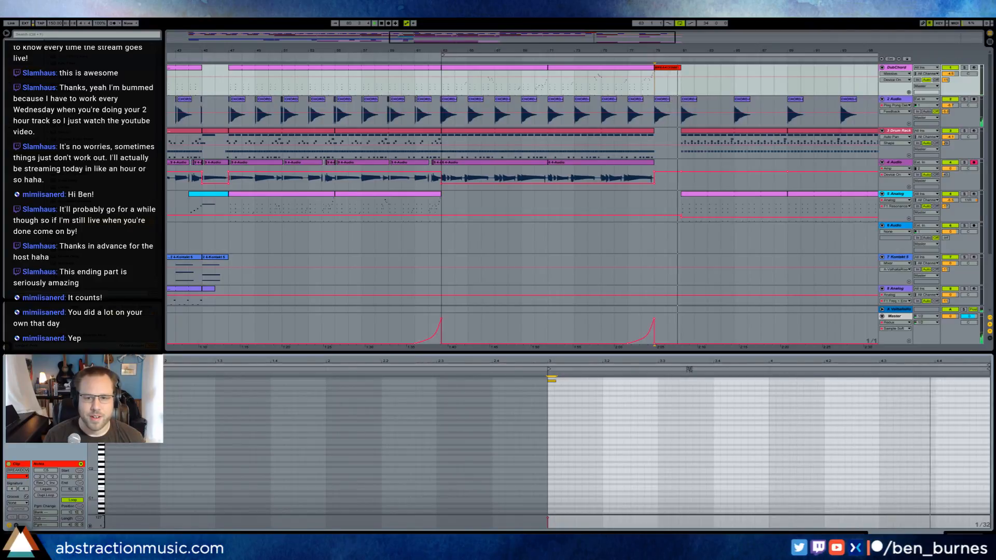
{"action": "key", "text": "shift+Tab"}
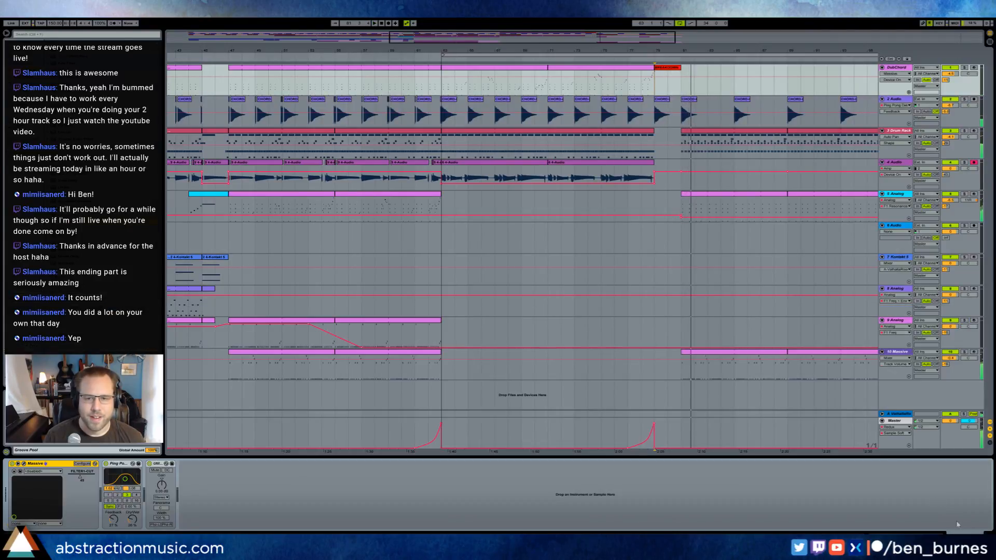
Arm the 7 Kontakt 5 track and record a new keyboard part from bar 63 to bar 79.
{"action": "left_click", "coordinate": [444, 88]}
{"action": "key", "text": "space"}
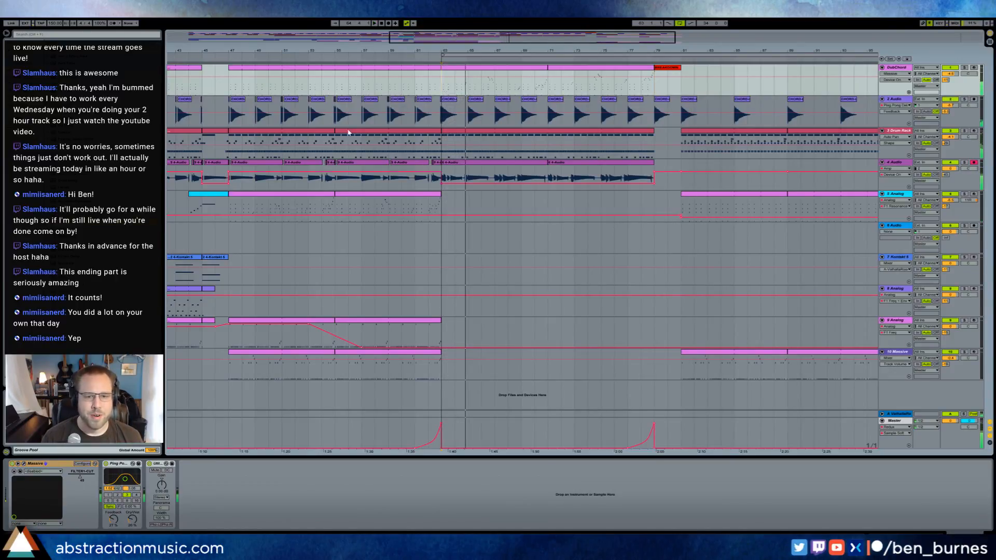
{"action": "left_click", "coordinate": [895, 289]}
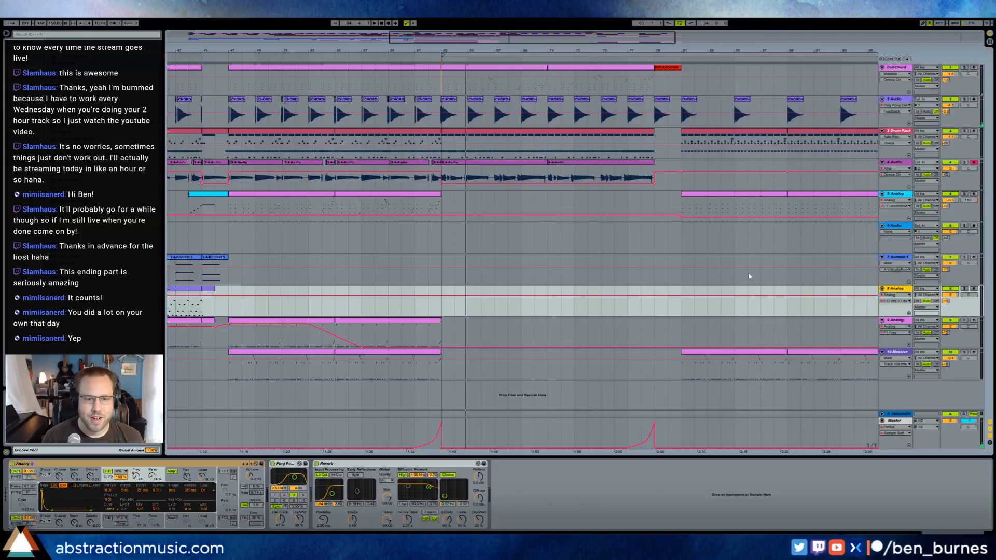
{"action": "left_click", "coordinate": [896, 263]}
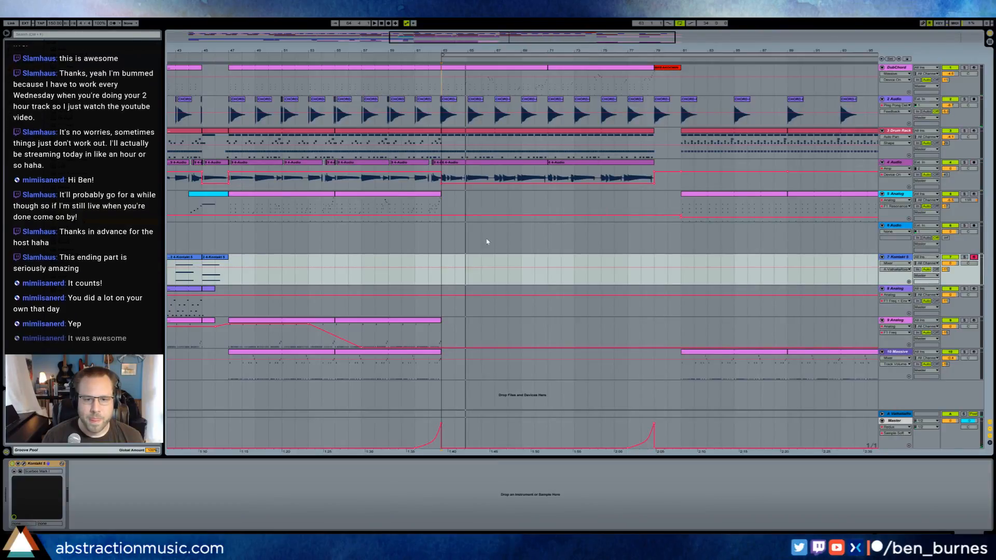
{"action": "key", "text": "space"}
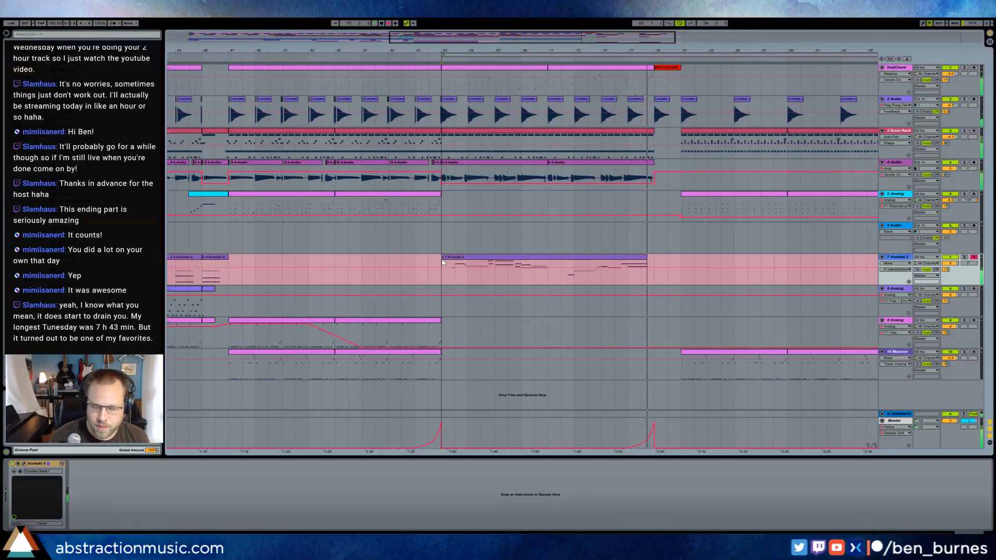
{"action": "key", "text": "space"}
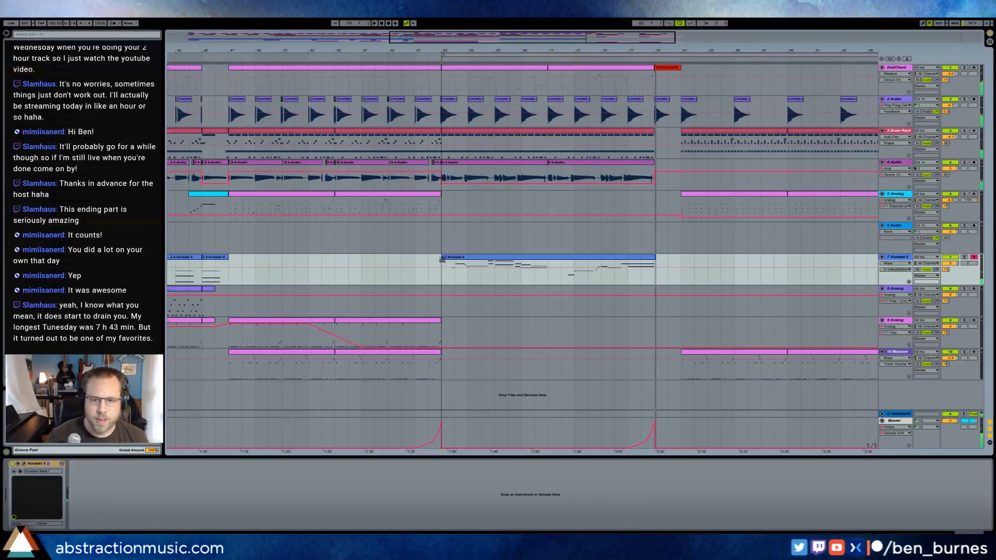
Transpose the notes in the first half of the new Kontakt 5 clip down one octave.
{"action": "double_click", "coordinate": [560, 261]}
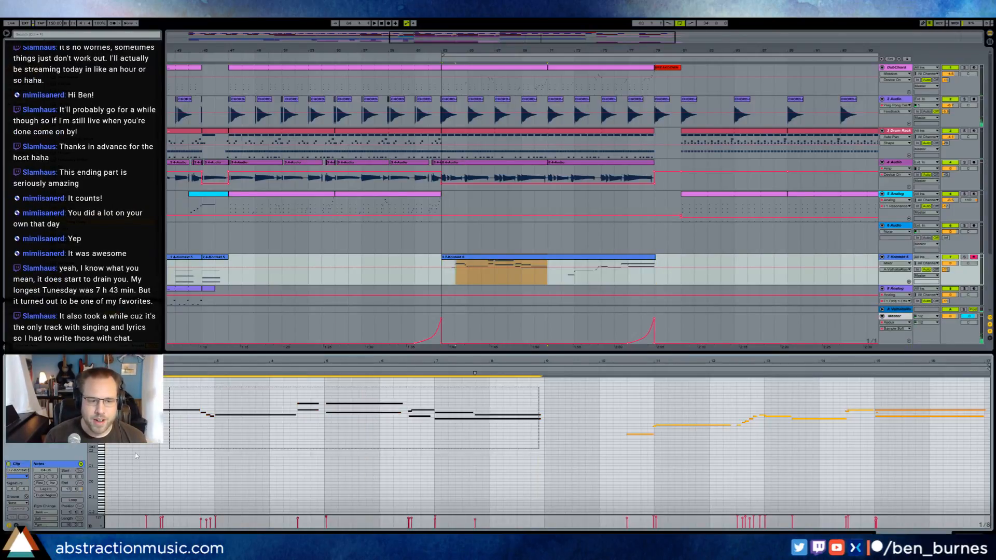
{"action": "key", "text": "shift+Down"}
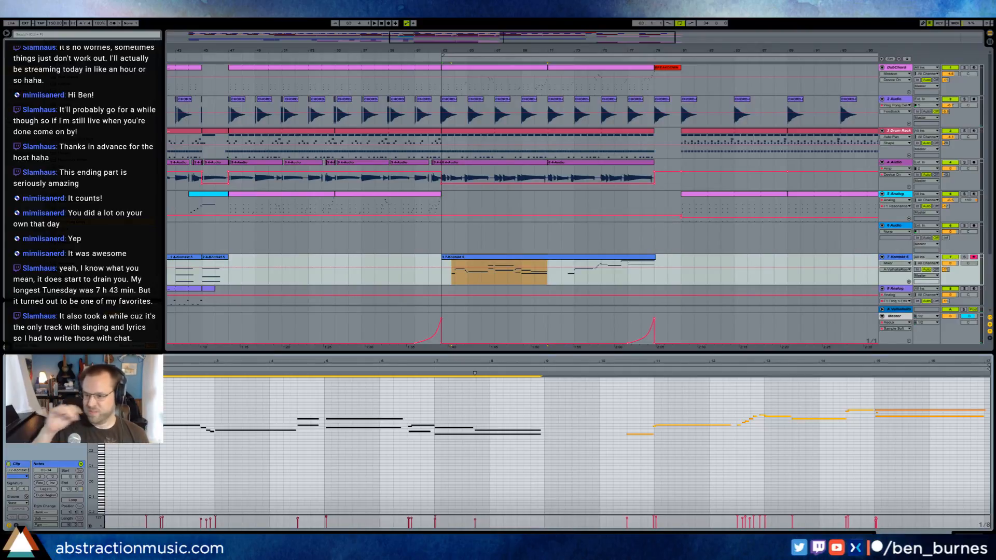
{"action": "left_click", "coordinate": [505, 462]}
{"action": "left_click_drag", "start_coordinate": [92, 425], "coordinate": [124, 446]}
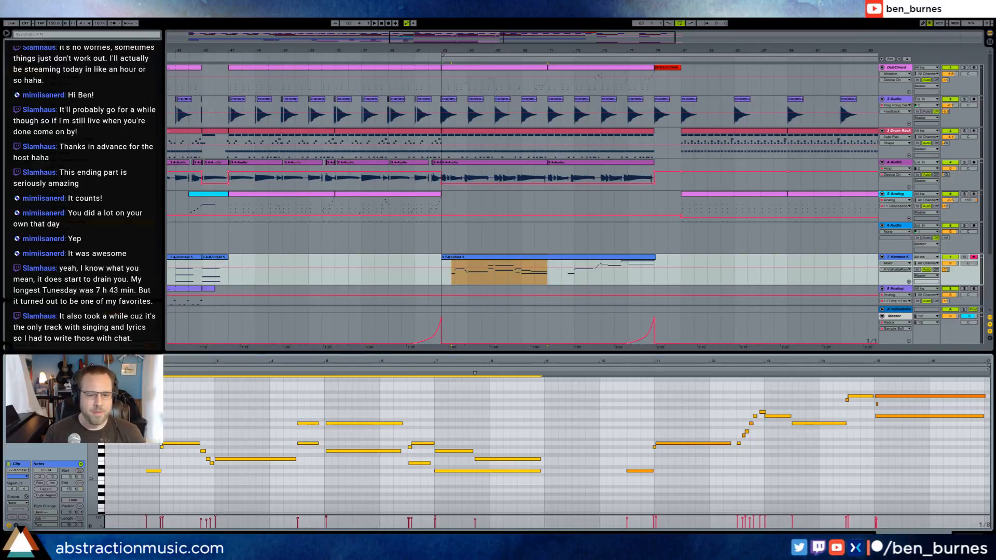
Play the Kontakt 5 clip back and touch up individual notes in its first half.
{"action": "left_click", "coordinate": [275, 497]}
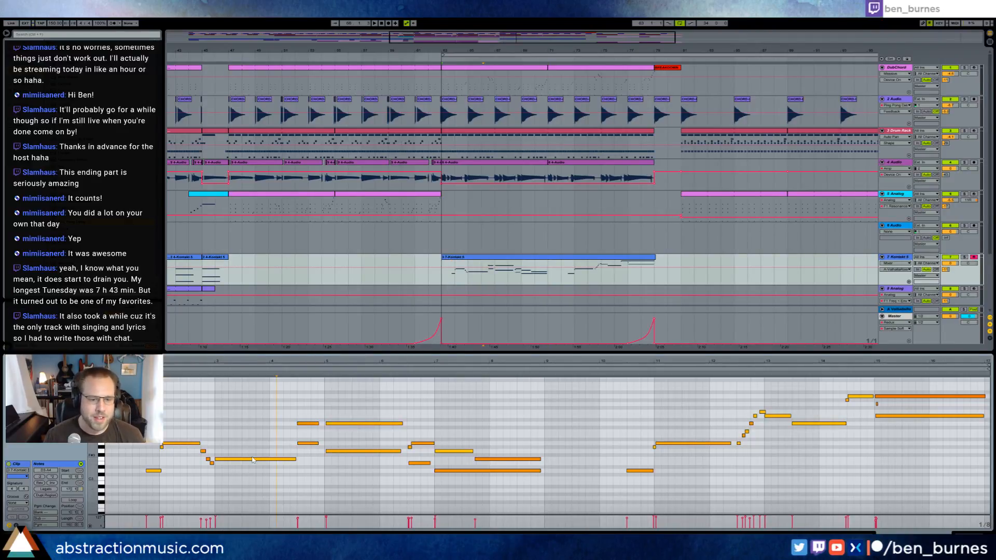
{"action": "key", "text": "space"}
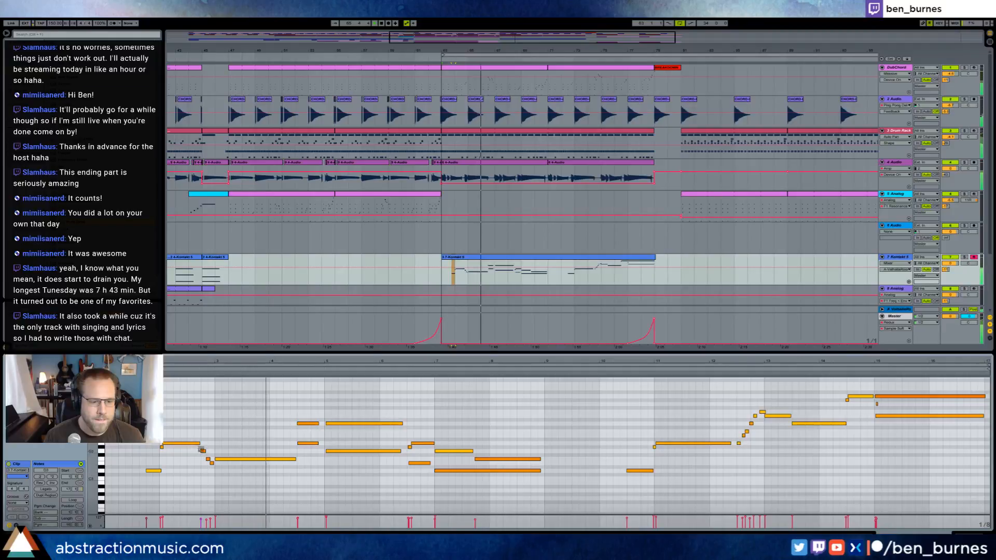
{"action": "left_click_drag", "start_coordinate": [203, 448], "coordinate": [212, 470]}
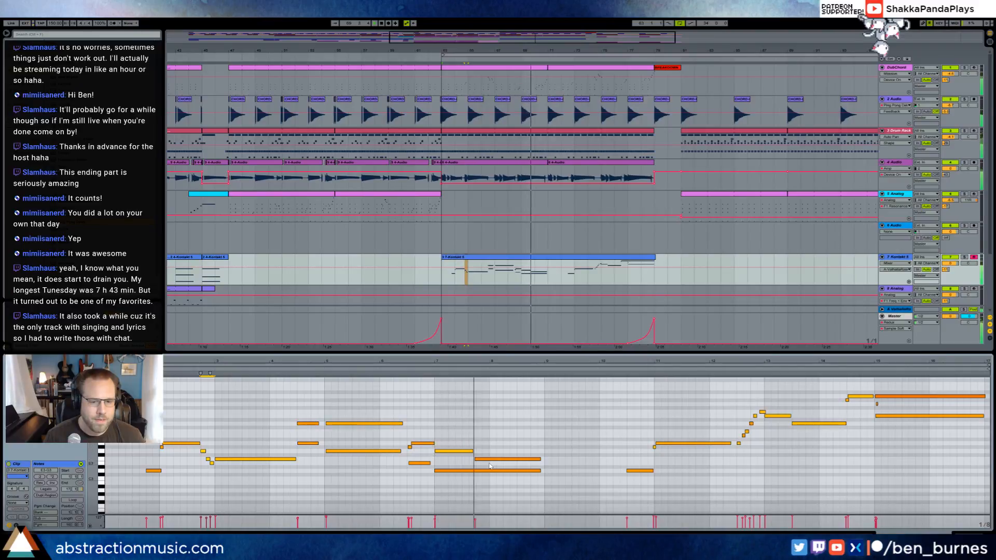
{"action": "left_click_drag", "start_coordinate": [460, 450], "coordinate": [485, 452]}
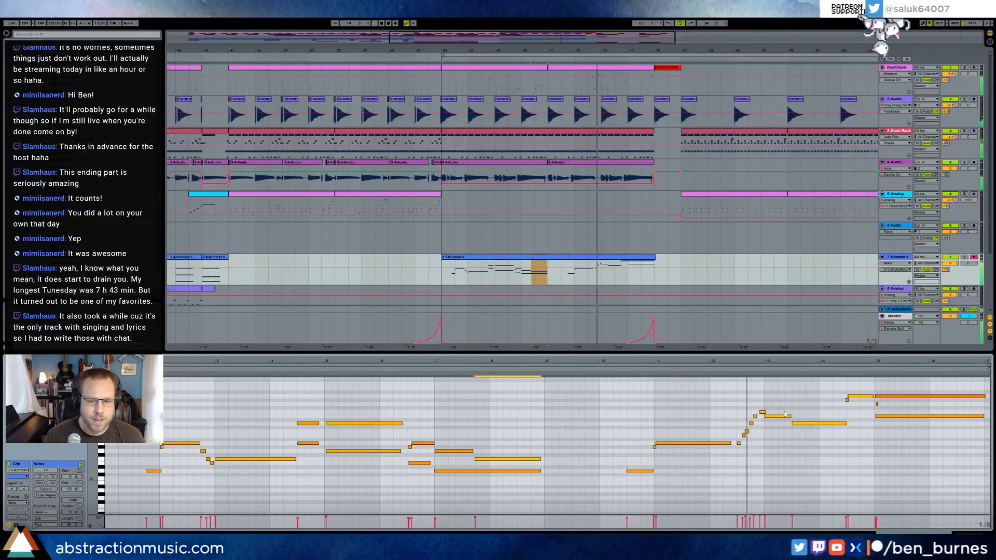
Even out the timing of the ascending run before clip bar 13 and start the long note that follows slightly earlier.
{"action": "scroll", "coordinate": [644, 473], "scroll_direction": "up", "scroll_amount": 3}
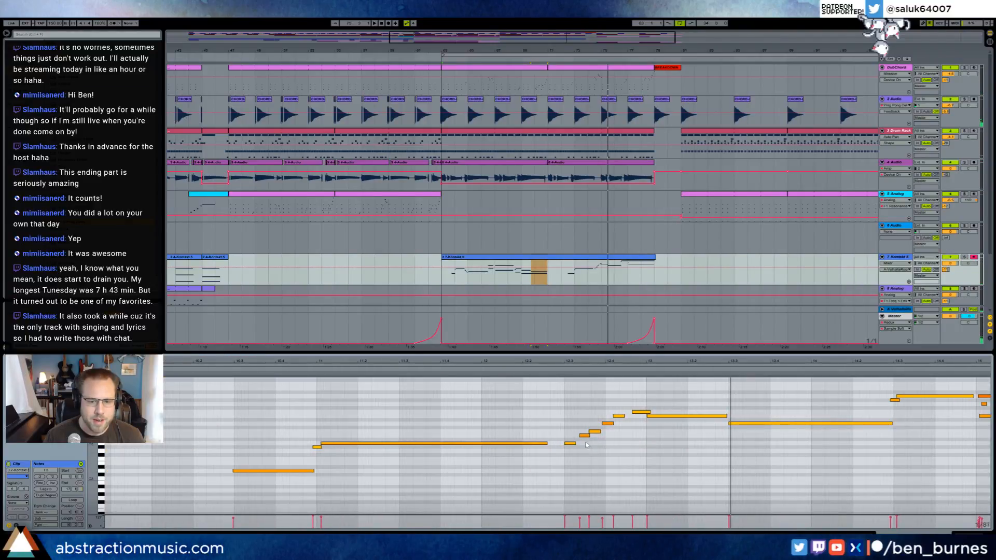
{"action": "left_click", "coordinate": [597, 431]}
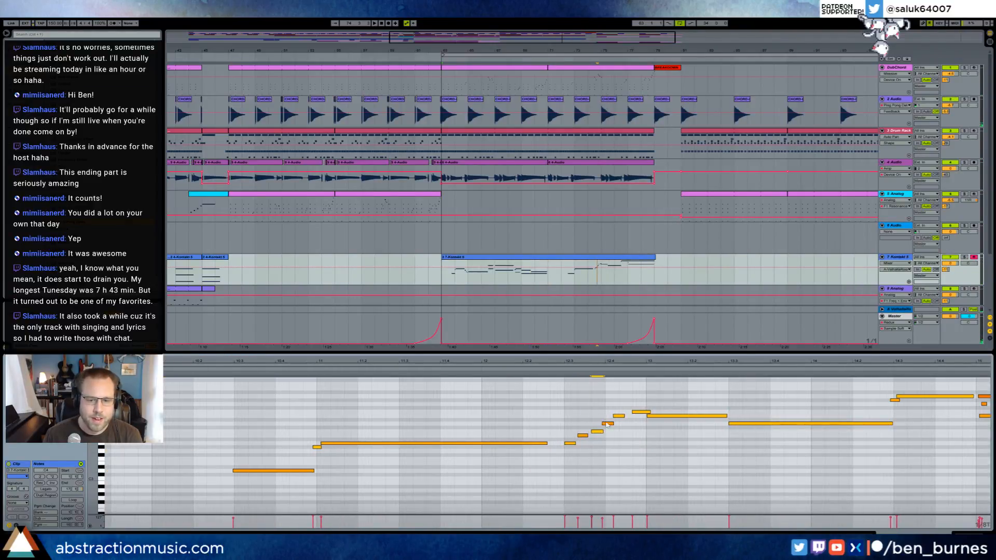
{"action": "left_click_drag", "start_coordinate": [624, 413], "coordinate": [620, 413]}
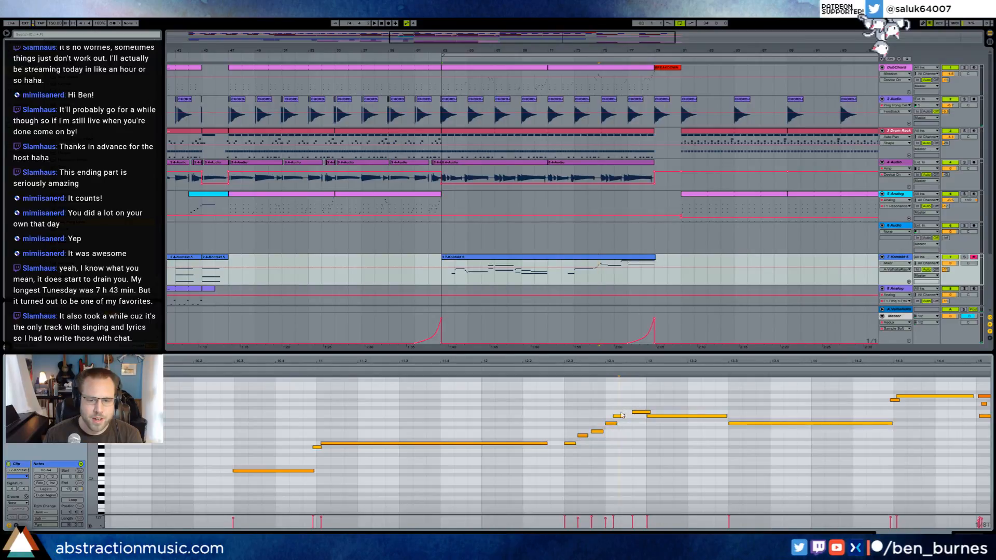
{"action": "key", "text": "space"}
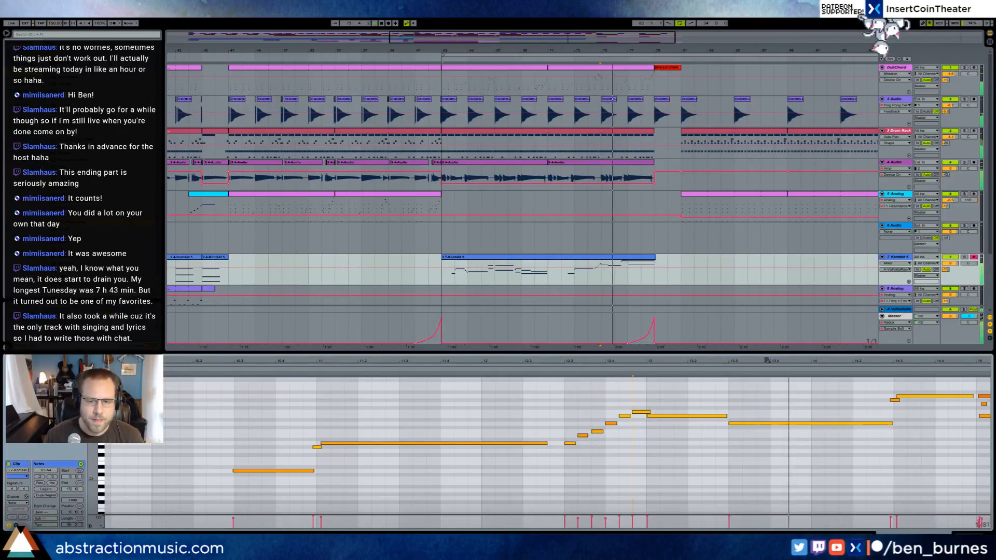
{"action": "left_click_drag", "start_coordinate": [726, 417], "coordinate": [715, 423]}
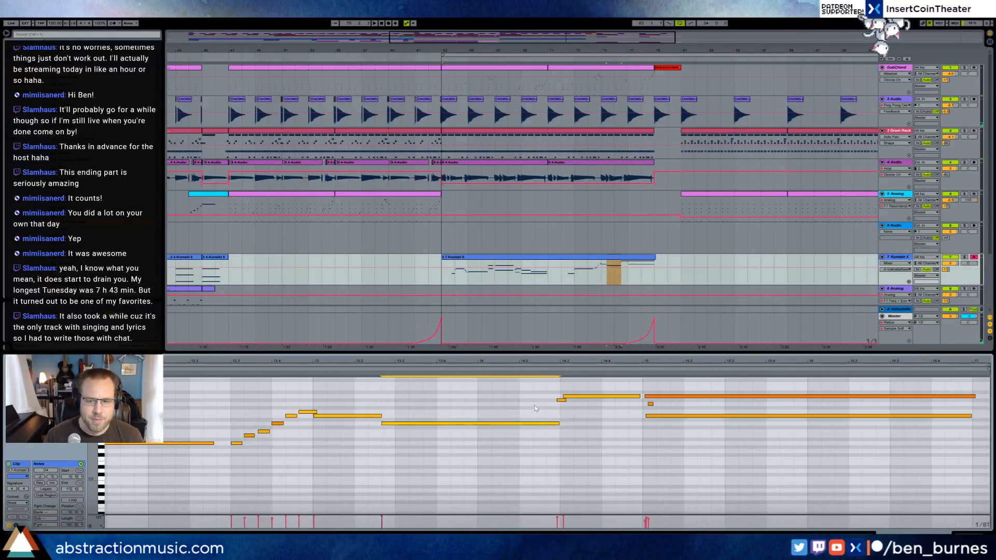
Nudge the grace note and high note in clip bar 14 earlier, and align the final chord and its grace note at clip bar 15.
{"action": "left_click_drag", "start_coordinate": [555, 404], "coordinate": [570, 396]}
{"action": "key", "text": "Left"}
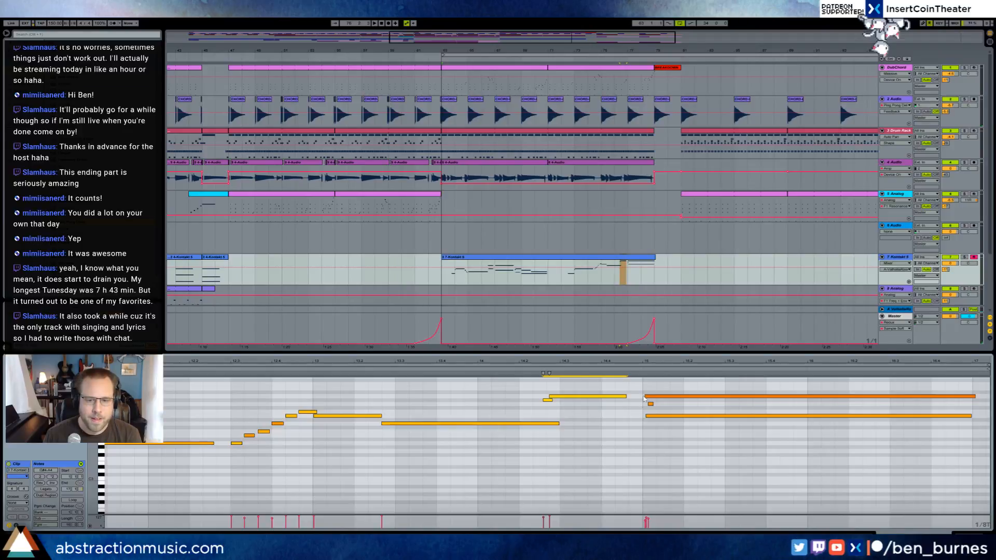
{"action": "left_click_drag", "start_coordinate": [642, 389], "coordinate": [666, 435]}
{"action": "left_click", "coordinate": [647, 404]}
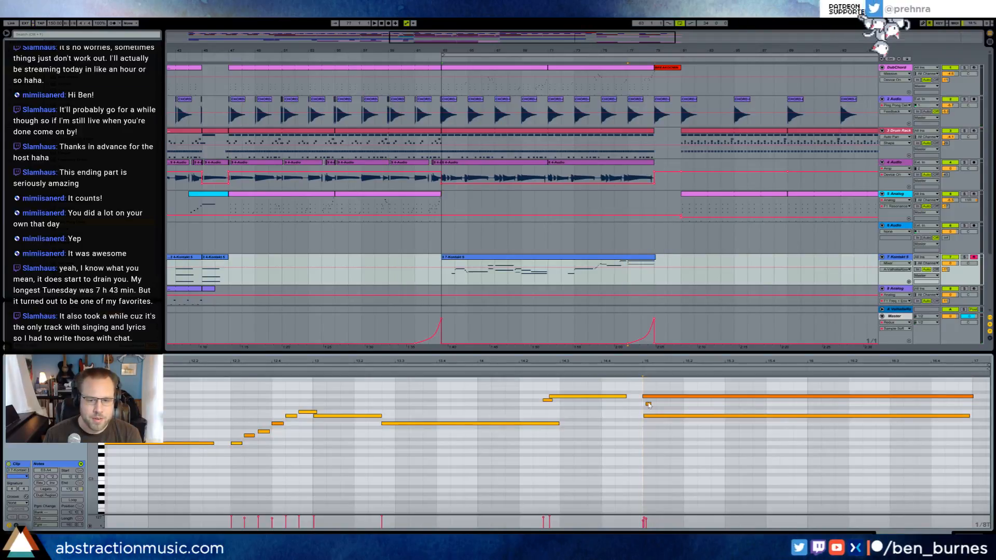
{"action": "key", "text": "minus"}
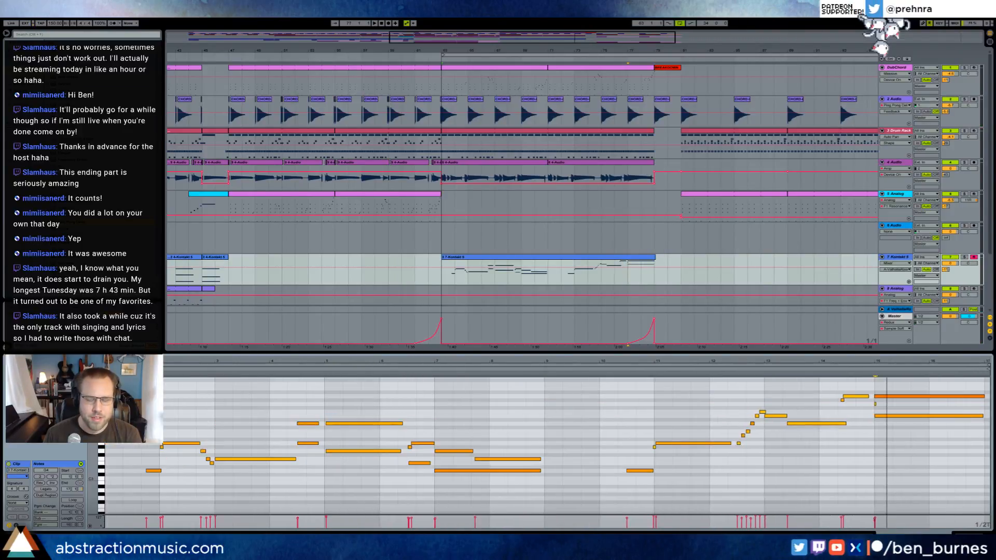
{"action": "left_click", "coordinate": [907, 396]}
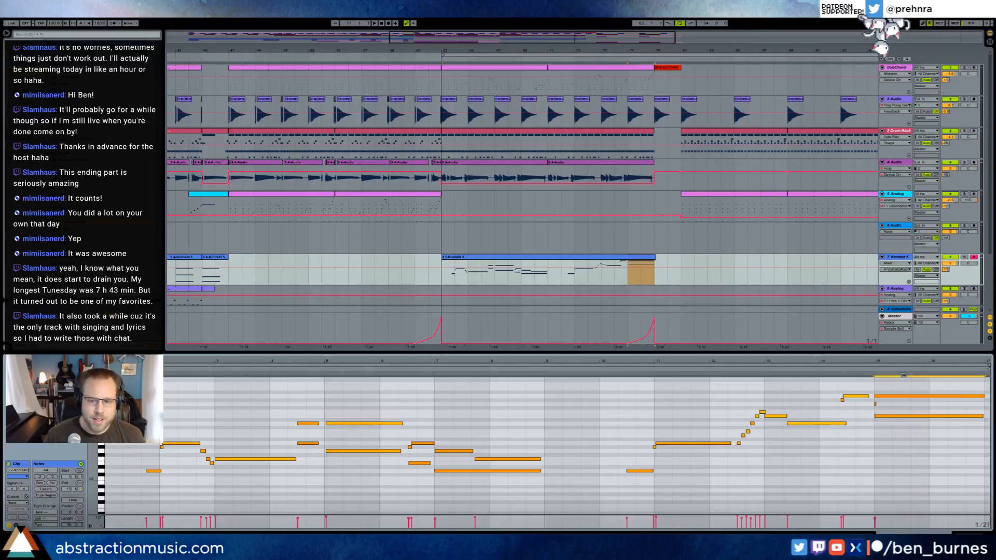
Move the long upper note that starts late in clip bar 7 of the Kontakt 5 clip slightly earlier.
{"action": "left_click", "coordinate": [453, 471]}
{"action": "left_click", "coordinate": [416, 485]}
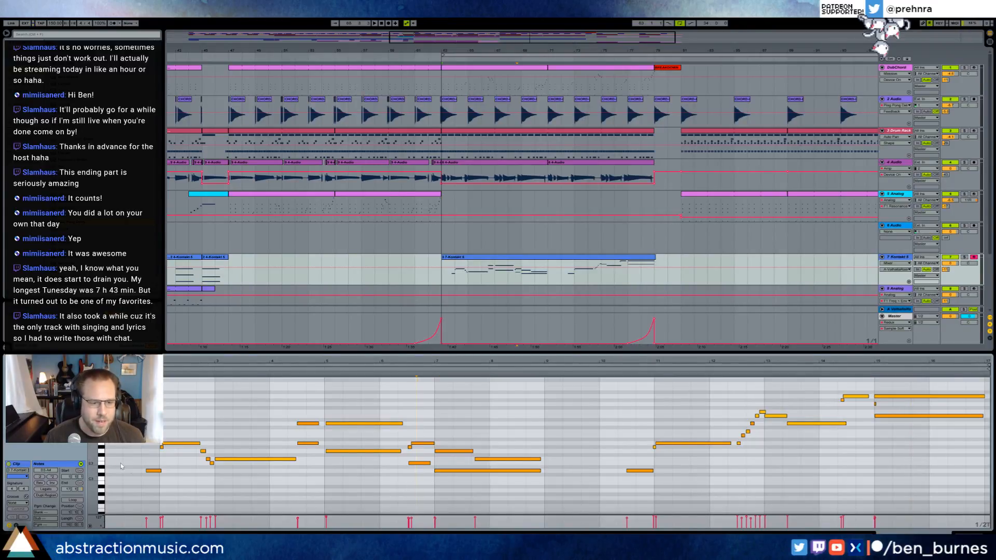
{"action": "mouse_move", "coordinate": [477, 360]}
{"action": "left_mouse_down"}
{"action": "mouse_move", "coordinate": [478, 371]}
{"action": "mouse_move", "coordinate": [478, 359]}
{"action": "left_mouse_up"}
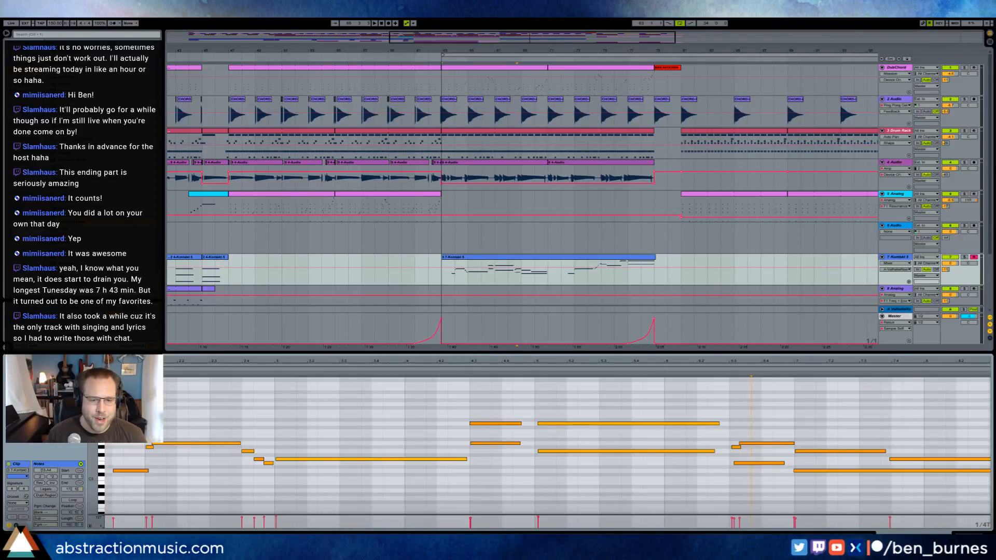
{"action": "left_click_drag", "start_coordinate": [472, 360], "coordinate": [279, 376]}
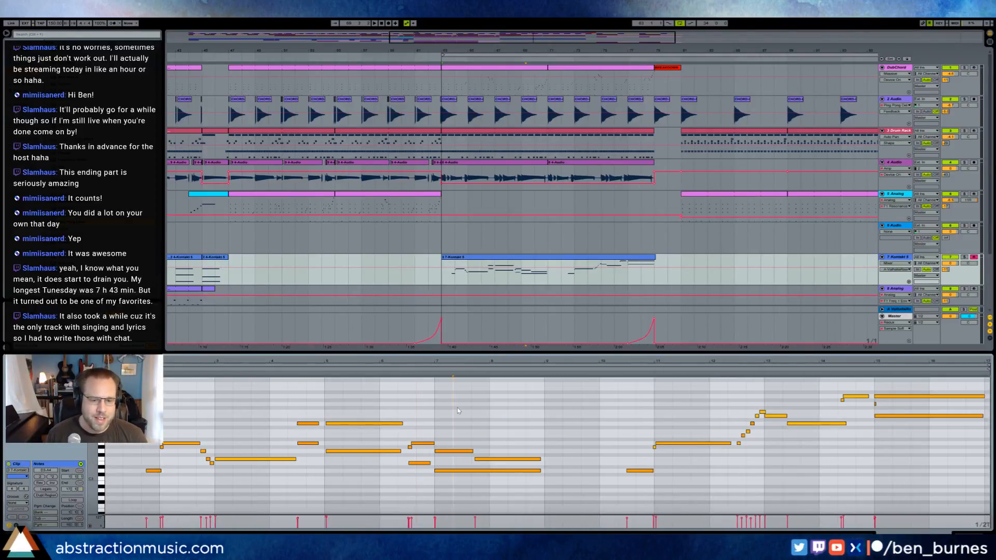
{"action": "left_click_drag", "start_coordinate": [495, 363], "coordinate": [493, 378]}
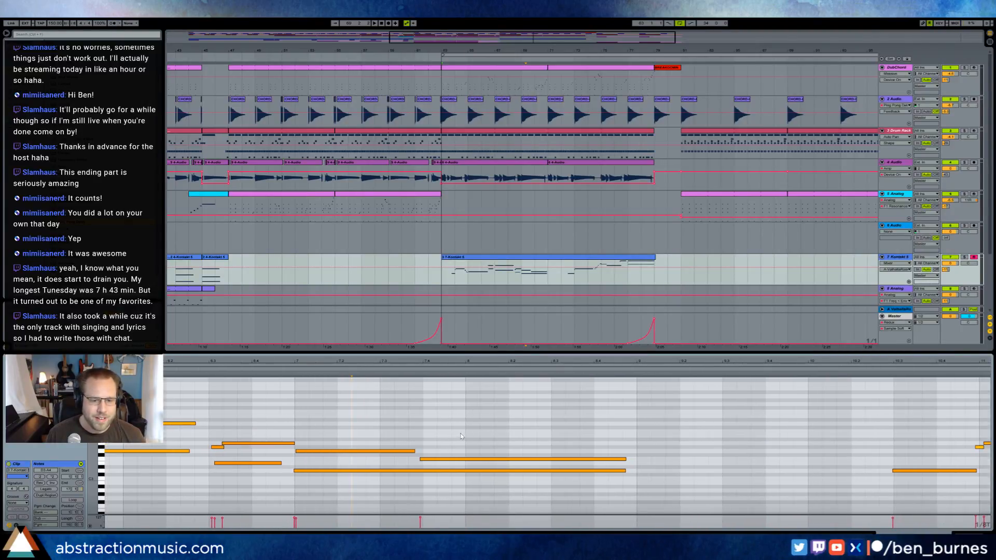
{"action": "left_click_drag", "start_coordinate": [432, 463], "coordinate": [407, 450]}
{"action": "left_click_drag", "start_coordinate": [442, 360], "coordinate": [443, 340]}
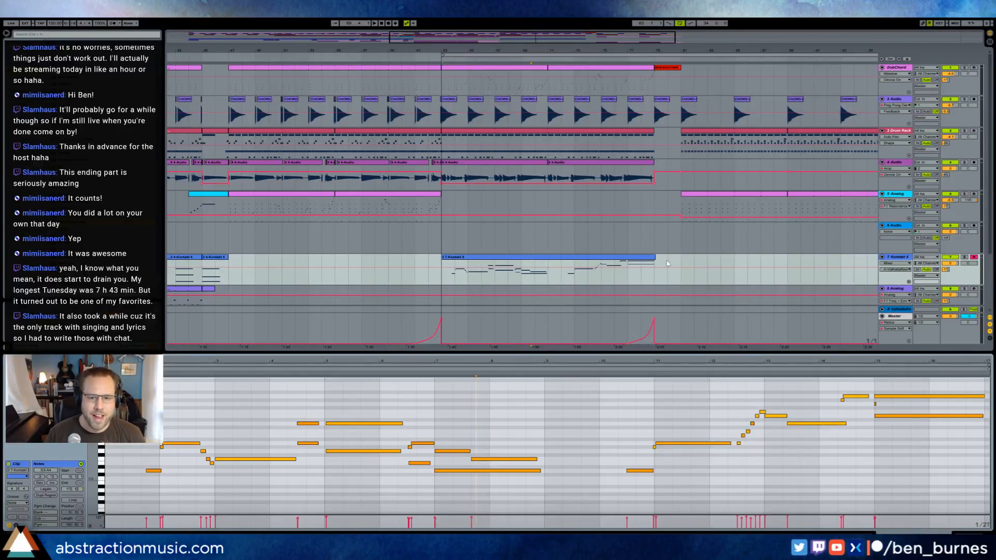
Extend the end of the Kontakt 5 clip from bar 79 to bar 81.
{"action": "left_click_drag", "start_coordinate": [655, 255], "coordinate": [682, 265]}
{"action": "left_click_drag", "start_coordinate": [856, 362], "coordinate": [752, 362]}
{"action": "left_click", "coordinate": [857, 449]}
{"action": "scroll", "coordinate": [627, 436], "scroll_direction": "up", "scroll_amount": 1}
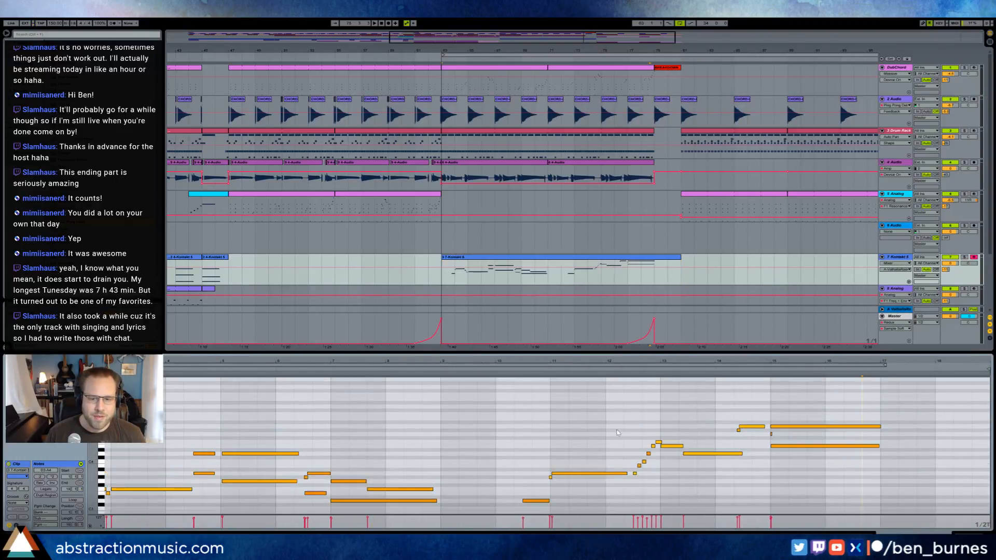
{"action": "left_click", "coordinate": [581, 474]}
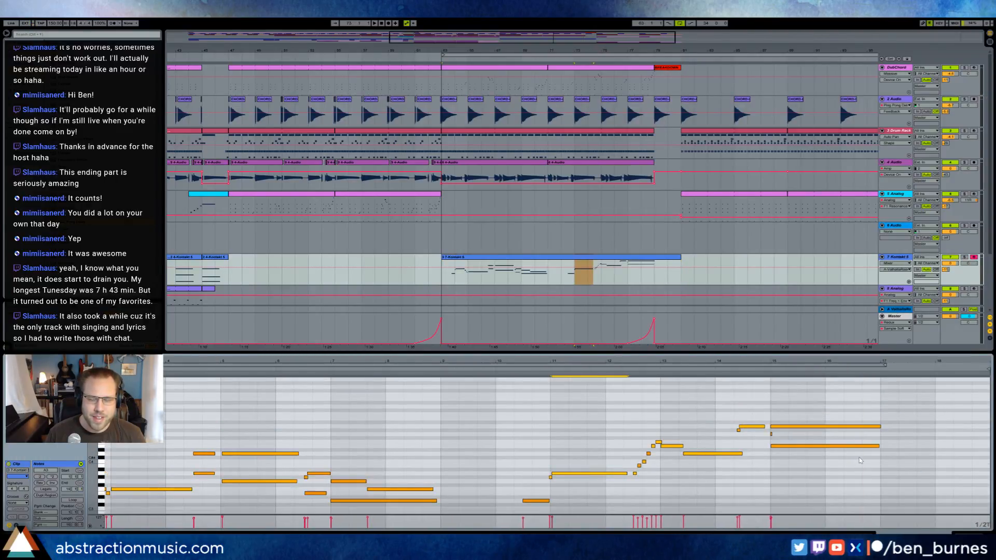
Duplicate the final two-note chord to clip bar 17, raising its upper note a semitone and lowering its lower note two semitones, and play it back.
{"action": "left_click_drag", "start_coordinate": [840, 419], "coordinate": [875, 457]}
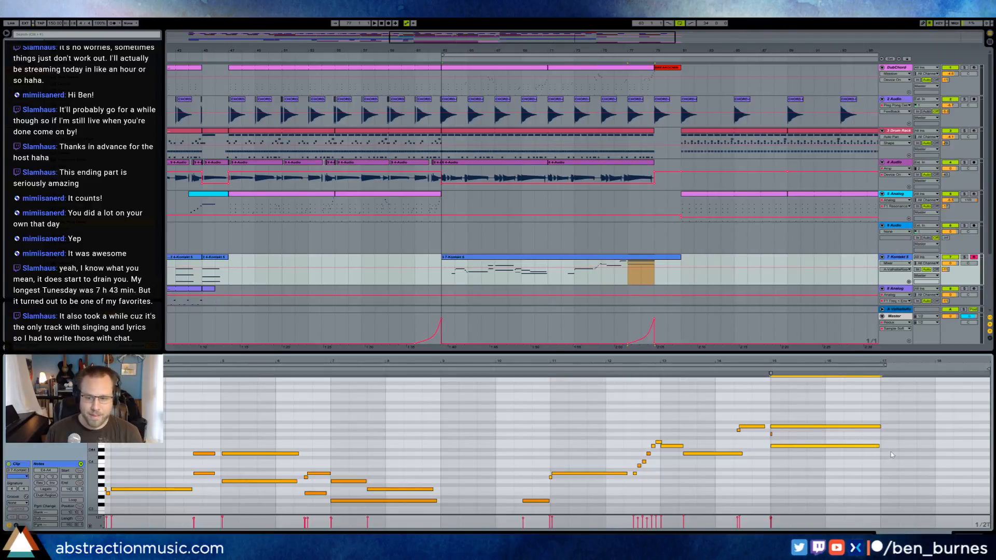
{"action": "key", "text": "ctrl+d"}
{"action": "key", "text": "Down"}
{"action": "key", "text": "Down"}
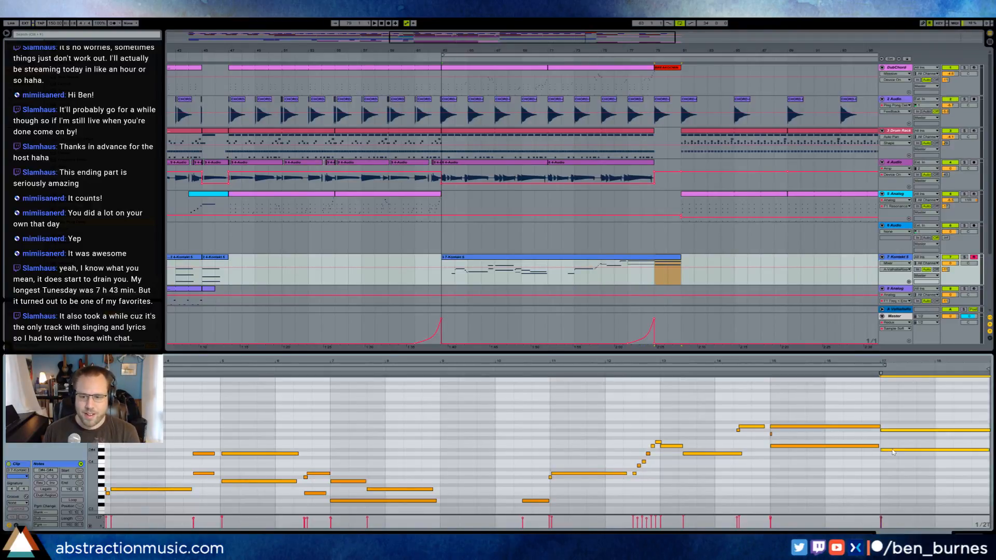
{"action": "left_click_drag", "start_coordinate": [898, 434], "coordinate": [898, 426]}
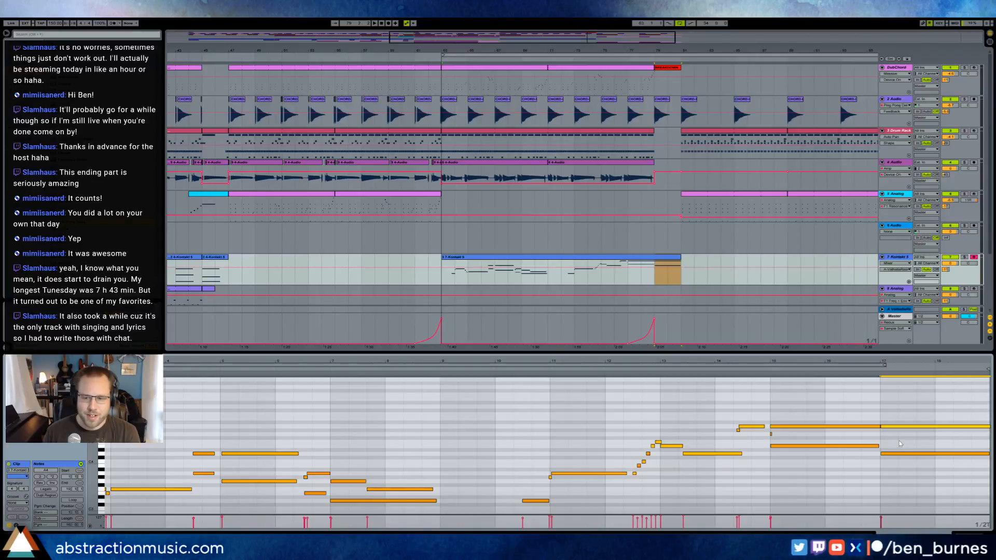
{"action": "key", "text": "Up"}
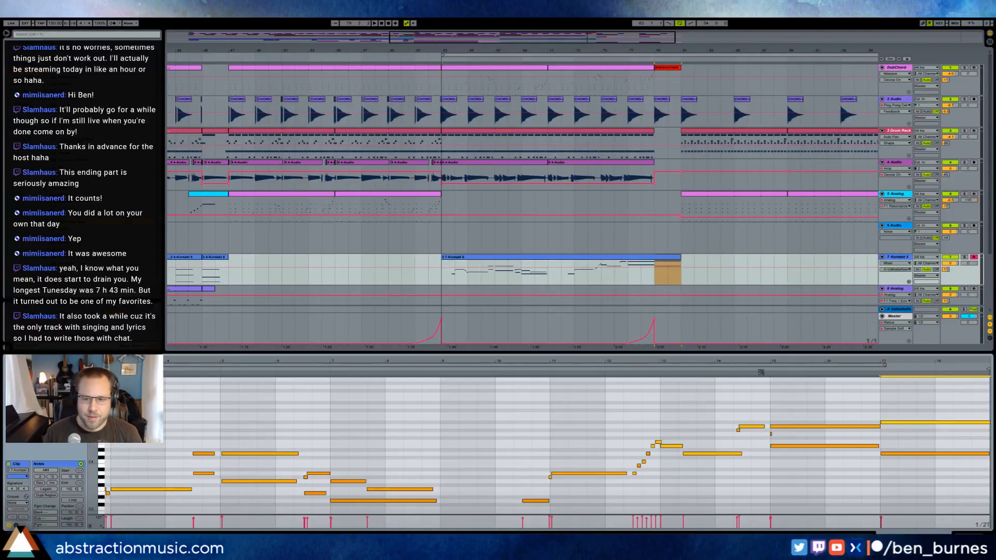
{"action": "left_click", "coordinate": [761, 372]}
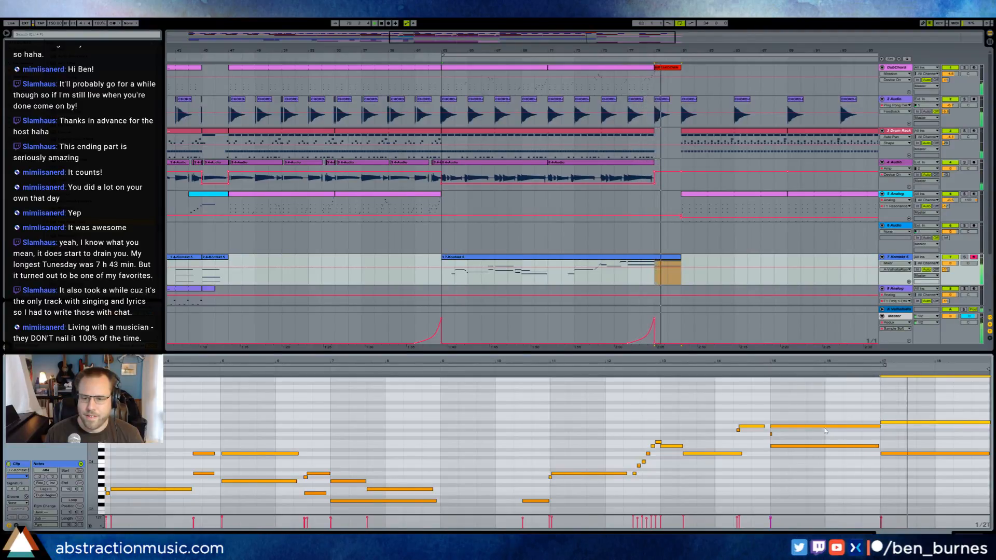
{"action": "left_click", "coordinate": [912, 435]}
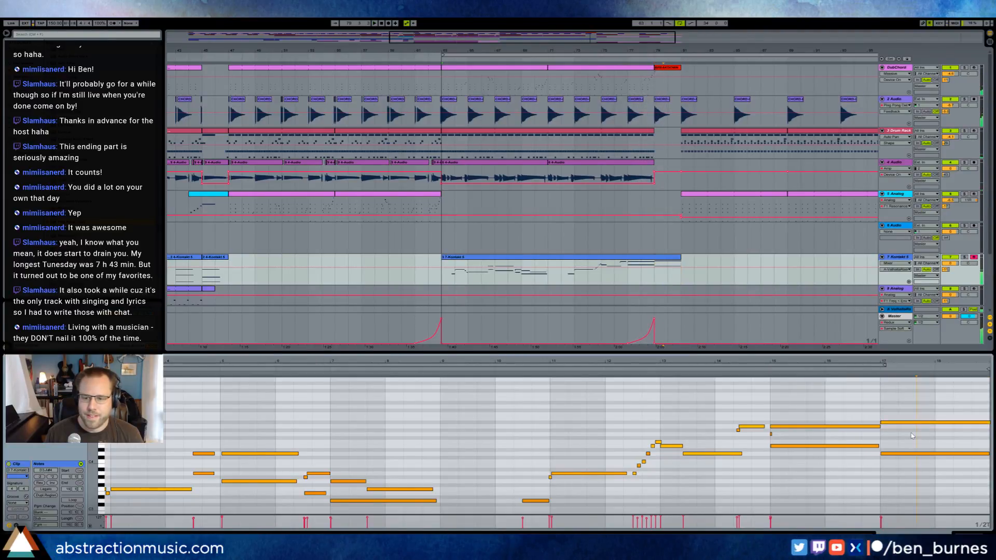
Split the upper note at clip bar 17 into a brief grace note leading into a higher long note, and shorten the grace note slightly.
{"action": "left_click", "coordinate": [986, 423]}
{"action": "mouse_move", "coordinate": [988, 422]}
{"action": "left_mouse_down"}
{"action": "mouse_move", "coordinate": [888, 422]}
{"action": "mouse_move", "coordinate": [986, 416]}
{"action": "left_mouse_up"}
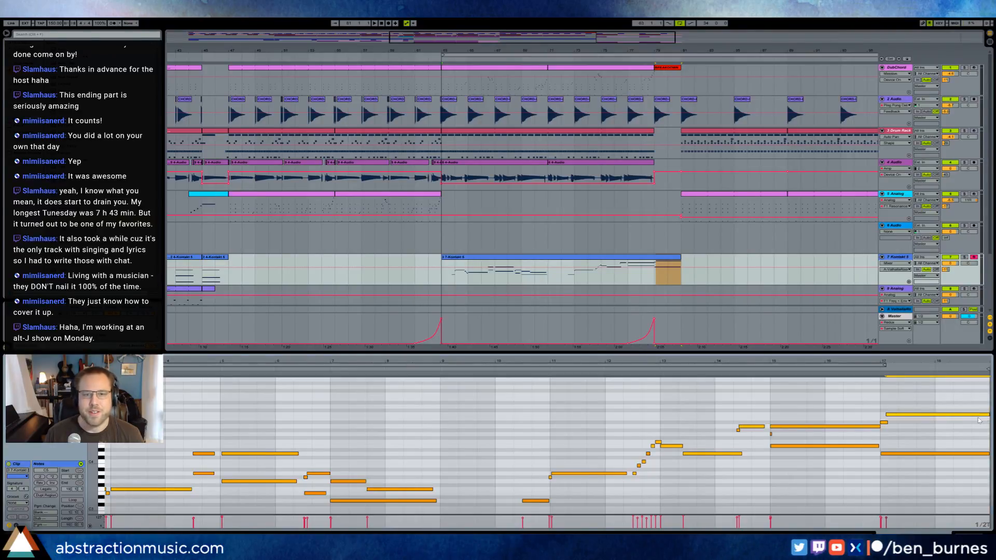
{"action": "left_click", "coordinate": [871, 376]}
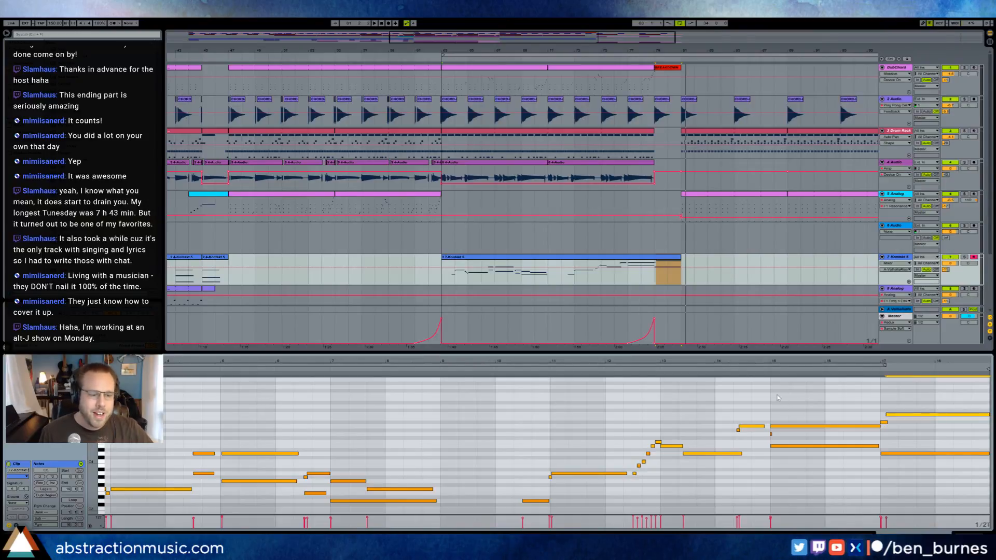
{"action": "left_click", "coordinate": [885, 422]}
{"action": "left_click", "coordinate": [887, 415]}
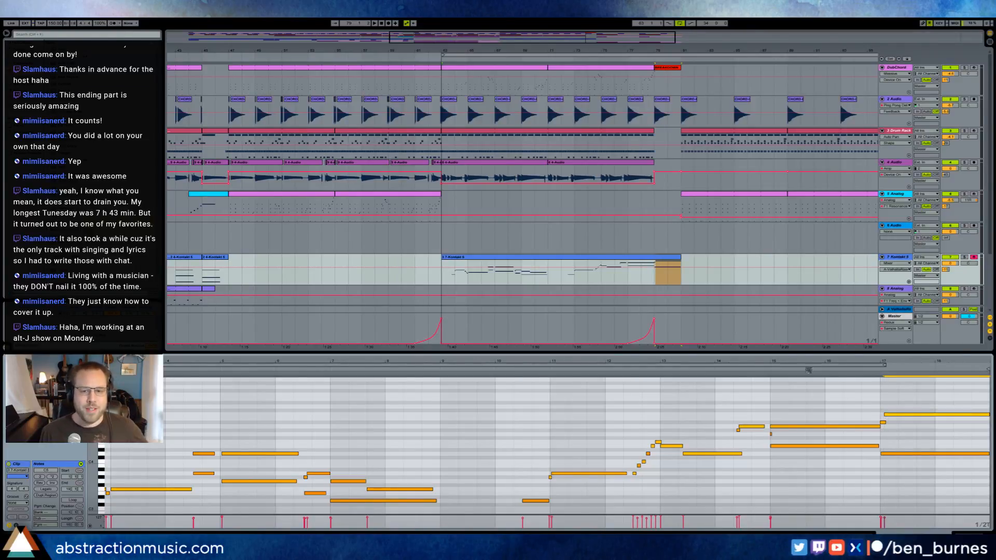
Create a one-bar Drum Rack clip at bar 80, assign it a groove, and add three consecutive sixteenth-note hits starting on beat 4.
{"action": "left_click", "coordinate": [677, 141]}
{"action": "key", "text": "ctrl+shift+m"}
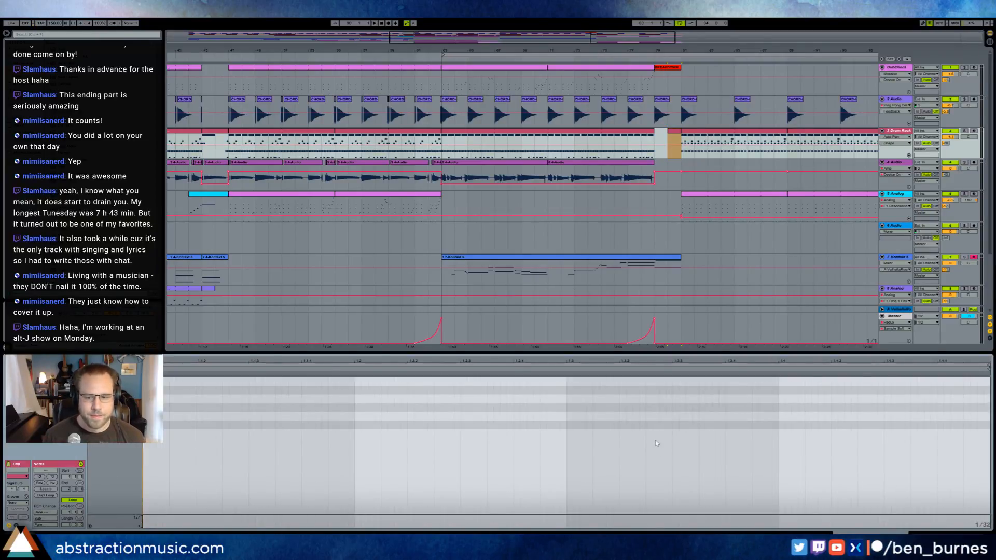
{"action": "left_click", "coordinate": [23, 503]}
{"action": "left_click", "coordinate": [23, 518]}
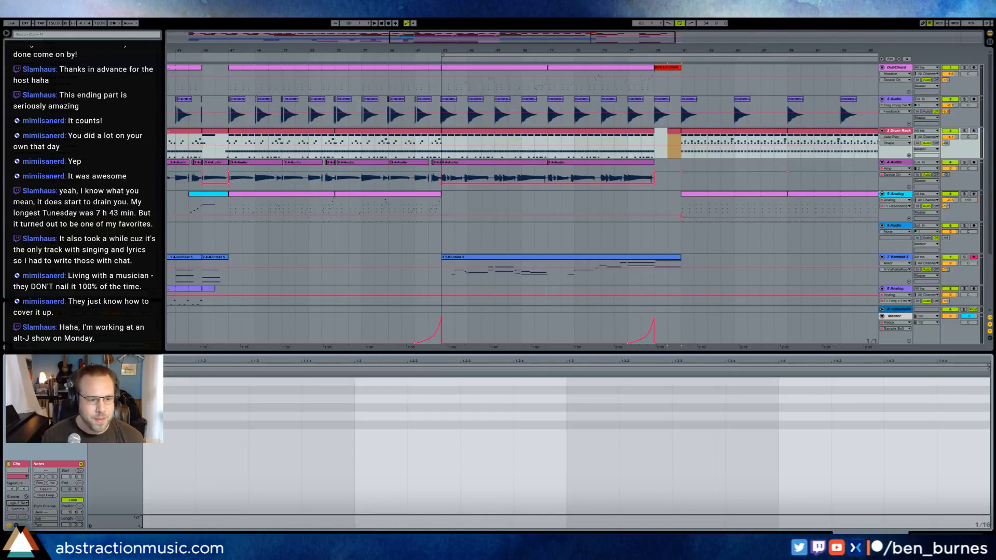
{"action": "double_click", "coordinate": [801, 400]}
{"action": "key", "text": "ctrl+d"}
{"action": "key", "text": "ctrl+d"}
{"action": "key", "text": "space"}
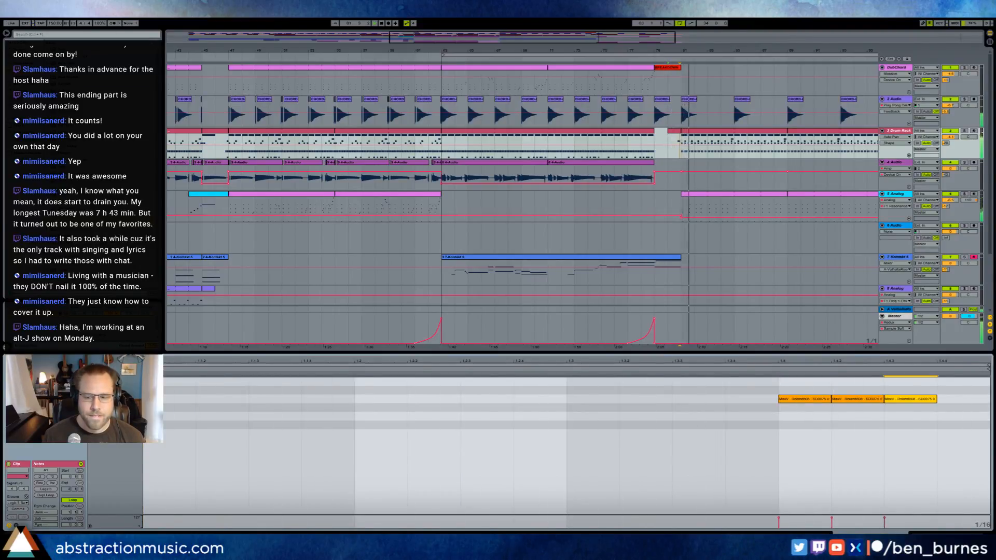
Delete the DubChord clip at bars 79 to 81 and play the arrangement from just before bar 47.
{"action": "key", "text": "shift+Tab"}
{"action": "left_click_drag", "start_coordinate": [662, 52], "coordinate": [709, 41]}
{"action": "left_click", "coordinate": [710, 68]}
{"action": "key", "text": "Delete"}
{"action": "key", "text": "space"}
{"action": "left_click_drag", "start_coordinate": [417, 54], "coordinate": [289, 54]}
{"action": "left_click", "coordinate": [282, 61]}
{"action": "left_click", "coordinate": [680, 23]}
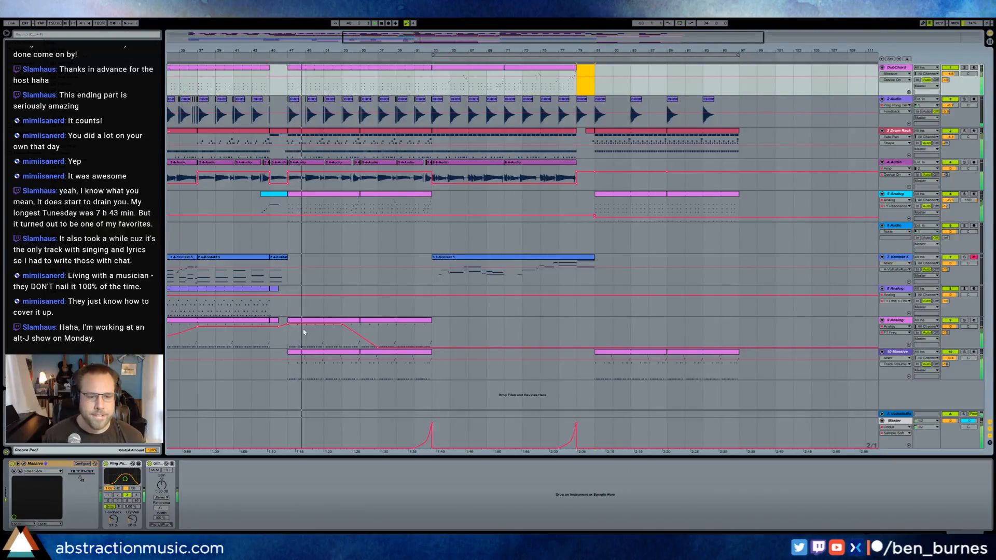
Continue the 9-Analog part from bar 63 to bar 79.
{"action": "left_click", "coordinate": [427, 320]}
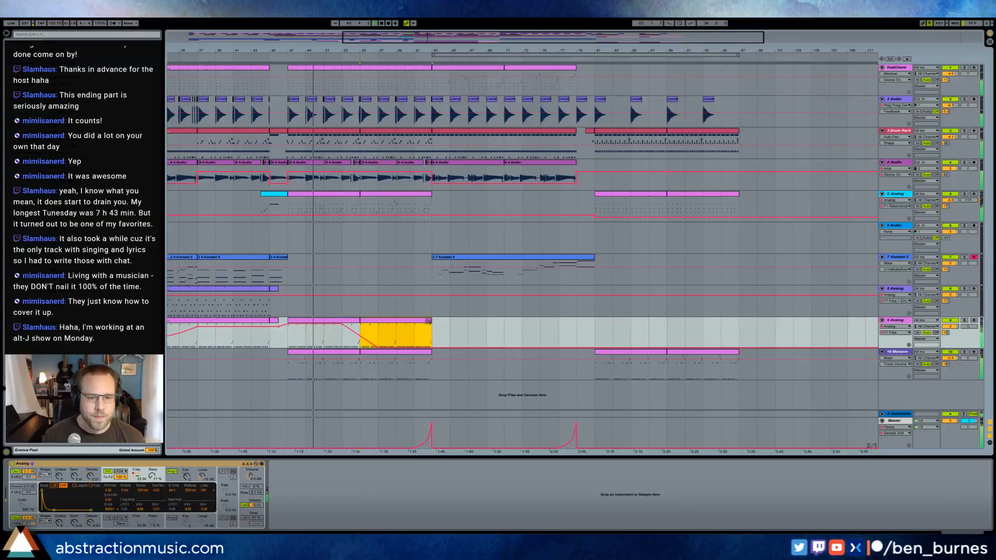
{"action": "left_click_drag", "start_coordinate": [437, 321], "coordinate": [576, 336]}
{"action": "left_click", "coordinate": [541, 336]}
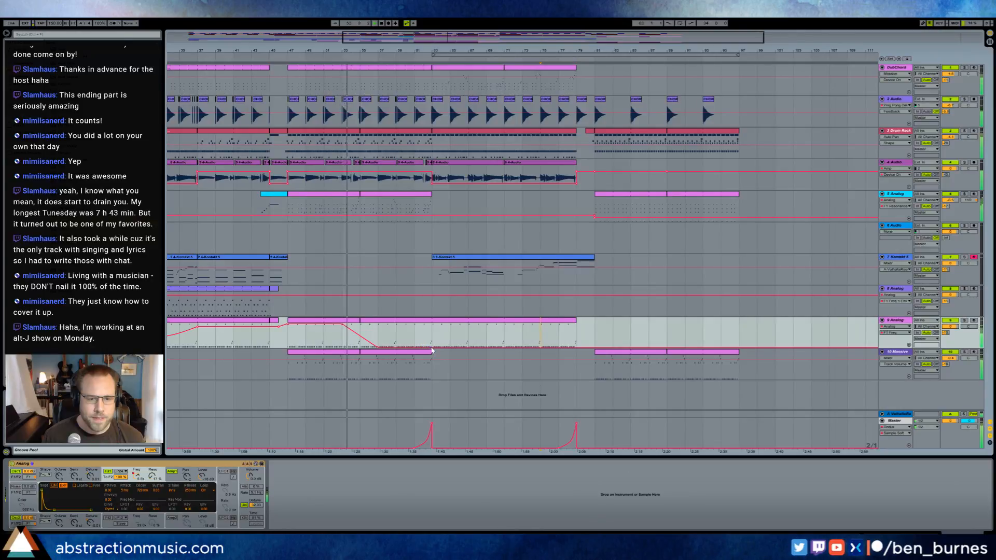
Raise the 9-Analog filter frequency automation over bars 63 to 79 with a short ramp down after it, and extend the clip slightly past bar 79.
{"action": "mouse_move", "coordinate": [433, 342]}
{"action": "left_mouse_down"}
{"action": "mouse_move", "coordinate": [574, 335]}
{"action": "mouse_move", "coordinate": [582, 349]}
{"action": "left_mouse_up"}
{"action": "left_click", "coordinate": [560, 331]}
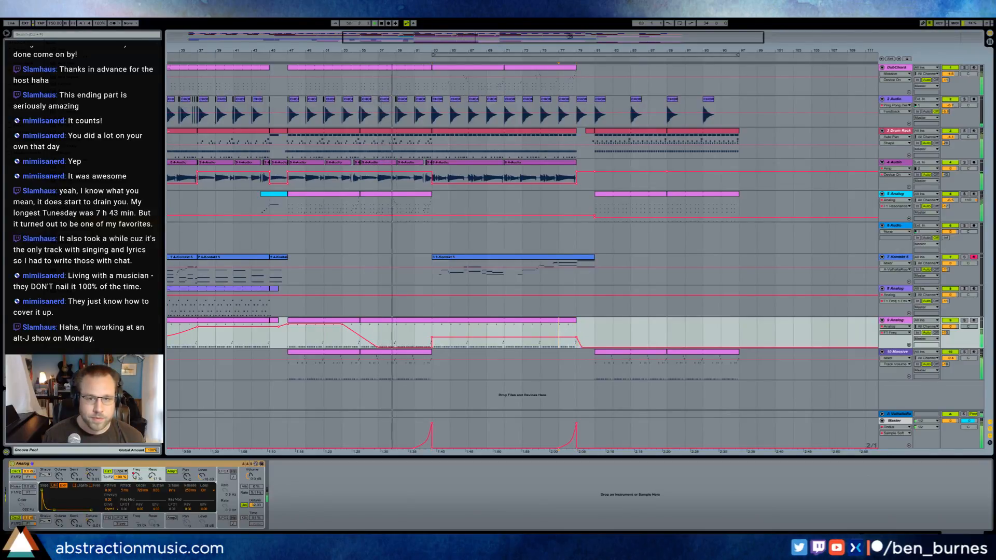
{"action": "left_click_drag", "start_coordinate": [504, 37], "coordinate": [584, 64]}
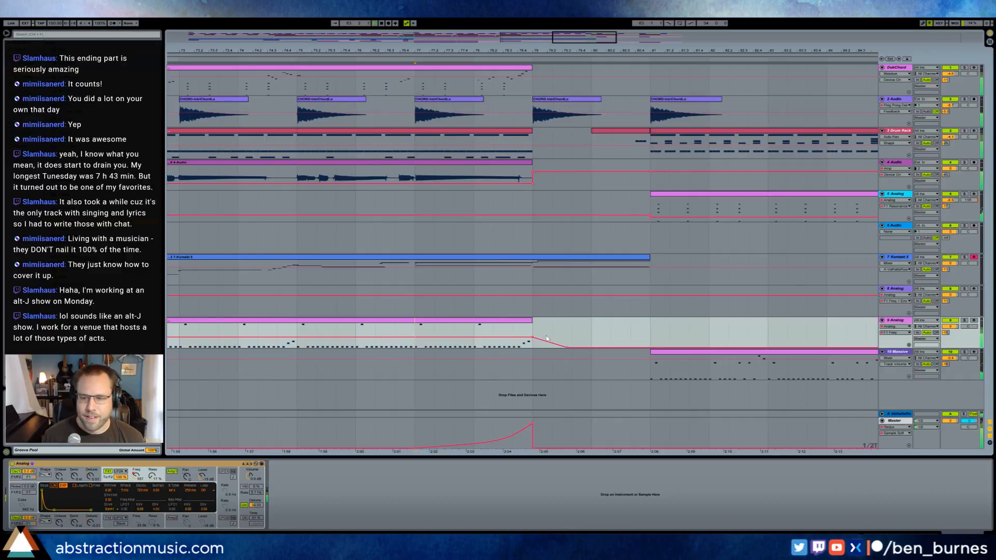
{"action": "mouse_move", "coordinate": [535, 325]}
{"action": "left_mouse_down"}
{"action": "mouse_move", "coordinate": [547, 337]}
{"action": "mouse_move", "coordinate": [537, 327]}
{"action": "left_mouse_up"}
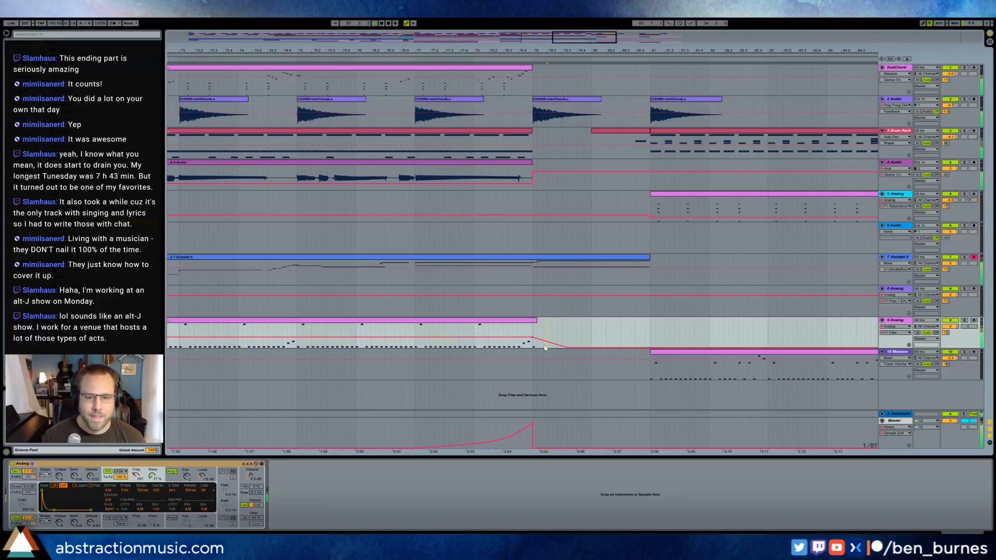
{"action": "left_click_drag", "start_coordinate": [588, 43], "coordinate": [556, 44]}
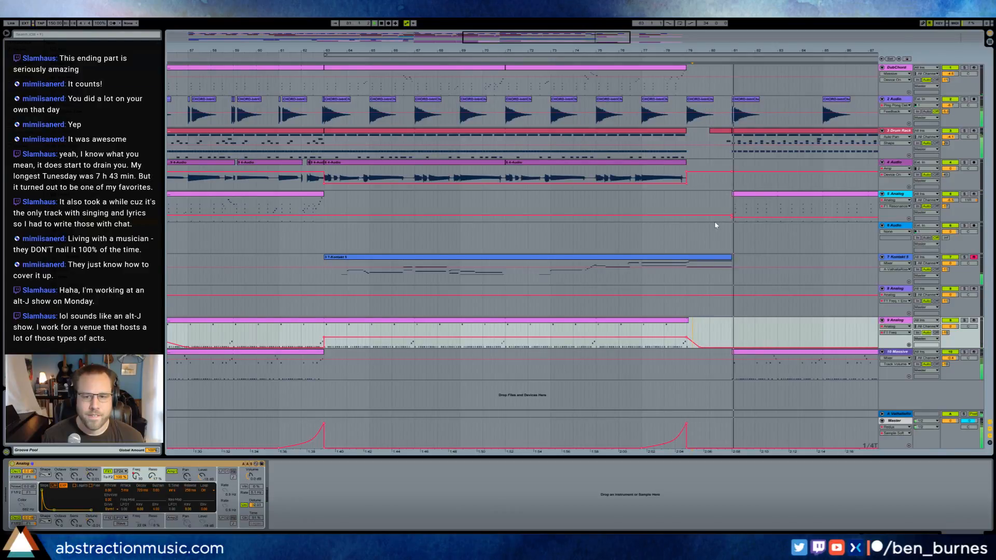
Shorten the two long notes at clip bar 17 of the Kontakt 5 clip so they end during bar 80, and play the transition.
{"action": "left_click_drag", "start_coordinate": [683, 50], "coordinate": [484, 241]}
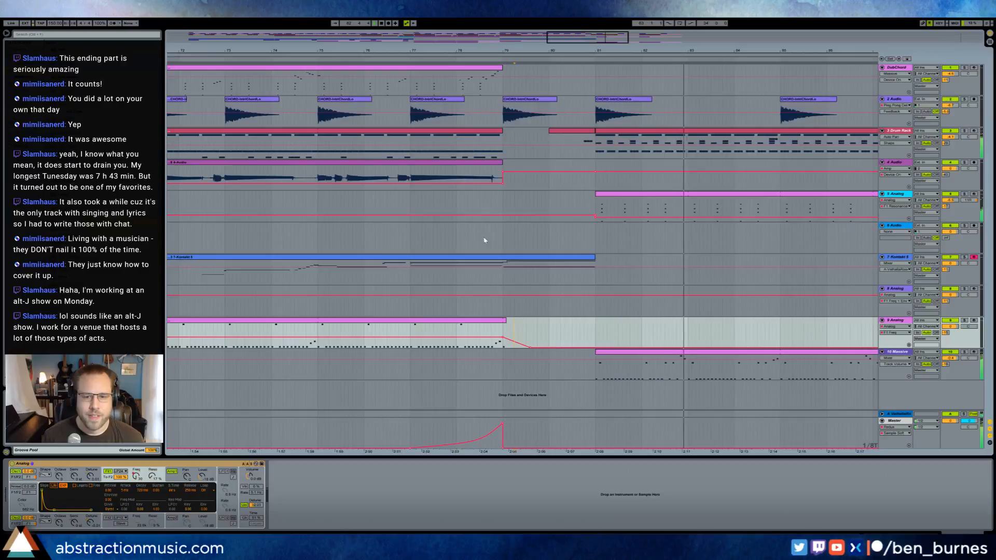
{"action": "left_click", "coordinate": [595, 258]}
{"action": "double_click", "coordinate": [595, 258]}
{"action": "left_click_drag", "start_coordinate": [937, 396], "coordinate": [951, 468]}
{"action": "key", "text": "shift+Left"}
{"action": "key", "text": "shift+Left"}
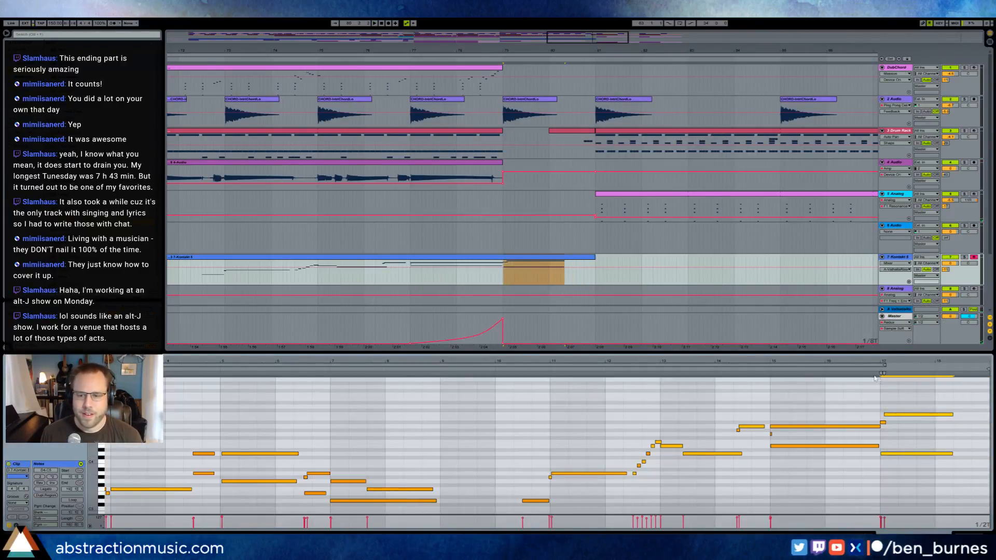
{"action": "key", "text": "space"}
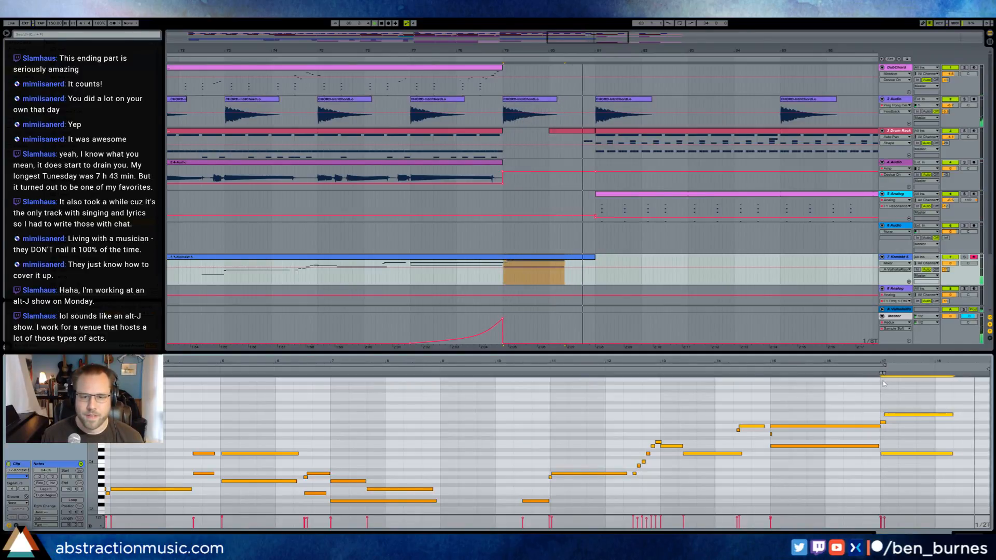
{"action": "left_click", "coordinate": [652, 254]}
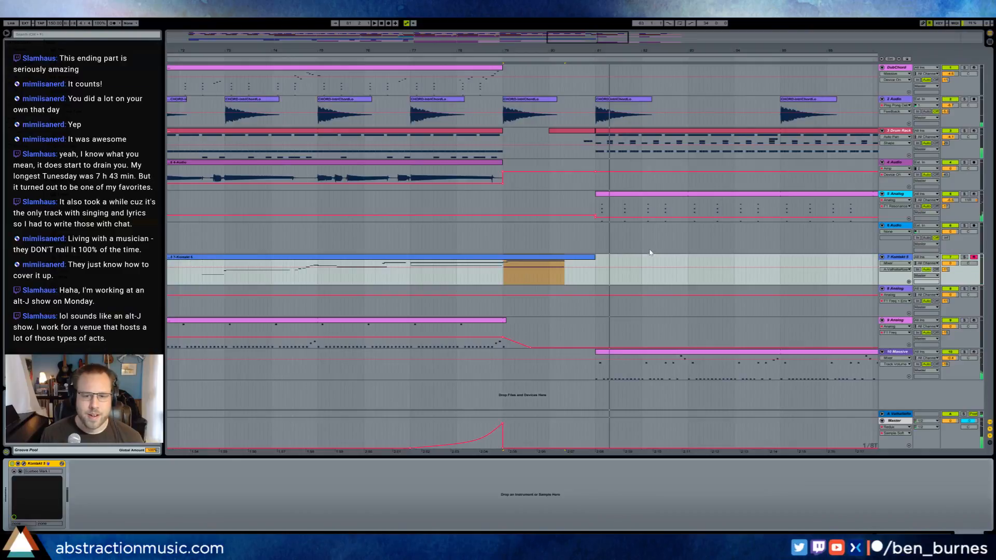
Place a crash sample on the 6-Audio track at bar 79 and trim its end to bar 81.
{"action": "double_click", "coordinate": [578, 37]}
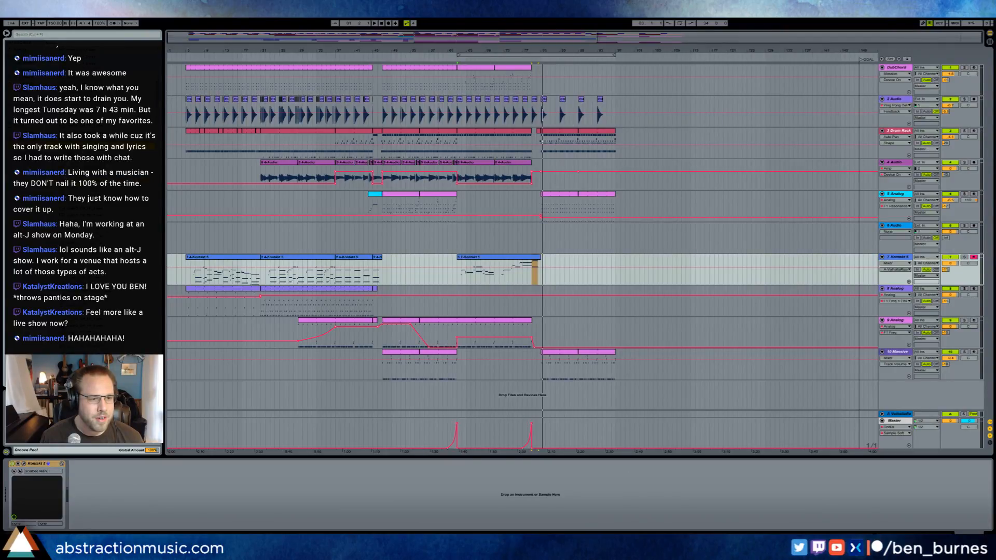
{"action": "left_click_drag", "start_coordinate": [357, 223], "coordinate": [533, 228]}
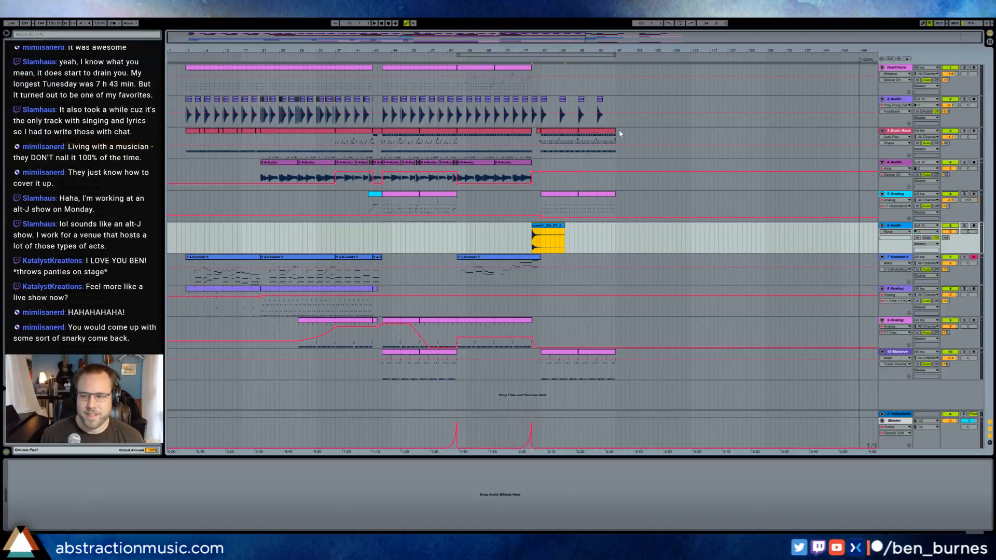
{"action": "scroll", "coordinate": [547, 142], "scroll_direction": "up", "scroll_amount": 6}
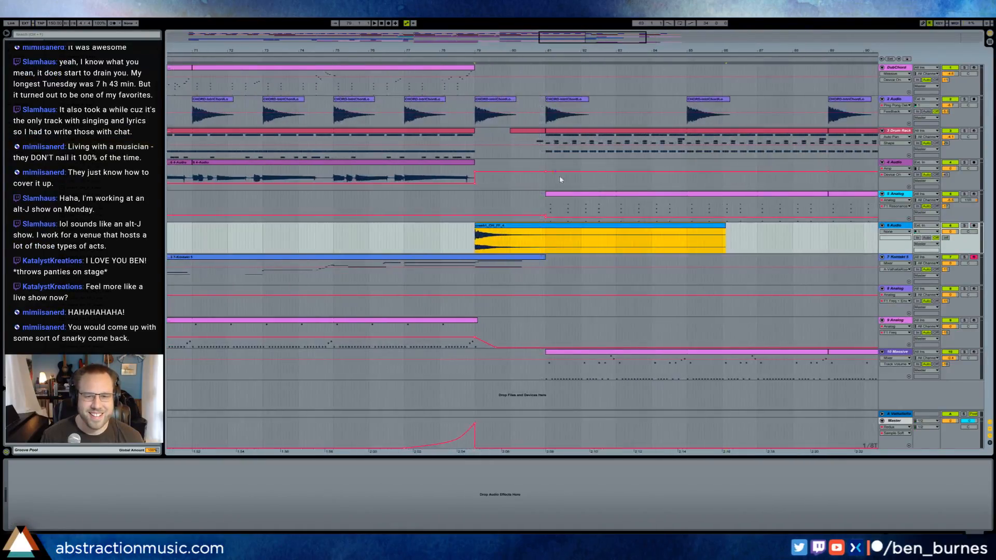
{"action": "left_click_drag", "start_coordinate": [727, 231], "coordinate": [544, 238]}
{"action": "left_click_drag", "start_coordinate": [475, 227], "coordinate": [478, 226]}
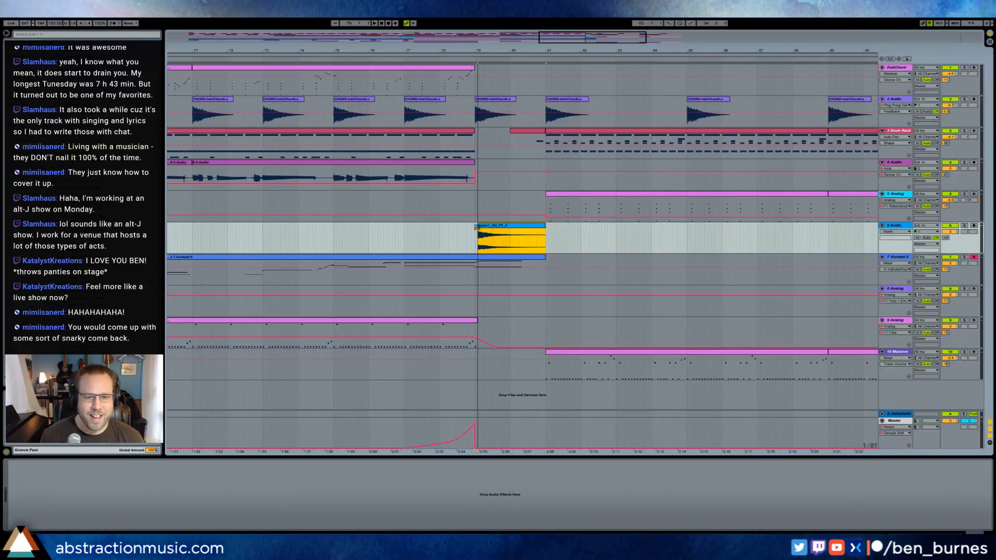
{"action": "left_click_drag", "start_coordinate": [545, 226], "coordinate": [525, 226]}
{"action": "key", "text": "ctrl+z"}
{"action": "left_click", "coordinate": [566, 235]}
Reverse the crash sample in bars 79 to 81 of the 6-Audio track.
{"action": "double_click", "coordinate": [525, 227]}
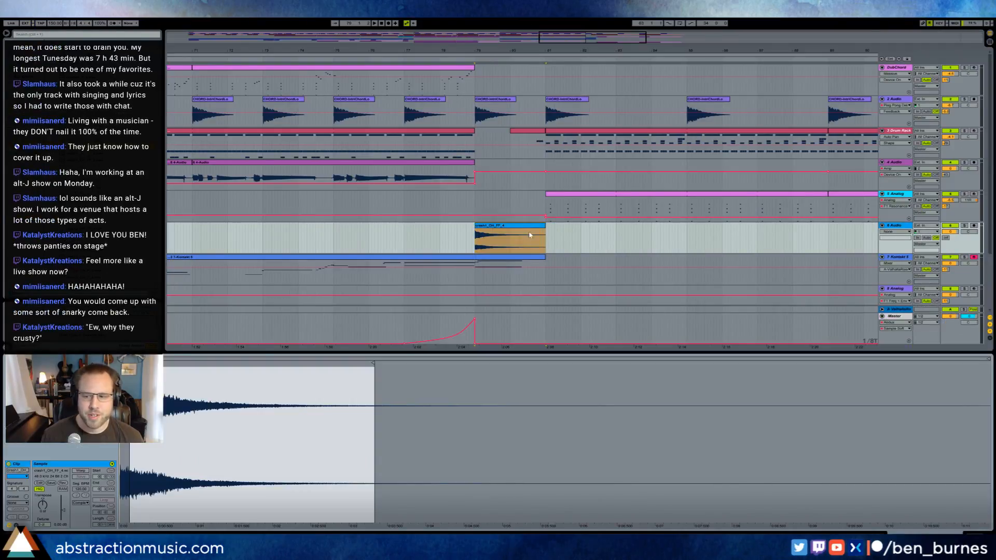
{"action": "left_click", "coordinate": [62, 484]}
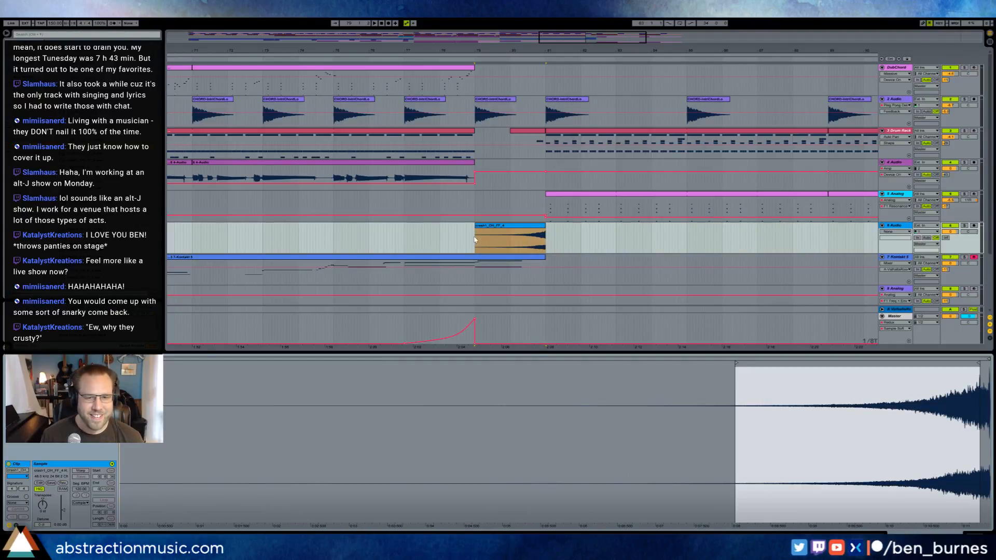
{"action": "left_click", "coordinate": [475, 240]}
{"action": "key", "text": "shift+Tab"}
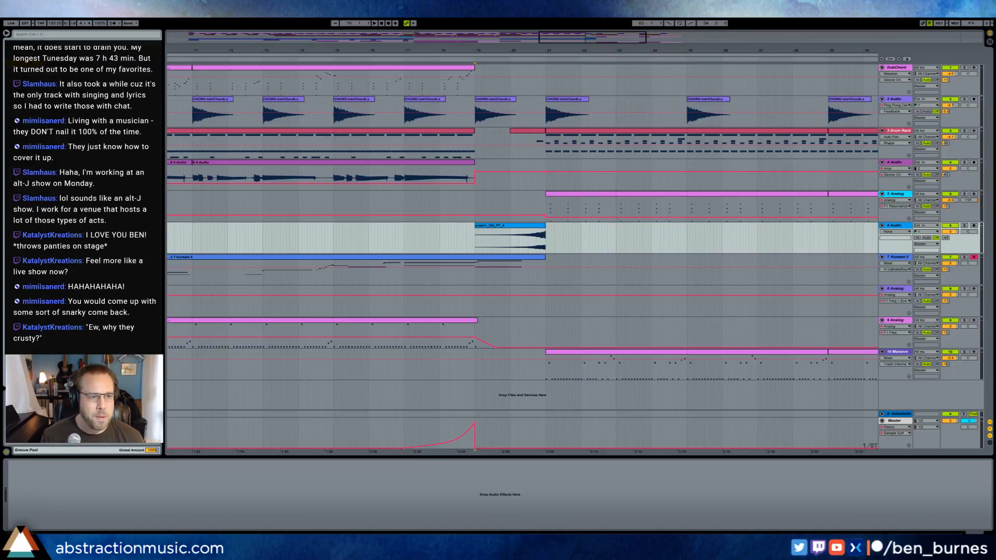
Add a high-pass Auto Filter to the 6-Audio track and raise the track's send to the Valhalla reverb during playback.
{"action": "left_click_drag", "start_coordinate": [62, 311], "coordinate": [37, 514]}
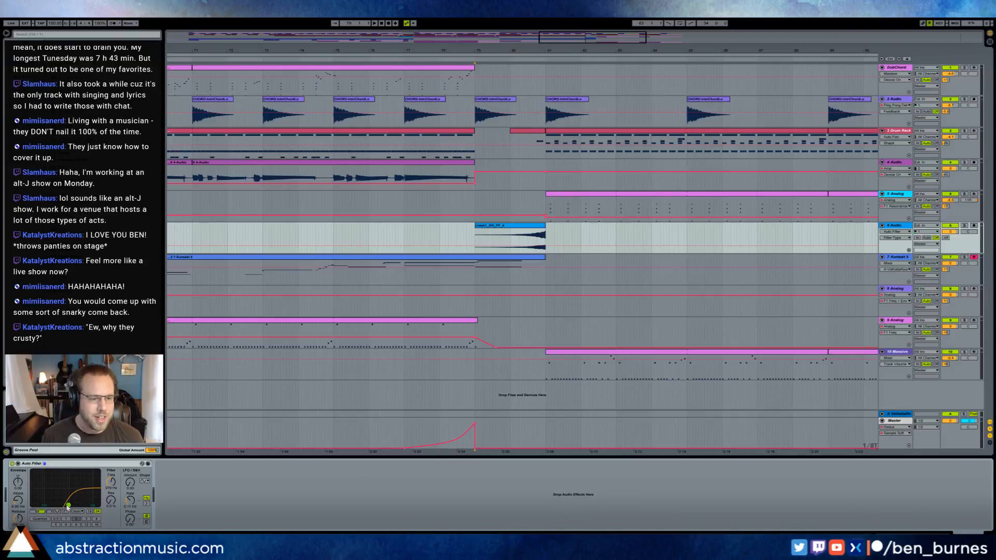
{"action": "key", "text": "space"}
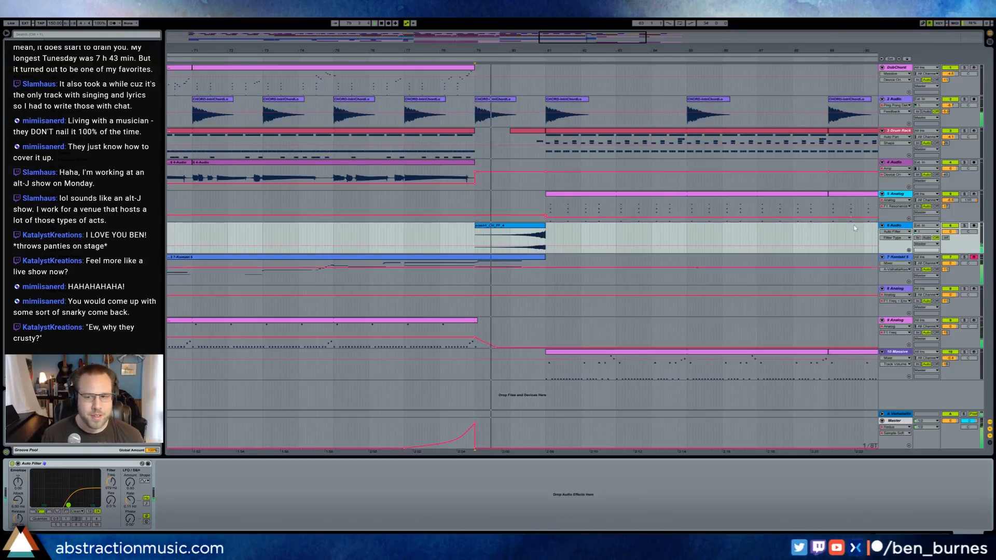
{"action": "left_click_drag", "start_coordinate": [950, 232], "coordinate": [946, 221]}
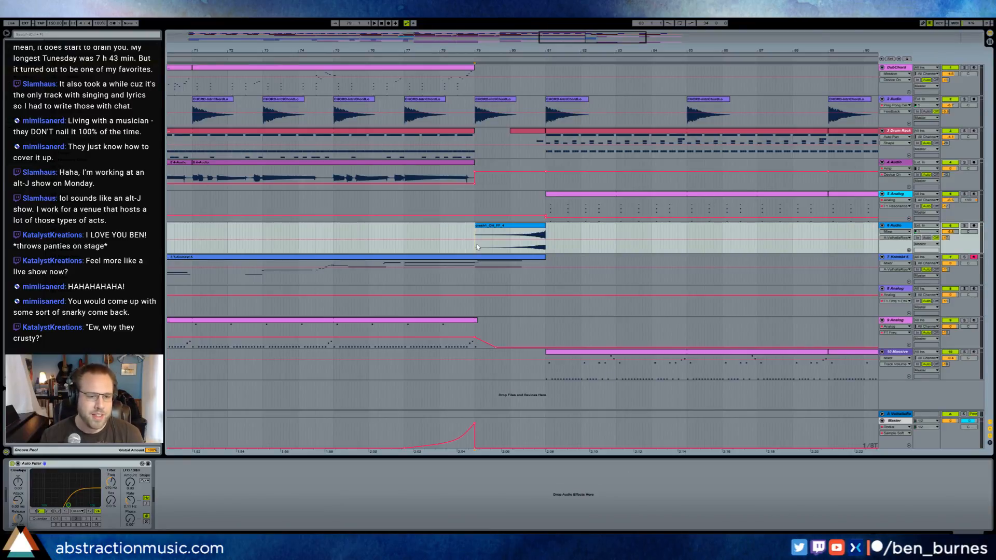
Play the transition into bar 81, and play the whole arrangement from its beginning.
{"action": "left_click_drag", "start_coordinate": [510, 44], "coordinate": [510, 11]}
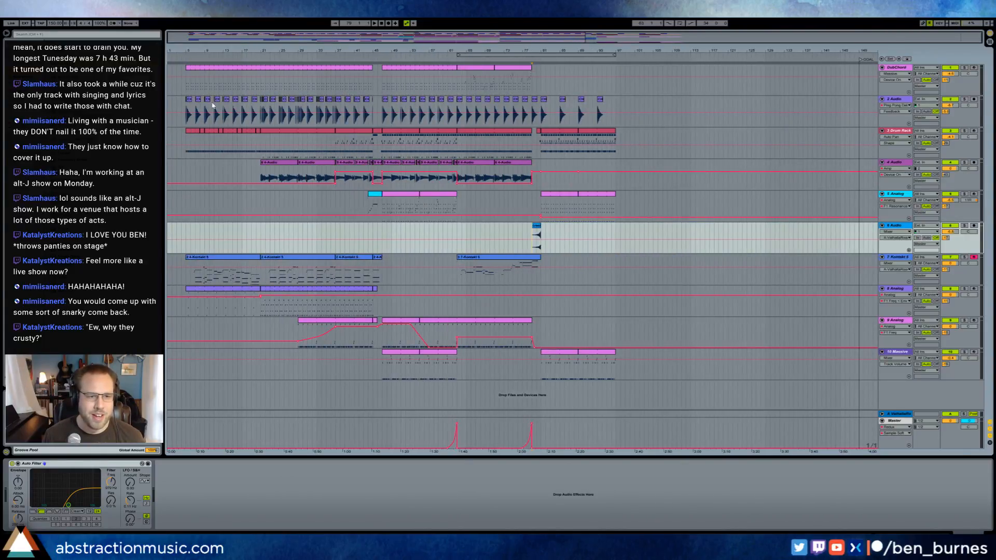
{"action": "left_click", "coordinate": [188, 111]}
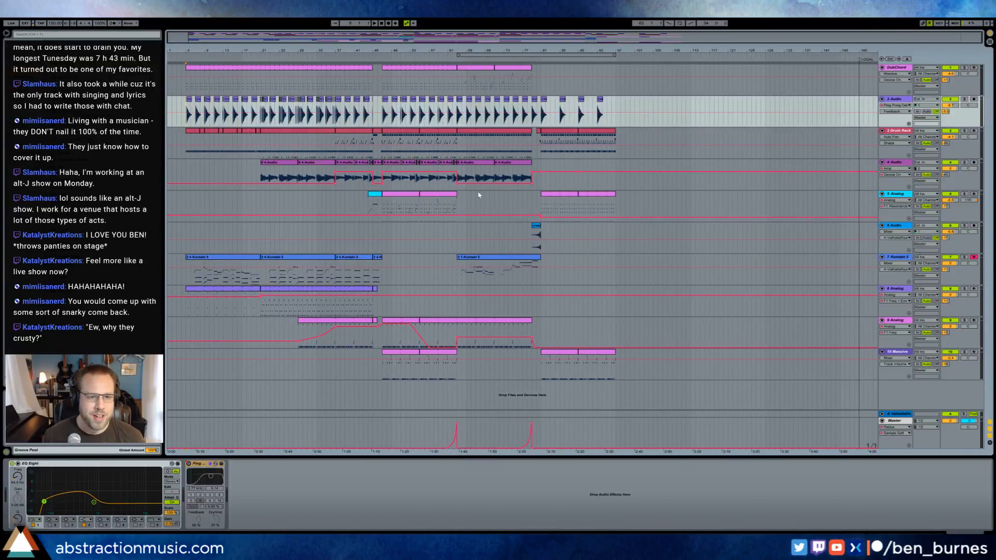
{"action": "left_click", "coordinate": [457, 278]}
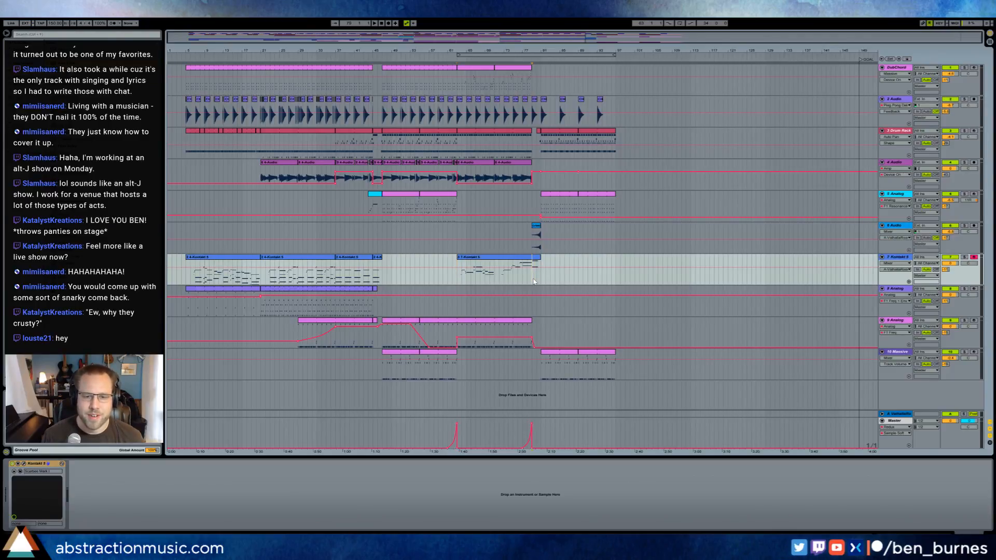
{"action": "key", "text": "space"}
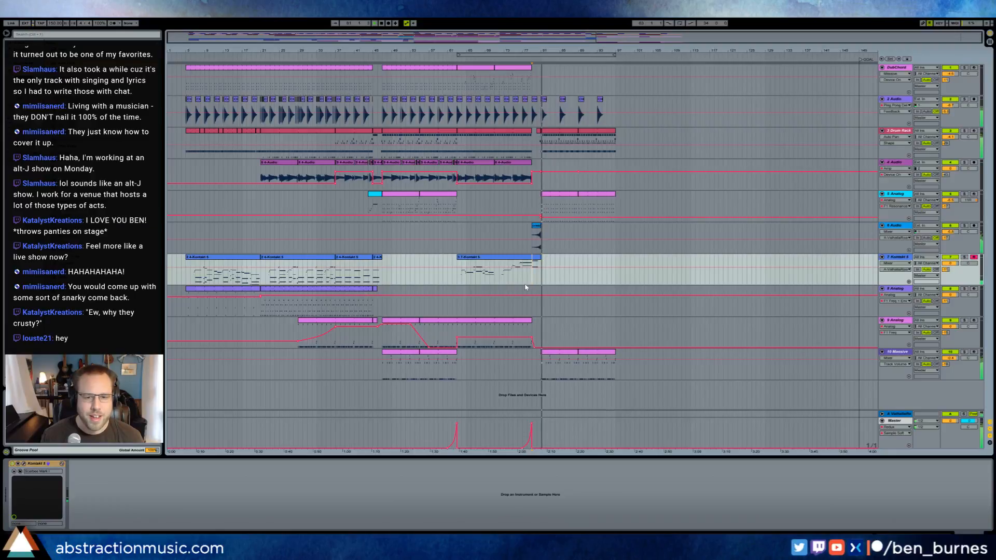
{"action": "left_click", "coordinate": [504, 283]}
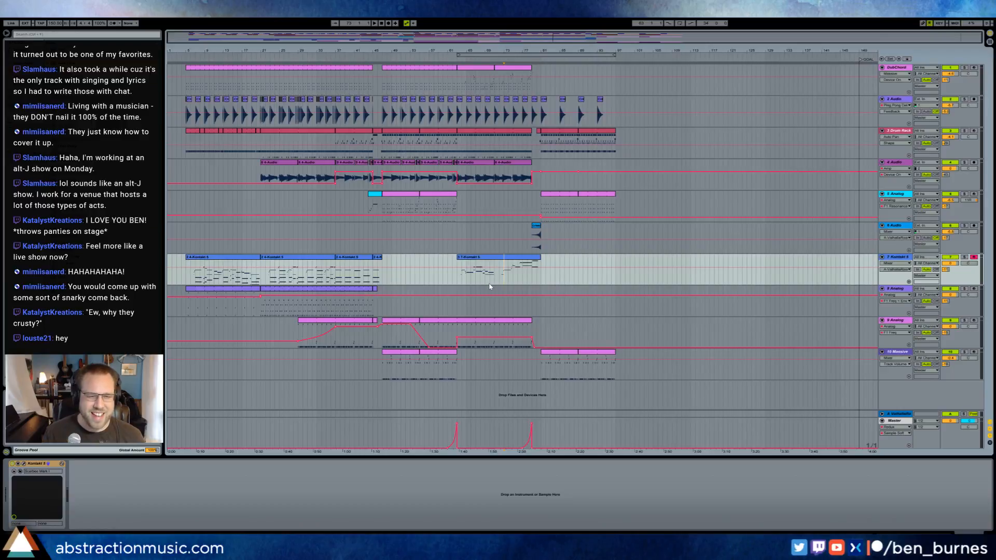
{"action": "left_click", "coordinate": [186, 273]}
{"action": "key", "text": "space"}
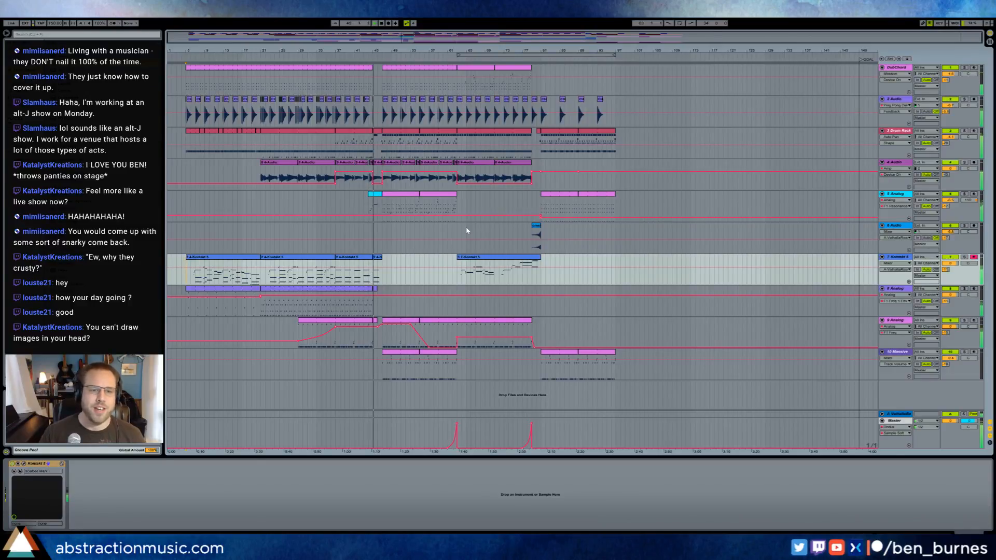
Straighten the curved pitch-bend envelope under the long note of the short 5-Analog clip leading into bar 47.
{"action": "double_click", "coordinate": [379, 205]}
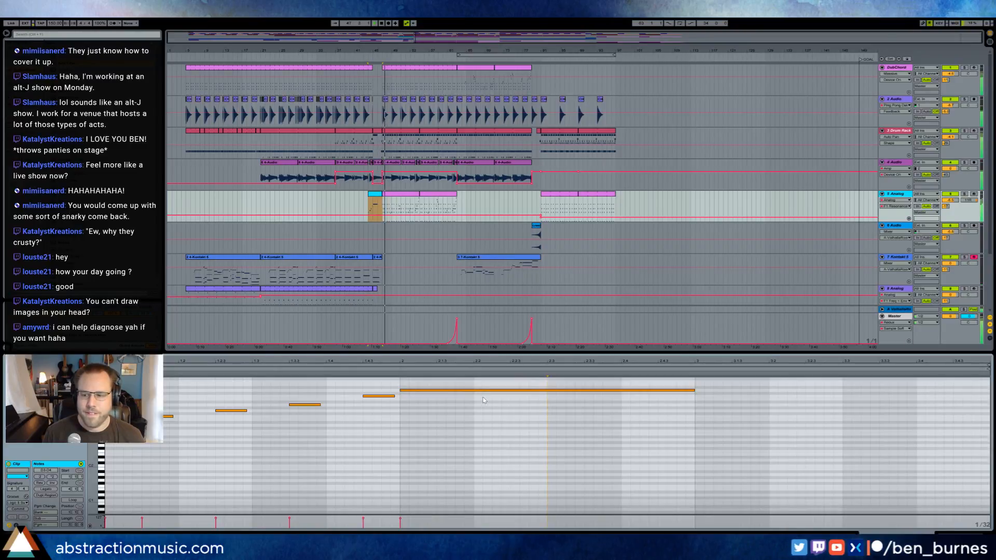
{"action": "left_click", "coordinate": [16, 525]}
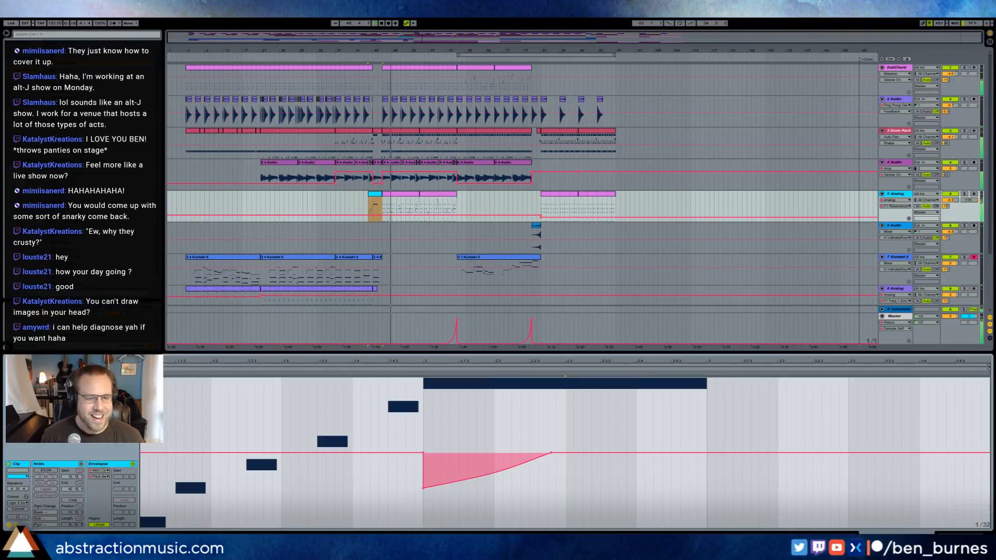
{"action": "left_click", "coordinate": [379, 521]}
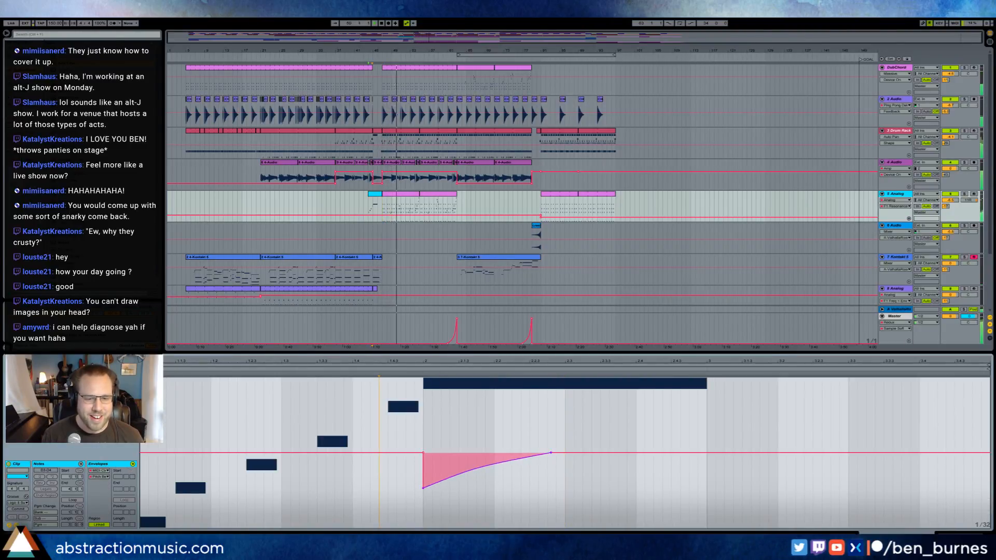
{"action": "left_click_drag", "start_coordinate": [448, 482], "coordinate": [425, 486]}
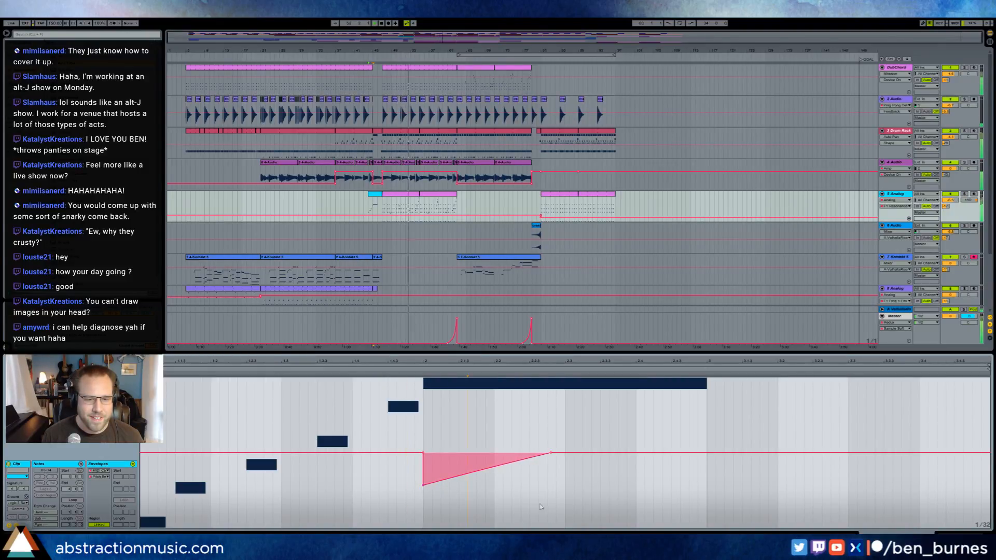
{"action": "key", "text": "shift+Tab"}
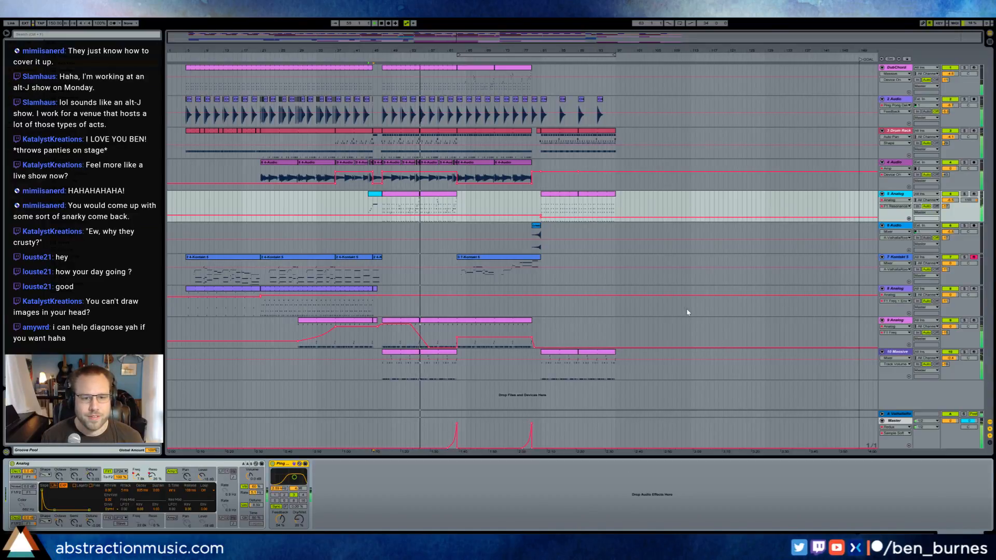
Add two bassdrum notes at clip positions 1.1 and 1.1.3 in the Drum Rack clip starting at bar 63.
{"action": "left_click", "coordinate": [443, 197]}
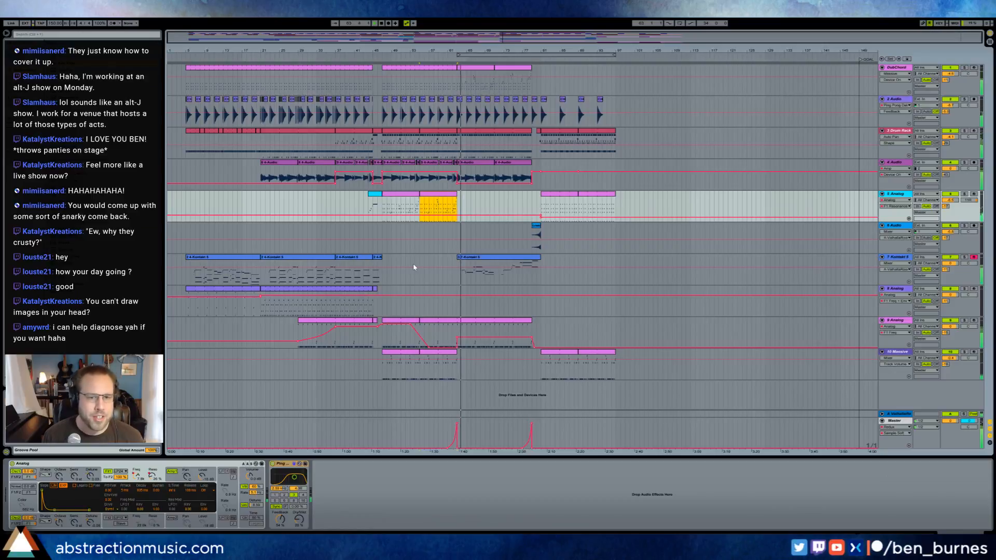
{"action": "double_click", "coordinate": [491, 131]}
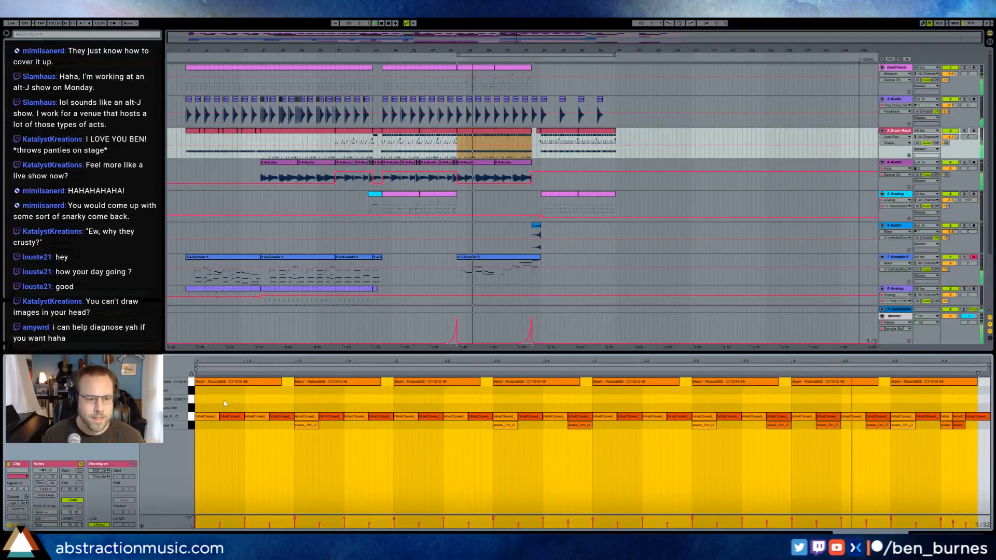
{"action": "double_click", "coordinate": [197, 409]}
{"action": "double_click", "coordinate": [222, 409]}
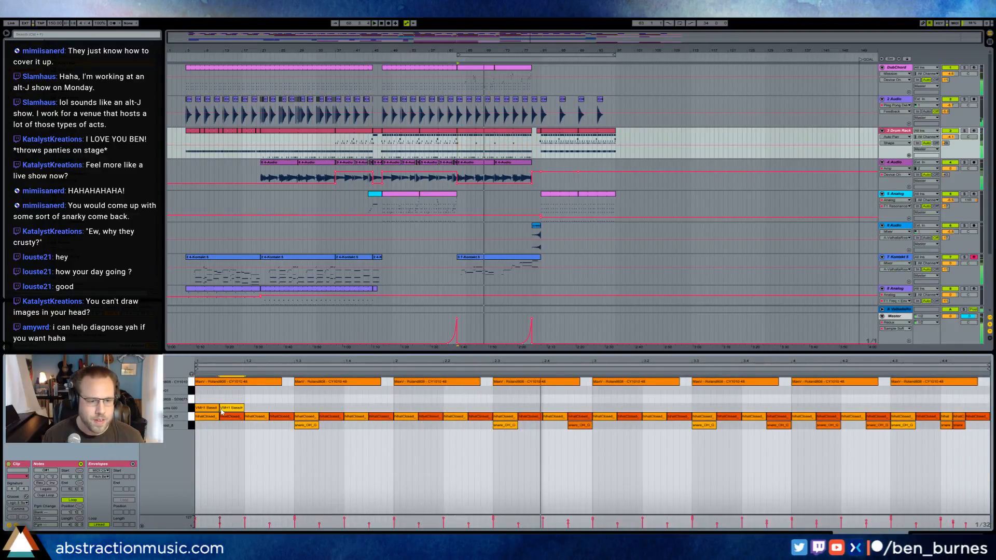
Try the second bassdrum note at 1.2 and slightly earlier, return it to 1.1.3, and play the section.
{"action": "left_click_drag", "start_coordinate": [227, 410], "coordinate": [253, 414]}
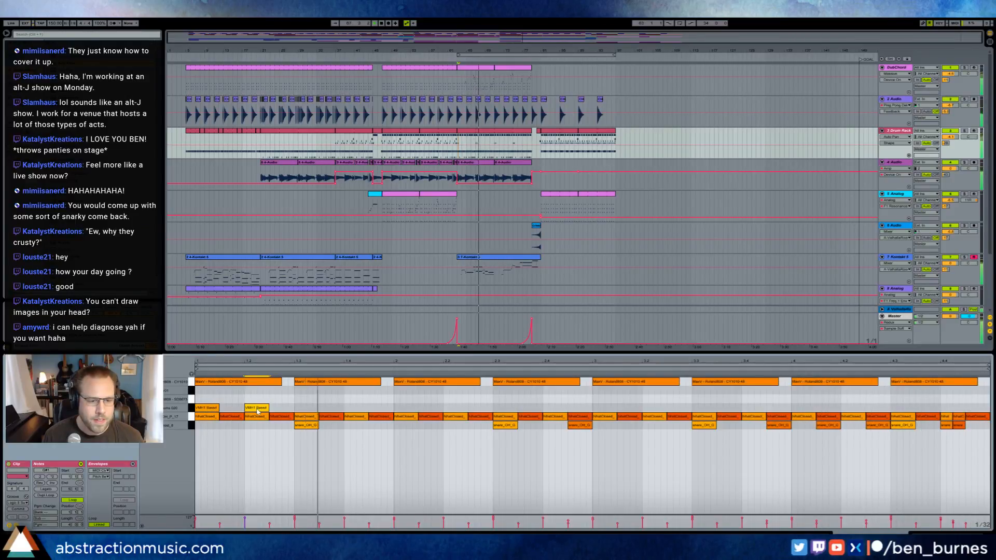
{"action": "key", "text": "Left"}
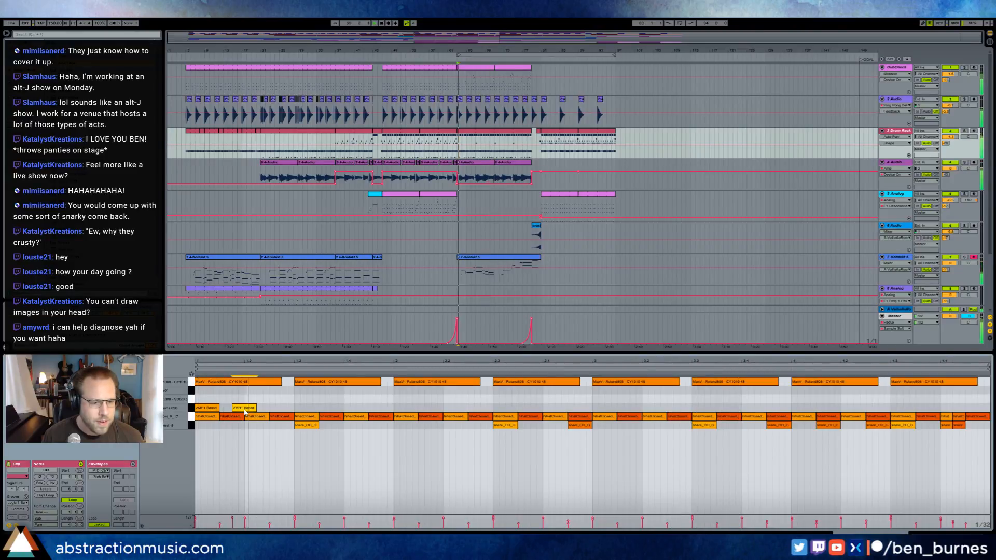
{"action": "left_click_drag", "start_coordinate": [245, 414], "coordinate": [232, 413]}
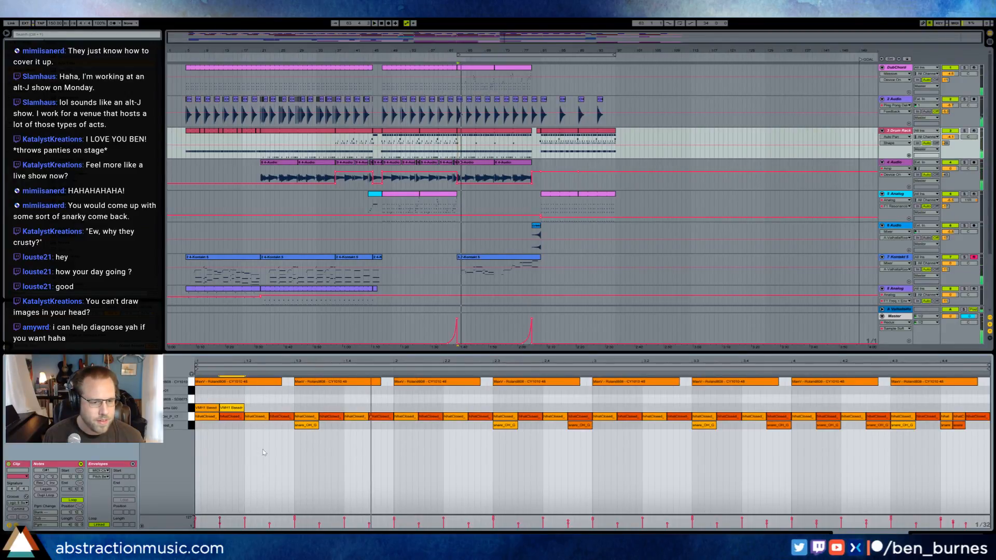
{"action": "left_click_drag", "start_coordinate": [230, 360], "coordinate": [241, 371]}
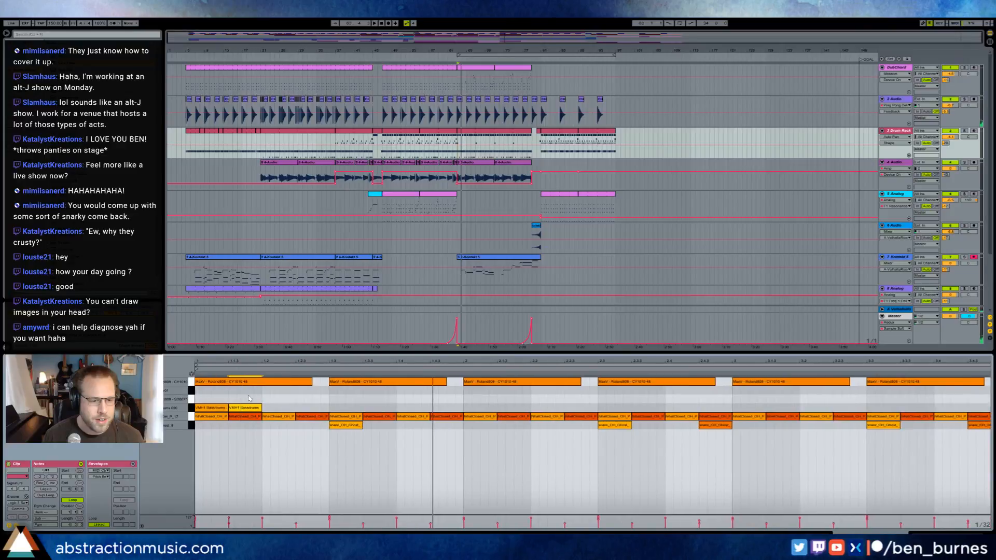
{"action": "key", "text": "space"}
{"action": "mouse_move", "coordinate": [245, 409]}
{"action": "left_mouse_down"}
{"action": "mouse_move", "coordinate": [262, 411]}
{"action": "mouse_move", "coordinate": [239, 413]}
{"action": "left_mouse_up"}
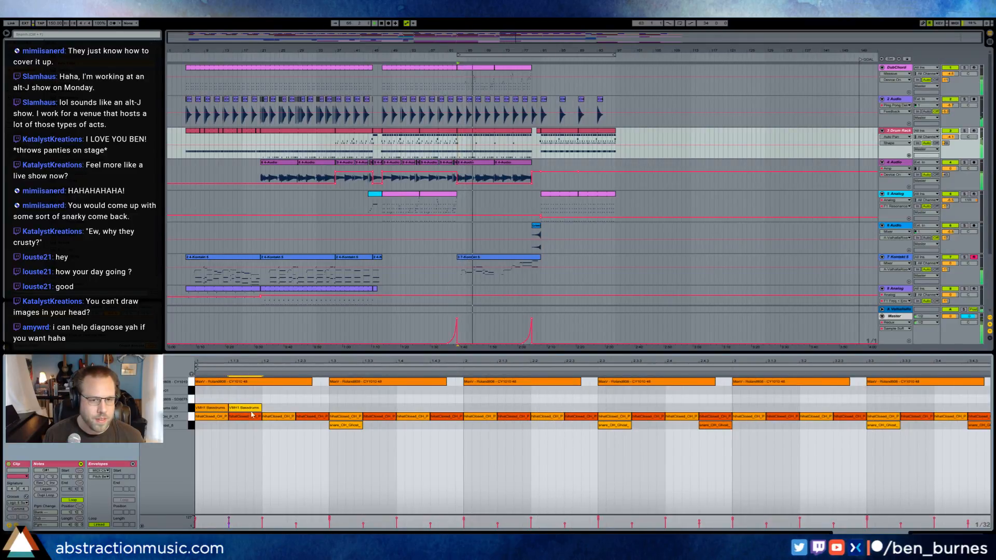
{"action": "key", "text": "shift+Tab"}
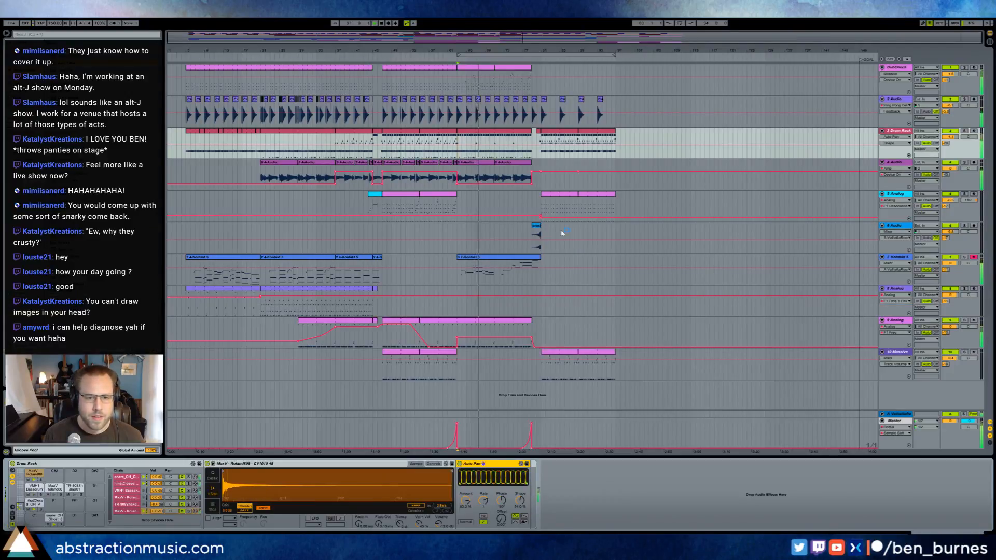
Move the second bassdrum note in the Drum Rack clip at bar 63 to beat 1.2.
{"action": "double_click", "coordinate": [487, 131]}
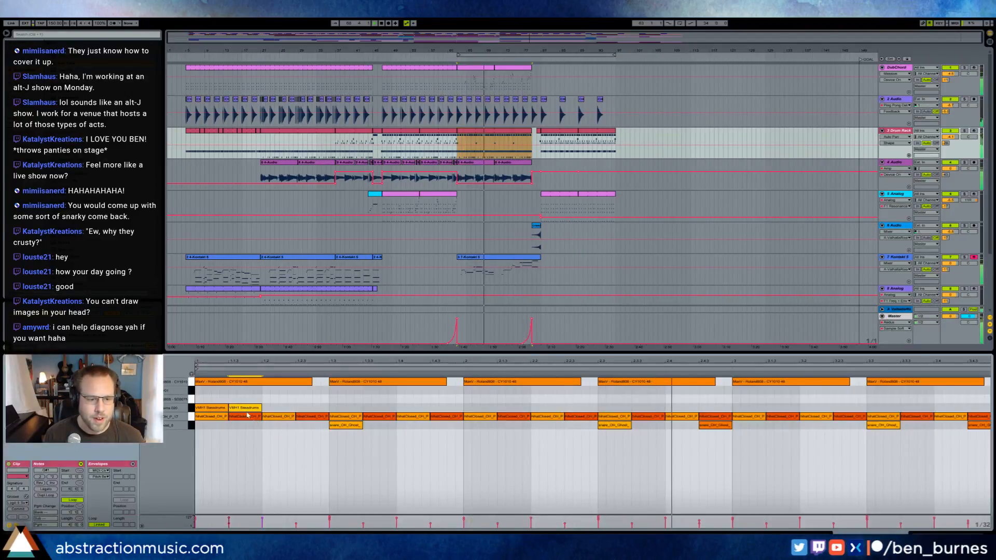
{"action": "left_click_drag", "start_coordinate": [254, 408], "coordinate": [287, 408]}
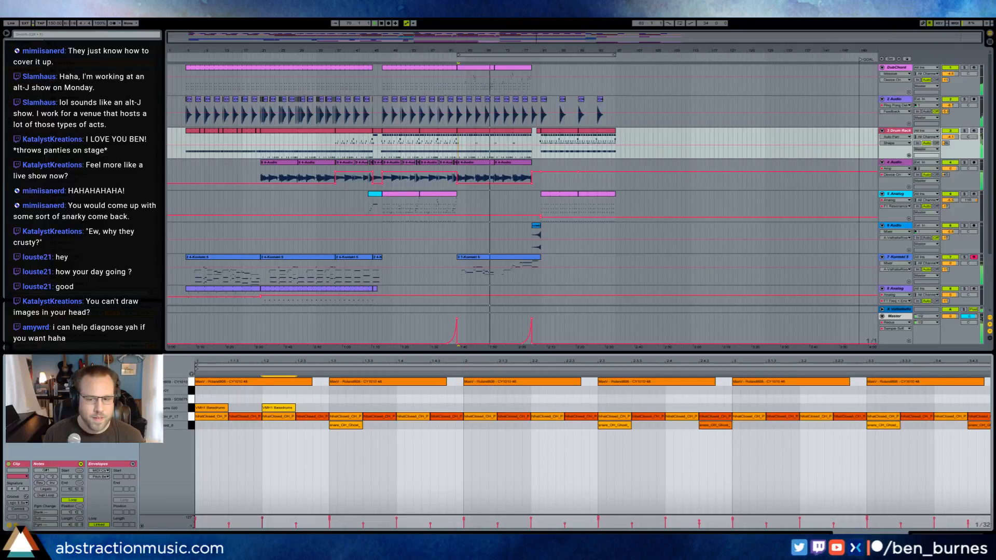
{"action": "key", "text": "shift+Tab"}
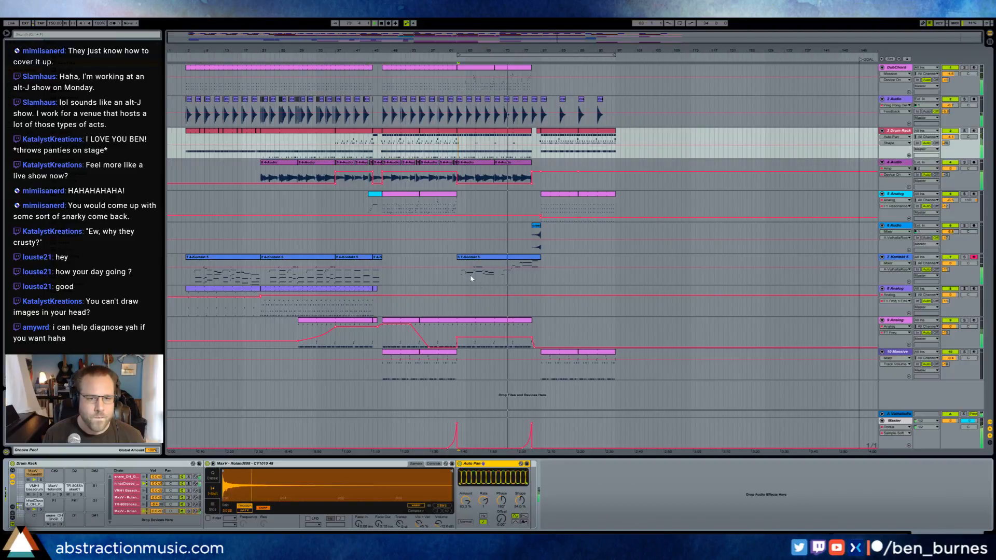
Copy the 8-Analog clip starting at bar 21 to bar 63 of the same track and trim its end to bar 79.
{"action": "left_click", "coordinate": [307, 292]}
{"action": "key", "text": "ctrl+c"}
{"action": "left_click", "coordinate": [458, 307]}
{"action": "key", "text": "ctrl+v"}
{"action": "left_click_drag", "start_coordinate": [570, 290], "coordinate": [534, 298]}
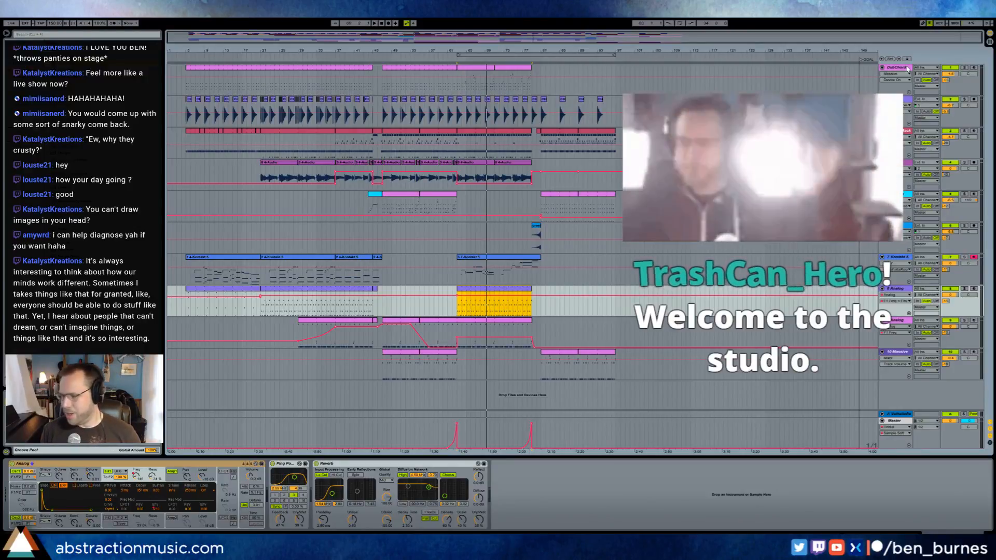
Insert a default piano MIDI track with Kontakt 5 and The Giant below the DubChord track, and close the instrument window.
{"action": "left_click", "coordinate": [907, 68]}
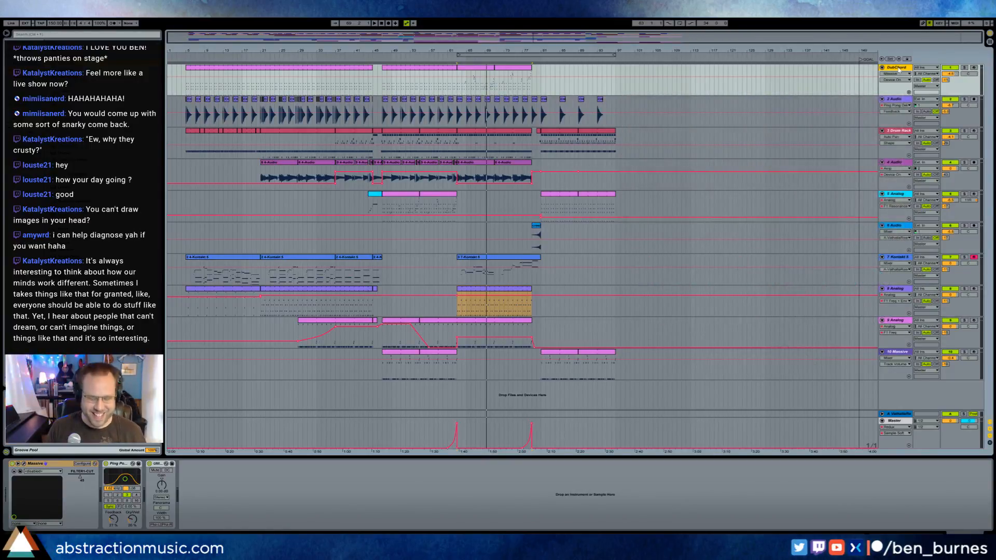
{"action": "key", "text": "ctrl+shift+t"}
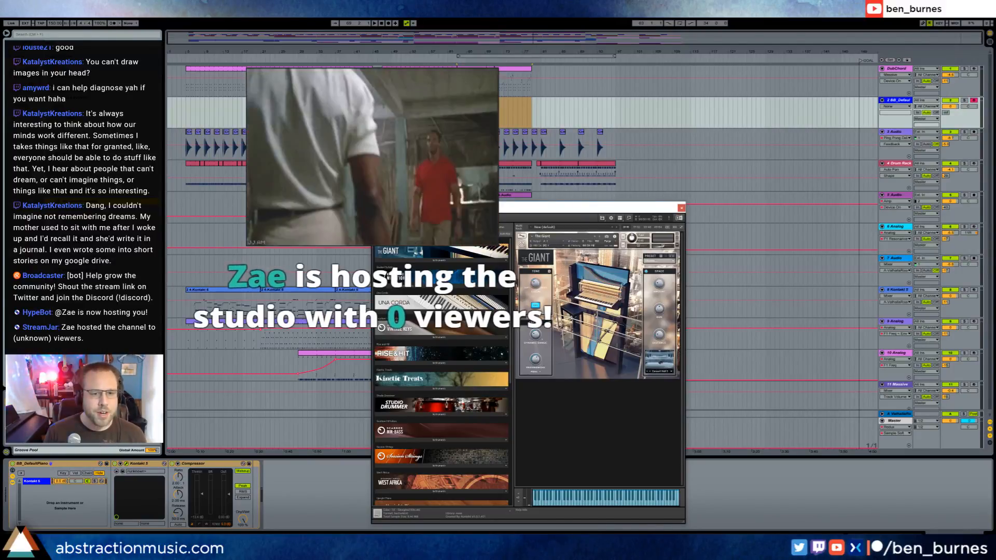
{"action": "left_click", "coordinate": [682, 207]}
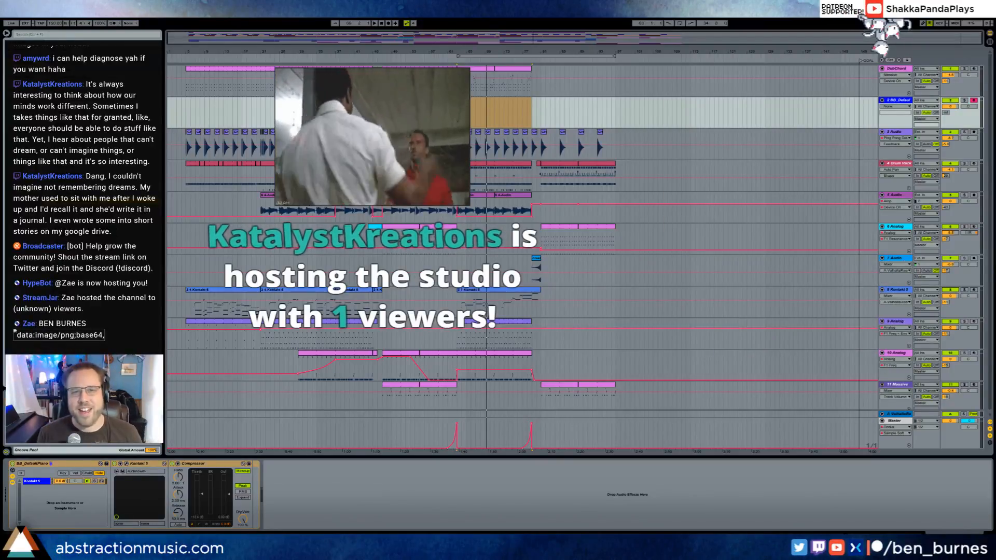
Play the arrangement from its beginning and copy the short 6-Analog clip before bar 47 so that the copy ends at bar 81.
{"action": "left_click", "coordinate": [186, 106]}
{"action": "key", "text": "space"}
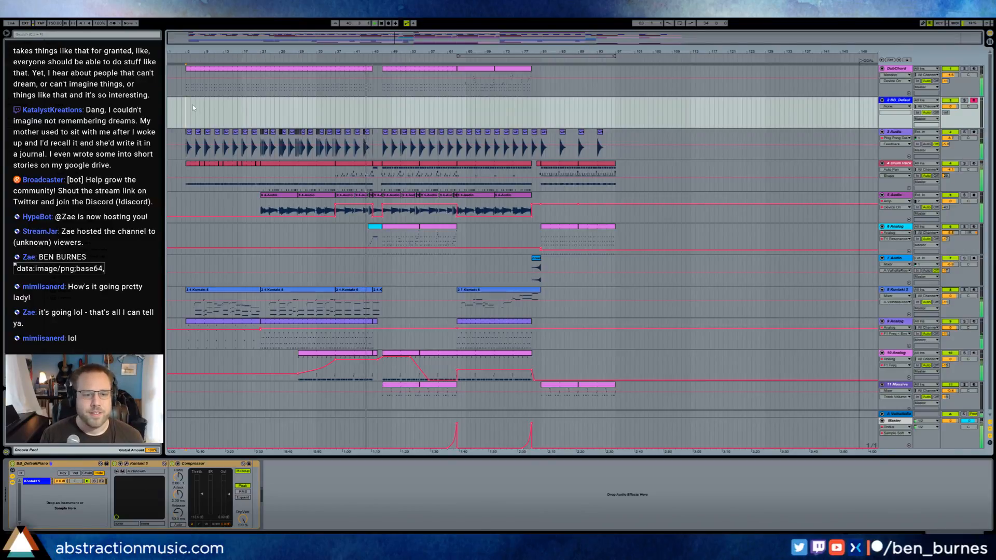
{"action": "left_click", "coordinate": [377, 227]}
{"action": "left_click_drag", "start_coordinate": [378, 227], "coordinate": [532, 229]}
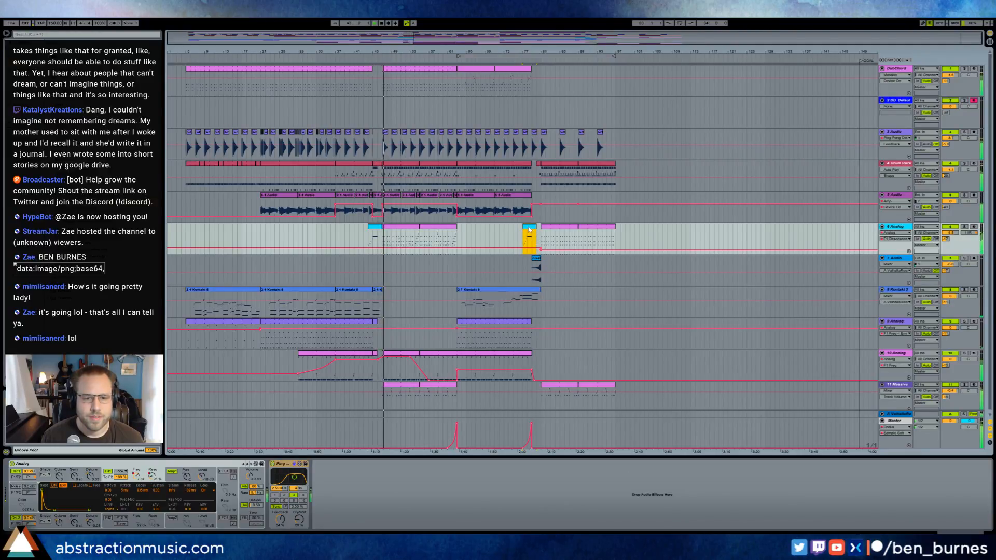
{"action": "left_click_drag", "start_coordinate": [532, 228], "coordinate": [537, 229]}
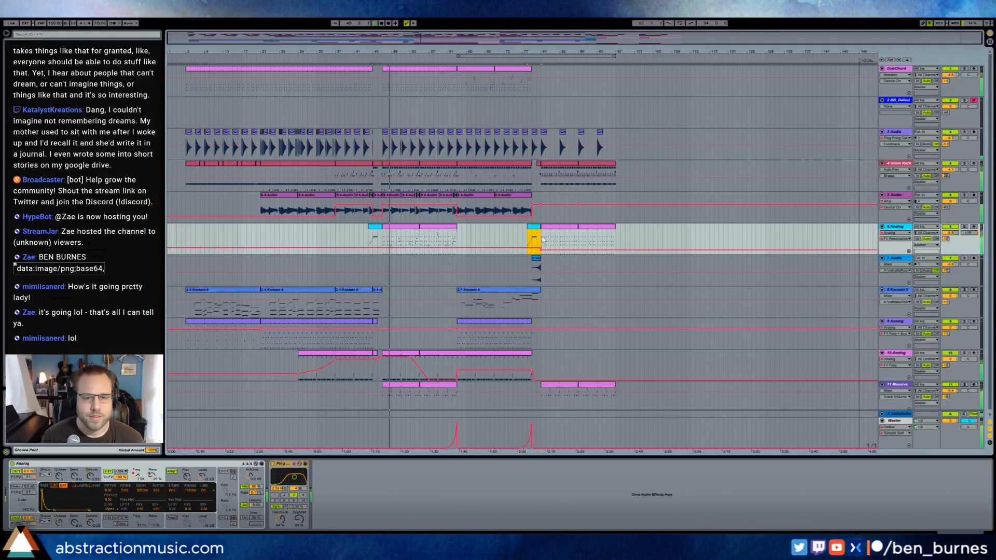
Duplicate all notes of the 6-Analog clip leading into bar 47 one octave higher, and show the clip's pitch-bend envelope.
{"action": "double_click", "coordinate": [375, 227]}
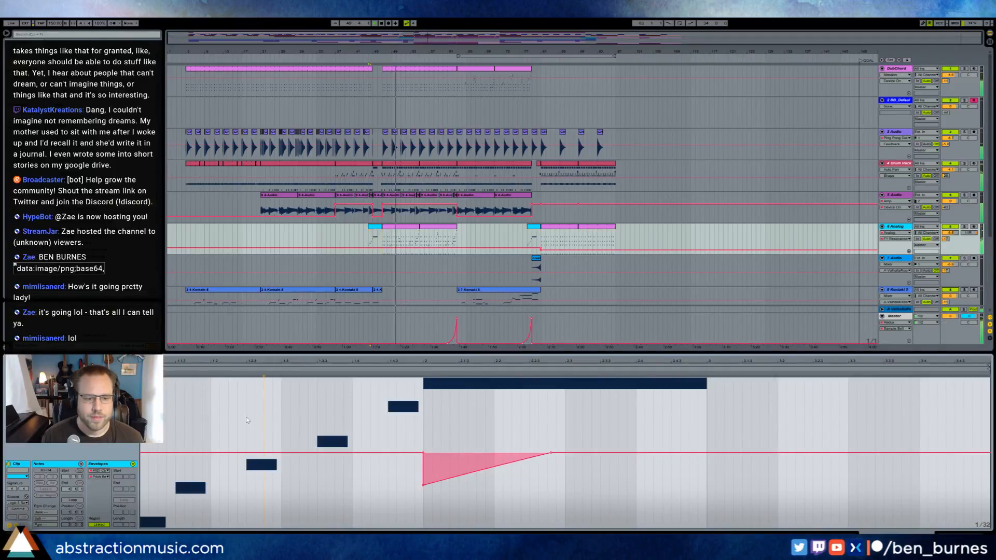
{"action": "left_click", "coordinate": [15, 525]}
{"action": "key", "text": "ctrl+a"}
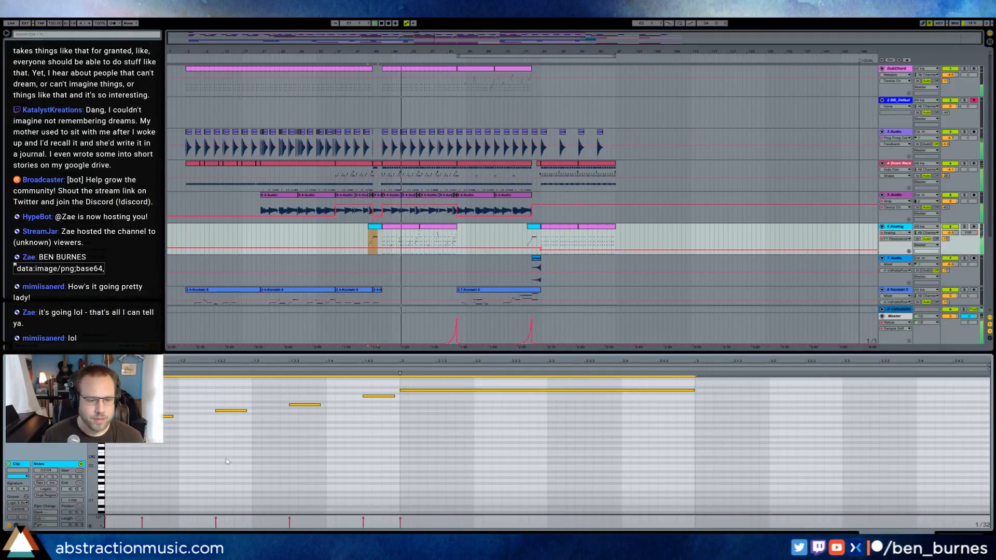
{"action": "scroll", "coordinate": [226, 458], "scroll_direction": "up", "scroll_amount": 2}
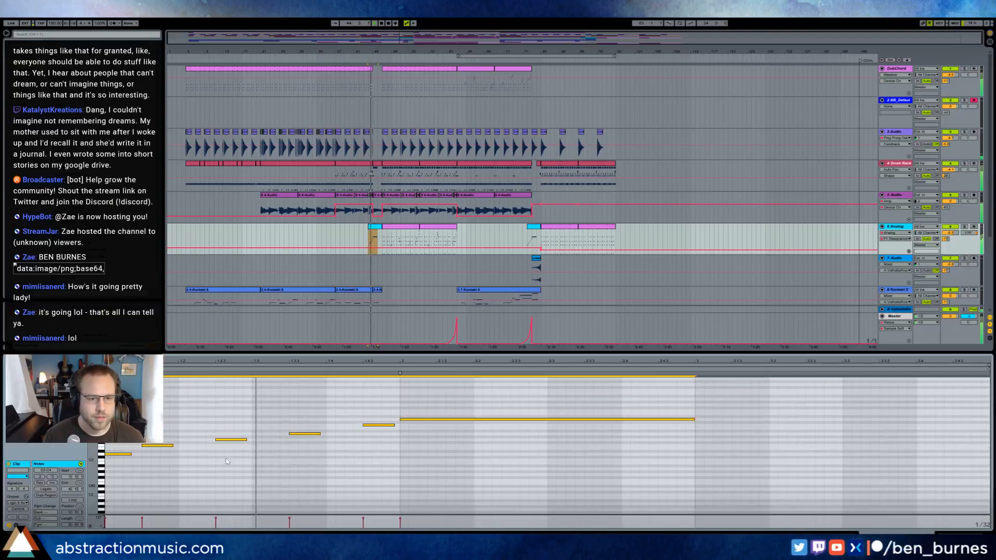
{"action": "left_click_drag", "start_coordinate": [166, 445], "coordinate": [166, 410]}
{"action": "key", "text": "space"}
{"action": "key", "text": "space"}
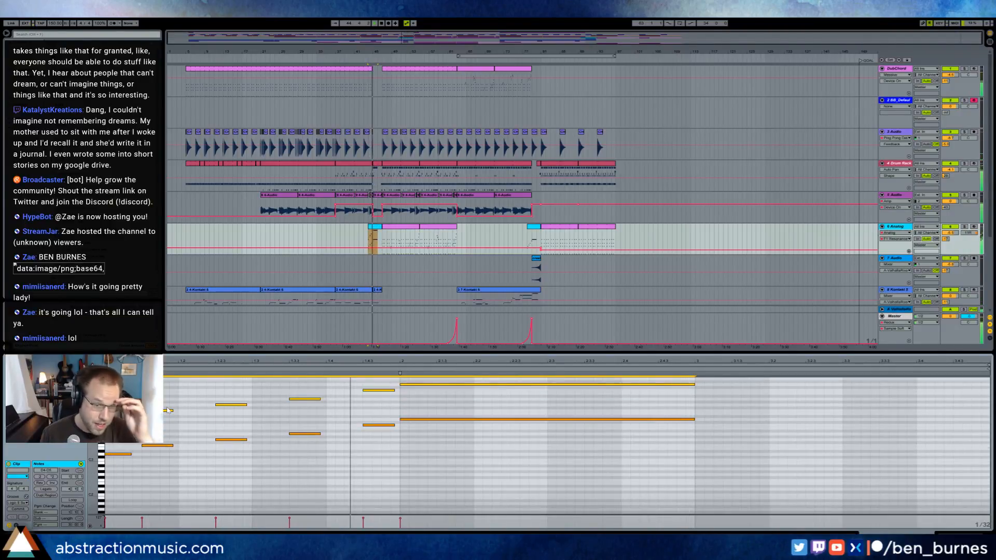
{"action": "left_click", "coordinate": [17, 526]}
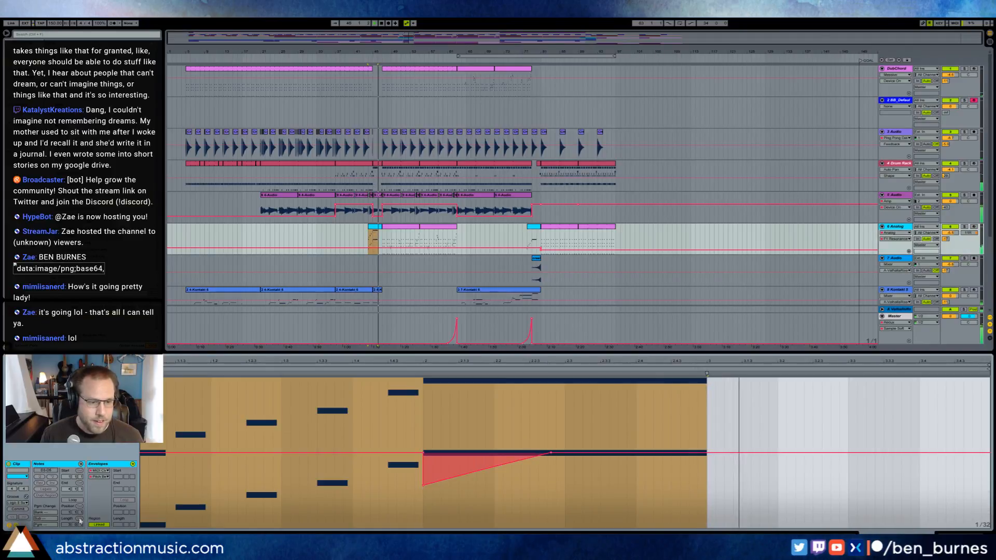
Reduce the starting depth of the 6-Analog clip's pitch bend, shorten its ramp to one grid division, and replace the clip ending at bar 81 with a copy.
{"action": "left_click", "coordinate": [422, 488]}
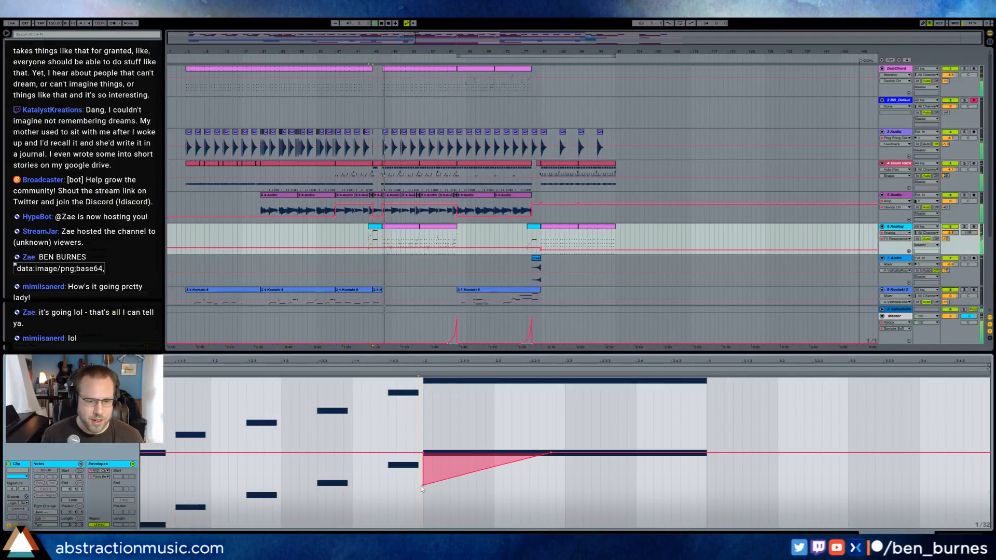
{"action": "left_click_drag", "start_coordinate": [423, 486], "coordinate": [423, 471]}
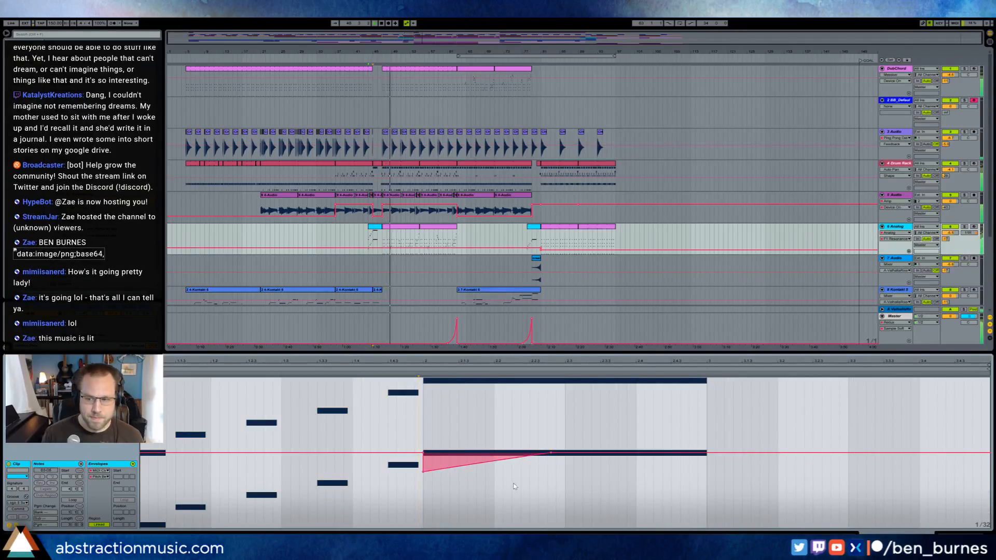
{"action": "left_click_drag", "start_coordinate": [494, 462], "coordinate": [494, 455]}
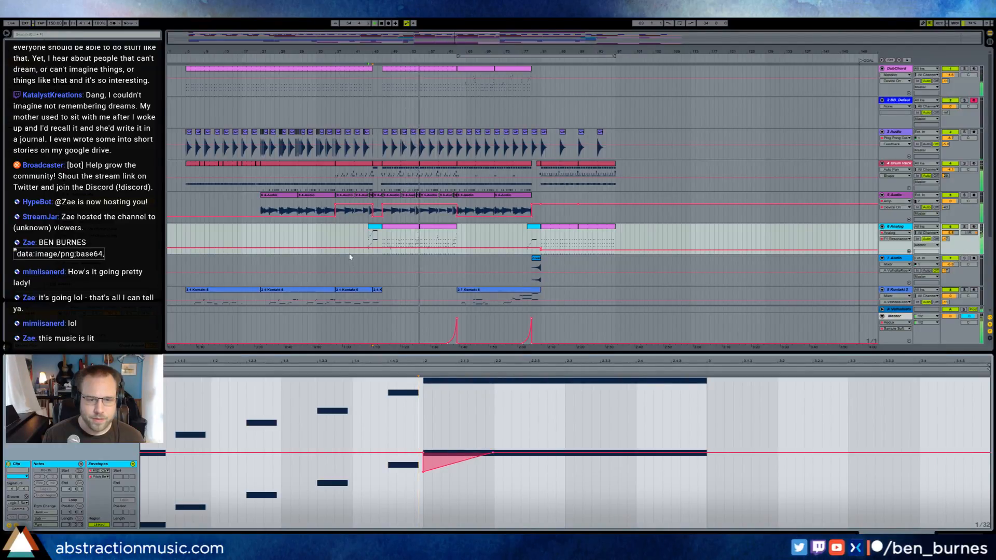
{"action": "left_click", "coordinate": [375, 226]}
{"action": "left_click", "coordinate": [536, 228]}
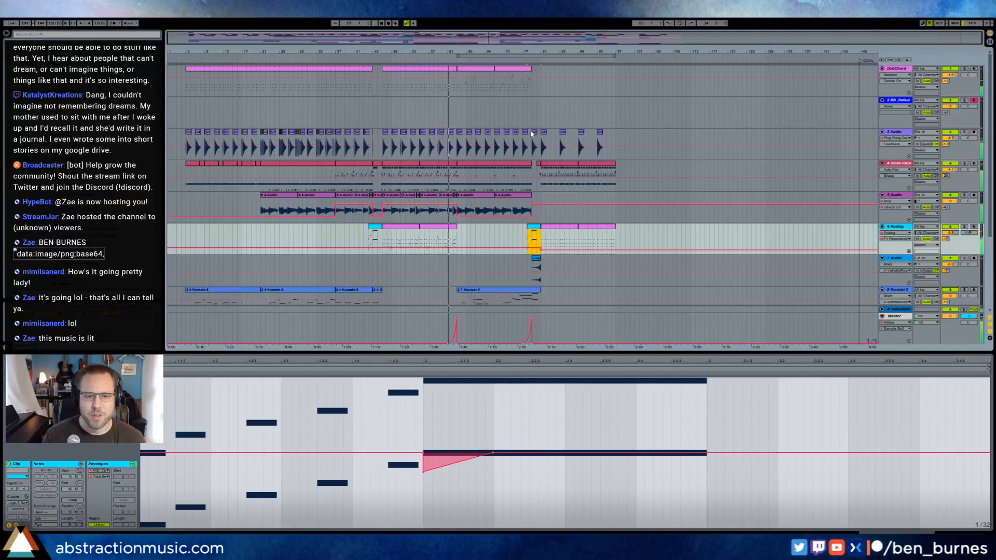
Review the section from bar 63 during playback and give the Master automation peak at bar 79 a gradual fall-off.
{"action": "key", "text": "shift+Tab"}
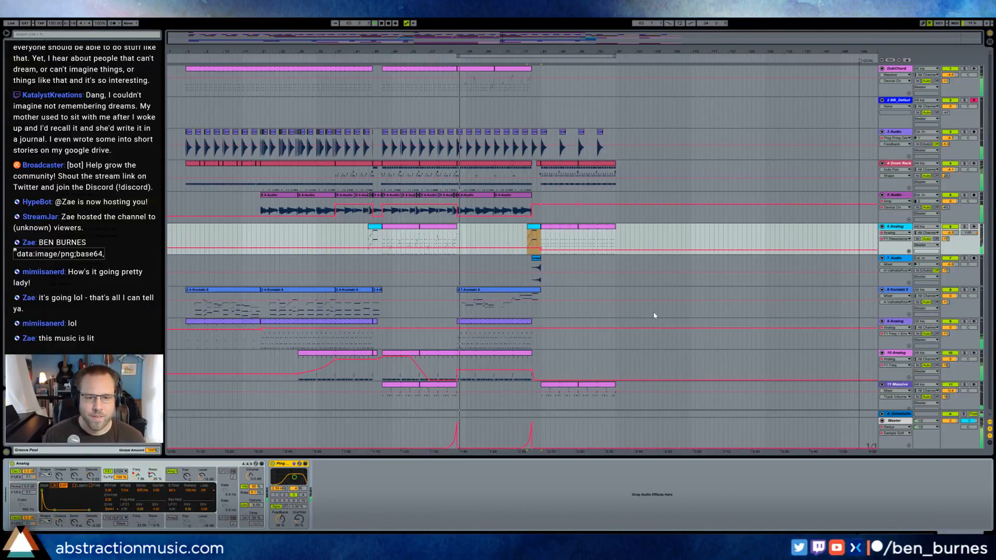
{"action": "double_click", "coordinate": [498, 304]}
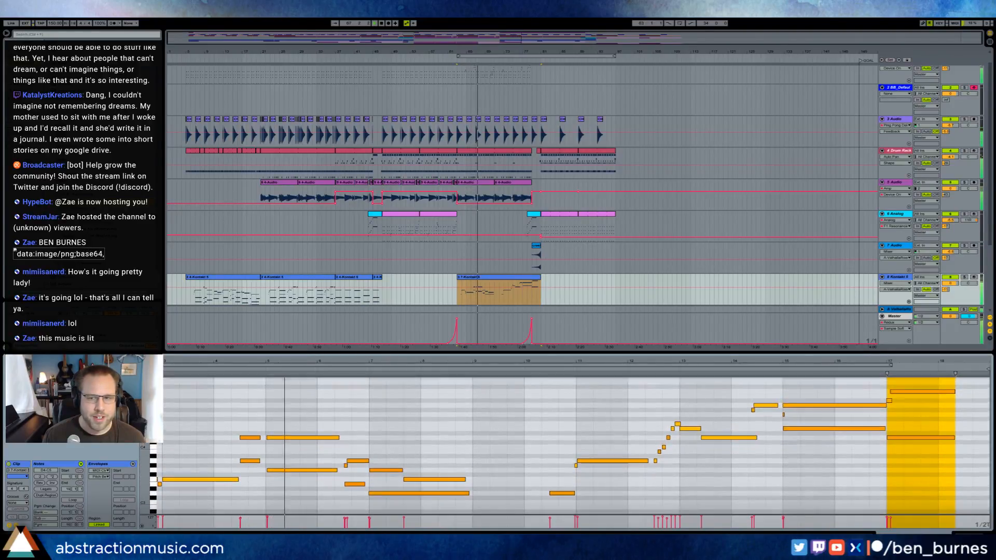
{"action": "left_click", "coordinate": [580, 301]}
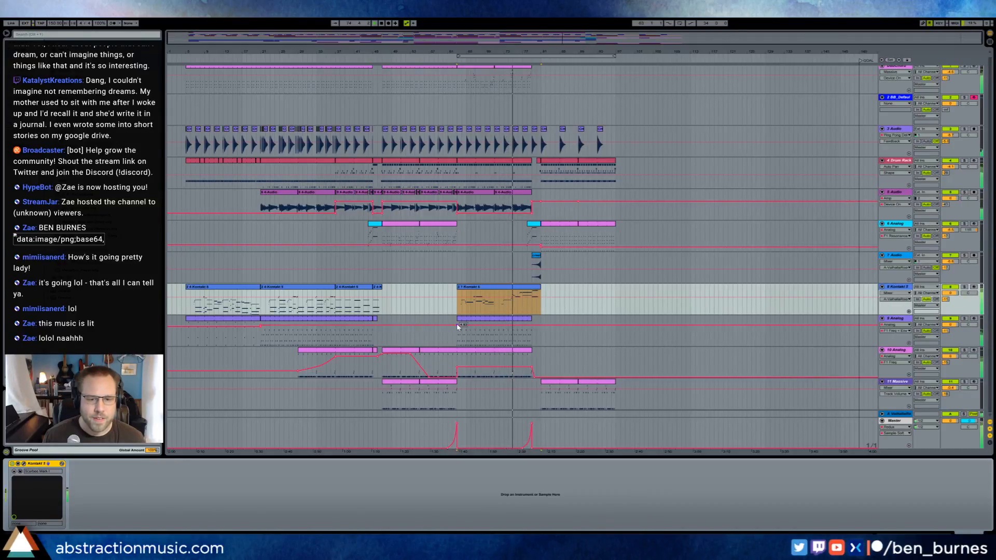
{"action": "left_click", "coordinate": [442, 338]}
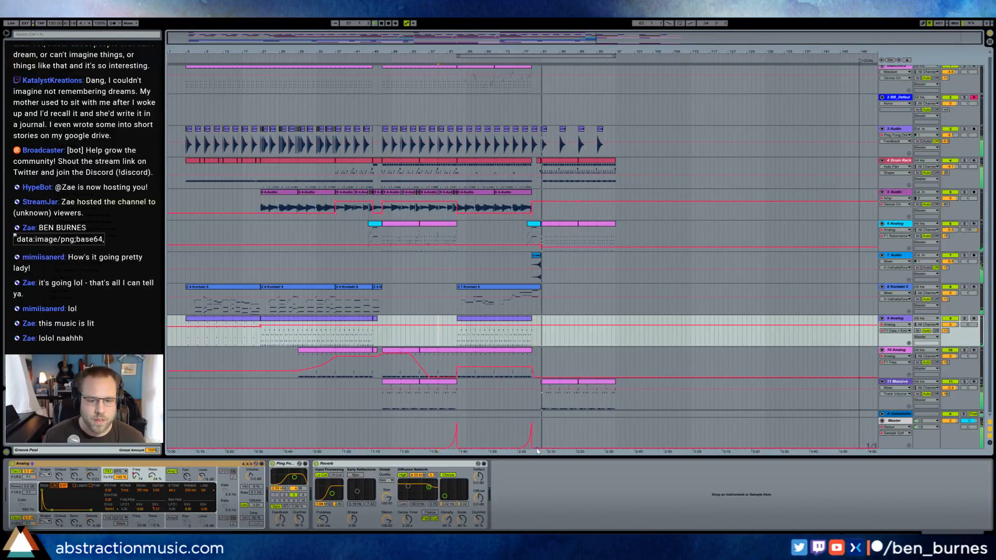
{"action": "left_click", "coordinate": [532, 448]}
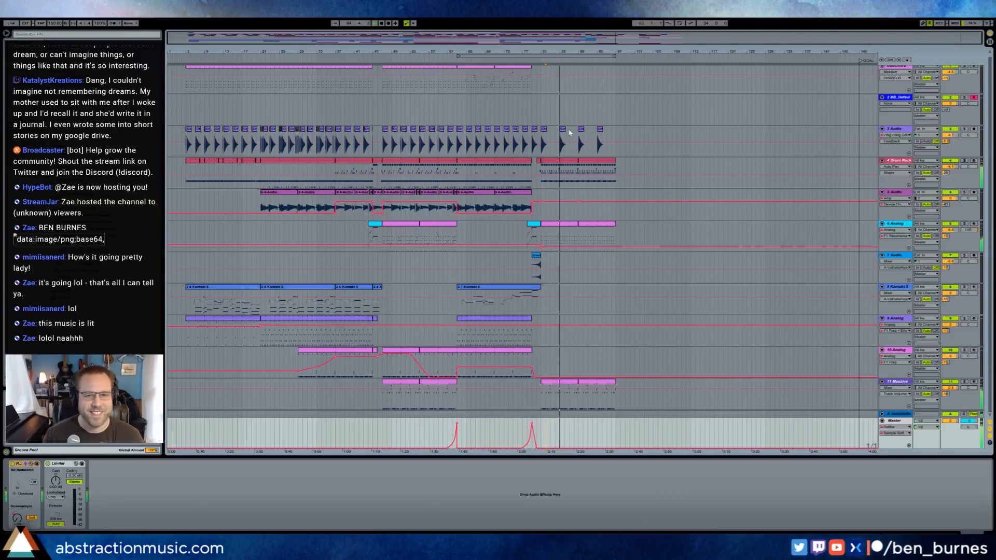
Set the loop to bars 81 to 97, matching the final 4-Drum Rack clips.
{"action": "left_click_drag", "start_coordinate": [579, 37], "coordinate": [634, 35]}
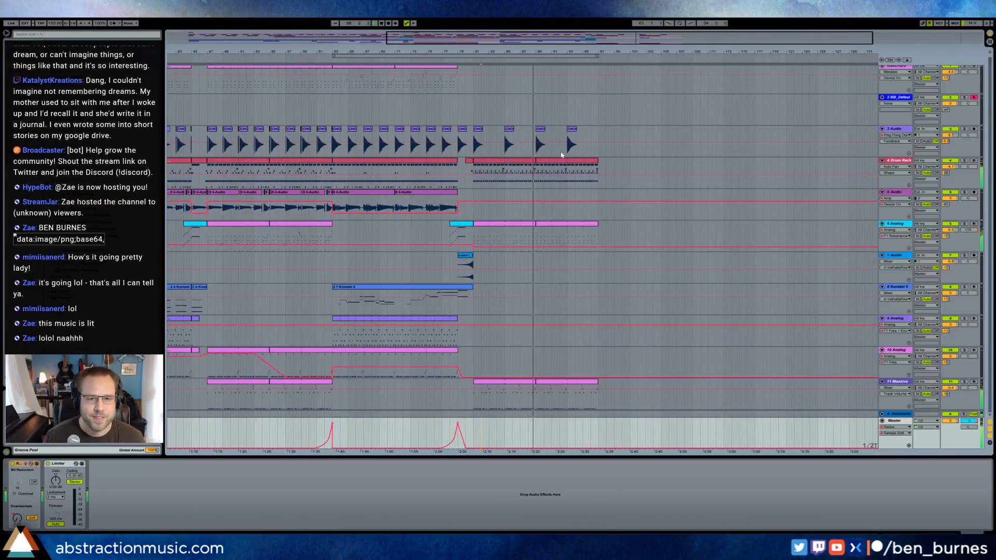
{"action": "left_click", "coordinate": [544, 162]}
{"action": "key", "text": "ctrl+l"}
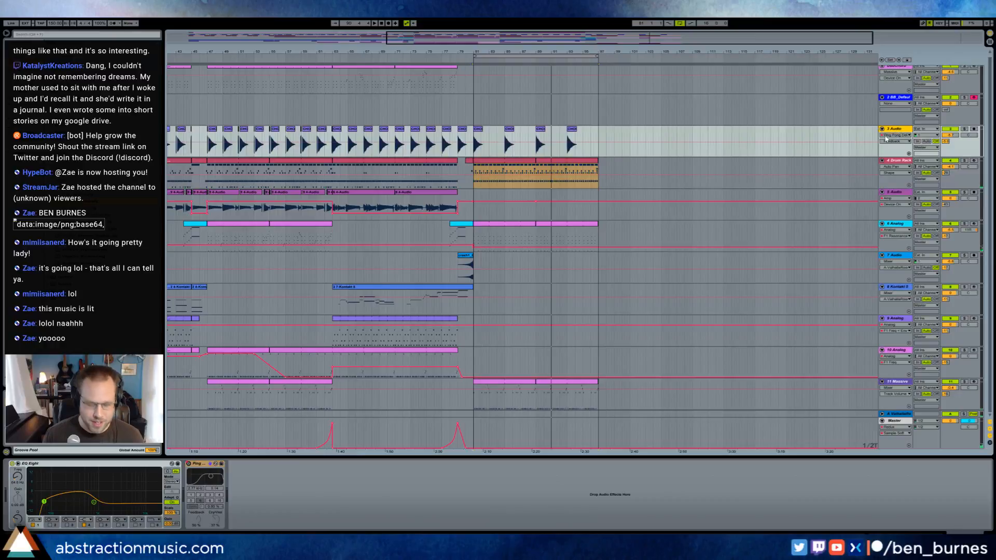
Insert an audio track below 3-Audio and move the four 3-Audio clips from bar 81 onward to it.
{"action": "key", "text": "ctrl+t"}
{"action": "left_click", "coordinate": [479, 130]}
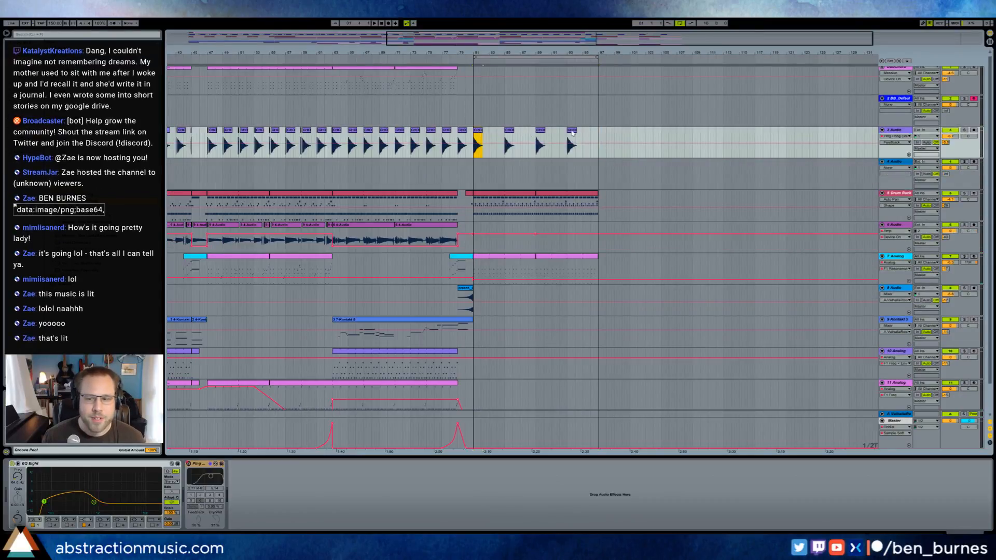
{"action": "left_click_drag", "start_coordinate": [479, 131], "coordinate": [478, 166]}
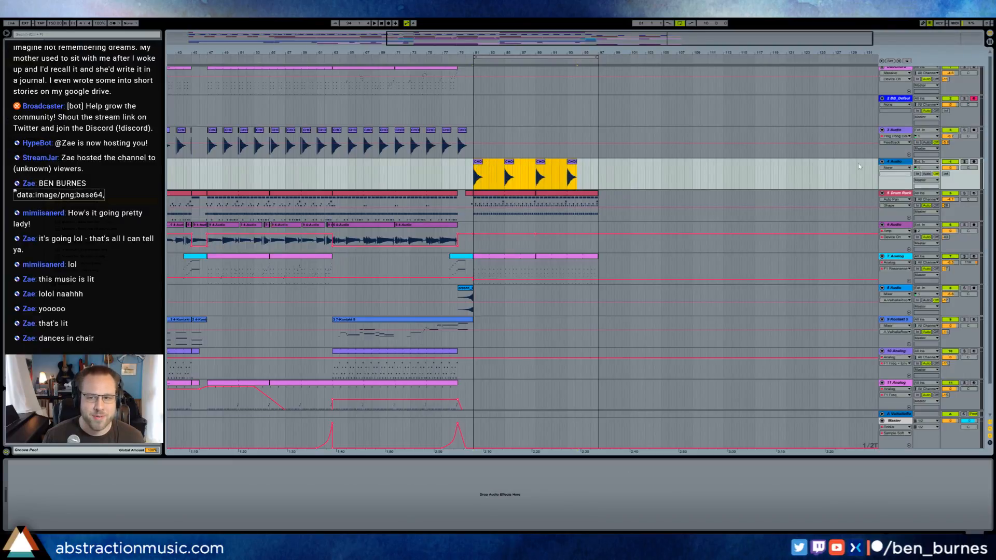
Add an Amp effect to the new 4-Audio track and set its amp type to Rock while auditioning the loop.
{"action": "left_click", "coordinate": [895, 130]}
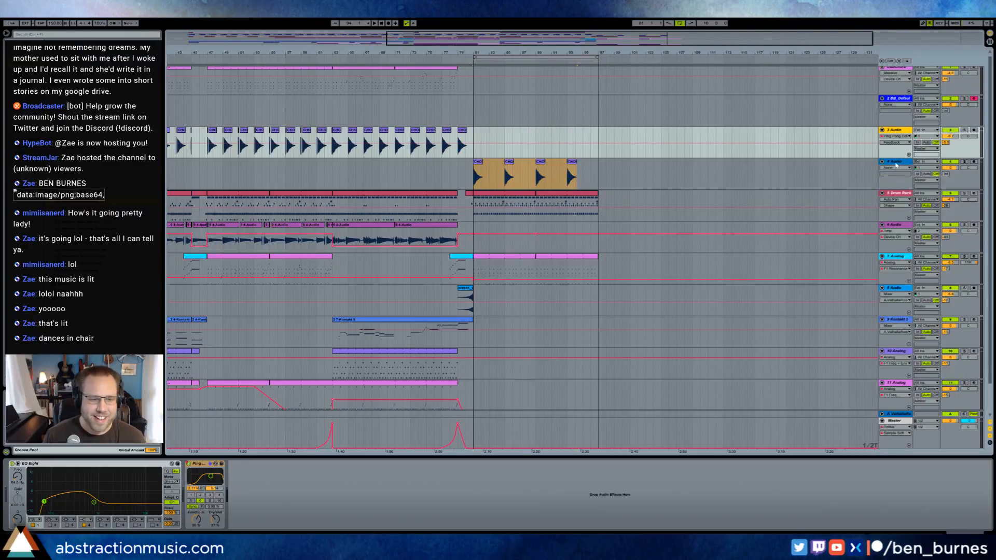
{"action": "left_click", "coordinate": [896, 164]}
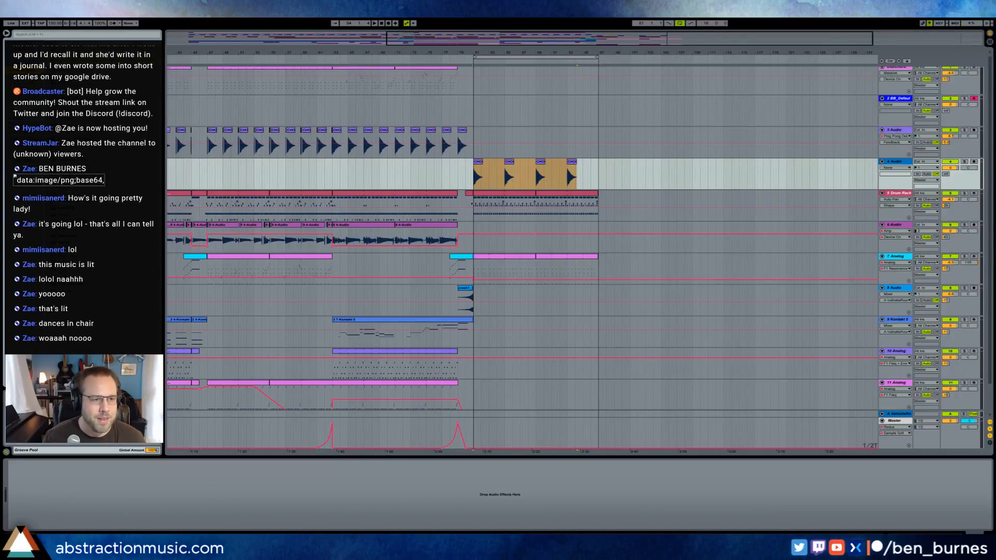
{"action": "left_click", "coordinate": [465, 237]}
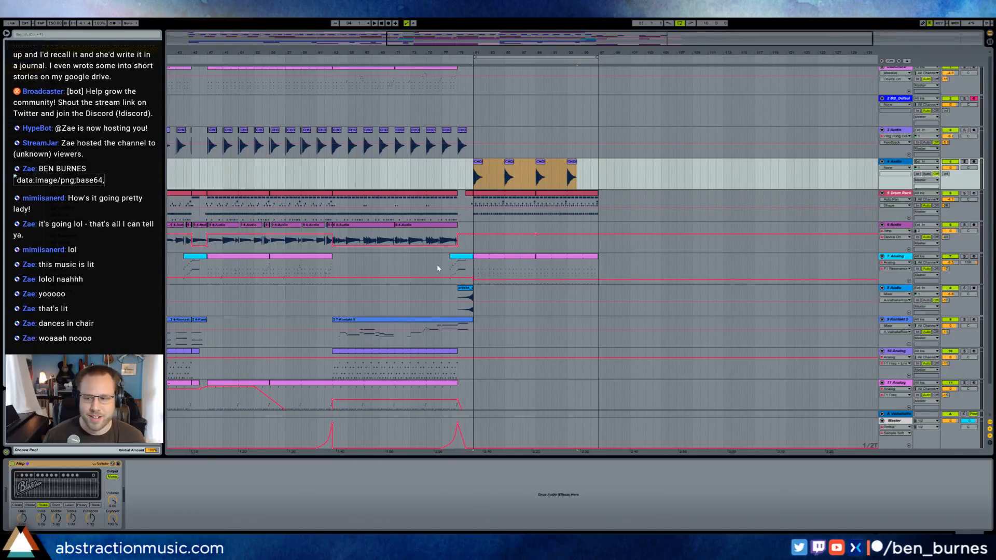
{"action": "key", "text": "space"}
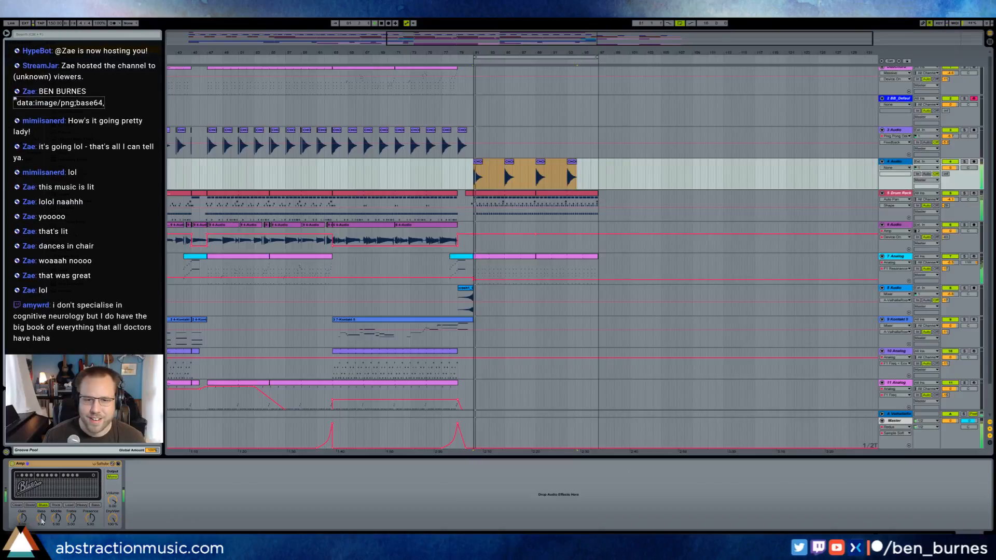
{"action": "left_click", "coordinate": [56, 505]}
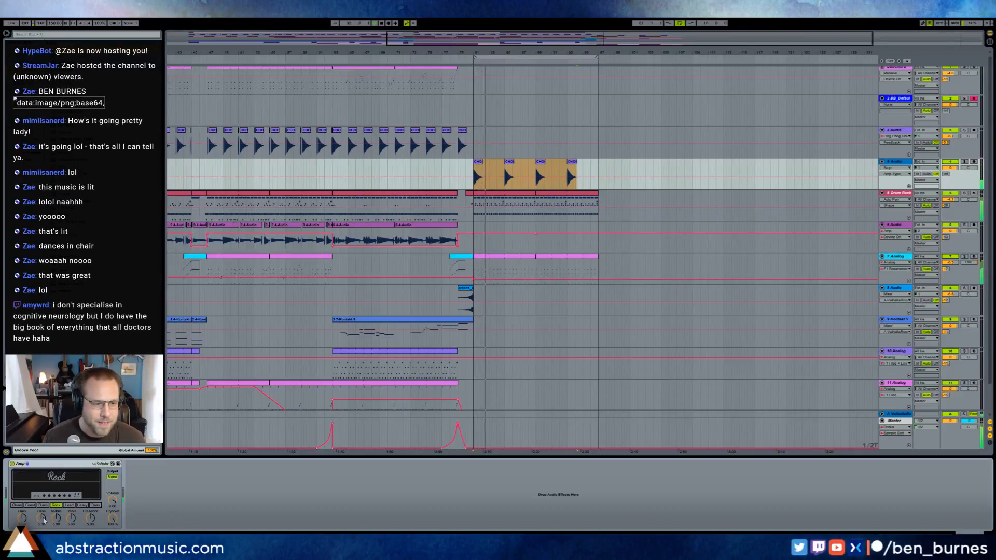
{"action": "key", "text": "space"}
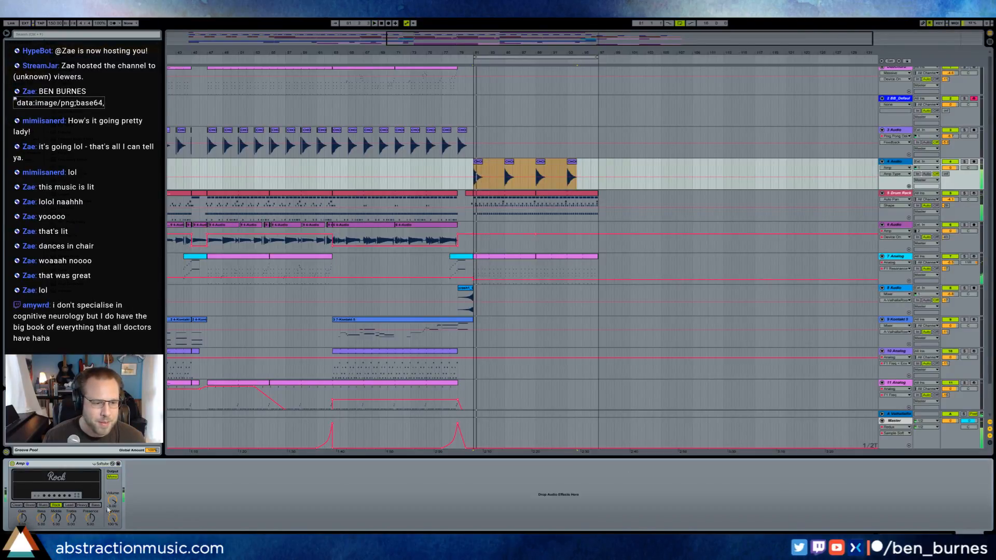
Lower the Amp's output volume and dry/wet mix on 4-Audio, and adjust its tone knobs against the playing loop.
{"action": "key", "text": "space"}
{"action": "left_click_drag", "start_coordinate": [112, 501], "coordinate": [114, 532]}
{"action": "key", "text": "space"}
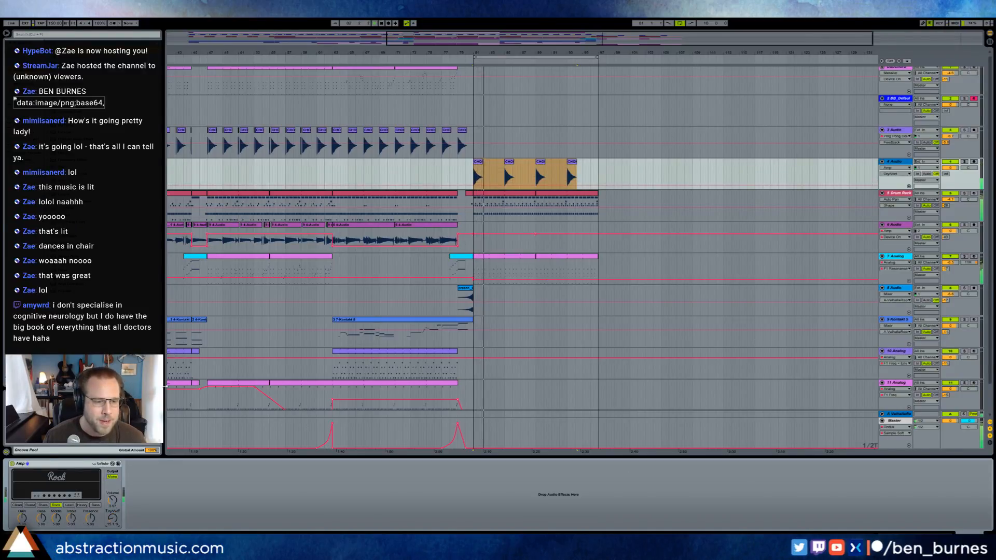
{"action": "mouse_move", "coordinate": [113, 501]}
{"action": "left_mouse_down"}
{"action": "mouse_move", "coordinate": [113, 490]}
{"action": "mouse_move", "coordinate": [113, 517]}
{"action": "left_mouse_up"}
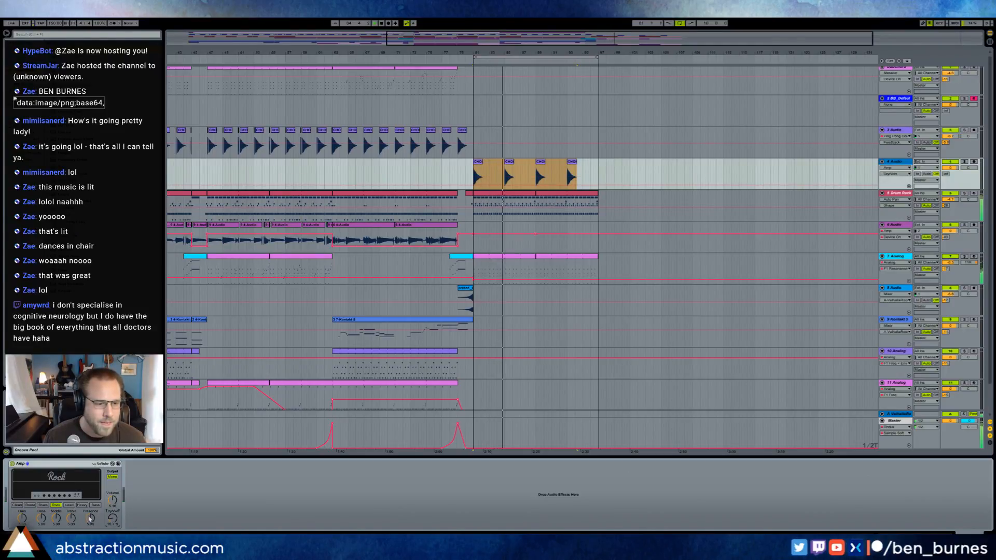
{"action": "left_click_drag", "start_coordinate": [56, 519], "coordinate": [57, 518]}
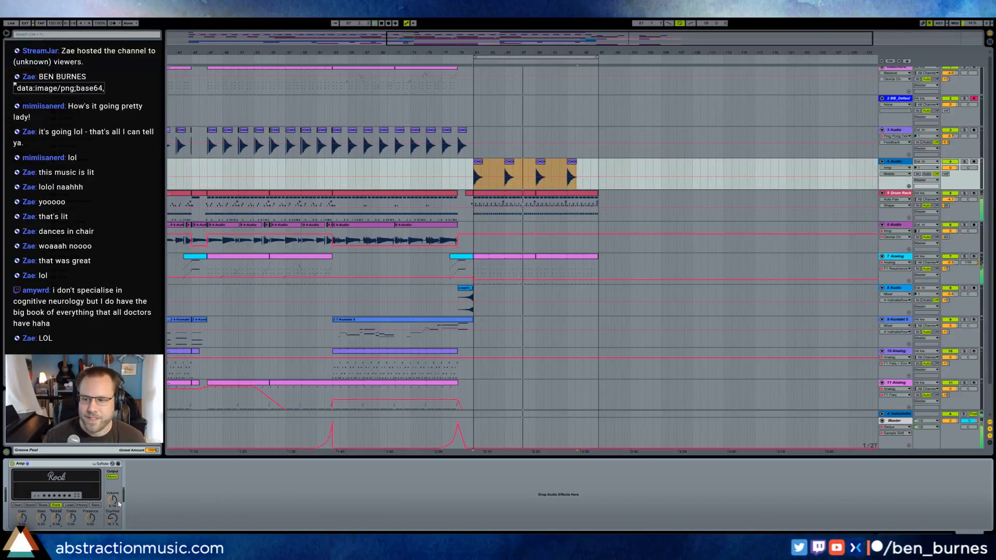
{"action": "left_click_drag", "start_coordinate": [112, 500], "coordinate": [112, 520]}
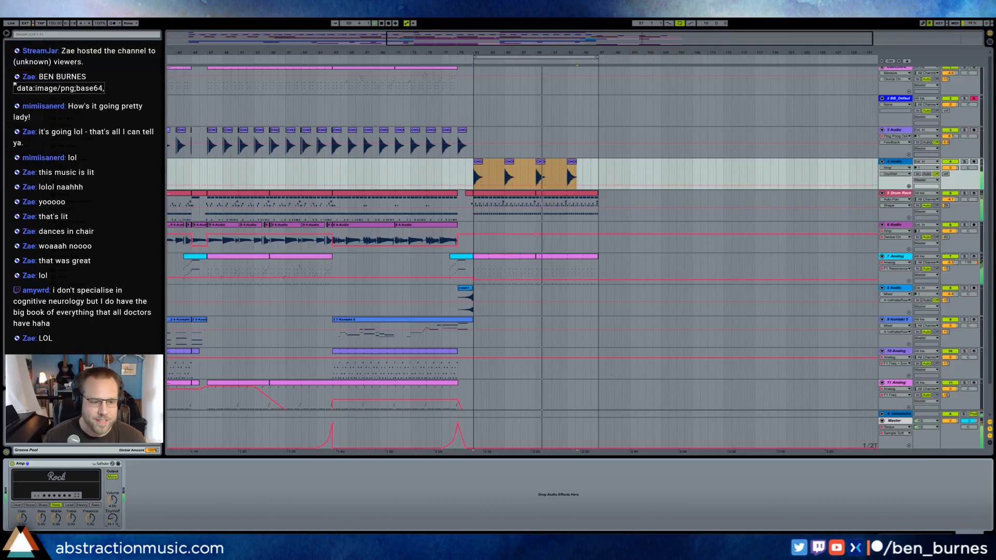
{"action": "mouse_move", "coordinate": [41, 519]}
{"action": "left_mouse_down"}
{"action": "mouse_move", "coordinate": [56, 525]}
{"action": "mouse_move", "coordinate": [90, 502]}
{"action": "mouse_move", "coordinate": [56, 516]}
{"action": "left_mouse_up"}
Try the Lead amp type on 4-Audio, switch it to Bass, and adjust the Amp's tone knobs.
{"action": "left_click", "coordinate": [69, 505]}
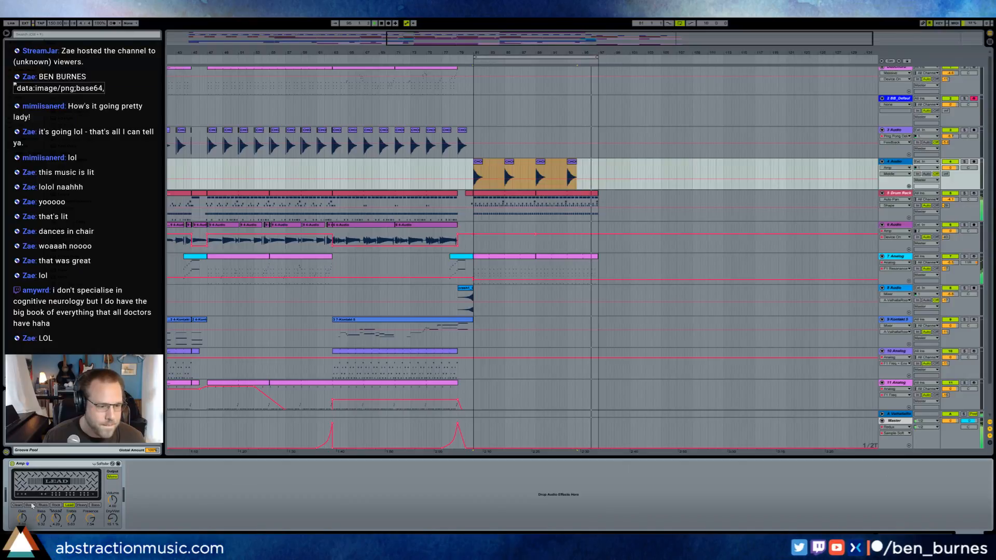
{"action": "left_click", "coordinate": [95, 505]}
{"action": "left_click_drag", "start_coordinate": [41, 518], "coordinate": [56, 515]}
{"action": "left_click", "coordinate": [71, 518]}
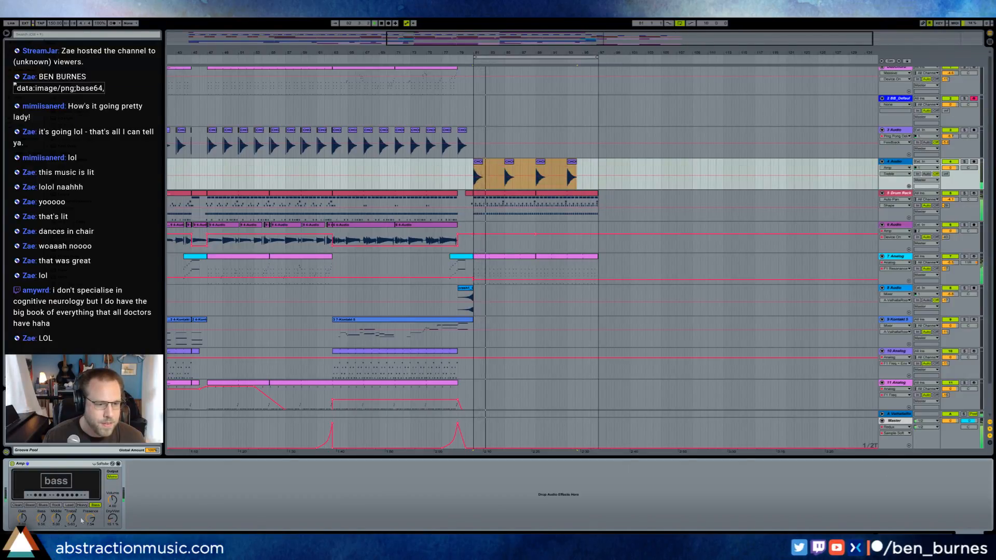
Add an Overdrive after the Amp on 4-Audio, adjust its settings, and lower the track volume.
{"action": "left_click_drag", "start_coordinate": [147, 507], "coordinate": [149, 481]}
{"action": "key", "text": "space"}
{"action": "left_click_drag", "start_coordinate": [154, 525], "coordinate": [154, 536]}
{"action": "left_click_drag", "start_coordinate": [946, 169], "coordinate": [947, 179]}
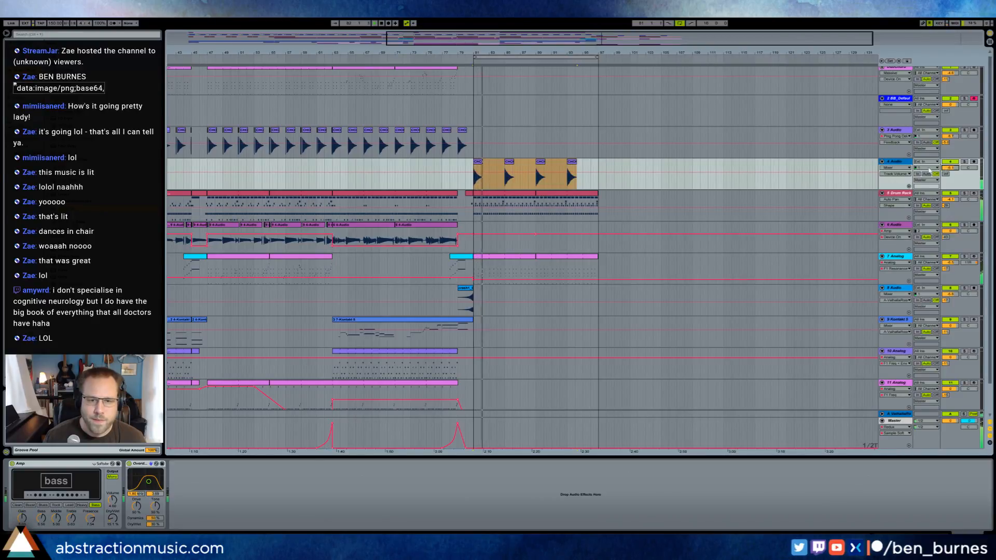
{"action": "scroll", "coordinate": [549, 262], "scroll_direction": "down", "scroll_amount": 3}
{"action": "key", "text": "space"}
Copy the Compressor from 12-Massive to the end of the 4-Audio device chain and adjust its threshold during playback.
{"action": "left_click", "coordinate": [478, 133]}
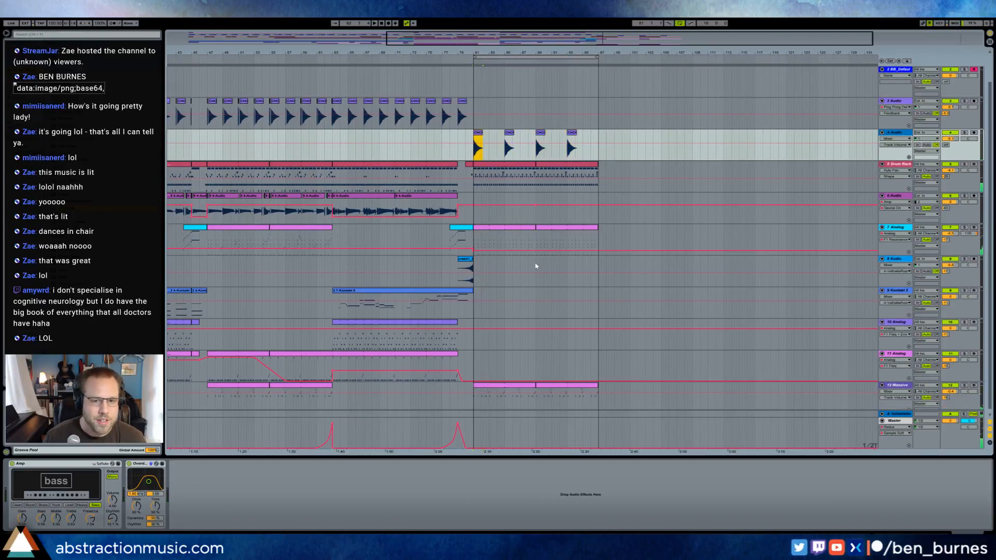
{"action": "left_click", "coordinate": [525, 394]}
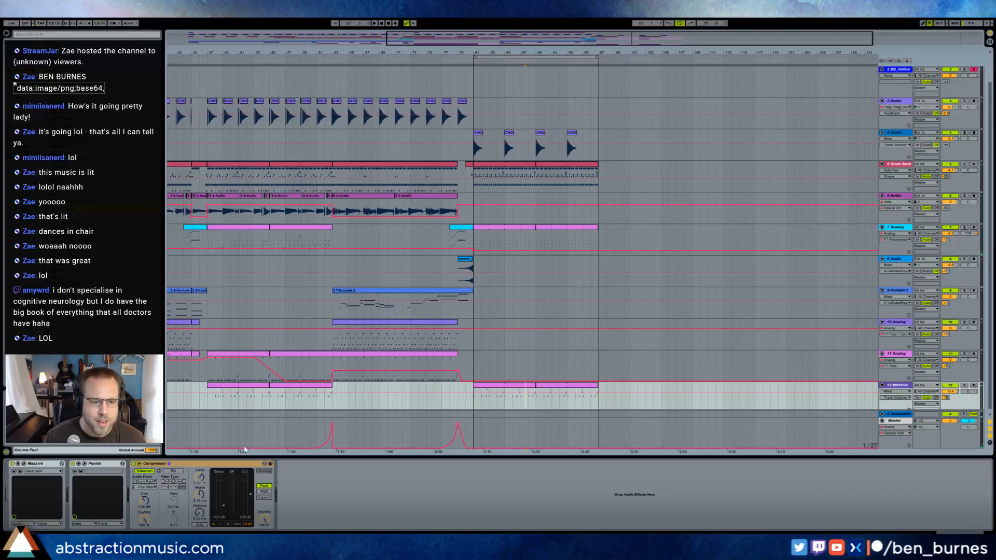
{"action": "left_click", "coordinate": [184, 465]}
{"action": "left_click", "coordinate": [492, 139]}
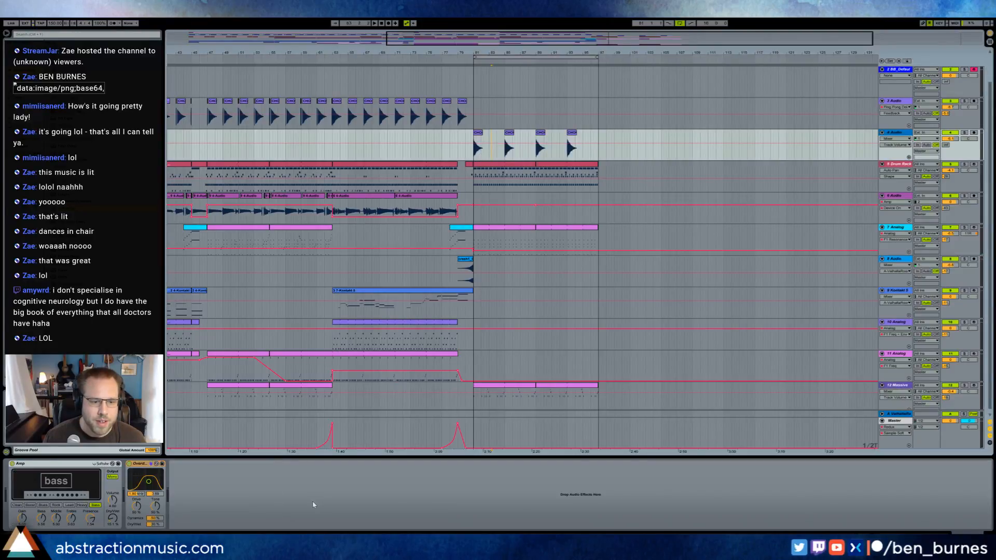
{"action": "key", "text": "space"}
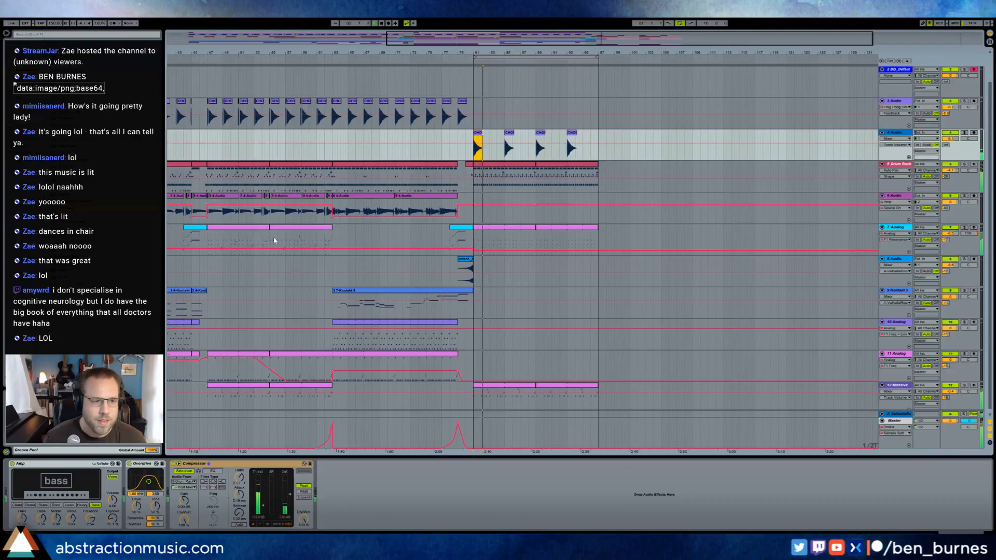
{"action": "left_click", "coordinate": [261, 510]}
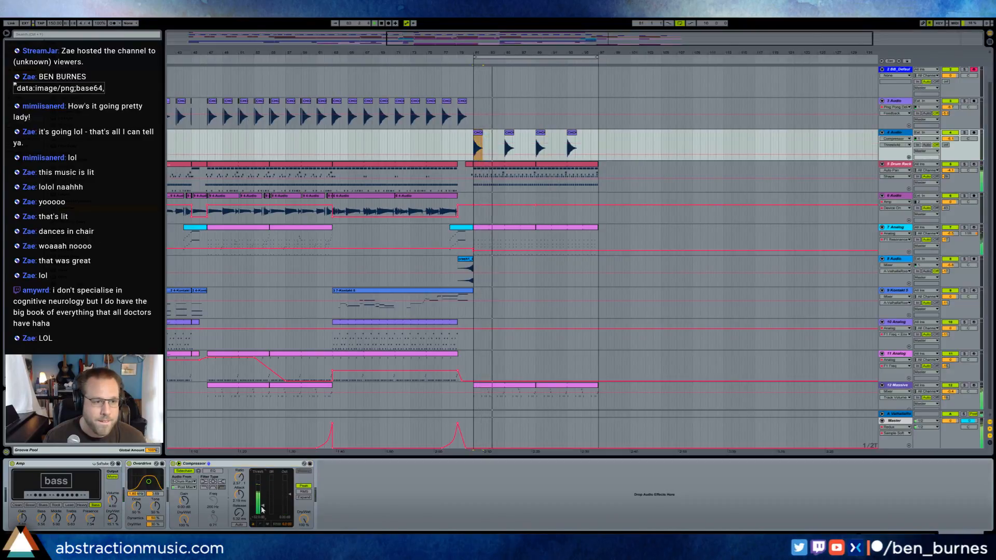
Insert a Reverb before the Compressor on 4-Audio, adjust its decay time, dry/wet and input filter, and raise the track volume slightly.
{"action": "left_click_drag", "start_coordinate": [62, 243], "coordinate": [174, 493]}
{"action": "left_click_drag", "start_coordinate": [264, 519], "coordinate": [264, 489]}
{"action": "left_click_drag", "start_coordinate": [336, 520], "coordinate": [335, 511]}
{"action": "left_click_drag", "start_coordinate": [265, 520], "coordinate": [266, 519]}
{"action": "left_click_drag", "start_coordinate": [189, 494], "coordinate": [192, 496]}
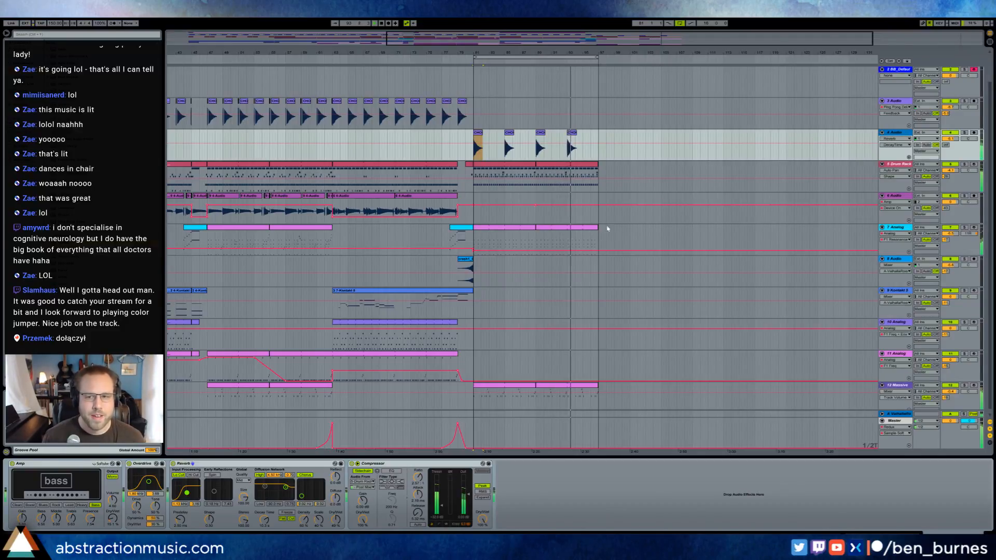
{"action": "left_click_drag", "start_coordinate": [945, 139], "coordinate": [945, 136]}
{"action": "key", "text": "space"}
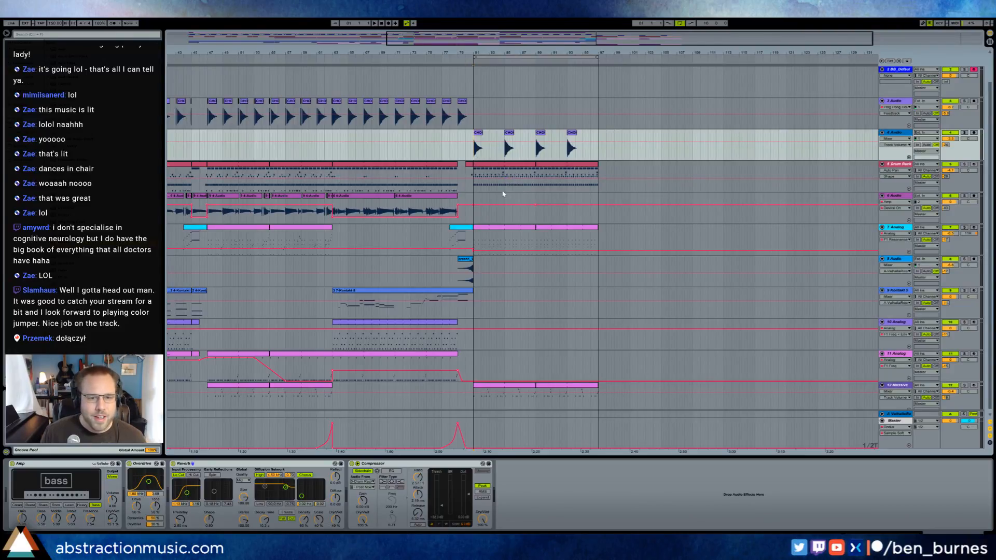
Insert a MIDI track below 7-Analog and move both Analog clips from bar 81 onto it.
{"action": "left_click", "coordinate": [474, 238]}
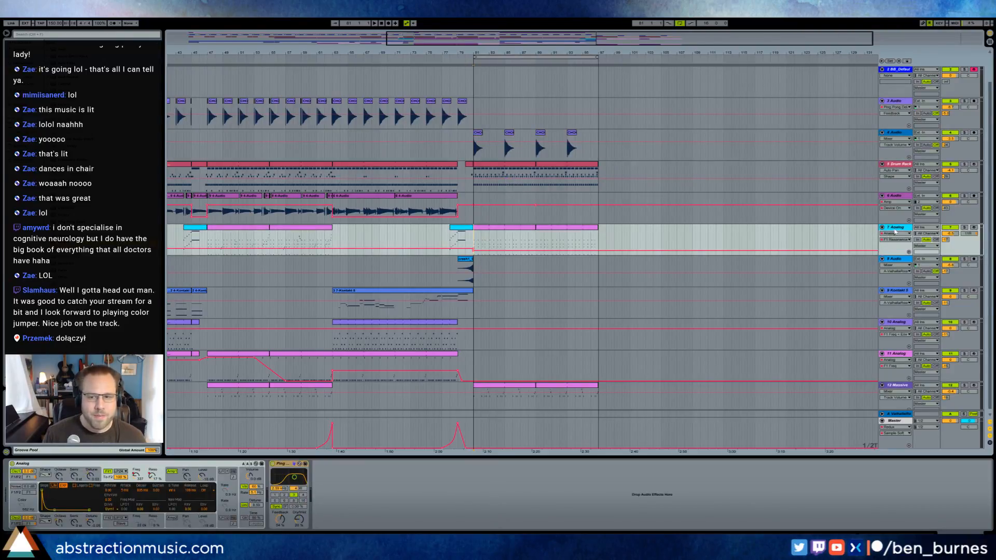
{"action": "key", "text": "ctrl+shift+t"}
{"action": "left_click", "coordinate": [496, 219]}
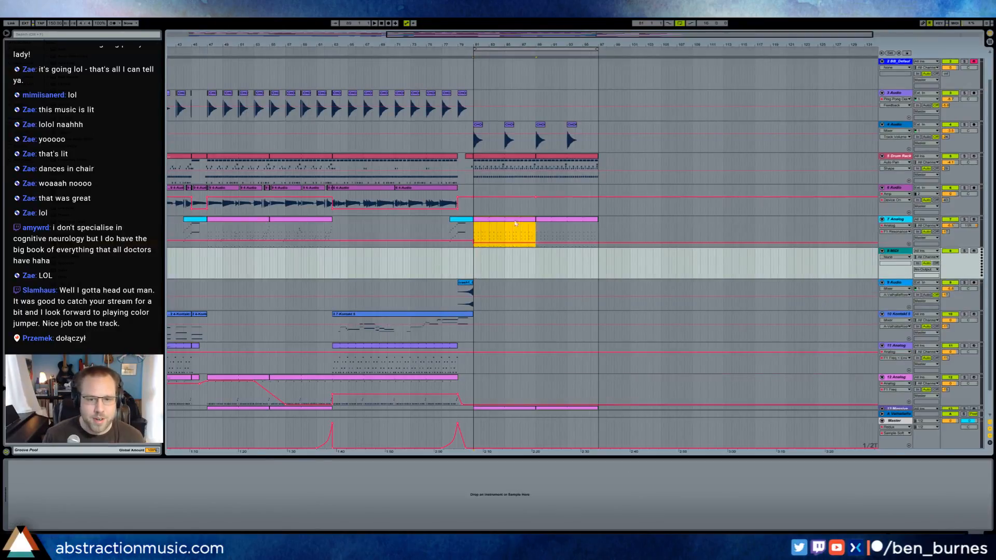
{"action": "left_click", "coordinate": [557, 220], "text": "shift"}
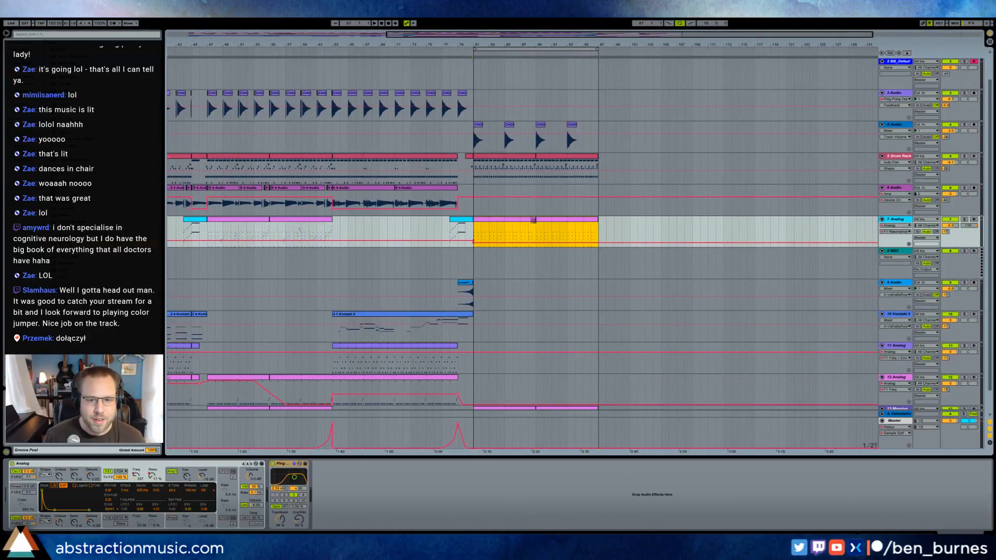
{"action": "left_click", "coordinate": [596, 231], "text": "shift"}
{"action": "left_click_drag", "start_coordinate": [583, 223], "coordinate": [578, 252]}
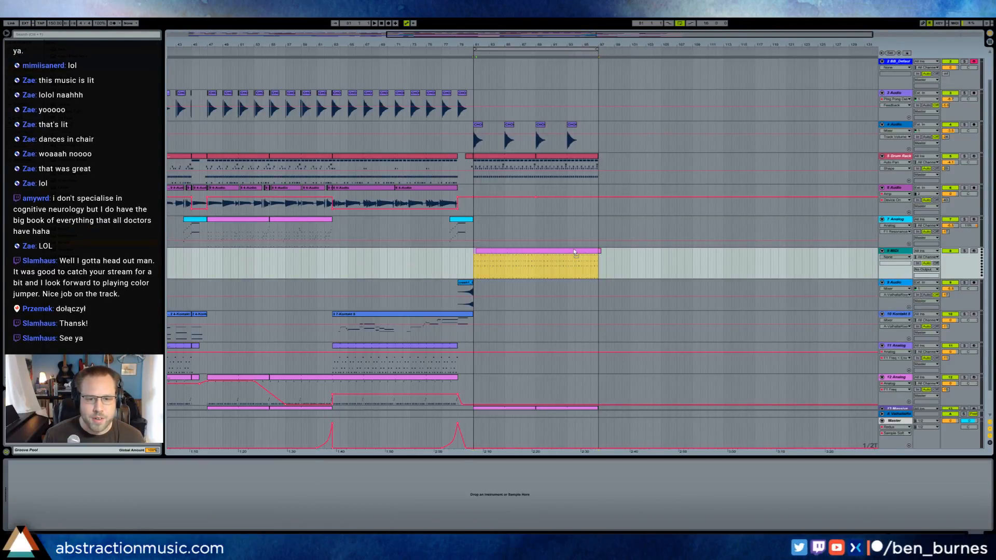
Load Massive on the new MIDI track and place its window beside the bar-81 clips.
{"action": "left_click", "coordinate": [27, 61]}
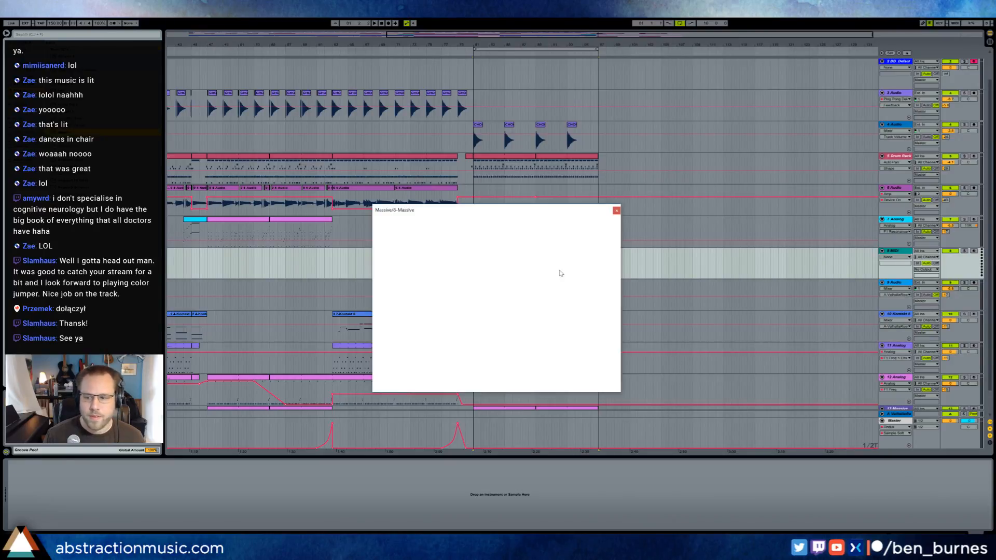
{"action": "left_click_drag", "start_coordinate": [511, 219], "coordinate": [341, 213]}
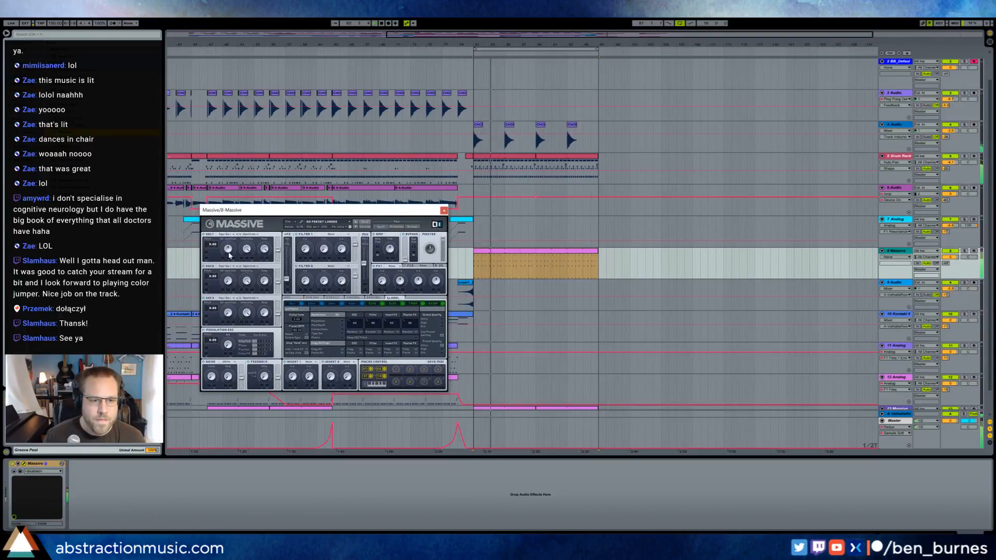
{"action": "left_click", "coordinate": [228, 282]}
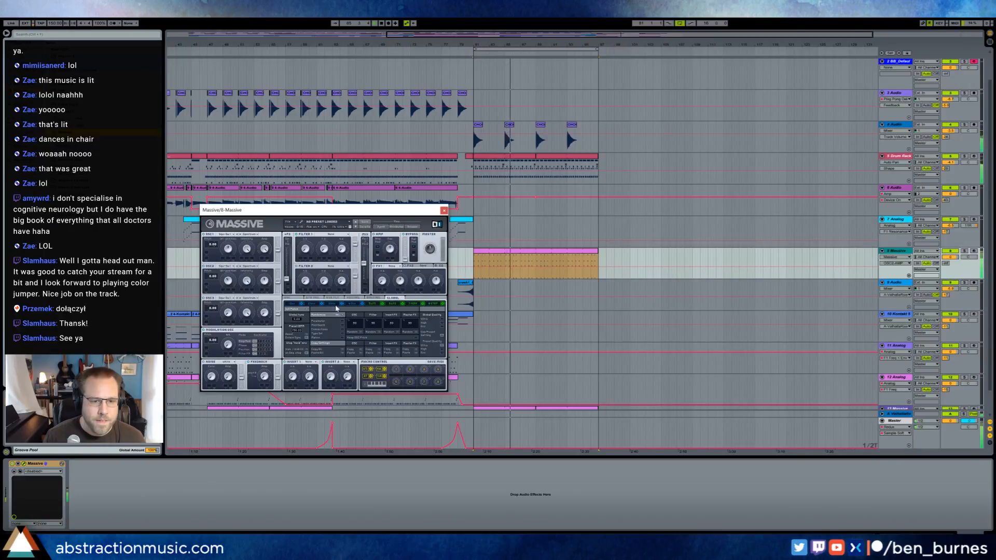
Reshape Massive's envelope with a falling decay to a lower sustain level and a gentler release.
{"action": "left_click", "coordinate": [353, 303]}
{"action": "left_click_drag", "start_coordinate": [403, 326], "coordinate": [417, 307]}
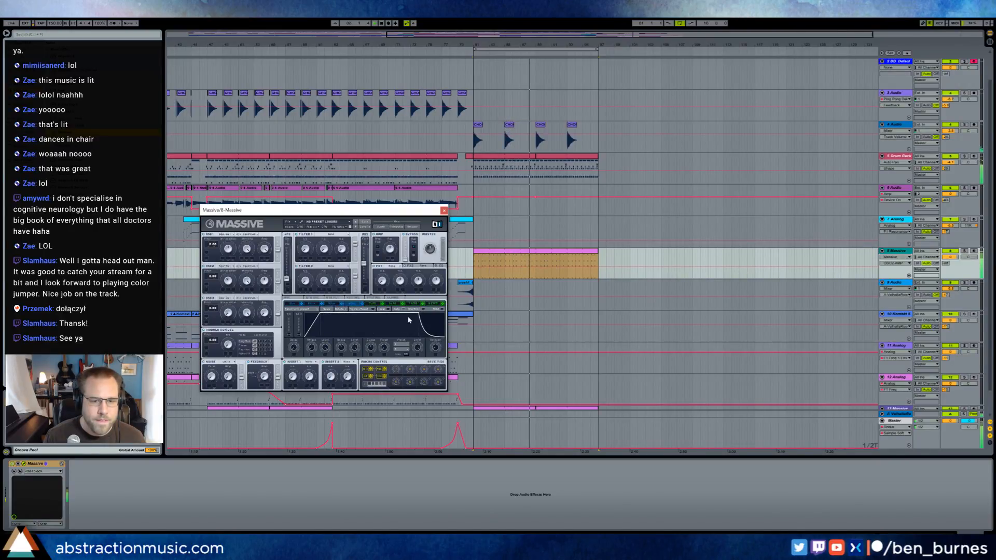
{"action": "left_click_drag", "start_coordinate": [435, 347], "coordinate": [433, 341]}
{"action": "left_click_drag", "start_coordinate": [392, 315], "coordinate": [392, 328]}
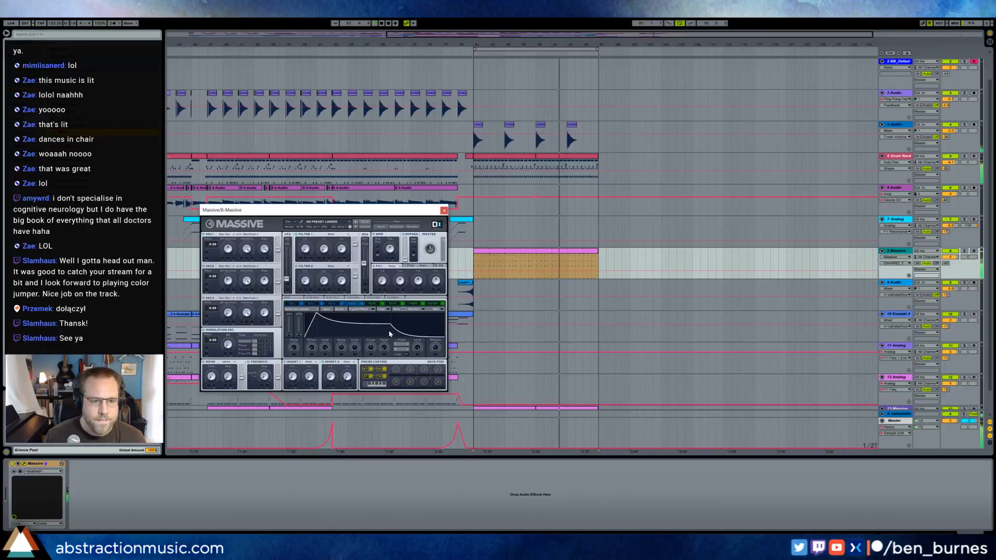
Choose a different wavetable for Massive's second oscillator and adjust its knobs during playback.
{"action": "left_click", "coordinate": [738, 283]}
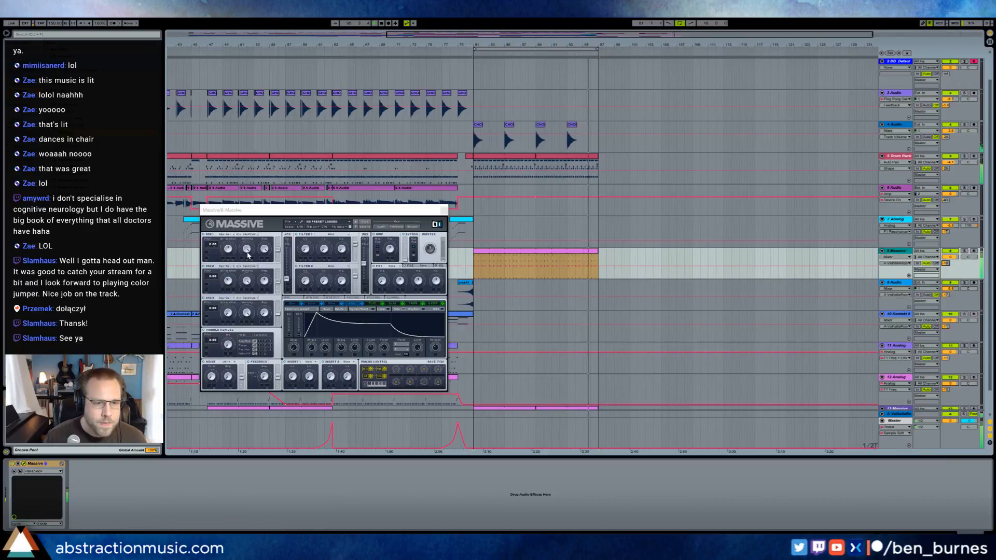
{"action": "left_click", "coordinate": [262, 274]}
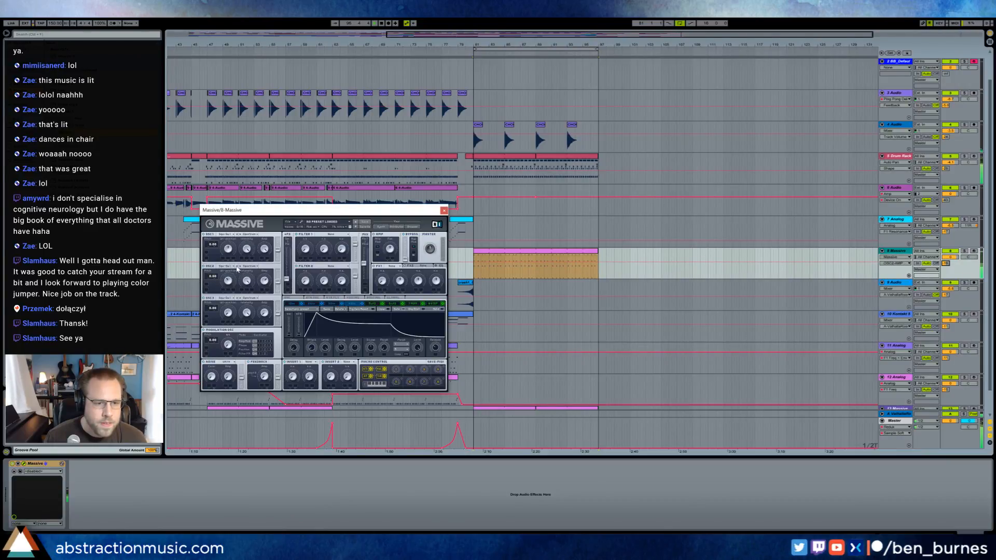
{"action": "left_click", "coordinate": [229, 267]}
{"action": "left_click", "coordinate": [231, 274]}
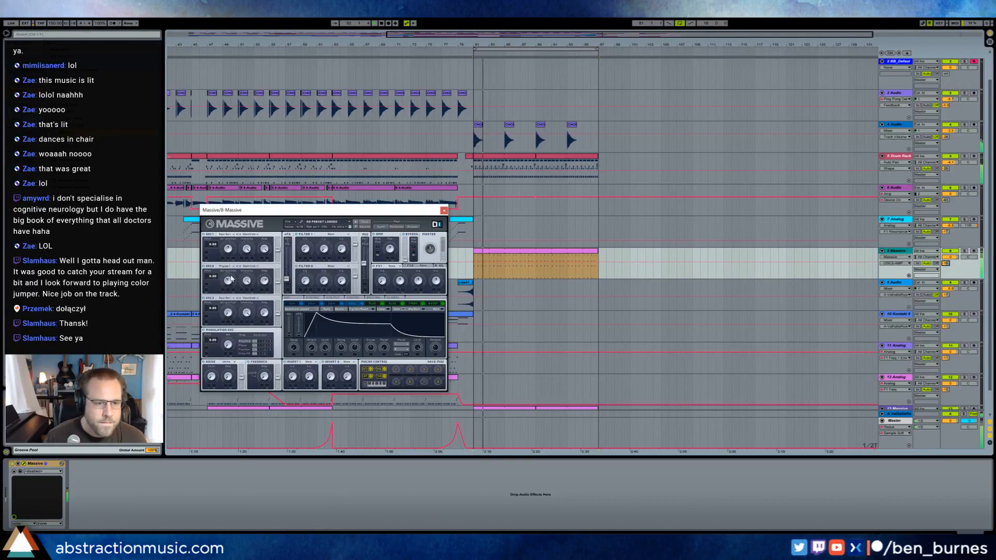
Lower the 8-Massive track volume and balance it against the section playing before bar 81.
{"action": "left_click_drag", "start_coordinate": [951, 257], "coordinate": [950, 264]}
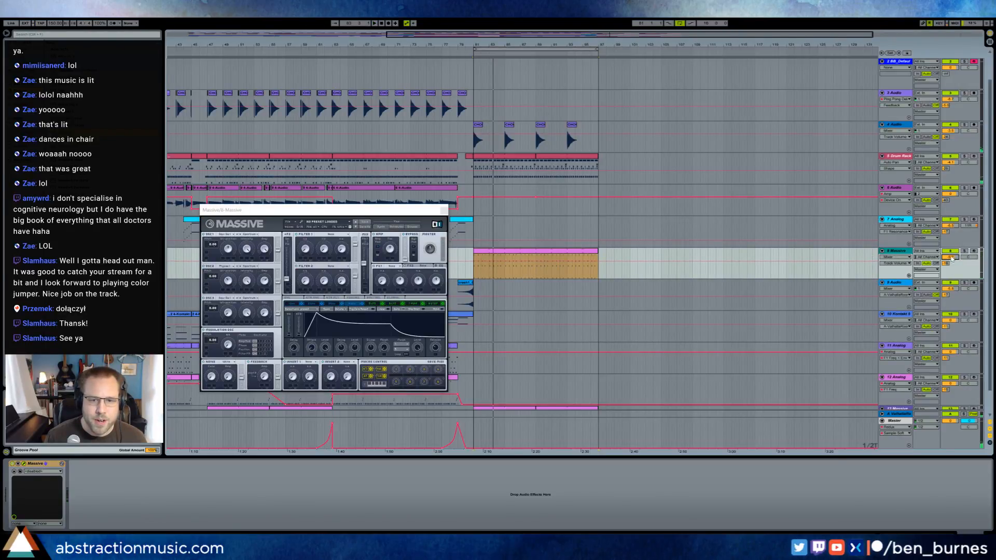
{"action": "left_click_drag", "start_coordinate": [375, 208], "coordinate": [367, 293]}
{"action": "scroll", "coordinate": [530, 266], "scroll_direction": "up", "scroll_amount": 1}
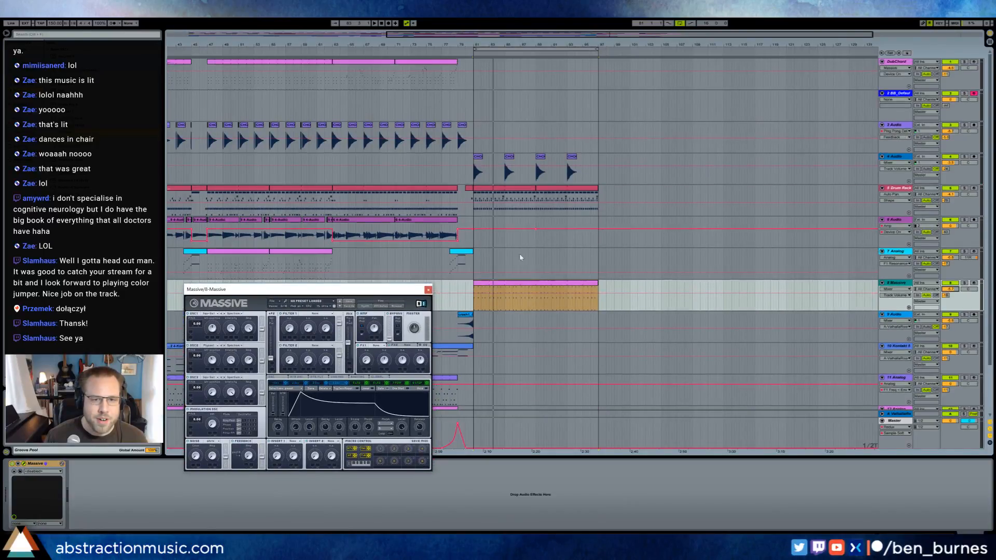
{"action": "left_click", "coordinate": [395, 82]}
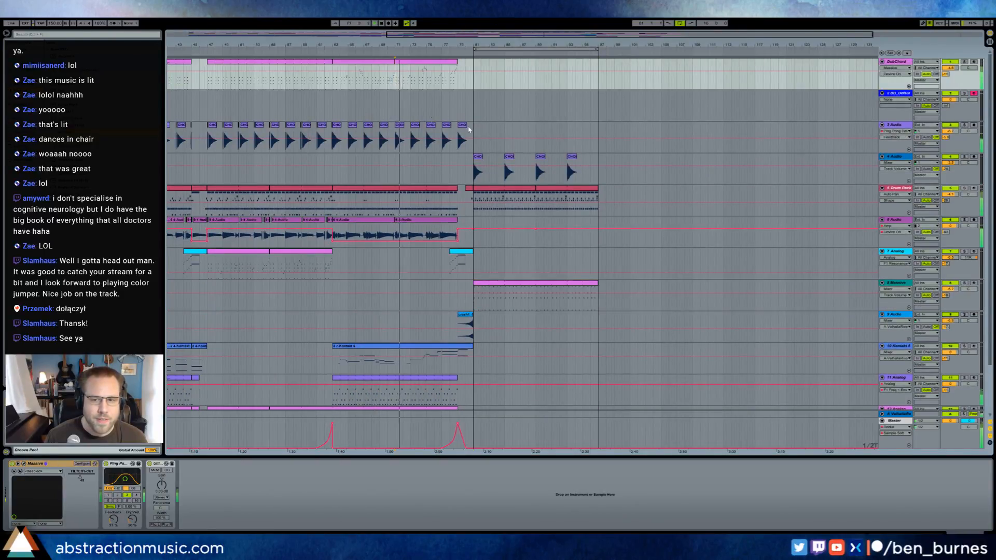
{"action": "left_click", "coordinate": [540, 290]}
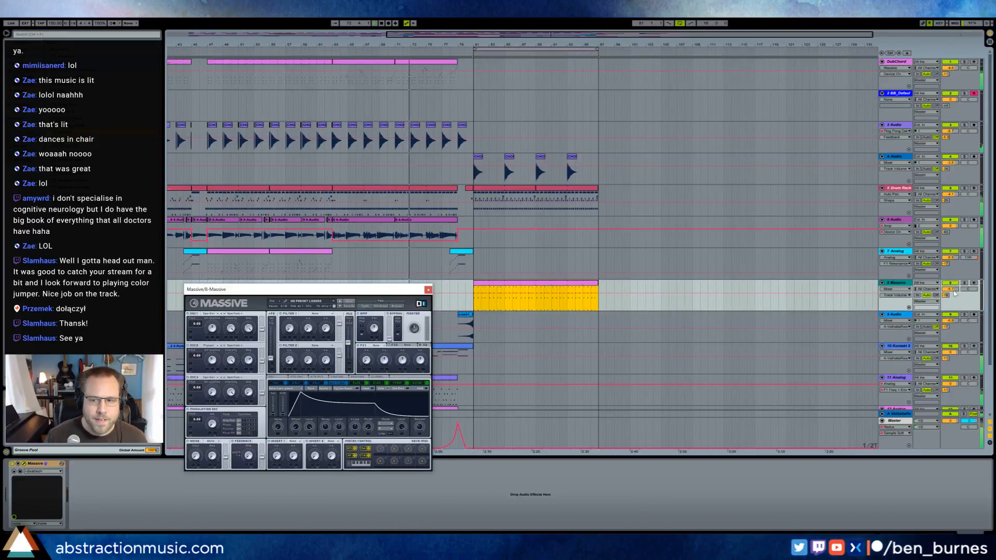
{"action": "left_click", "coordinate": [954, 294]}
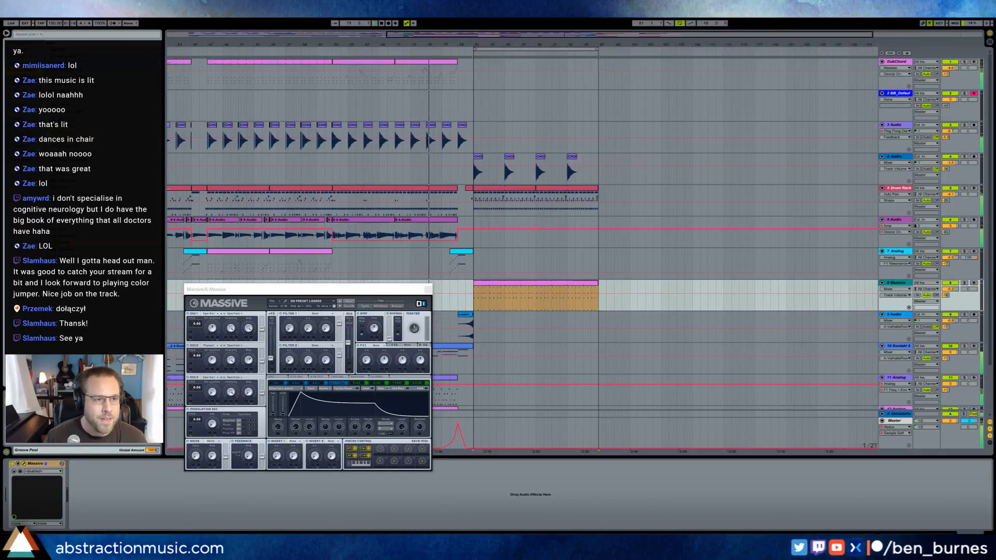
Add an EQ Eight after Massive, cutting the lows, lowering the high band and slightly raising a low-mid band.
{"action": "left_click_drag", "start_coordinate": [57, 119], "coordinate": [105, 487]}
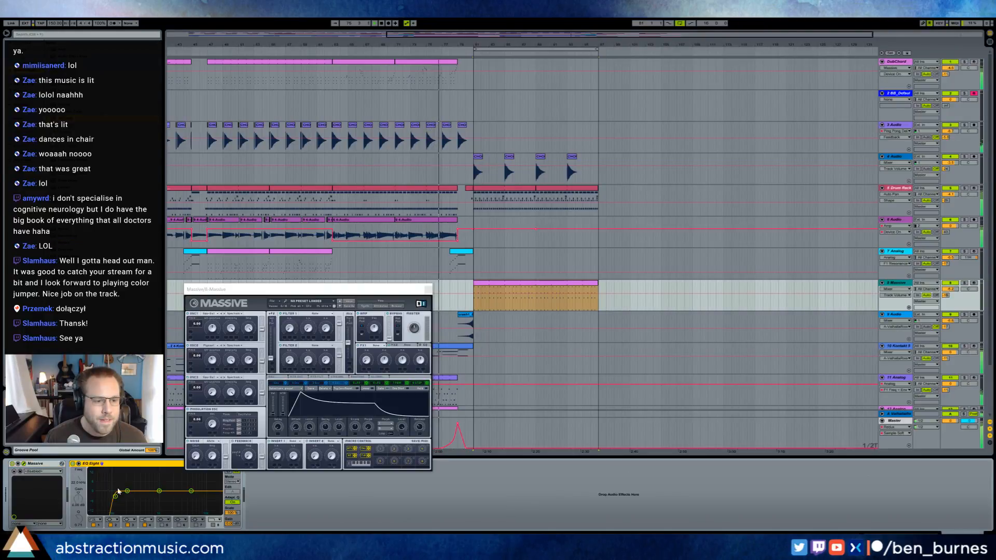
{"action": "left_click_drag", "start_coordinate": [193, 493], "coordinate": [181, 501]}
{"action": "left_click_drag", "start_coordinate": [115, 497], "coordinate": [111, 503]}
{"action": "left_click_drag", "start_coordinate": [182, 500], "coordinate": [127, 487]}
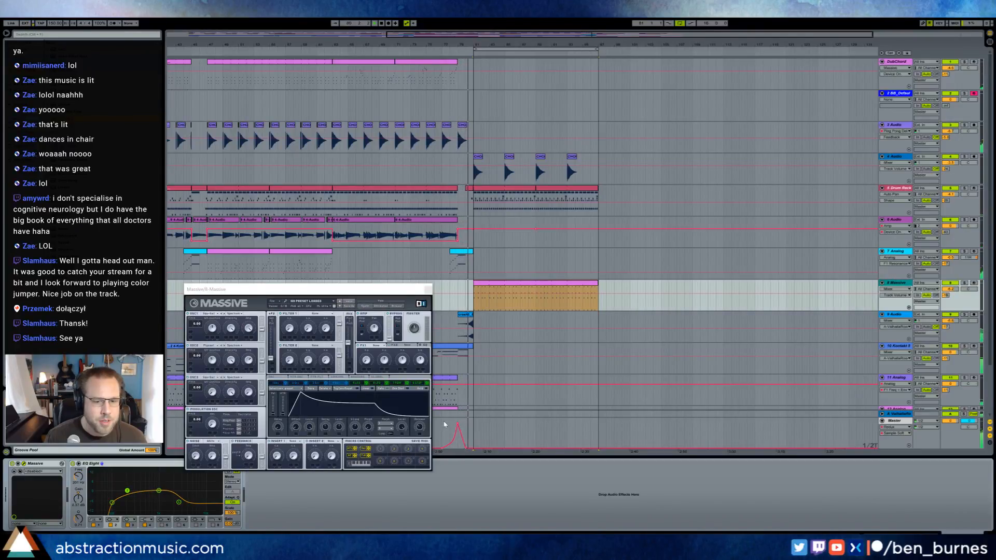
{"action": "left_click", "coordinate": [452, 424]}
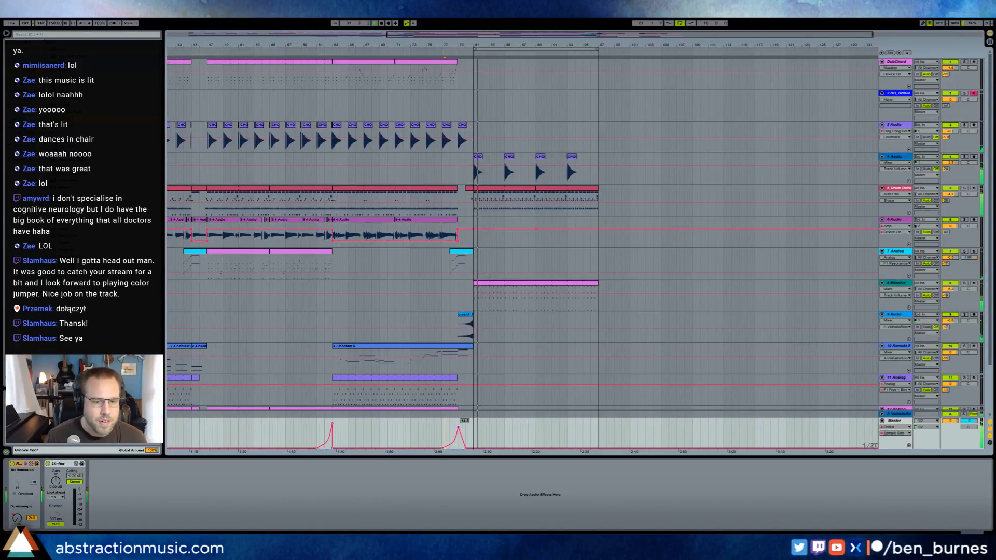
Add a rising three-note run of sixteenths at the end of bar 2 in the 8-Massive clip.
{"action": "double_click", "coordinate": [503, 284]}
{"action": "left_click", "coordinate": [429, 289]}
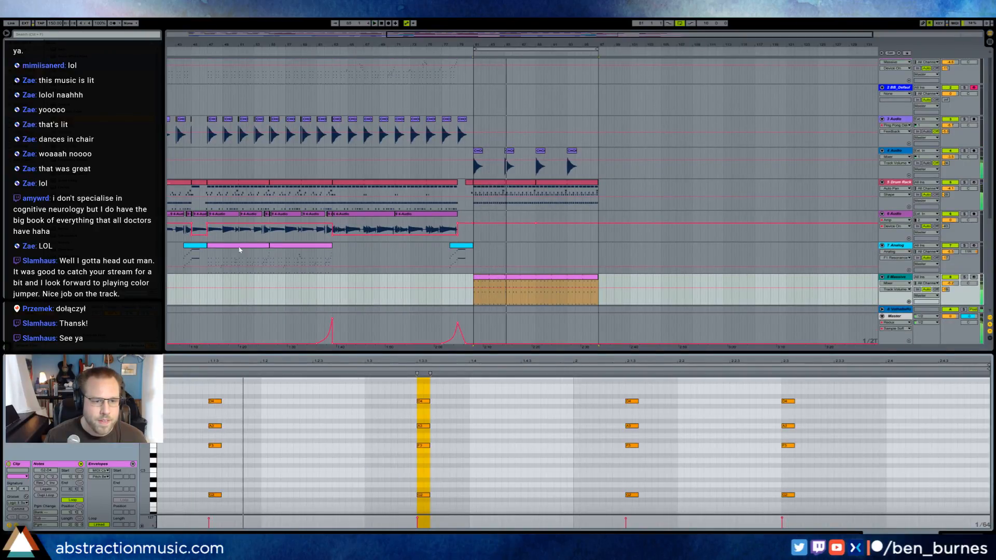
{"action": "left_click", "coordinate": [242, 251]}
{"action": "left_click", "coordinate": [493, 283]}
{"action": "left_click", "coordinate": [826, 457]}
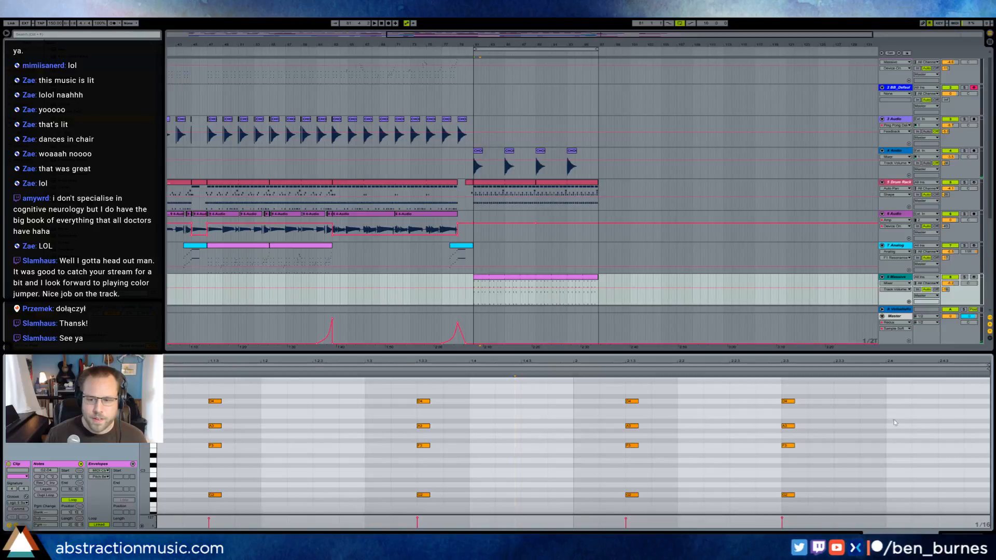
{"action": "double_click", "coordinate": [949, 406]}
{"action": "left_click_drag", "start_coordinate": [925, 411], "coordinate": [925, 416]}
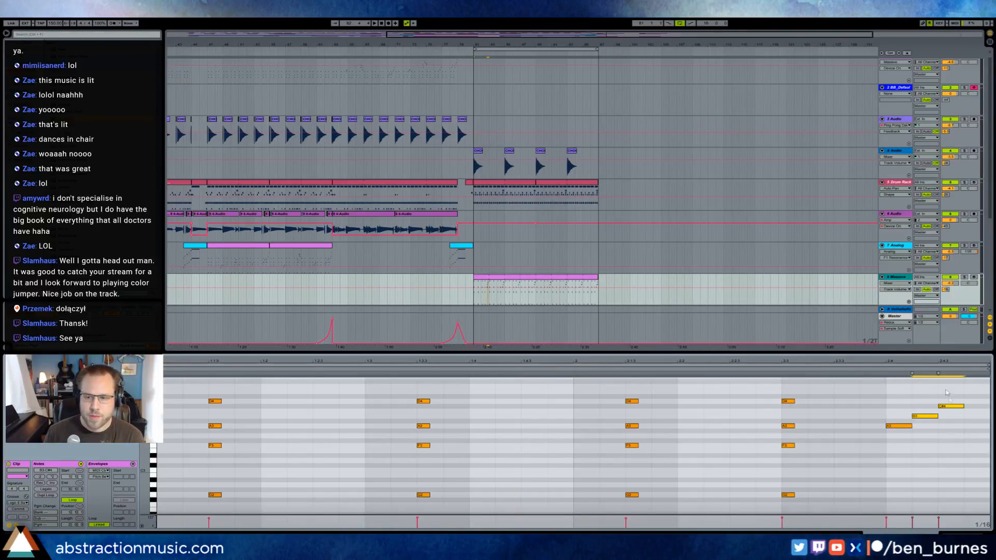
Raise the pitches of the three-note run at the end of bar 2 while looping playback.
{"action": "left_click", "coordinate": [772, 365]}
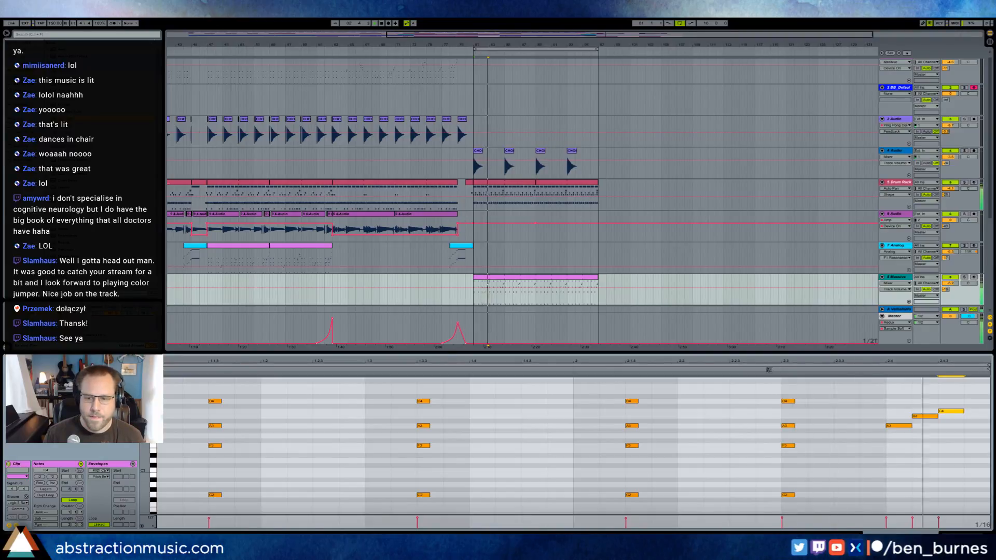
{"action": "left_click_drag", "start_coordinate": [892, 403], "coordinate": [939, 425]}
{"action": "key", "text": "Up"}
{"action": "key", "text": "Up"}
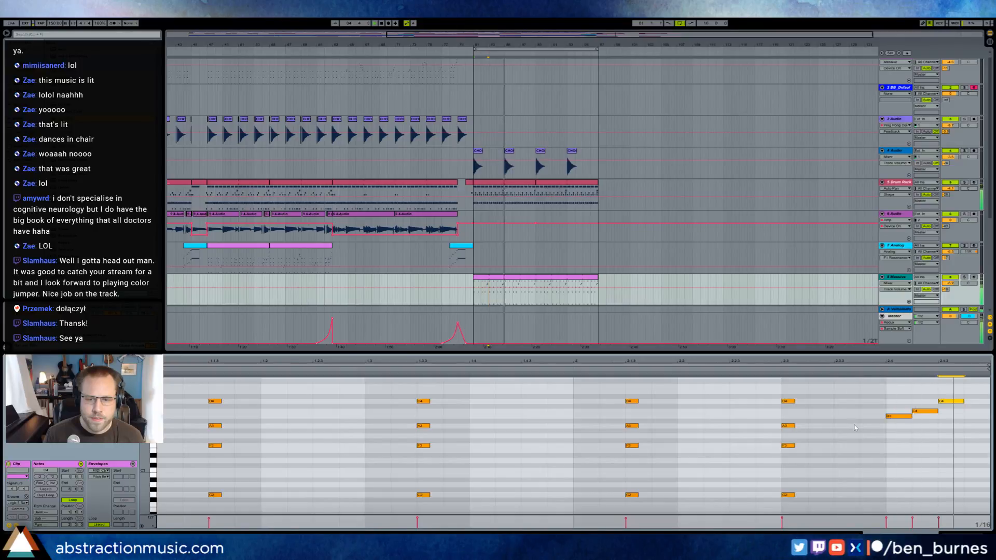
Consolidate the first half of the 8-Massive part, bars 81 to 89, into one clip.
{"action": "left_click_drag", "start_coordinate": [475, 291], "coordinate": [538, 294]}
{"action": "key", "text": "ctrl+j"}
{"action": "key", "text": "space"}
{"action": "left_click_drag", "start_coordinate": [145, 451], "coordinate": [143, 475]}
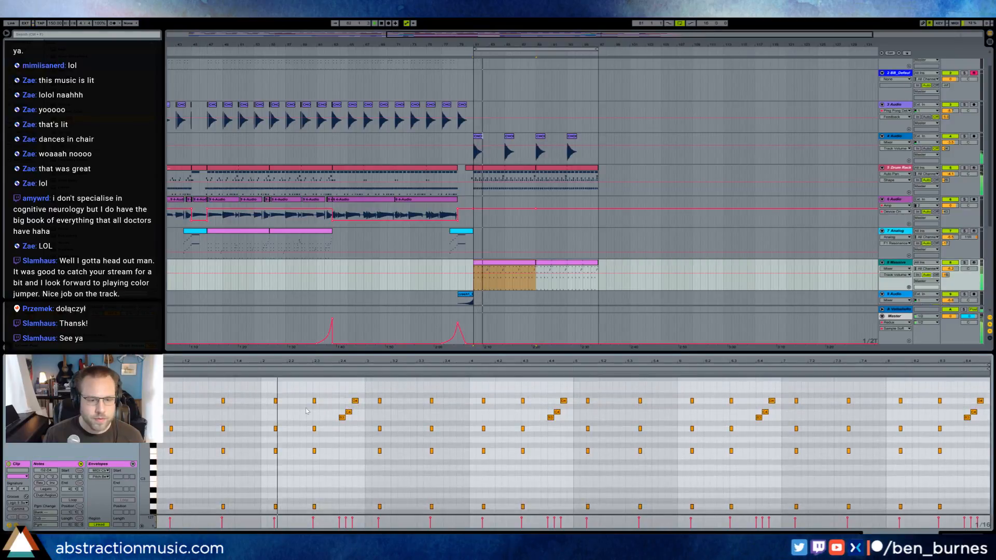
Raise the high band of the EQ Eight on 8-Massive into a boost.
{"action": "key", "text": "shift+Tab"}
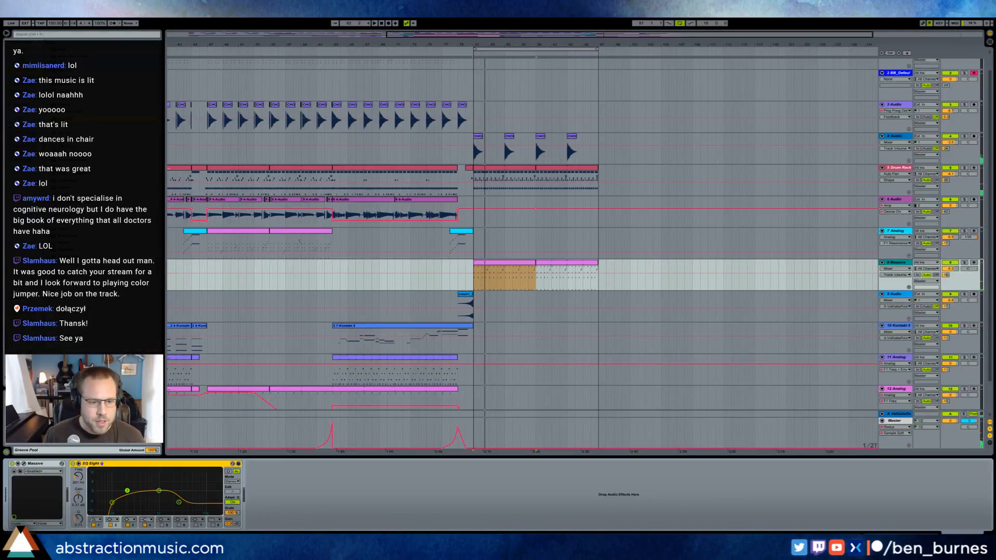
{"action": "left_click_drag", "start_coordinate": [180, 496], "coordinate": [188, 484]}
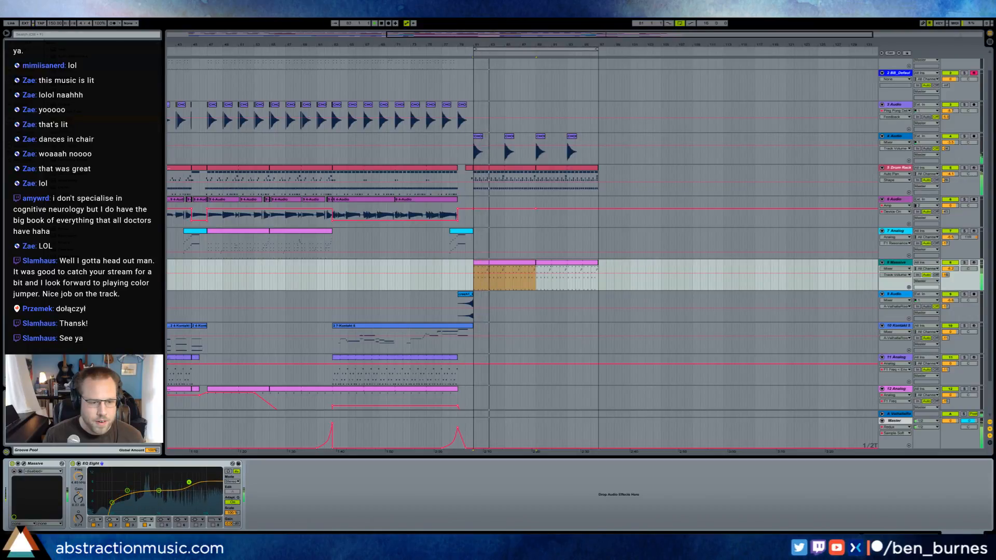
Transpose the three-note run at the end of bar 4 in the consolidated 8-Massive clip up three semitones.
{"action": "double_click", "coordinate": [518, 264]}
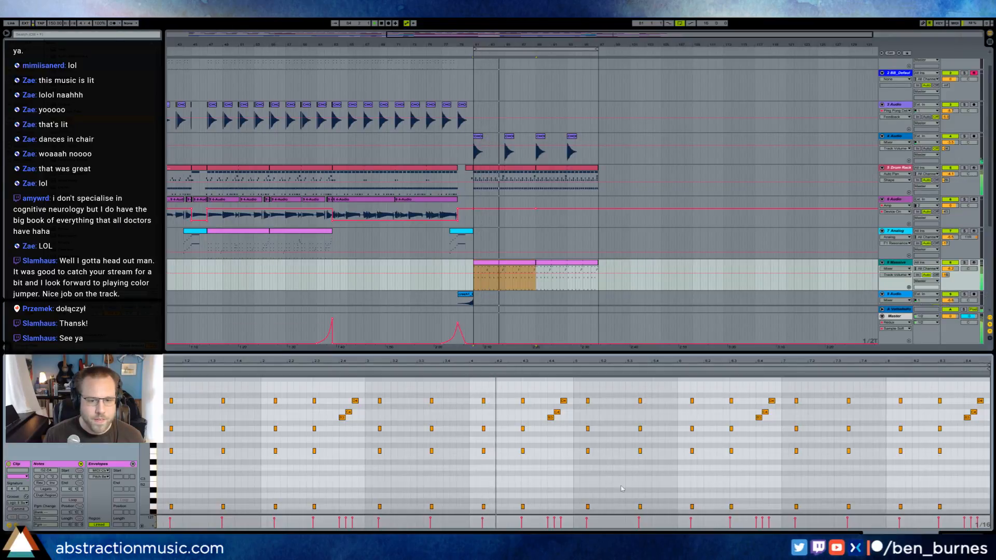
{"action": "key", "text": "space"}
{"action": "left_click_drag", "start_coordinate": [541, 393], "coordinate": [568, 430]}
{"action": "key", "text": "Up"}
{"action": "key", "text": "Up"}
{"action": "key", "text": "Up"}
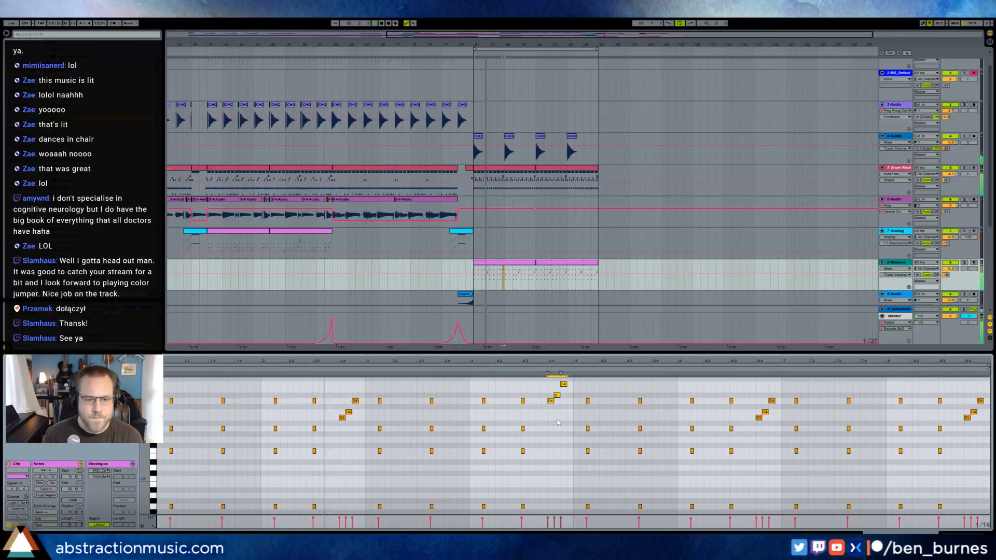
Add a note near the start of bar 4 and rework the fill ending that bar into four notes.
{"action": "key", "text": "space"}
{"action": "double_click", "coordinate": [478, 414]}
{"action": "key", "text": "space"}
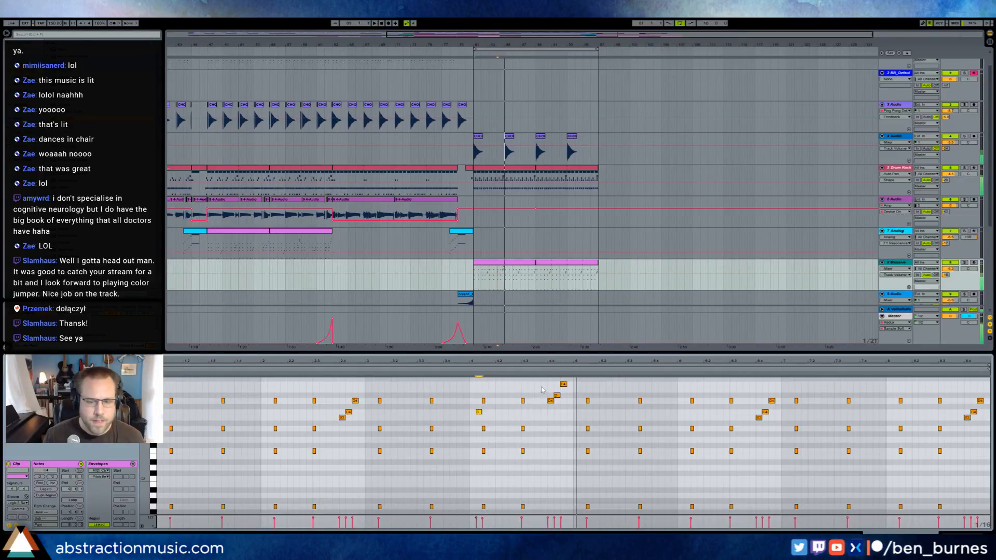
{"action": "scroll", "coordinate": [542, 392], "scroll_direction": "up", "scroll_amount": 1}
{"action": "left_click_drag", "start_coordinate": [542, 393], "coordinate": [574, 456]}
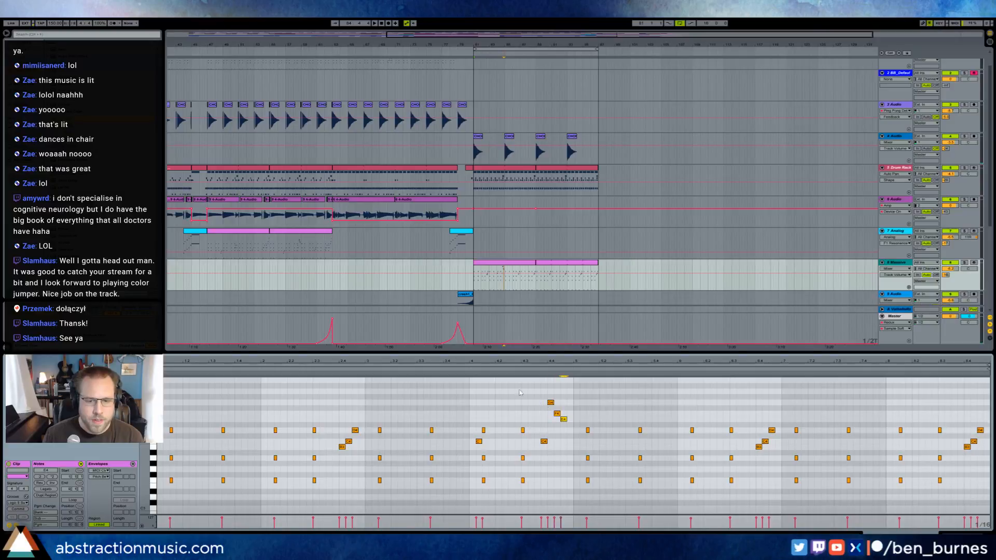
{"action": "left_click", "coordinate": [465, 371]}
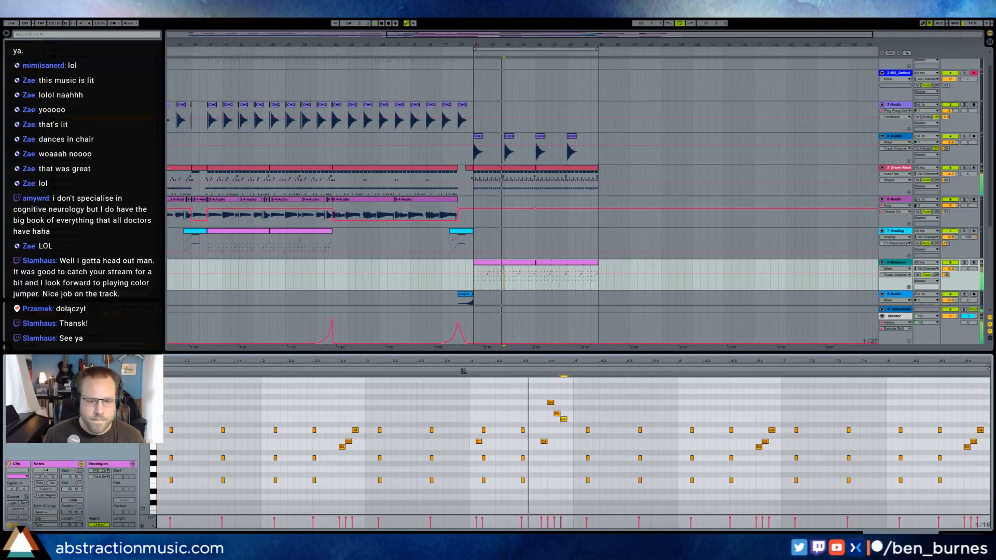
{"action": "left_click", "coordinate": [545, 442]}
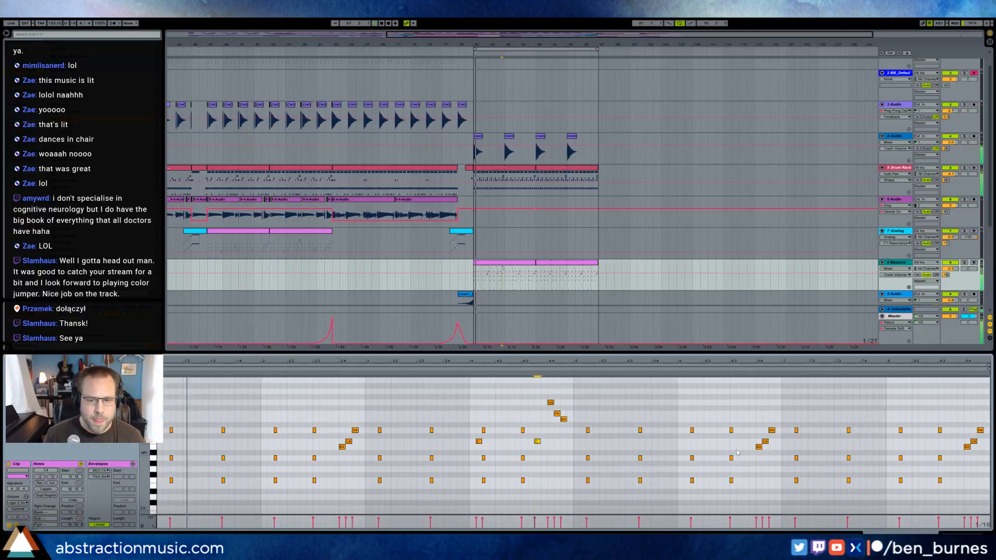
Raise the pitch of the fill at the end of bar 6 and expand the bar 8 fill with extra notes.
{"action": "left_click_drag", "start_coordinate": [749, 423], "coordinate": [777, 465]}
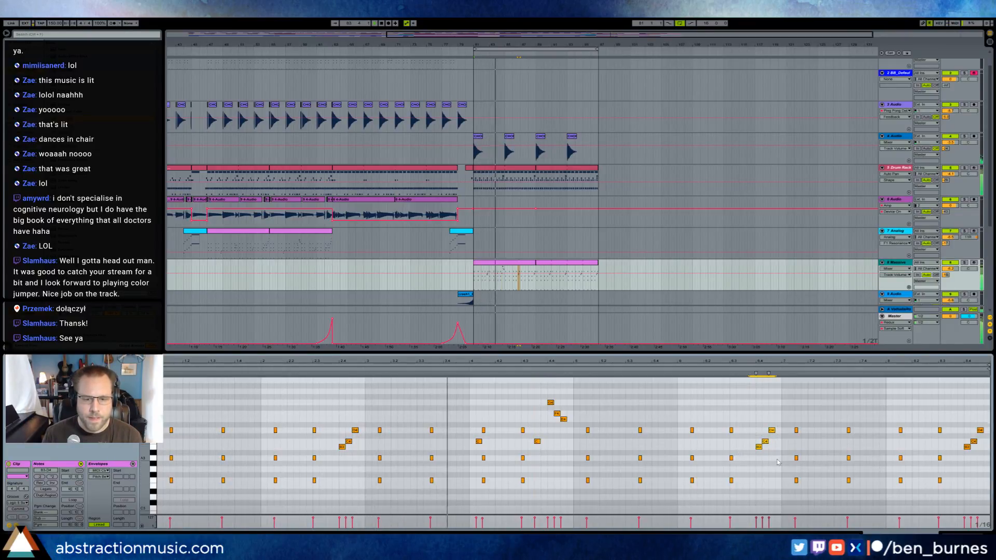
{"action": "left_click_drag", "start_coordinate": [466, 436], "coordinate": [473, 442]}
{"action": "left_click_drag", "start_coordinate": [758, 429], "coordinate": [769, 445]}
{"action": "key", "text": "Up"}
{"action": "key", "text": "Up"}
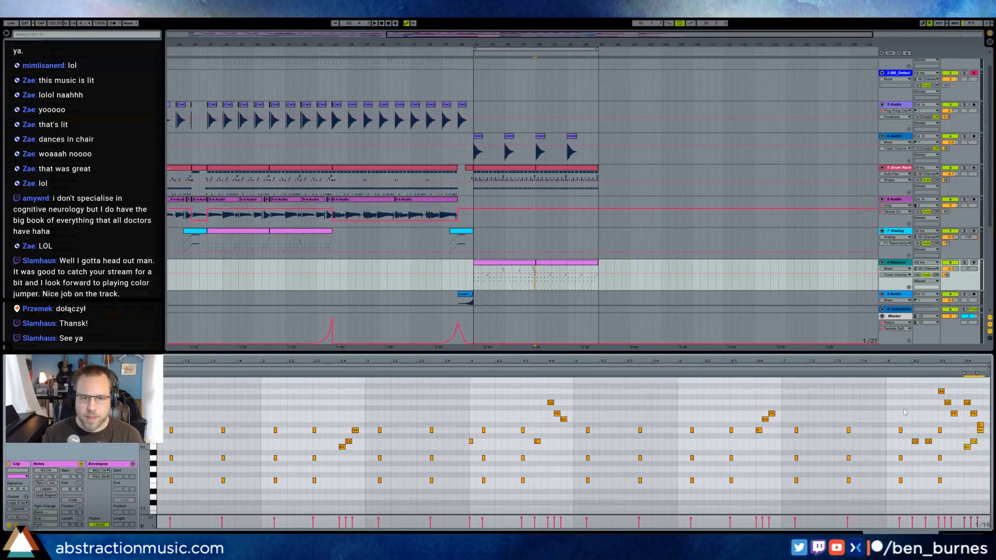
Extend the edited 8-Massive clip over the second clip to the end of the loop region and turn on clip looping.
{"action": "left_click_drag", "start_coordinate": [537, 263], "coordinate": [600, 270]}
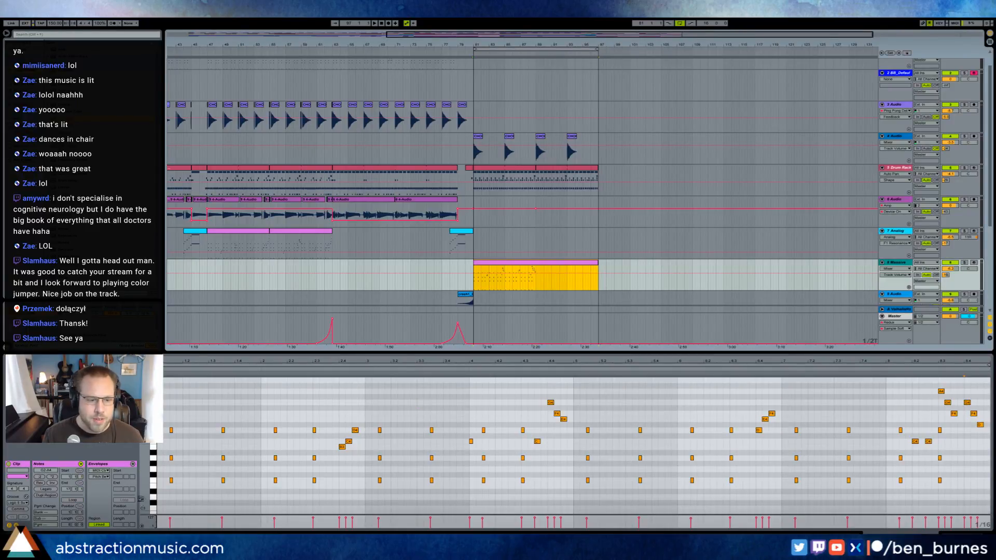
{"action": "left_click", "coordinate": [72, 500]}
{"action": "key", "text": "space"}
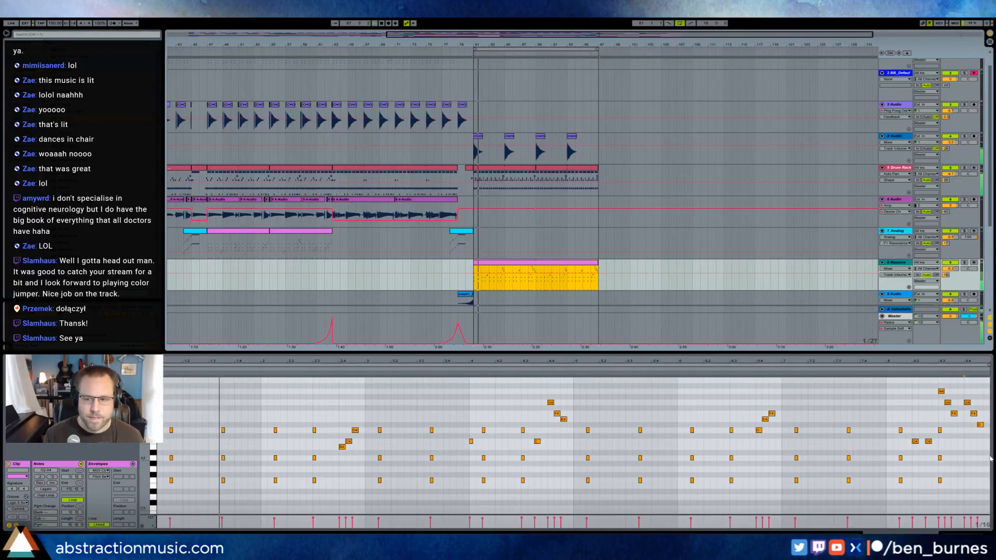
{"action": "left_click", "coordinate": [987, 428]}
{"action": "left_click", "coordinate": [980, 426]}
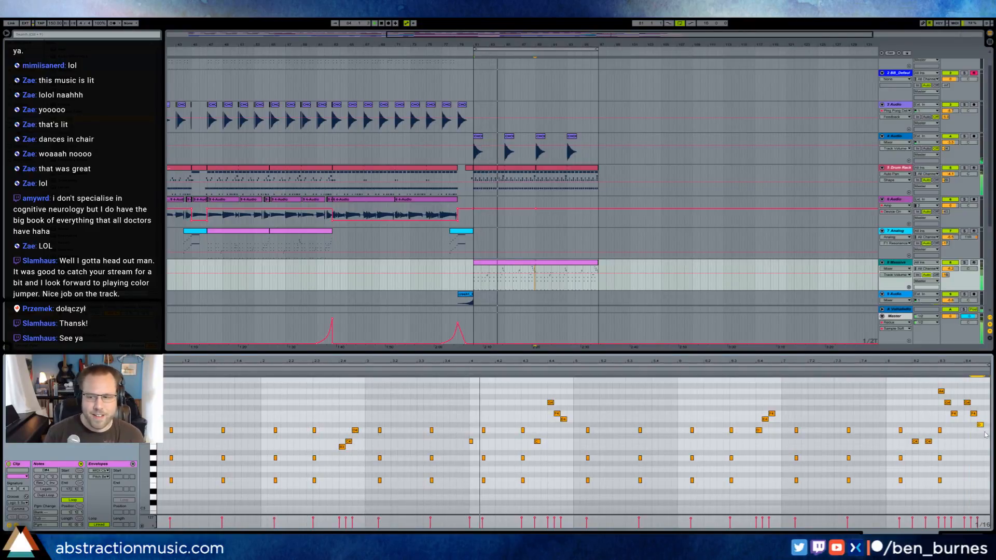
{"action": "double_click", "coordinate": [161, 431]}
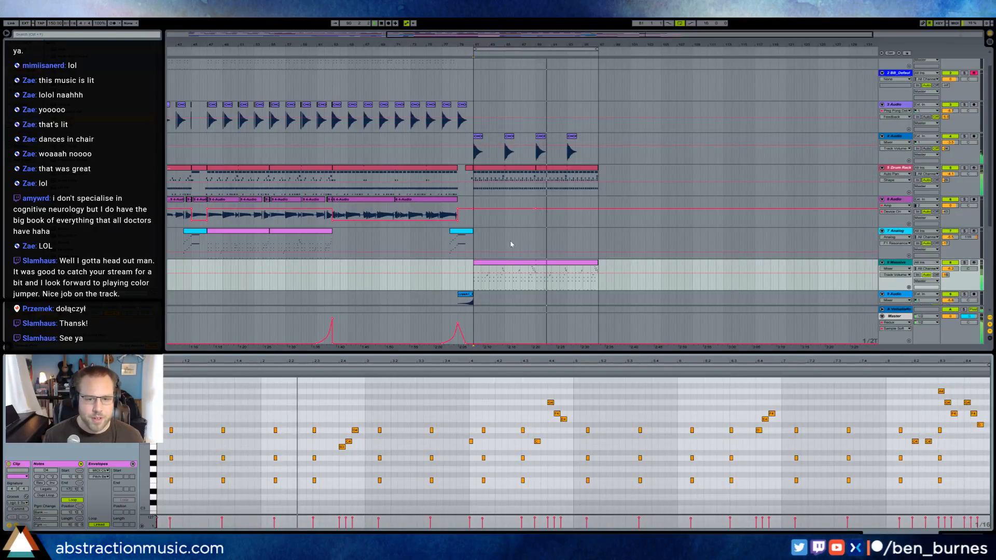
Show the device chain of the 8-Massive track and open its Massive synth editor.
{"action": "scroll", "coordinate": [497, 276], "scroll_direction": "down", "scroll_amount": 3}
{"action": "scroll", "coordinate": [496, 278], "scroll_direction": "down", "scroll_amount": 3}
{"action": "left_click", "coordinate": [466, 328]}
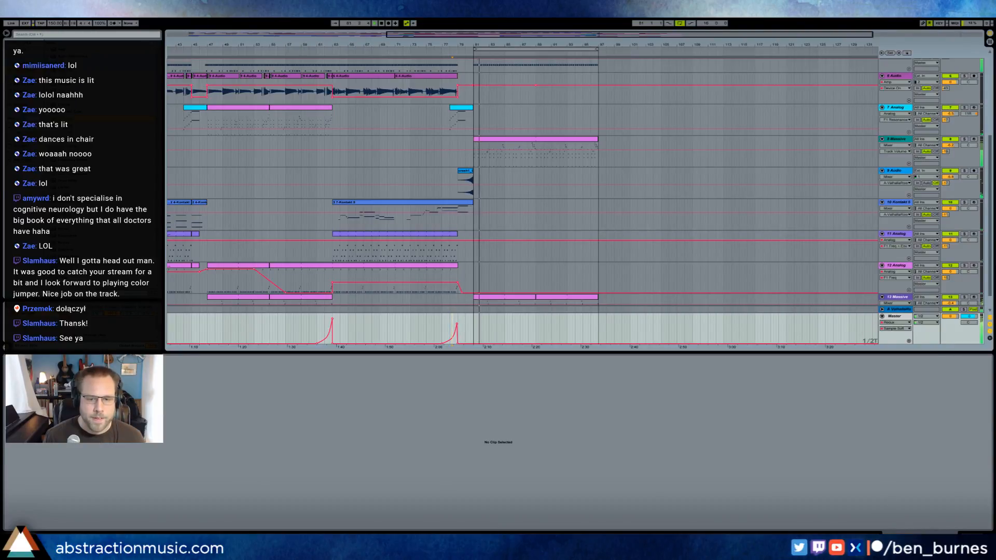
{"action": "key", "text": "shift+Tab"}
{"action": "scroll", "coordinate": [579, 326], "scroll_direction": "up", "scroll_amount": 1}
{"action": "scroll", "coordinate": [578, 326], "scroll_direction": "down", "scroll_amount": 1}
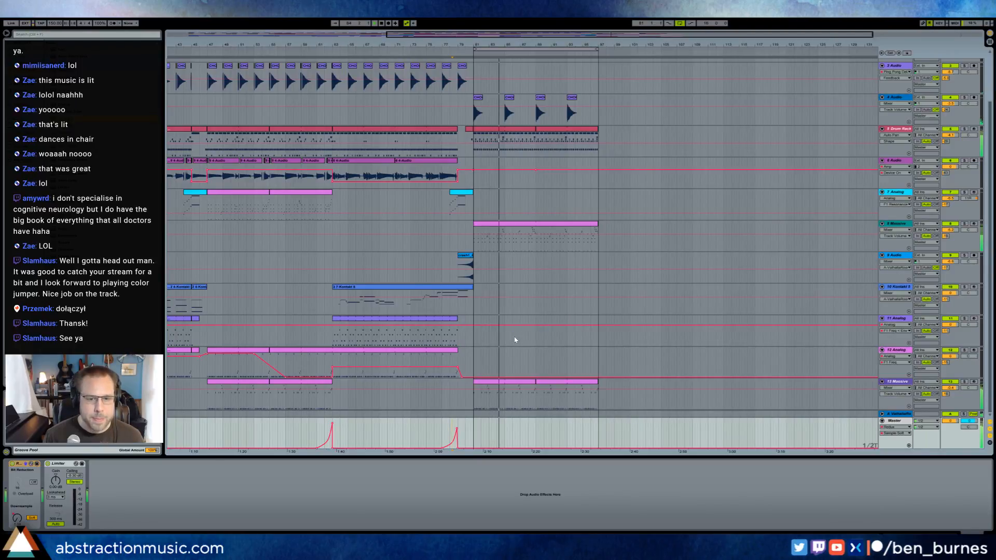
{"action": "left_click", "coordinate": [506, 224]}
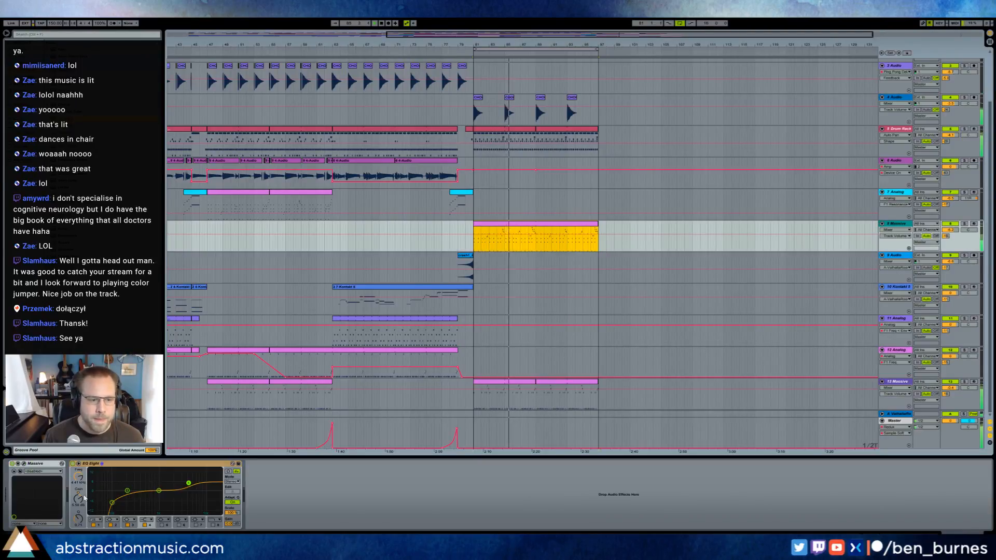
{"action": "left_click", "coordinate": [24, 464]}
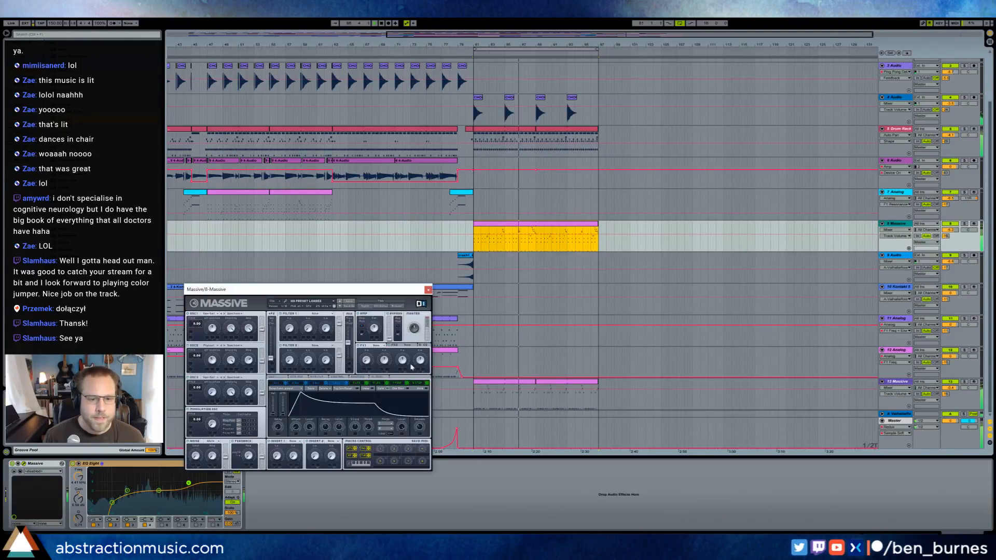
Try several effect types in the Insert 1 slot of Massive on the 8-Massive track.
{"action": "left_click", "coordinate": [418, 425]}
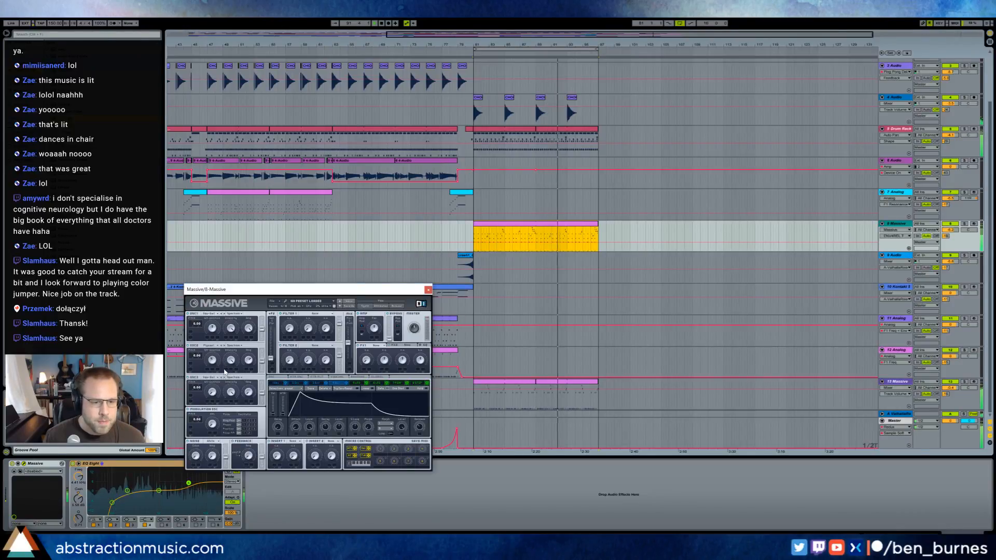
{"action": "left_click", "coordinate": [296, 442]}
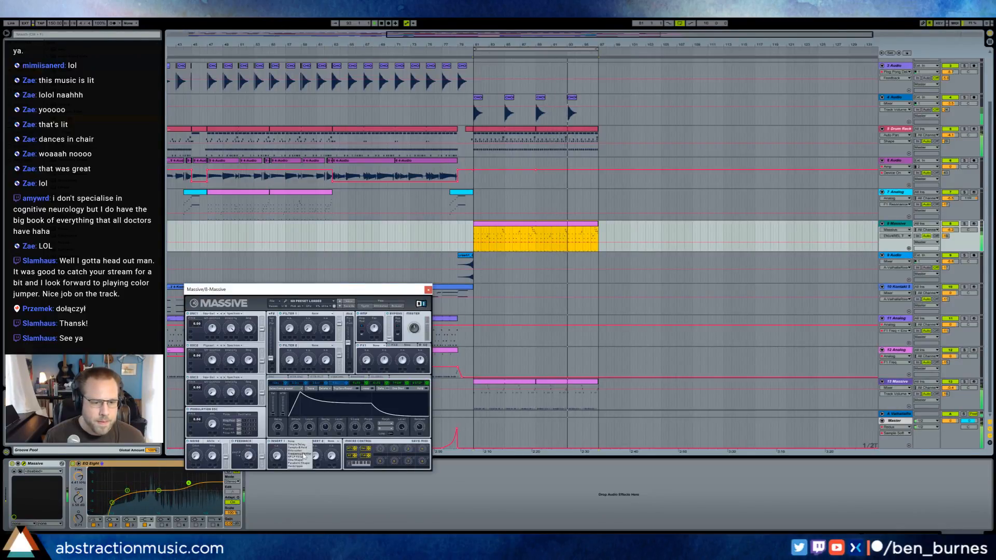
{"action": "left_click", "coordinate": [297, 453]}
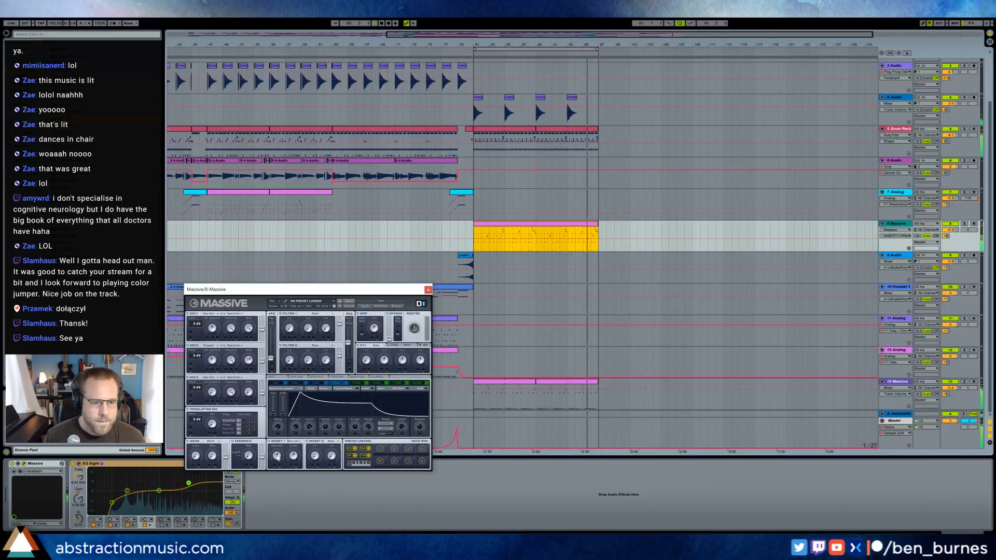
{"action": "left_click", "coordinate": [294, 442]}
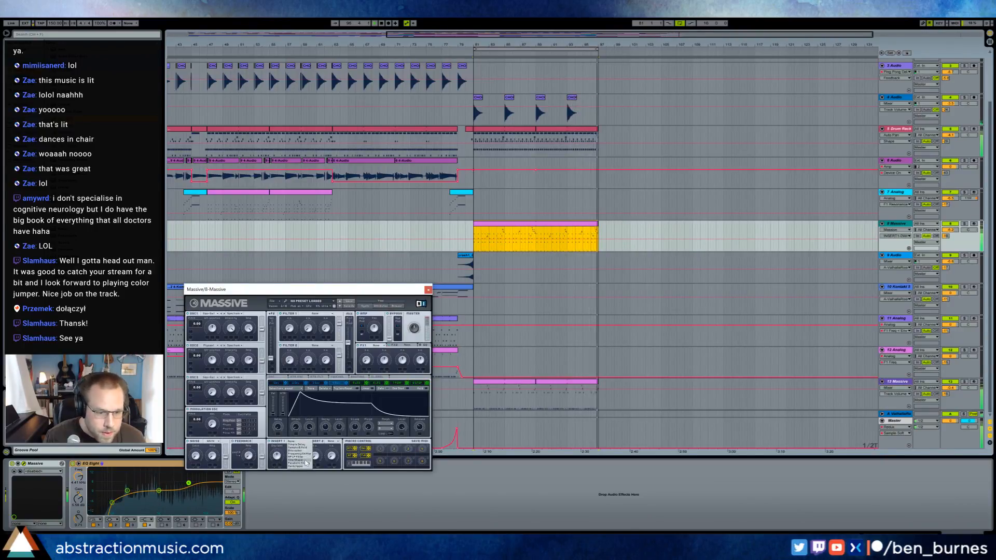
{"action": "left_click", "coordinate": [291, 450]}
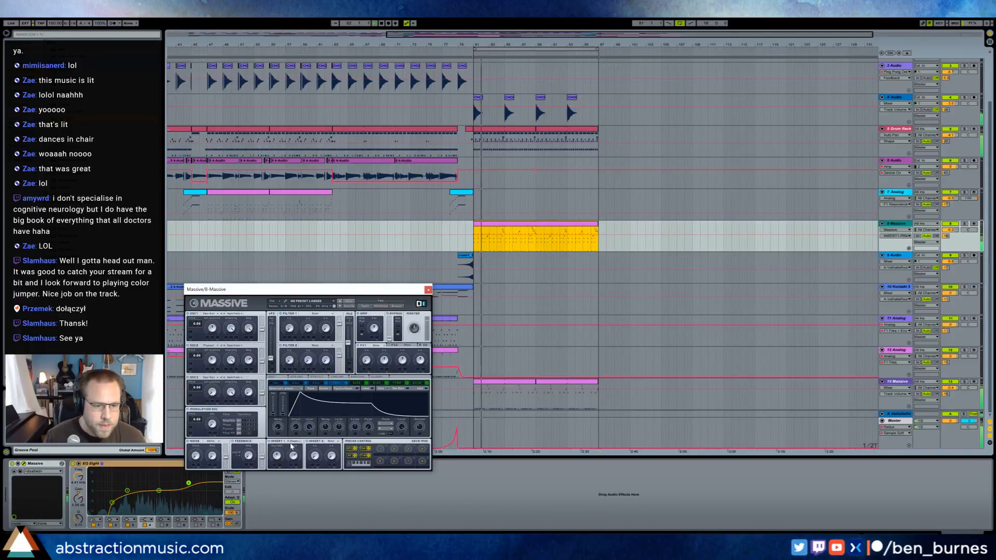
{"action": "left_click", "coordinate": [294, 442]}
{"action": "left_click", "coordinate": [291, 462]}
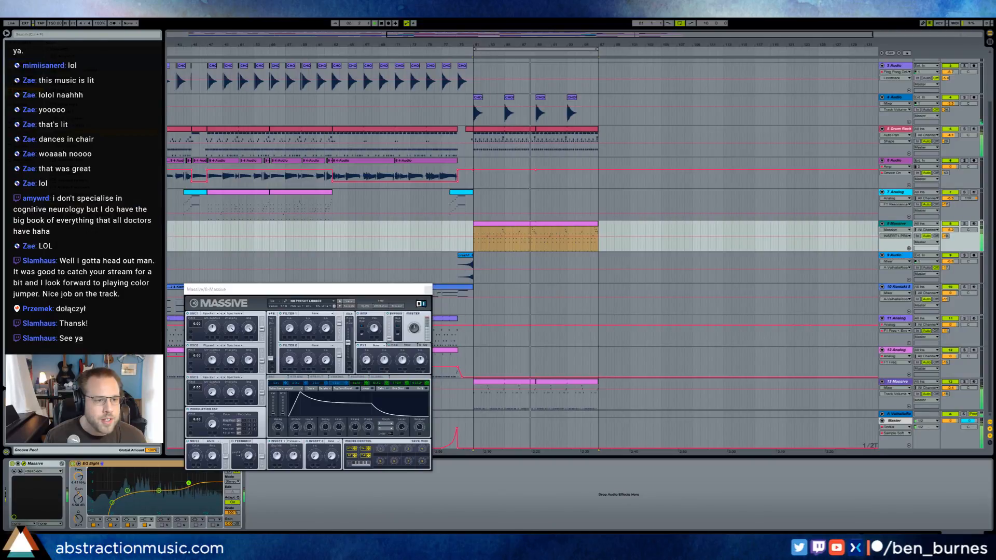
Try to load Transient Master onto the 8-Massive track, and recover the Bonus.als Live Set after relaunching Live.
{"action": "left_click_drag", "start_coordinate": [273, 505], "coordinate": [275, 503]}
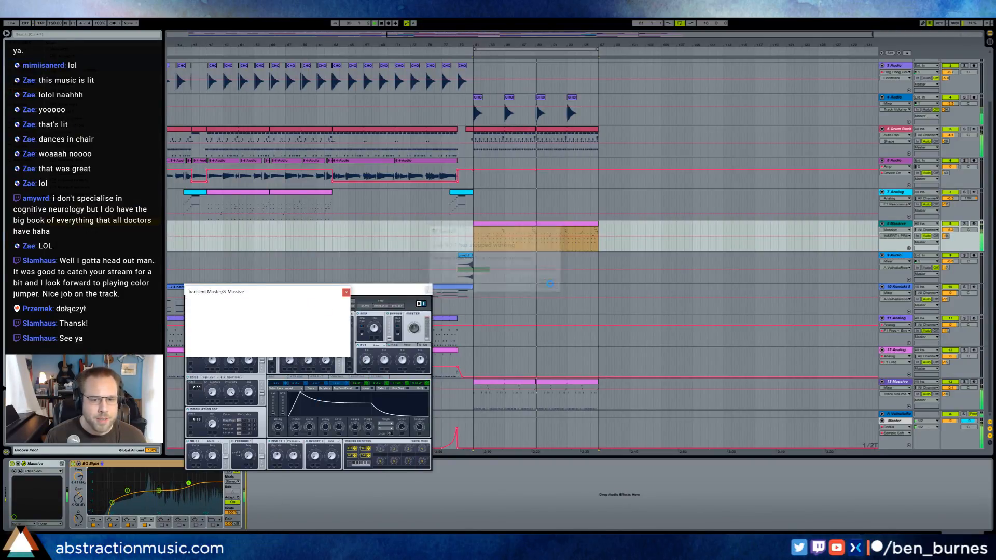
{"action": "left_click", "coordinate": [546, 287]}
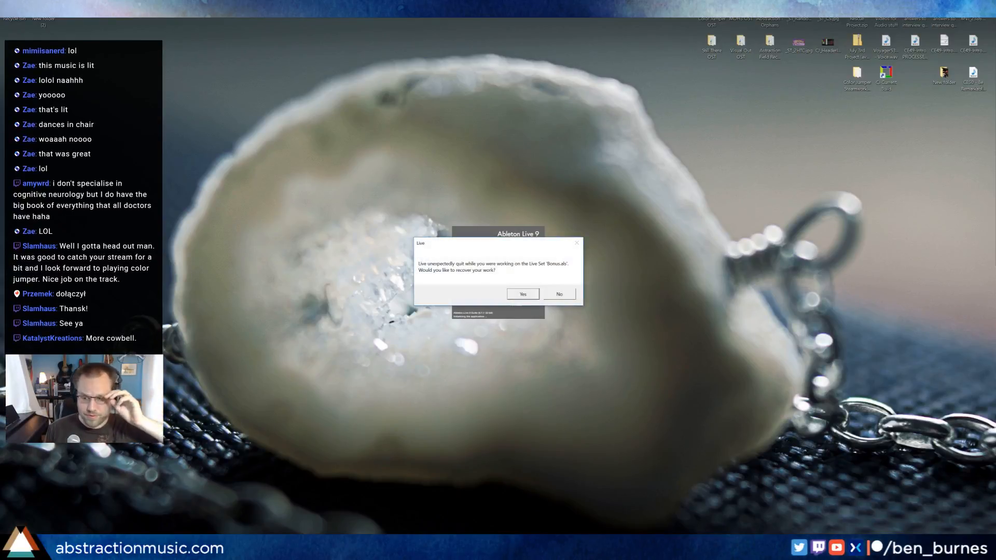
{"action": "left_click", "coordinate": [522, 293]}
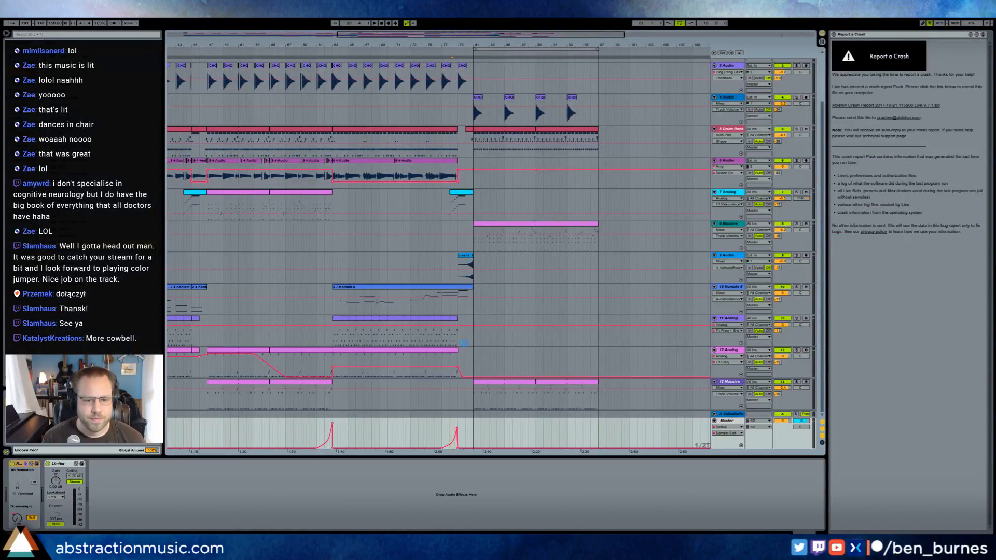
Load Transient Master on the 13-Massive track and transfer it to the end of the 8-Massive track's device chain.
{"action": "left_click", "coordinate": [492, 383]}
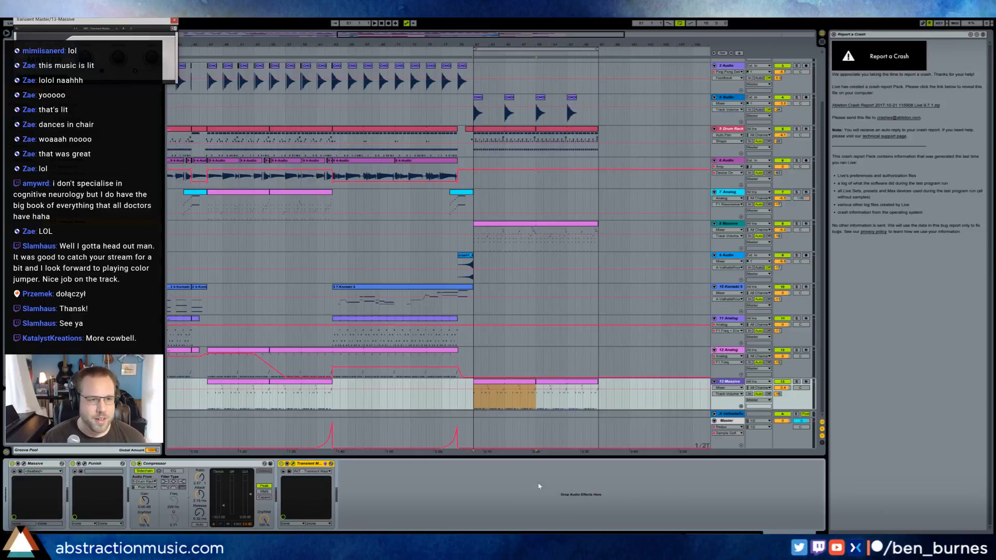
{"action": "left_click_drag", "start_coordinate": [65, 23], "coordinate": [274, 293]}
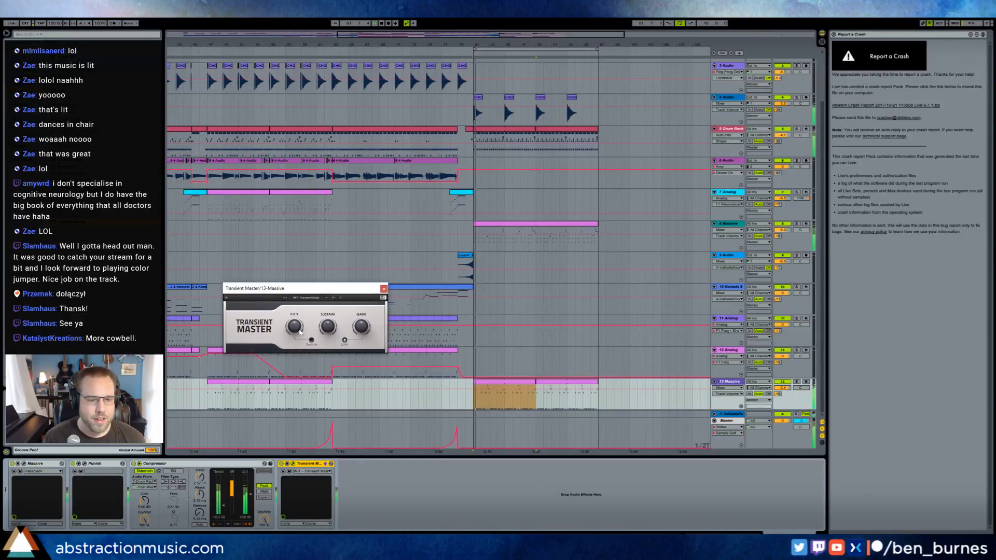
{"action": "left_click", "coordinate": [305, 466]}
{"action": "key", "text": "Delete"}
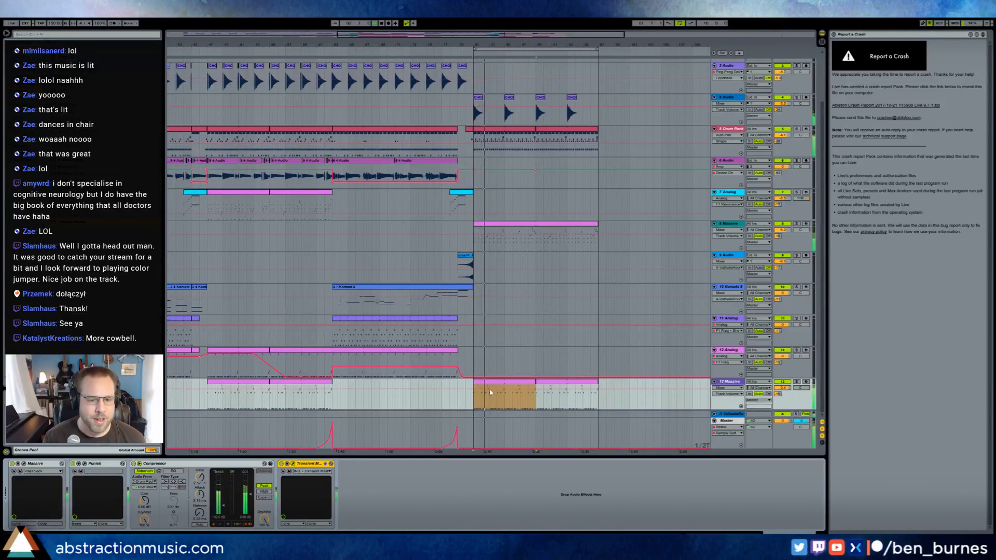
{"action": "left_click", "coordinate": [521, 223]}
{"action": "key", "text": "ctrl+c"}
{"action": "key", "text": "space"}
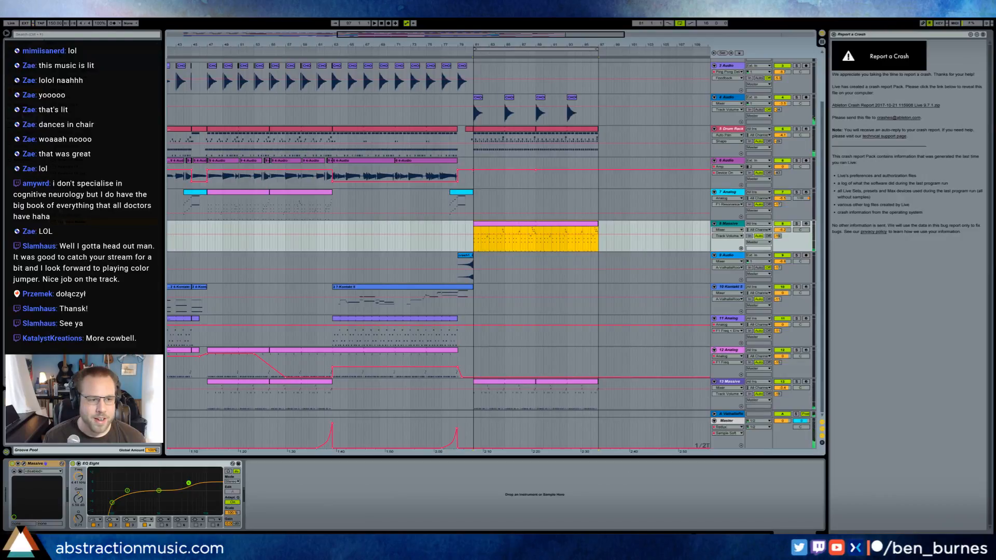
{"action": "left_click", "coordinate": [277, 492]}
{"action": "key", "text": "ctrl+v"}
{"action": "key", "text": "space"}
Adjust Transient Master's attack and sustain on the 8-Massive track, compare with the effect bypassed, and close its window.
{"action": "left_click_drag", "start_coordinate": [299, 335], "coordinate": [298, 304]}
{"action": "mouse_move", "coordinate": [330, 333]}
{"action": "left_mouse_down"}
{"action": "mouse_move", "coordinate": [330, 351]}
{"action": "mouse_move", "coordinate": [295, 338]}
{"action": "mouse_move", "coordinate": [295, 350]}
{"action": "mouse_move", "coordinate": [329, 322]}
{"action": "left_mouse_up"}
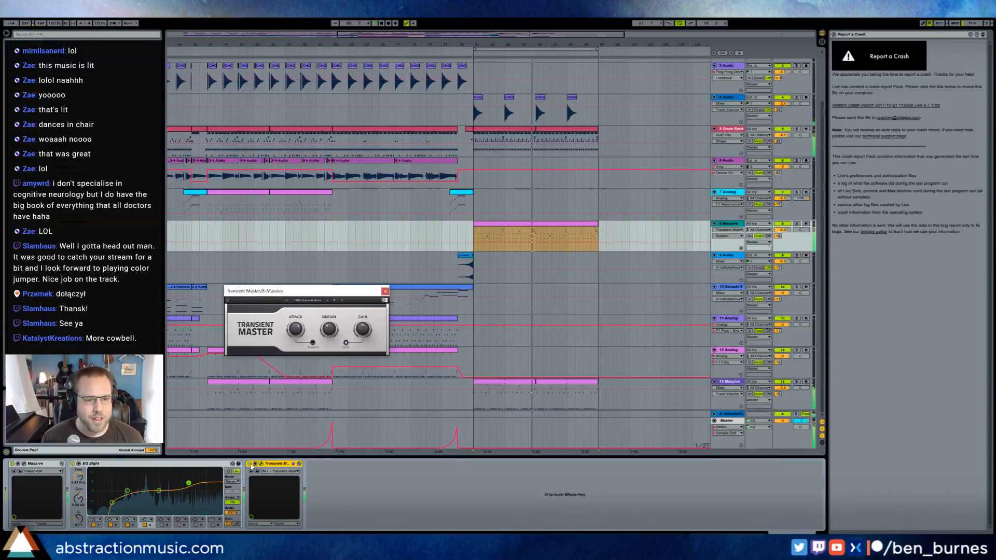
{"action": "left_click", "coordinate": [250, 465]}
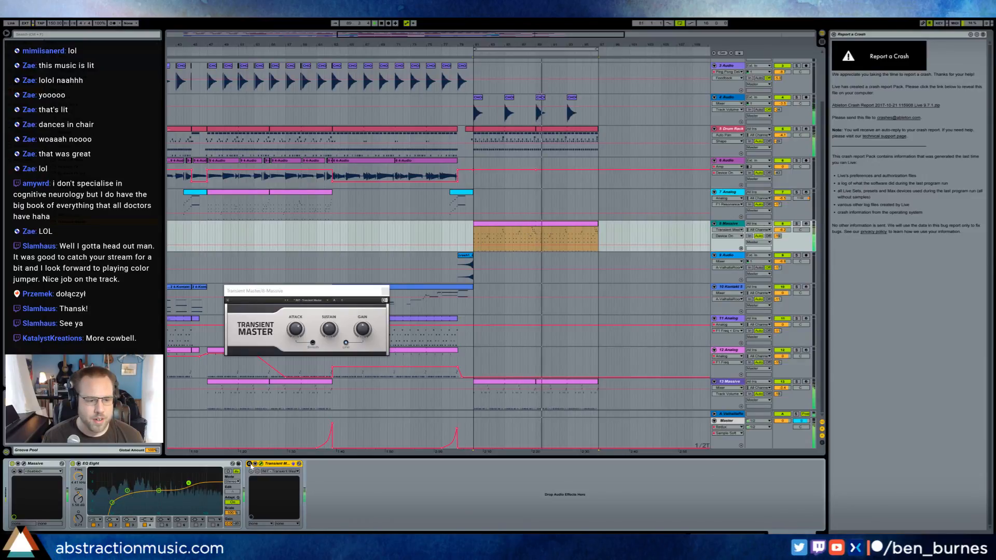
{"action": "left_click", "coordinate": [250, 465]}
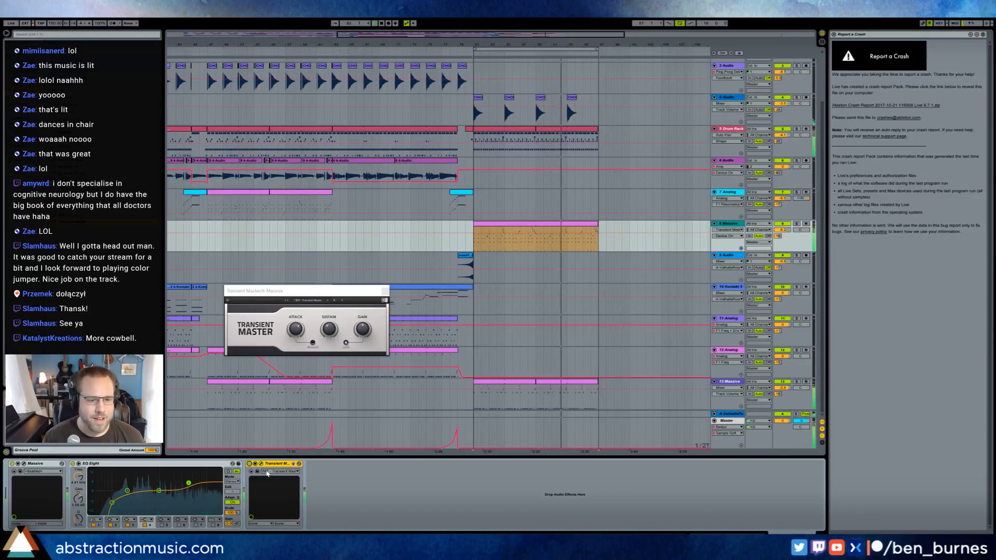
{"action": "mouse_move", "coordinate": [374, 333]}
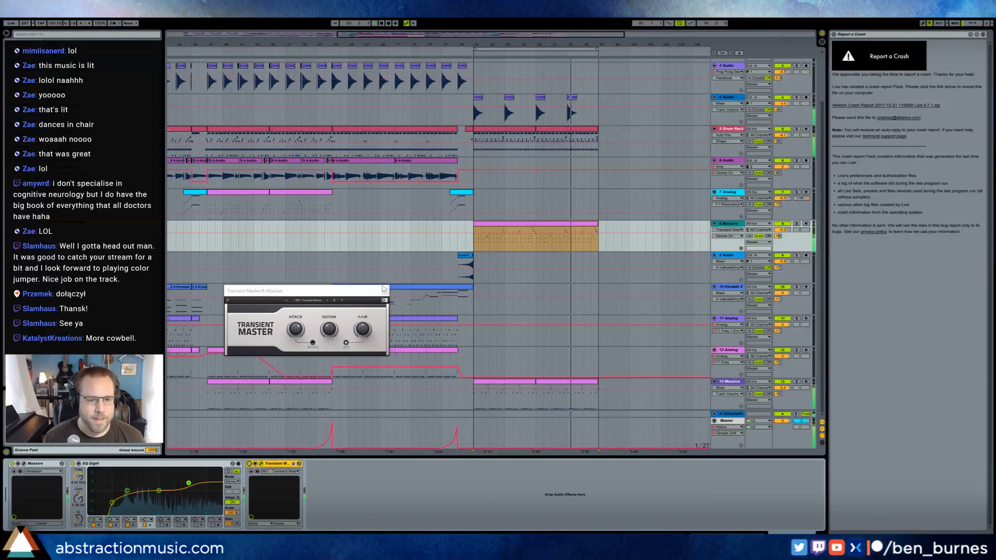
{"action": "left_click", "coordinate": [384, 291]}
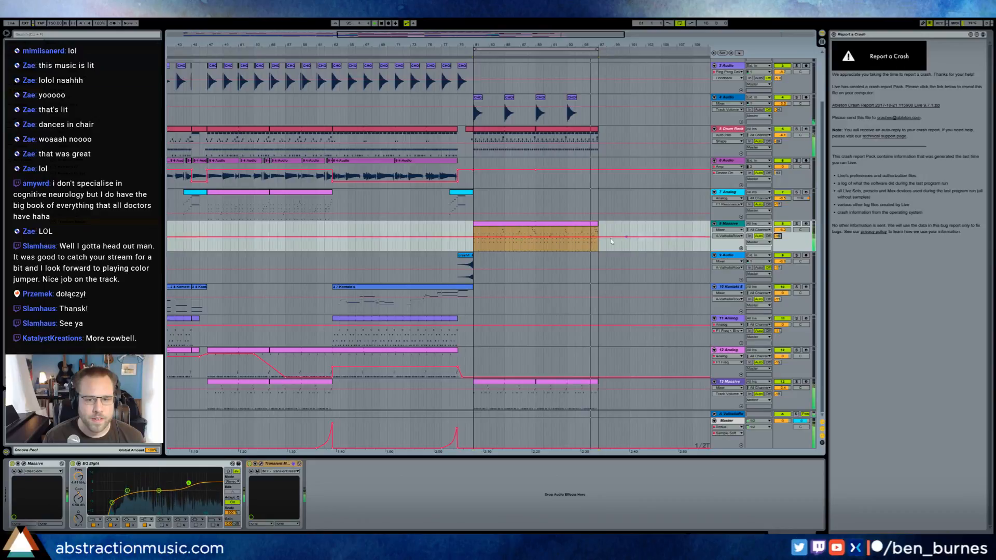
Adjust Massive's oscillator settings and shift EQ Eight's third band to a higher frequency on the 8-Massive track.
{"action": "left_click", "coordinate": [586, 224]}
{"action": "left_click", "coordinate": [24, 465]}
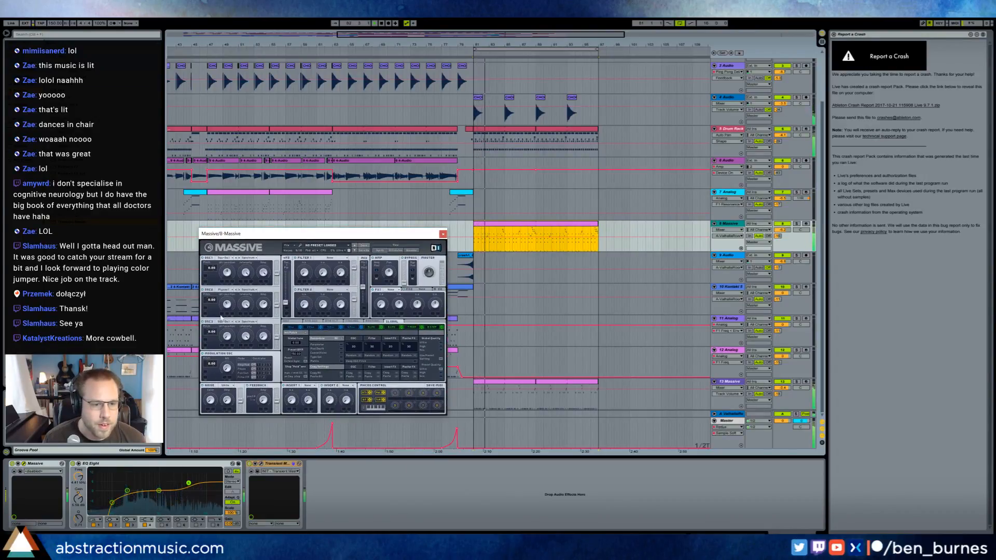
{"action": "left_click_drag", "start_coordinate": [228, 273], "coordinate": [230, 252]}
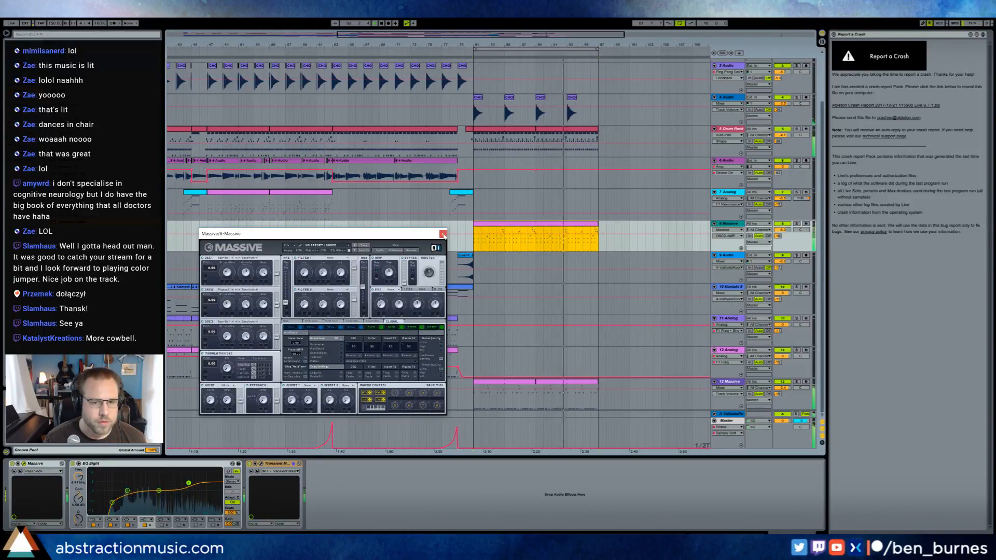
{"action": "left_click", "coordinate": [443, 235]}
{"action": "mouse_move", "coordinate": [160, 491]}
{"action": "left_mouse_down"}
{"action": "mouse_move", "coordinate": [158, 503]}
{"action": "mouse_move", "coordinate": [188, 483]}
{"action": "mouse_move", "coordinate": [174, 491]}
{"action": "left_mouse_up"}
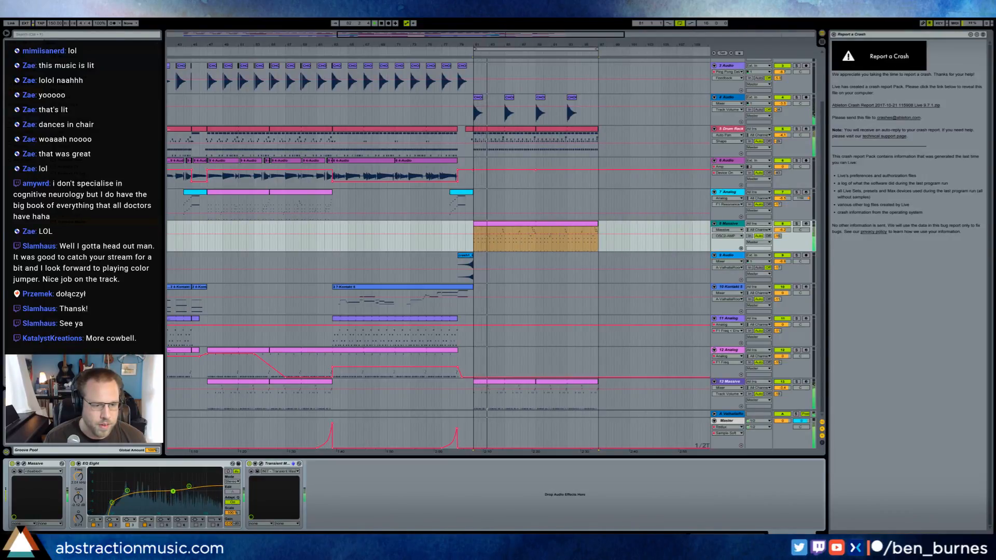
Lower the gain of EQ Eight's fourth band and shift the low-cut band to a slightly higher frequency on the 8-Massive track.
{"action": "left_click_drag", "start_coordinate": [175, 493], "coordinate": [194, 496]}
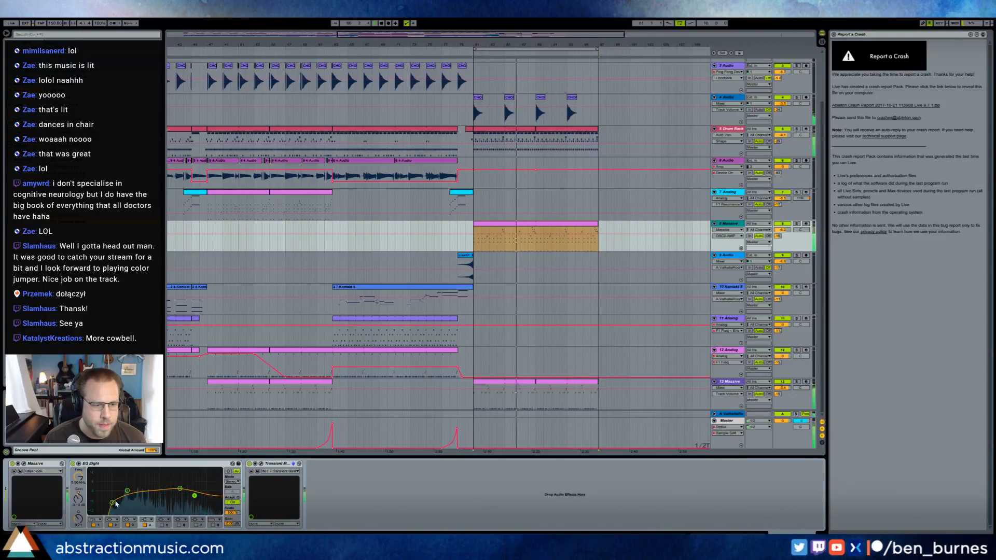
{"action": "left_click_drag", "start_coordinate": [111, 503], "coordinate": [115, 505]}
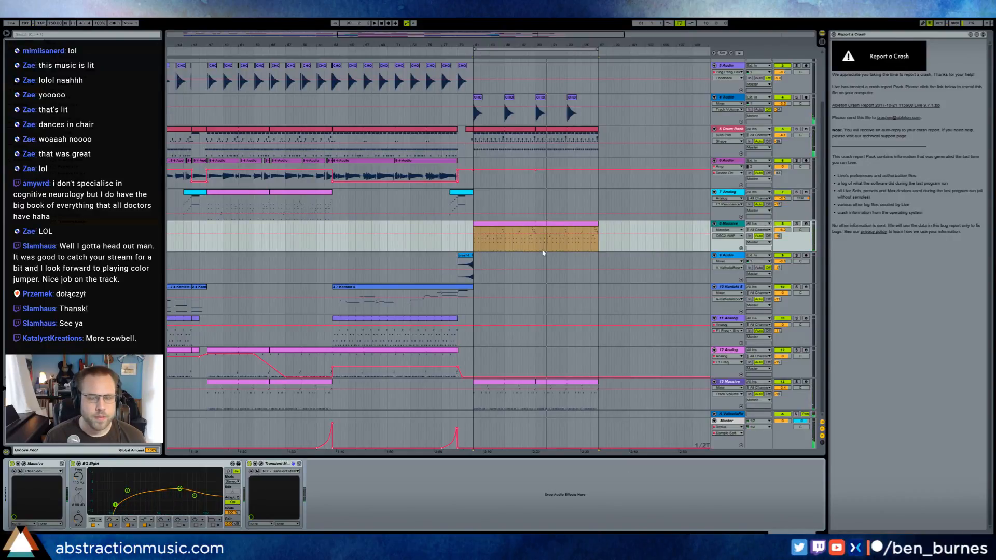
Search the browser for "cowbell" and load a cowbell sample onto an empty pad of the 5-Drum Rack track.
{"action": "scroll", "coordinate": [499, 234], "scroll_direction": "up", "scroll_amount": 3}
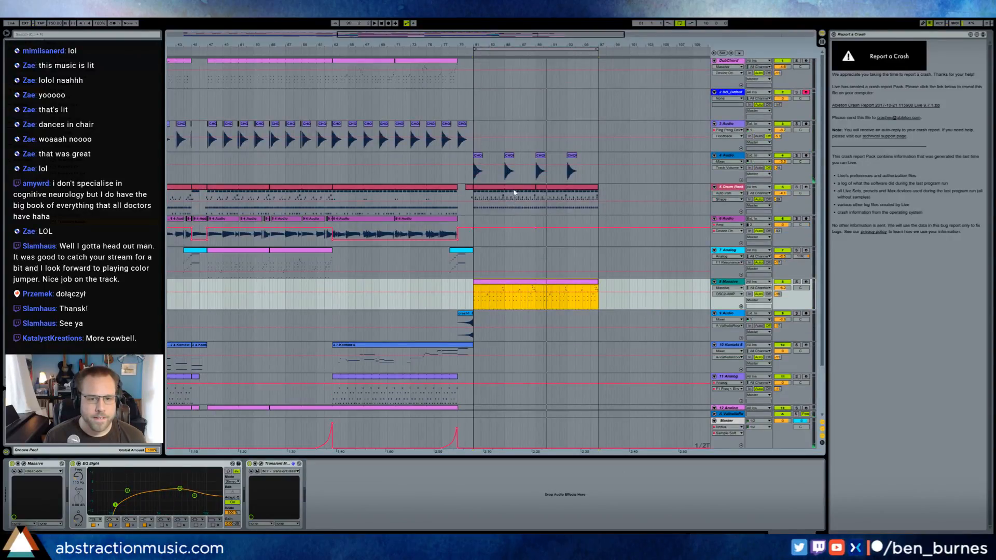
{"action": "left_click", "coordinate": [516, 190]}
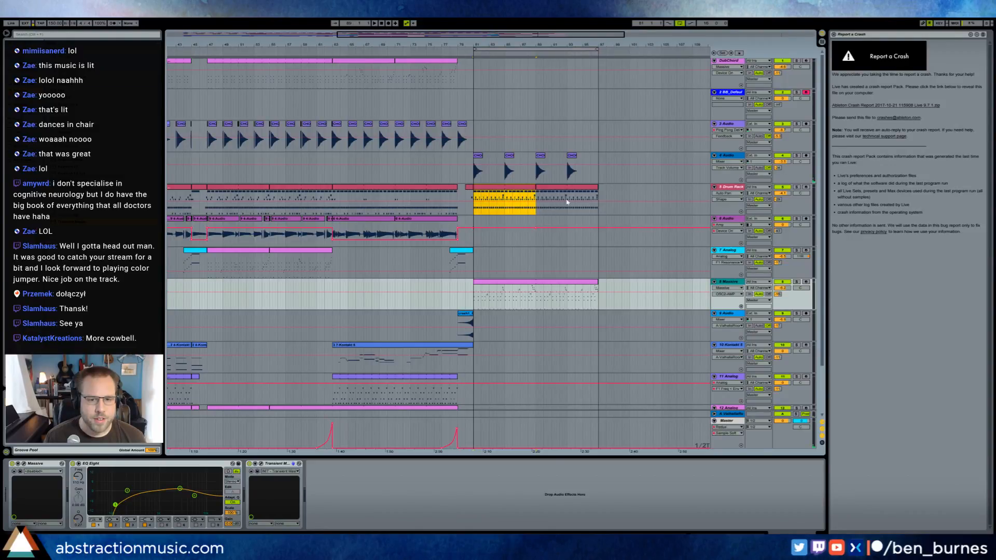
{"action": "left_click", "coordinate": [561, 202]}
{"action": "left_click_drag", "start_coordinate": [554, 192], "coordinate": [595, 196]}
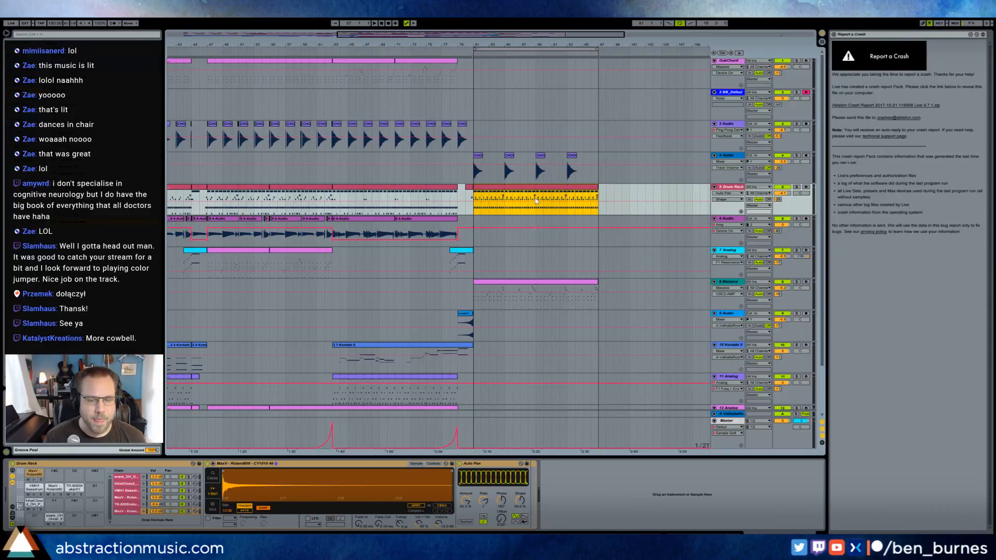
{"action": "left_click", "coordinate": [28, 35]}
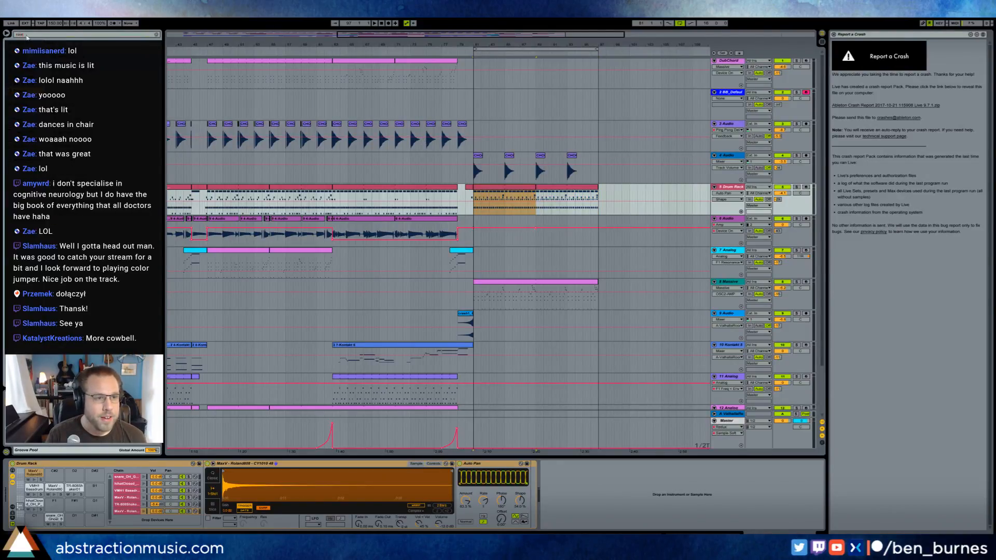
{"action": "type", "text": "cowbell"}
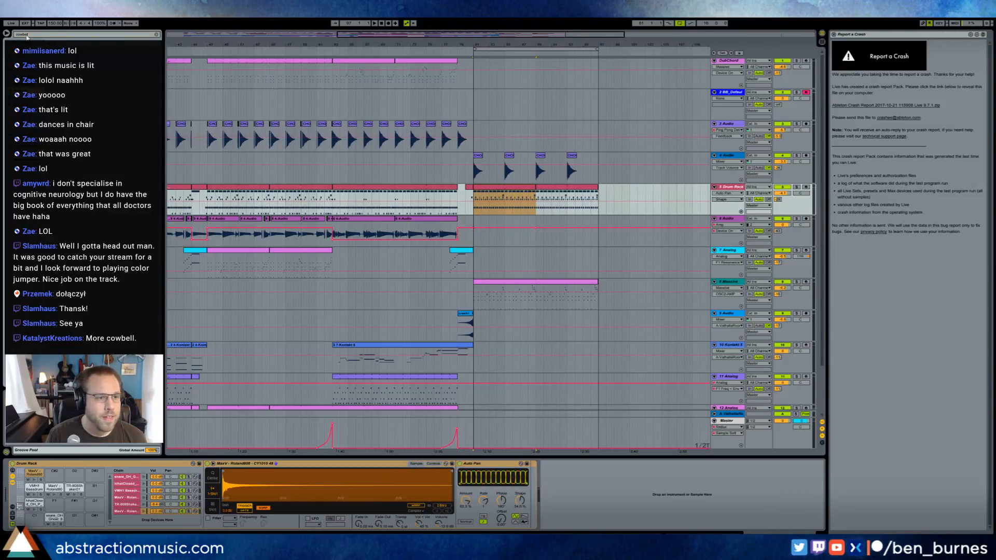
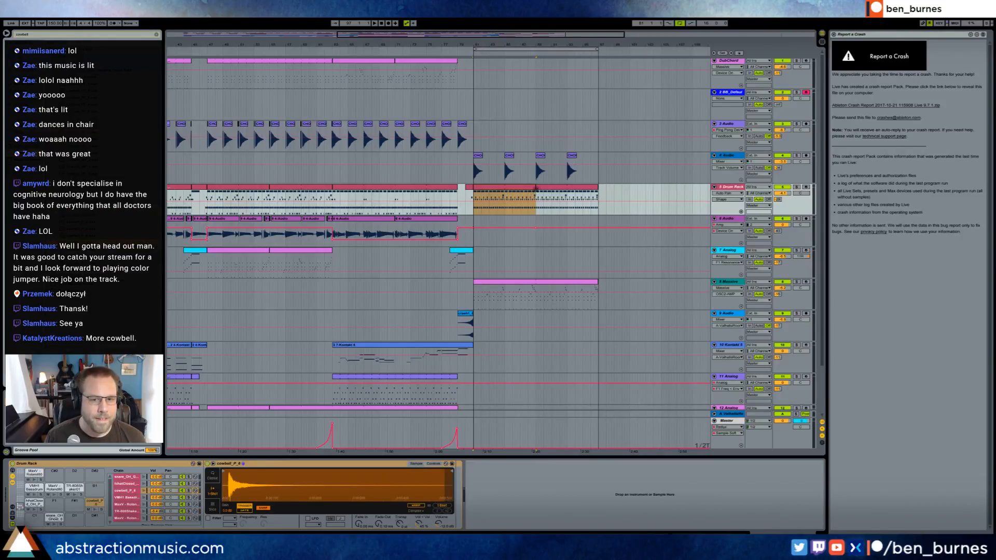
Draw a cowbell note at the start of the new section's second Drum Rack clip and duplicate it onto every beat.
{"action": "double_click", "coordinate": [544, 188]}
{"action": "left_click", "coordinate": [197, 395]}
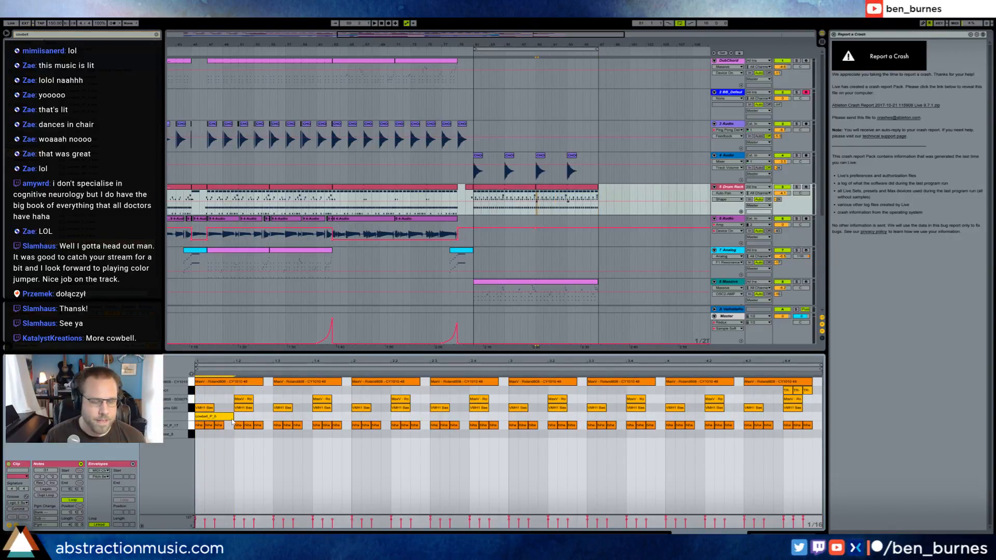
{"action": "key", "text": "ctrl+d"}
{"action": "key", "text": "ctrl+d"}
{"action": "key", "text": "ctrl+d"}
{"action": "key", "text": "ctrl+d"}
{"action": "key", "text": "ctrl+d"}
{"action": "key", "text": "ctrl+d"}
{"action": "key", "text": "ctrl+d"}
{"action": "key", "text": "ctrl+d"}
{"action": "key", "text": "ctrl+d"}
{"action": "key", "text": "ctrl+d"}
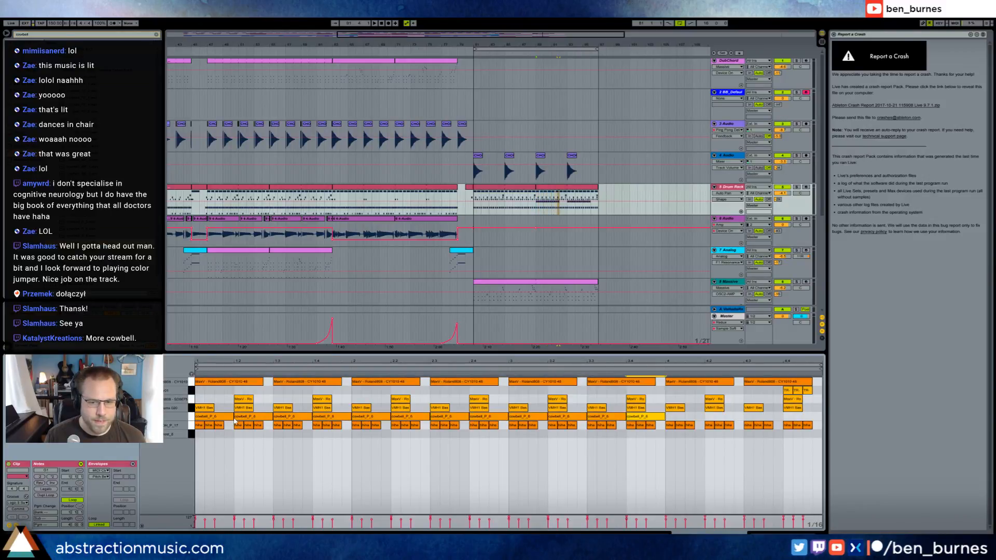
{"action": "key", "text": "ctrl+d"}
{"action": "key", "text": "ctrl+d"}
Adjust the velocity of all cowbell notes during playback and close the crash report view.
{"action": "left_click", "coordinate": [192, 417]}
{"action": "left_click_drag", "start_coordinate": [212, 416], "coordinate": [212, 392]}
{"action": "key", "text": "space"}
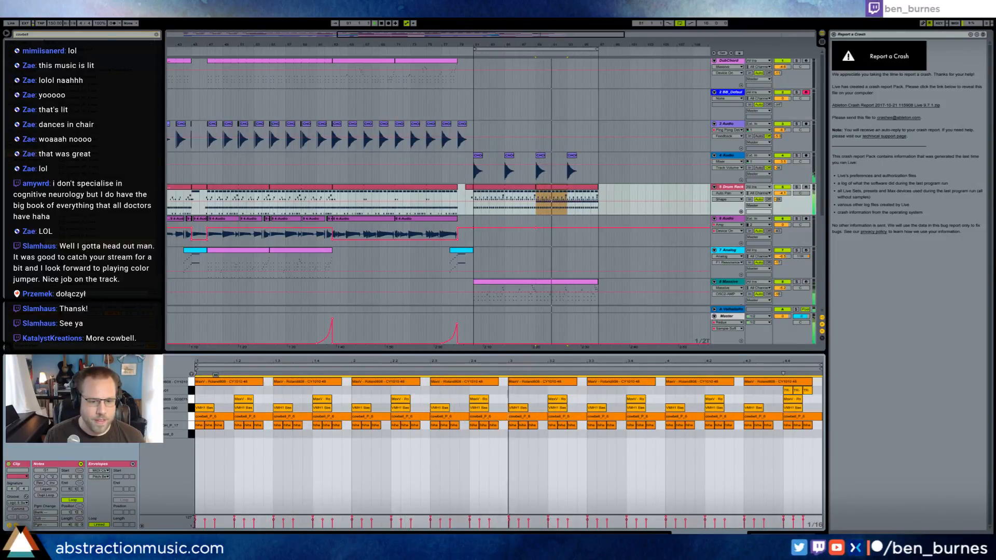
{"action": "left_click", "coordinate": [240, 459]}
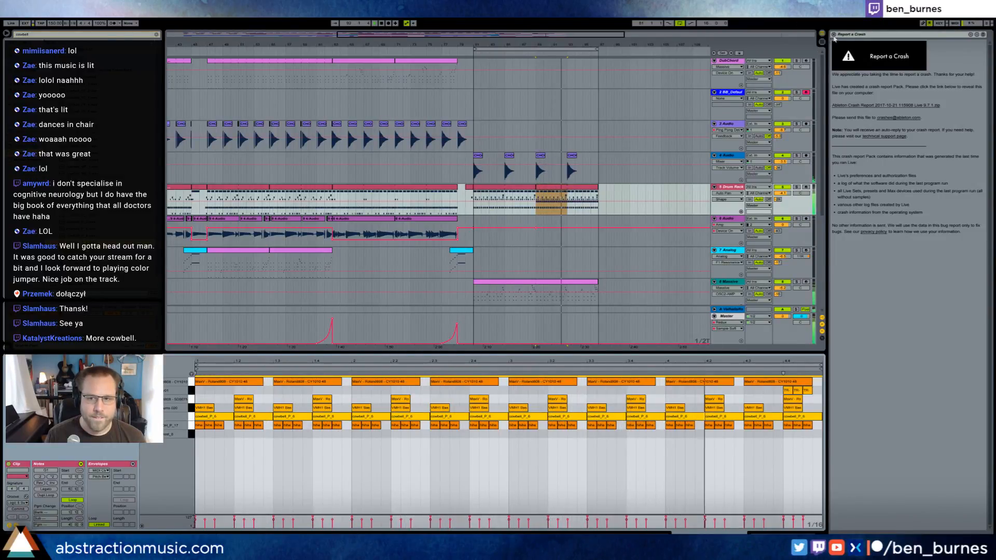
{"action": "left_click", "coordinate": [834, 35]}
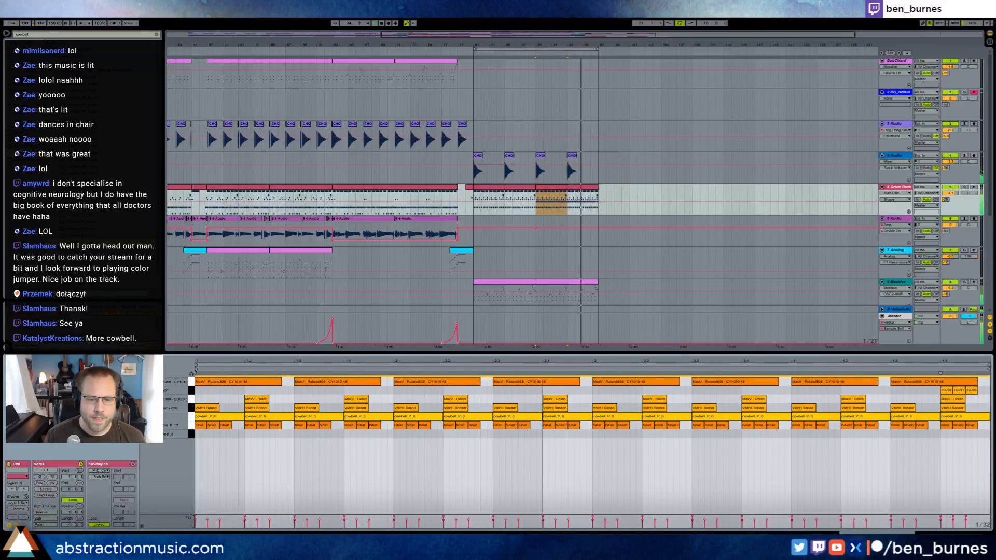
Replace the cowbell note at beat 2.4 with three short sixteenth-note hits and play back the pattern.
{"action": "key", "text": "ctrl+a"}
{"action": "left_click", "coordinate": [576, 417]}
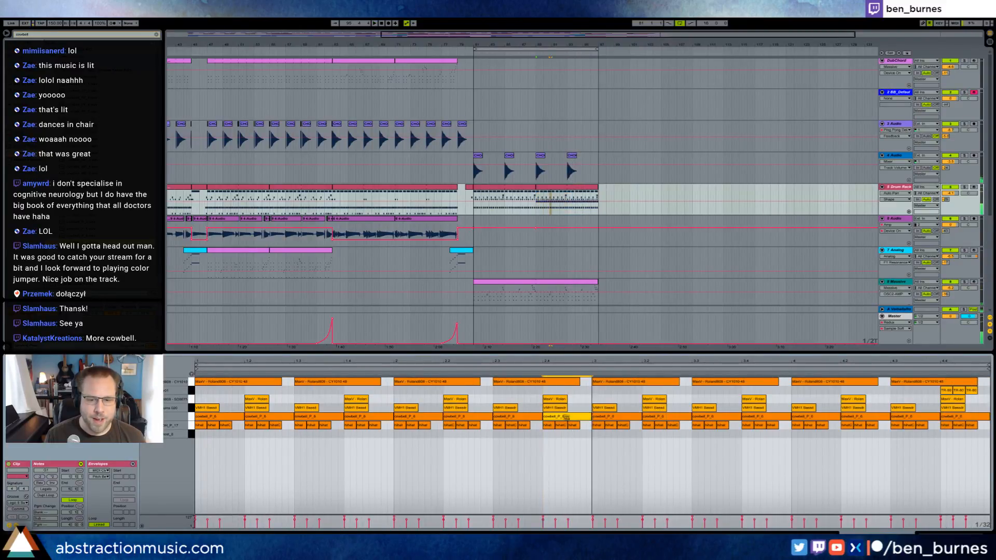
{"action": "key", "text": "ctrl+d"}
{"action": "key", "text": "ctrl+d"}
{"action": "key", "text": "space"}
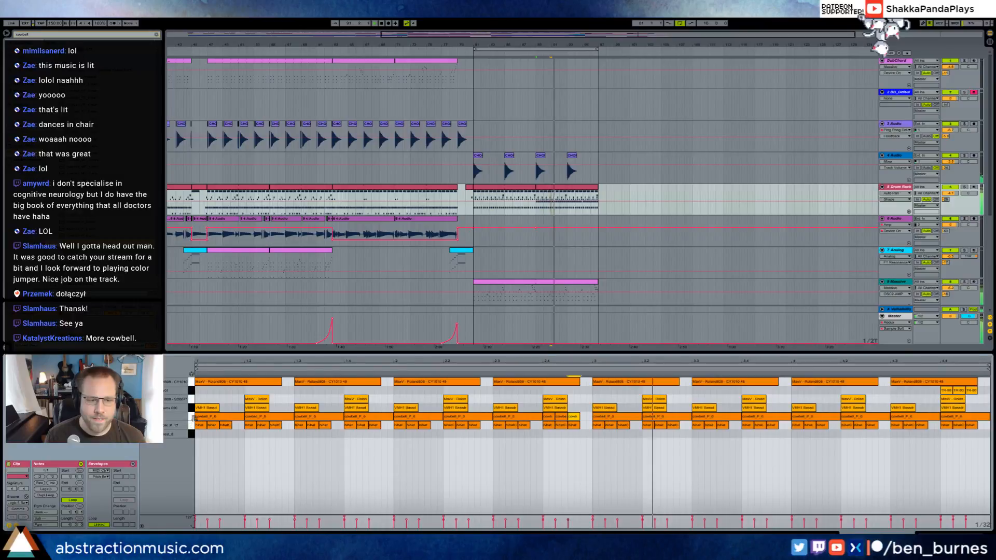
{"action": "left_click", "coordinate": [192, 419]}
{"action": "left_click", "coordinate": [191, 417]}
{"action": "left_click", "coordinate": [734, 506]}
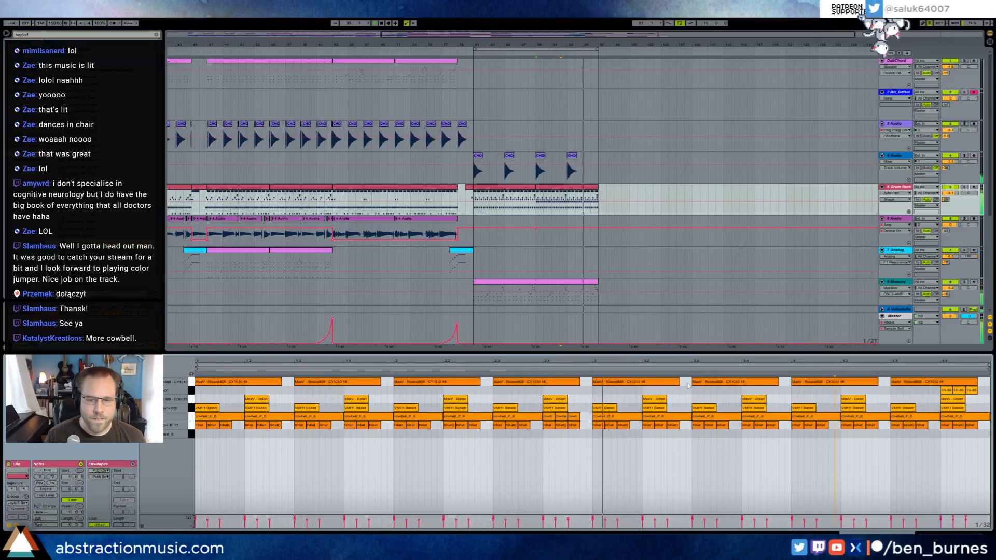
Adjust the velocity of all Roland808 CY1010 cymbal notes in both Drum Rack clips of the new section.
{"action": "left_click", "coordinate": [203, 376]}
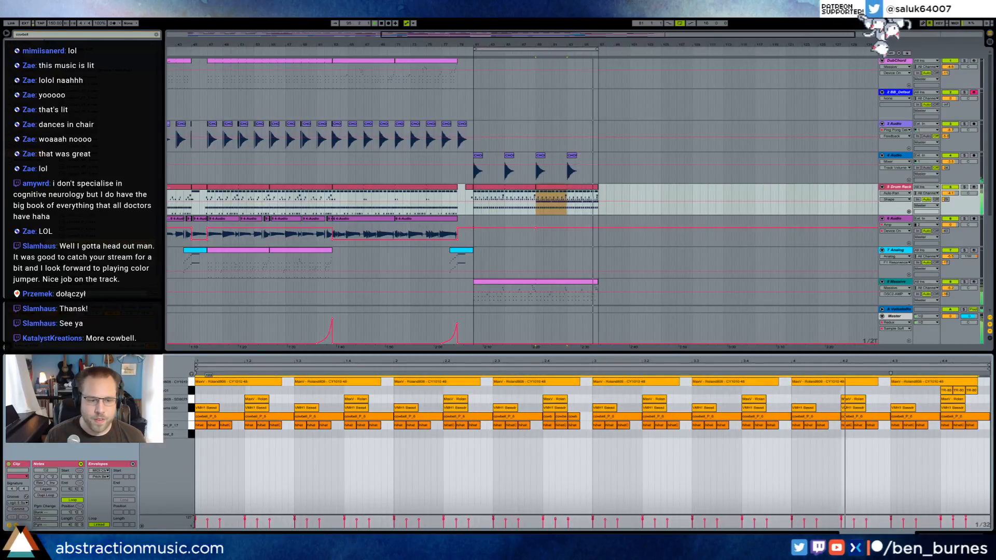
{"action": "left_click_drag", "start_coordinate": [203, 381], "coordinate": [203, 384]}
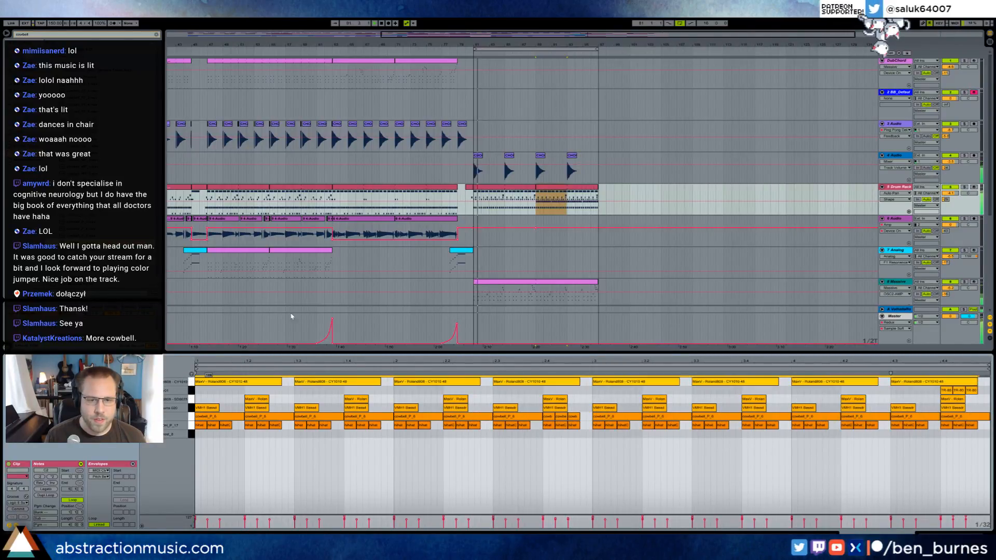
{"action": "left_click", "coordinate": [528, 188]}
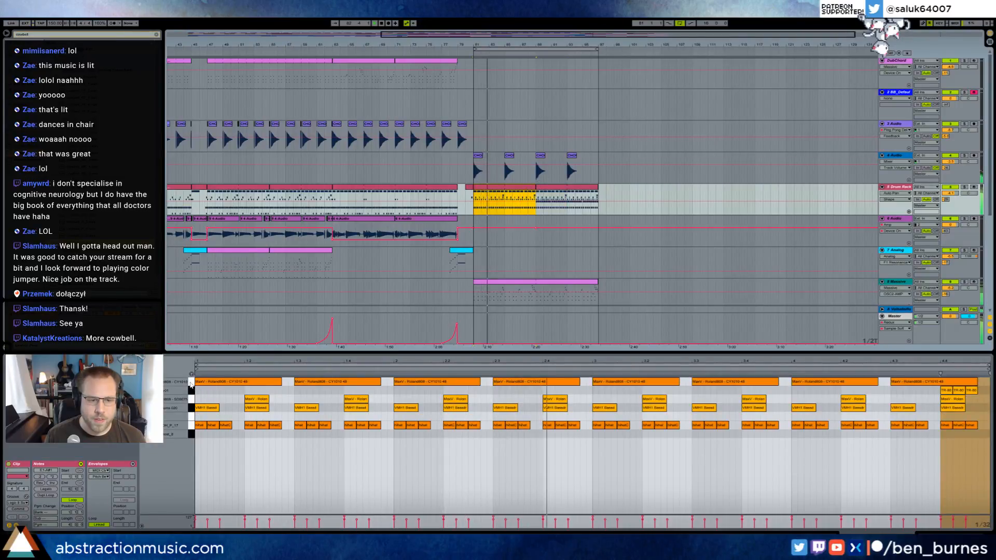
{"action": "left_click", "coordinate": [177, 382]}
{"action": "left_click_drag", "start_coordinate": [205, 381], "coordinate": [214, 391]}
Shorten the second clip's cowbell notes before beat 2.4 to sixteenths and place them on the offbeats.
{"action": "left_click", "coordinate": [568, 199]}
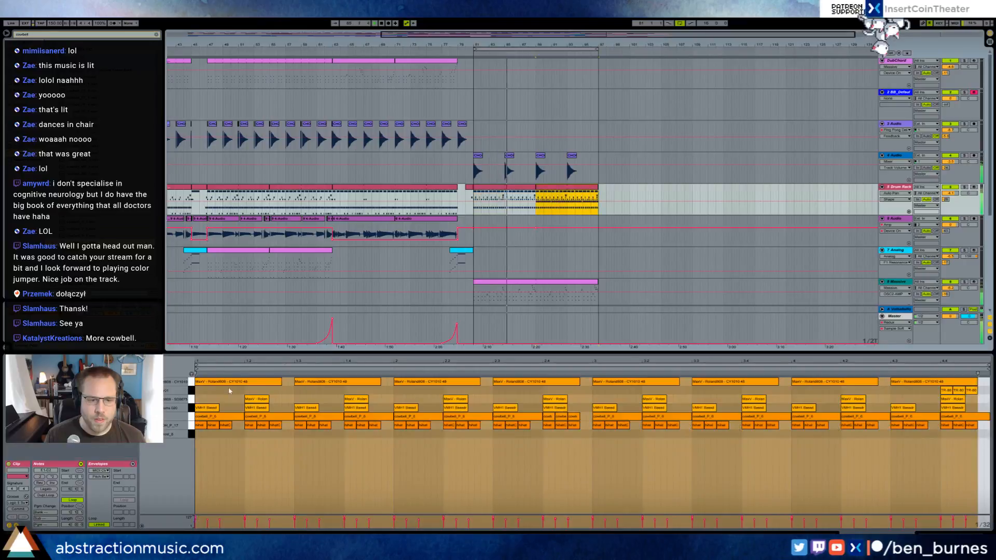
{"action": "left_click", "coordinate": [197, 416]}
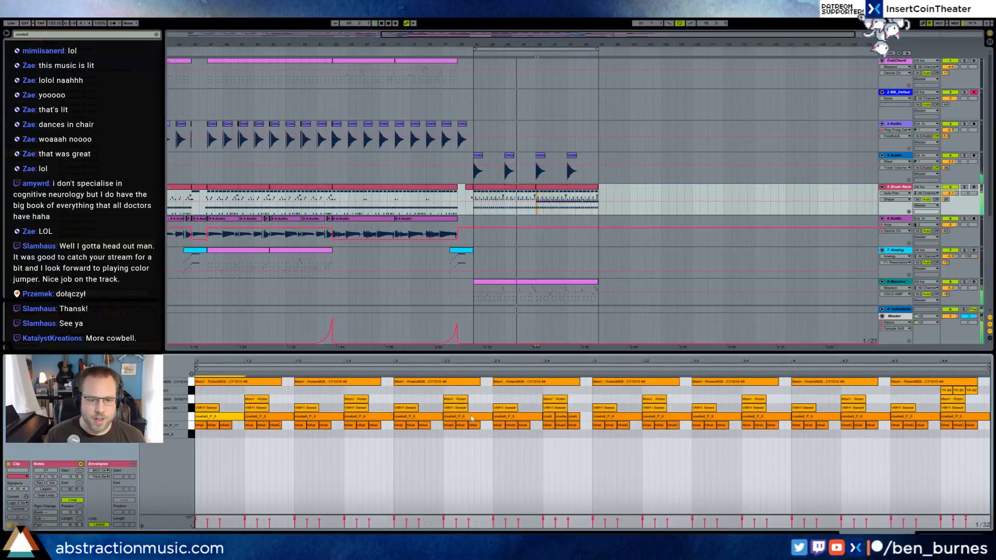
{"action": "left_click", "coordinate": [191, 418]}
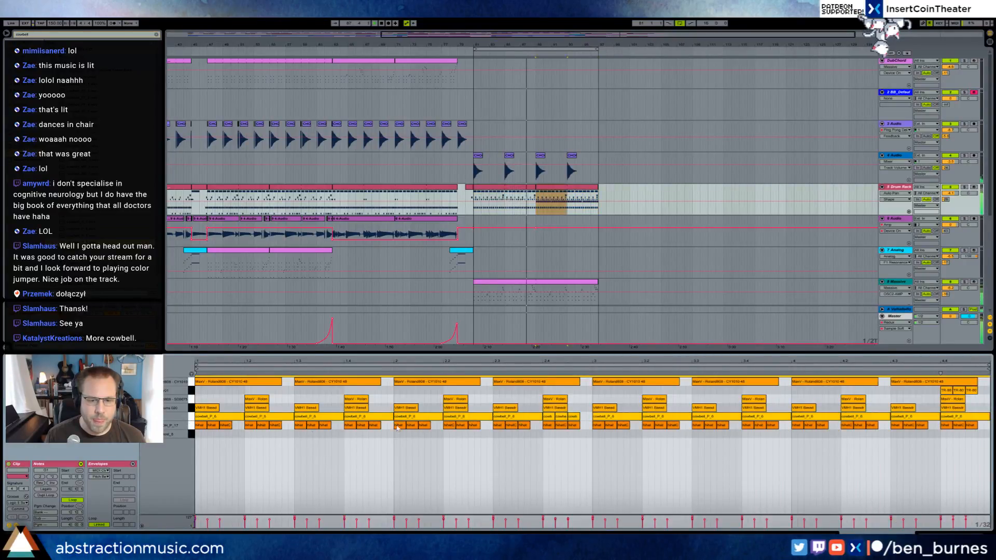
{"action": "left_click", "coordinate": [559, 417]}
{"action": "left_click_drag", "start_coordinate": [579, 420], "coordinate": [197, 423]}
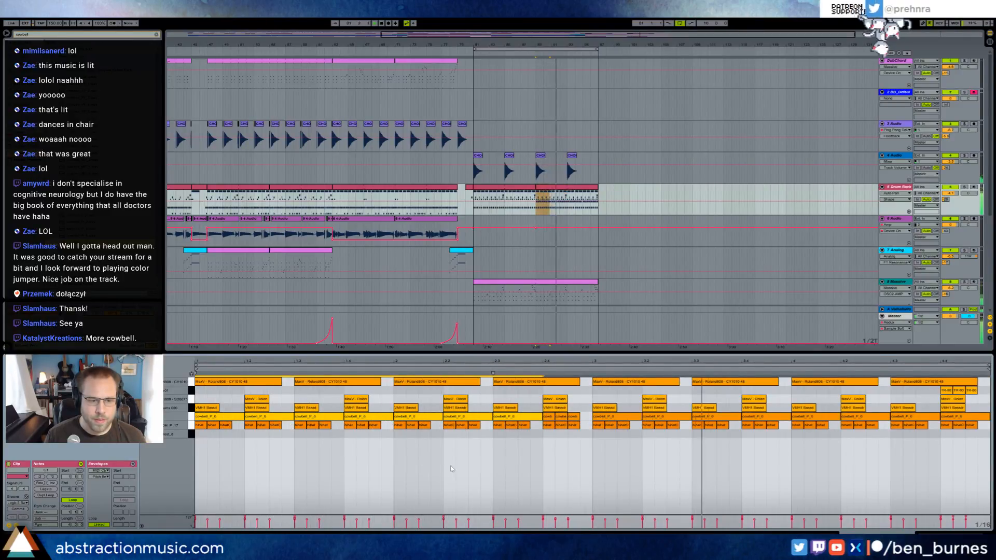
{"action": "left_click_drag", "start_coordinate": [543, 418], "coordinate": [523, 422]}
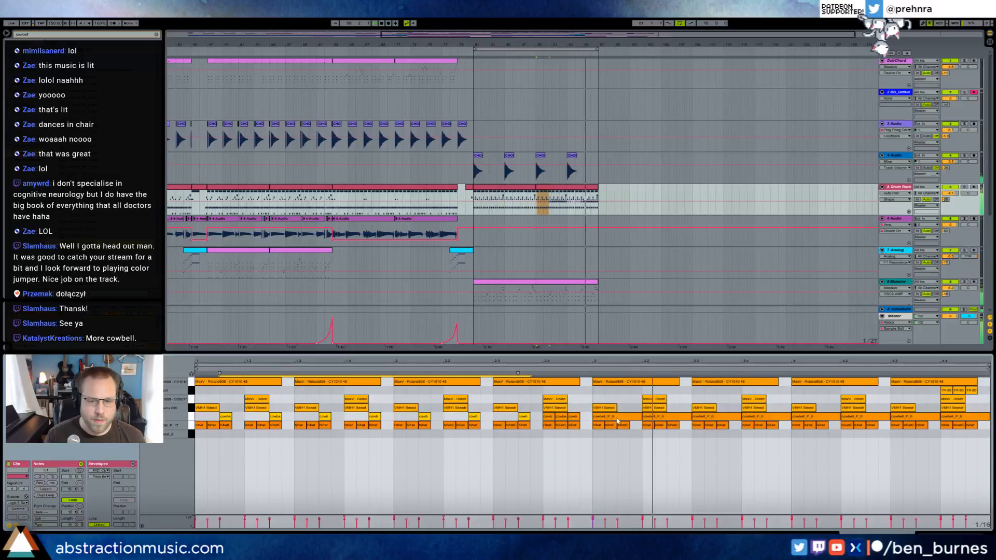
Replace the long cowbell notes in the clip's second half with a duplicate of the first half's offbeat pattern.
{"action": "left_click", "coordinate": [618, 416]}
{"action": "left_click_drag", "start_coordinate": [955, 421], "coordinate": [668, 415]}
{"action": "key", "text": "Delete"}
{"action": "key", "text": "ctrl+z"}
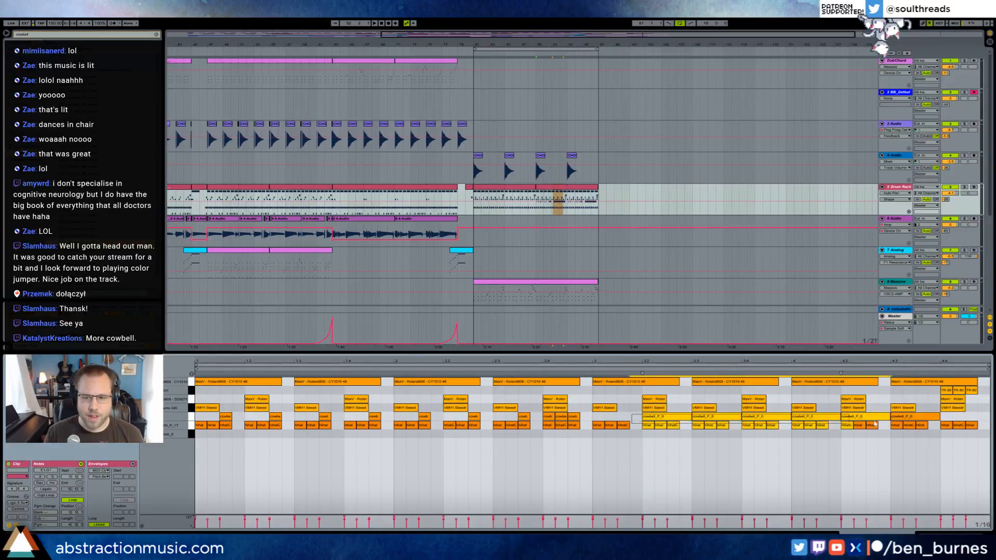
{"action": "left_click_drag", "start_coordinate": [542, 419], "coordinate": [198, 419]}
{"action": "key", "text": "ctrl+d"}
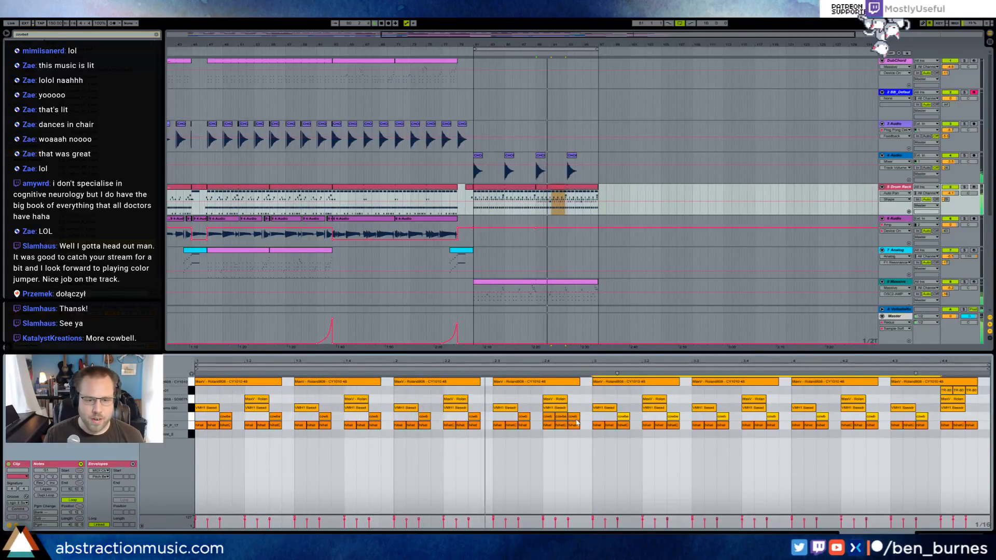
Remove the middle cowbell hit at beat 2.4 and add the same two-hit ending at beat 4.4.
{"action": "left_click", "coordinate": [561, 417]}
{"action": "left_click_drag", "start_coordinate": [562, 420], "coordinate": [963, 422]}
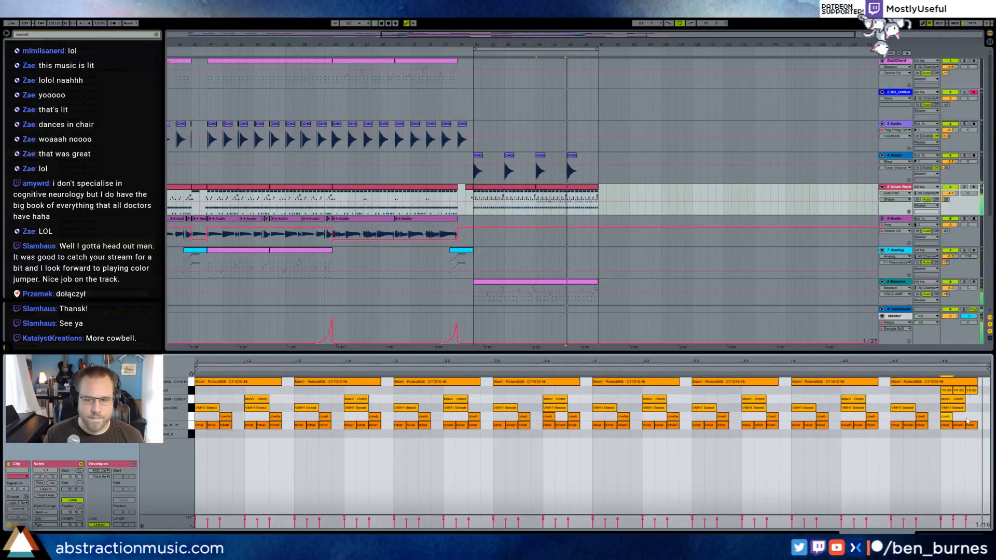
{"action": "key", "text": "shift+Tab"}
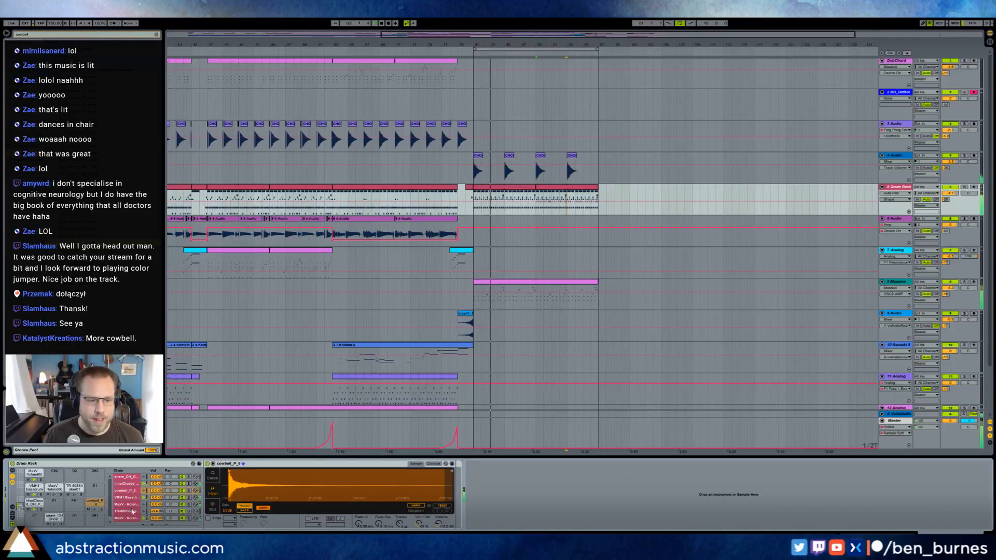
Readjust the velocity of all cowbell notes in the second Drum Rack clip during playback, and return to the Drum Rack's devices.
{"action": "double_click", "coordinate": [562, 192]}
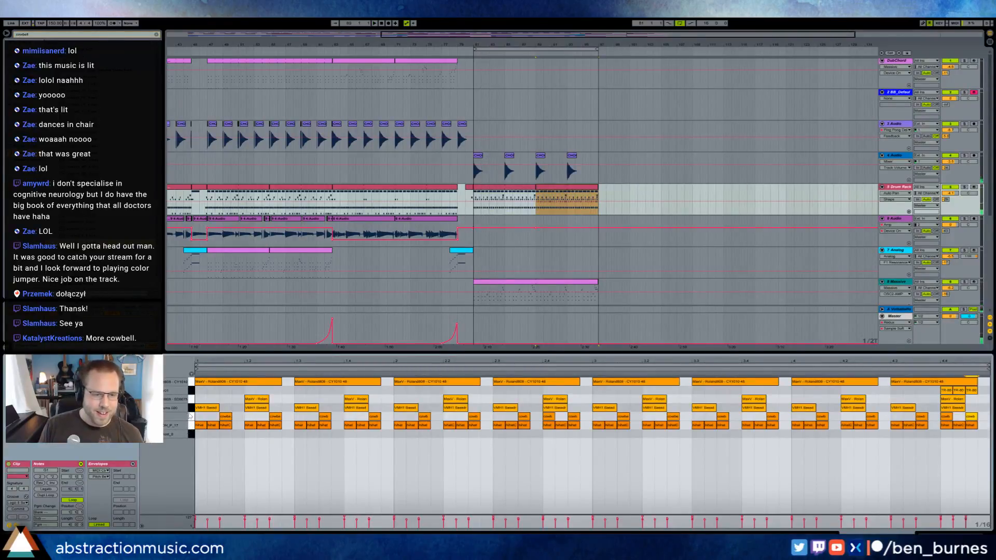
{"action": "left_click", "coordinate": [188, 415]}
{"action": "key", "text": "space"}
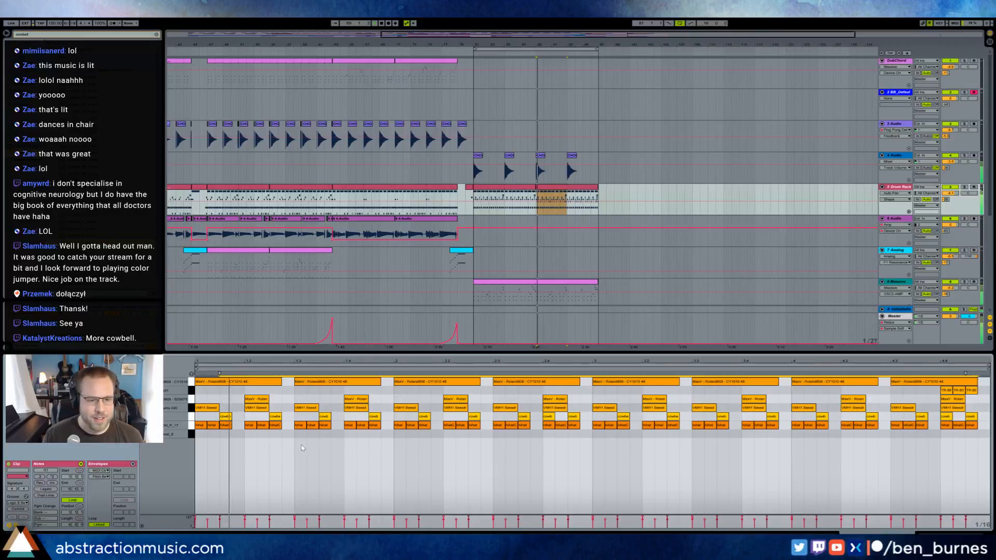
{"action": "left_click_drag", "start_coordinate": [225, 418], "coordinate": [225, 435]}
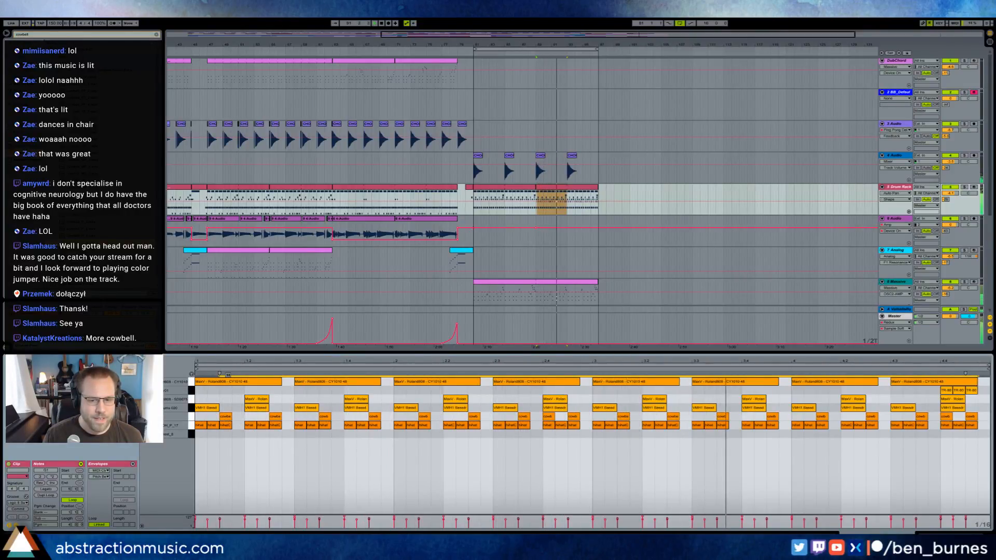
{"action": "key", "text": "shift+Tab"}
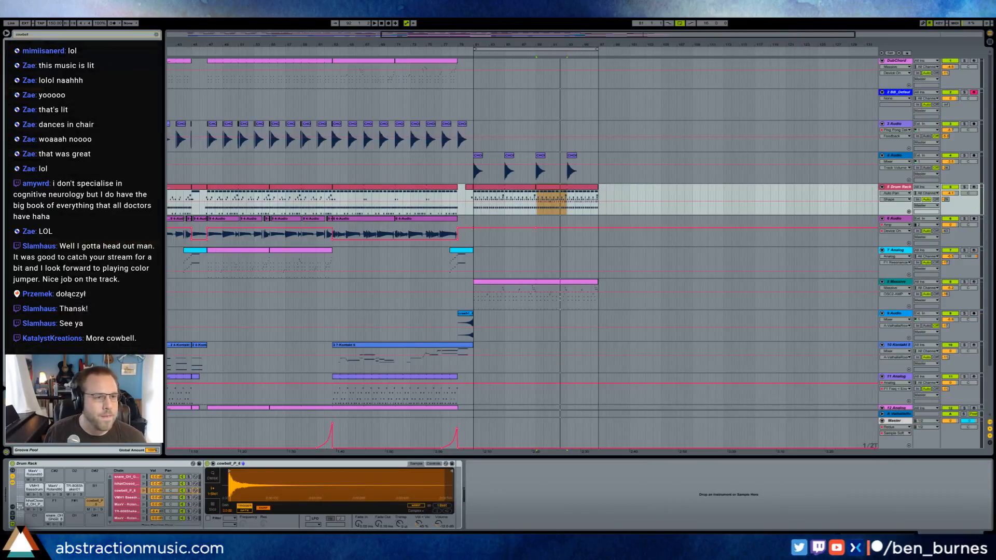
Clear the browser search and set the insert marker at the start of the new section on the Drum Rack track.
{"action": "left_click", "coordinate": [16, 35]}
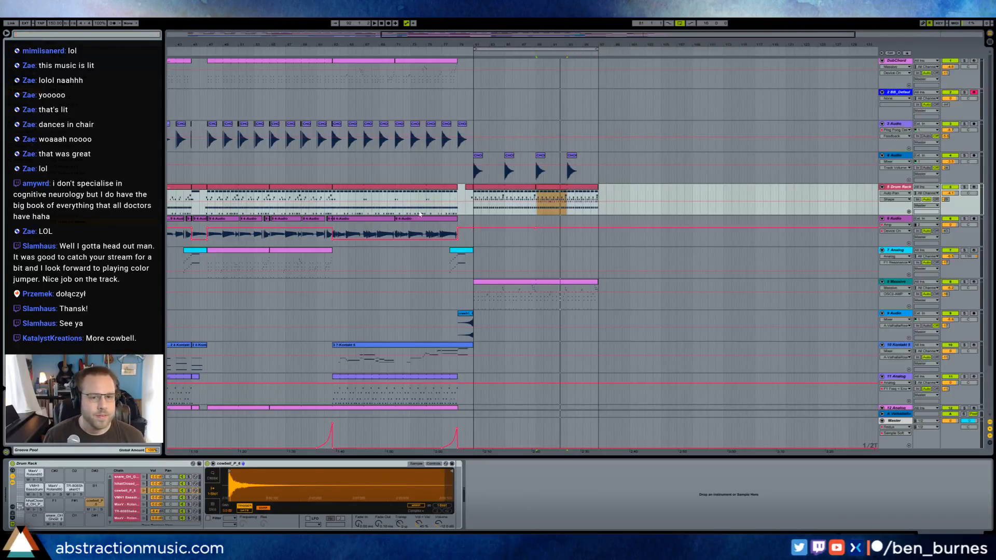
{"action": "left_click", "coordinate": [476, 211]}
{"action": "scroll", "coordinate": [517, 236], "scroll_direction": "up", "scroll_amount": 1}
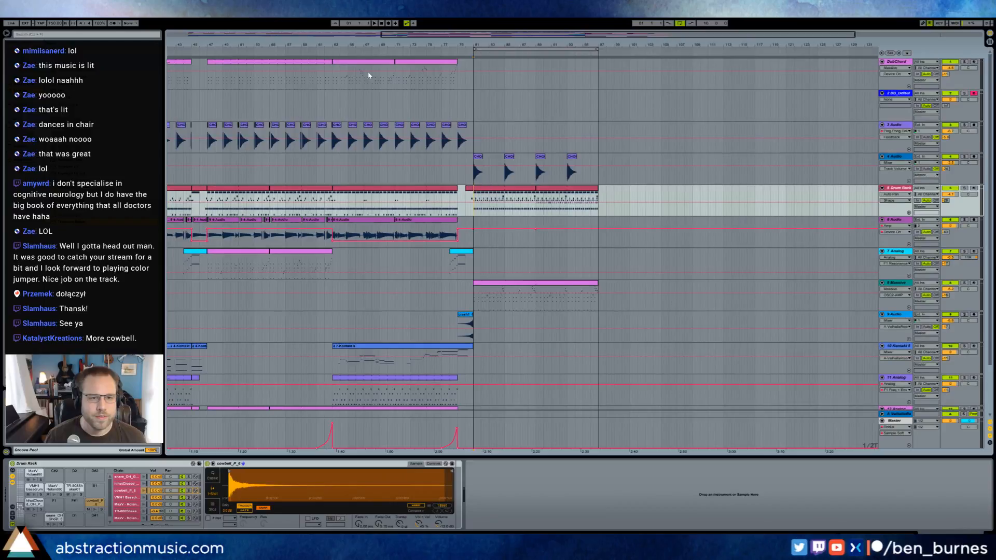
{"action": "left_click_drag", "start_coordinate": [393, 41], "coordinate": [372, 177]}
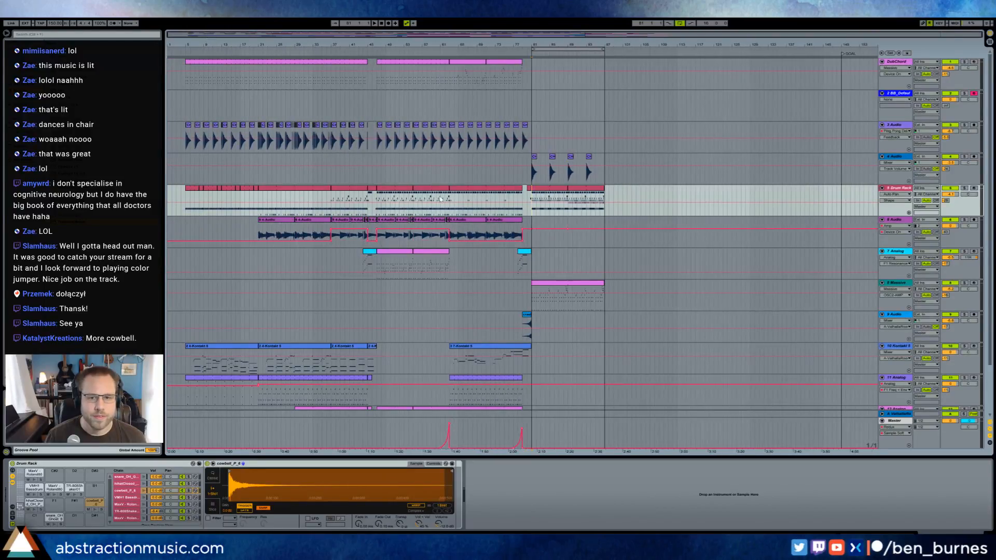
Play the arrangement from the start of the second DubChord clip to review the track.
{"action": "left_click", "coordinate": [378, 83]}
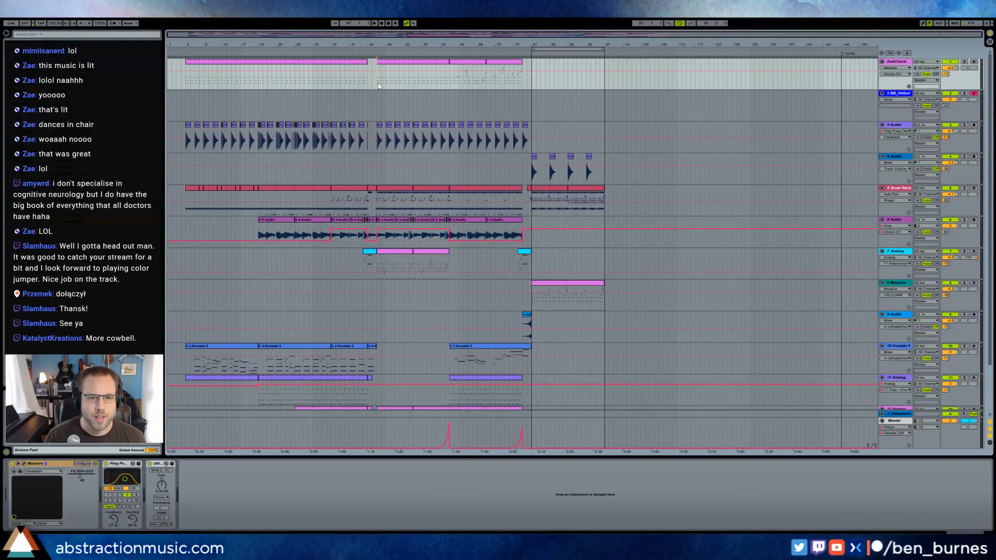
{"action": "key", "text": "space"}
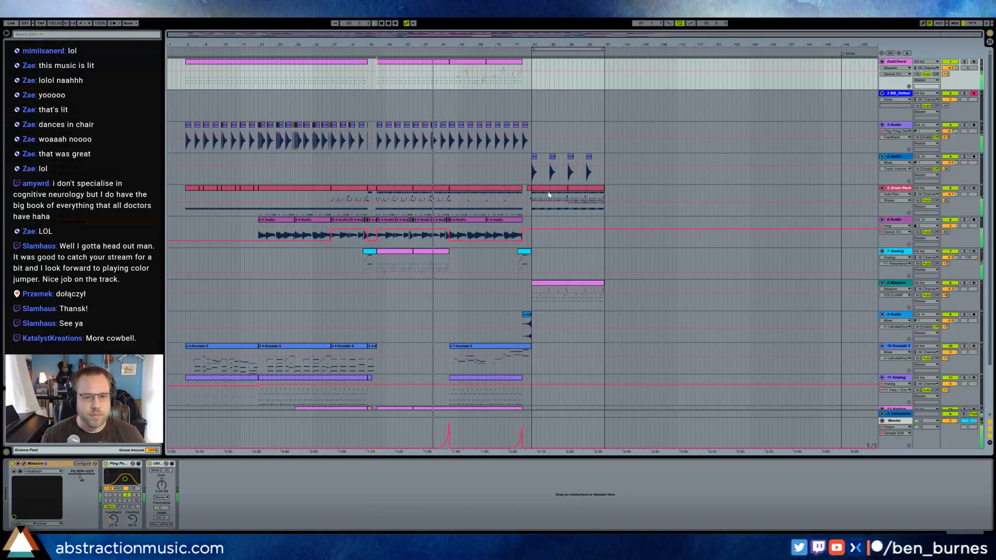
{"action": "left_click", "coordinate": [567, 229]}
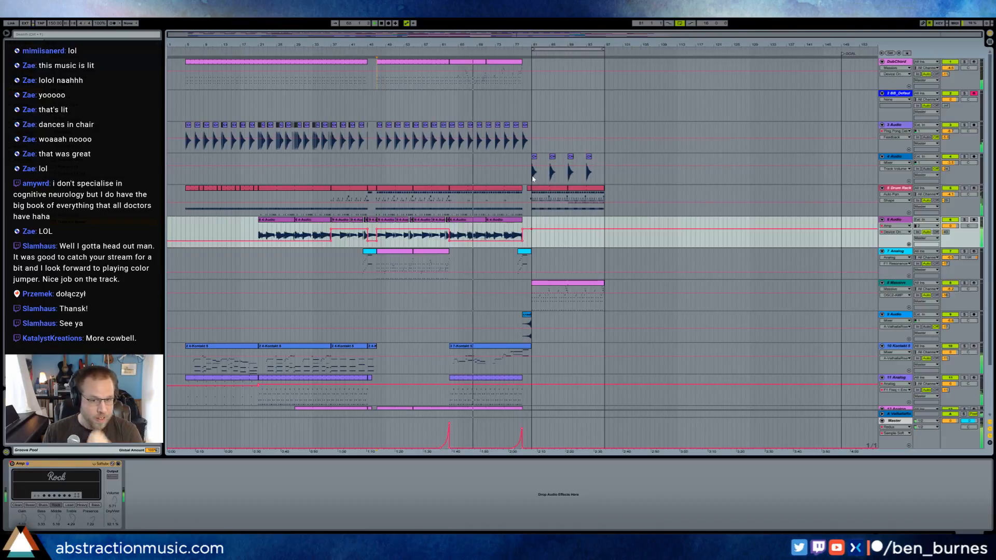
Duplicate the new section's clips on the audio, Drum Rack and 8-Massive tracks directly after themselves, and likewise the 13-Massive clips.
{"action": "left_click_drag", "start_coordinate": [533, 172], "coordinate": [604, 305]}
{"action": "key", "text": "ctrl+d"}
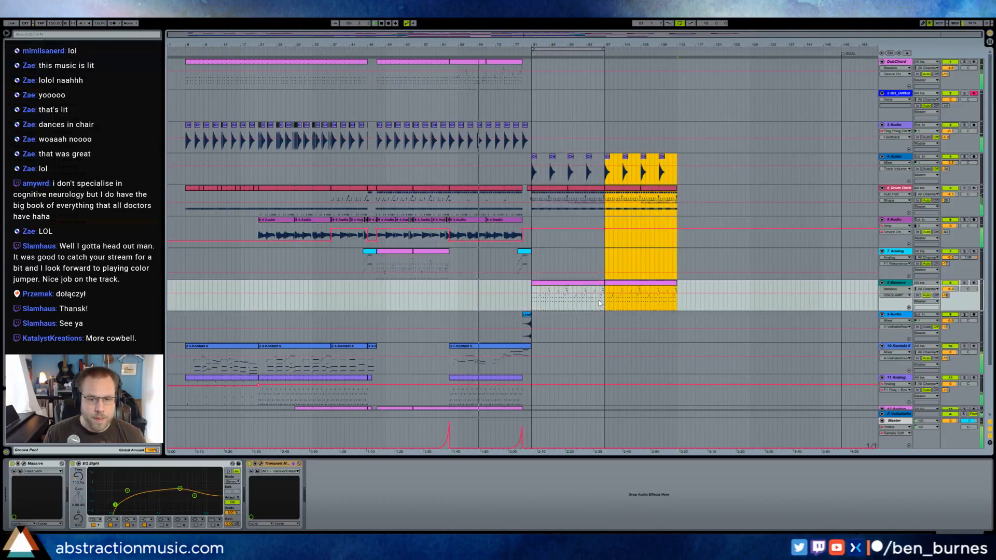
{"action": "scroll", "coordinate": [604, 317], "scroll_direction": "down", "scroll_amount": 1}
{"action": "scroll", "coordinate": [605, 317], "scroll_direction": "down", "scroll_amount": 1}
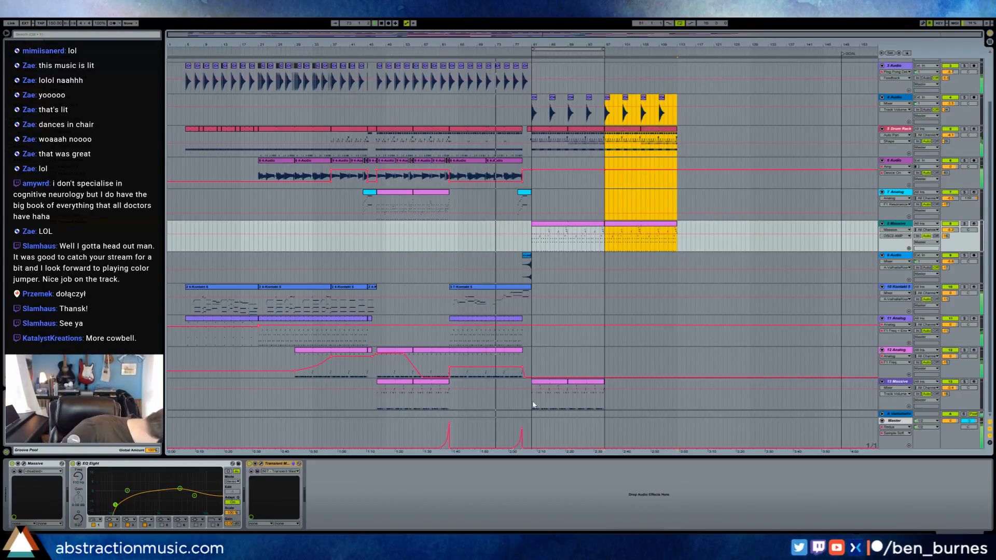
{"action": "left_click_drag", "start_coordinate": [534, 397], "coordinate": [569, 395]}
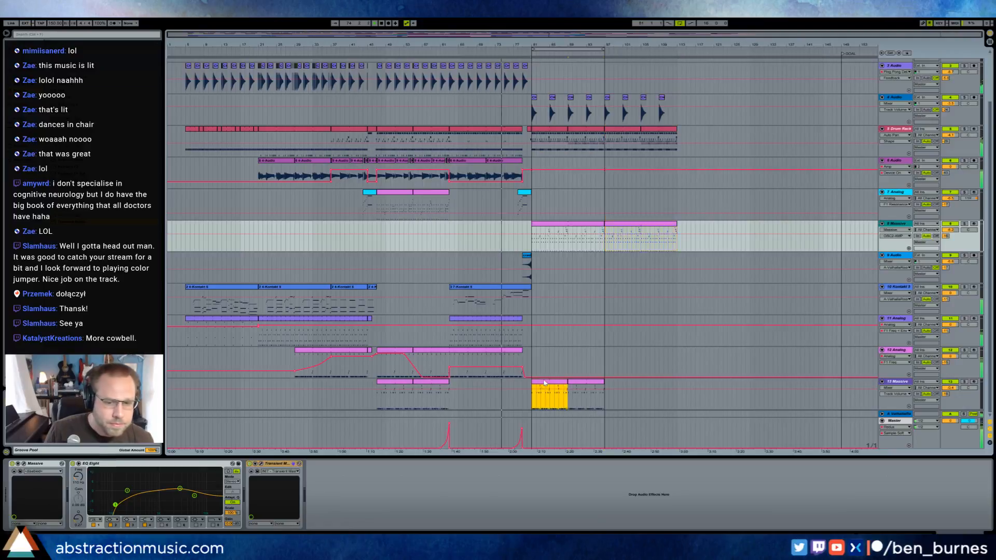
{"action": "left_click", "coordinate": [573, 385]}
{"action": "key", "text": "ctrl+d"}
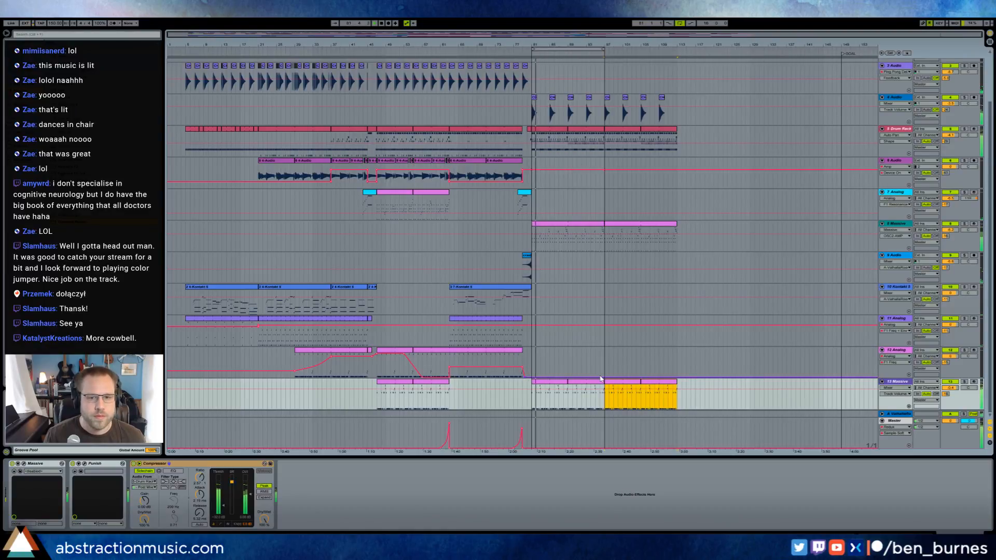
Move the loop brace onto the duplicated section starting at bar 97.
{"action": "left_click", "coordinate": [606, 139]}
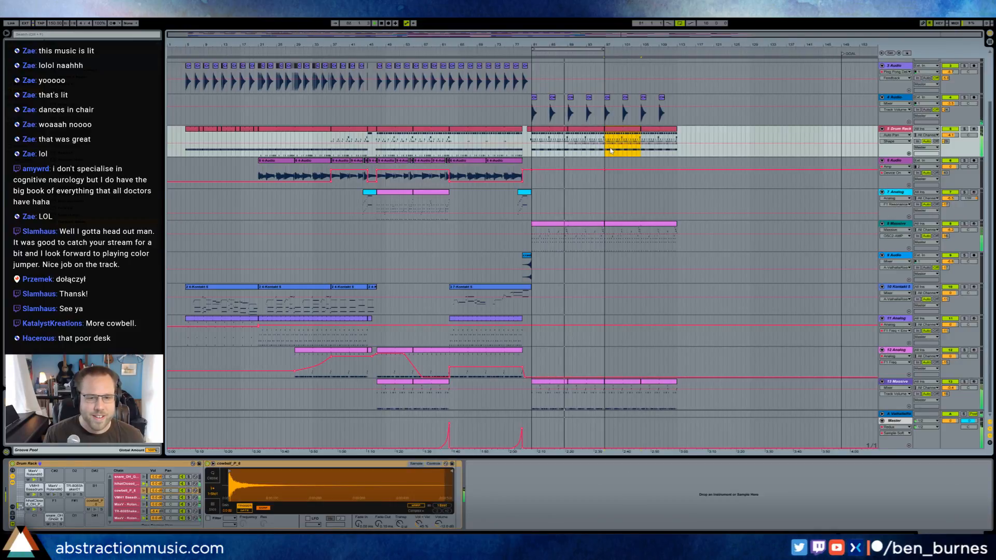
{"action": "left_click", "coordinate": [594, 50]}
{"action": "left_click_drag", "start_coordinate": [593, 50], "coordinate": [666, 50]}
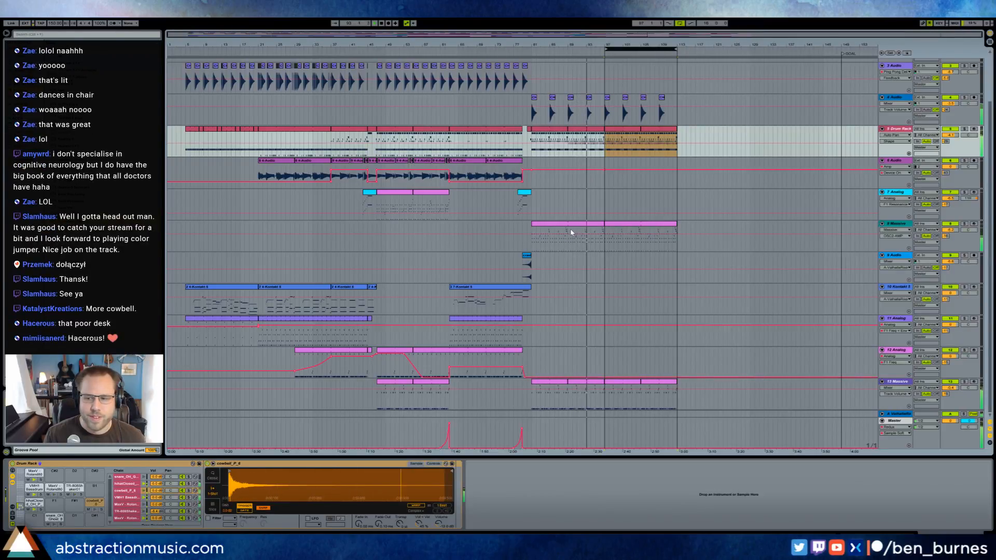
{"action": "left_click", "coordinate": [540, 226]}
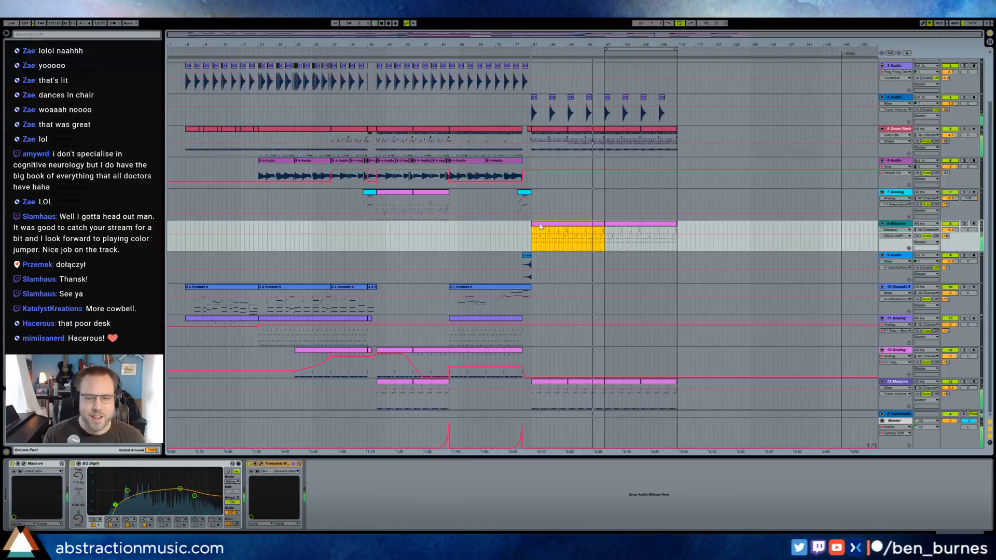
{"action": "left_click_drag", "start_coordinate": [604, 229], "coordinate": [677, 232]}
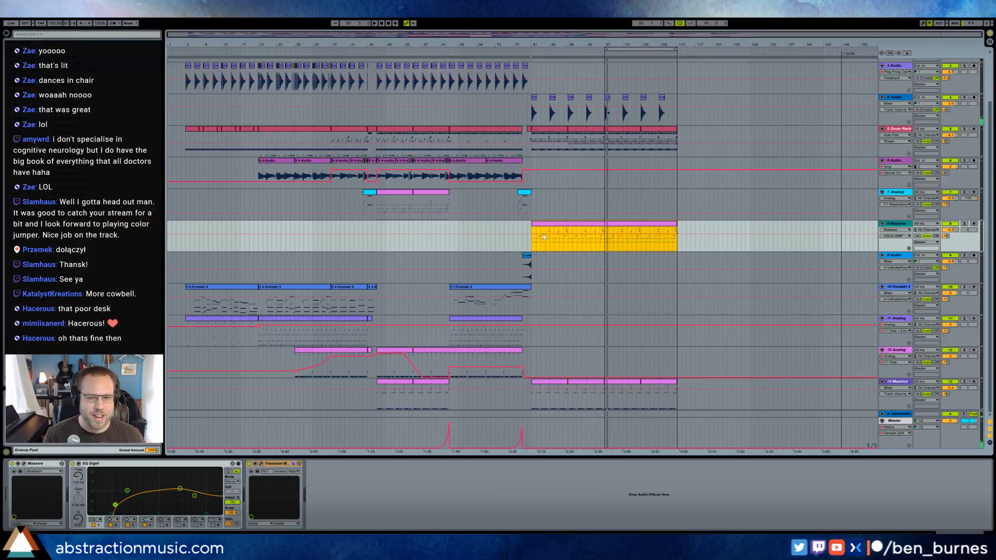
{"action": "left_click_drag", "start_coordinate": [533, 232], "coordinate": [590, 237]}
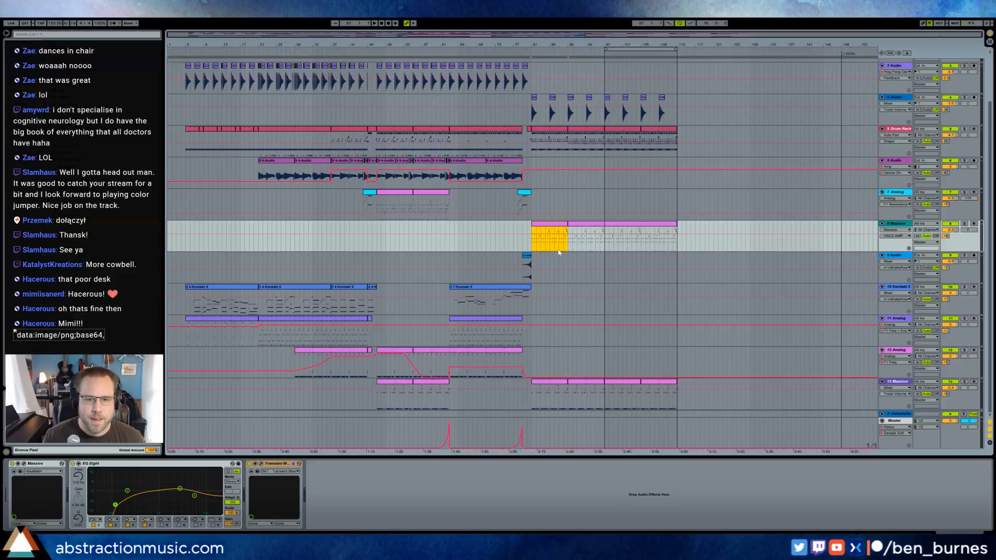
{"action": "double_click", "coordinate": [557, 229]}
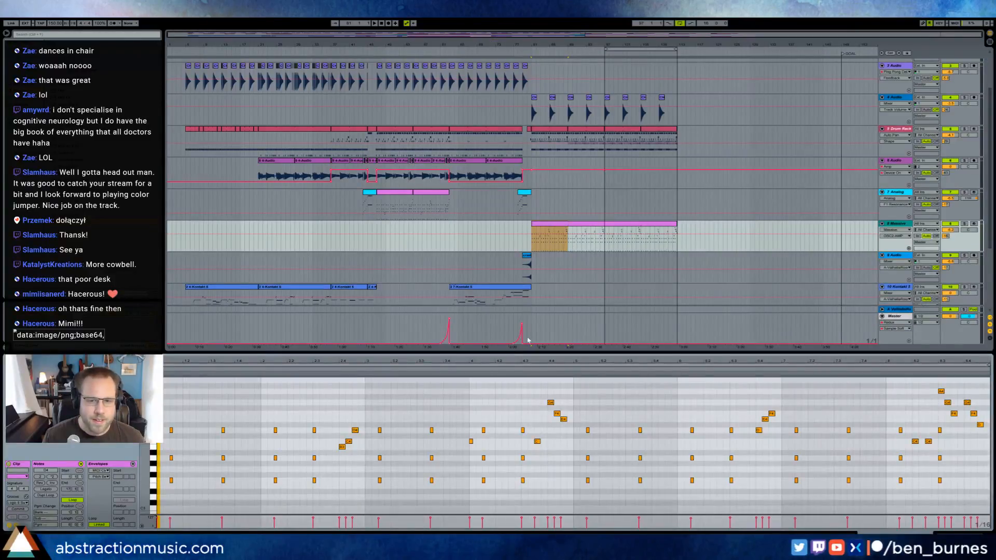
{"action": "key", "text": "ctrl+z"}
Add extra notes between the existing top-row notes in the first two bars of the second 8-Massive clip.
{"action": "left_click", "coordinate": [614, 227]}
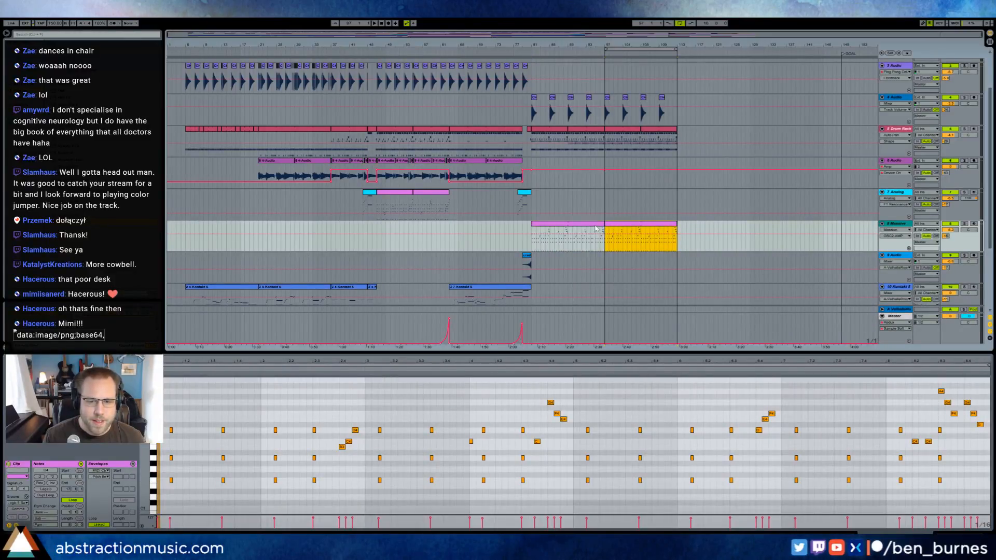
{"action": "left_click", "coordinate": [329, 403]}
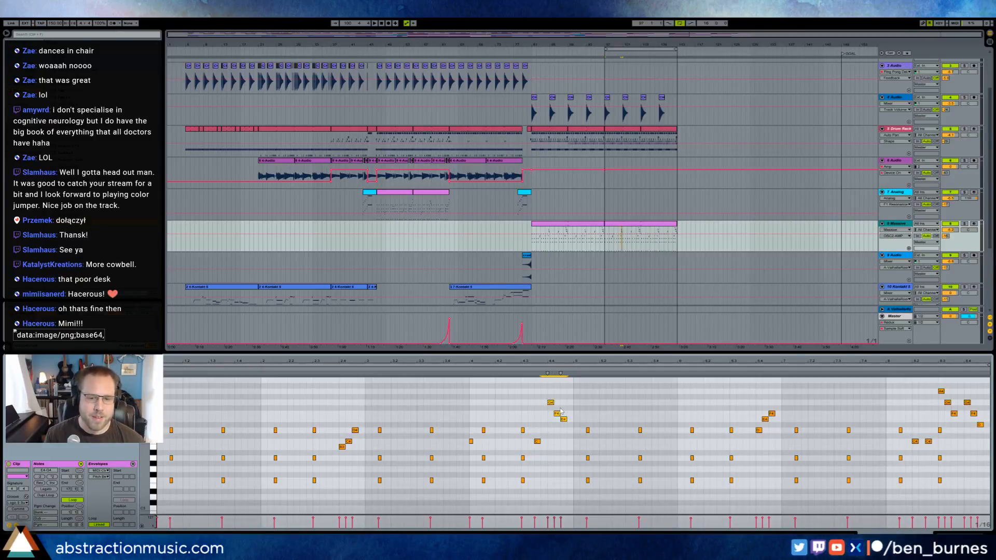
{"action": "key", "text": "space"}
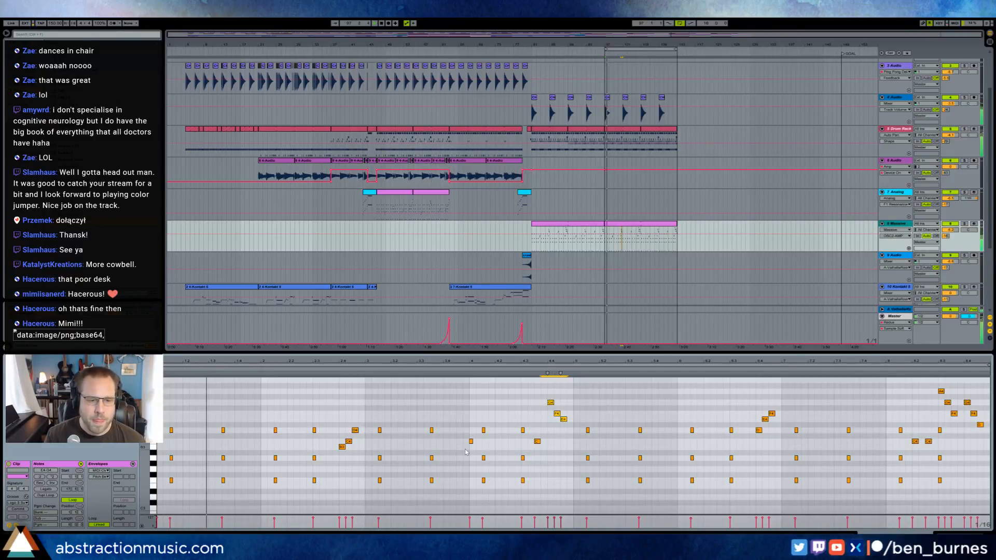
{"action": "double_click", "coordinate": [200, 431]}
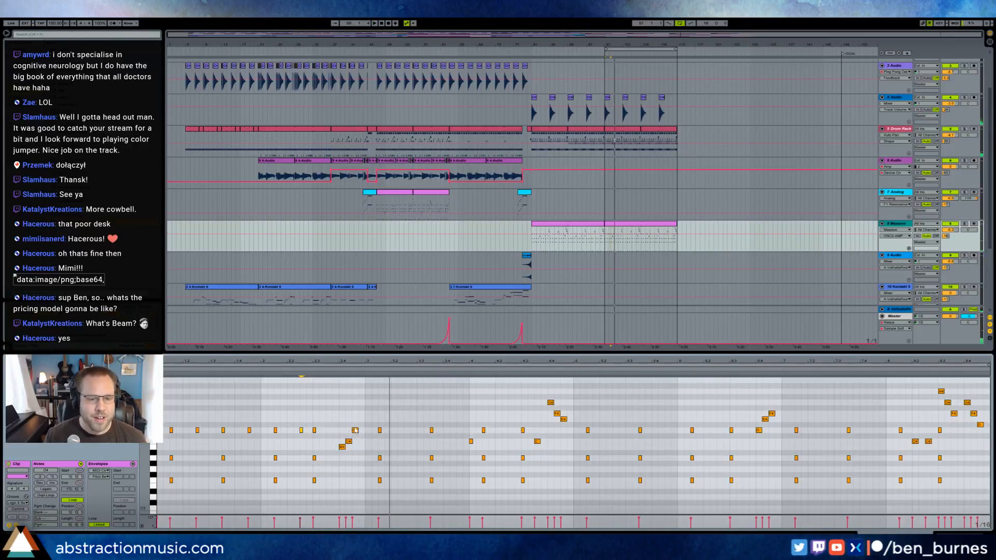
Copy the top-row note rhythm from the first two bars through the remaining two-bar phrases of the Massive clip.
{"action": "left_click_drag", "start_coordinate": [341, 427], "coordinate": [168, 437]}
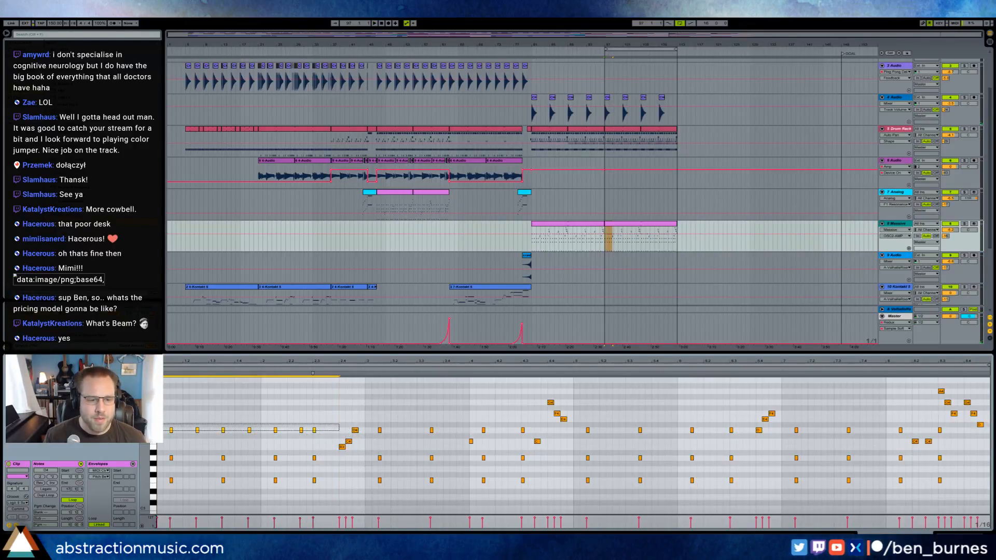
{"action": "left_click", "coordinate": [366, 420]}
{"action": "key", "text": "ctrl+v"}
{"action": "left_click_drag", "start_coordinate": [364, 416], "coordinate": [366, 436]}
{"action": "key", "text": "Delete"}
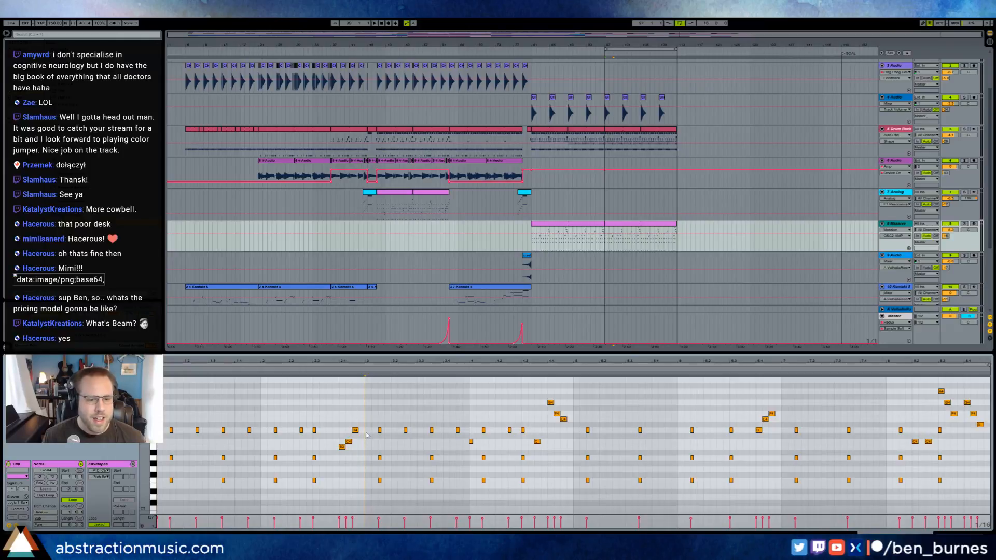
{"action": "left_click_drag", "start_coordinate": [573, 435], "coordinate": [369, 433]}
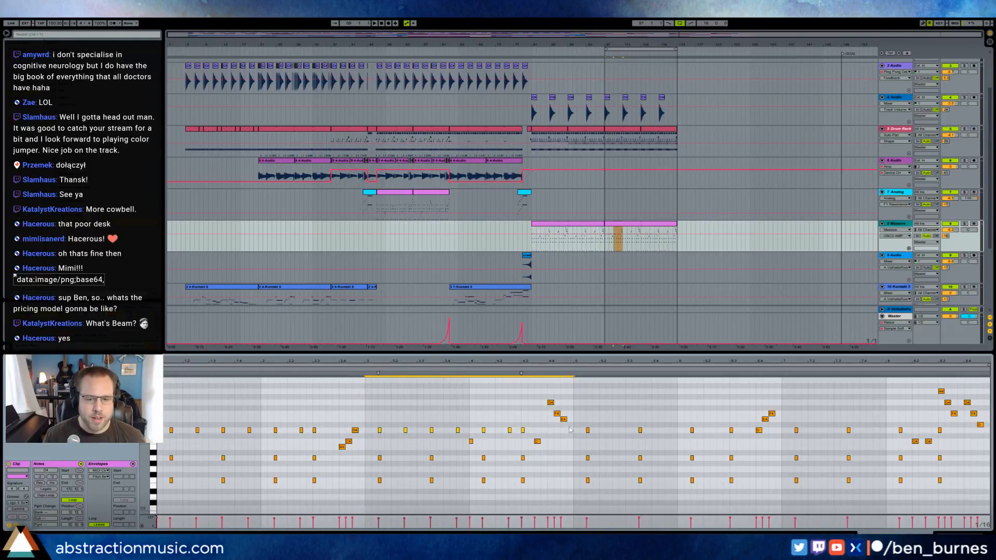
{"action": "key", "text": "ctrl+d"}
{"action": "key", "text": "ctrl+d"}
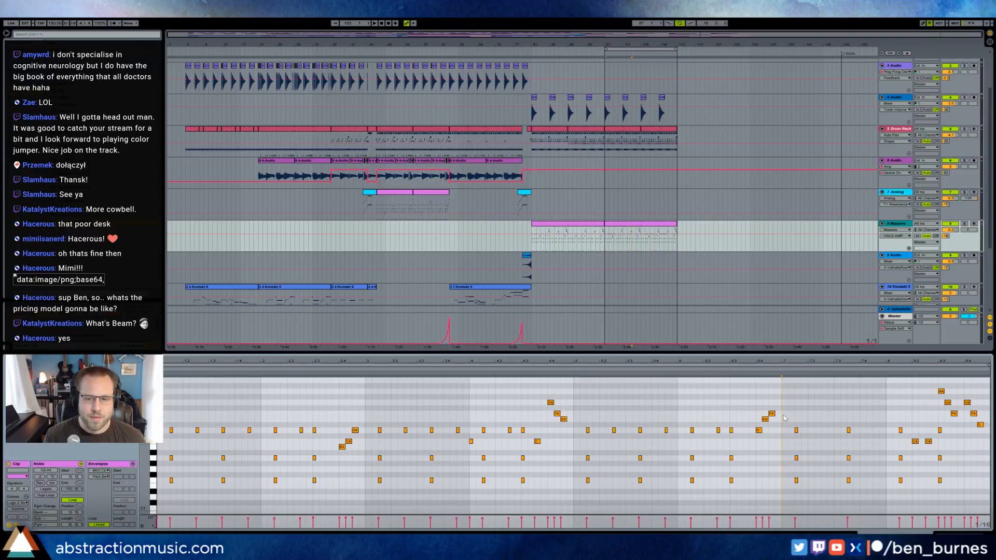
Add an extra three-note chord hit near the end of the first two-bar phrase and paste it into the second phrase.
{"action": "key", "text": "space"}
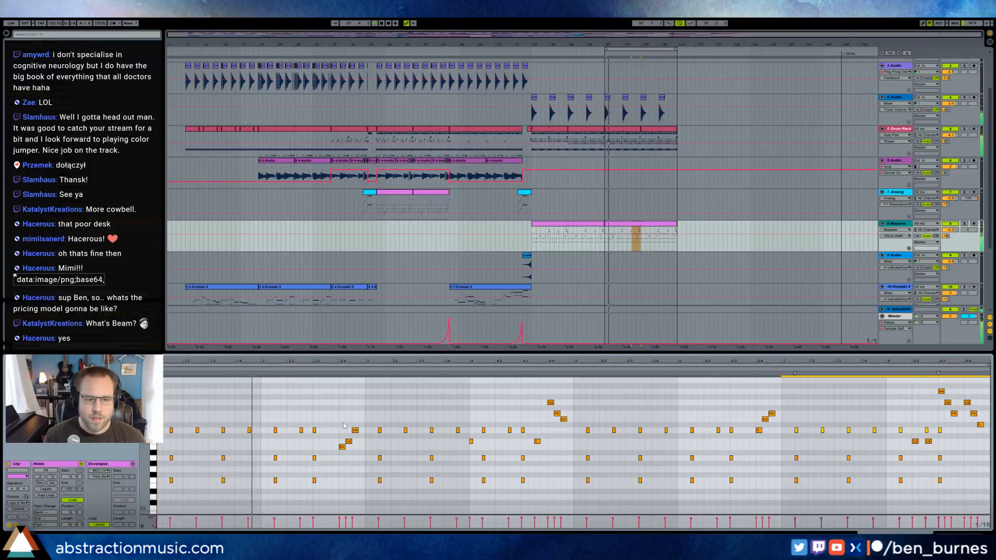
{"action": "left_click", "coordinate": [319, 436]}
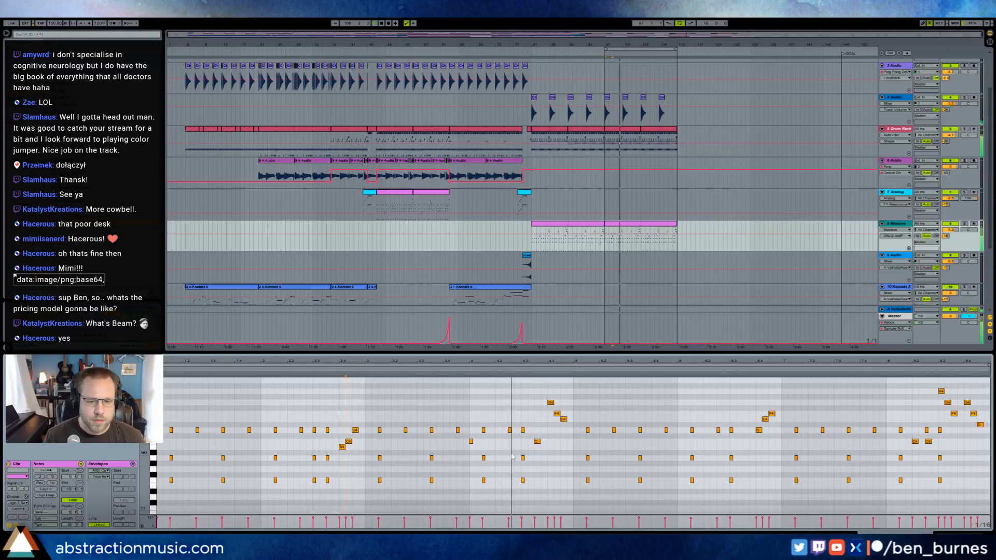
{"action": "left_click", "coordinate": [535, 432]}
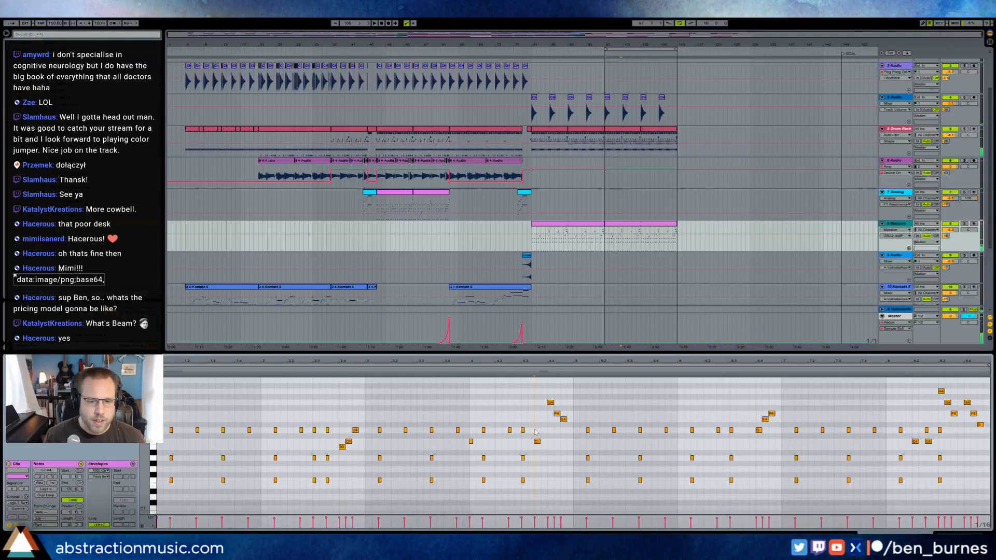
{"action": "key", "text": "ctrl+v"}
{"action": "key", "text": "ctrl+z"}
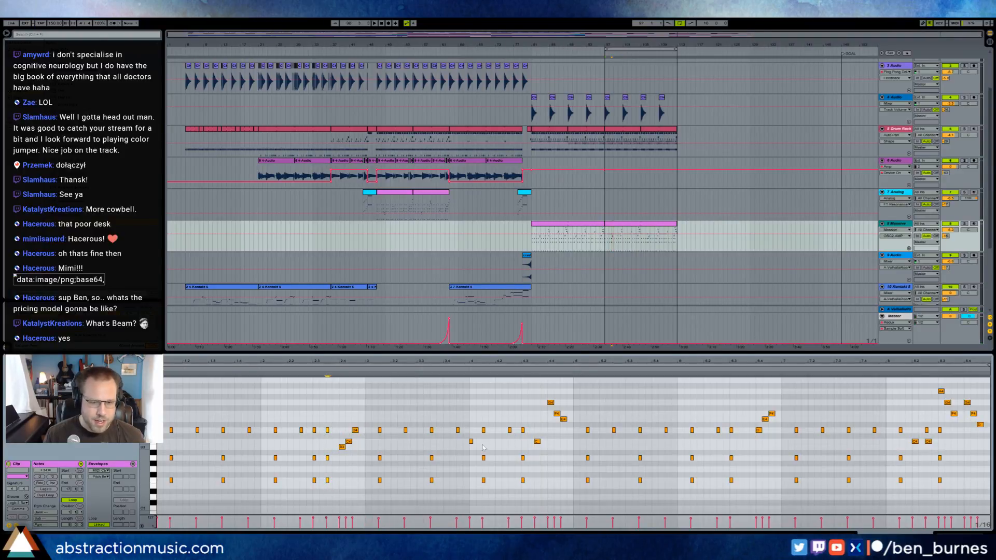
{"action": "key", "text": "ctrl+v"}
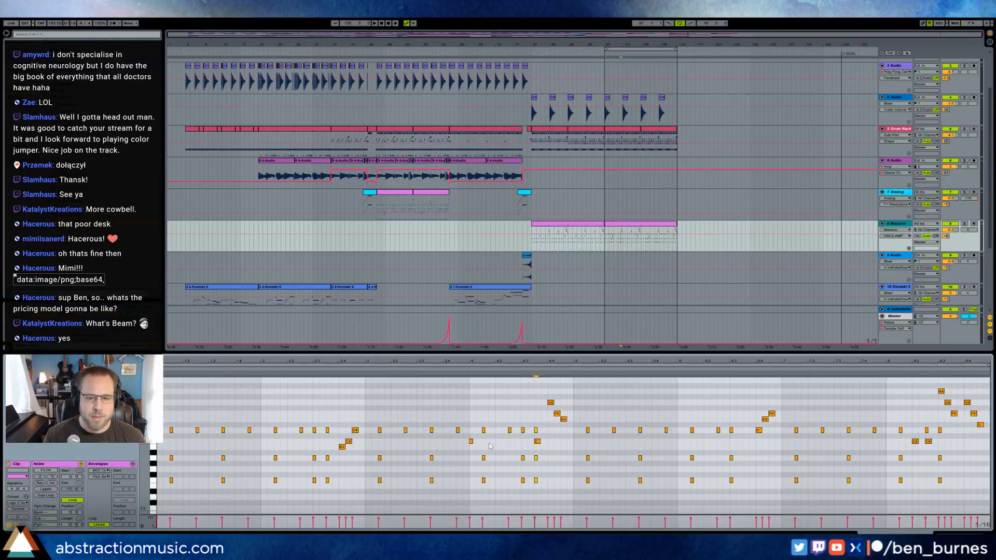
Paste the same extra chord hit into the third and fourth phrases of the Massive clip during playback.
{"action": "key", "text": "space"}
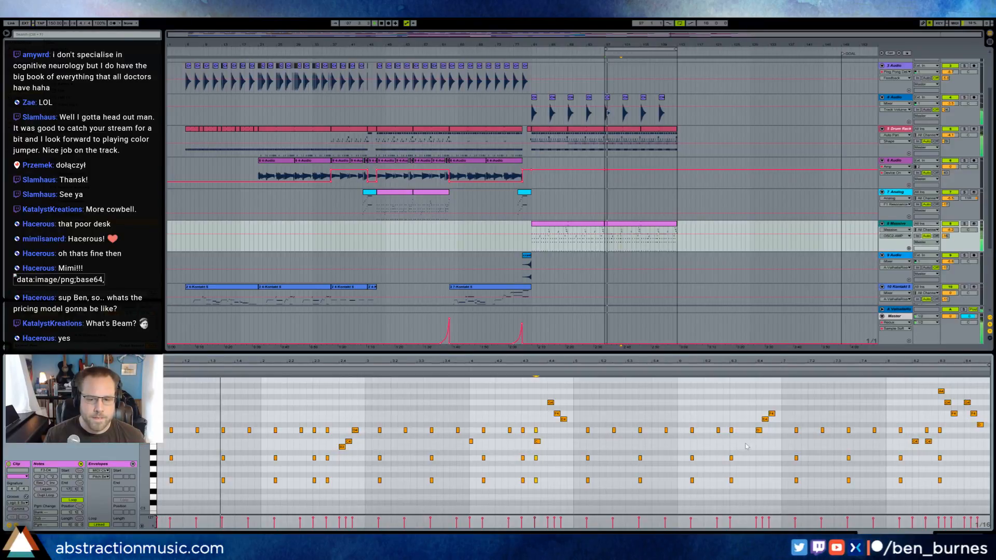
{"action": "left_click", "coordinate": [743, 422]}
{"action": "key", "text": "ctrl+v"}
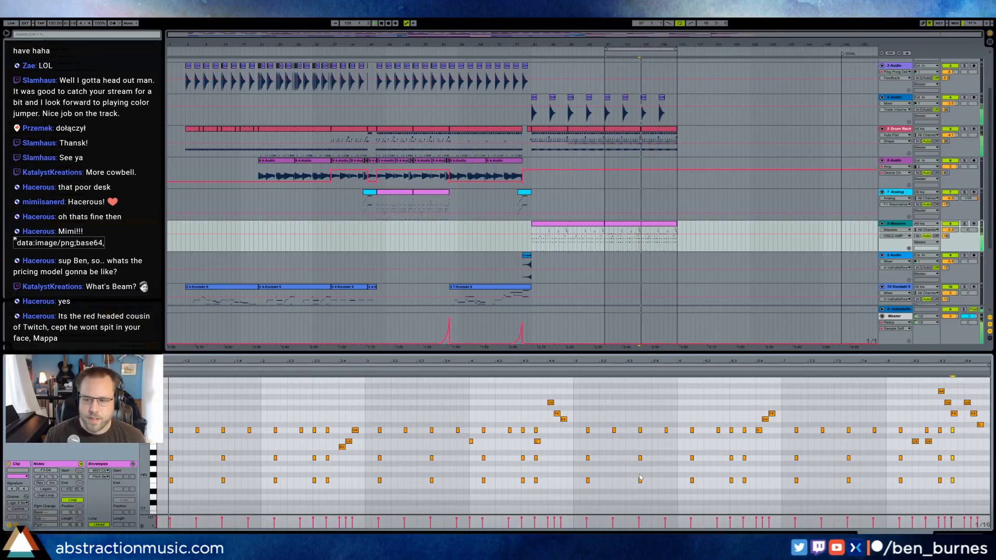
{"action": "left_click", "coordinate": [487, 416]}
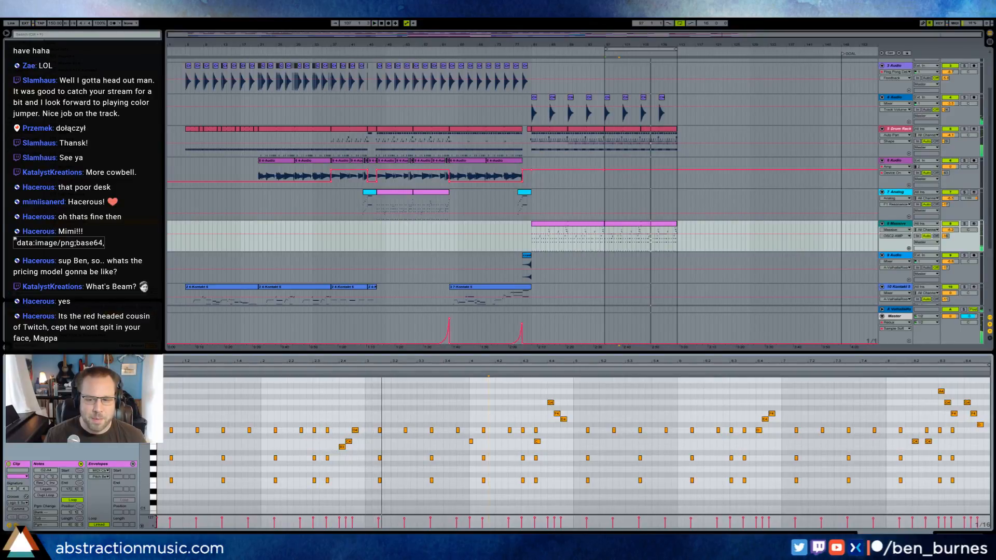
Return to the device view, arm the 7-Analog track for recording, and set its insert marker at bar 97.
{"action": "key", "text": "shift+Tab"}
{"action": "scroll", "coordinate": [578, 234], "scroll_direction": "up", "scroll_amount": 3}
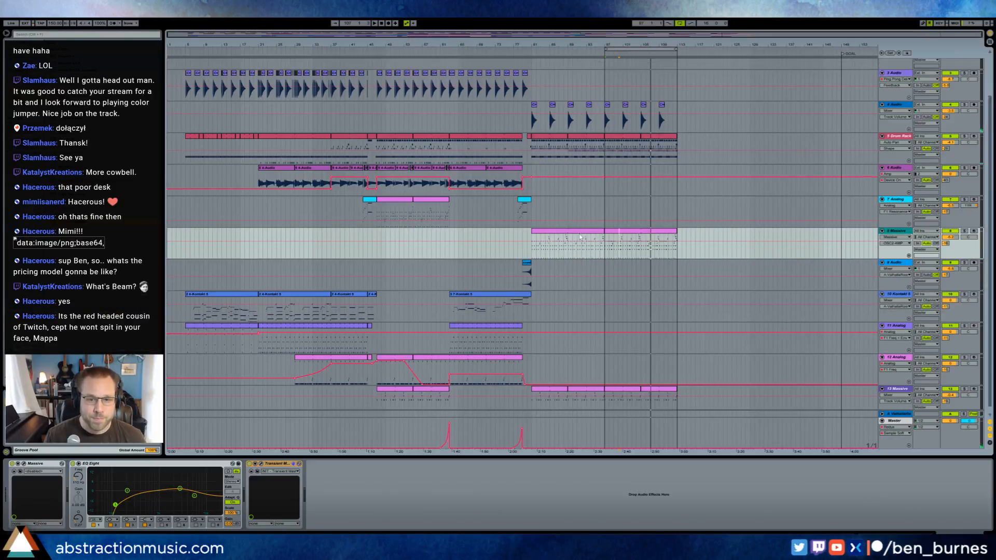
{"action": "left_click", "coordinate": [518, 261]}
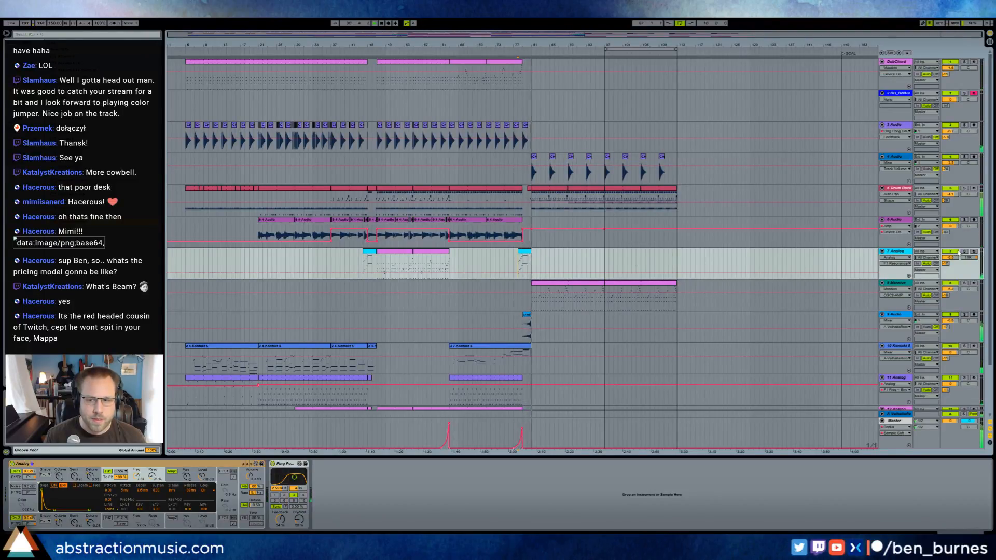
{"action": "left_click", "coordinate": [974, 252]}
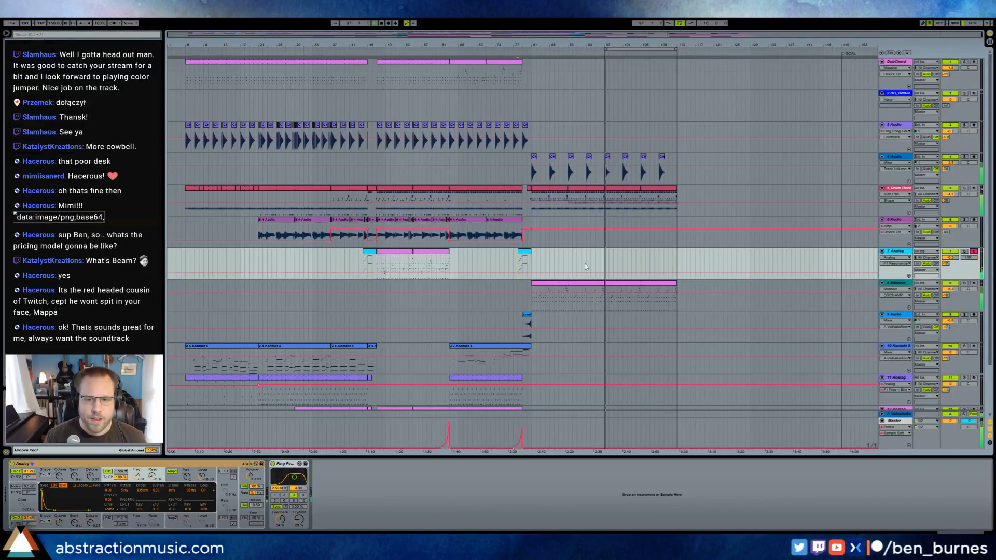
{"action": "left_click", "coordinate": [605, 261]}
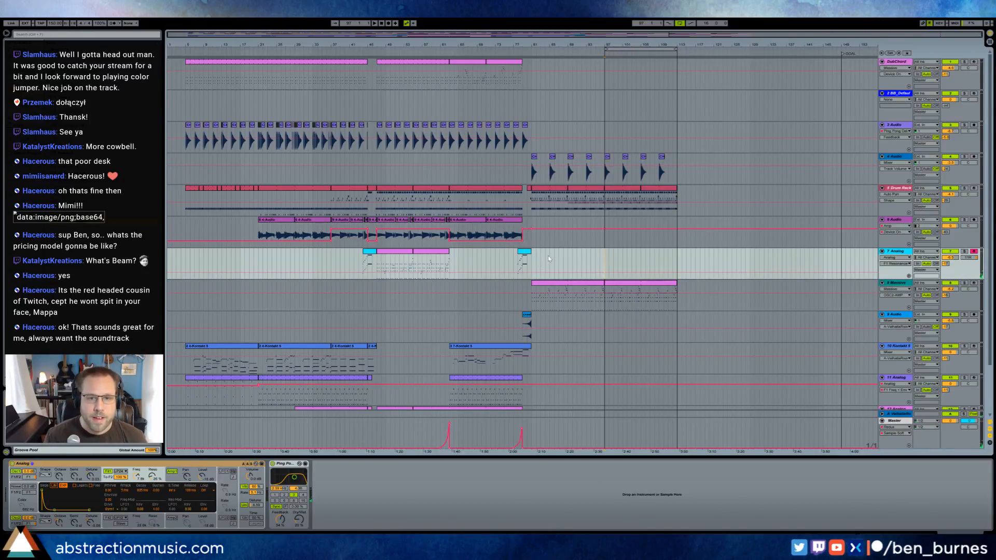
Move the BB_DefaultPiano track above DubChord and set the insert marker on it at the start of the new section.
{"action": "left_click", "coordinate": [897, 94]}
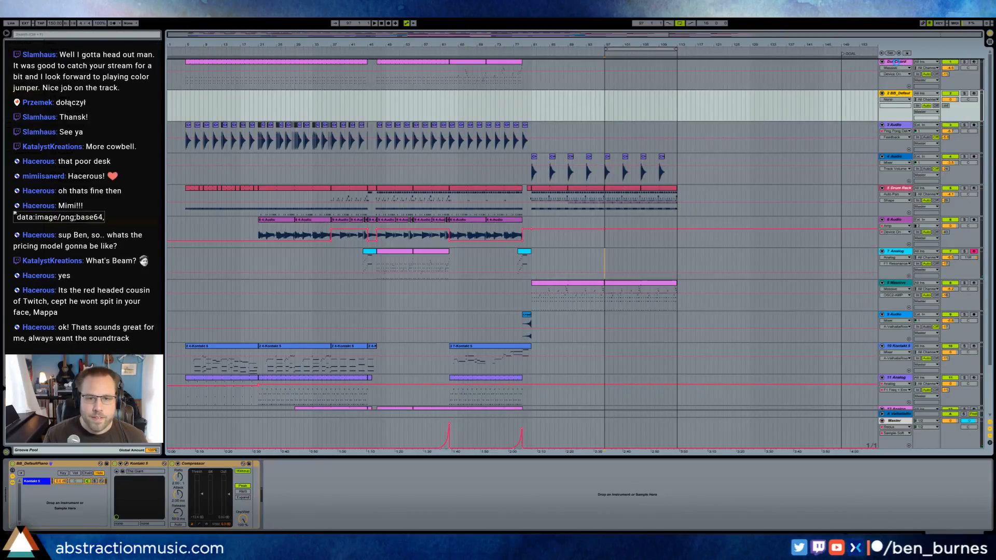
{"action": "left_click_drag", "start_coordinate": [897, 94], "coordinate": [896, 62]}
{"action": "left_click", "coordinate": [542, 71]}
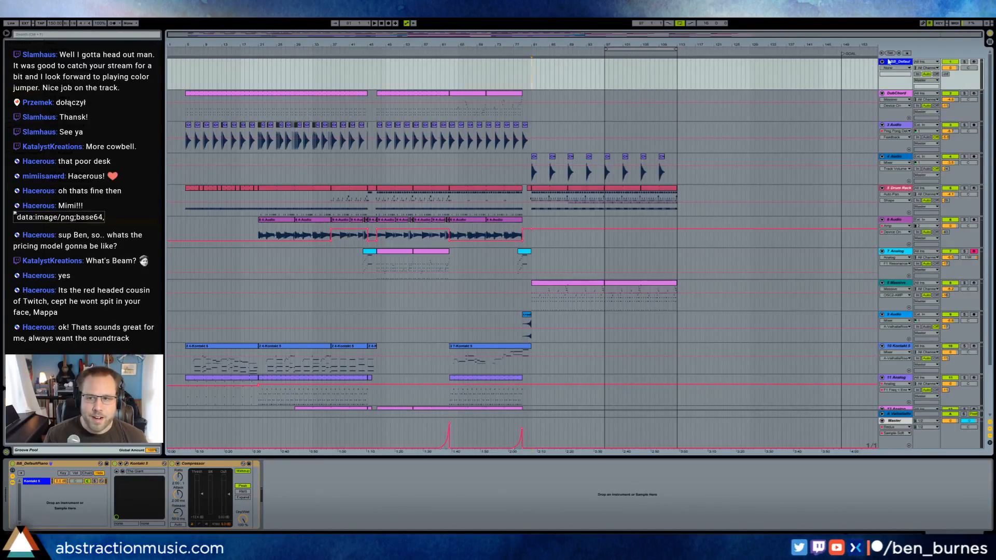
Arm the BB_DefaultPiano track for recording and start playback of the new section to try out a part.
{"action": "left_click", "coordinate": [973, 63]}
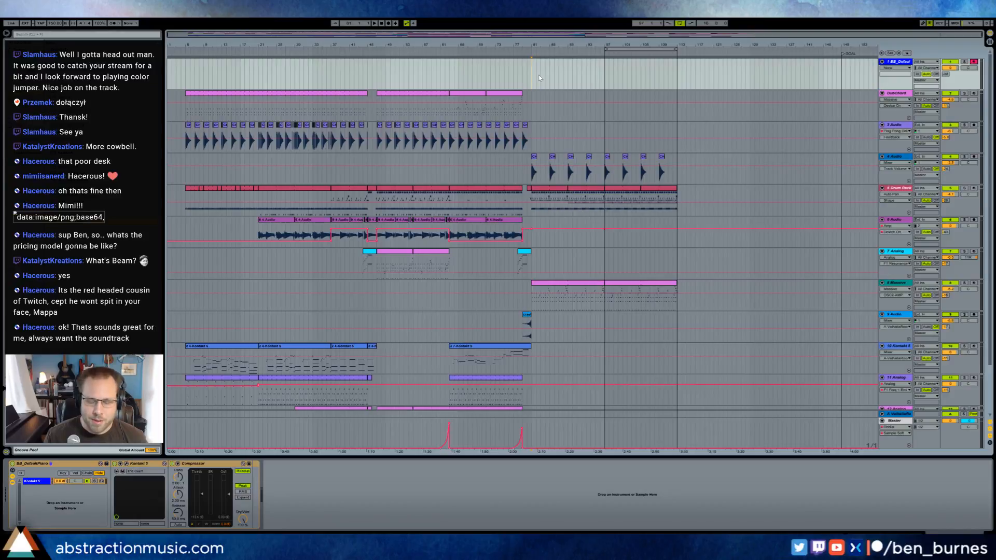
{"action": "key", "text": "space"}
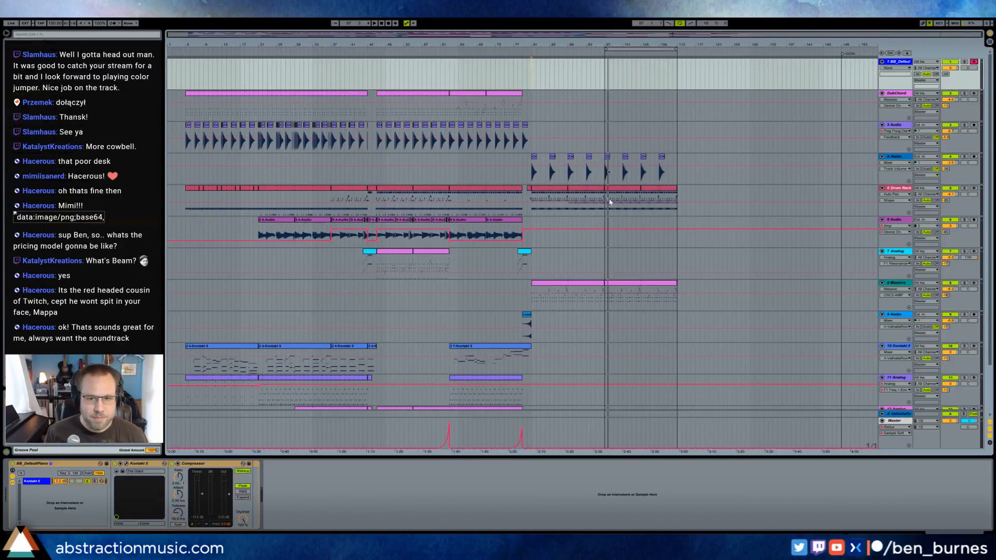
Insert a new MIDI track below the 10-Kontakt 5 track and load the Analog instrument on it.
{"action": "left_click", "coordinate": [606, 253]}
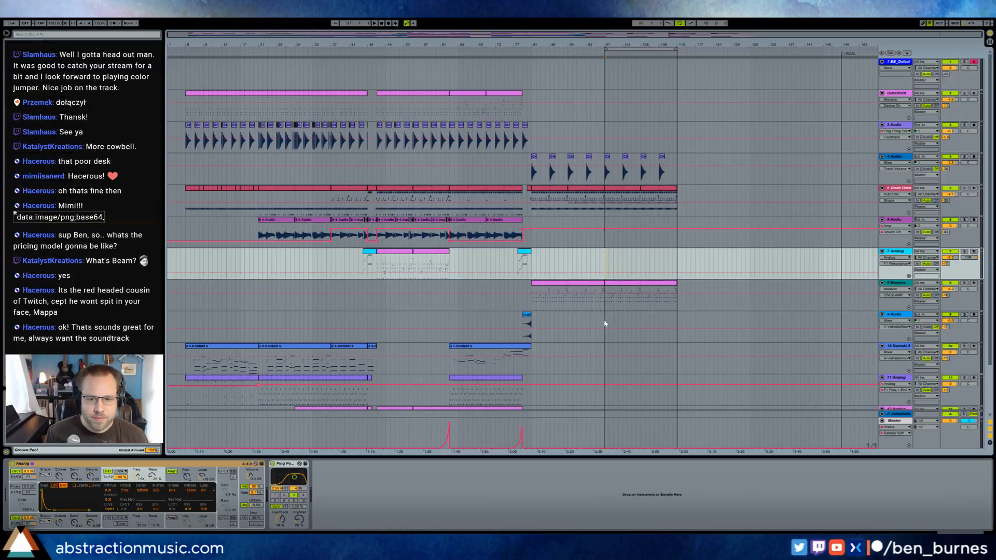
{"action": "left_click", "coordinate": [605, 354]}
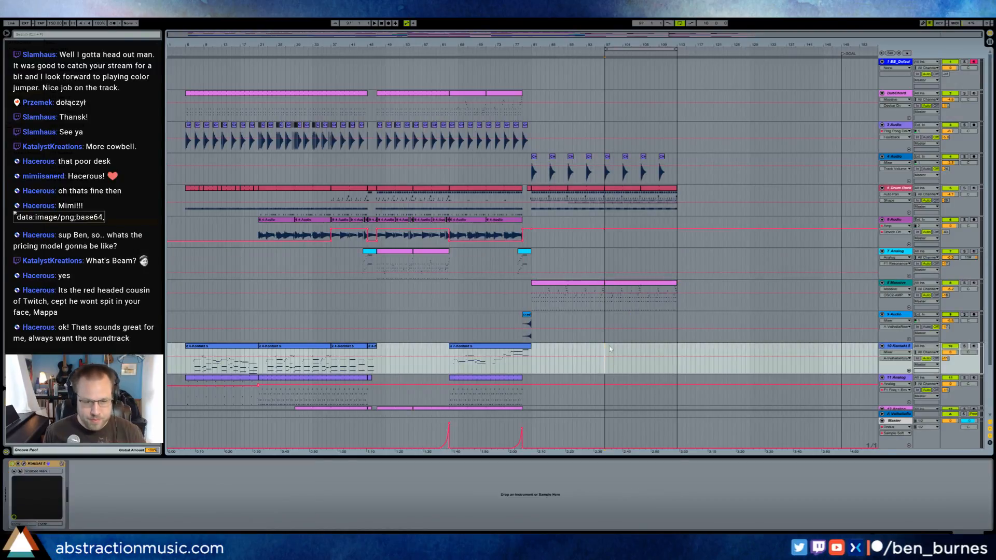
{"action": "key", "text": "ctrl+shift+t"}
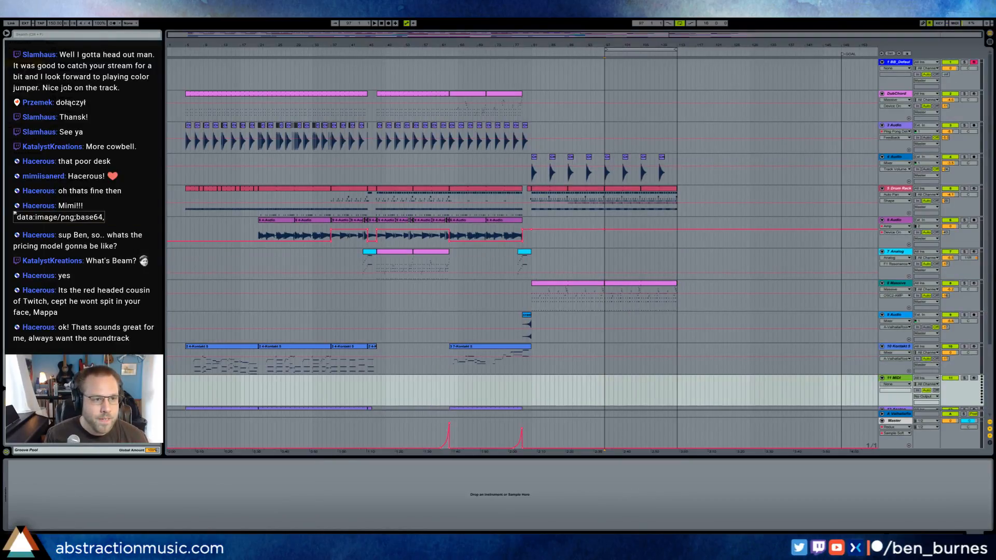
{"action": "left_click_drag", "start_coordinate": [263, 384], "coordinate": [263, 385]}
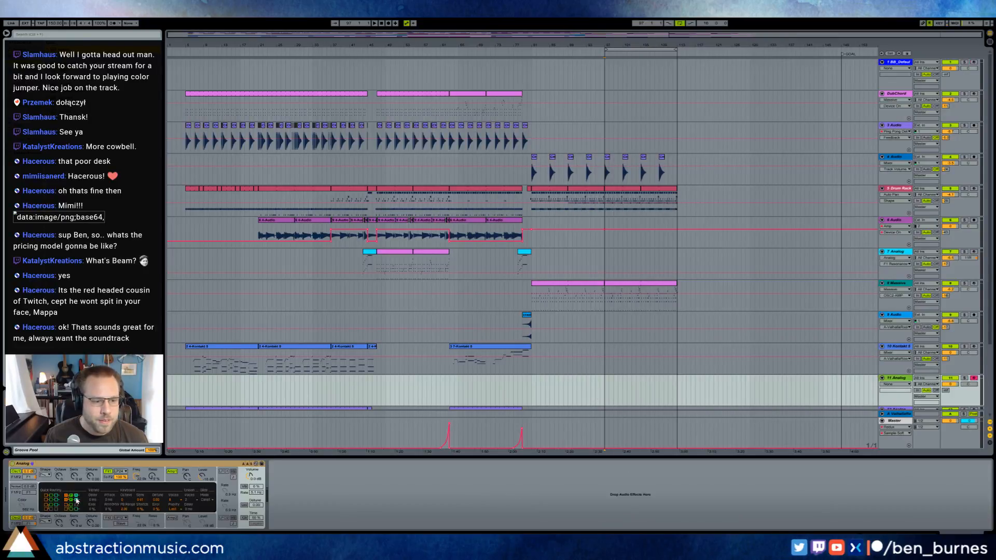
Detune Analog's two oscillators slightly in opposite directions, enable unison and adjust the unison detune.
{"action": "left_click_drag", "start_coordinate": [91, 477], "coordinate": [91, 473]}
{"action": "left_click_drag", "start_coordinate": [92, 521], "coordinate": [92, 525]}
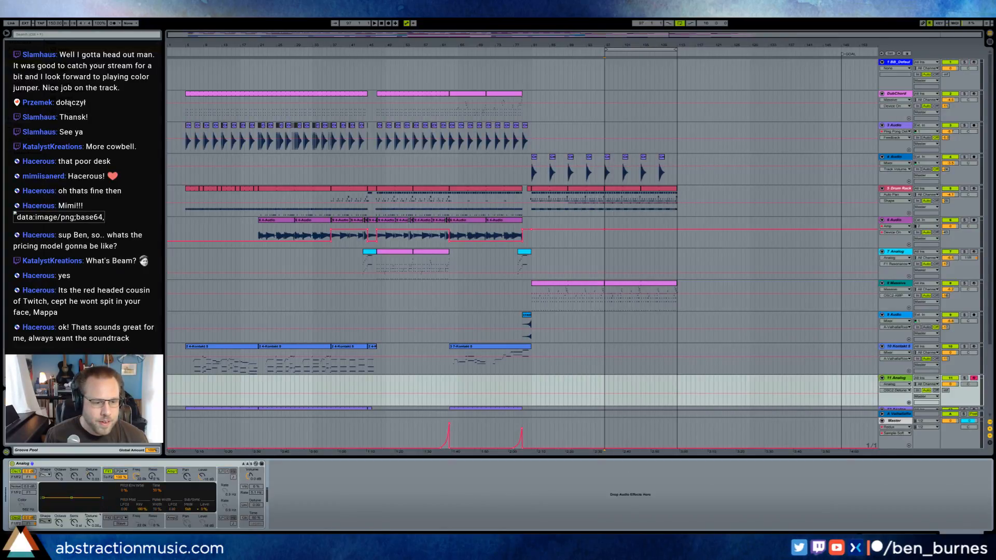
{"action": "left_click", "coordinate": [244, 506]}
{"action": "left_click", "coordinate": [256, 505]}
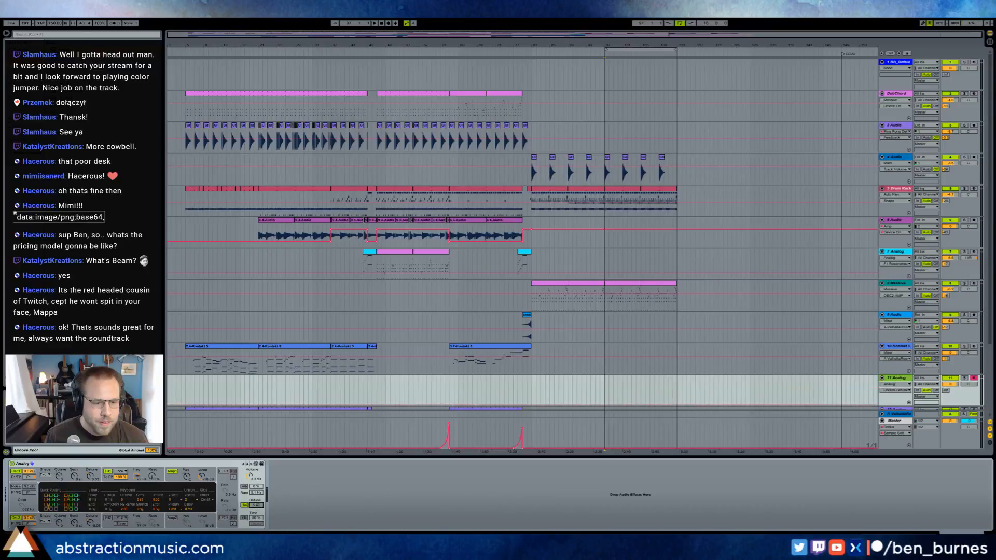
{"action": "left_click_drag", "start_coordinate": [256, 505], "coordinate": [255, 495]}
Adjust the cutoff of Analog's first filter and set the insert marker at the start of the new section.
{"action": "left_click_drag", "start_coordinate": [137, 478], "coordinate": [157, 469]}
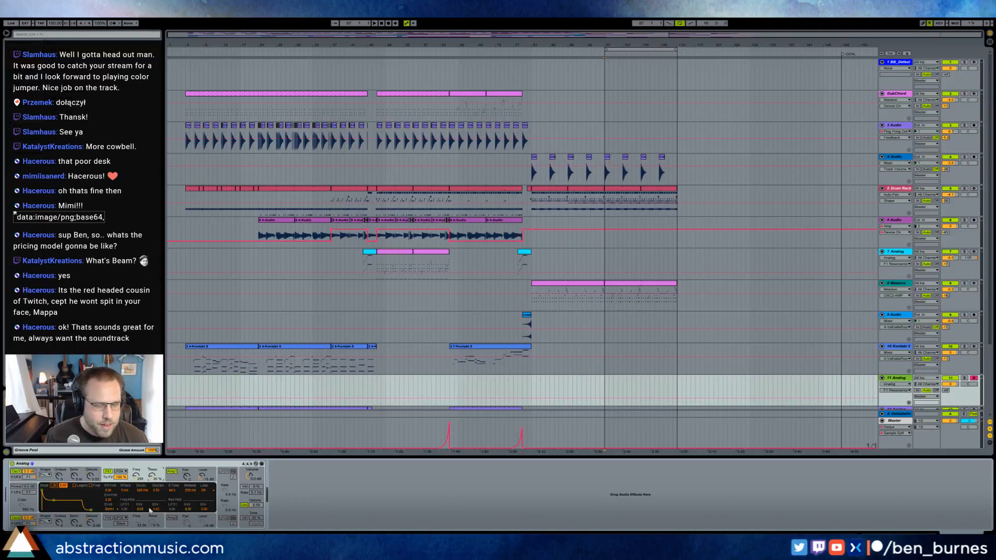
{"action": "left_click", "coordinate": [536, 386]}
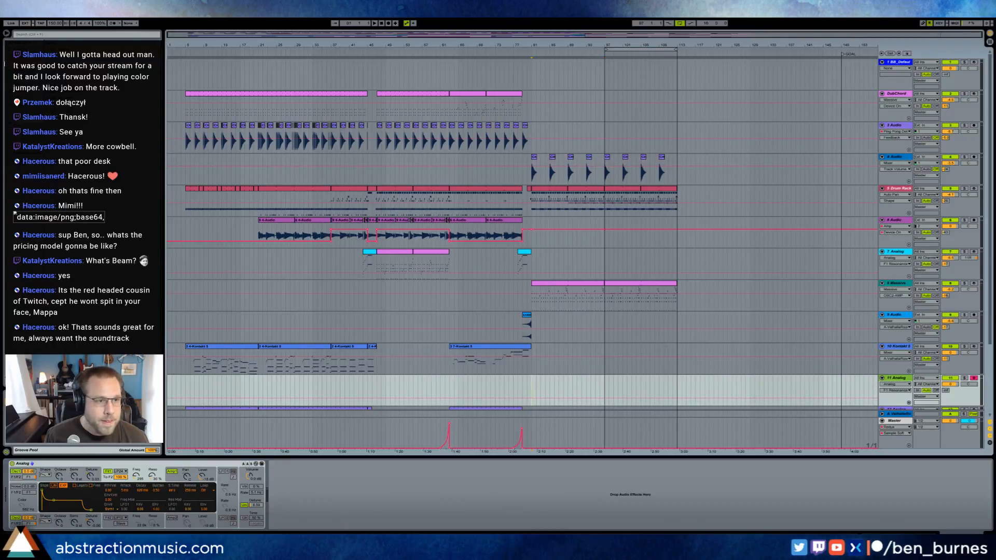
{"action": "left_click", "coordinate": [83, 208]}
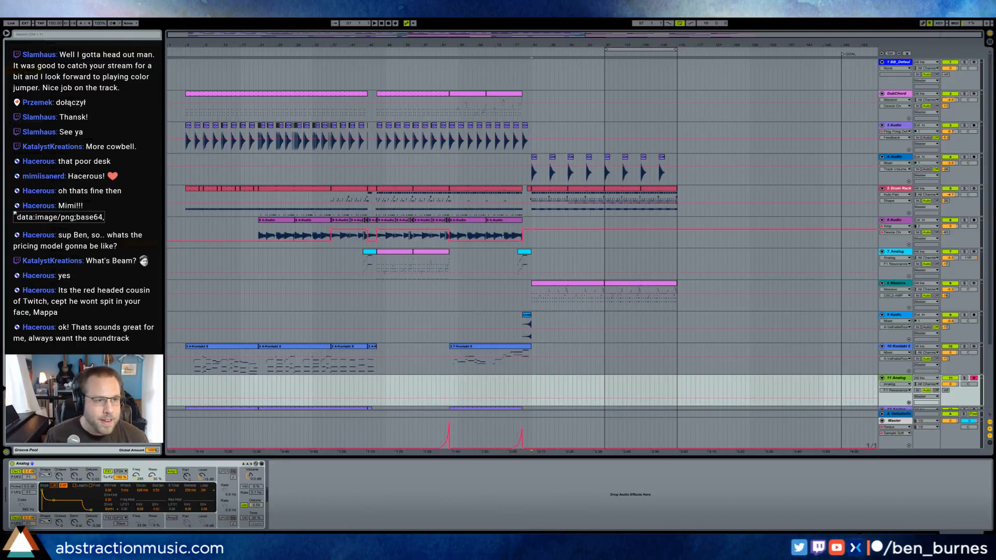
Copy the sidechain Compressor from the 14-Massive track onto the new 11-Analog track.
{"action": "left_click", "coordinate": [582, 285]}
{"action": "scroll", "coordinate": [556, 387], "scroll_direction": "down", "scroll_amount": 5}
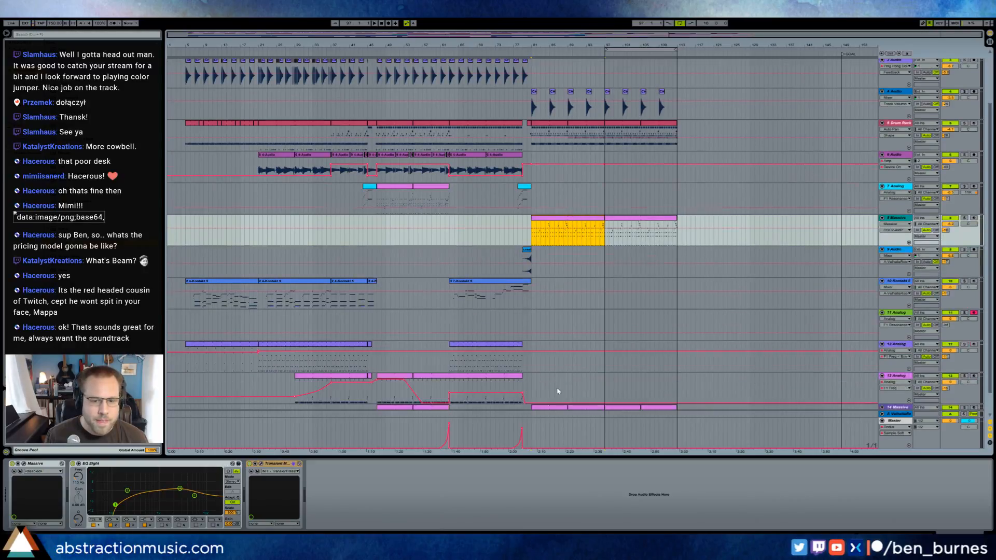
{"action": "left_click", "coordinate": [550, 396]}
{"action": "left_click", "coordinate": [229, 464]}
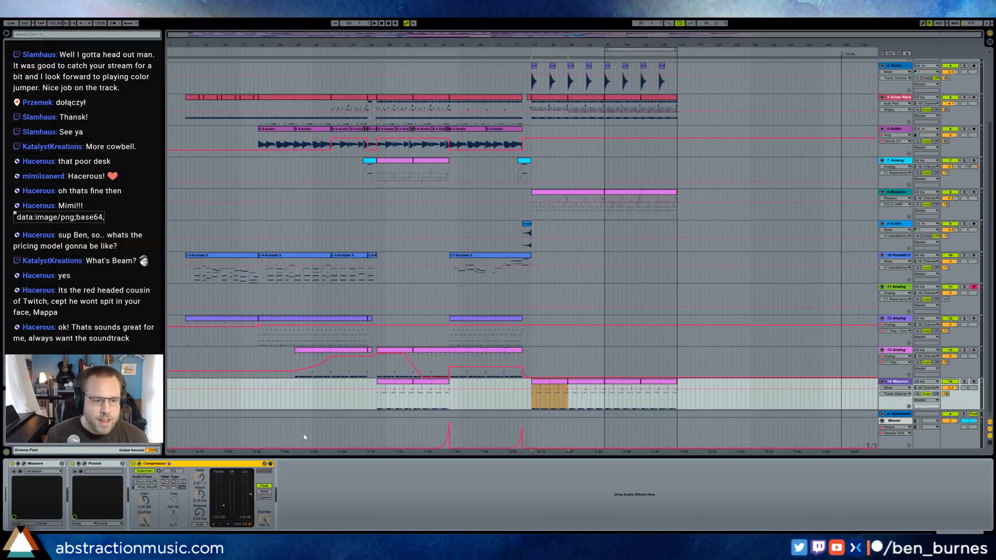
{"action": "left_click", "coordinate": [555, 298]}
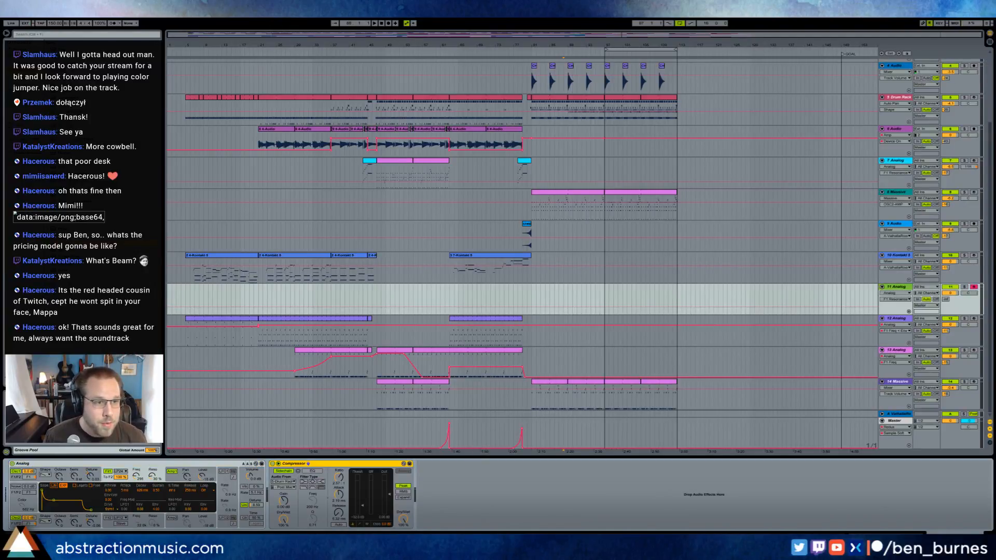
Add Auto Pan ahead of the Compressor on 11-Analog, with a sawtooth waveform and a fast tempo-synced rate.
{"action": "left_click_drag", "start_coordinate": [78, 63], "coordinate": [314, 501]}
{"action": "left_click", "coordinate": [337, 520]}
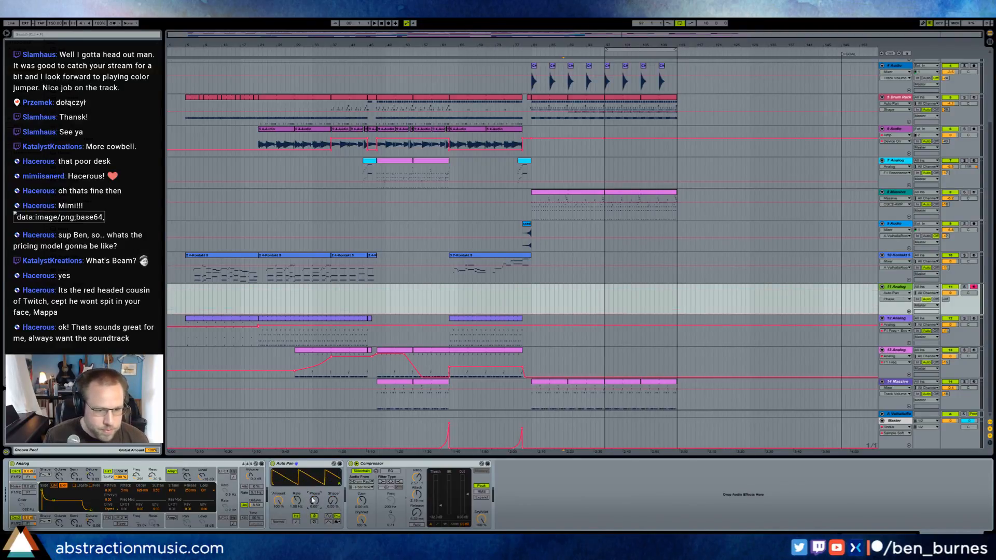
{"action": "left_click", "coordinate": [297, 519]}
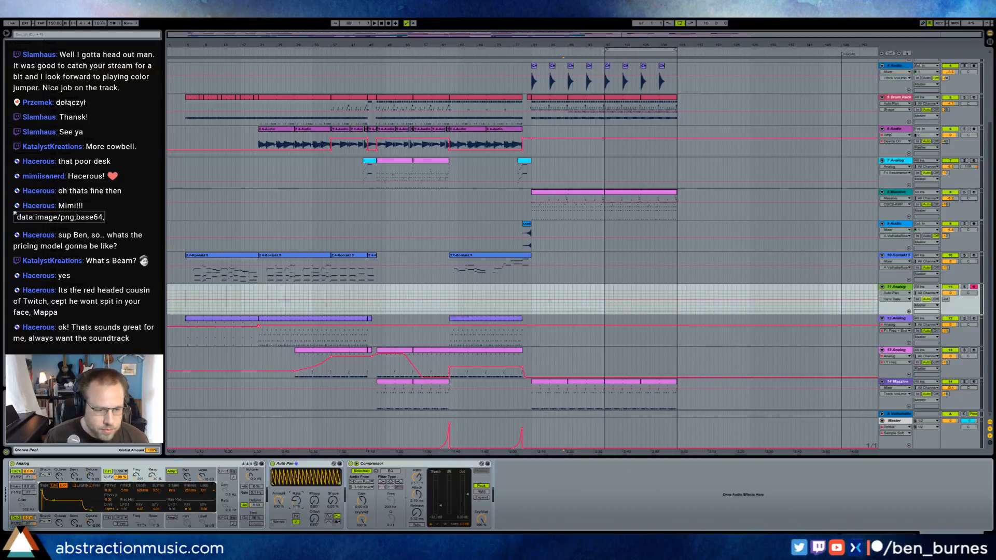
{"action": "left_click_drag", "start_coordinate": [296, 501], "coordinate": [299, 502]}
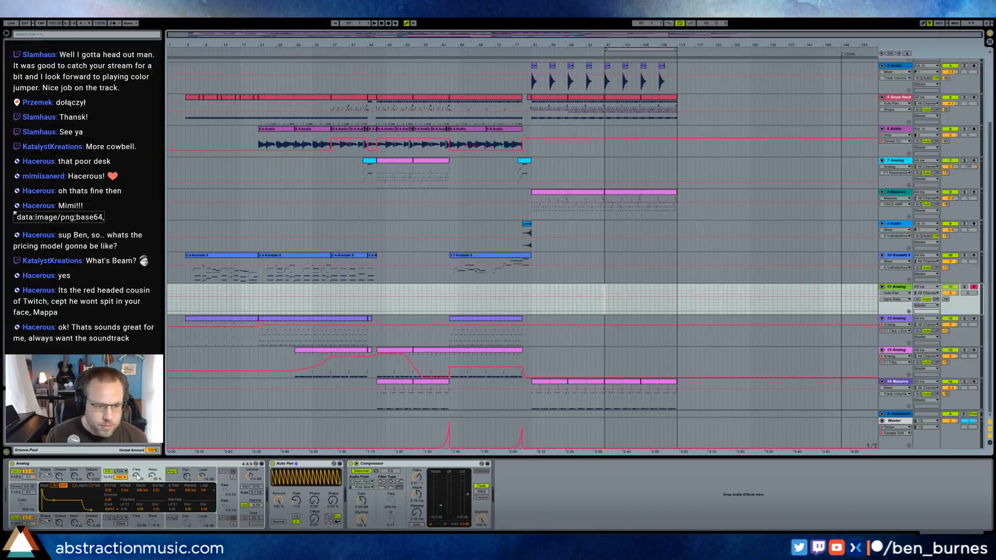
Give Analog's filter envelope a slower attack and linear slopes, and tune the filter cutoff and resonance to about 547 Hz and 29 %.
{"action": "left_click", "coordinate": [136, 475]}
{"action": "left_click", "coordinate": [152, 476]}
{"action": "left_click_drag", "start_coordinate": [136, 476], "coordinate": [136, 480]}
{"action": "left_click_drag", "start_coordinate": [42, 490], "coordinate": [71, 498]}
{"action": "left_click", "coordinate": [54, 486]}
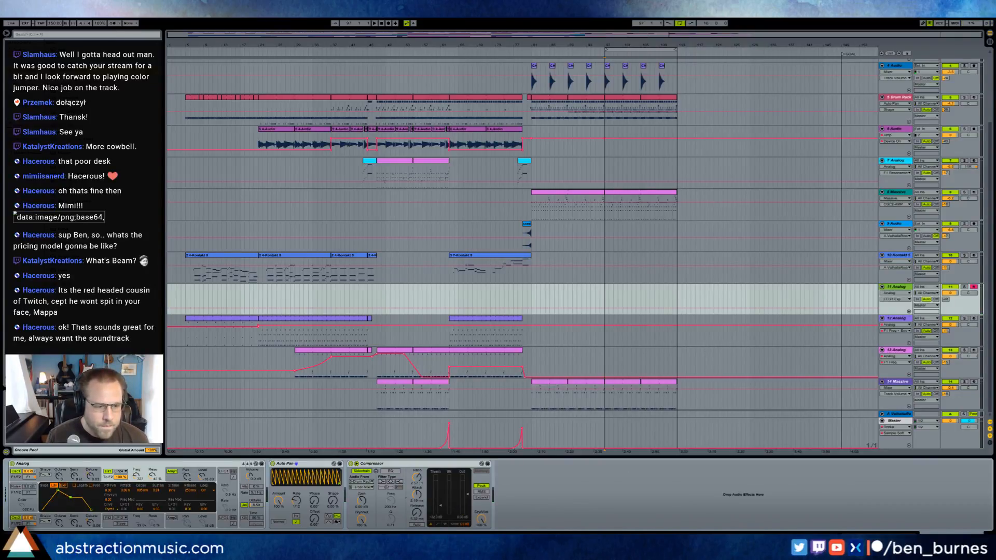
{"action": "left_click", "coordinate": [137, 476]}
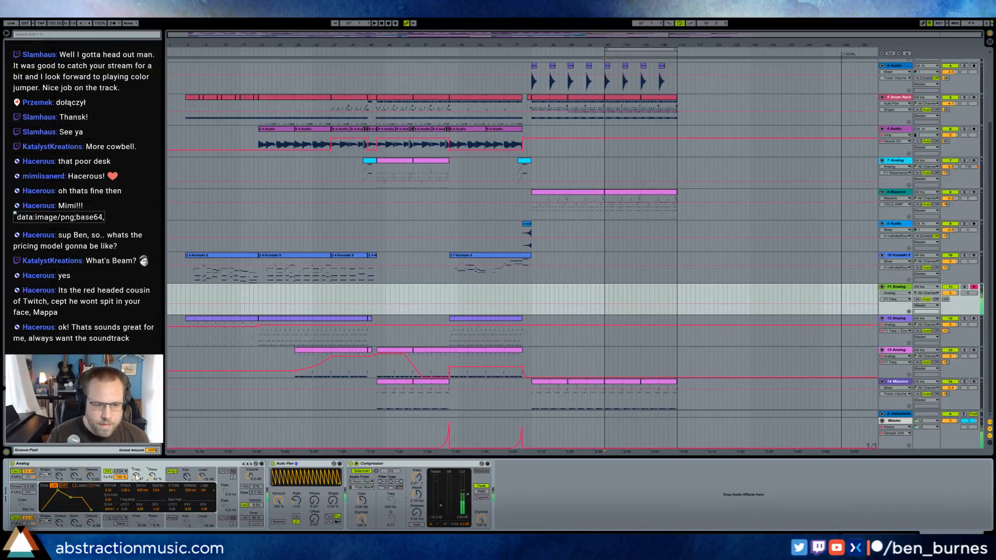
{"action": "left_click", "coordinate": [155, 478]}
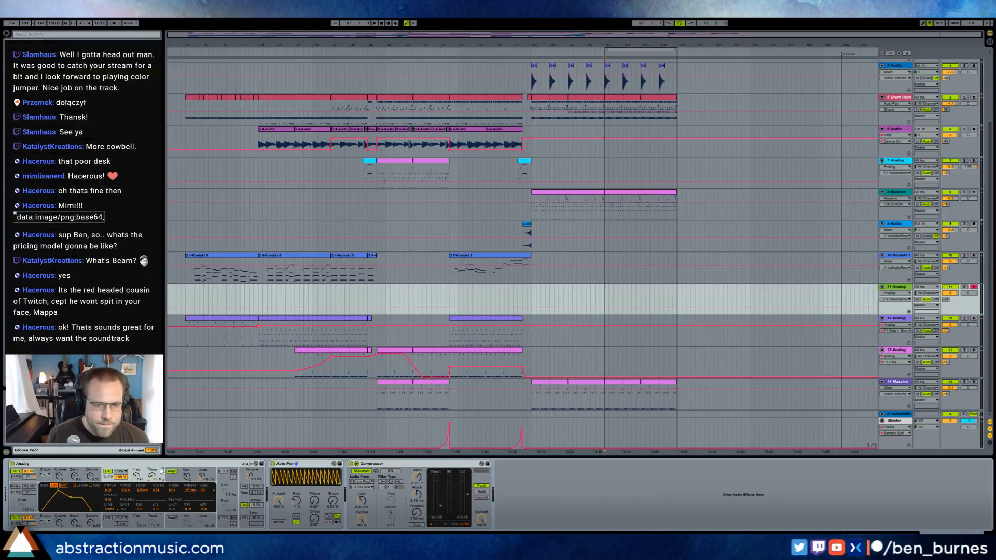
Record a short first take of chords on the 11-Analog track from bar 97.
{"action": "key", "text": "F9"}
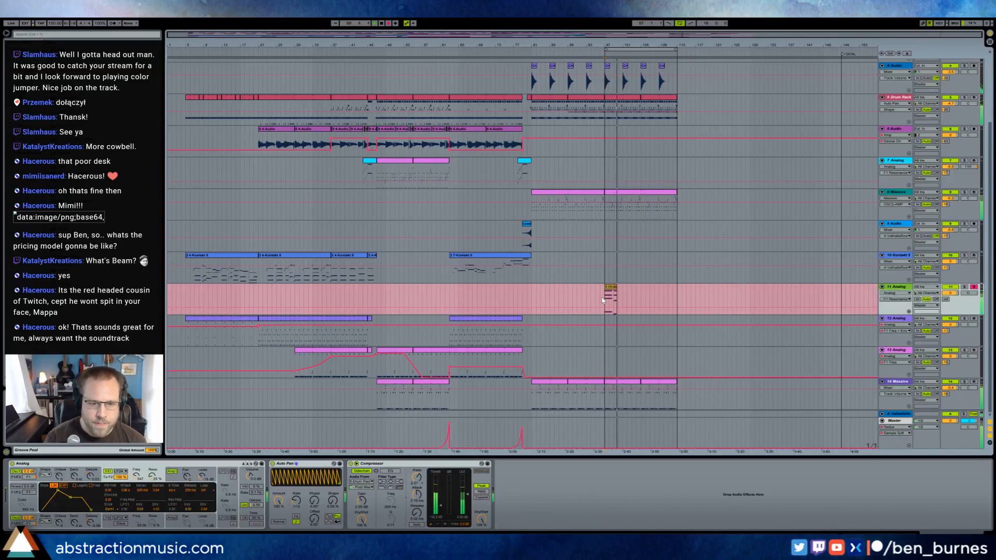
{"action": "key", "text": "space"}
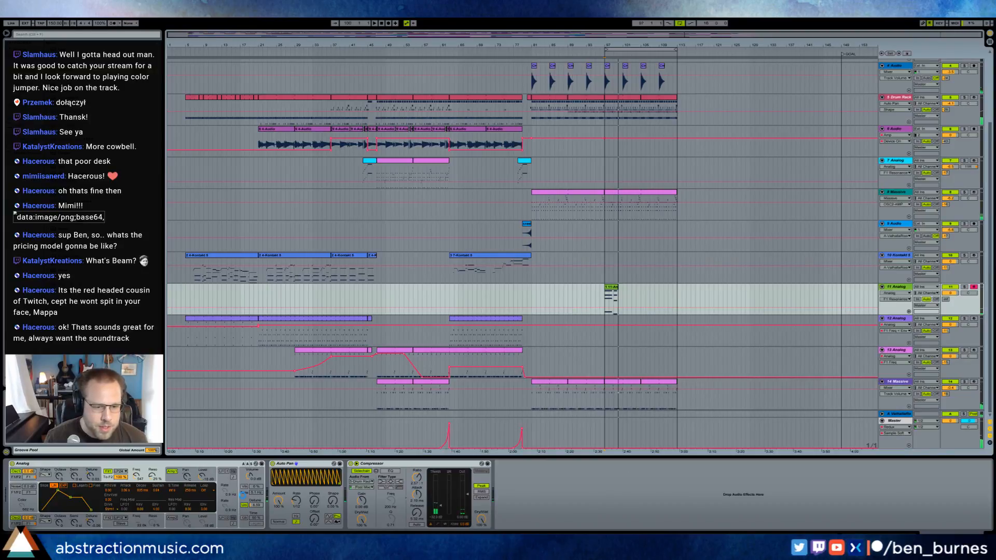
Adjust Analog's unison settings and delete the short clip recorded at bar 97.
{"action": "left_click", "coordinate": [244, 504]}
{"action": "left_click_drag", "start_coordinate": [171, 502], "coordinate": [193, 511]}
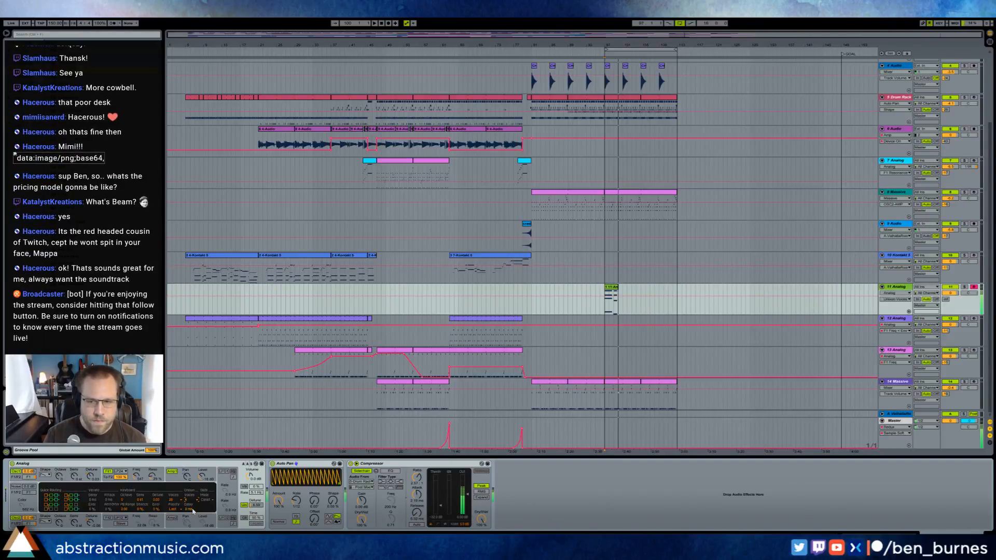
{"action": "left_click", "coordinate": [613, 291]}
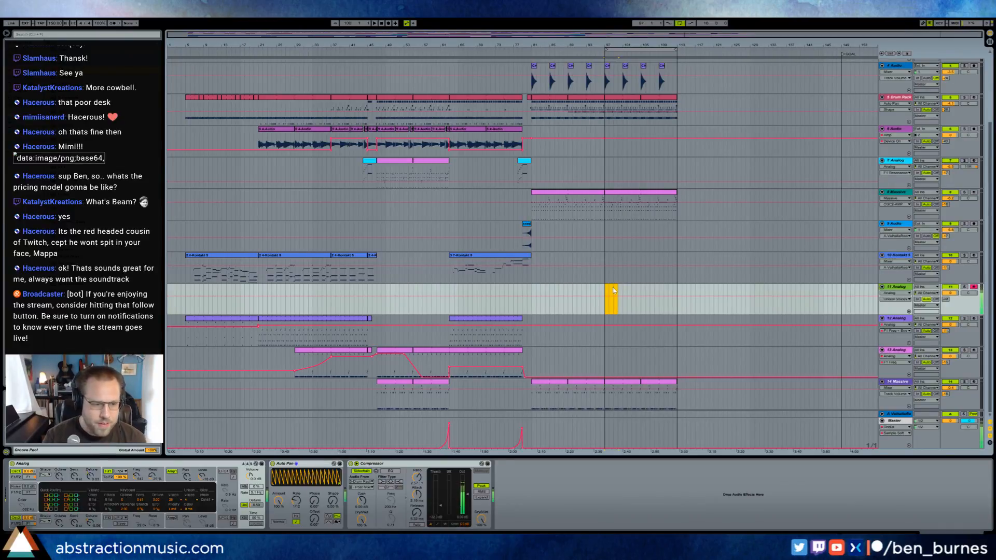
Review Analog's oscillator and unison settings, and record a 16-bar chord part on 11-Analog from bar 97.
{"action": "left_click", "coordinate": [58, 476]}
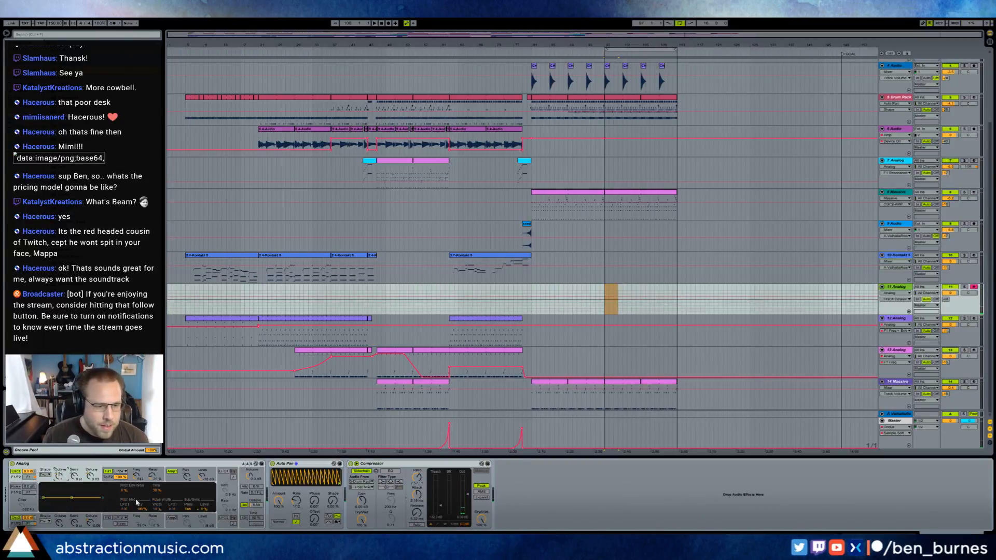
{"action": "left_click", "coordinate": [245, 505]}
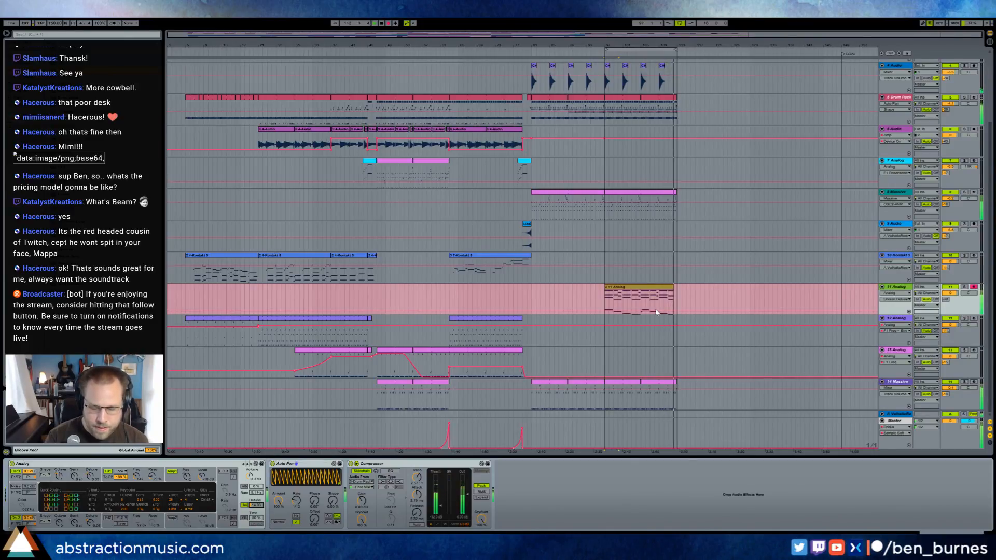
{"action": "key", "text": "space"}
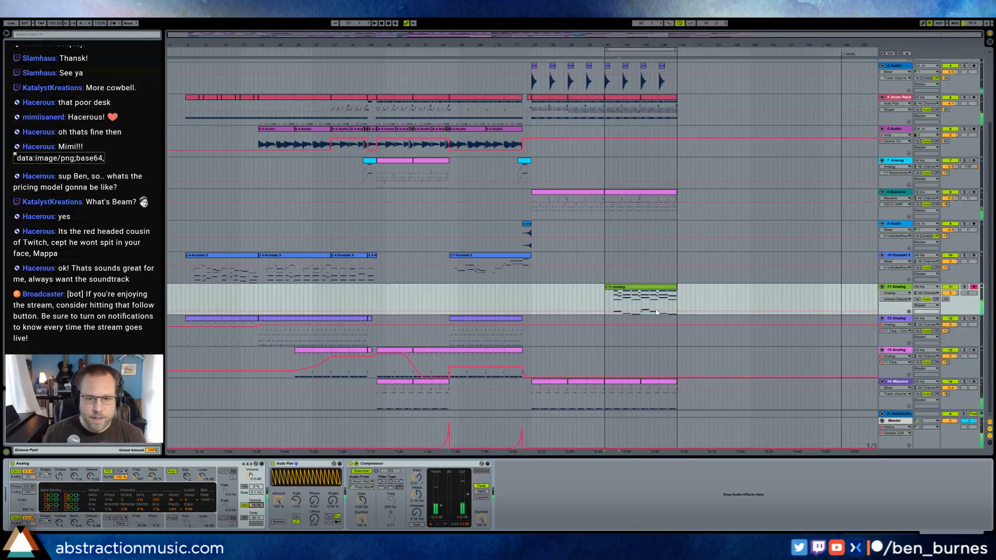
Open the recorded 11-Analog clip and clean up the bass at bar 9 so one held note starts with the chord.
{"action": "double_click", "coordinate": [648, 290]}
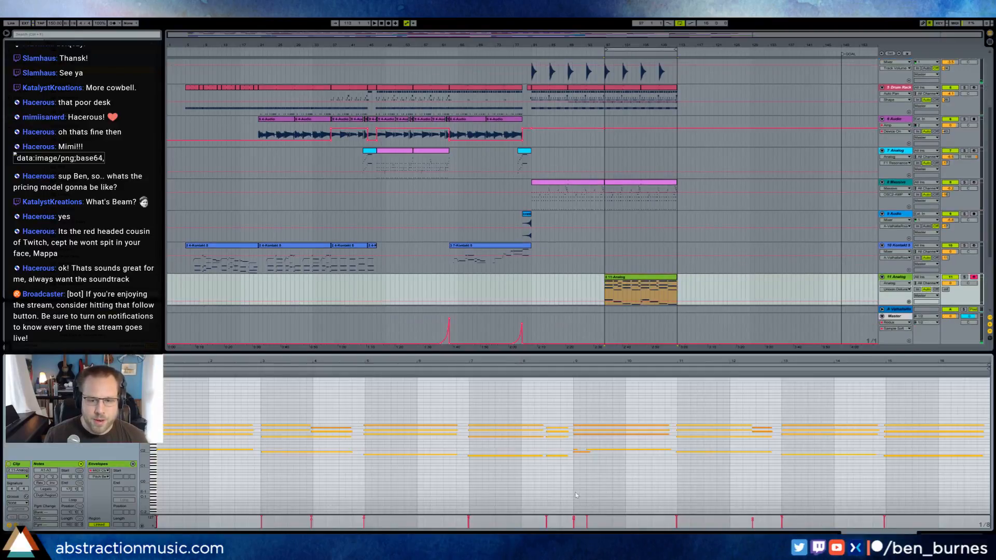
{"action": "left_click_drag", "start_coordinate": [146, 436], "coordinate": [169, 400]}
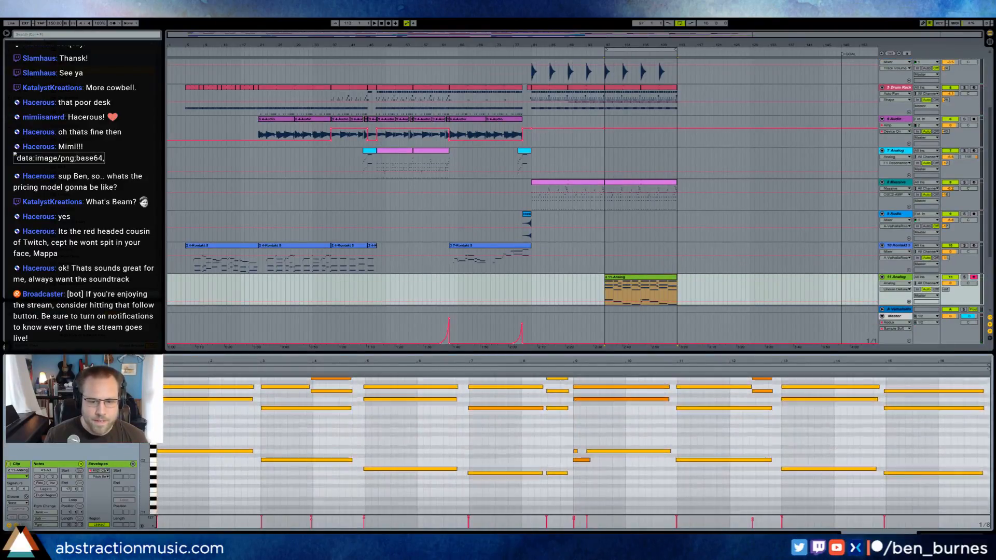
{"action": "left_click", "coordinate": [580, 451]}
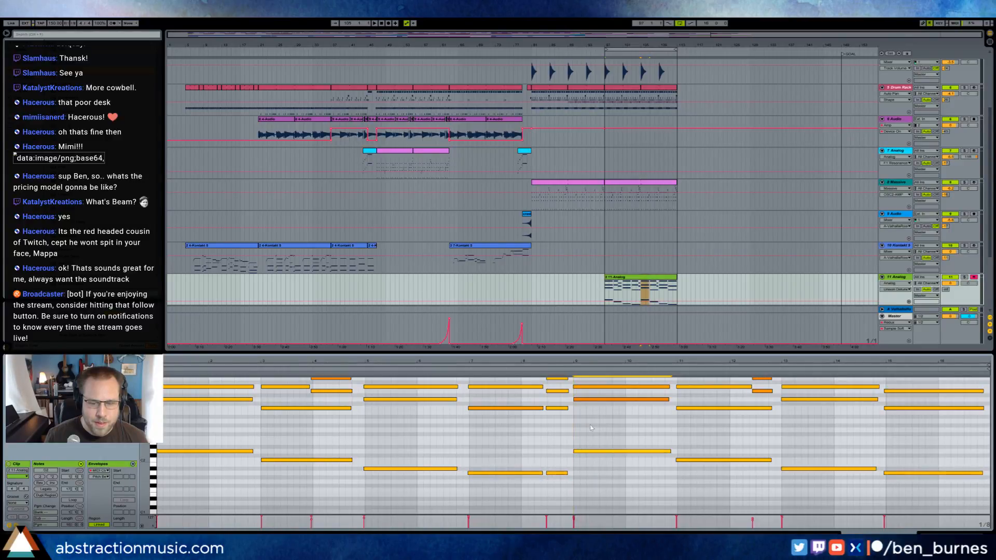
Tidy the short upper chord notes near bars 4 and 12, quantize all notes in the clip, and play it back.
{"action": "scroll", "coordinate": [635, 439], "scroll_direction": "up", "scroll_amount": 3}
{"action": "left_click_drag", "start_coordinate": [146, 425], "coordinate": [136, 425]}
{"action": "left_click", "coordinate": [342, 415]}
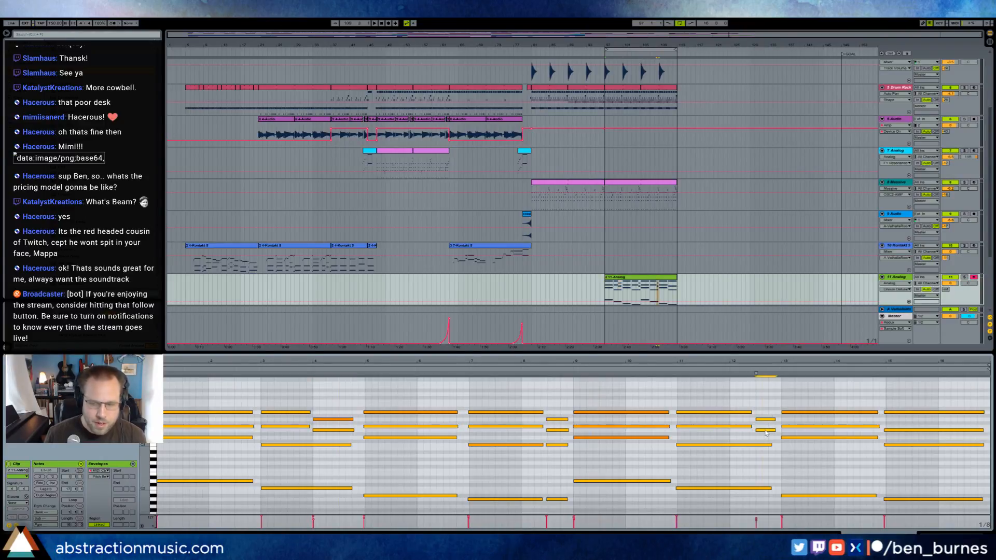
{"action": "key", "text": "ctrl+a"}
{"action": "key", "text": "ctrl+u"}
{"action": "key", "text": "space"}
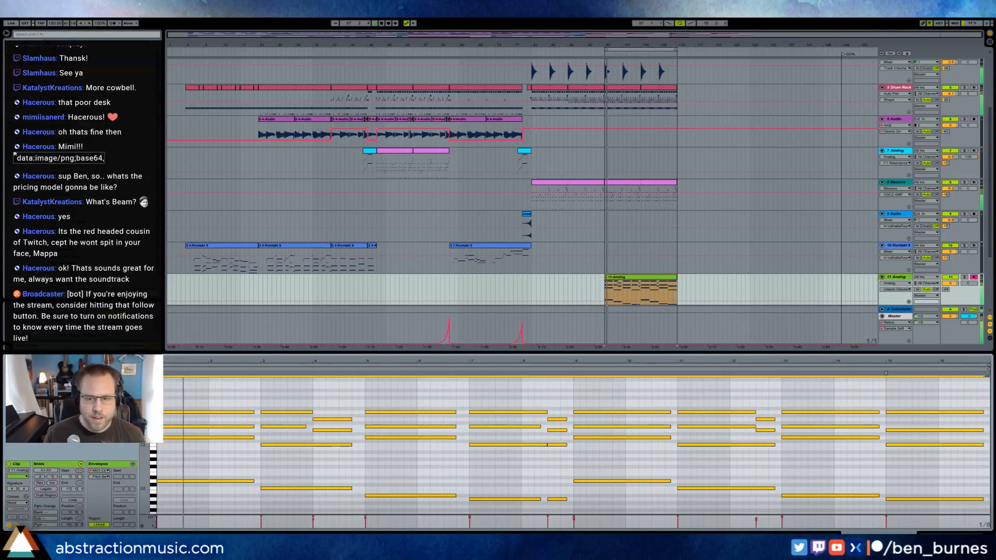
Return to the 11-Analog devices, change the first filter's type, and readjust its cutoff and resonance during playback.
{"action": "key", "text": "shift+Tab"}
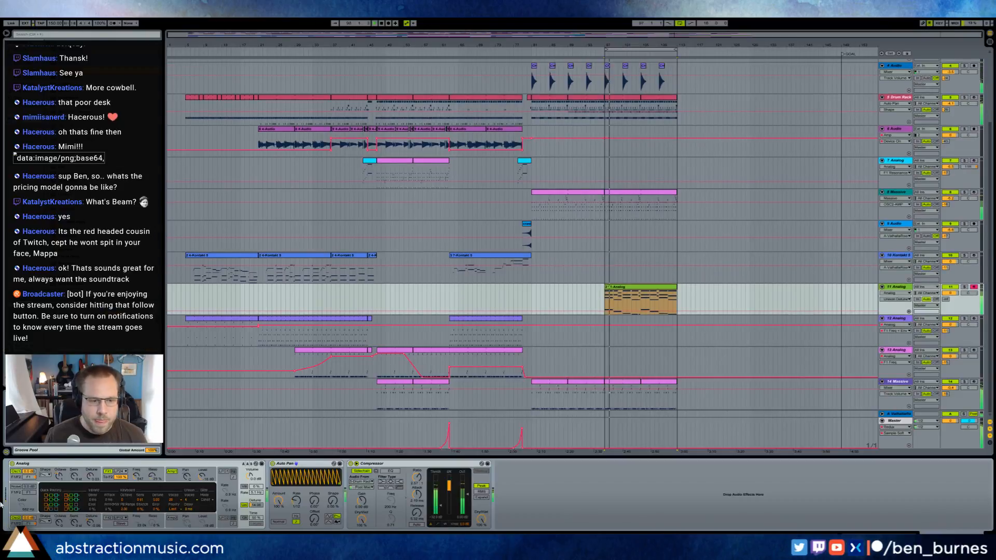
{"action": "left_click", "coordinate": [121, 471]}
{"action": "left_click", "coordinate": [125, 499]}
{"action": "left_click_drag", "start_coordinate": [137, 477], "coordinate": [137, 470]}
{"action": "left_click", "coordinate": [151, 476]}
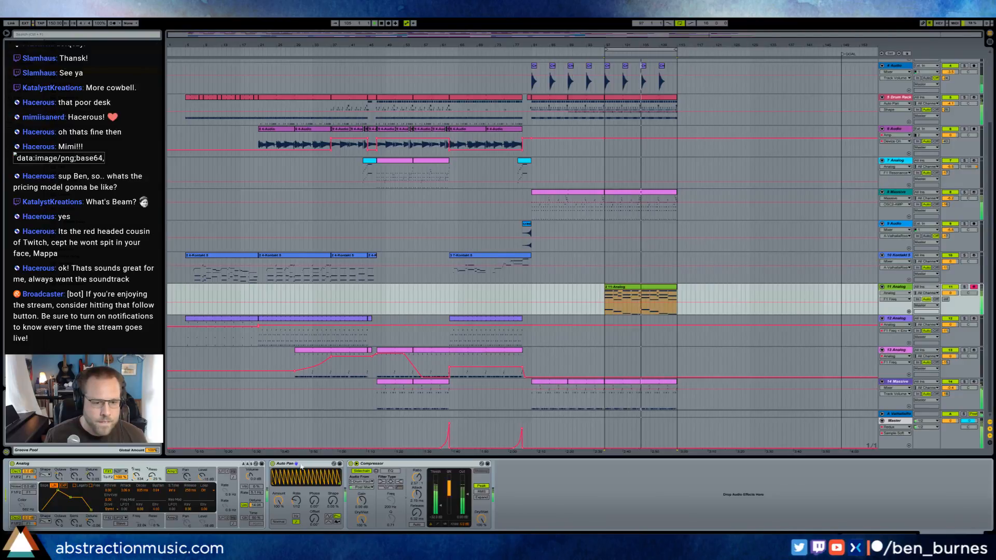
Add EQ Eight between Analog and Auto Pan on the 11-Analog track and shape its curve.
{"action": "left_click_drag", "start_coordinate": [125, 119], "coordinate": [357, 494]}
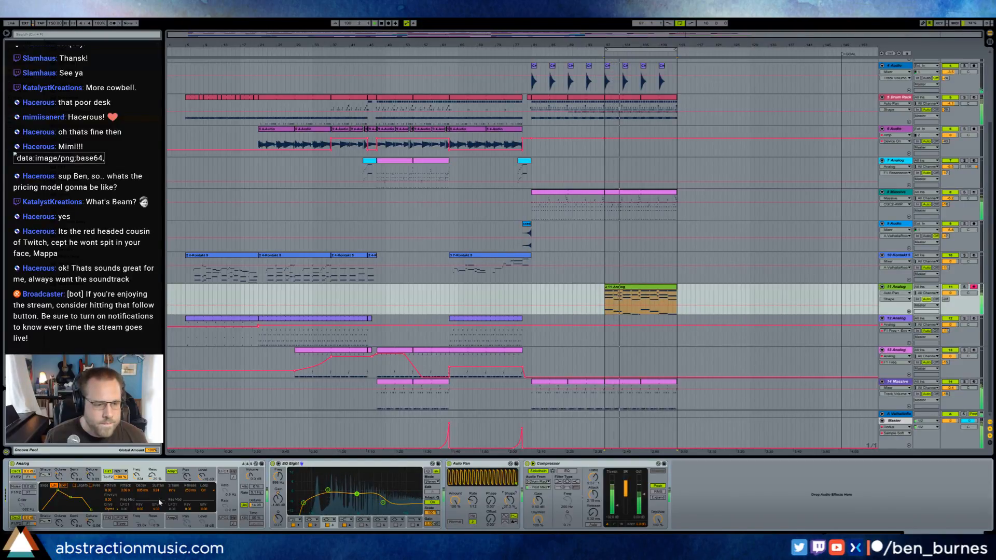
Compare the 11-Analog sound with the first filter off and on, and readjust the filter's type and cutoff frequency.
{"action": "left_click", "coordinate": [109, 473]}
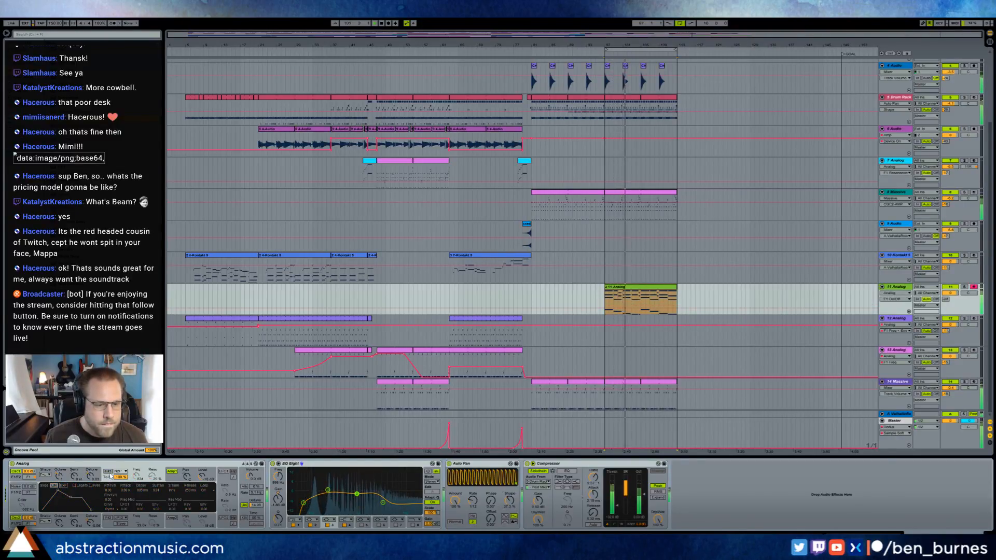
{"action": "left_click", "coordinate": [109, 473]}
{"action": "left_click", "coordinate": [120, 472]}
{"action": "left_click", "coordinate": [131, 478]}
{"action": "left_click_drag", "start_coordinate": [131, 480], "coordinate": [135, 472]}
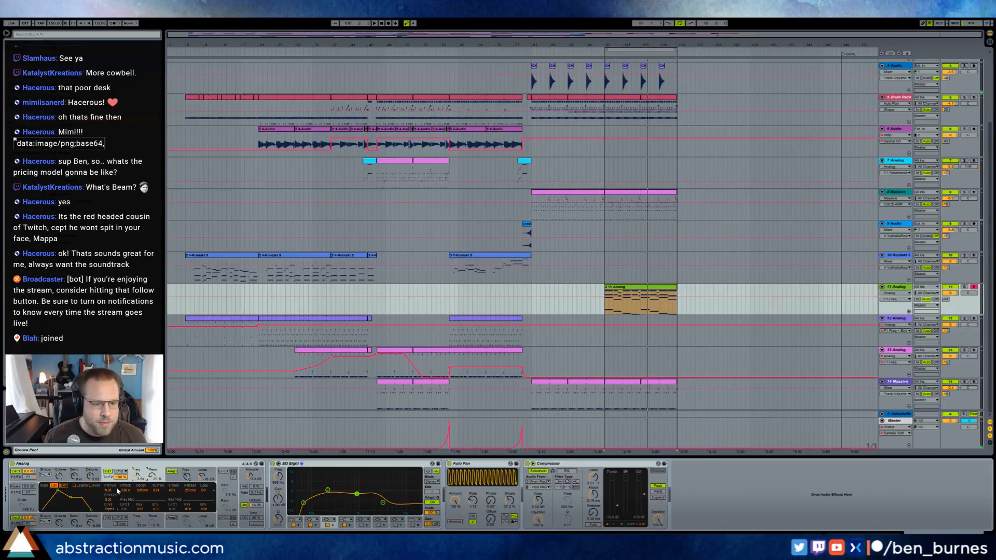
Solo the 11-Analog track, play the loop, and bring up the first oscillator's octave setting.
{"action": "left_click", "coordinate": [964, 288]}
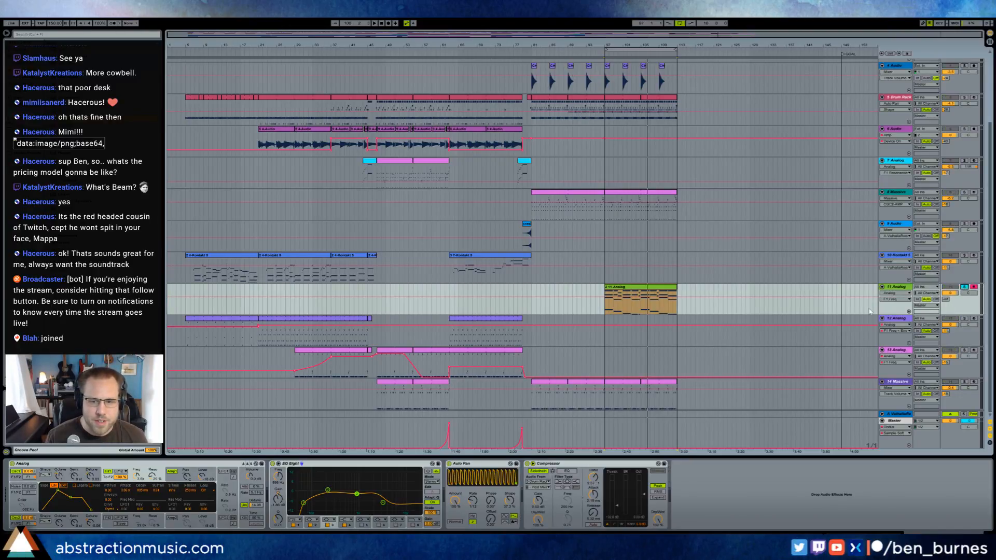
{"action": "key", "text": "space"}
{"action": "left_click", "coordinate": [58, 477]}
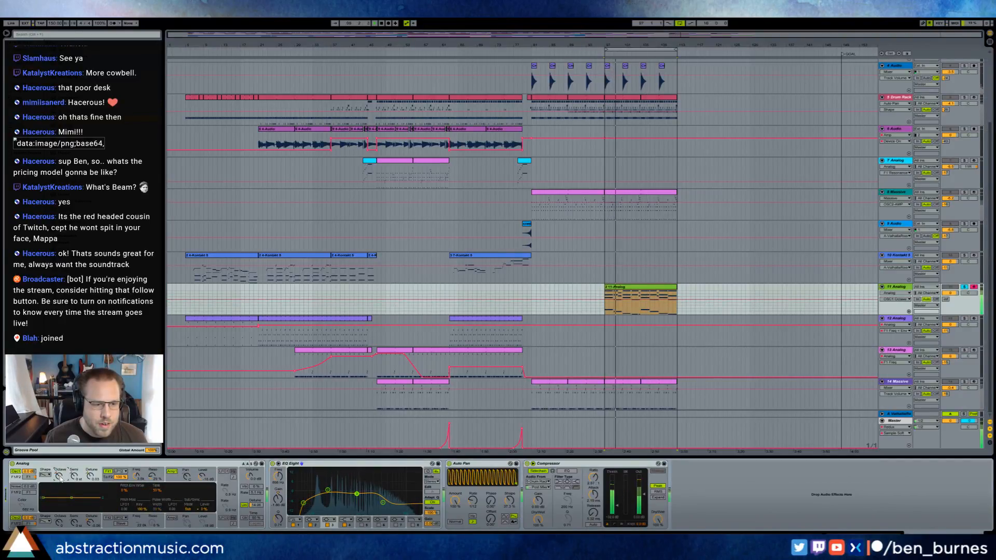
Try the 11-Analog clip's notes one octave higher and return them to their original octave.
{"action": "double_click", "coordinate": [642, 287]}
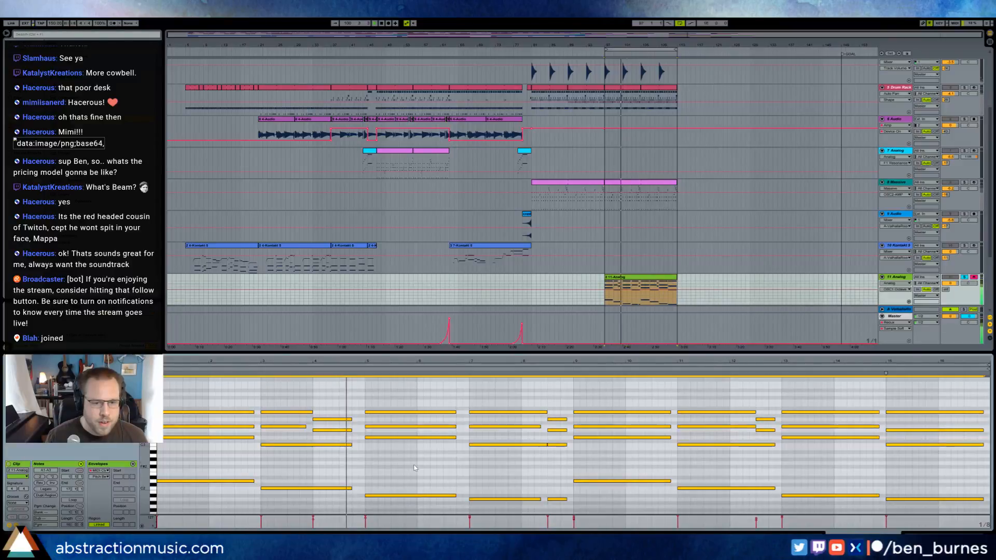
{"action": "key", "text": "shift+Up"}
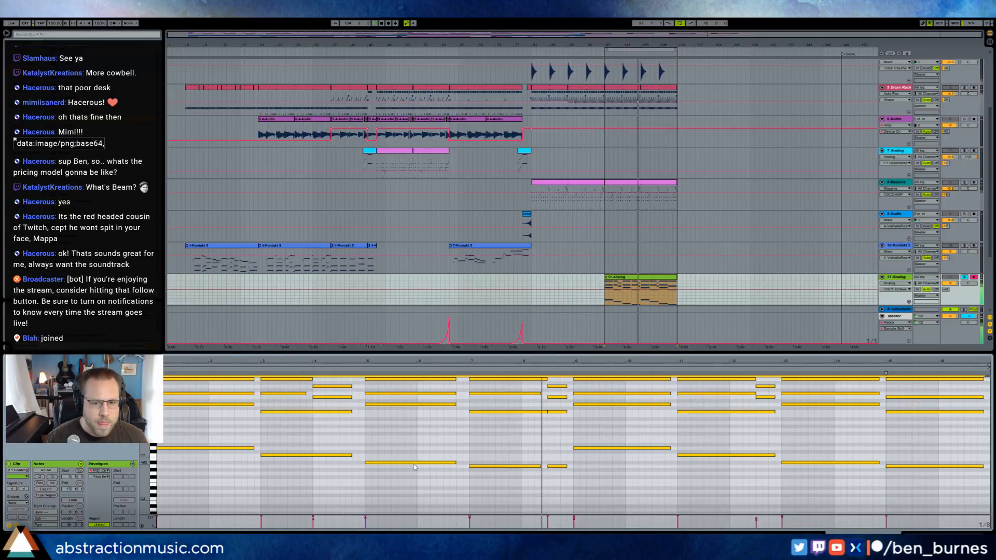
{"action": "key", "text": "shift+Down"}
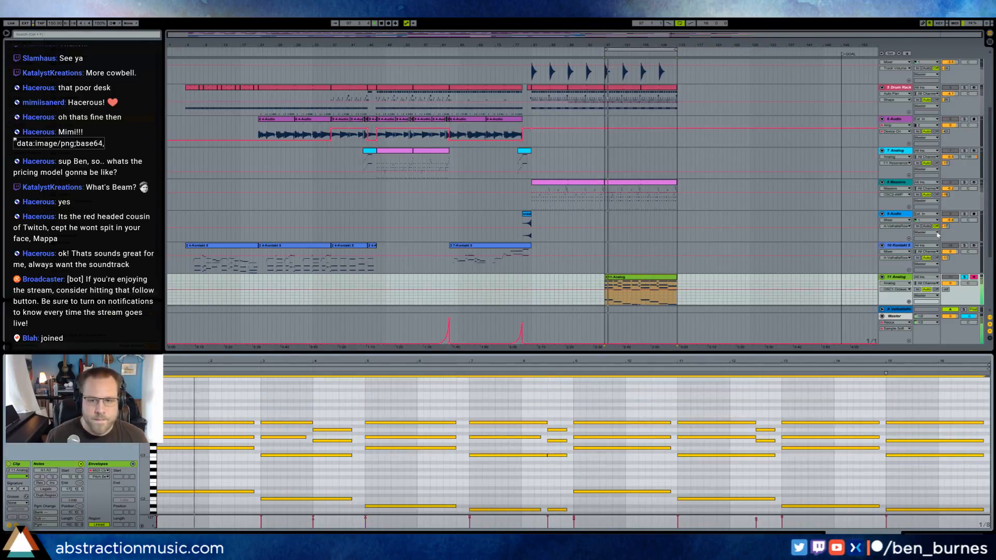
Solo both Massive tracks alongside 11-Analog and adjust the 11-Analog track's volume against them.
{"action": "left_click", "coordinate": [966, 183]}
{"action": "scroll", "coordinate": [879, 265], "scroll_direction": "down", "scroll_amount": 1}
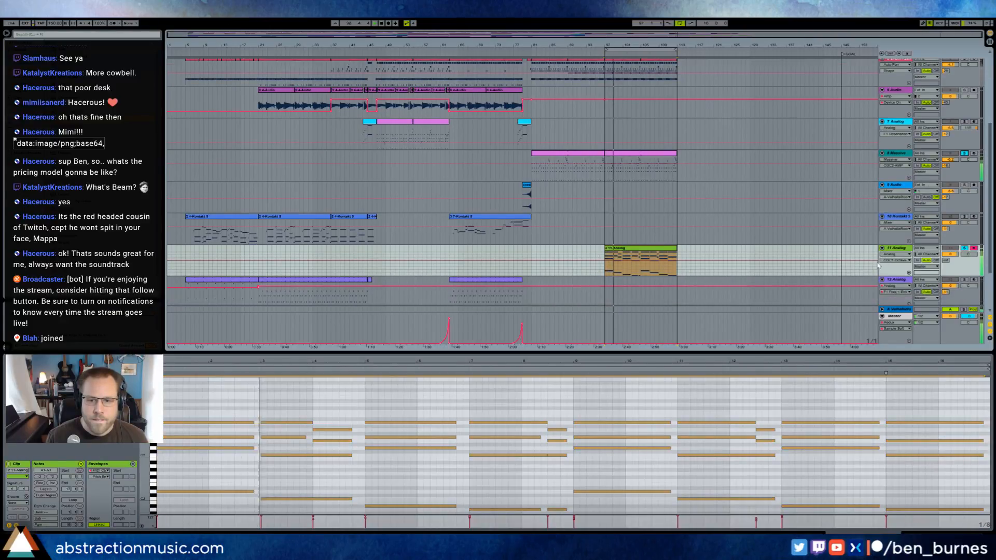
{"action": "key", "text": "shift+Tab"}
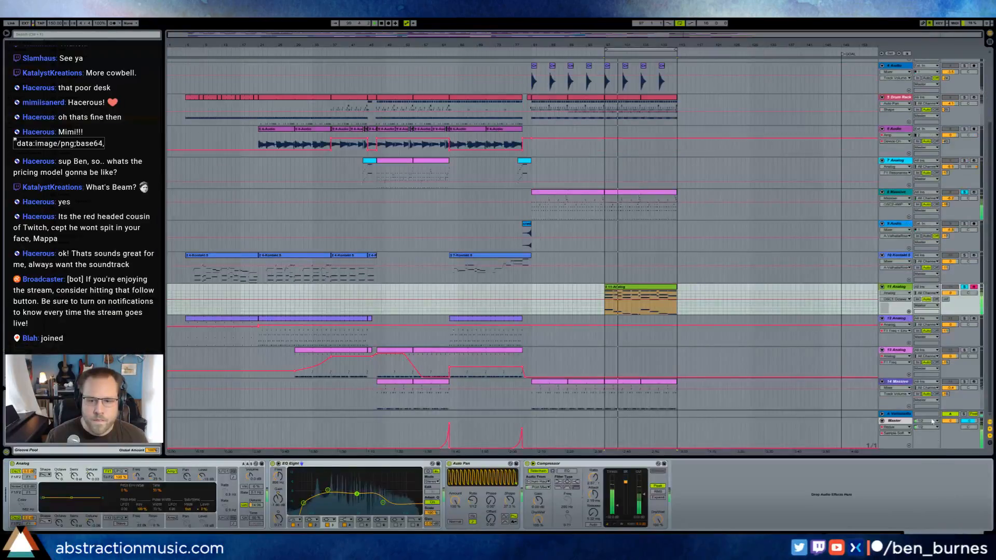
{"action": "left_click", "coordinate": [965, 382]}
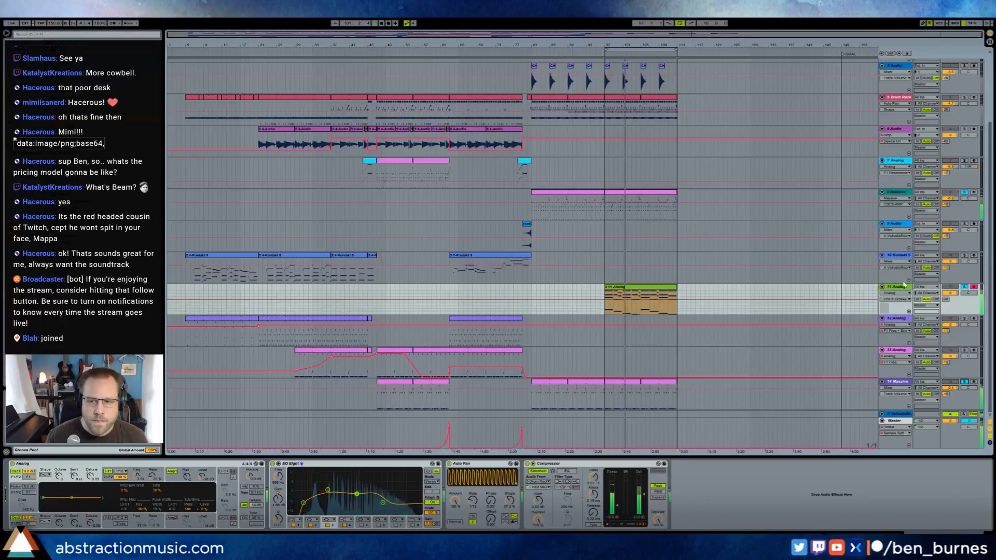
{"action": "mouse_move", "coordinate": [953, 294]}
{"action": "left_mouse_down"}
{"action": "mouse_move", "coordinate": [954, 307]}
{"action": "mouse_move", "coordinate": [953, 290]}
{"action": "left_mouse_up"}
Reshape the EQ Eight curve on 11-Analog with a steeper low cut and a deep dip in the mids.
{"action": "left_click_drag", "start_coordinate": [303, 503], "coordinate": [376, 484]}
{"action": "left_click_drag", "start_coordinate": [314, 493], "coordinate": [354, 514]}
{"action": "left_click_drag", "start_coordinate": [279, 519], "coordinate": [279, 535]}
{"action": "left_click_drag", "start_coordinate": [313, 492], "coordinate": [312, 495]}
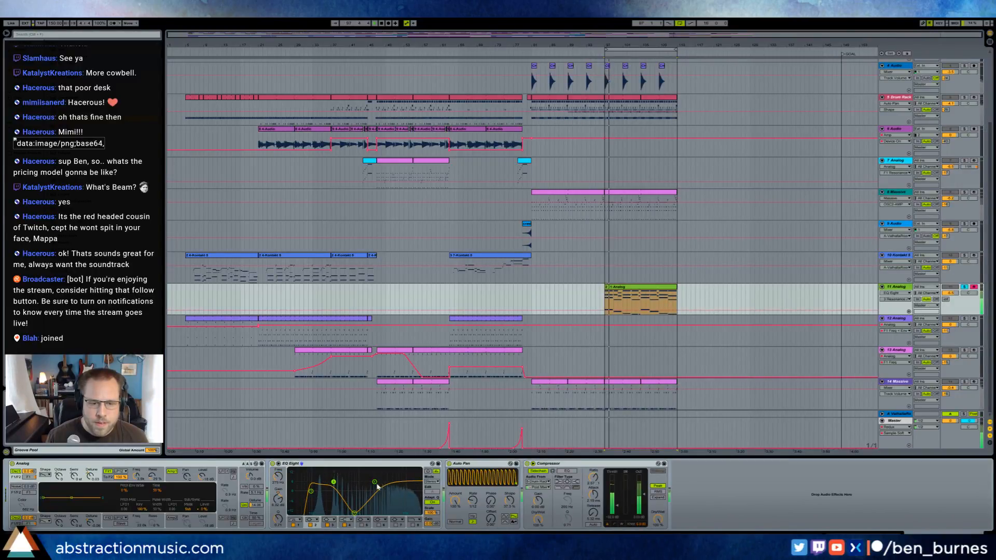
{"action": "left_click_drag", "start_coordinate": [373, 482], "coordinate": [352, 514]}
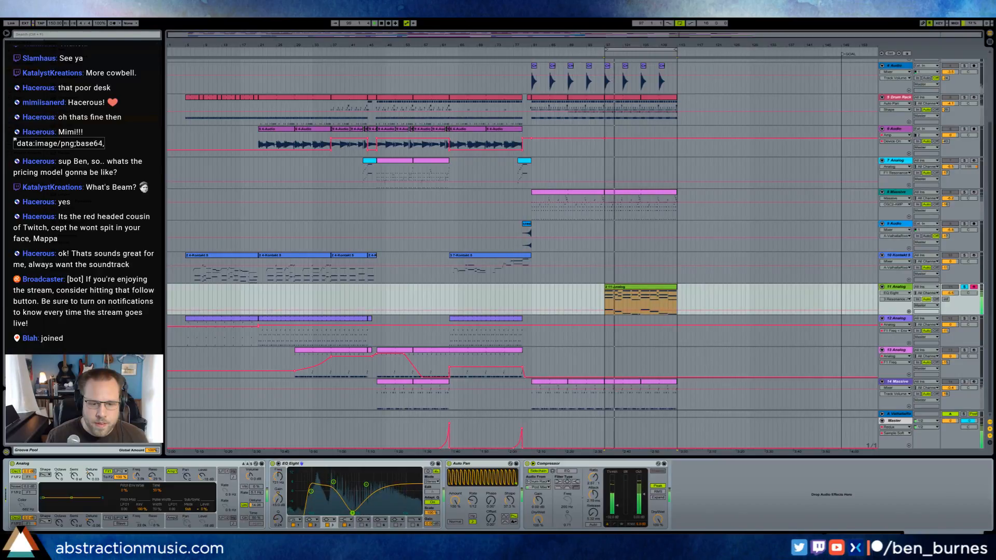
Reduce the Auto Pan amount on 11-Analog and readjust the Compressor's threshold and timing.
{"action": "left_click_drag", "start_coordinate": [491, 502], "coordinate": [455, 512]}
{"action": "left_click", "coordinate": [472, 502]}
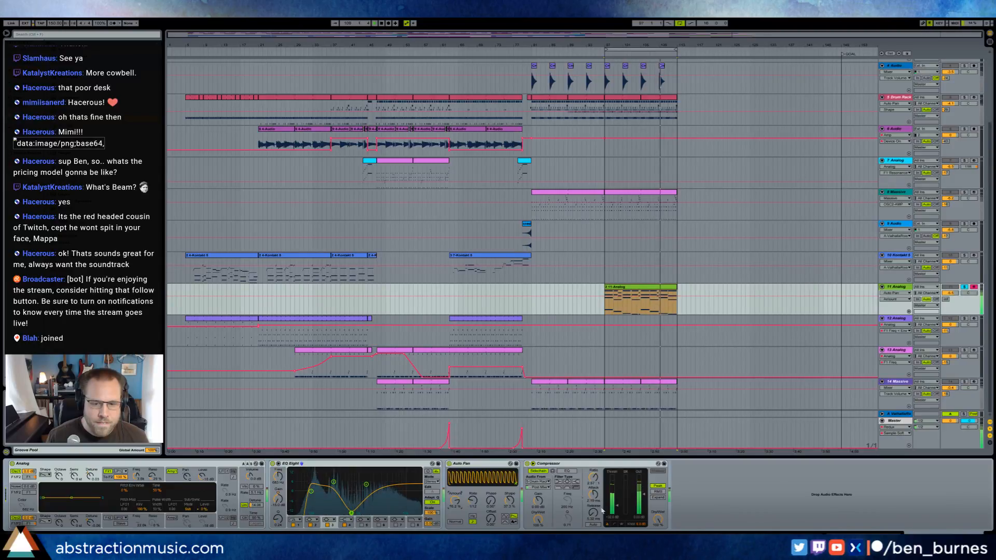
{"action": "left_click_drag", "start_coordinate": [617, 505], "coordinate": [594, 506]}
{"action": "left_click", "coordinate": [594, 494]}
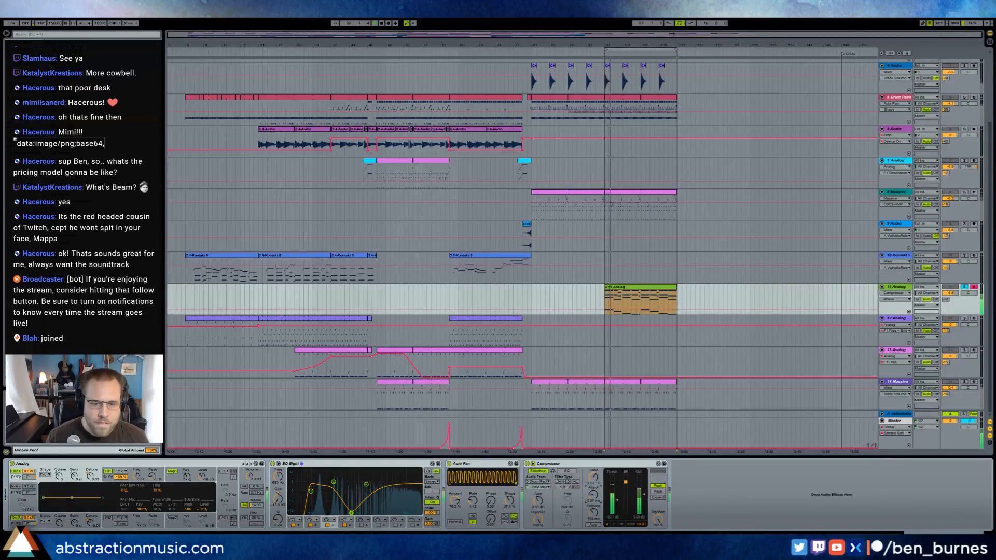
{"action": "left_click", "coordinate": [618, 501]}
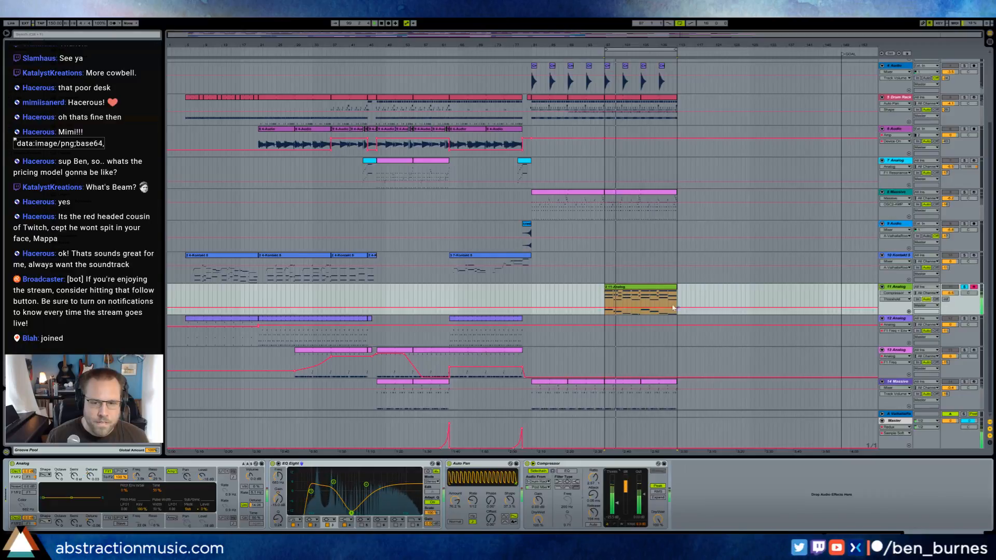
Check the 11-Analog clip's notes, return to its devices, and add a second Compressor at the end of the chain.
{"action": "double_click", "coordinate": [647, 292]}
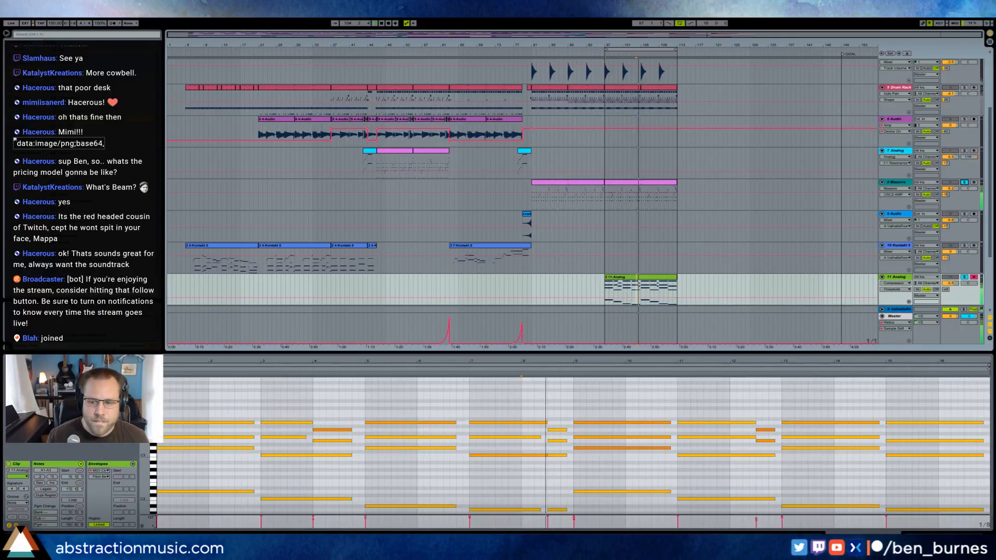
{"action": "key", "text": "shift+Tab"}
{"action": "left_click", "coordinate": [641, 301]}
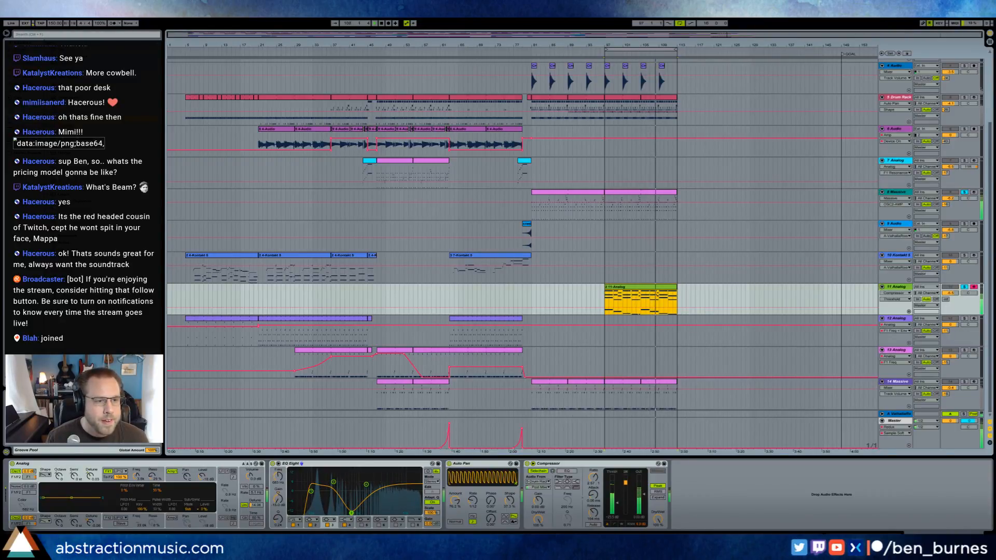
{"action": "left_click_drag", "start_coordinate": [78, 171], "coordinate": [692, 494]}
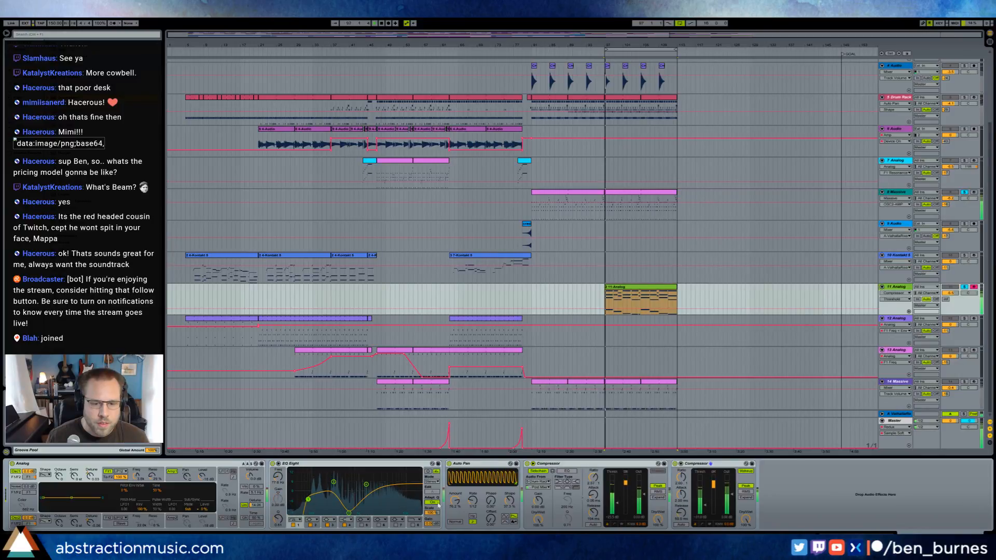
Refine the EQ Eight low cut and mid dip on 11-Analog, and adjust the second Compressor's threshold.
{"action": "left_click_drag", "start_coordinate": [333, 487], "coordinate": [330, 479]}
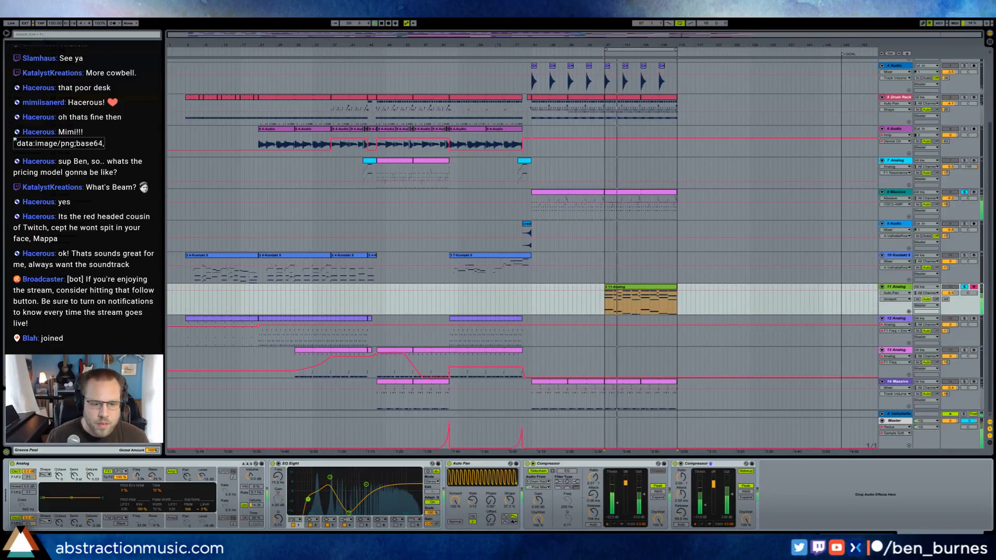
{"action": "left_click_drag", "start_coordinate": [349, 513], "coordinate": [365, 513]}
{"action": "left_click_drag", "start_coordinate": [330, 477], "coordinate": [335, 502]}
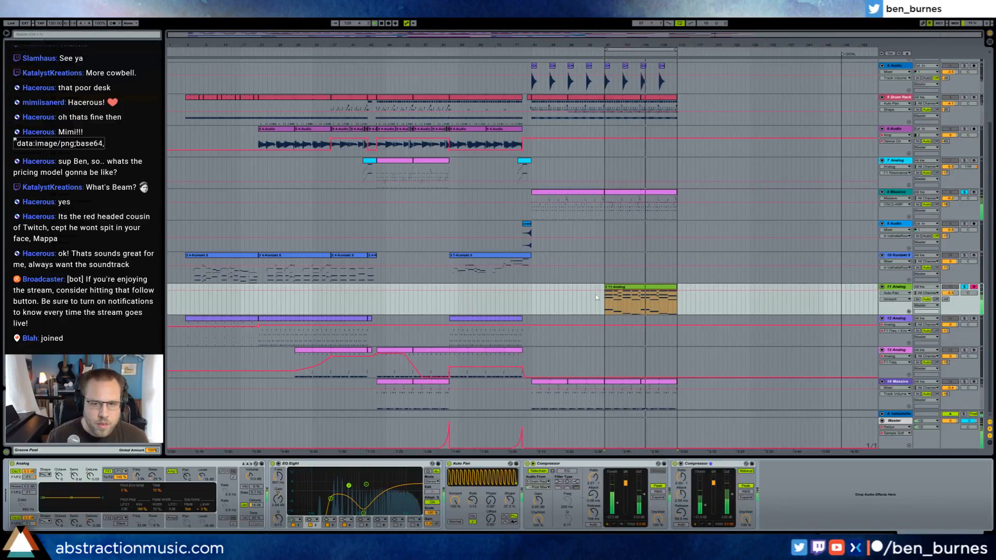
{"action": "left_click", "coordinate": [705, 505]}
{"action": "mouse_move", "coordinate": [364, 514]}
{"action": "left_mouse_down"}
{"action": "mouse_move", "coordinate": [344, 516]}
{"action": "mouse_move", "coordinate": [316, 497]}
{"action": "mouse_move", "coordinate": [360, 486]}
{"action": "mouse_move", "coordinate": [348, 513]}
{"action": "left_mouse_up"}
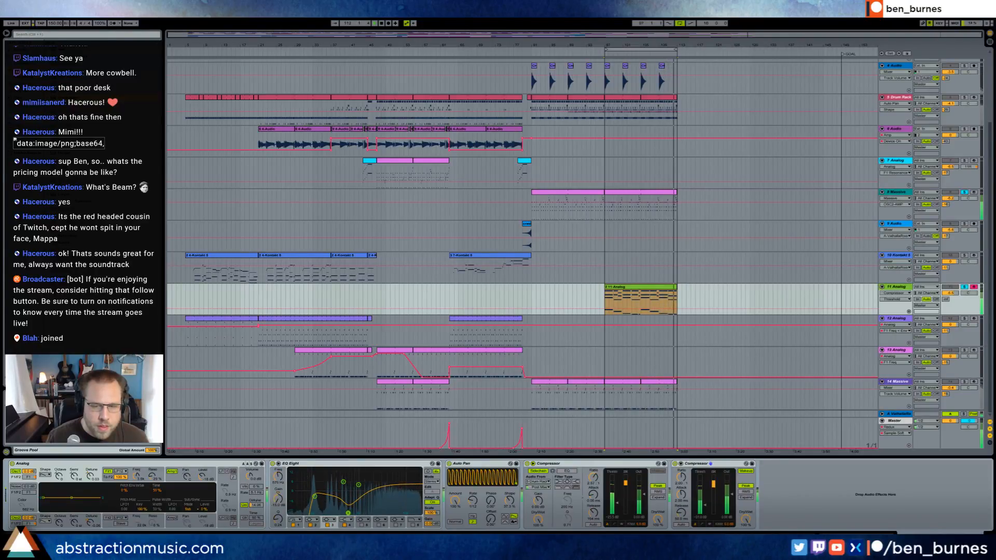
Clear the track solos, play from the new section's start, and adjust the 11-Analog track's volume and A-Valhalla reverb send.
{"action": "left_click", "coordinate": [963, 383]}
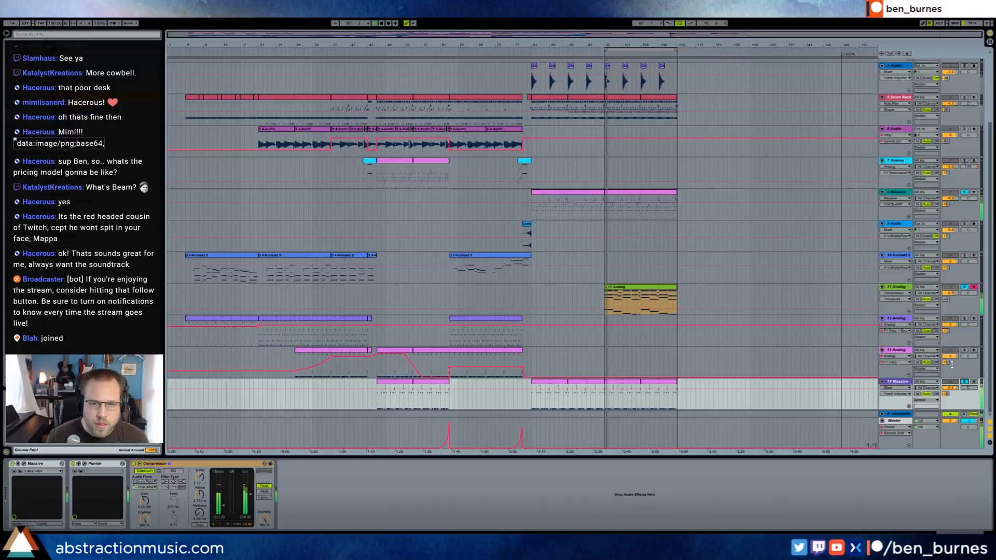
{"action": "left_click", "coordinate": [964, 66]}
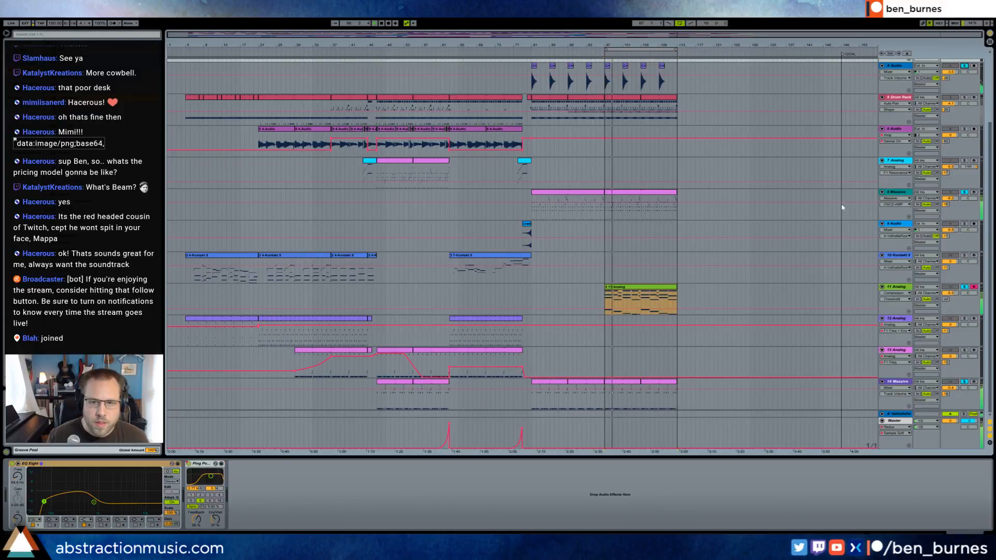
{"action": "left_click", "coordinate": [965, 98]}
{"action": "left_click", "coordinate": [965, 98]}
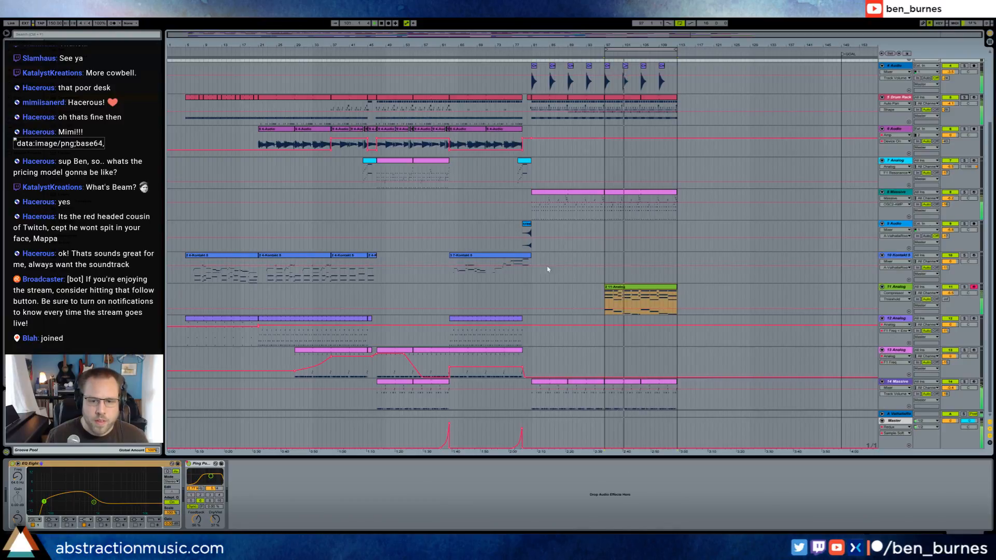
{"action": "left_click", "coordinate": [531, 291]}
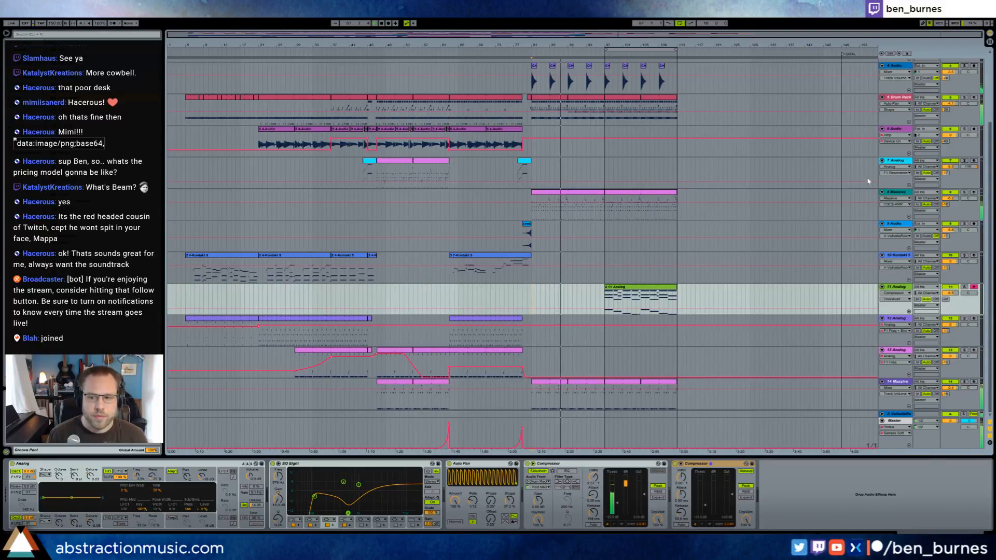
{"action": "left_click_drag", "start_coordinate": [951, 293], "coordinate": [946, 280]}
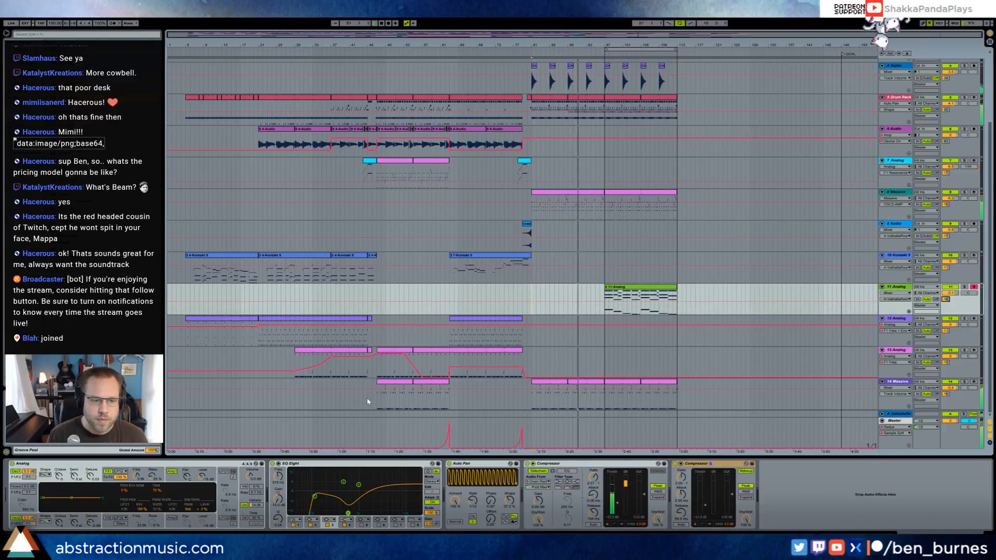
Copy the short 9 Audio transition clip so that the copy ends where the 11-Analog clip begins.
{"action": "scroll", "coordinate": [608, 355], "scroll_direction": "up", "scroll_amount": 4}
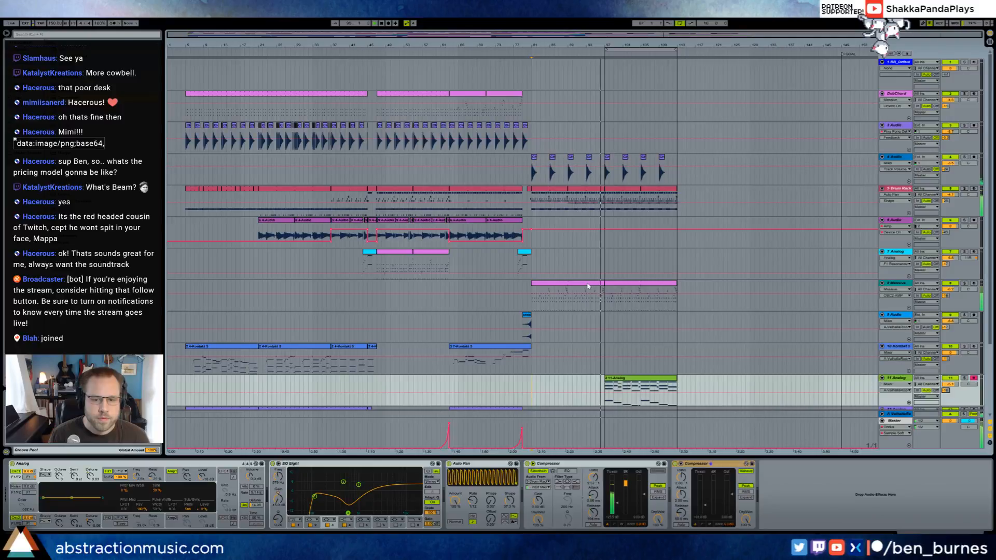
{"action": "left_click_drag", "start_coordinate": [527, 315], "coordinate": [601, 317]}
Select the 11-Analog clip, adjust the first envelope in Analog, and readjust the first filter's cutoff during playback.
{"action": "left_click", "coordinate": [624, 379]}
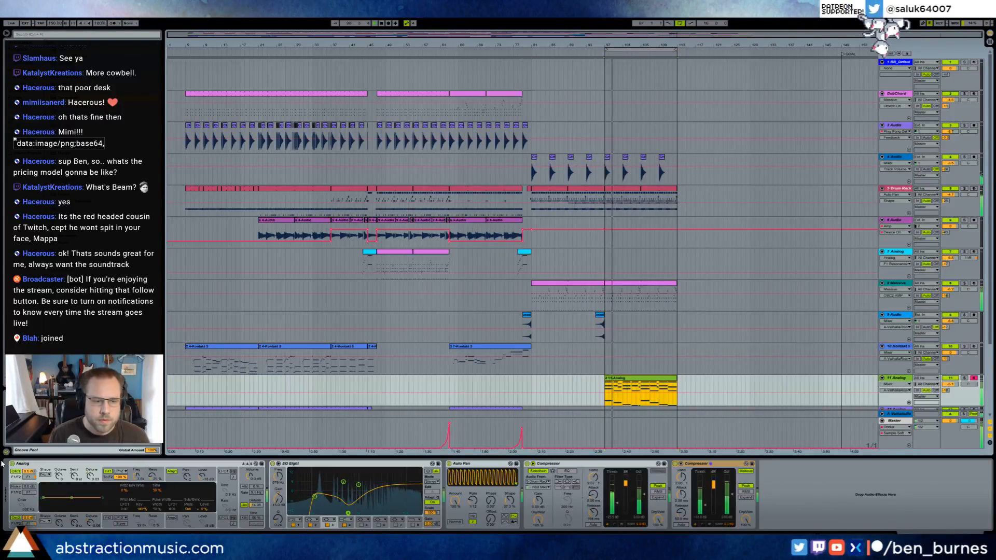
{"action": "left_click", "coordinate": [54, 486]}
{"action": "left_click_drag", "start_coordinate": [42, 491], "coordinate": [56, 490]}
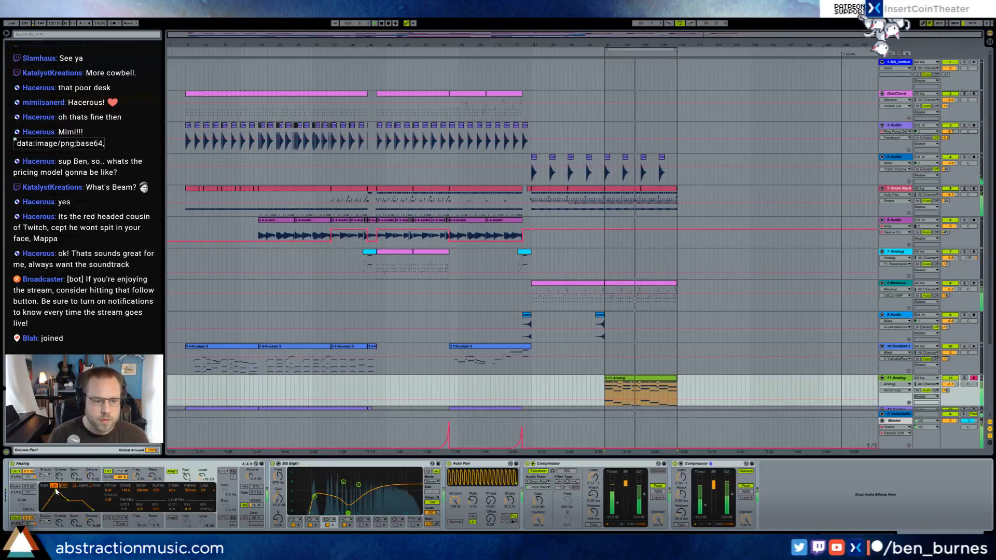
{"action": "mouse_move", "coordinate": [136, 477]}
{"action": "left_mouse_down"}
{"action": "mouse_move", "coordinate": [136, 456]}
{"action": "mouse_move", "coordinate": [136, 513]}
{"action": "mouse_move", "coordinate": [136, 494]}
{"action": "left_mouse_up"}
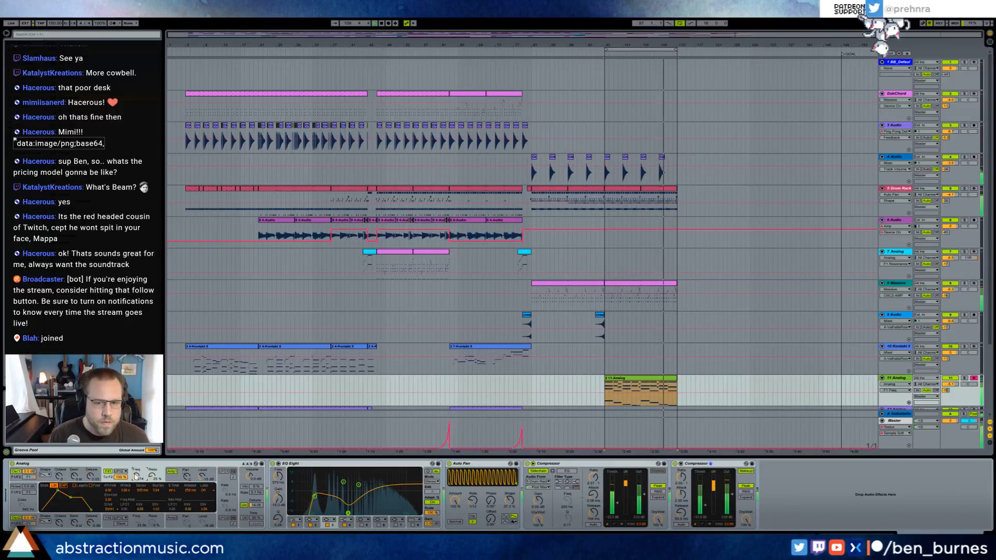
Raise the bar 15 bass note and the short bass note in bar 8 to bar 3's bass pitch, and return to the section's start.
{"action": "double_click", "coordinate": [644, 392]}
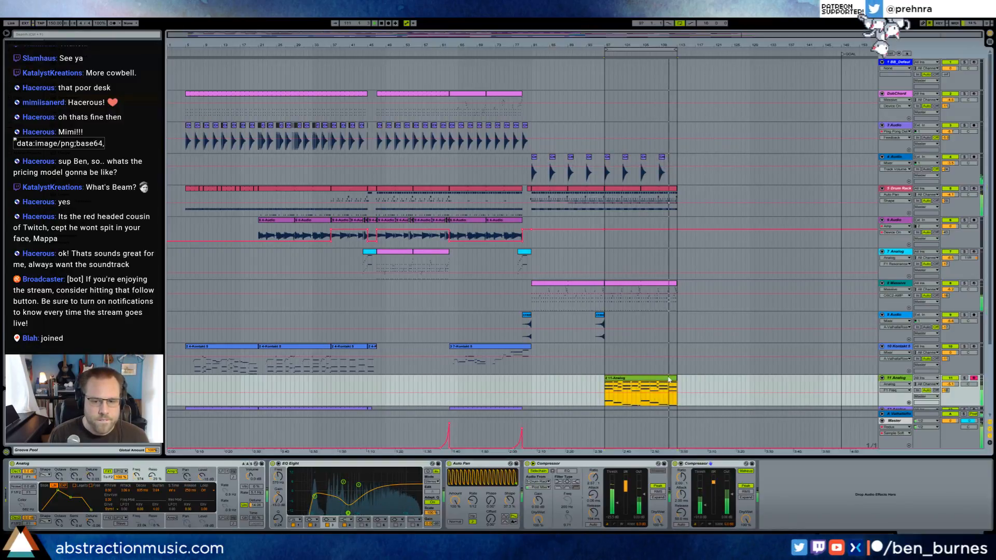
{"action": "left_click_drag", "start_coordinate": [905, 510], "coordinate": [905, 499]}
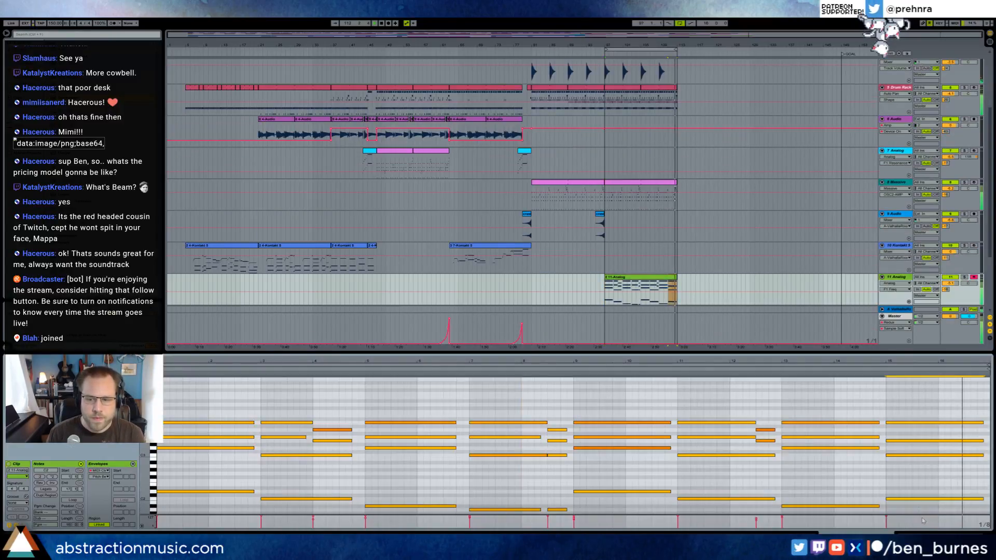
{"action": "left_click_drag", "start_coordinate": [557, 510], "coordinate": [557, 499]}
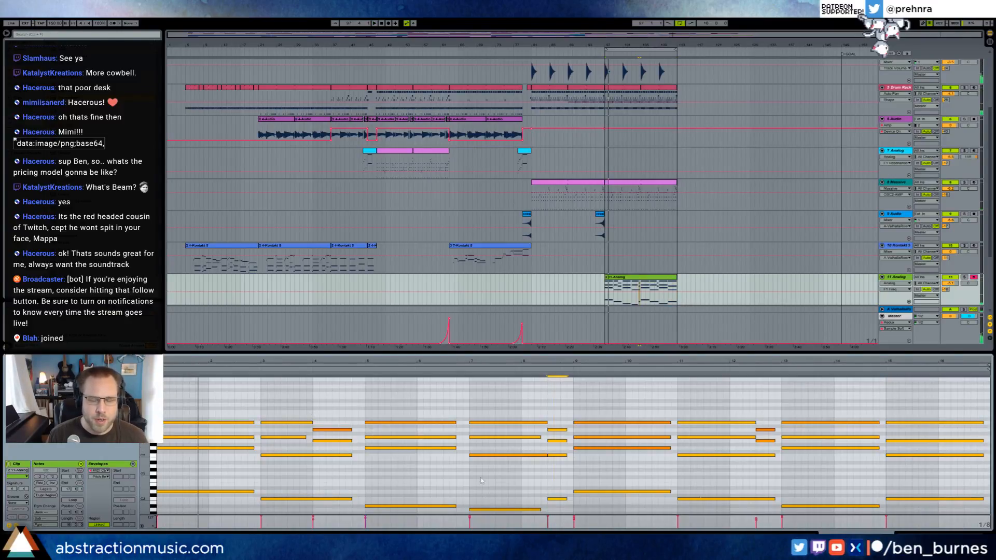
{"action": "key", "text": "shift+Tab"}
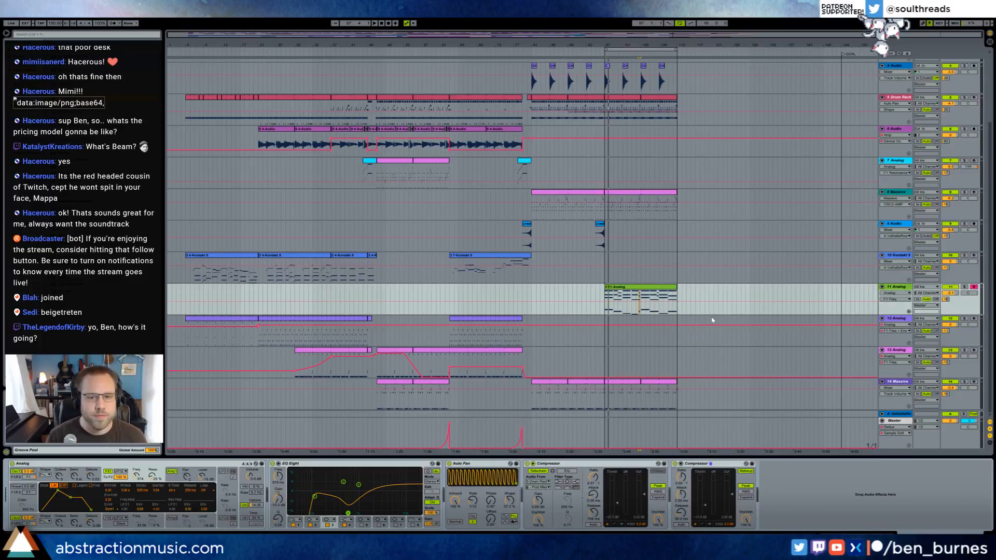
{"action": "left_click", "coordinate": [535, 296]}
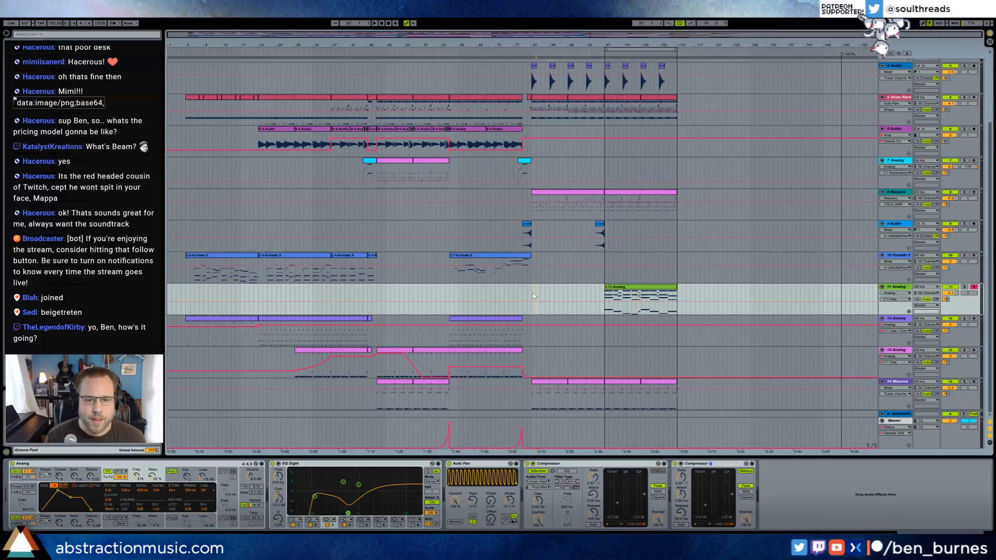
Copy the 9 Audio transition clip to the section's end, and add a Ping Pong Delay with adjusted beat division, dry/wet and feedback.
{"action": "left_click", "coordinate": [600, 237]}
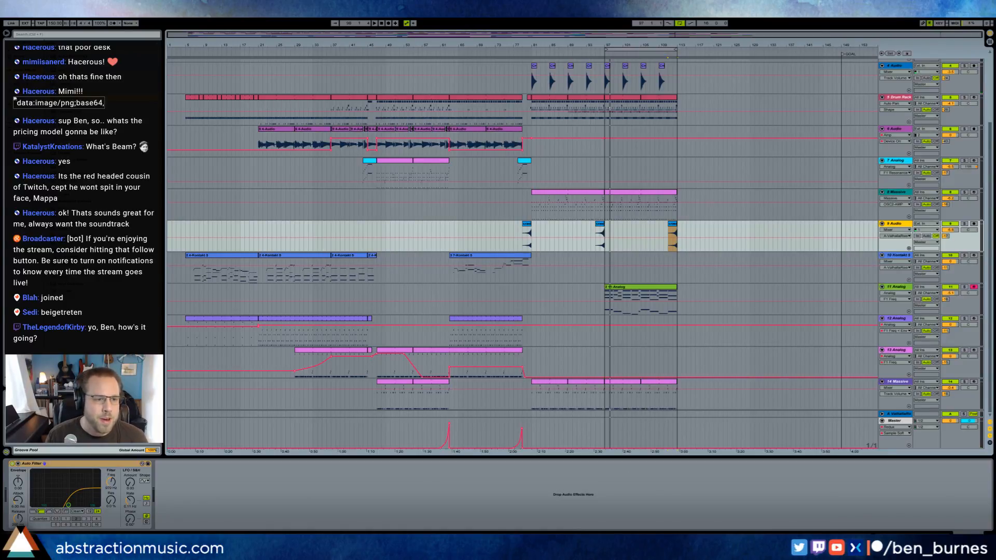
{"action": "left_click_drag", "start_coordinate": [218, 479], "coordinate": [216, 493]}
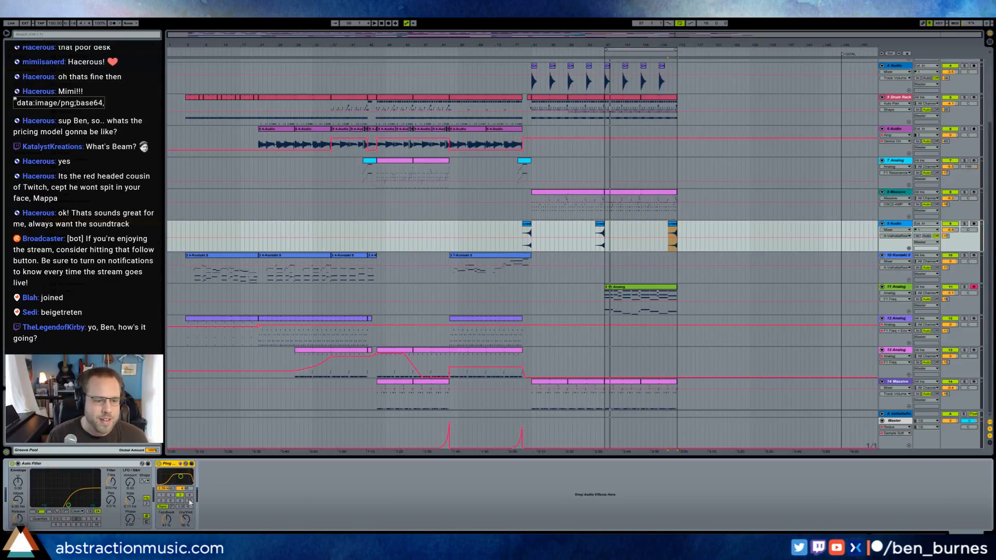
{"action": "left_click", "coordinate": [170, 501]}
{"action": "left_click_drag", "start_coordinate": [172, 523], "coordinate": [172, 522]}
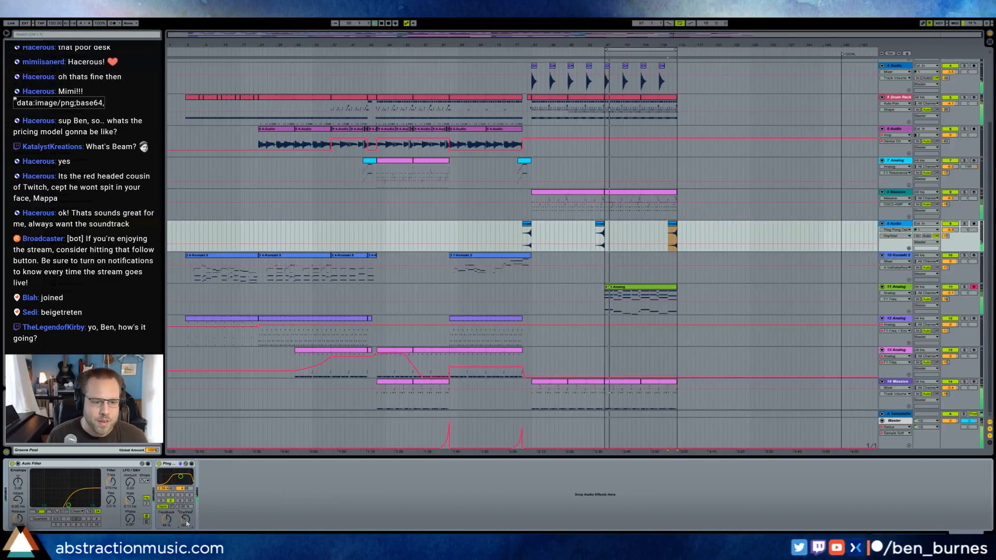
{"action": "left_click_drag", "start_coordinate": [166, 520], "coordinate": [167, 522]}
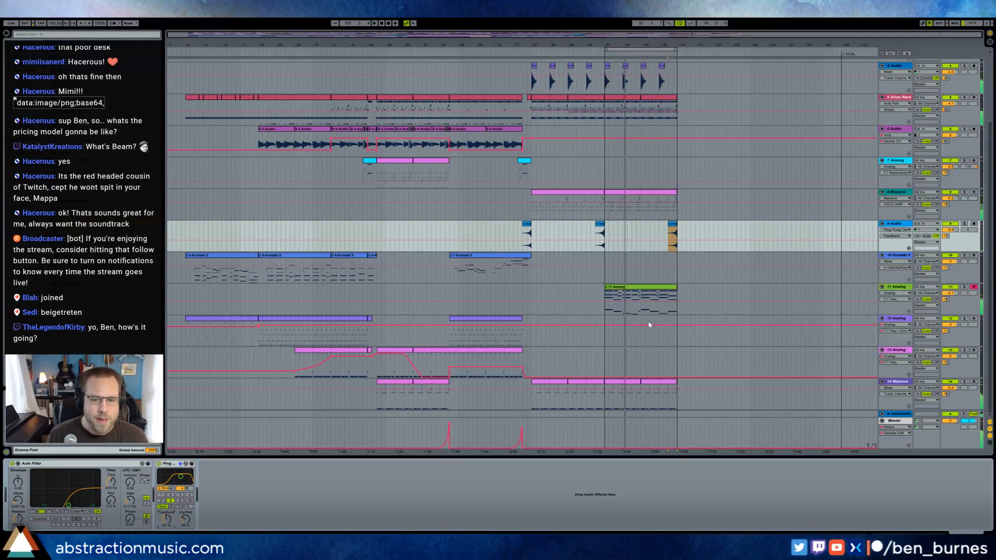
Lower the bass notes in bars 3 and 4 of the 14 Massive clip under the 11-Analog part by two semitones.
{"action": "double_click", "coordinate": [630, 387]}
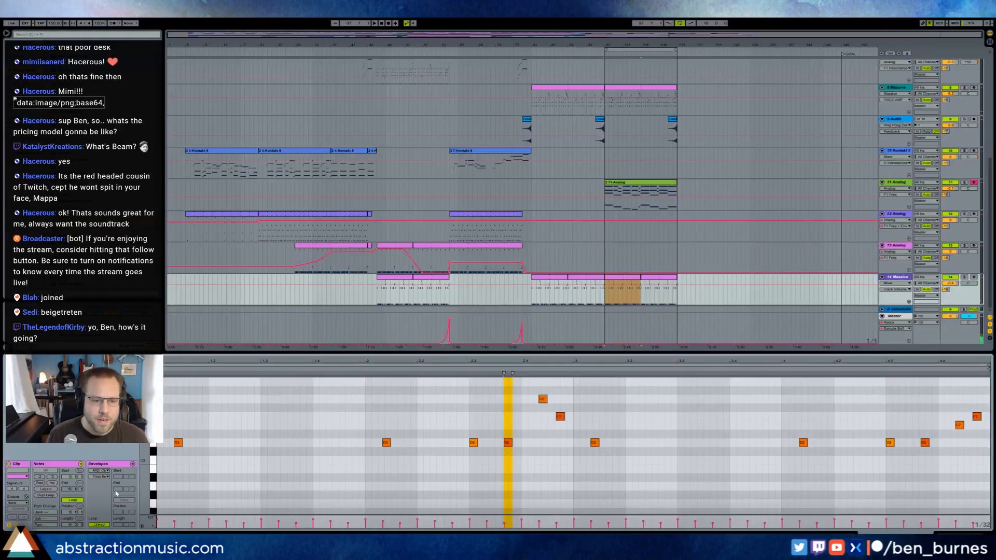
{"action": "scroll", "coordinate": [275, 468], "scroll_direction": "down", "scroll_amount": 4}
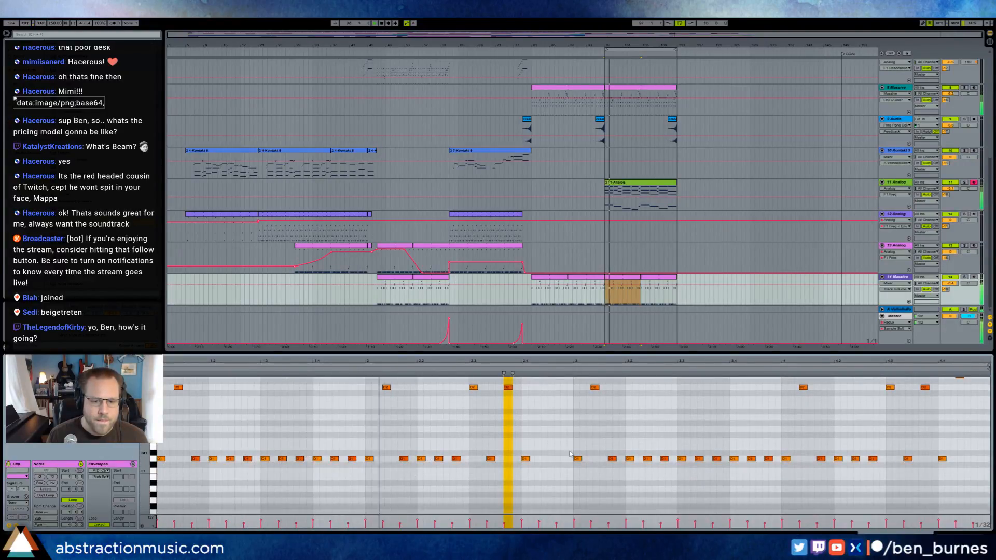
{"action": "left_click", "coordinate": [587, 416]}
{"action": "left_click_drag", "start_coordinate": [578, 442], "coordinate": [958, 488]}
{"action": "key", "text": "Down"}
{"action": "key", "text": "Down"}
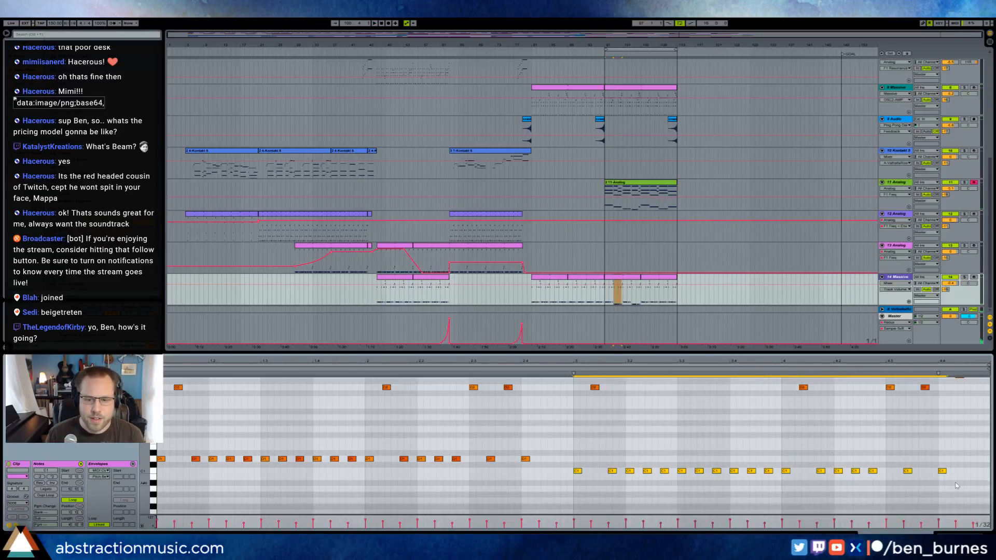
Consolidate the 14 Massive pattern into an eight-bar clip, and lower its bass notes four semitones in bars 5-6 and three in bars 7-8.
{"action": "left_click", "coordinate": [627, 279]}
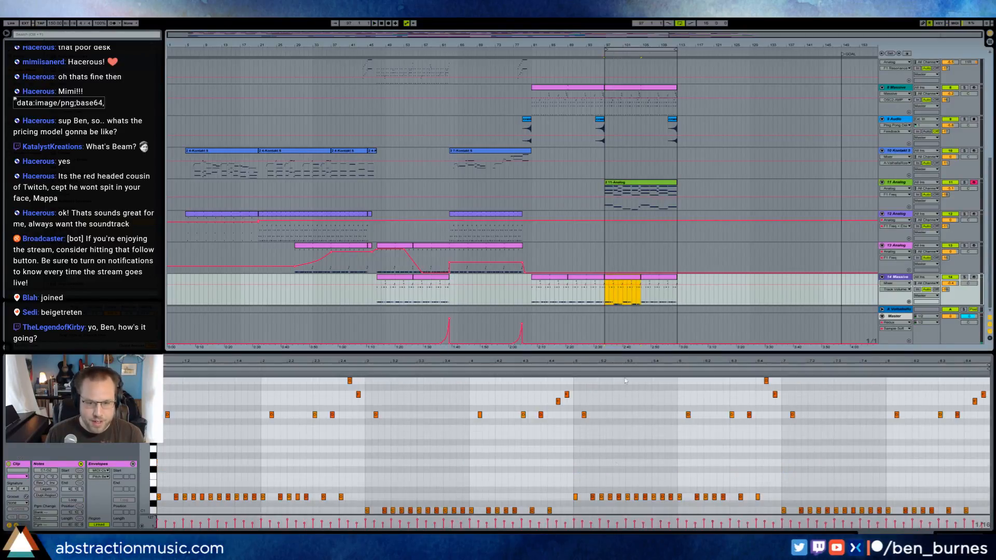
{"action": "left_click_drag", "start_coordinate": [572, 479], "coordinate": [982, 512]}
{"action": "key", "text": "Down"}
{"action": "key", "text": "Down"}
{"action": "key", "text": "Down"}
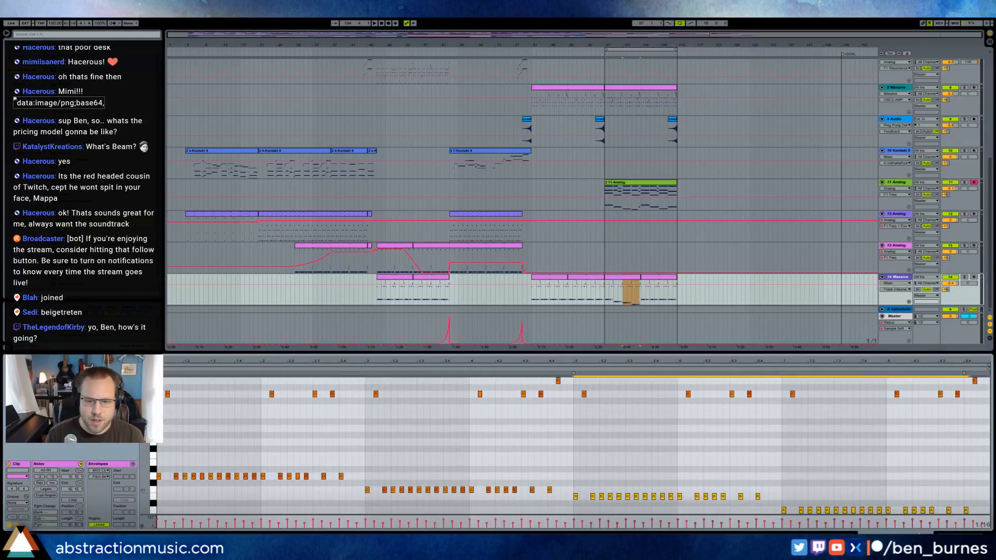
{"action": "key", "text": "Down"}
{"action": "left_click_drag", "start_coordinate": [782, 493], "coordinate": [985, 514]}
{"action": "key", "text": "Up"}
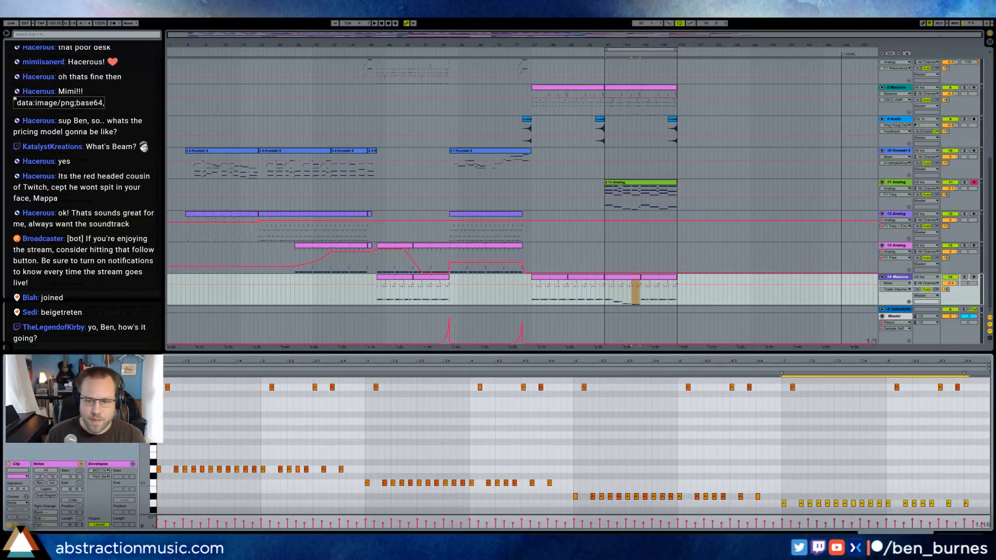
{"action": "key", "text": "space"}
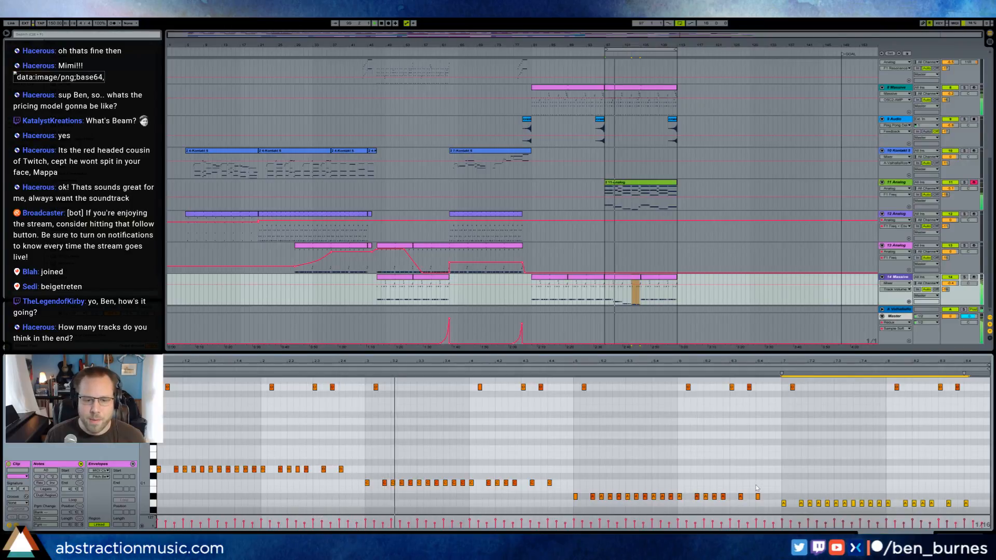
{"action": "key", "text": "space"}
Try the bar 5 to 8 bass notes seven and ten semitones higher during playback, and move them back down.
{"action": "left_click_drag", "start_coordinate": [572, 479], "coordinate": [965, 529]}
{"action": "key", "text": "Up"}
{"action": "key", "text": "Up"}
{"action": "key", "text": "Up"}
{"action": "key", "text": "Up"}
{"action": "key", "text": "Up"}
{"action": "key", "text": "Up"}
{"action": "key", "text": "Up"}
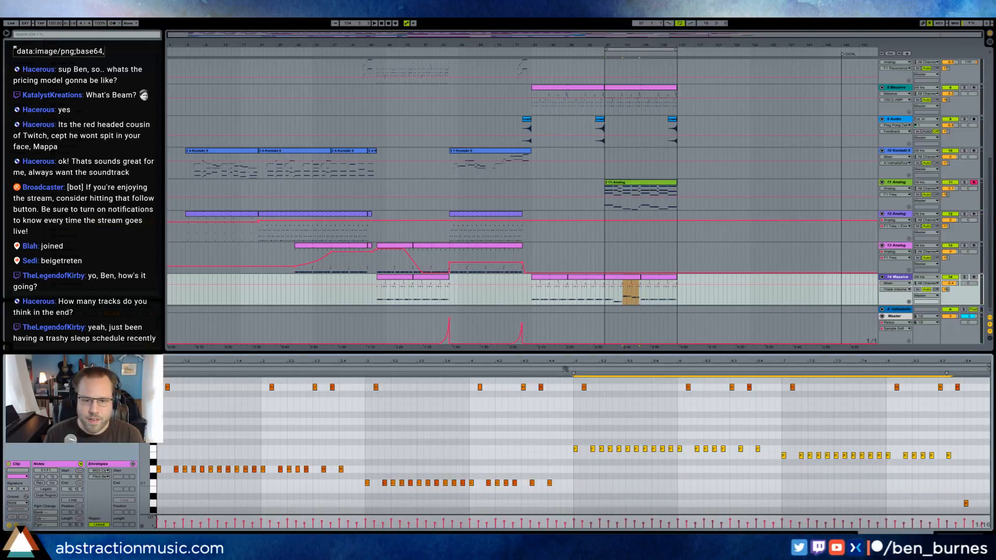
{"action": "key", "text": "space"}
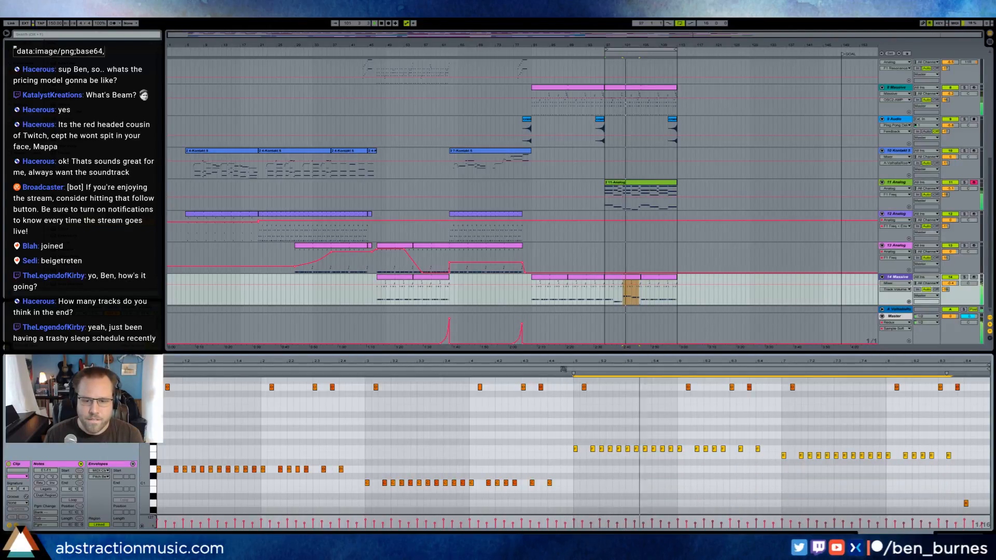
{"action": "key", "text": "Up"}
{"action": "key", "text": "Up"}
{"action": "key", "text": "Up"}
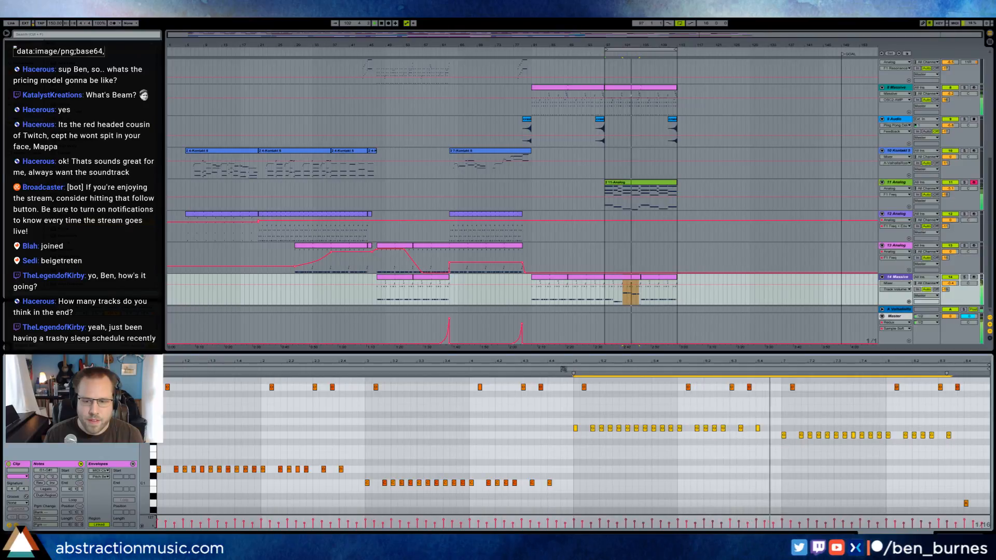
{"action": "key", "text": "shift+Down"}
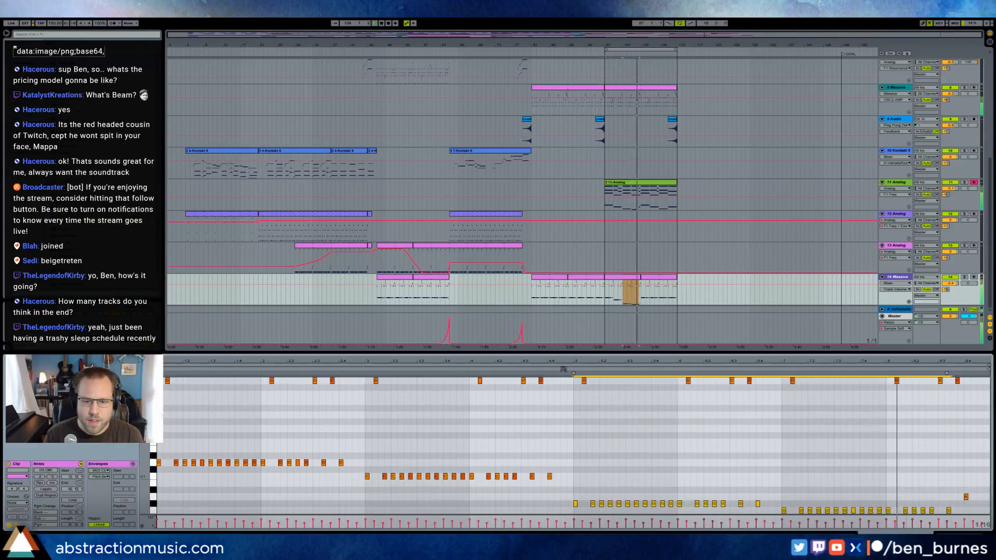
{"action": "key", "text": "Up"}
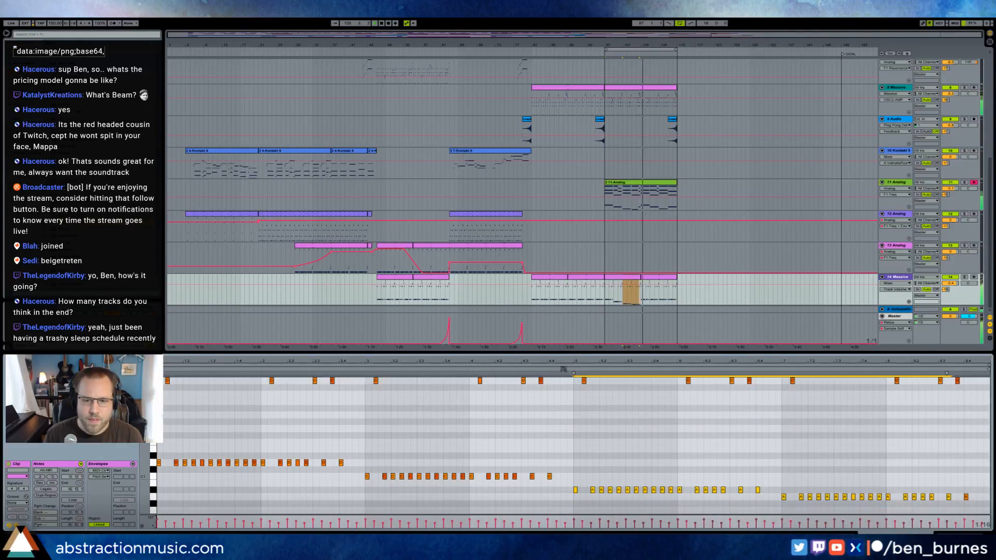
Enable looping on the consolidated 14 Massive clip and extend it to the end of the section.
{"action": "left_click_drag", "start_coordinate": [605, 283], "coordinate": [642, 279]}
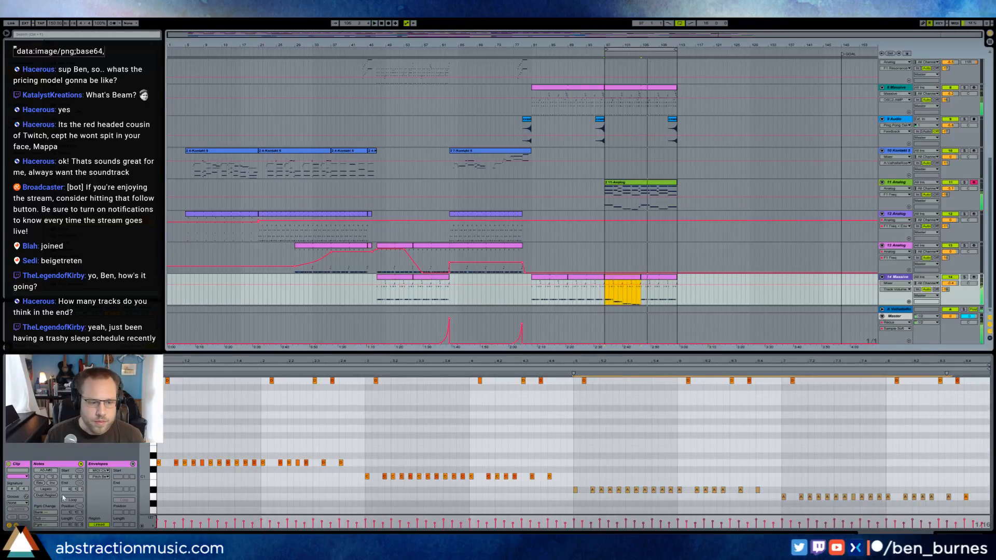
{"action": "left_click", "coordinate": [71, 500]}
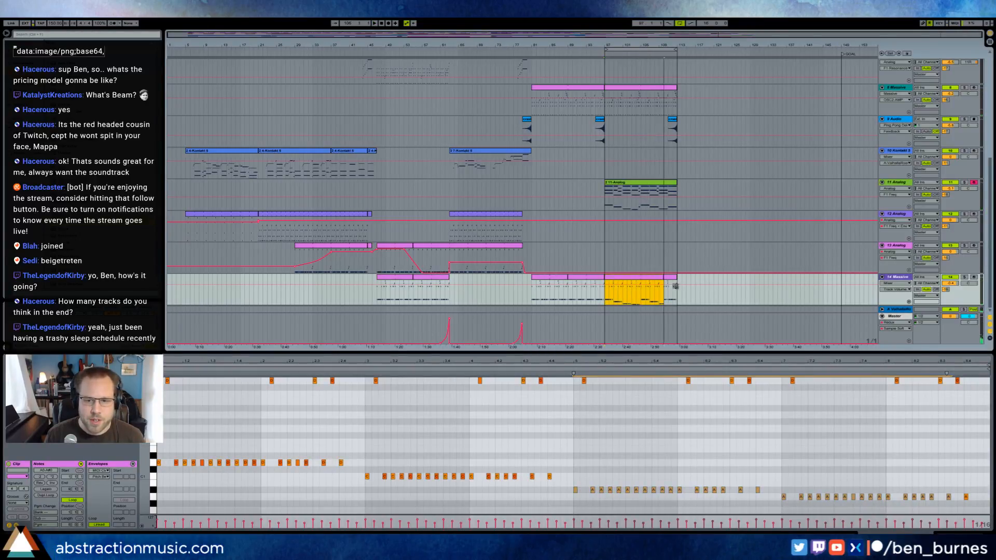
{"action": "left_click", "coordinate": [613, 475]}
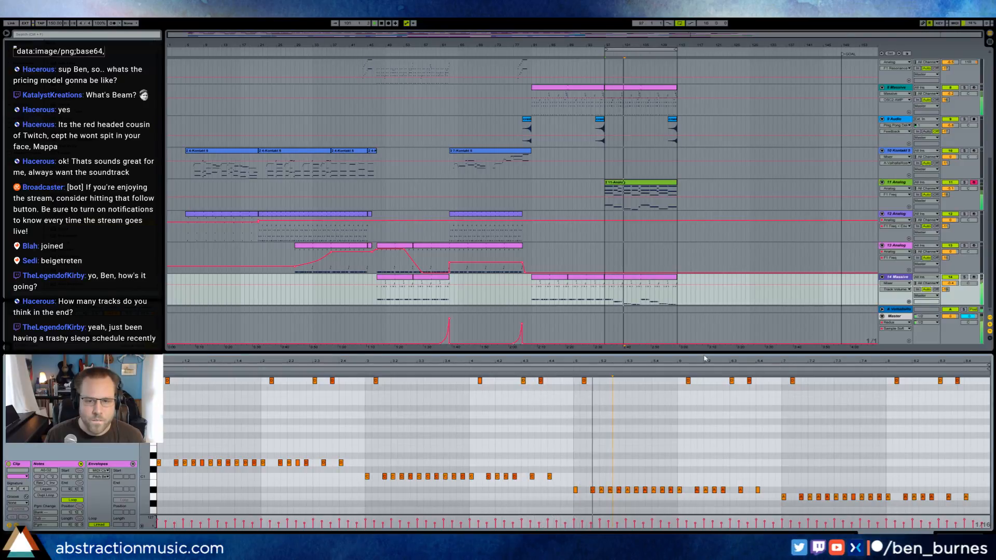
Delete the lowest line of bass notes from the 11-Analog clip.
{"action": "left_click", "coordinate": [626, 199]}
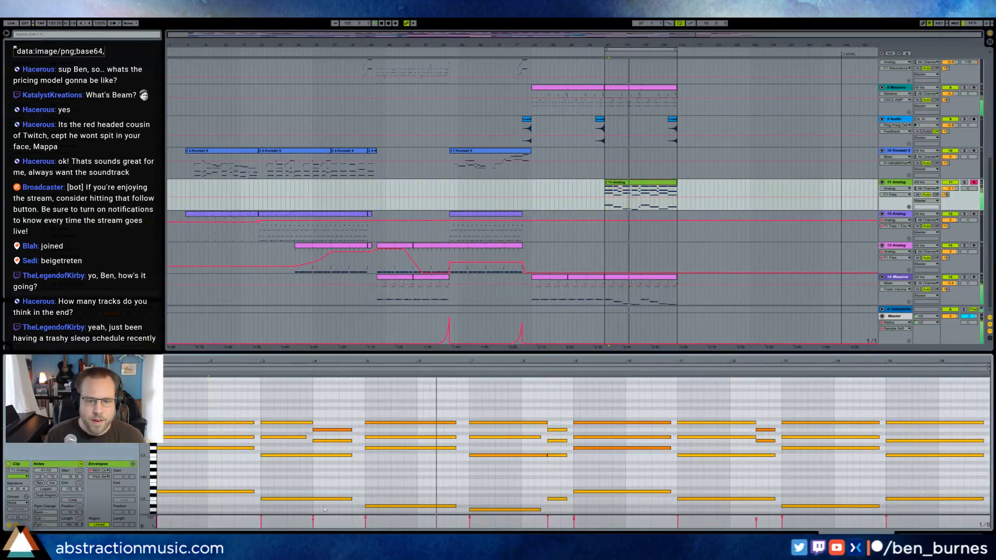
{"action": "key", "text": "Delete"}
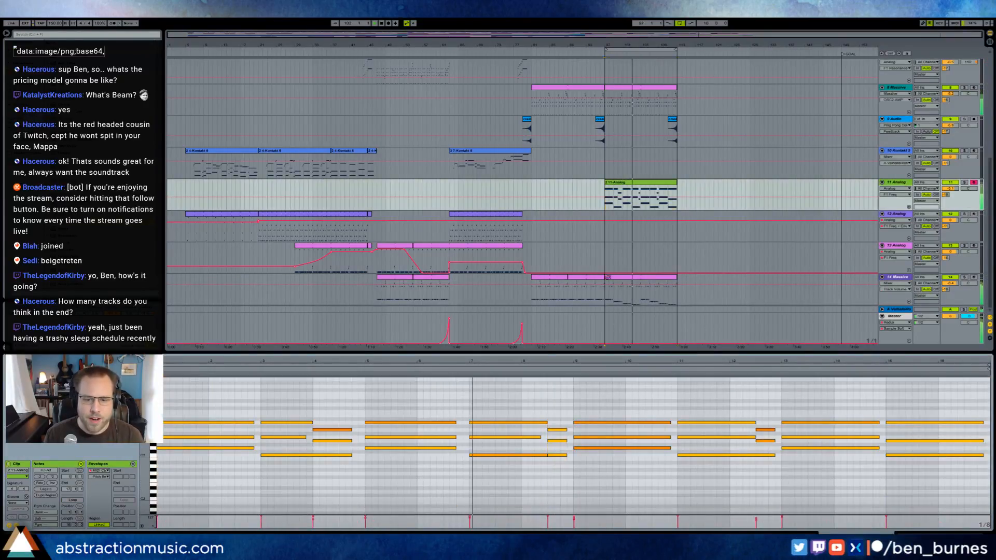
Raise the bar 8 bass notes in the 14 Massive clip by three semitones, to the pitch of bars 3 and 4.
{"action": "left_click", "coordinate": [648, 282]}
{"action": "key", "text": "Up"}
{"action": "key", "text": "Up"}
{"action": "key", "text": "Up"}
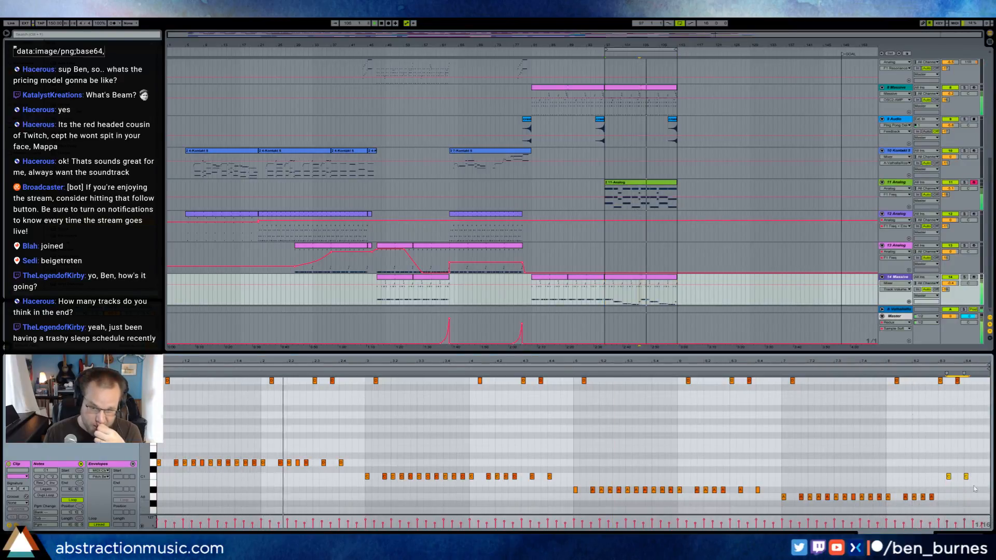
{"action": "double_click", "coordinate": [655, 278]}
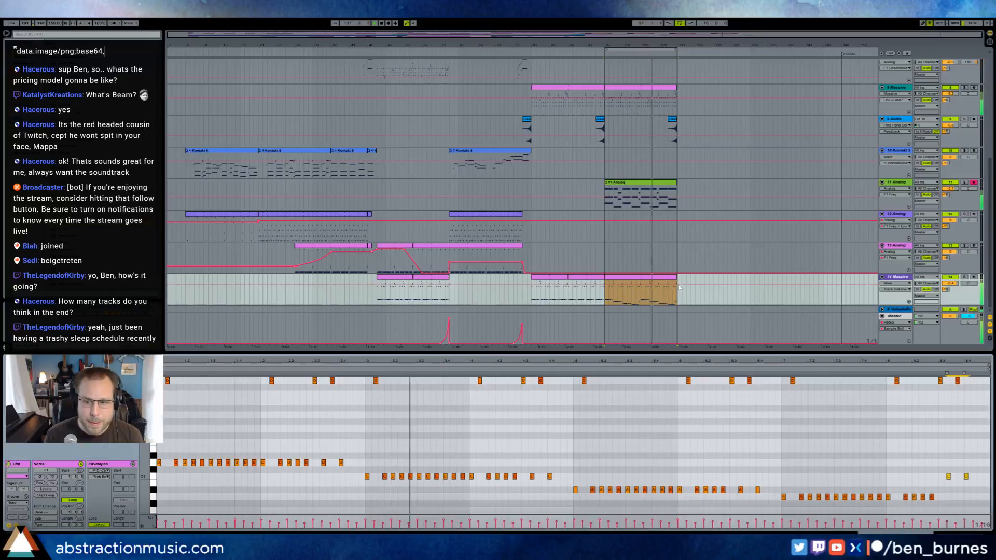
{"action": "key", "text": "shift+Tab"}
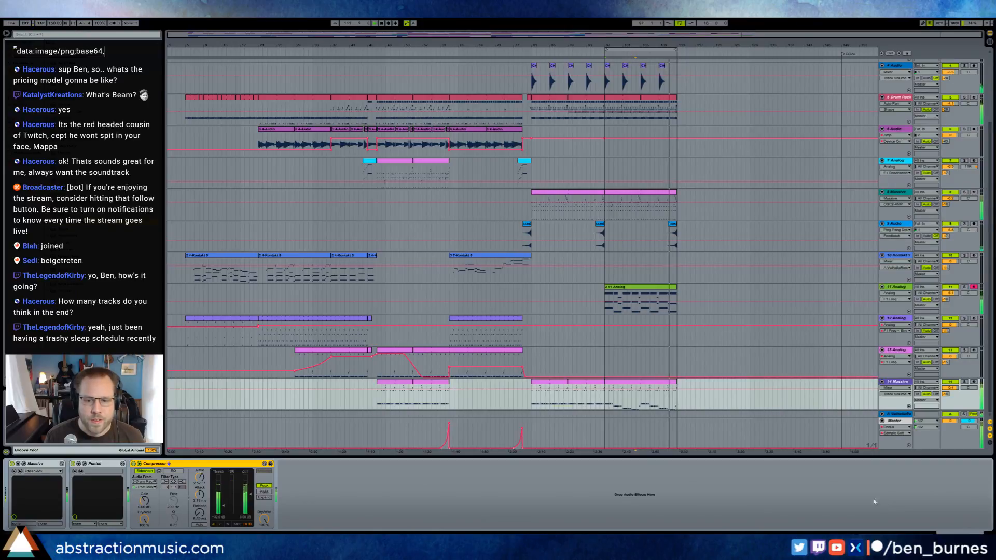
{"action": "double_click", "coordinate": [674, 395]}
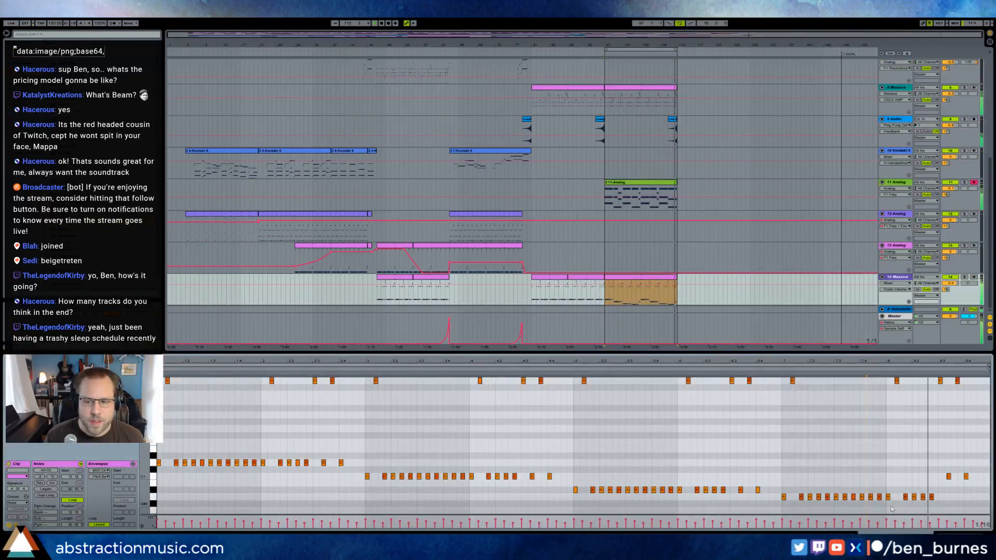
{"action": "left_click_drag", "start_coordinate": [884, 484], "coordinate": [941, 514]}
{"action": "key", "text": "Up"}
{"action": "key", "text": "Up"}
{"action": "key", "text": "Up"}
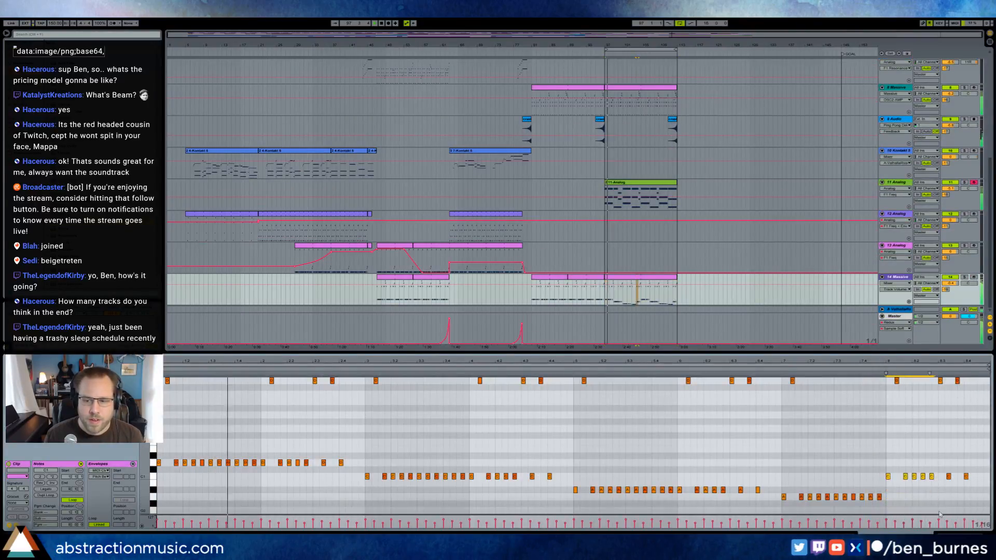
{"action": "key", "text": "shift+Tab"}
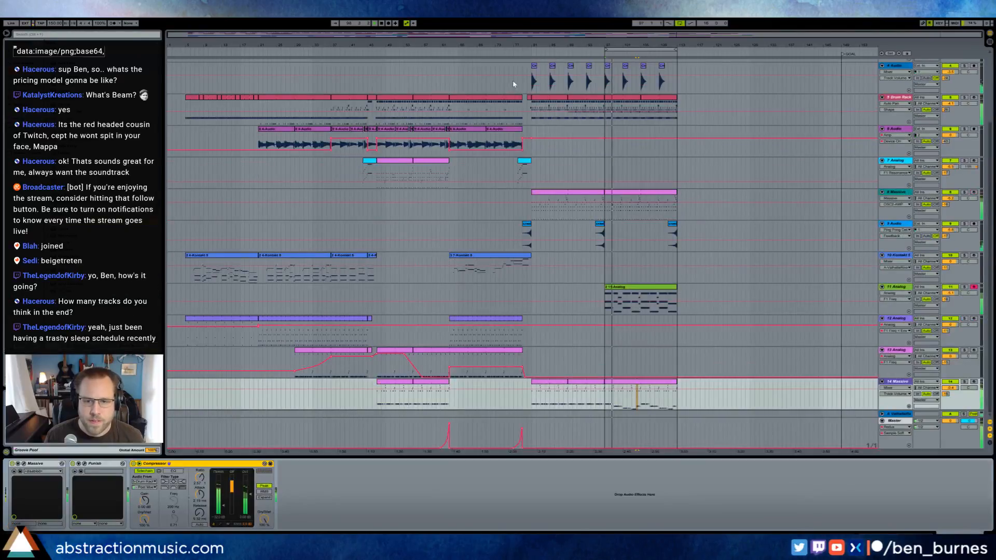
Raise the top note of one chord in each of bars 1 to 6 of the second 8 Massive clip by two semitones.
{"action": "double_click", "coordinate": [631, 194]}
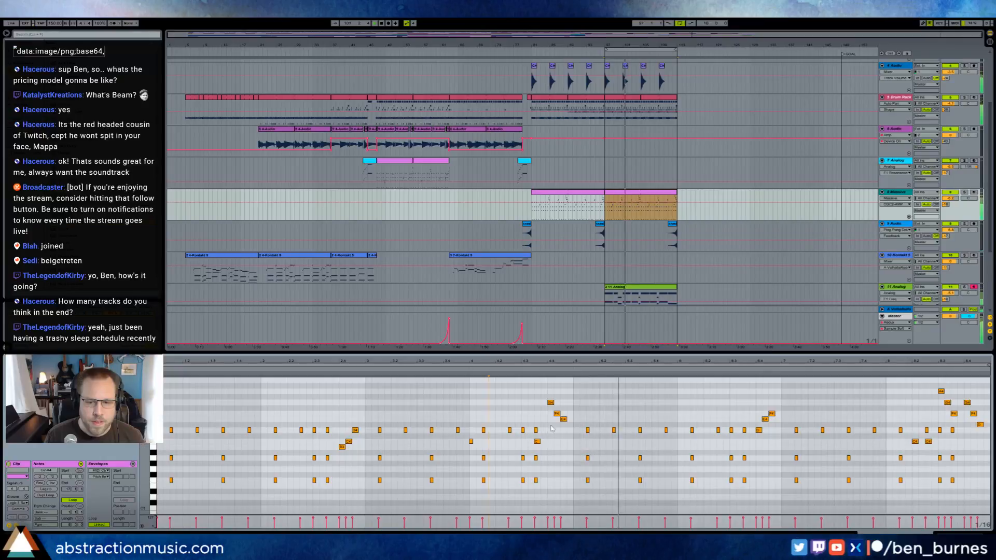
{"action": "left_click", "coordinate": [667, 430]}
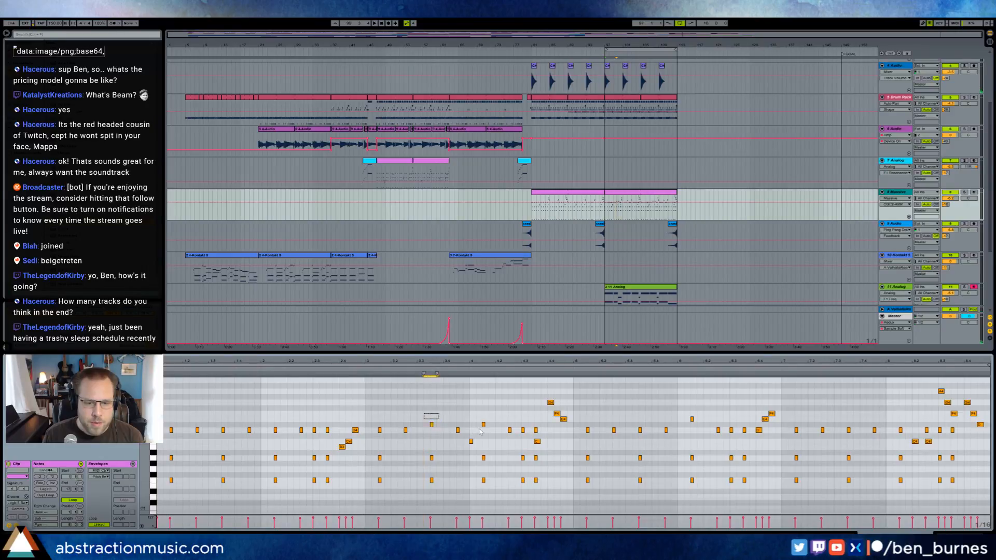
{"action": "left_click", "coordinate": [223, 431]}
{"action": "left_click", "coordinate": [276, 430], "text": "shift"}
{"action": "key", "text": "Up"}
{"action": "key", "text": "Up"}
{"action": "key", "text": "space"}
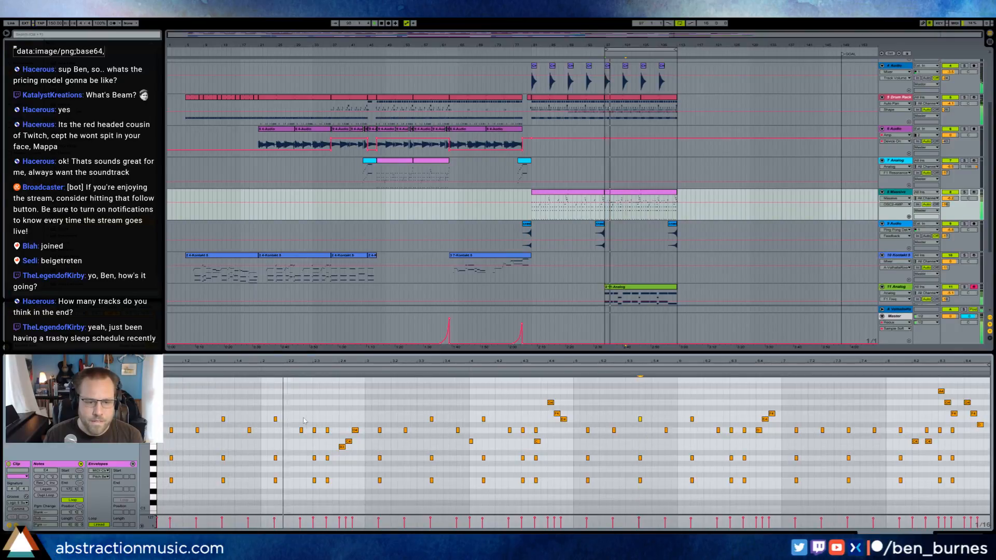
Raise those top chord notes one more semitone, and the matching notes in bars 7 and 8 by three semitones.
{"action": "left_click_drag", "start_coordinate": [213, 410], "coordinate": [505, 424]}
{"action": "key", "text": "Up"}
{"action": "left_click_drag", "start_coordinate": [637, 408], "coordinate": [698, 423]}
{"action": "key", "text": "Up"}
{"action": "left_click_drag", "start_coordinate": [846, 417], "coordinate": [908, 436]}
{"action": "key", "text": "Up"}
{"action": "key", "text": "Up"}
{"action": "key", "text": "Up"}
{"action": "key", "text": "Up"}
{"action": "key", "text": "Up"}
{"action": "key", "text": "Up"}
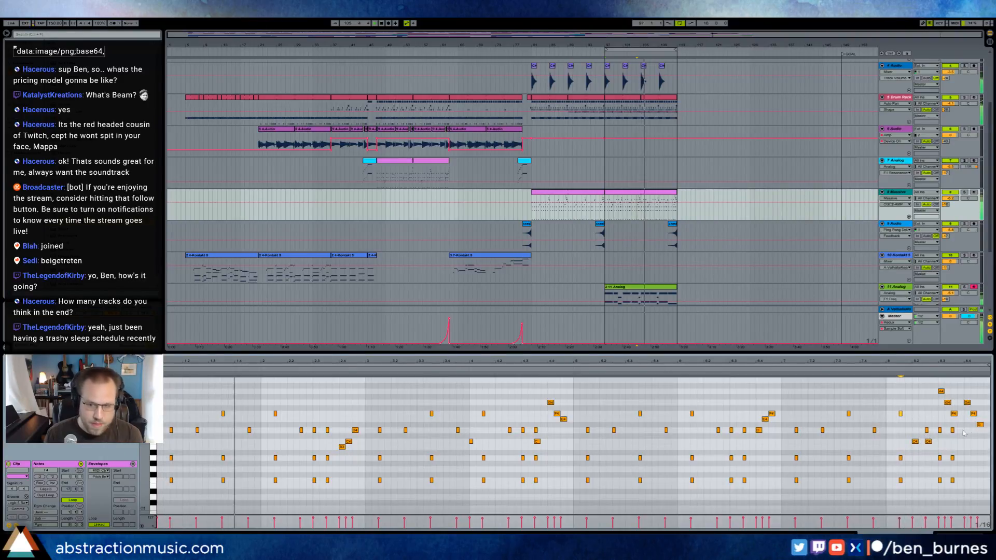
Switch to the Unity project and run the Color Jumper game.
{"action": "left_click", "coordinate": [532, 216]}
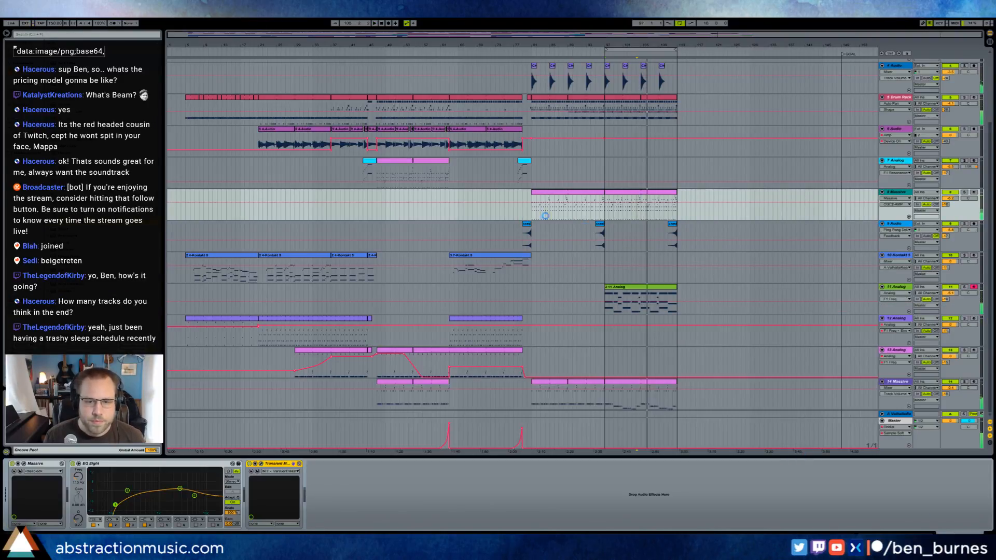
{"action": "scroll", "coordinate": [597, 238], "scroll_direction": "up", "scroll_amount": 4}
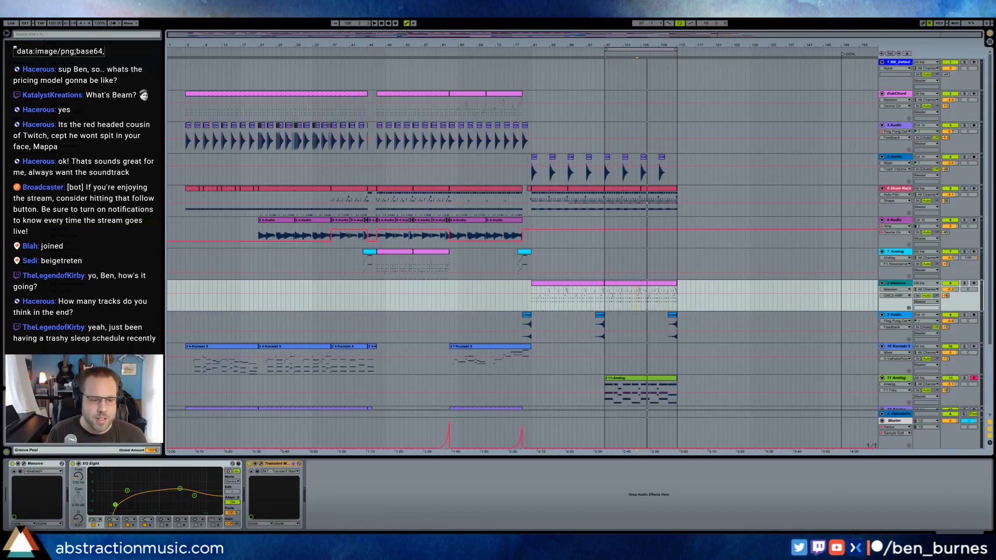
{"action": "key", "text": "alt+Tab"}
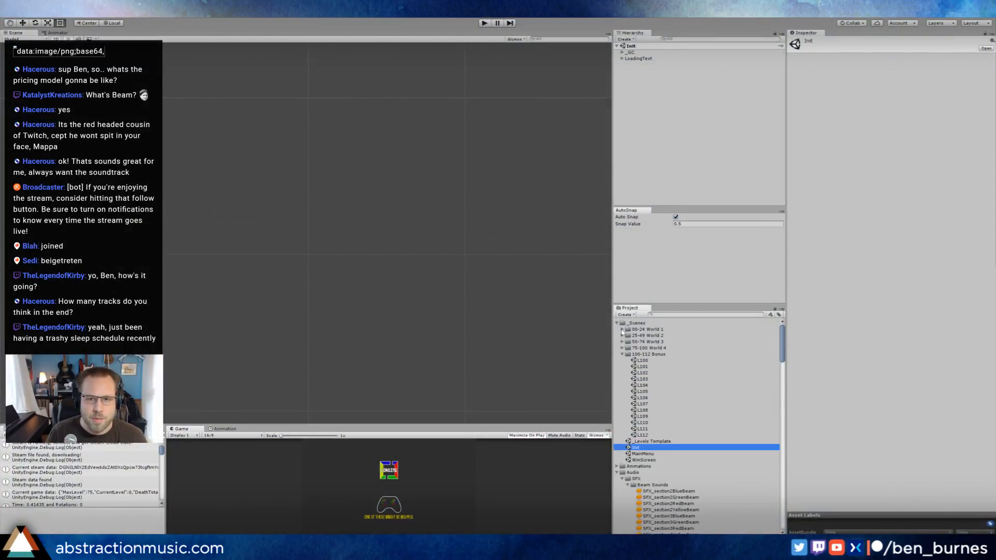
{"action": "left_click", "coordinate": [485, 23]}
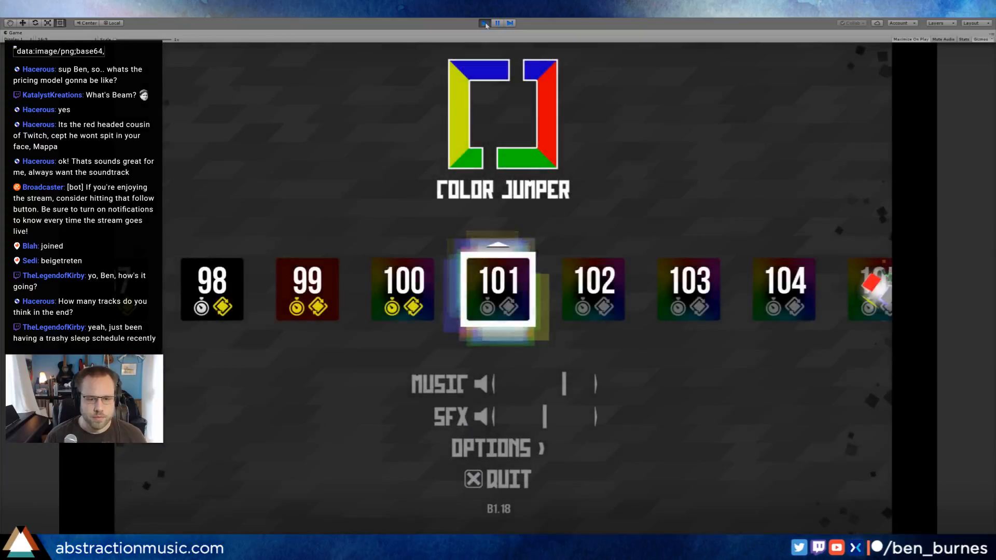
Start level 24, The Crusher, and play until every colour of the boss block is destroyed.
{"action": "key", "text": "Left"}
{"action": "key", "text": "Return"}
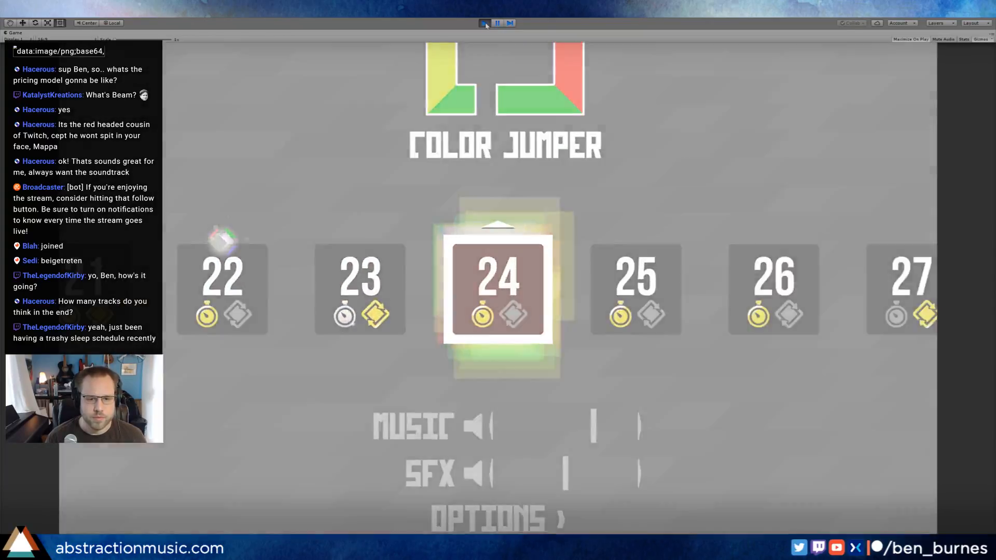
{"action": "key", "text": "Left"}
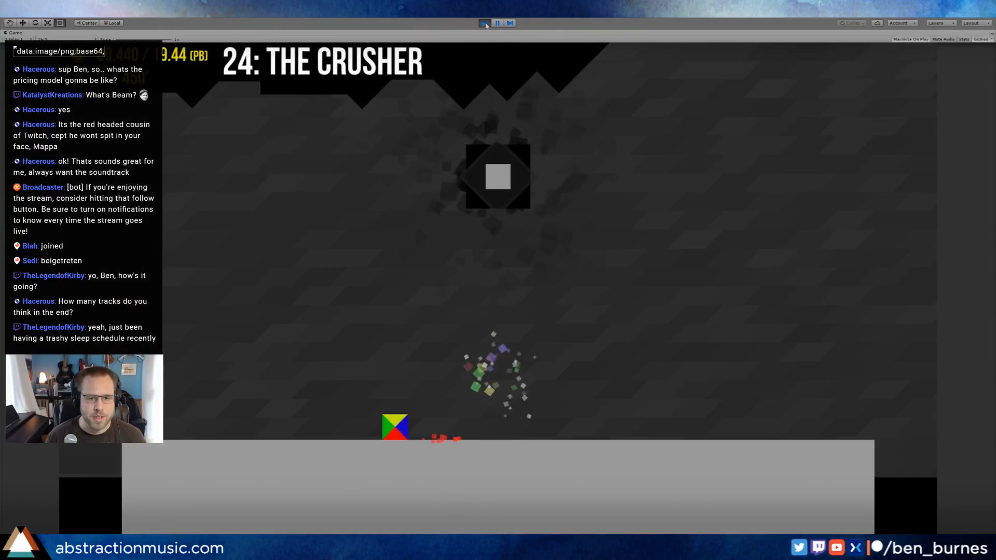
{"action": "key", "text": "Left"}
{"action": "key", "text": "Right"}
{"action": "key", "text": "Left"}
{"action": "key", "text": "Right"}
{"action": "key", "text": "Left"}
{"action": "key", "text": "Right"}
{"action": "key", "text": "space"}
{"action": "key", "text": "Left"}
{"action": "key", "text": "Right"}
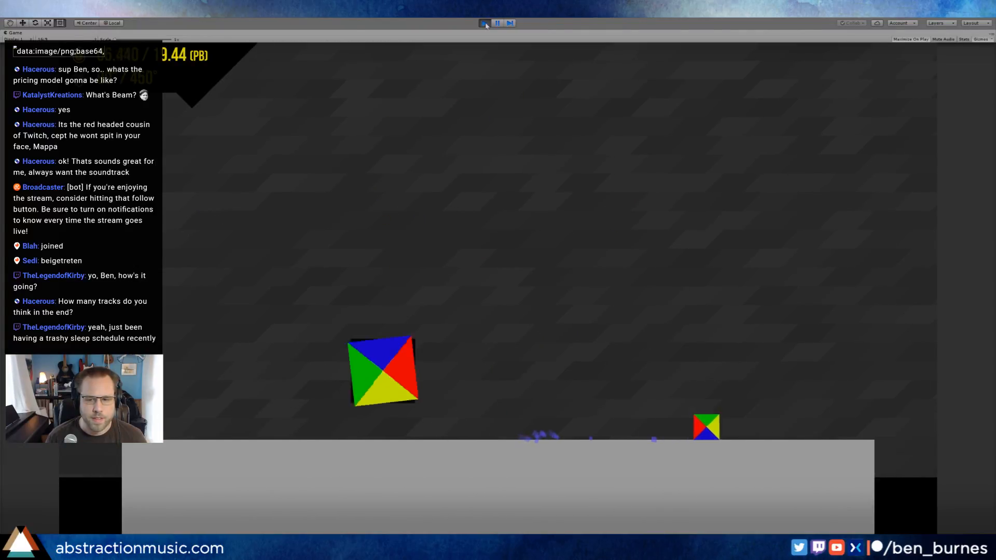
{"action": "key", "text": "Left"}
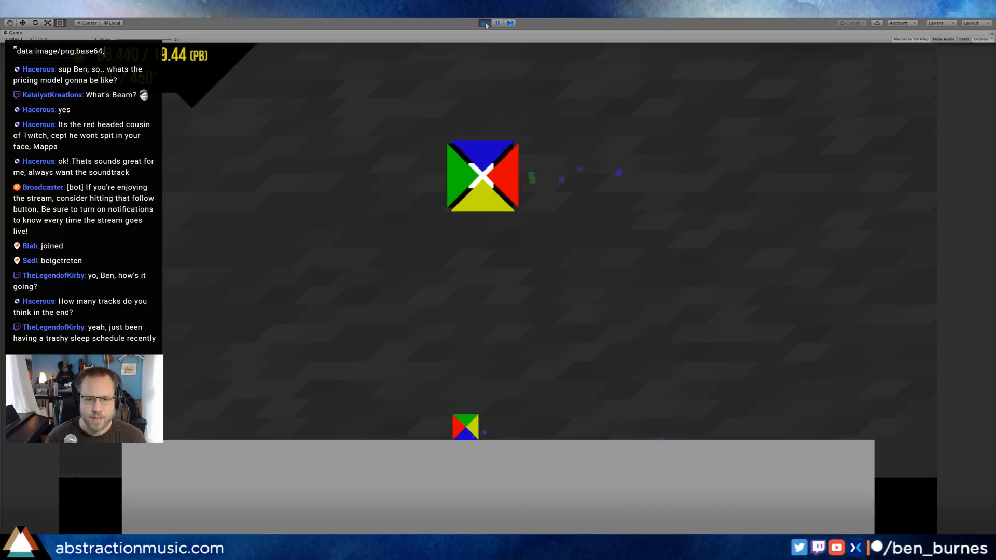
{"action": "key", "text": "Left"}
{"action": "key", "text": "space"}
{"action": "key", "text": "Right"}
{"action": "key", "text": "Left"}
{"action": "key", "text": "space"}
{"action": "key", "text": "Right"}
{"action": "key", "text": "space"}
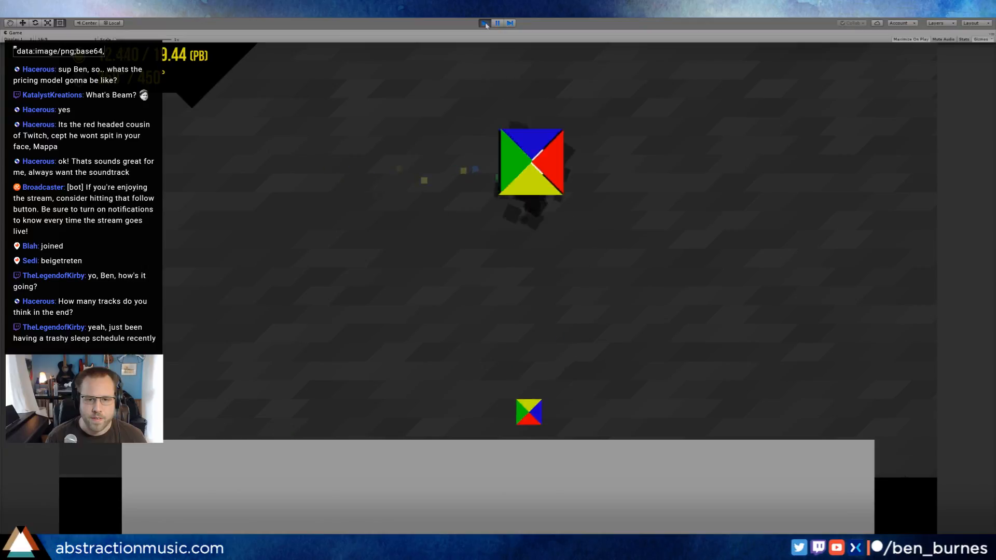
{"action": "key", "text": "Left"}
{"action": "key", "text": "Right"}
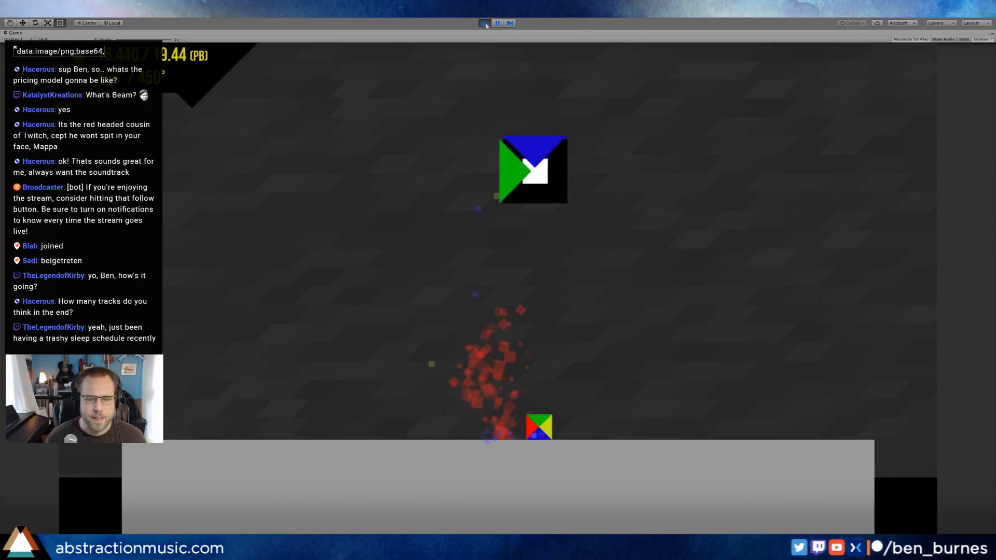
{"action": "key", "text": "Left"}
{"action": "key", "text": "space"}
{"action": "key", "text": "Right"}
{"action": "key", "text": "Right"}
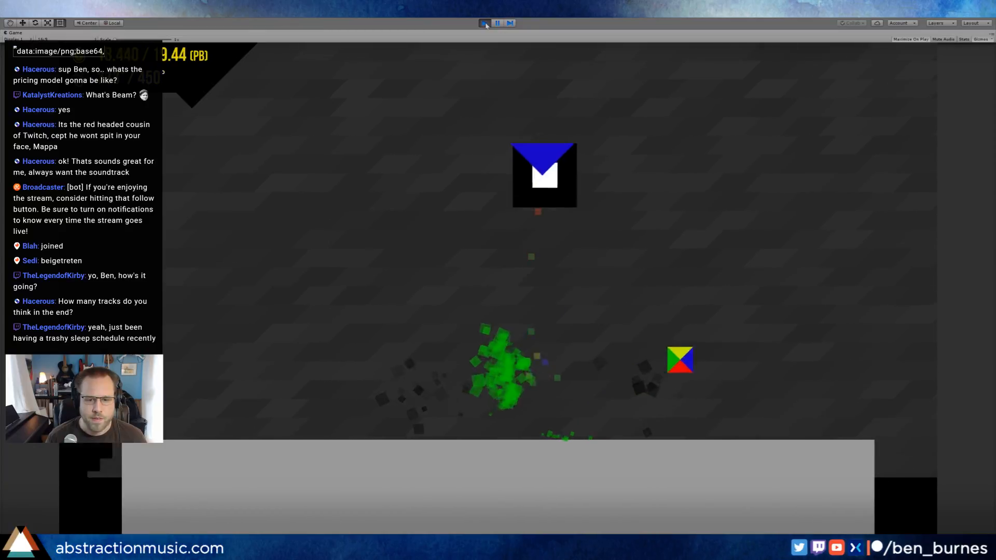
{"action": "key", "text": "Left"}
{"action": "key", "text": "space"}
{"action": "key", "text": "Right"}
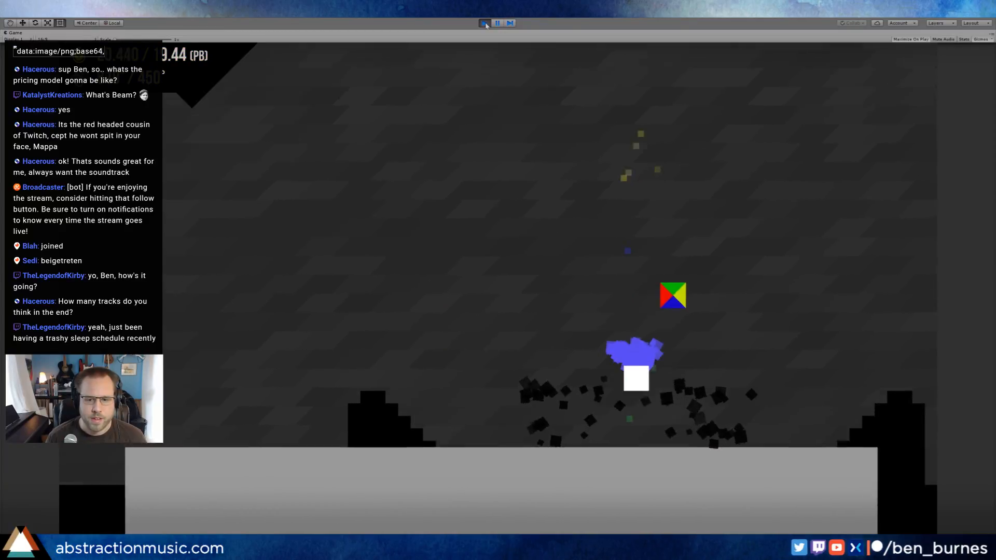
{"action": "key", "text": "Left"}
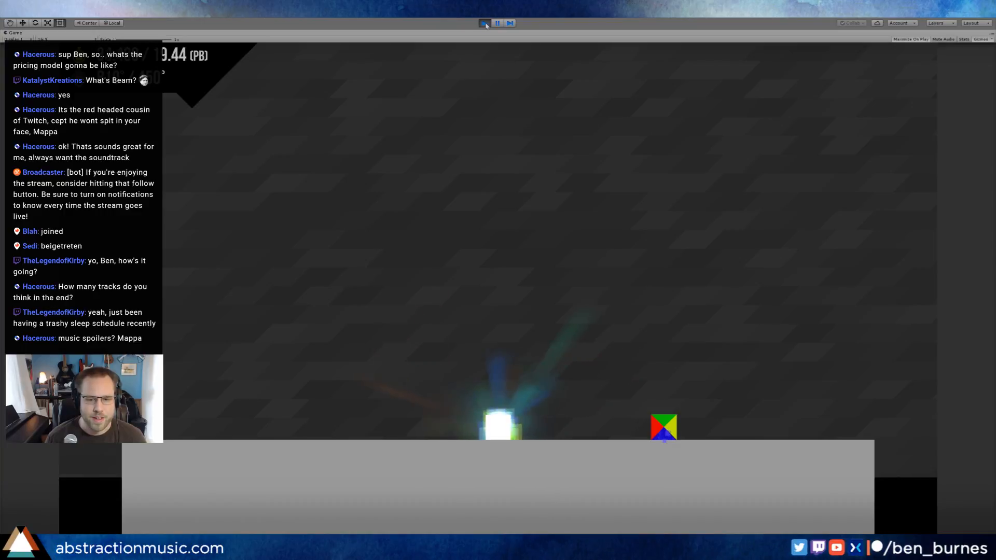
Jump around the glowing goal that replaces the boss block and move on to level 25.
{"action": "key", "text": "space"}
{"action": "key", "text": "Left"}
{"action": "key", "text": "space"}
{"action": "key", "text": "Right"}
{"action": "key", "text": "Left"}
{"action": "key", "text": "space"}
{"action": "key", "text": "Right"}
{"action": "key", "text": "space"}
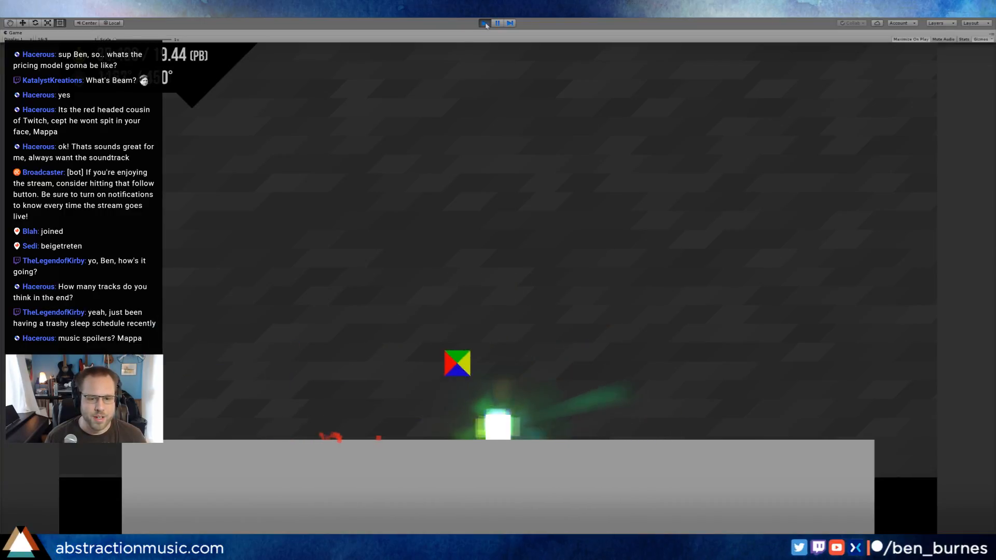
{"action": "key", "text": "Left"}
{"action": "key", "text": "space"}
{"action": "key", "text": "Right"}
{"action": "key", "text": "space"}
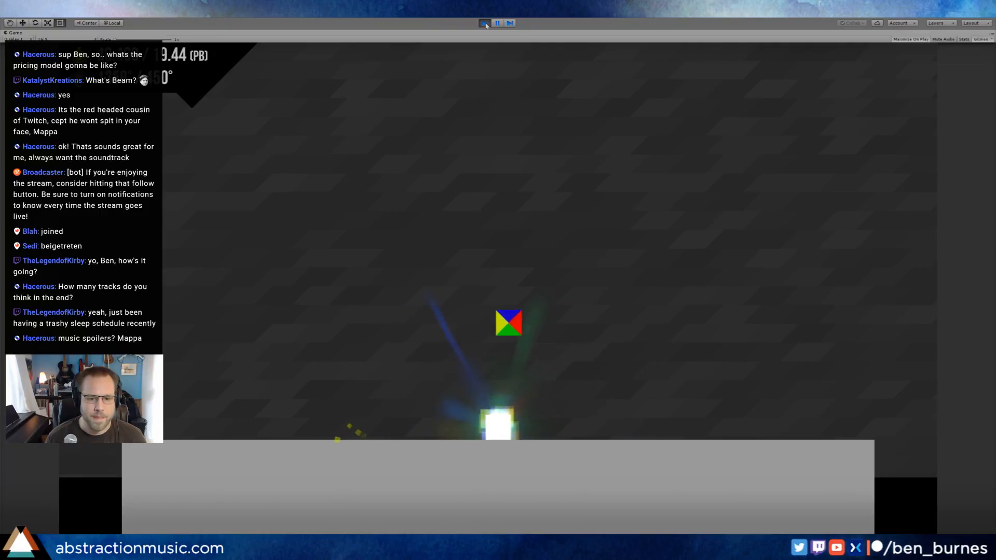
{"action": "key", "text": "Left"}
{"action": "key", "text": "space"}
{"action": "key", "text": "Right"}
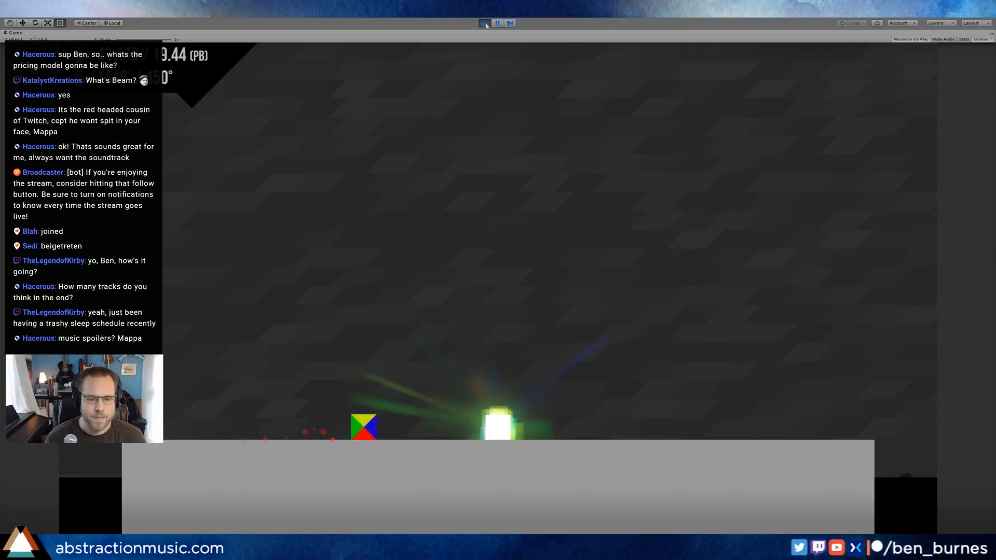
{"action": "key", "text": "n"}
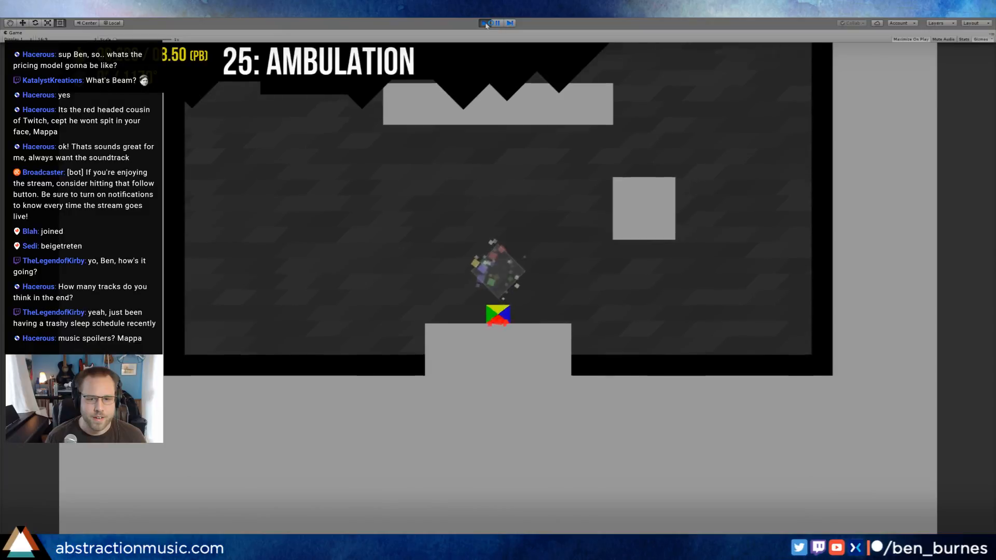
Play level 25, Ambulation, climbing the platforms to the goal, and go on into level 26, Pitfall.
{"action": "key", "text": "Right"}
{"action": "key", "text": "space"}
{"action": "key", "text": "space"}
{"action": "key", "text": "Right"}
{"action": "key", "text": "space"}
{"action": "key", "text": "Left"}
{"action": "key", "text": "space"}
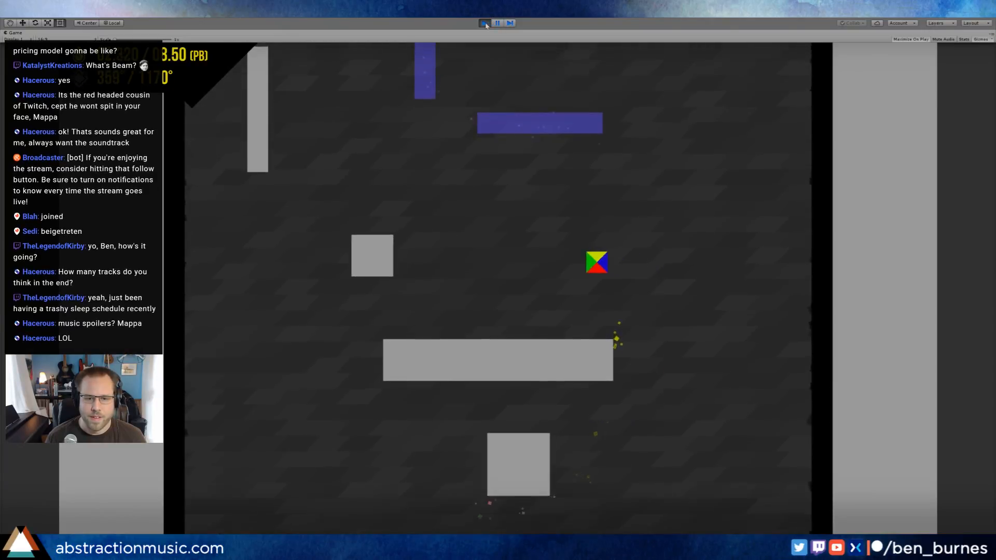
{"action": "key", "text": "Left"}
{"action": "key", "text": "space"}
{"action": "key", "text": "space"}
{"action": "key", "text": "space"}
{"action": "key", "text": "space"}
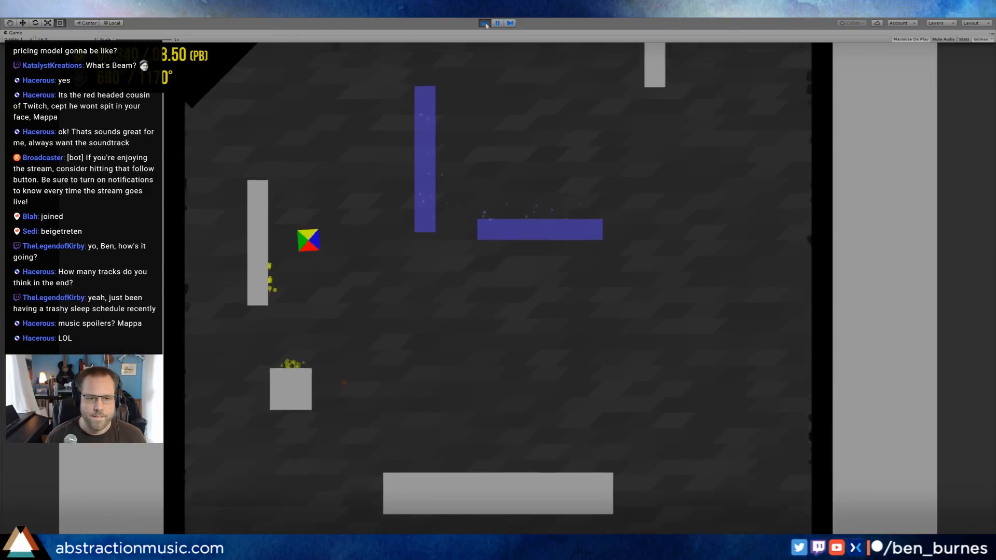
{"action": "key", "text": "Right"}
{"action": "key", "text": "space"}
{"action": "key", "text": "space"}
{"action": "key", "text": "space"}
{"action": "key", "text": "Right"}
{"action": "key", "text": "space"}
{"action": "key", "text": "Left"}
{"action": "key", "text": "space"}
{"action": "key", "text": "space"}
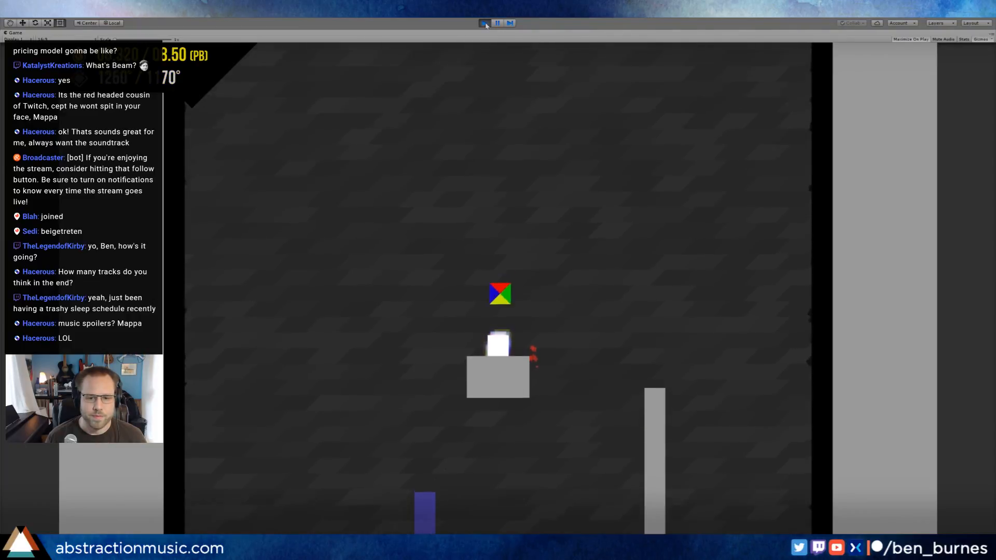
{"action": "key", "text": "Right"}
{"action": "key", "text": "space"}
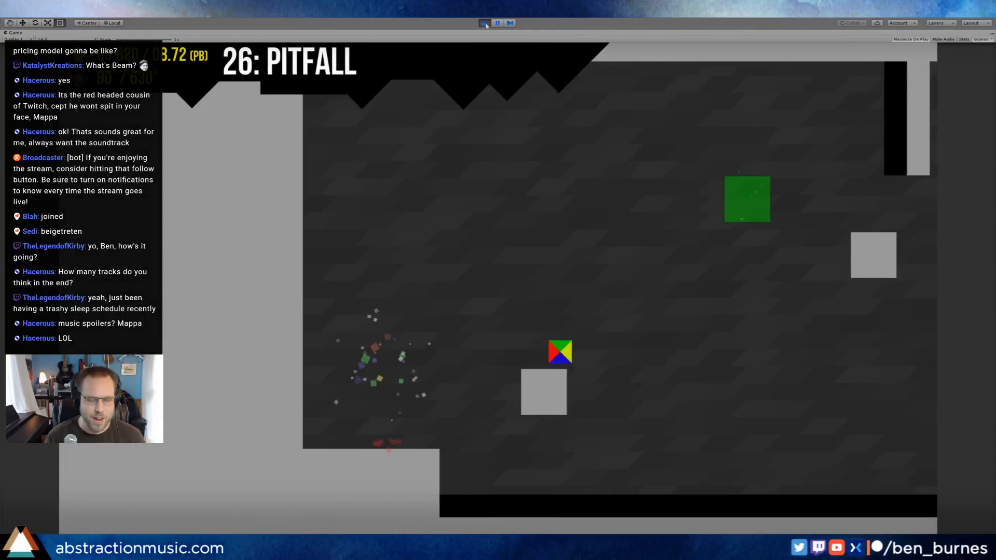
Leave the level for the game's main menu, stop the running game and switch back to Ableton Live.
{"action": "key", "text": "Escape"}
{"action": "key", "text": "Down"}
{"action": "key", "text": "Down"}
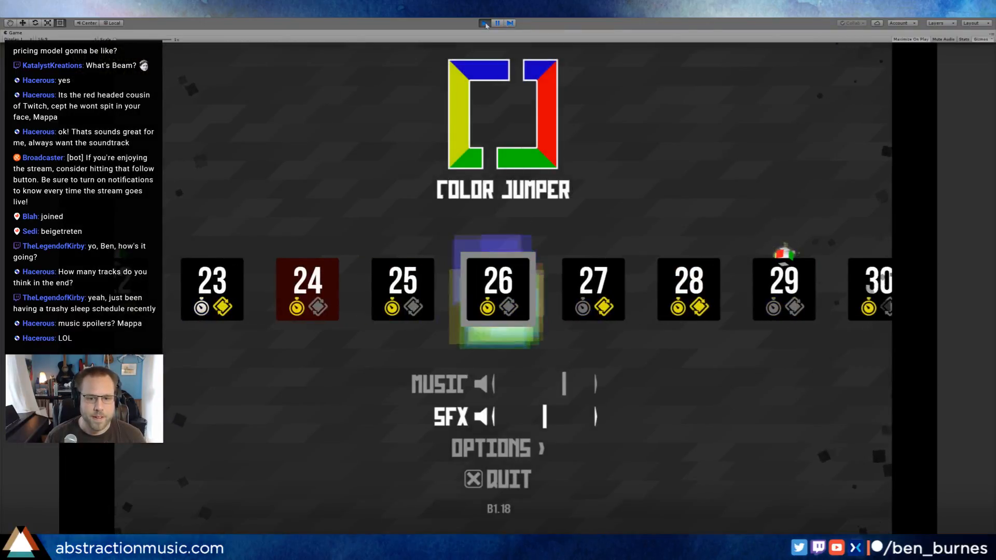
{"action": "key", "text": "Down"}
{"action": "key", "text": "Down"}
{"action": "left_click", "coordinate": [484, 23]}
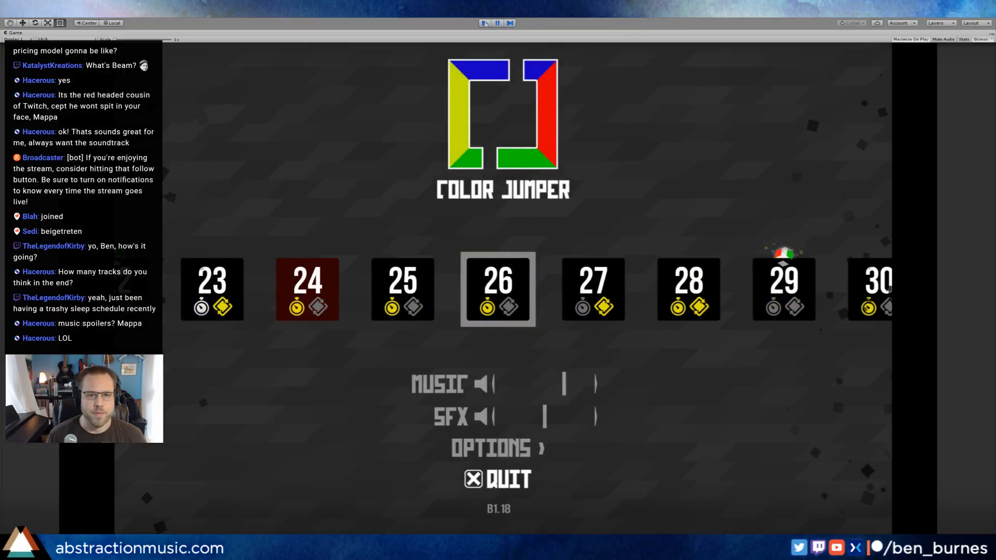
{"action": "key", "text": "alt+Tab"}
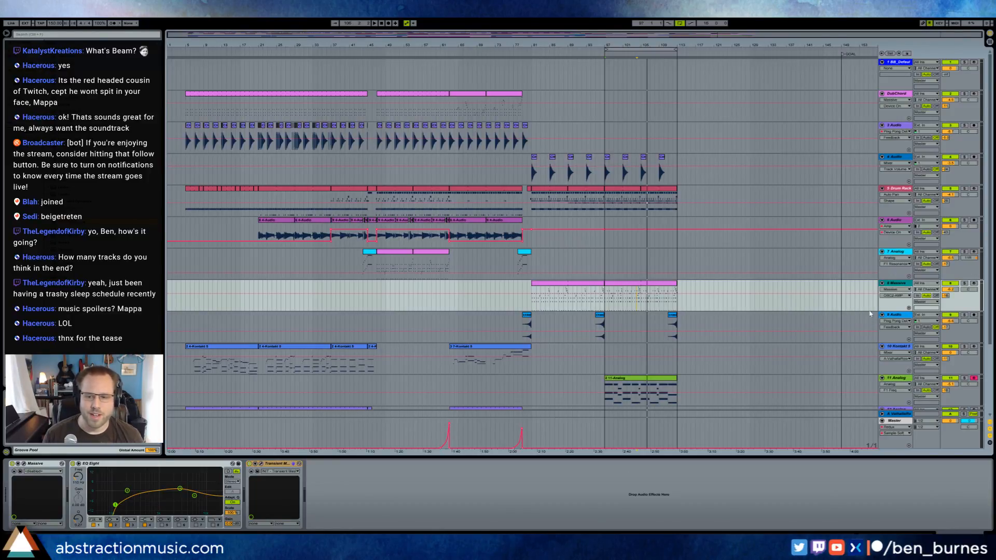
Mark the arrangement's span up to the GOAL locator, and play the track from its first clips.
{"action": "left_click_drag", "start_coordinate": [842, 273], "coordinate": [181, 265]}
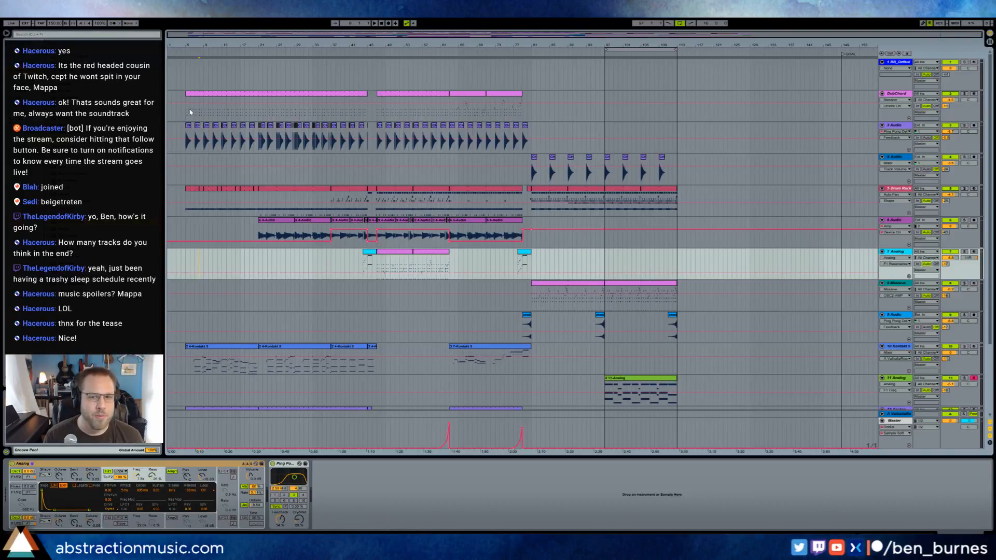
{"action": "left_click_drag", "start_coordinate": [184, 114], "coordinate": [828, 290]}
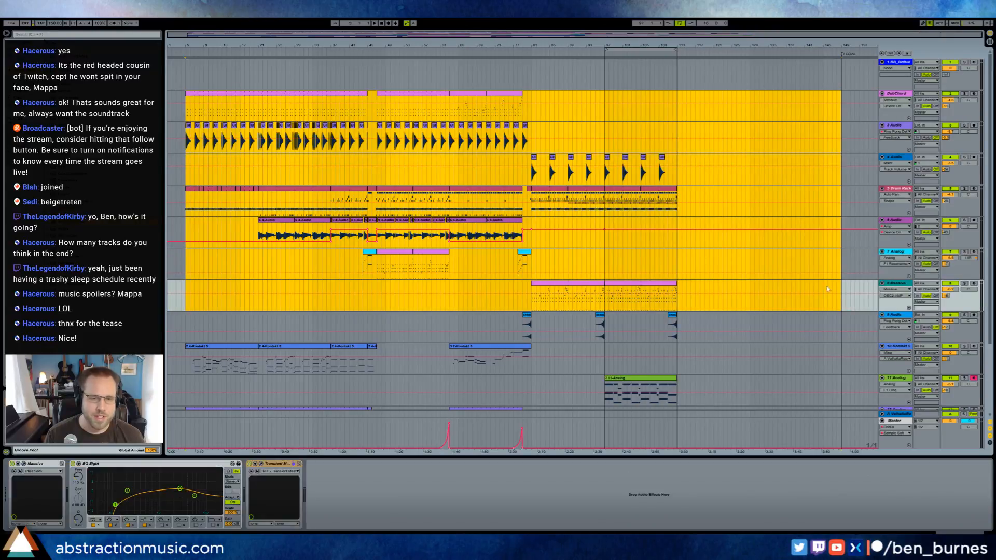
{"action": "left_click", "coordinate": [186, 256]}
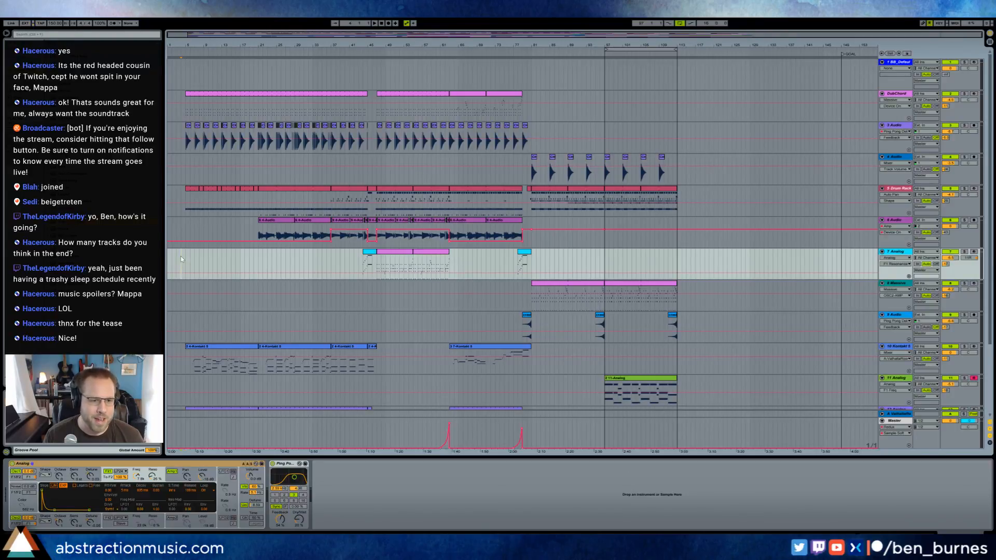
{"action": "key", "text": "space"}
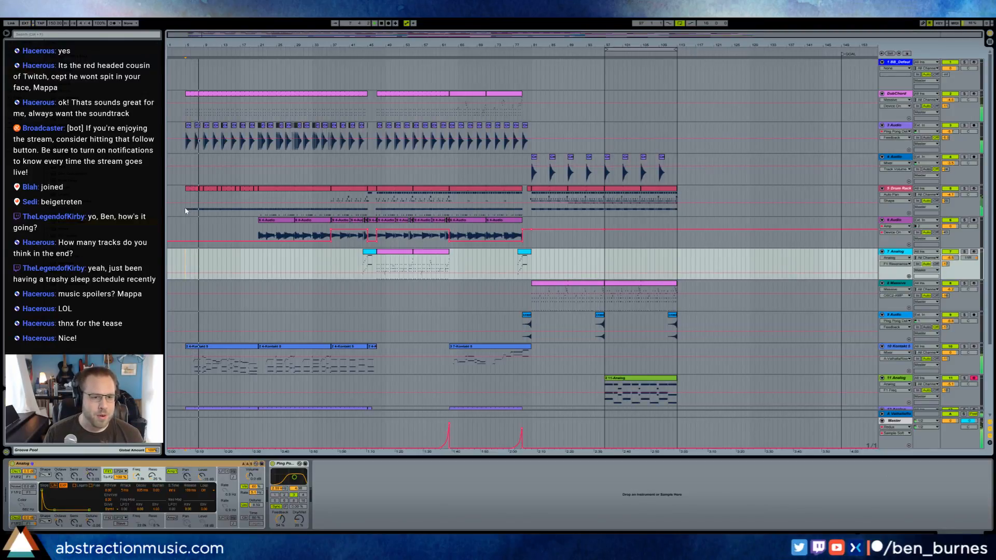
{"action": "left_click_drag", "start_coordinate": [186, 209], "coordinate": [486, 223]}
{"action": "left_click", "coordinate": [605, 207]}
{"action": "left_click", "coordinate": [533, 208]}
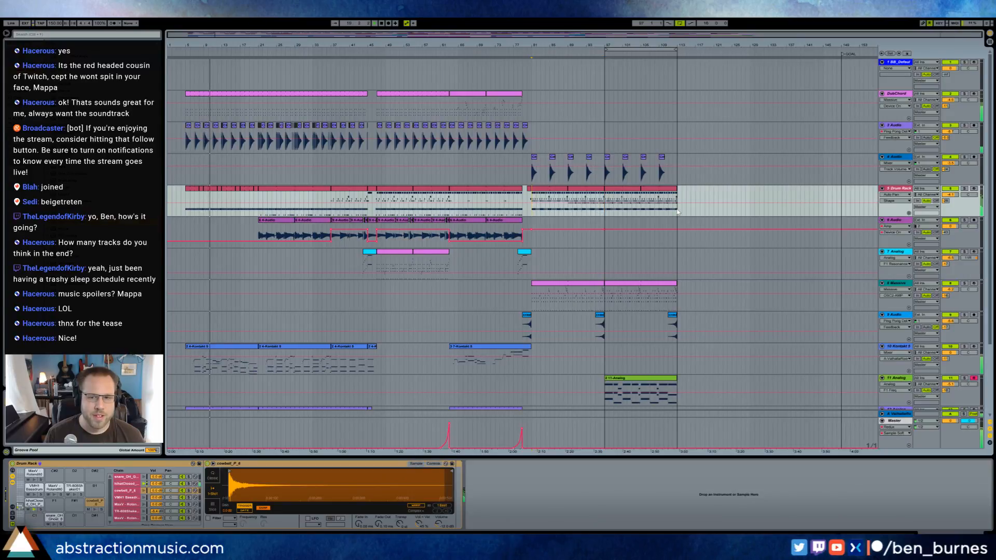
{"action": "left_click_drag", "start_coordinate": [679, 212], "coordinate": [606, 176]}
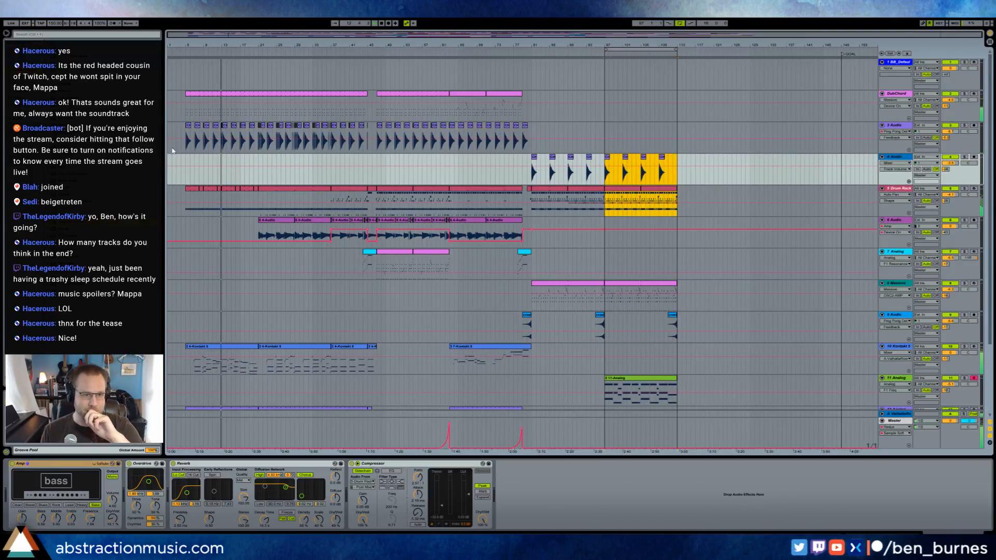
{"action": "left_click_drag", "start_coordinate": [186, 145], "coordinate": [209, 105]}
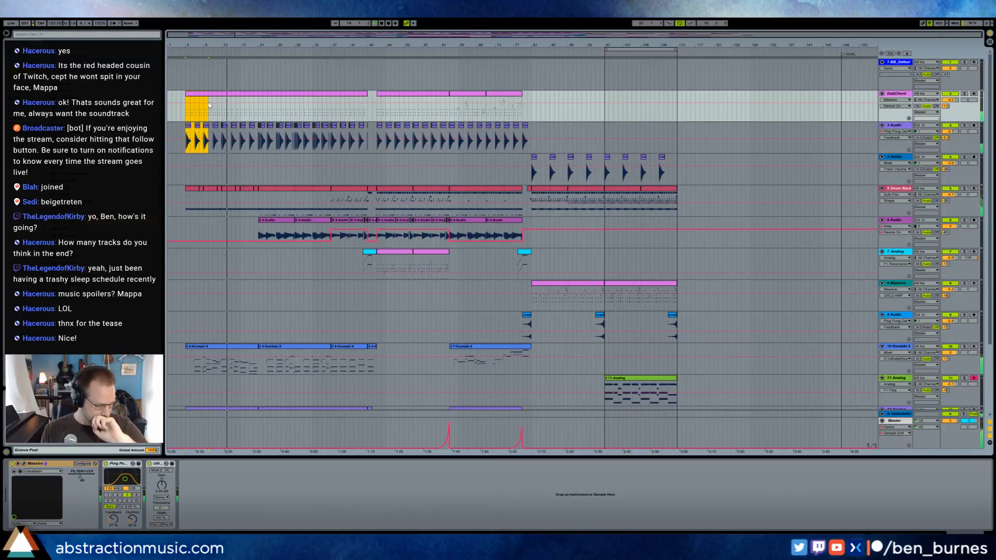
Move the GOAL locator to about bar 161 to allow a longer track.
{"action": "left_click_drag", "start_coordinate": [845, 58], "coordinate": [878, 62]}
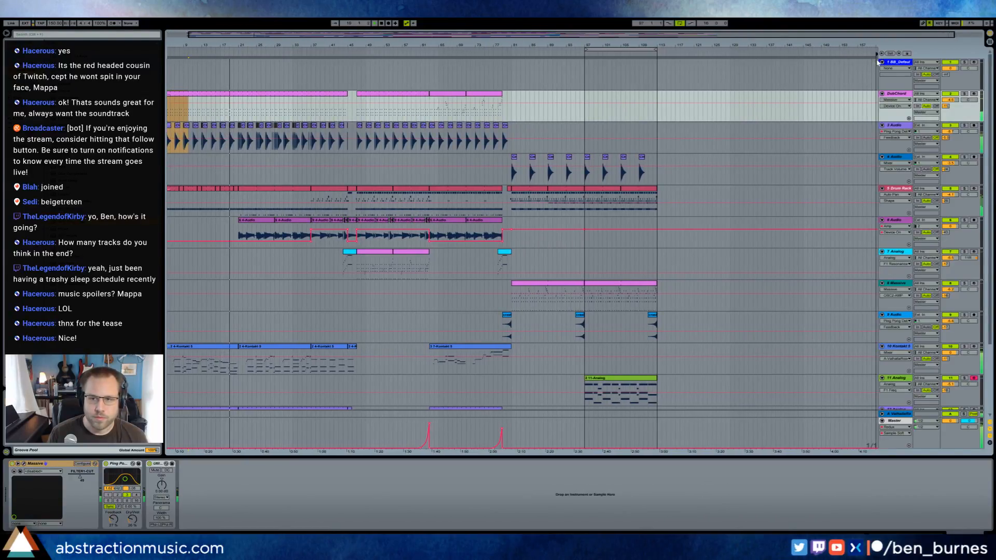
{"action": "left_click_drag", "start_coordinate": [680, 43], "coordinate": [617, 36]}
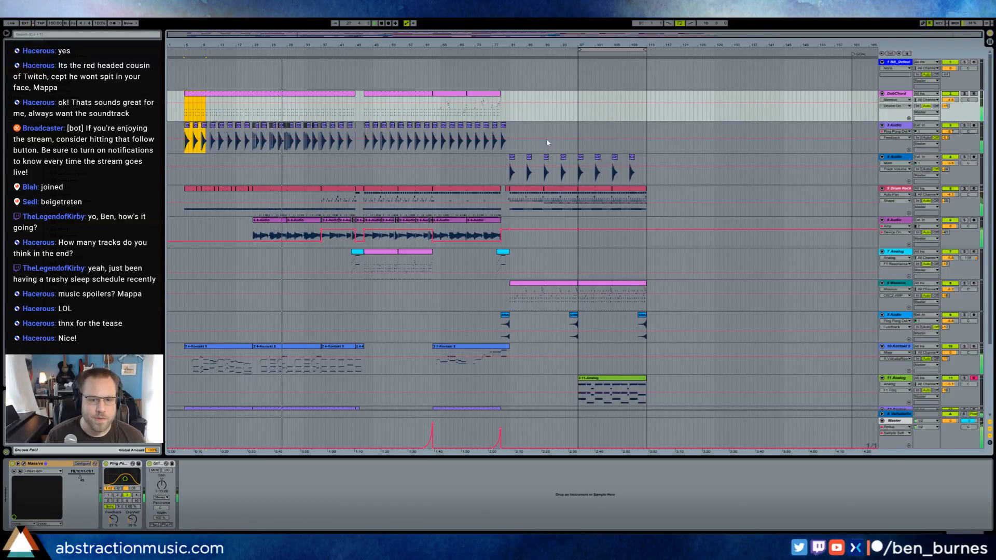
{"action": "mouse_move", "coordinate": [513, 244]}
{"action": "left_mouse_down"}
{"action": "mouse_move", "coordinate": [646, 244]}
{"action": "mouse_move", "coordinate": [507, 243]}
{"action": "left_mouse_up"}
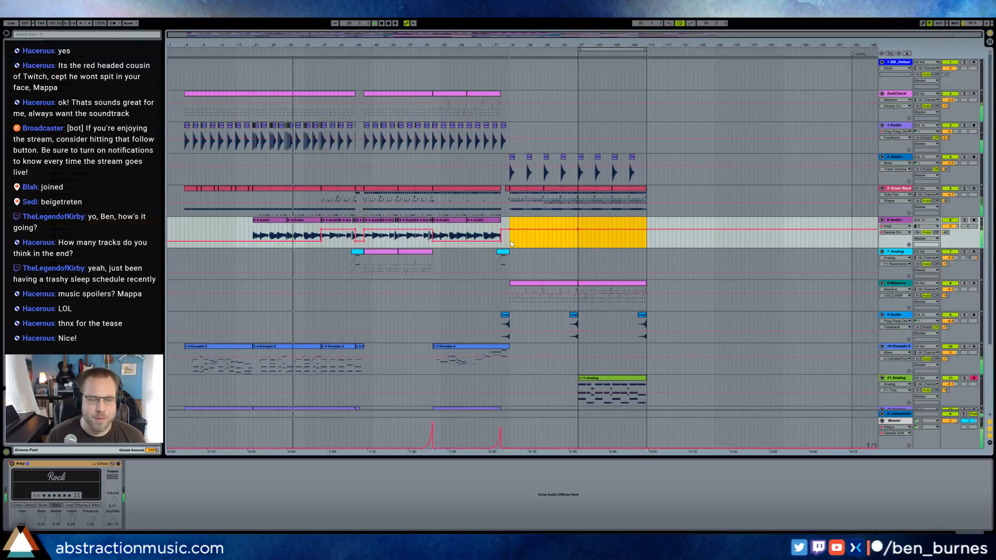
{"action": "left_click", "coordinate": [589, 245]}
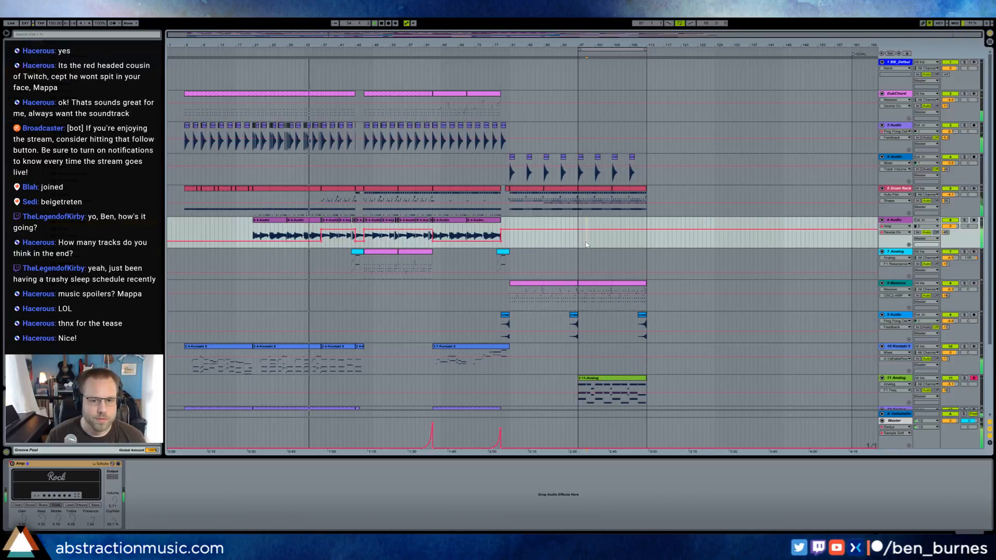
Copy the eight bars of 13 Analog that precede the first break and paste them at the end of the new section.
{"action": "scroll", "coordinate": [586, 245], "scroll_direction": "down", "scroll_amount": 3}
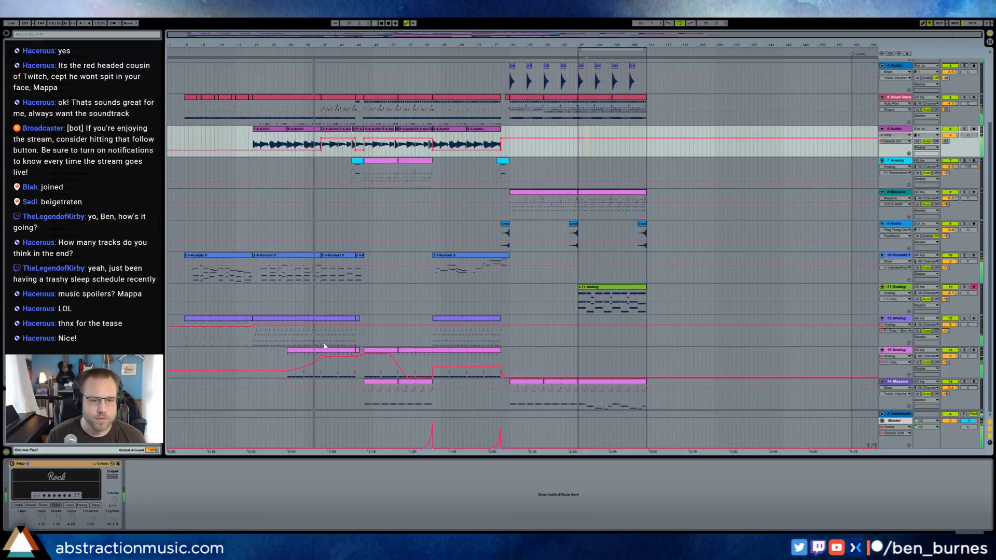
{"action": "left_click_drag", "start_coordinate": [322, 373], "coordinate": [356, 373]}
{"action": "left_click", "coordinate": [648, 362]}
{"action": "key", "text": "ctrl+v"}
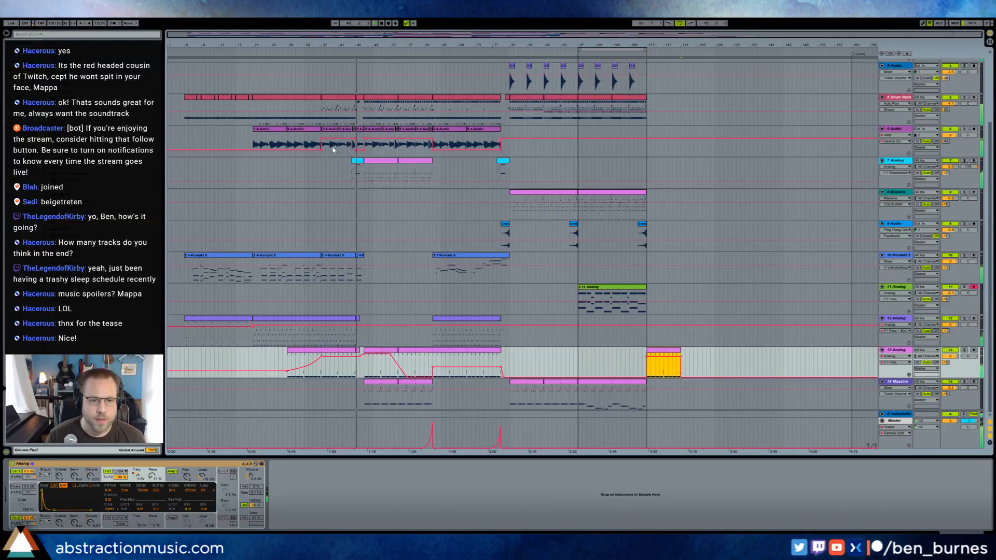
Open the 7 Analog transition clip before the first break, hide its envelope view and select all its notes.
{"action": "double_click", "coordinate": [359, 162]}
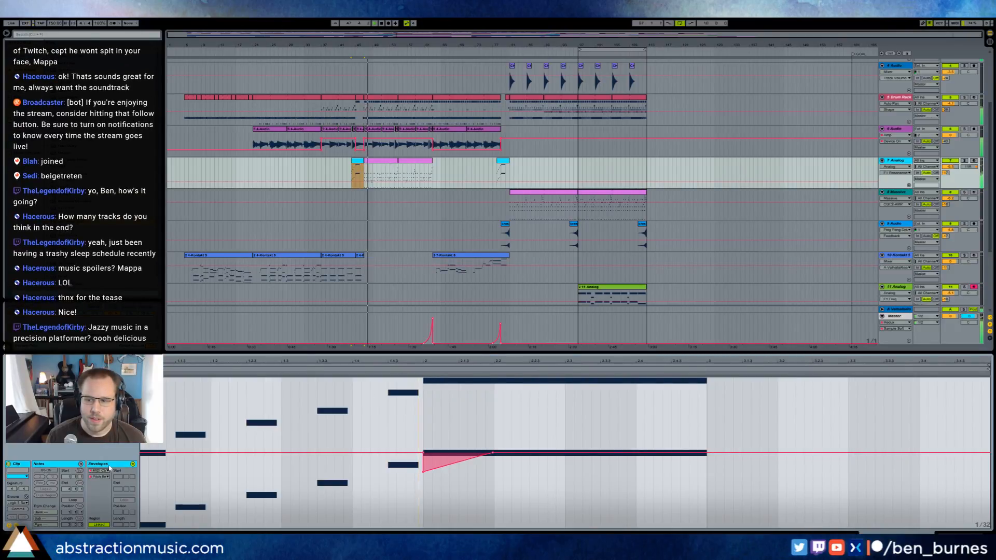
{"action": "left_click", "coordinate": [16, 525]}
{"action": "key", "text": "ctrl+a"}
{"action": "left_click_drag", "start_coordinate": [426, 419], "coordinate": [426, 424]}
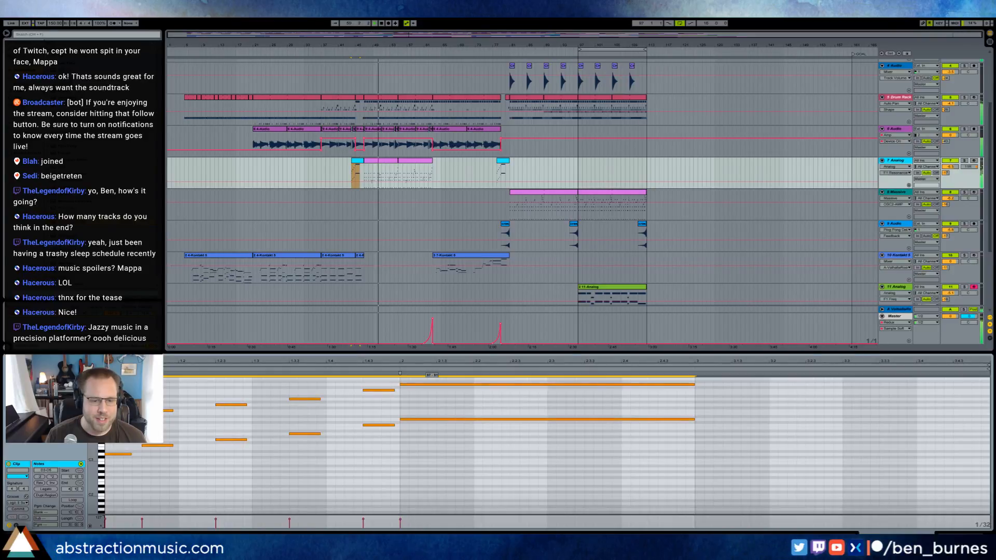
Select the second transition clip on 7 Analog and slightly lower that track's volume.
{"action": "left_click", "coordinate": [357, 168]}
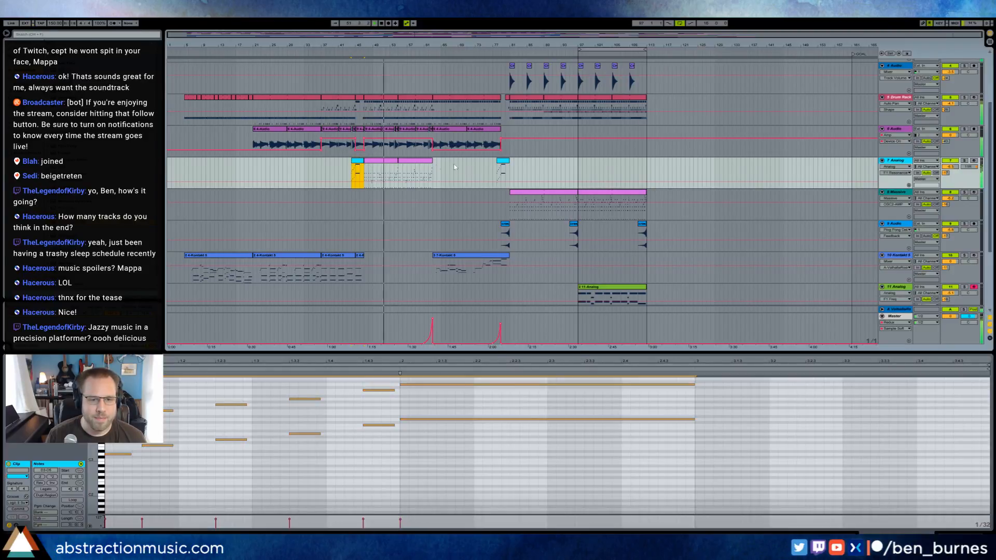
{"action": "left_click", "coordinate": [503, 162]}
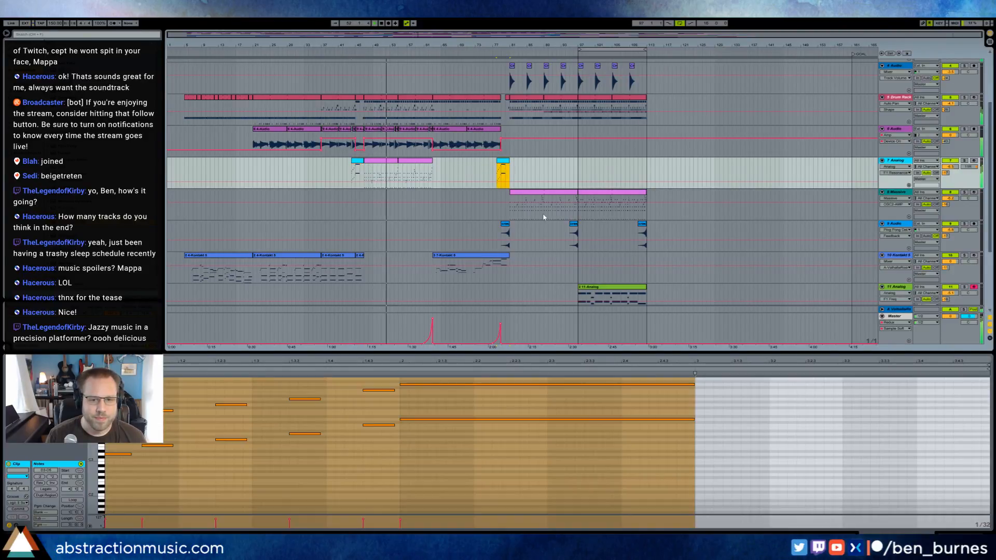
{"action": "left_click", "coordinate": [951, 531]}
{"action": "left_click_drag", "start_coordinate": [951, 167], "coordinate": [951, 170]}
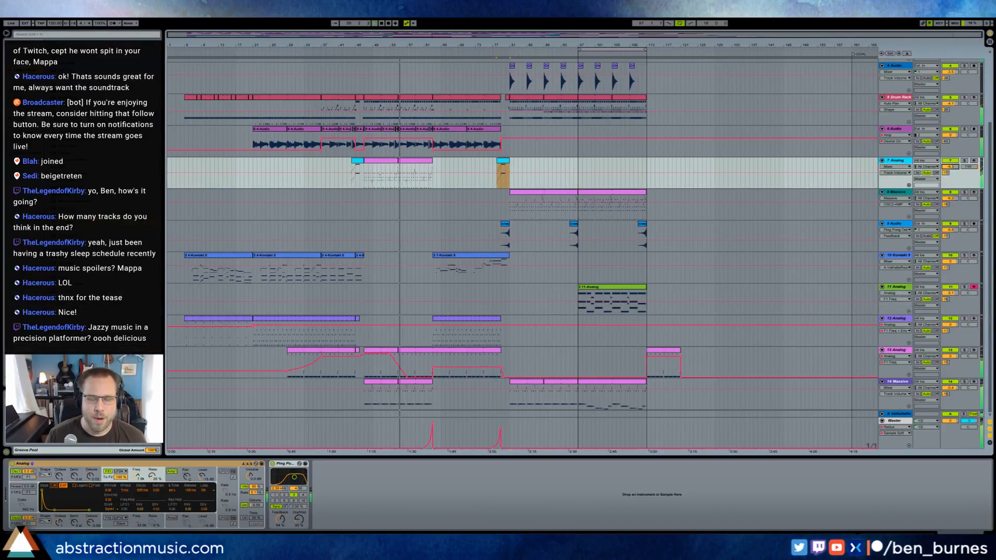
Remove the rise in the 6 Audio track's Device On automation at the end of its last clip.
{"action": "scroll", "coordinate": [667, 228], "scroll_direction": "up", "scroll_amount": 3}
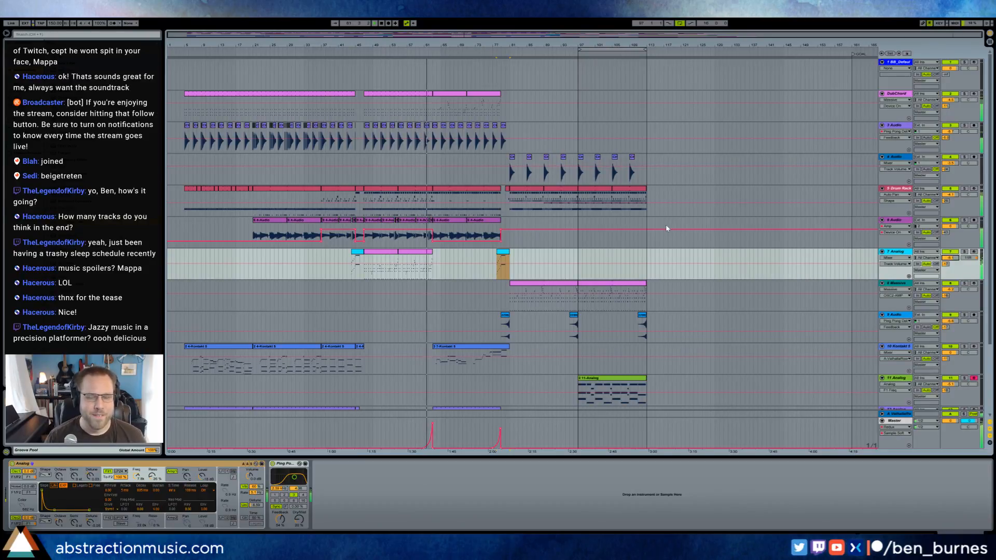
{"action": "left_click", "coordinate": [502, 234]}
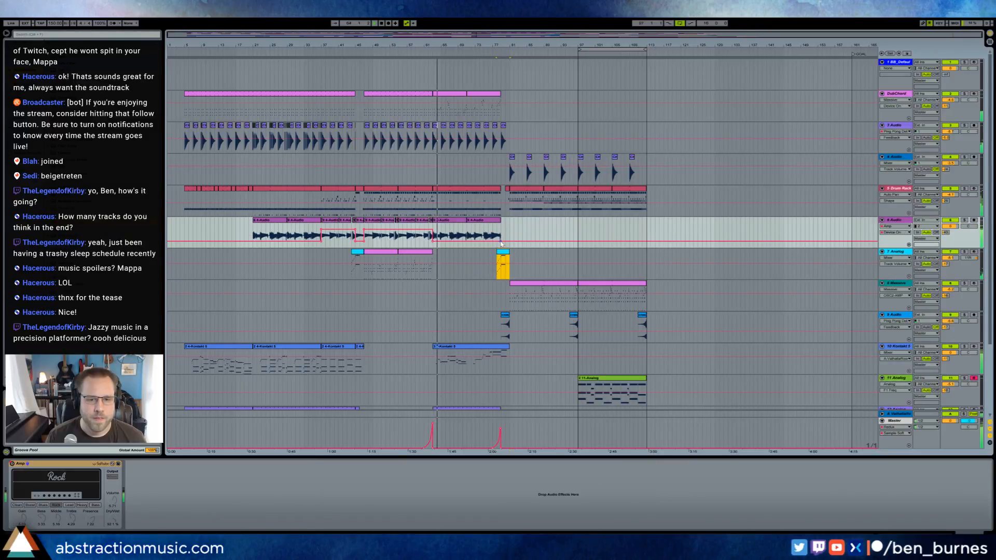
Copy a short piece of the 6 Audio track's middle section and fit it into the gap at bars 79 to 81.
{"action": "left_click_drag", "start_coordinate": [437, 43], "coordinate": [298, 145]}
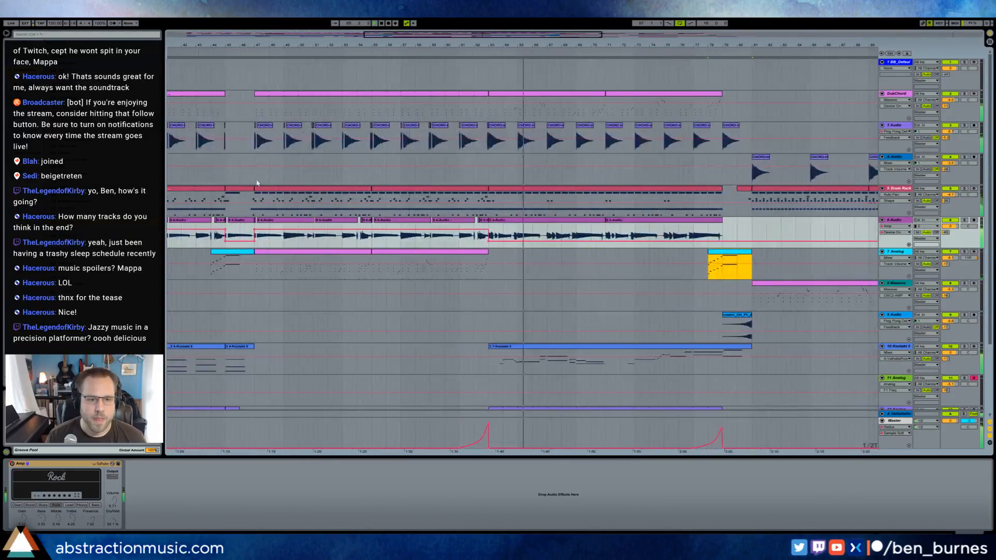
{"action": "left_click_drag", "start_coordinate": [375, 238], "coordinate": [398, 241]}
{"action": "key", "text": "ctrl+c"}
{"action": "left_click", "coordinate": [741, 227]}
{"action": "key", "text": "ctrl+v"}
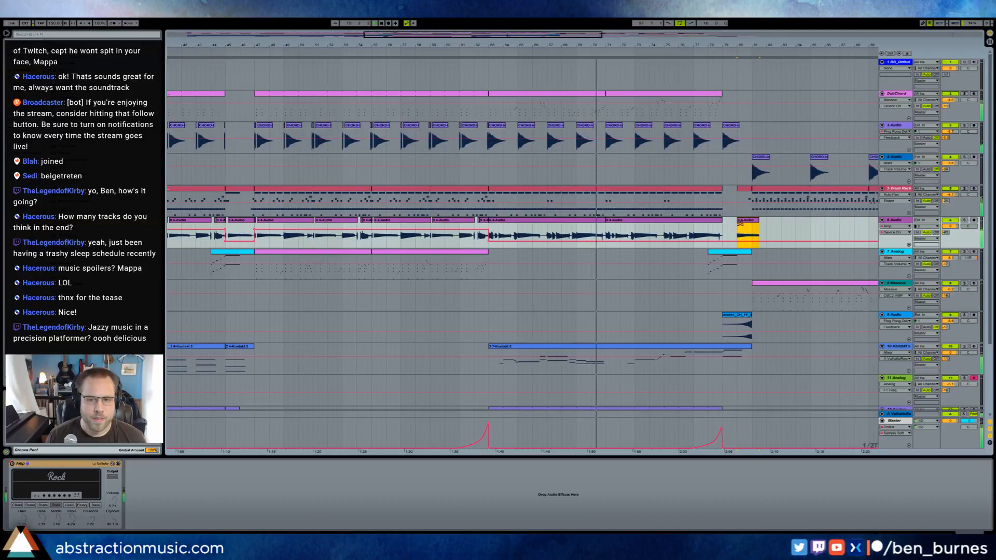
{"action": "mouse_move", "coordinate": [742, 227]}
{"action": "left_mouse_down"}
{"action": "mouse_move", "coordinate": [734, 221]}
{"action": "mouse_move", "coordinate": [752, 220]}
{"action": "left_mouse_up"}
{"action": "key", "text": "ctrl+4"}
{"action": "left_click", "coordinate": [776, 231]}
Lower the gain and frequency of the fourth EQ Eight band on the 8 Massive track.
{"action": "left_click_drag", "start_coordinate": [805, 45], "coordinate": [525, 27]}
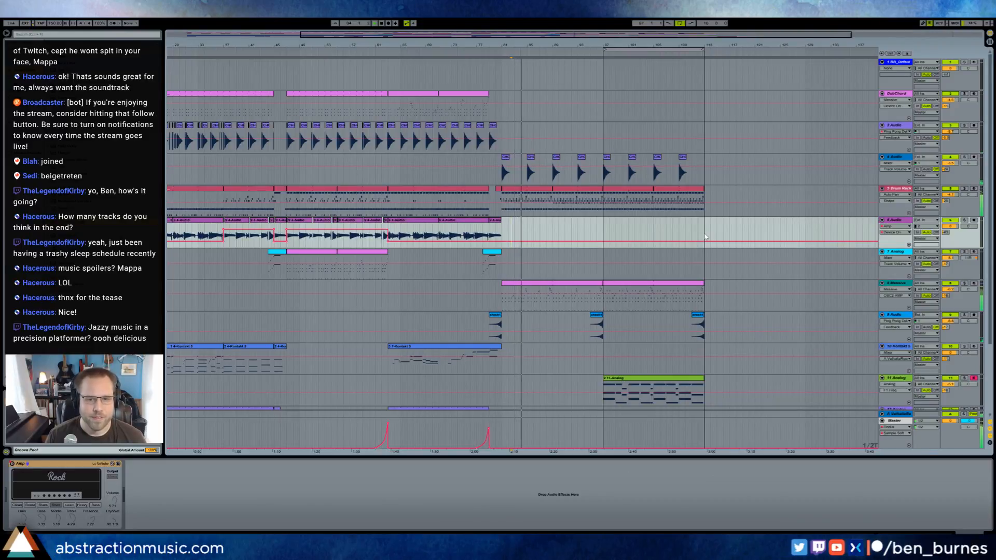
{"action": "left_click", "coordinate": [582, 286]}
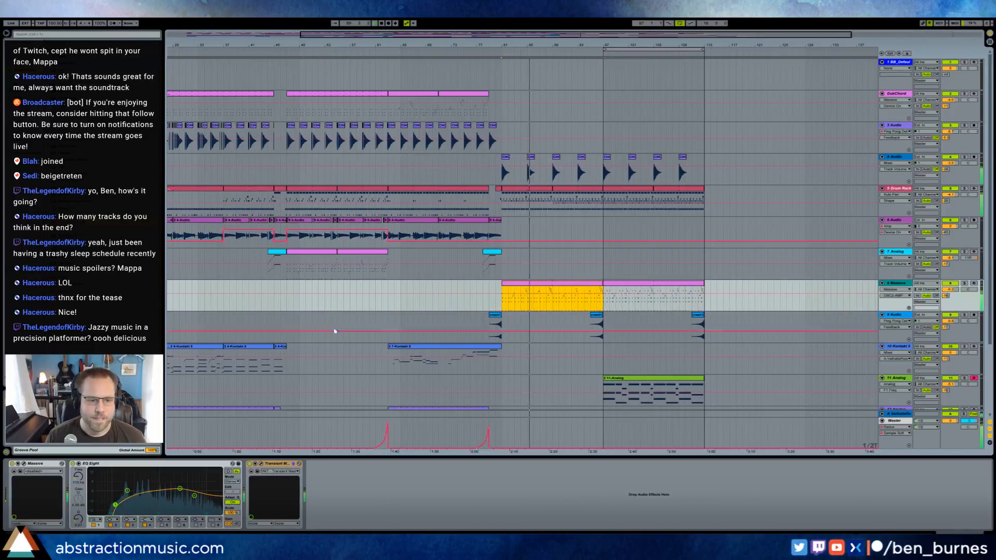
{"action": "mouse_move", "coordinate": [192, 496]}
{"action": "left_mouse_down"}
{"action": "mouse_move", "coordinate": [191, 506]}
{"action": "mouse_move", "coordinate": [192, 494]}
{"action": "mouse_move", "coordinate": [175, 502]}
{"action": "left_mouse_up"}
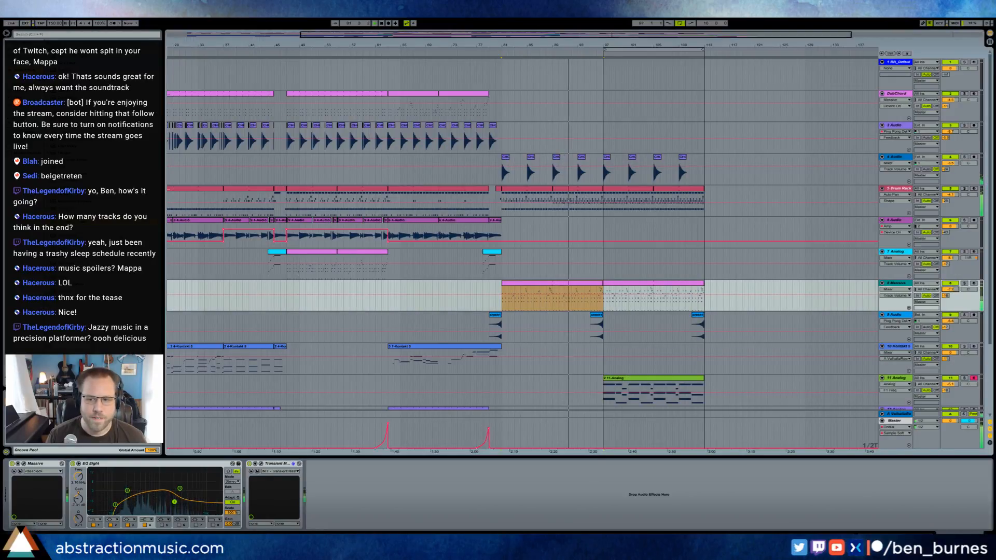
{"action": "left_click_drag", "start_coordinate": [654, 45], "coordinate": [506, 77]}
{"action": "key", "text": "minus"}
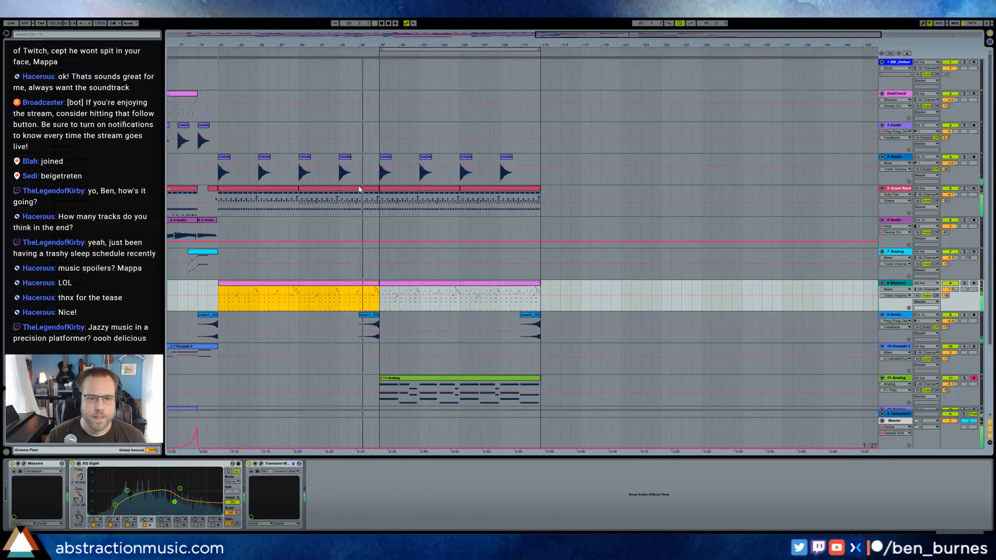
Raise the last six low notes before bar 8 in the final 14 Massive clip to the pitch of the notes that follow.
{"action": "left_click", "coordinate": [359, 189]}
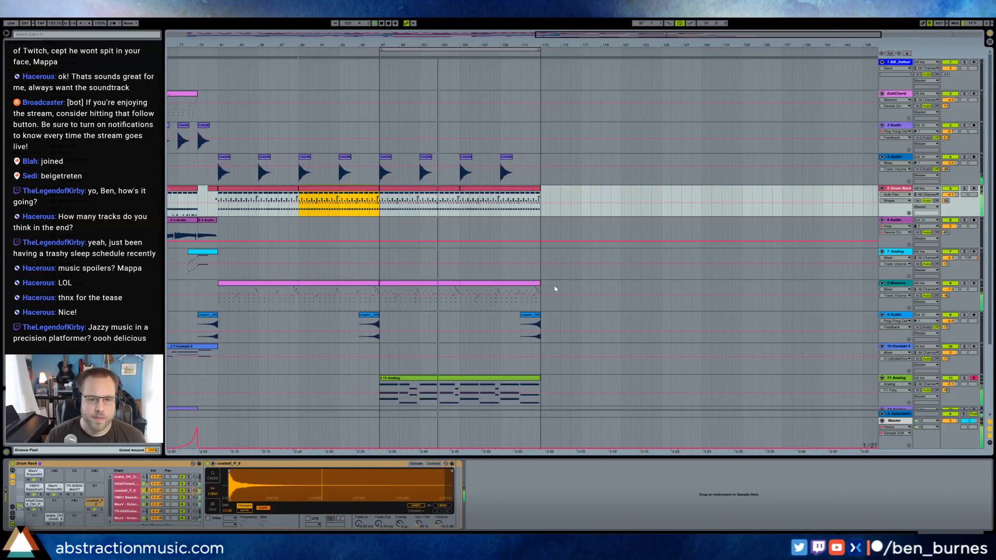
{"action": "scroll", "coordinate": [551, 374], "scroll_direction": "down", "scroll_amount": 4}
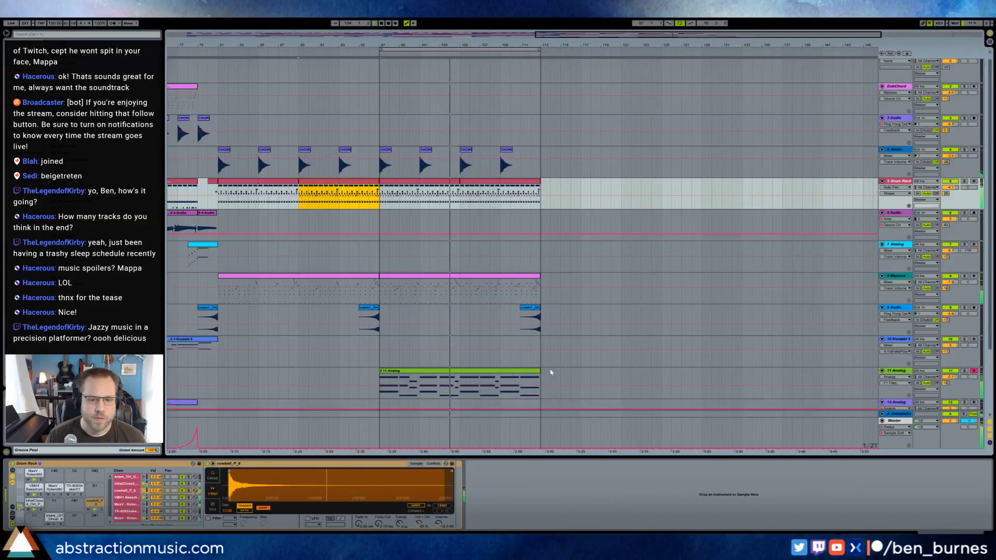
{"action": "double_click", "coordinate": [456, 383]}
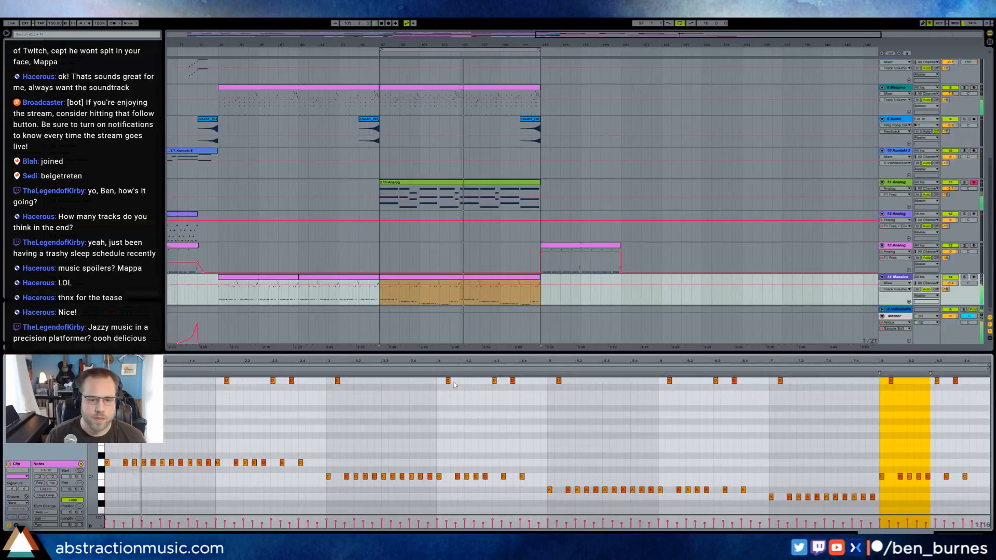
{"action": "left_click", "coordinate": [801, 487]}
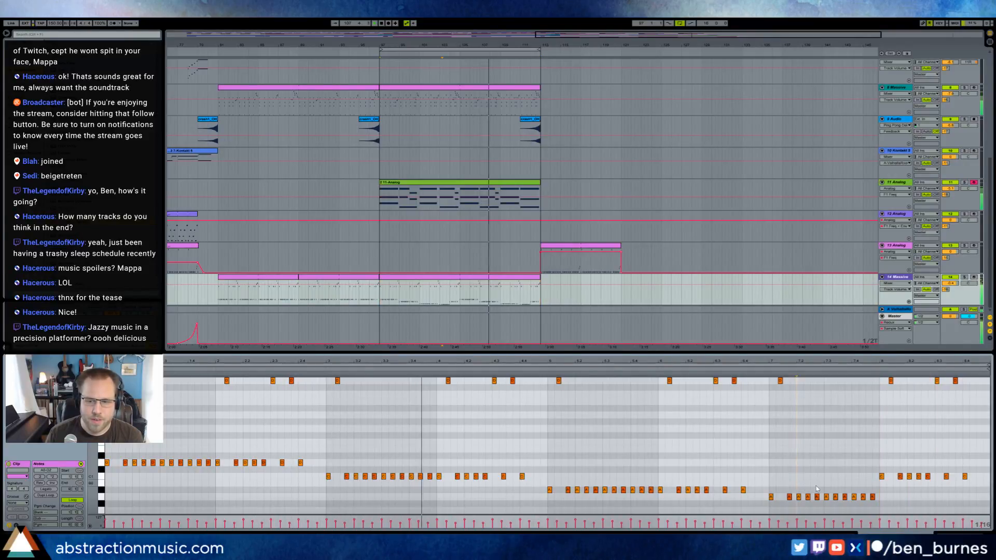
{"action": "left_click_drag", "start_coordinate": [825, 486], "coordinate": [872, 502]}
{"action": "key", "text": "Up"}
{"action": "key", "text": "Up"}
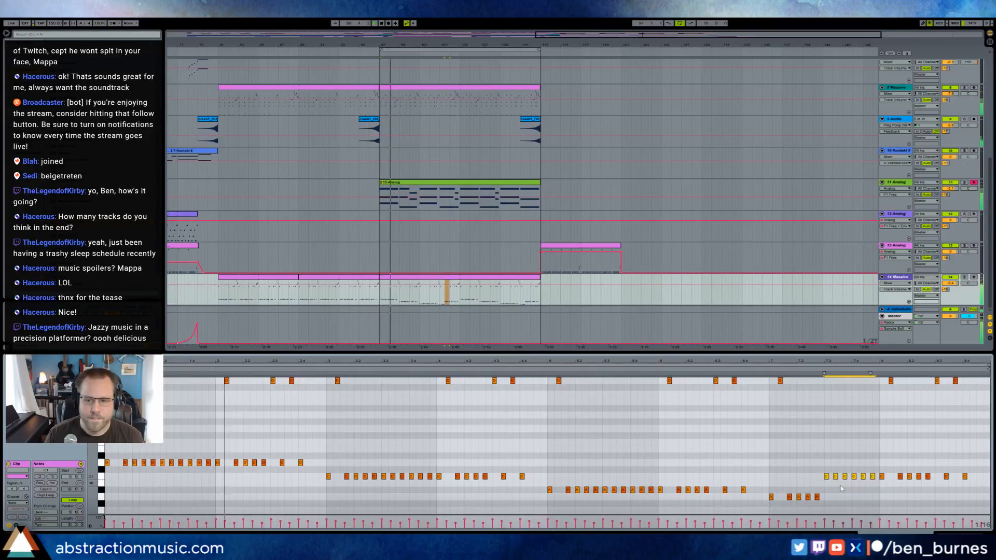
Show the 11 Analog track's devices and turn off the arrangement loop.
{"action": "left_click", "coordinate": [523, 192]}
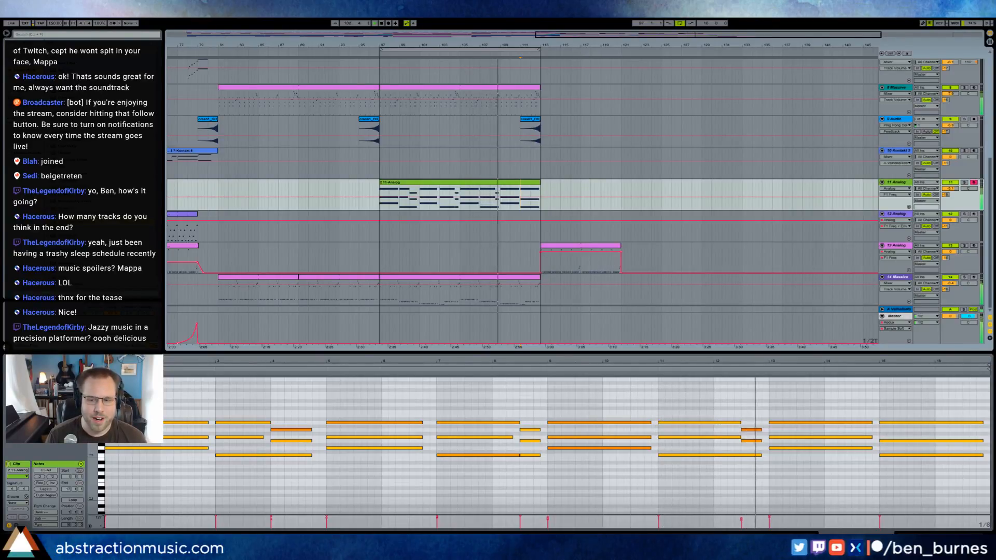
{"action": "key", "text": "shift+Tab"}
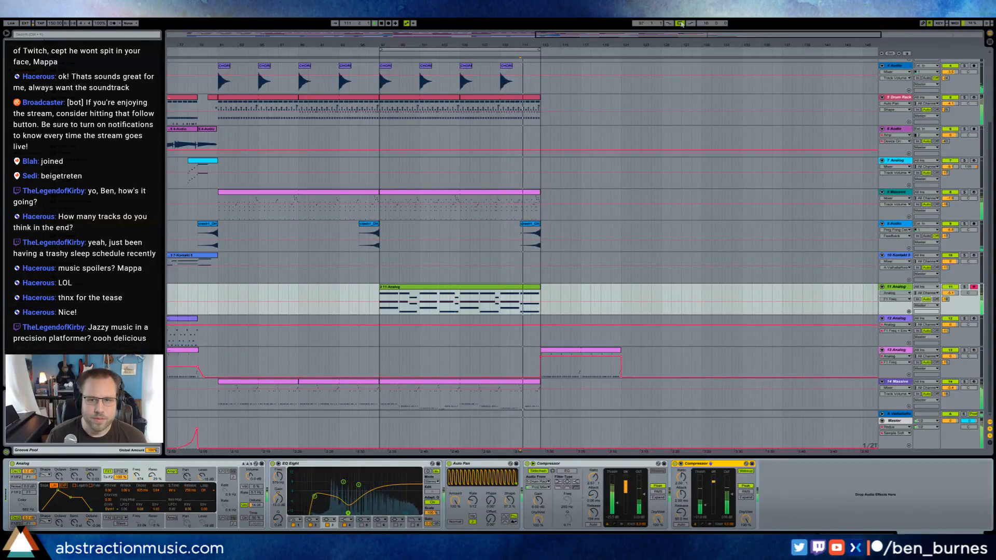
{"action": "left_click", "coordinate": [681, 23]}
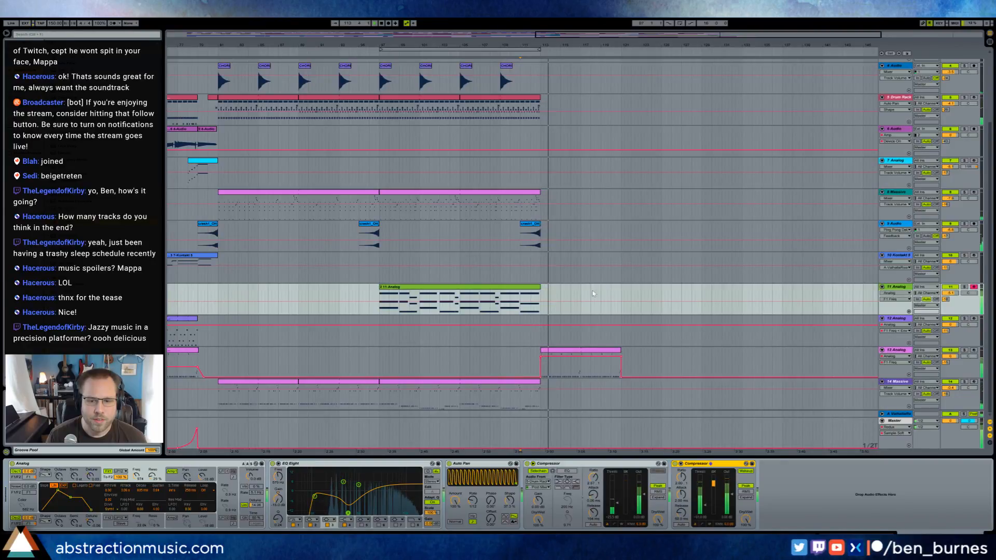
Show the on/off MIDI controller envelope of the 11 Analog clip and draw it at its minimum across the clip.
{"action": "double_click", "coordinate": [538, 288]}
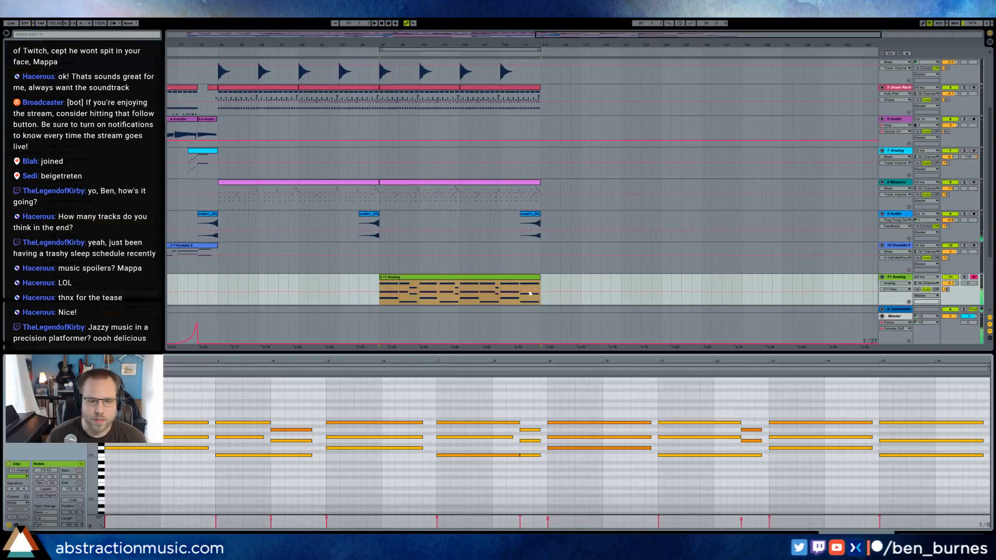
{"action": "left_click", "coordinate": [16, 525]}
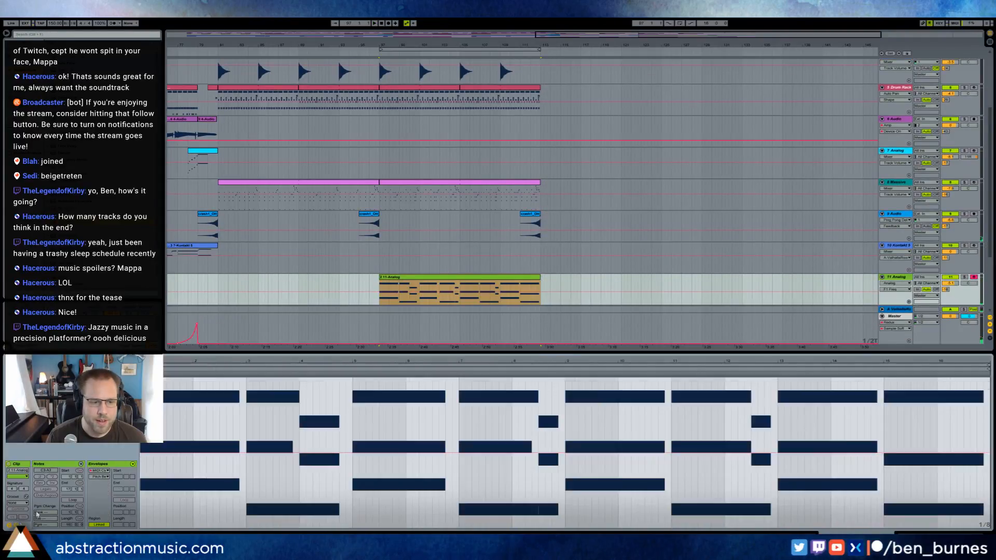
{"action": "left_click", "coordinate": [102, 478]}
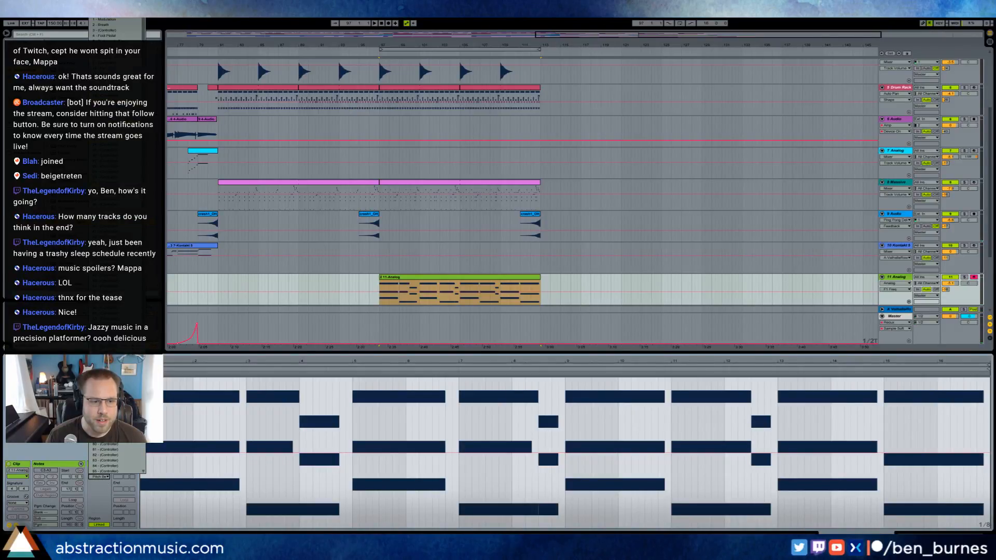
{"action": "left_click", "coordinate": [105, 358]}
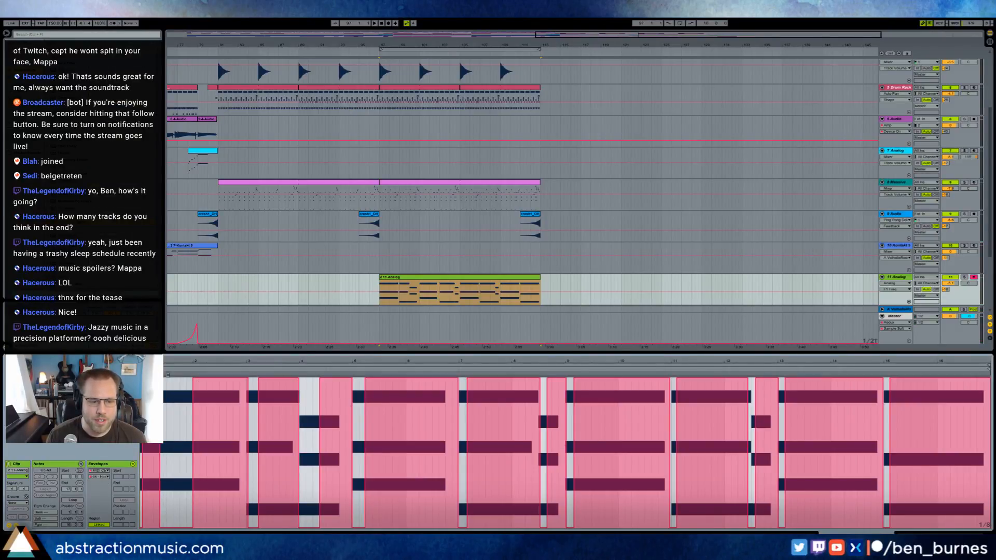
{"action": "left_click_drag", "start_coordinate": [176, 526], "coordinate": [986, 527]}
{"action": "key", "text": "shift+Tab"}
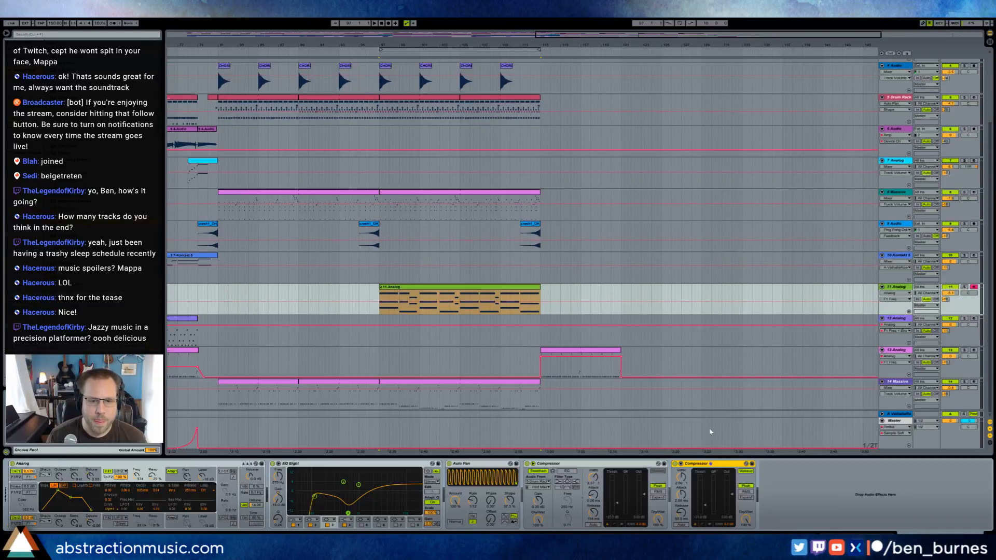
Play from near the end of the 11 Analog clip into the pasted 13 Analog part and stop playback.
{"action": "key", "text": "space"}
{"action": "left_click", "coordinate": [521, 301]}
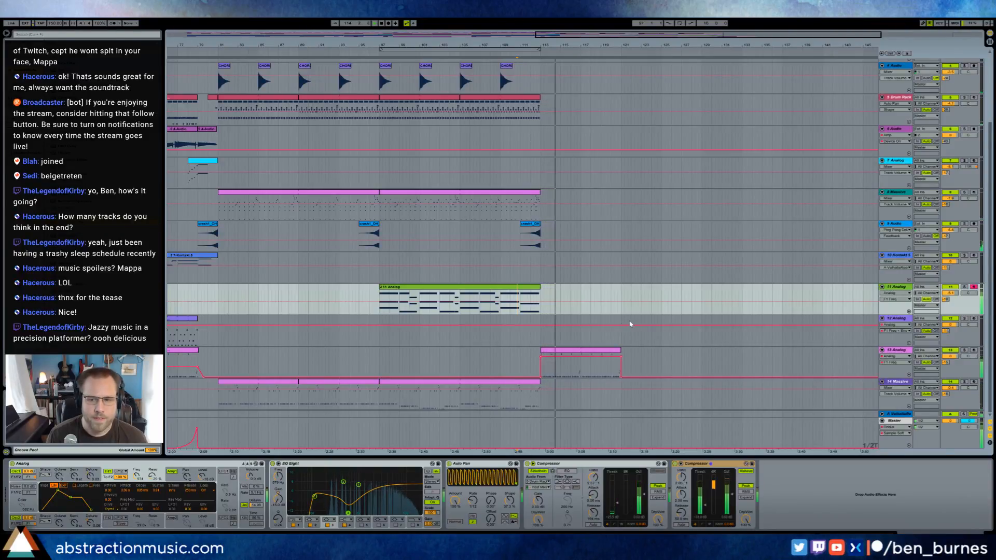
{"action": "left_click", "coordinate": [520, 306]}
{"action": "key", "text": "space"}
{"action": "key", "text": "space"}
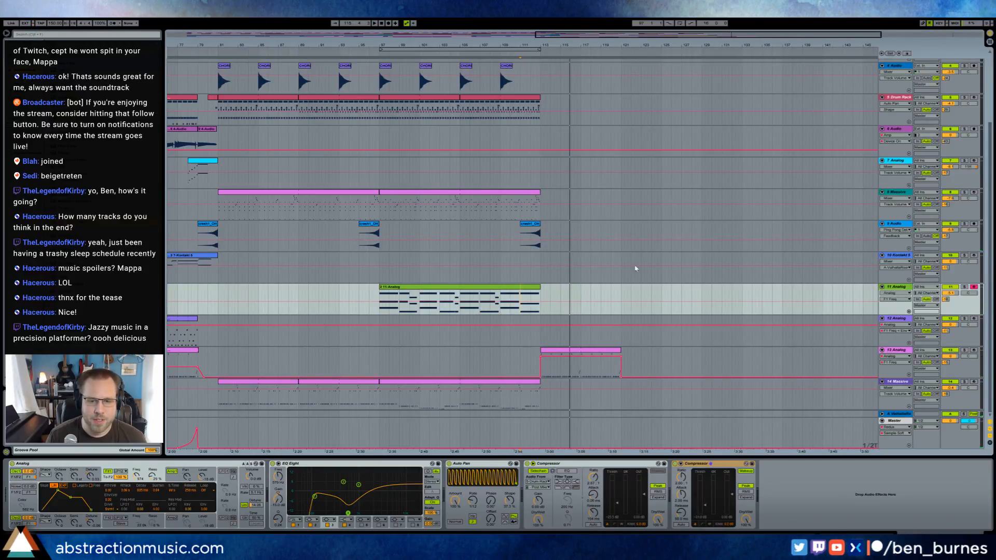
Copy the 11 Analog clip to the first track, starting at bar 113 after the new section.
{"action": "left_click_drag", "start_coordinate": [629, 36], "coordinate": [629, 32]}
{"action": "scroll", "coordinate": [614, 211], "scroll_direction": "up", "scroll_amount": 3}
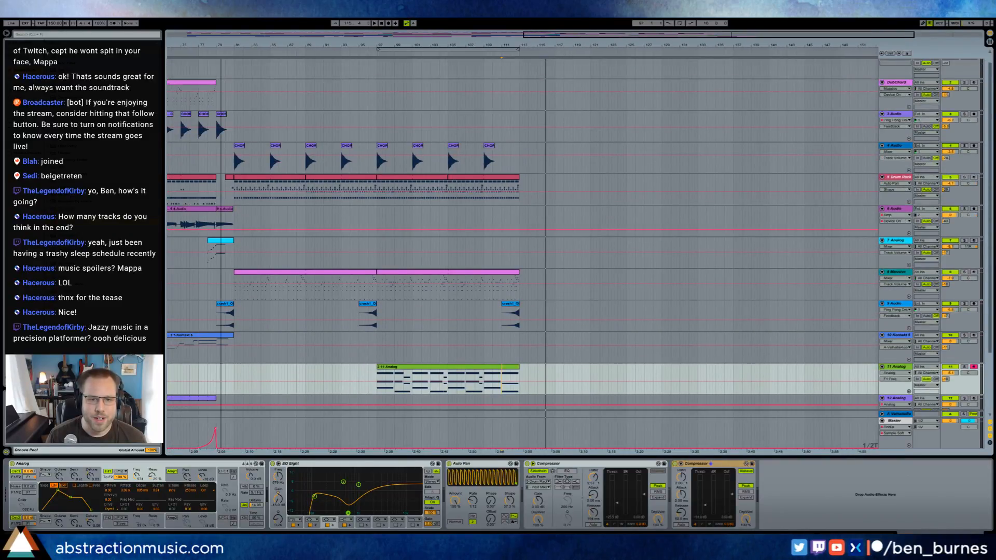
{"action": "left_click_drag", "start_coordinate": [629, 36], "coordinate": [629, 25]}
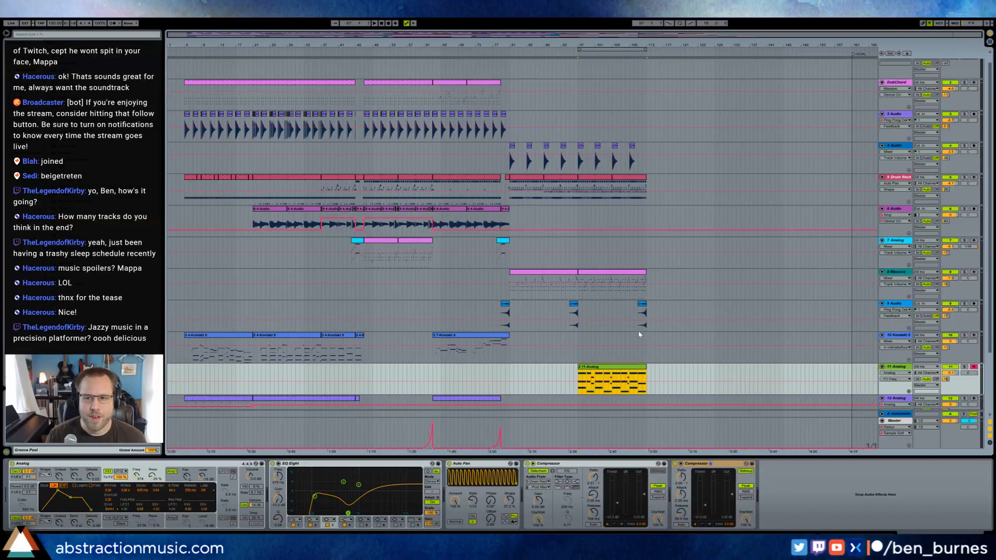
{"action": "scroll", "coordinate": [639, 335], "scroll_direction": "up", "scroll_amount": 1}
{"action": "left_click_drag", "start_coordinate": [615, 383], "coordinate": [683, 76]}
Transpose all notes of the copied clip down one octave and play the result.
{"action": "double_click", "coordinate": [683, 76]}
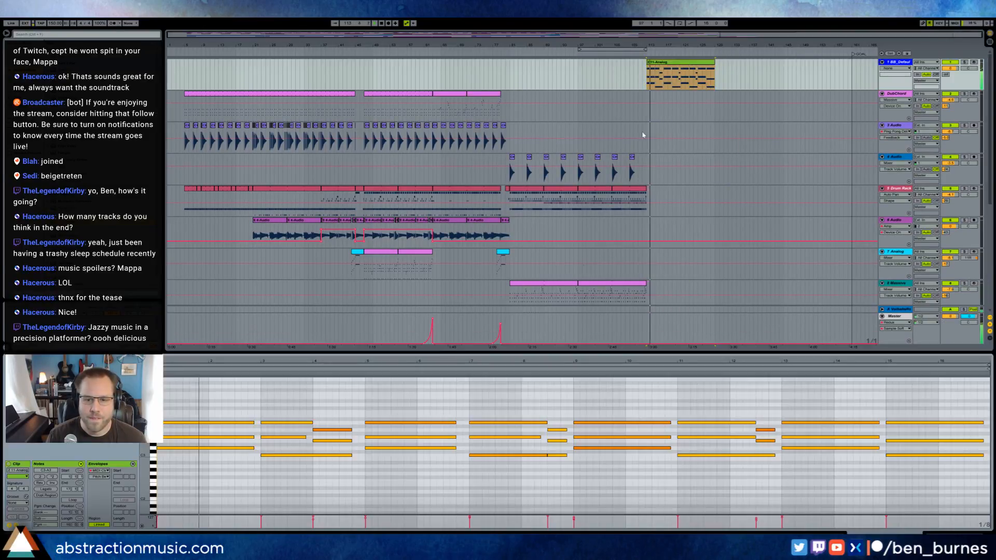
{"action": "key", "text": "shift+Down"}
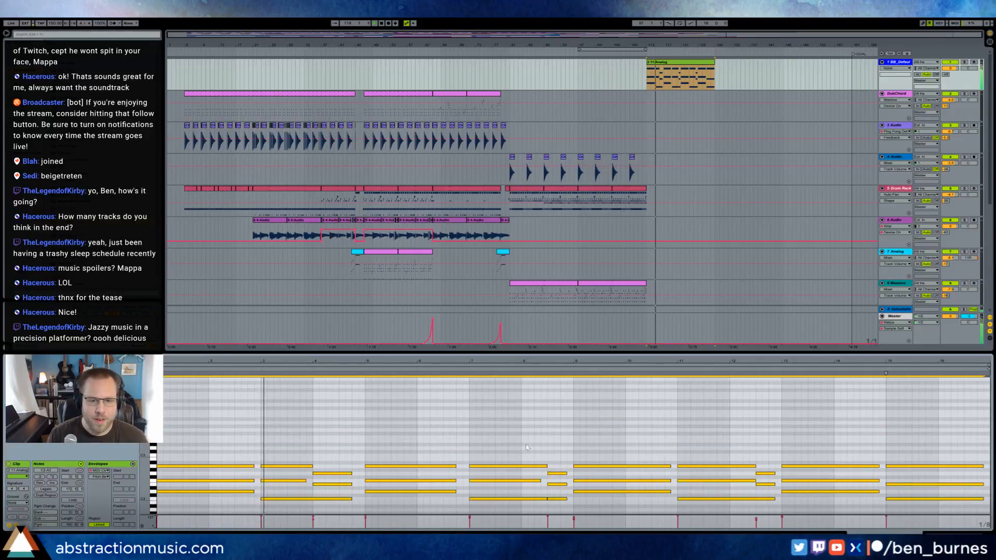
{"action": "mouse_move", "coordinate": [298, 466]}
{"action": "left_mouse_down"}
{"action": "mouse_move", "coordinate": [298, 490]}
{"action": "mouse_move", "coordinate": [297, 455]}
{"action": "mouse_move", "coordinate": [294, 465]}
{"action": "left_mouse_up"}
{"action": "key", "text": "space"}
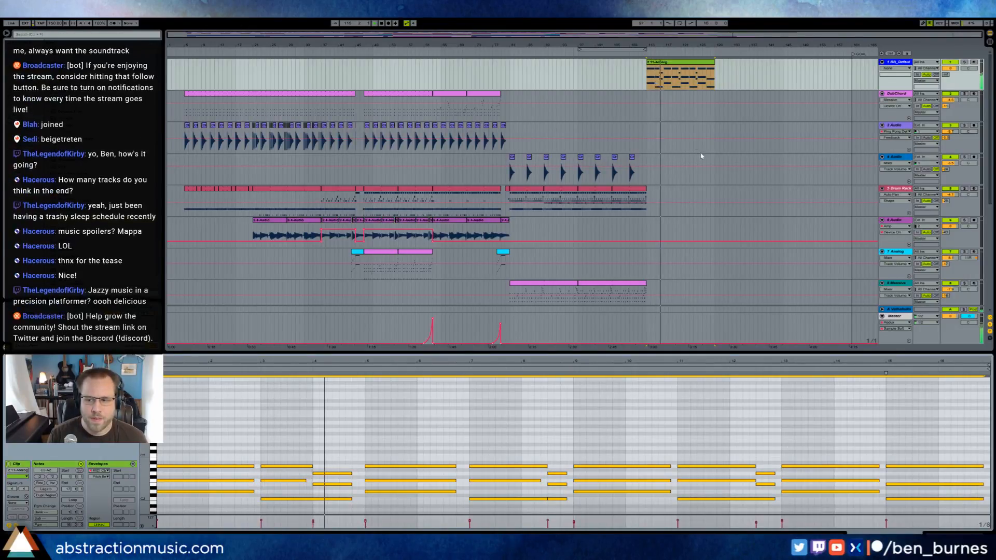
Extend the pasted 13 Analog part to sixteen bars and lower its filter frequency automation across the whole part.
{"action": "scroll", "coordinate": [690, 208], "scroll_direction": "down", "scroll_amount": 5}
{"action": "scroll", "coordinate": [676, 266], "scroll_direction": "down", "scroll_amount": 1}
{"action": "left_click_drag", "start_coordinate": [680, 268], "coordinate": [714, 267]}
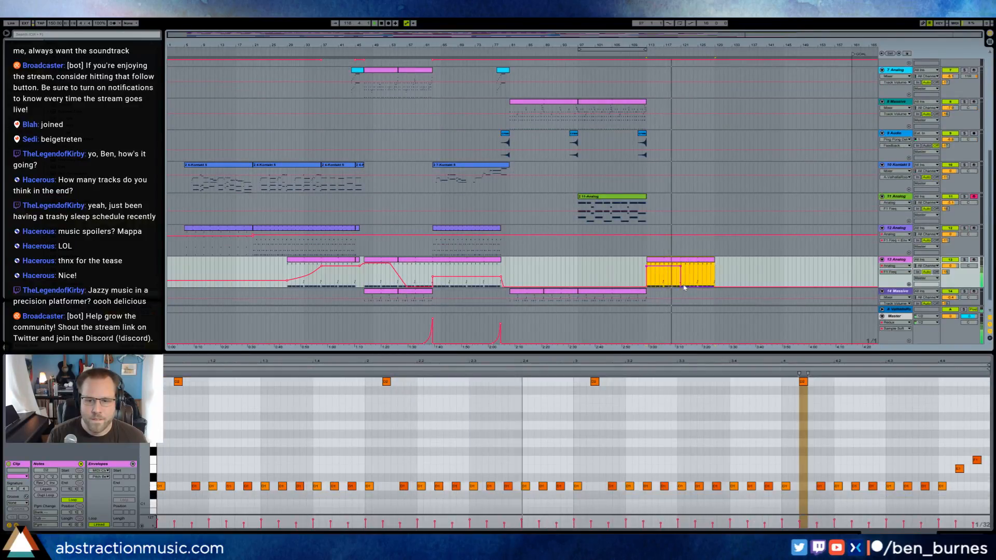
{"action": "left_click_drag", "start_coordinate": [682, 266], "coordinate": [648, 267]}
{"action": "left_click", "coordinate": [647, 267]}
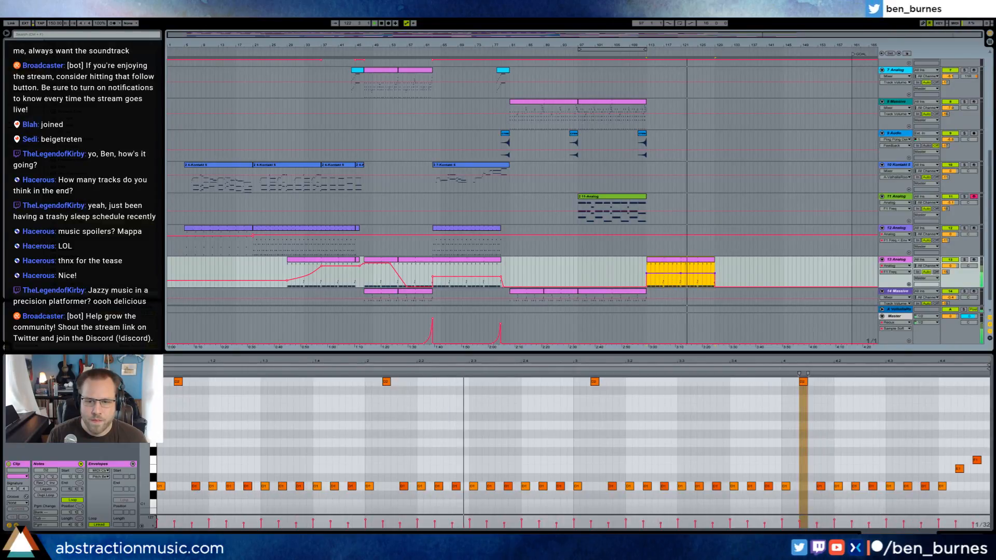
Raise the 13 Analog filter frequency automation across the pasted part with a short ramp into bar 113, and loop those sixteen bars.
{"action": "left_click", "coordinate": [716, 287]}
{"action": "left_click", "coordinate": [641, 287]}
{"action": "left_click", "coordinate": [646, 287]}
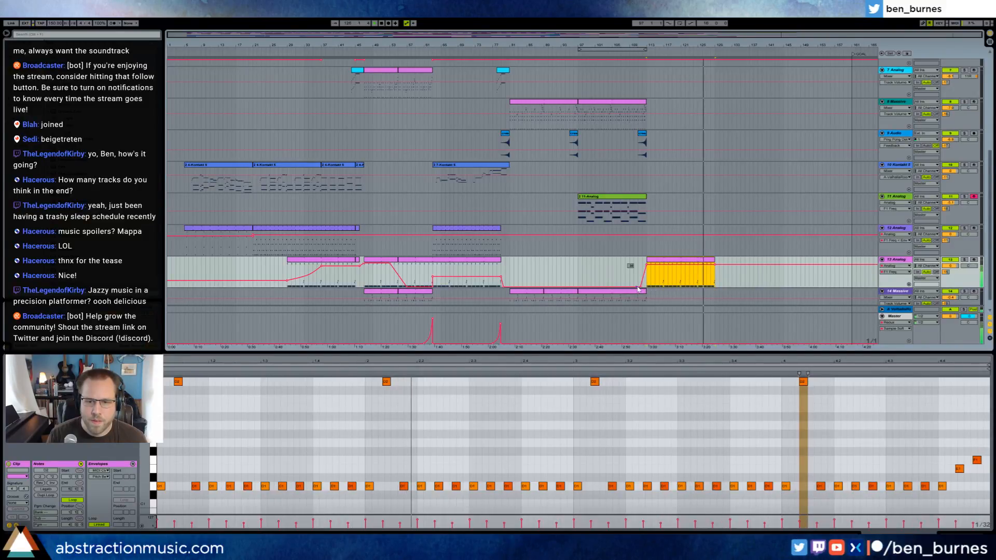
{"action": "key", "text": "ctrl+l"}
Copy the last eight bars of 3 Audio hits to bar 113 and repeat them to fill the sixteen-bar section.
{"action": "scroll", "coordinate": [721, 167], "scroll_direction": "up", "scroll_amount": 5}
{"action": "scroll", "coordinate": [720, 167], "scroll_direction": "up", "scroll_amount": 2}
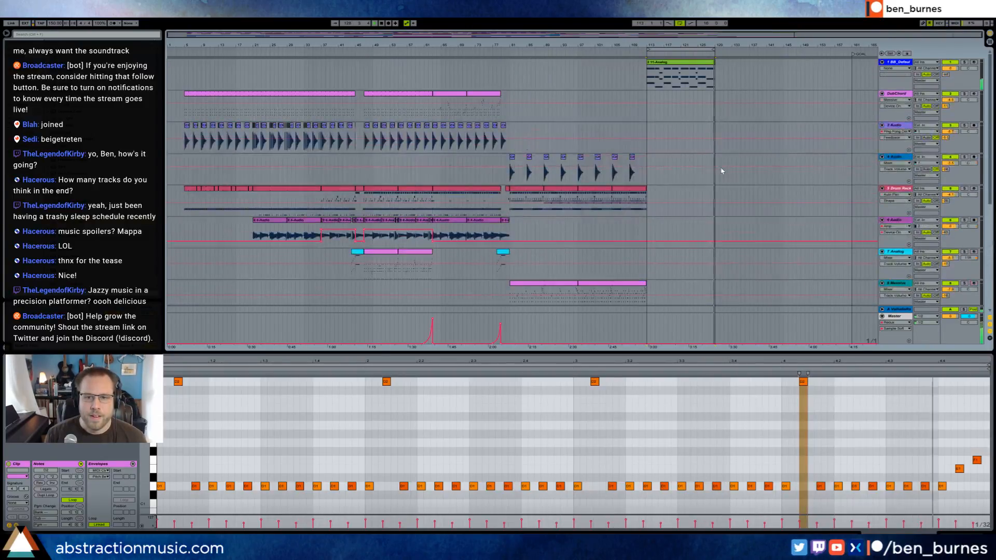
{"action": "left_click_drag", "start_coordinate": [511, 133], "coordinate": [480, 133]}
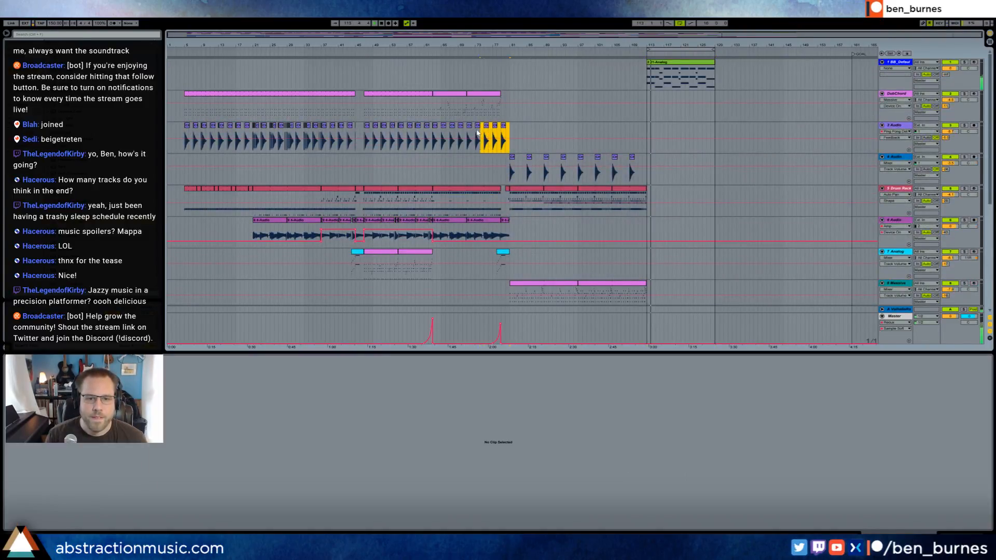
{"action": "left_click", "coordinate": [476, 133]}
{"action": "left_click", "coordinate": [647, 128]}
{"action": "key", "text": "ctrl+v"}
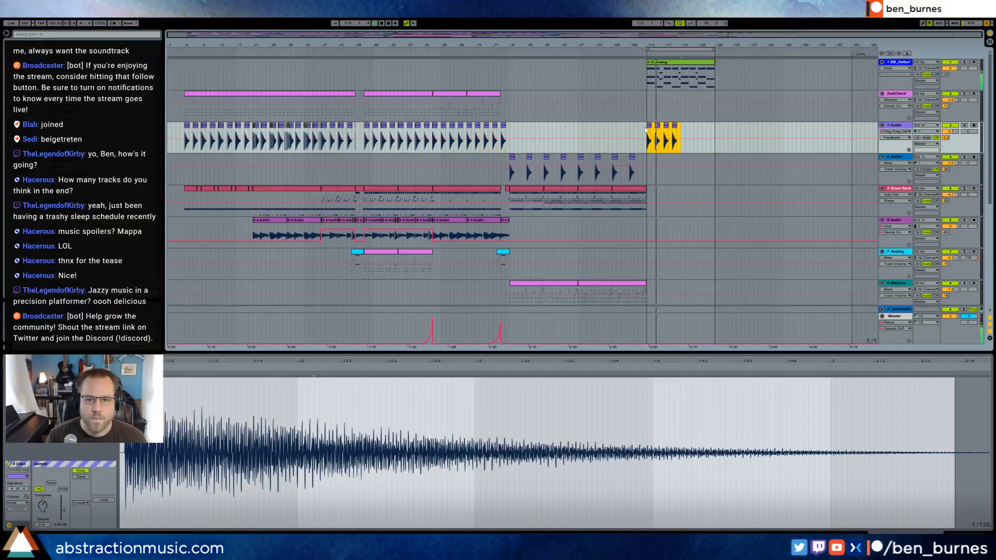
Copy the sixteen-bar DubChord clip at bar 47 to bar 113 on the same track.
{"action": "left_click", "coordinate": [414, 97]}
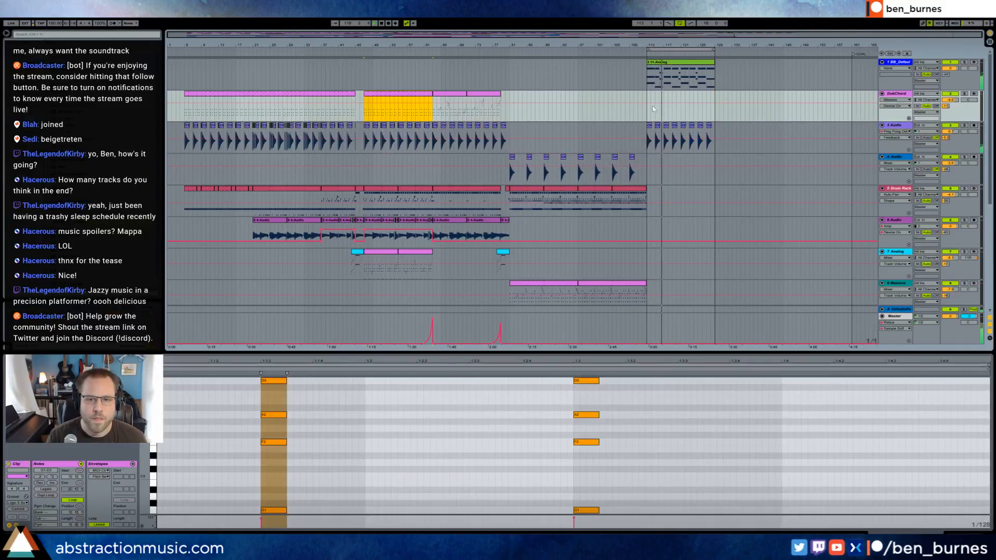
{"action": "left_click", "coordinate": [649, 95]}
{"action": "key", "text": "ctrl+v"}
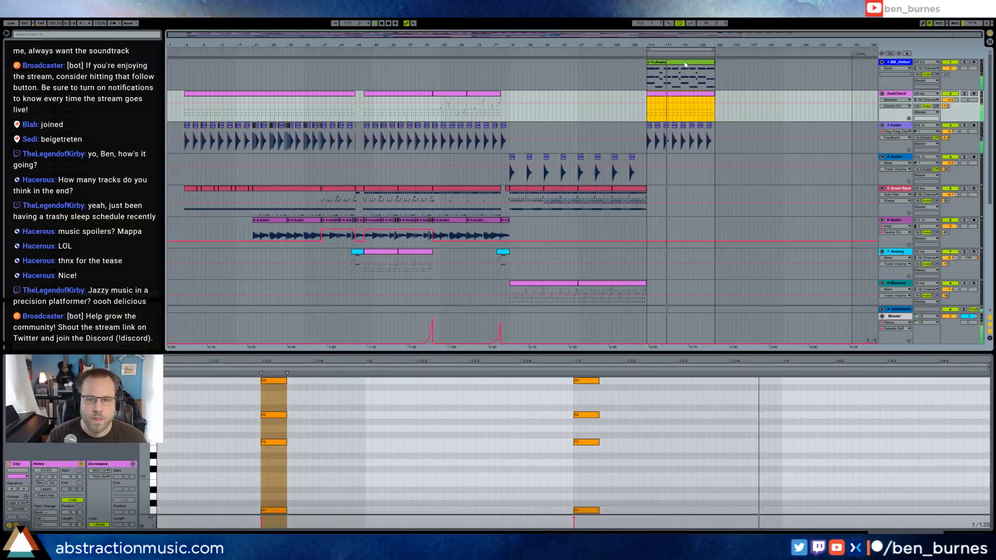
Select all notes of the copied 11 Analog clip on the first track and raise that track's volume.
{"action": "left_click", "coordinate": [669, 79]}
{"action": "left_click", "coordinate": [392, 431]}
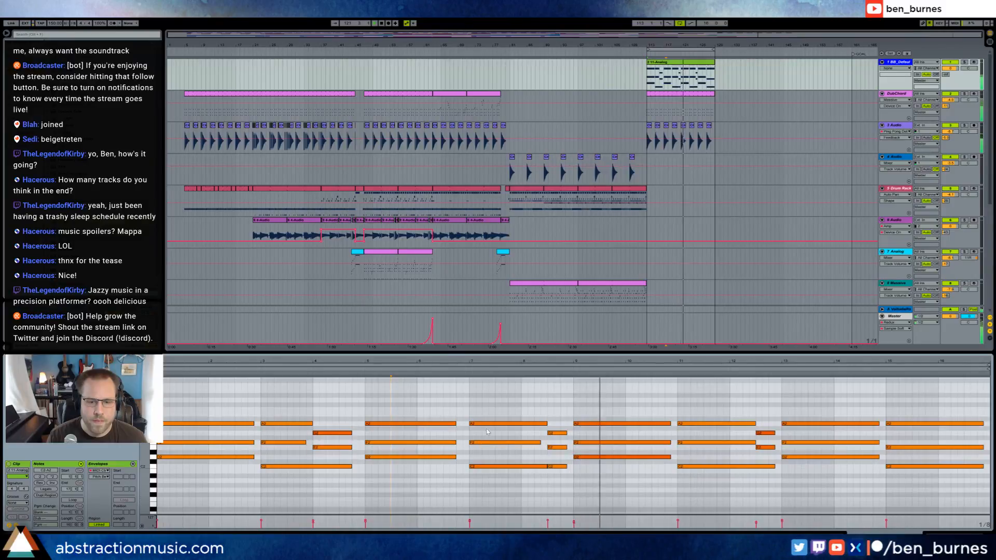
{"action": "key", "text": "ctrl+a"}
{"action": "left_click_drag", "start_coordinate": [504, 445], "coordinate": [504, 438]}
{"action": "left_click_drag", "start_coordinate": [946, 74], "coordinate": [946, 58]}
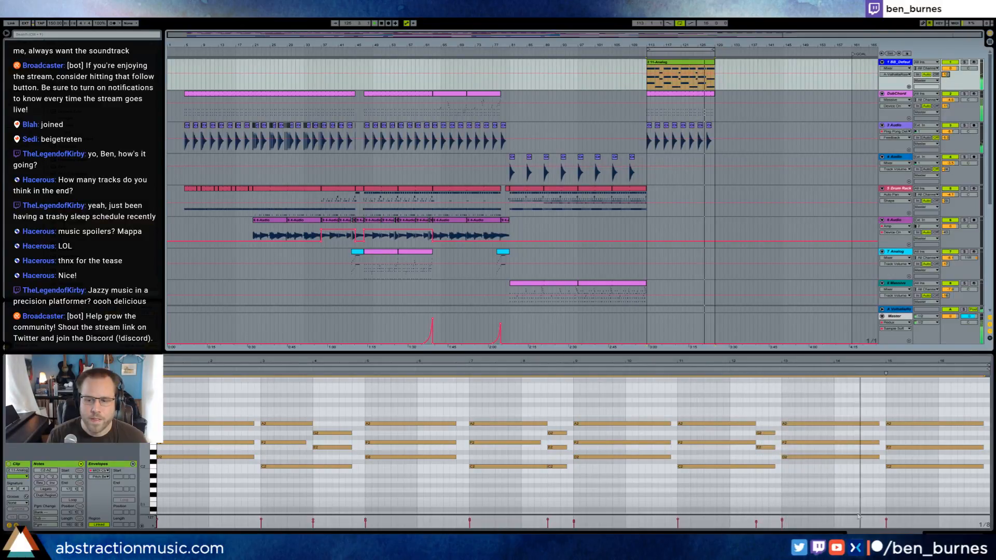
Copy the first sixteen-bar clip of the 12 Analog track to bar 113.
{"action": "key", "text": "shift+Tab"}
{"action": "scroll", "coordinate": [245, 336], "scroll_direction": "down", "scroll_amount": 3}
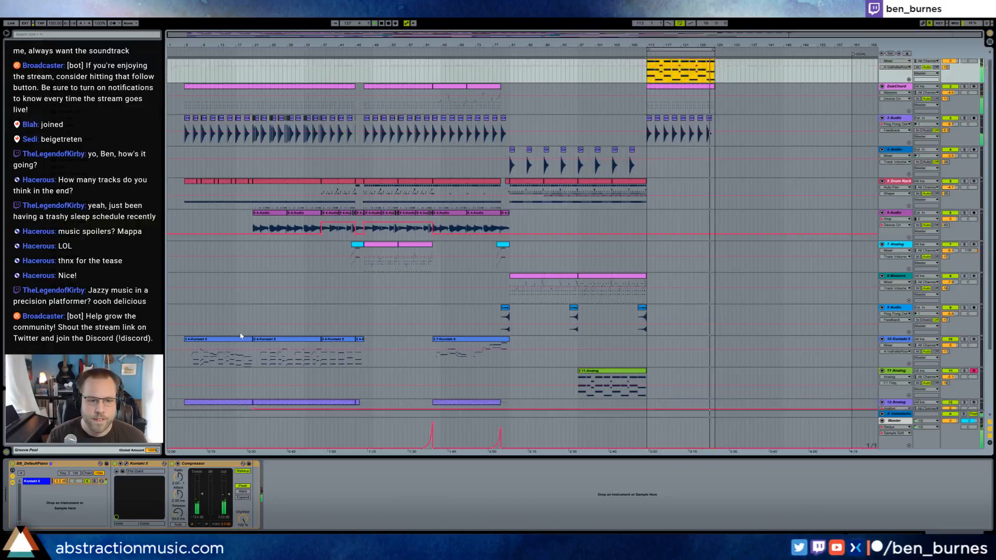
{"action": "left_click", "coordinate": [231, 356]}
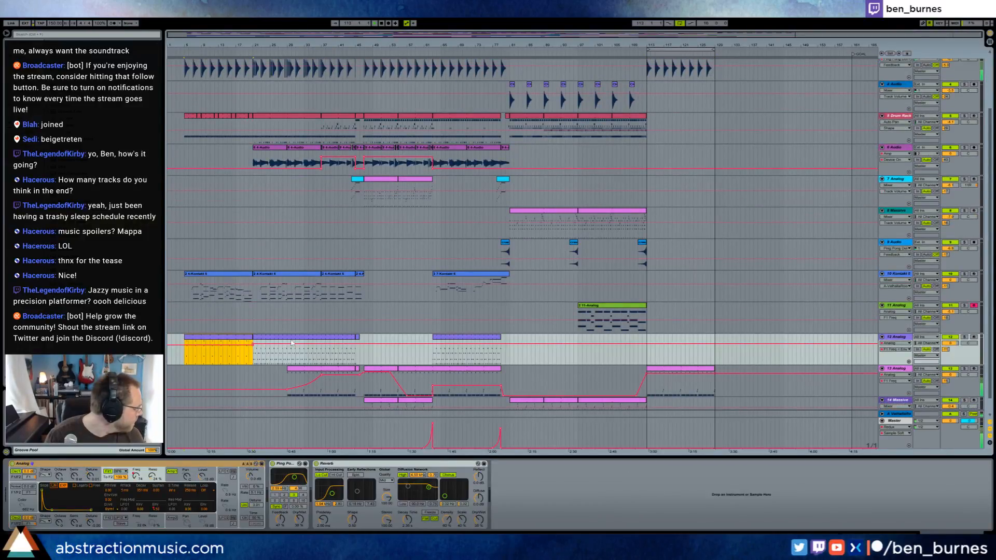
{"action": "left_click", "coordinate": [647, 353]}
{"action": "key", "text": "ctrl+v"}
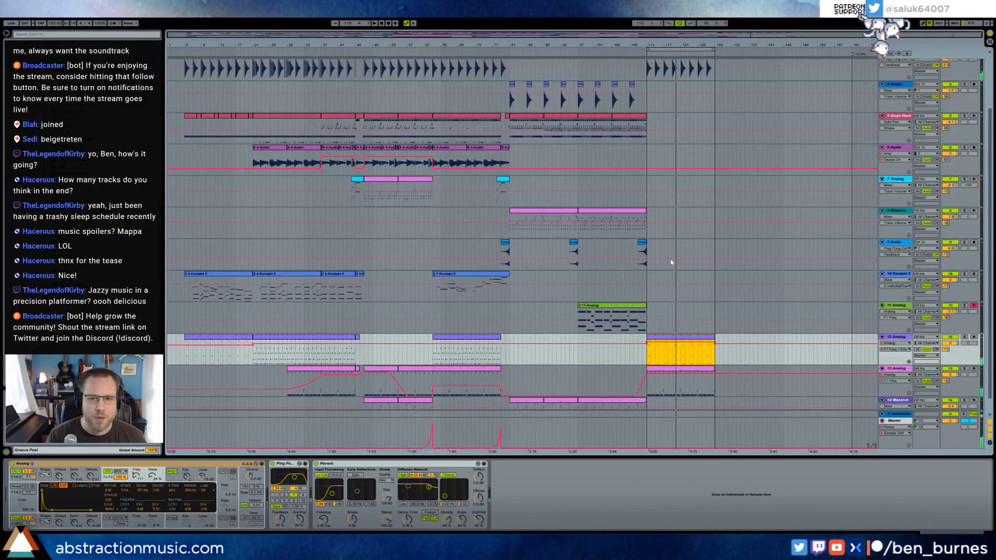
Copy the opening sixteen bars of the Drum Rack track to bar 113 and raise the 8 Massive track's volume while playing from bar 104.
{"action": "left_click", "coordinate": [608, 53]}
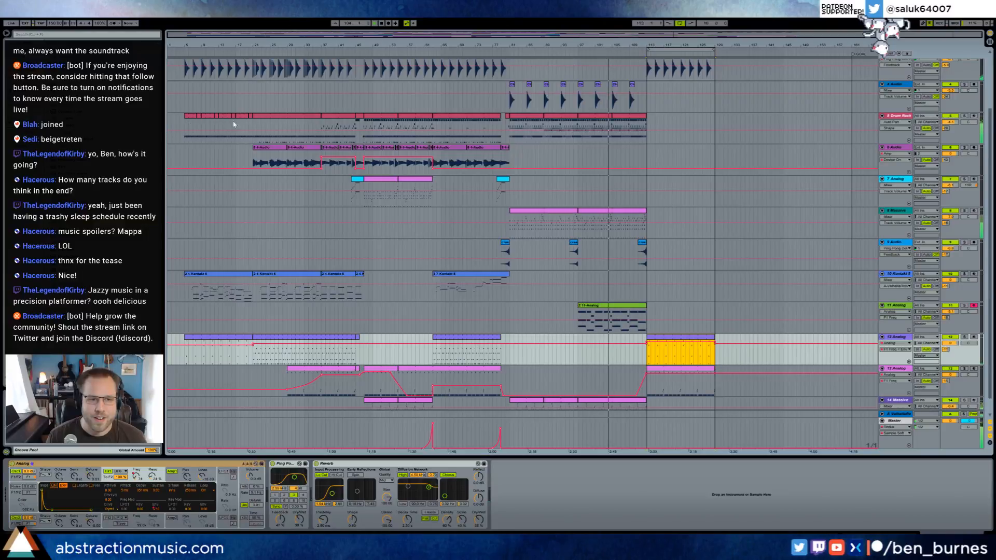
{"action": "left_click", "coordinate": [187, 120]}
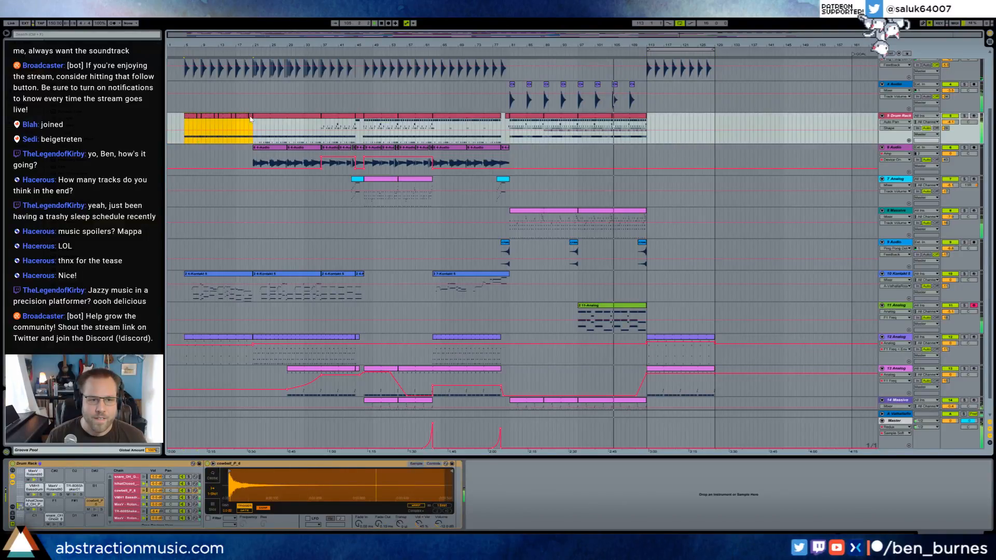
{"action": "key", "text": "ctrl+v"}
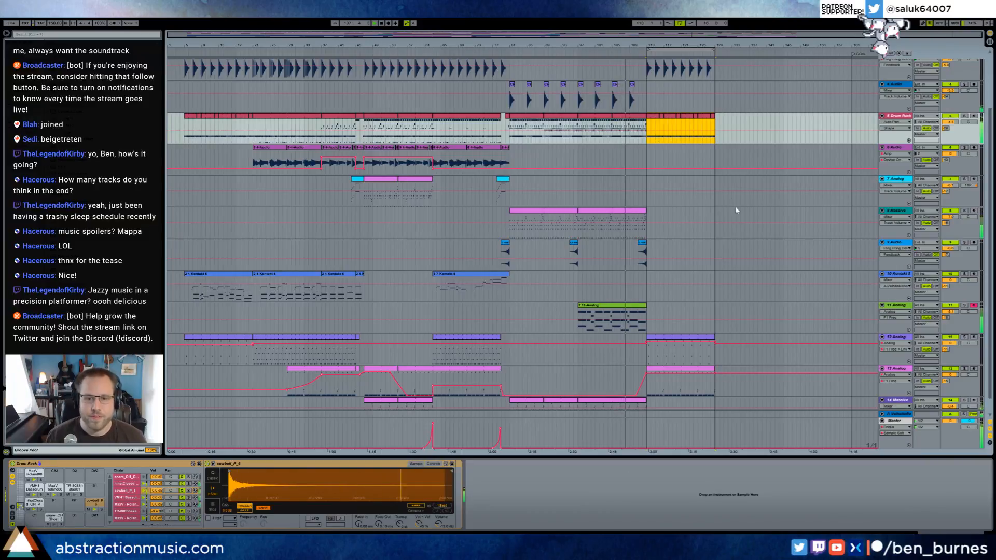
{"action": "left_click", "coordinate": [636, 212]}
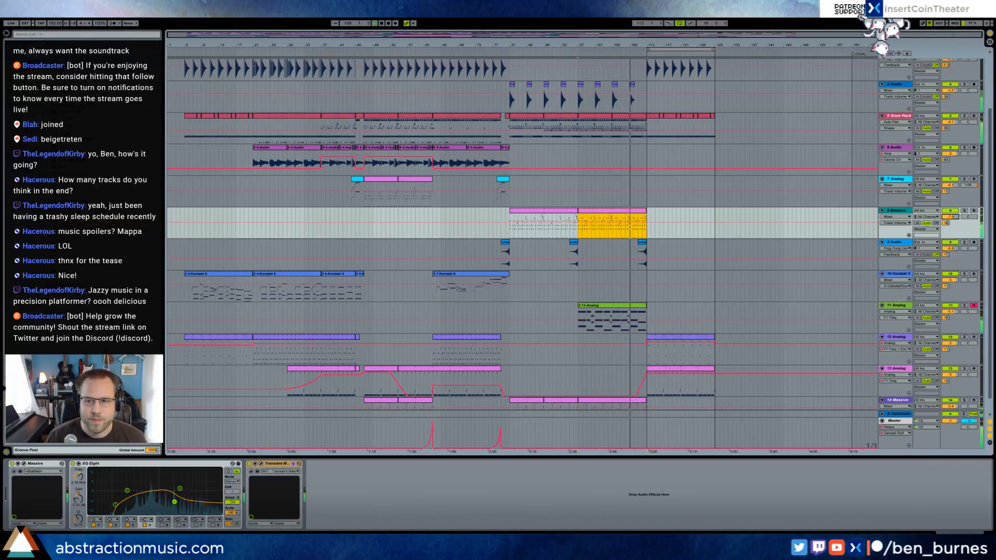
{"action": "left_click_drag", "start_coordinate": [950, 217], "coordinate": [951, 206]}
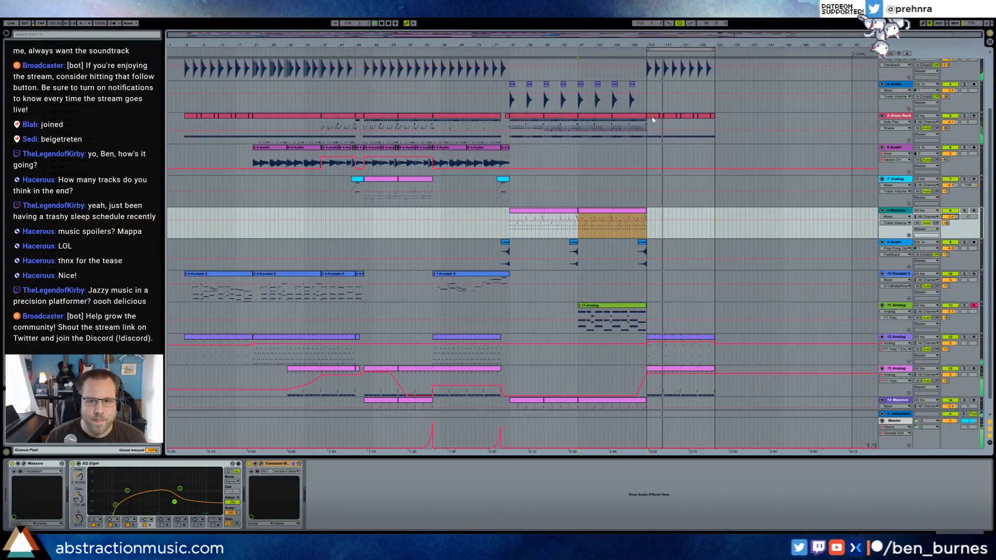
In the first track's clip, lower the bottom notes of the chords at bars 5 and 7 and of the short chord in bar 8.
{"action": "scroll", "coordinate": [679, 145], "scroll_direction": "up", "scroll_amount": 3}
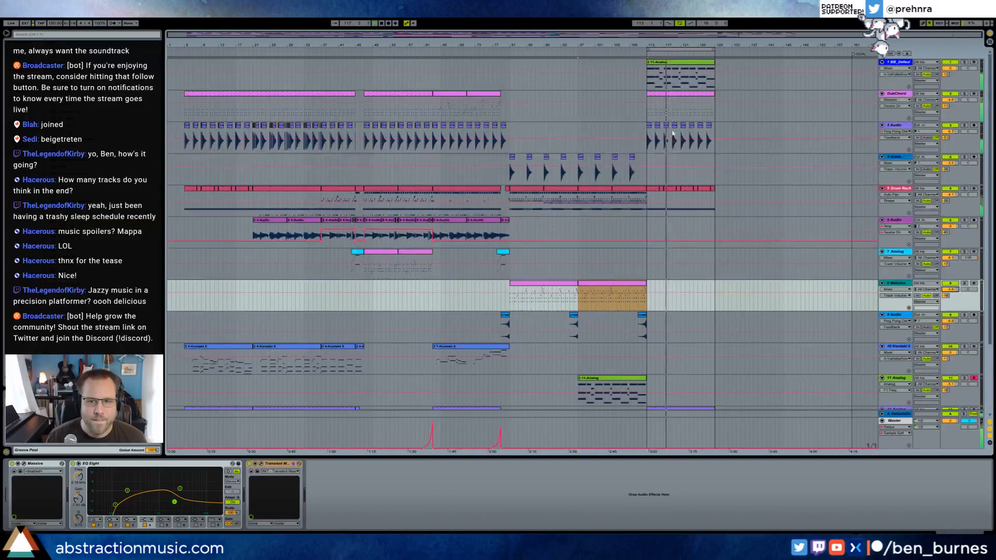
{"action": "double_click", "coordinate": [671, 67]}
{"action": "left_click_drag", "start_coordinate": [392, 452], "coordinate": [398, 469]}
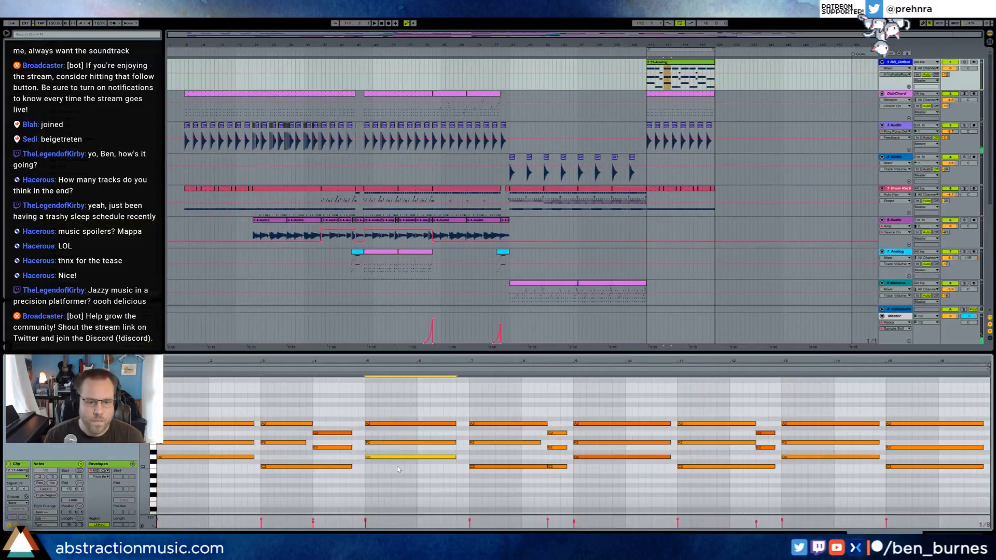
{"action": "key", "text": "Down"}
{"action": "key", "text": "Down"}
{"action": "left_click_drag", "start_coordinate": [494, 461], "coordinate": [498, 472]}
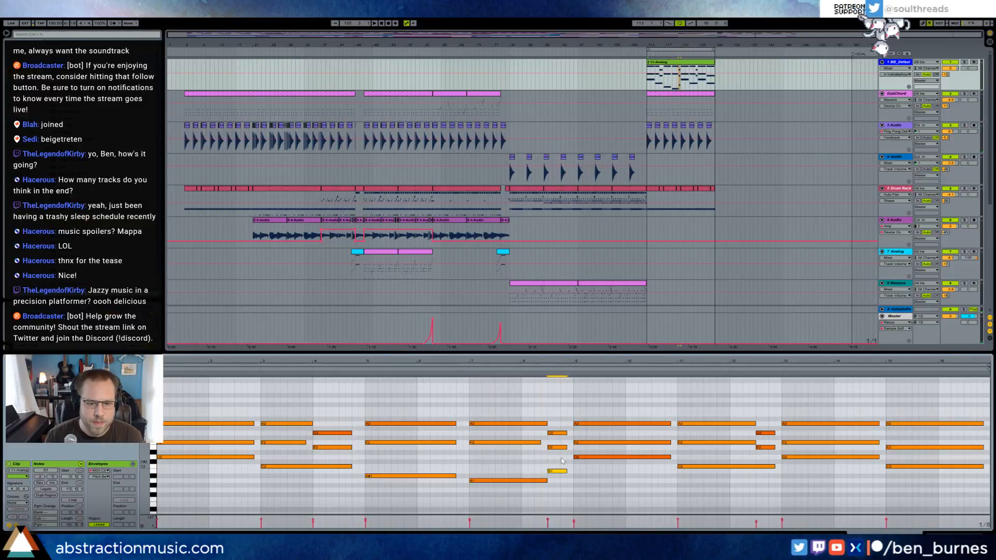
Lower the bottom note of the bar 13 chord by four semitones and that of the bar 15 chord by three during playback.
{"action": "key", "text": "space"}
{"action": "left_click", "coordinate": [851, 457]}
{"action": "key", "text": "Down"}
{"action": "key", "text": "Down"}
{"action": "key", "text": "Down"}
{"action": "key", "text": "Down"}
{"action": "left_click", "coordinate": [928, 466]}
{"action": "key", "text": "Down"}
{"action": "key", "text": "Down"}
{"action": "key", "text": "Down"}
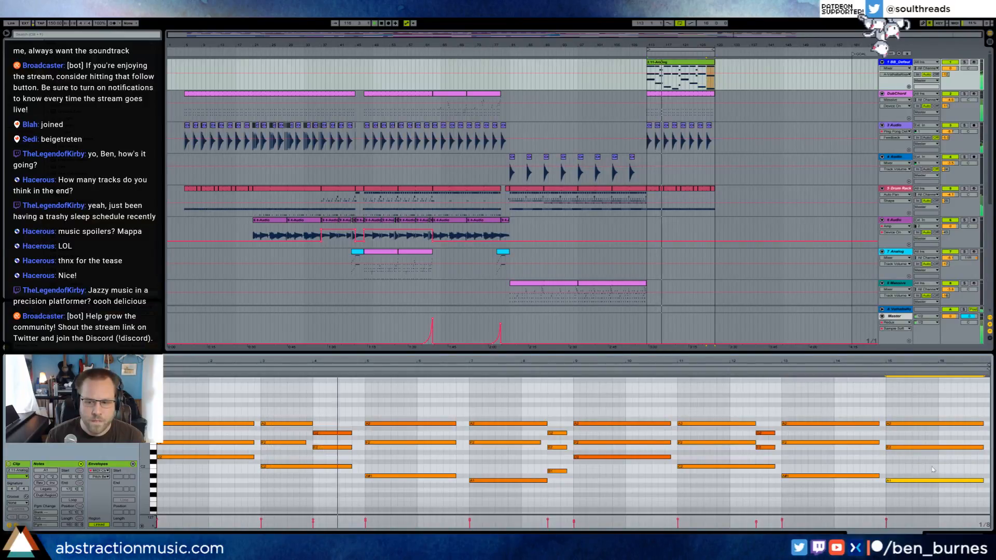
Try a short bass note in bar 16 of the clip, shifted slightly earlier and one semitone down.
{"action": "double_click", "coordinate": [966, 467]}
{"action": "key", "text": "Left"}
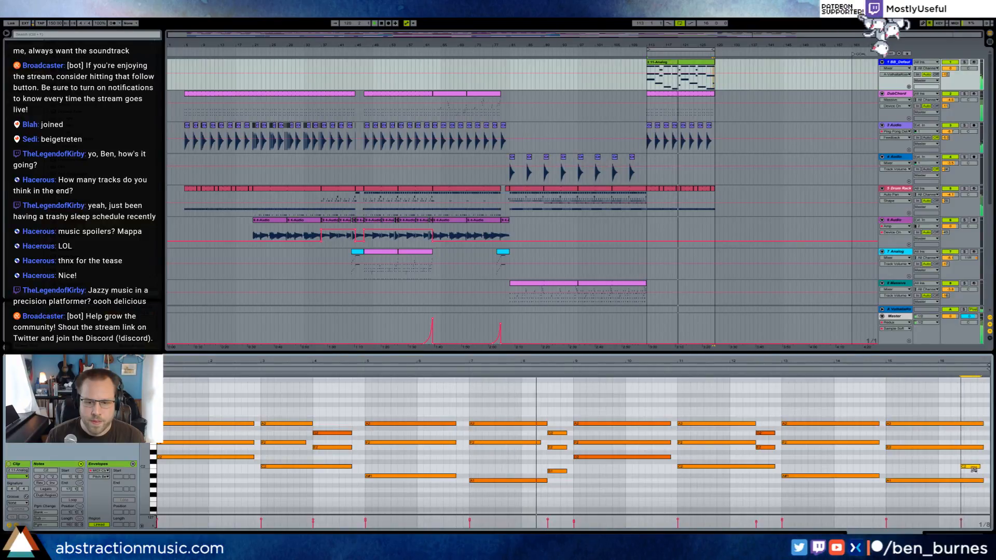
{"action": "left_click_drag", "start_coordinate": [974, 470], "coordinate": [972, 474]}
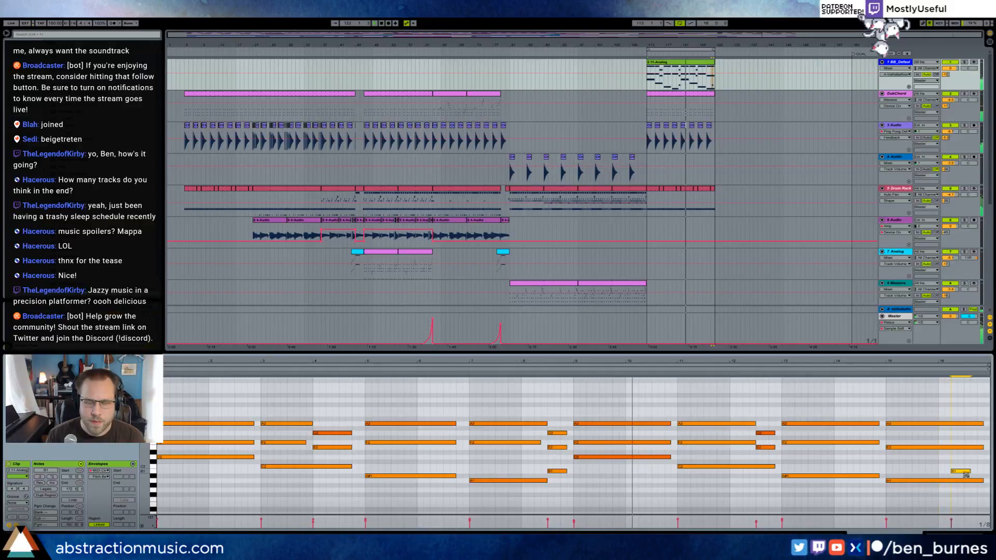
Raise the short bar 8 chord's bottom note one octave and extend the bar 7 bass note beneath that chord.
{"action": "left_click", "coordinate": [555, 470]}
{"action": "key", "text": "shift+Up"}
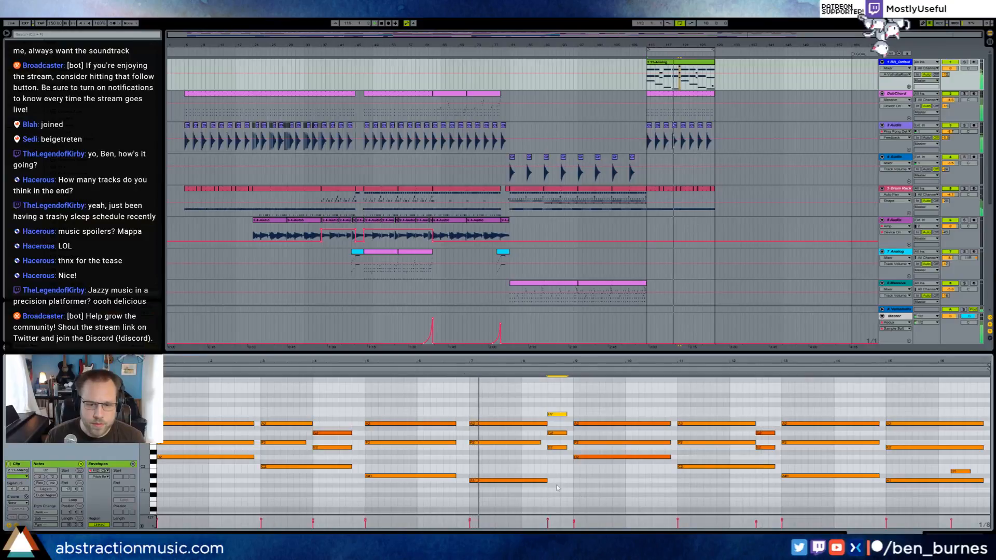
{"action": "left_click_drag", "start_coordinate": [546, 480], "coordinate": [566, 484]}
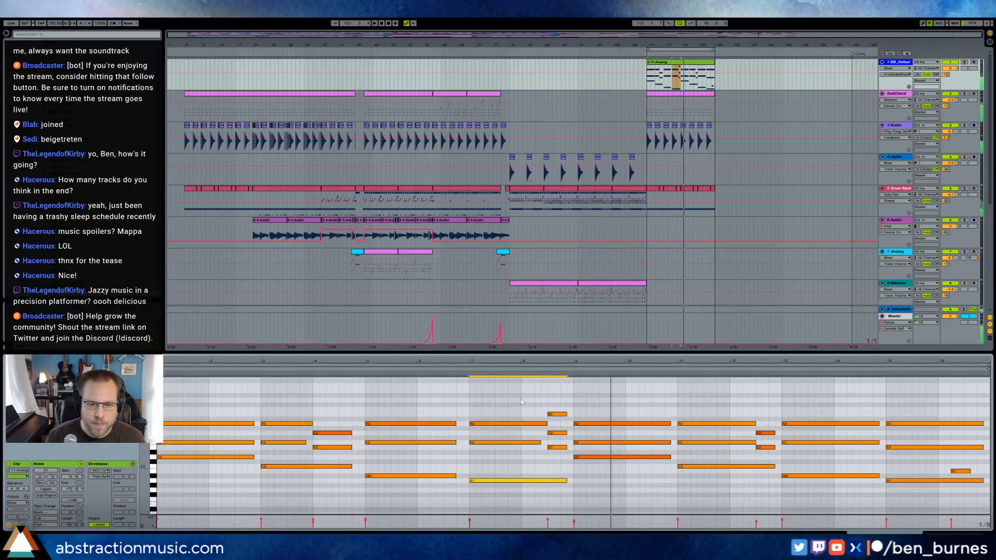
Start the short bar 8 chord slightly later and delete the short bass note in bar 16.
{"action": "left_click_drag", "start_coordinate": [561, 397], "coordinate": [566, 460]}
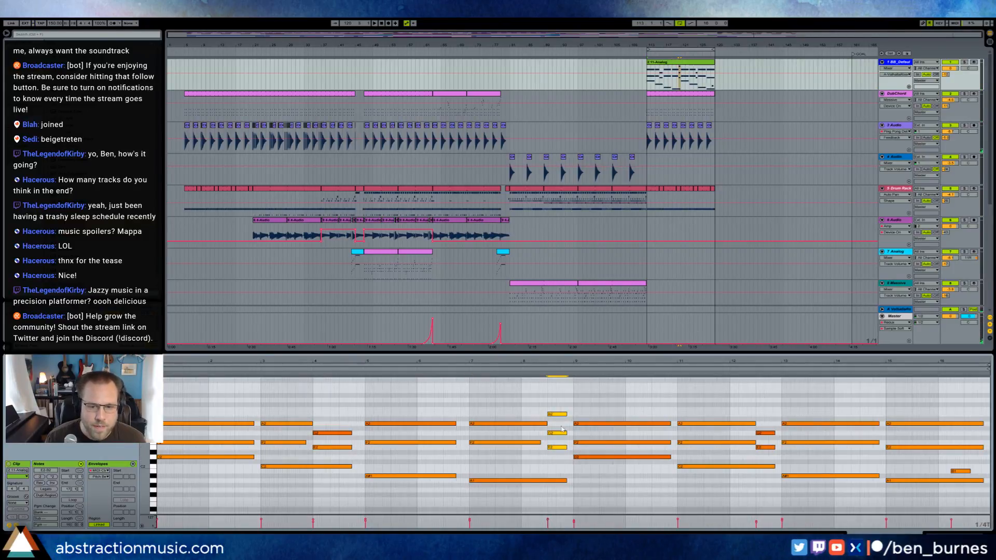
{"action": "left_click", "coordinate": [538, 372]}
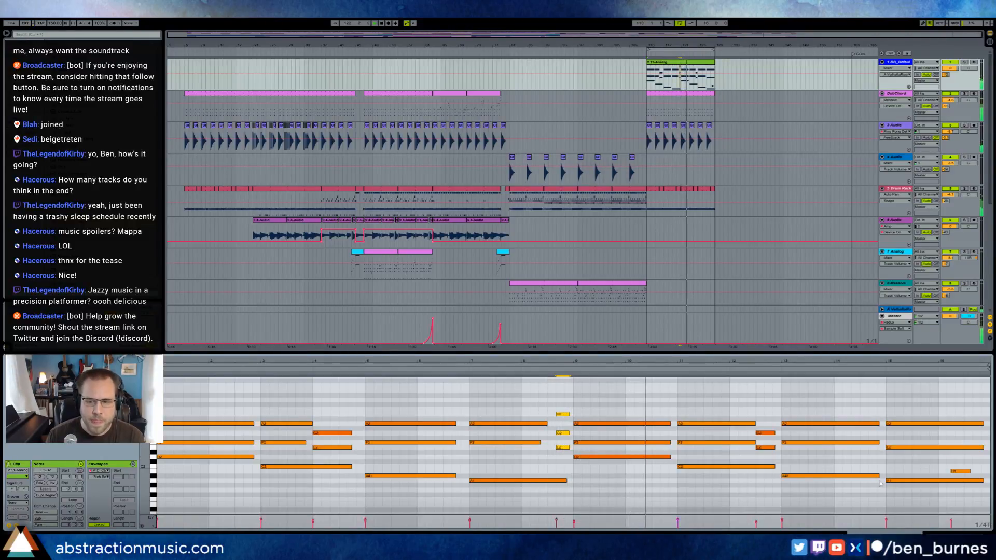
{"action": "left_click", "coordinate": [961, 471]}
{"action": "key", "text": "Delete"}
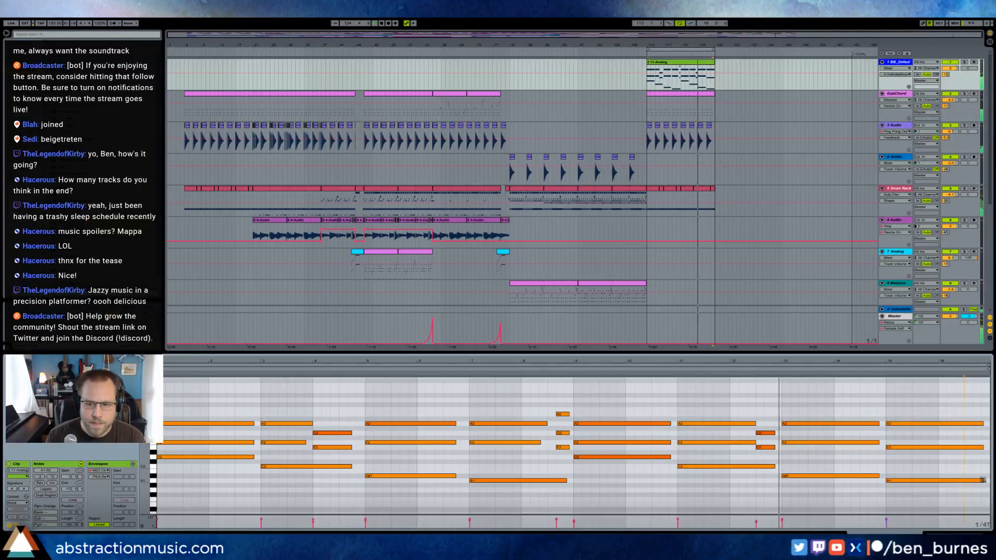
Adjust the velocities of all notes in the first track's clip and transpose them up one octave.
{"action": "left_click_drag", "start_coordinate": [754, 428], "coordinate": [772, 457]}
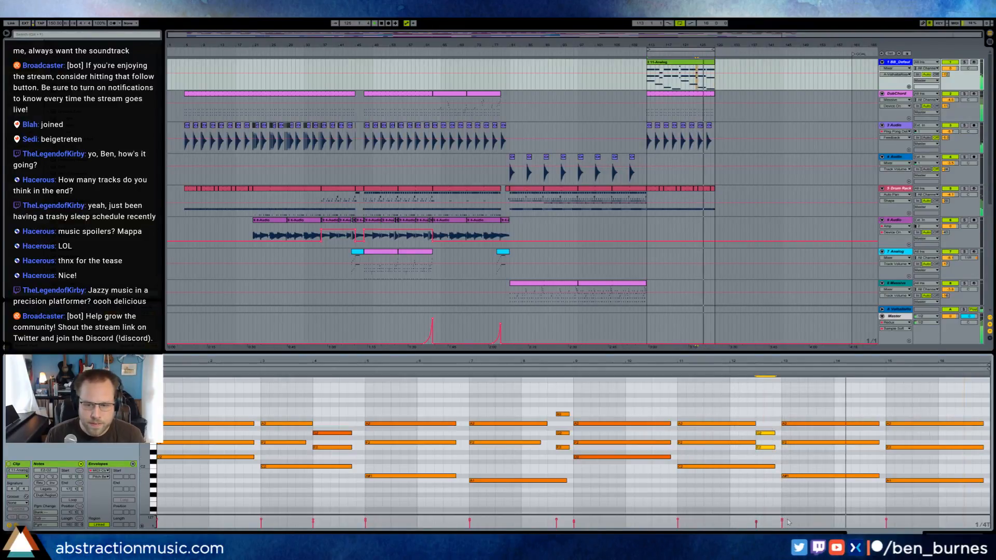
{"action": "key", "text": "ctrl+a"}
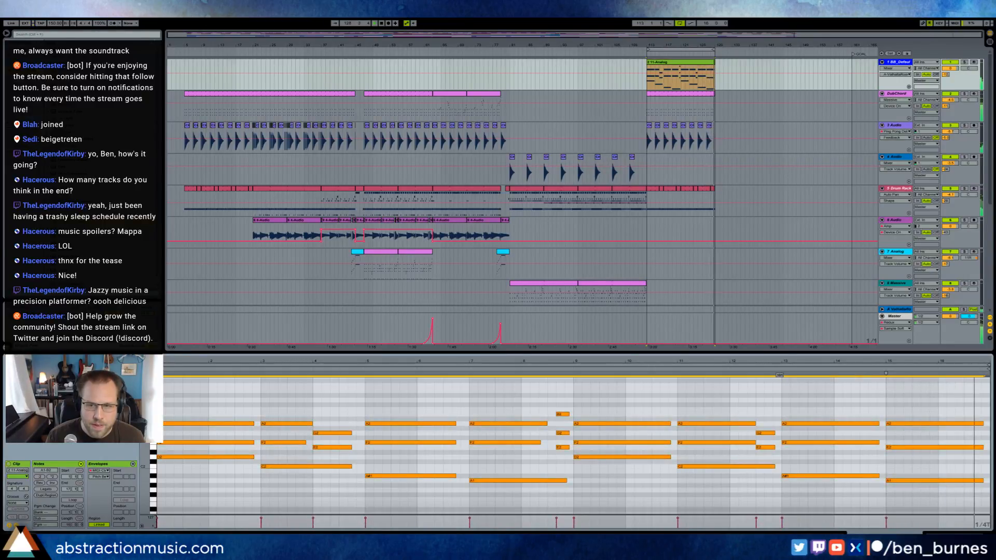
{"action": "left_click", "coordinate": [782, 521]}
{"action": "left_click_drag", "start_coordinate": [783, 521], "coordinate": [783, 520]}
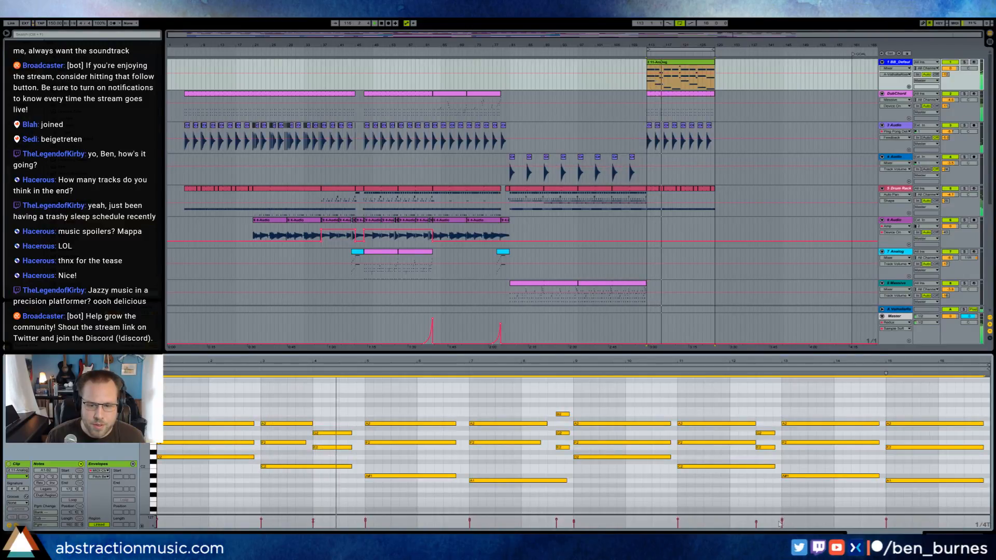
{"action": "left_click_drag", "start_coordinate": [783, 520], "coordinate": [782, 518]}
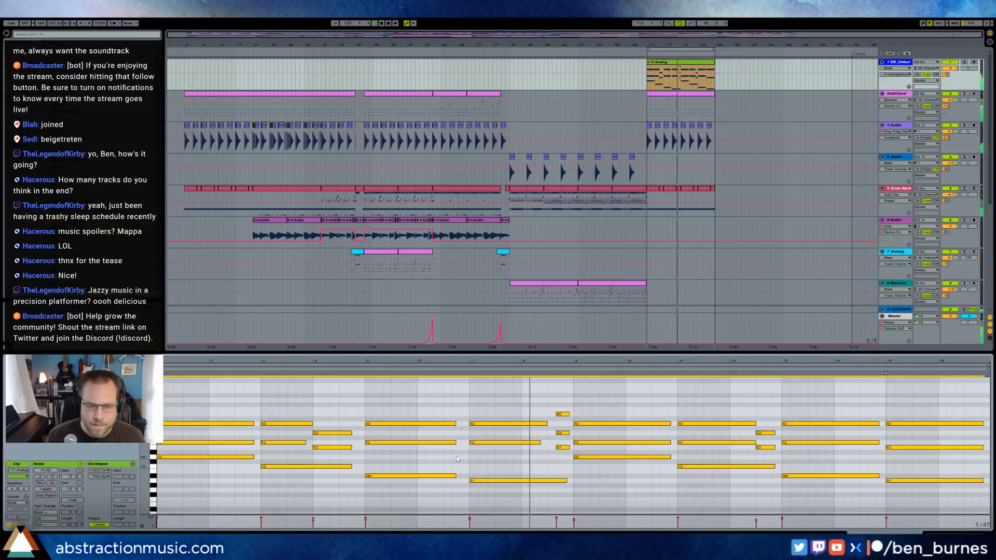
{"action": "key", "text": "shift+Up"}
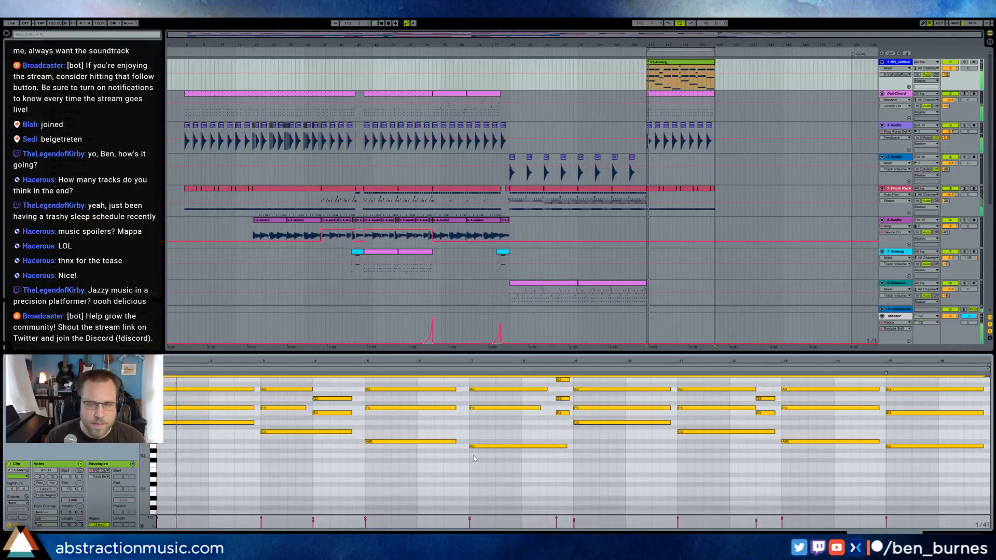
Copy the first sixteen-bar clip of the 10 Kontakt track to bar 113 and open its notes.
{"action": "key", "text": "shift+Tab"}
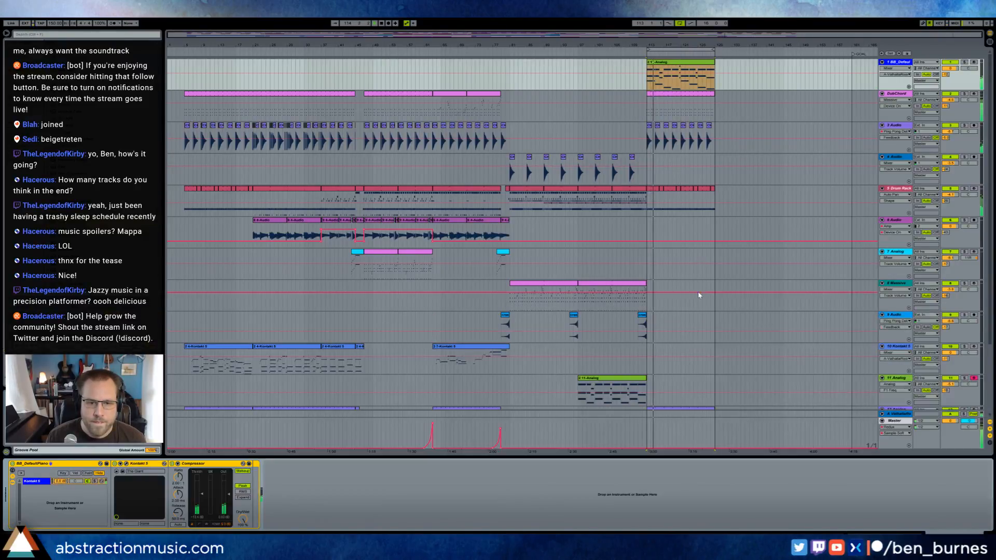
{"action": "left_click", "coordinate": [231, 350]}
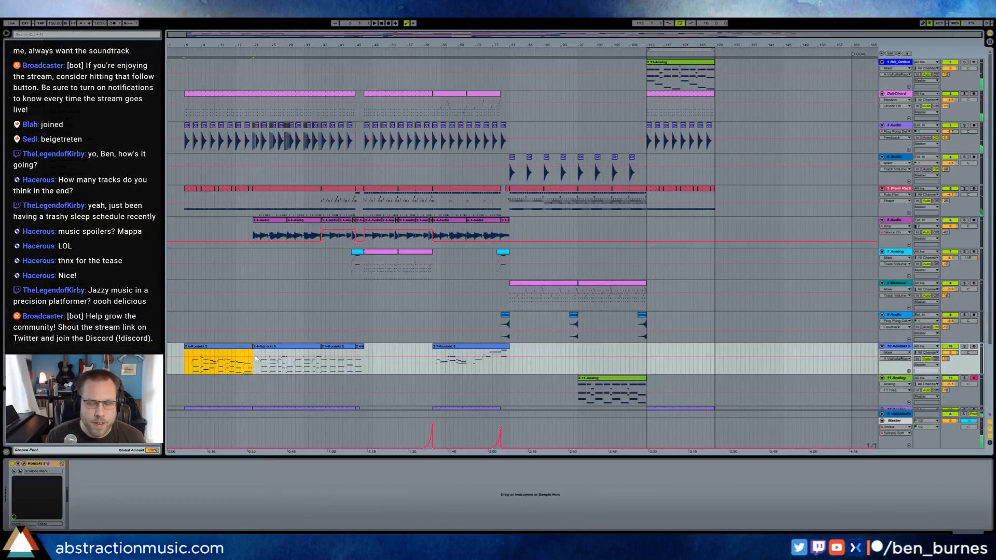
{"action": "double_click", "coordinate": [673, 348]}
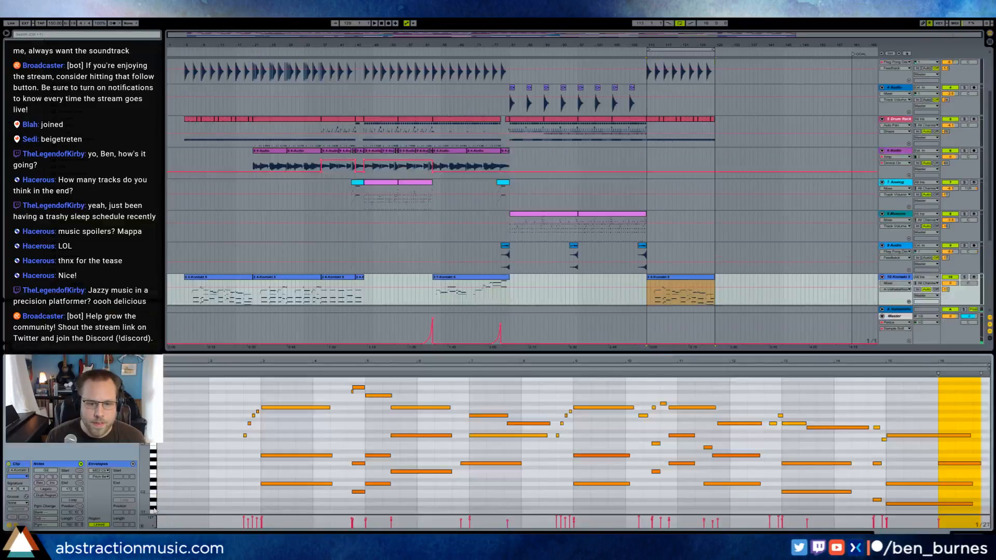
Delete the lower chord and bass notes across the copied 10 Kontakt clip, keeping mainly its upper melody line.
{"action": "mouse_move", "coordinate": [294, 429]}
{"action": "left_mouse_down"}
{"action": "mouse_move", "coordinate": [390, 493]}
{"action": "mouse_move", "coordinate": [445, 513]}
{"action": "left_mouse_up"}
{"action": "key", "text": "Delete"}
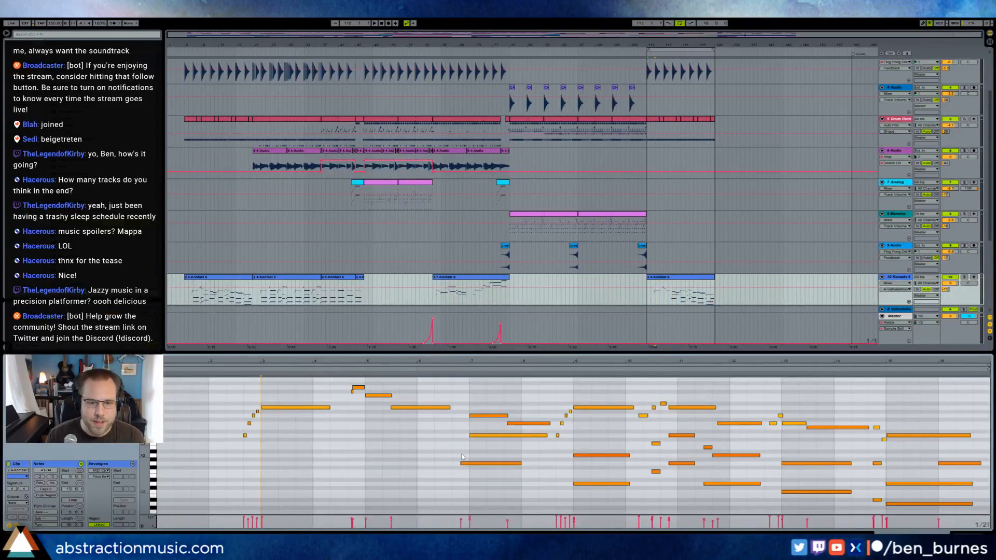
{"action": "left_click_drag", "start_coordinate": [481, 480], "coordinate": [487, 484]}
{"action": "key", "text": "Delete"}
{"action": "left_click_drag", "start_coordinate": [587, 435], "coordinate": [740, 513]}
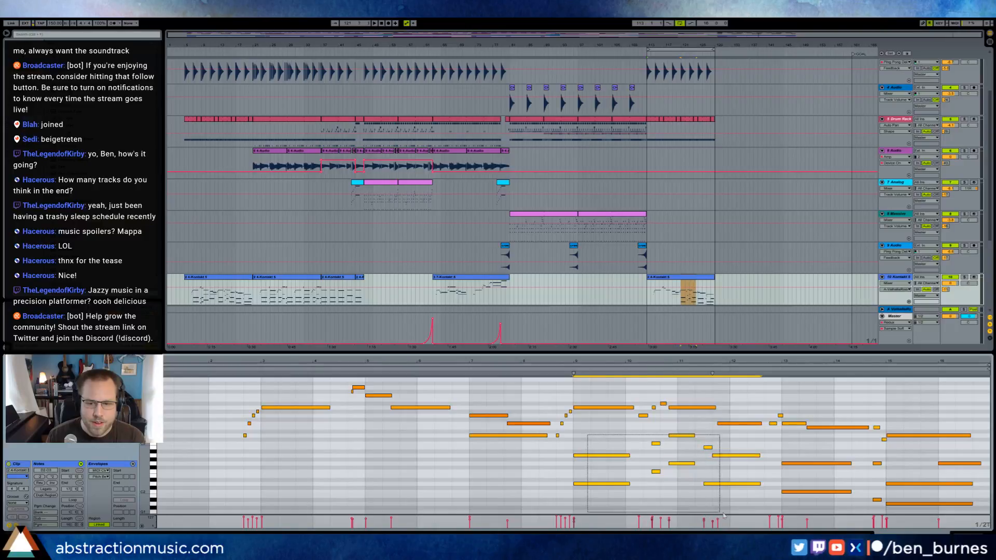
{"action": "key", "text": "Delete"}
{"action": "left_click_drag", "start_coordinate": [783, 465], "coordinate": [971, 515]}
{"action": "key", "text": "Delete"}
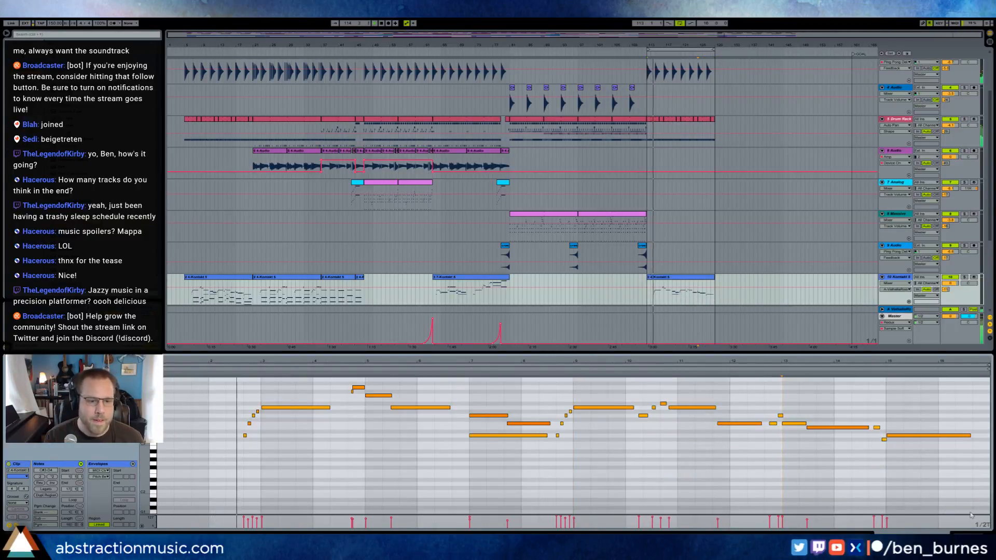
Raise the two upper melody notes spanning bars 7 and 8 and the long melody note at bar 11.
{"action": "left_click", "coordinate": [486, 486]}
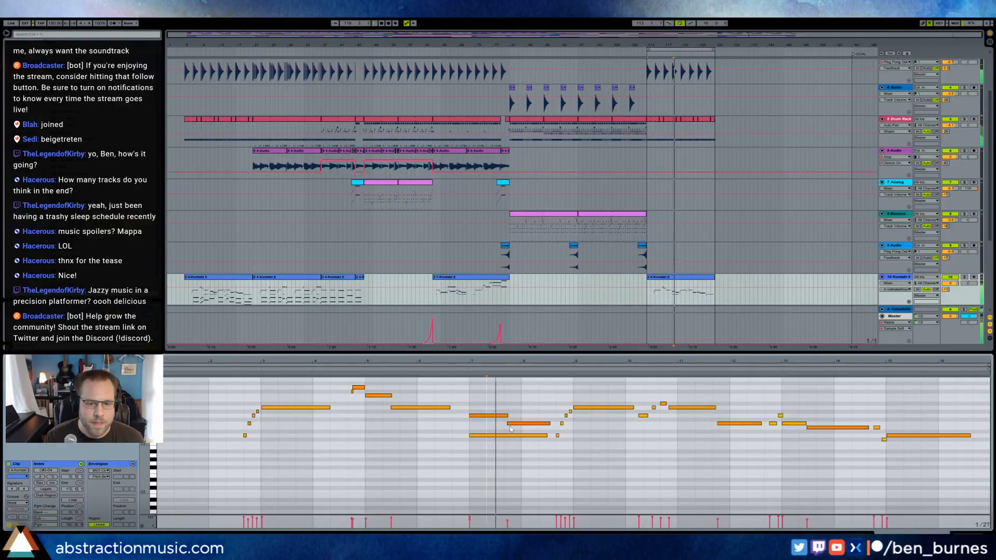
{"action": "scroll", "coordinate": [486, 411], "scroll_direction": "up", "scroll_amount": 3}
{"action": "left_click_drag", "start_coordinate": [478, 425], "coordinate": [517, 447]}
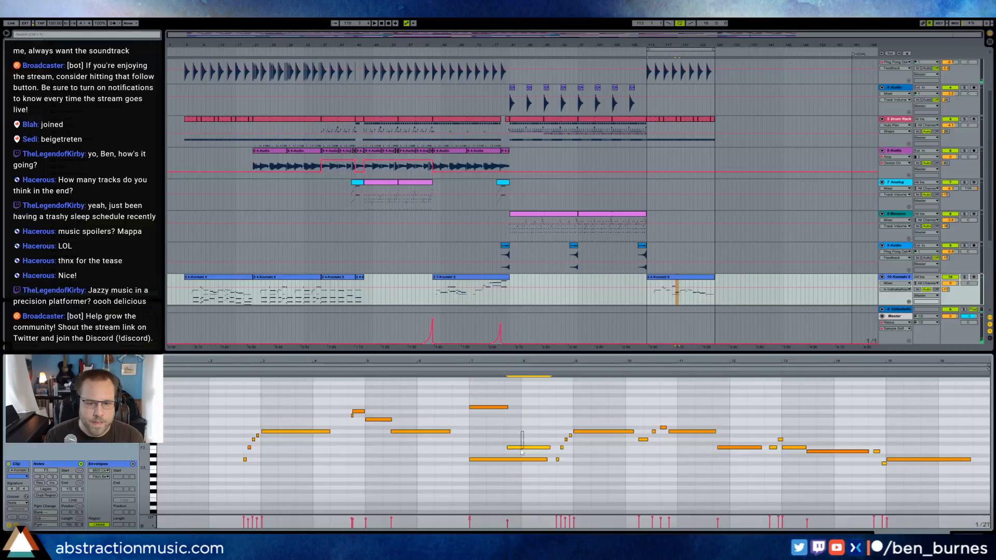
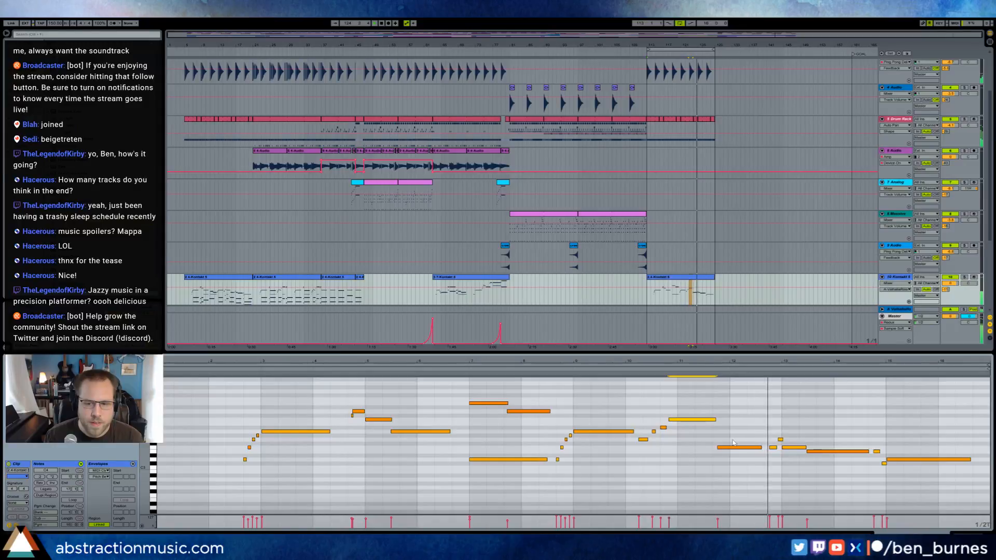
{"action": "left_click", "coordinate": [840, 451]}
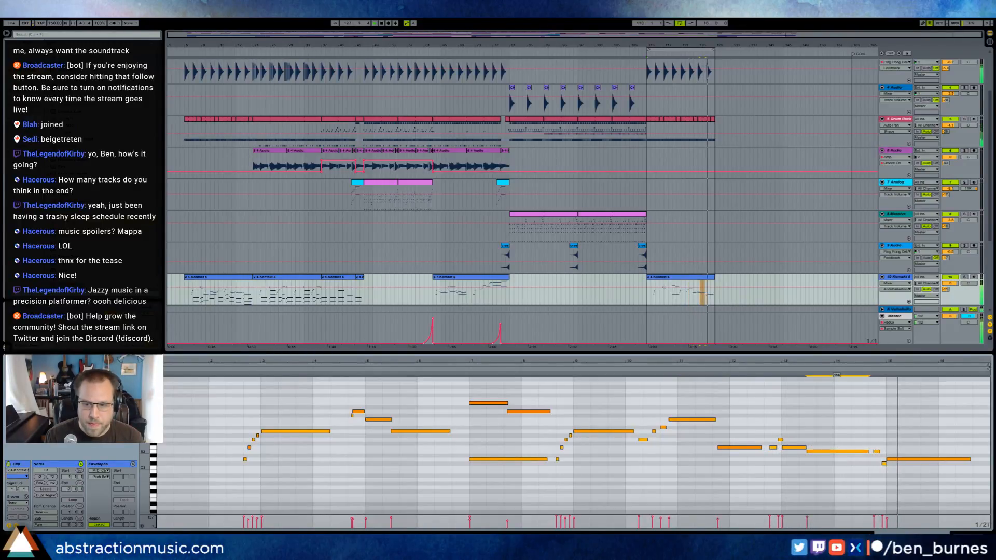
Open the notes of the first track's clip at bar 113.
{"action": "scroll", "coordinate": [746, 164], "scroll_direction": "up", "scroll_amount": 3}
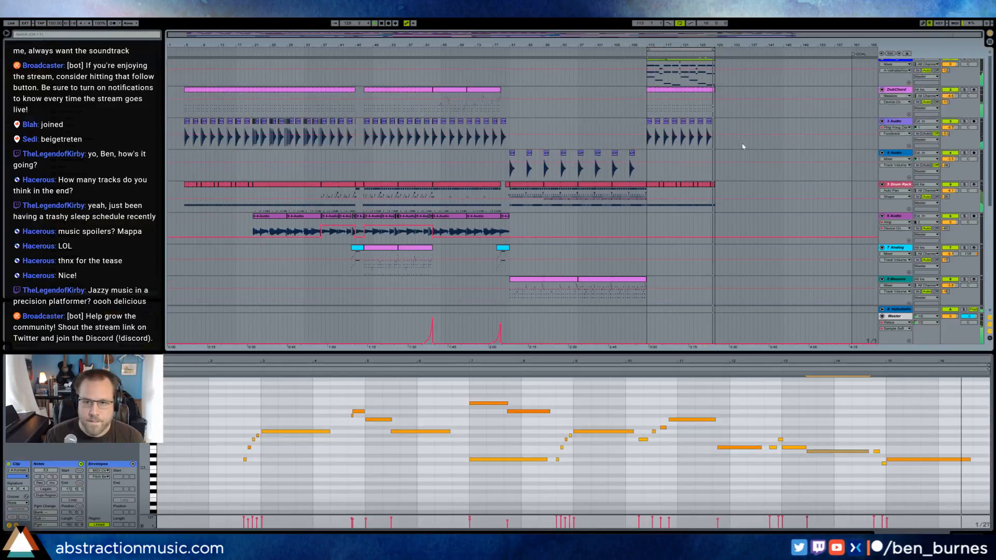
{"action": "left_click", "coordinate": [712, 63]}
{"action": "left_click", "coordinate": [883, 374]}
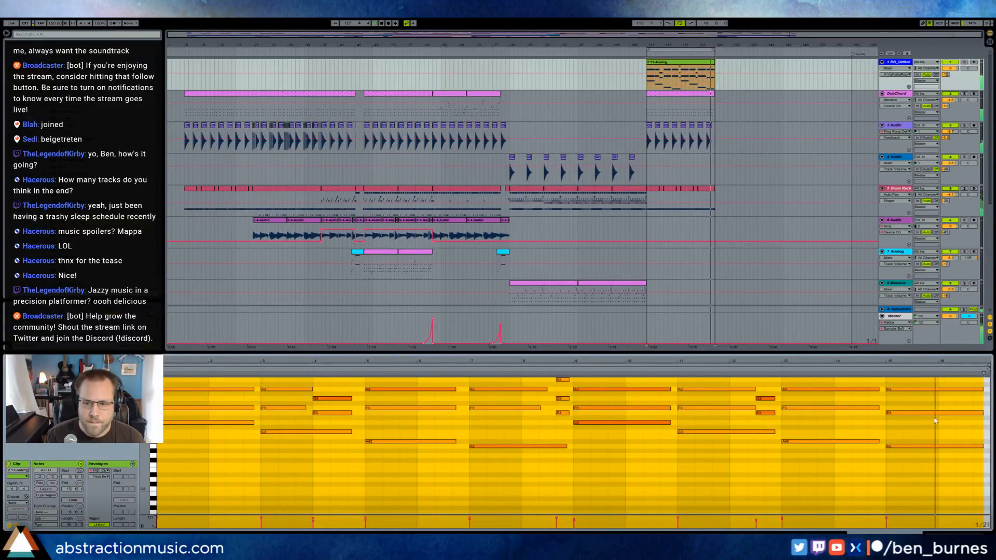
{"action": "left_click", "coordinate": [979, 426]}
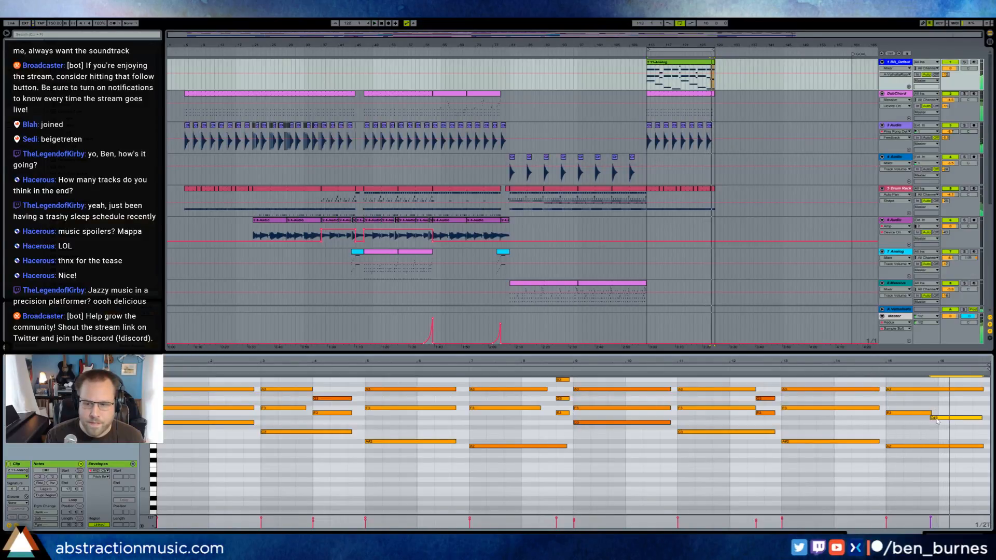
{"action": "left_click_drag", "start_coordinate": [938, 422], "coordinate": [940, 424]}
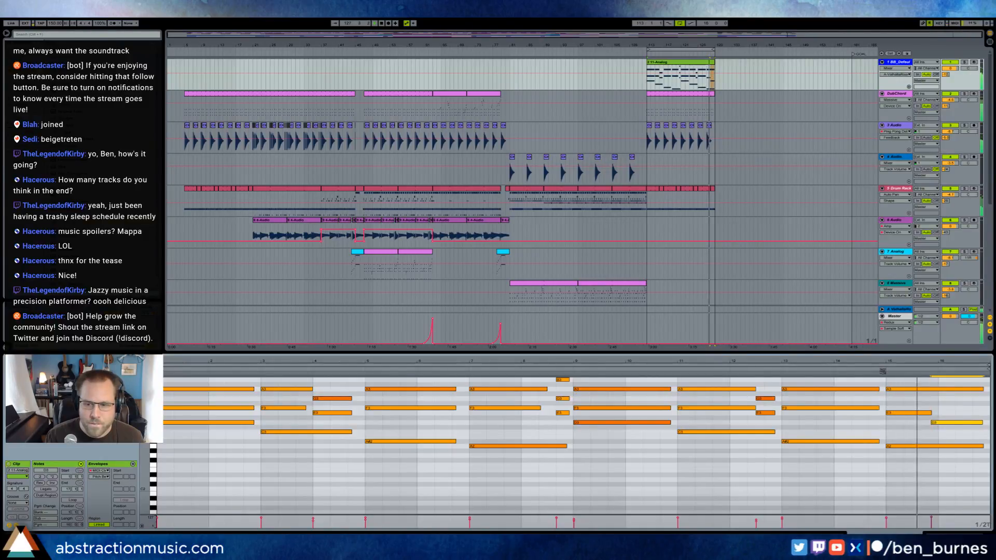
{"action": "key", "text": "Delete"}
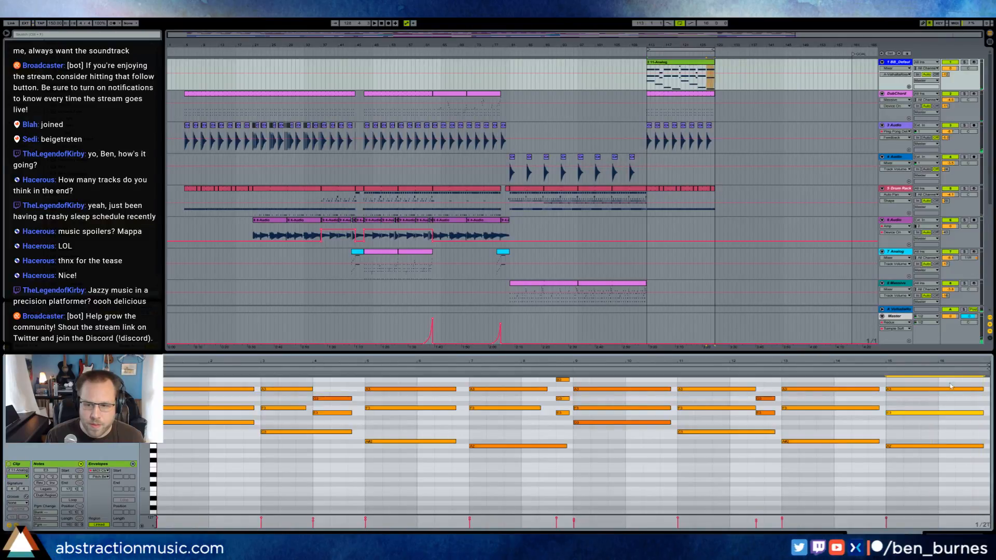
Split bar 15's top chord note just before bar 16, lower the second part one semitone, and shorten its end.
{"action": "left_click_drag", "start_coordinate": [983, 446], "coordinate": [941, 449]}
{"action": "key", "text": "ctrl+d"}
{"action": "key", "text": "Down"}
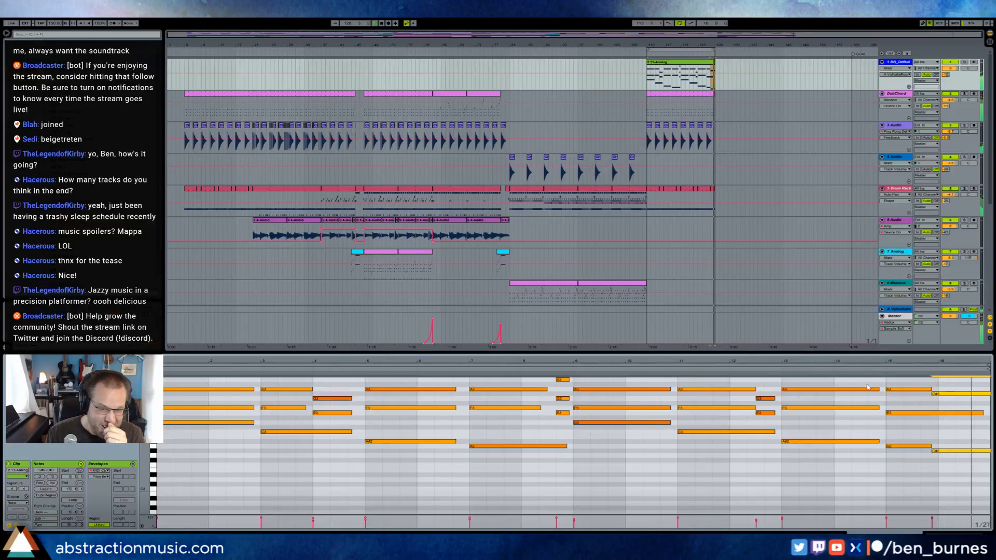
{"action": "double_click", "coordinate": [946, 451]}
{"action": "left_click_drag", "start_coordinate": [931, 446], "coordinate": [986, 446]}
{"action": "left_click", "coordinate": [954, 393]}
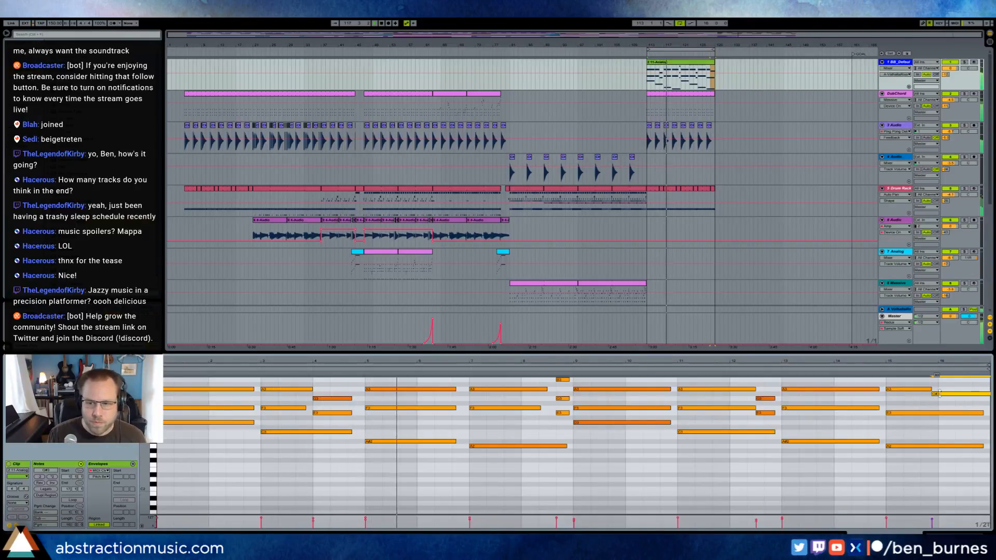
{"action": "left_click_drag", "start_coordinate": [992, 395], "coordinate": [976, 393]}
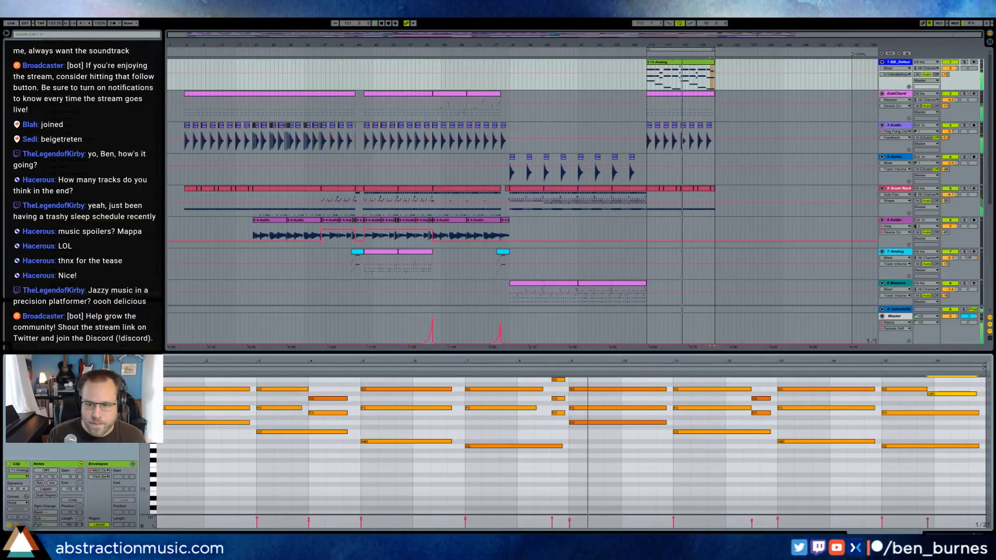
Slope the 13 Analog track's automation down from bar 113 to the clip's end at bar 129.
{"action": "left_click", "coordinate": [972, 532]}
{"action": "scroll", "coordinate": [727, 362], "scroll_direction": "down", "scroll_amount": 4}
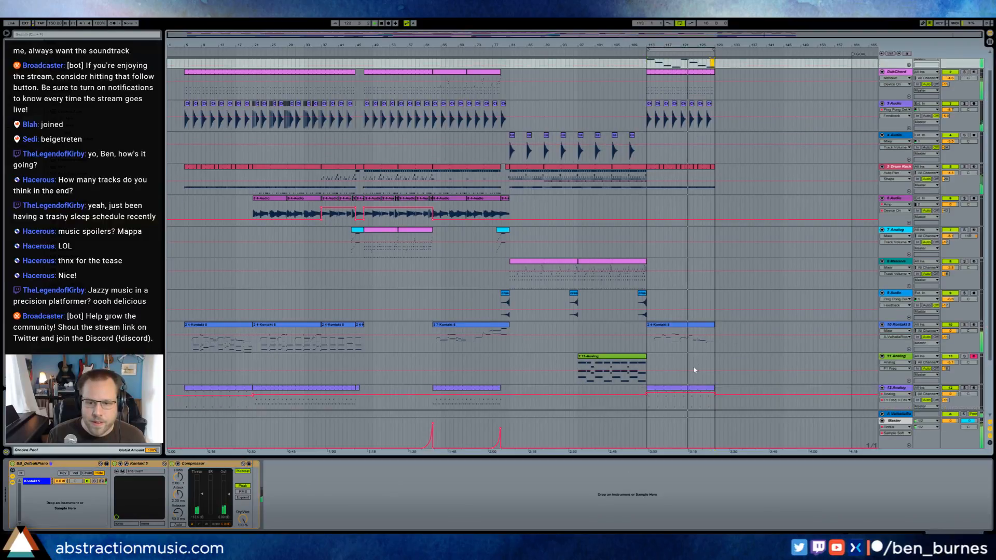
{"action": "scroll", "coordinate": [693, 367], "scroll_direction": "down", "scroll_amount": 1}
{"action": "left_click_drag", "start_coordinate": [715, 355], "coordinate": [716, 373]}
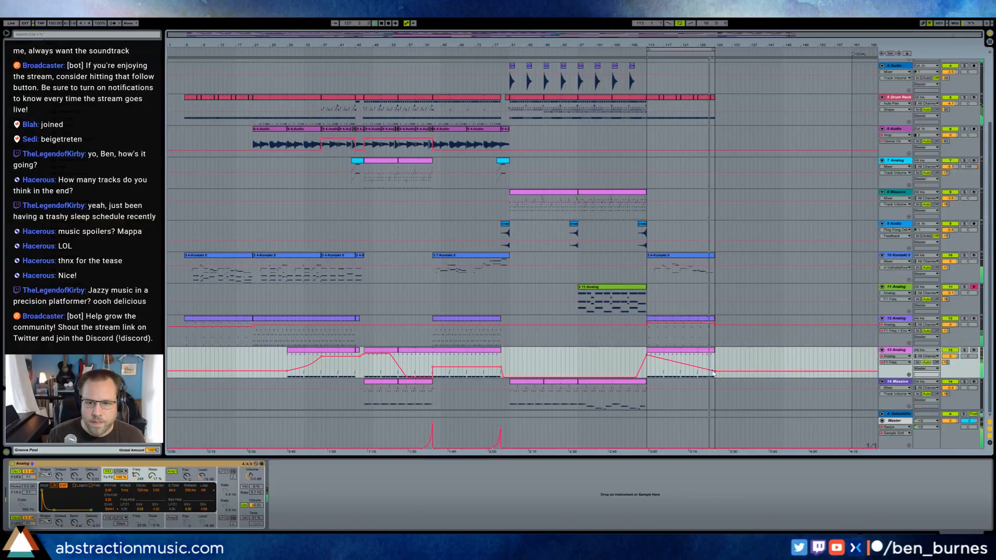
Lower the split-off top note at bar 16 of the first track's clip another semitone and replay from just before bar 113.
{"action": "scroll", "coordinate": [714, 372], "scroll_direction": "up", "scroll_amount": 4}
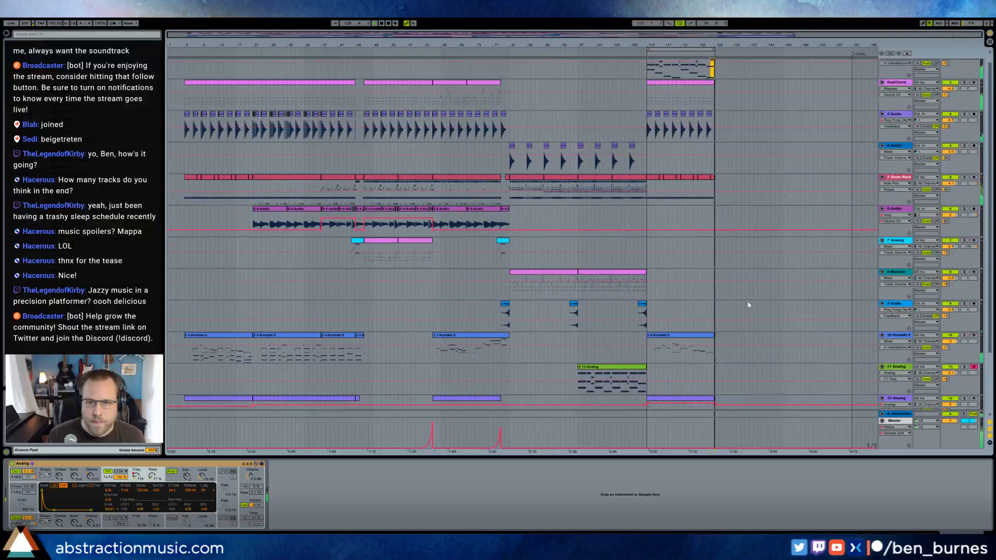
{"action": "double_click", "coordinate": [712, 66]}
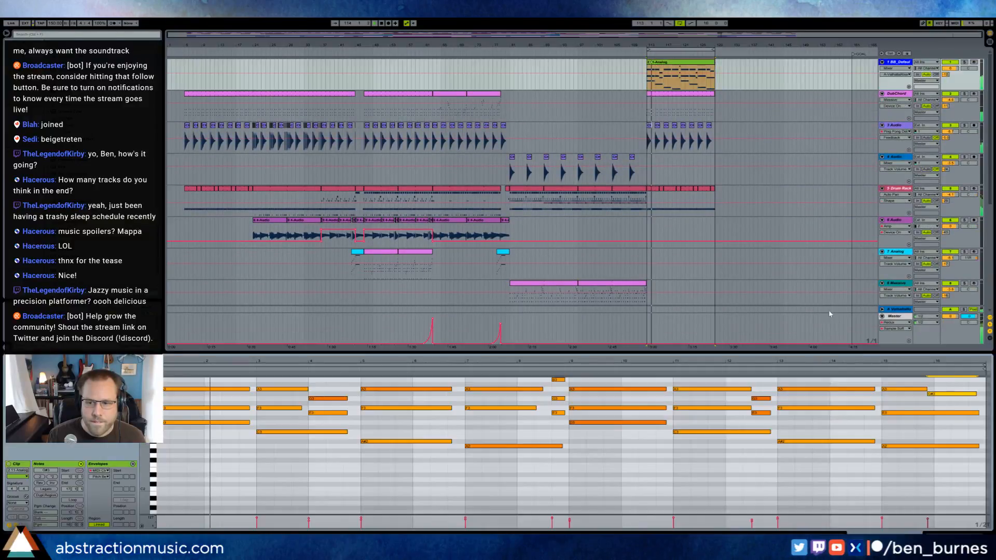
{"action": "left_click", "coordinate": [934, 393]}
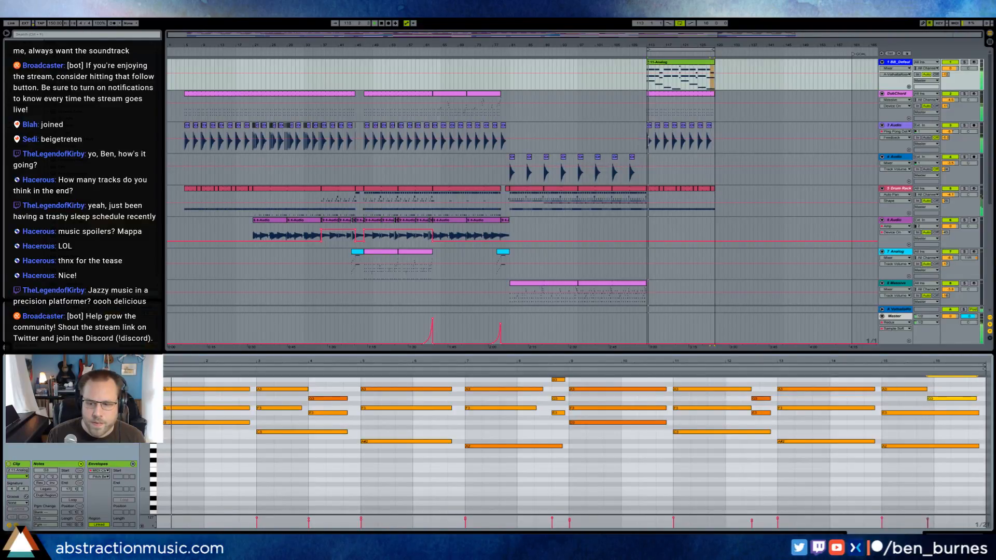
{"action": "key", "text": "shift+Tab"}
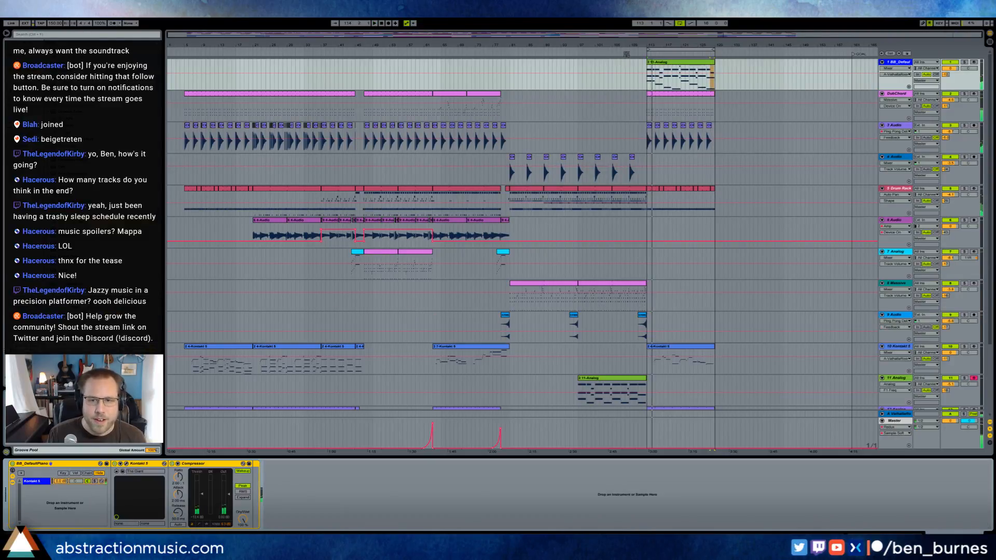
{"action": "key", "text": "space"}
{"action": "key", "text": "space"}
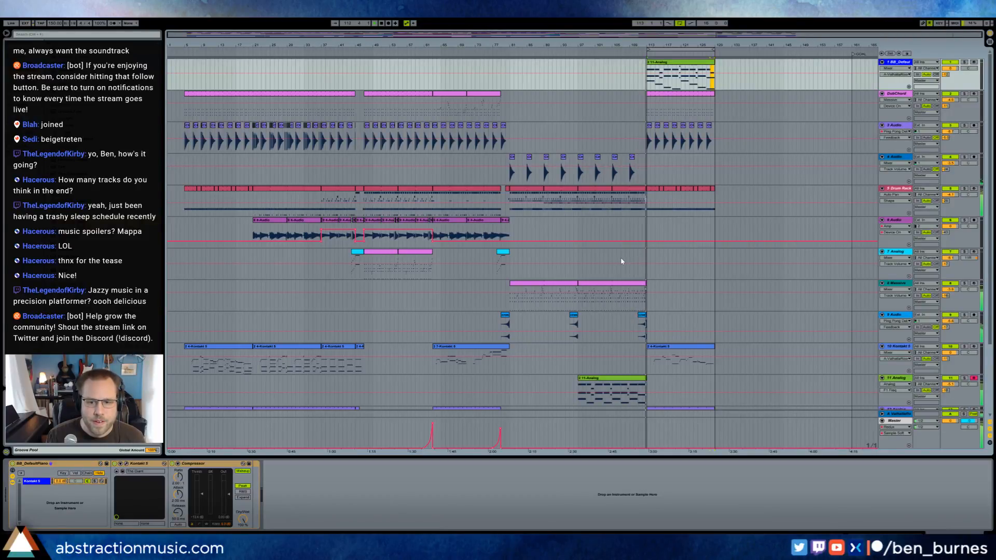
Adjust the tone, anatomy and space controls of The Giant piano in the first track's Kontakt 5.
{"action": "left_click", "coordinate": [694, 62]}
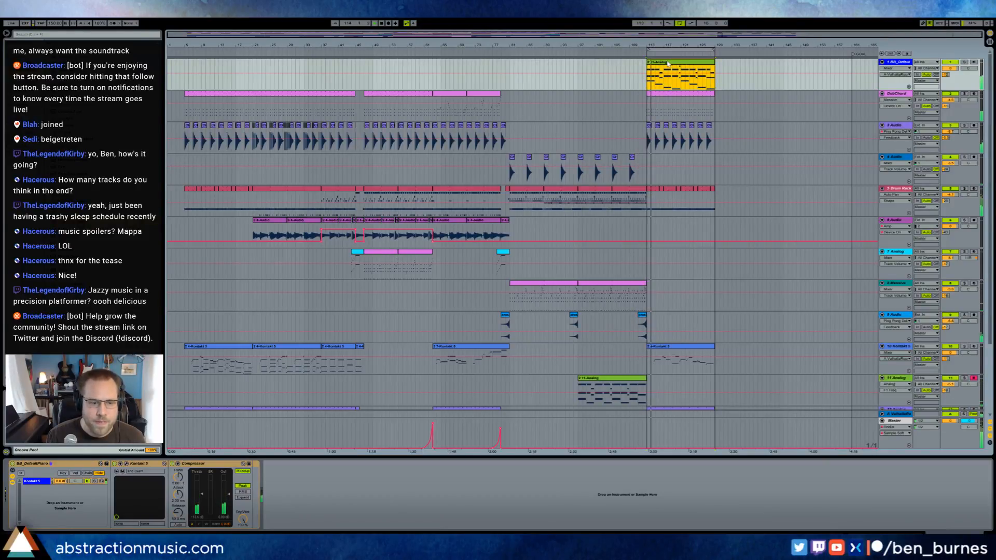
{"action": "left_click", "coordinate": [126, 463]}
{"action": "left_click_drag", "start_coordinate": [534, 288], "coordinate": [537, 293]}
{"action": "left_click", "coordinate": [537, 338]}
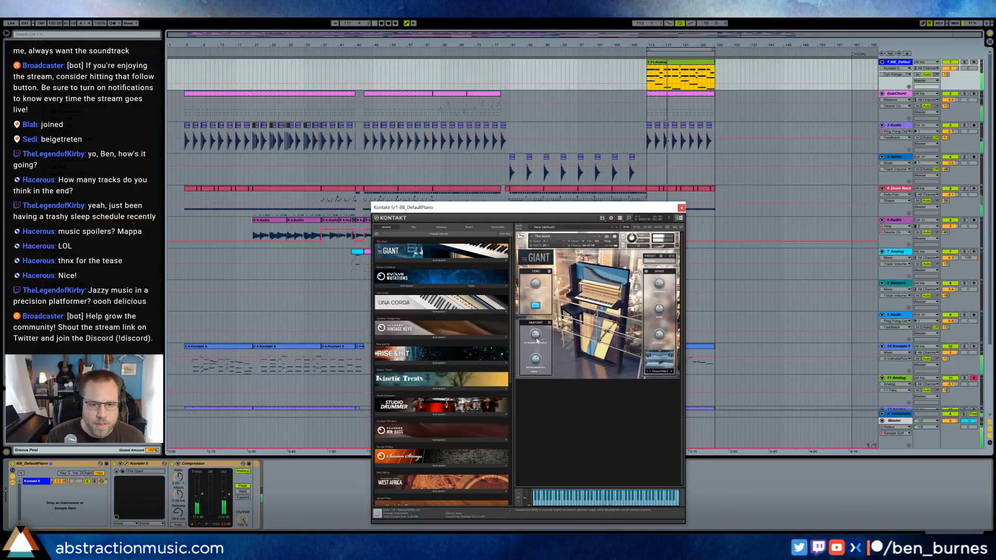
{"action": "left_click", "coordinate": [536, 358]}
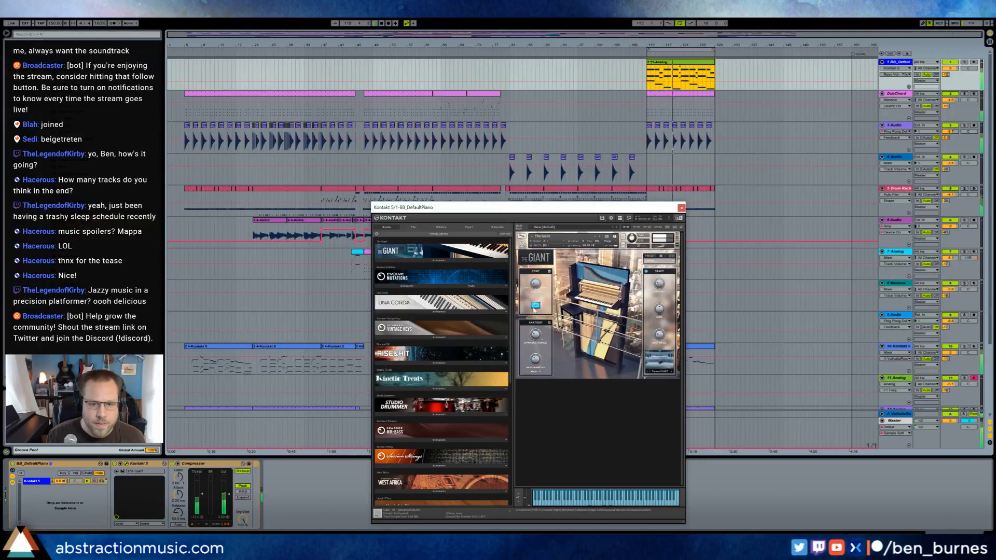
{"action": "left_click", "coordinate": [661, 284]}
{"action": "left_click", "coordinate": [660, 310]}
{"action": "left_click", "coordinate": [661, 335]}
{"action": "left_click", "coordinate": [535, 283]}
{"action": "left_click", "coordinate": [681, 207]}
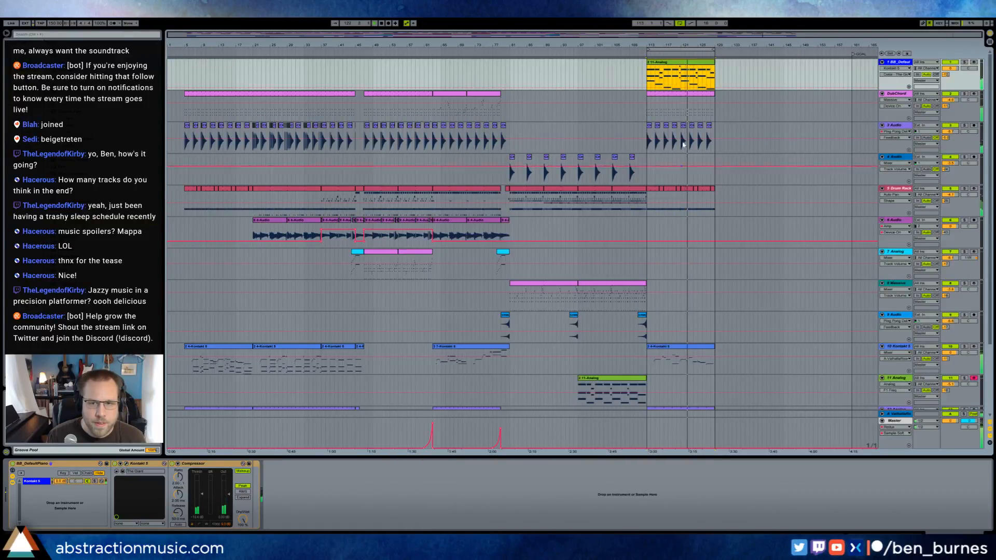
Lower the Compressor's threshold slightly on the first track.
{"action": "double_click", "coordinate": [685, 66]}
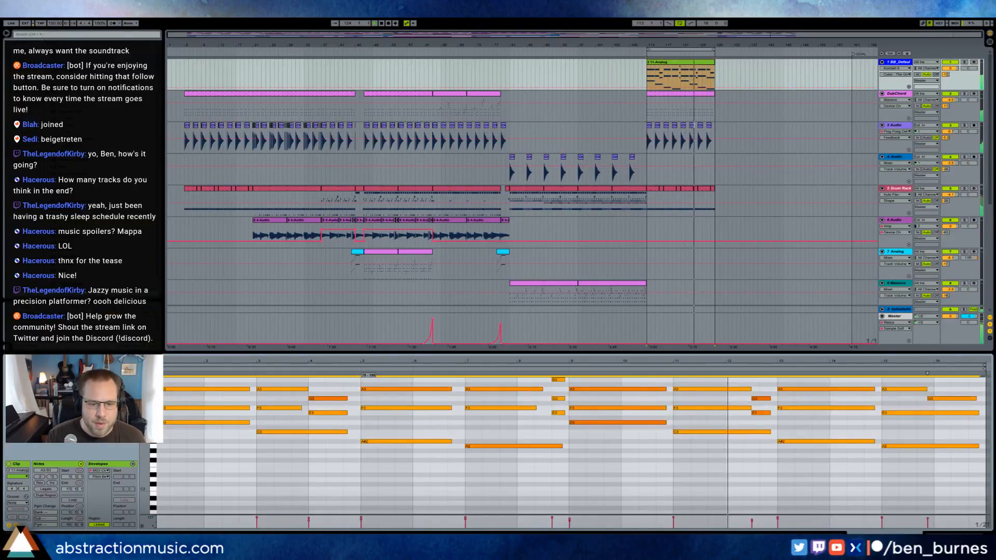
{"action": "key", "text": "shift+Tab"}
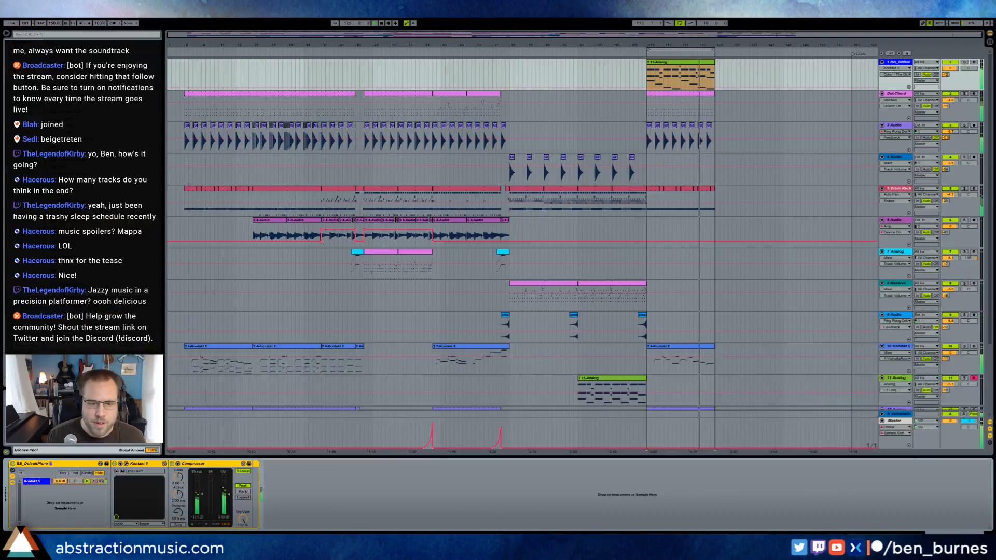
{"action": "left_click_drag", "start_coordinate": [202, 494], "coordinate": [202, 497]}
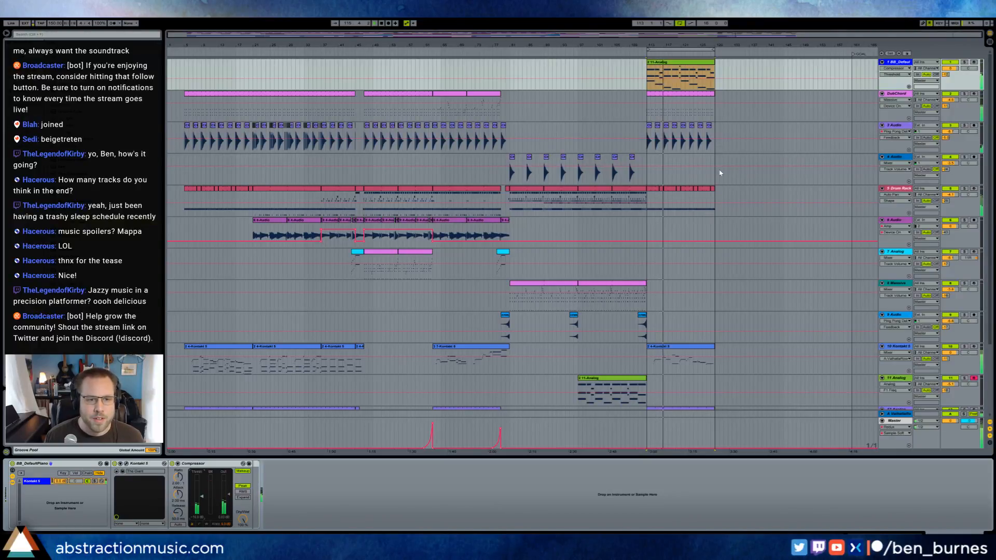
Transpose all notes of the DubChord clip at bar 113 down one octave.
{"action": "left_click", "coordinate": [687, 97]}
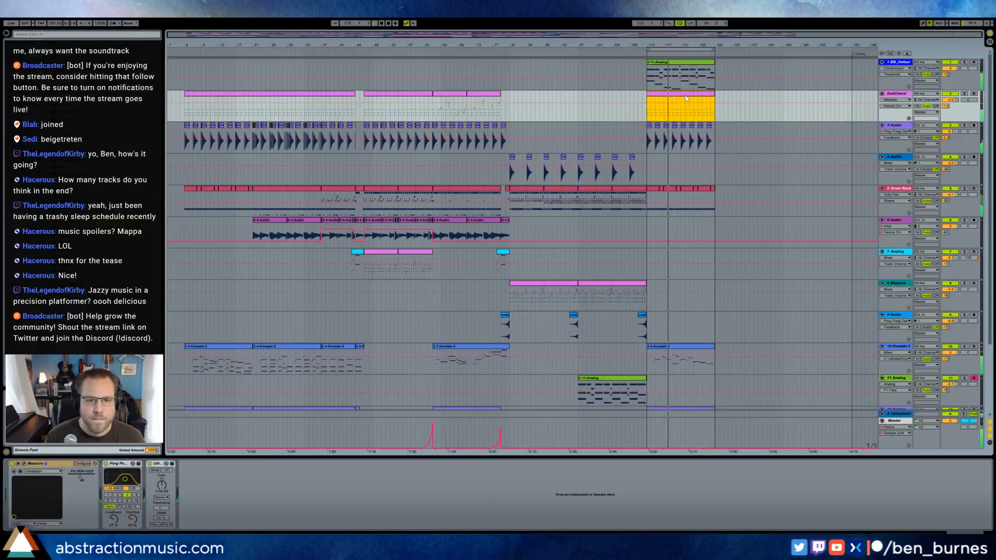
{"action": "double_click", "coordinate": [687, 98]}
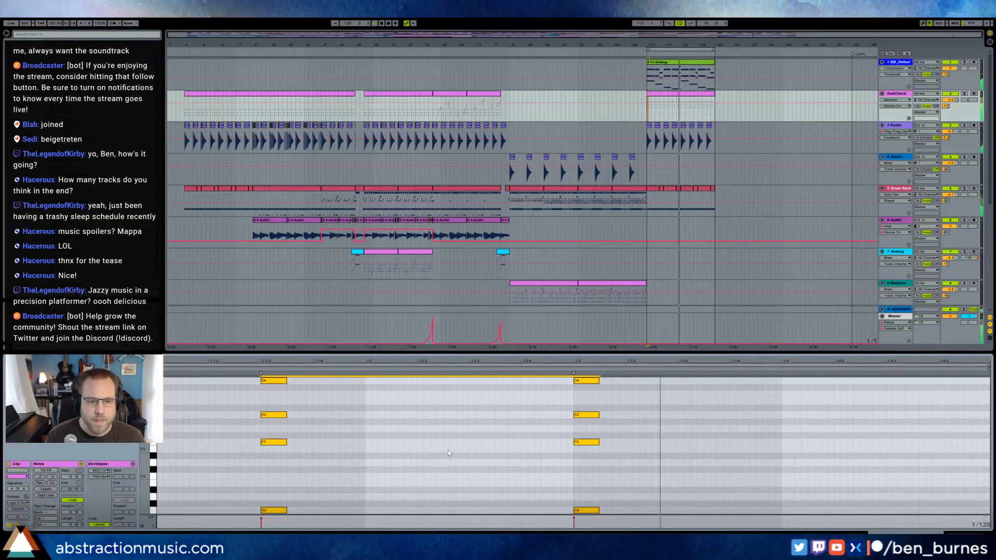
{"action": "key", "text": "shift+Down"}
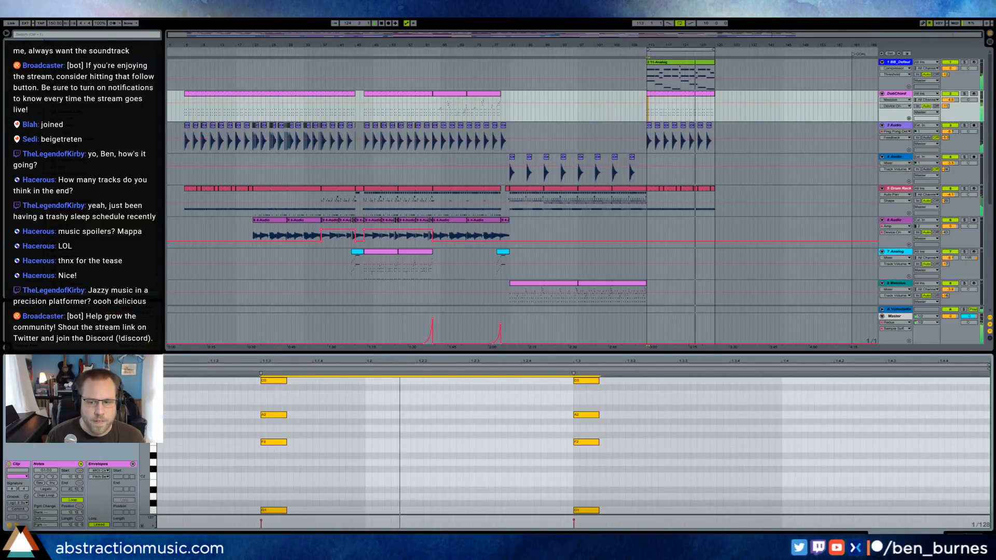
{"action": "key", "text": "shift+Tab"}
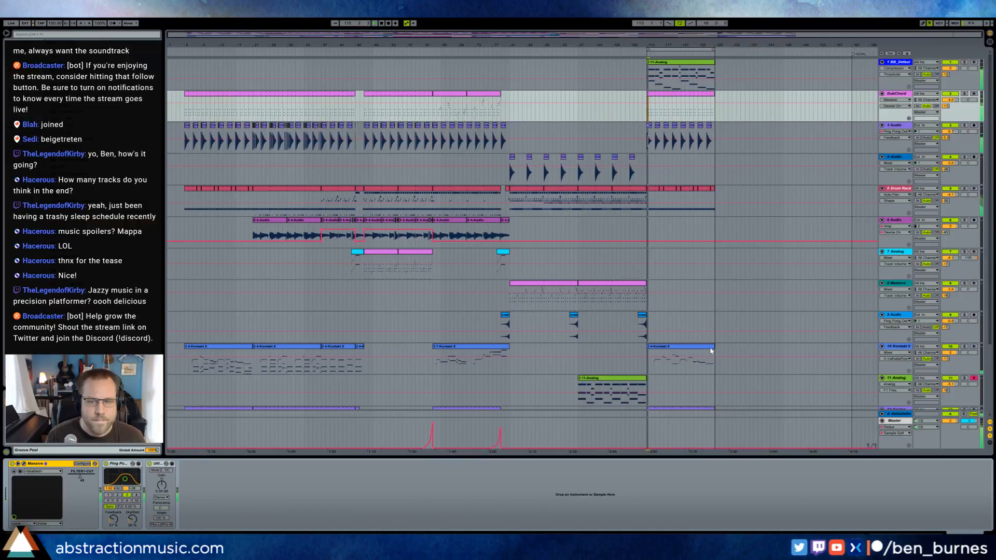
Duplicate the 13 Analog clip at bar 113, with its automation, to bar 129.
{"action": "scroll", "coordinate": [712, 344], "scroll_direction": "down", "scroll_amount": 3}
{"action": "scroll", "coordinate": [708, 357], "scroll_direction": "down", "scroll_amount": 1}
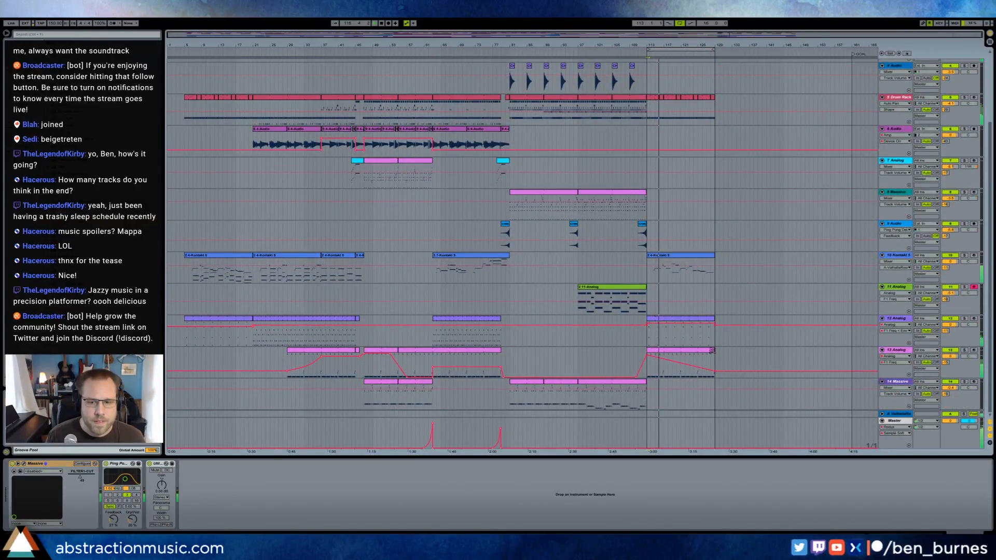
{"action": "left_click", "coordinate": [713, 350]}
{"action": "key", "text": "ctrl+d"}
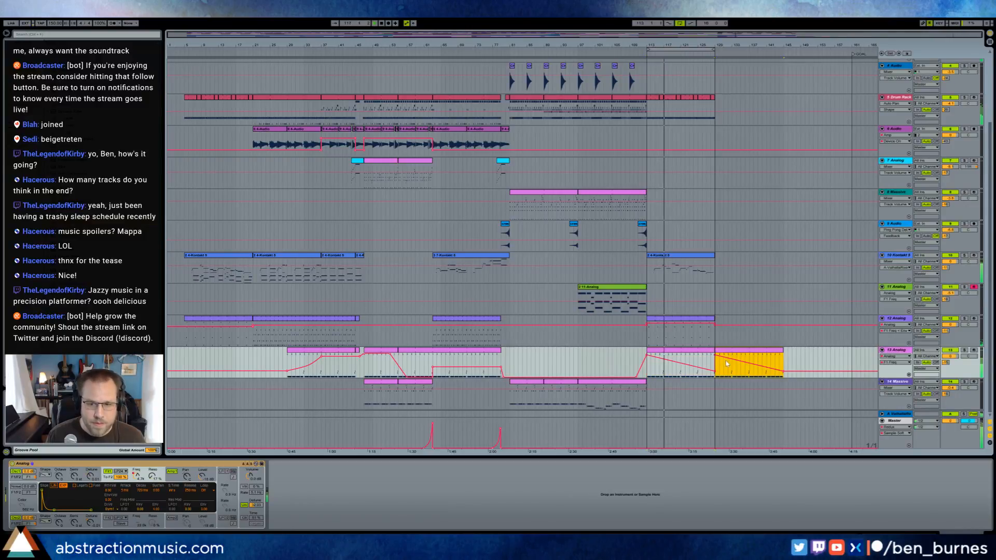
Copy the long 12 Analog clip starting near bar 21 to bar 129 and append the short closing clip from about bar 45.
{"action": "left_click", "coordinate": [714, 319]}
{"action": "key", "text": "ctrl+d"}
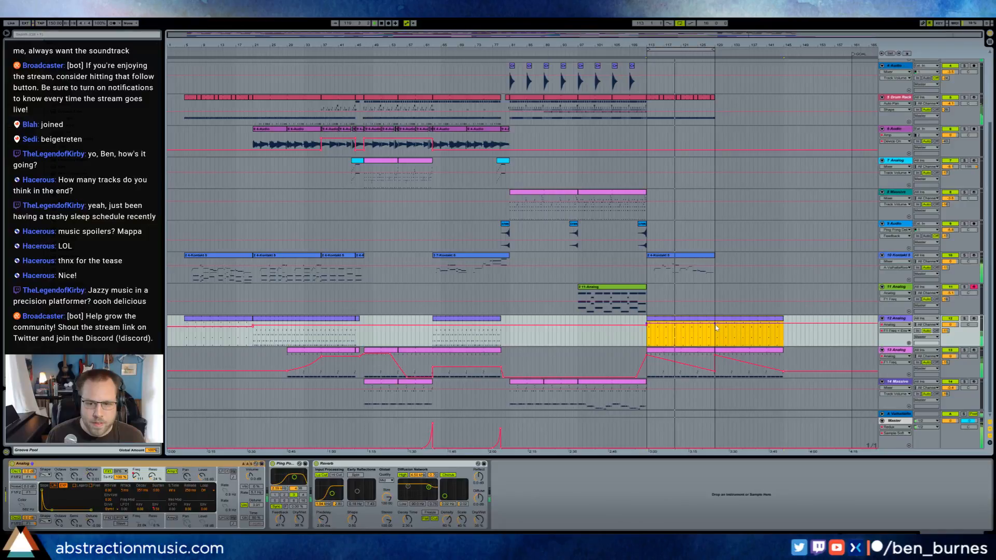
{"action": "left_click", "coordinate": [298, 319]}
{"action": "key", "text": "ctrl+c"}
{"action": "left_click", "coordinate": [721, 319]}
{"action": "key", "text": "ctrl+v"}
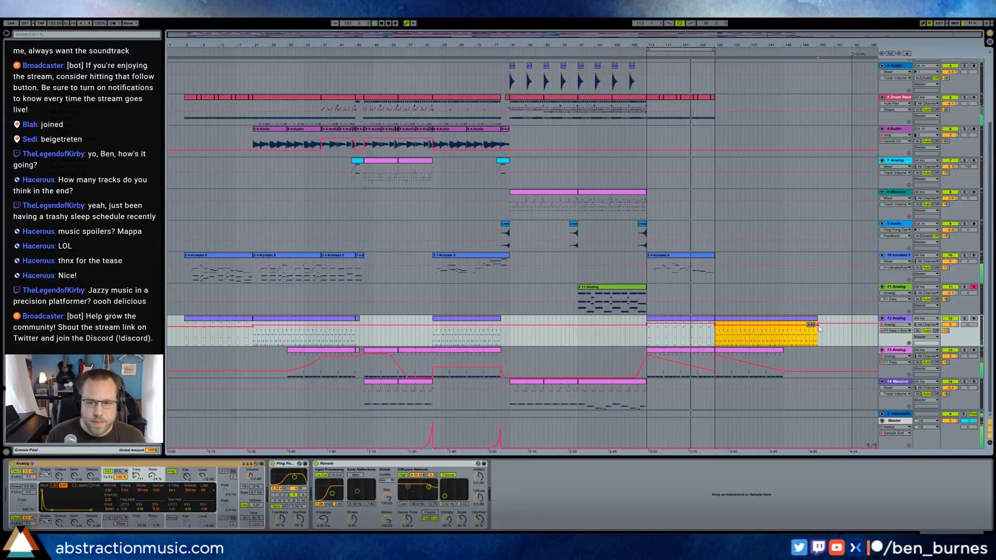
{"action": "left_click", "coordinate": [358, 320]}
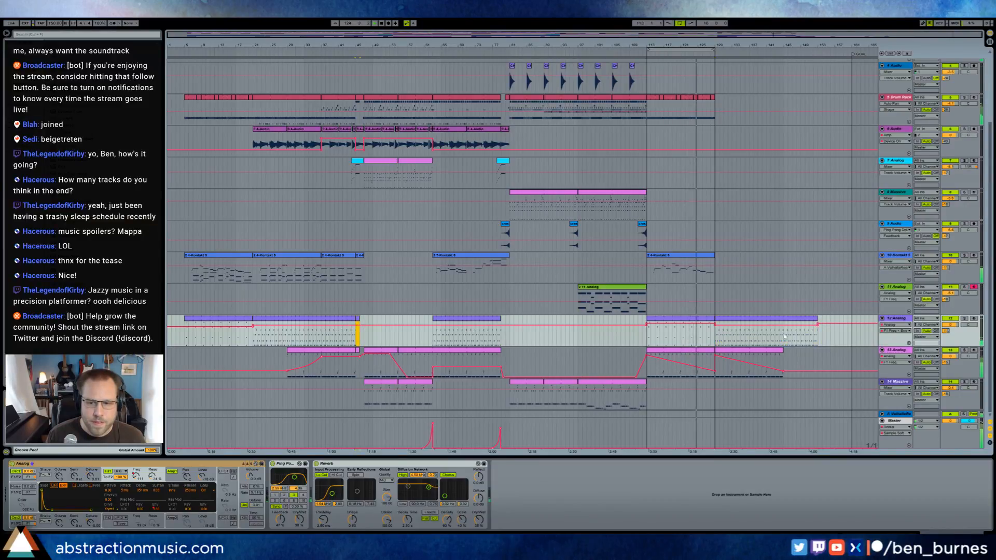
{"action": "left_click", "coordinate": [819, 334]}
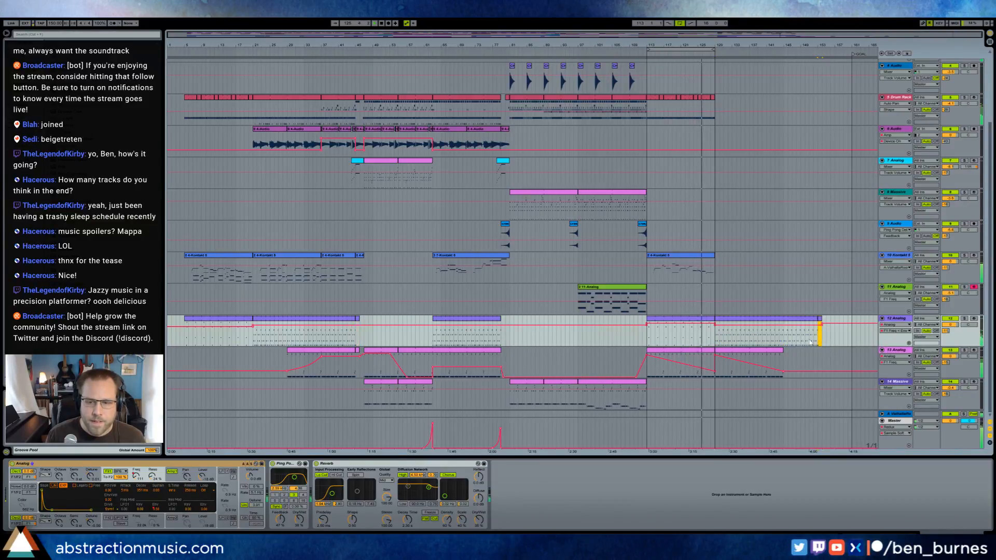
Copy the Drum Rack clip from about bar 21 to bar 129, and duplicate the piano, DubChord and 3 Audio clips at bar 113 there.
{"action": "scroll", "coordinate": [705, 299], "scroll_direction": "up", "scroll_amount": 3}
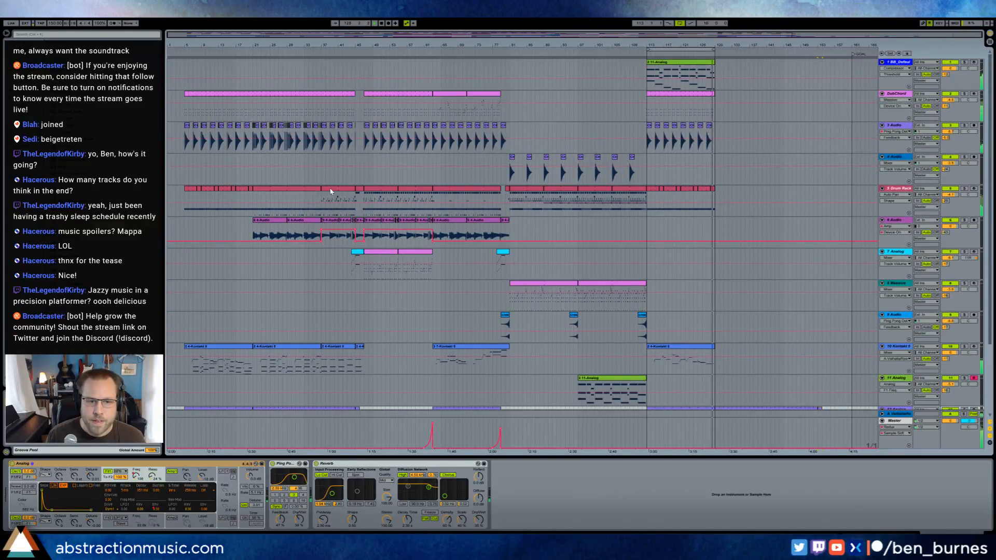
{"action": "left_click", "coordinate": [321, 189]}
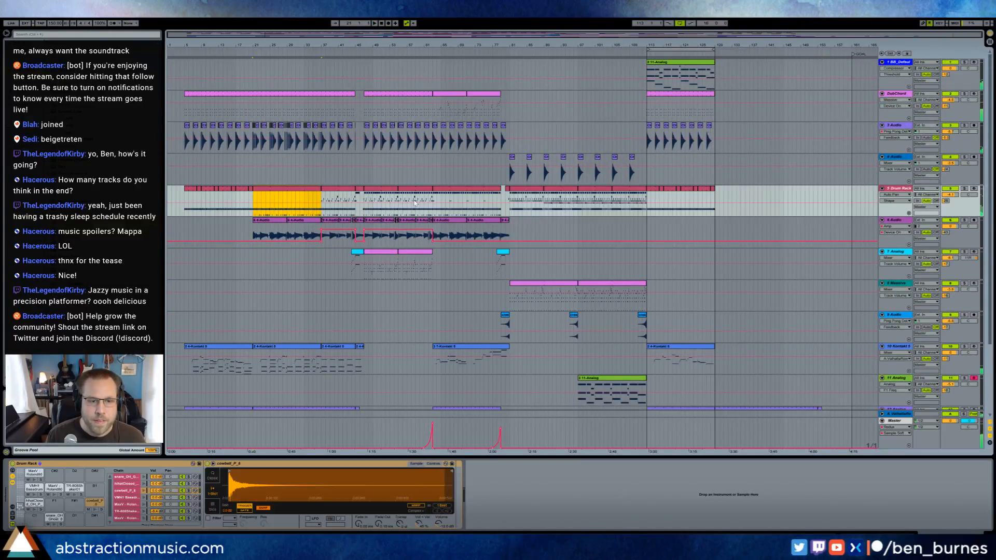
{"action": "left_click", "coordinate": [717, 199]}
{"action": "key", "text": "ctrl+v"}
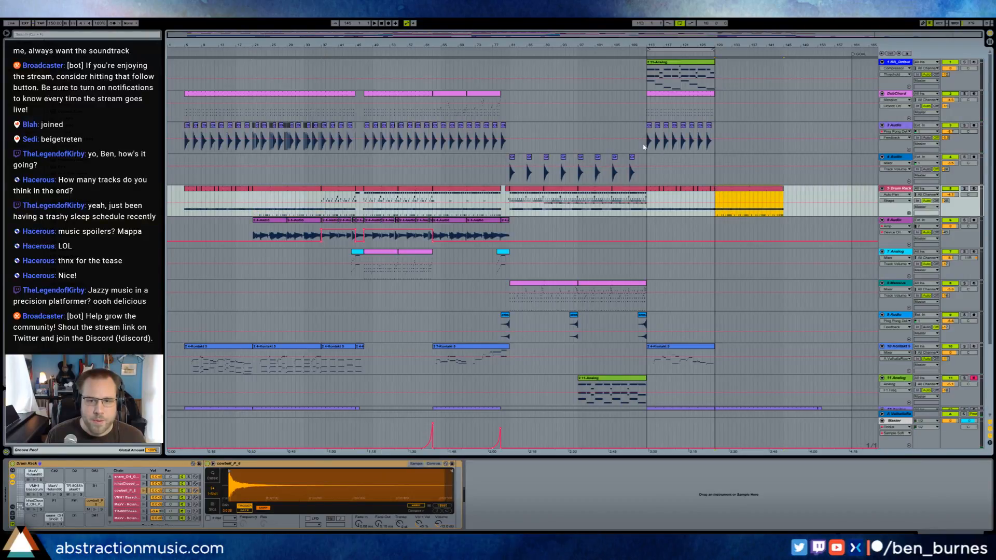
{"action": "left_click_drag", "start_coordinate": [648, 137], "coordinate": [716, 70]}
{"action": "key", "text": "ctrl+d"}
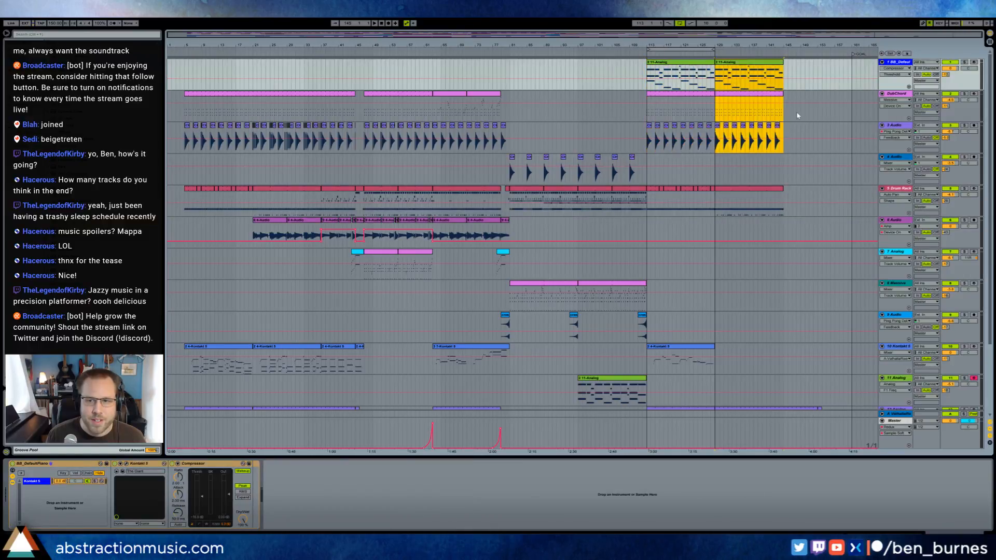
Turn off the arrangement loop and play the transition from just before bar 129.
{"action": "left_click", "coordinate": [682, 25]}
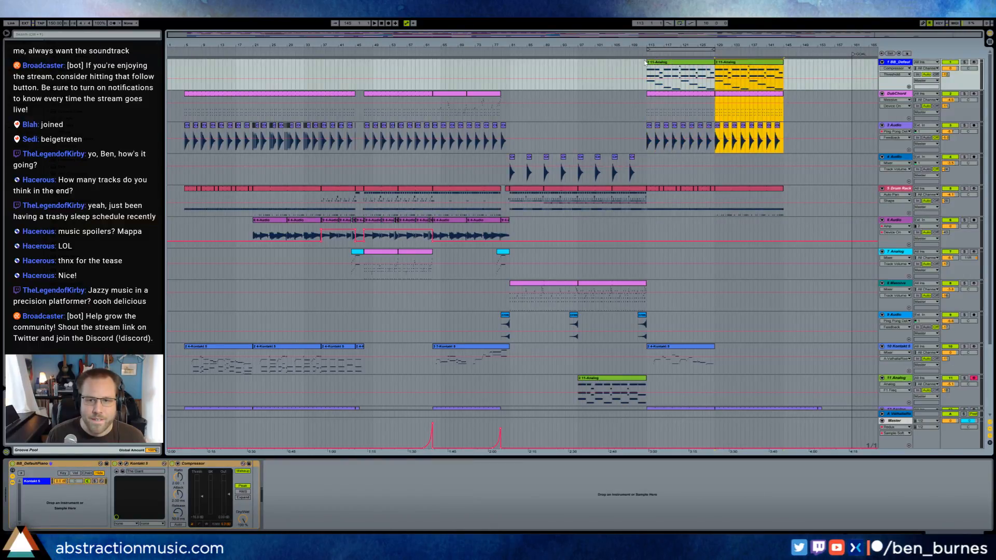
{"action": "left_click", "coordinate": [710, 70]}
{"action": "key", "text": "space"}
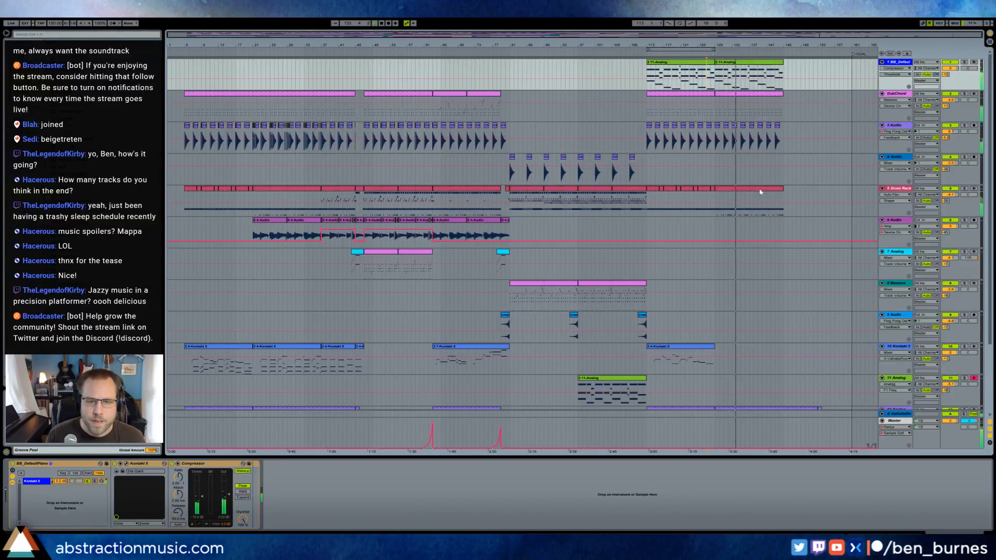
Copy the opening pickup notes of the 10 Kontakt 5 clip at bar 113 into the start of the first track's piano clip at bar 129.
{"action": "left_click", "coordinate": [762, 63]}
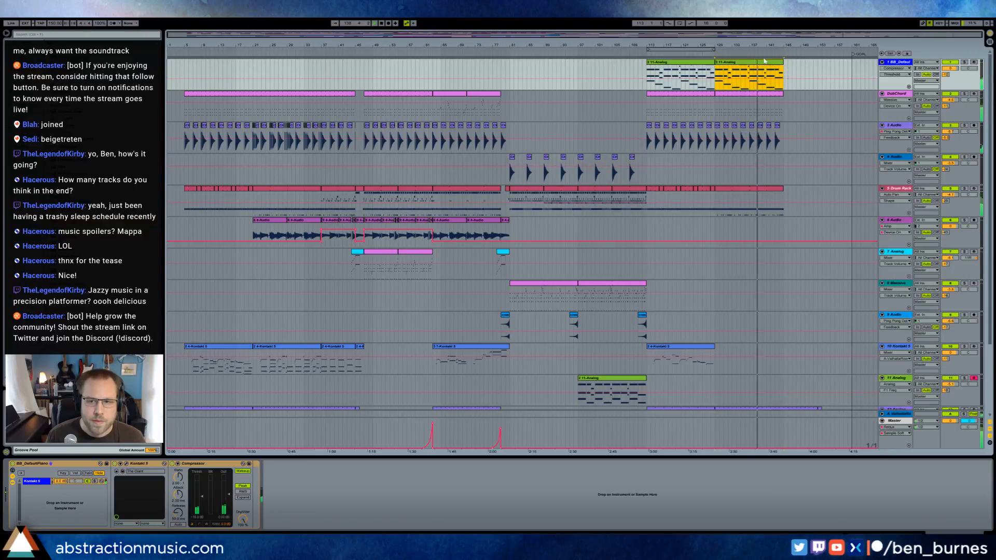
{"action": "key", "text": "shift+Tab"}
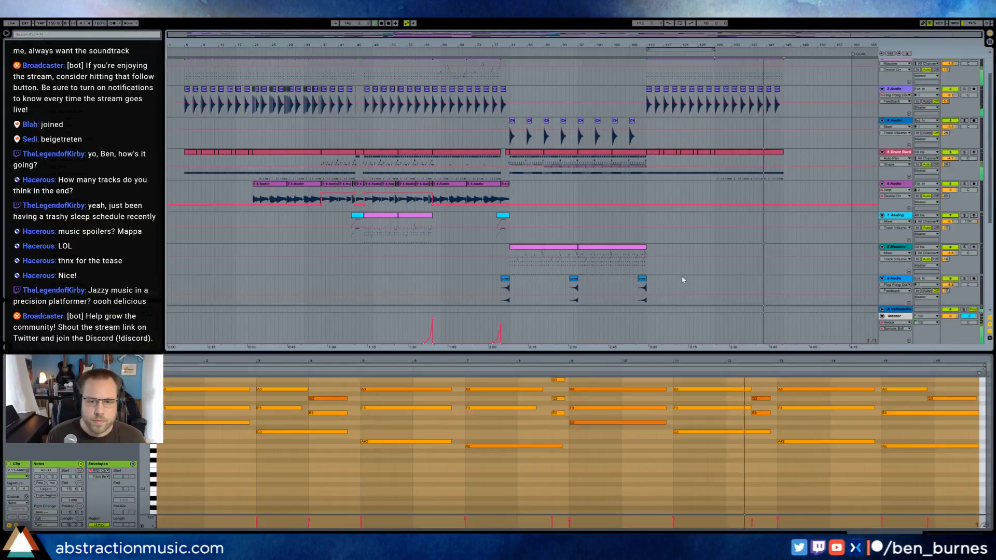
{"action": "scroll", "coordinate": [682, 280], "scroll_direction": "down", "scroll_amount": 5}
{"action": "left_click", "coordinate": [657, 249]}
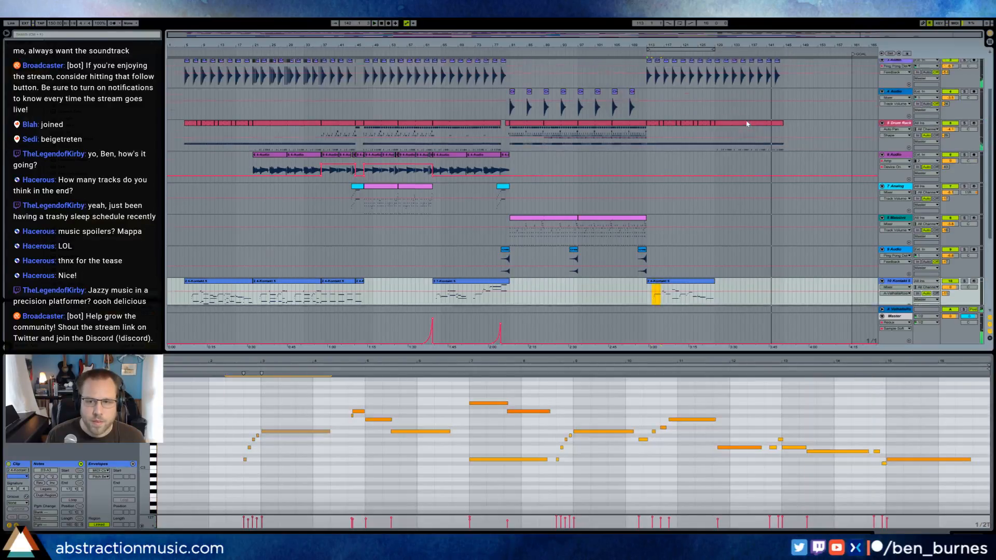
{"action": "scroll", "coordinate": [741, 164], "scroll_direction": "up", "scroll_amount": 5}
{"action": "left_click", "coordinate": [739, 62]}
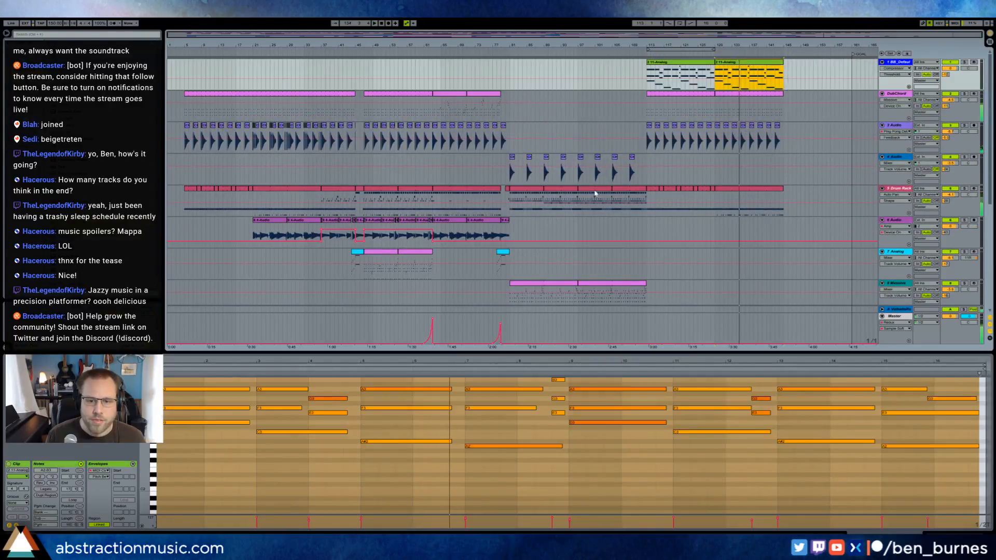
{"action": "left_click", "coordinate": [165, 411]}
{"action": "key", "text": "ctrl+v"}
Transpose the pasted pickup notes up one octave and shift them slightly later in the piano clip.
{"action": "key", "text": "shift+Up"}
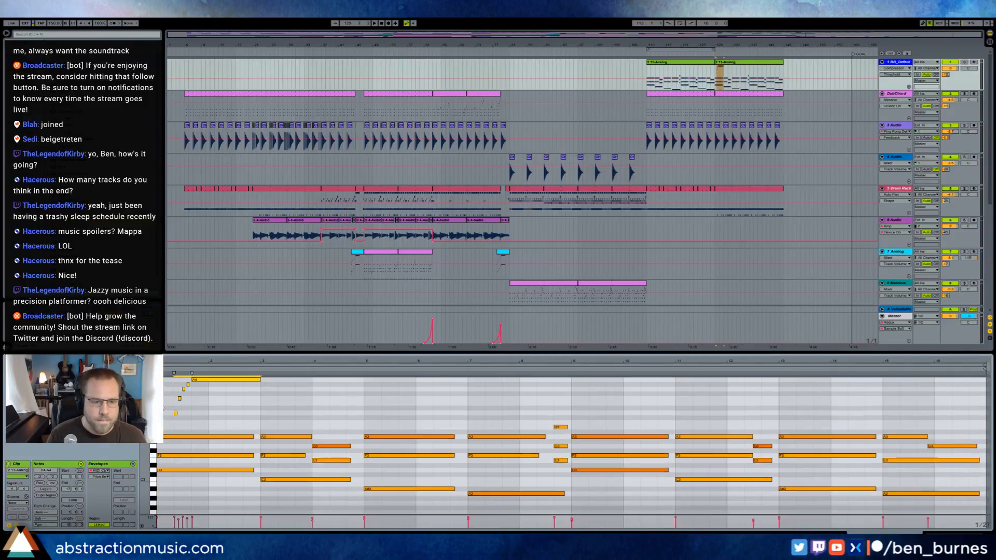
{"action": "key", "text": "space"}
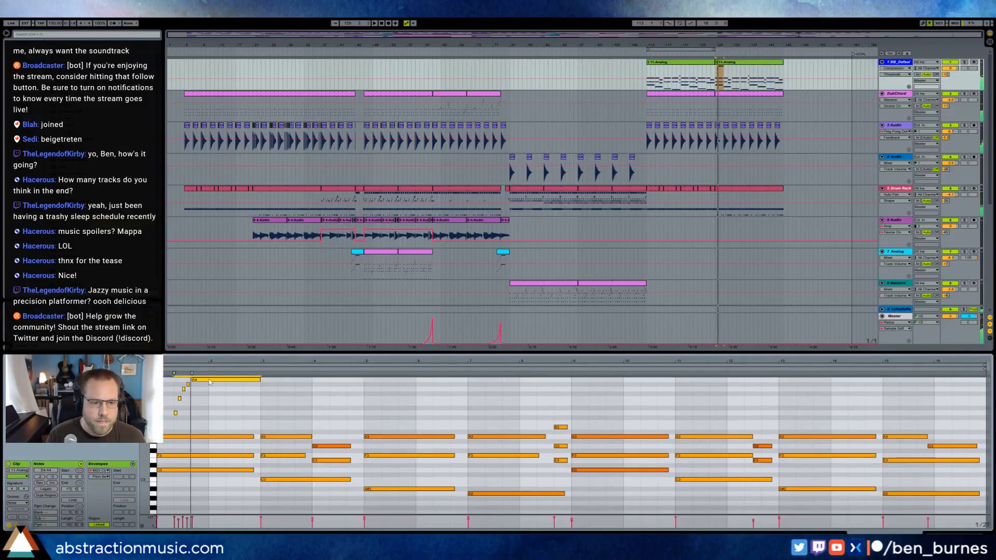
{"action": "left_click_drag", "start_coordinate": [210, 382], "coordinate": [227, 383]}
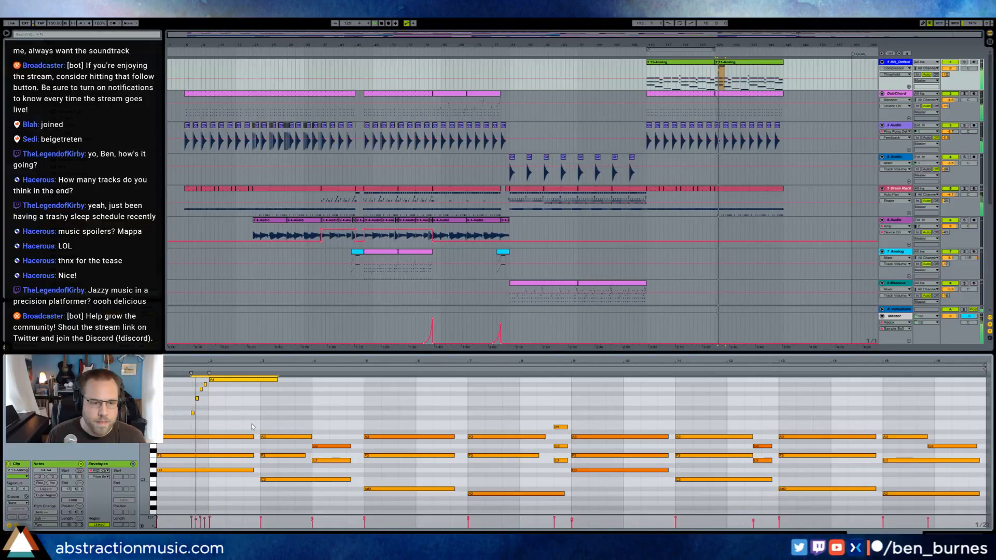
Overdub a melody above the chords on the first track's piano from bar 129 to bar 145.
{"action": "left_click", "coordinate": [283, 406]}
{"action": "scroll", "coordinate": [288, 420], "scroll_direction": "up", "scroll_amount": 3}
{"action": "left_click", "coordinate": [275, 427]}
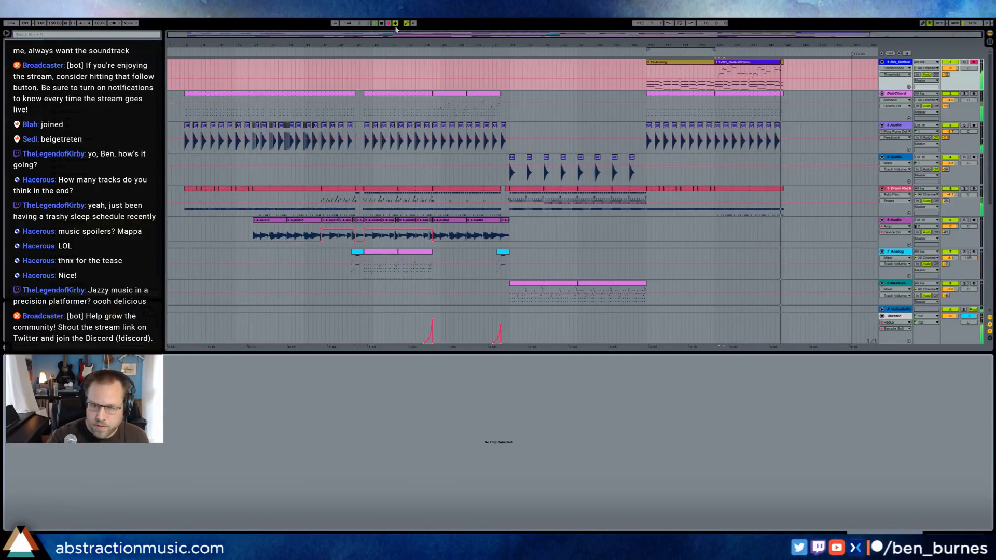
{"action": "key", "text": "space"}
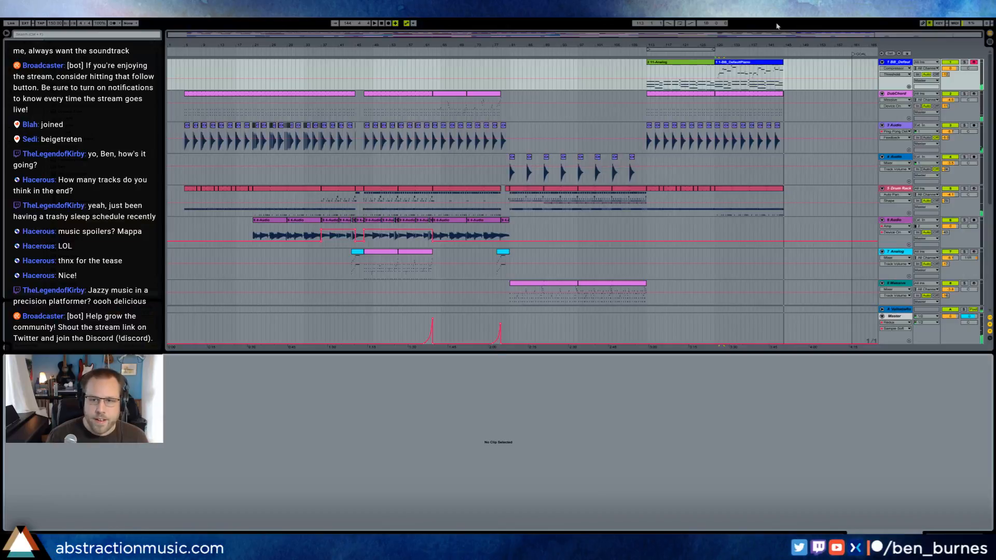
Remove the stray short note before the recorded clip's third bar, shorten the held melody note, add a matching higher note and play the passage.
{"action": "left_click", "coordinate": [744, 63]}
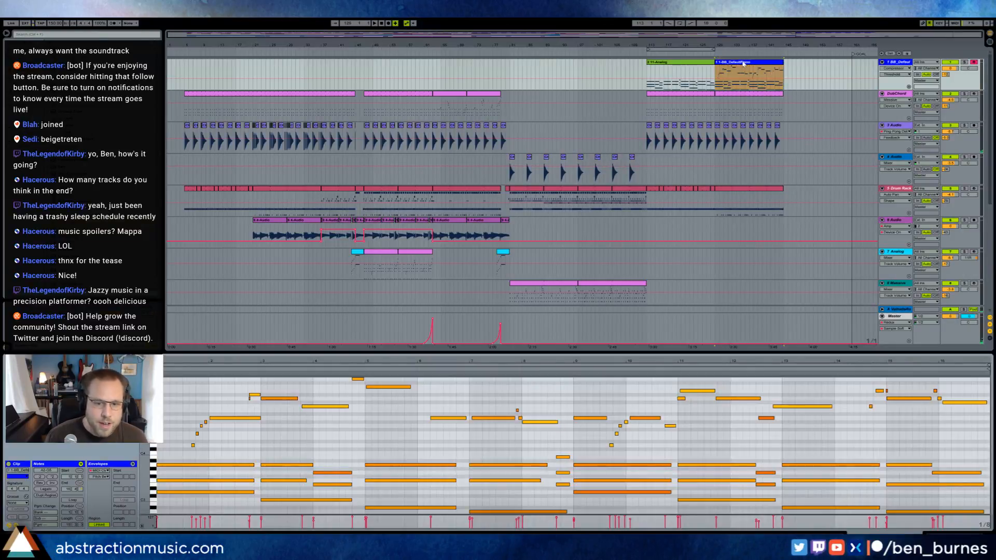
{"action": "left_click", "coordinate": [250, 397]}
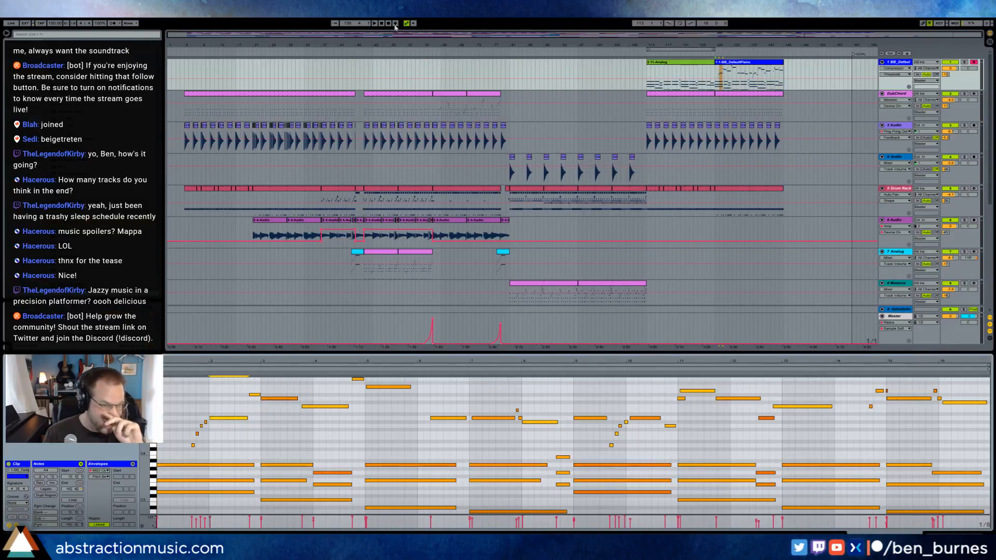
{"action": "key", "text": "space"}
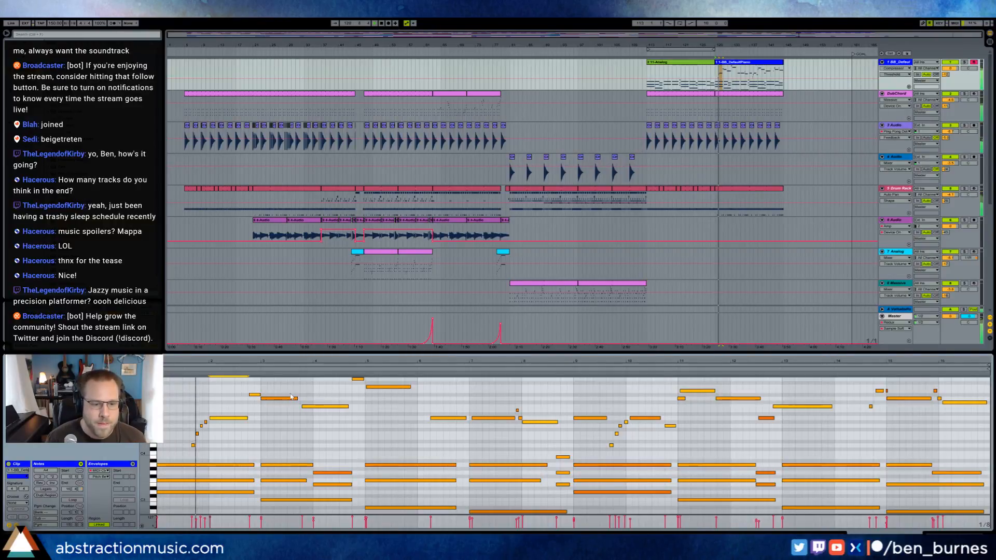
Raise the short pickup note before bar 3 by one row and shift it slightly later so it leads into bar 3.
{"action": "left_click", "coordinate": [254, 395]}
{"action": "key", "text": "space"}
{"action": "left_click_drag", "start_coordinate": [255, 397], "coordinate": [252, 394]}
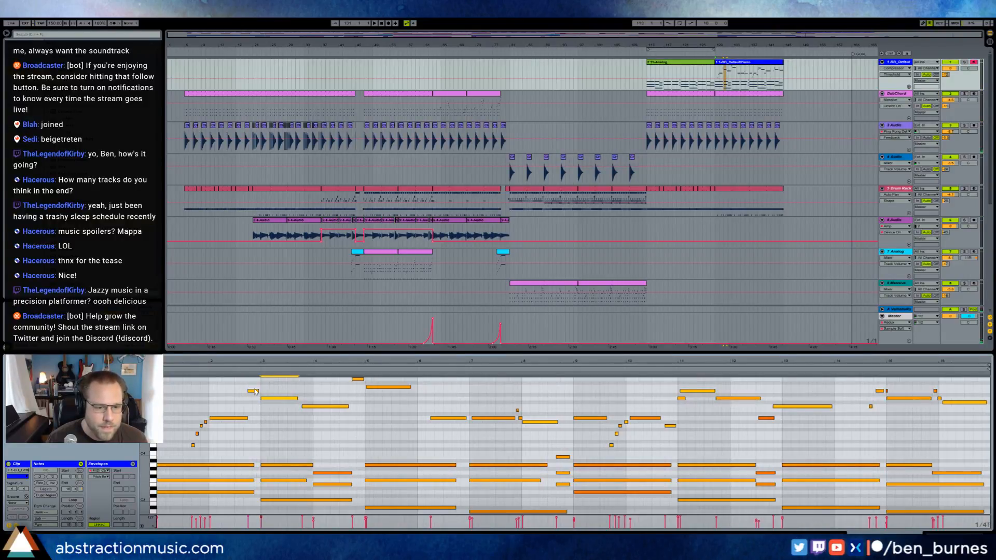
{"action": "key", "text": "space"}
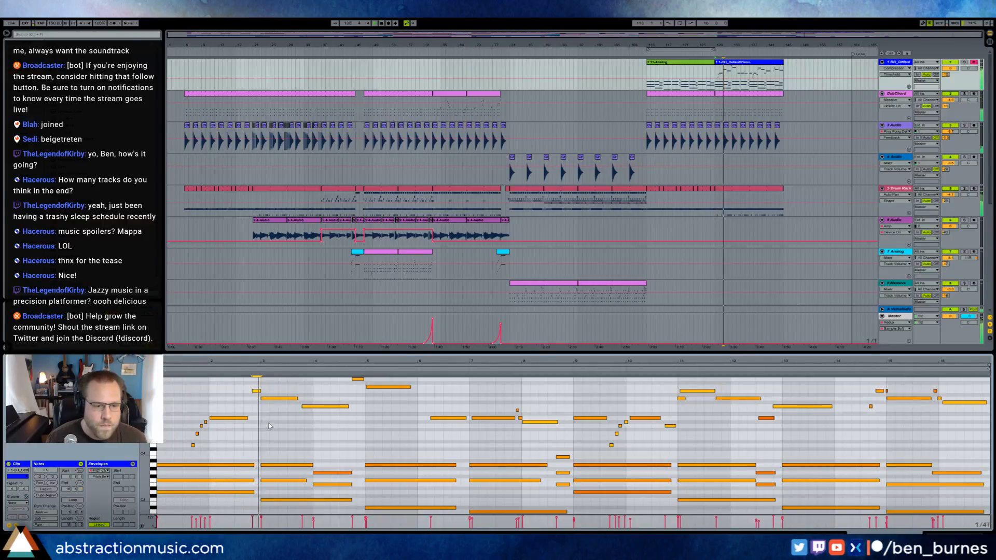
Add a lower harmony note under the long melody note leading into bar 4, with both notes starting and ending together.
{"action": "left_click_drag", "start_coordinate": [313, 406], "coordinate": [315, 424]}
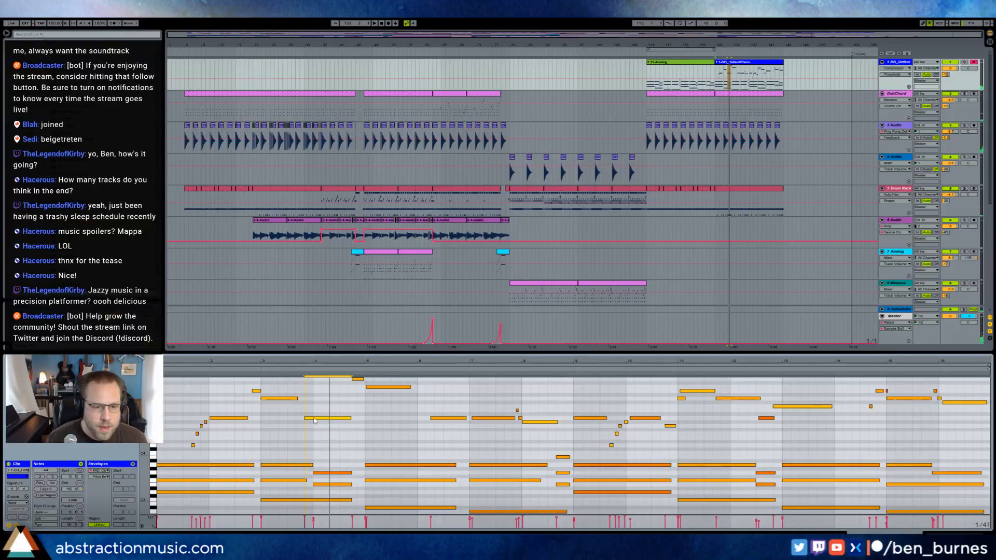
{"action": "left_click_drag", "start_coordinate": [348, 418], "coordinate": [344, 418]}
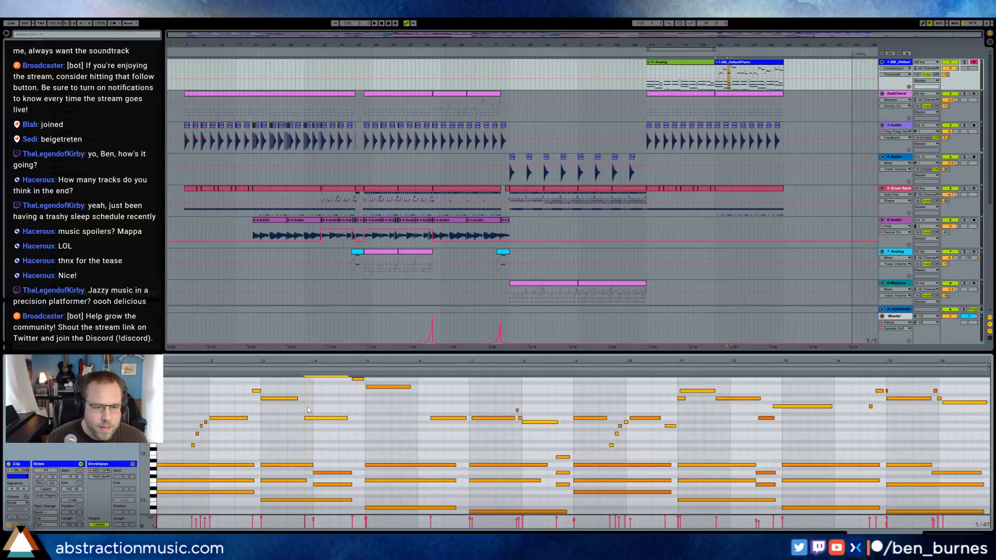
{"action": "left_click", "coordinate": [294, 373]}
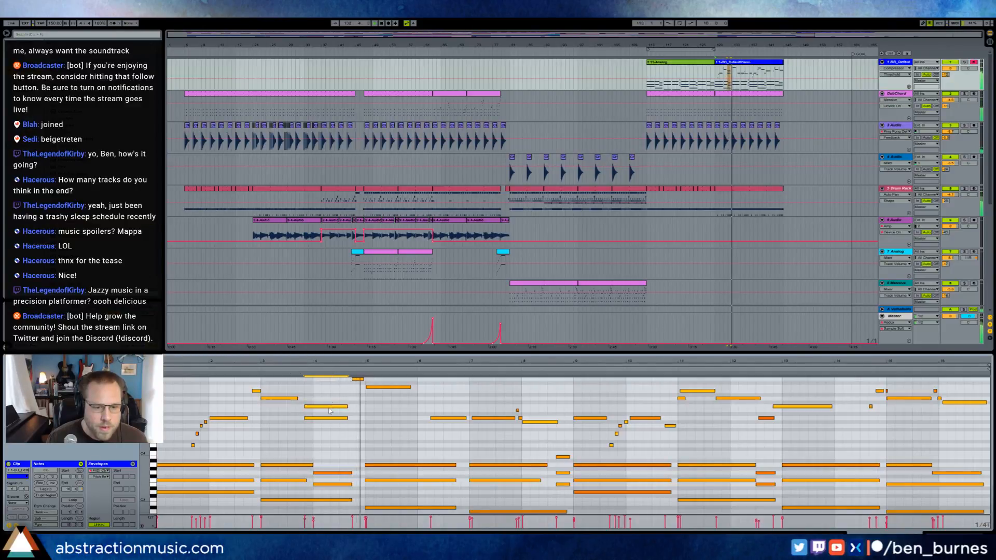
{"action": "key", "text": "space"}
{"action": "left_click", "coordinate": [305, 419]}
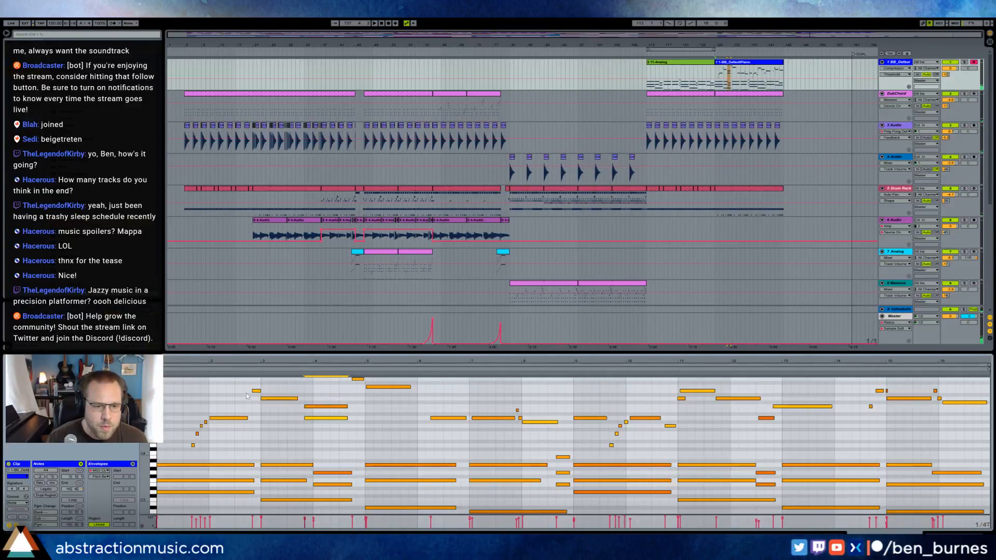
Select the melody notes from bar 3 onward and play the passage to check the new harmony note.
{"action": "left_click_drag", "start_coordinate": [261, 430], "coordinate": [960, 377]}
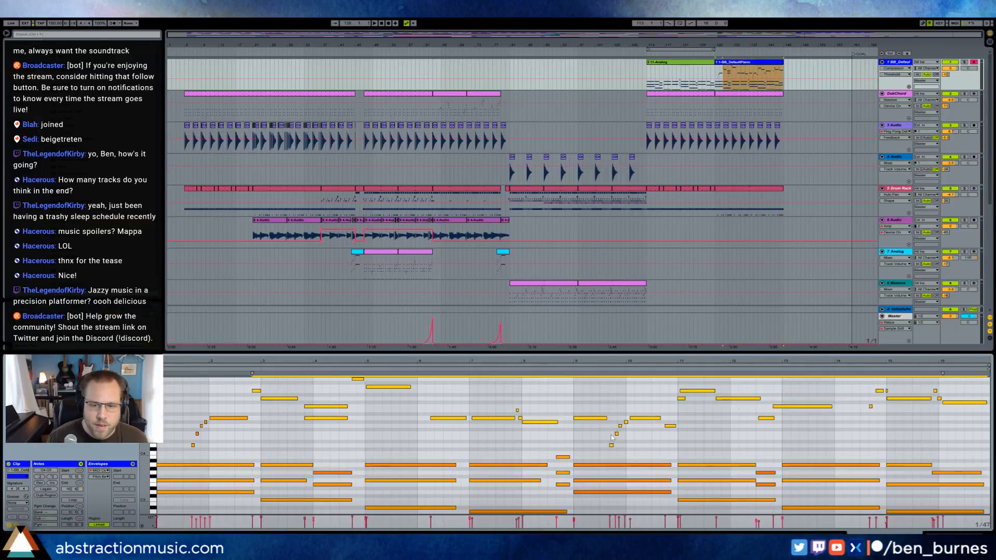
{"action": "left_click_drag", "start_coordinate": [638, 419], "coordinate": [638, 423]}
{"action": "key", "text": "space"}
{"action": "left_click", "coordinate": [298, 437]}
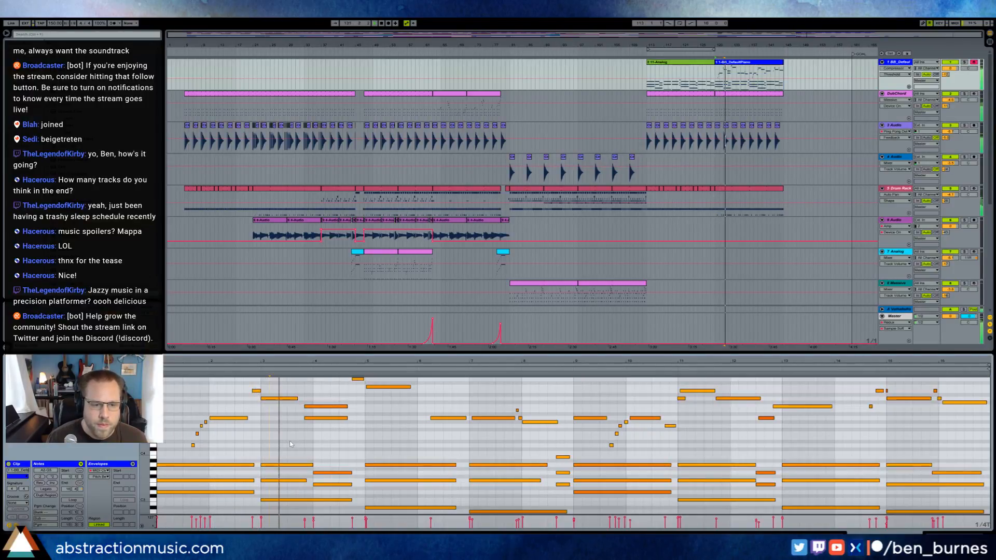
{"action": "left_click_drag", "start_coordinate": [300, 402], "coordinate": [330, 417]}
Shift the short note before bar 5 slightly later and move the long note after bar 6 earlier, so it starts before bar 6.
{"action": "left_click", "coordinate": [362, 379]}
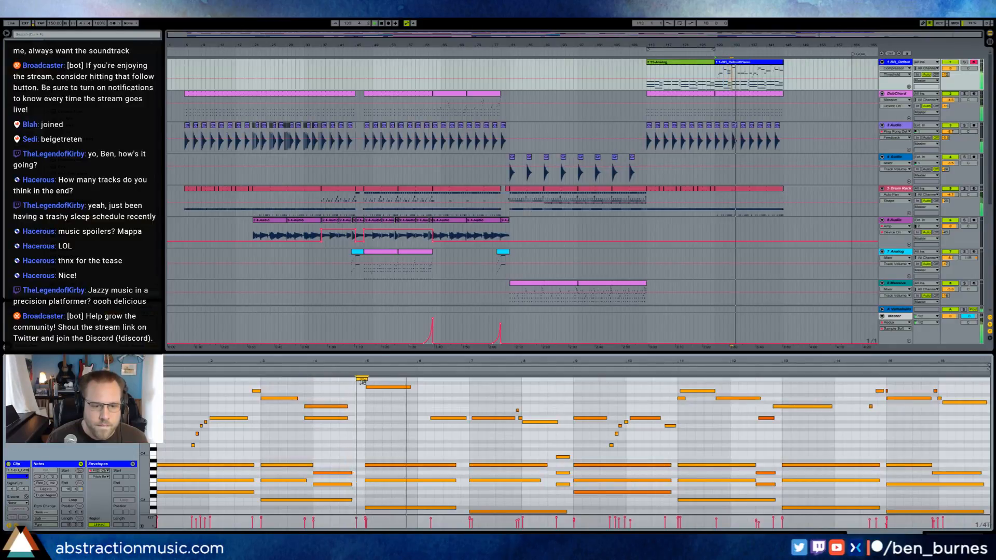
{"action": "left_click", "coordinate": [389, 387]}
{"action": "left_click_drag", "start_coordinate": [440, 420], "coordinate": [415, 420]}
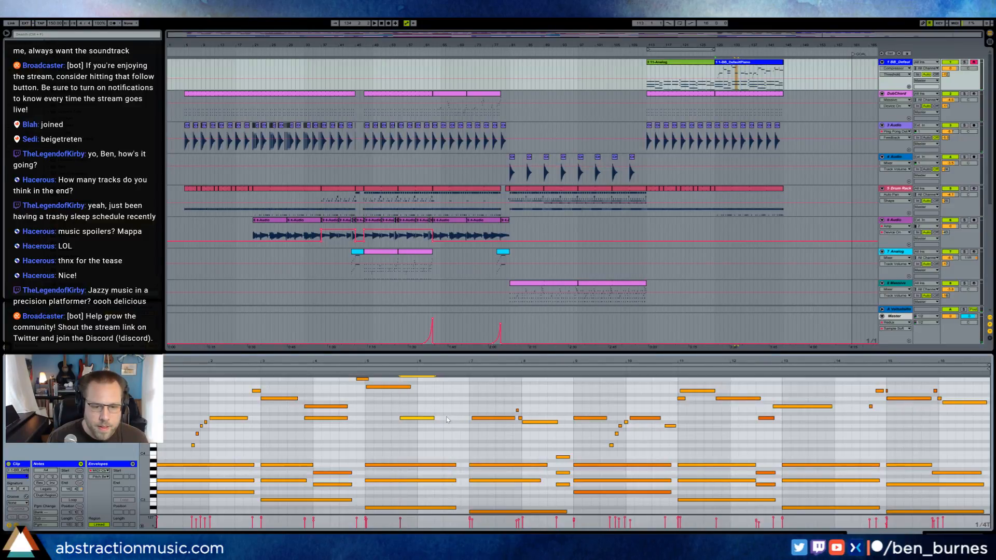
Add two short ascending notes between the moved long note and bar 7.
{"action": "double_click", "coordinate": [463, 411]}
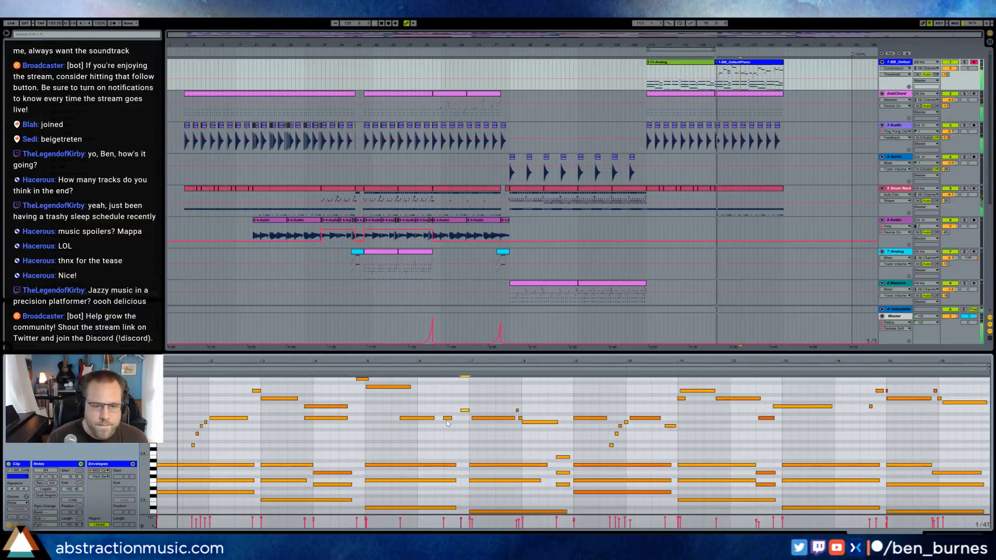
{"action": "left_click", "coordinate": [465, 410]}
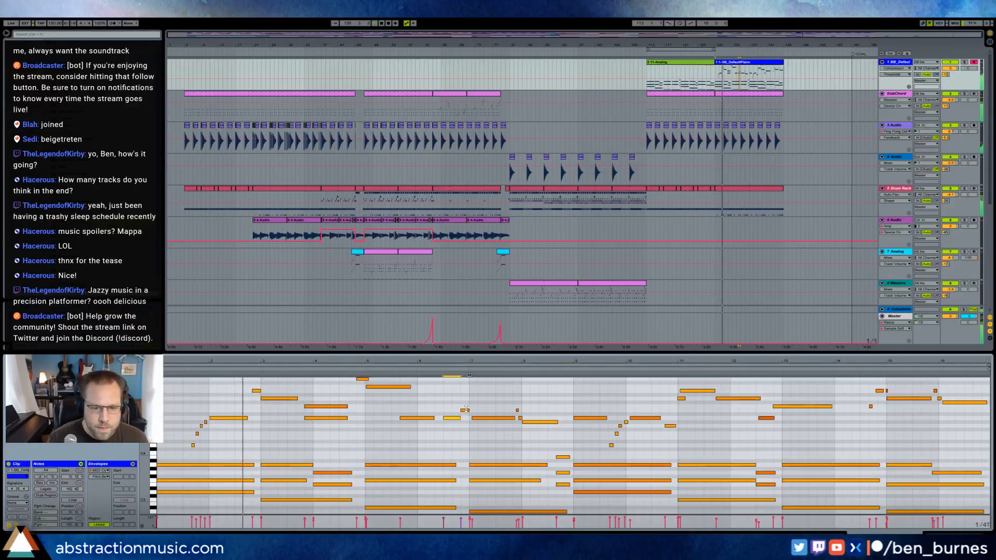
Trim the end of the short pickup note before bar 5 and shorten the long melody note at bar 5.
{"action": "scroll", "coordinate": [379, 404], "scroll_direction": "up", "scroll_amount": 3}
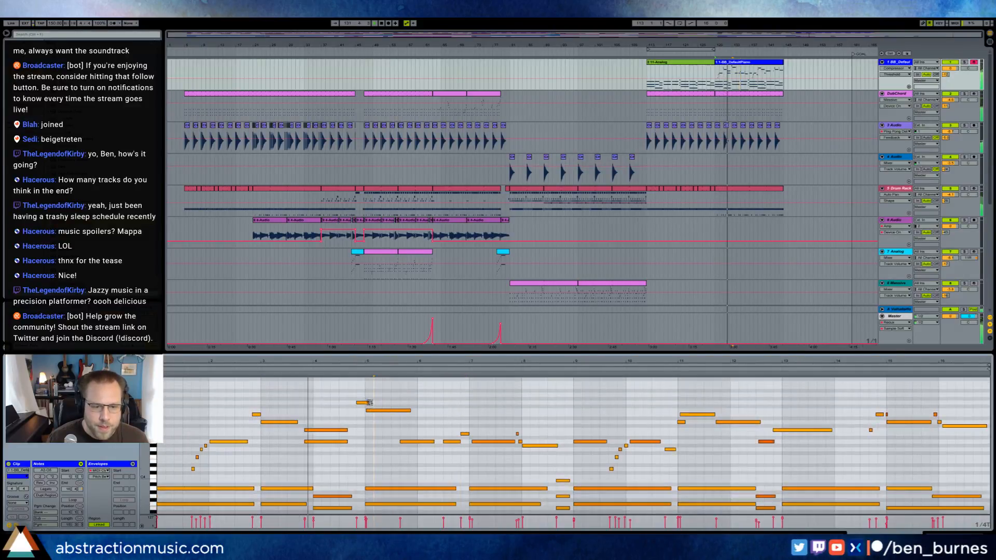
{"action": "left_click", "coordinate": [361, 403]}
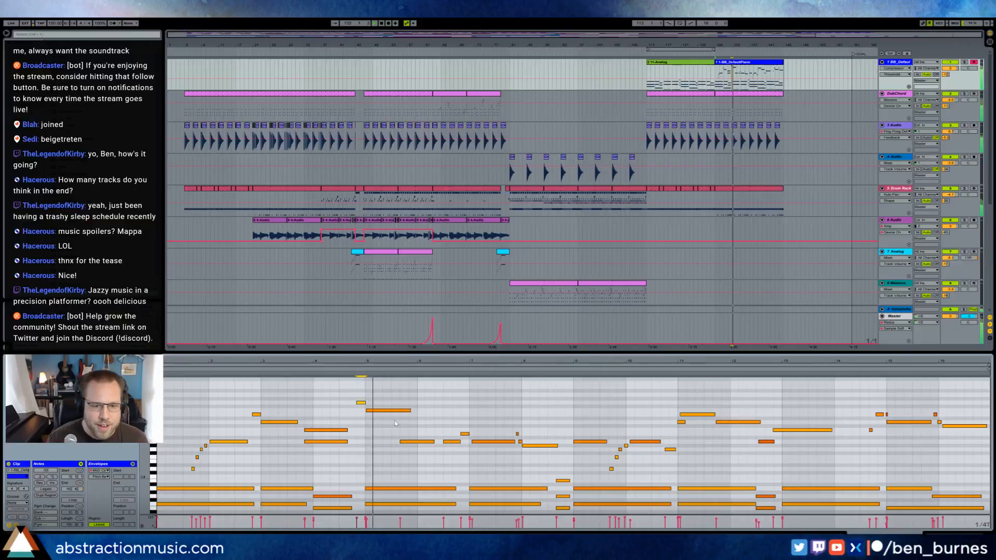
{"action": "left_click_drag", "start_coordinate": [410, 411], "coordinate": [377, 411]}
Lower the last pickup note before bar 7 by one row, then shorten it and shift it slightly later.
{"action": "left_click", "coordinate": [465, 435]}
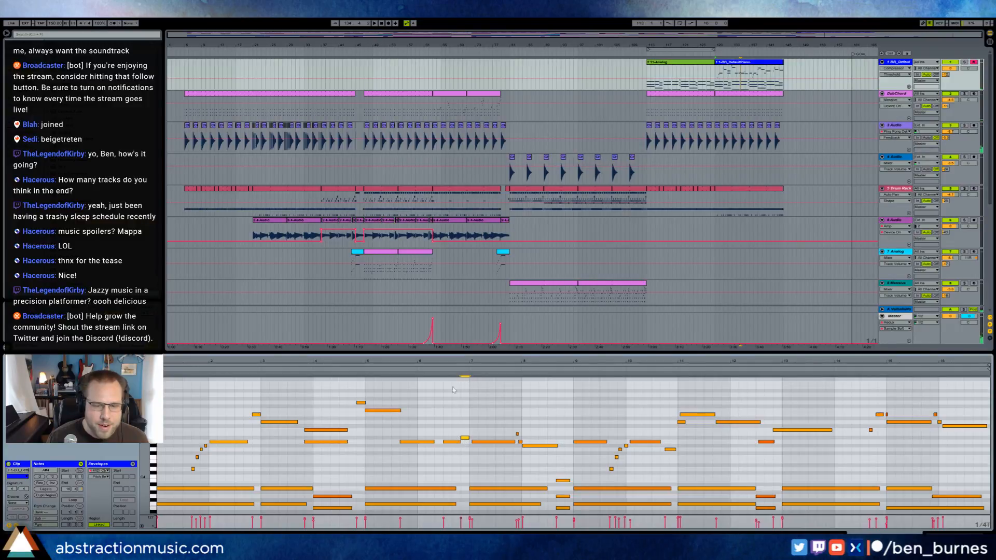
{"action": "left_click", "coordinate": [415, 372]}
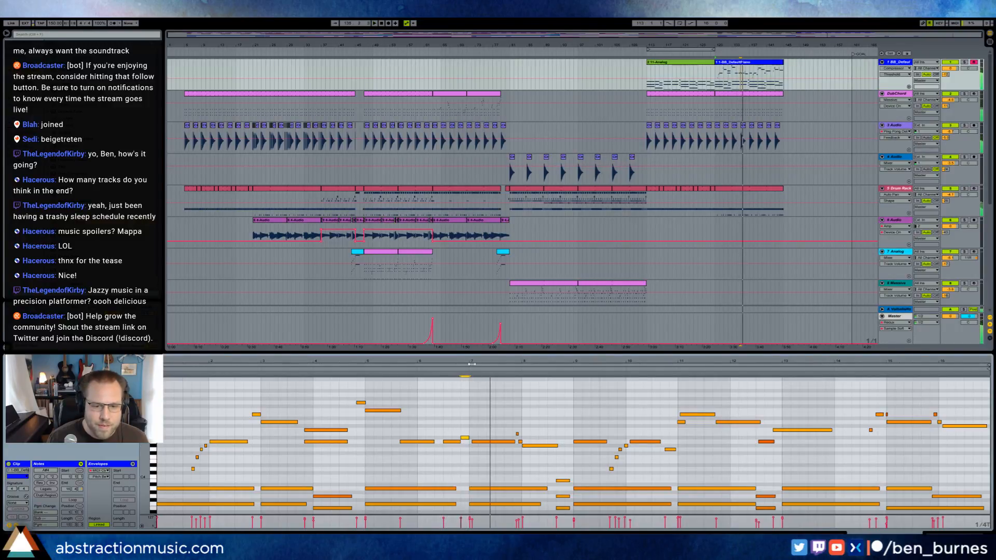
{"action": "left_click_drag", "start_coordinate": [472, 361], "coordinate": [472, 380]}
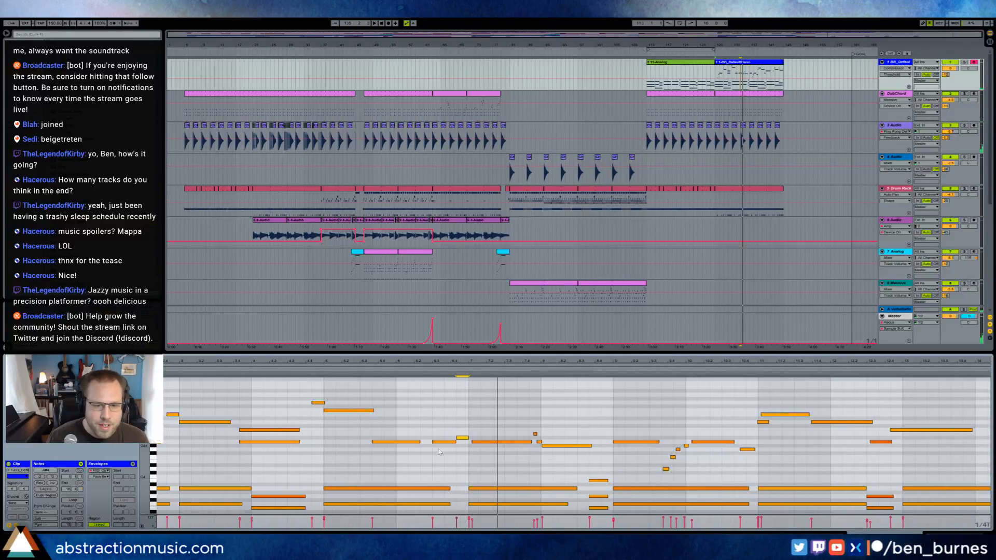
{"action": "key", "text": "space"}
{"action": "left_click_drag", "start_coordinate": [469, 438], "coordinate": [465, 440]}
Replace the first pickup note before bar 7 with a shorter, later one and extend the preceding long note towards it.
{"action": "left_click", "coordinate": [454, 442]}
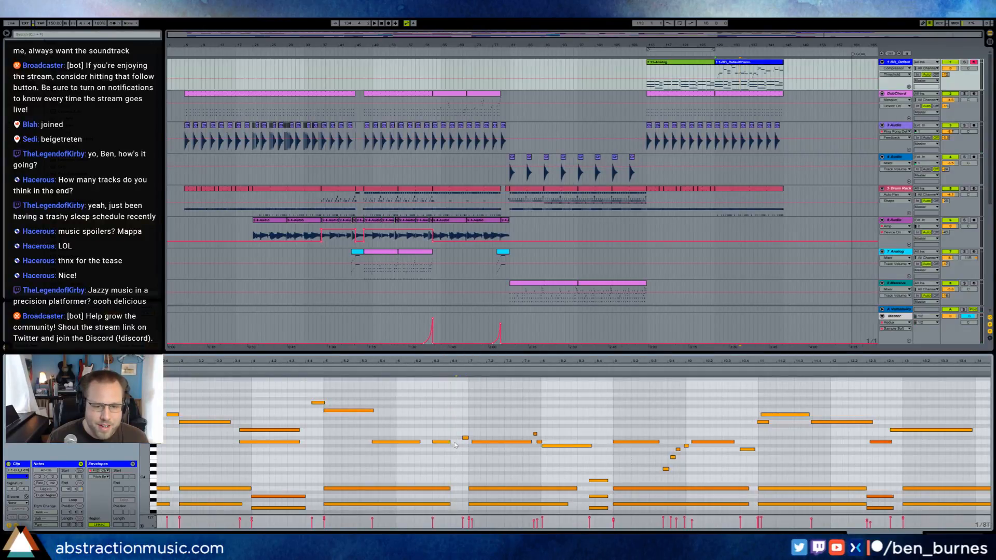
{"action": "double_click", "coordinate": [438, 444]}
{"action": "left_click_drag", "start_coordinate": [419, 441], "coordinate": [438, 443]}
{"action": "left_click", "coordinate": [455, 442]}
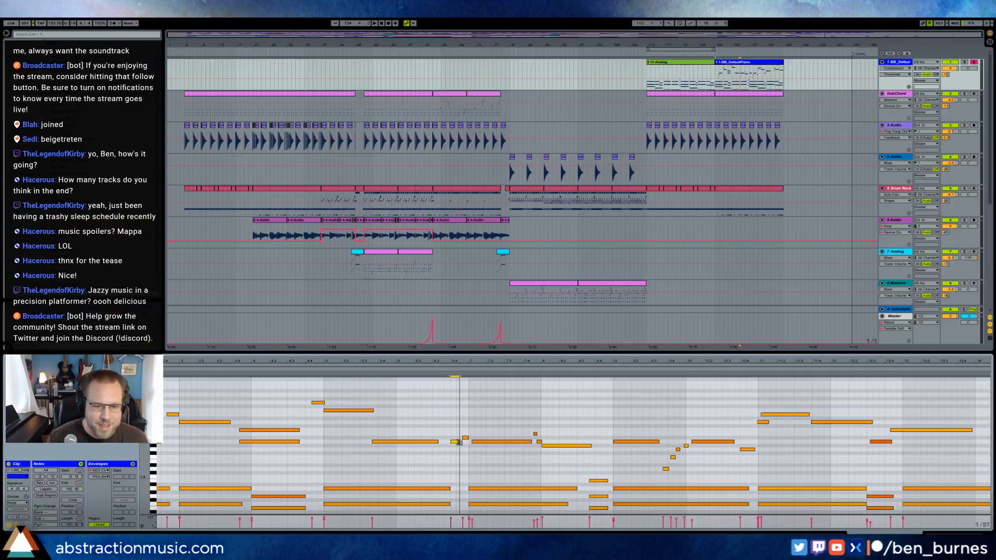
Play back from bar 5 and trim the start of the long note before bar 6 so it begins slightly later.
{"action": "left_click", "coordinate": [366, 374]}
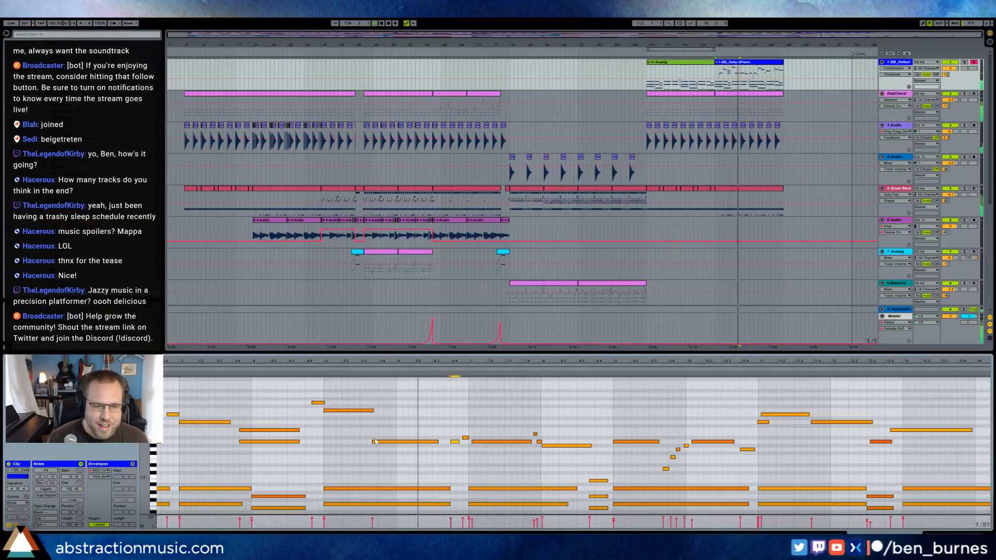
{"action": "left_click_drag", "start_coordinate": [372, 441], "coordinate": [379, 441]}
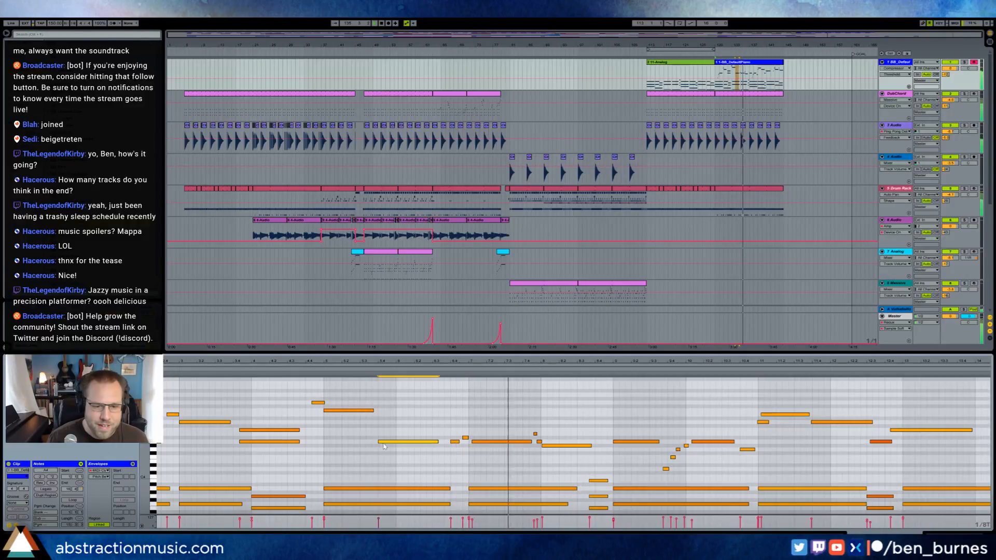
{"action": "left_click", "coordinate": [455, 442]}
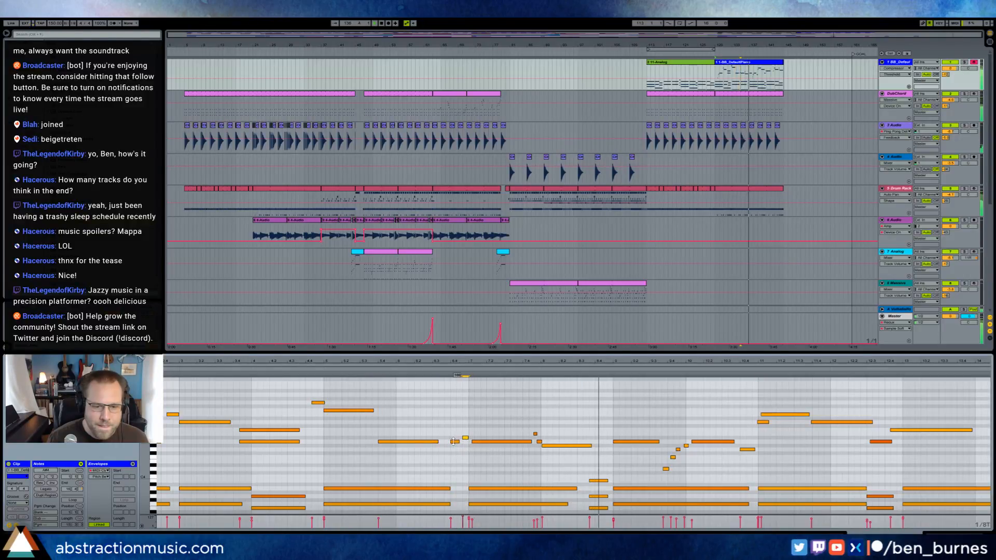
Replace the two short notes before bar 8 with a single pickup note and align the following long note to start on bar 8.
{"action": "double_click", "coordinate": [535, 434]}
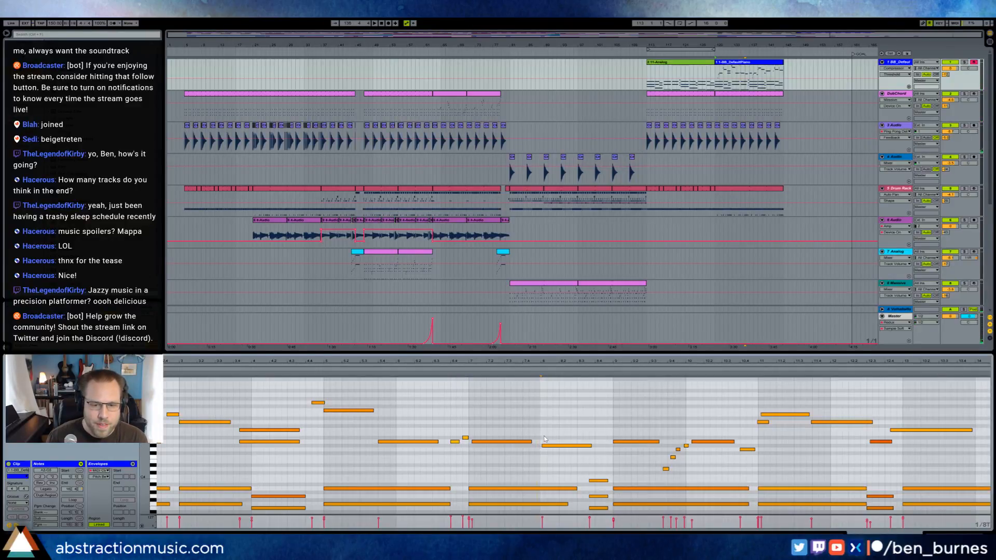
{"action": "left_click_drag", "start_coordinate": [549, 447], "coordinate": [604, 446]}
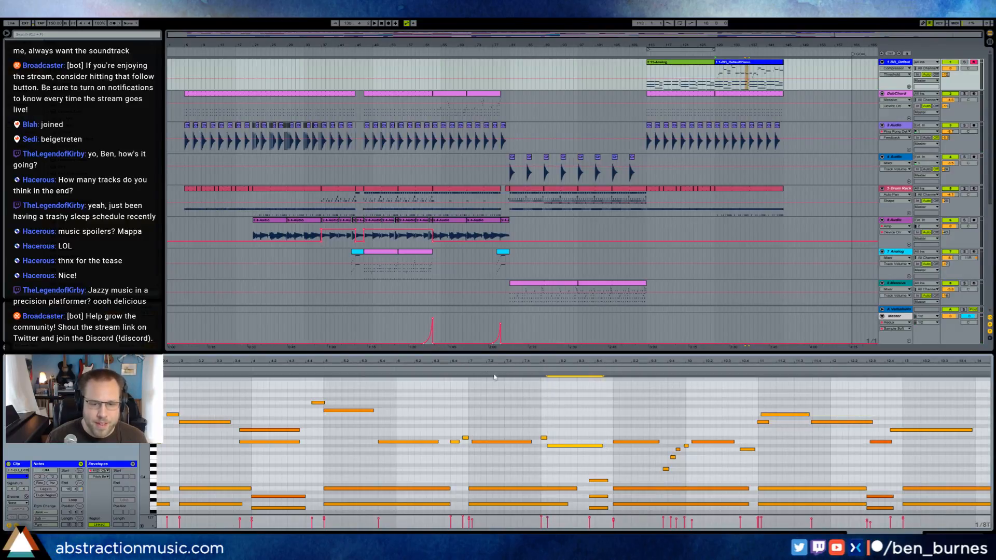
{"action": "left_click", "coordinate": [455, 442]}
{"action": "key", "text": "space"}
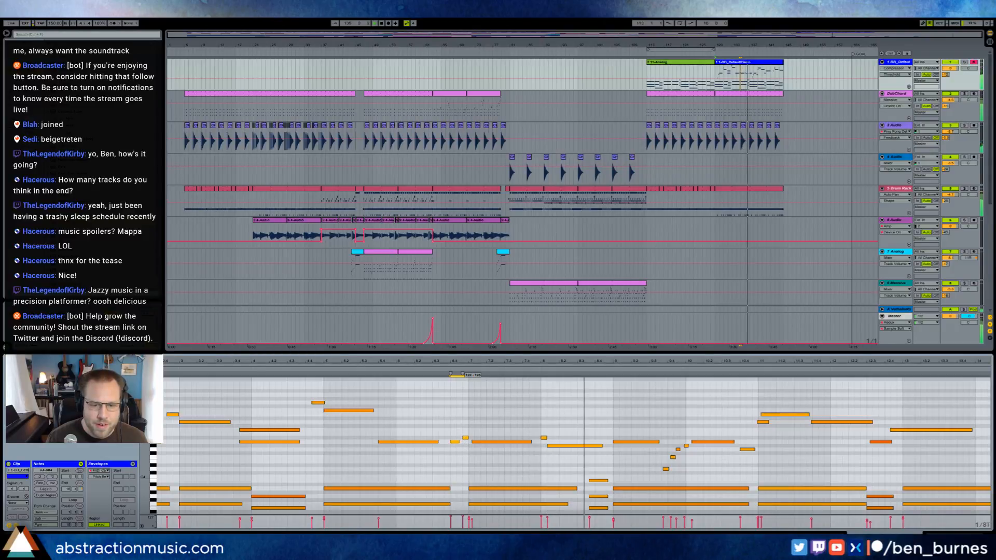
{"action": "key", "text": "space"}
{"action": "mouse_move", "coordinate": [540, 430]}
{"action": "left_mouse_down"}
{"action": "mouse_move", "coordinate": [555, 453]}
{"action": "mouse_move", "coordinate": [545, 447]}
{"action": "left_mouse_up"}
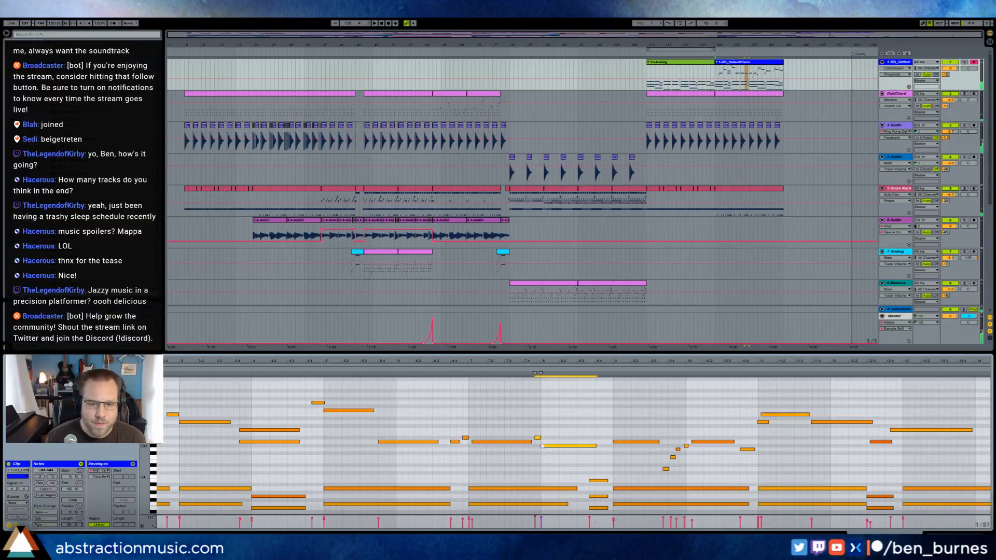
Play back from before bar 7 and add a short pickup note just before bar 9, above the bar 9 note.
{"action": "left_click", "coordinate": [448, 372]}
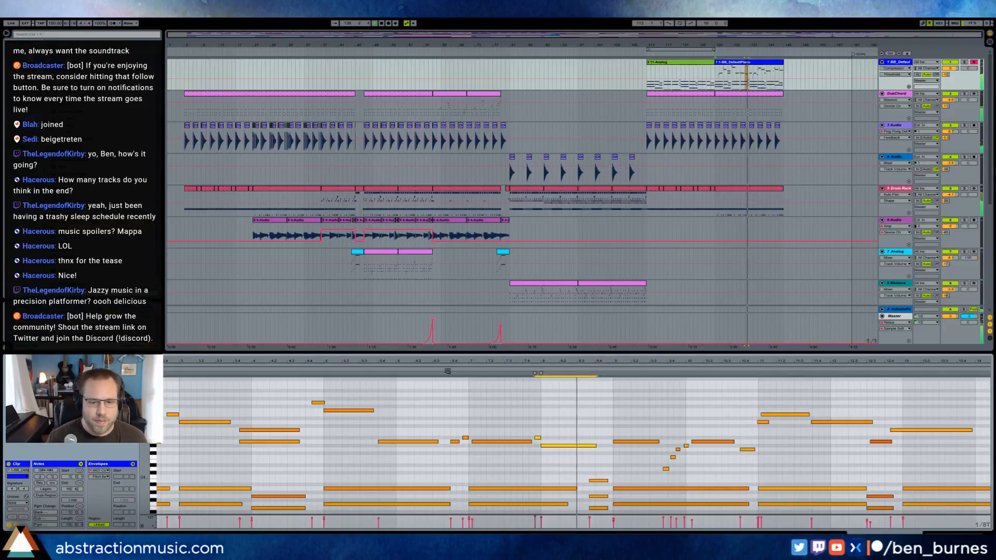
{"action": "left_click", "coordinate": [606, 437]}
{"action": "double_click", "coordinate": [610, 434]}
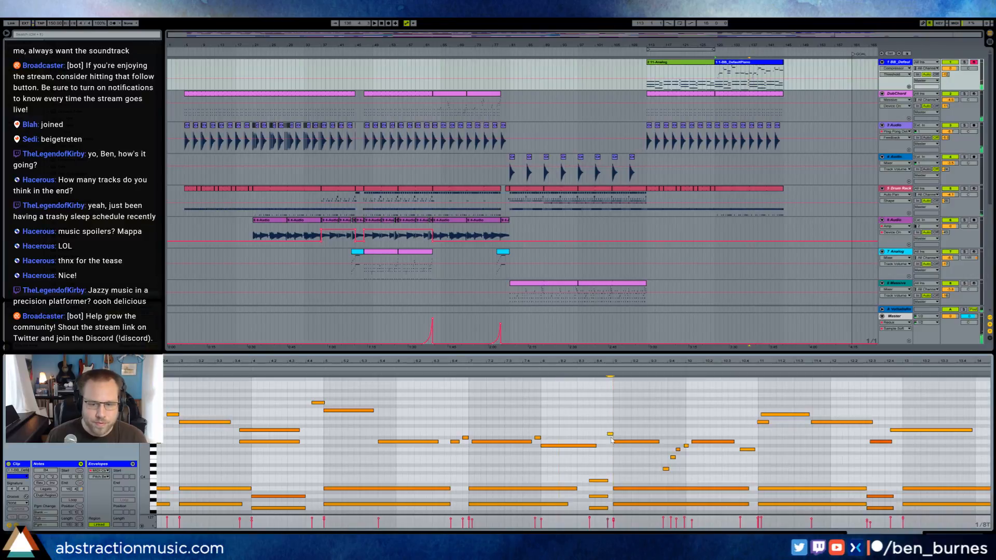
Nudge the rising run before bar 10 and its long final note earlier, so the long note starts on bar 10.
{"action": "left_click", "coordinate": [698, 441]}
{"action": "left_click_drag", "start_coordinate": [659, 445], "coordinate": [694, 482]}
{"action": "key", "text": "Left"}
{"action": "key", "text": "Left"}
{"action": "key", "text": "Left"}
{"action": "key", "text": "Left"}
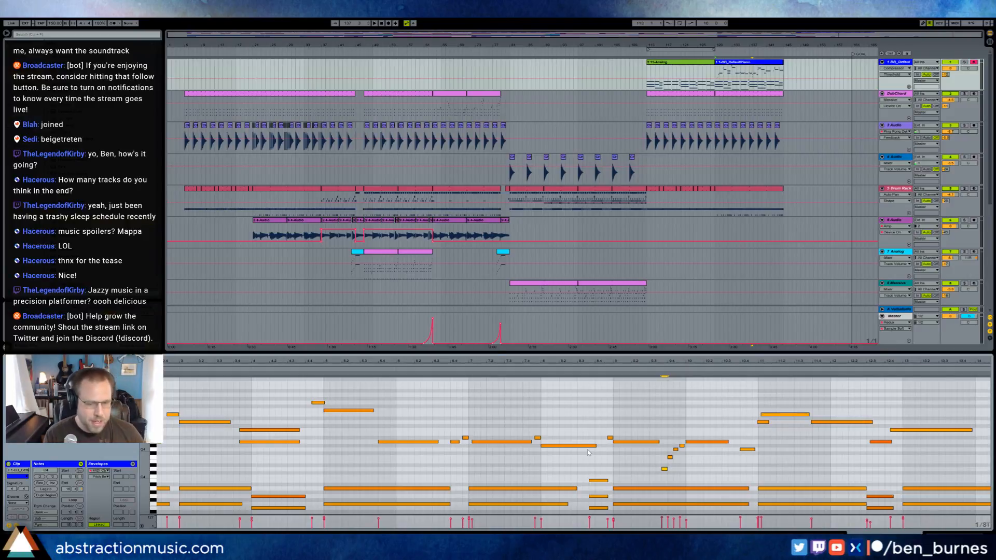
Play back the revised melody from the start of the clip, checking the long notes at bars 4, 7 and 8.
{"action": "left_click", "coordinate": [703, 442]}
{"action": "key", "text": "space"}
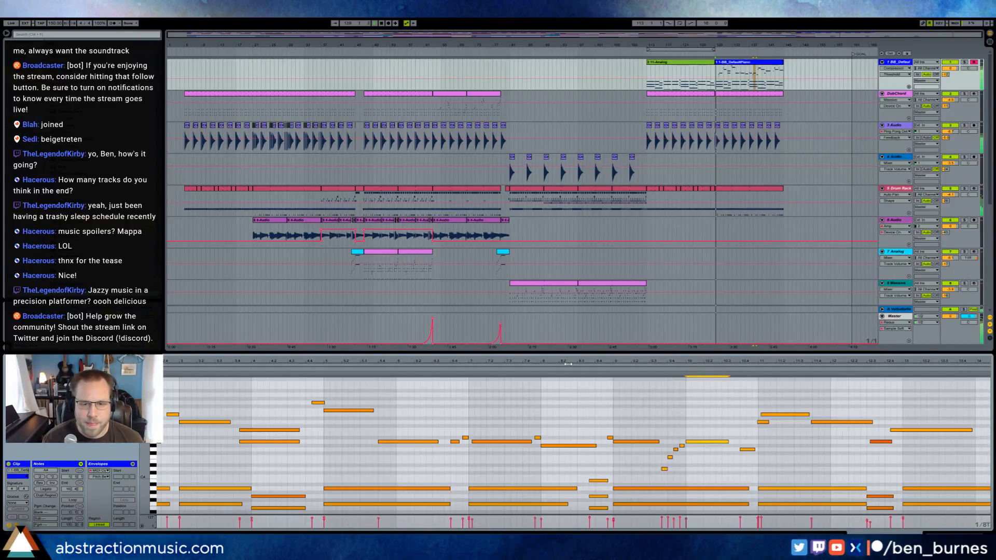
{"action": "left_click_drag", "start_coordinate": [572, 362], "coordinate": [571, 358]}
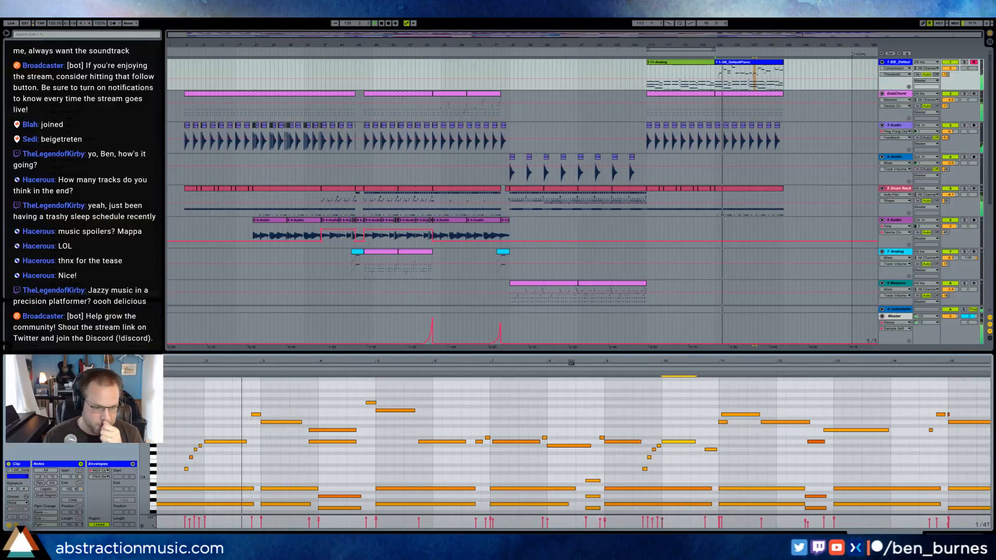
{"action": "left_click", "coordinate": [333, 441]}
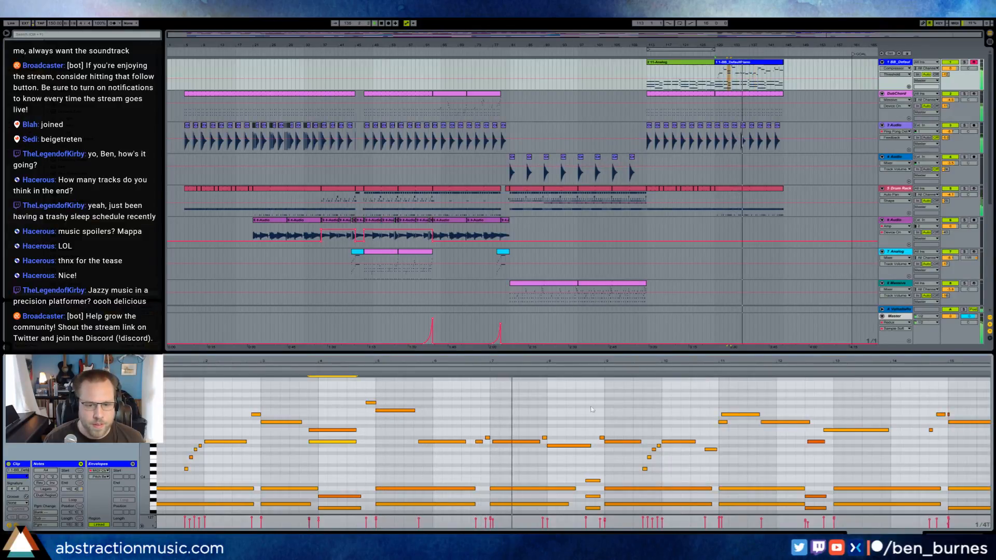
{"action": "left_click", "coordinate": [514, 442]}
{"action": "left_click", "coordinate": [569, 446]}
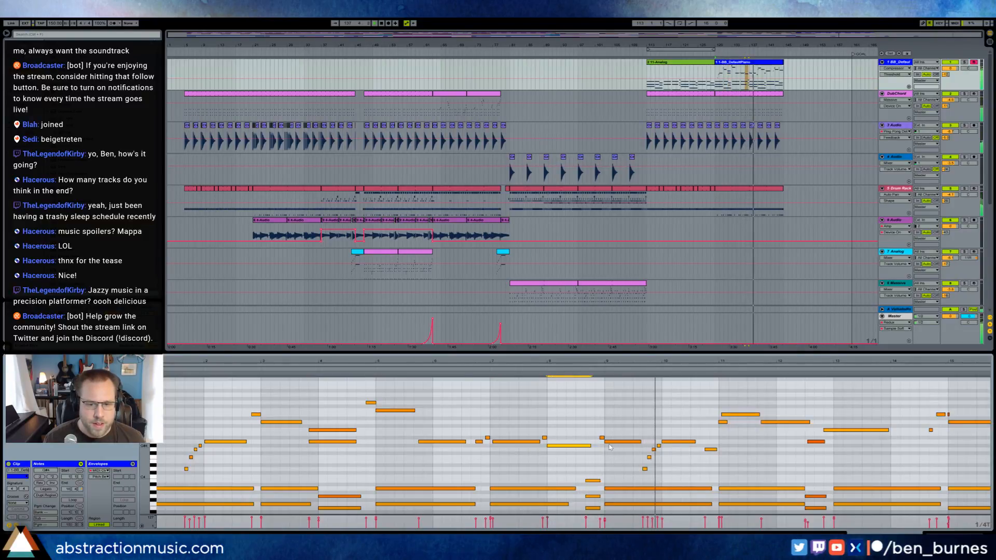
Add a short lower note directly ahead of the pickup note before bar 9.
{"action": "key", "text": "space"}
{"action": "left_click_drag", "start_coordinate": [647, 361], "coordinate": [647, 397]}
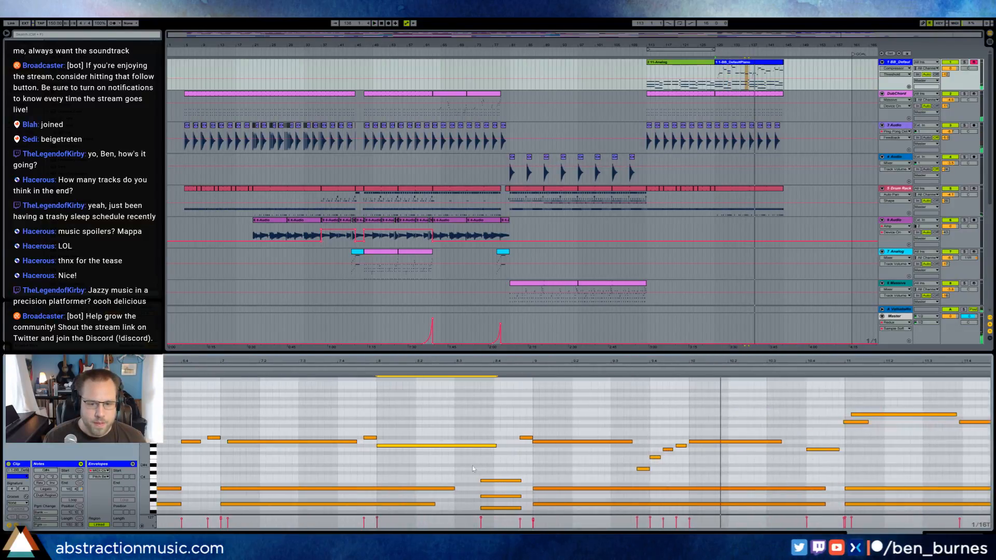
{"action": "double_click", "coordinate": [512, 449]}
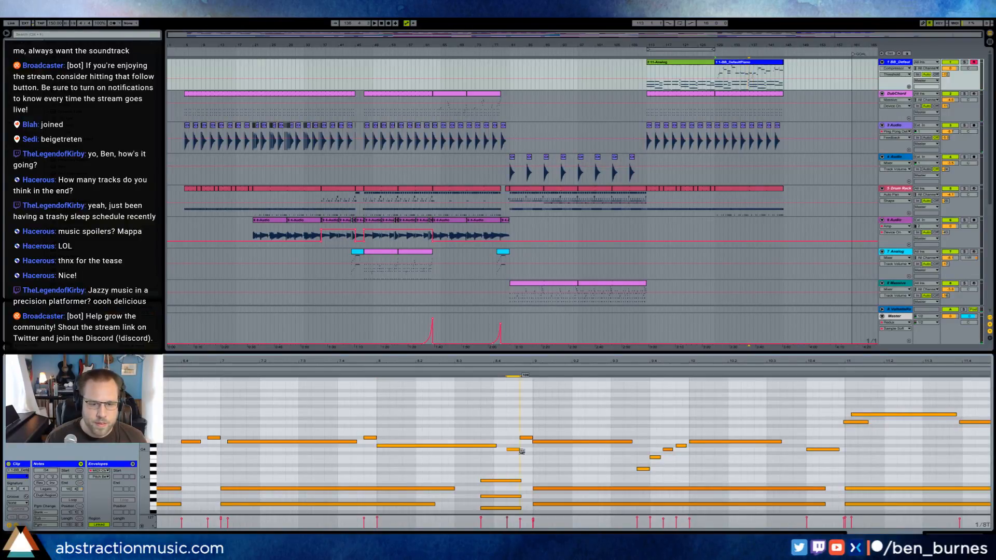
Play back the melody from before bar 9 and shorten the lower short note that starts on bar 11.
{"action": "left_click_drag", "start_coordinate": [513, 450], "coordinate": [526, 432]}
{"action": "left_click", "coordinate": [480, 369]}
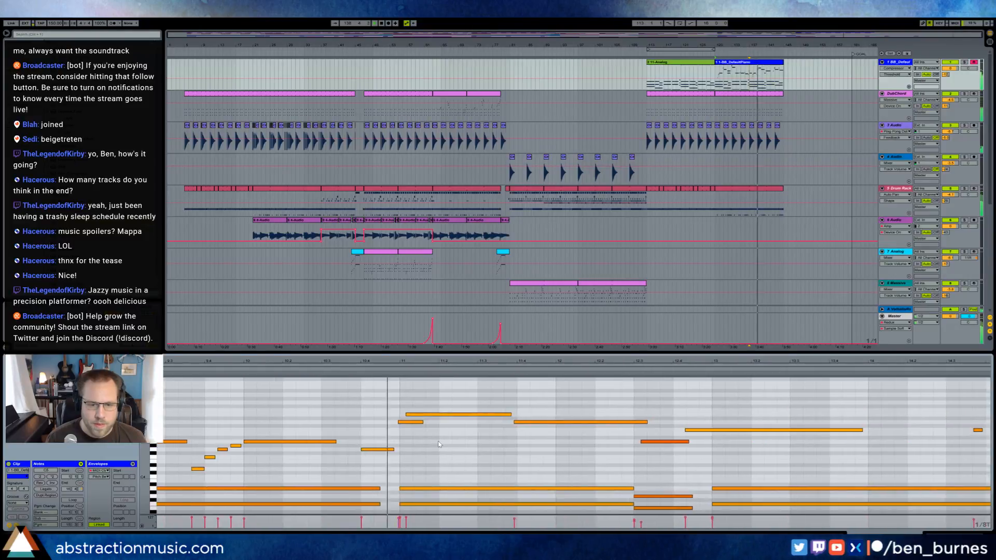
{"action": "left_click_drag", "start_coordinate": [422, 422], "coordinate": [412, 423]}
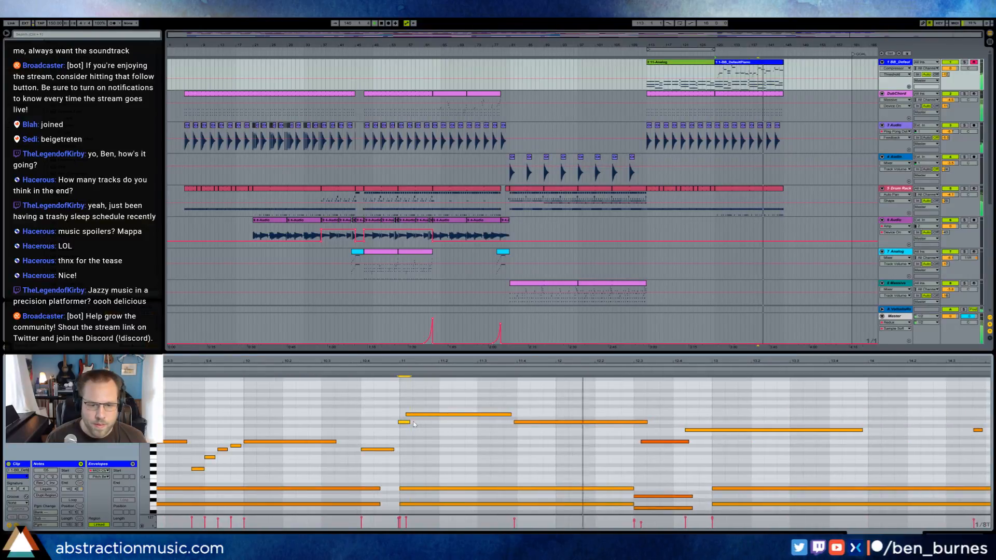
{"action": "key", "text": "space"}
Raise the long melody note that starts just before bar 13 by seven semitones.
{"action": "left_click", "coordinate": [652, 442]}
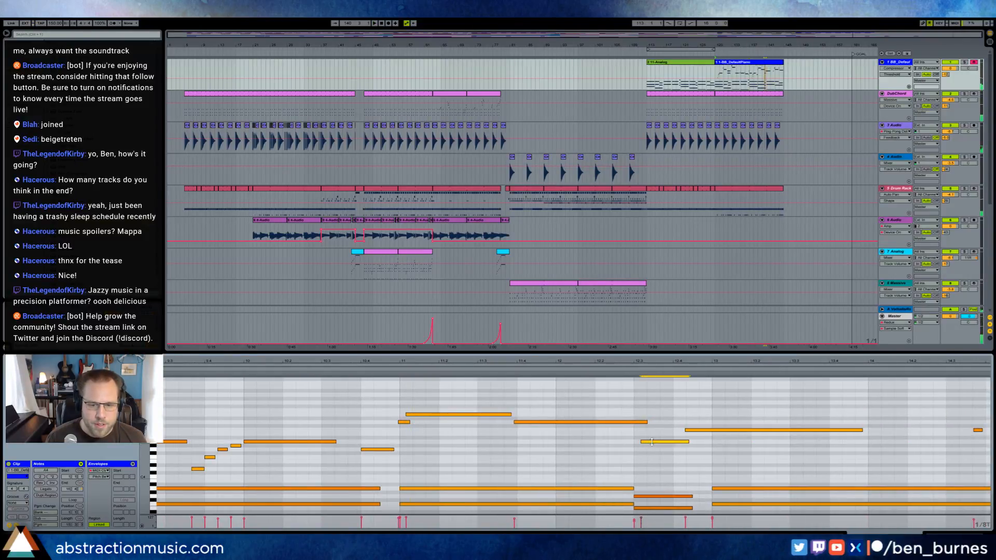
{"action": "left_click_drag", "start_coordinate": [685, 362], "coordinate": [486, 361]}
{"action": "left_click", "coordinate": [528, 430]}
{"action": "key", "text": "Up"}
{"action": "key", "text": "Up"}
{"action": "key", "text": "Up"}
{"action": "key", "text": "Up"}
{"action": "key", "text": "Up"}
{"action": "key", "text": "Up"}
{"action": "key", "text": "Up"}
Shift the lower note before bar 13 later and the long high note slightly earlier, and play back from bar 12.
{"action": "left_click", "coordinate": [451, 442]}
{"action": "key", "text": "Left"}
{"action": "left_click_drag", "start_coordinate": [450, 445], "coordinate": [479, 446]}
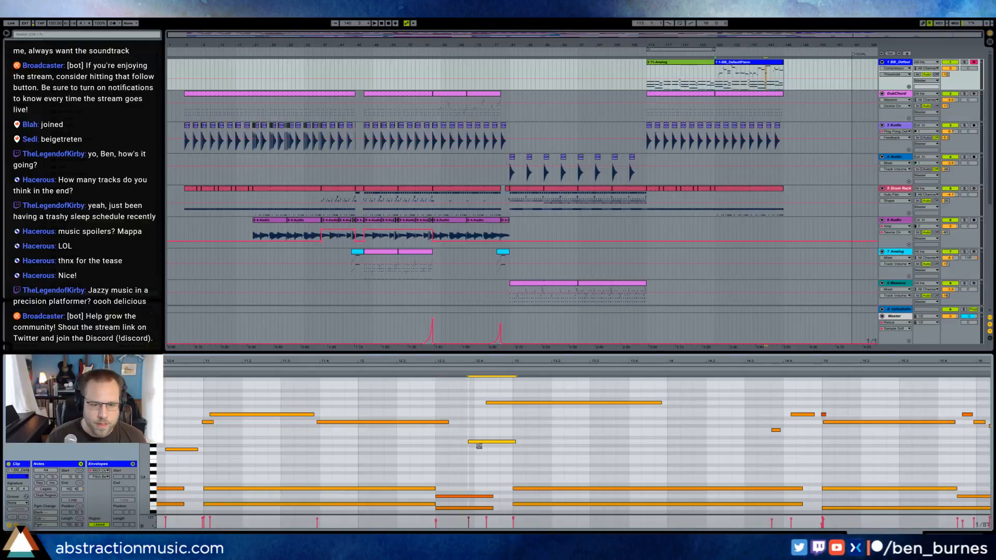
{"action": "key", "text": "Left"}
{"action": "left_click_drag", "start_coordinate": [518, 404], "coordinate": [508, 405]}
{"action": "left_click", "coordinate": [426, 370]}
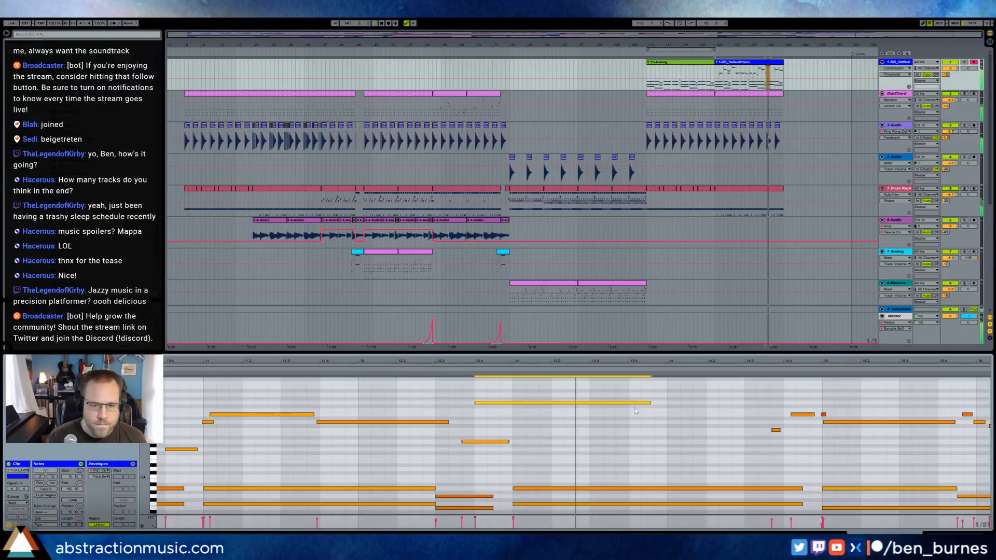
Add a long note two semitones lower from mid-bar 13 to mid-bar 14, end the preceding high note where it starts, and play it back.
{"action": "left_click", "coordinate": [581, 413]}
{"action": "left_click_drag", "start_coordinate": [582, 412], "coordinate": [745, 413]}
{"action": "left_click_drag", "start_coordinate": [651, 404], "coordinate": [578, 403]}
{"action": "key", "text": "space"}
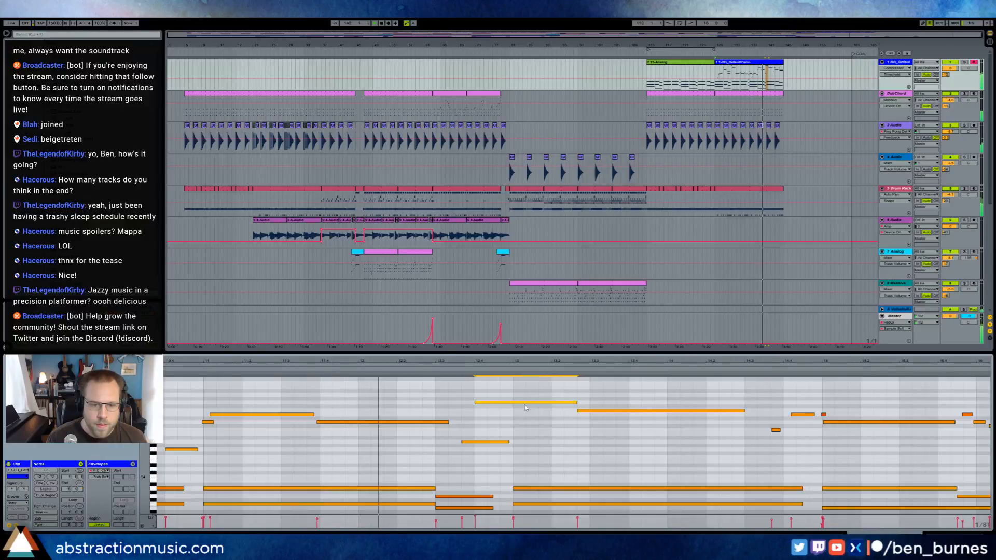
{"action": "left_click_drag", "start_coordinate": [405, 423], "coordinate": [405, 413]}
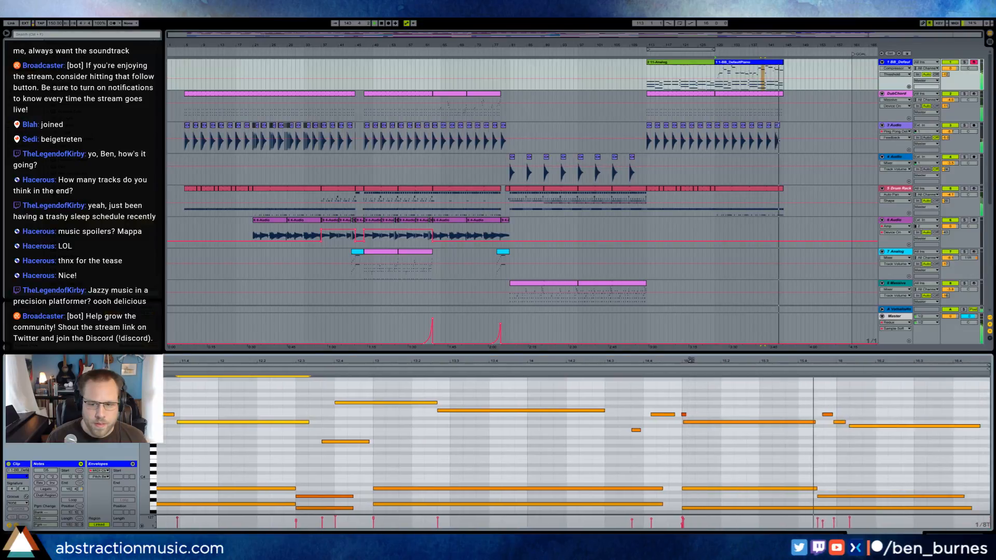
Move the two short notes before bar 16 and their long final note earlier, so the long note starts on bar 16.
{"action": "mouse_move", "coordinate": [833, 410]}
{"action": "left_mouse_down"}
{"action": "mouse_move", "coordinate": [854, 429]}
{"action": "mouse_move", "coordinate": [836, 426]}
{"action": "left_mouse_up"}
{"action": "left_click", "coordinate": [829, 422]}
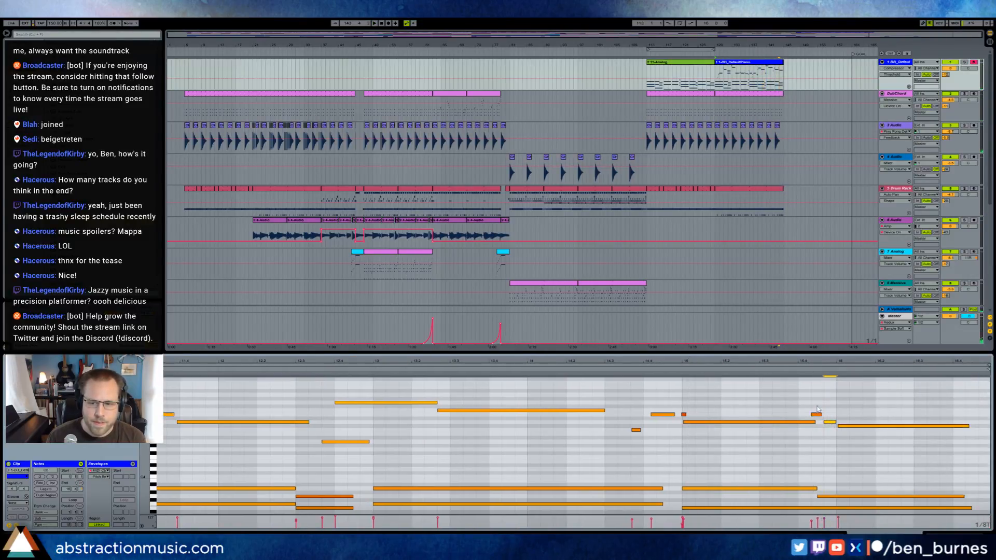
{"action": "left_click", "coordinate": [823, 414]}
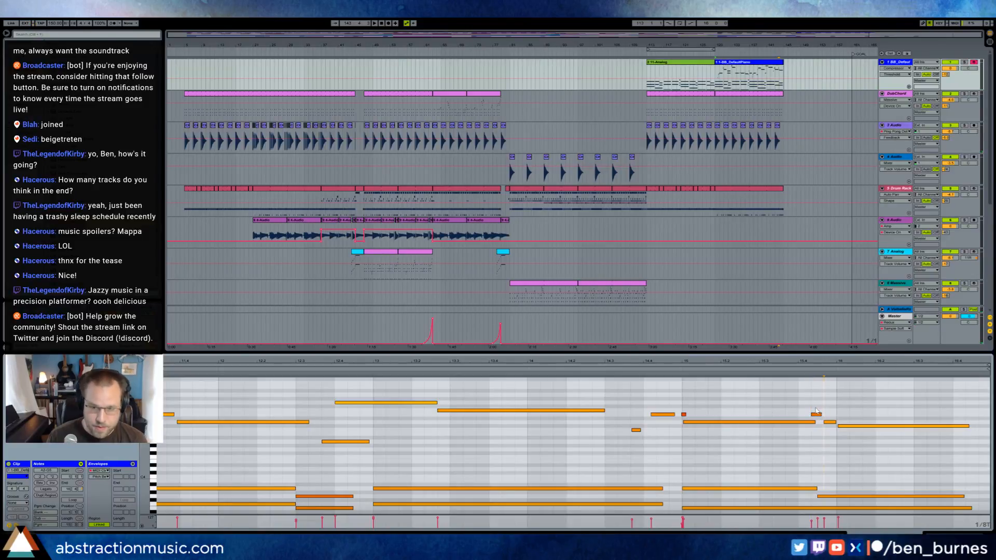
Delete the stray short note on bar 15, shorten the long note there, and nudge the pickup note before it slightly earlier.
{"action": "left_click", "coordinate": [689, 424]}
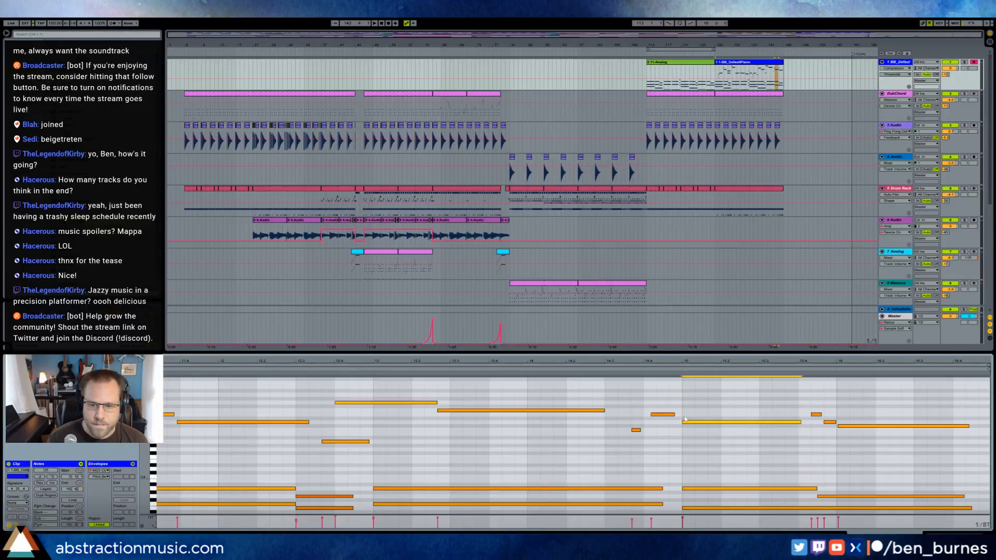
{"action": "left_click_drag", "start_coordinate": [652, 414], "coordinate": [639, 437]}
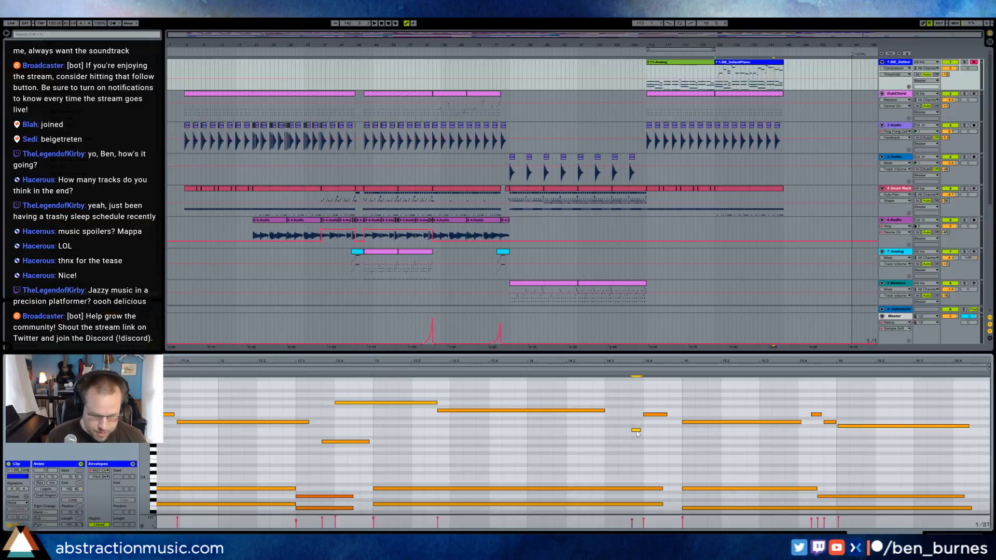
Play back from the start of the BB_DefaultPiano clip and extend the loop to span both clips on the first track.
{"action": "left_click", "coordinate": [717, 56]}
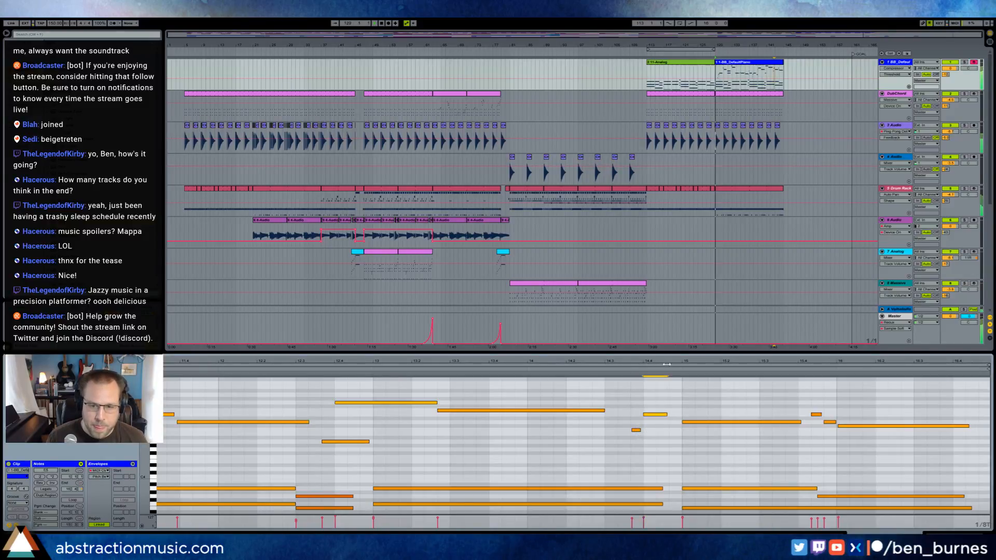
{"action": "key", "text": "minus"}
{"action": "key", "text": "minus"}
{"action": "left_click_drag", "start_coordinate": [714, 50], "coordinate": [783, 50]}
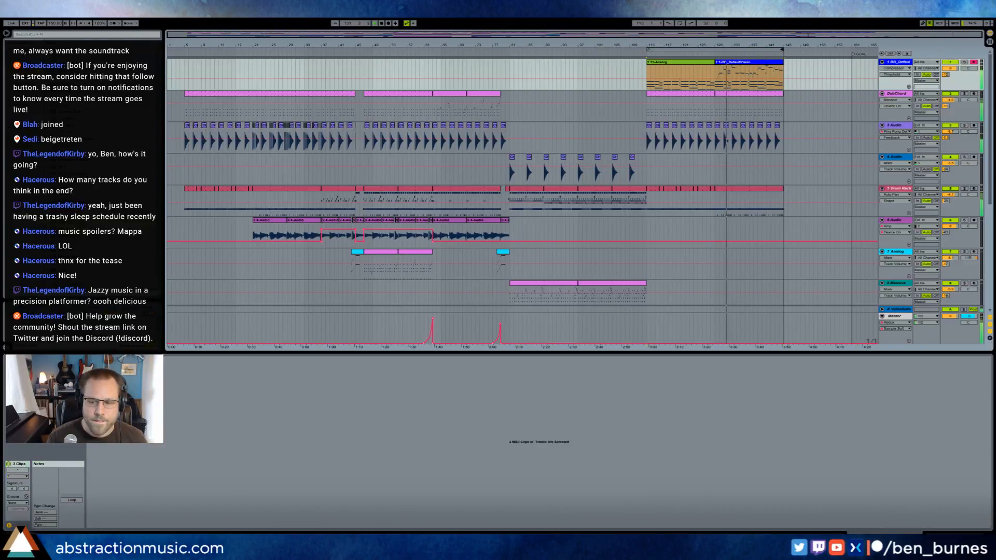
Arm the 10 Kontakt 5 track and record a 16-bar chord part directly after its last clip.
{"action": "key", "text": "shift+Tab"}
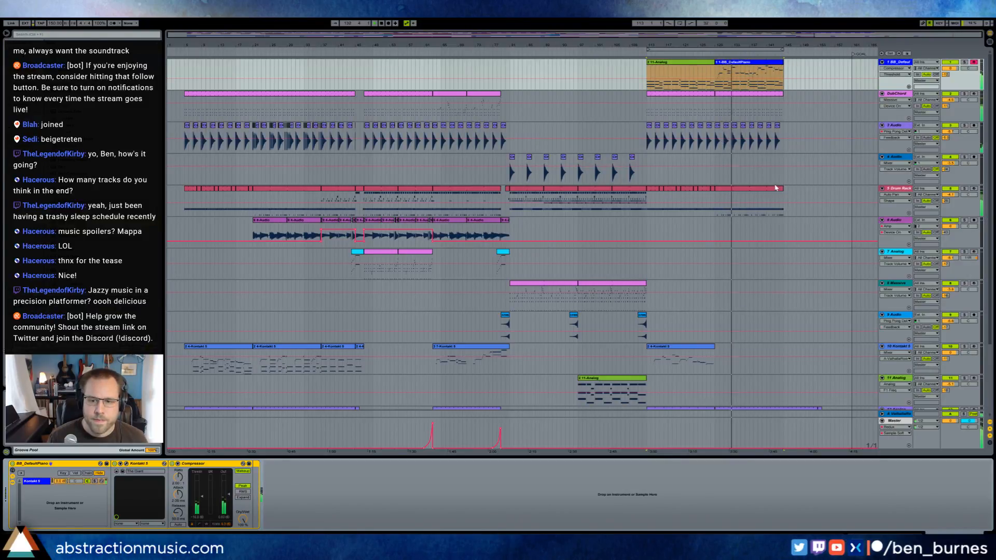
{"action": "left_click", "coordinate": [974, 347]}
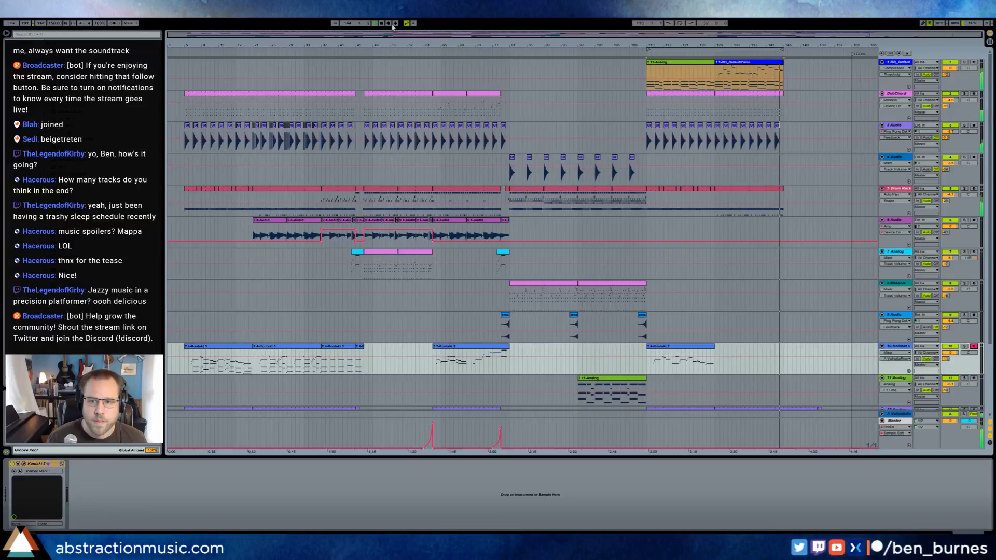
{"action": "left_click", "coordinate": [716, 372]}
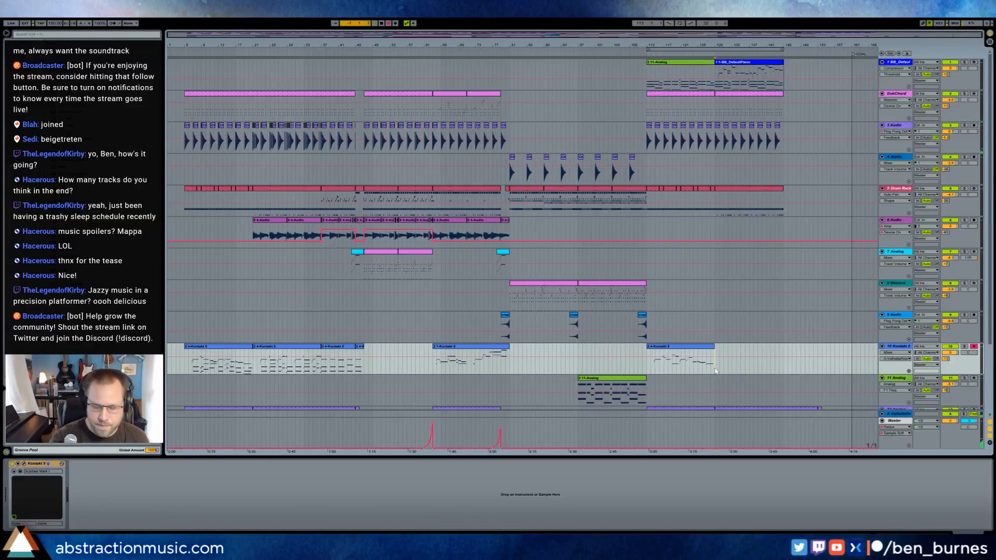
{"action": "key", "text": "space"}
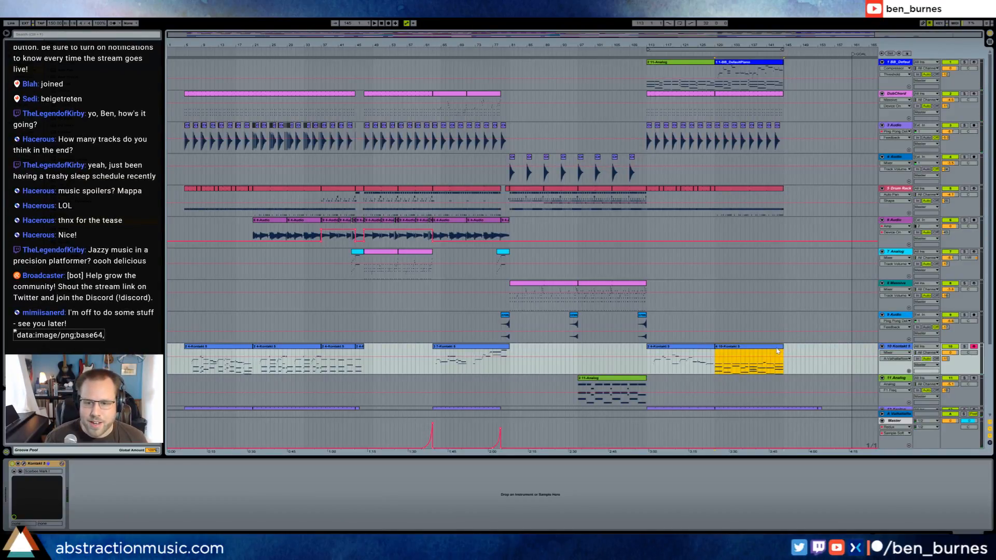
Open the newly recorded Kontakt 5 clip, quantize all of its notes, and play it back.
{"action": "double_click", "coordinate": [778, 351]}
{"action": "left_click_drag", "start_coordinate": [145, 467], "coordinate": [176, 486]}
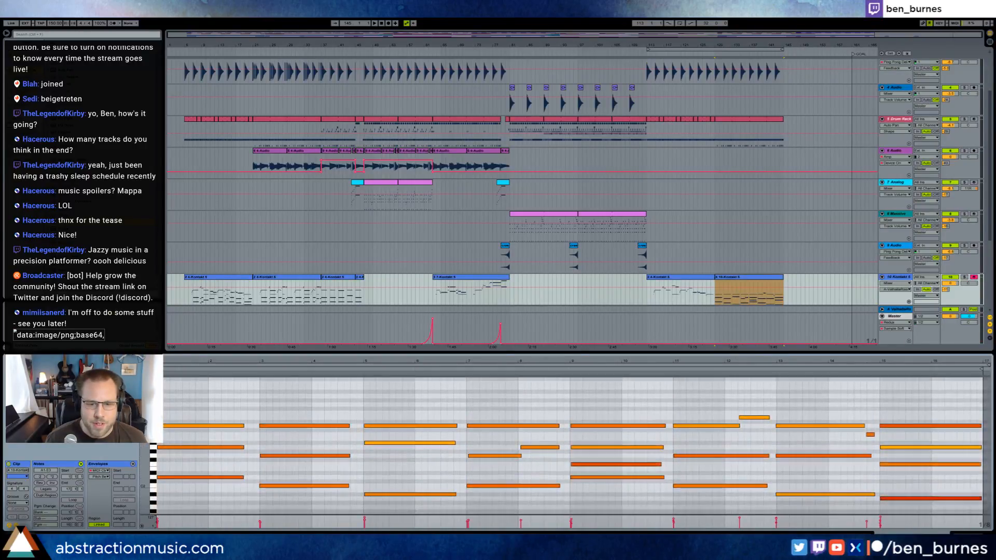
{"action": "left_click", "coordinate": [364, 407]}
{"action": "key", "text": "ctrl+a"}
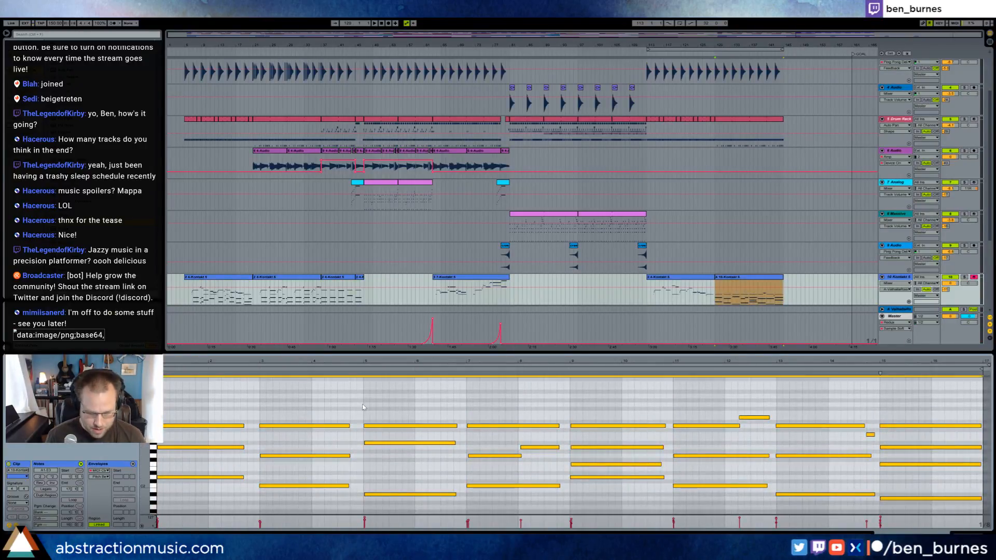
{"action": "key", "text": "ctrl+u"}
{"action": "key", "text": "space"}
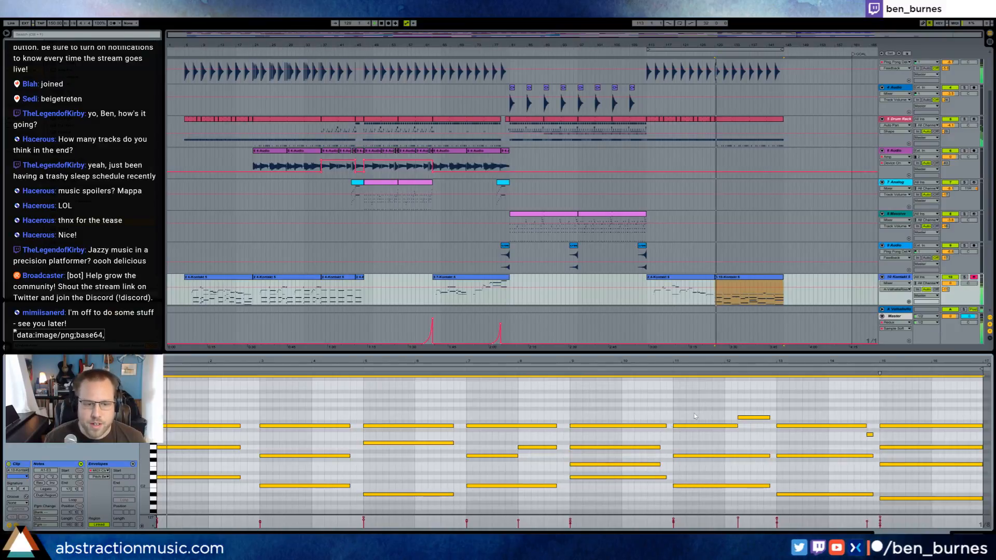
Adjust the velocity of all the chord notes and of the bar 3 and bar 5 chords, and soften the loudest bar 9 note.
{"action": "left_click", "coordinate": [221, 432]}
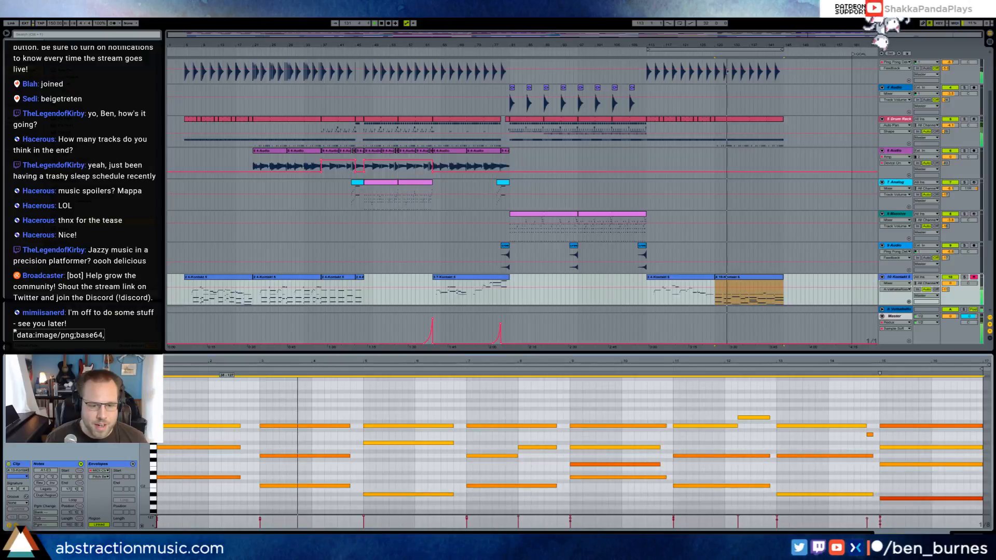
{"action": "key", "text": "ctrl+a"}
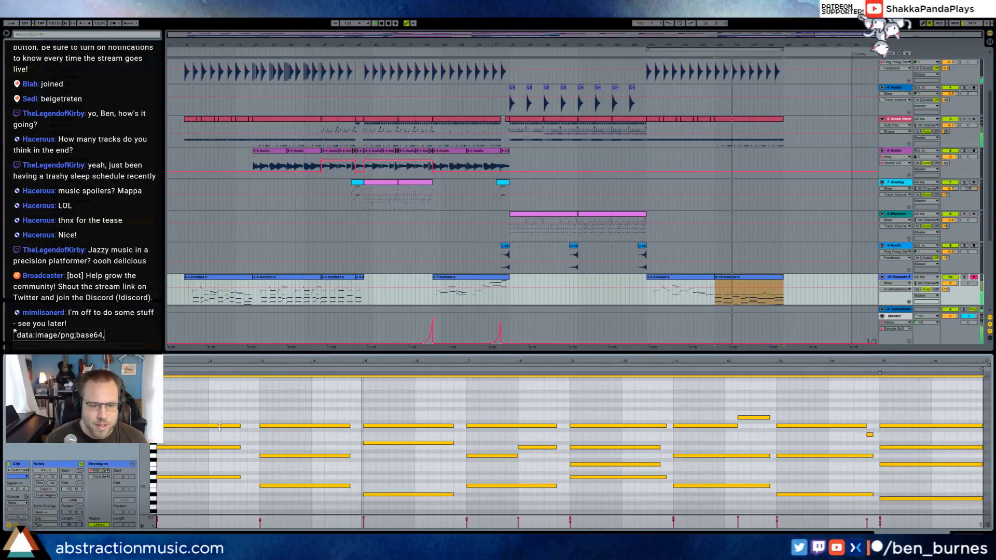
{"action": "left_click_drag", "start_coordinate": [284, 416], "coordinate": [287, 506]}
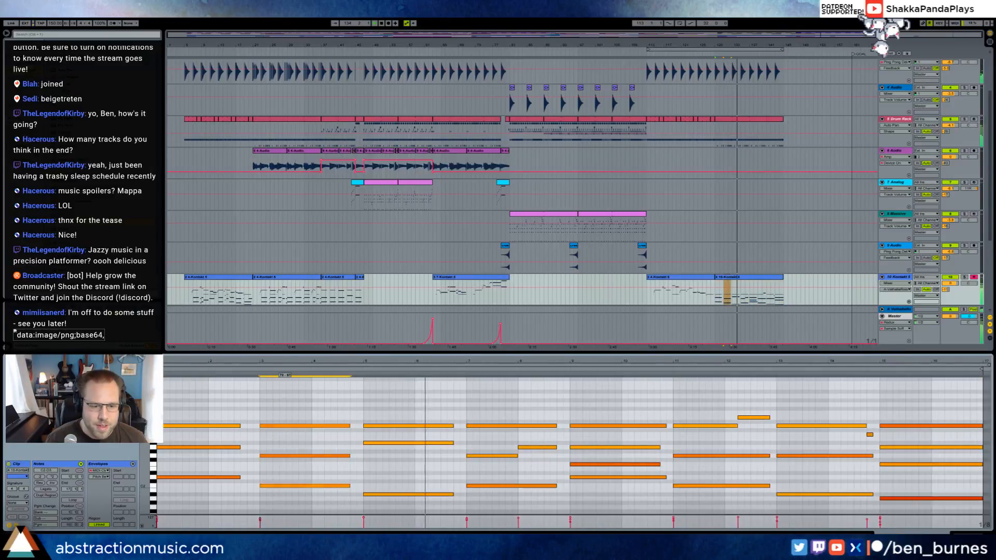
{"action": "left_click_drag", "start_coordinate": [456, 409], "coordinate": [378, 496]}
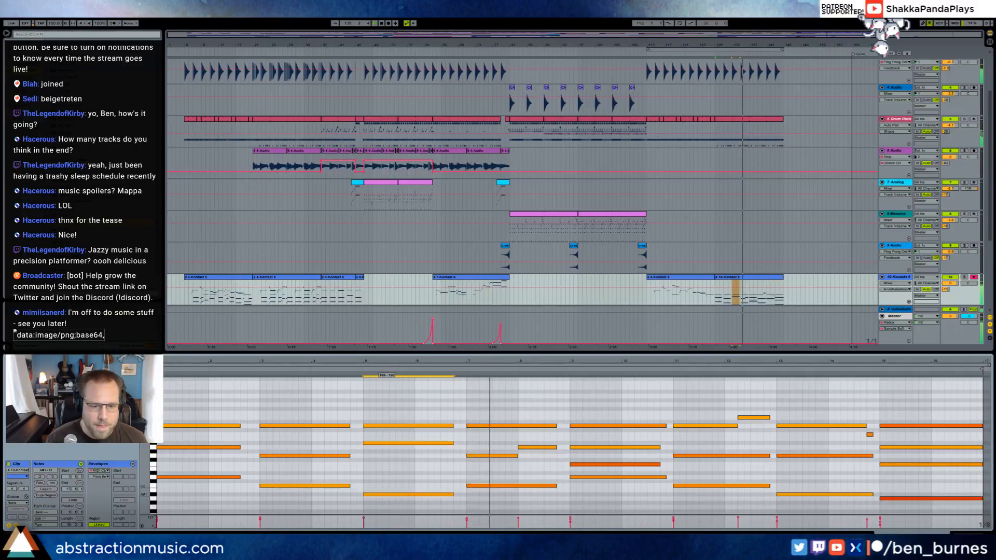
{"action": "left_click", "coordinate": [602, 464]}
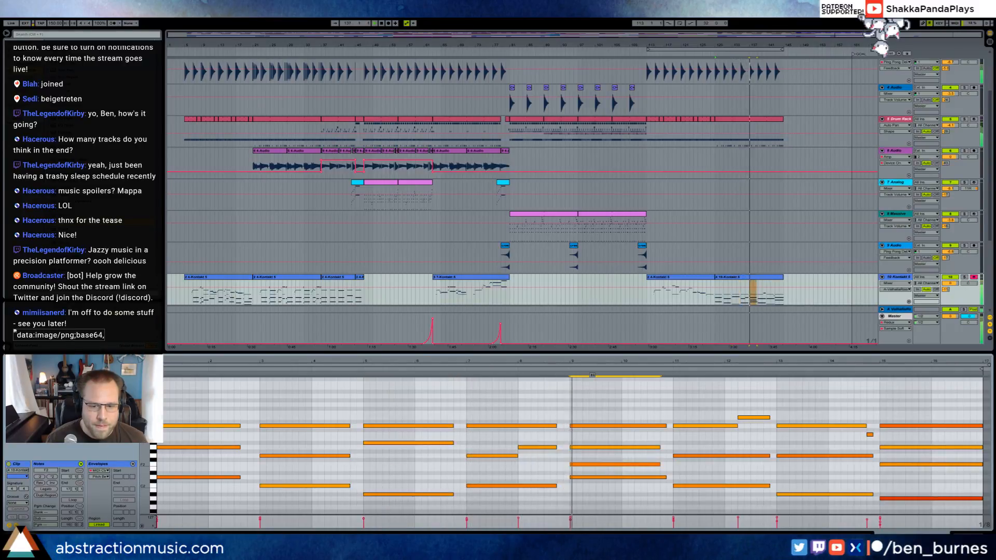
Lower the velocity of the loud notes in the bar 15 chord and even out the loud notes at bars 13, 11 and 7.
{"action": "left_click", "coordinate": [897, 499]}
{"action": "left_click_drag", "start_coordinate": [897, 375], "coordinate": [895, 467]}
{"action": "left_click", "coordinate": [896, 426]}
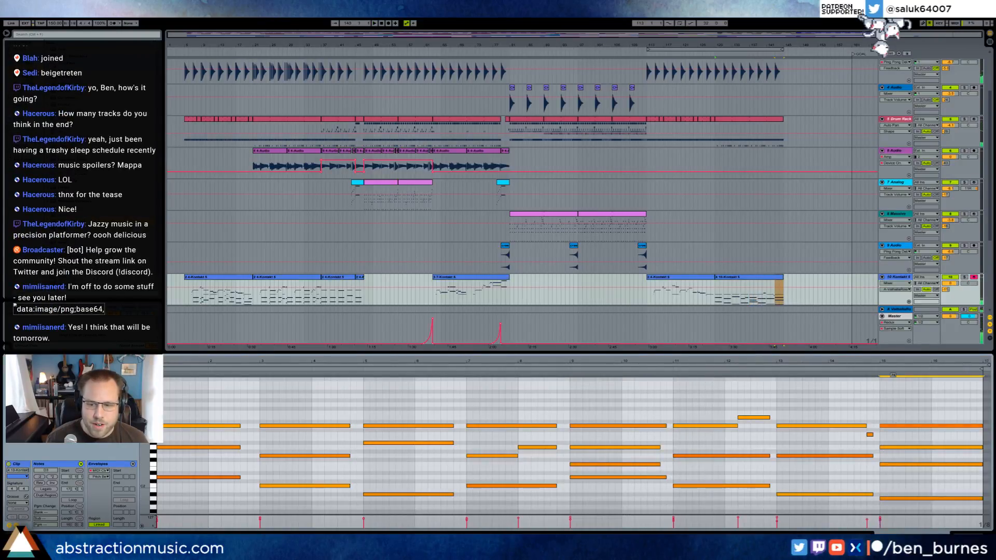
{"action": "left_click", "coordinate": [835, 457]}
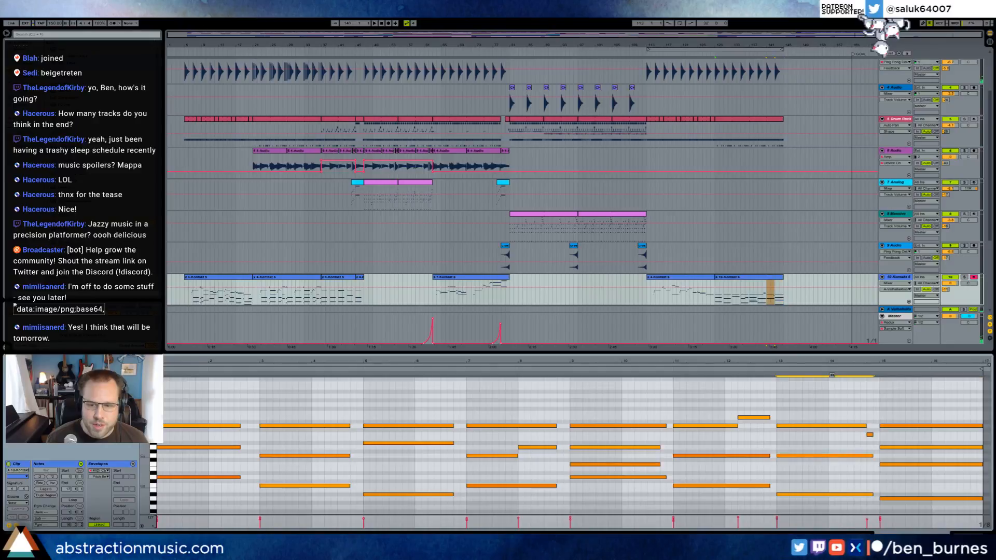
{"action": "left_click", "coordinate": [742, 457]}
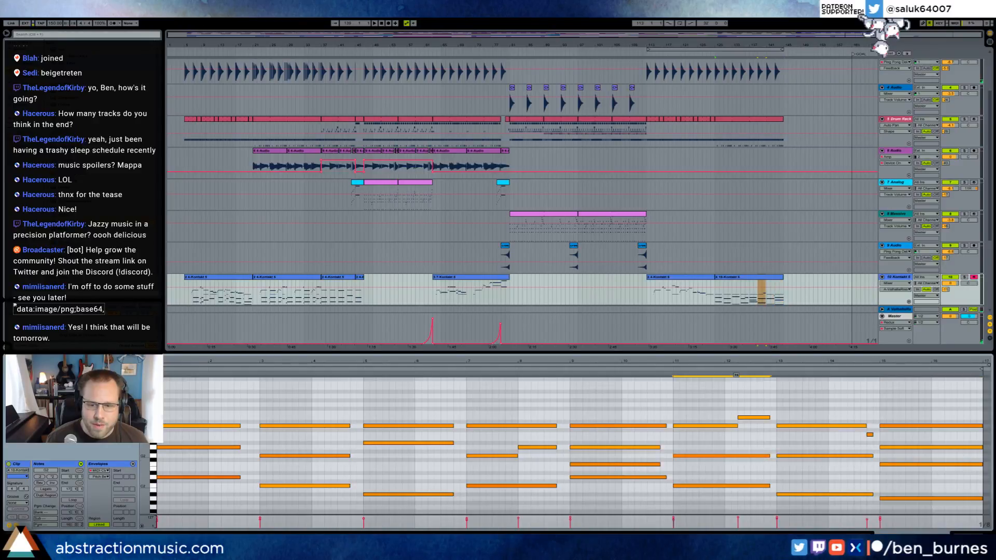
{"action": "left_click", "coordinate": [531, 486]}
{"action": "key", "text": "space"}
Even out the low note of the first chord and adjust the velocity of all the clip's notes during playback.
{"action": "left_click", "coordinate": [200, 478]}
{"action": "key", "text": "ctrl+a"}
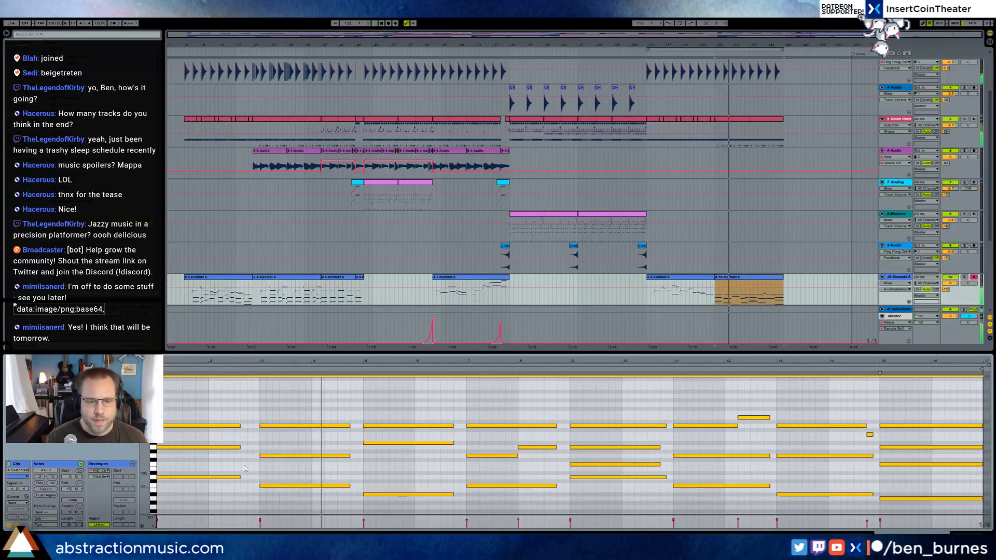
{"action": "left_click", "coordinate": [365, 408]}
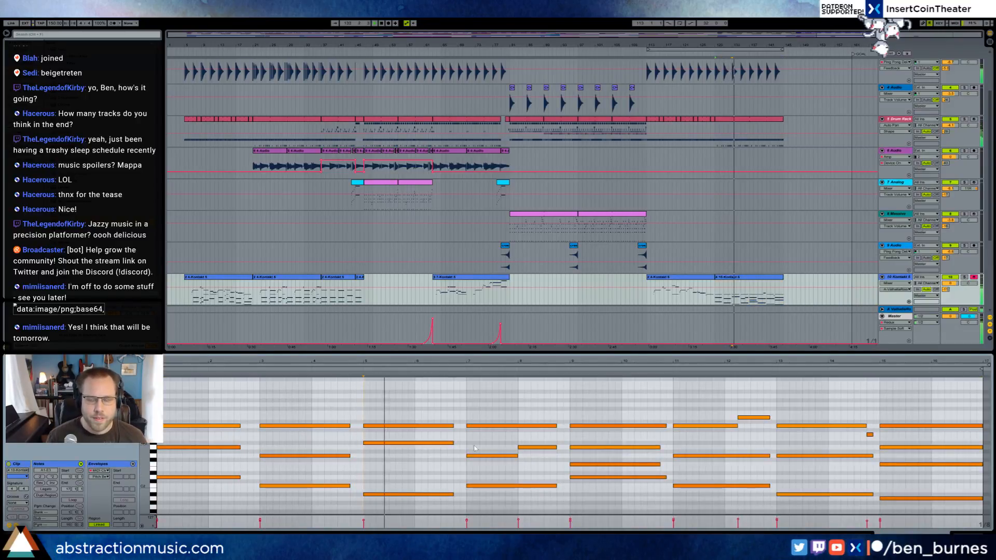
{"action": "key", "text": "ctrl+a"}
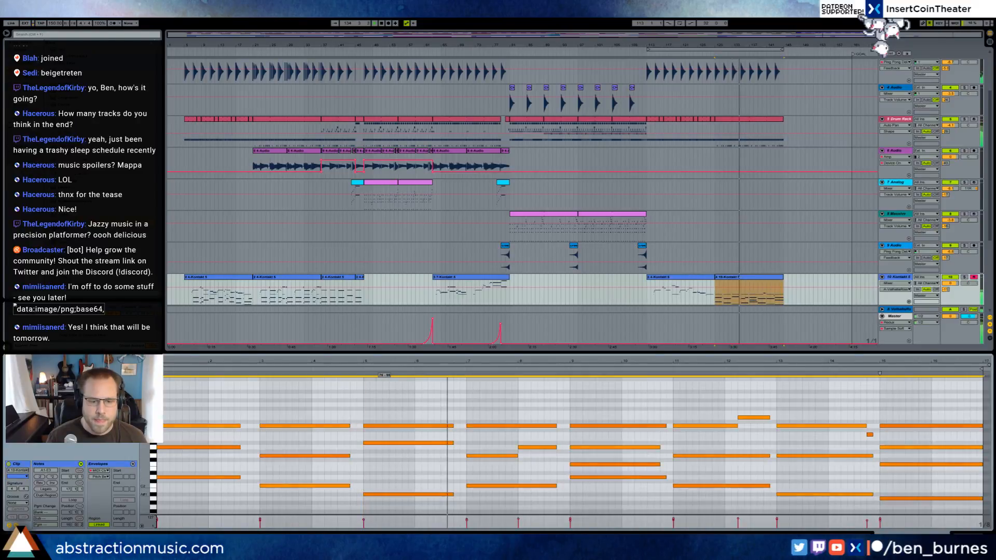
Duplicate the last clip on the 13 Analog track and make its filter frequency automation fall to the minimum midway through the copy.
{"action": "key", "text": "shift+Tab"}
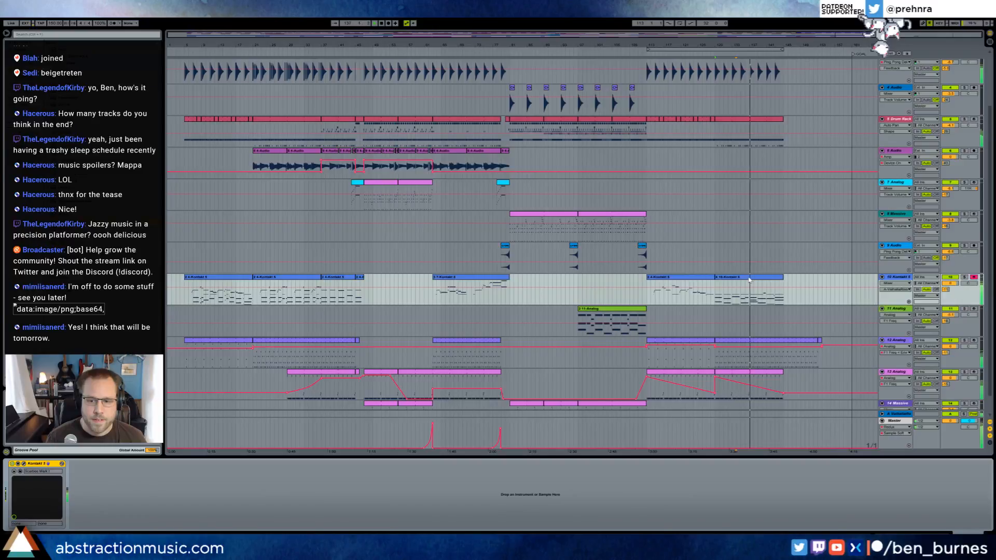
{"action": "left_click", "coordinate": [773, 379]}
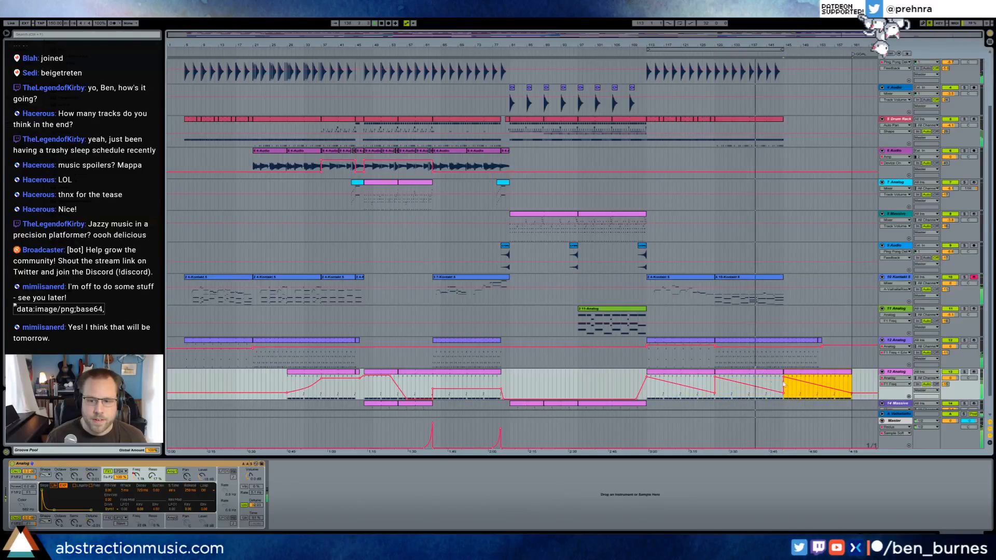
{"action": "left_click", "coordinate": [862, 386]}
{"action": "left_click_drag", "start_coordinate": [852, 394], "coordinate": [852, 399]}
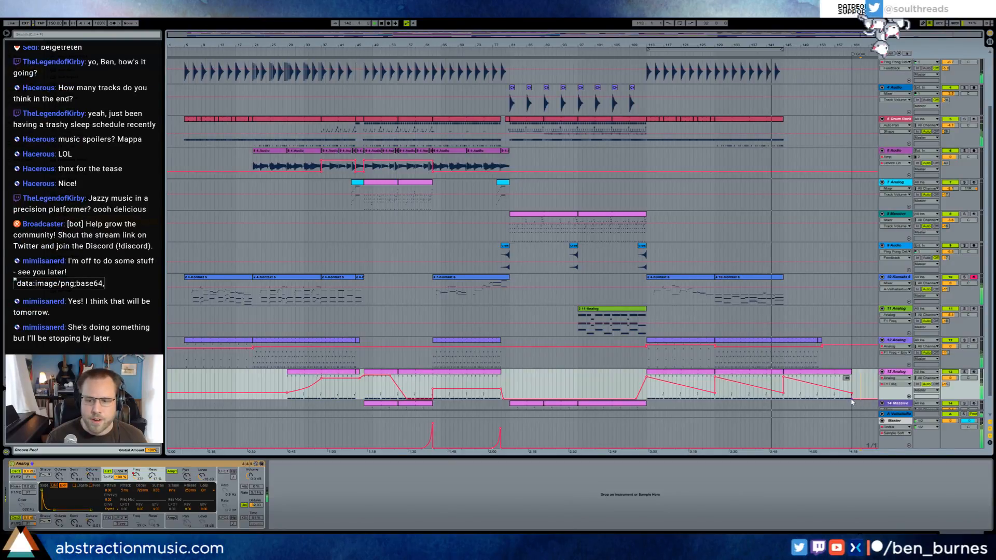
{"action": "left_click_drag", "start_coordinate": [852, 393], "coordinate": [831, 399]}
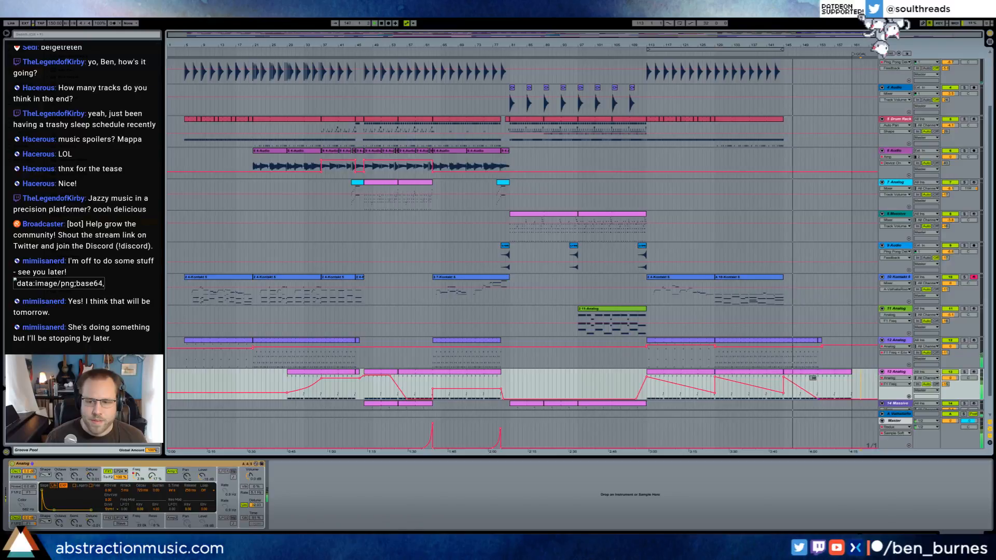
Trim the duplicated 13 Analog clip to where the filter fade ends and fade its AMP1 level to the minimum over its last four bars.
{"action": "left_click_drag", "start_coordinate": [851, 374], "coordinate": [820, 380]}
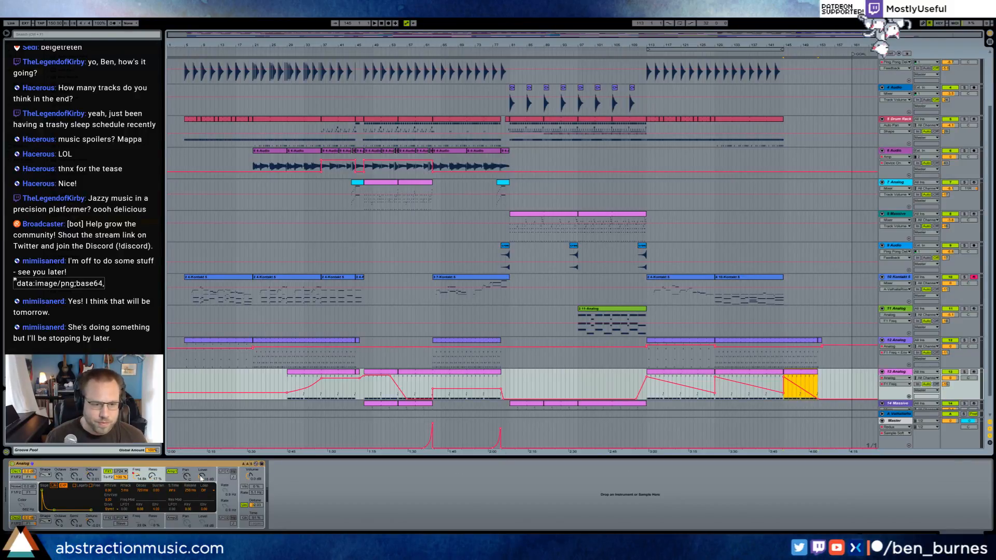
{"action": "left_click", "coordinate": [202, 477]}
{"action": "left_click", "coordinate": [802, 397]}
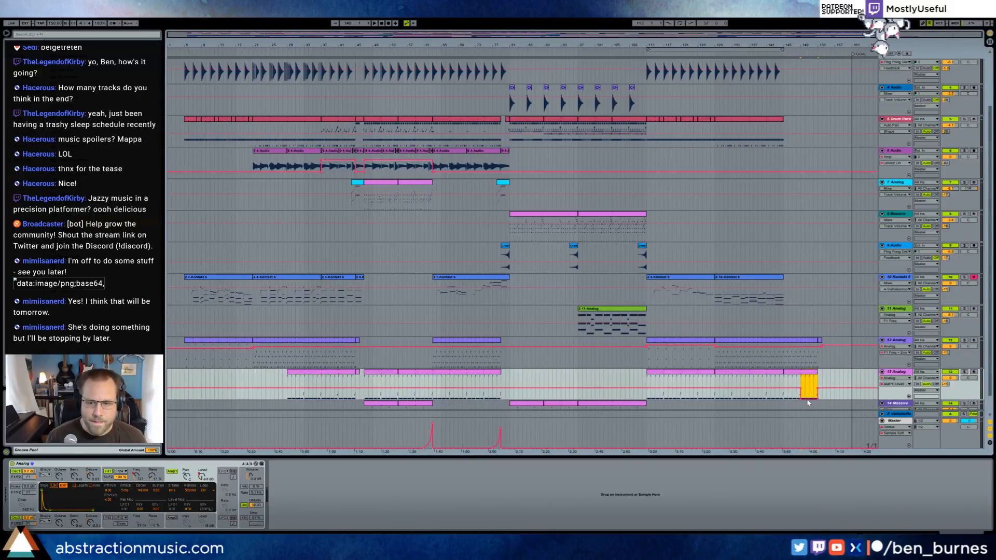
{"action": "left_click", "coordinate": [801, 399]}
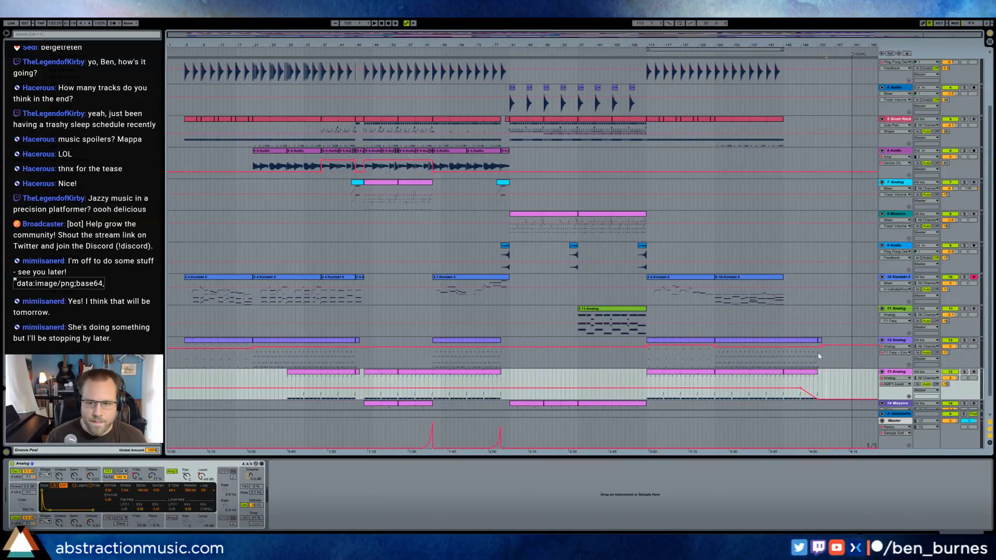
Play the final section, copy the bar 47 Drum Rack clip to bar 125 and extend the copy to bar 157.
{"action": "left_click", "coordinate": [648, 364]}
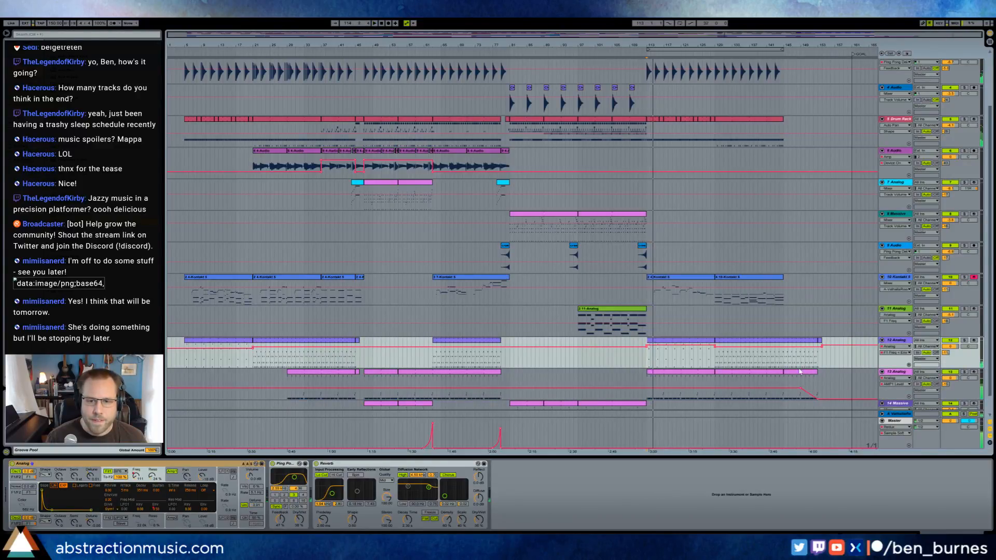
{"action": "scroll", "coordinate": [778, 373], "scroll_direction": "up", "scroll_amount": 3}
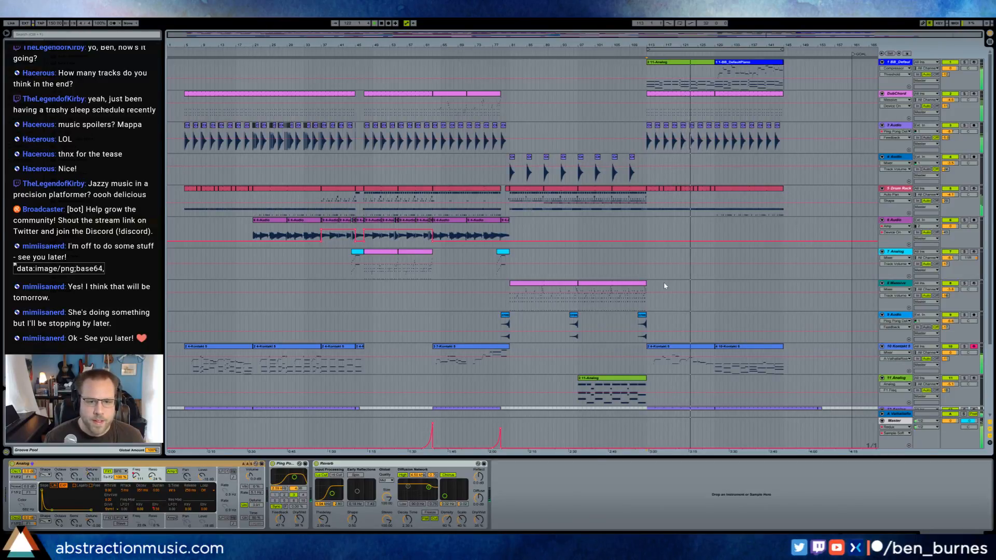
{"action": "left_click", "coordinate": [386, 190]}
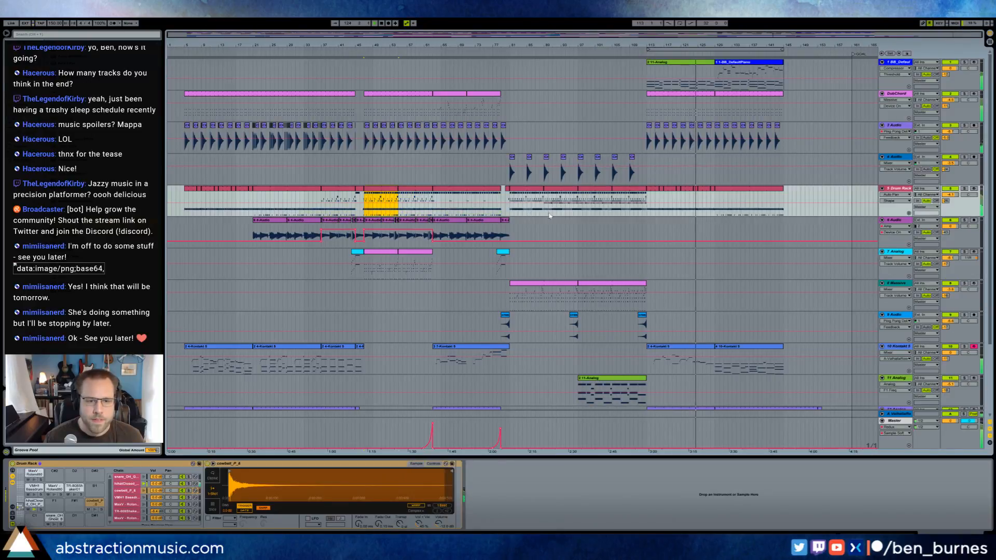
{"action": "left_click", "coordinate": [715, 201]}
{"action": "key", "text": "ctrl+v"}
{"action": "left_click_drag", "start_coordinate": [748, 189], "coordinate": [783, 199]}
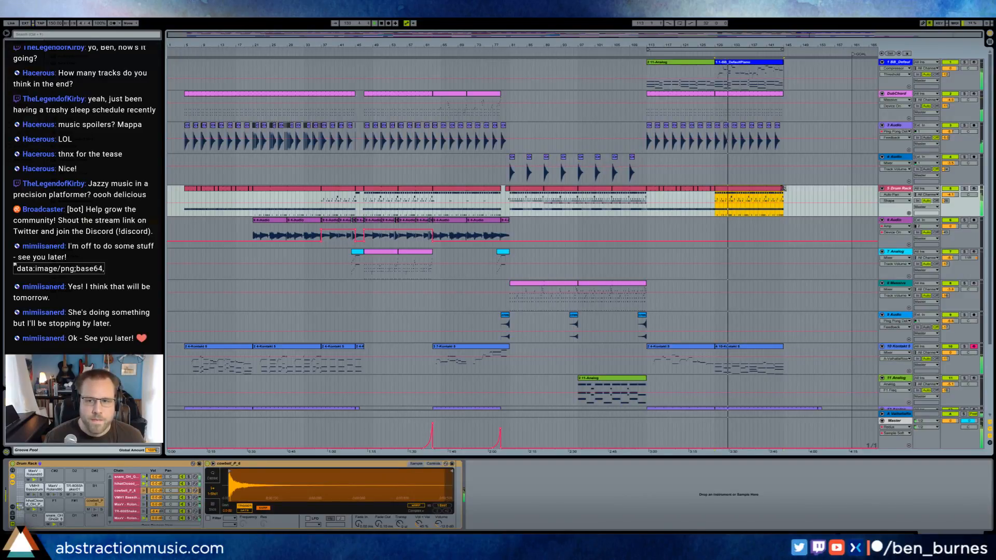
{"action": "left_click_drag", "start_coordinate": [784, 189], "coordinate": [852, 196]}
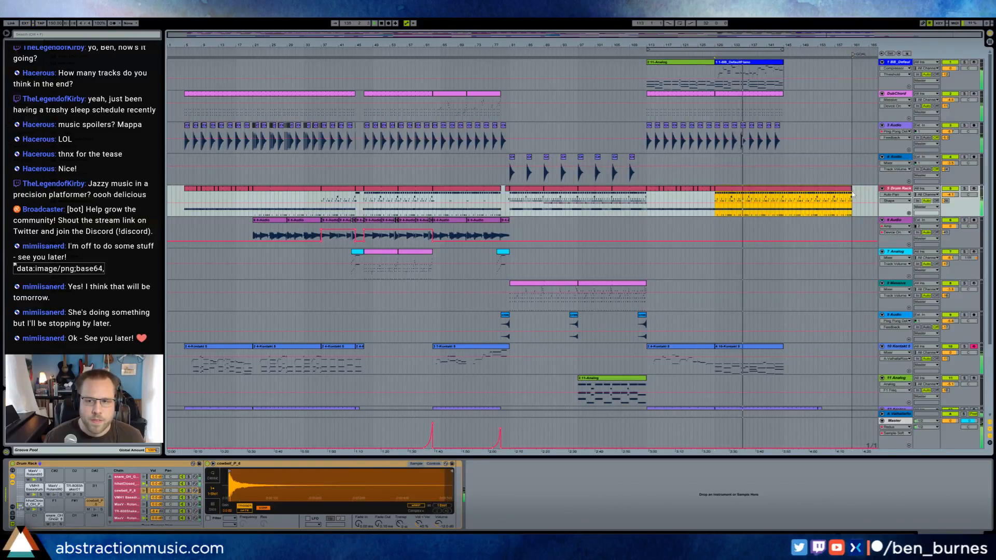
Move the end locator slightly later and copy the short drum break clip from after the first section to the end of the Drum Rack part.
{"action": "left_click", "coordinate": [856, 58]}
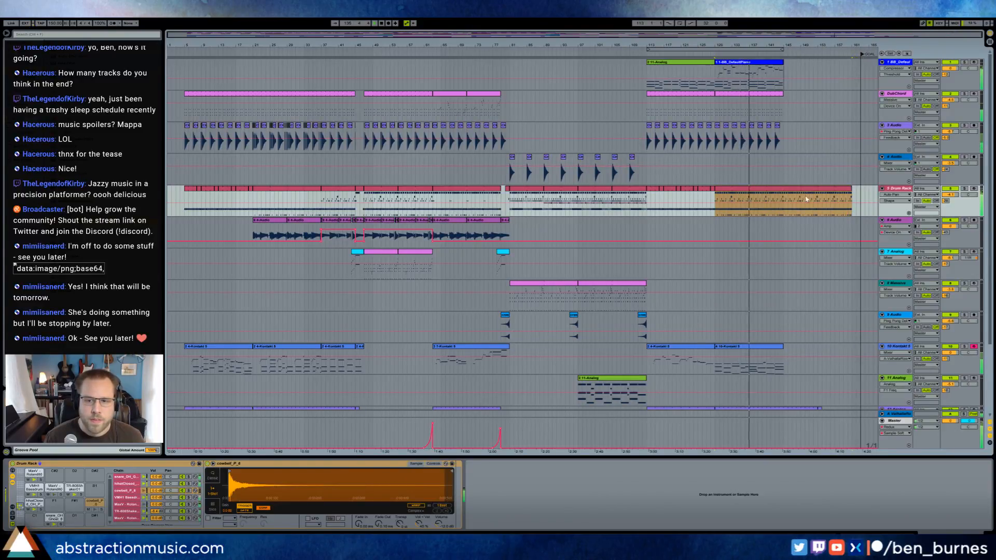
{"action": "left_click", "coordinate": [359, 189]}
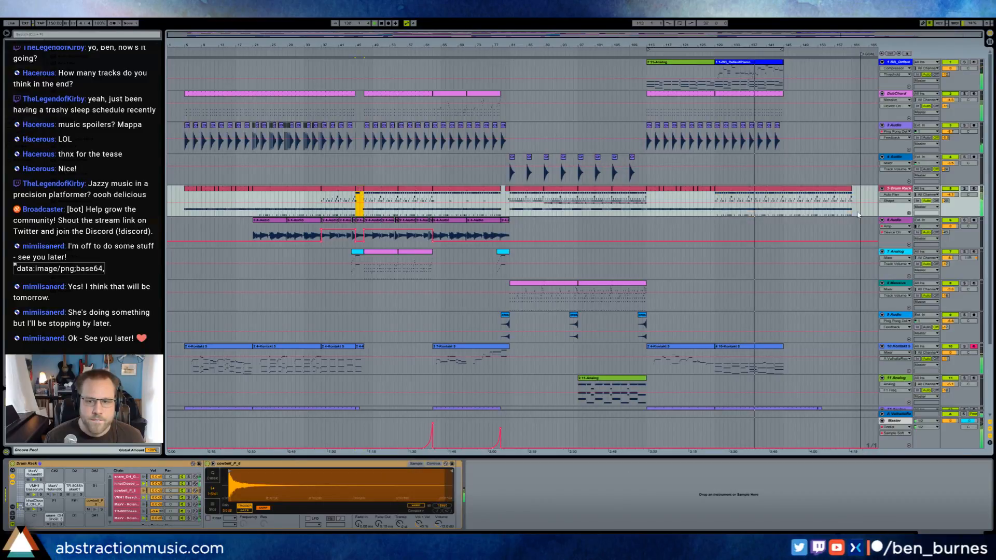
{"action": "left_click_drag", "start_coordinate": [750, 41], "coordinate": [802, 34]}
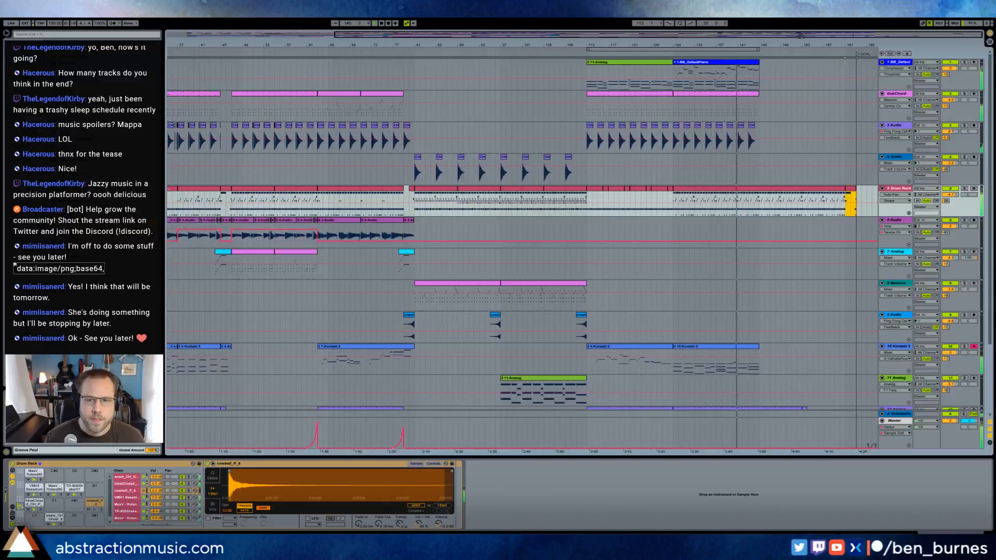
Extend the last DubChord clip to bar 157, add a short closing clip after it and open that clip's notes.
{"action": "left_click_drag", "start_coordinate": [670, 94], "coordinate": [846, 100]}
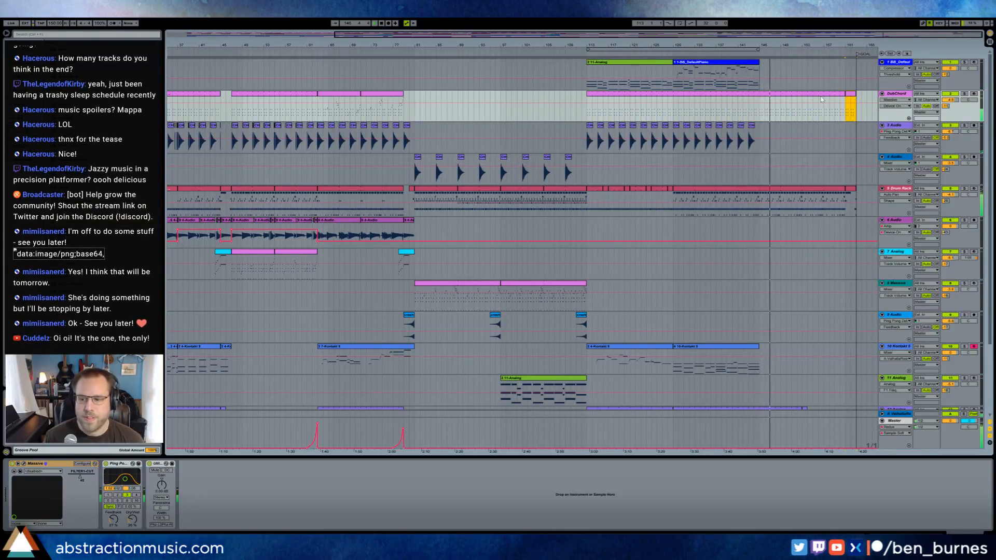
{"action": "double_click", "coordinate": [851, 98]}
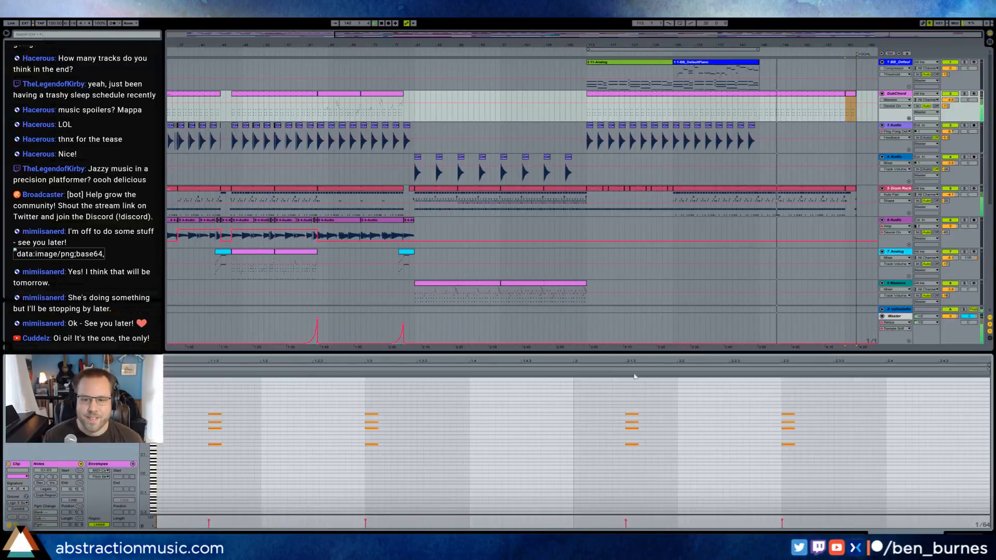
{"action": "left_click", "coordinate": [691, 422]}
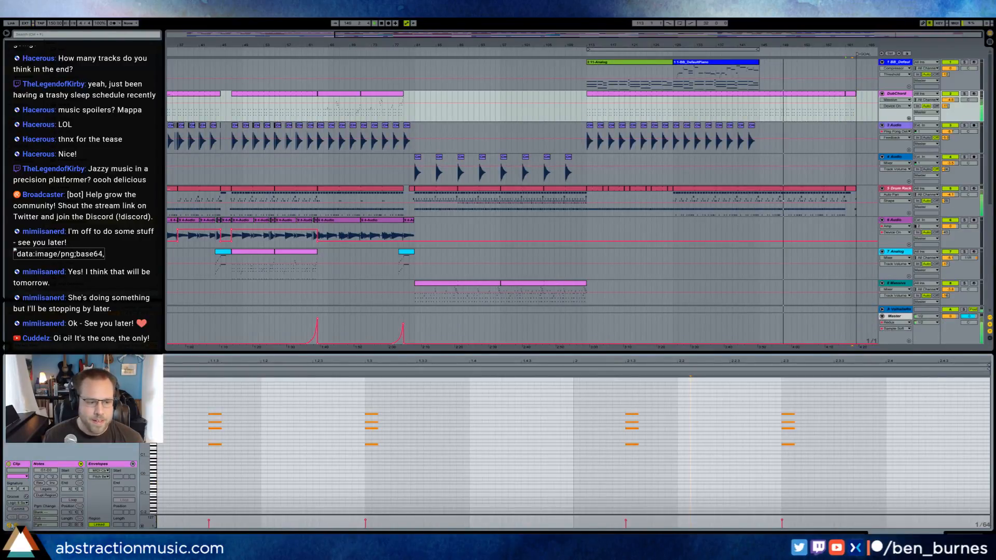
{"action": "left_click", "coordinate": [580, 428]}
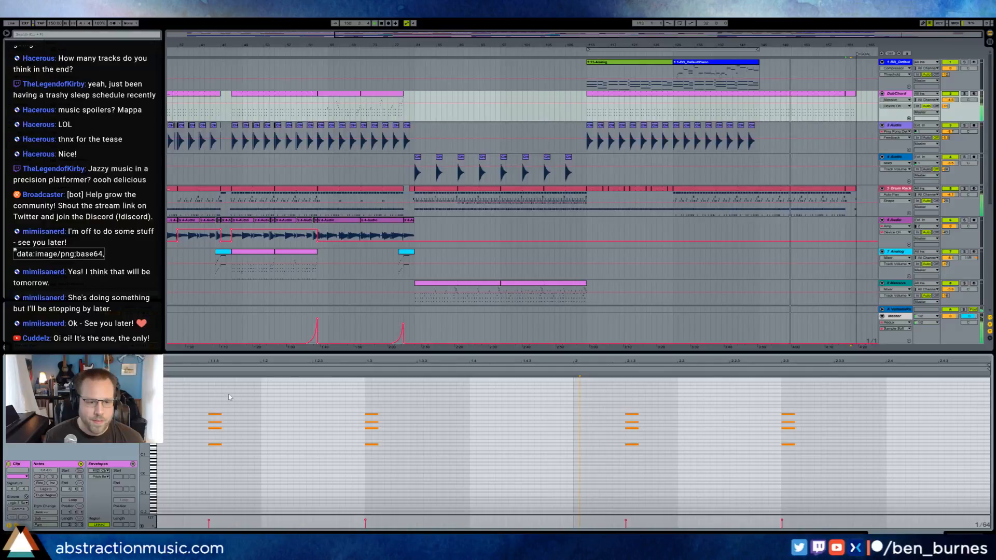
In the closing DubChord clip, move the third and fourth chords earlier, add a fifth chord at beat 2.4 and play the result.
{"action": "scroll", "coordinate": [576, 456], "scroll_direction": "up", "scroll_amount": 5}
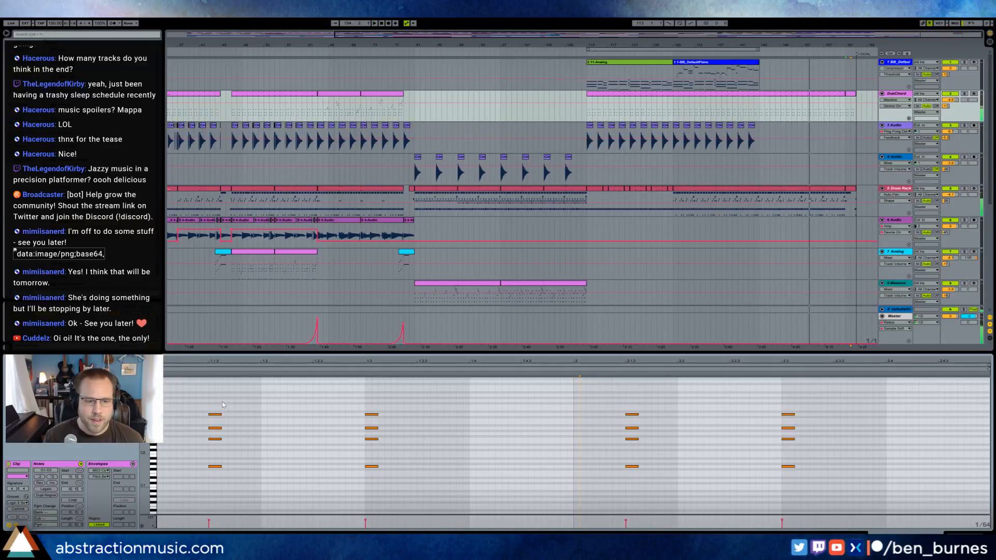
{"action": "left_click", "coordinate": [632, 414]}
{"action": "key", "text": "Left"}
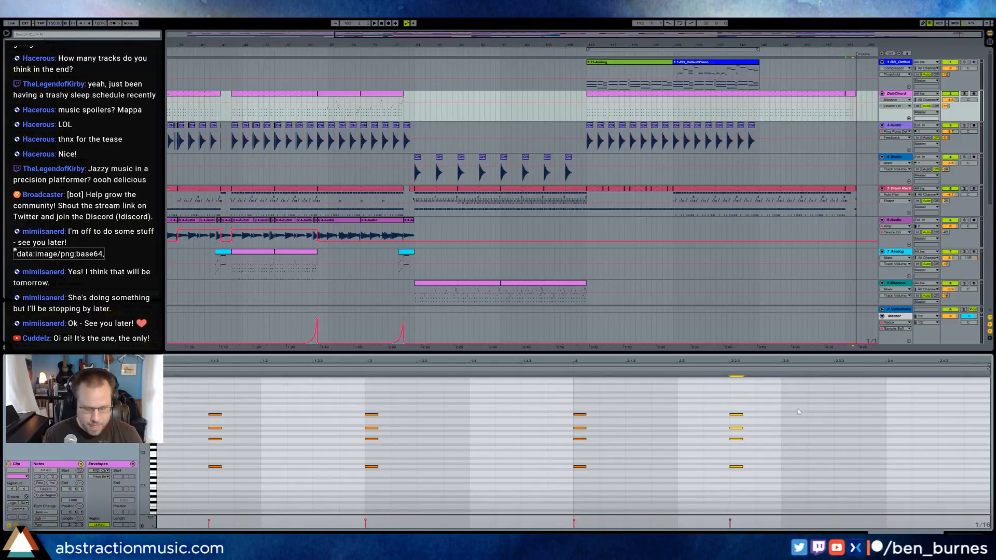
{"action": "key", "text": "space"}
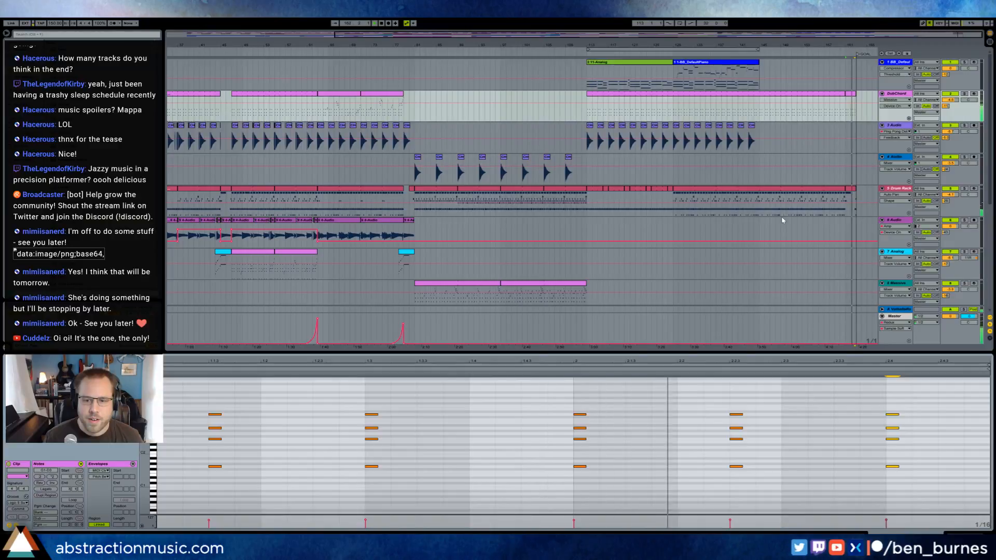
{"action": "key", "text": "space"}
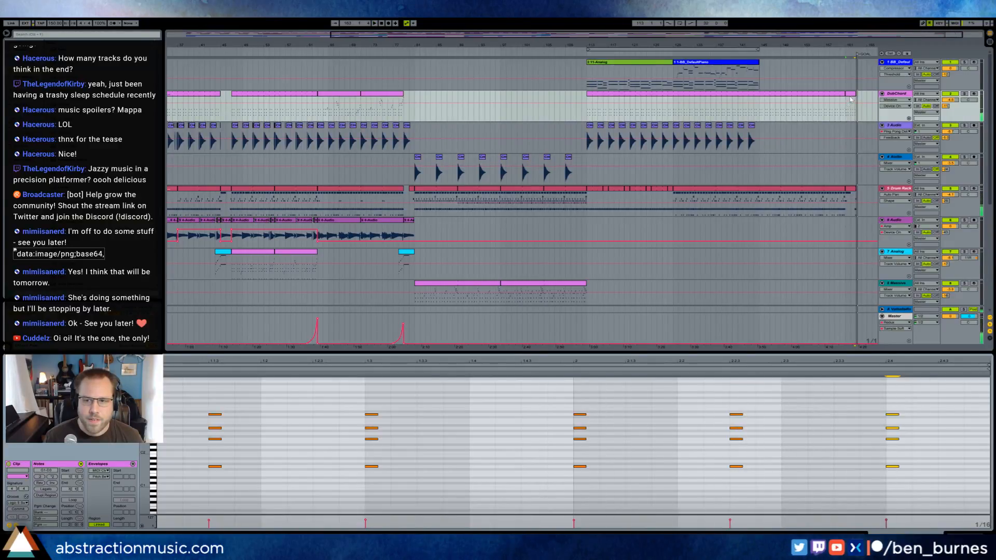
{"action": "key", "text": "minus"}
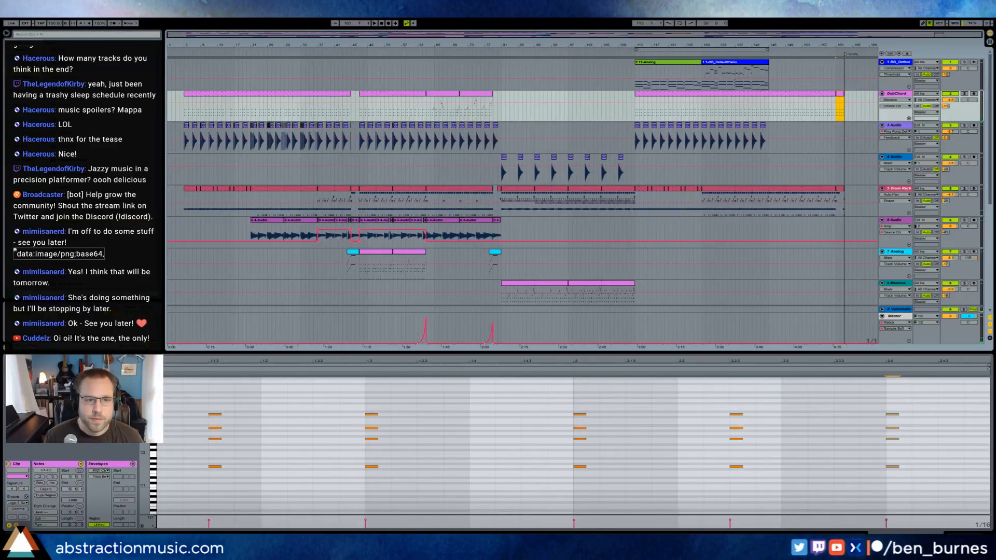
{"action": "left_click", "coordinate": [190, 96], "text": "shift"}
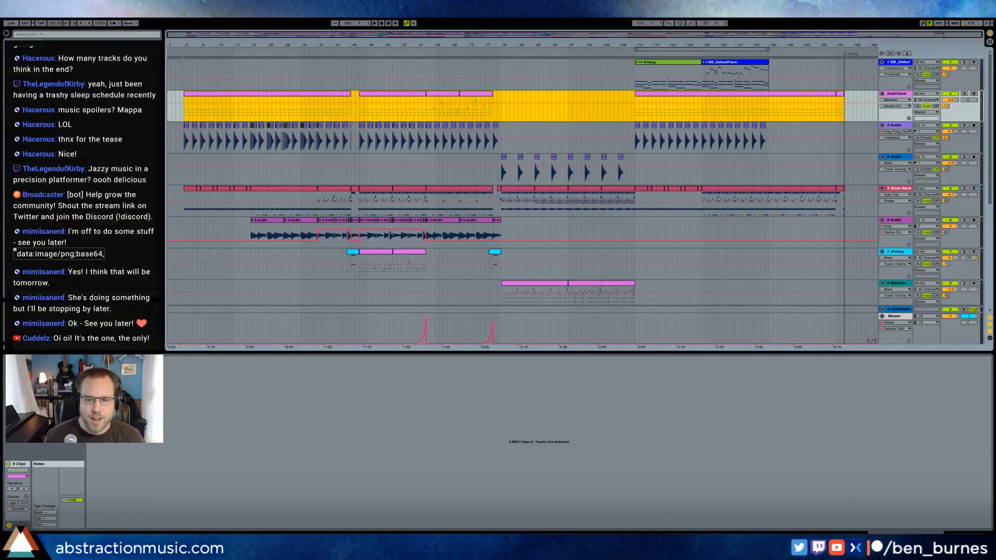
{"action": "key", "text": "shift+Tab"}
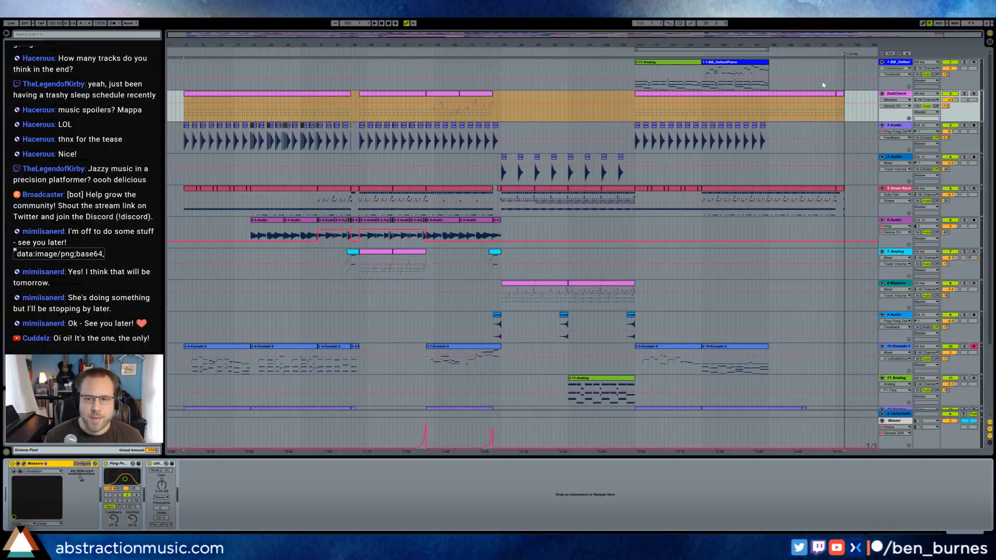
Reposition the bass drum notes in the first bar of the closing Drum Rack clip.
{"action": "left_click", "coordinate": [842, 191]}
{"action": "left_click_drag", "start_coordinate": [242, 409], "coordinate": [307, 413]}
{"action": "left_click_drag", "start_coordinate": [212, 411], "coordinate": [237, 414]}
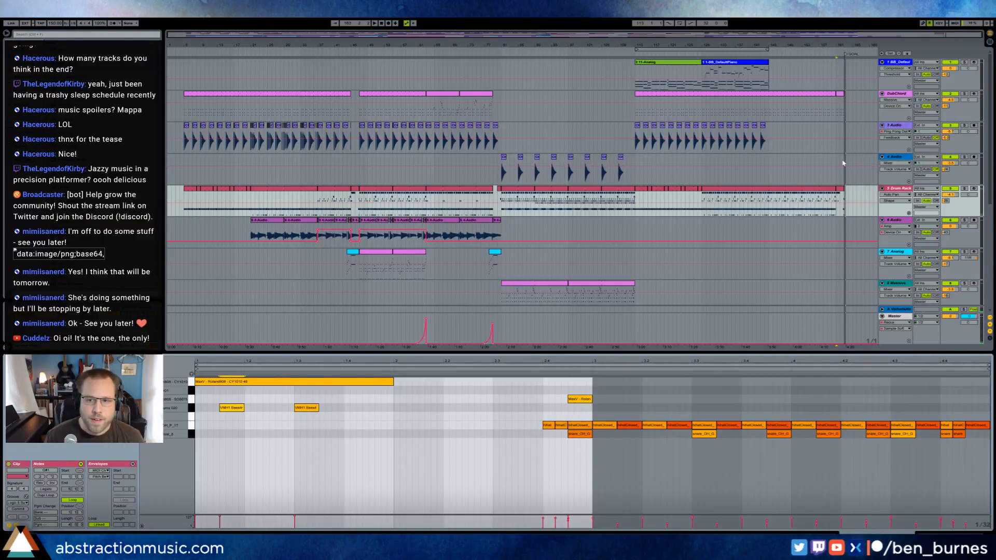
Set the arrangement loop to span the whole song, from the first to the last DubChord clip.
{"action": "left_click", "coordinate": [839, 95]}
{"action": "left_click", "coordinate": [309, 95], "text": "shift"}
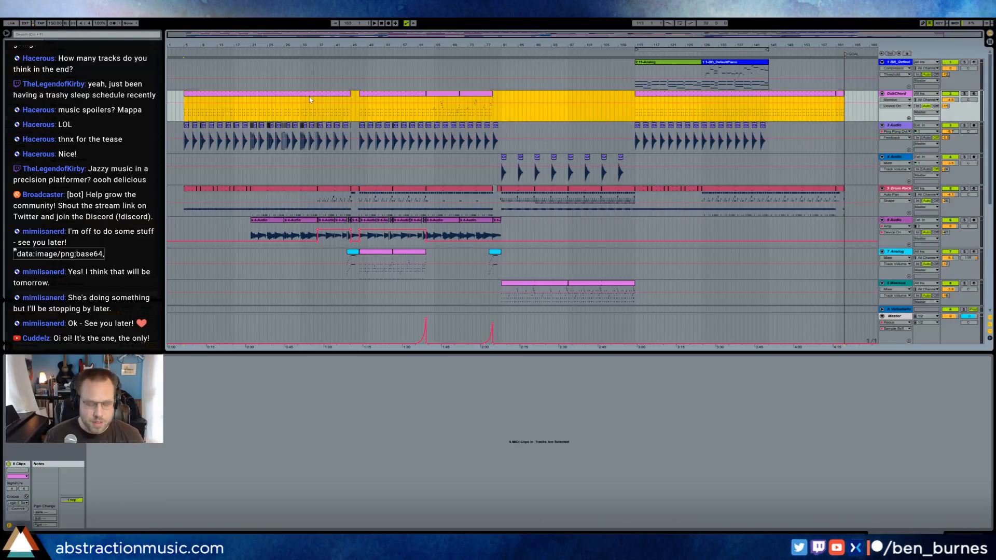
{"action": "key", "text": "ctrl+l"}
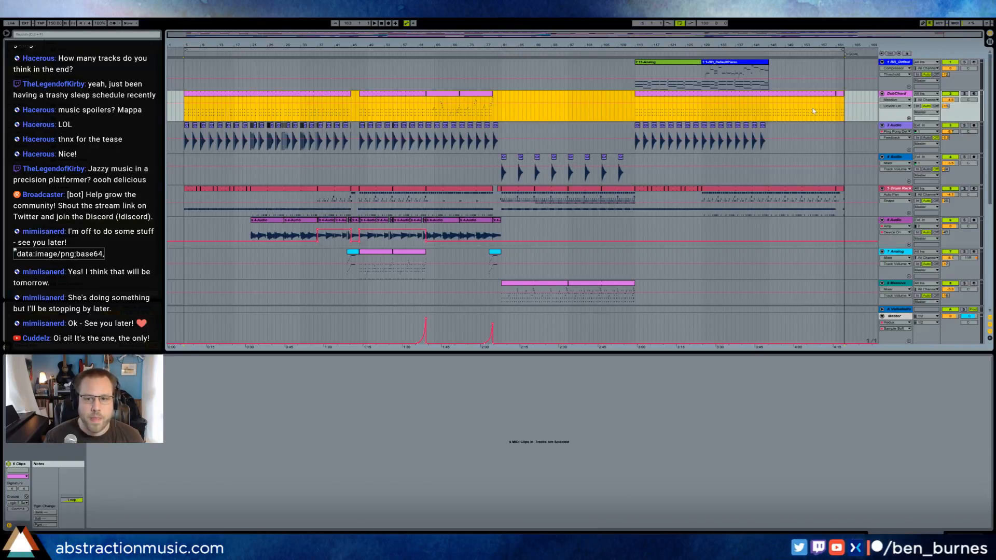
Try shifting the last three chords of the closing DubChord clip half a beat later and play them.
{"action": "left_click", "coordinate": [836, 95]}
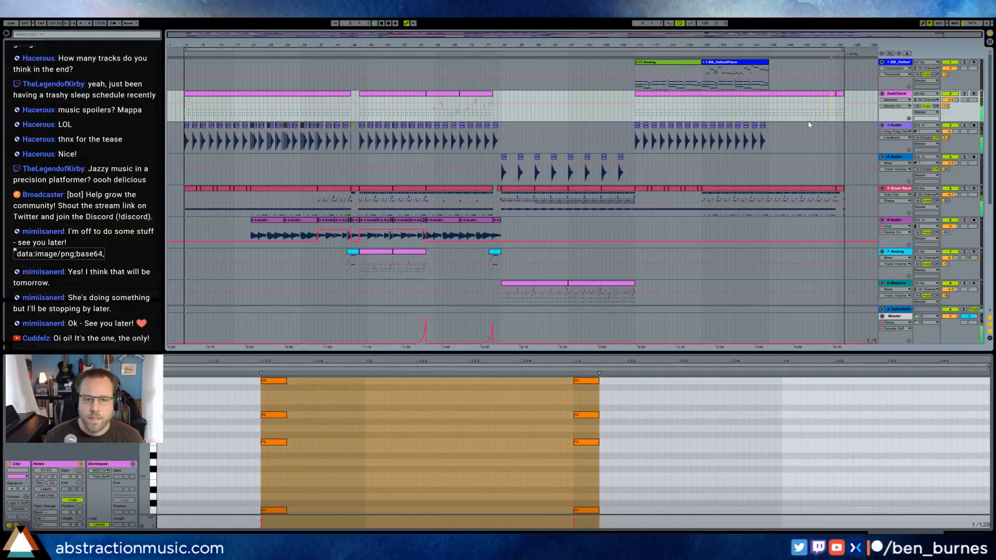
{"action": "left_click", "coordinate": [841, 102]}
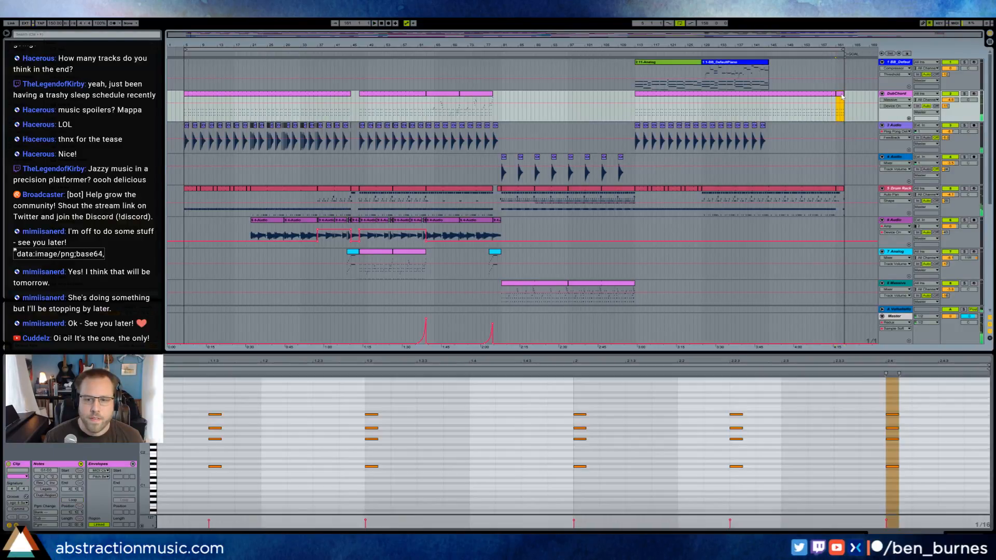
{"action": "left_click_drag", "start_coordinate": [180, 404], "coordinate": [229, 512]}
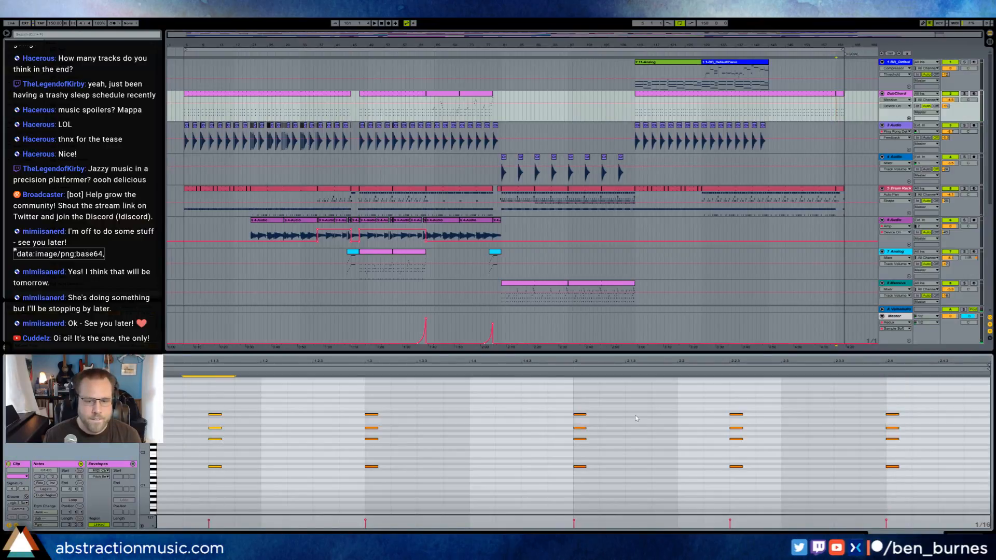
{"action": "left_click_drag", "start_coordinate": [726, 396], "coordinate": [768, 480]}
{"action": "key", "text": "Right"}
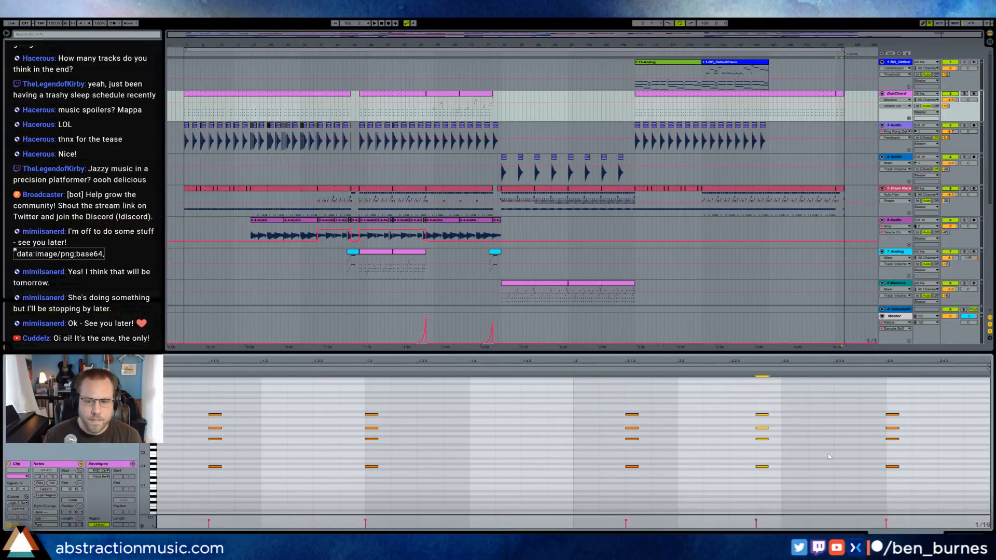
{"action": "left_click_drag", "start_coordinate": [876, 399], "coordinate": [909, 488]}
{"action": "key", "text": "Right"}
{"action": "key", "text": "Right"}
{"action": "key", "text": "space"}
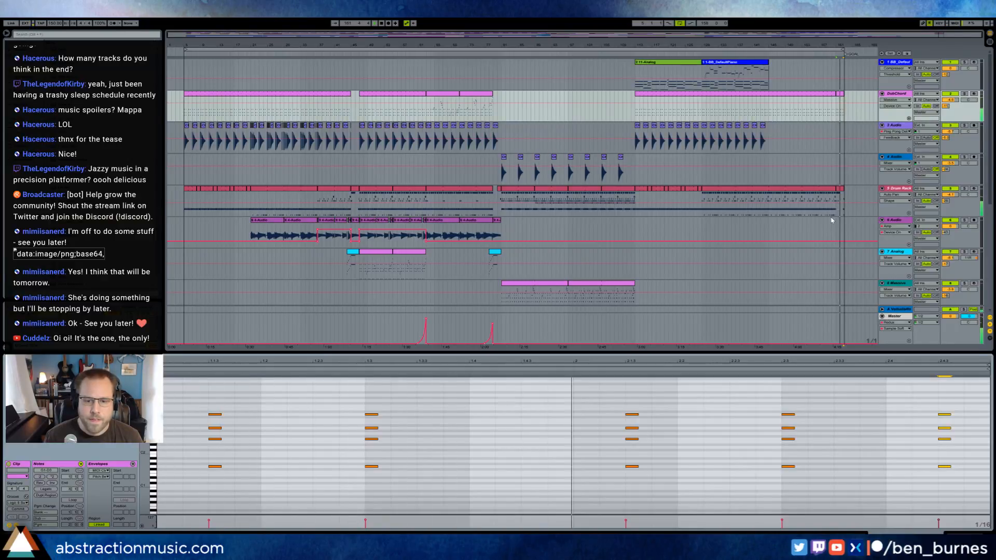
Move the last three chords of the closing DubChord clip back half a beat earlier and play the ending again.
{"action": "key", "text": "space"}
{"action": "left_click_drag", "start_coordinate": [594, 409], "coordinate": [650, 476]}
{"action": "key", "text": "Left"}
{"action": "key", "text": "Left"}
{"action": "left_click_drag", "start_coordinate": [727, 402], "coordinate": [833, 511]}
{"action": "key", "text": "Left"}
{"action": "key", "text": "Left"}
{"action": "left_click_drag", "start_coordinate": [877, 397], "coordinate": [964, 478]}
{"action": "key", "text": "Left"}
{"action": "key", "text": "Left"}
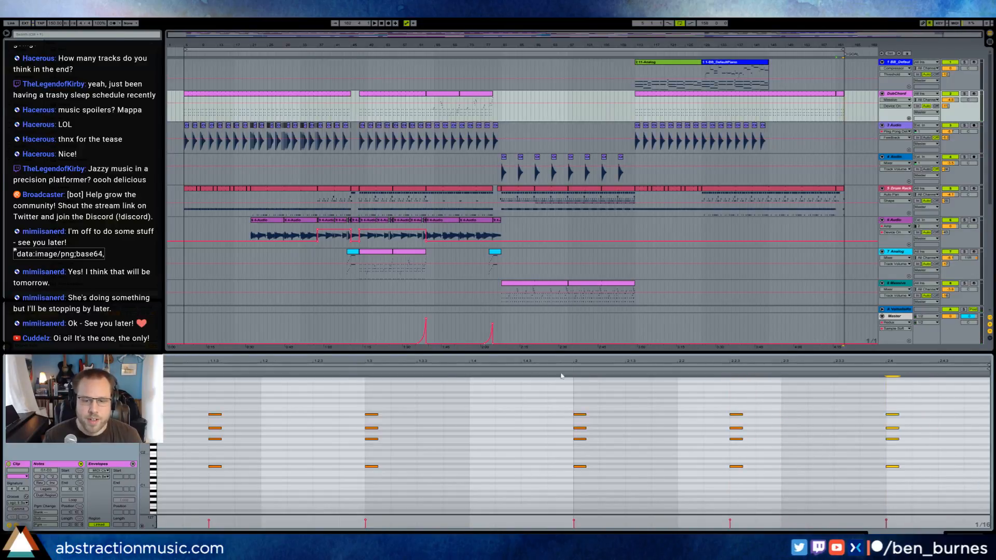
{"action": "key", "text": "space"}
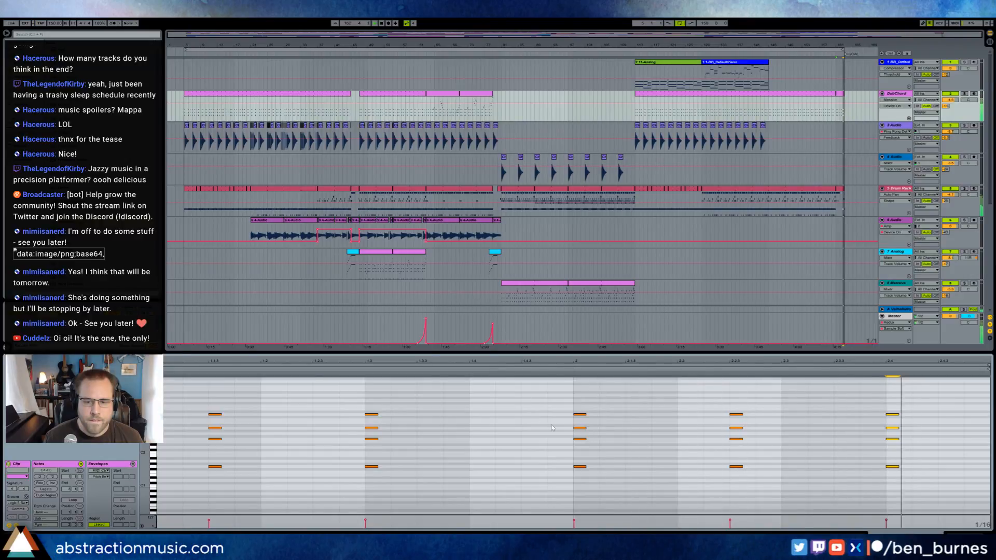
Set the closing DubChord clip's groove to None and move its first chord later onto the 1/8T grid.
{"action": "left_click", "coordinate": [17, 503]}
{"action": "left_click", "coordinate": [26, 509]}
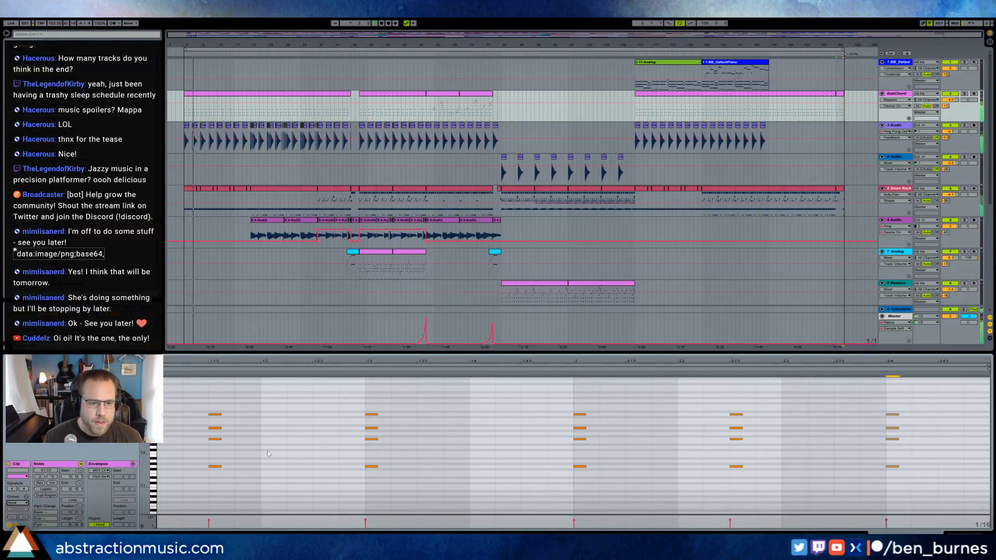
{"action": "key", "text": "ctrl+2"}
{"action": "left_click_drag", "start_coordinate": [206, 398], "coordinate": [234, 486]}
{"action": "key", "text": "Right"}
{"action": "left_click_drag", "start_coordinate": [727, 400], "coordinate": [753, 486]}
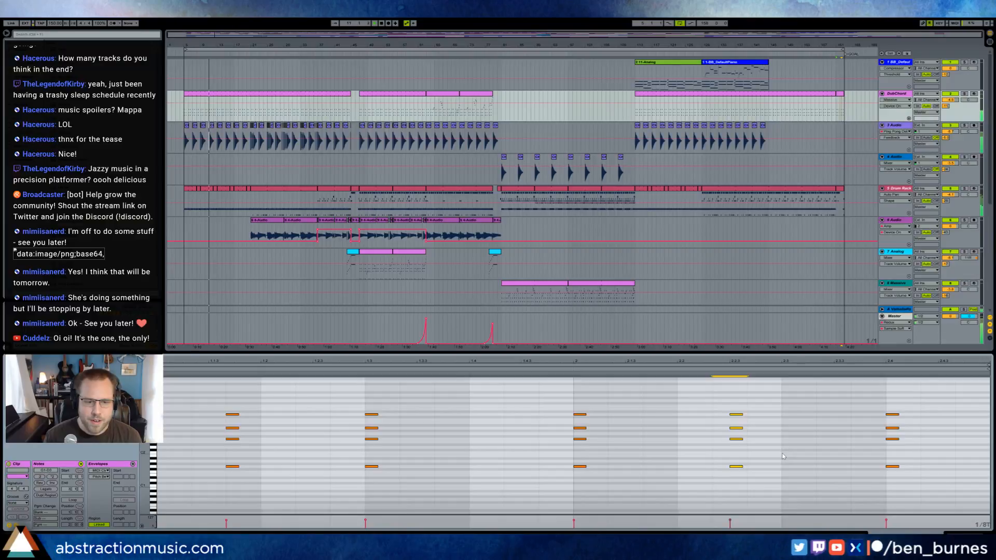
{"action": "left_click", "coordinate": [674, 463]}
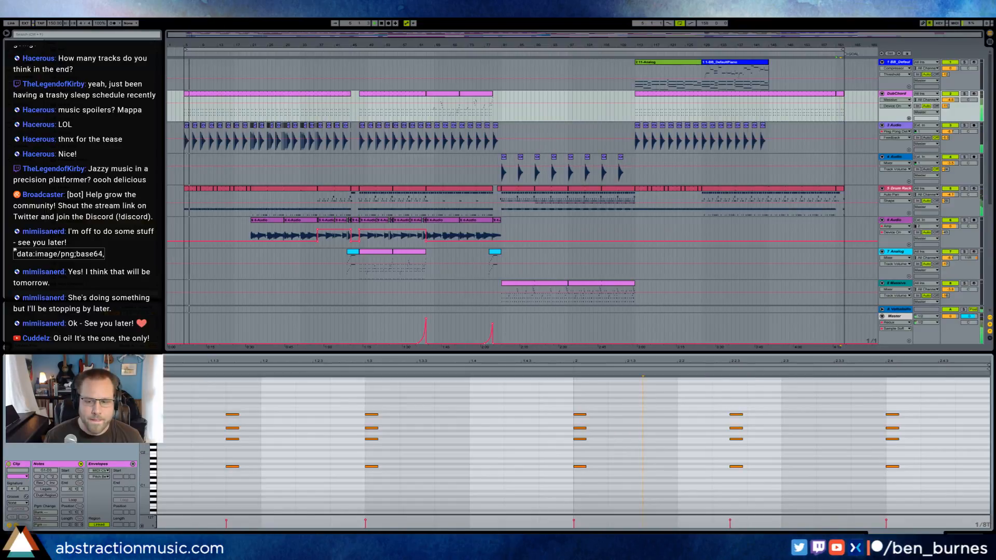
Play the arrangement and review its drum, lead, Master automation and piano parts from the opening through to the final section.
{"action": "key", "text": "shift+Tab"}
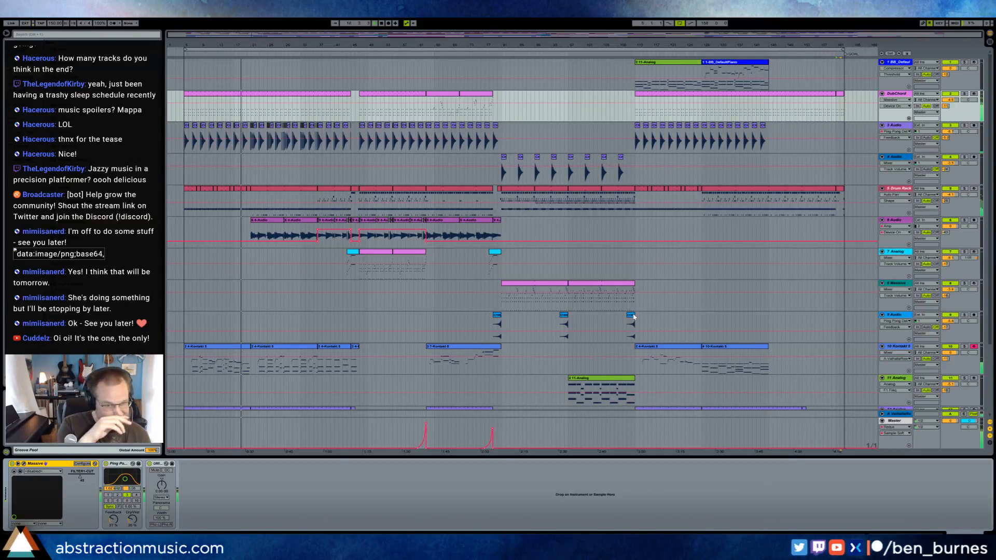
{"action": "left_click", "coordinate": [348, 253]}
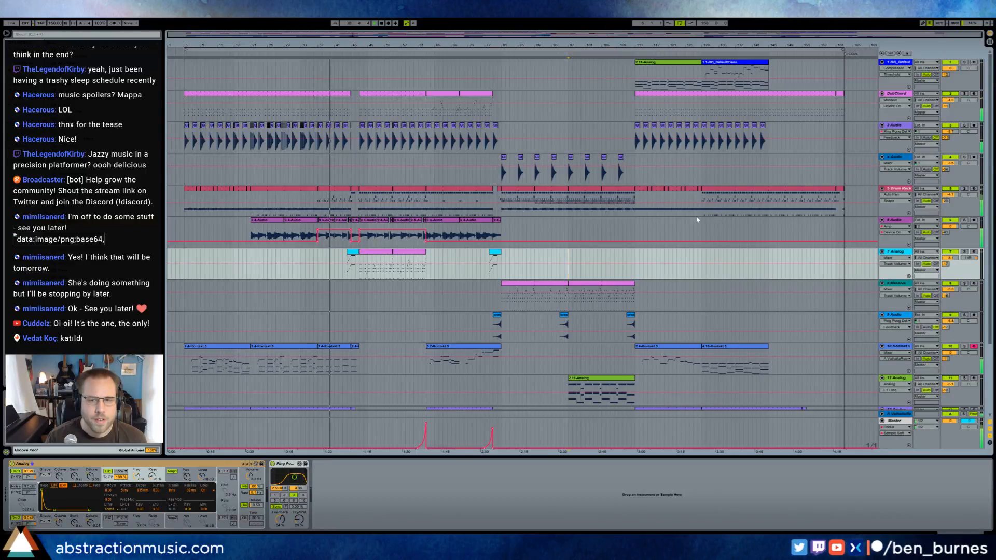
{"action": "left_click", "coordinate": [343, 192]}
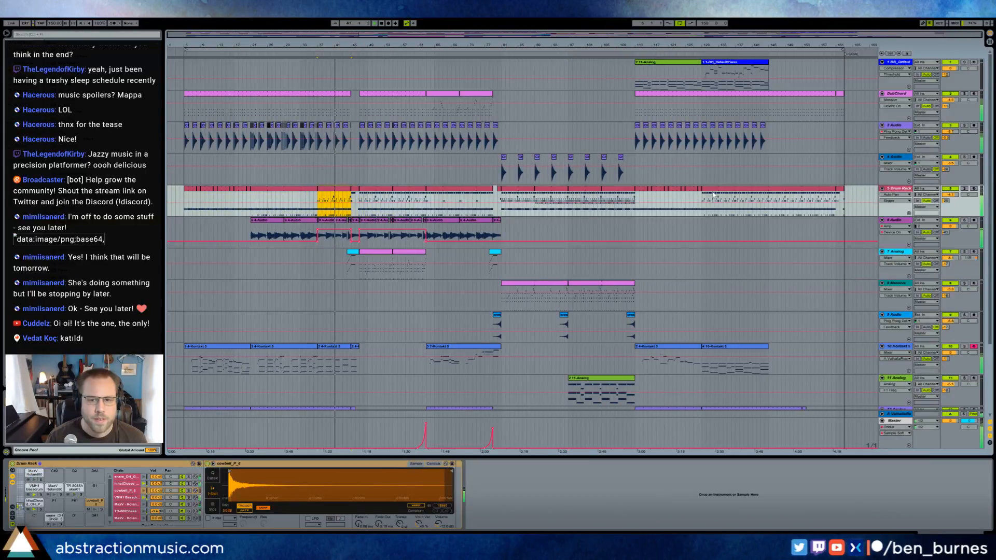
{"action": "left_click", "coordinate": [702, 198]}
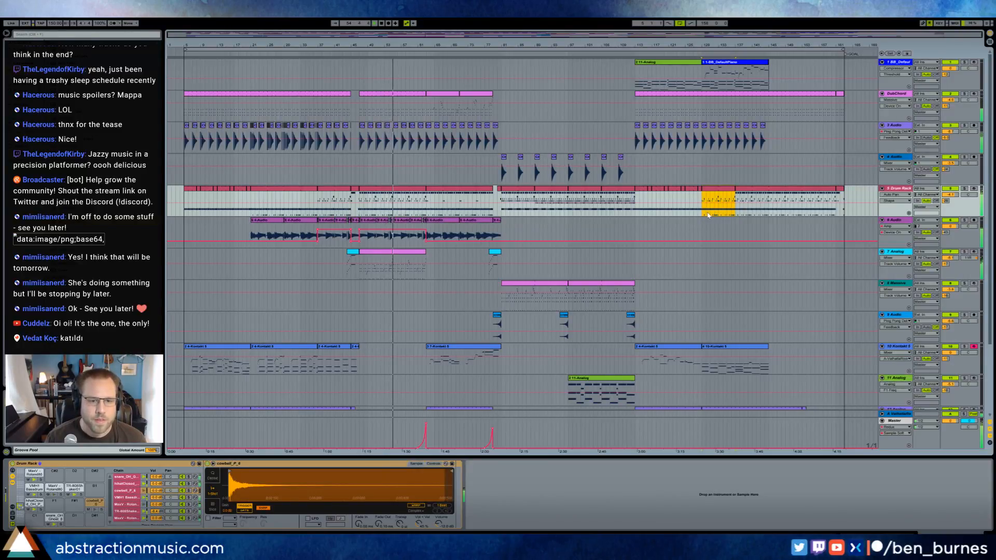
{"action": "left_click", "coordinate": [643, 204]}
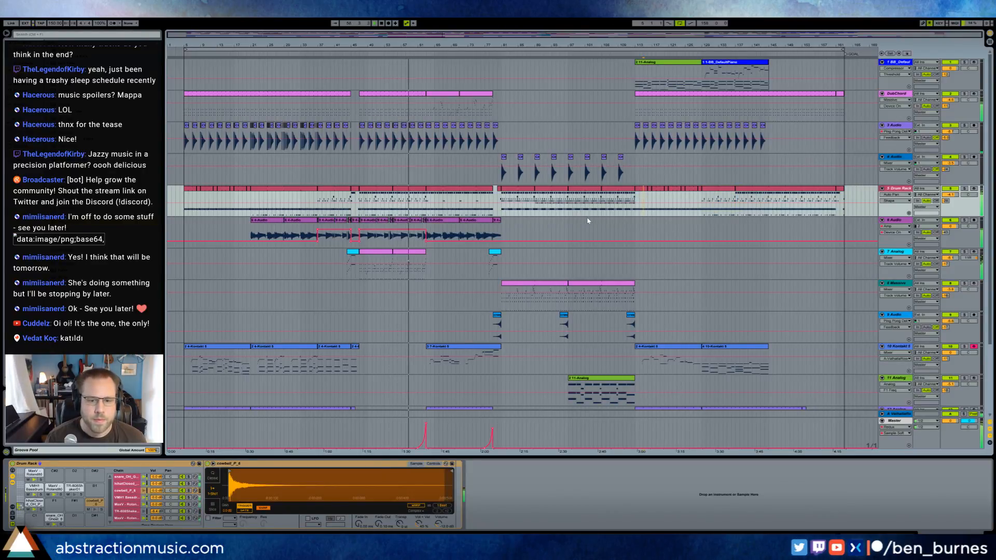
{"action": "scroll", "coordinate": [588, 221], "scroll_direction": "down", "scroll_amount": 5}
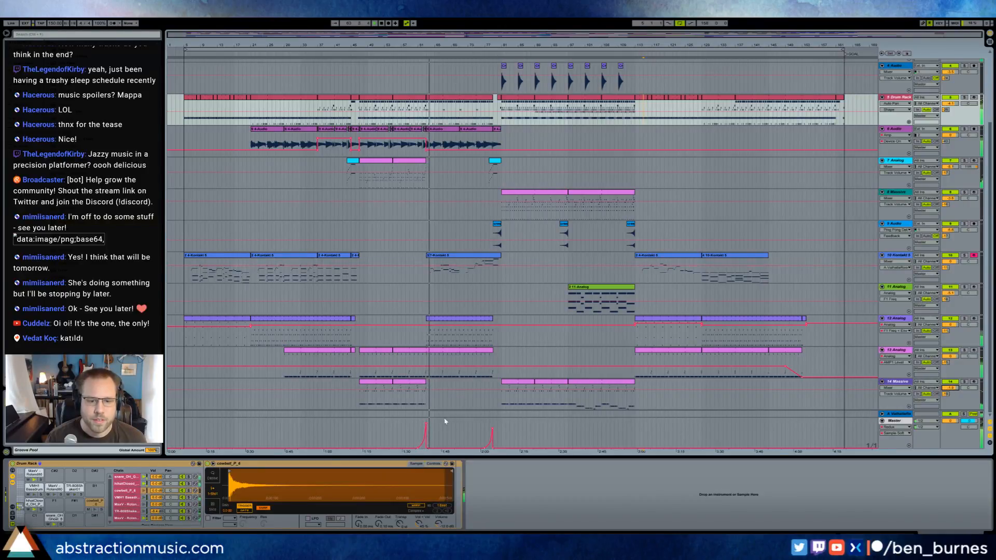
{"action": "left_click", "coordinate": [429, 426]}
{"action": "mouse_move", "coordinate": [428, 425]}
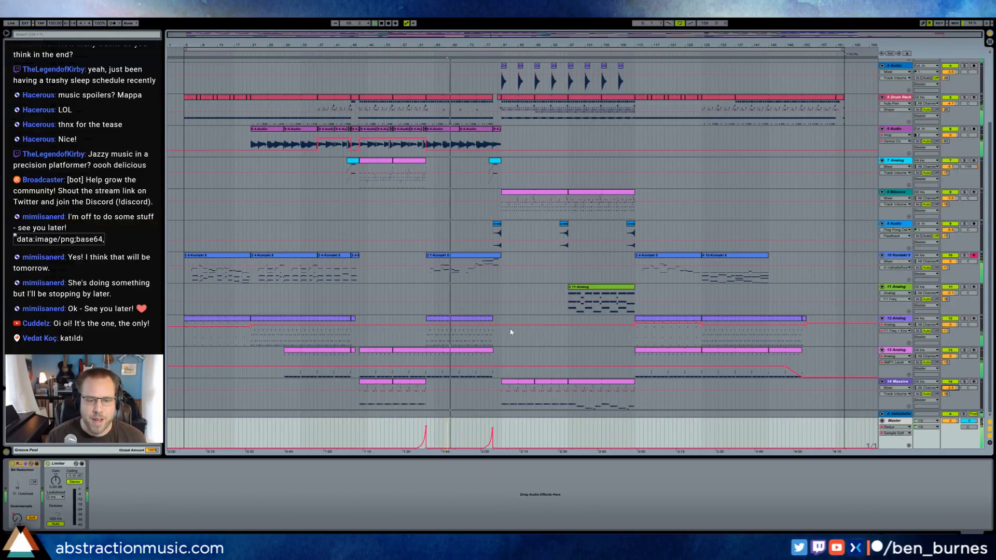
{"action": "scroll", "coordinate": [578, 371], "scroll_direction": "up", "scroll_amount": 2}
{"action": "scroll", "coordinate": [580, 369], "scroll_direction": "up", "scroll_amount": 2}
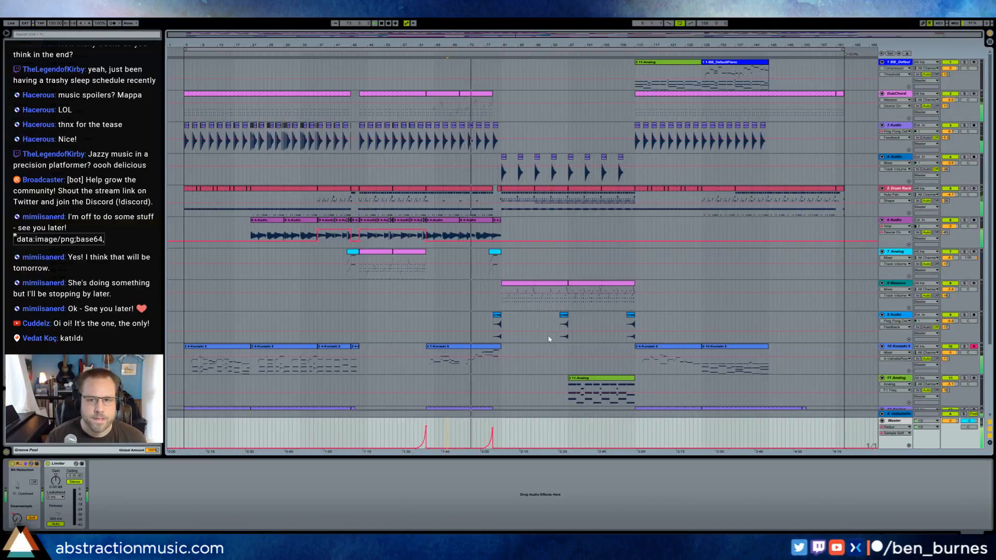
{"action": "scroll", "coordinate": [777, 81], "scroll_direction": "up", "scroll_amount": 5}
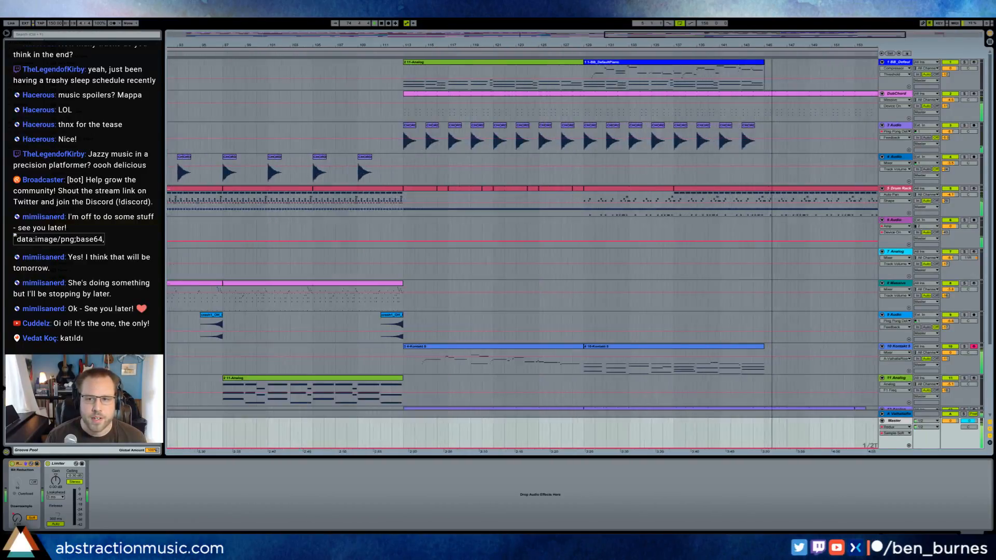
{"action": "left_click", "coordinate": [734, 66]}
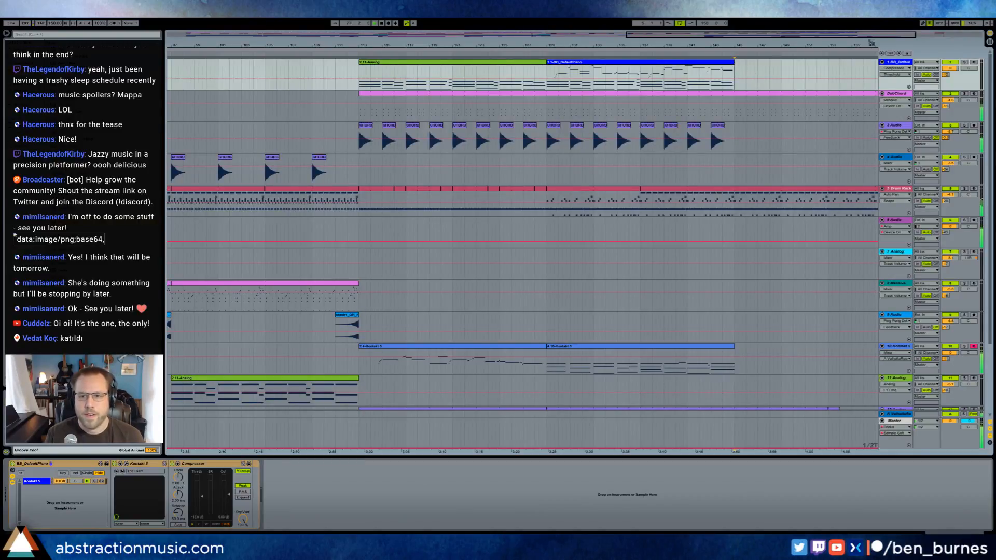
{"action": "scroll", "coordinate": [706, 64], "scroll_direction": "up", "scroll_amount": 10}
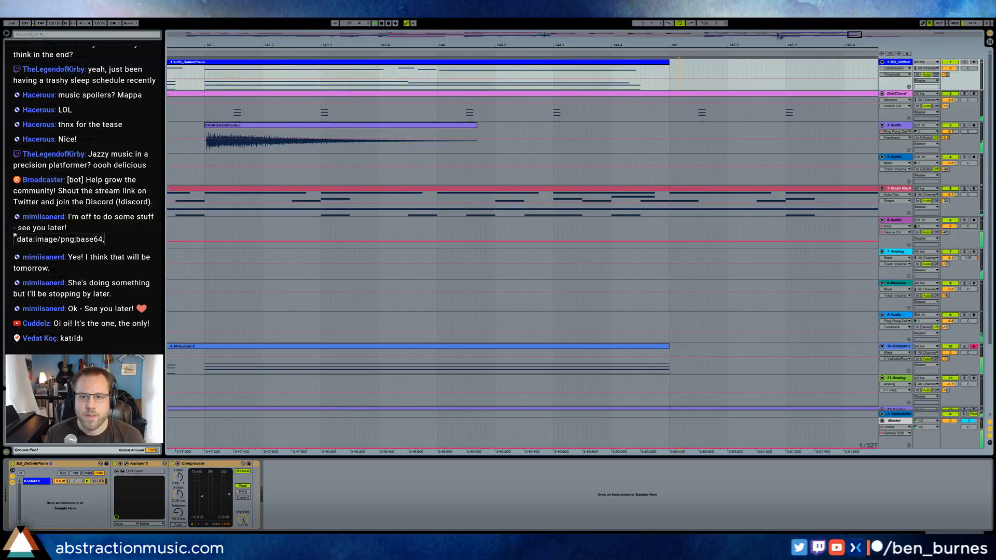
{"action": "scroll", "coordinate": [803, 37], "scroll_direction": "down", "scroll_amount": 12}
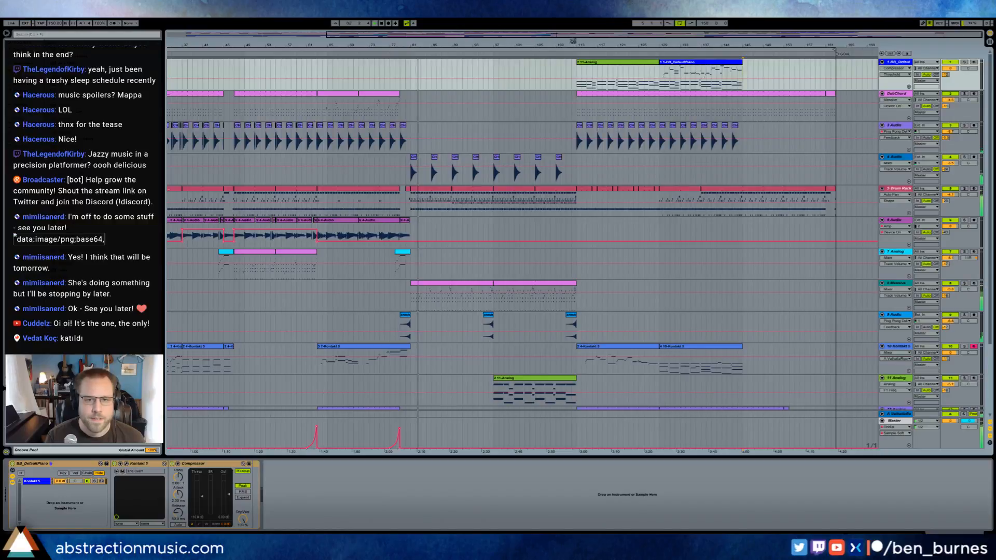
{"action": "scroll", "coordinate": [468, 91], "scroll_direction": "down", "scroll_amount": 3}
Adjust the Massive track's ValhallaRoom send and reshape the synth's envelope to hold a longer, higher plateau before decaying.
{"action": "left_click", "coordinate": [535, 297]}
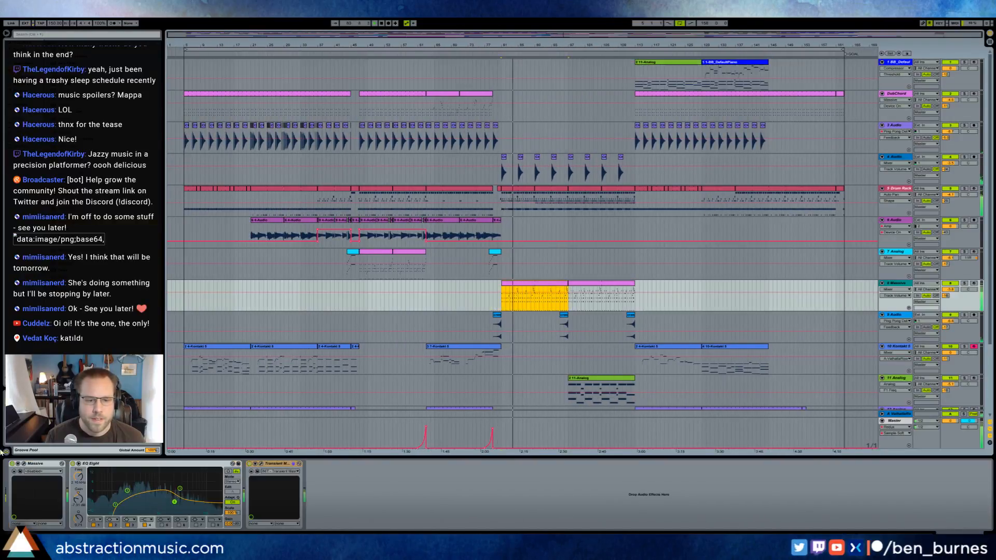
{"action": "left_click", "coordinate": [24, 464]}
{"action": "left_click", "coordinate": [357, 328]}
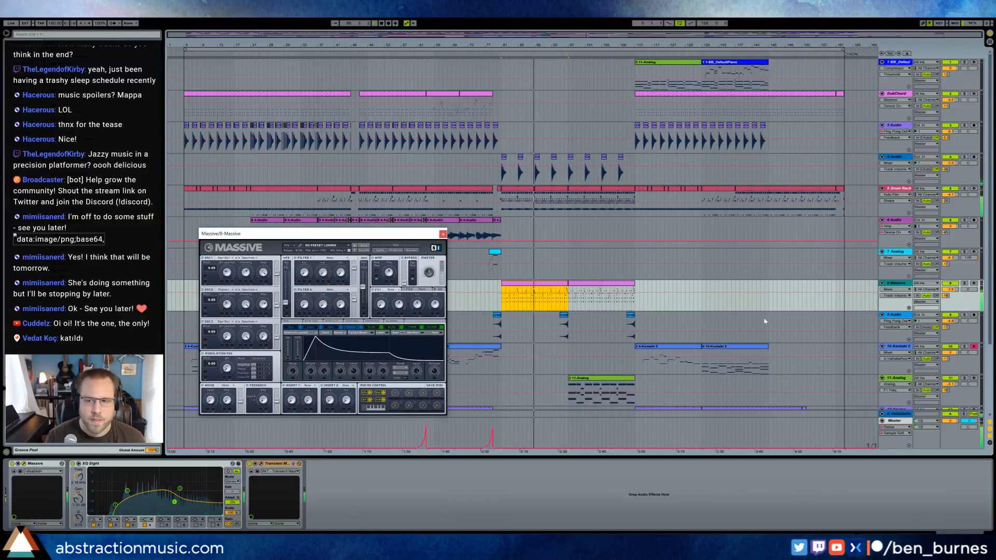
{"action": "left_click_drag", "start_coordinate": [946, 295], "coordinate": [946, 308]}
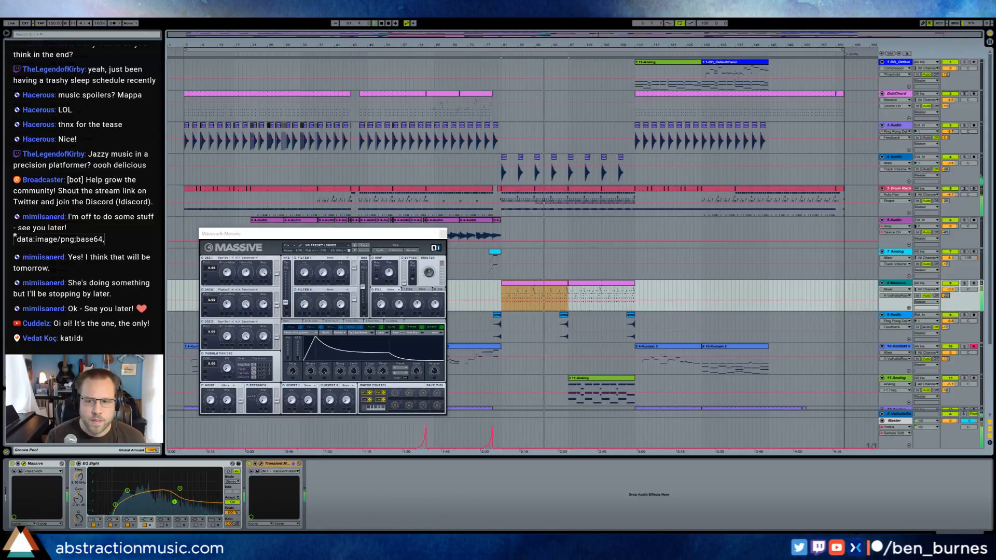
{"action": "left_click", "coordinate": [391, 368]}
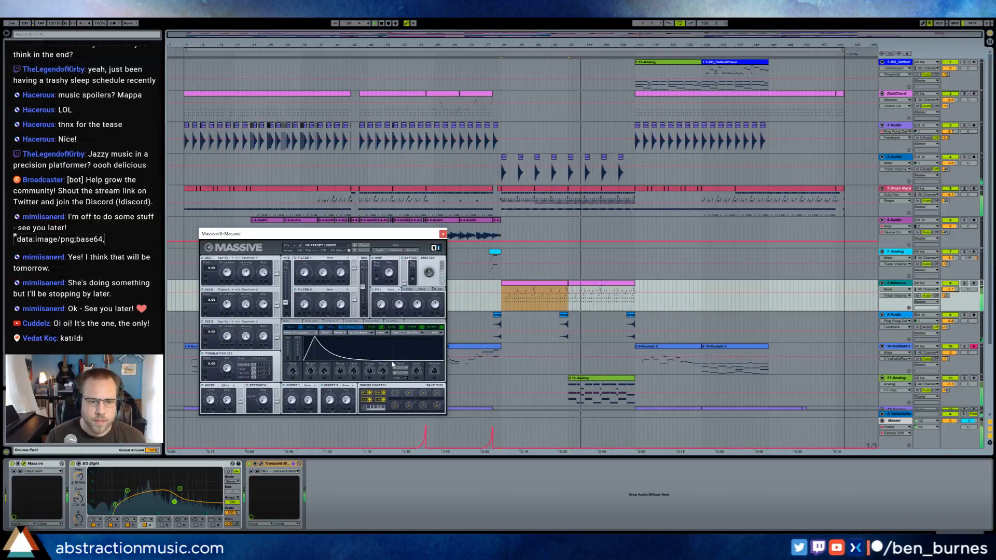
{"action": "left_click_drag", "start_coordinate": [397, 365], "coordinate": [392, 327]}
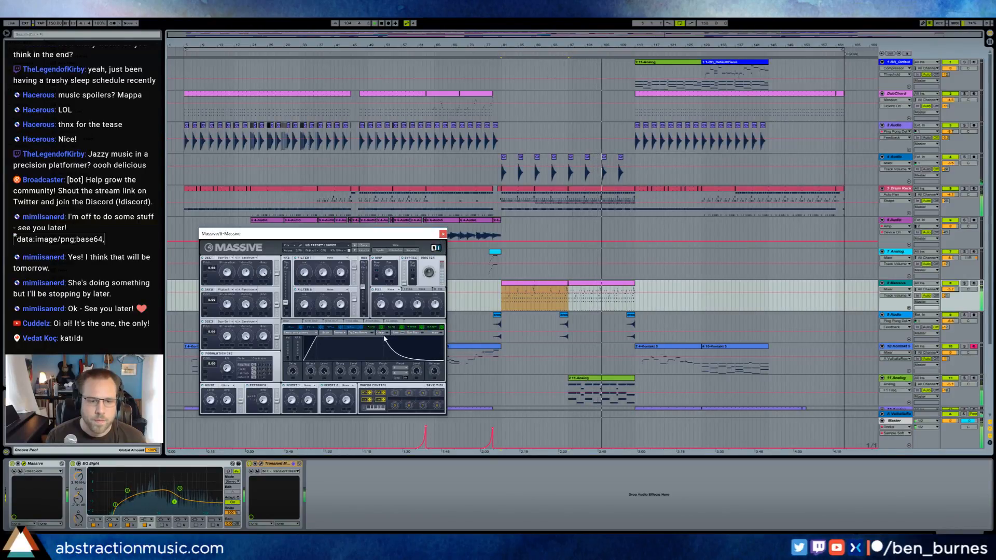
{"action": "left_click", "coordinate": [444, 235]}
Adjust the threshold and release of the first Compressor on the 11-Analog track.
{"action": "left_click", "coordinate": [615, 378]}
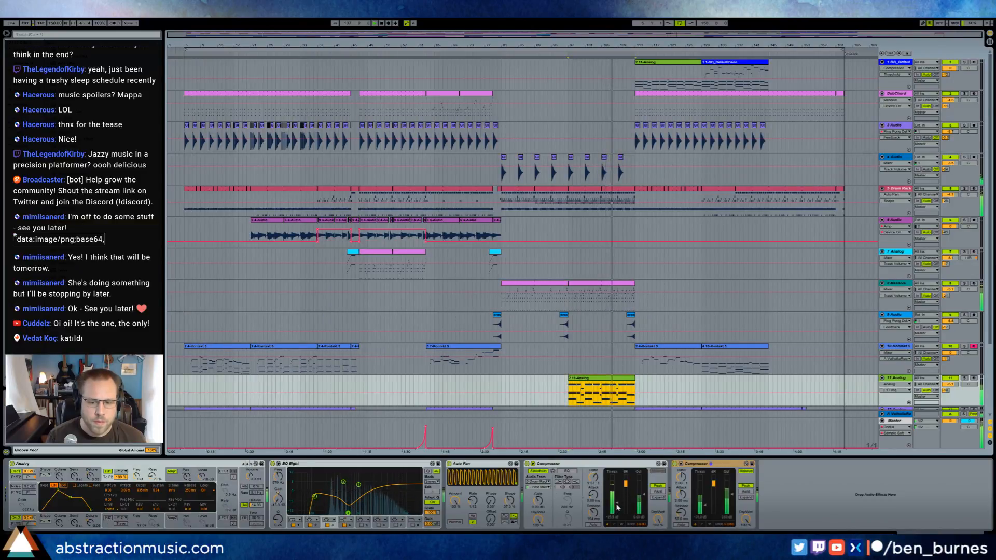
{"action": "left_click_drag", "start_coordinate": [618, 503], "coordinate": [618, 505]}
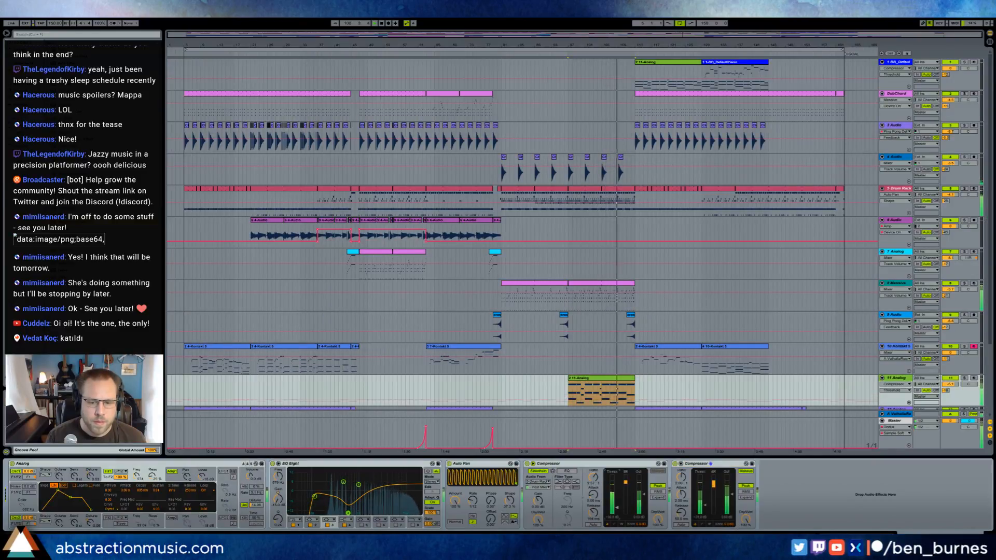
{"action": "left_click", "coordinate": [592, 514]}
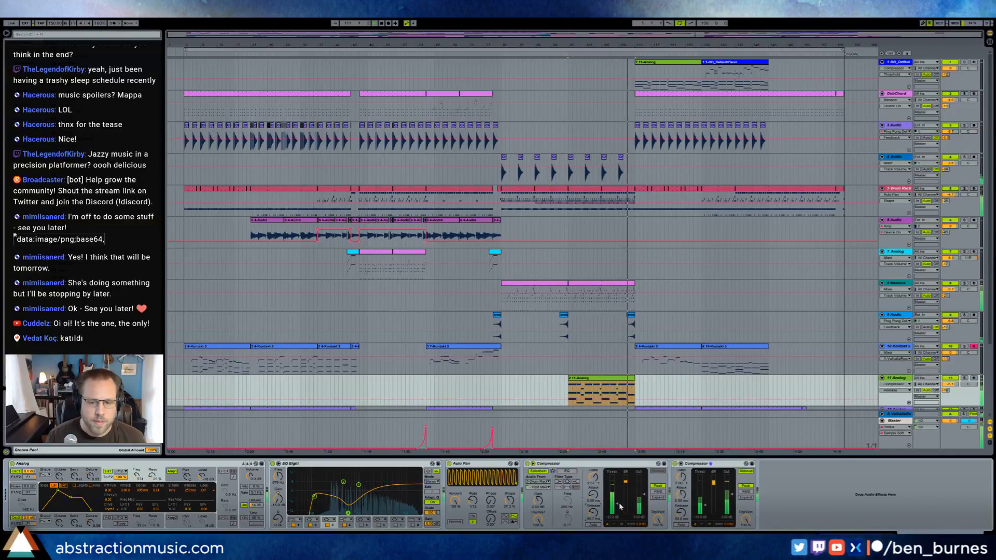
{"action": "left_click_drag", "start_coordinate": [617, 504], "coordinate": [618, 504]}
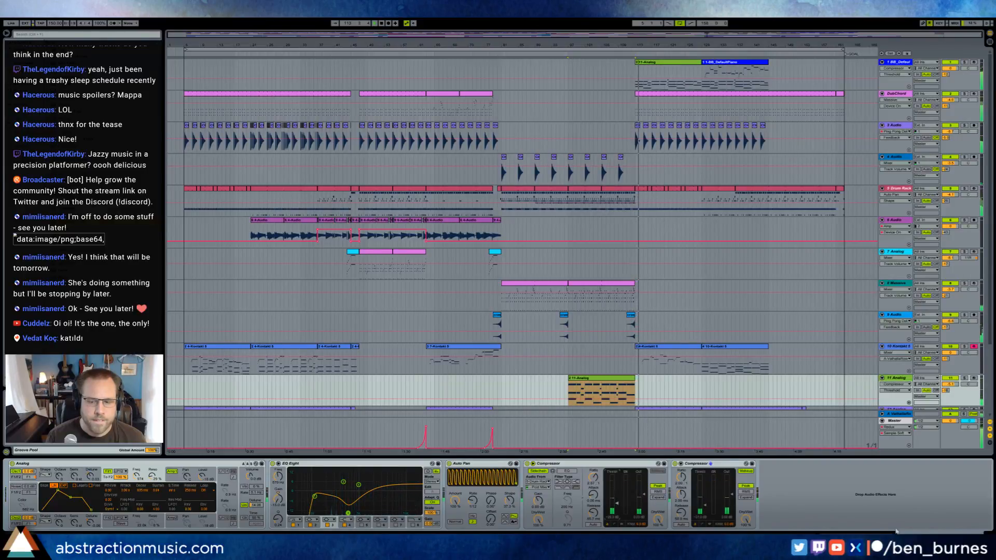
Inspect the chord notes of the Analog clip that opens the final section on the BB_DefaultPiano track.
{"action": "double_click", "coordinate": [660, 61]}
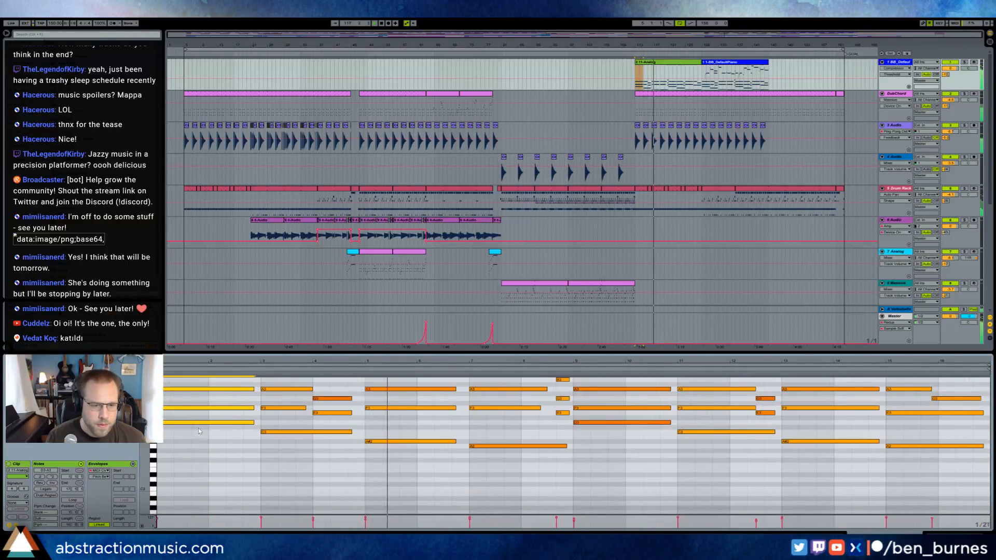
{"action": "left_click", "coordinate": [226, 433]}
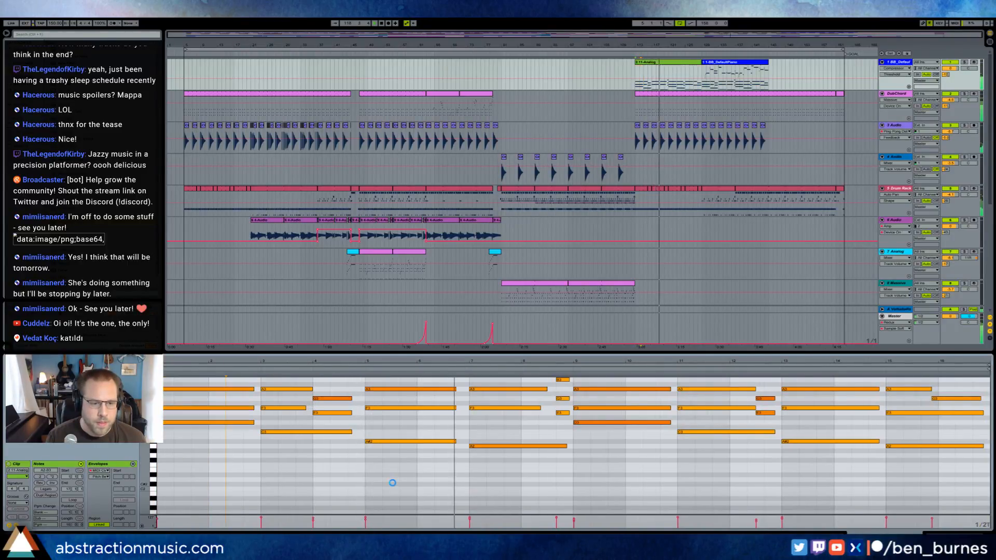
{"action": "left_click", "coordinate": [958, 536]}
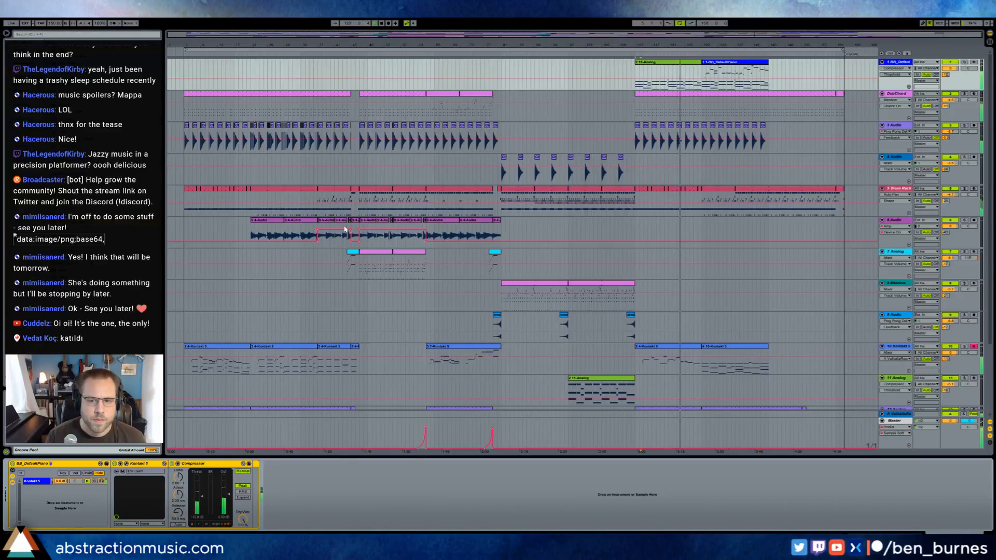
Copy the first two audio clips on the 6 Audio track to where the BB_DefaultPiano clip starts in the final section.
{"action": "left_click", "coordinate": [268, 222]}
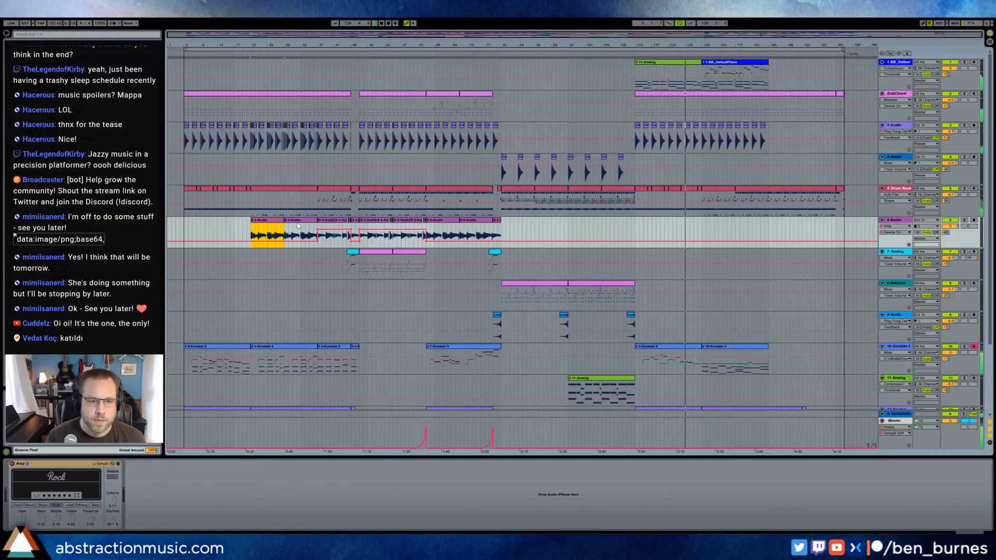
{"action": "key", "text": "ctrl+c"}
{"action": "left_click", "coordinate": [703, 227]}
{"action": "key", "text": "ctrl+v"}
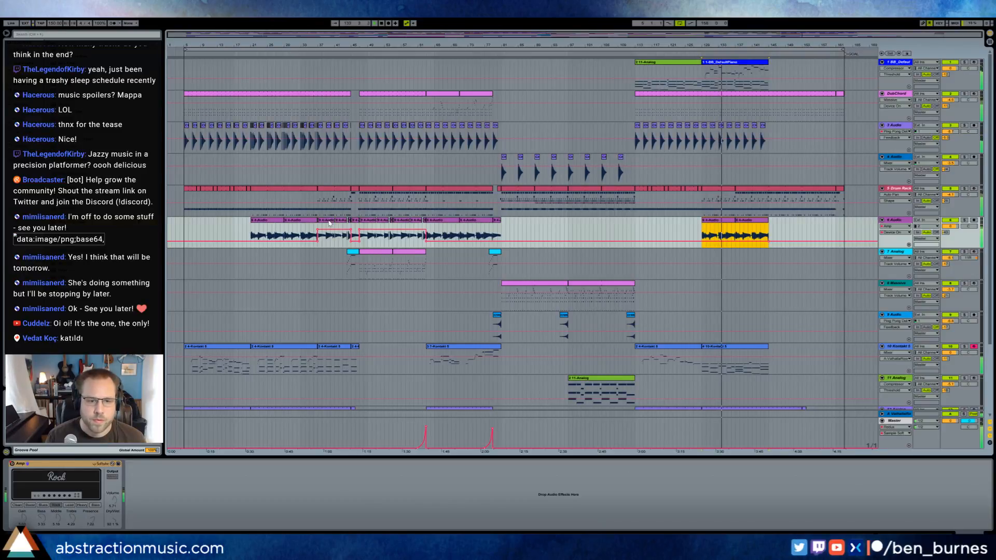
Re-time the second pasted audio clip by nudging its middle warp marker earlier, the last one later, and adding one near the start.
{"action": "double_click", "coordinate": [723, 220]}
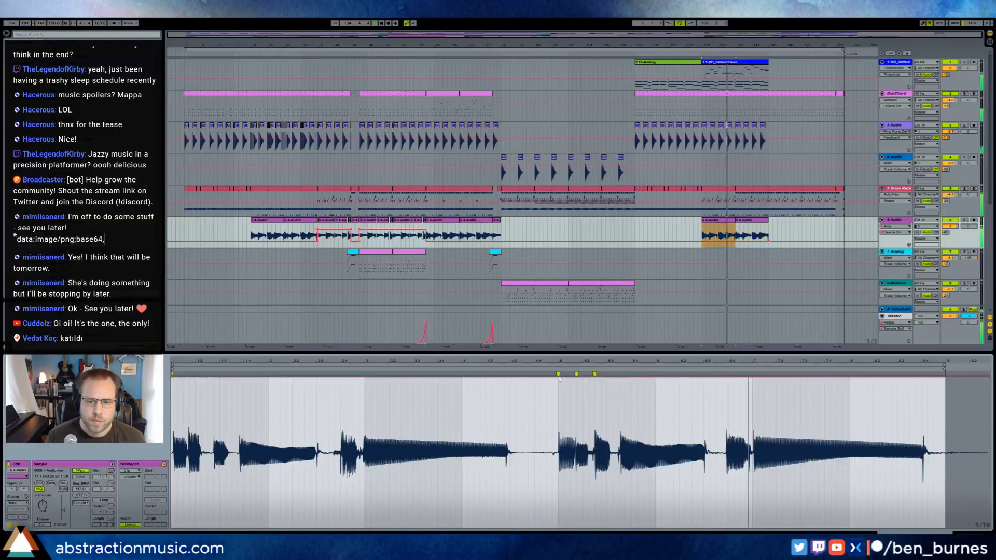
{"action": "left_click", "coordinate": [751, 223]}
{"action": "left_click", "coordinate": [592, 419]}
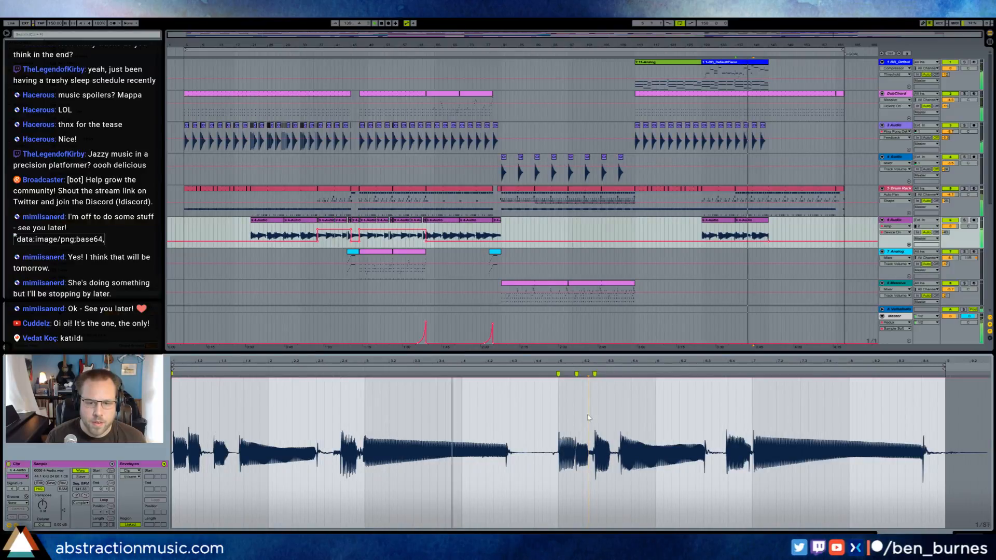
{"action": "double_click", "coordinate": [575, 373]}
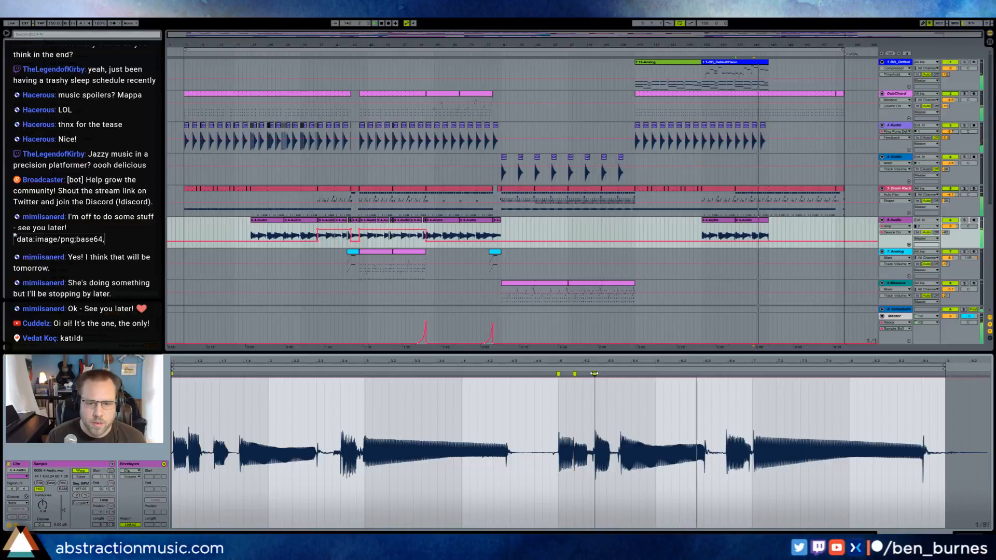
{"action": "left_click_drag", "start_coordinate": [595, 374], "coordinate": [592, 374]}
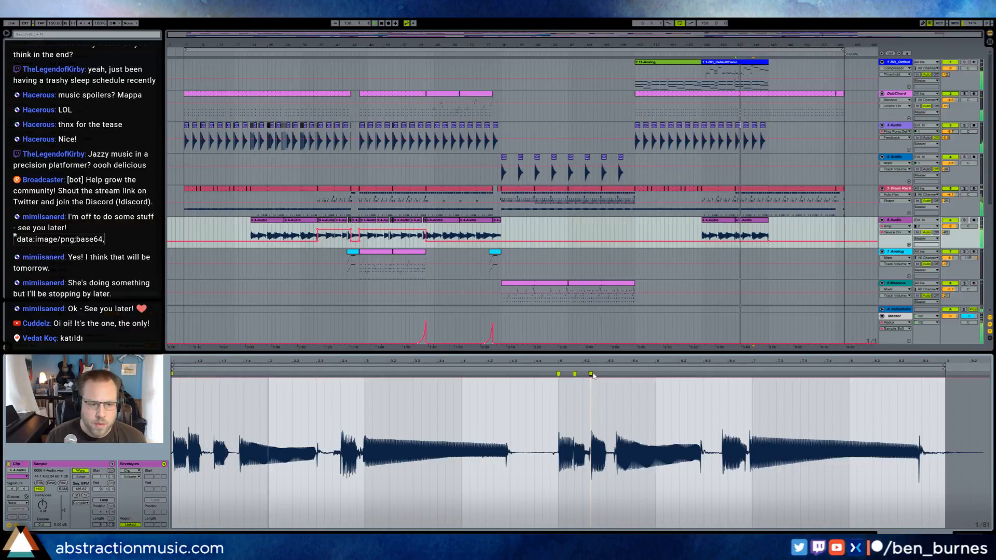
{"action": "left_click_drag", "start_coordinate": [591, 374], "coordinate": [599, 374]}
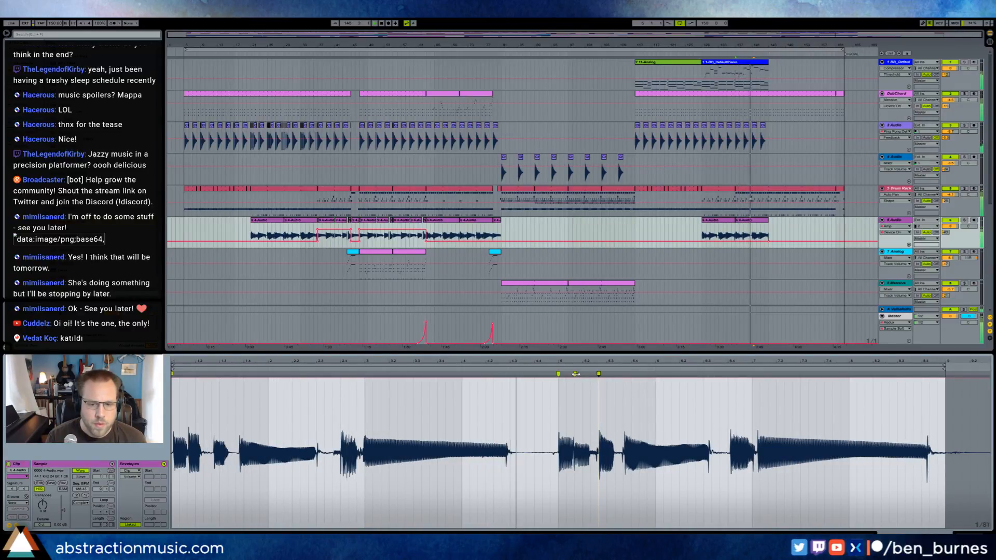
{"action": "double_click", "coordinate": [576, 373]}
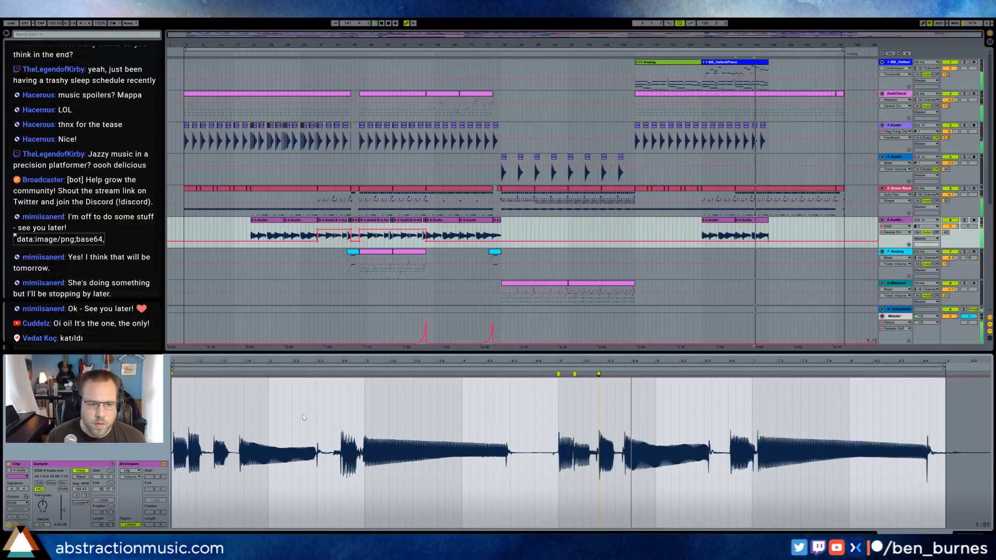
{"action": "left_click_drag", "start_coordinate": [211, 374], "coordinate": [210, 374]}
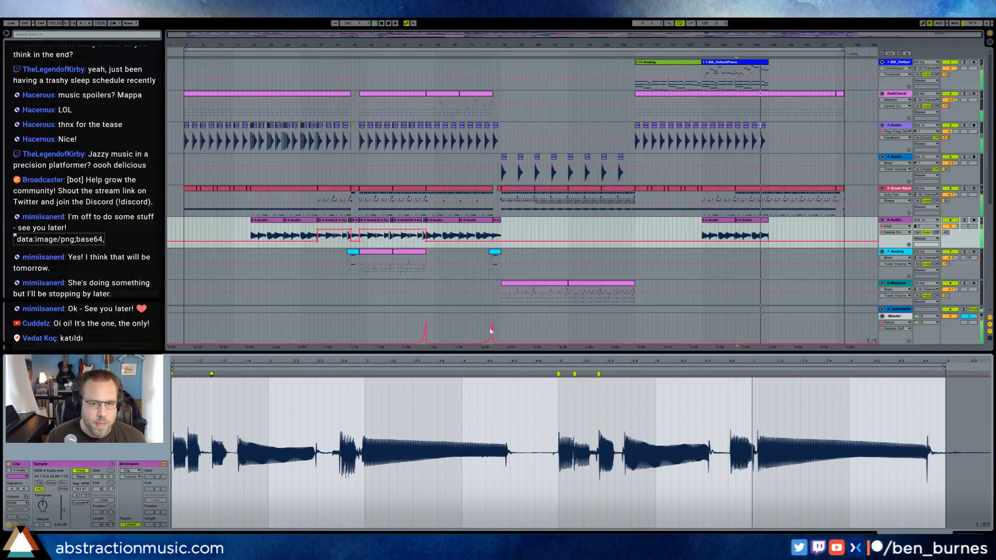
Replace the matching full-length clips on the 6 Audio track with the re-warped version.
{"action": "left_click_drag", "start_coordinate": [752, 220], "coordinate": [718, 220]}
{"action": "left_click", "coordinate": [258, 222]}
{"action": "left_click", "coordinate": [293, 222]}
{"action": "left_click", "coordinate": [441, 224]}
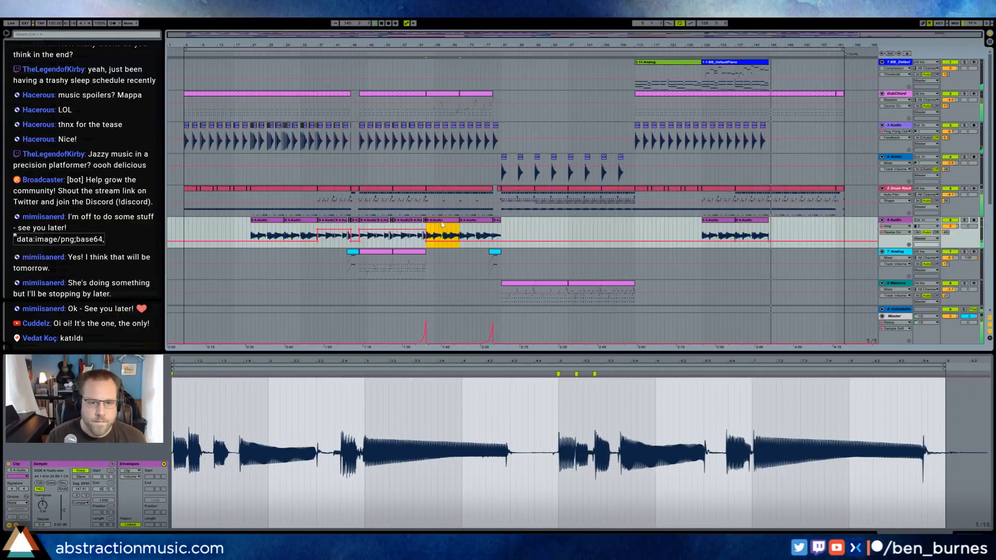
{"action": "left_click", "coordinate": [472, 223]}
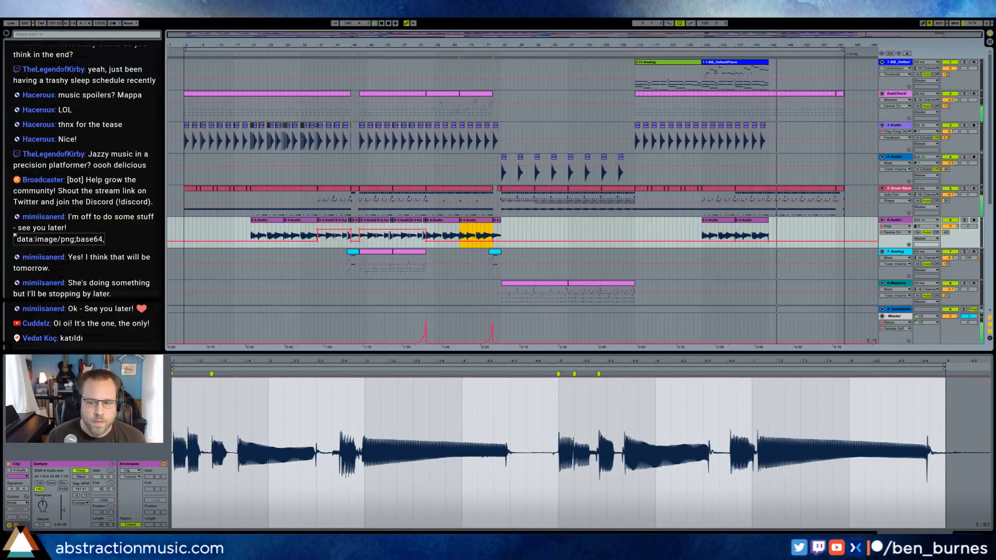
Move the closing clips on the 13-Analog and 12-Analog tracks one clip length later, together with their automation.
{"action": "key", "text": "shift+Tab"}
{"action": "left_click", "coordinate": [770, 233]}
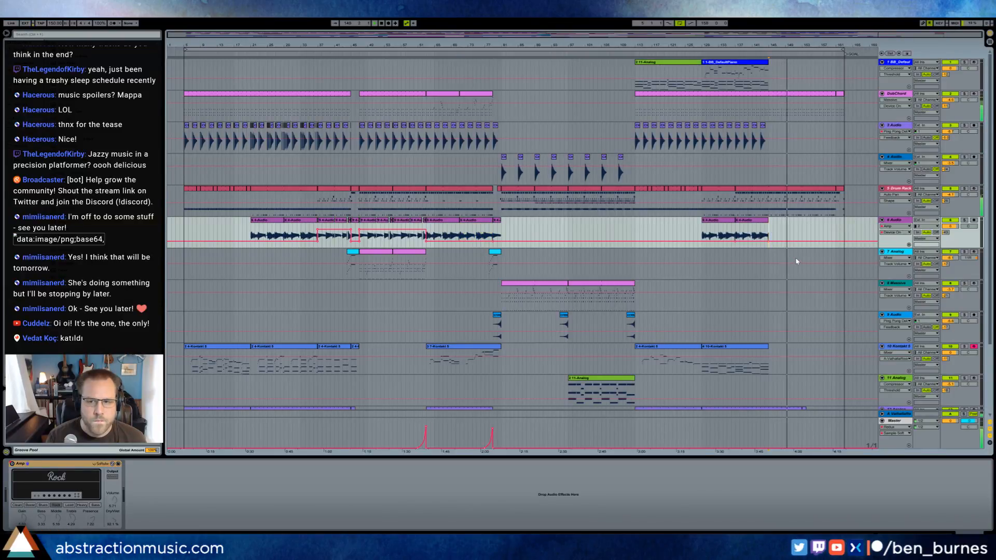
{"action": "scroll", "coordinate": [798, 262], "scroll_direction": "down", "scroll_amount": 5}
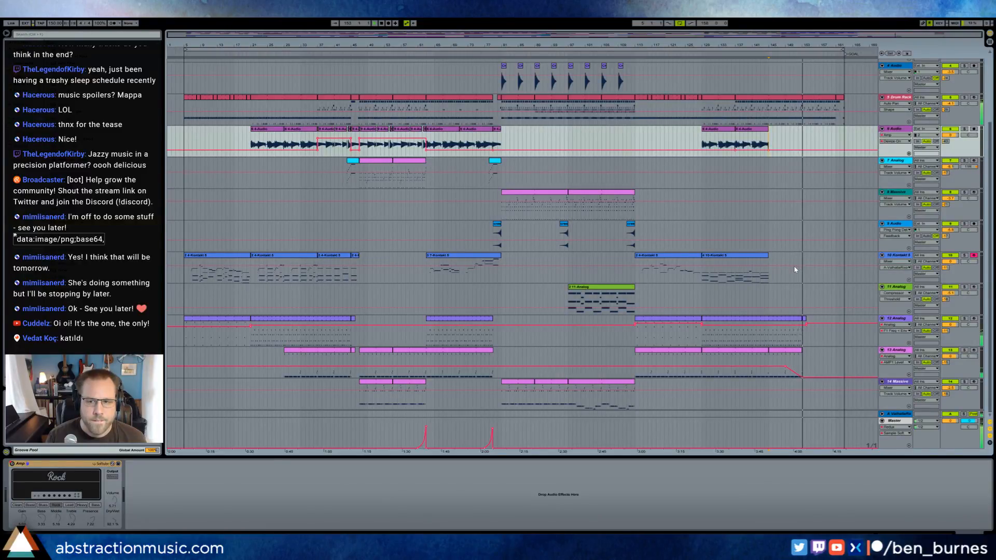
{"action": "key", "text": "space"}
{"action": "left_click_drag", "start_coordinate": [784, 351], "coordinate": [814, 357]}
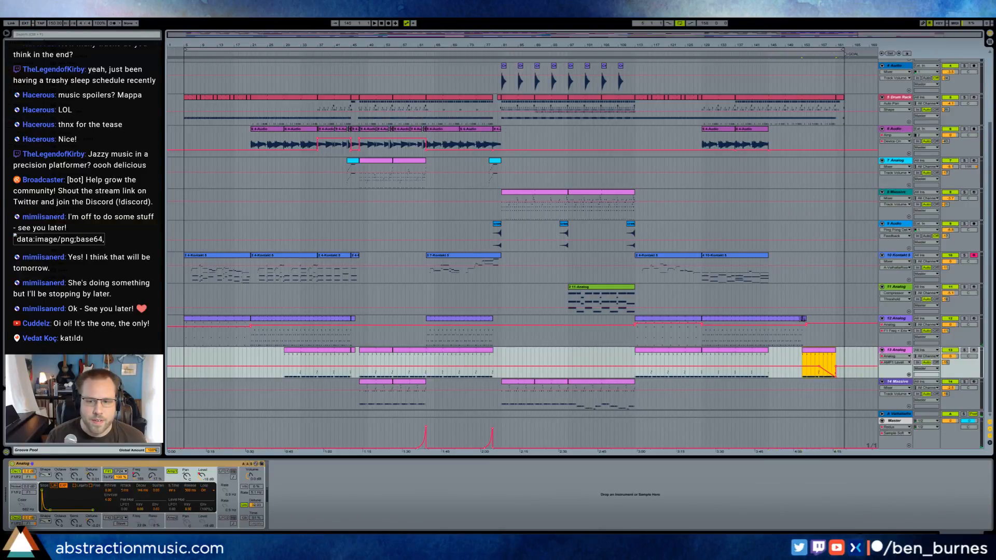
{"action": "left_click", "coordinate": [789, 320]}
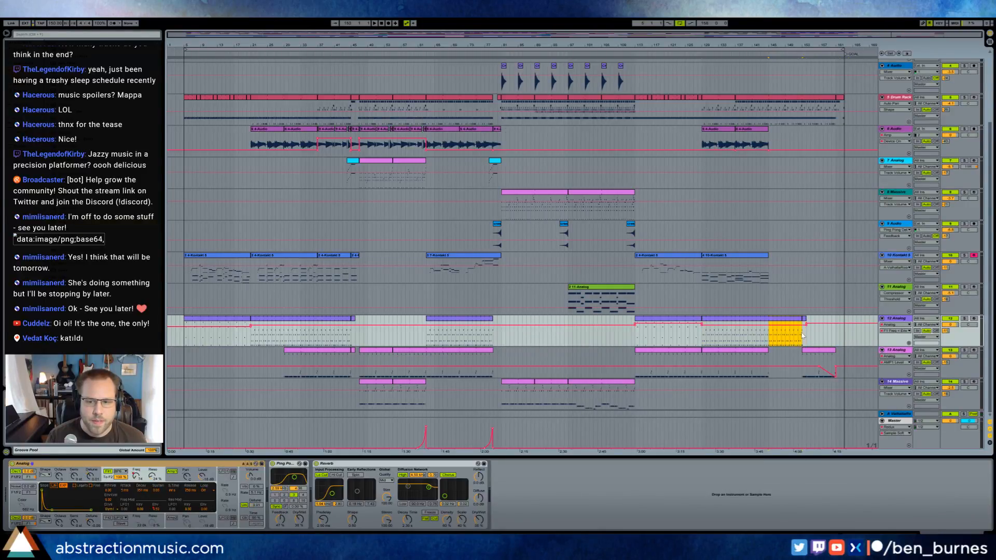
{"action": "left_click_drag", "start_coordinate": [804, 321], "coordinate": [830, 320]}
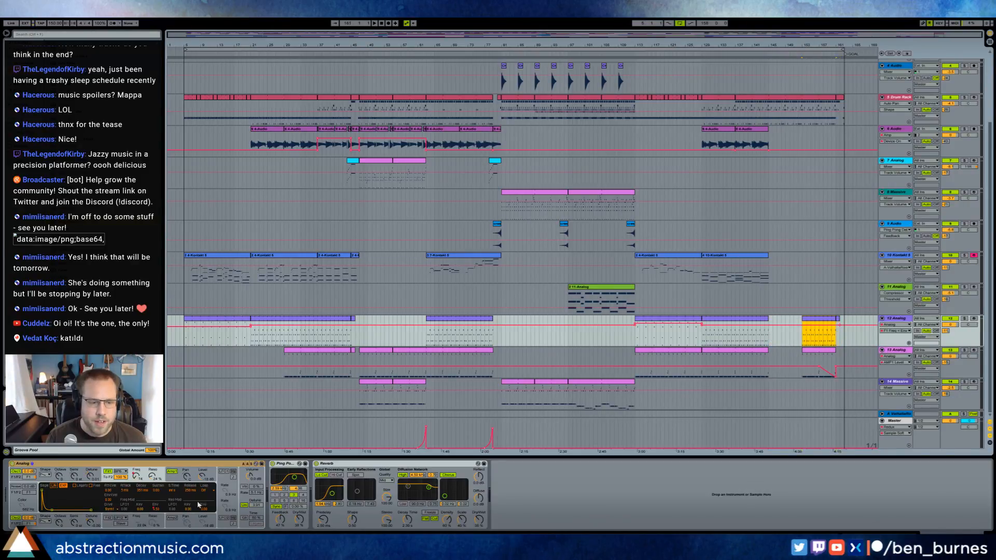
Show the filter frequency automation on the 12-Analog track and fill the gaps before the moved clips on both Analog tracks.
{"action": "left_click", "coordinate": [138, 477]}
{"action": "left_click", "coordinate": [800, 341]}
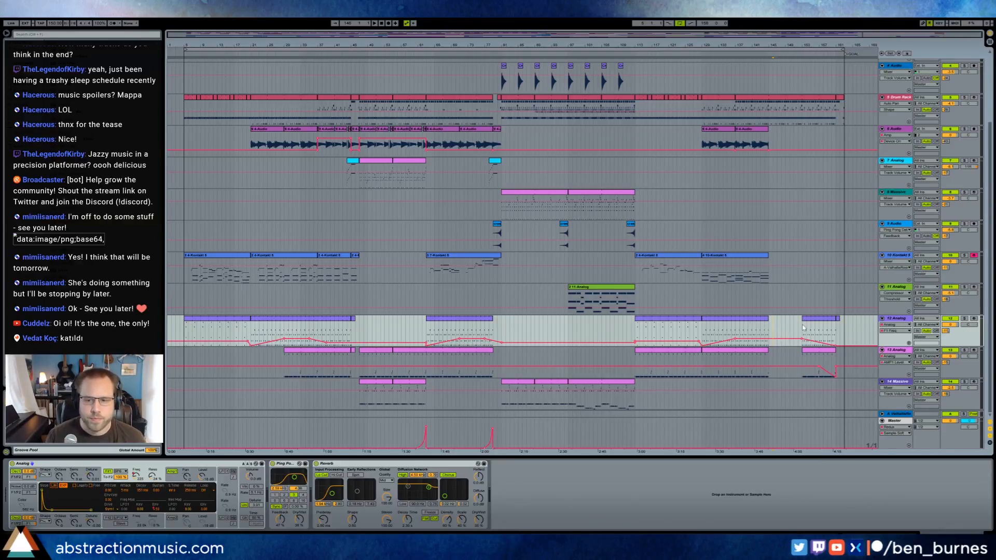
{"action": "left_click_drag", "start_coordinate": [768, 351], "coordinate": [835, 353]}
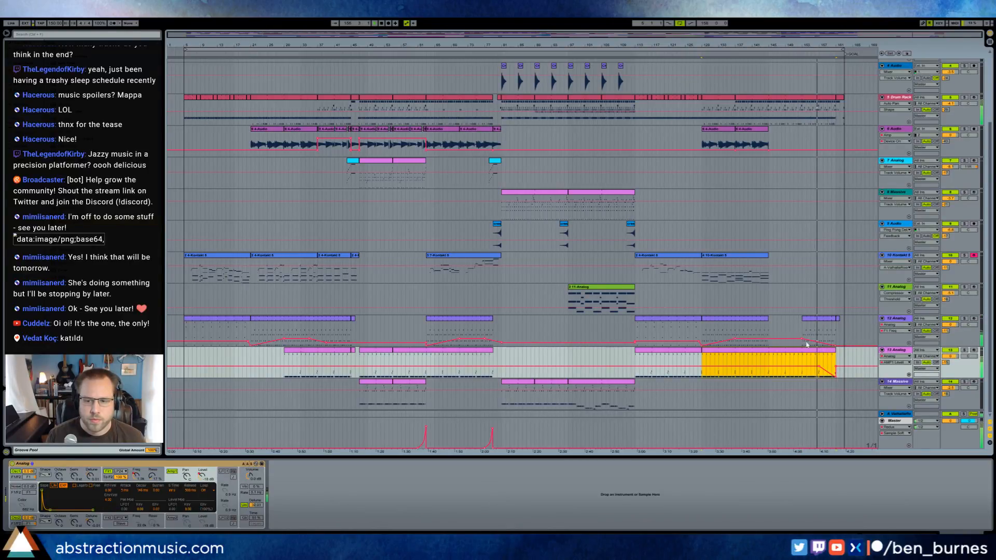
{"action": "left_click_drag", "start_coordinate": [768, 319], "coordinate": [802, 319]}
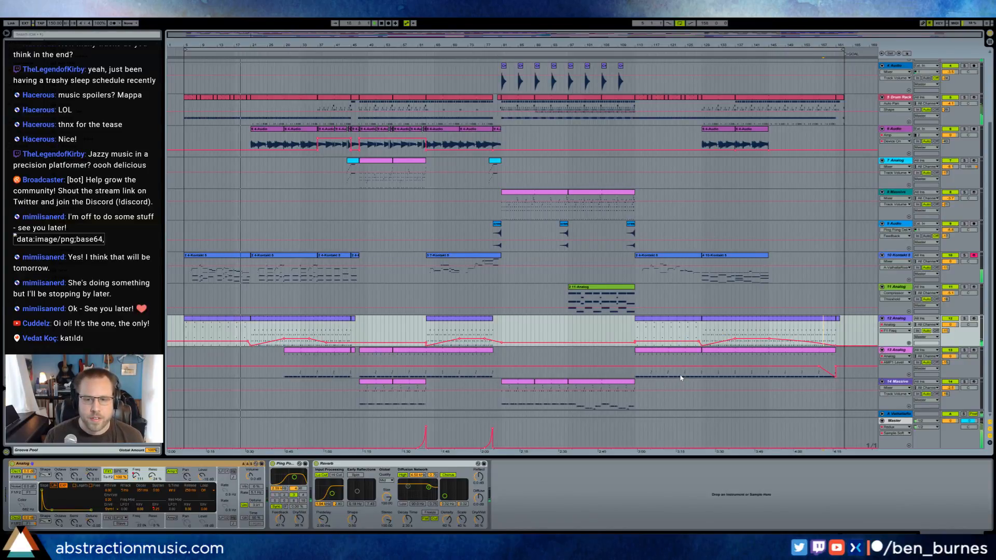
Insert a MIDI track below the 9 Audio track, load an Analog synth on it, and change its first oscillator's shape.
{"action": "scroll", "coordinate": [681, 378], "scroll_direction": "up", "scroll_amount": 4}
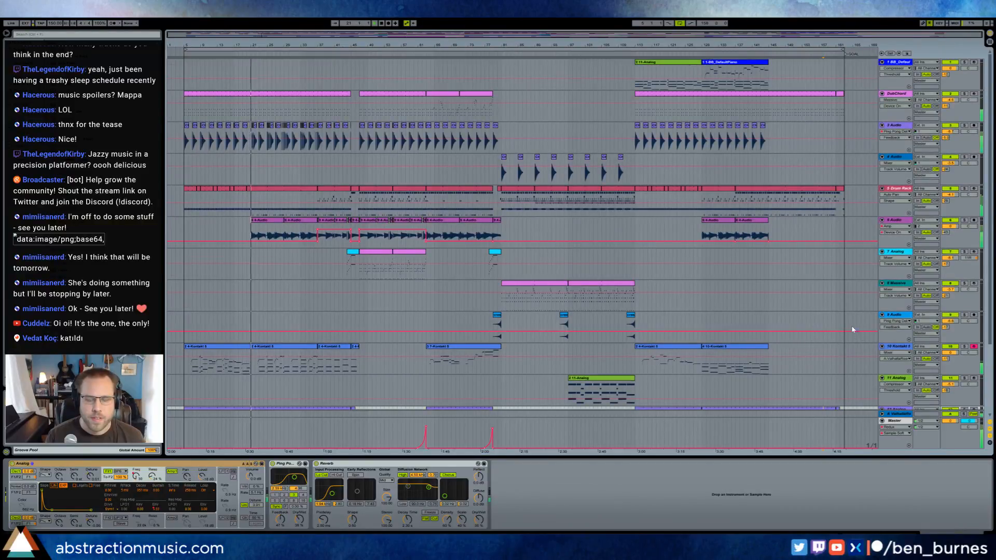
{"action": "left_click", "coordinate": [896, 316]}
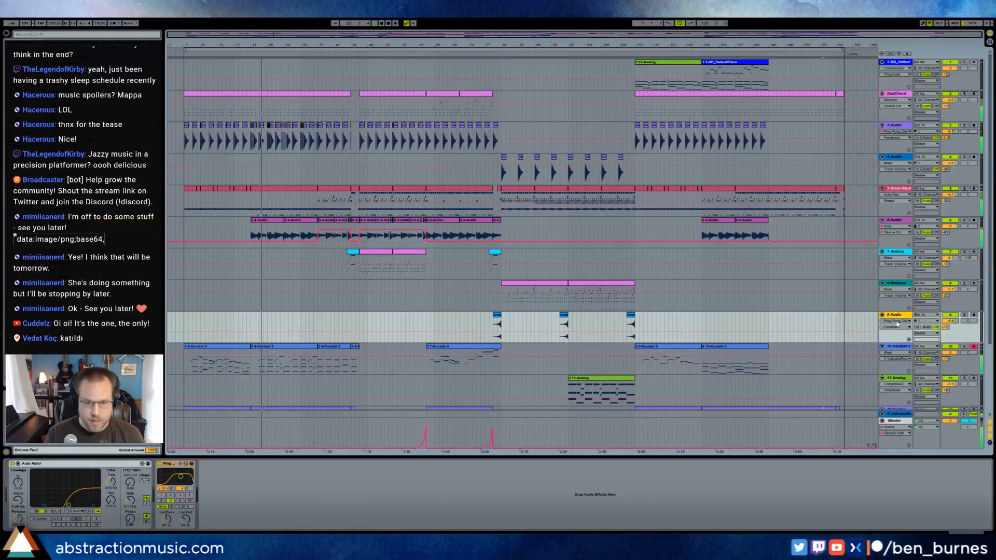
{"action": "key", "text": "ctrl+shift+t"}
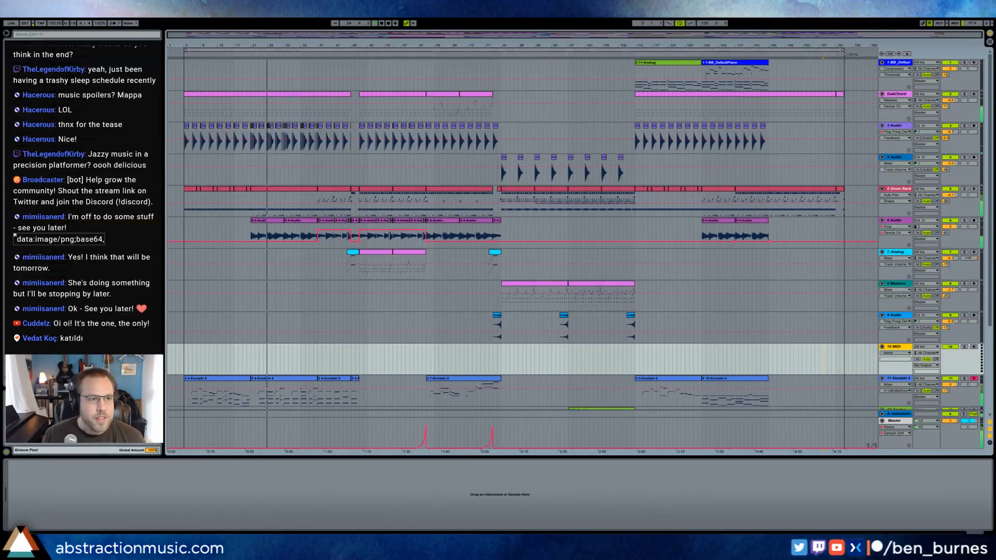
{"action": "left_click_drag", "start_coordinate": [463, 411], "coordinate": [375, 506]}
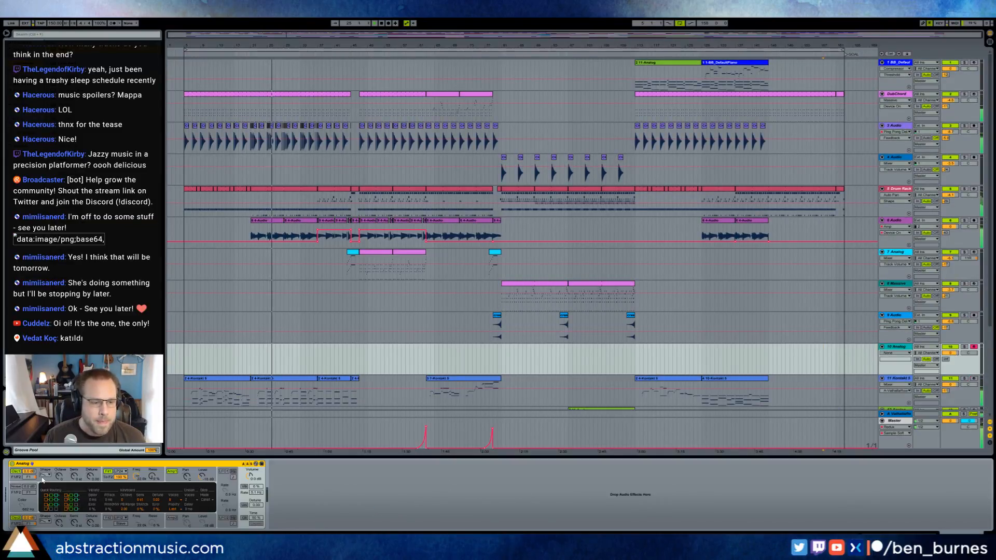
{"action": "left_click", "coordinate": [46, 475]}
{"action": "left_click", "coordinate": [46, 480]}
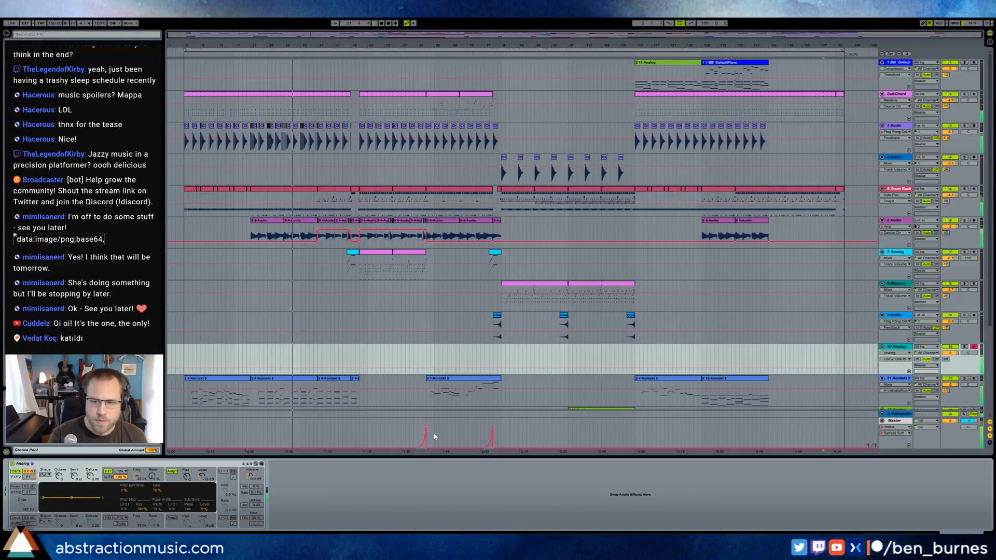
Record a MIDI part on the new Analog track from halfway through the BB_DefaultPiano clip to the song's end, and trim the clip's end.
{"action": "left_click", "coordinate": [734, 351]}
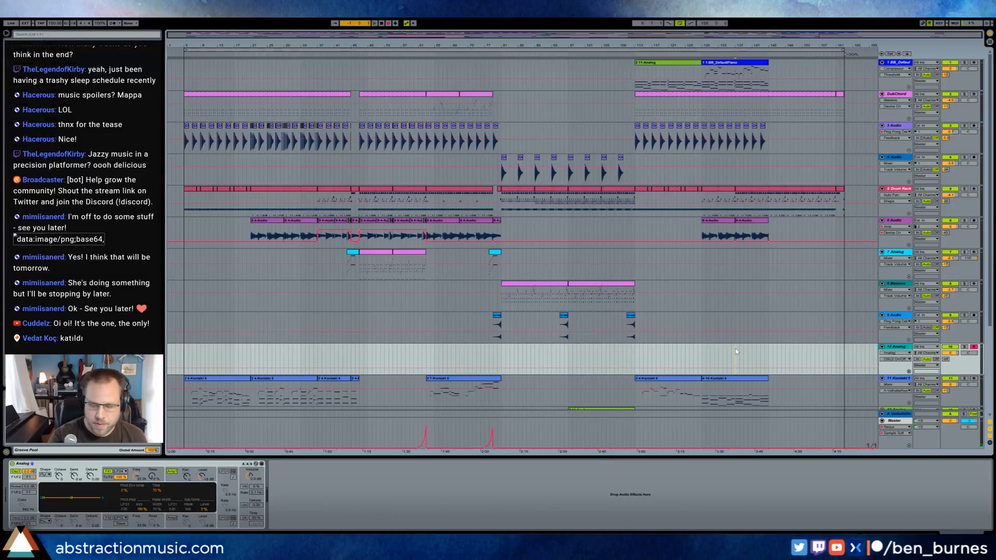
{"action": "key", "text": "space"}
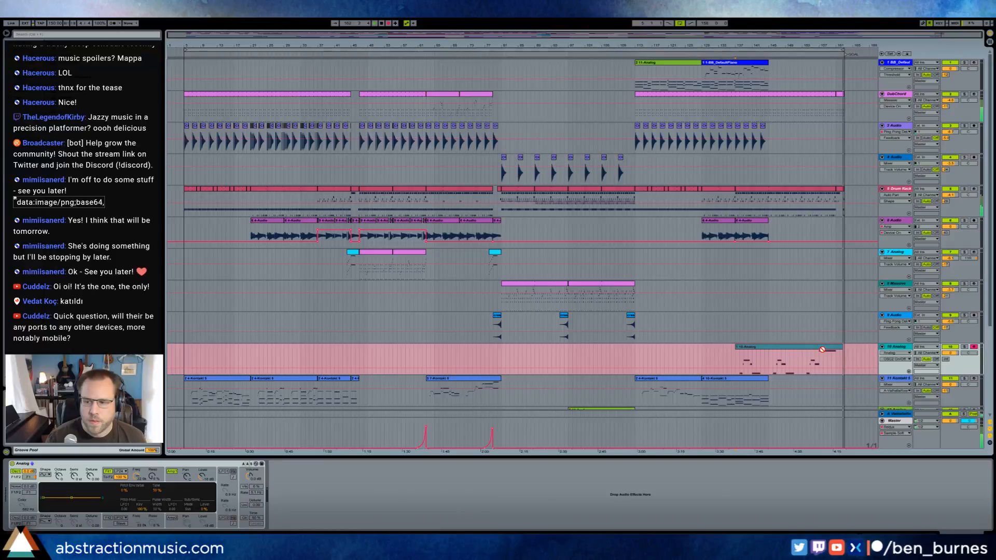
{"action": "key", "text": "space"}
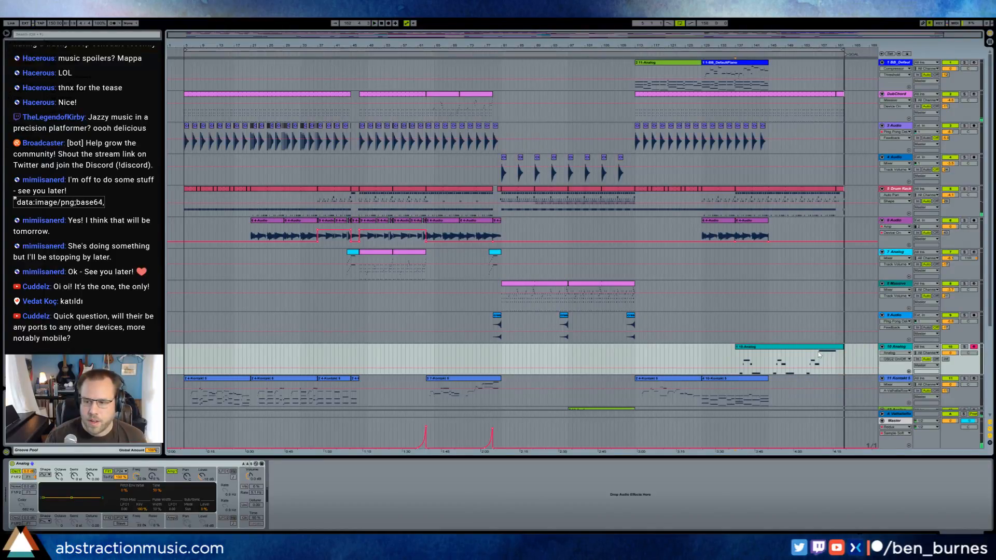
{"action": "left_click", "coordinate": [839, 350]}
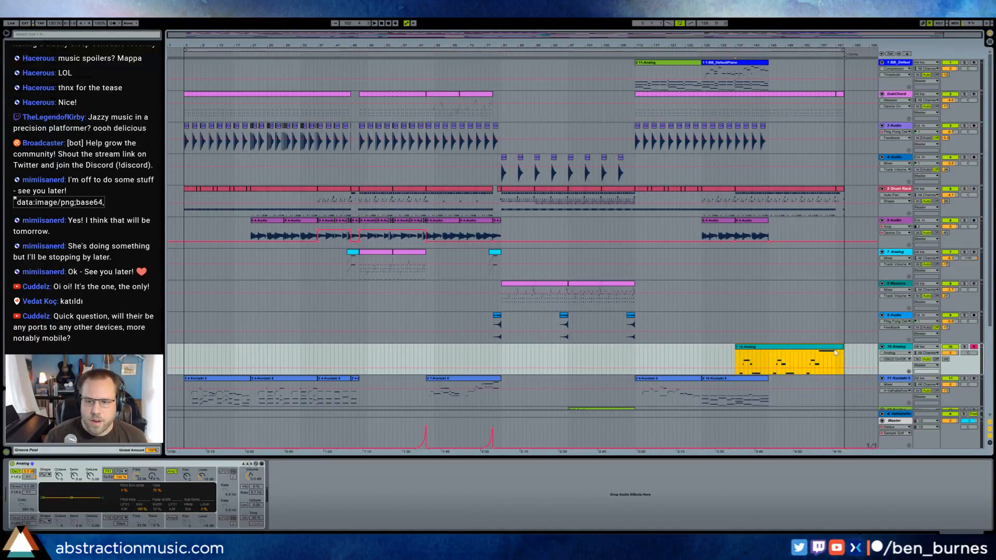
{"action": "left_click_drag", "start_coordinate": [843, 348], "coordinate": [839, 348]}
{"action": "left_click", "coordinate": [832, 360]}
{"action": "left_click", "coordinate": [820, 351]}
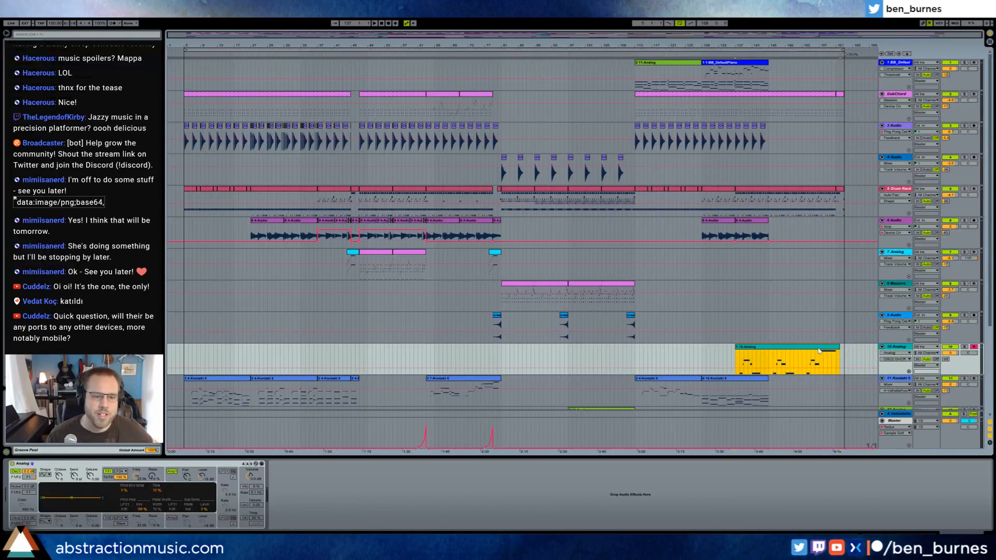
Raise the new Analog track's ValhallaRoom send, and enable the synth's vibrato with a stronger amount and an adjusted fade-in.
{"action": "left_click_drag", "start_coordinate": [946, 359], "coordinate": [946, 330]}
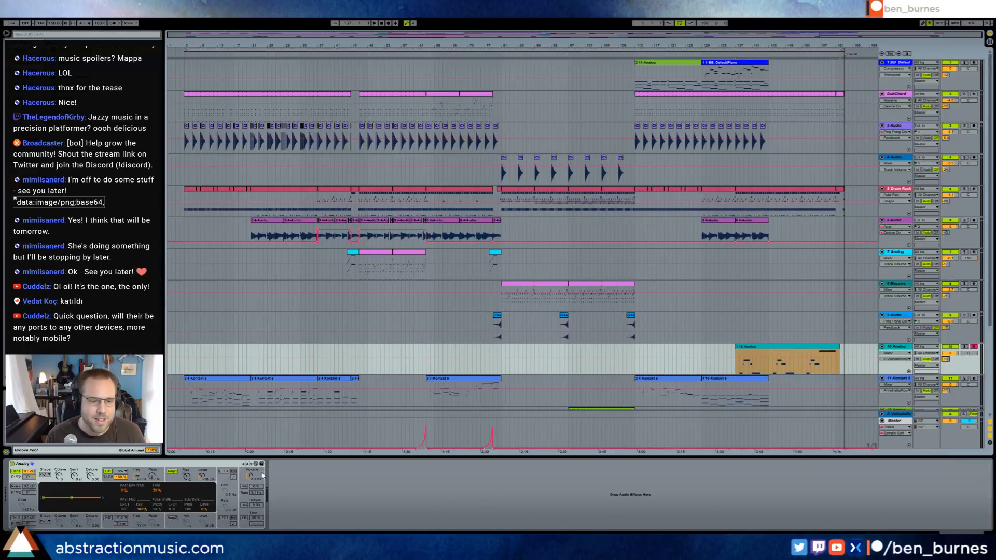
{"action": "left_click", "coordinate": [245, 486]}
{"action": "left_click_drag", "start_coordinate": [256, 487], "coordinate": [256, 451]}
{"action": "mouse_move", "coordinate": [108, 502]}
{"action": "left_mouse_down"}
{"action": "mouse_move", "coordinate": [108, 486]}
{"action": "mouse_move", "coordinate": [94, 487]}
{"action": "mouse_move", "coordinate": [110, 509]}
{"action": "mouse_move", "coordinate": [95, 501]}
{"action": "mouse_move", "coordinate": [109, 498]}
{"action": "left_mouse_up"}
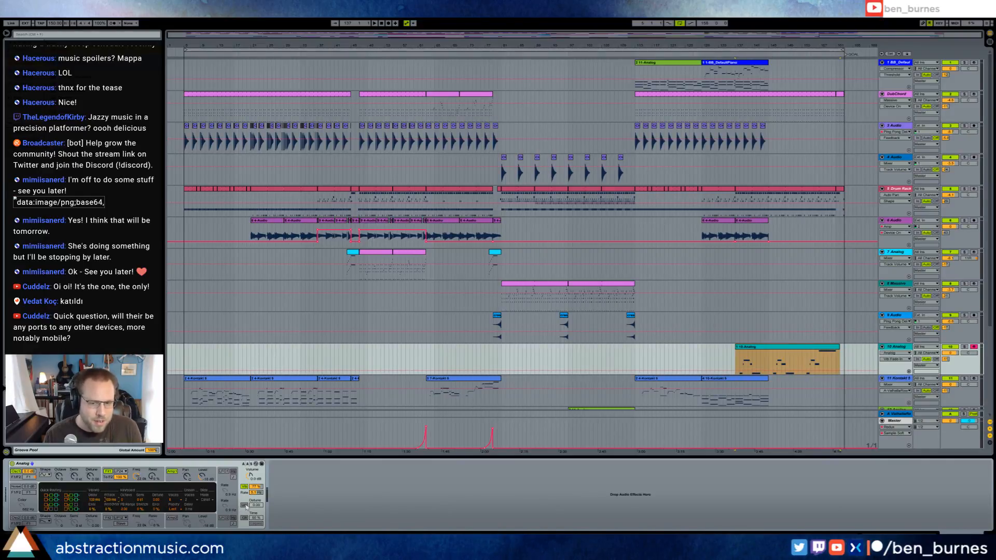
Play the recorded part while raising the reverb send and vibrato amount, and lengthen the Analog amp envelope's release.
{"action": "left_click", "coordinate": [746, 369]}
{"action": "key", "text": "space"}
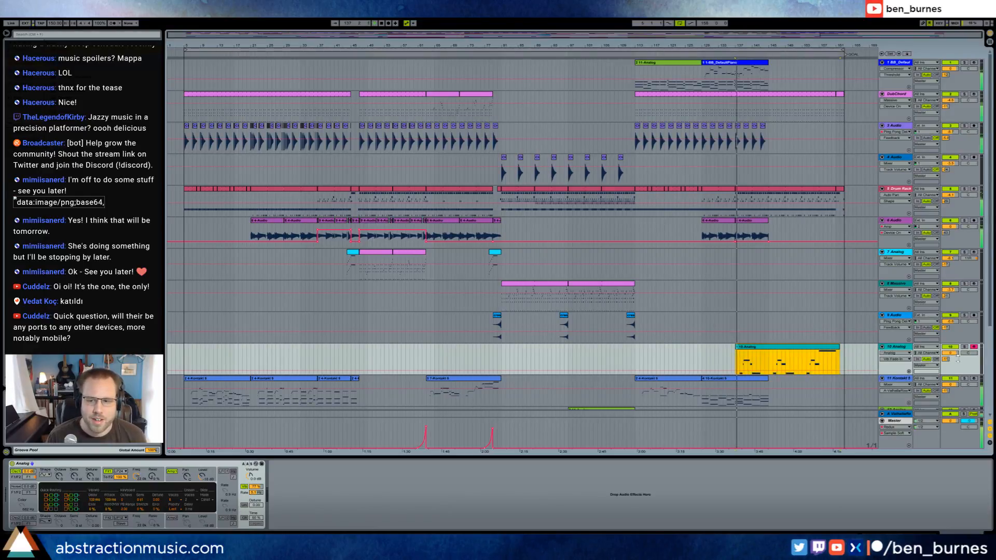
{"action": "left_click", "coordinate": [946, 359]}
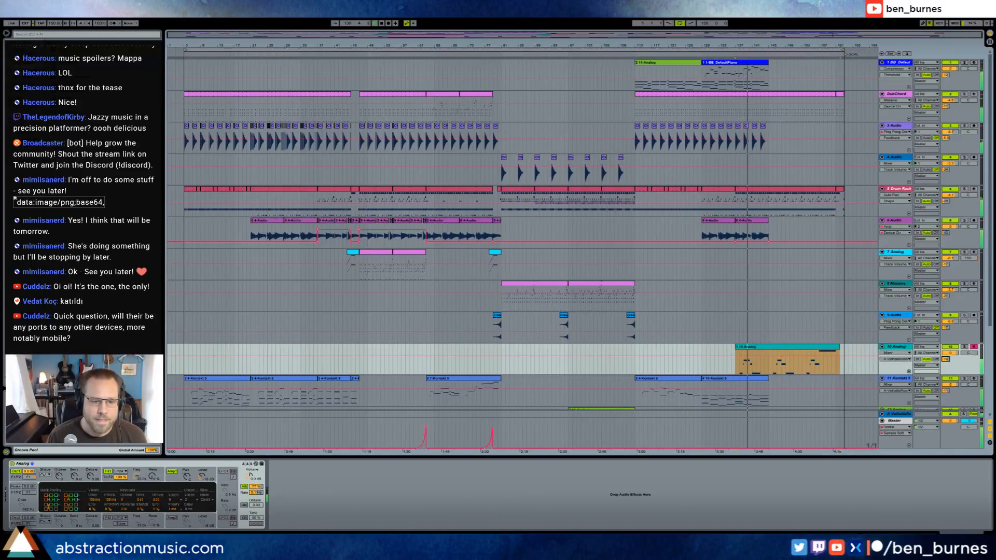
{"action": "left_click_drag", "start_coordinate": [256, 488], "coordinate": [257, 484]}
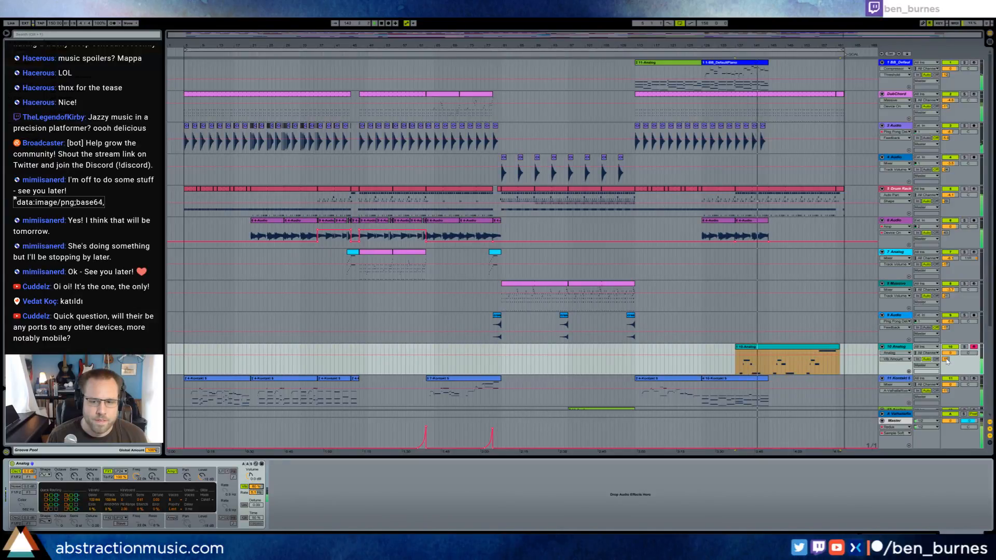
{"action": "left_click", "coordinate": [173, 478]}
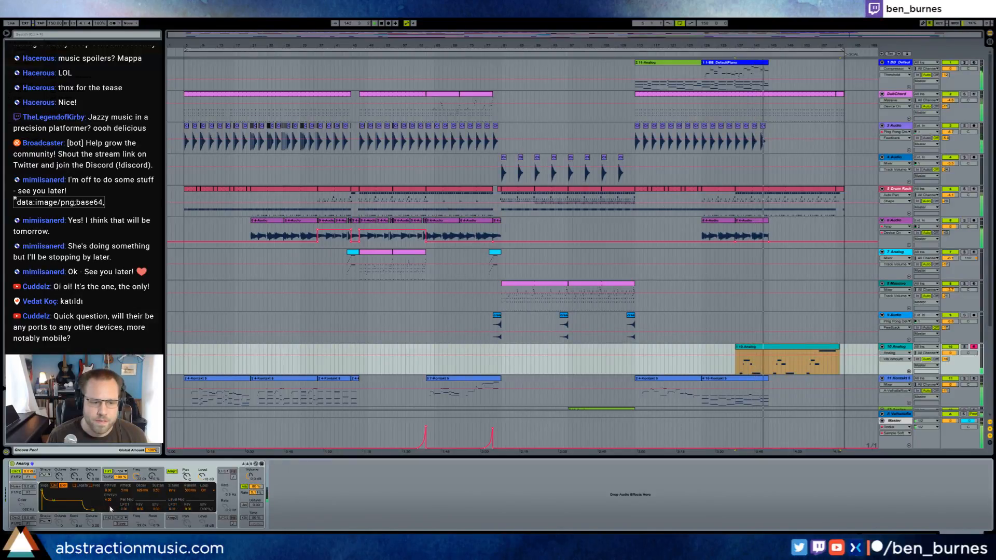
{"action": "left_click_drag", "start_coordinate": [190, 491], "coordinate": [190, 488]}
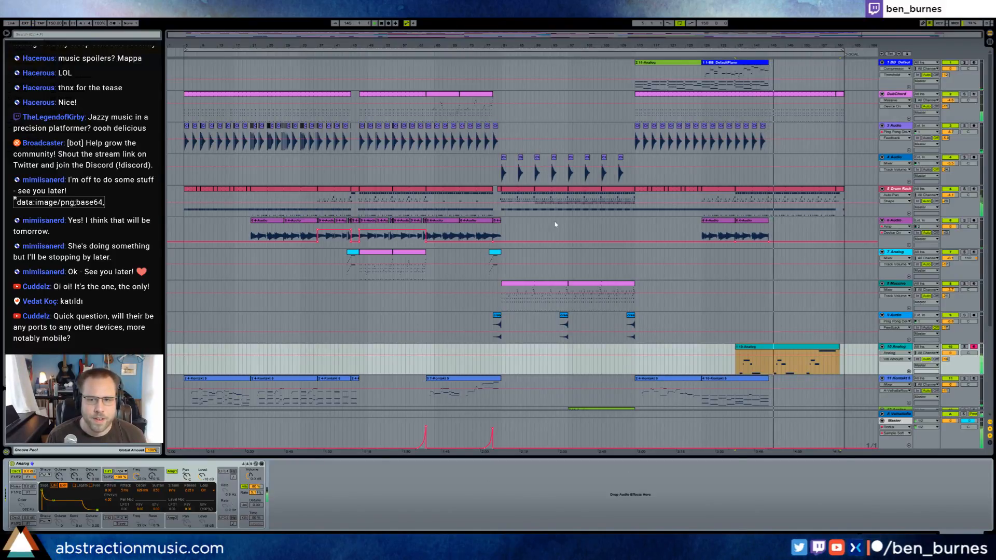
Copy the 11-Analog chord clip on the BB_DefaultPiano track to directly after the BB_DefaultPiano clip.
{"action": "left_click", "coordinate": [747, 76]}
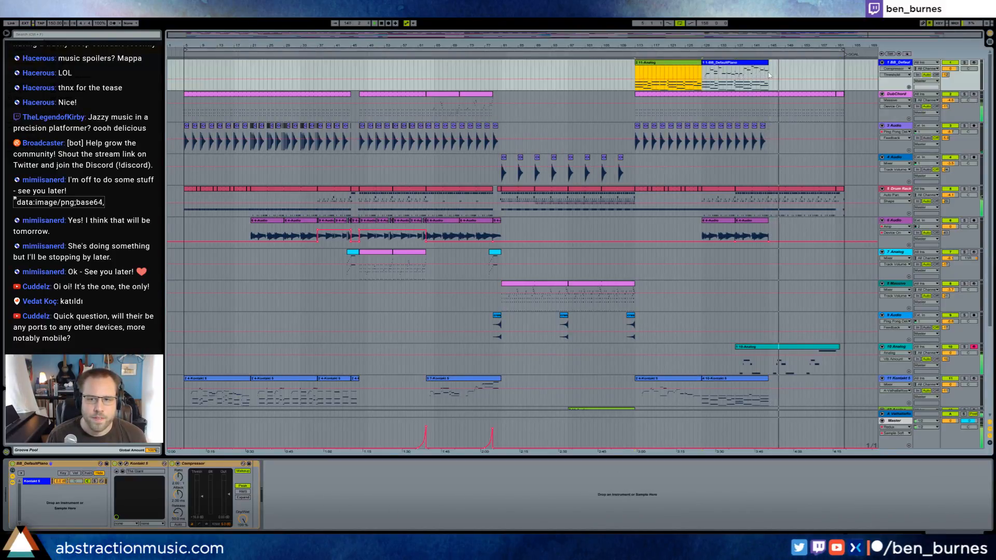
{"action": "left_click", "coordinate": [770, 76]}
{"action": "key", "text": "ctrl+v"}
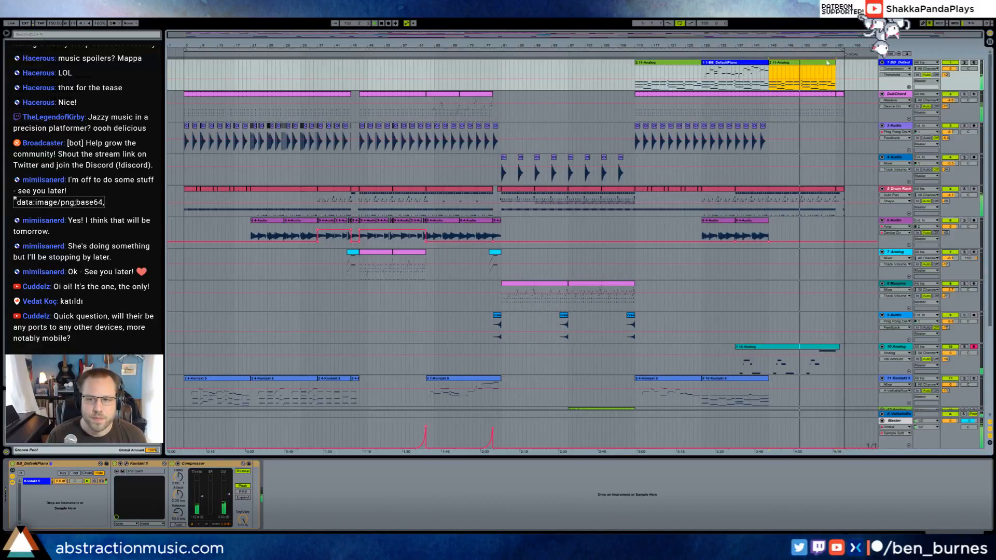
Automate the Compressor's output gain on the BB_DefaultPiano track to fade down gradually across the copied chord clip.
{"action": "left_click", "coordinate": [897, 62]}
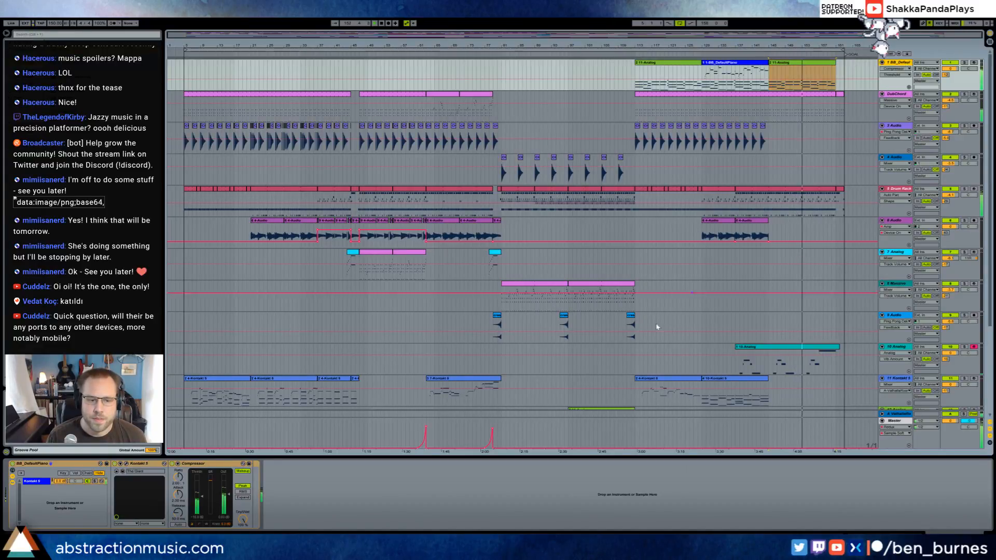
{"action": "left_click", "coordinate": [228, 495]}
{"action": "left_click_drag", "start_coordinate": [770, 78], "coordinate": [770, 87]}
{"action": "left_click", "coordinate": [770, 87]}
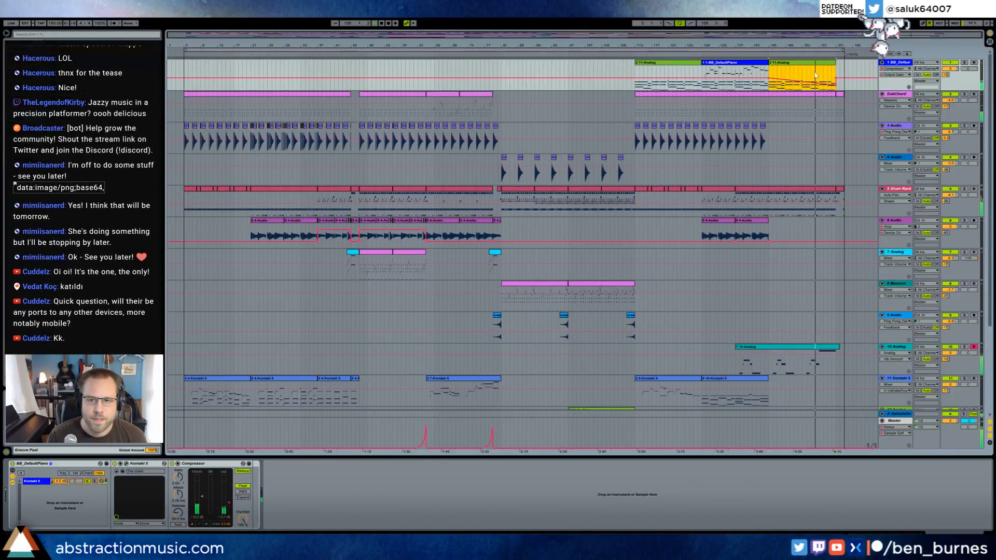
{"action": "left_click_drag", "start_coordinate": [835, 85], "coordinate": [836, 82]}
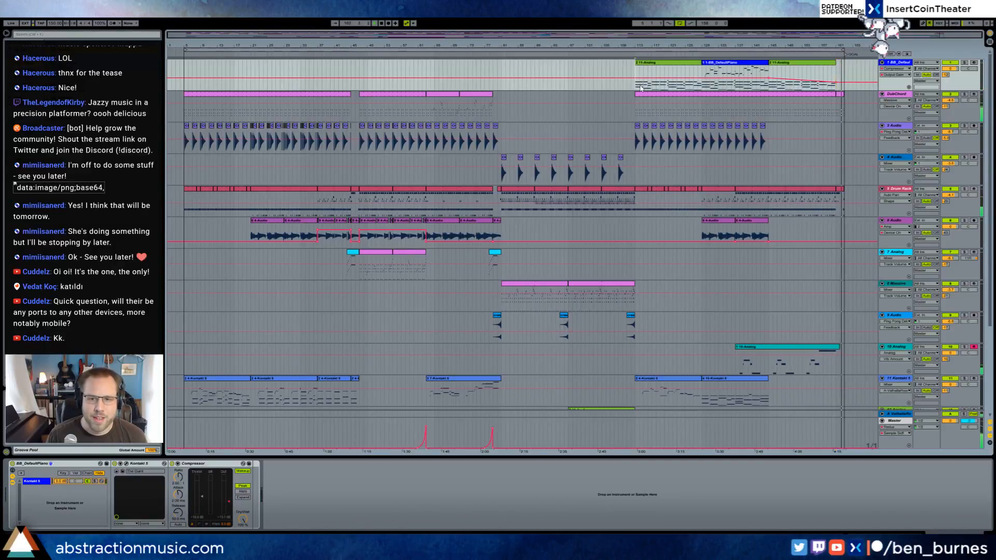
Add a short 11-Analog chord segment after the faded clip so the chords reach the end of the song.
{"action": "left_click_drag", "start_coordinate": [837, 80], "coordinate": [845, 81]}
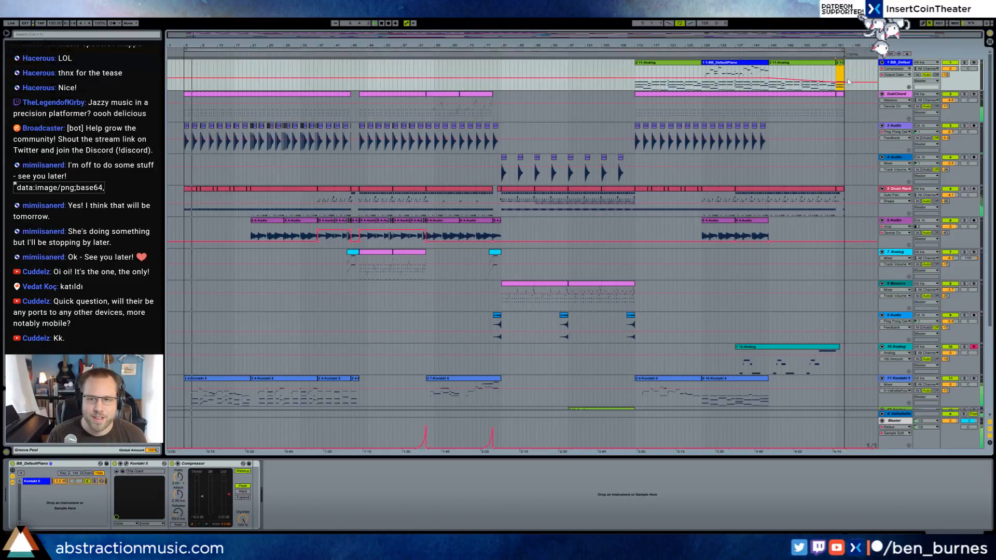
{"action": "left_click", "coordinate": [837, 76]}
{"action": "key", "text": "space"}
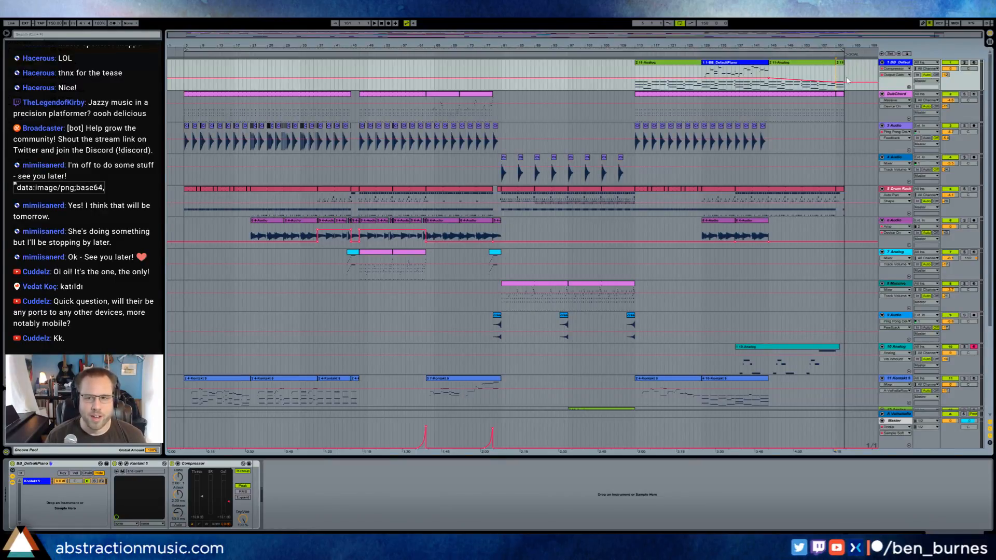
Play the ending and replace the Drum Rack clips beneath the faded chord clip with the pattern from the start of that section.
{"action": "left_click", "coordinate": [771, 70]}
{"action": "key", "text": "space"}
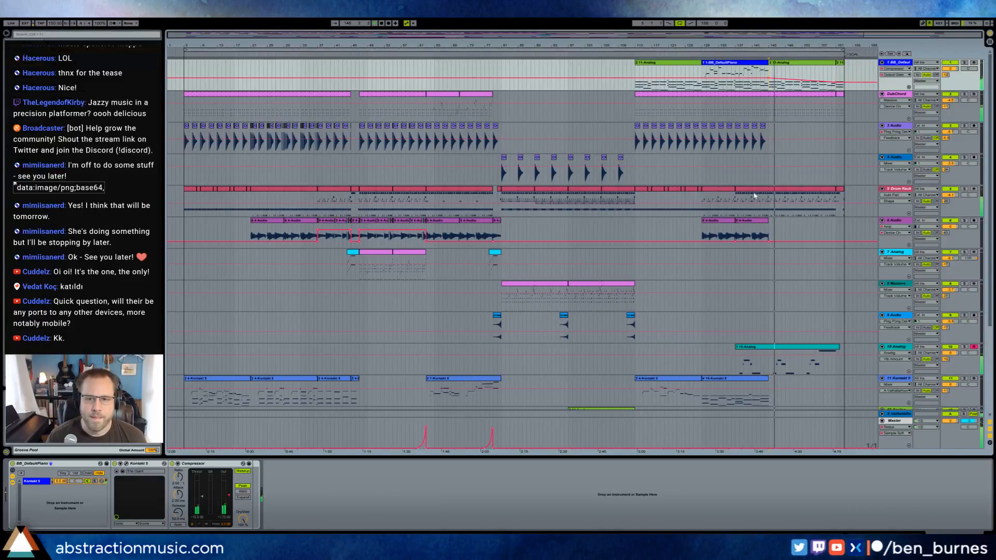
{"action": "left_click", "coordinate": [728, 188]}
{"action": "left_click", "coordinate": [727, 189]}
{"action": "left_click", "coordinate": [812, 189]}
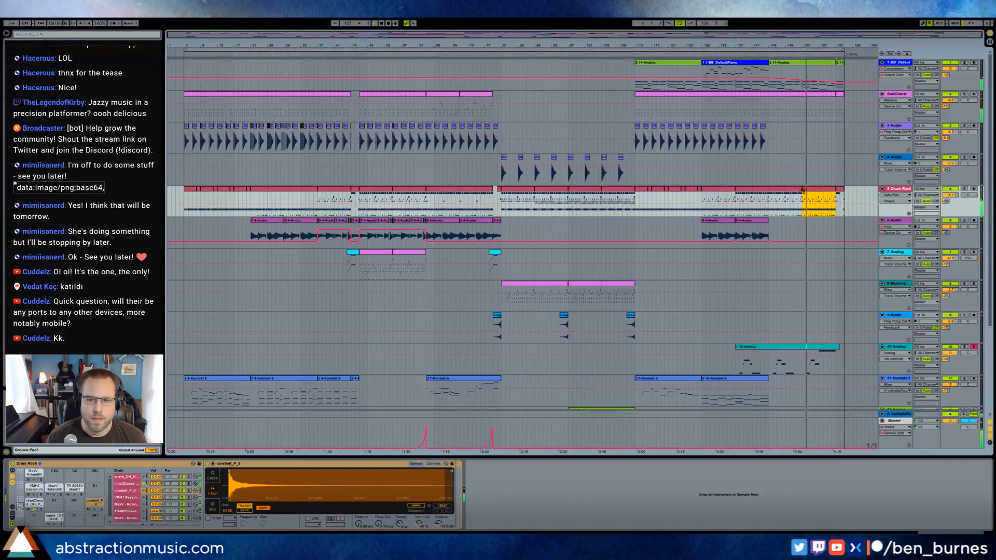
{"action": "left_click_drag", "start_coordinate": [801, 190], "coordinate": [769, 190]}
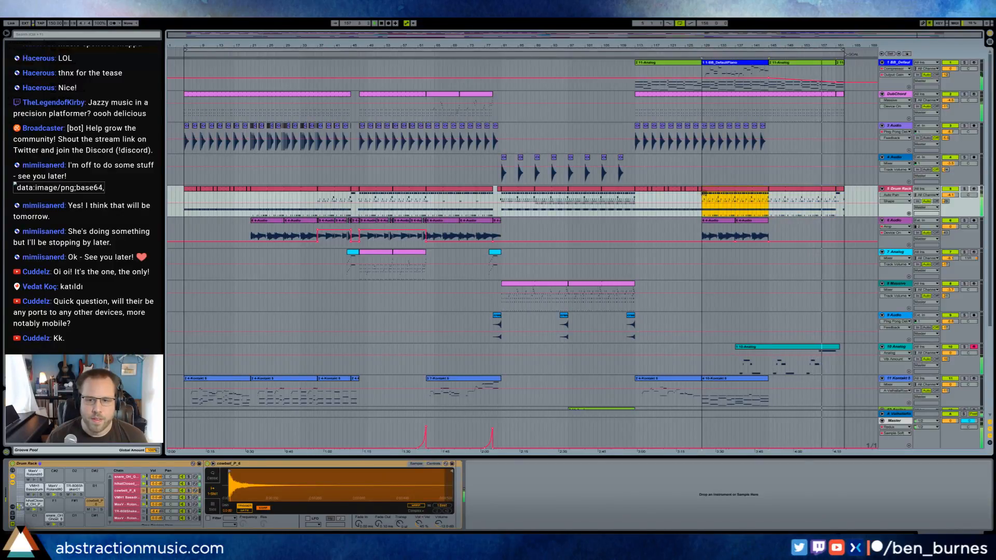
Adjust the vibrato of the Analog synth on the 10-Analog track that plays over the ending.
{"action": "left_click", "coordinate": [825, 351]}
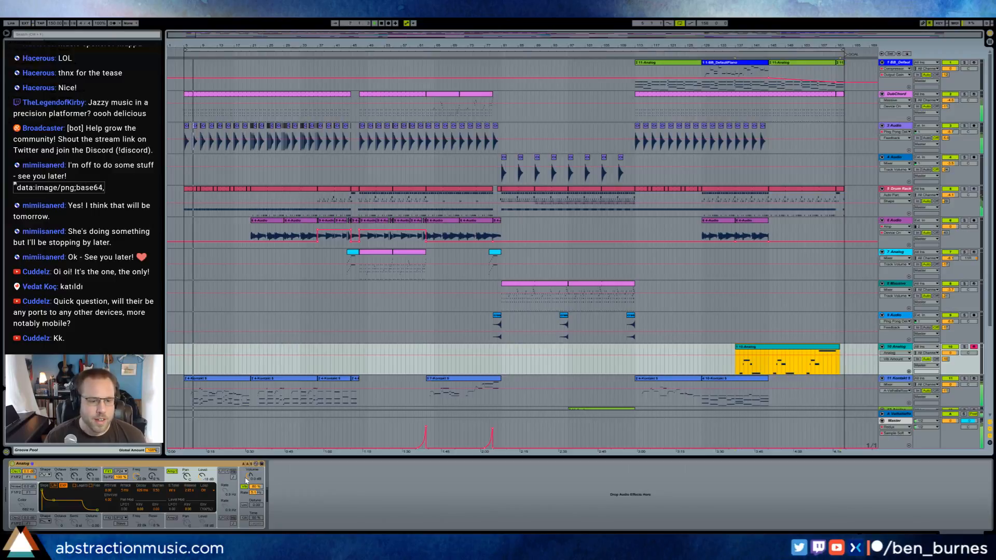
{"action": "left_click_drag", "start_coordinate": [259, 488], "coordinate": [259, 490]}
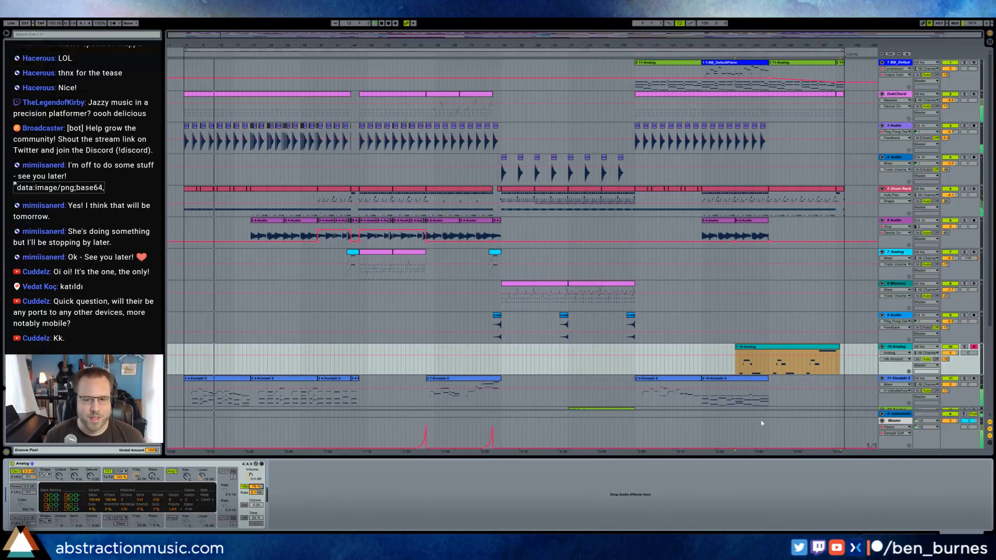
{"action": "left_click", "coordinate": [734, 369]}
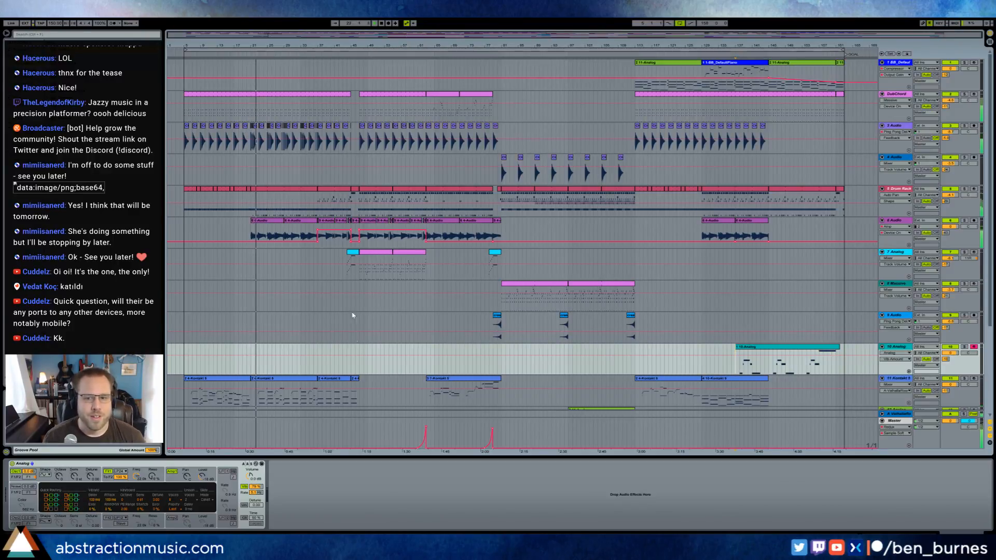
Try replacing the 3-Audio clips in the final section with repeats of the song's first six chord clips, then undo the repeats.
{"action": "left_click", "coordinate": [185, 151]}
{"action": "left_click_drag", "start_coordinate": [190, 151], "coordinate": [234, 150]}
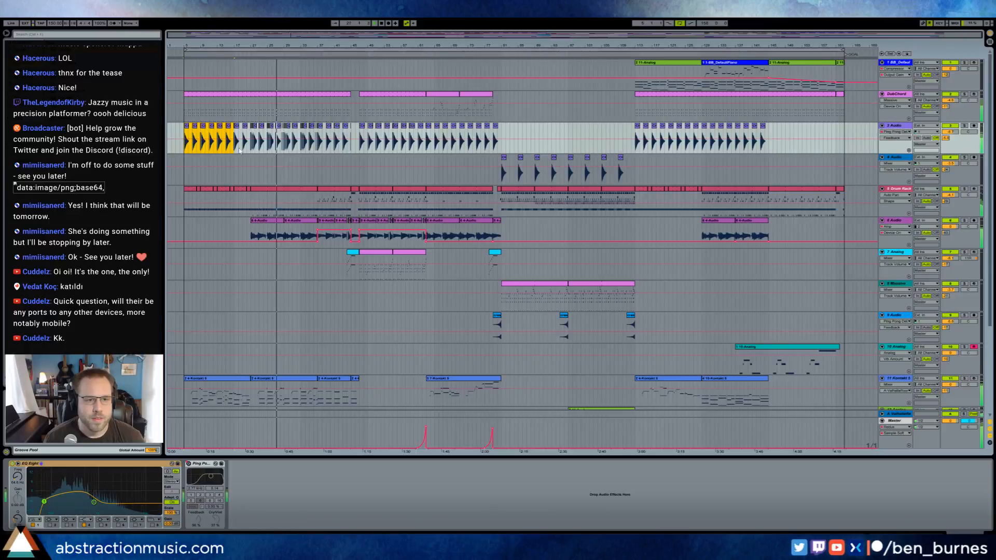
{"action": "left_click", "coordinate": [640, 149]}
{"action": "left_click_drag", "start_coordinate": [776, 147], "coordinate": [633, 146]}
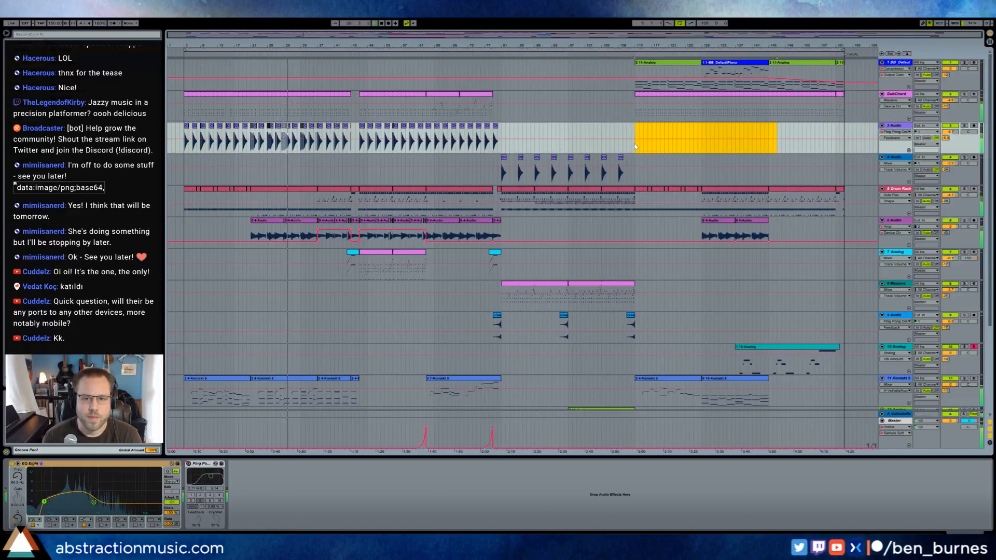
{"action": "left_click", "coordinate": [636, 149]}
{"action": "key", "text": "ctrl+v"}
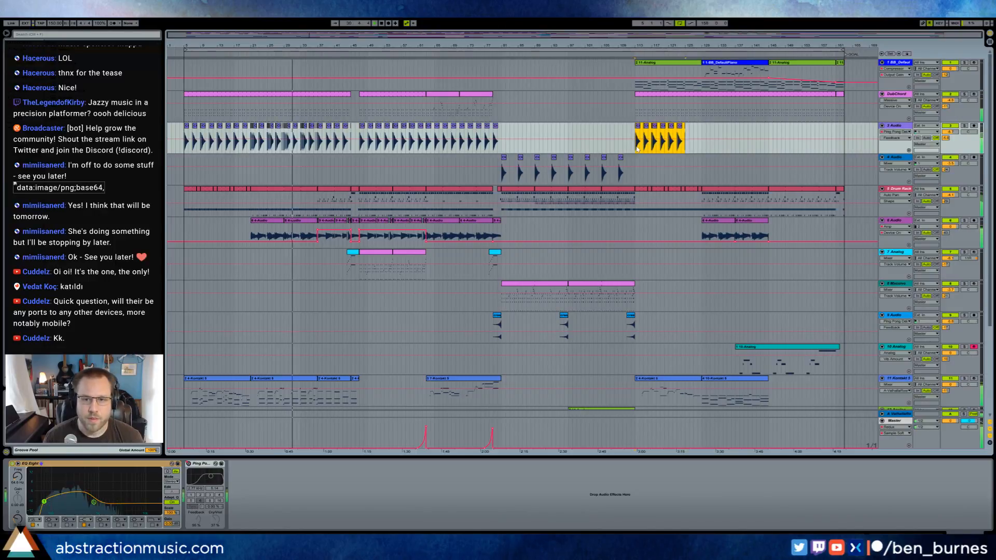
{"action": "key", "text": "ctrl+d"}
{"action": "key", "text": "ctrl+d"}
{"action": "key", "text": "ctrl+d"}
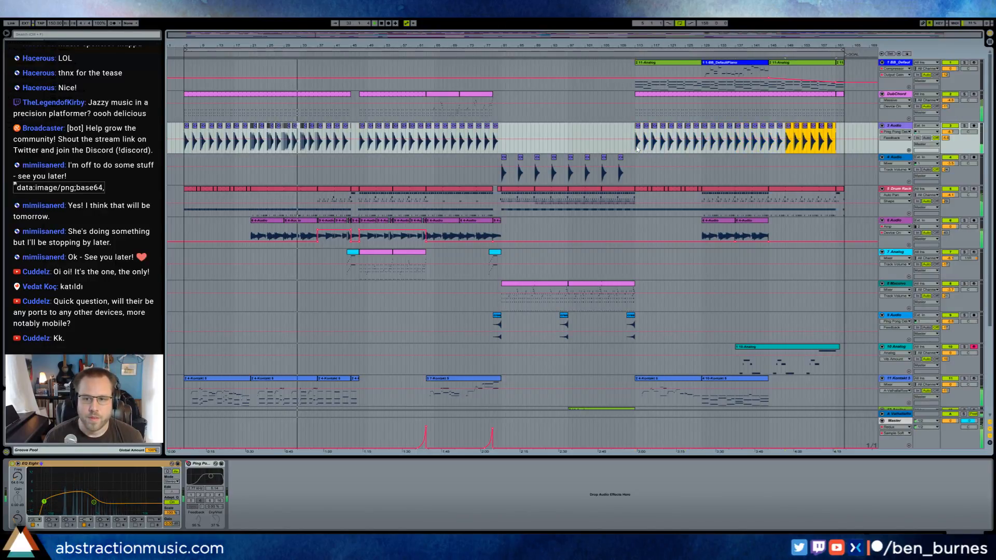
{"action": "key", "text": "ctrl+z"}
{"action": "key", "text": "ctrl+z"}
{"action": "key", "text": "ctrl+z"}
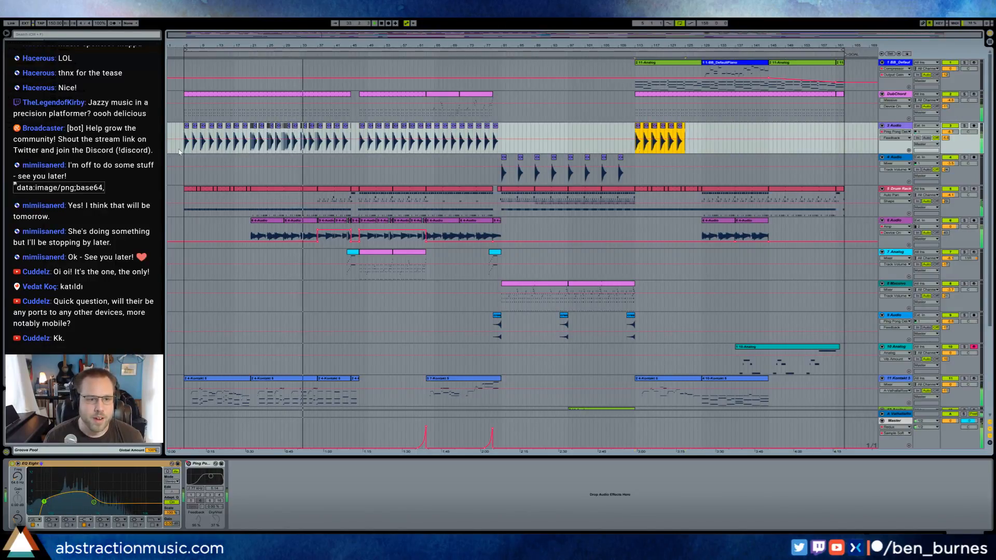
Replace the final section's 3-Audio clips with the song's first eight chord clips, repeated twice more to reach the ending.
{"action": "left_click_drag", "start_coordinate": [184, 149], "coordinate": [249, 153]}
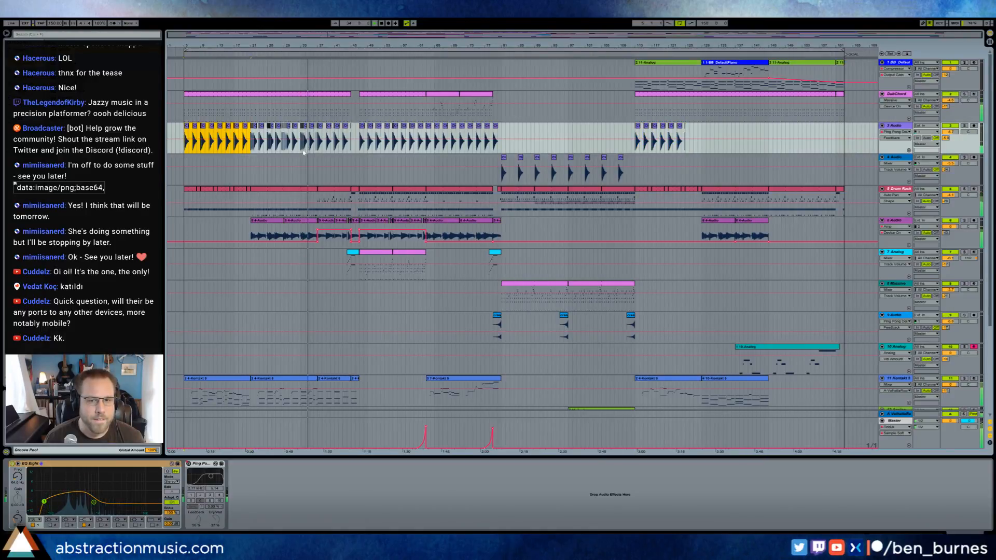
{"action": "left_click_drag", "start_coordinate": [636, 151], "coordinate": [685, 152]}
{"action": "key", "text": "Delete"}
{"action": "left_click", "coordinate": [636, 150]}
{"action": "key", "text": "ctrl+v"}
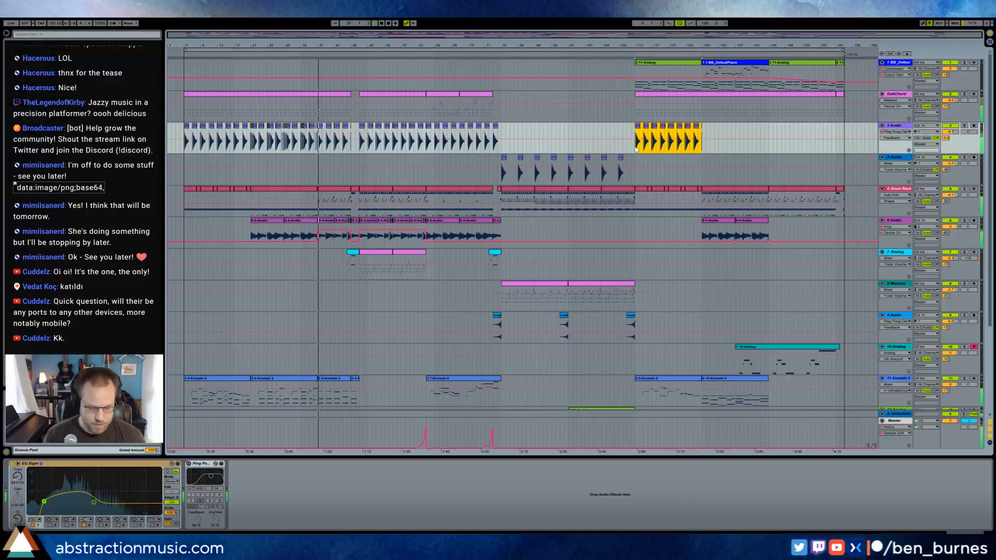
{"action": "key", "text": "ctrl+d"}
{"action": "key", "text": "ctrl+d"}
Extend the 6-Audio part to the song's end by duplicating its last two clips and appending the short clip that closes its earlier section.
{"action": "left_click", "coordinate": [722, 225]}
{"action": "left_click", "coordinate": [751, 221], "text": "shift"}
{"action": "key", "text": "ctrl+d"}
{"action": "left_click", "coordinate": [841, 234]}
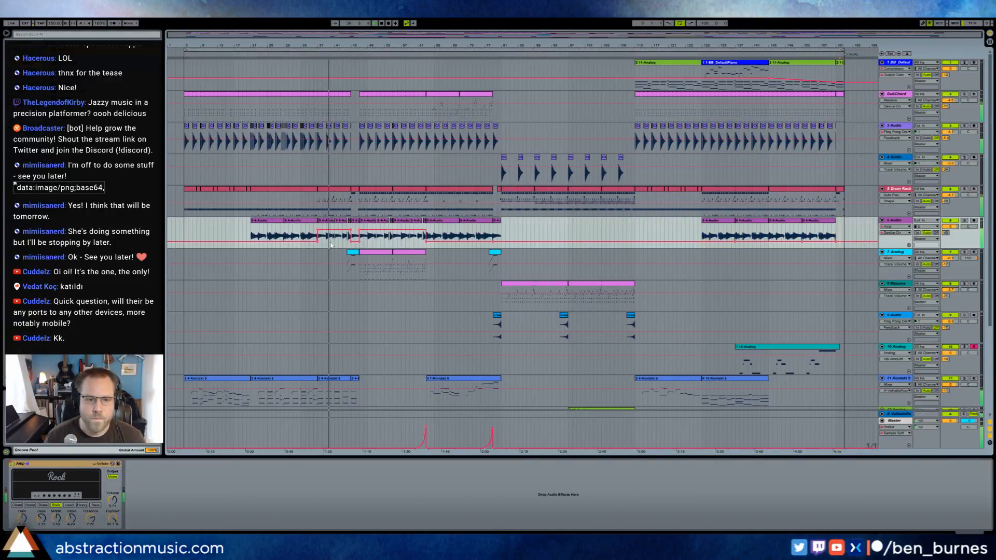
{"action": "left_click", "coordinate": [497, 234]}
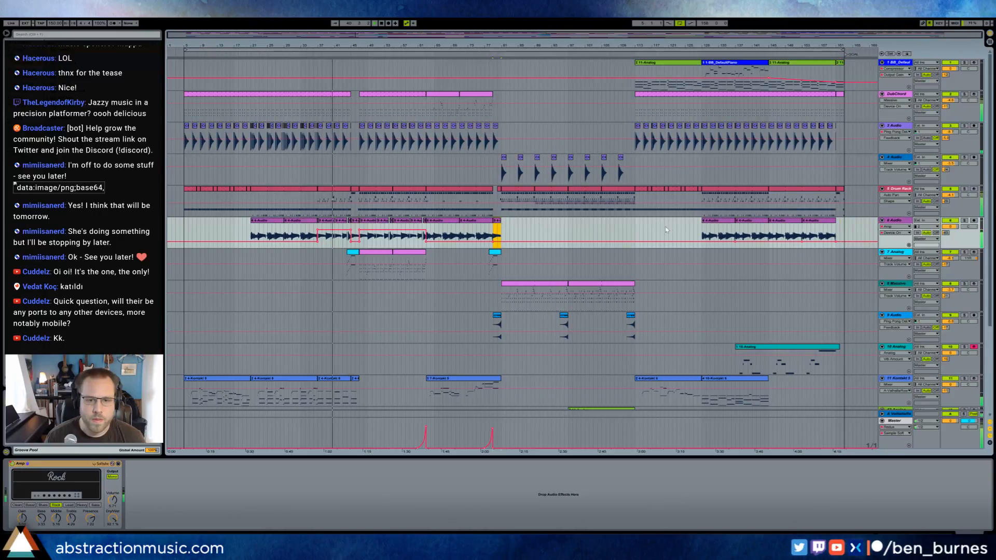
{"action": "left_click", "coordinate": [837, 233]}
{"action": "key", "text": "ctrl+v"}
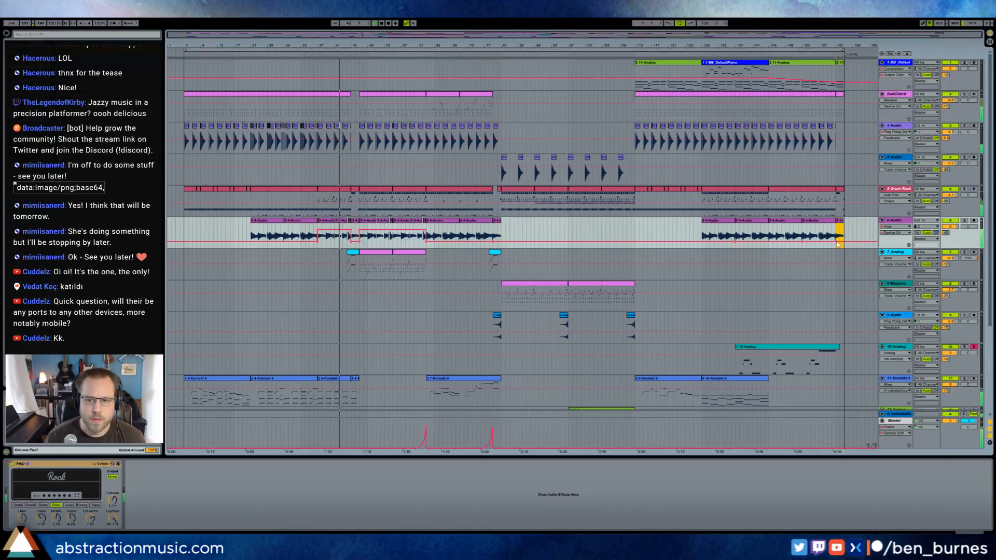
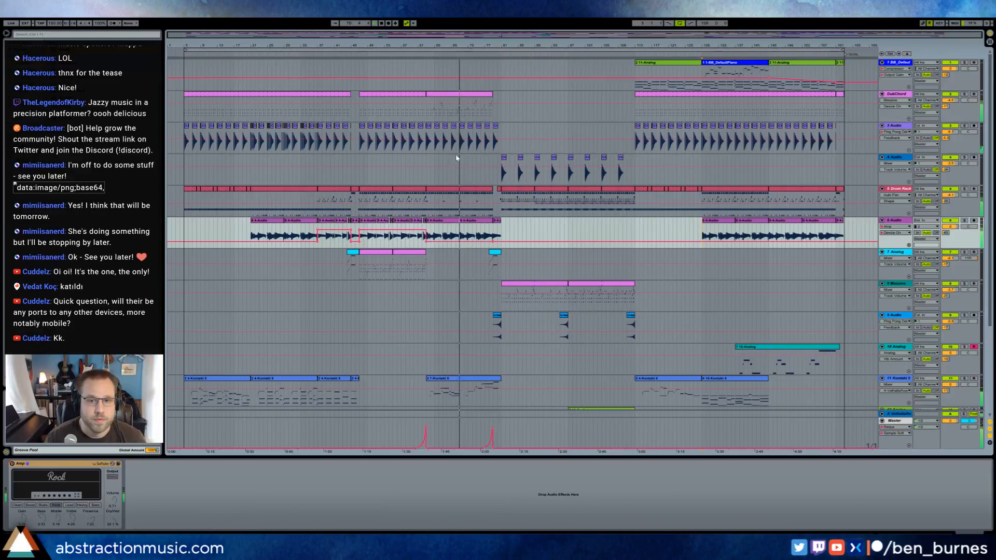
Copy the two DubChord melody clips before the middle section to the ending, beneath the faded chord clip.
{"action": "left_click", "coordinate": [443, 102]}
{"action": "left_click", "coordinate": [472, 94], "text": "shift"}
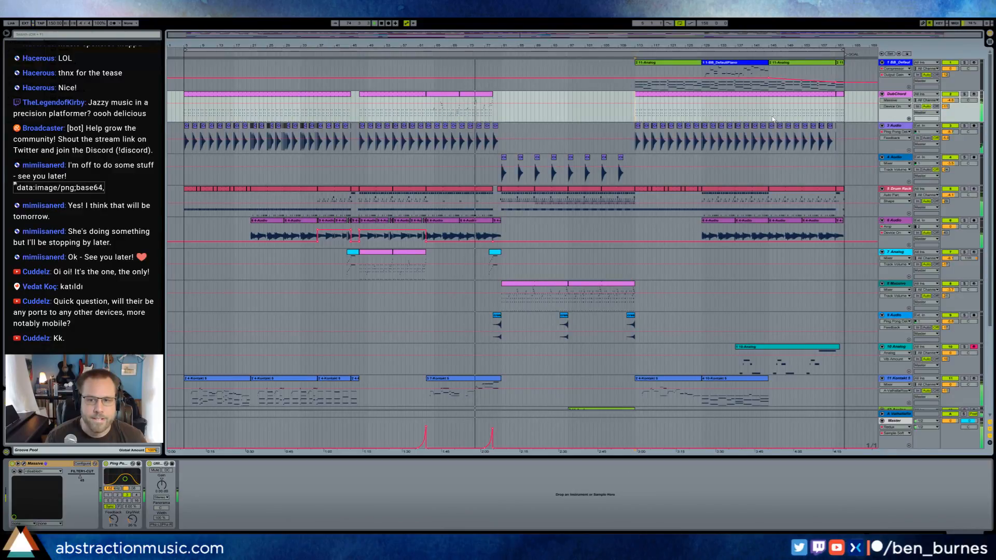
{"action": "left_click_drag", "start_coordinate": [770, 118], "coordinate": [837, 111]}
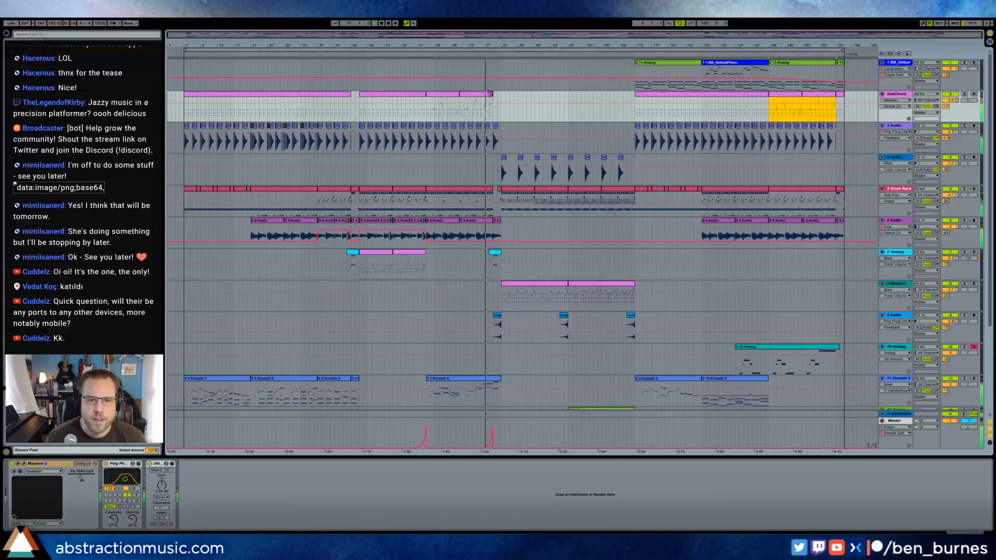
Add a short note at the very start of the final DubChord clip and transpose it down one octave.
{"action": "double_click", "coordinate": [840, 96]}
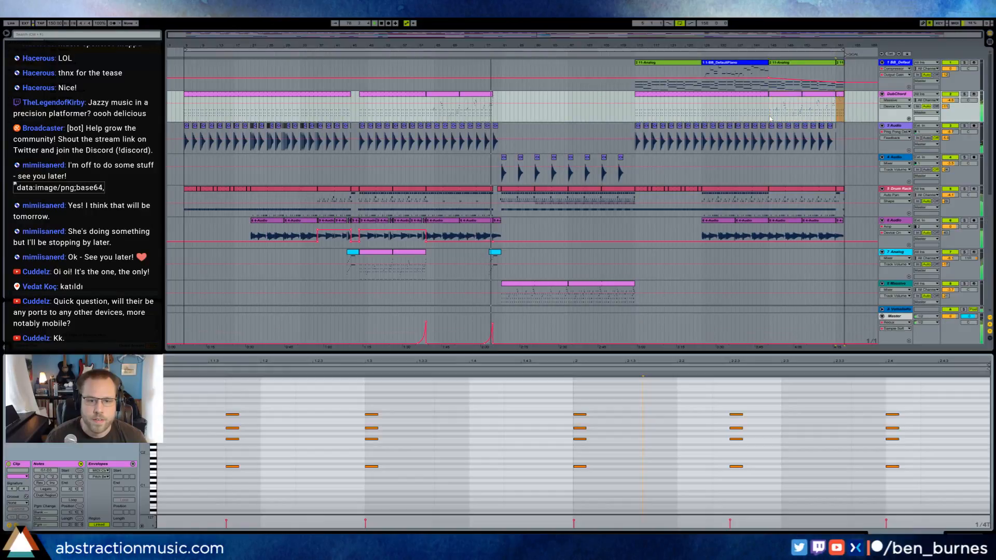
{"action": "scroll", "coordinate": [202, 413], "scroll_direction": "up", "scroll_amount": 4}
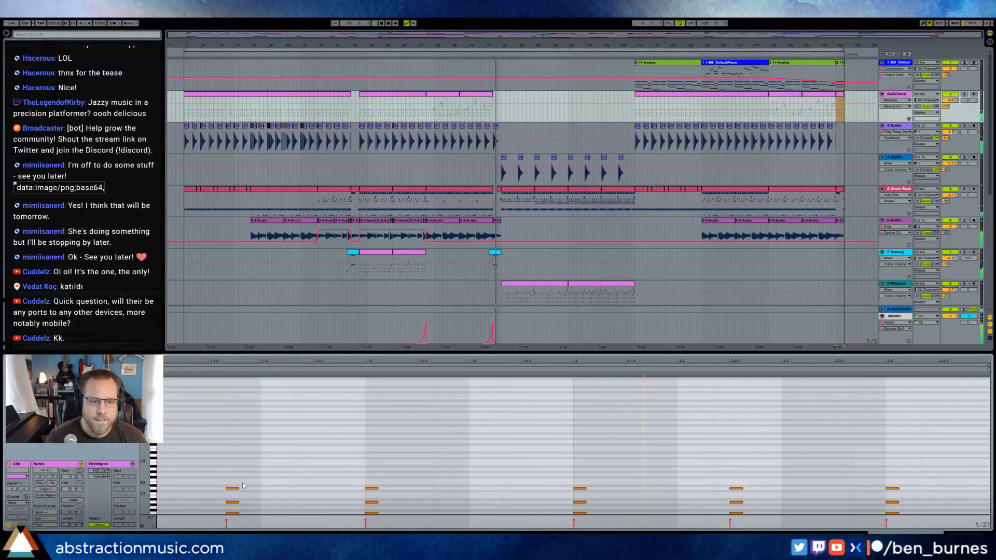
{"action": "key", "text": "ctrl+1"}
{"action": "double_click", "coordinate": [165, 390]}
{"action": "left_click_drag", "start_coordinate": [174, 389], "coordinate": [164, 385]}
{"action": "key", "text": "shift+Down"}
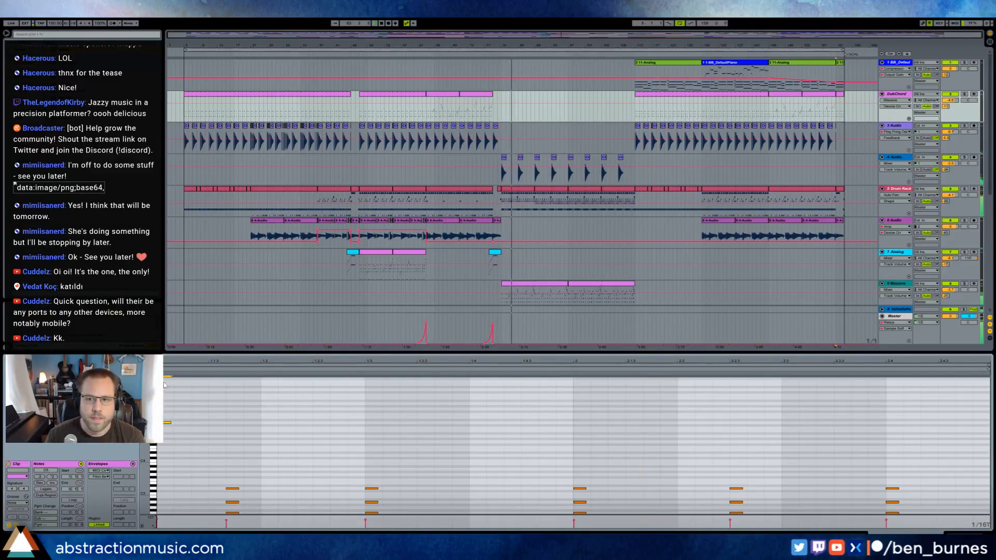
{"action": "key", "text": "shift+Tab"}
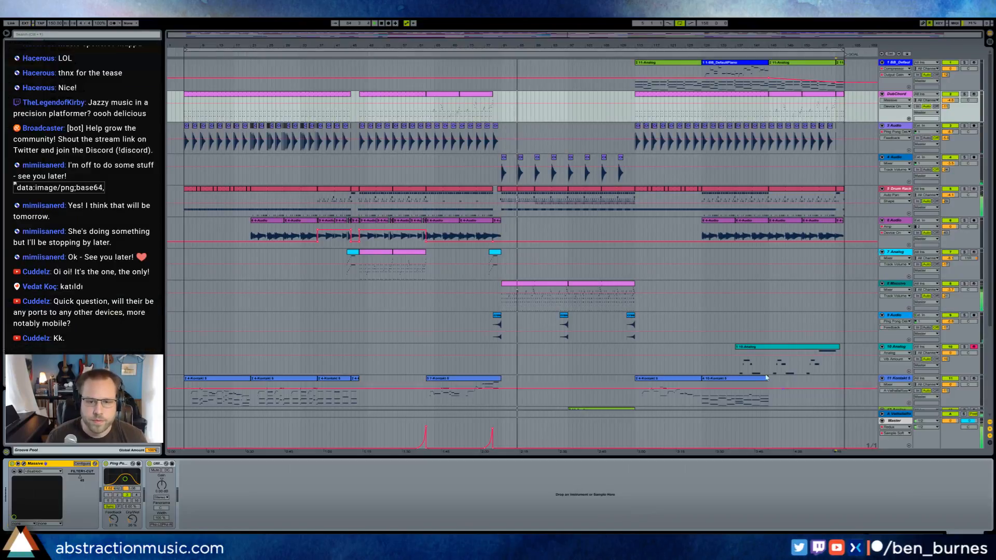
Raise an upper EQ Eight band slightly on the 8-Massive track and set Massive's Filter 1 to a lowpass type.
{"action": "left_click", "coordinate": [545, 287]}
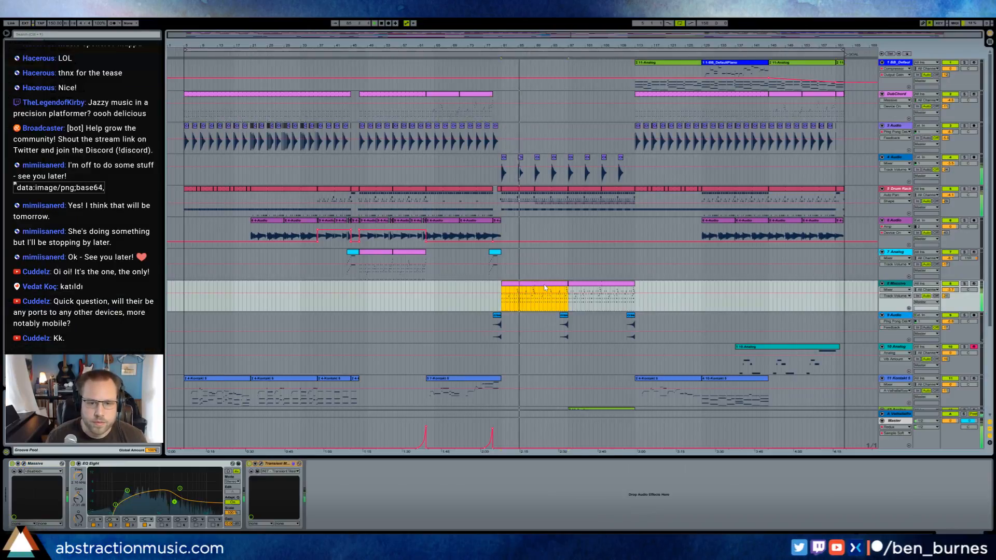
{"action": "left_click_drag", "start_coordinate": [175, 506], "coordinate": [179, 498]}
{"action": "left_click", "coordinate": [20, 471]}
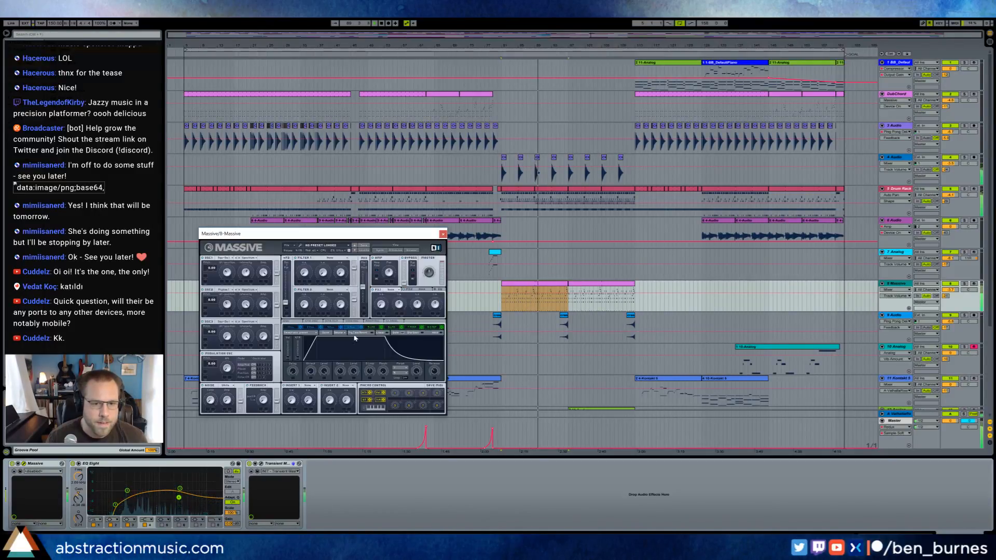
{"action": "left_click", "coordinate": [316, 258]}
{"action": "left_click", "coordinate": [322, 265]}
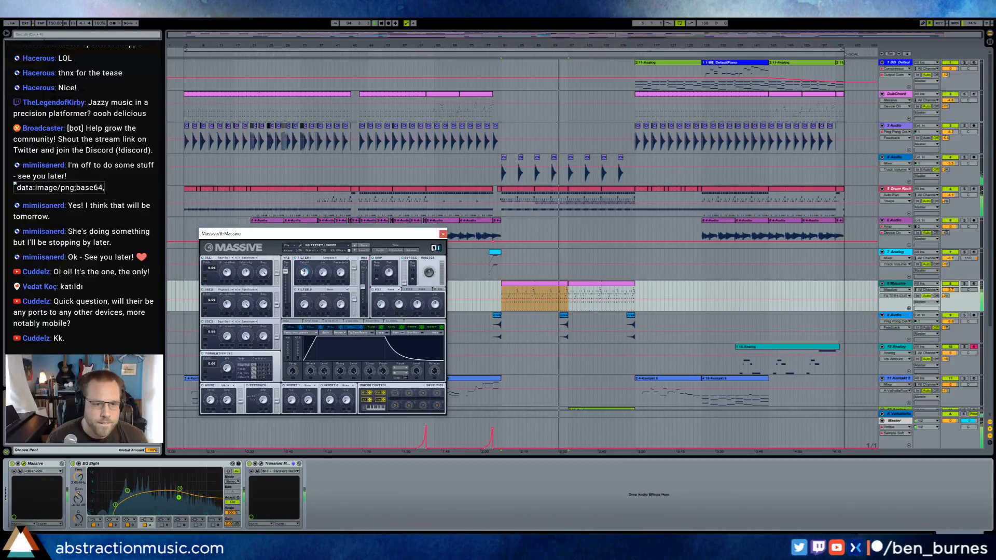
Reshape Massive's first envelope with a shorter attack and the sustain level lowered to the bottom.
{"action": "left_click", "coordinate": [332, 327]}
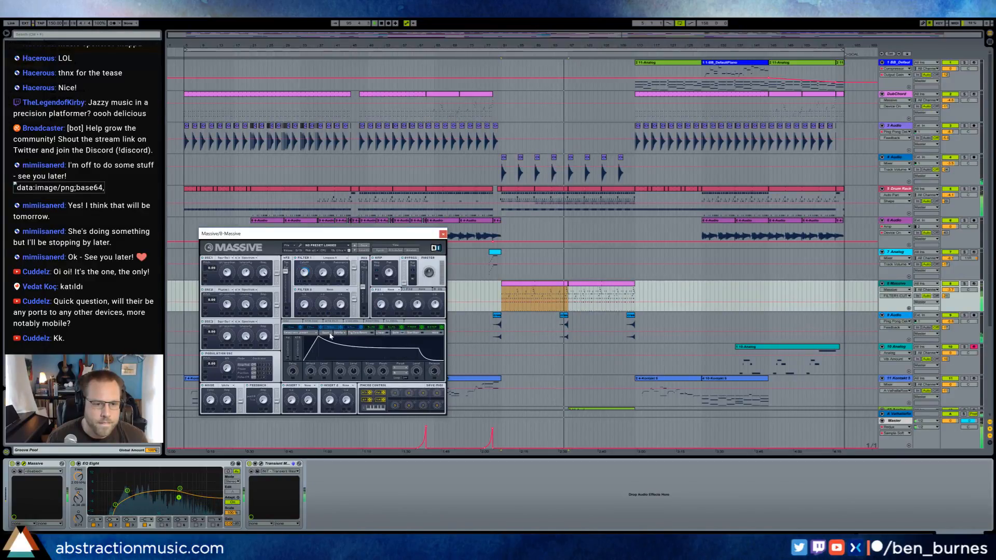
{"action": "left_click_drag", "start_coordinate": [317, 339], "coordinate": [308, 339]}
{"action": "left_click_drag", "start_coordinate": [417, 350], "coordinate": [417, 365]}
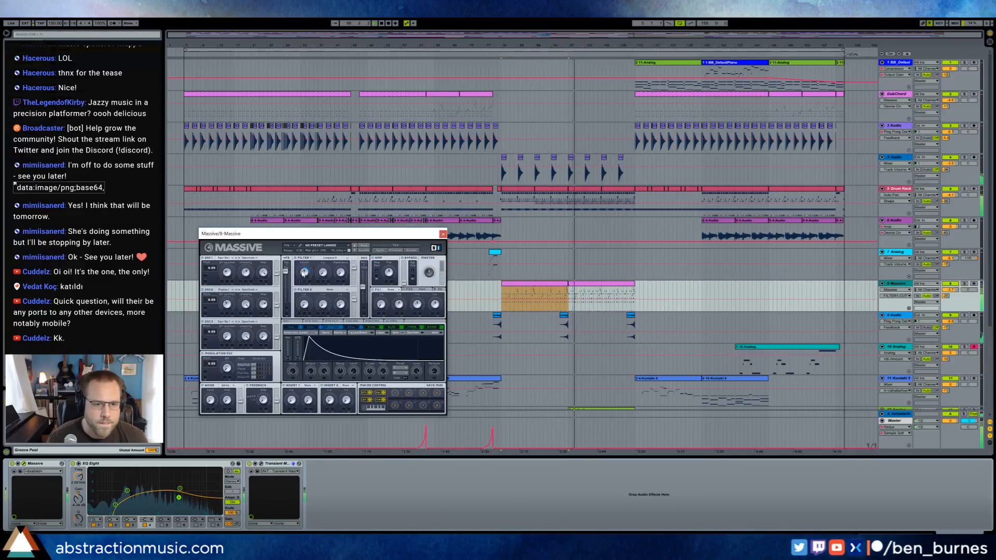
Fine-tune the cutoff and resonance of Massive's Filter 1 during playback and close the synth window.
{"action": "left_click", "coordinate": [340, 266]}
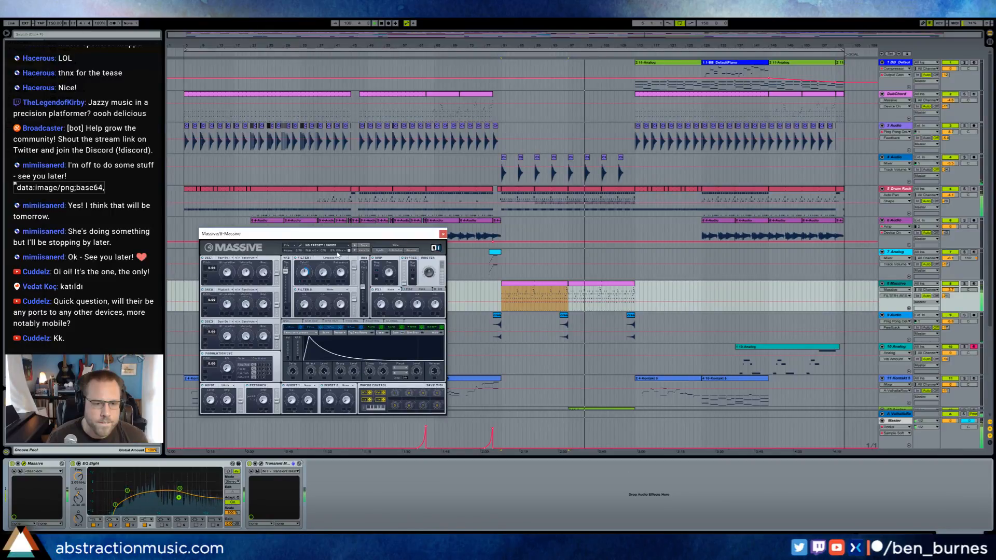
{"action": "left_click", "coordinate": [304, 272]}
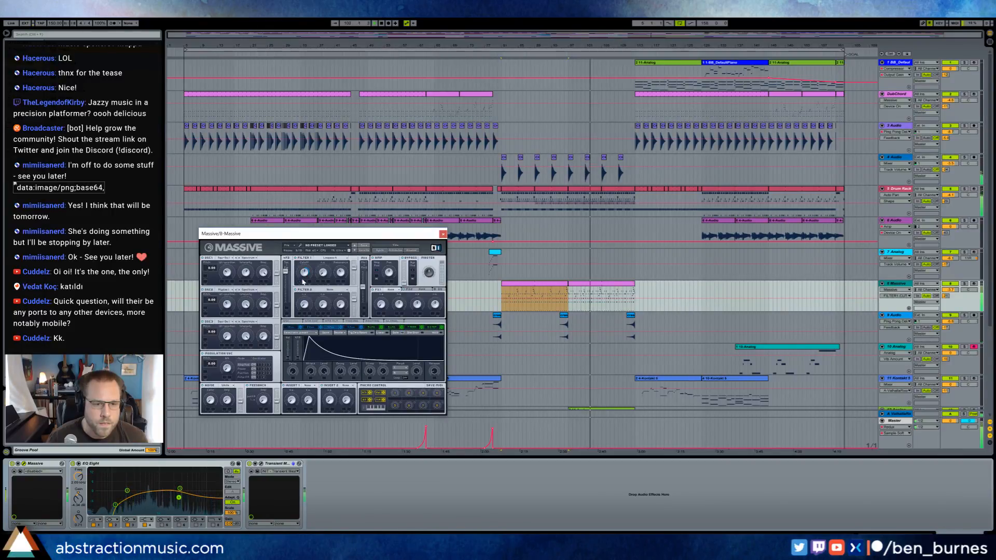
{"action": "left_click", "coordinate": [341, 279]}
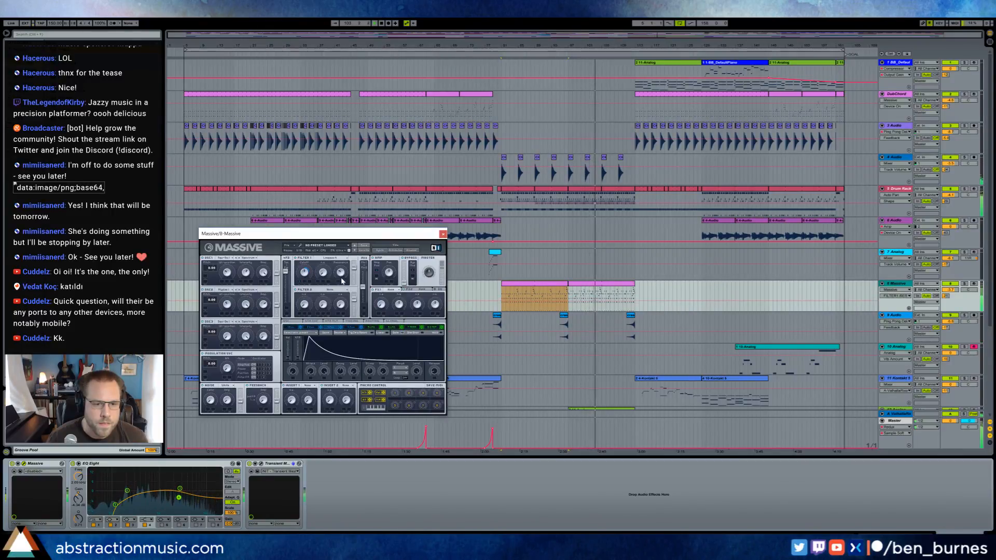
{"action": "left_click", "coordinate": [304, 273]}
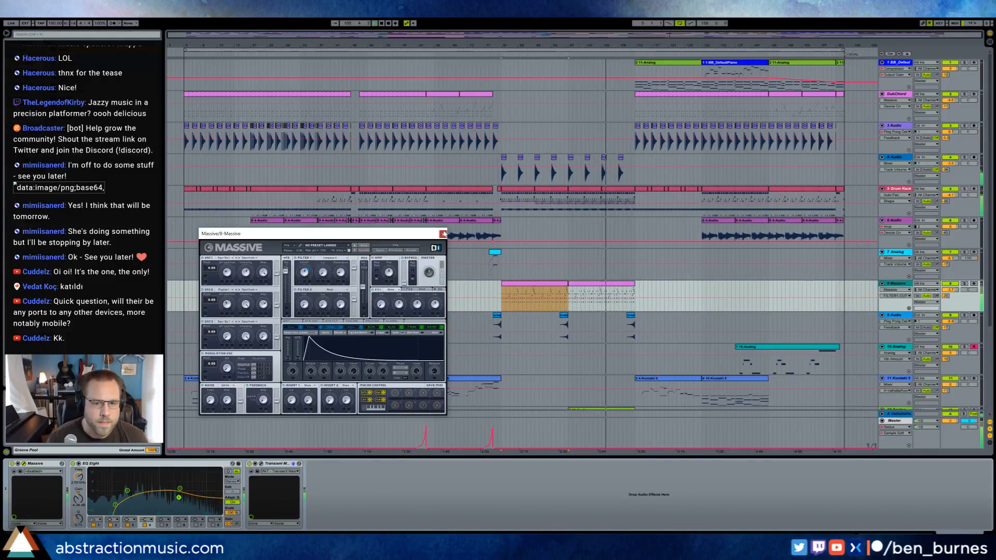
{"action": "left_click", "coordinate": [443, 233]}
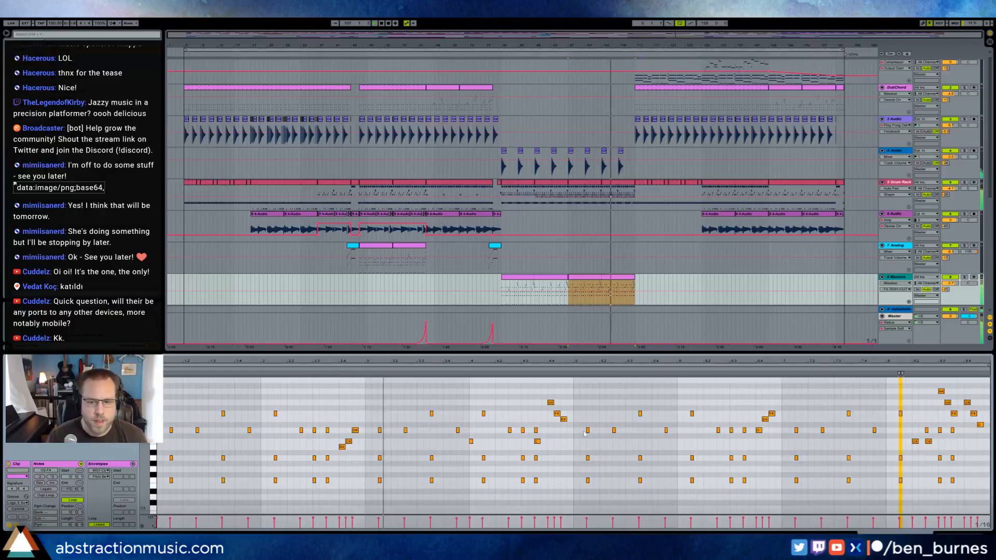
Raise the last melody note of the second 8-Massive clip by one semitone.
{"action": "left_click_drag", "start_coordinate": [981, 425], "coordinate": [980, 419]}
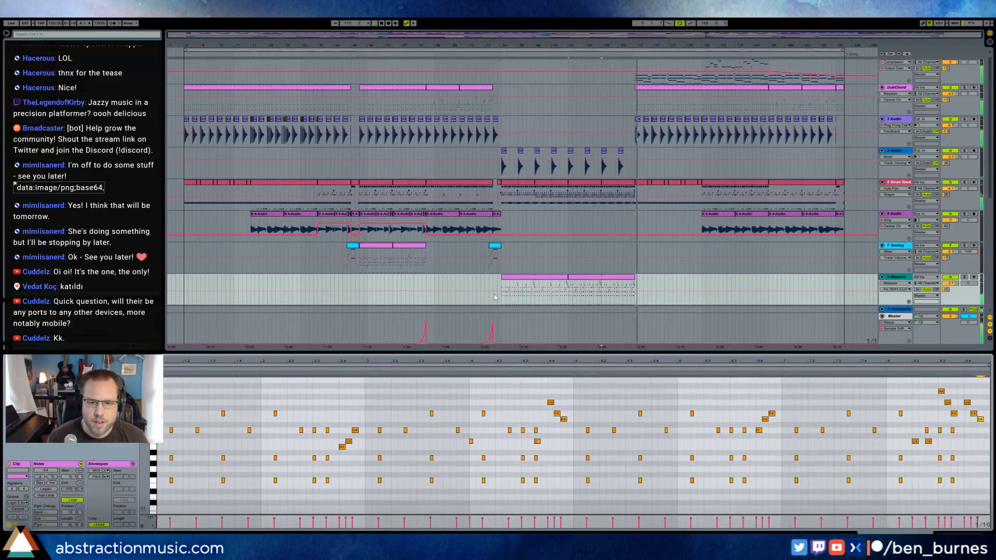
Copy the first four bars of the 8-Massive part to directly after its last clip and delete the copy's melody notes.
{"action": "left_click_drag", "start_coordinate": [758, 37], "coordinate": [712, 104]}
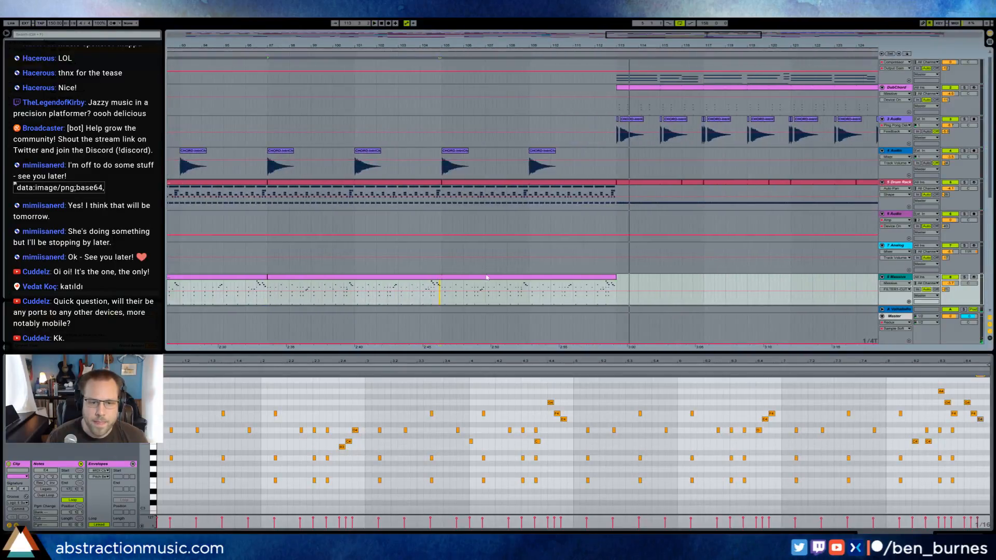
{"action": "left_click_drag", "start_coordinate": [624, 35], "coordinate": [568, 35]}
{"action": "left_click_drag", "start_coordinate": [173, 307], "coordinate": [264, 282]}
{"action": "left_click_drag", "start_coordinate": [699, 35], "coordinate": [807, 35]}
{"action": "left_click", "coordinate": [383, 265]}
{"action": "key", "text": "ctrl+v"}
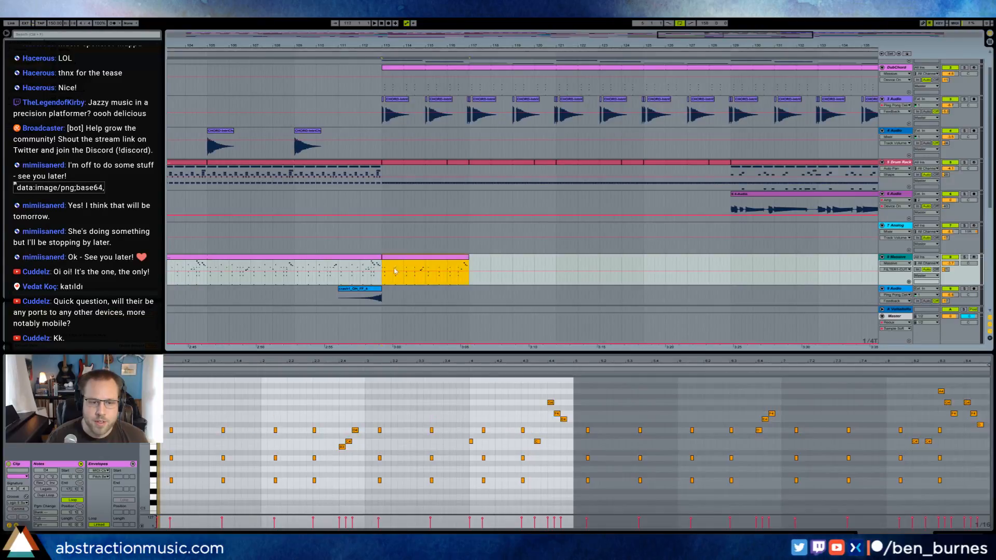
{"action": "left_click_drag", "start_coordinate": [330, 410], "coordinate": [359, 485]}
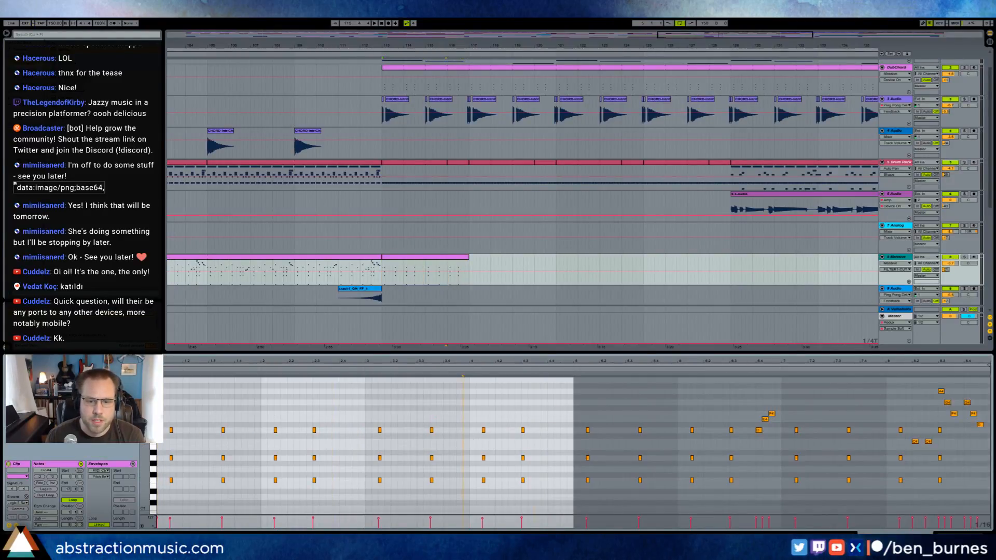
{"action": "key", "text": "shift+Tab"}
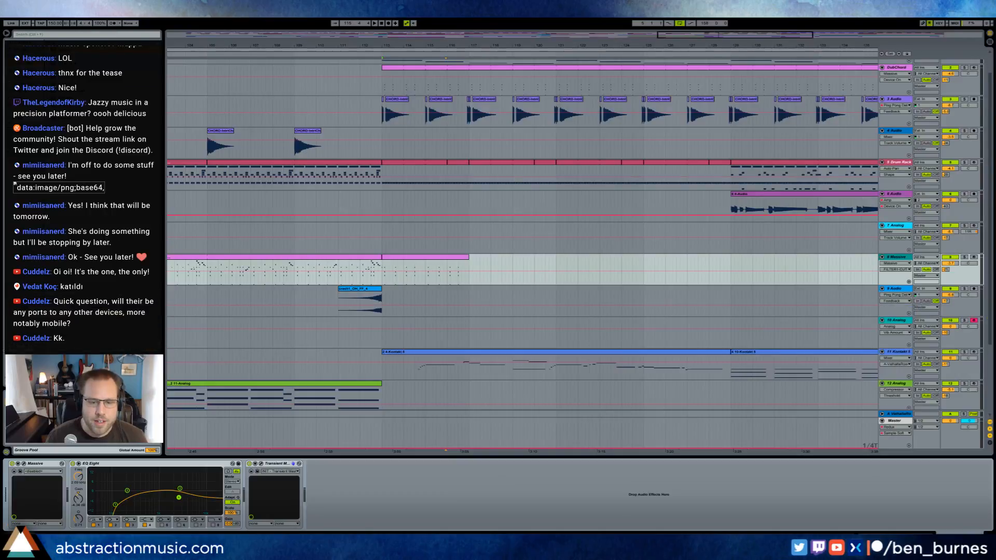
Automate the 8-Massive synth's Filter 1 cutoff to sweep down to minimum across its last four-bar clip, and close the synth window.
{"action": "left_click", "coordinate": [24, 464]}
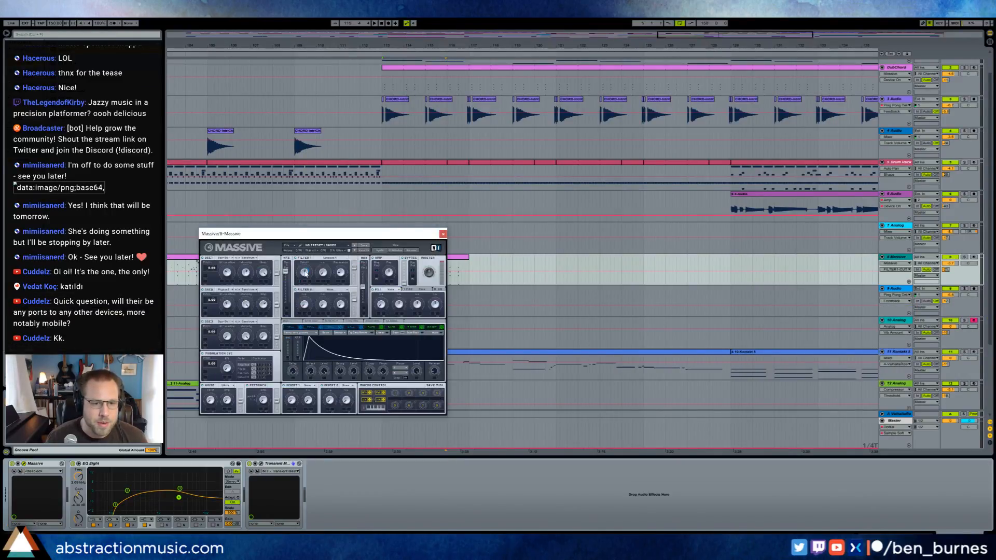
{"action": "left_click_drag", "start_coordinate": [330, 247], "coordinate": [615, 121]}
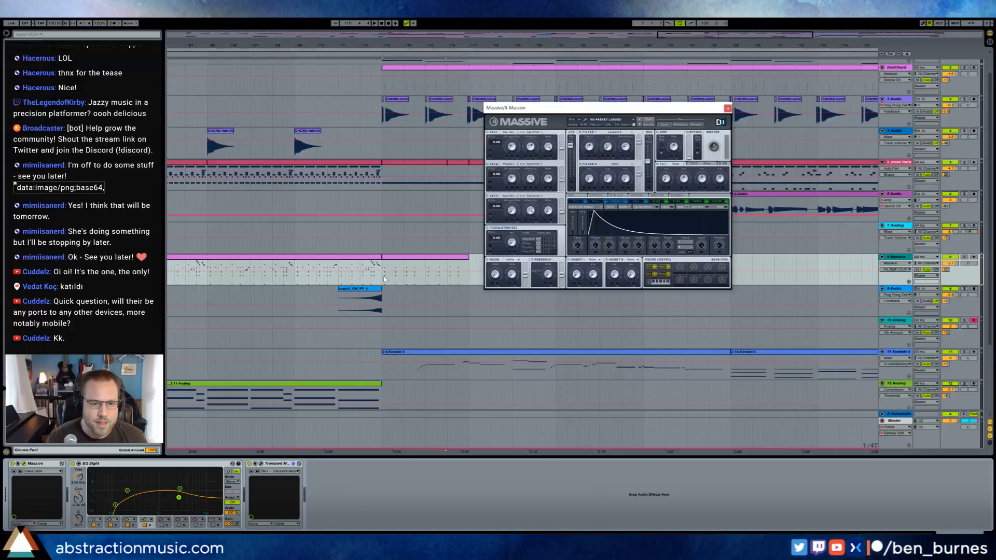
{"action": "left_click_drag", "start_coordinate": [383, 278], "coordinate": [416, 286]}
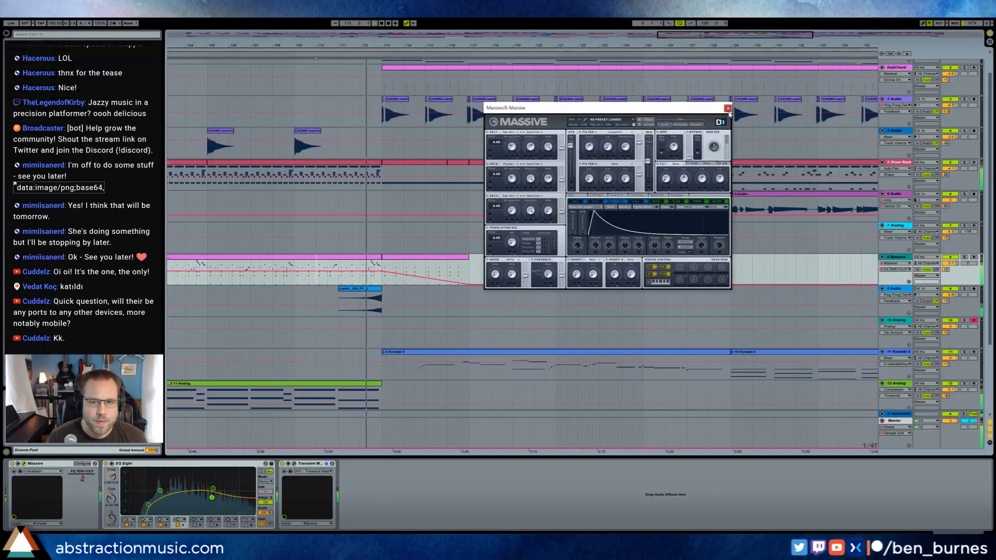
{"action": "left_click", "coordinate": [728, 108]}
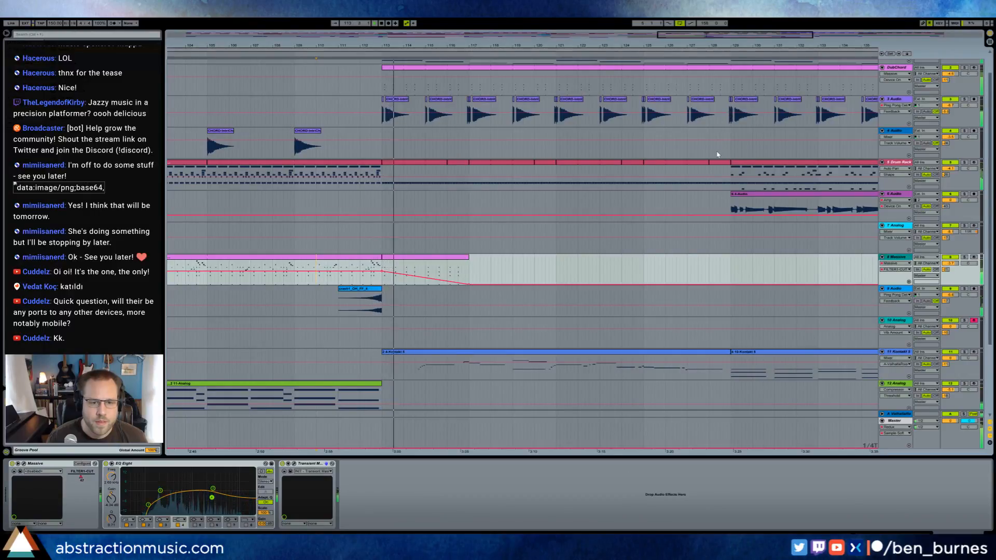
Automate Massive's master volume to drop gradually across the last 8-Massive clip and close the synth window.
{"action": "left_click", "coordinate": [427, 259]}
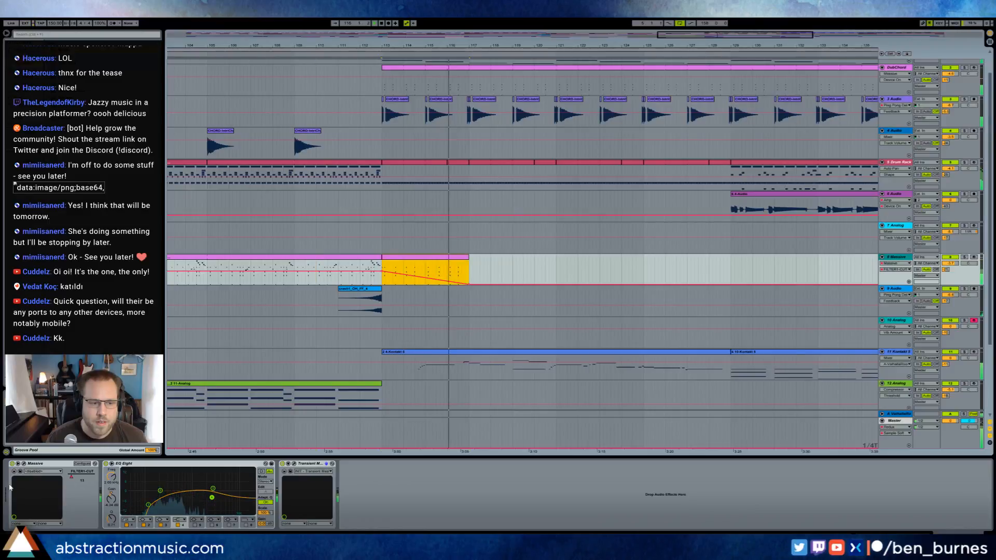
{"action": "left_click", "coordinate": [24, 464]}
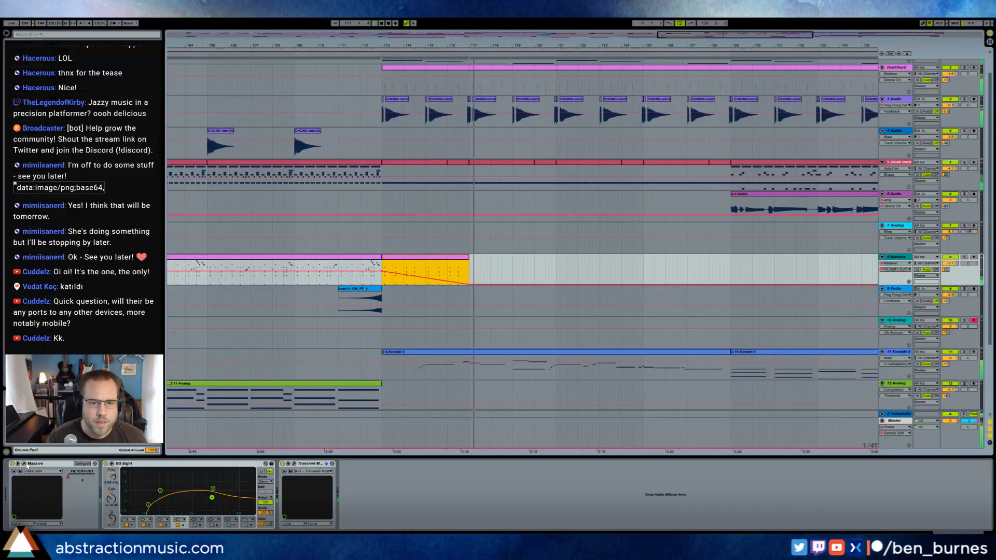
{"action": "left_click", "coordinate": [714, 149]}
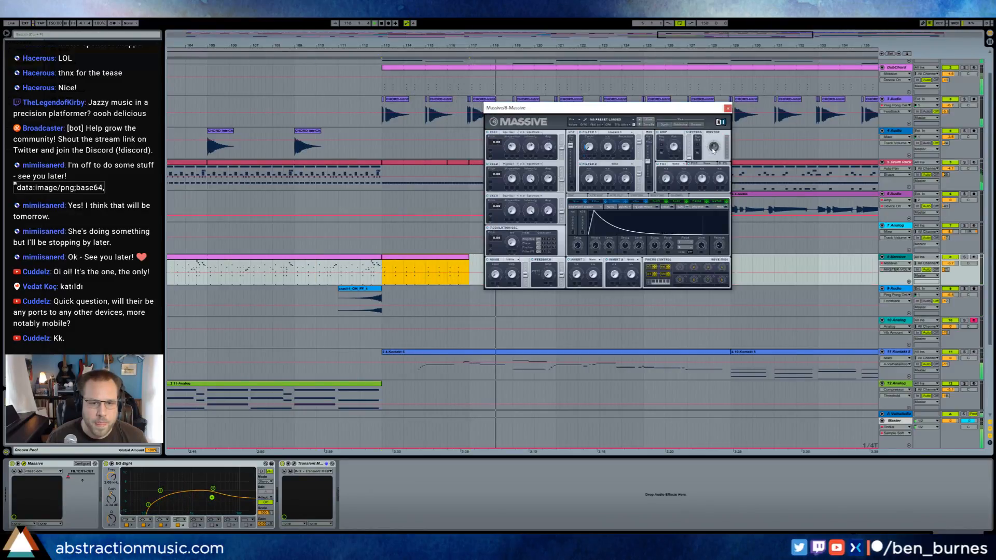
{"action": "left_click_drag", "start_coordinate": [402, 273], "coordinate": [403, 279]}
{"action": "left_click", "coordinate": [383, 279]}
{"action": "left_click", "coordinate": [470, 274]}
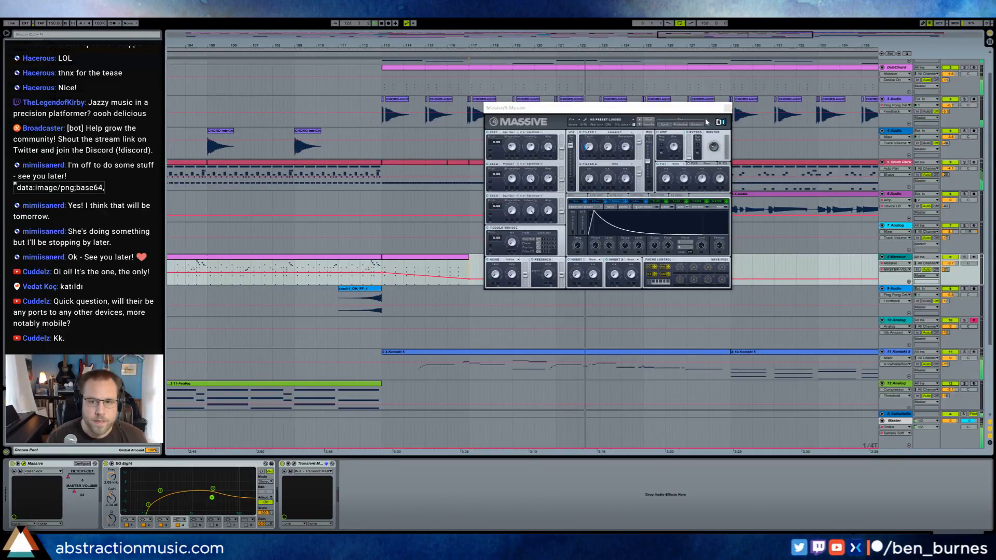
{"action": "left_click", "coordinate": [728, 108]}
Duplicate the last 11-Kontakt 5 chord clip directly after itself to continue the chords through the ending.
{"action": "left_click_drag", "start_coordinate": [703, 35], "coordinate": [704, 6]}
{"action": "scroll", "coordinate": [407, 211], "scroll_direction": "up", "scroll_amount": 2}
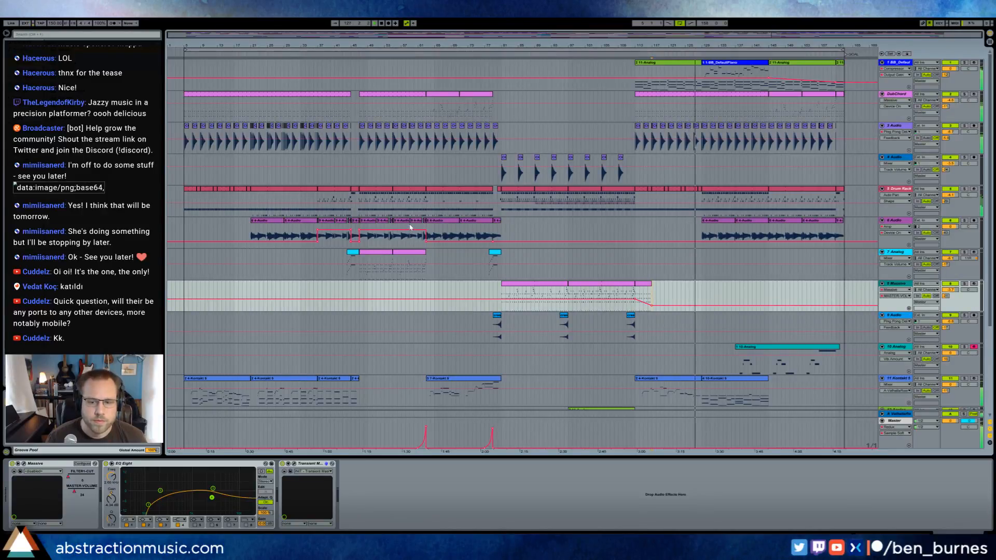
{"action": "left_click", "coordinate": [729, 381]}
{"action": "key", "text": "ctrl+d"}
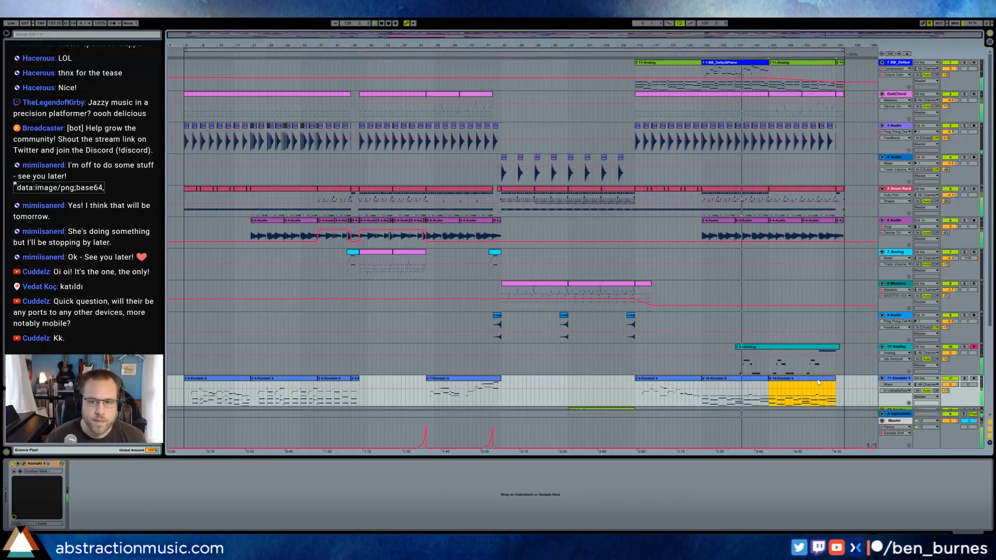
Turn on glide in the 10-Analog synth, toggle its Legato option and adjust the glide time.
{"action": "left_click", "coordinate": [742, 363]}
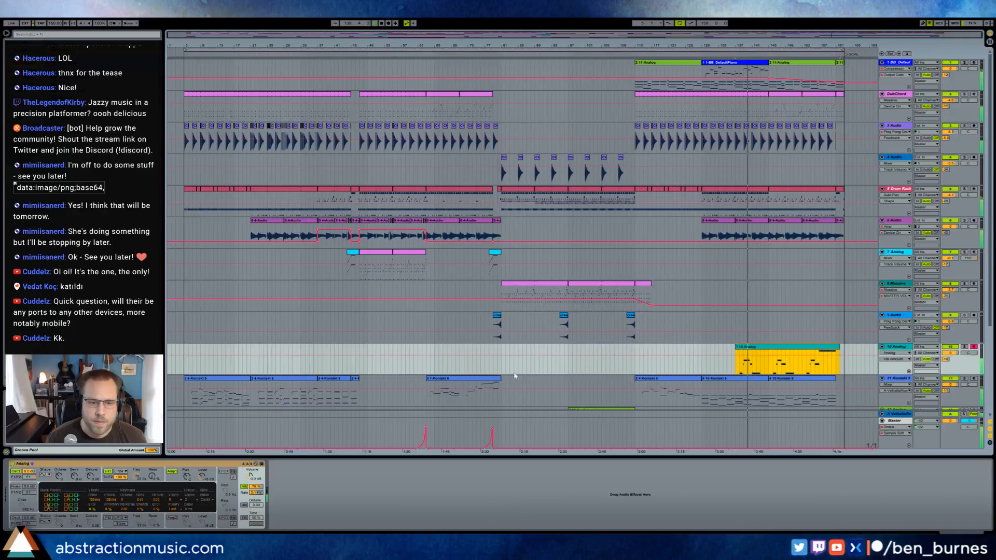
{"action": "left_click", "coordinate": [244, 519]}
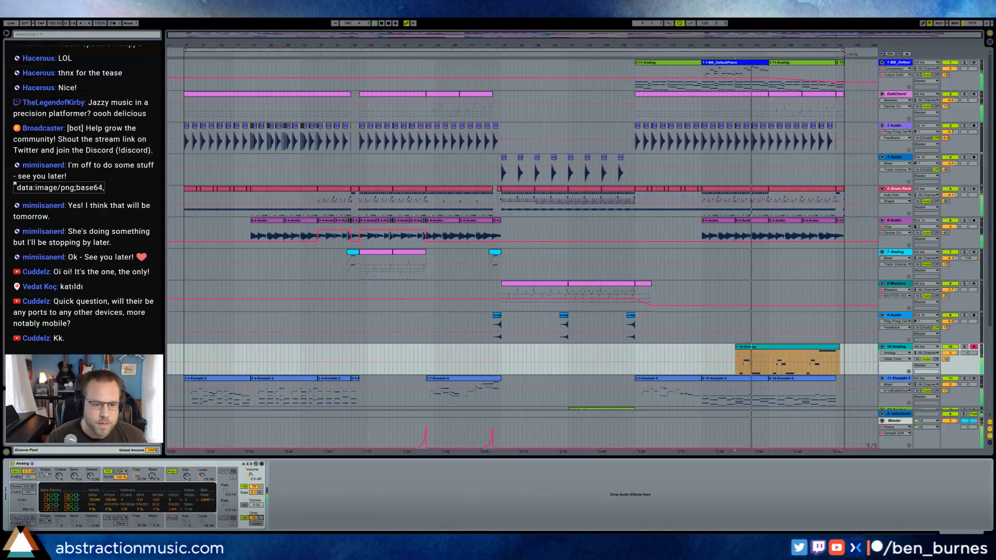
{"action": "left_click", "coordinate": [256, 525]}
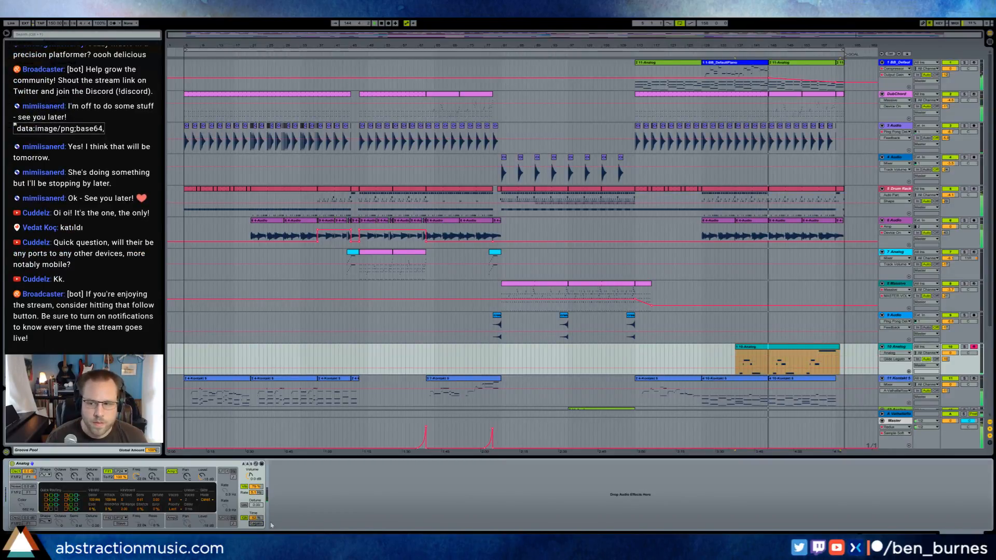
{"action": "left_click_drag", "start_coordinate": [259, 518], "coordinate": [261, 520]}
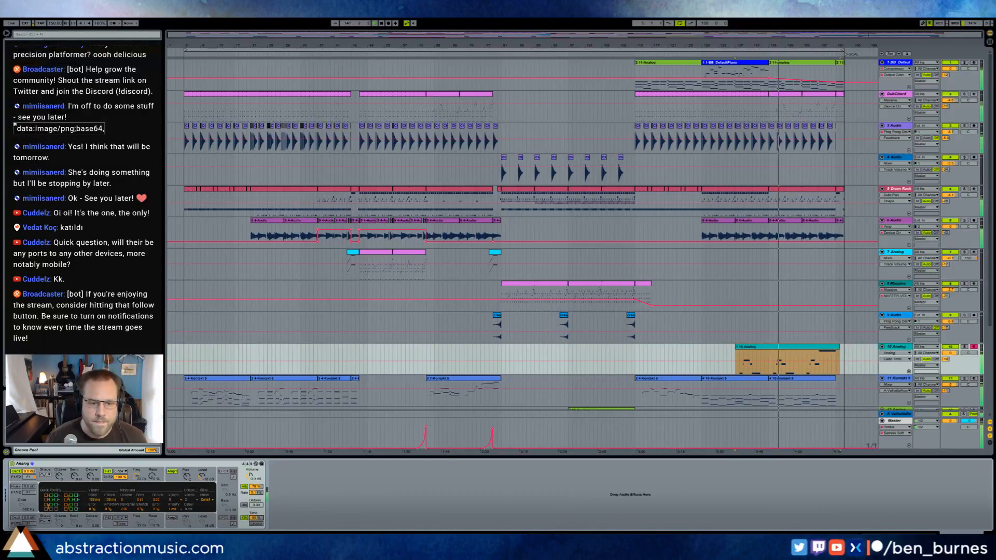
Lengthen short melody notes in the 10-Analog clip slightly so they overlap the notes that follow them.
{"action": "double_click", "coordinate": [751, 371]}
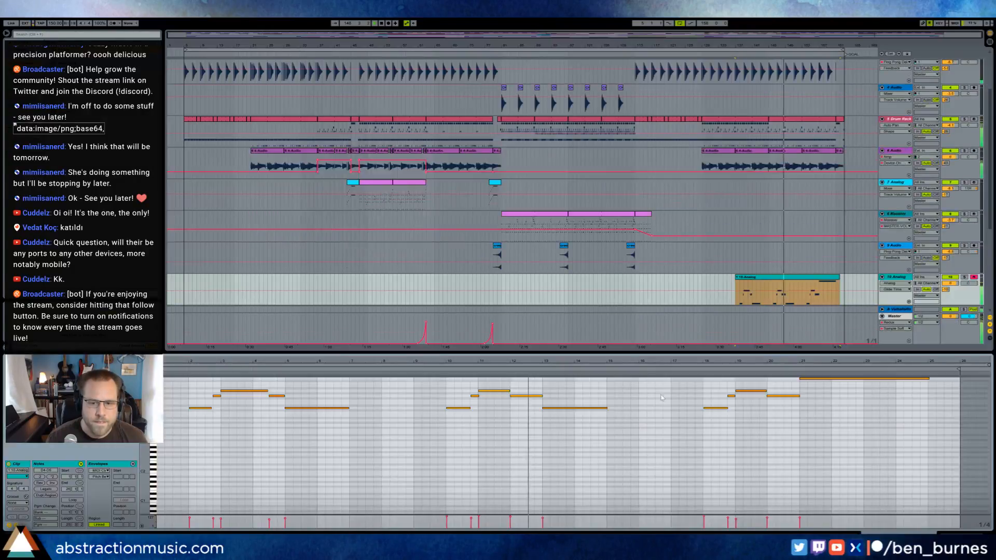
{"action": "scroll", "coordinate": [675, 441], "scroll_direction": "up", "scroll_amount": 3}
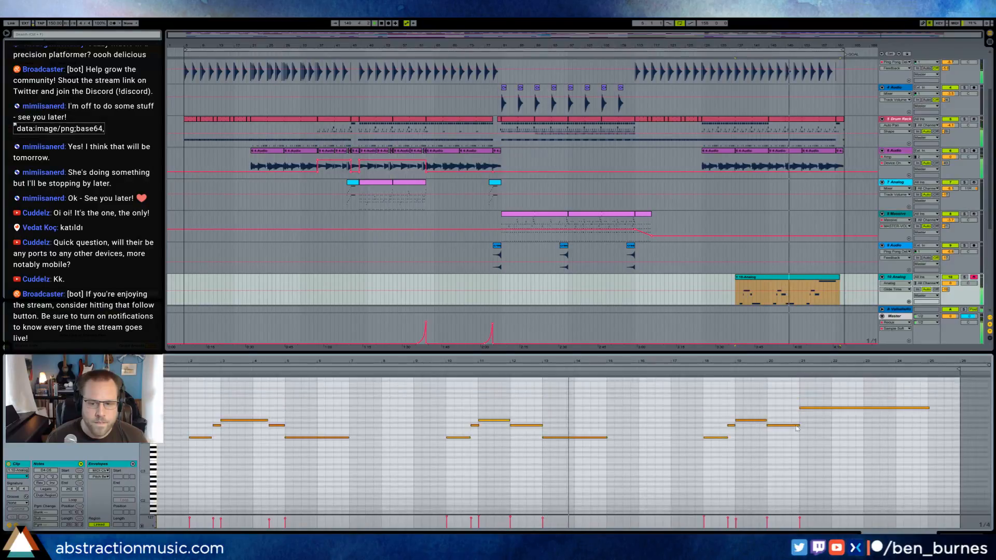
{"action": "left_click", "coordinate": [799, 425]}
{"action": "left_click", "coordinate": [480, 425]}
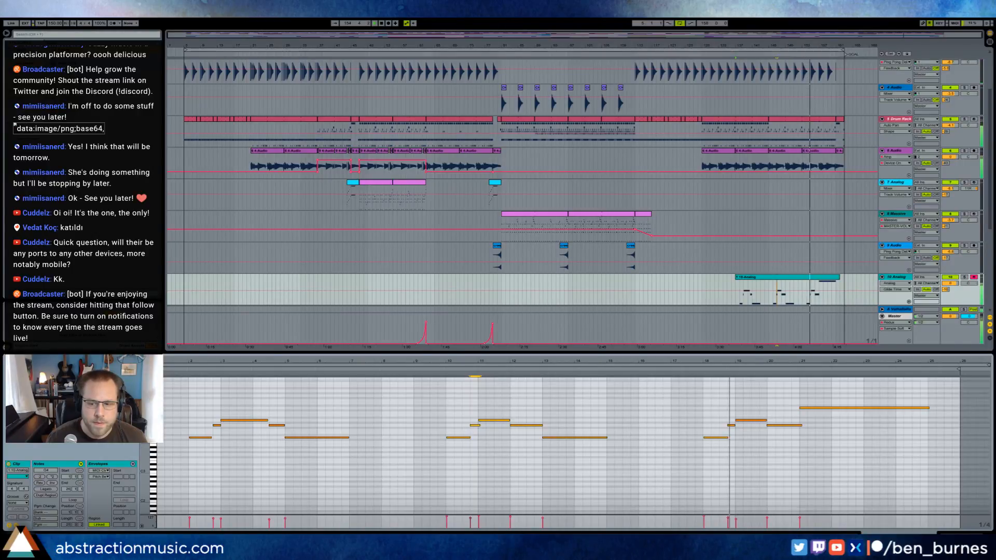
Set the 10-Analog synth's voices to Mono and readjust its glide time.
{"action": "key", "text": "shift+Tab"}
{"action": "left_click", "coordinate": [172, 500]}
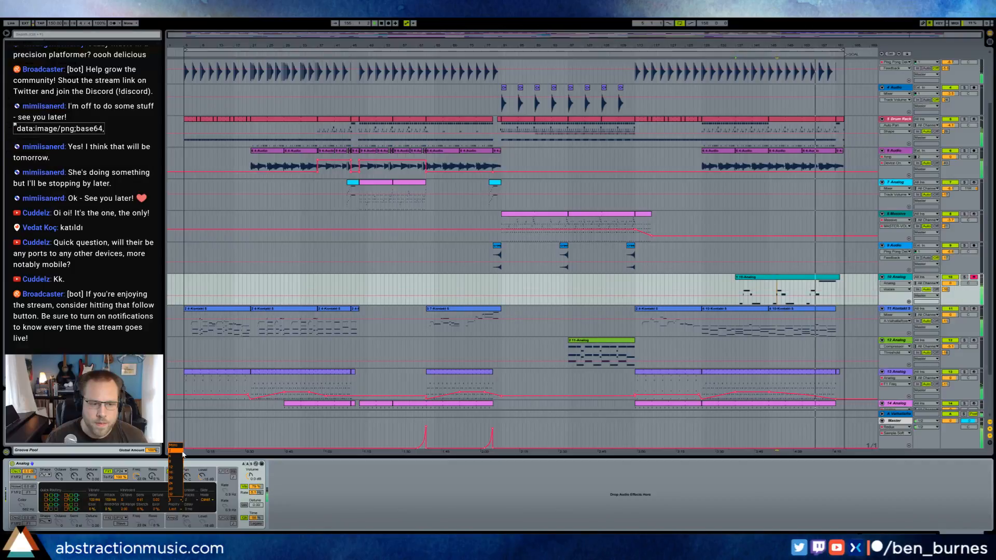
{"action": "left_click", "coordinate": [174, 446]}
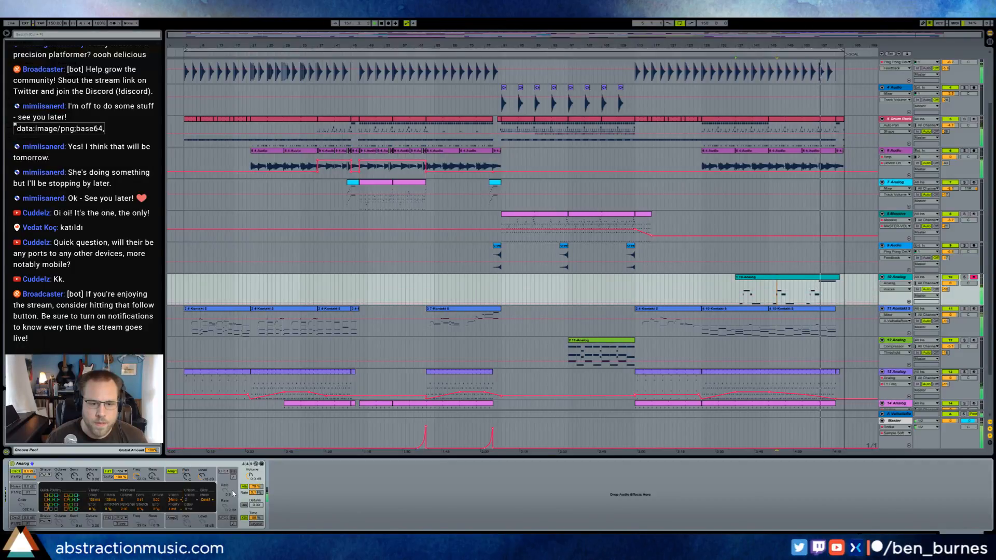
{"action": "left_click", "coordinate": [261, 517]}
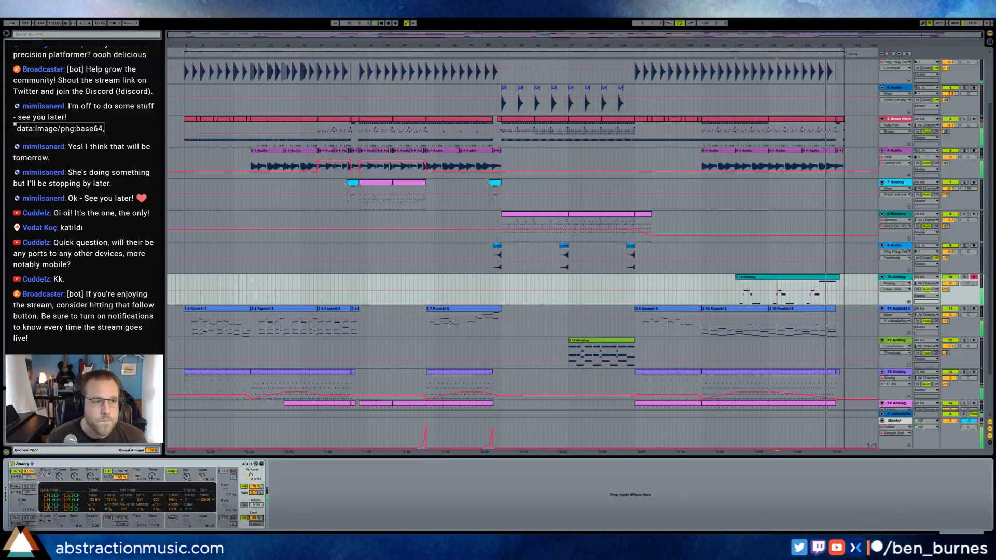
Add a Ping Pong Delay to the 10-Analog track and adjust its dry/wet mix and filter.
{"action": "left_click_drag", "start_coordinate": [78, 223], "coordinate": [280, 518]}
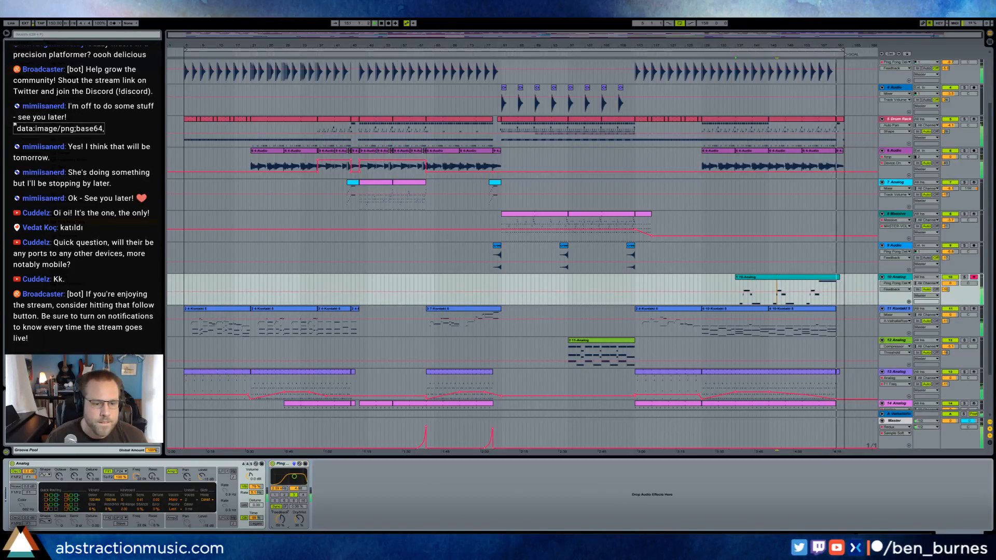
{"action": "left_click", "coordinate": [298, 519]}
{"action": "left_click_drag", "start_coordinate": [294, 476], "coordinate": [300, 477]}
{"action": "left_click", "coordinate": [747, 283]}
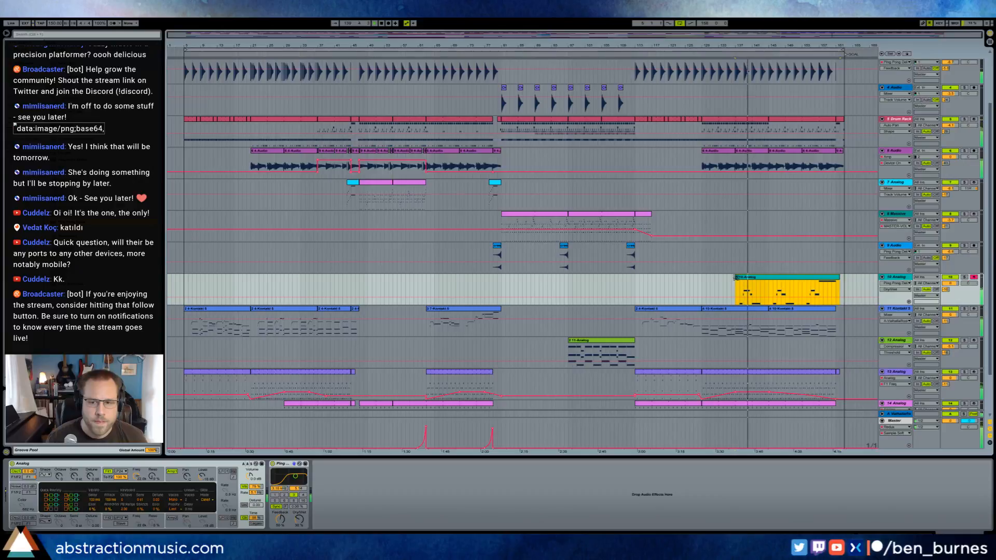
Toggle the 10-Analog synth's glide Legato option and fine-tune the melody notes of its clip for connected slides.
{"action": "left_click", "coordinate": [256, 524]}
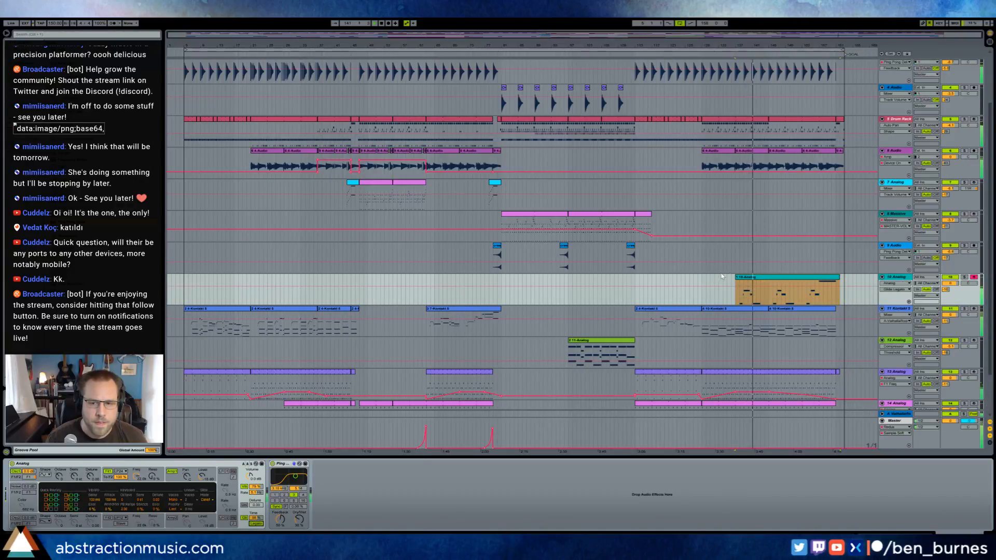
{"action": "double_click", "coordinate": [748, 277]}
{"action": "left_click", "coordinate": [283, 425]}
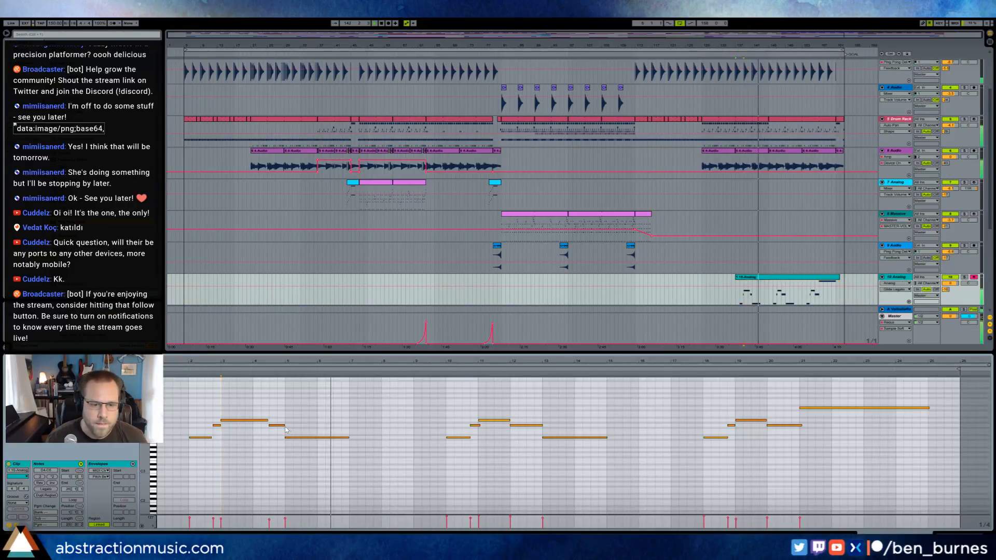
{"action": "left_click", "coordinate": [209, 438]}
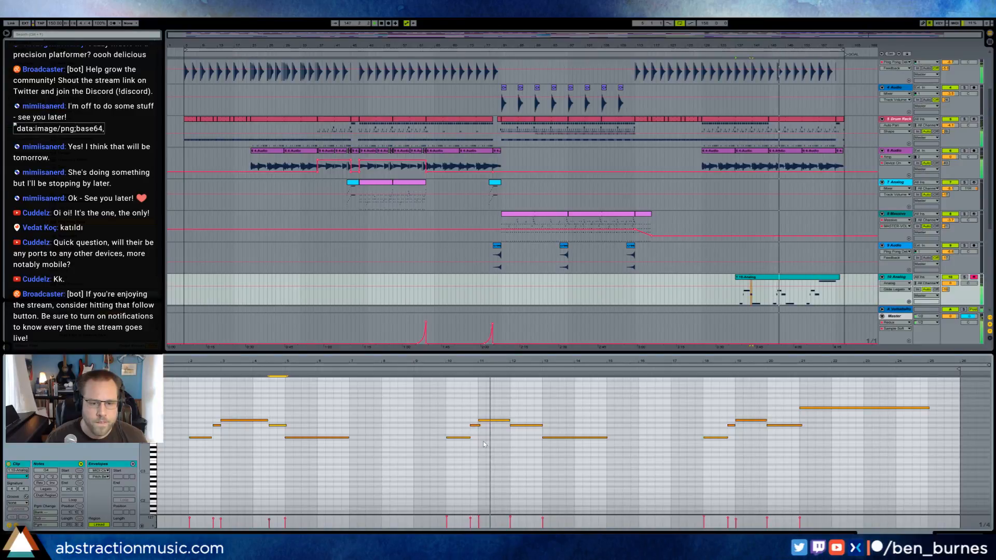
{"action": "left_click", "coordinate": [495, 421]}
{"action": "left_click", "coordinate": [716, 437]}
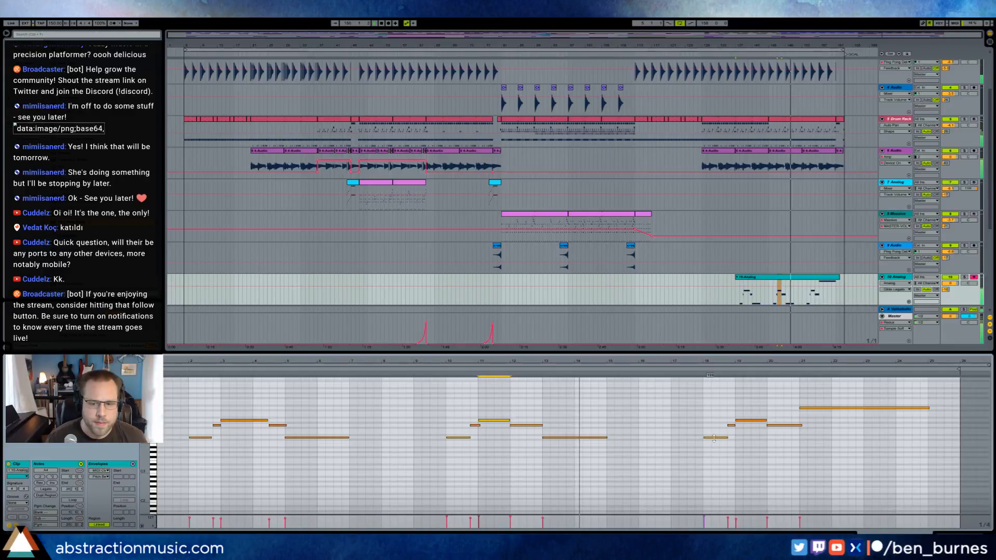
{"action": "left_click", "coordinate": [830, 408]}
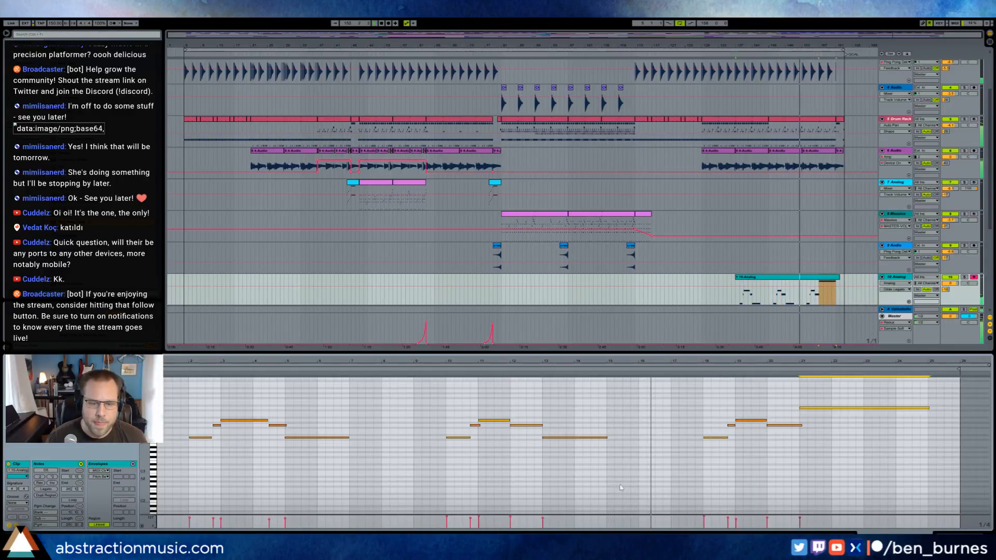
Reshape the 14-Analog track's filter frequency automation near the song's end so it rises gradually into the final peak.
{"action": "left_click", "coordinate": [959, 533]}
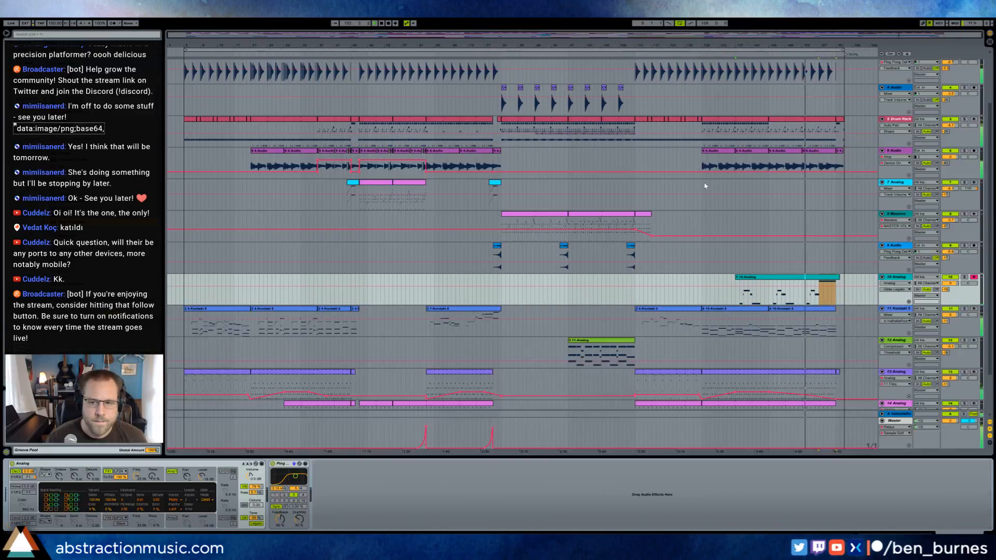
{"action": "scroll", "coordinate": [822, 355], "scroll_direction": "down", "scroll_amount": 2}
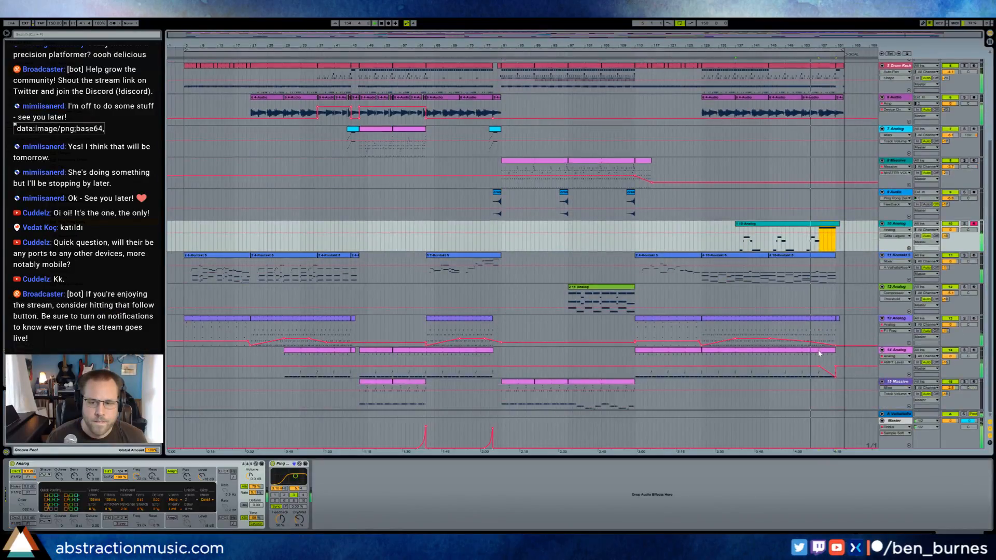
{"action": "left_click", "coordinate": [822, 358]}
{"action": "left_click", "coordinate": [137, 475]}
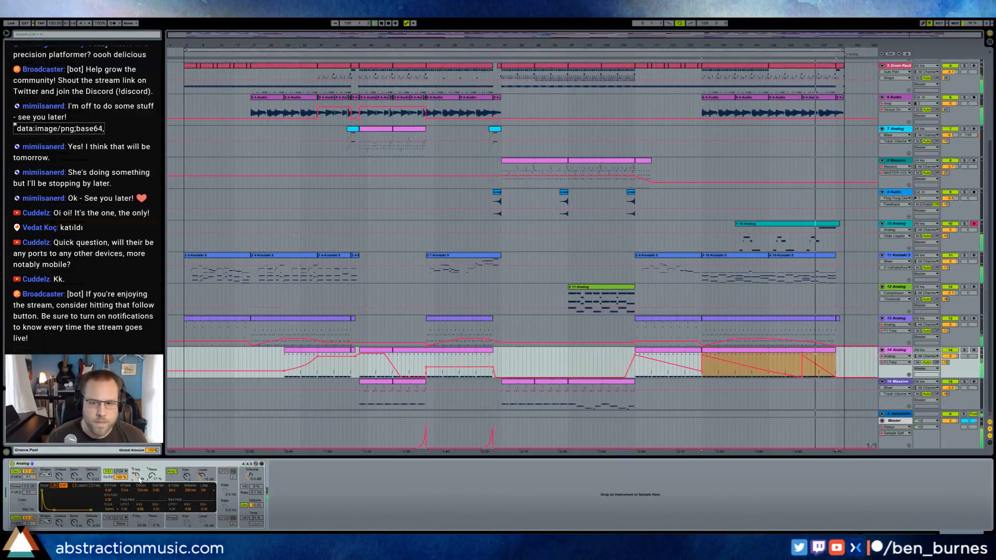
{"action": "left_click", "coordinate": [789, 366]}
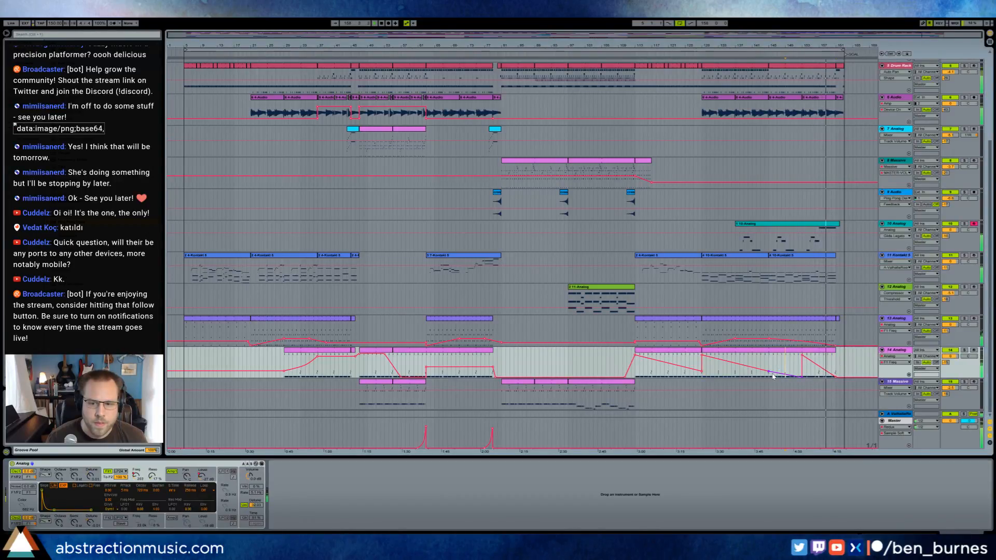
{"action": "mouse_move", "coordinate": [773, 376]}
{"action": "left_mouse_down"}
{"action": "mouse_move", "coordinate": [794, 379]}
{"action": "mouse_move", "coordinate": [786, 366]}
{"action": "left_mouse_up"}
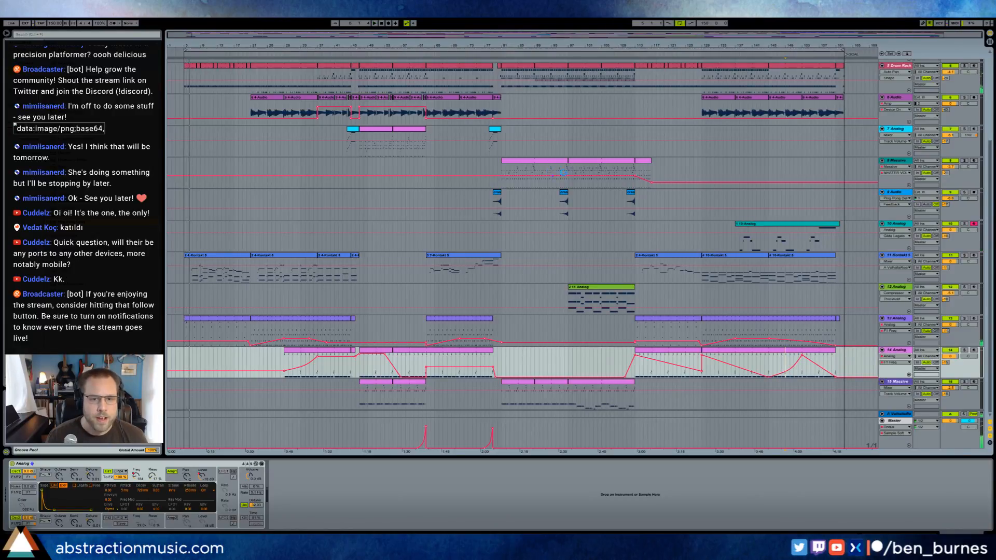
Export the full song from the Master track as a WAV file named MUSIC_bonus on the Desktop.
{"action": "left_click", "coordinate": [566, 52]}
{"action": "key", "text": "ctrl+shift+t"}
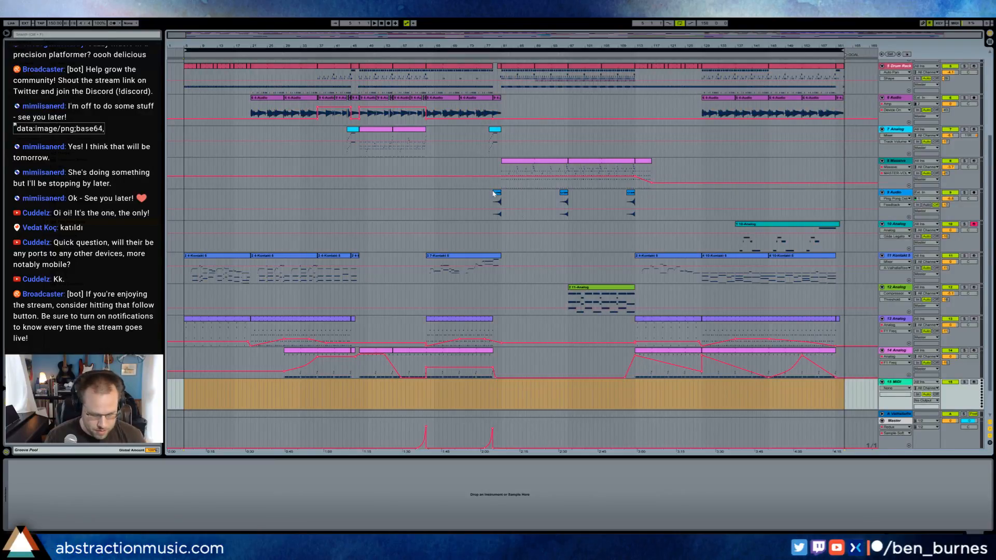
{"action": "key", "text": "ctrl+shift+r"}
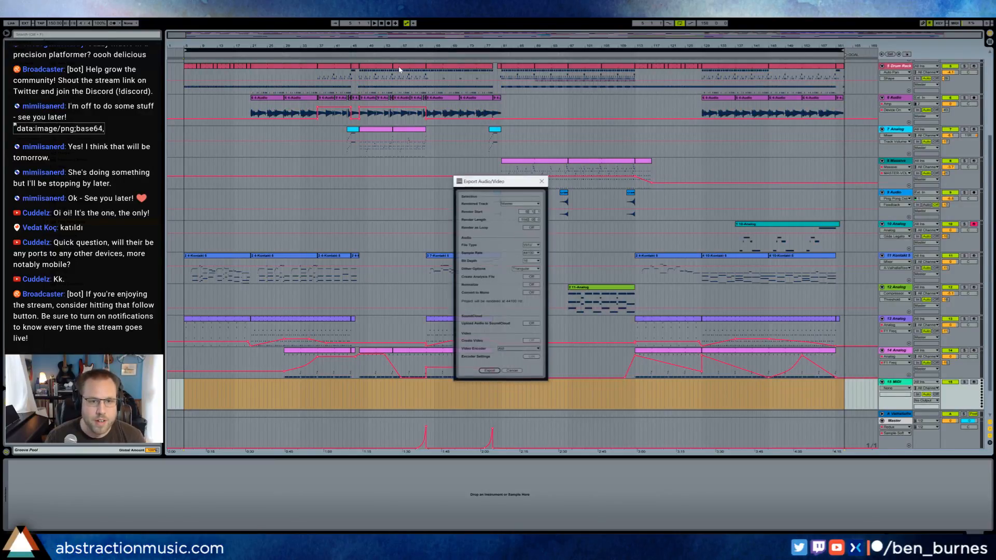
{"action": "left_click", "coordinate": [490, 372]}
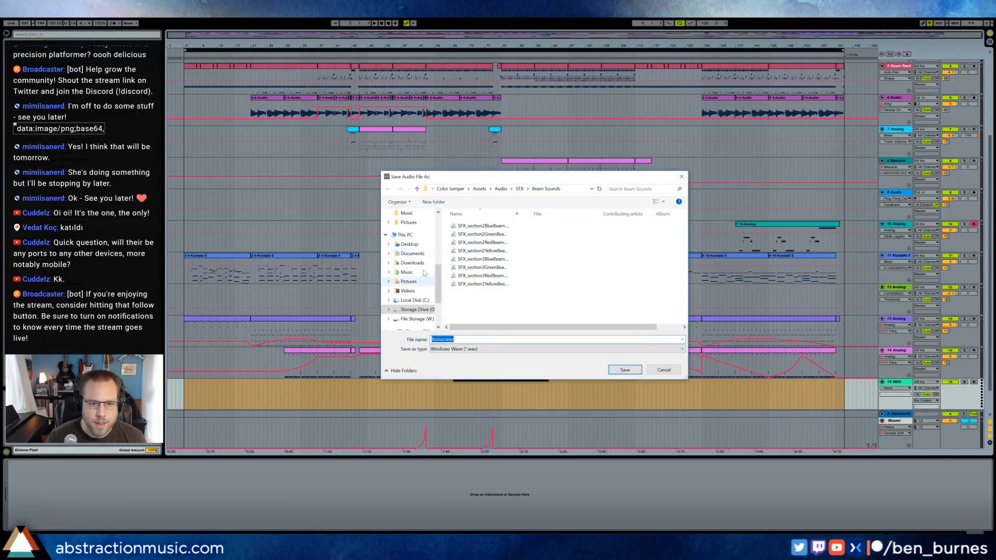
{"action": "left_click", "coordinate": [409, 244]}
{"action": "type", "text": "MUSIC_bonus"}
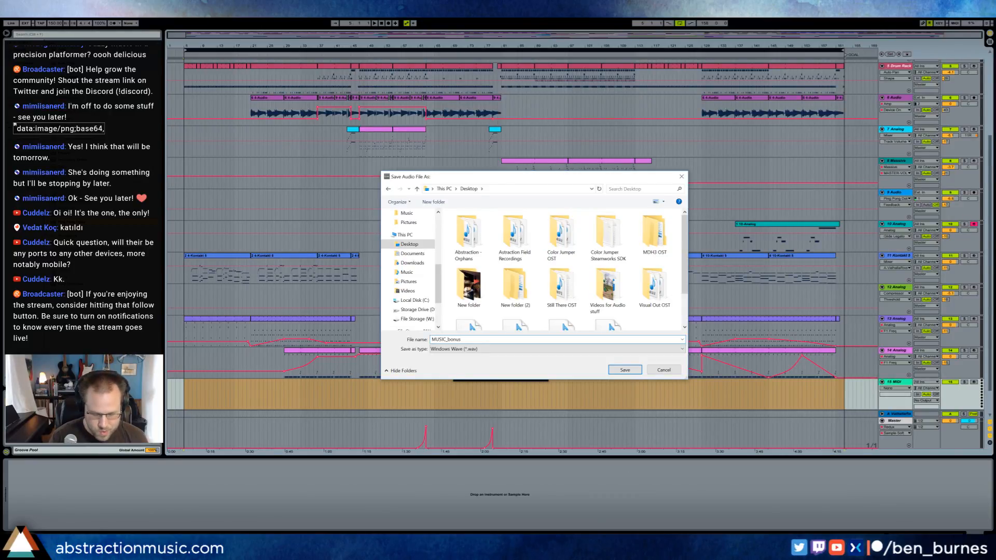
{"action": "key", "text": "Return"}
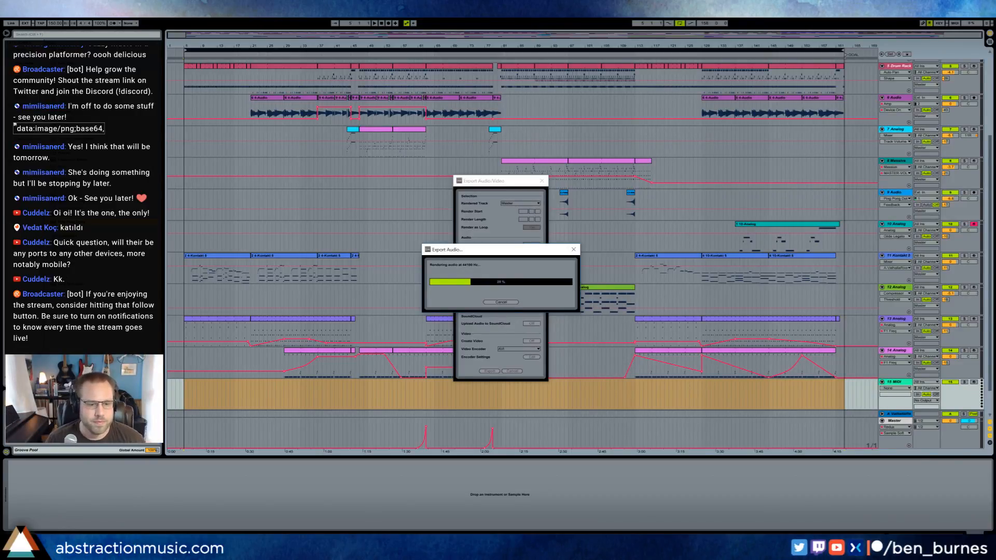
Switch to Visual Studio and change section1Music to bonusMusic in LevelController.cs for the levels above 99 and below 113.
{"action": "key", "text": "alt+Tab"}
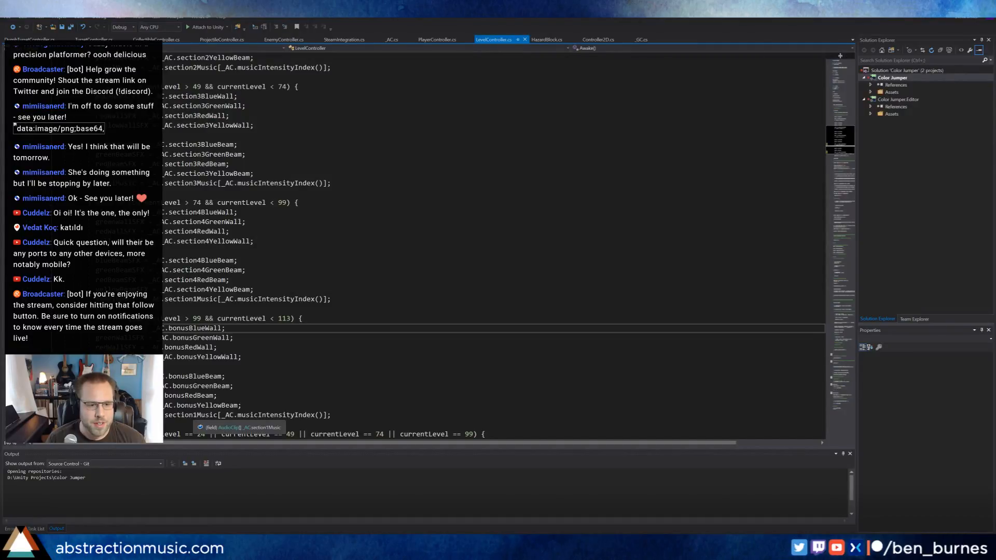
{"action": "scroll", "coordinate": [493, 244], "scroll_direction": "down", "scroll_amount": 6}
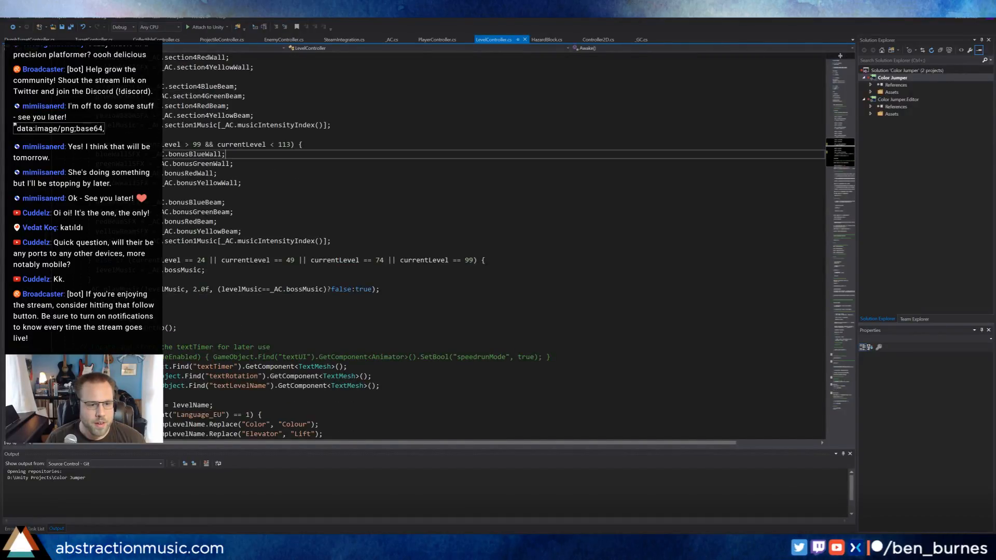
{"action": "left_click", "coordinate": [197, 241]}
{"action": "key", "text": "ctrl+shift+Left"}
{"action": "type", "text": "bonus"}
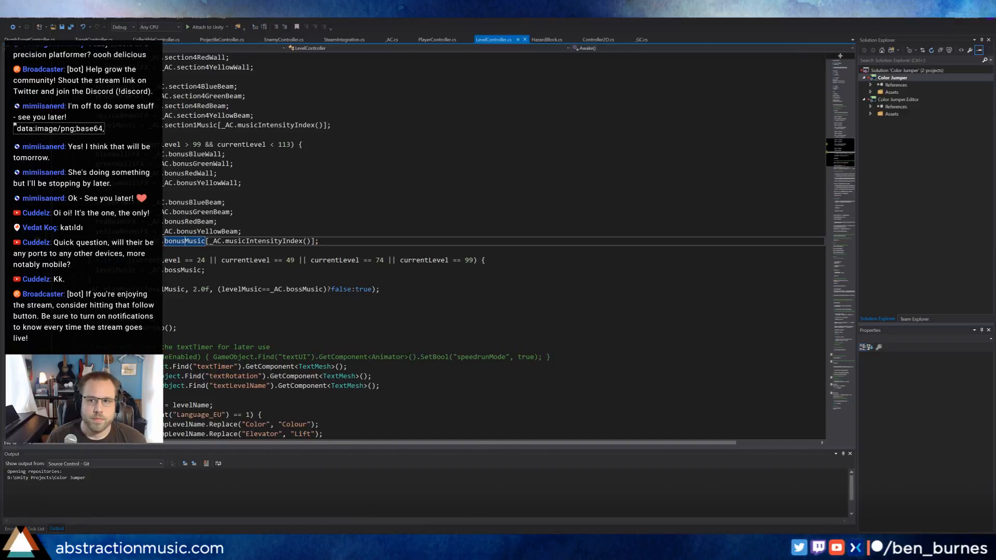
Minimise Ableton Live, open Audacity and load the exported MUSIC_bonus WAV file into it.
{"action": "key", "text": "alt+Tab"}
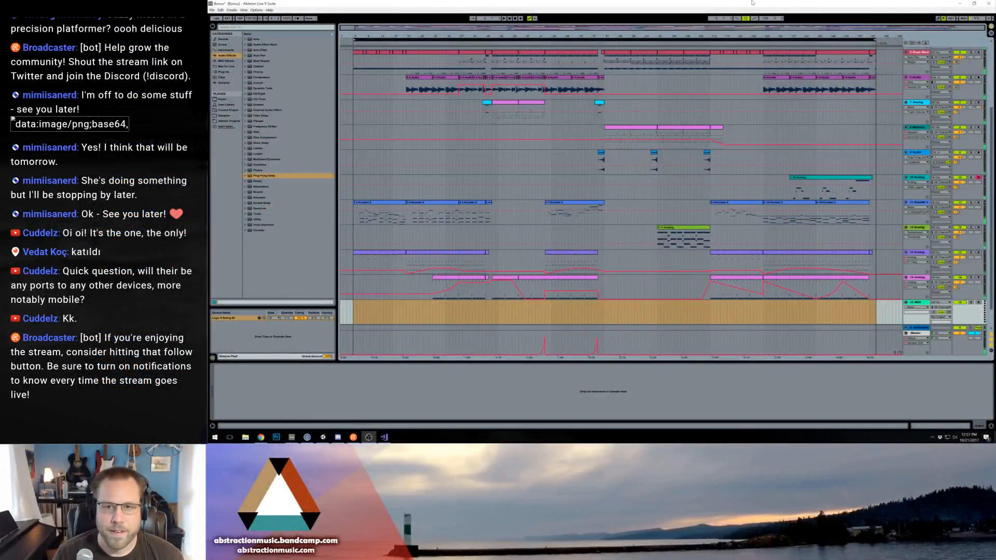
{"action": "left_click", "coordinate": [960, 3]}
{"action": "left_click", "coordinate": [214, 437]}
{"action": "left_click", "coordinate": [419, 282]}
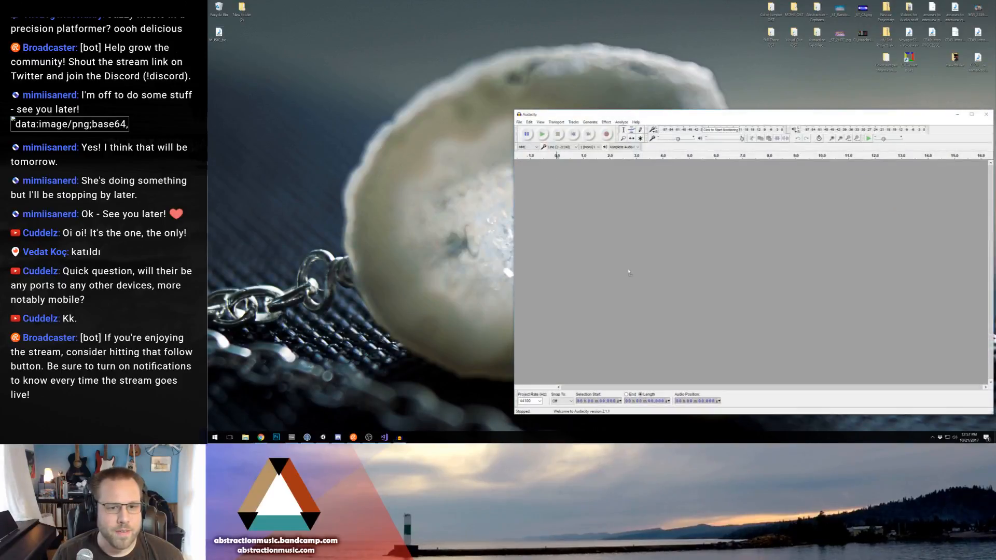
{"action": "left_click_drag", "start_coordinate": [546, 265], "coordinate": [551, 265]}
{"action": "left_click_drag", "start_coordinate": [884, 115], "coordinate": [749, 111]}
{"action": "left_click", "coordinate": [385, 118]}
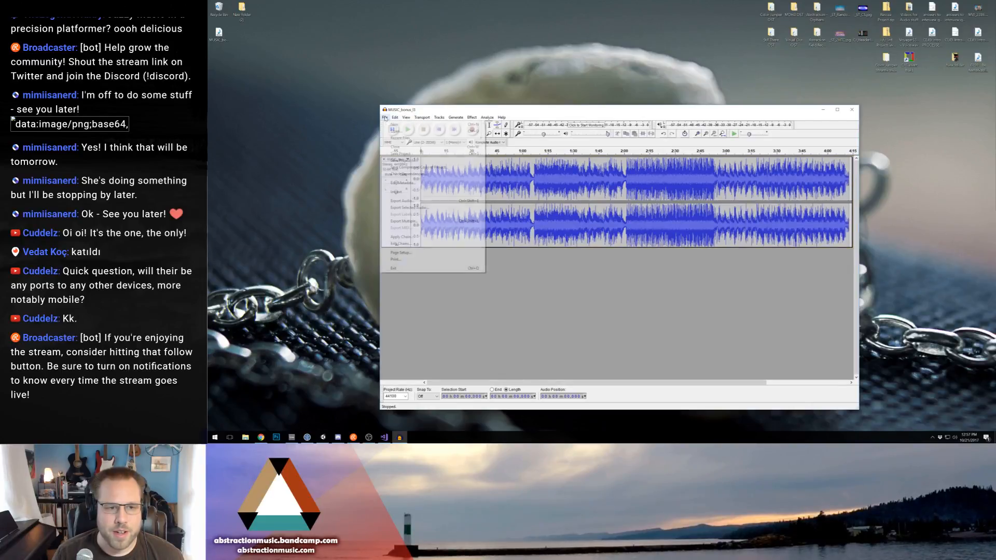
{"action": "left_click", "coordinate": [410, 206]}
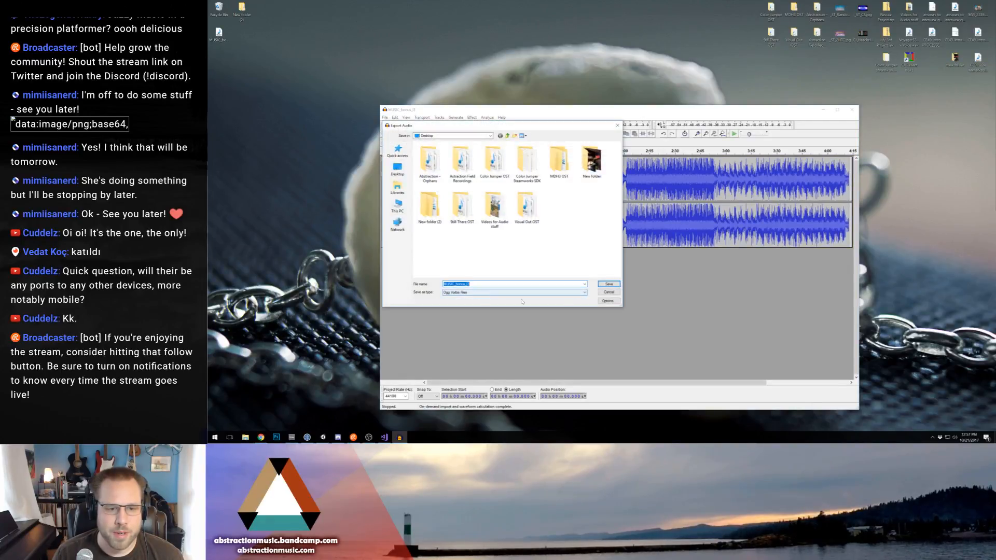
{"action": "left_click", "coordinate": [615, 294]}
Play the end of the track, and export it to the Desktop as an Ogg Vorbis file with the existing metadata.
{"action": "left_click", "coordinate": [840, 151]}
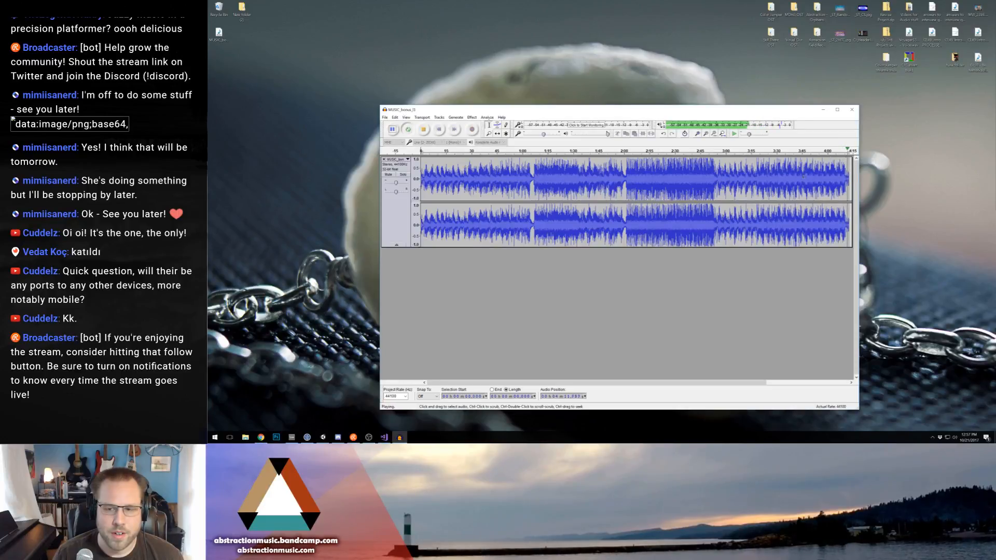
{"action": "left_click", "coordinate": [385, 117]}
{"action": "left_click", "coordinate": [408, 204]}
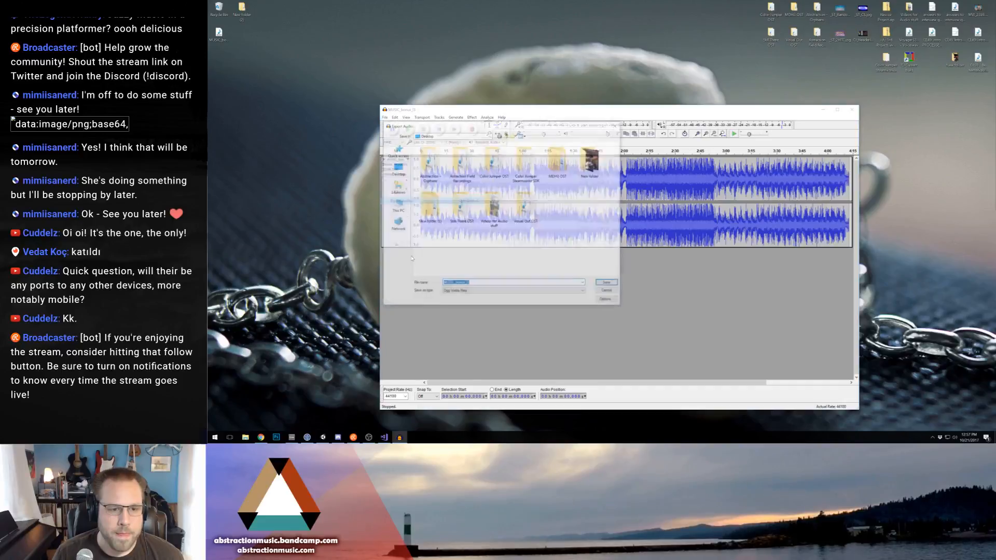
{"action": "left_click", "coordinate": [601, 285]}
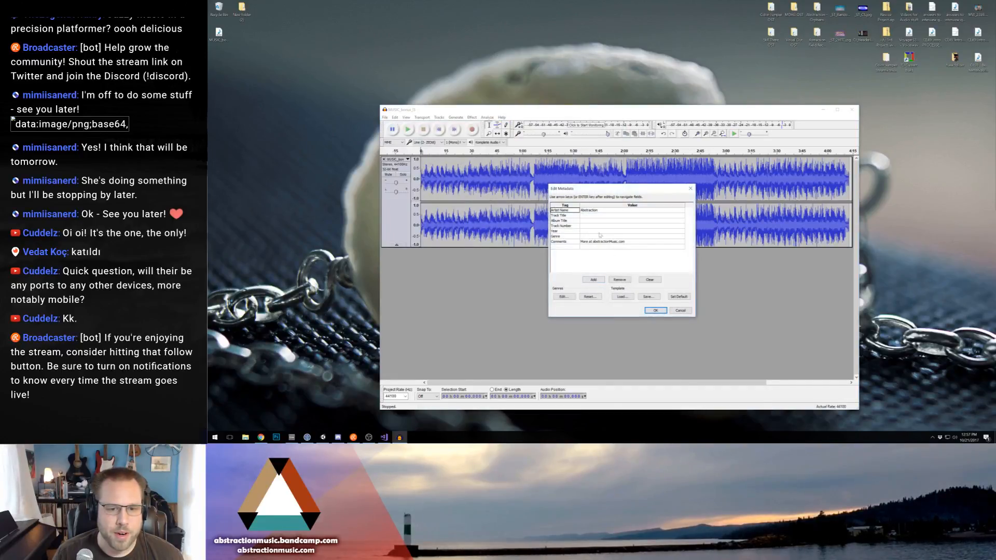
{"action": "left_click", "coordinate": [656, 310]}
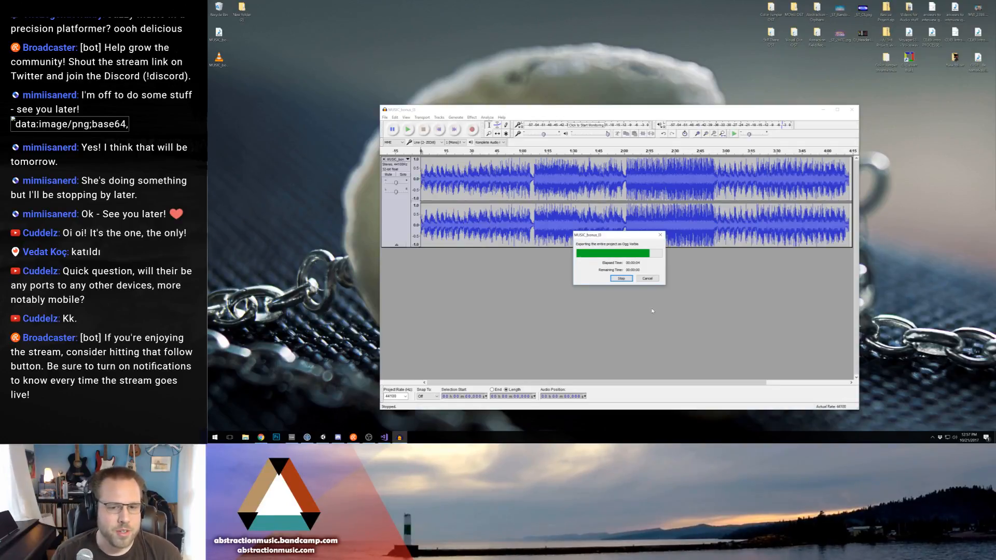
Close the audio track and exit Audacity, returning to the Unity project.
{"action": "left_click", "coordinate": [384, 160]}
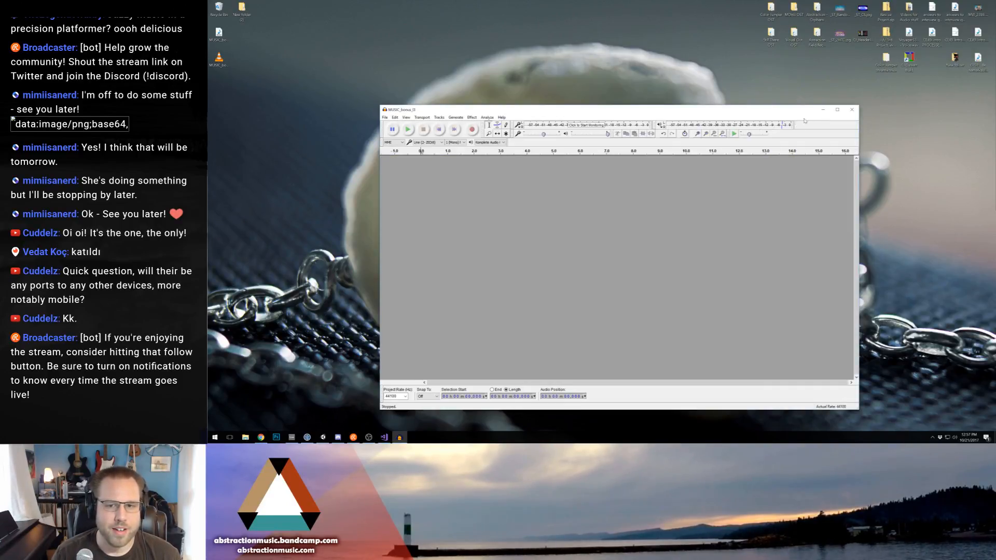
{"action": "left_click", "coordinate": [852, 110]}
{"action": "left_click", "coordinate": [605, 250]}
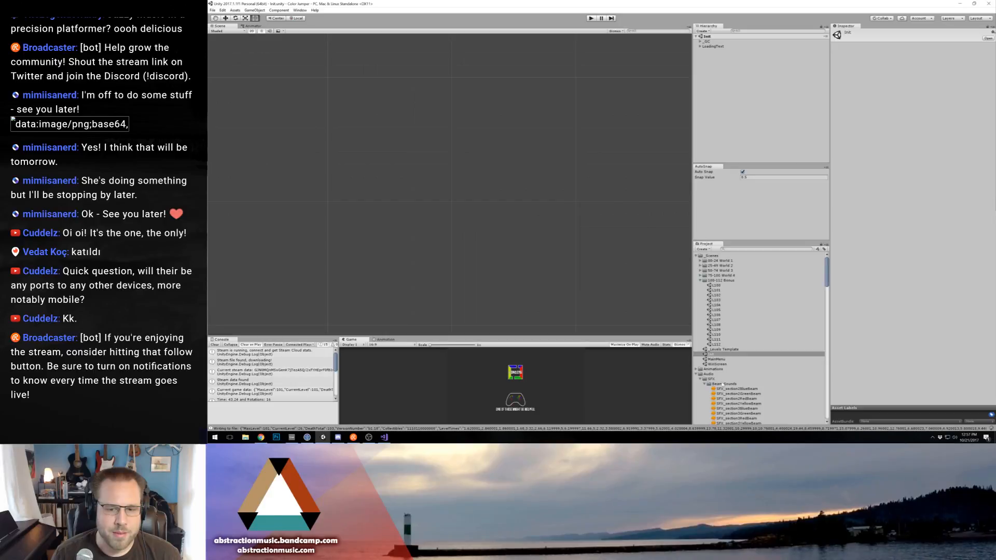
Show the project's Audio assets folder in File Explorer and copy the MUSIC_bonus Ogg file from the Desktop into it.
{"action": "right_click", "coordinate": [708, 378]}
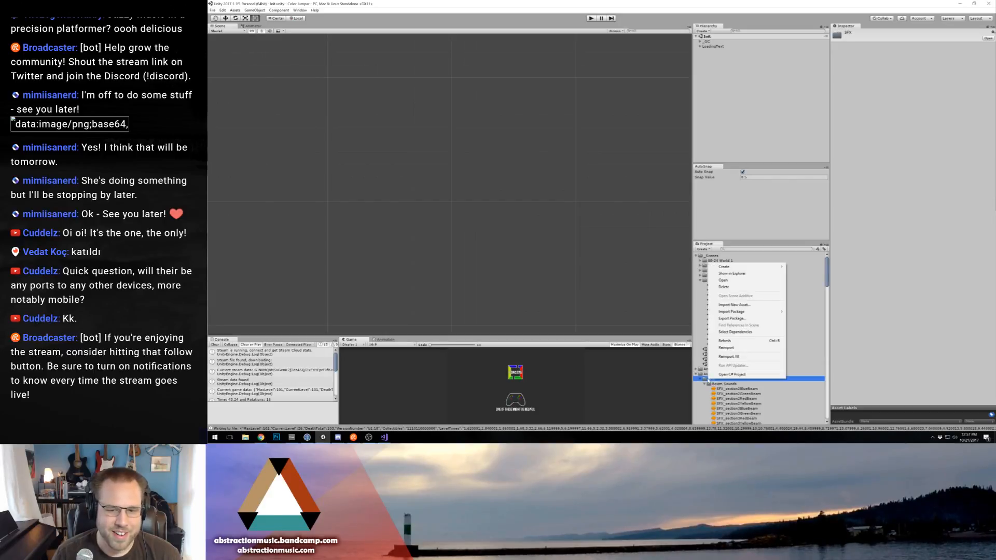
{"action": "left_click", "coordinate": [731, 273]}
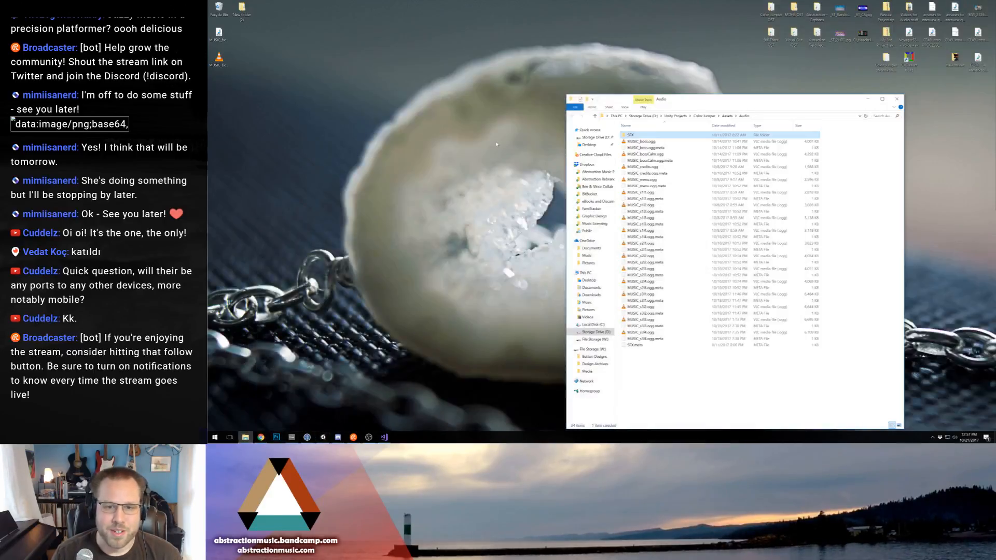
{"action": "left_click", "coordinate": [223, 59]}
{"action": "left_click_drag", "start_coordinate": [223, 59], "coordinate": [670, 350]}
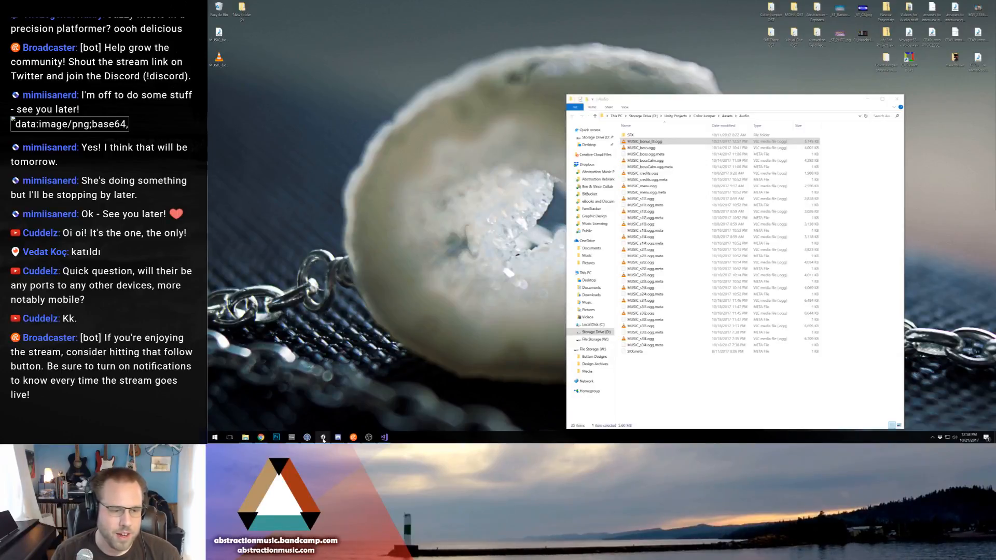
Switch back to Unity and enable Load In Background in the MUSIC_bonus clip's import settings, using MUSIC_boss as the reference.
{"action": "left_click", "coordinate": [323, 439]}
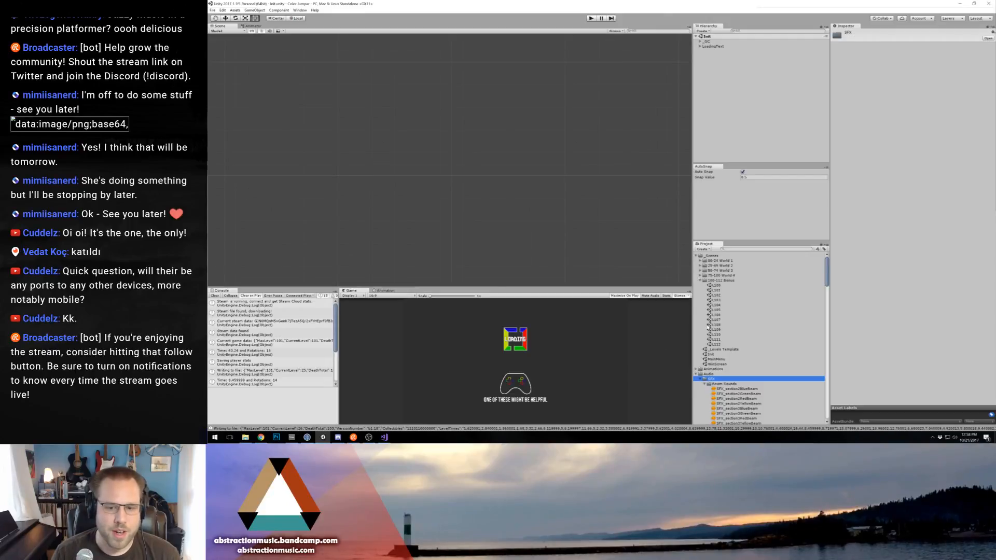
{"action": "left_click", "coordinate": [704, 41]}
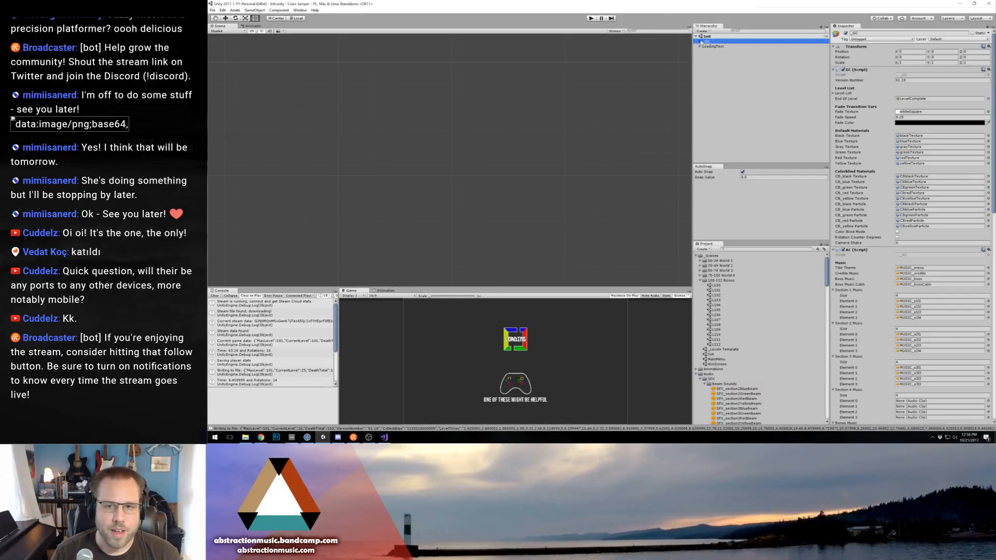
{"action": "scroll", "coordinate": [878, 169], "scroll_direction": "down", "scroll_amount": 8}
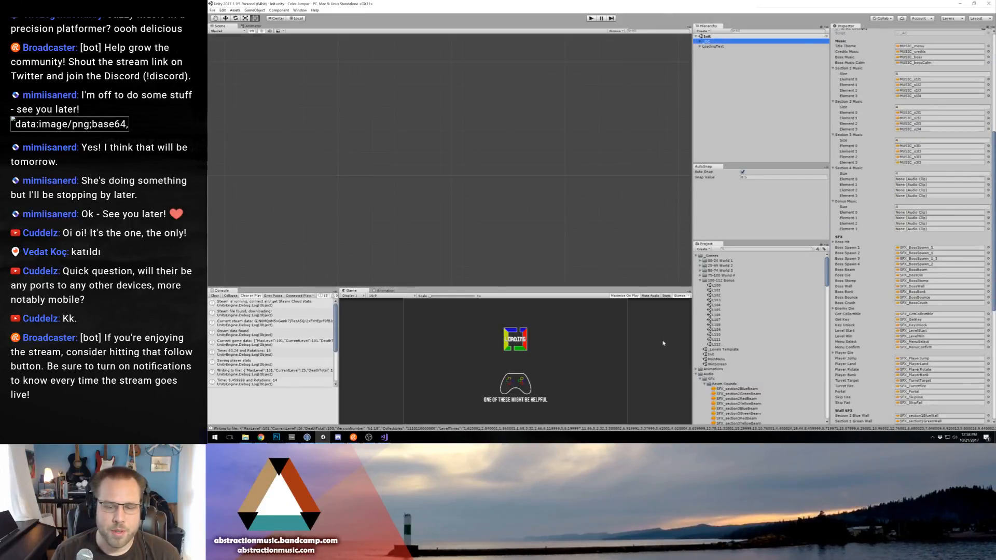
{"action": "scroll", "coordinate": [742, 405], "scroll_direction": "down", "scroll_amount": 6}
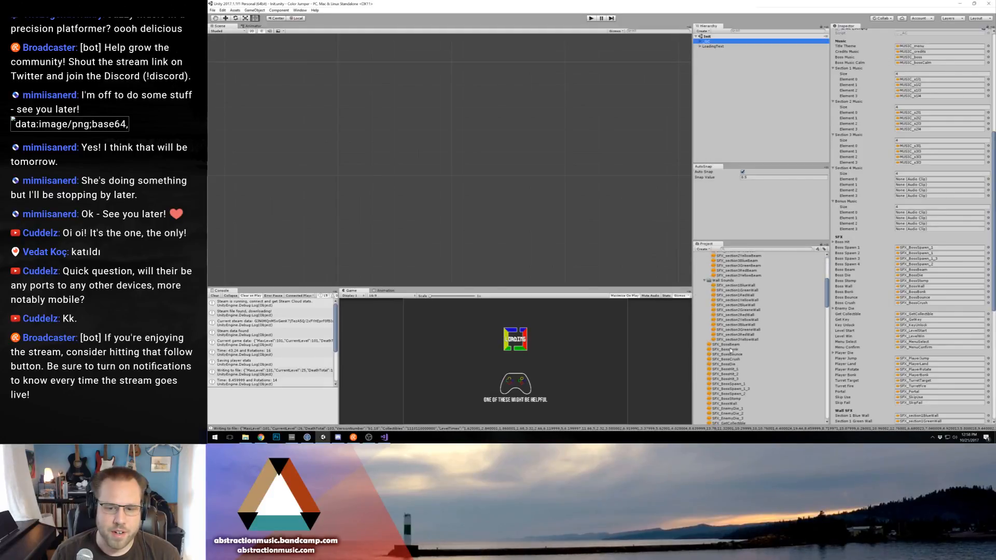
{"action": "scroll", "coordinate": [731, 327], "scroll_direction": "up", "scroll_amount": 2}
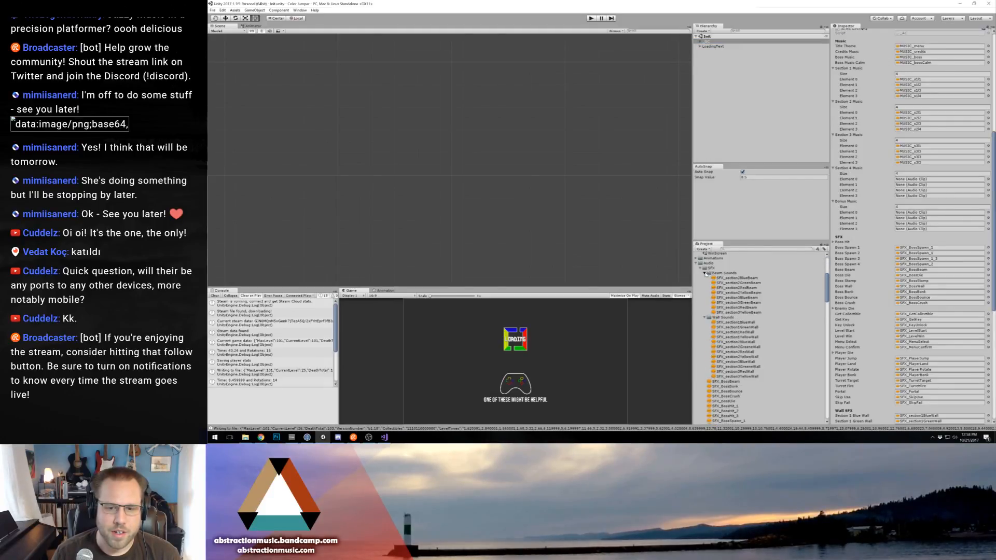
{"action": "left_click", "coordinate": [701, 268]}
{"action": "left_click", "coordinate": [716, 274]}
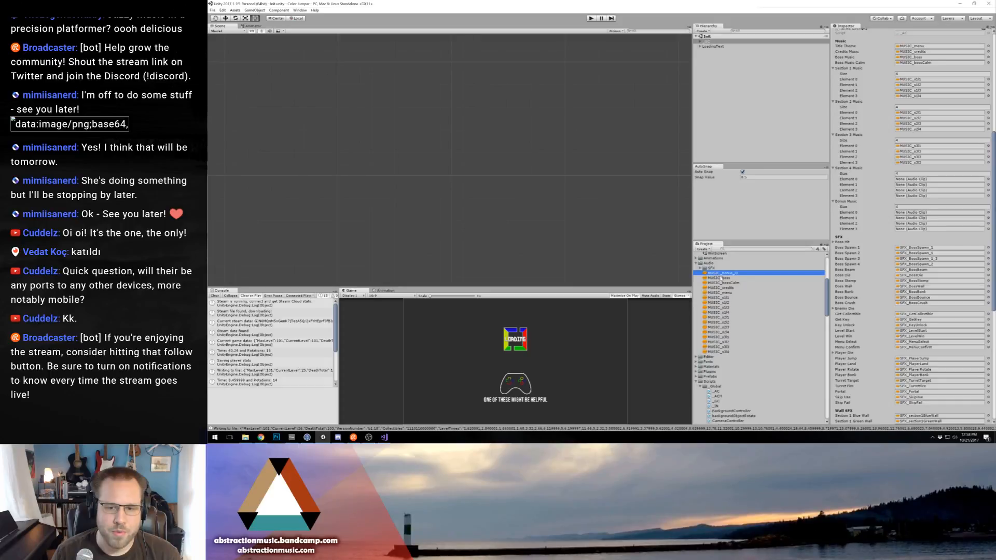
{"action": "left_click", "coordinate": [722, 279]}
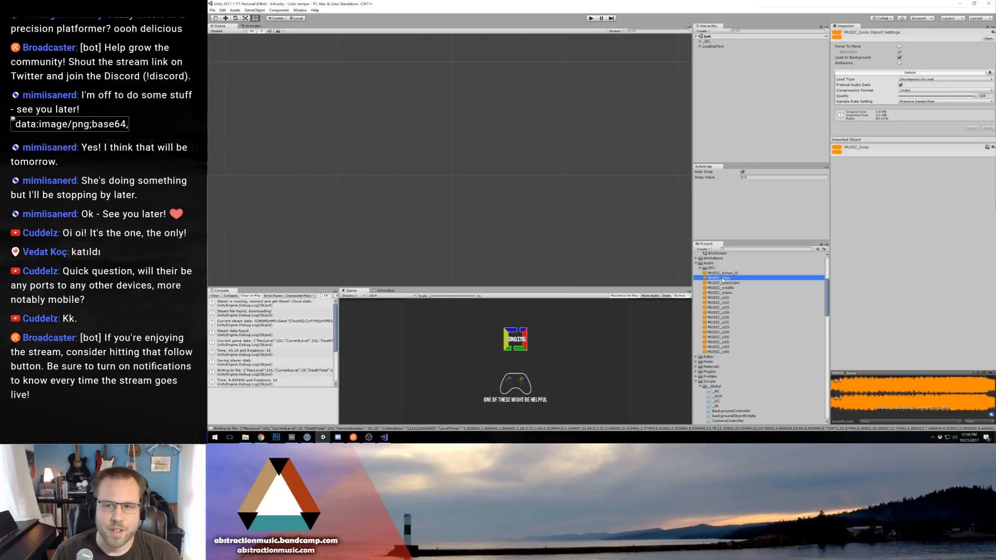
{"action": "left_click", "coordinate": [722, 273]}
{"action": "left_click", "coordinate": [900, 57]}
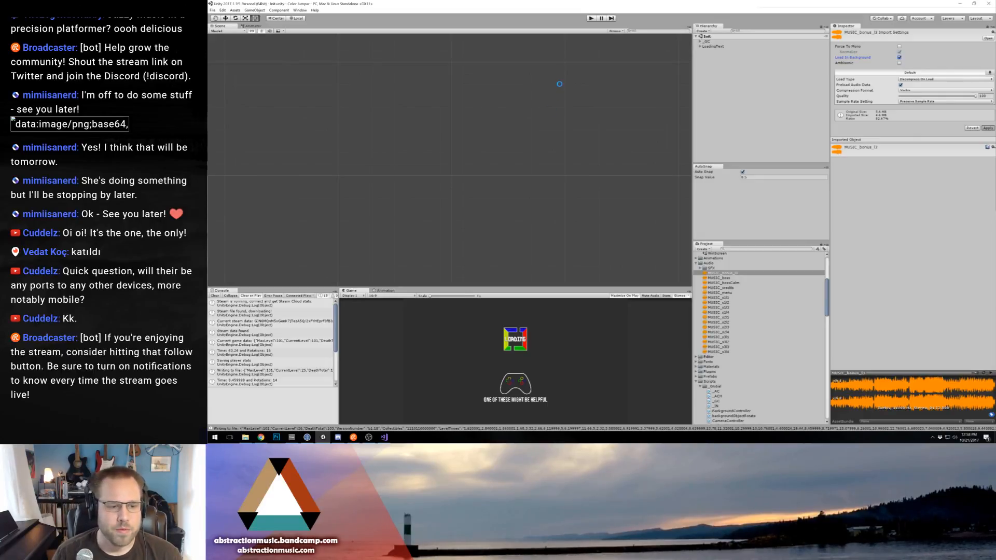
Run the game, start a level from the level selection to test it, and stop play mode.
{"action": "left_click", "coordinate": [591, 19]}
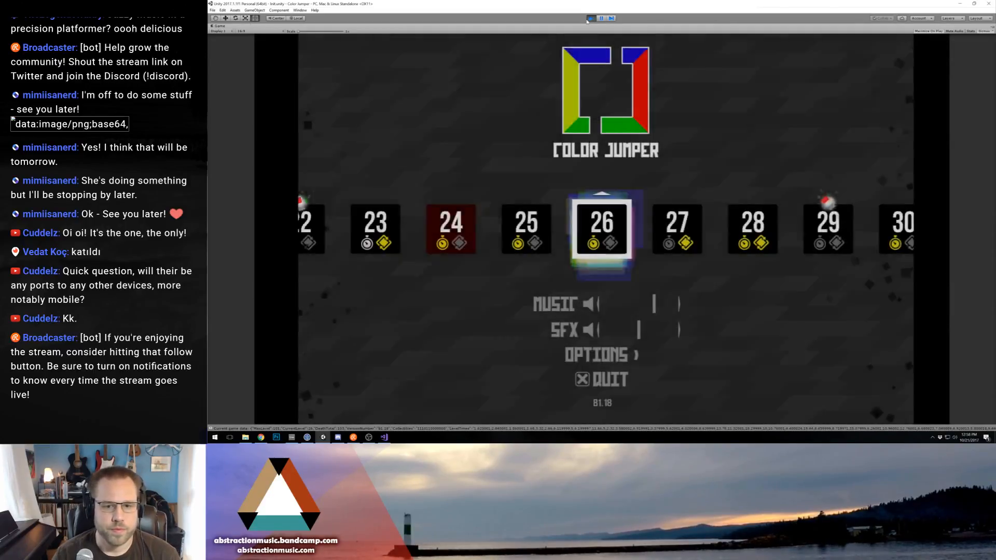
{"action": "key", "text": "Right"}
{"action": "key", "text": "Return"}
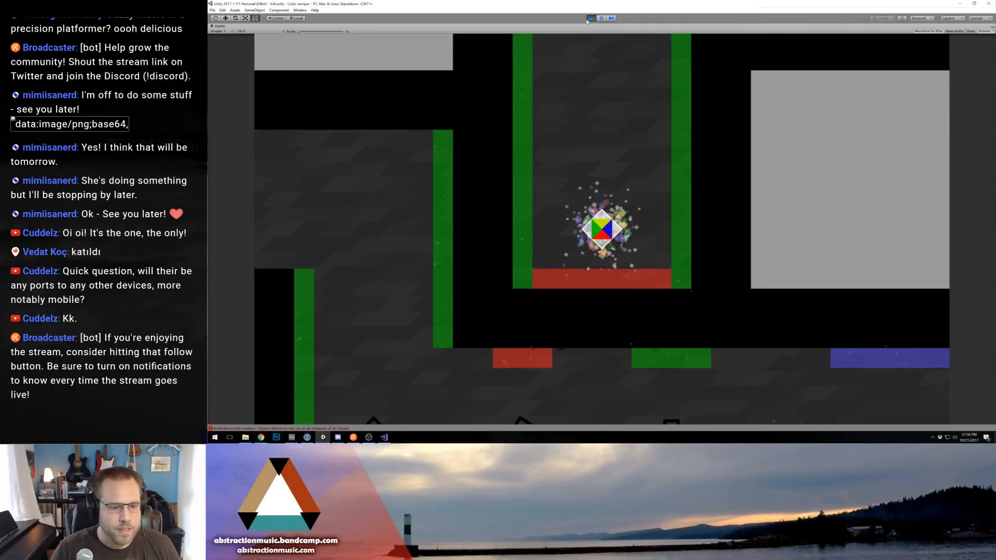
{"action": "left_click", "coordinate": [591, 18]}
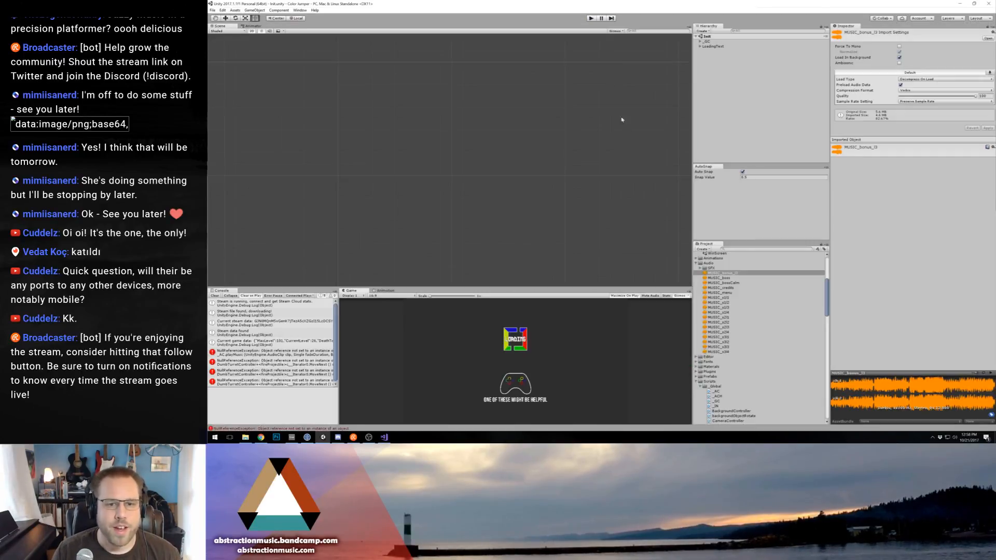
Assign the MUSIC_bonus clip to all four Bonus Music elements in the AC script of the _GC object.
{"action": "left_click", "coordinate": [709, 41]}
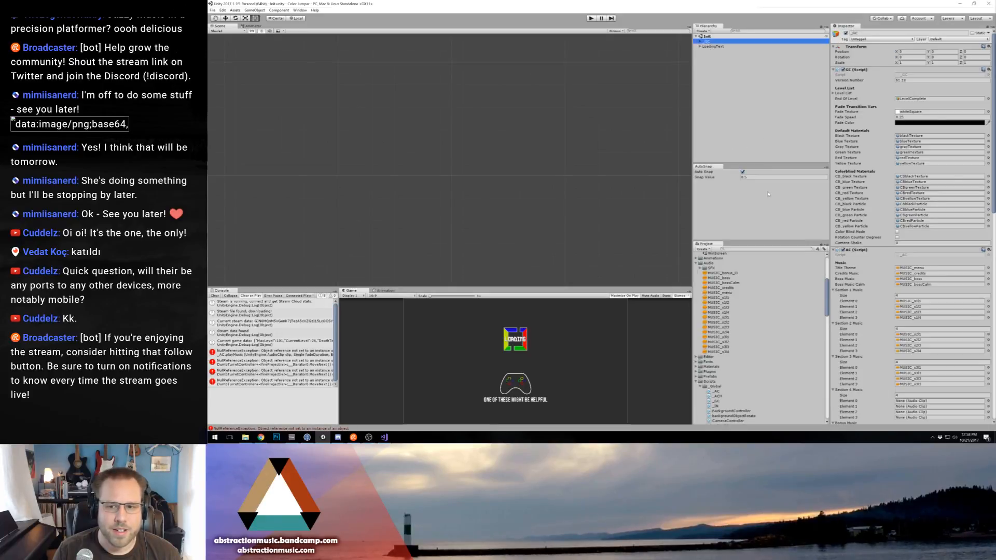
{"action": "scroll", "coordinate": [924, 306], "scroll_direction": "down", "scroll_amount": 8}
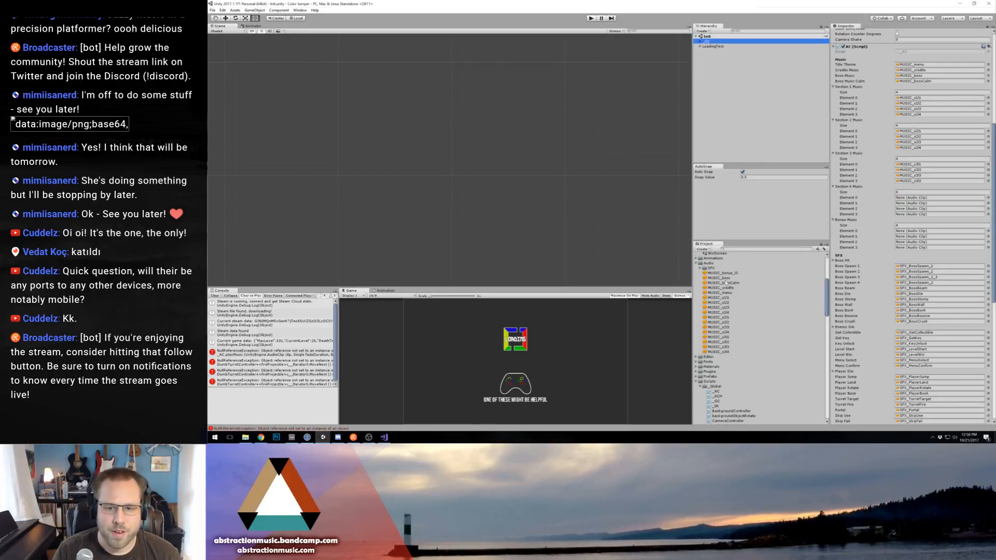
{"action": "left_click_drag", "start_coordinate": [721, 274], "coordinate": [909, 242]}
{"action": "left_click", "coordinate": [909, 237]}
{"action": "left_click_drag", "start_coordinate": [862, 263], "coordinate": [913, 247]}
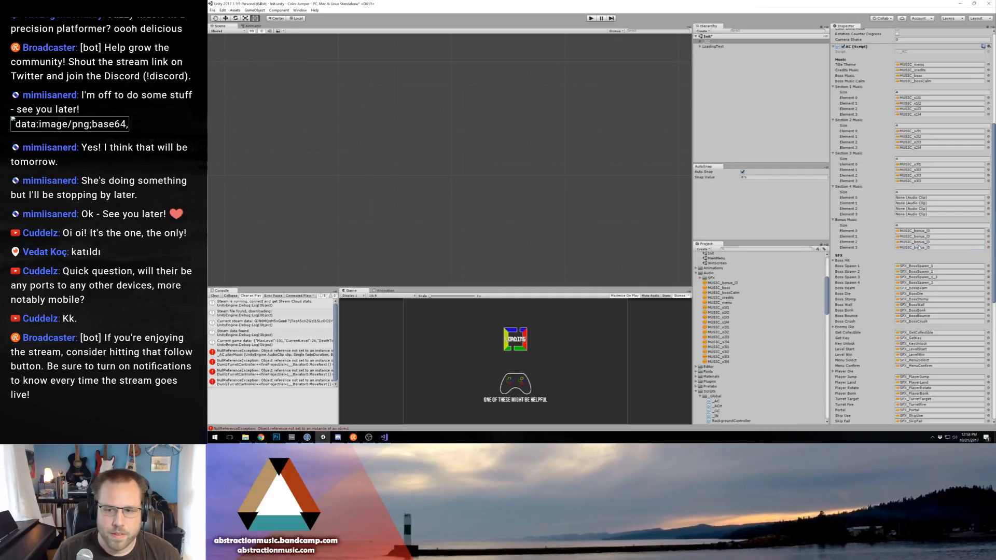
Run the game in play mode with the Game view maximized and start a bonus level from the level selection.
{"action": "left_click", "coordinate": [591, 18]}
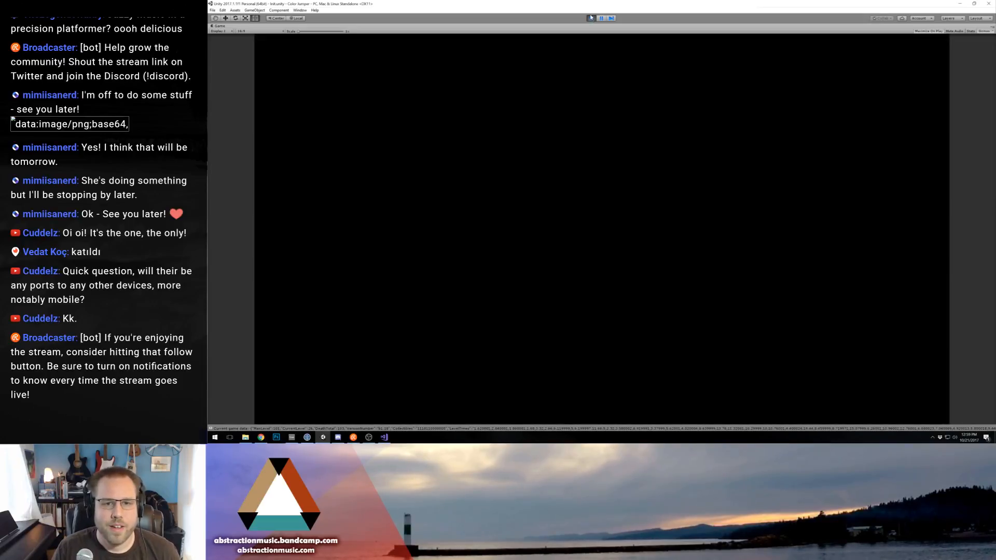
{"action": "key", "text": "shift+space"}
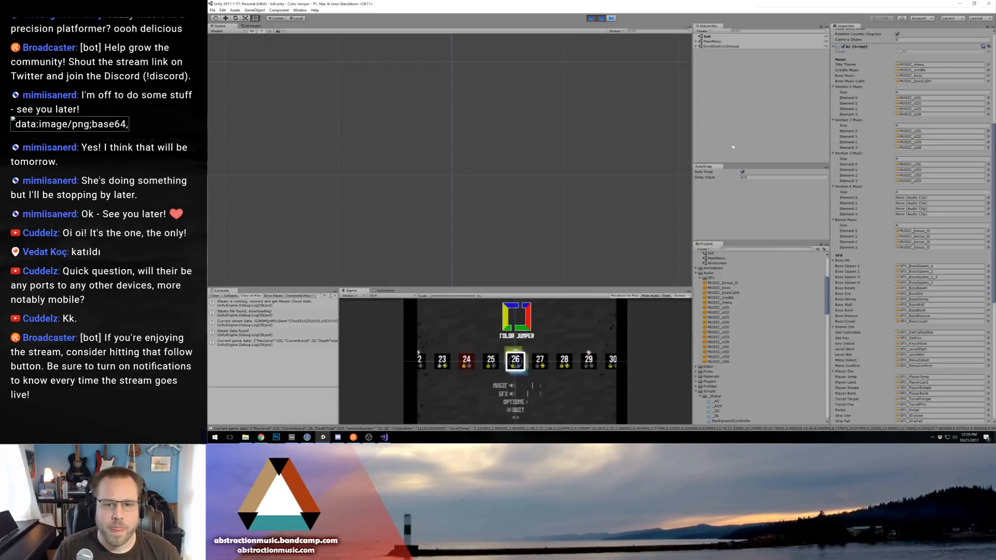
{"action": "left_click", "coordinate": [683, 98]}
{"action": "left_click_drag", "start_coordinate": [595, 115], "coordinate": [625, 274]}
{"action": "scroll", "coordinate": [625, 273], "scroll_direction": "down", "scroll_amount": 8}
{"action": "left_click_drag", "start_coordinate": [604, 191], "coordinate": [606, 230]}
{"action": "key", "text": "shift+space"}
{"action": "key", "text": "End"}
{"action": "key", "text": "space"}
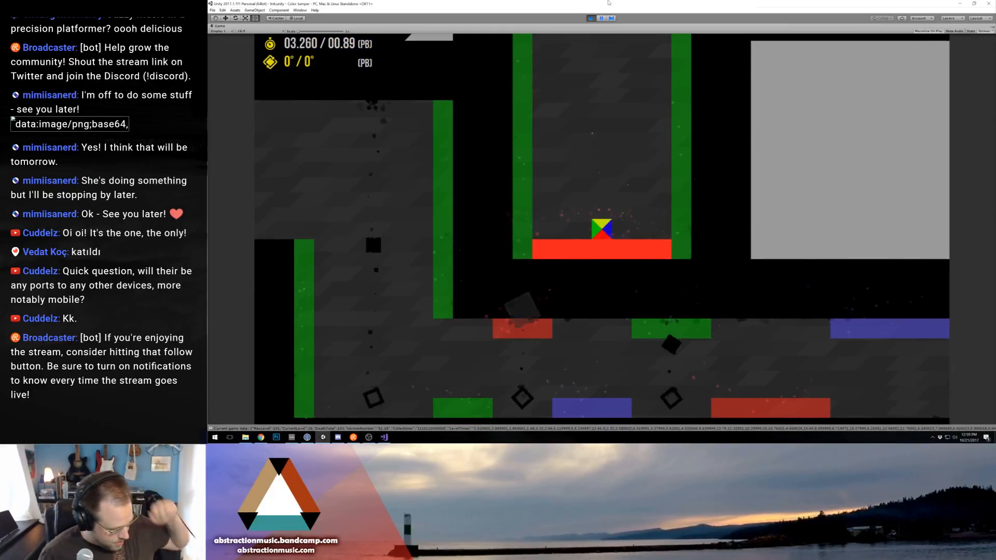
Restart the level and playtest it with the bonus music, steering the cube past the lasers and colored platforms and retrying after each death.
{"action": "key", "text": "r"}
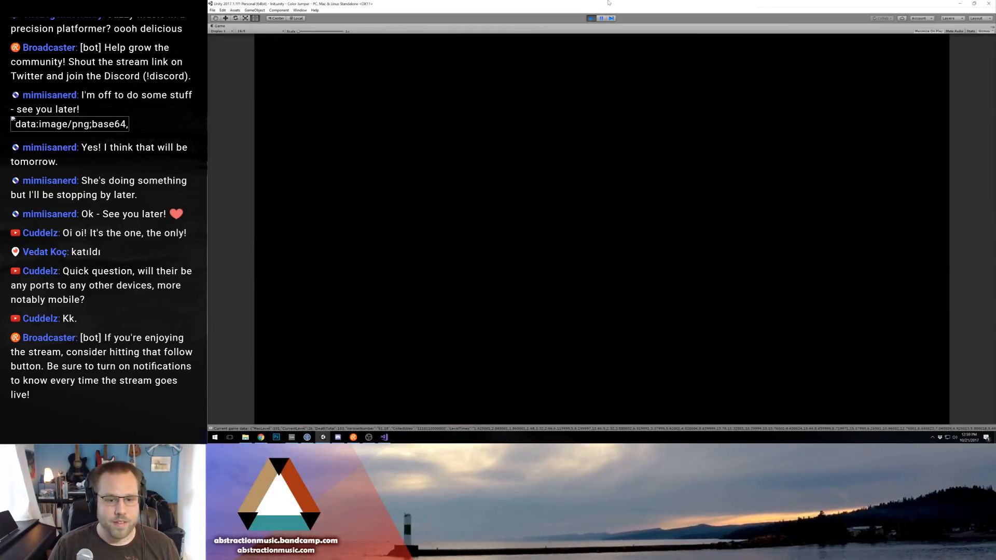
{"action": "key", "text": "space"}
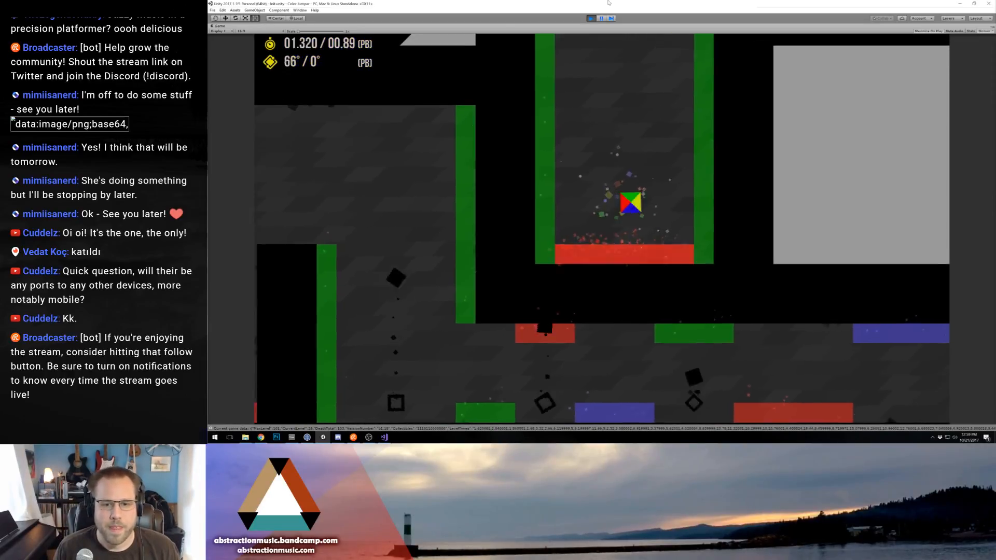
{"action": "key", "text": "Right"}
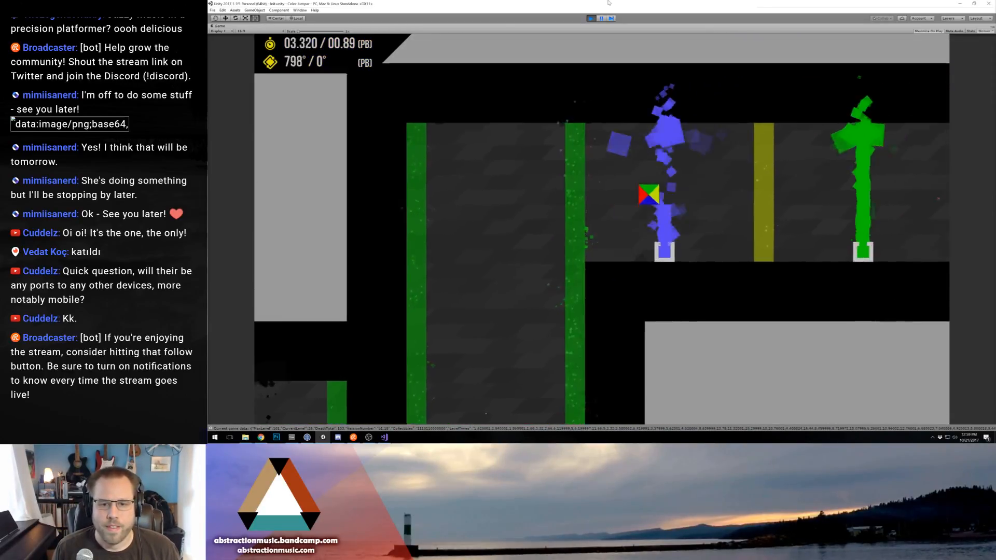
{"action": "key", "text": "Right"}
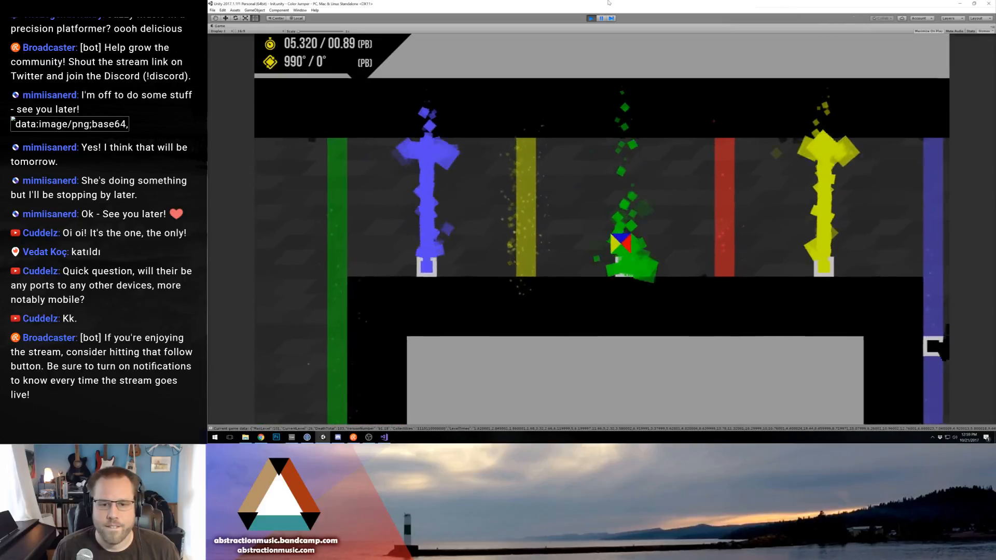
{"action": "key", "text": "Right"}
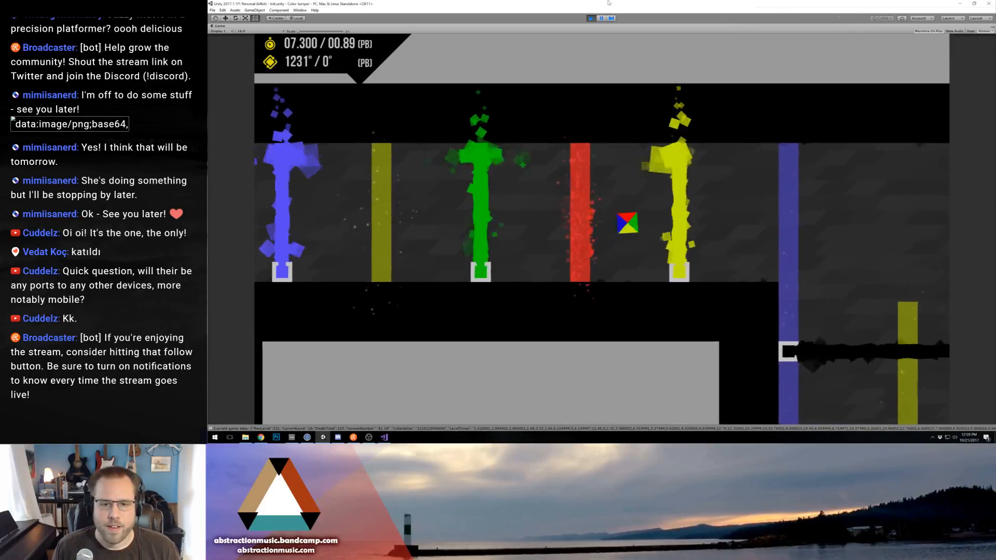
{"action": "key", "text": "Right"}
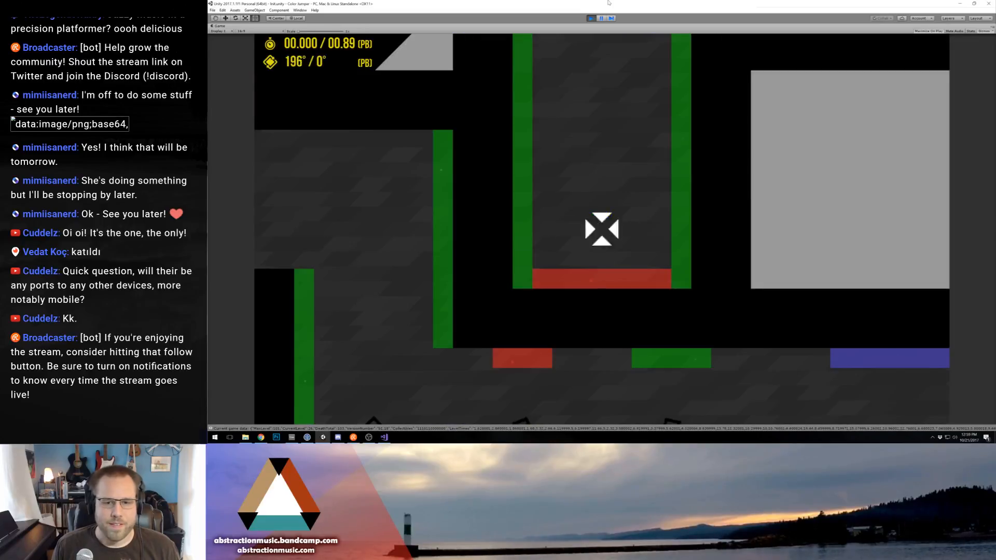
{"action": "key", "text": "Right"}
{"action": "key", "text": "Right"}
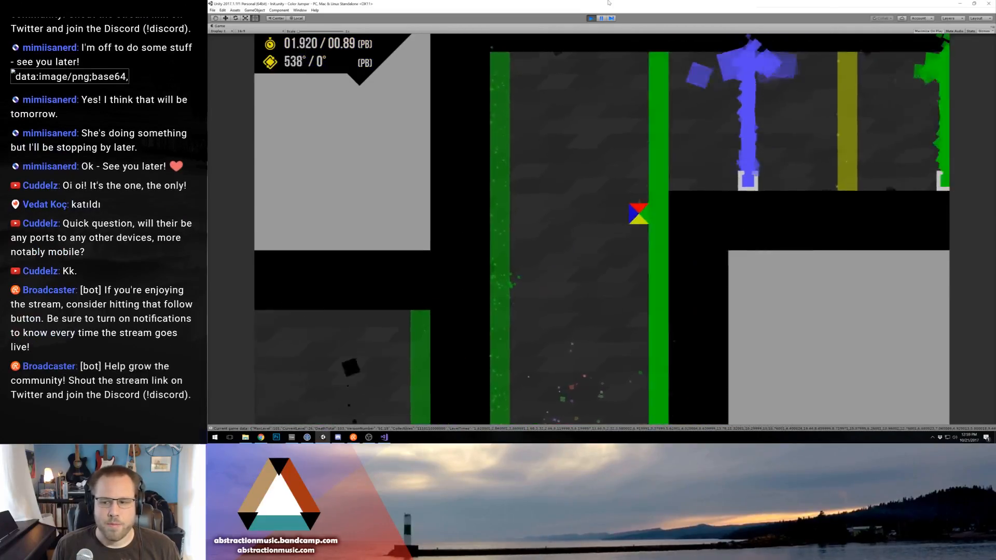
{"action": "key", "text": "Right"}
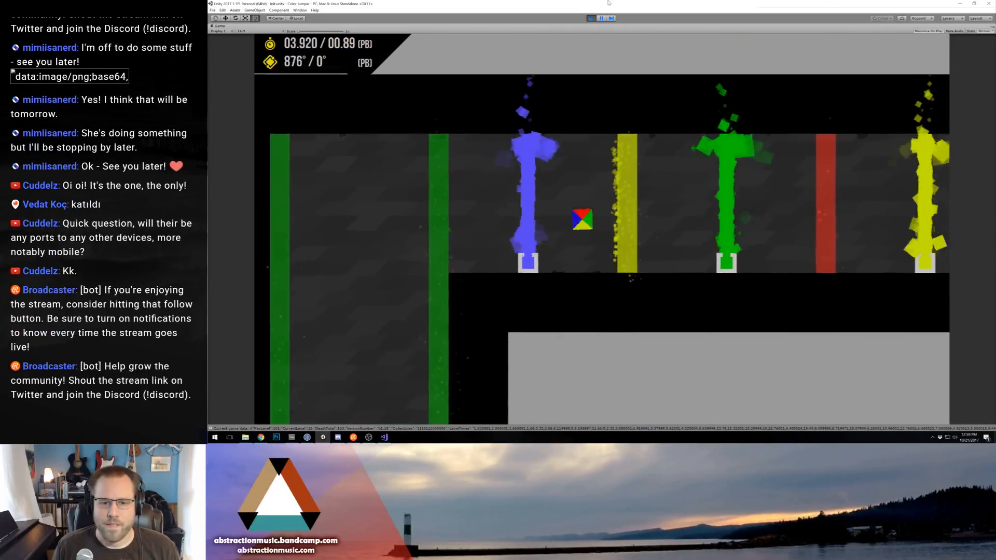
{"action": "key", "text": "Right"}
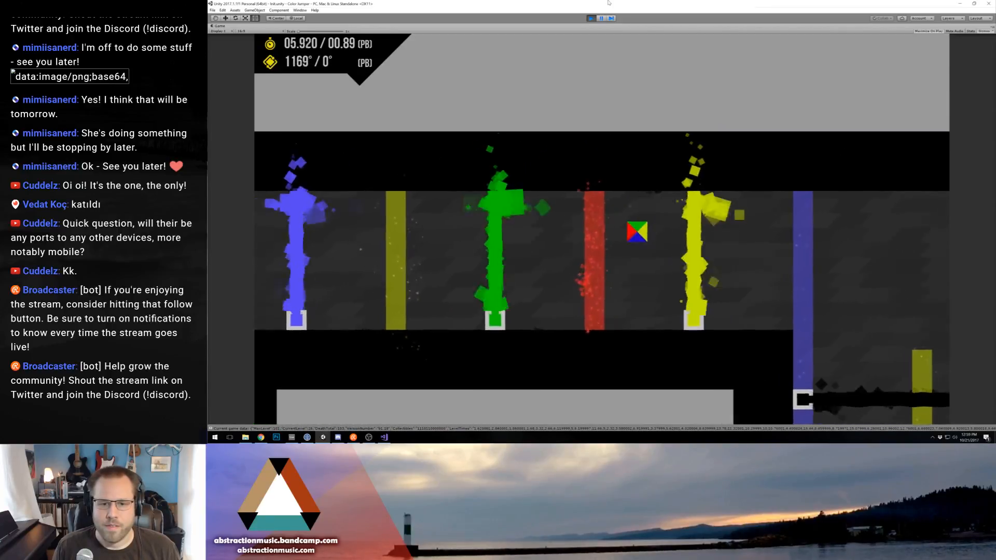
{"action": "key", "text": "Right"}
{"action": "key", "text": "space"}
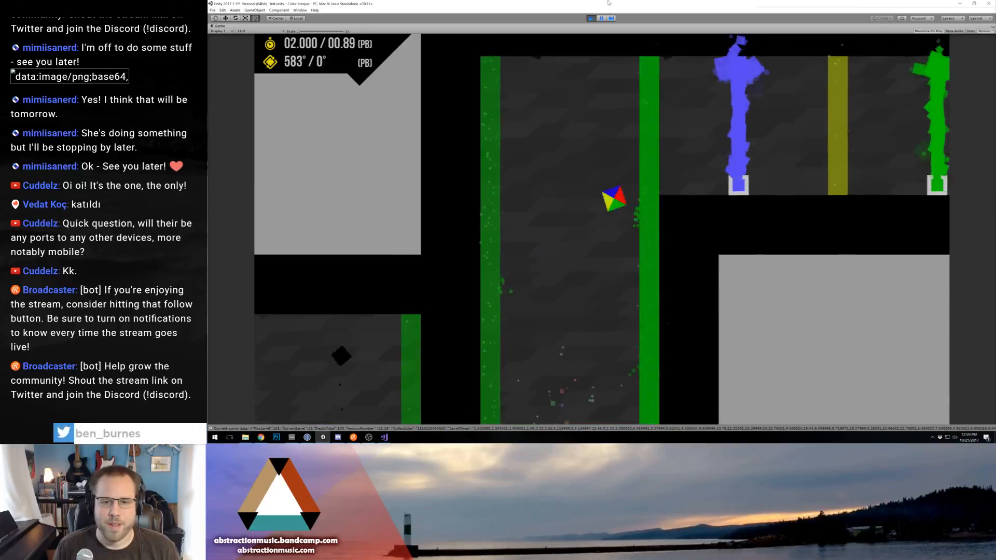
{"action": "key", "text": "space"}
{"action": "key", "text": "space"}
{"action": "key", "text": "space"}
{"action": "key", "text": "space"}
{"action": "key", "text": "space"}
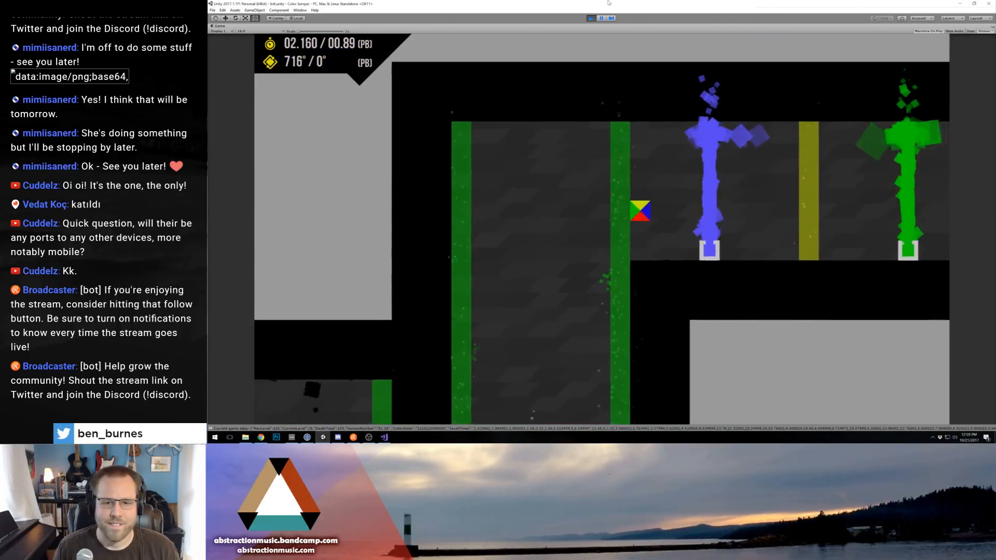
{"action": "key", "text": "space"}
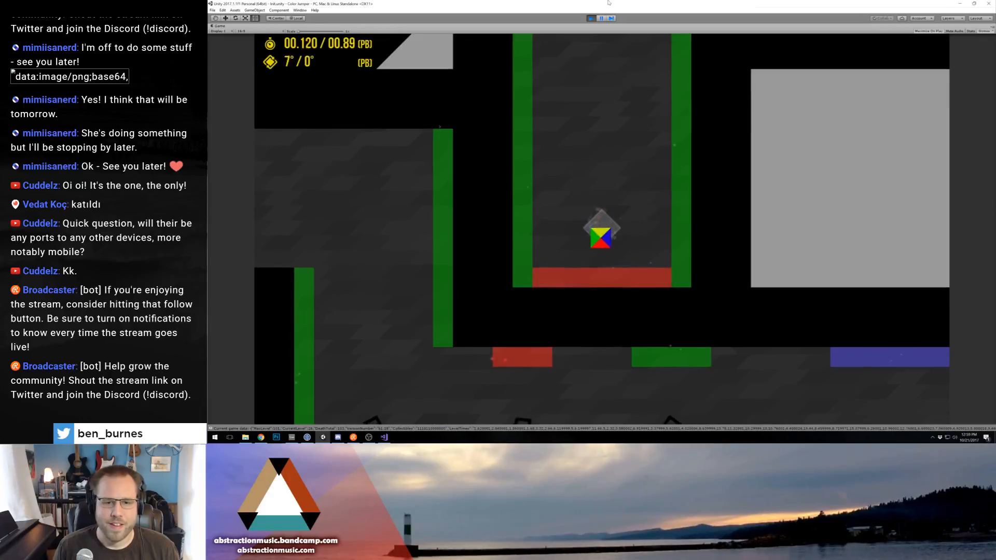
{"action": "key", "text": "space"}
{"action": "key", "text": "space"}
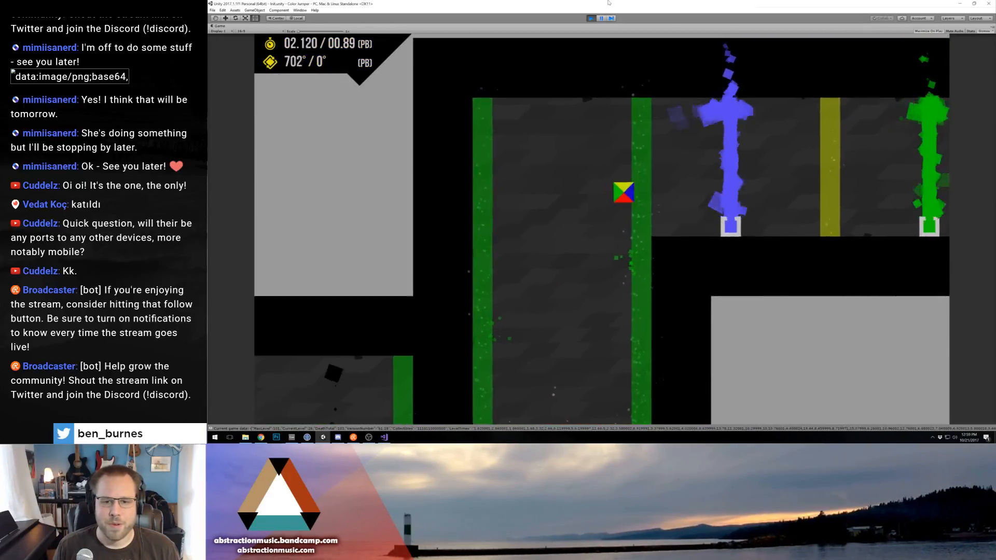
{"action": "key", "text": "space"}
{"action": "key", "text": "space"}
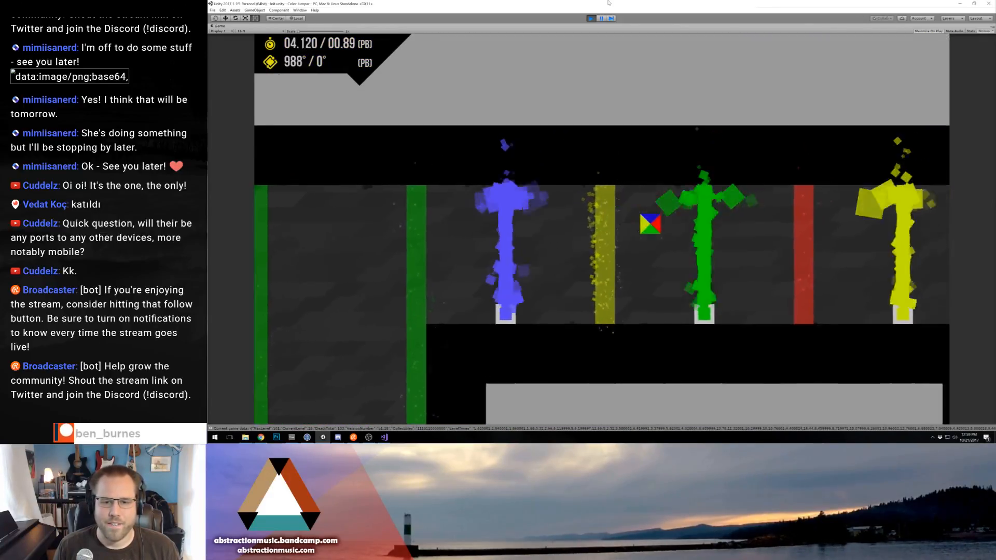
{"action": "key", "text": "space"}
{"action": "key", "text": "space"}
{"action": "key", "text": "space"}
{"action": "key", "text": "space"}
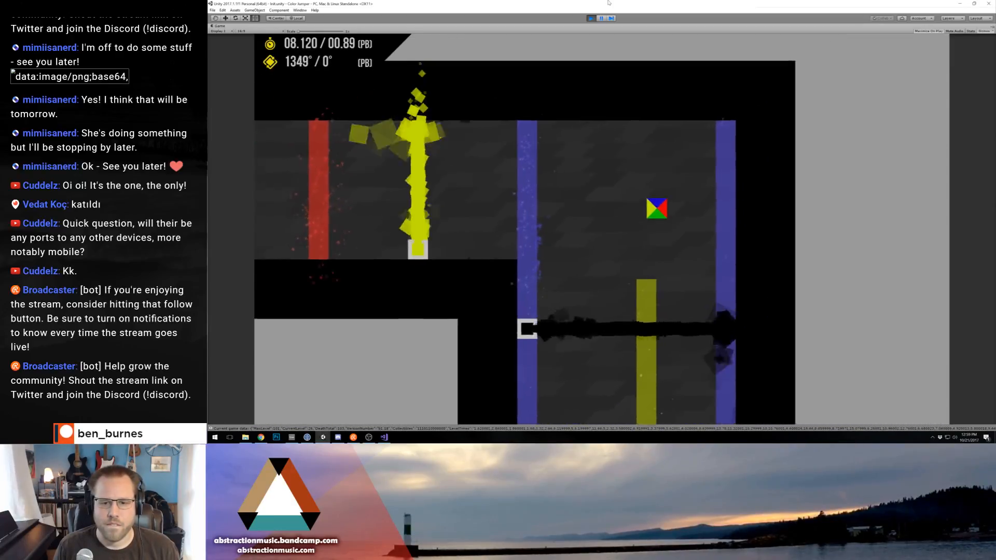
{"action": "key", "text": "space"}
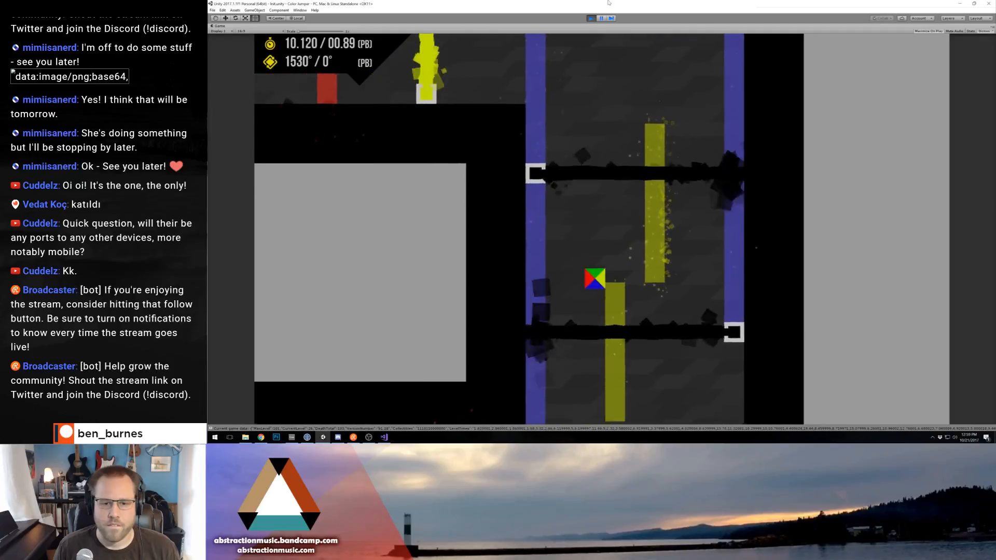
{"action": "key", "text": "space"}
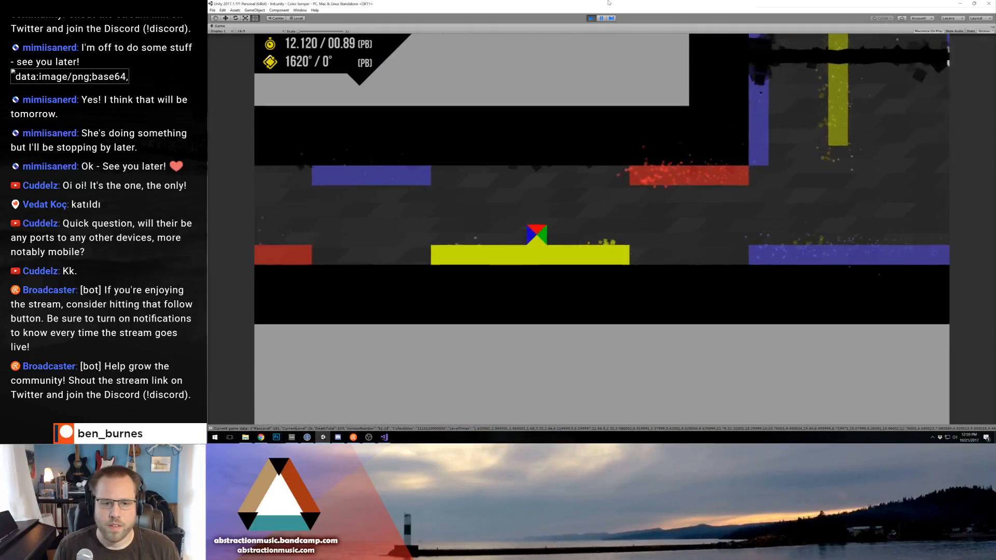
{"action": "key", "text": "space"}
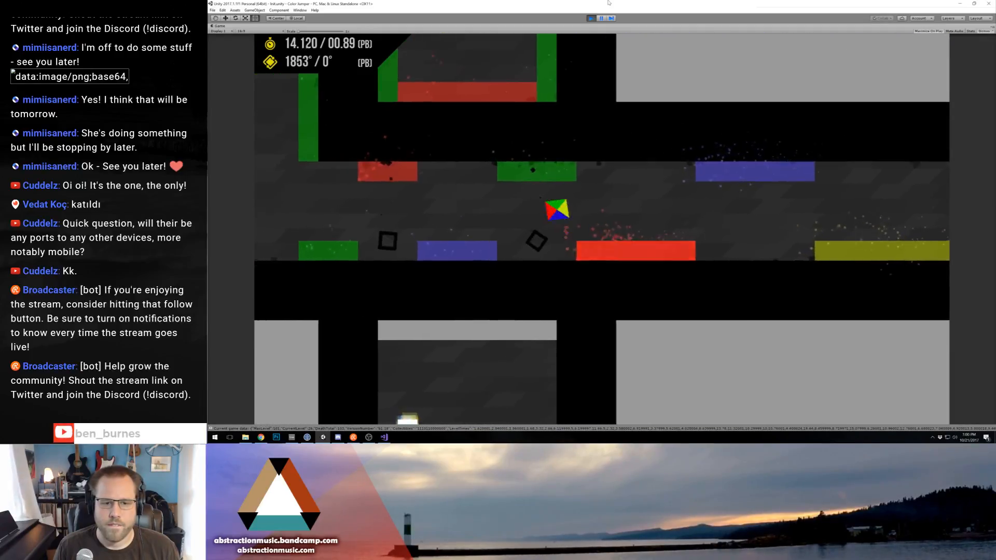
{"action": "key", "text": "space"}
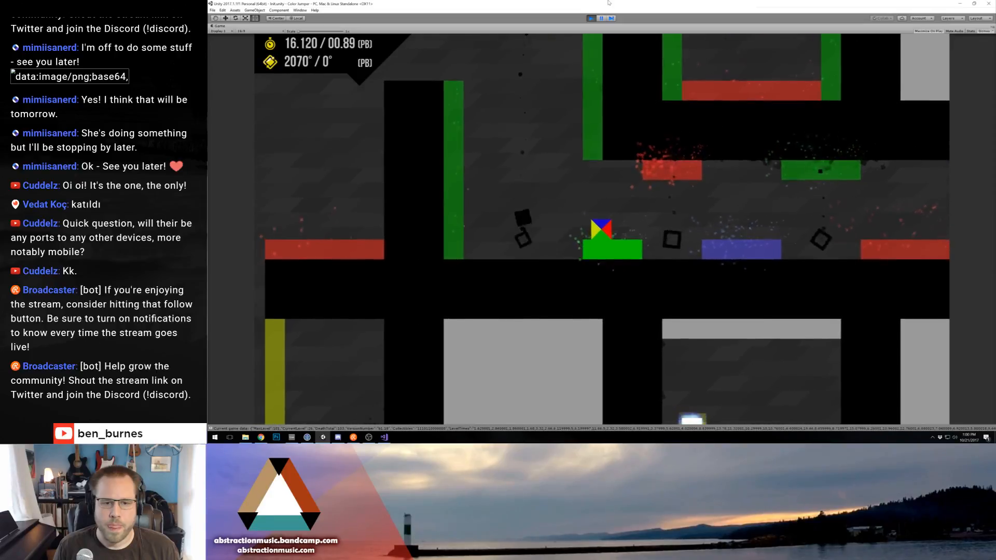
{"action": "key", "text": "space"}
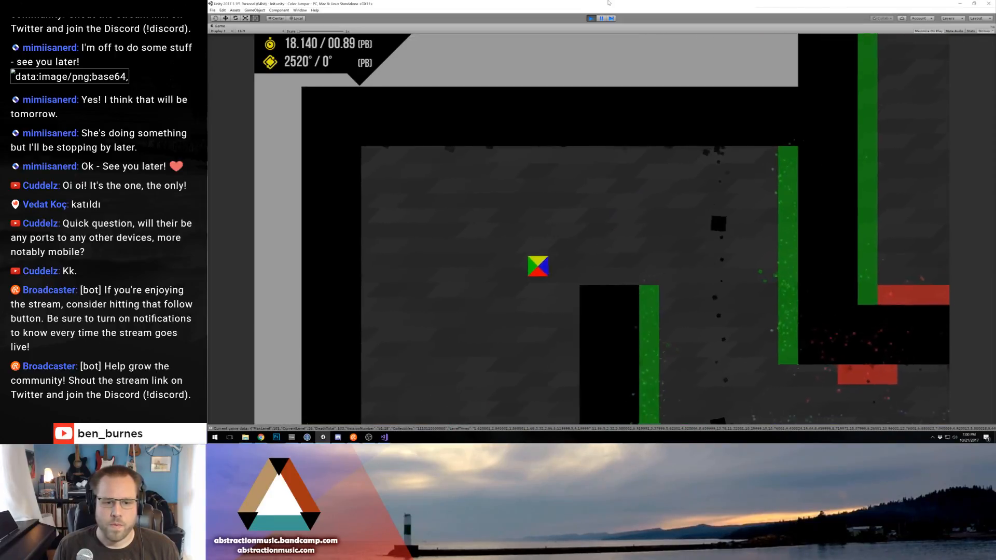
{"action": "key", "text": "space"}
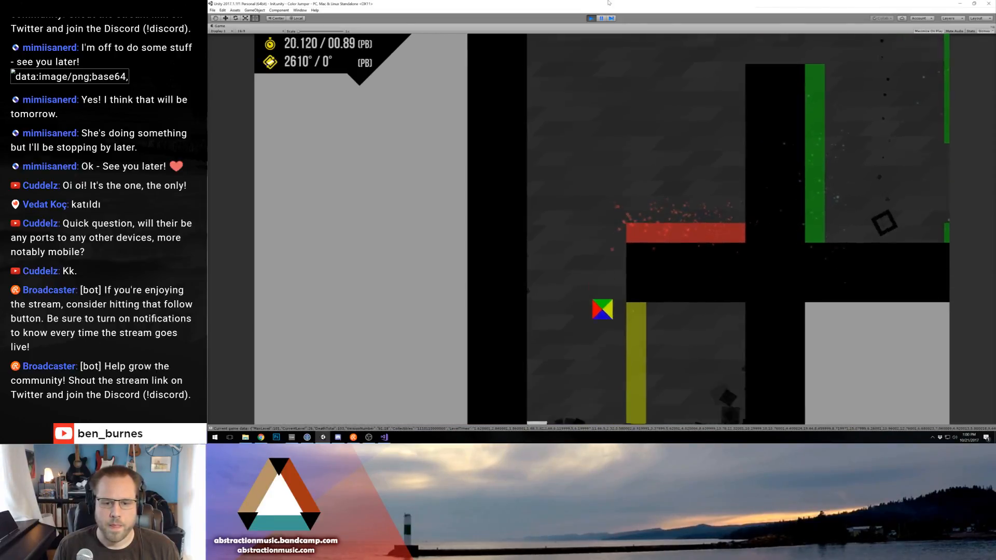
{"action": "key", "text": "space"}
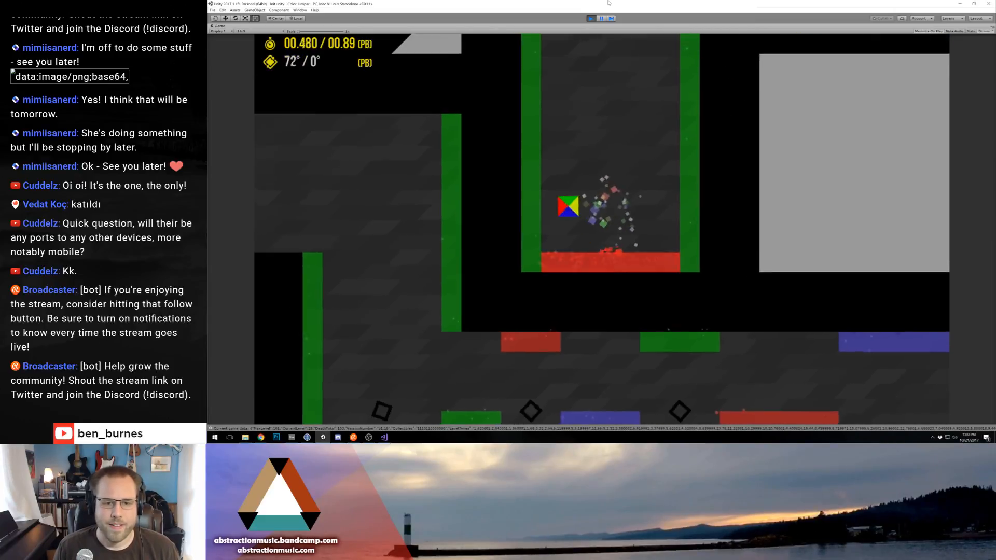
{"action": "key", "text": "space"}
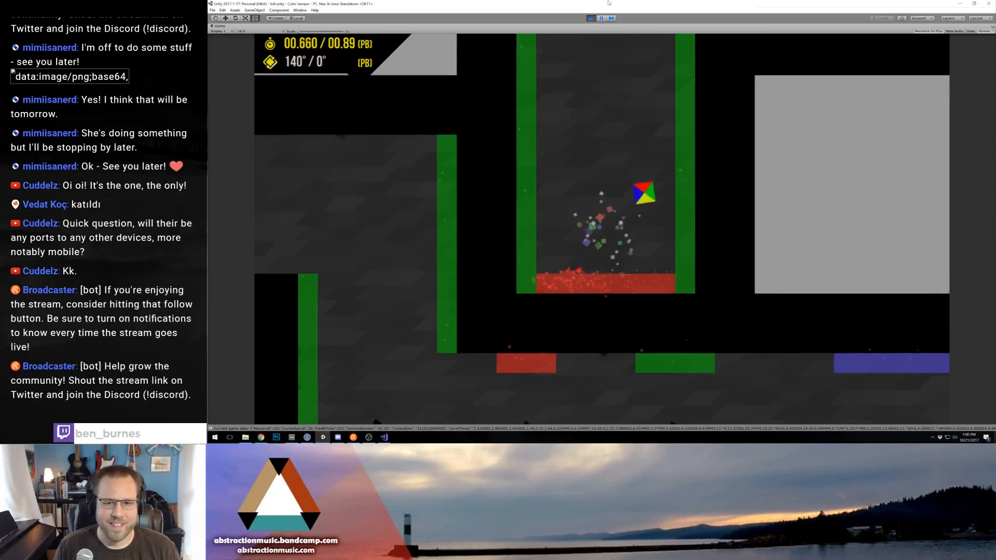
{"action": "key", "text": "space"}
{"action": "key", "text": "space"}
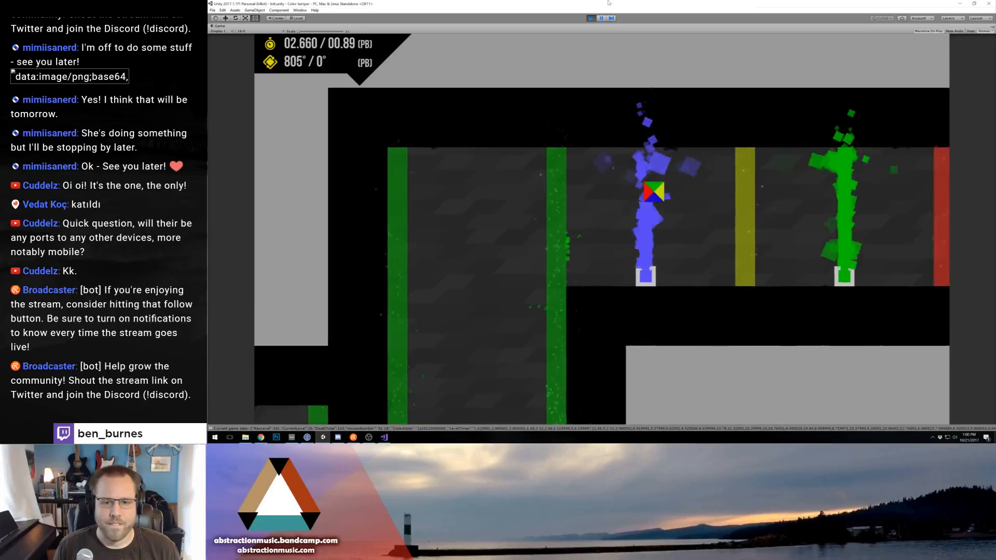
{"action": "key", "text": "space"}
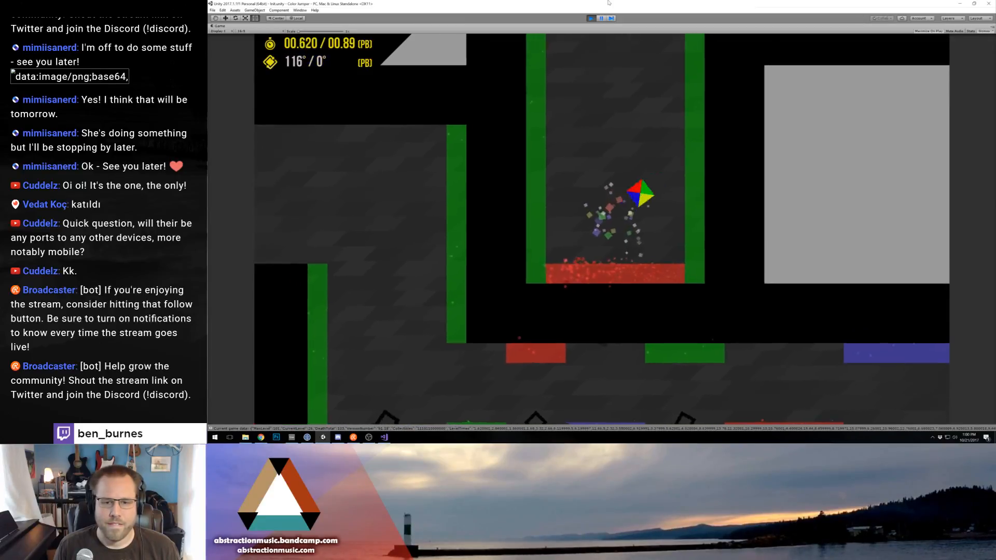
{"action": "key", "text": "space"}
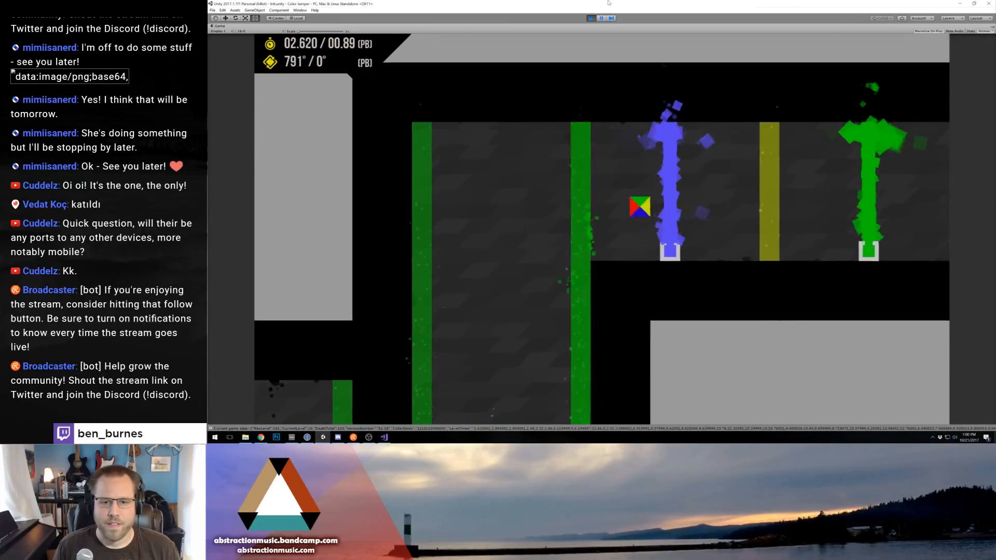
{"action": "key", "text": "space"}
{"action": "key", "text": "space"}
{"action": "key", "text": "space"}
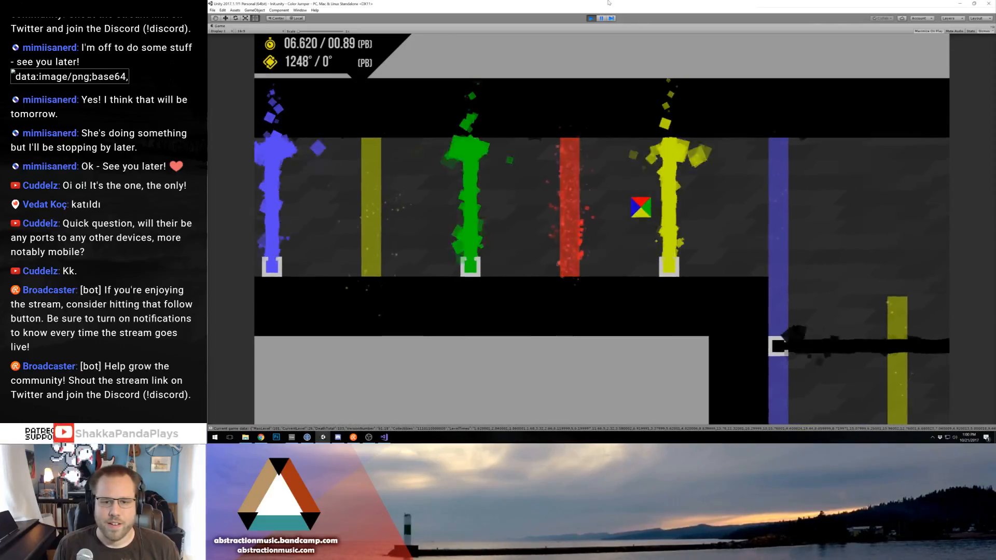
{"action": "key", "text": "space"}
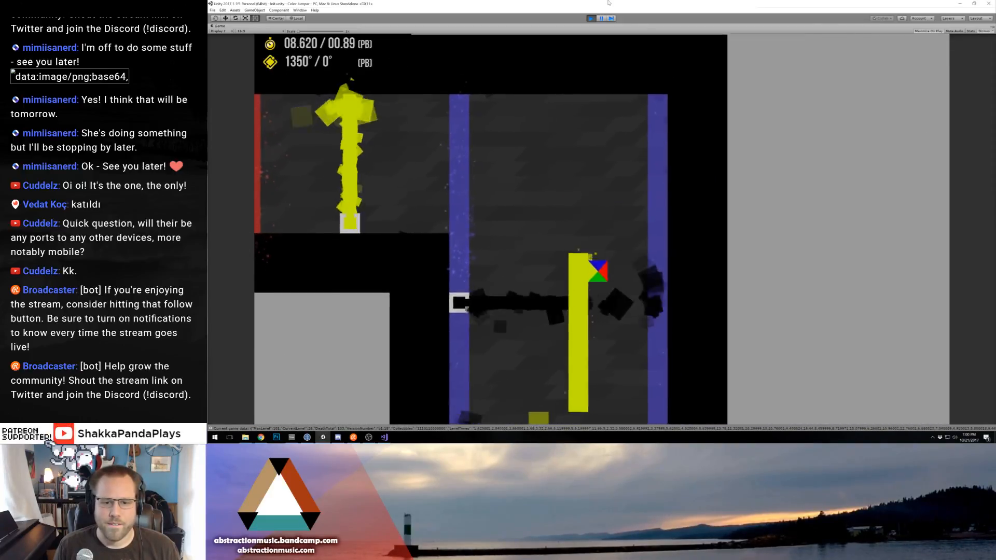
{"action": "key", "text": "space"}
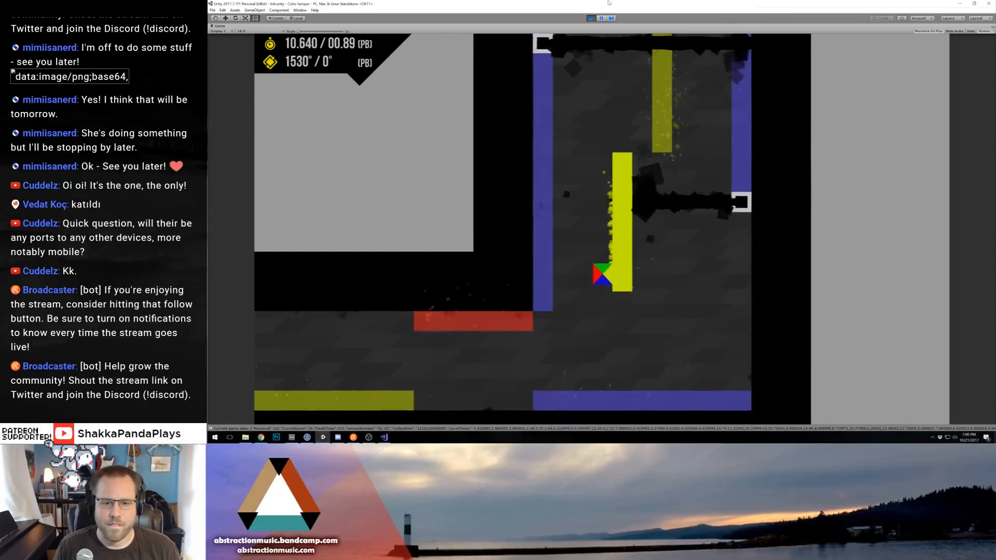
{"action": "key", "text": "space"}
{"action": "key", "text": "space"}
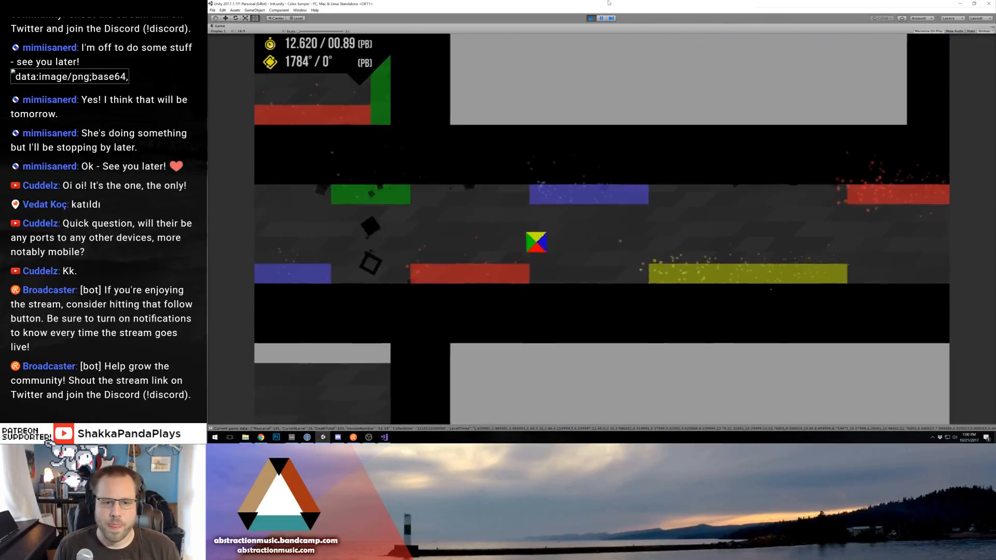
{"action": "key", "text": "Left"}
{"action": "key", "text": "space"}
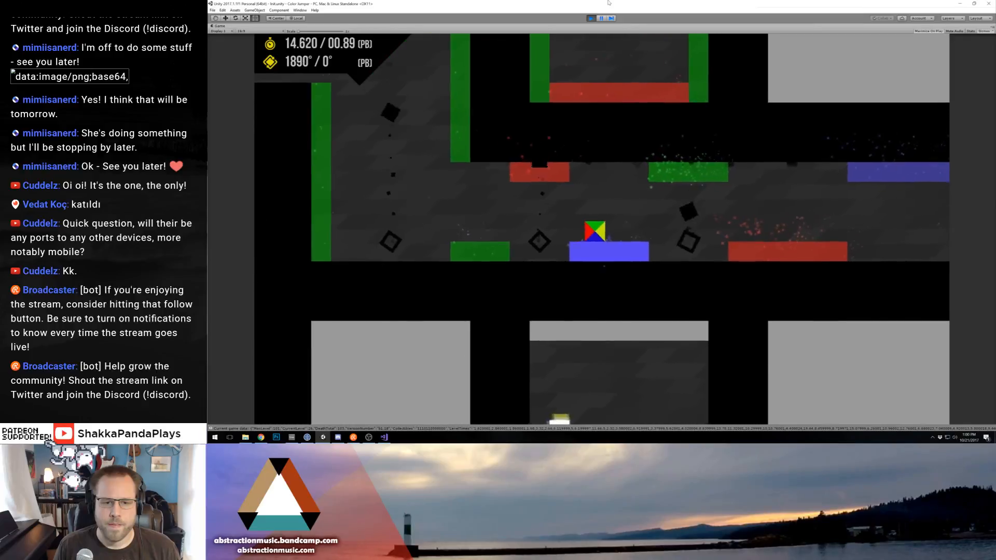
{"action": "key", "text": "space"}
{"action": "key", "text": "space"}
{"action": "key", "text": "space"}
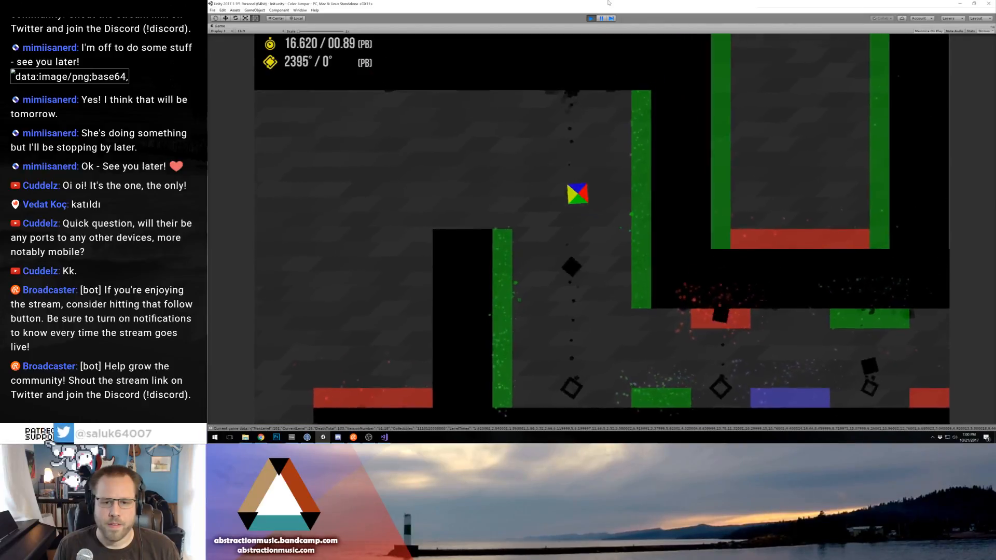
Steer the cube over the green wall and past the red platform beyond it, retrying the level from its start after each death.
{"action": "key", "text": "Left"}
{"action": "key", "text": "space"}
{"action": "key", "text": "Left"}
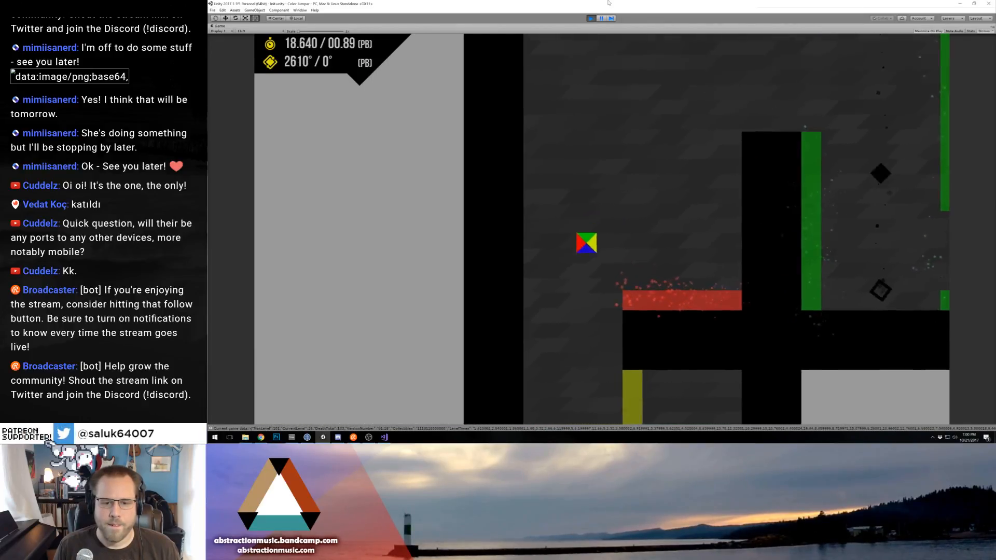
{"action": "key", "text": "Right"}
{"action": "key", "text": "space"}
{"action": "key", "text": "Left"}
{"action": "key", "text": "space"}
{"action": "key", "text": "Right"}
{"action": "key", "text": "space"}
{"action": "key", "text": "Left"}
{"action": "key", "text": "space"}
{"action": "key", "text": "Right"}
{"action": "key", "text": "space"}
{"action": "key", "text": "Left"}
{"action": "key", "text": "space"}
{"action": "key", "text": "Right"}
{"action": "key", "text": "space"}
{"action": "key", "text": "Left"}
{"action": "key", "text": "Right"}
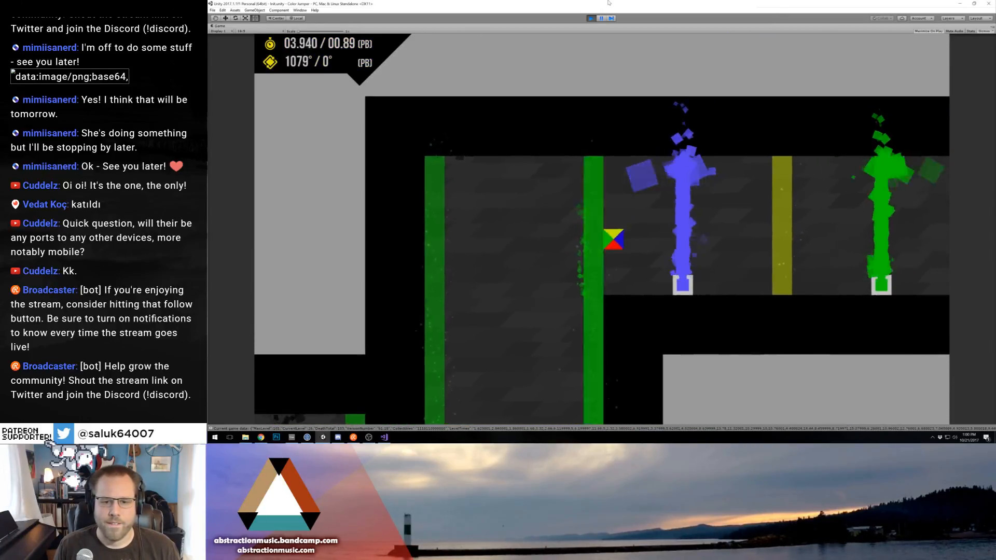
Retry the bonus level, climbing the green shaft and crossing the blue, green and yellow lasers to the yellow column between the blue walls.
{"action": "key", "text": "Left"}
{"action": "key", "text": "space"}
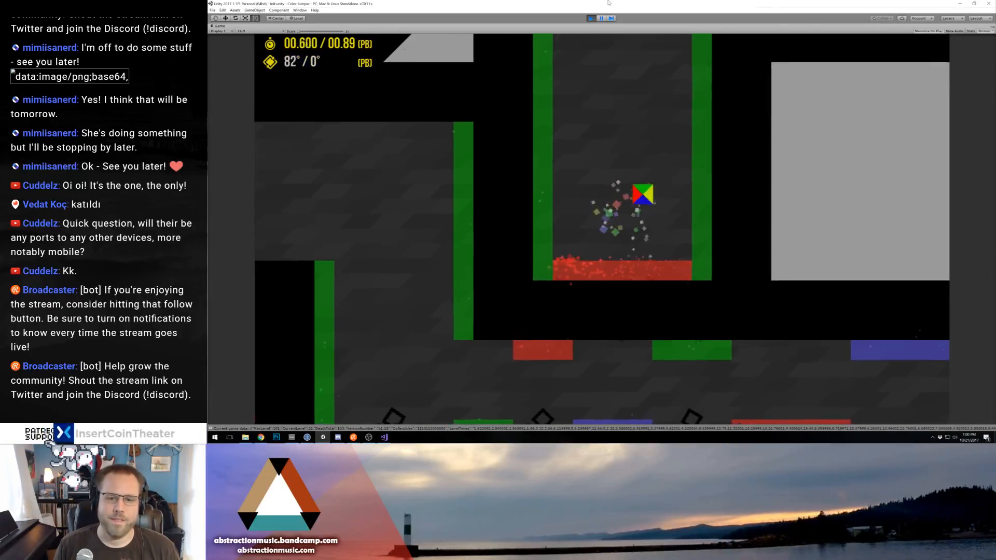
{"action": "key", "text": "Right"}
{"action": "key", "text": "space"}
{"action": "key", "text": "Left"}
{"action": "key", "text": "space"}
{"action": "key", "text": "Right"}
{"action": "key", "text": "space"}
{"action": "key", "text": "Left"}
{"action": "key", "text": "Right"}
{"action": "key", "text": "space"}
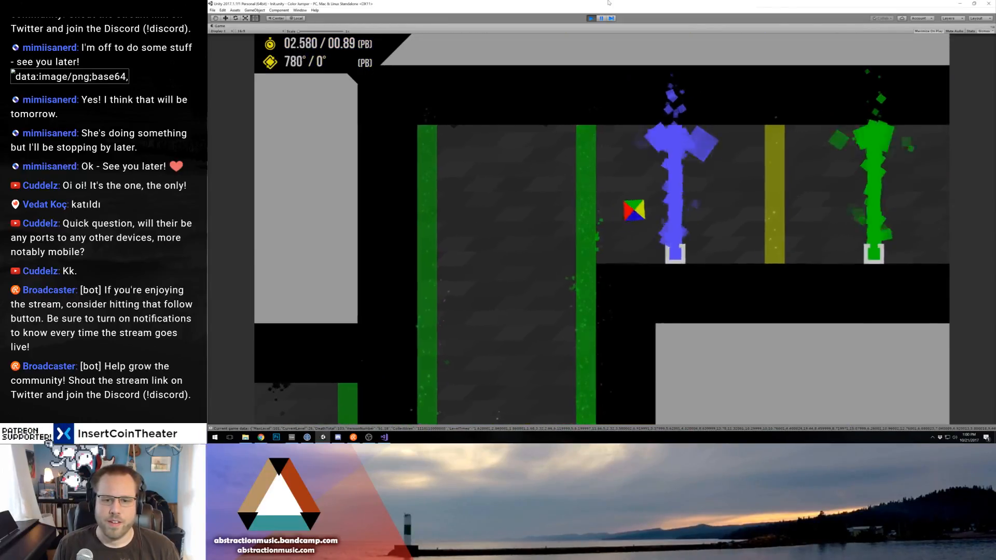
{"action": "key", "text": "space"}
{"action": "key", "text": "Right"}
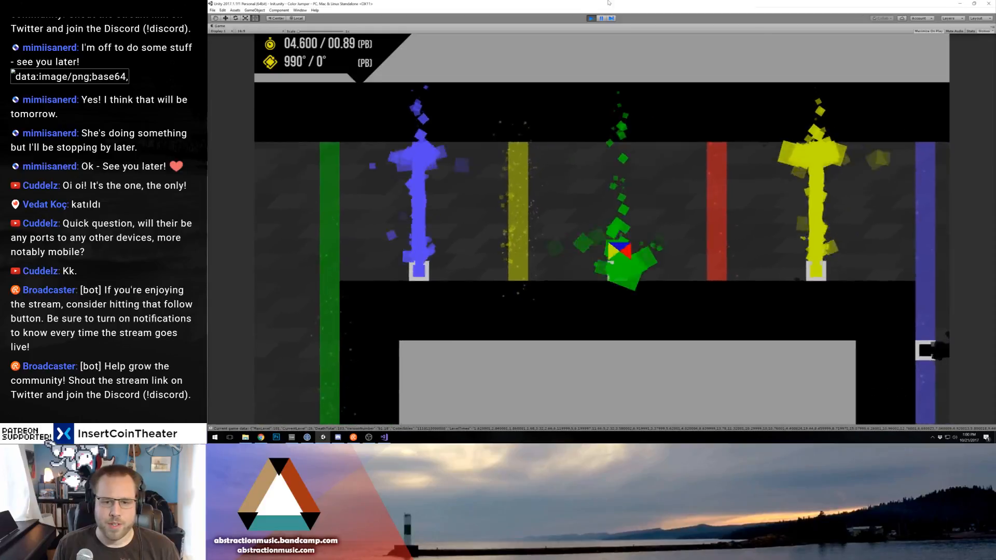
{"action": "key", "text": "space"}
{"action": "key", "text": "Right"}
{"action": "key", "text": "space"}
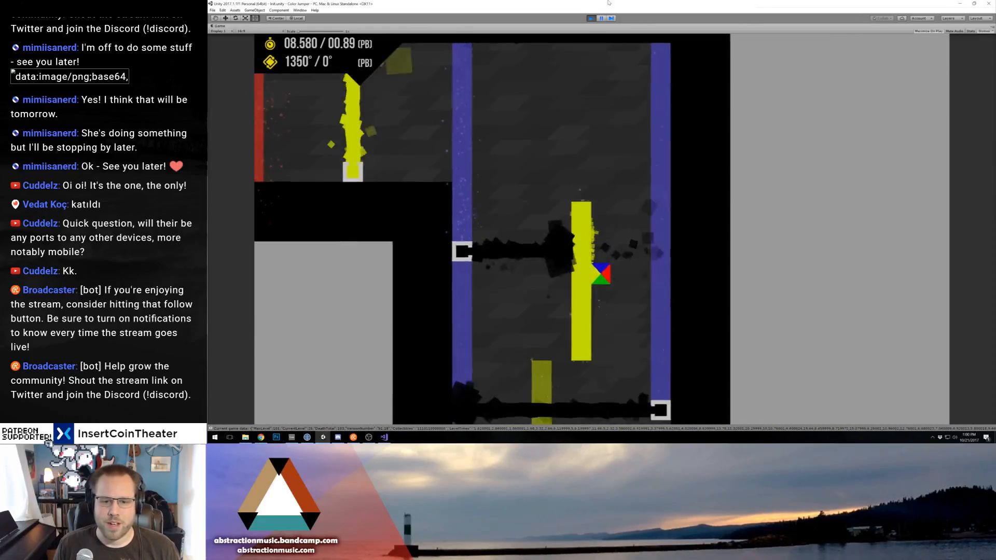
{"action": "key", "text": "space"}
{"action": "key", "text": "Left"}
{"action": "key", "text": "Right"}
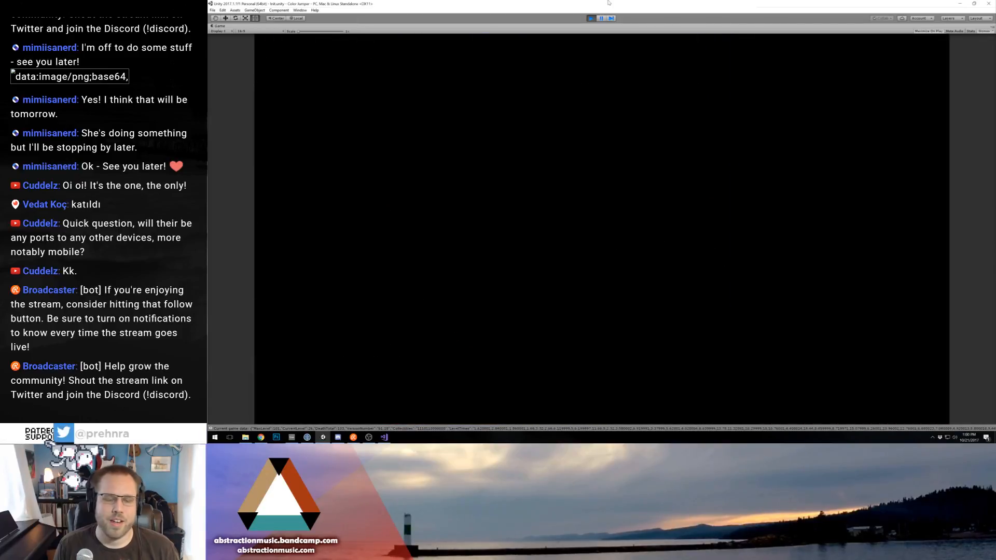
Retry the level from the red starting platform and steer the cube up the green shaft and past the blue and green lasers.
{"action": "key", "text": "Right"}
{"action": "key", "text": "space"}
{"action": "key", "text": "Left"}
{"action": "key", "text": "space"}
{"action": "key", "text": "Right"}
{"action": "key", "text": "space"}
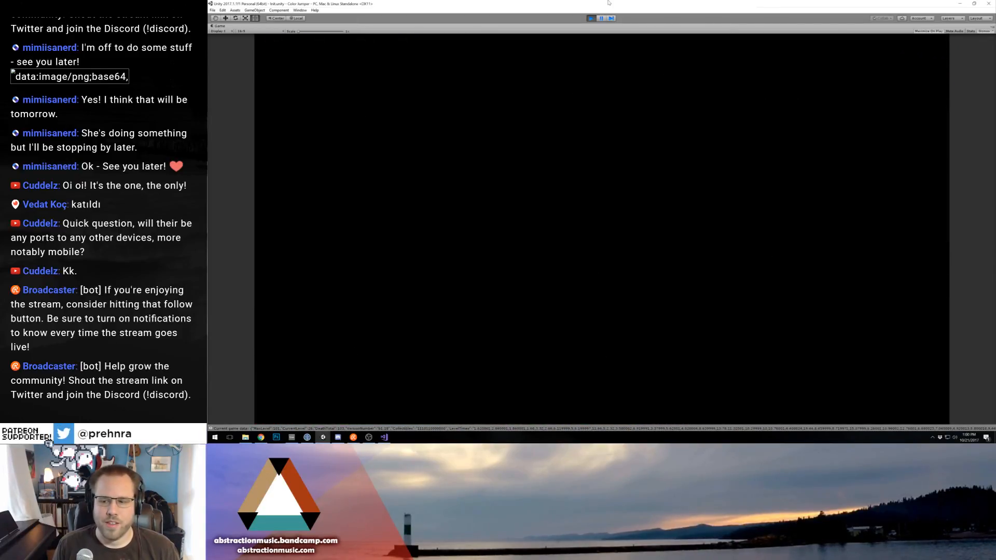
{"action": "key", "text": "Right"}
{"action": "key", "text": "space"}
{"action": "key", "text": "space"}
{"action": "key", "text": "Left"}
{"action": "key", "text": "space"}
{"action": "key", "text": "Right"}
{"action": "key", "text": "space"}
{"action": "key", "text": "Right"}
{"action": "key", "text": "space"}
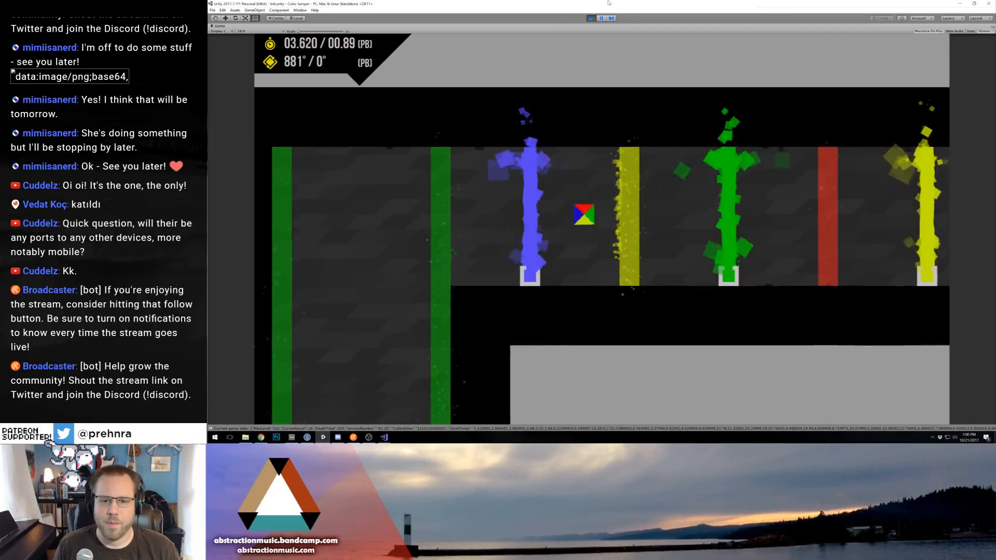
{"action": "key", "text": "Right"}
{"action": "key", "text": "Right"}
{"action": "key", "text": "space"}
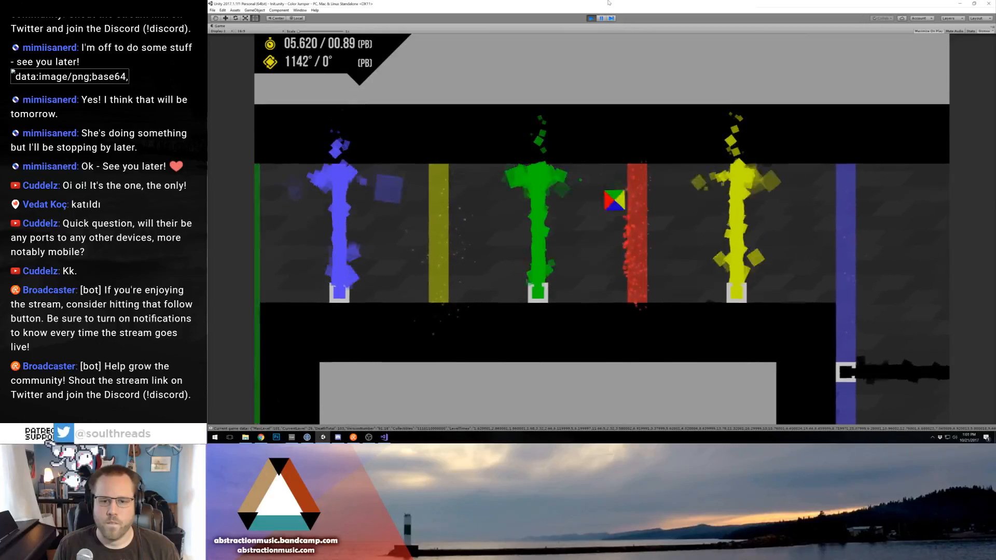
Continue the run past the yellow laser and down the blue-walled shaft to the yellow floor platform, restarting after a death.
{"action": "key", "text": "Right"}
{"action": "key", "text": "space"}
{"action": "key", "text": "Right"}
{"action": "key", "text": "Left"}
{"action": "key", "text": "space"}
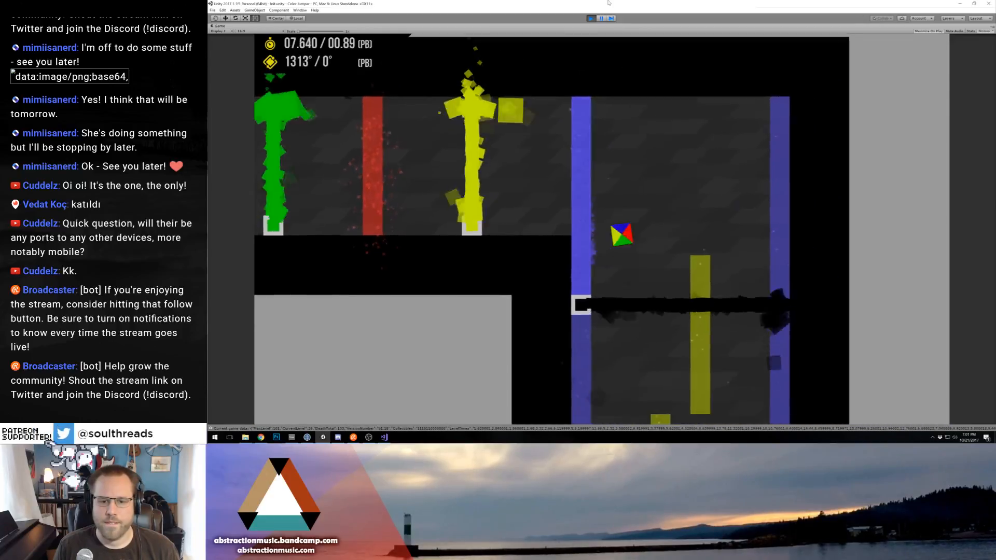
{"action": "key", "text": "Right"}
{"action": "key", "text": "space"}
{"action": "key", "text": "Left"}
{"action": "key", "text": "Right"}
{"action": "key", "text": "Left"}
{"action": "key", "text": "space"}
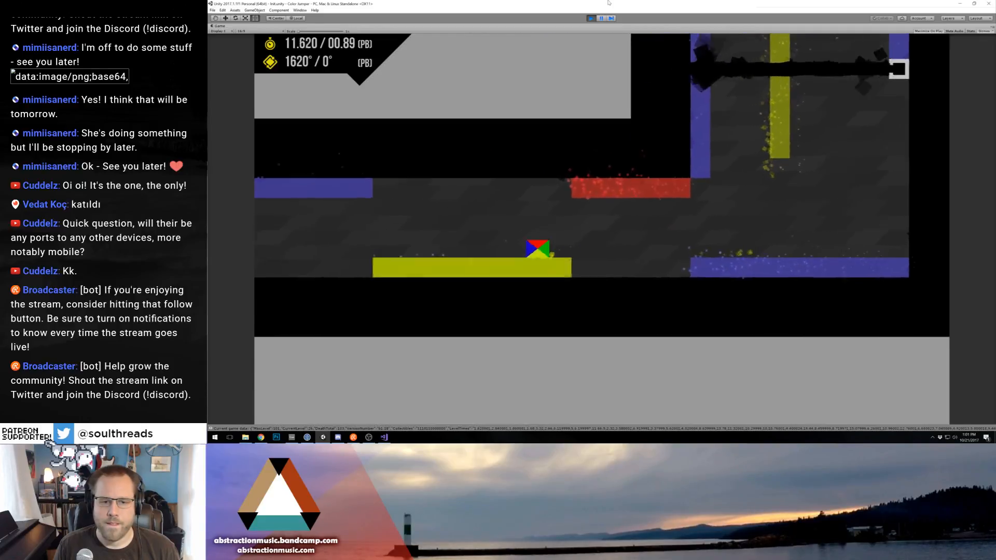
{"action": "key", "text": "space"}
{"action": "key", "text": "space"}
{"action": "key", "text": "space"}
{"action": "key", "text": "space"}
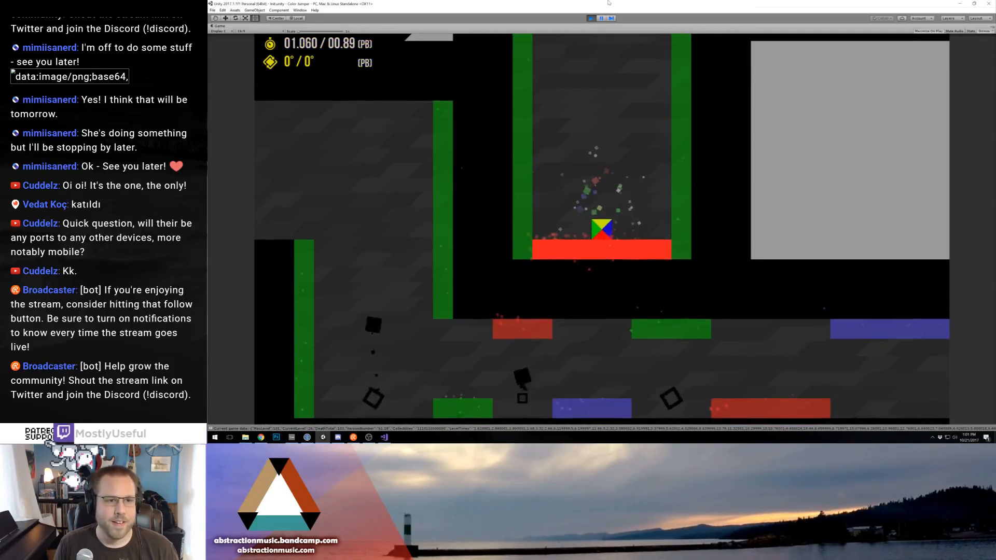
Playtest another run through all the colored and black lasers and along the lower corridor toward the moving black squares.
{"action": "key", "text": "Left"}
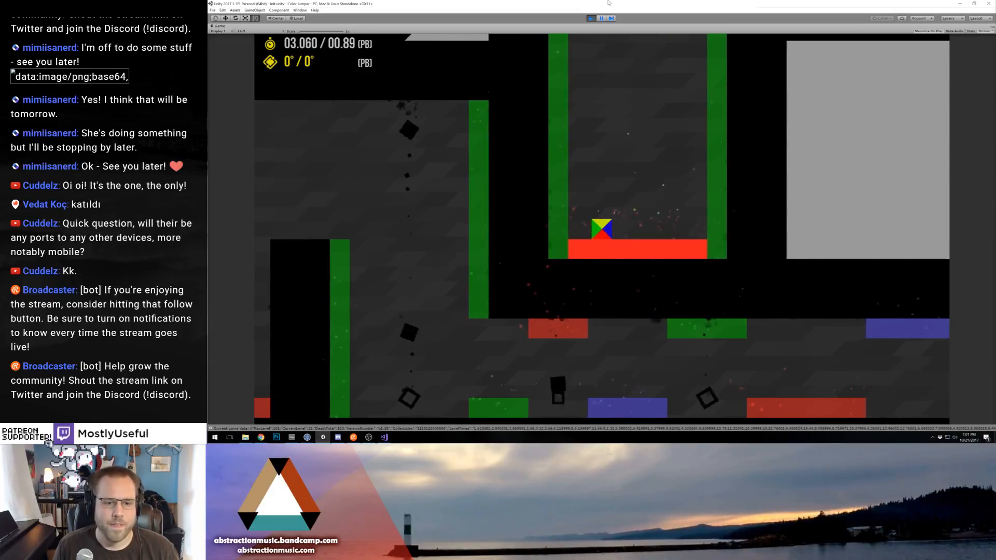
{"action": "key", "text": "space"}
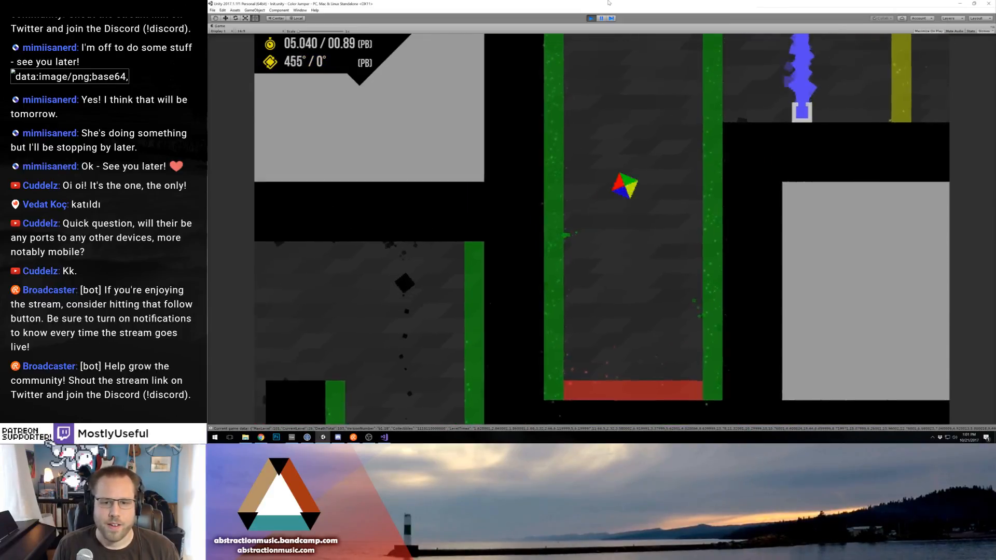
{"action": "key", "text": "Right"}
{"action": "key", "text": "space"}
{"action": "key", "text": "Right"}
{"action": "key", "text": "space"}
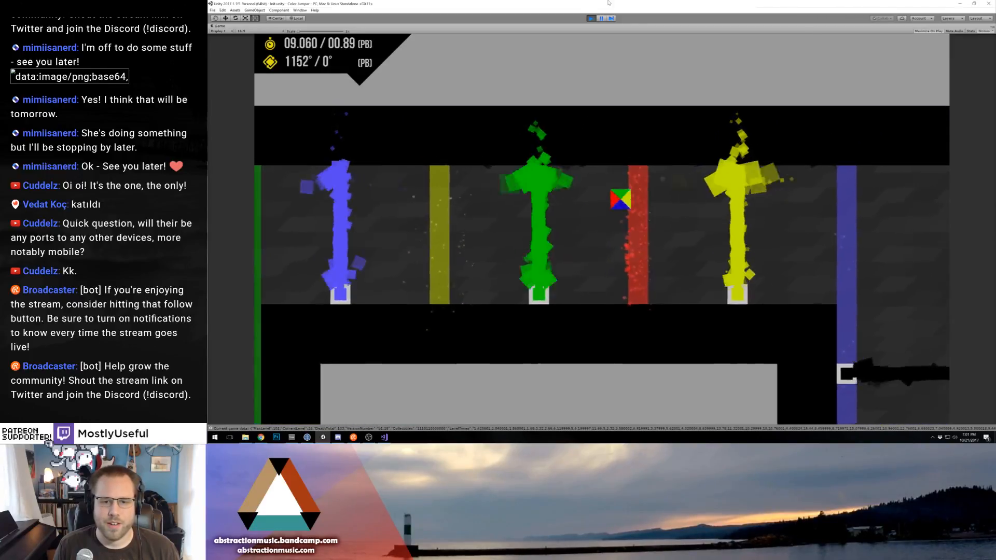
{"action": "key", "text": "space"}
{"action": "key", "text": "Right"}
{"action": "key", "text": "Left"}
{"action": "key", "text": "space"}
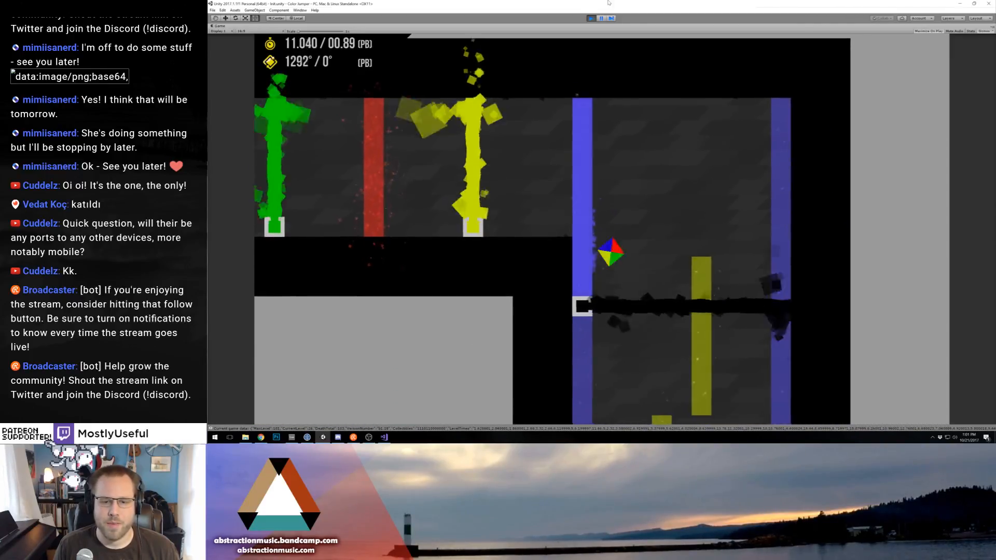
{"action": "key", "text": "Right"}
{"action": "key", "text": "space"}
{"action": "key", "text": "Left"}
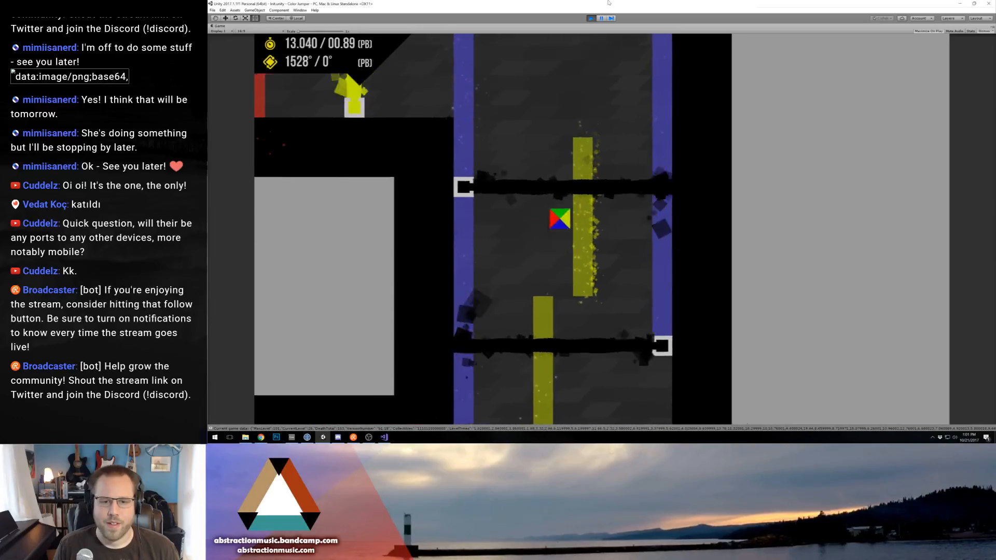
{"action": "key", "text": "Right"}
{"action": "key", "text": "Left"}
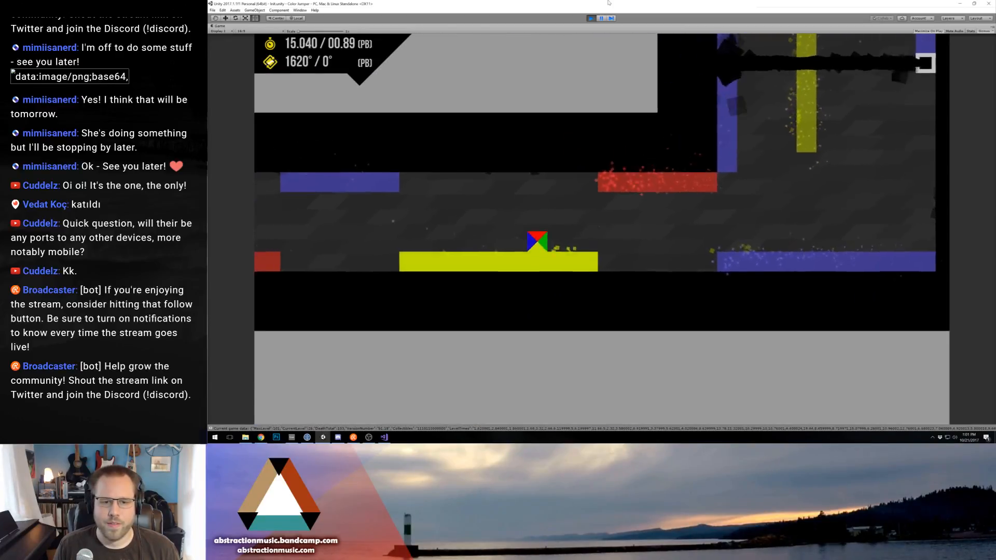
{"action": "key", "text": "space"}
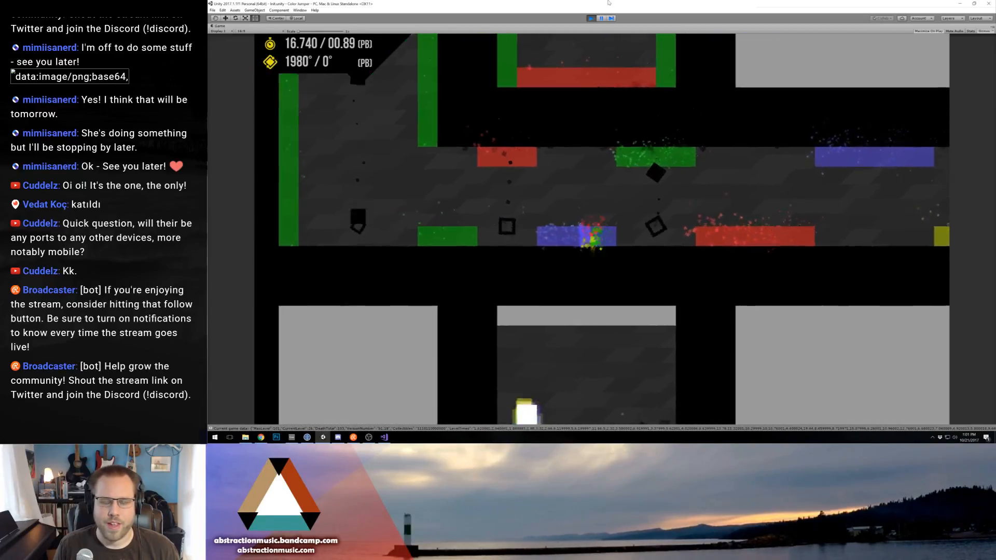
Make several more attempts at jumping the cube up between the green walls toward the blue laser.
{"action": "key", "text": "Left"}
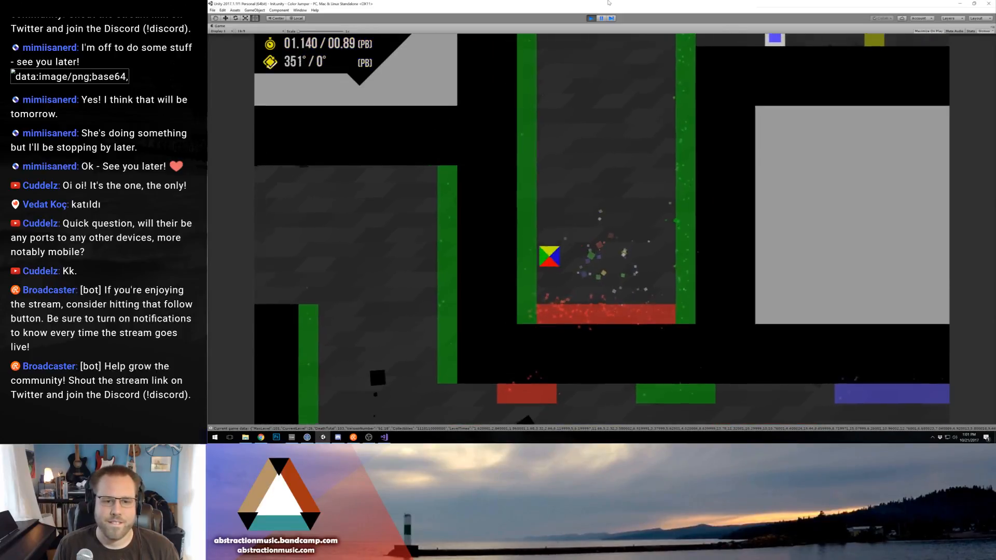
{"action": "key", "text": "space"}
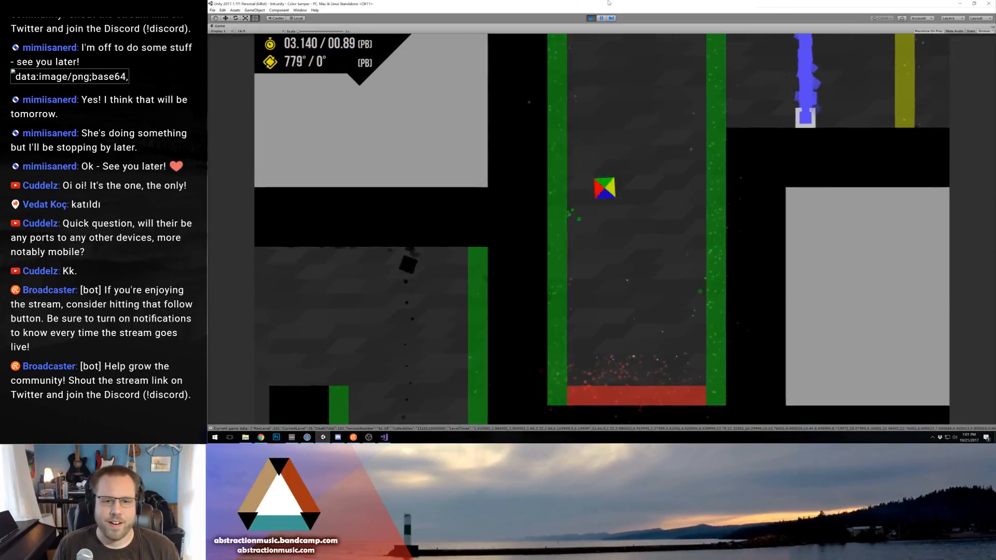
{"action": "key", "text": "Right"}
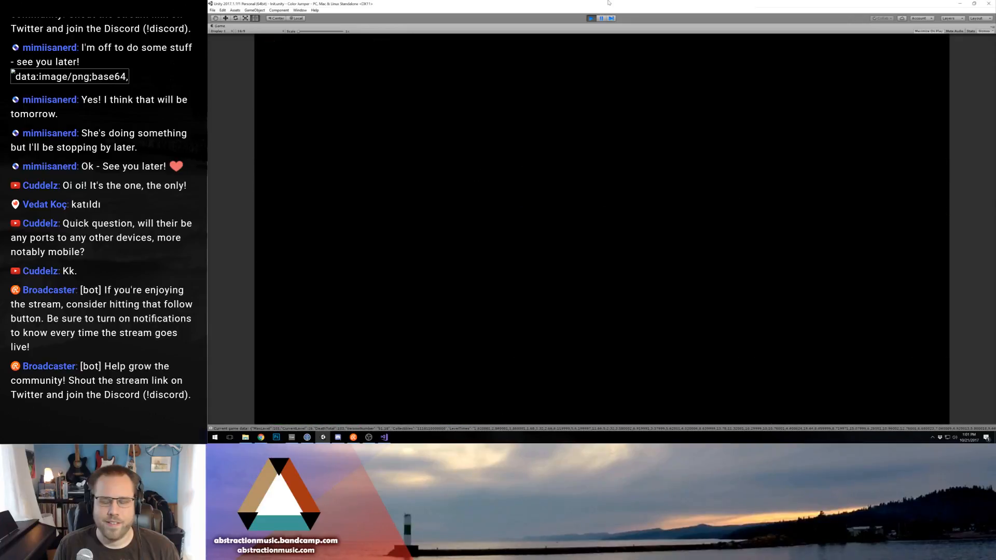
{"action": "key", "text": "Right"}
{"action": "key", "text": "space"}
{"action": "key", "text": "Left"}
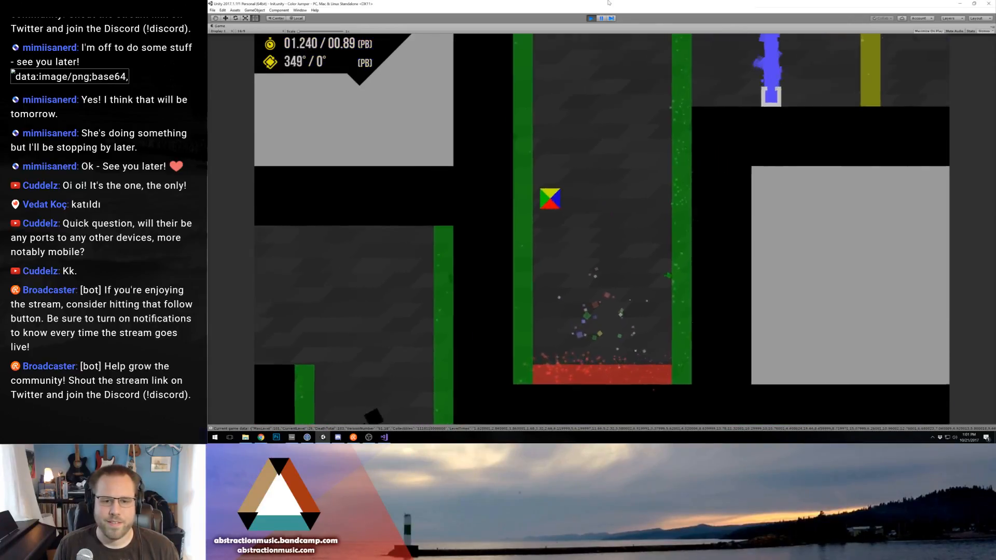
{"action": "key", "text": "Right"}
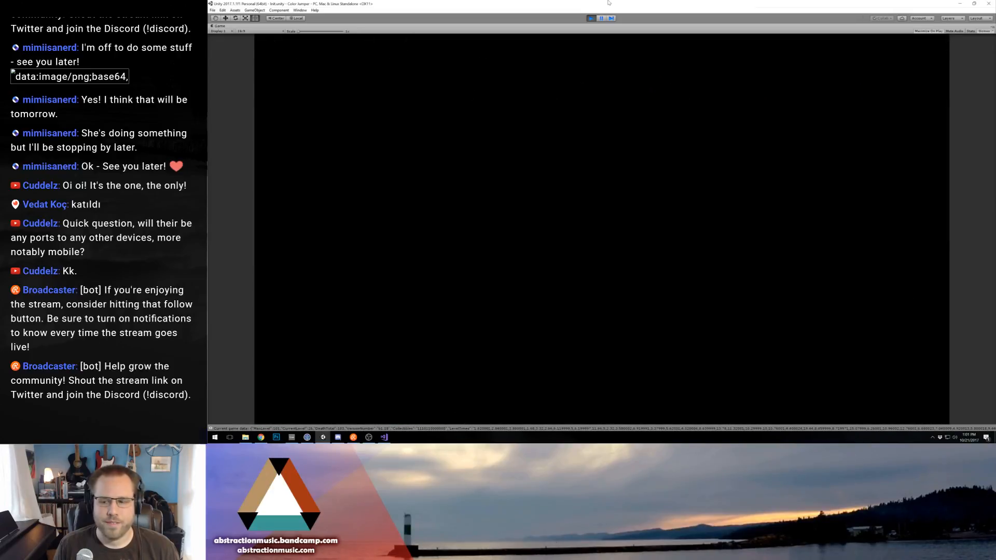
{"action": "key", "text": "Left"}
{"action": "key", "text": "space"}
{"action": "key", "text": "Right"}
{"action": "key", "text": "space"}
{"action": "key", "text": "Left"}
{"action": "key", "text": "space"}
{"action": "key", "text": "Right"}
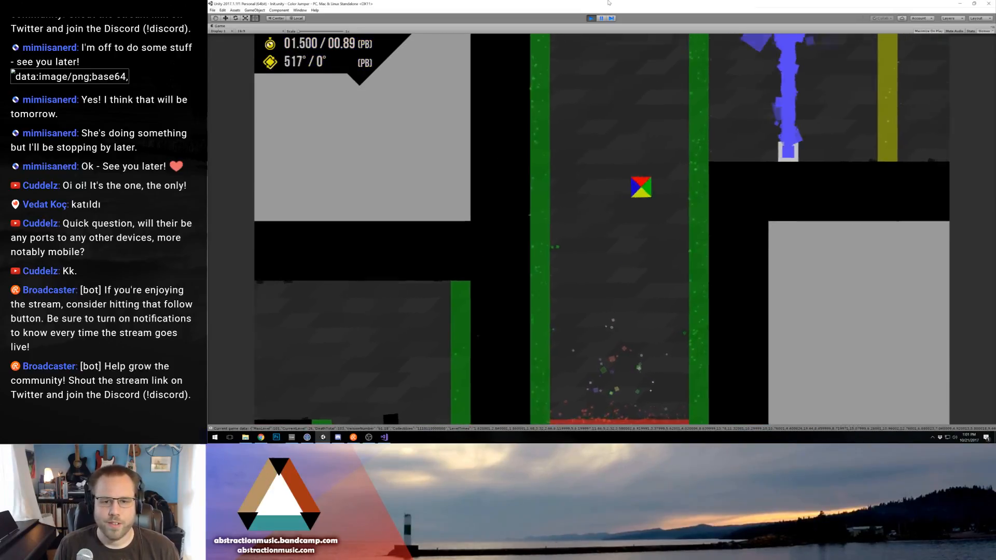
{"action": "key", "text": "space"}
{"action": "key", "text": "Right"}
{"action": "key", "text": "space"}
{"action": "key", "text": "space"}
{"action": "key", "text": "space"}
Playtest from the red starting platform up the green shaft, past the blue, green and yellow lasers, to the first black laser.
{"action": "key", "text": "Right"}
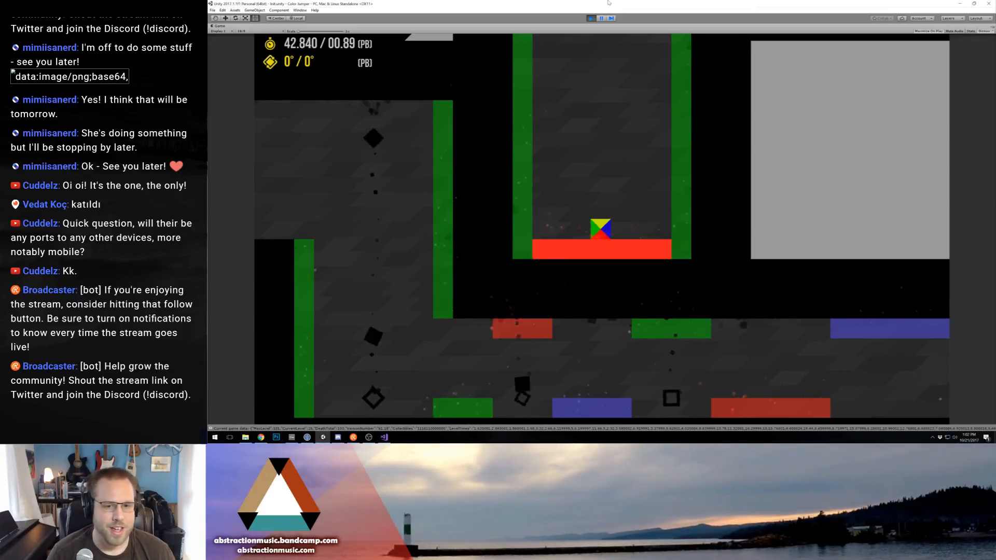
{"action": "key", "text": "space"}
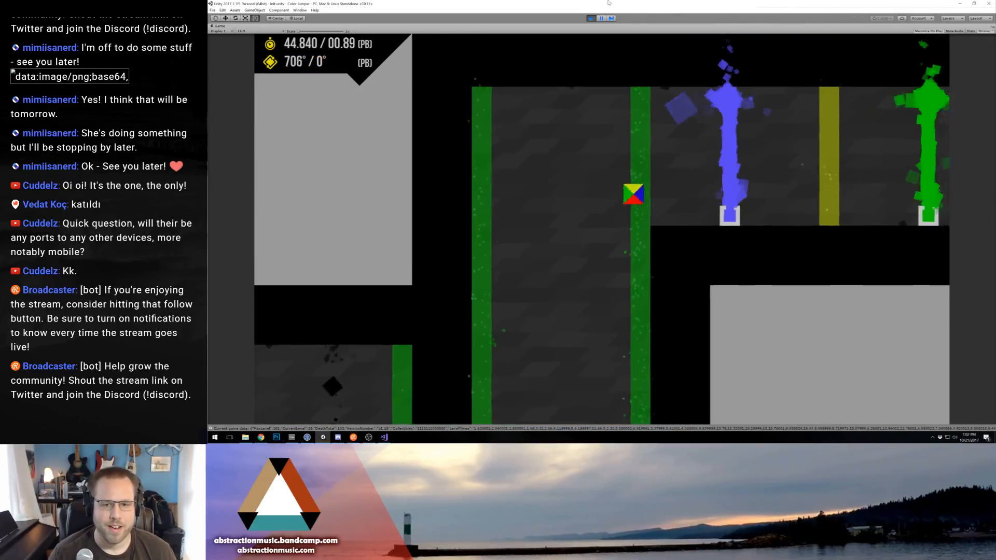
{"action": "key", "text": "space"}
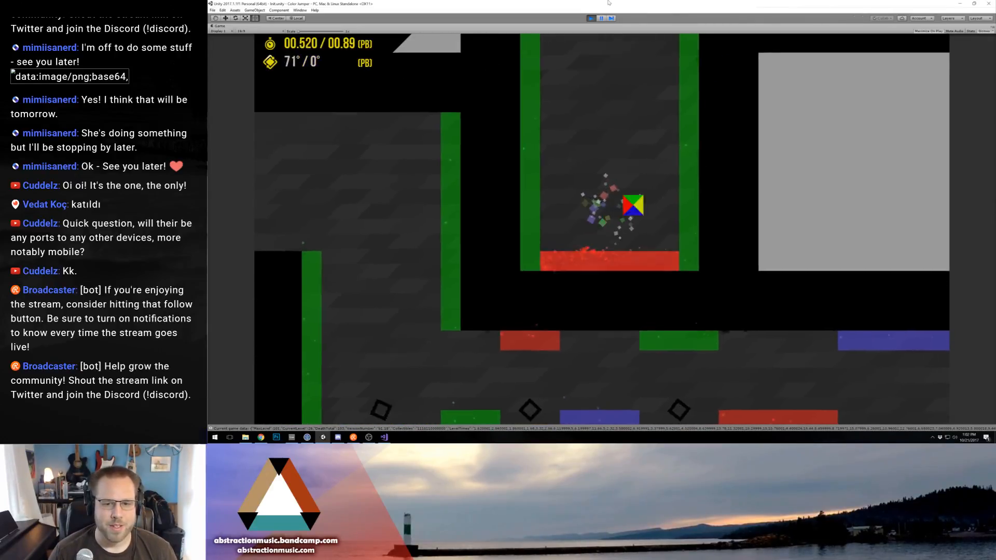
{"action": "key", "text": "space"}
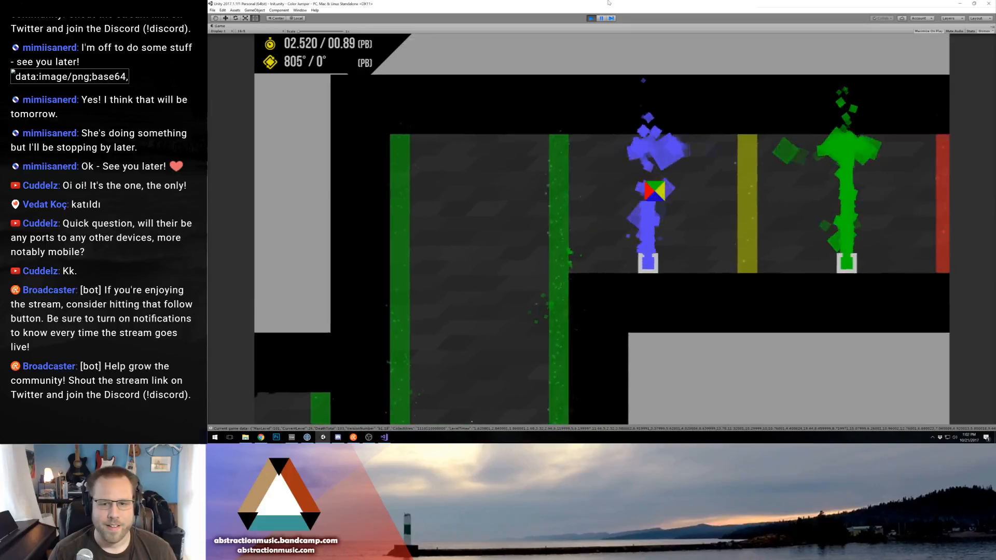
{"action": "key", "text": "space"}
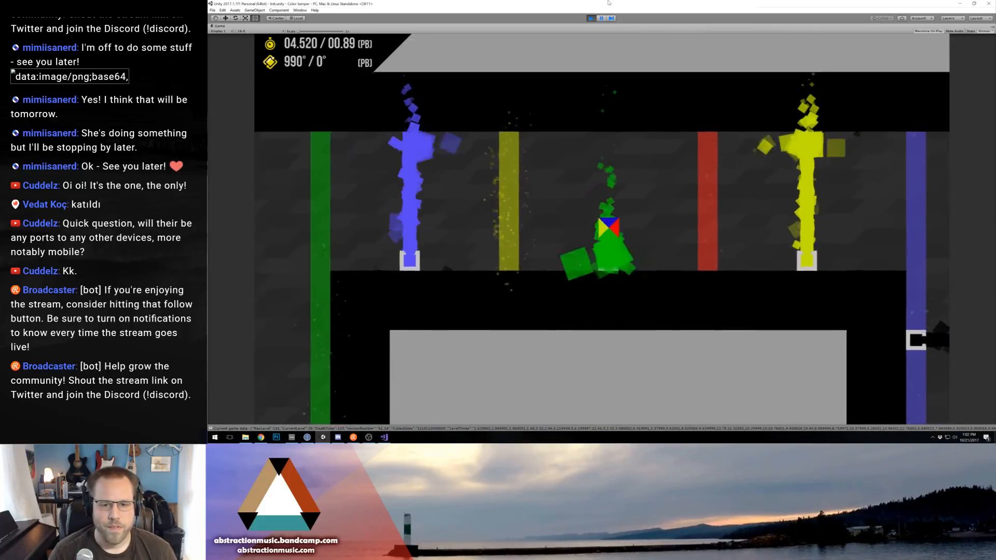
{"action": "key", "text": "space"}
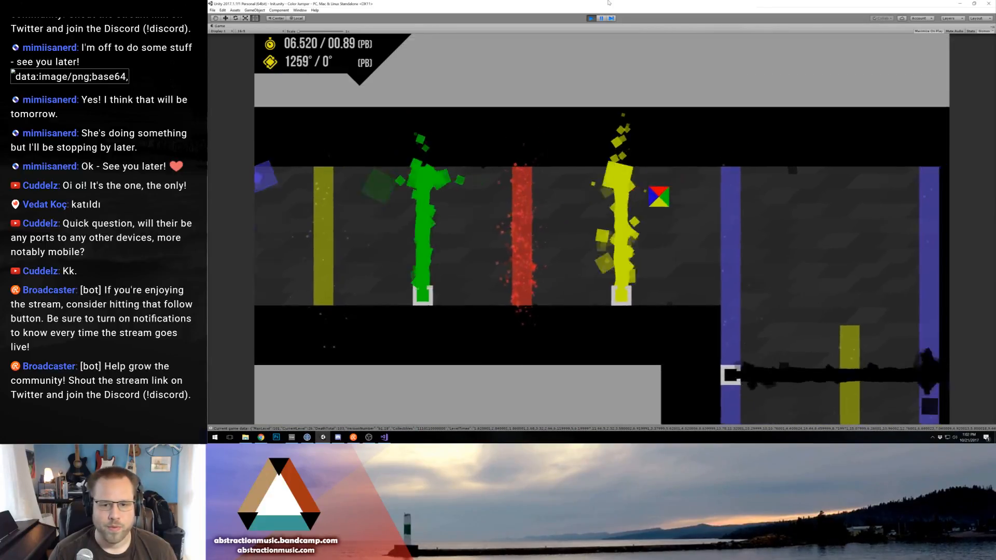
{"action": "key", "text": "space"}
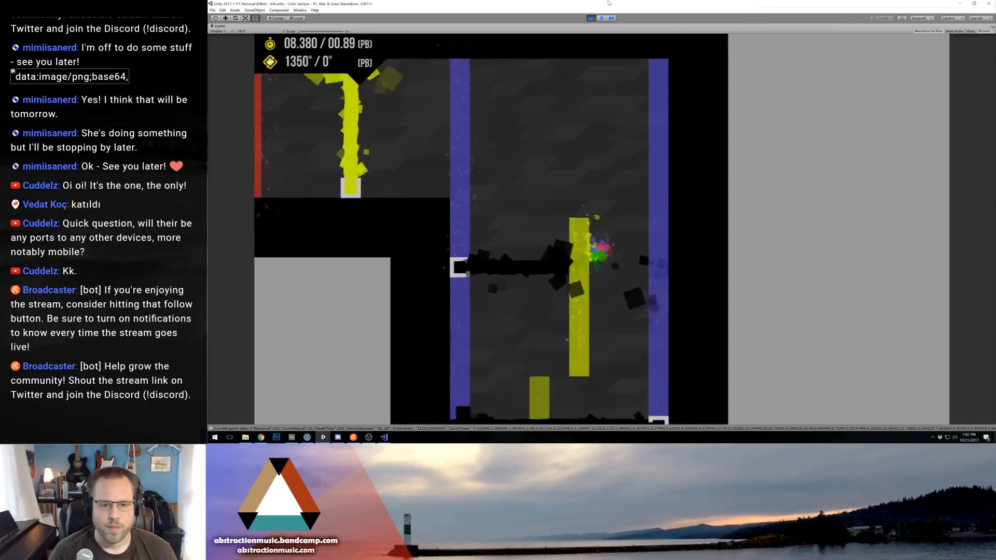
Retry the level through the colored lasers, down the blue-walled shaft and along the lower corridor to the red ledge.
{"action": "key", "text": "space"}
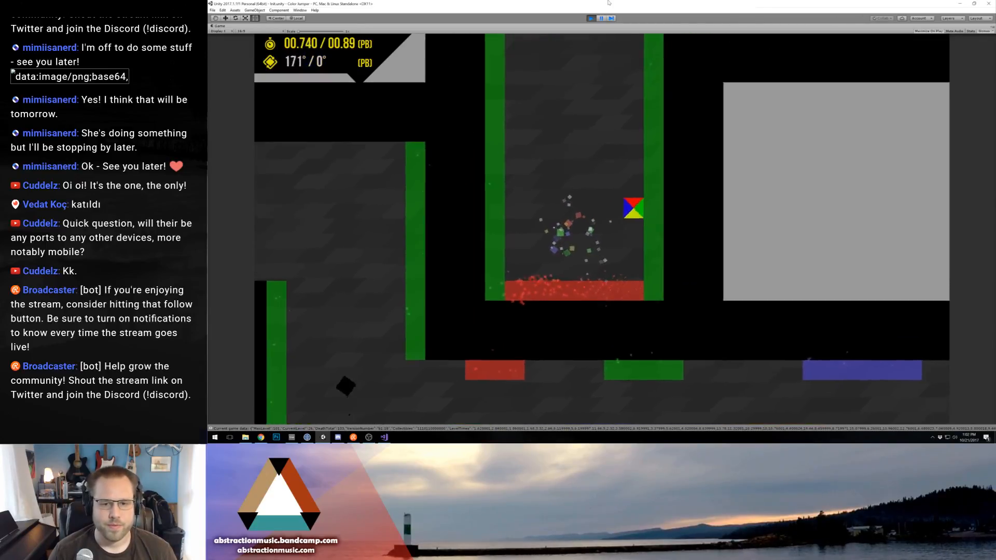
{"action": "key", "text": "space"}
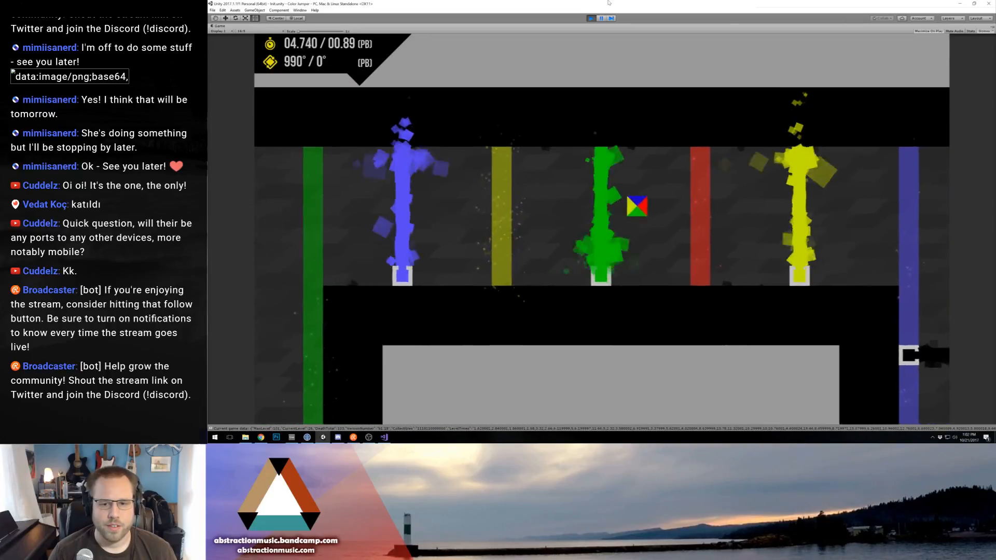
{"action": "key", "text": "space"}
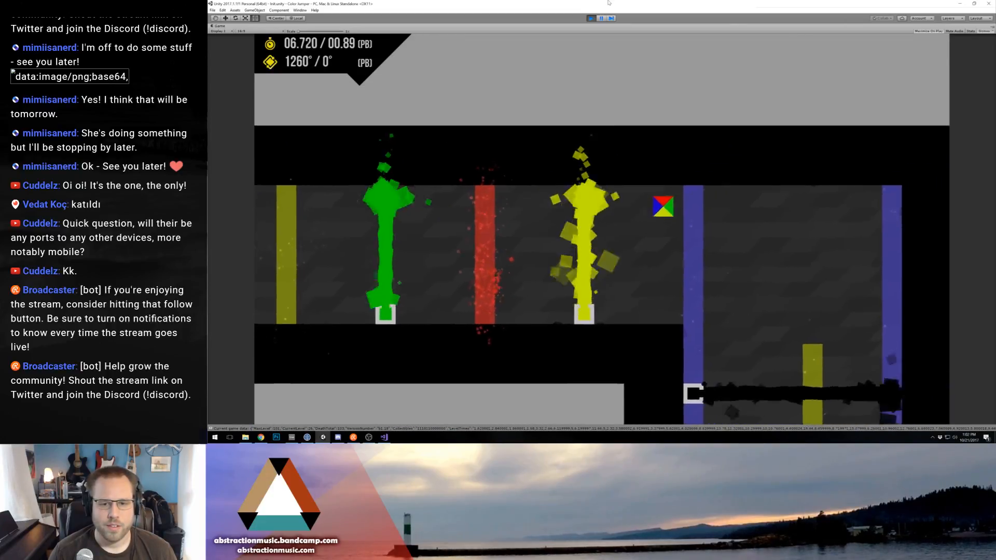
{"action": "key", "text": "space"}
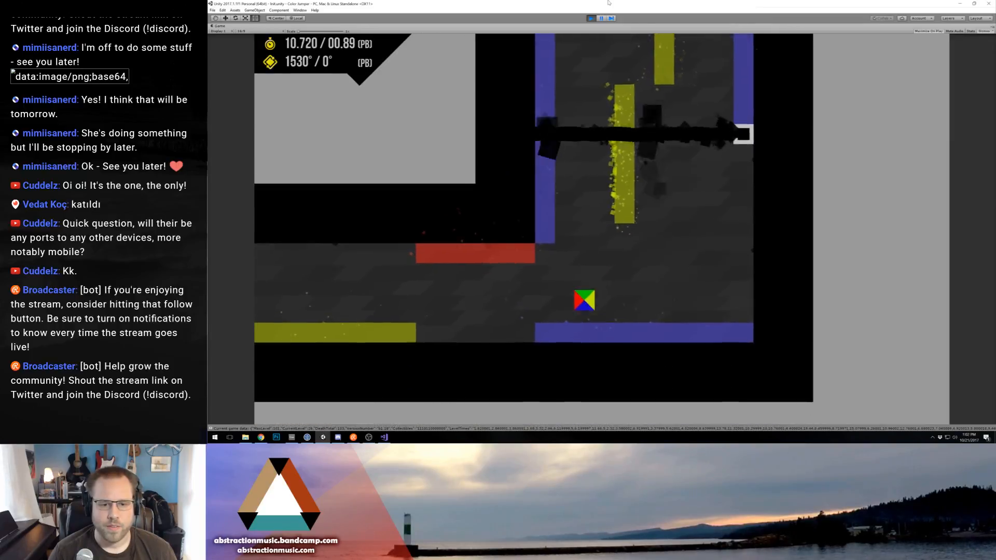
{"action": "key", "text": "space"}
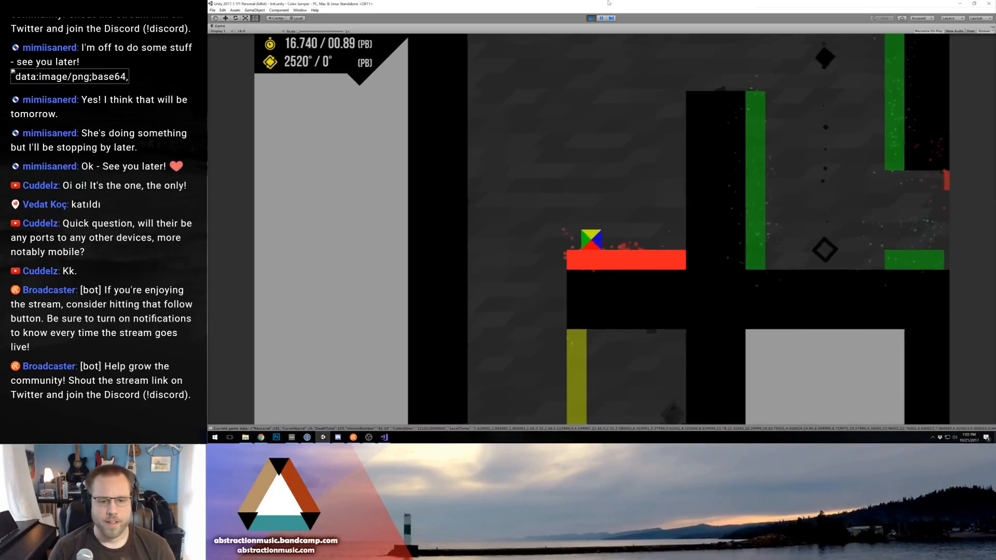
Drop the cube off the red ledge and work down both sides of the long yellow wall past the black lasers.
{"action": "key", "text": "Left"}
{"action": "key", "text": "space"}
{"action": "key", "text": "Right"}
{"action": "key", "text": "space"}
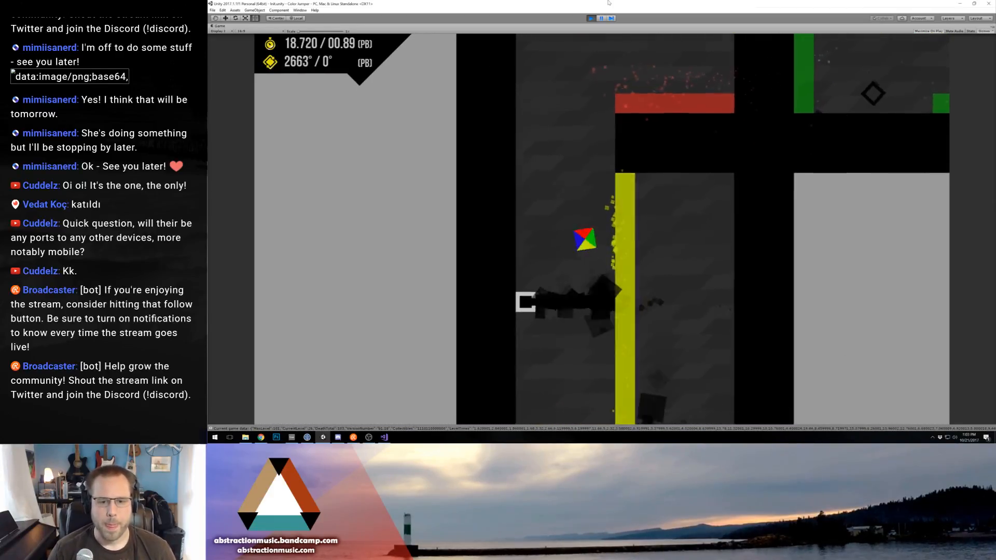
{"action": "key", "text": "space"}
{"action": "key", "text": "Left"}
{"action": "key", "text": "space"}
{"action": "key", "text": "Right"}
{"action": "key", "text": "space"}
{"action": "key", "text": "Left"}
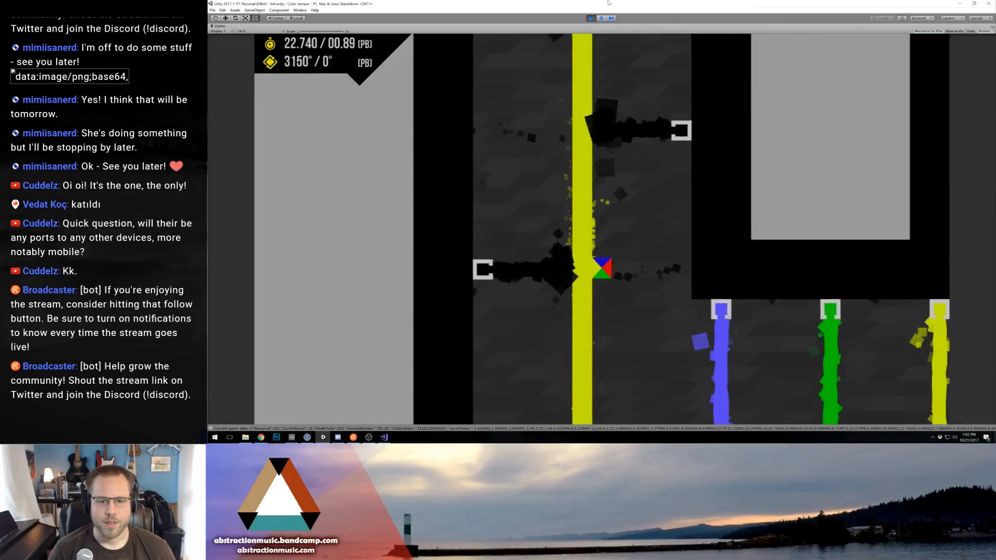
Steer the cube off the lower end of the yellow wall toward the blue laser above the color-changing floor.
{"action": "key", "text": "space"}
{"action": "key", "text": "Left"}
{"action": "key", "text": "space"}
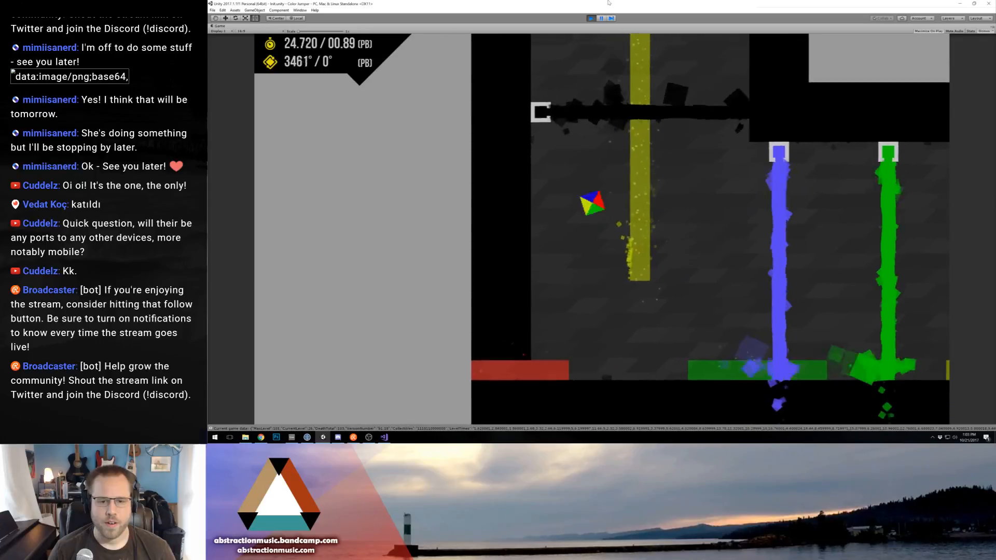
{"action": "key", "text": "Right"}
{"action": "key", "text": "space"}
{"action": "key", "text": "Left"}
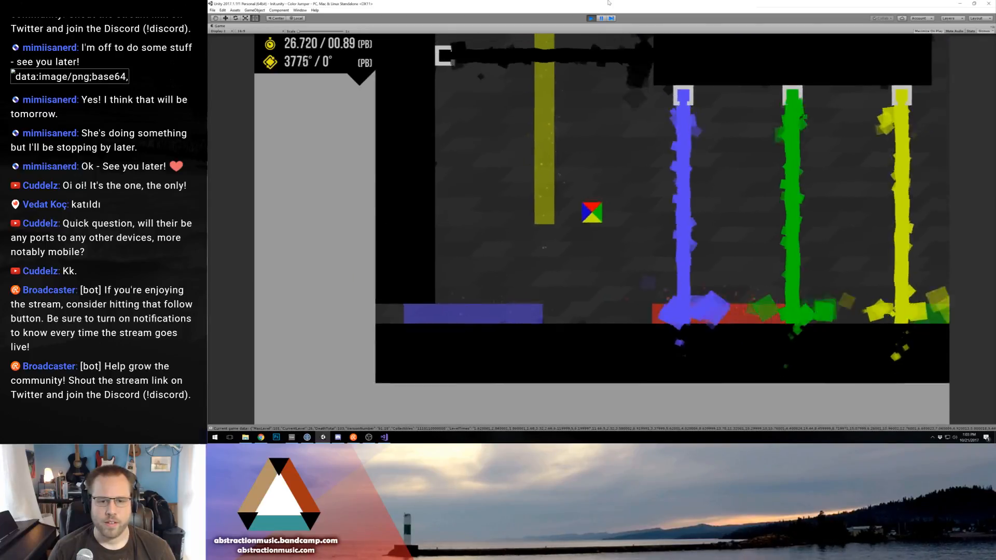
{"action": "key", "text": "space"}
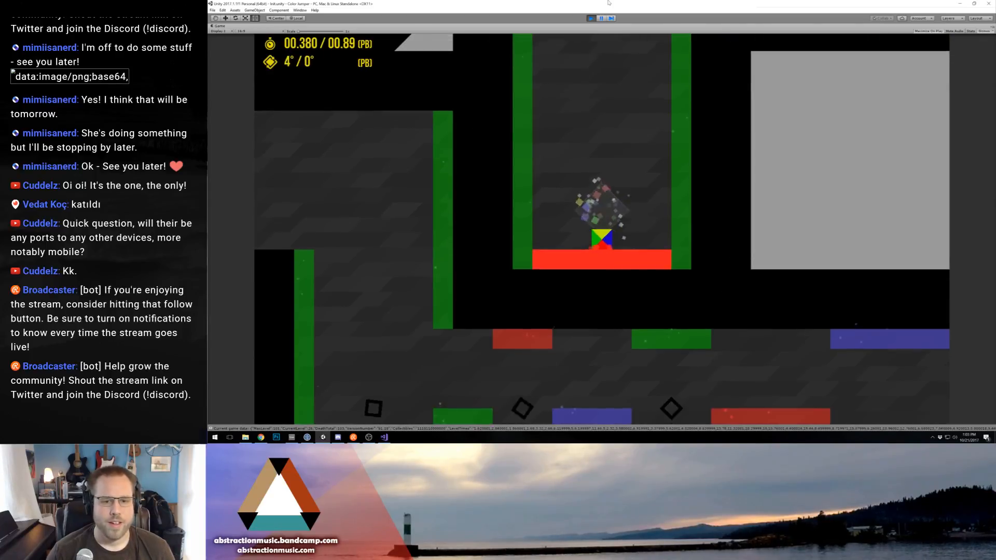
Restart the run up the green shaft, pass the blue laser and jump from the yellow wall toward the green laser.
{"action": "key", "text": "Right"}
{"action": "key", "text": "space"}
{"action": "key", "text": "Left"}
{"action": "key", "text": "space"}
{"action": "key", "text": "Right"}
{"action": "key", "text": "space"}
{"action": "key", "text": "Right"}
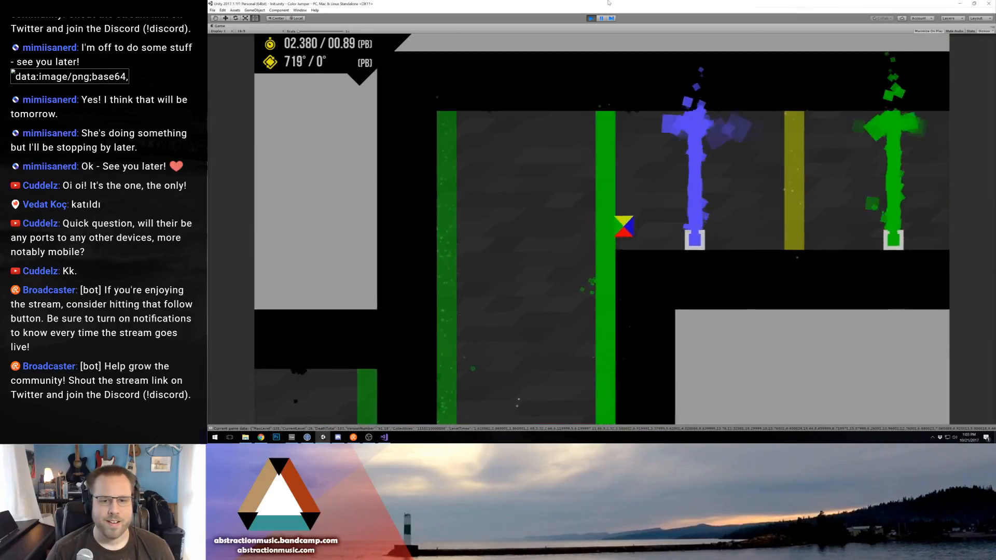
{"action": "key", "text": "space"}
{"action": "key", "text": "Right"}
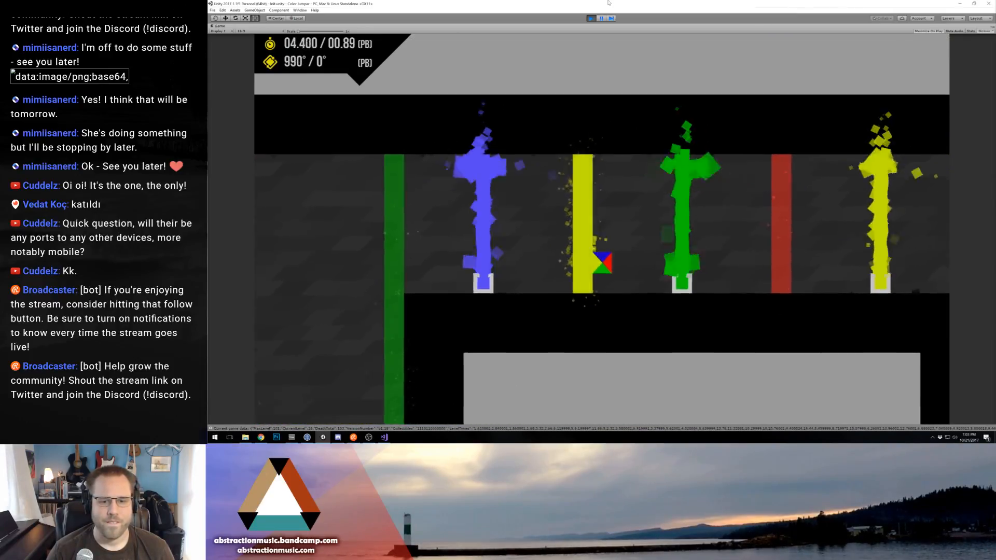
{"action": "key", "text": "space"}
{"action": "key", "text": "space"}
{"action": "key", "text": "Right"}
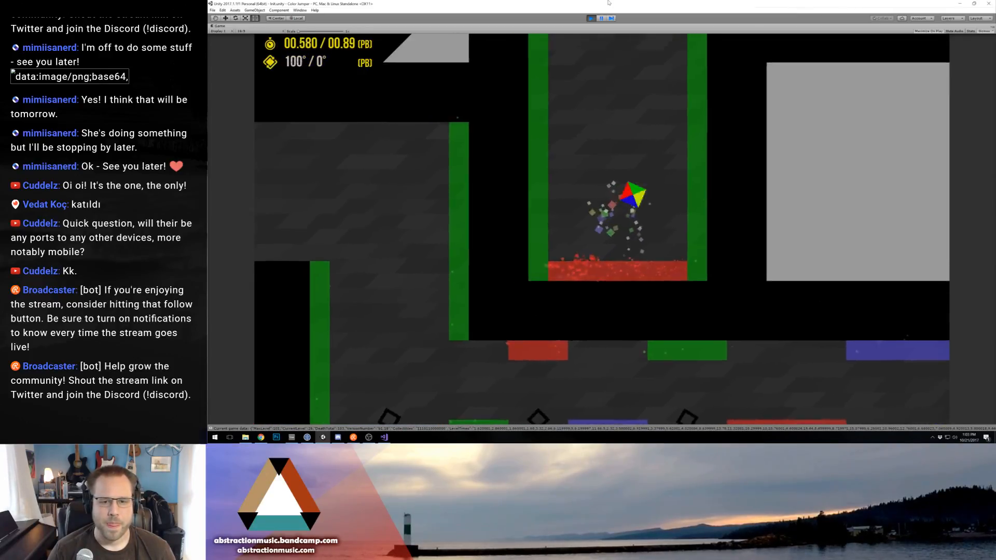
Make one more attempt at jumping the cube between the green walls from the red starting platform.
{"action": "key", "text": "space"}
{"action": "key", "text": "Left"}
{"action": "key", "text": "space"}
{"action": "key", "text": "Right"}
{"action": "key", "text": "space"}
{"action": "key", "text": "Right"}
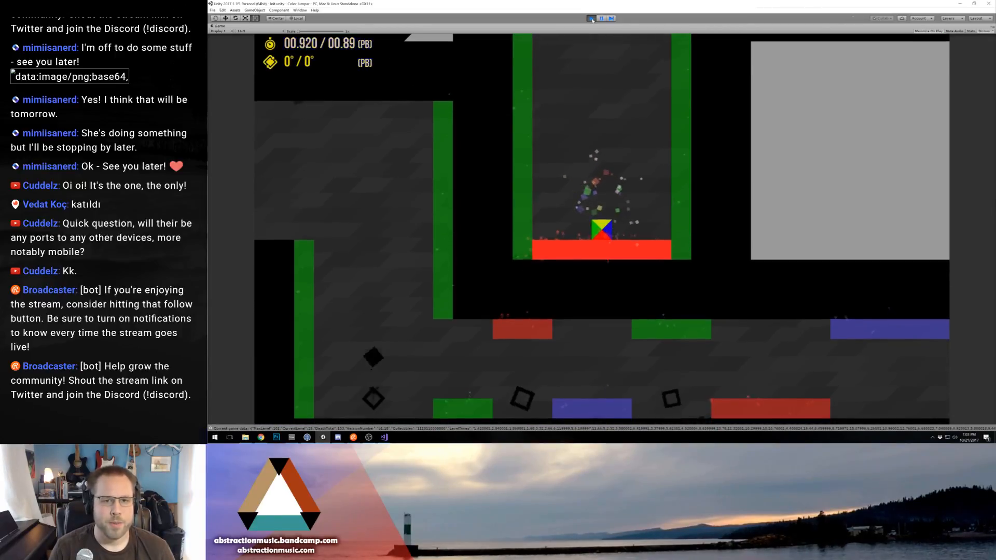
Stop the playtest, clear away the Unity and Audio folder windows, and switch to the Bonus project in Ableton Live.
{"action": "left_click", "coordinate": [591, 18]}
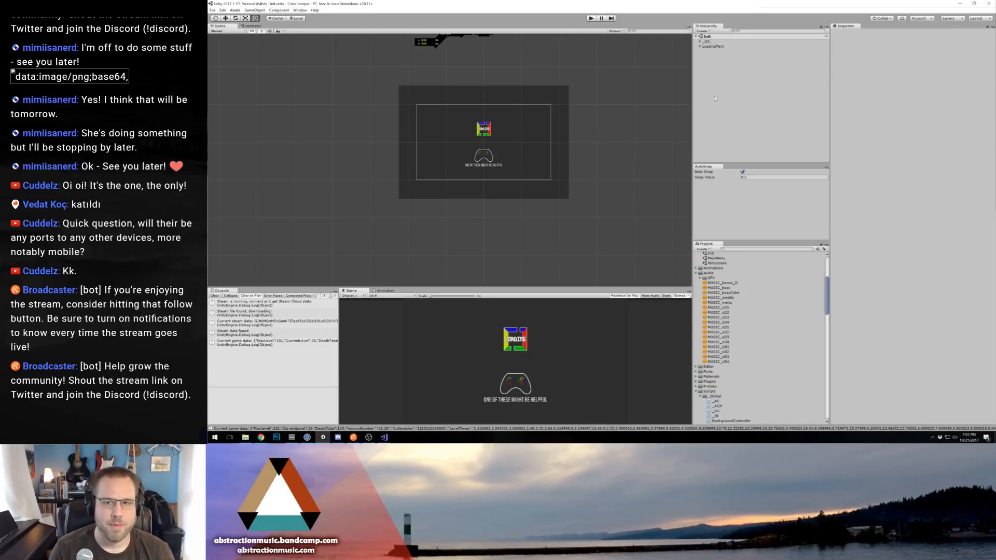
{"action": "left_click", "coordinate": [960, 4]}
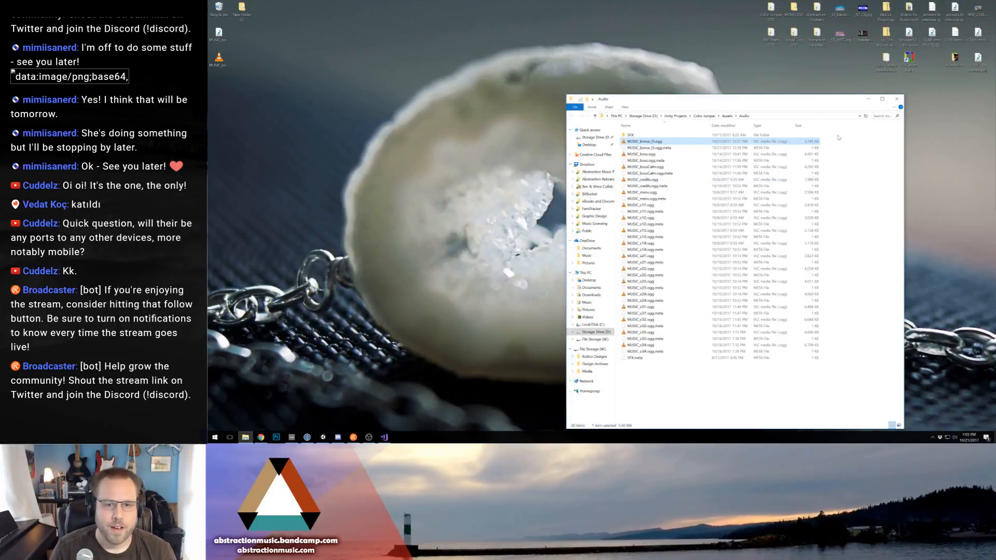
{"action": "left_click", "coordinate": [868, 98]}
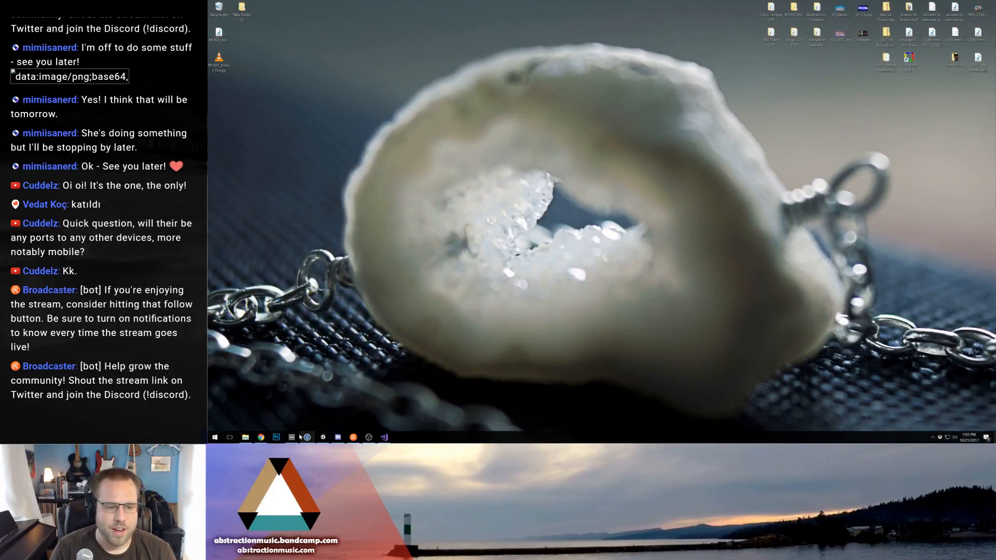
{"action": "left_click", "coordinate": [292, 437]}
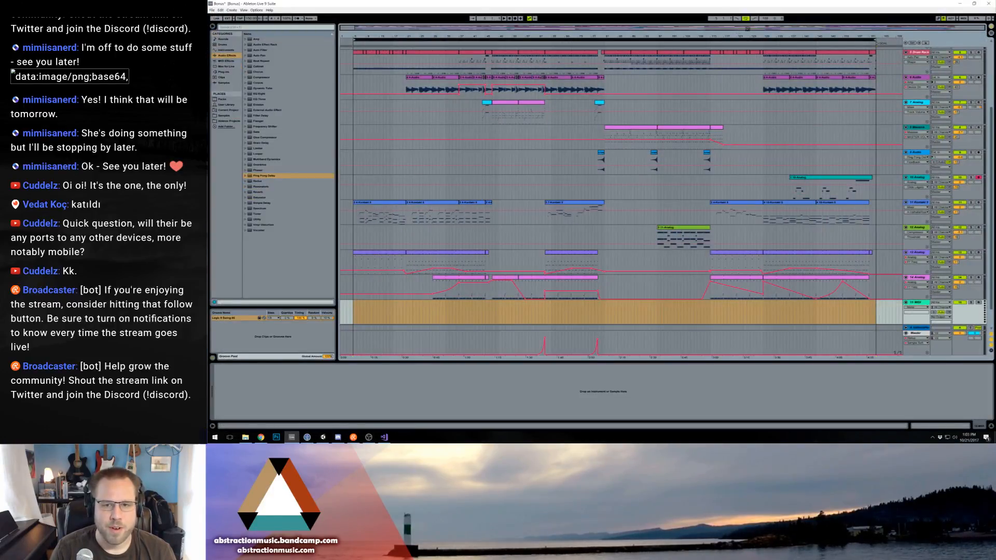
Play the song's middle section from the first pink clip there and look over the arrangement's tracks.
{"action": "left_click", "coordinate": [658, 127]}
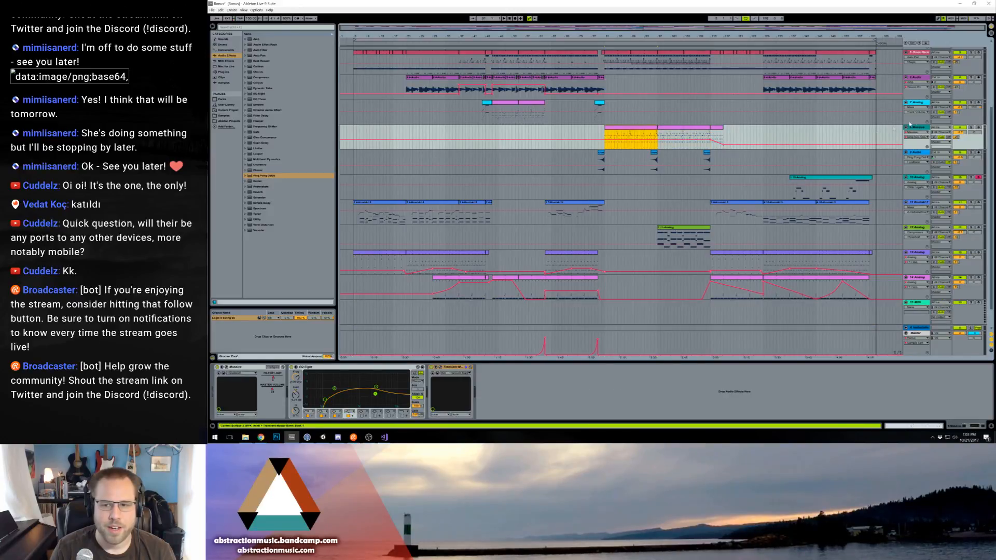
{"action": "key", "text": "space"}
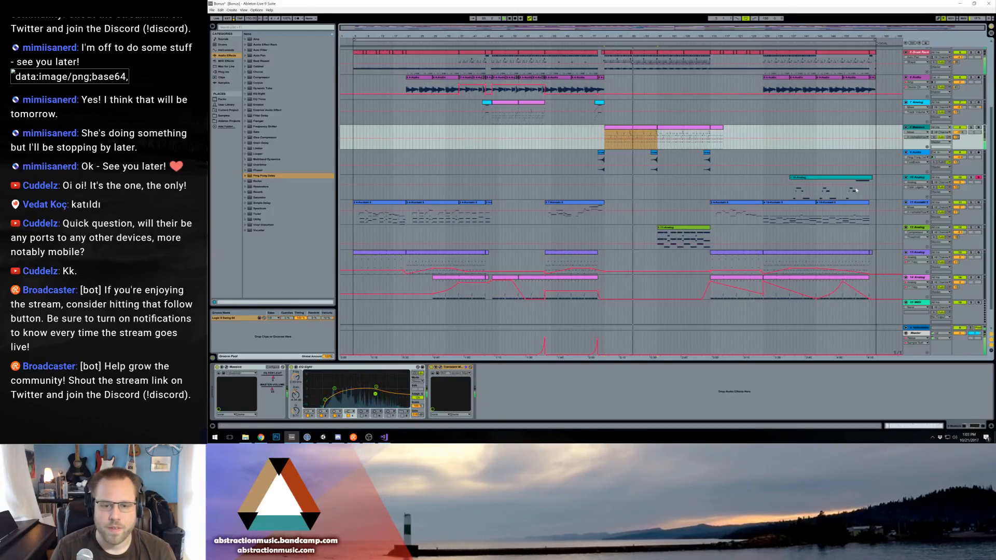
{"action": "left_click", "coordinate": [918, 328]}
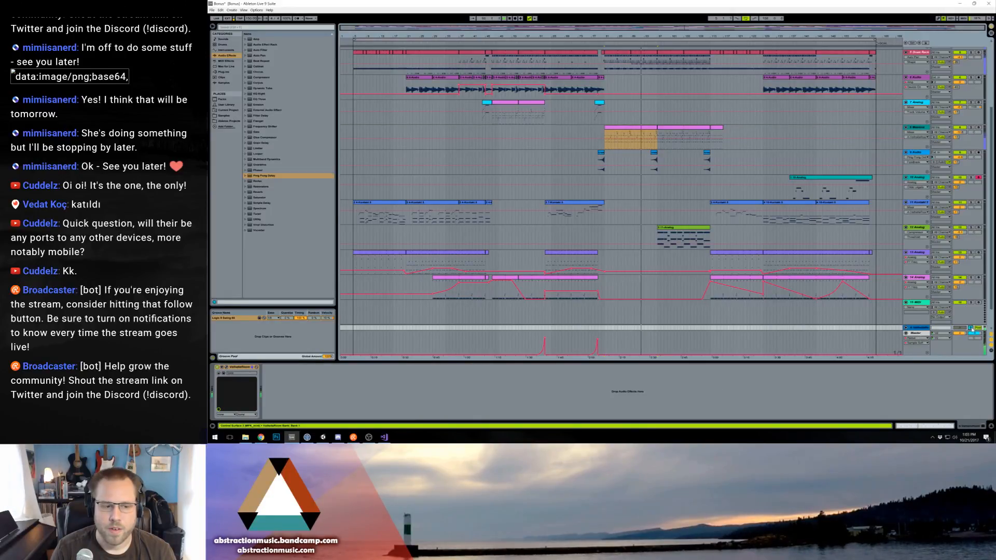
{"action": "left_click", "coordinate": [647, 159]}
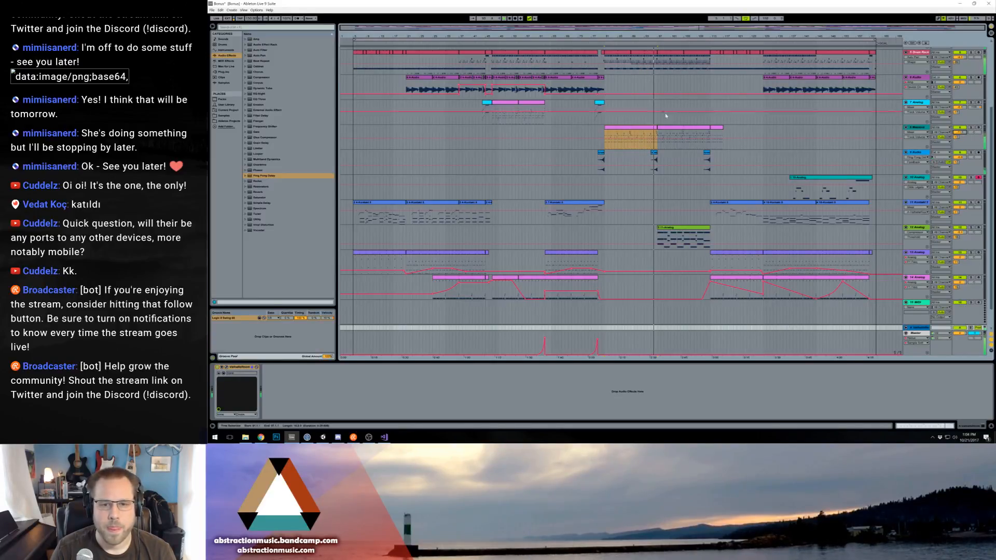
{"action": "scroll", "coordinate": [664, 127], "scroll_direction": "up", "scroll_amount": 5}
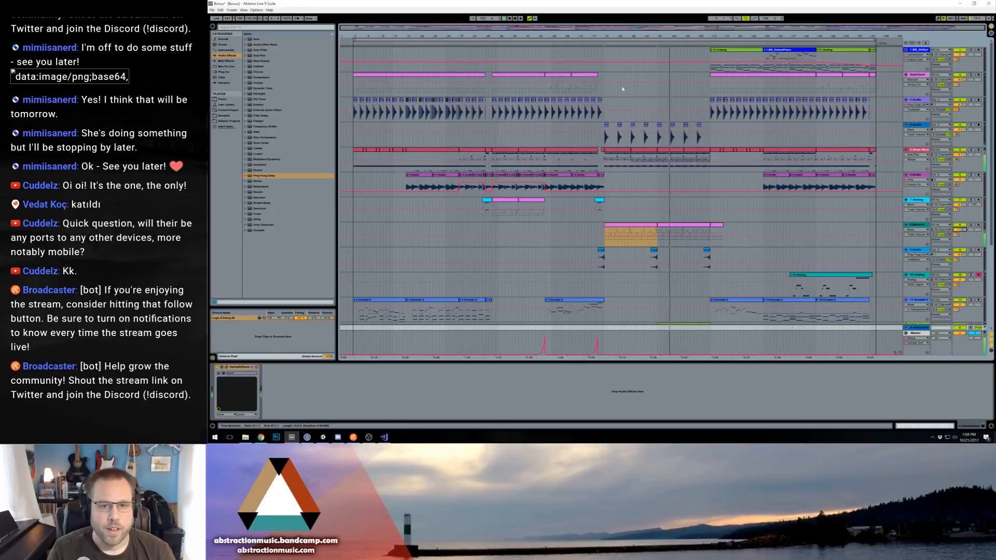
Save the Bonus project with the insertion marker placed at the song's start.
{"action": "left_click", "coordinate": [606, 90]}
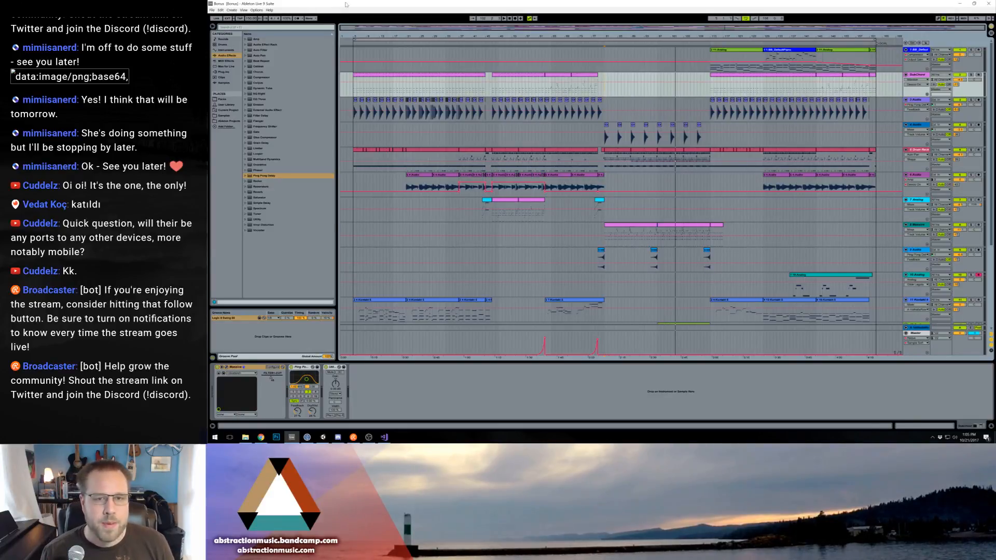
{"action": "left_click", "coordinate": [353, 91]}
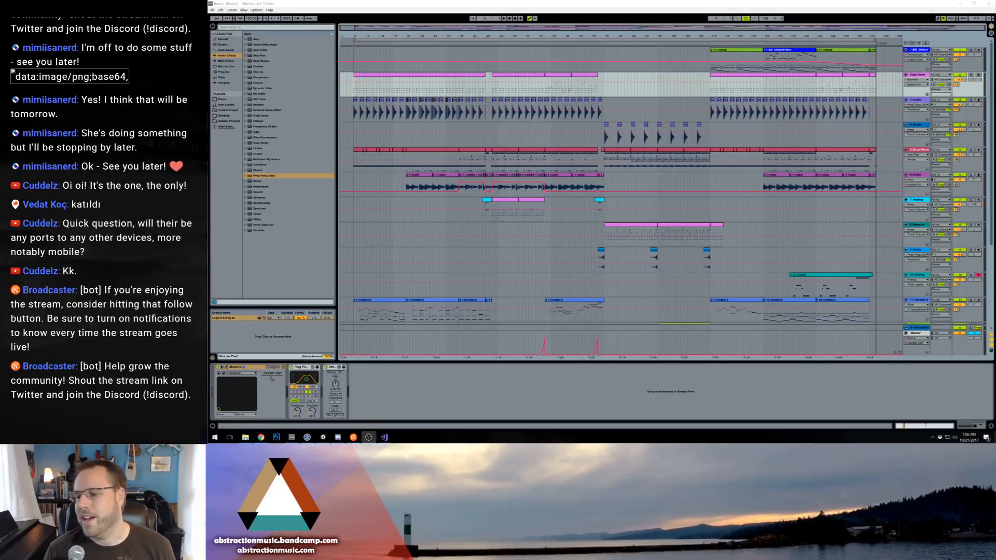
{"action": "left_click", "coordinate": [369, 437]}
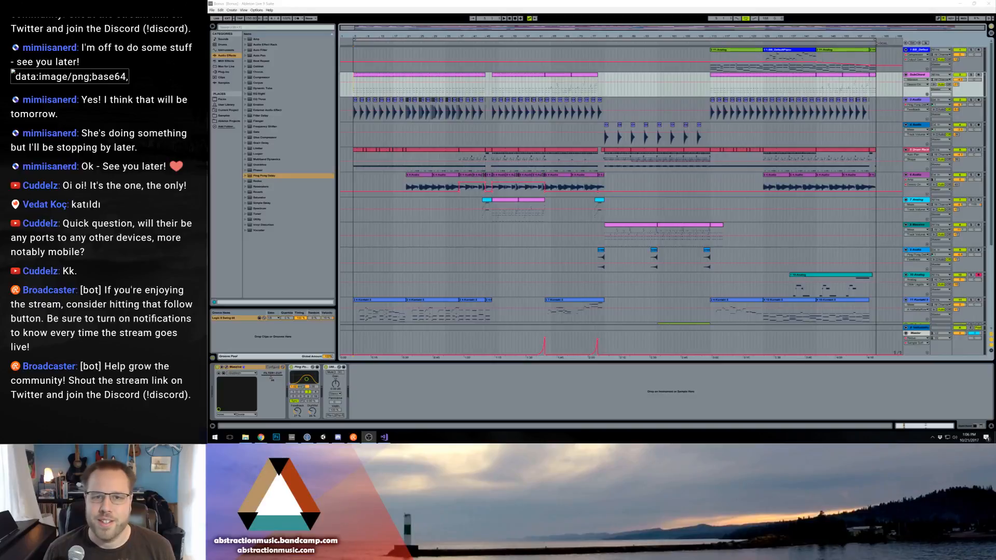